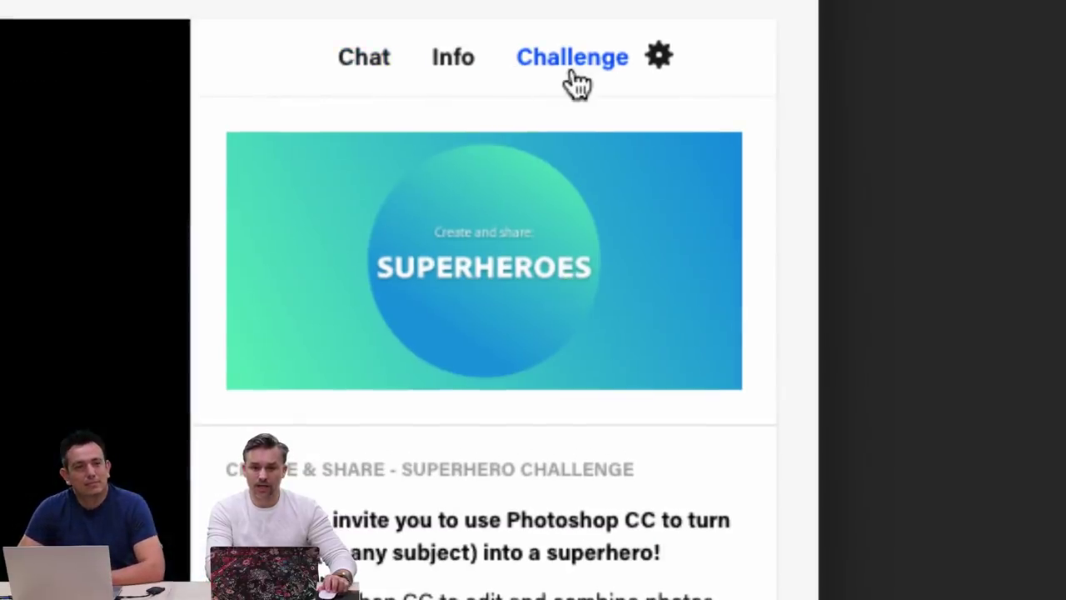
# Scroll down the Behance profile's Work grid of portfolio projects.
pyautogui.scroll(-5, 588, 573)
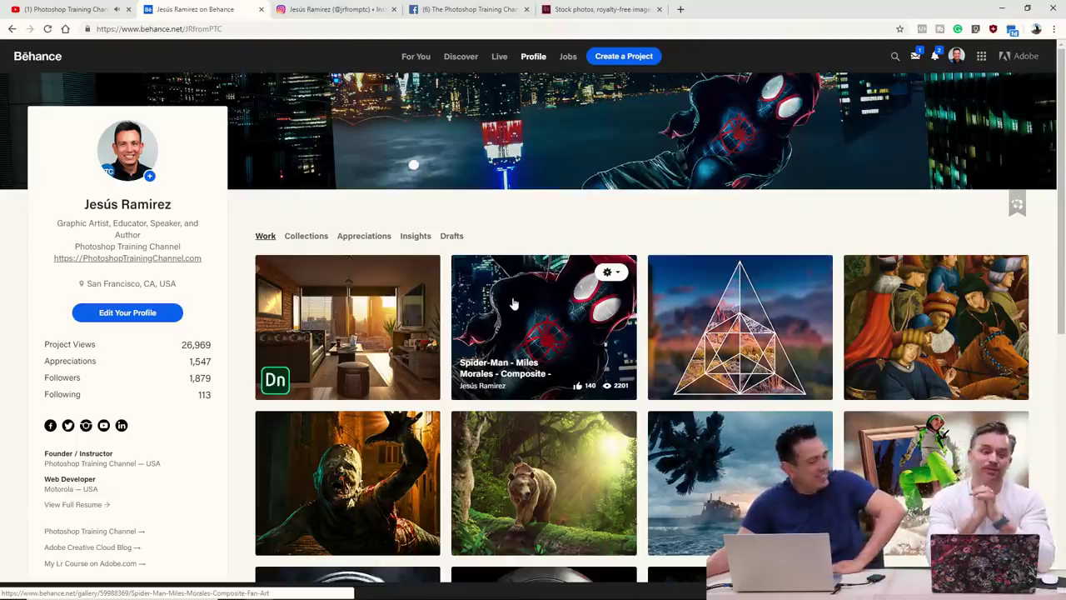
# Switch to the artist's Instagram profile and scroll through its grid of composite posts.
pyautogui.click(315, 11)
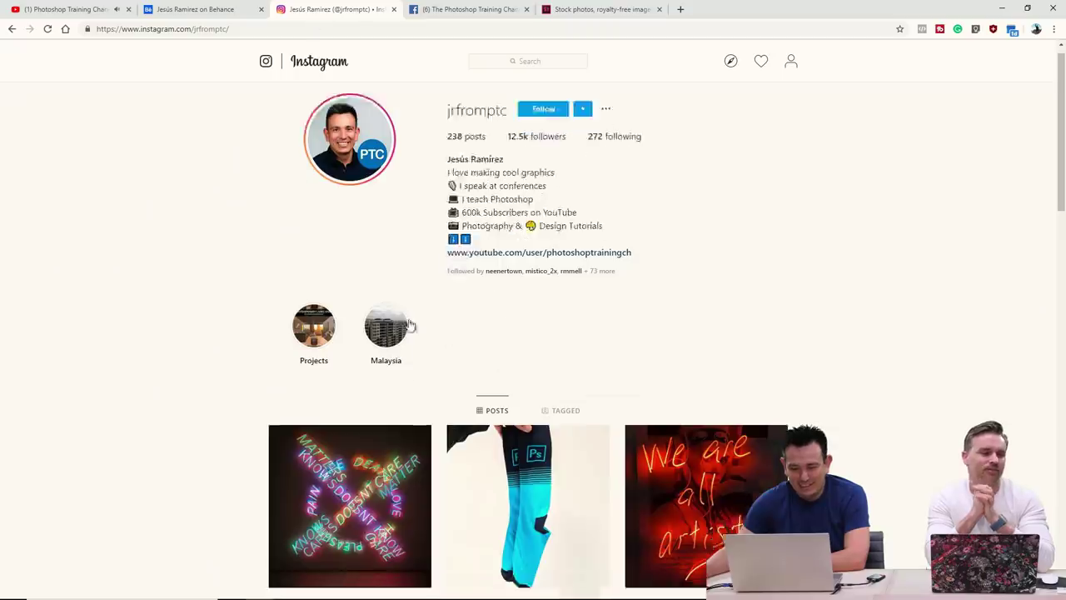
pyautogui.scroll(-10, 198, 309)
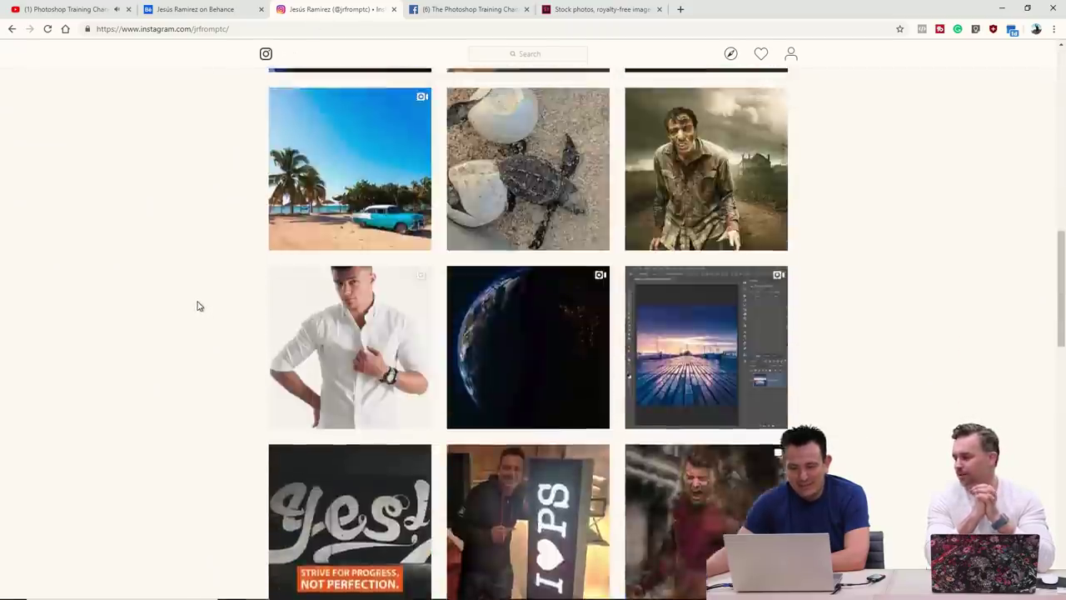
pyautogui.scroll(9, 197, 307)
pyautogui.scroll(-2, 198, 308)
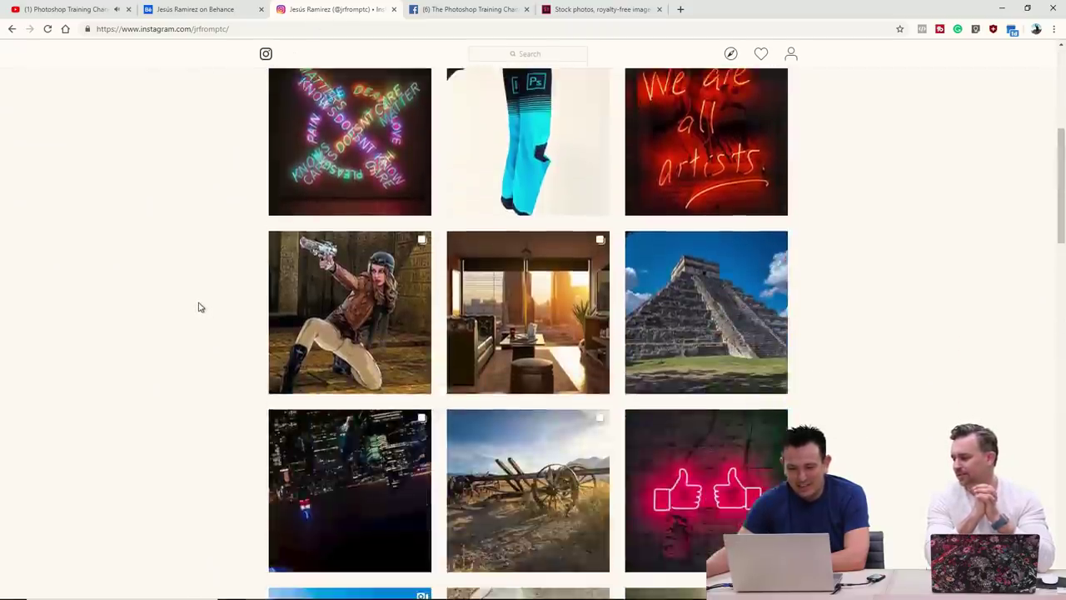
pyautogui.scroll(-8, 198, 307)
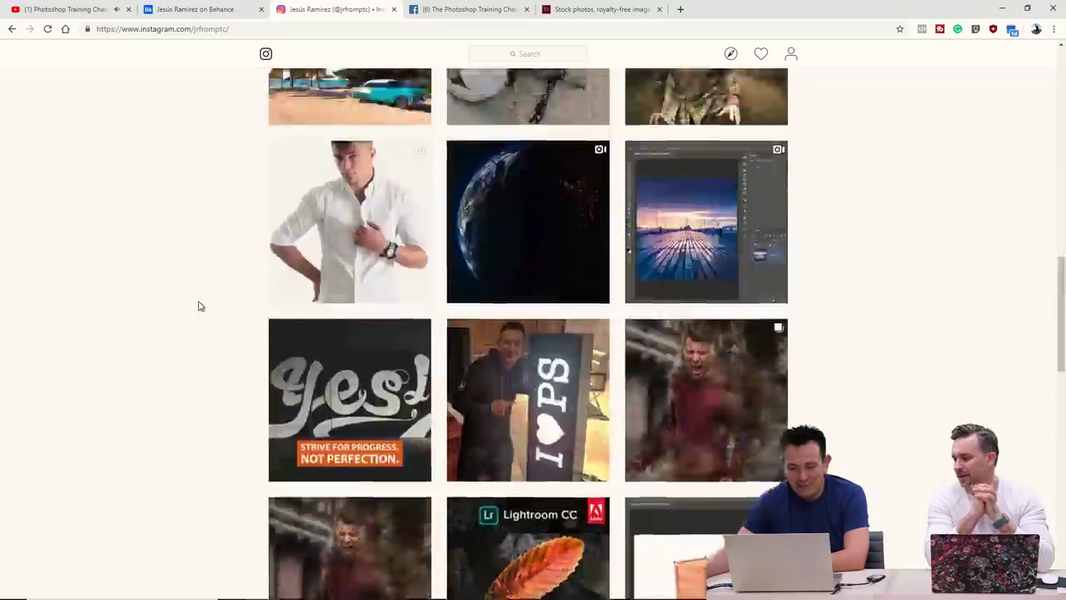
pyautogui.scroll(10, 199, 306)
pyautogui.scroll(-2, 200, 305)
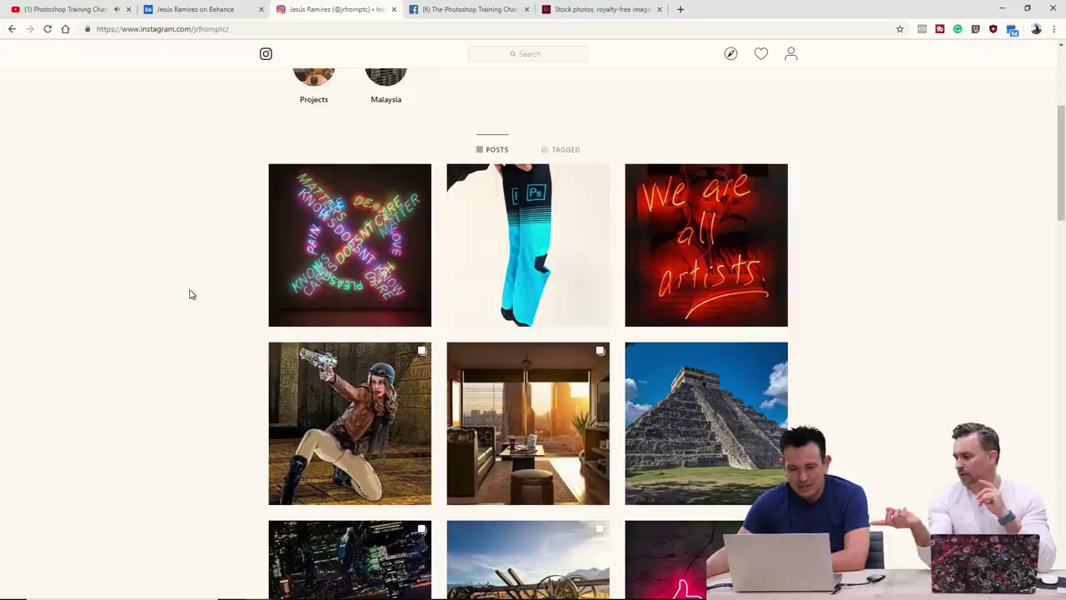
pyautogui.scroll(4, 191, 295)
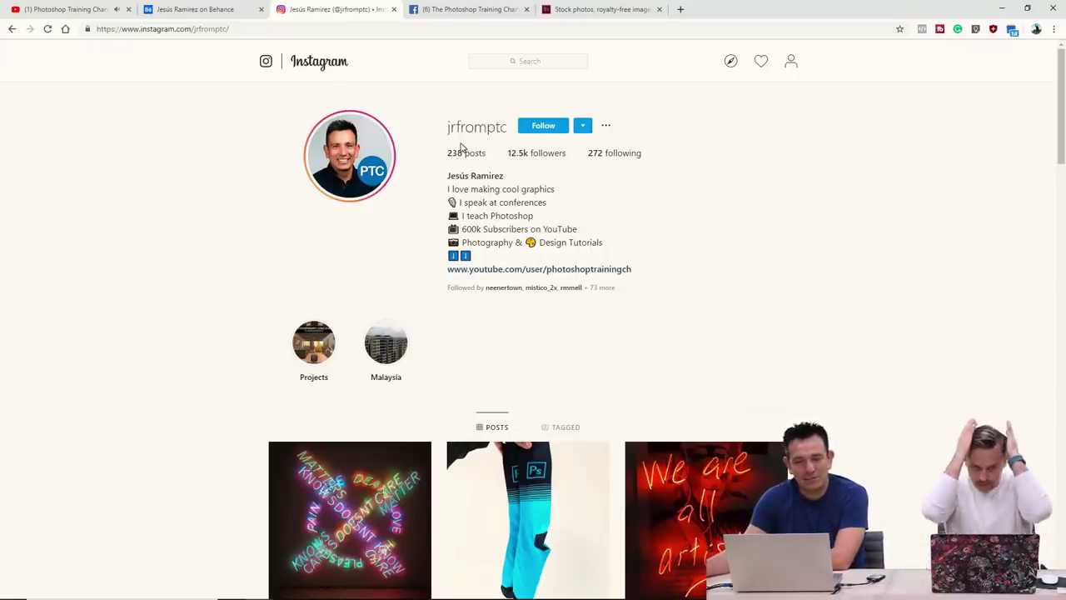
# Glance at the Behance tab, then return to Instagram and scroll further down the posts.
pyautogui.click(200, 9)
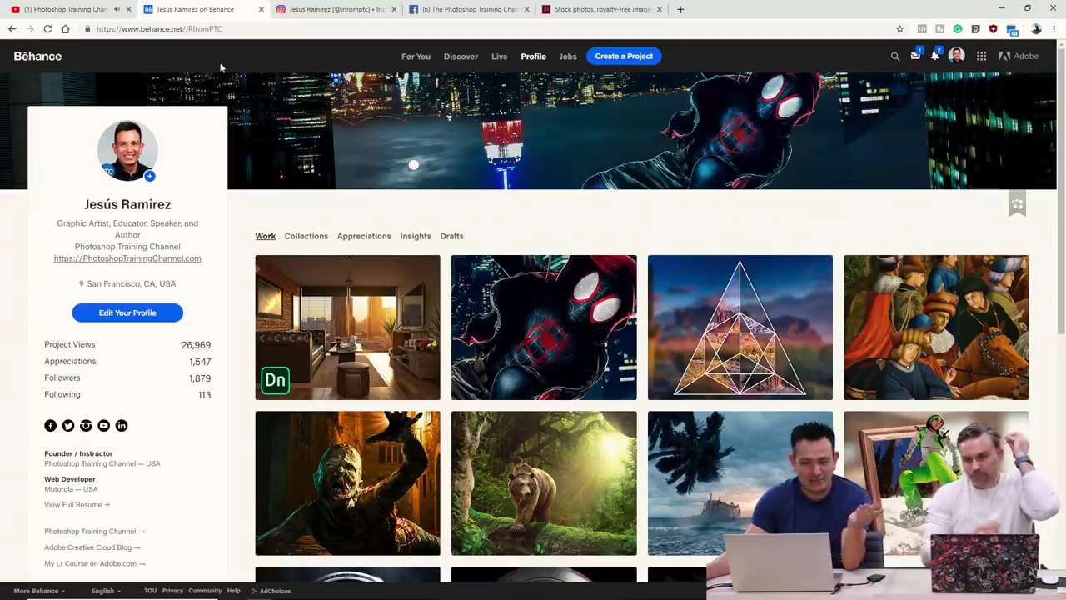
pyautogui.click(349, 10)
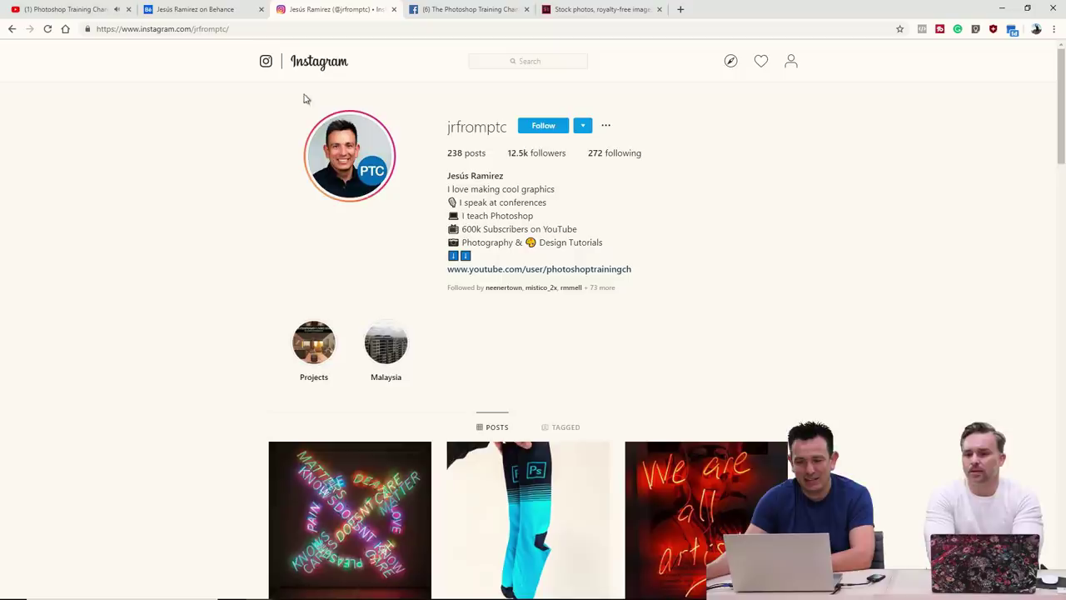
pyautogui.scroll(-5, 195, 316)
pyautogui.scroll(-5, 195, 300)
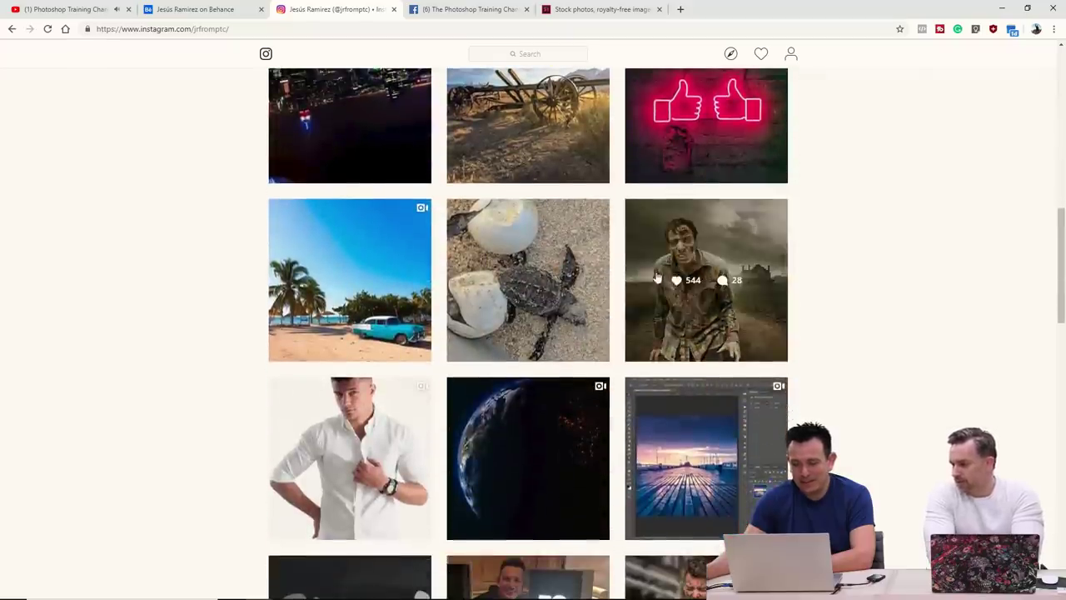
pyautogui.click(657, 278)
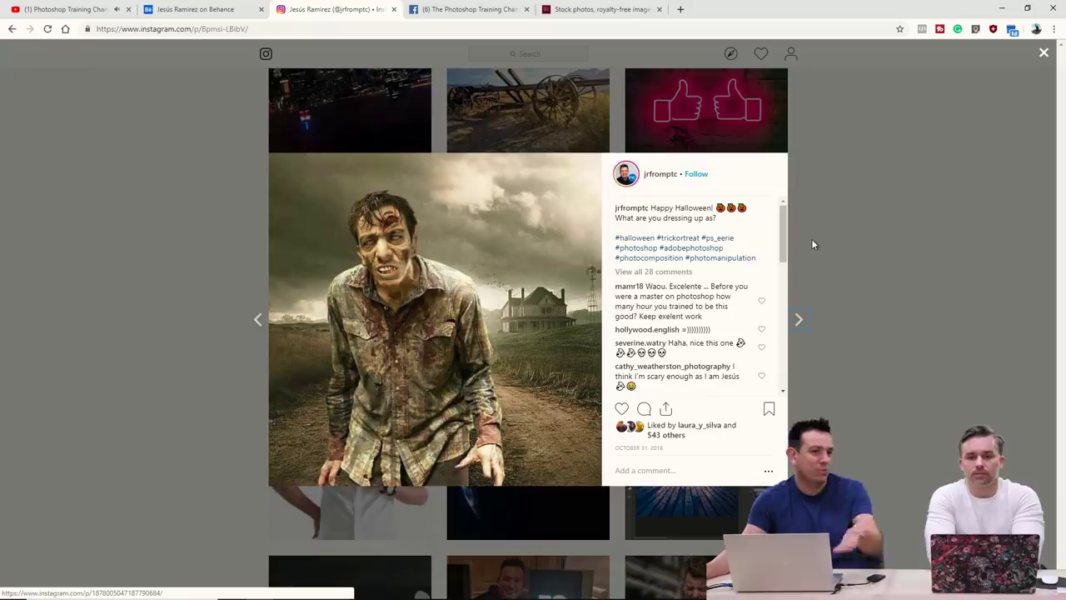
pyautogui.click(850, 219)
pyautogui.scroll(5, 853, 231)
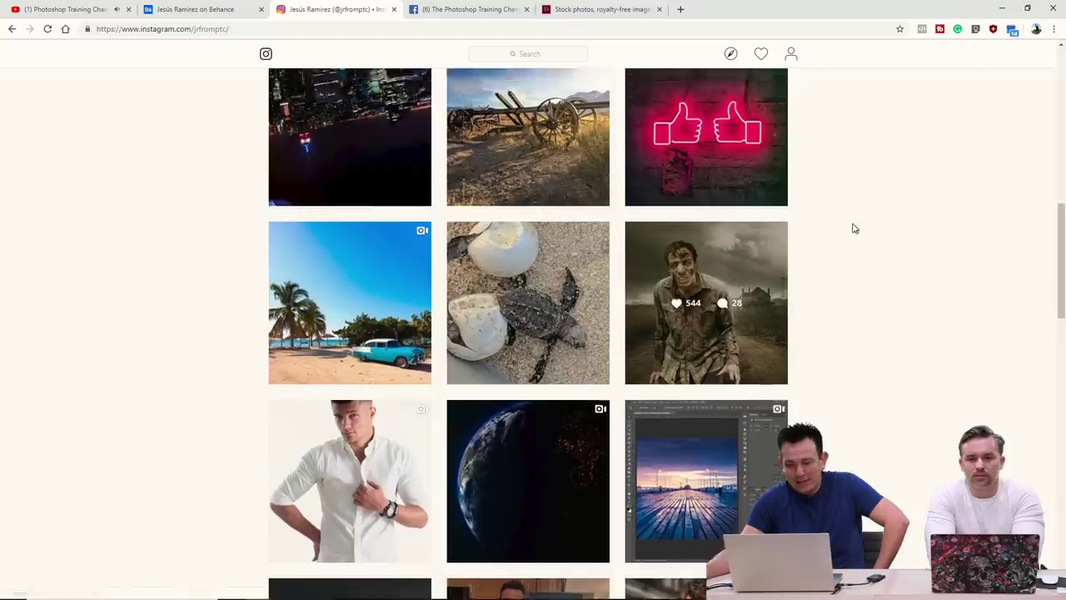
pyautogui.scroll(1, 853, 231)
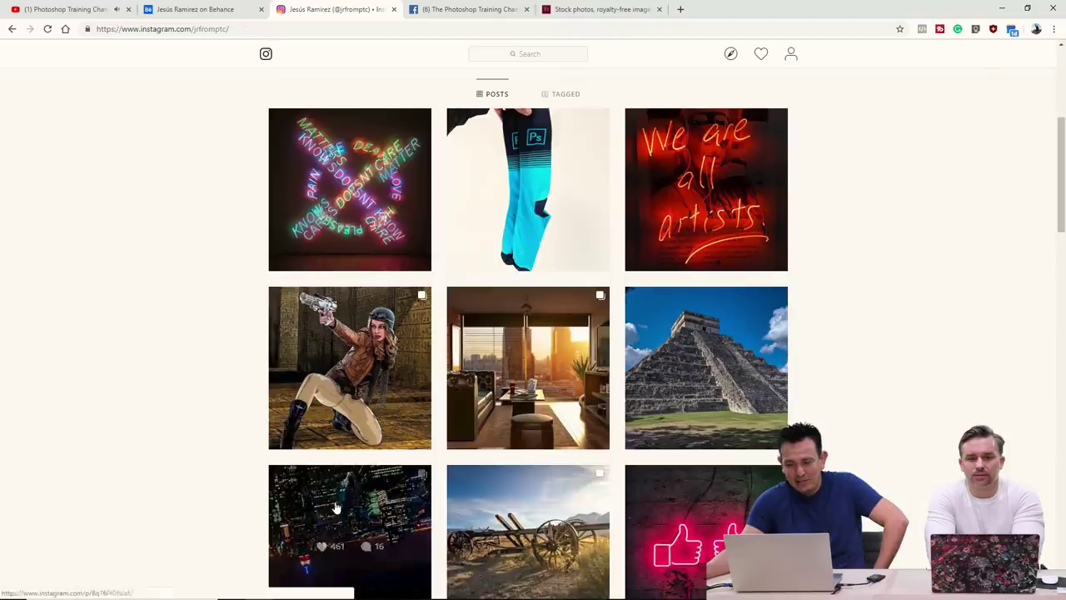
pyautogui.click(307, 495)
pyautogui.click(399, 310)
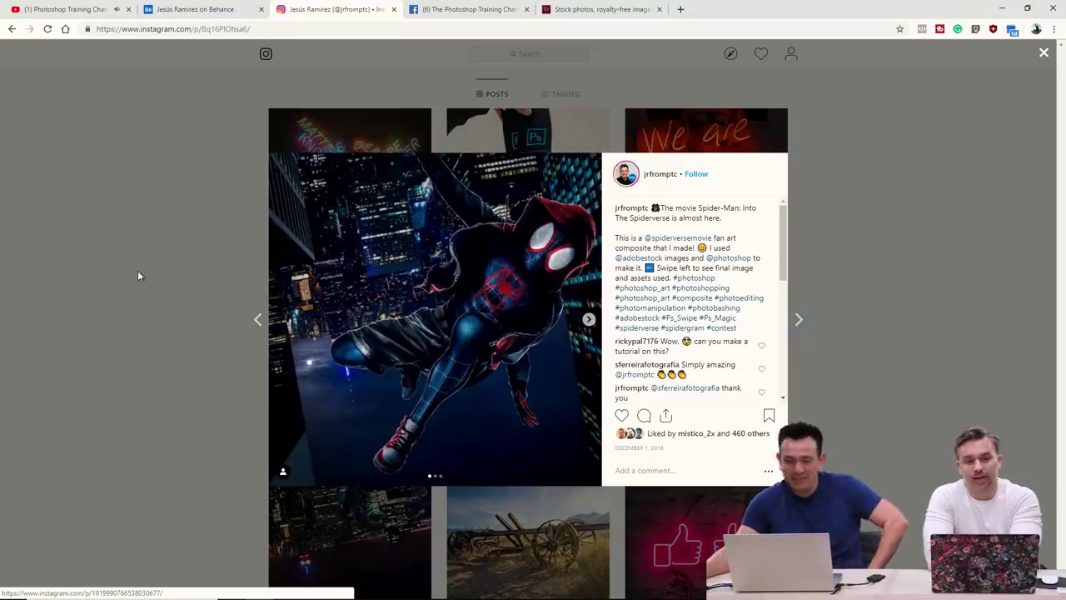
pyautogui.click(160, 257)
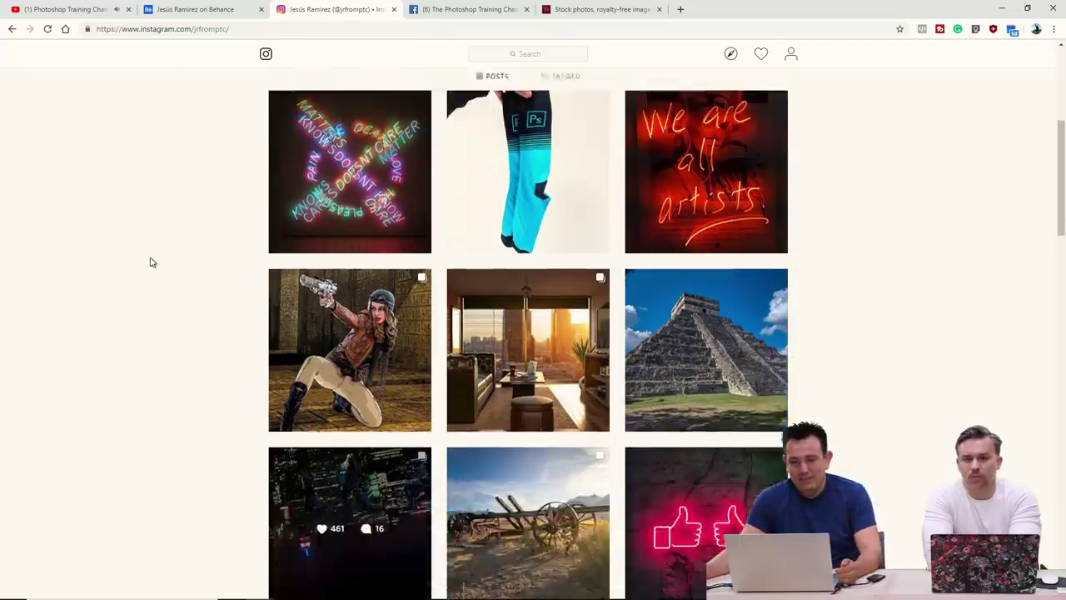
pyautogui.scroll(-3, 151, 263)
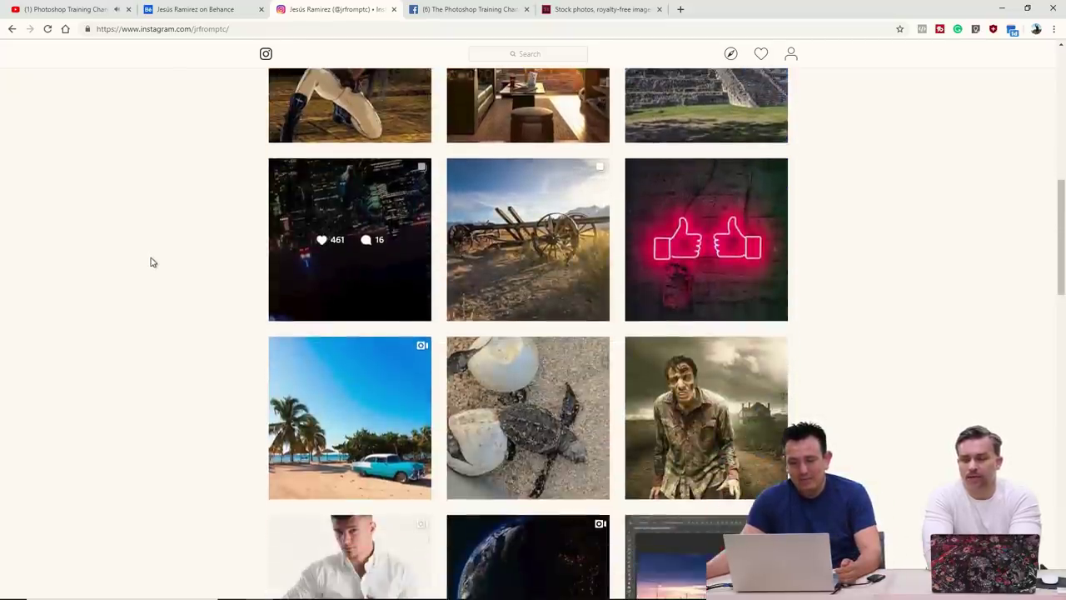
# Switch to Behance and open the Spider-Man Miles Morales composite project.
pyautogui.click(223, 17)
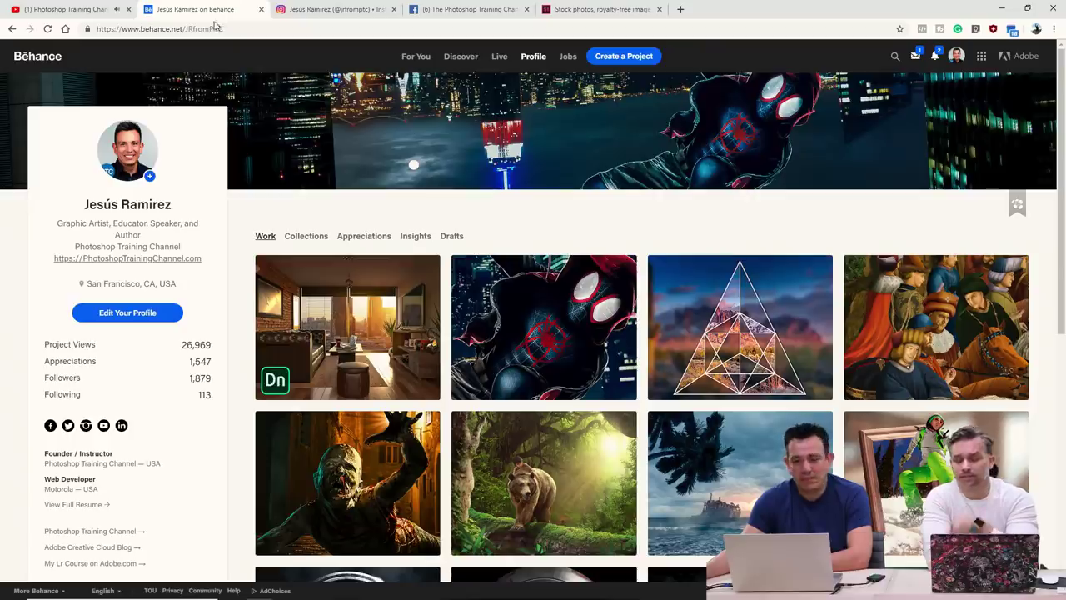
pyautogui.click(517, 309)
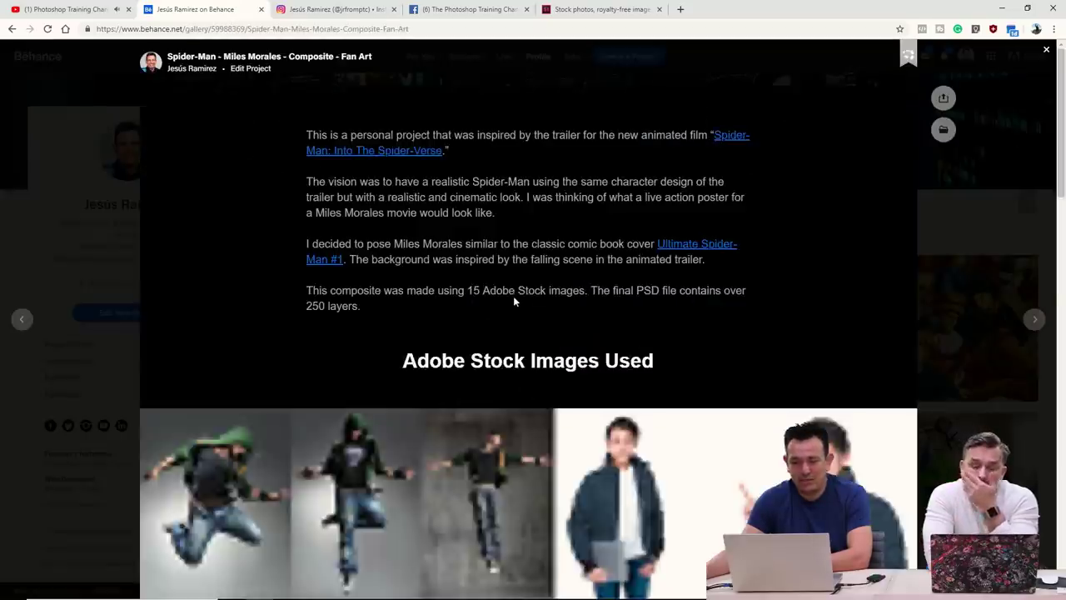
pyautogui.scroll(-2, 513, 295)
pyautogui.scroll(-4, 513, 295)
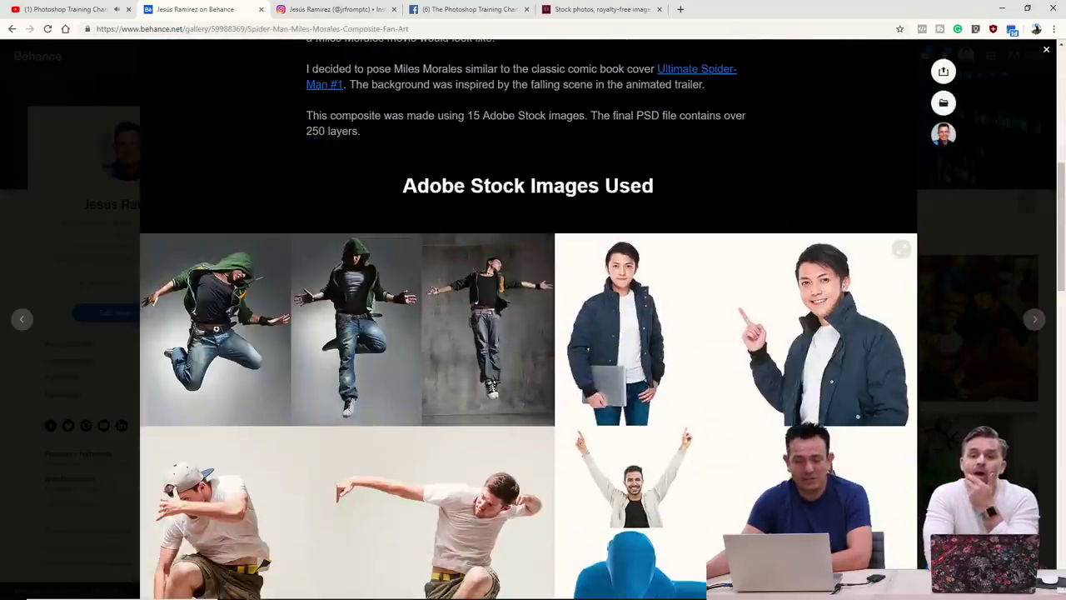
pyautogui.scroll(-10, 564, 332)
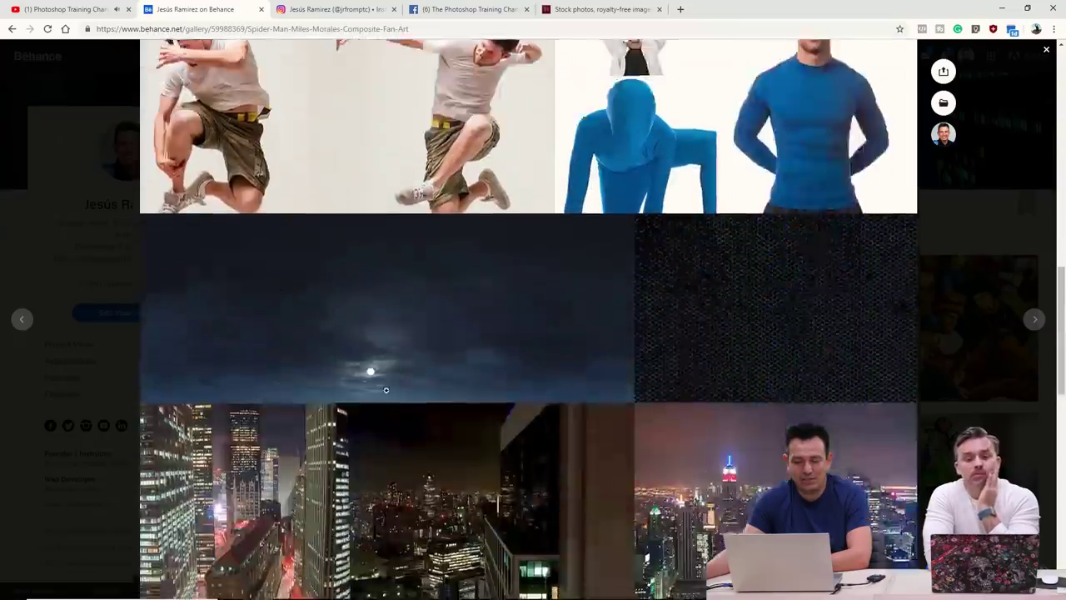
pyautogui.scroll(15, 367, 387)
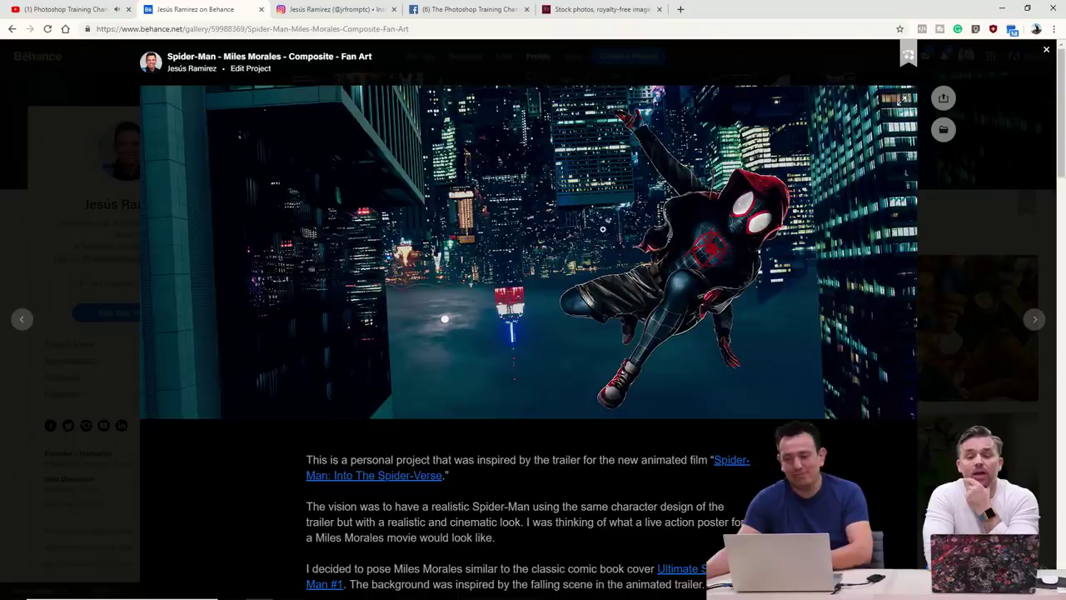
# Scroll further through the Spider-Man project, close it and scroll the profile grid.
pyautogui.scroll(-8, 594, 229)
pyautogui.scroll(-15, 587, 227)
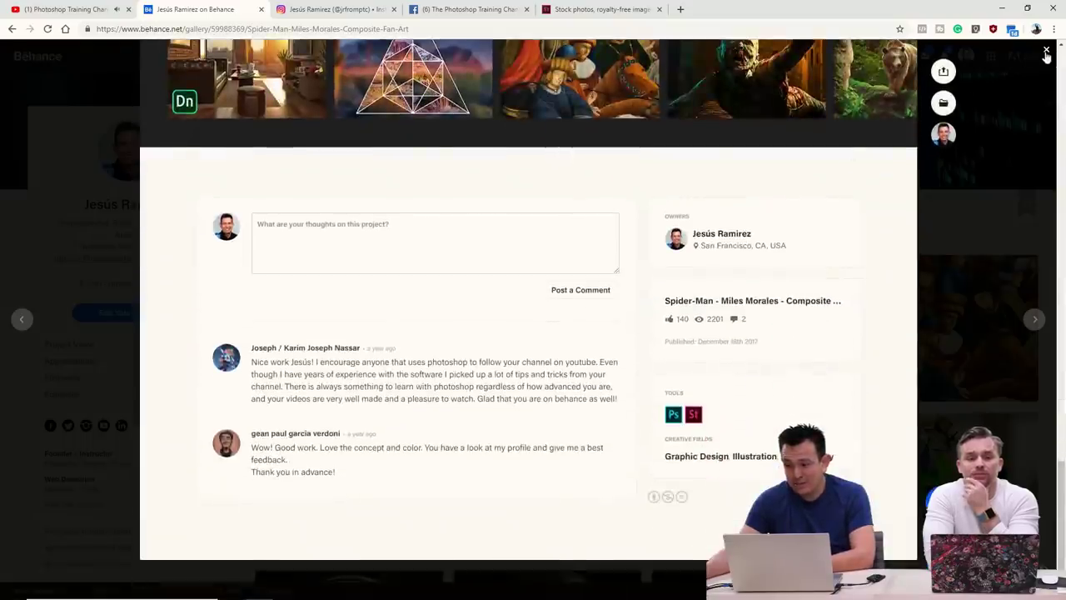
pyautogui.click(1046, 53)
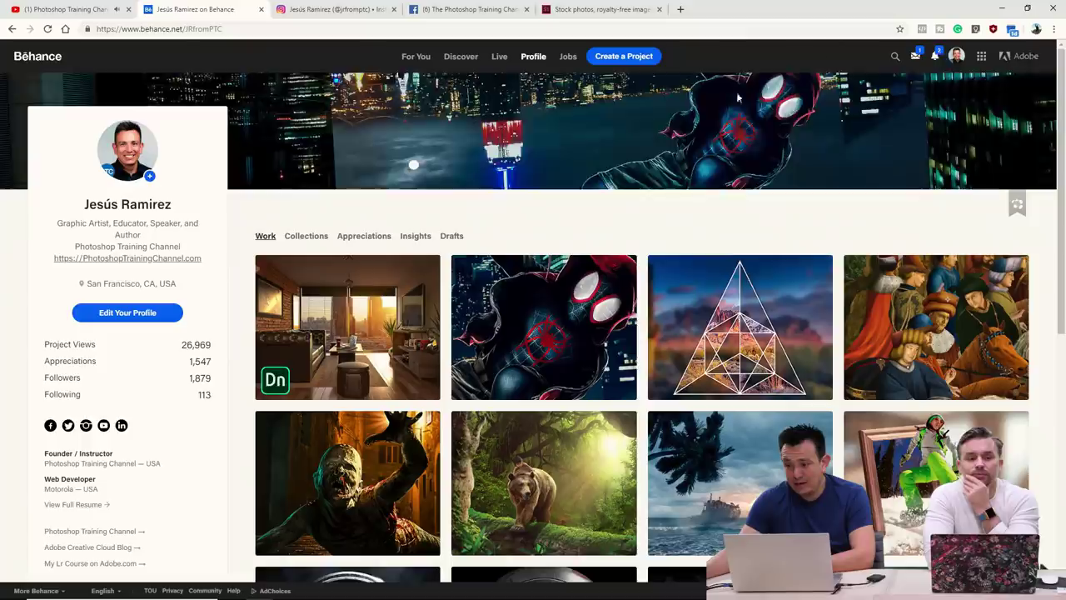
pyautogui.scroll(-2, 573, 239)
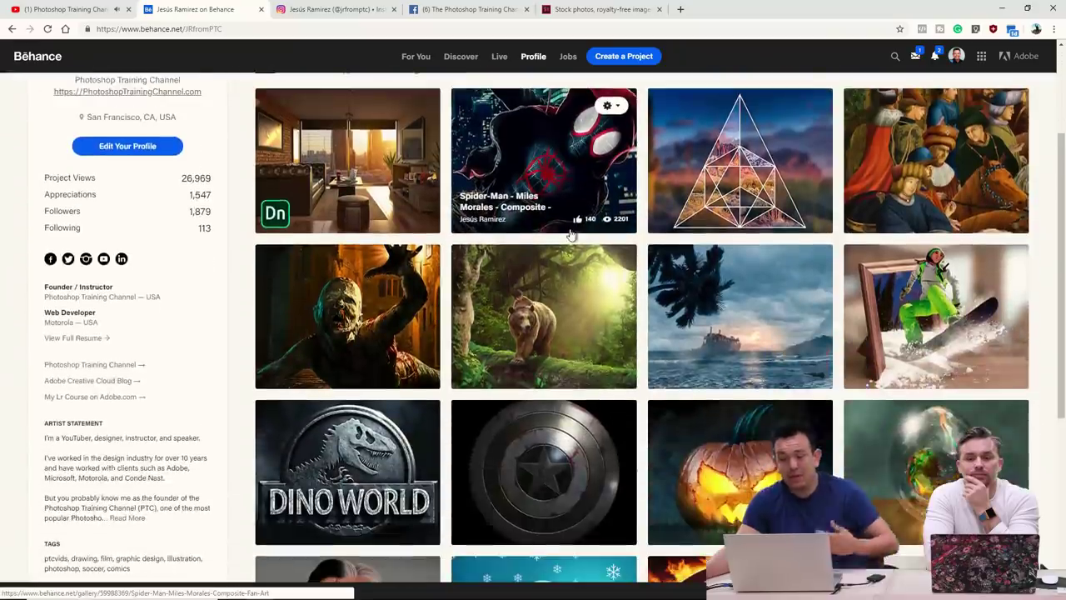
# Open the Walking Through The Jungle project and scroll to its bear composite and Compositing Course section.
pyautogui.click(554, 304)
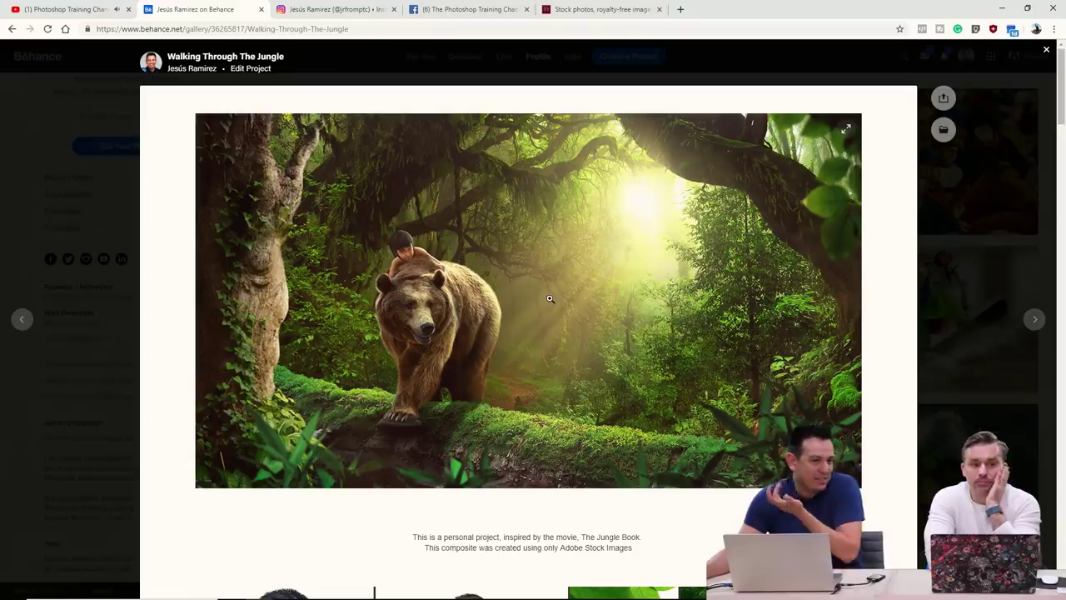
pyautogui.scroll(-4, 548, 286)
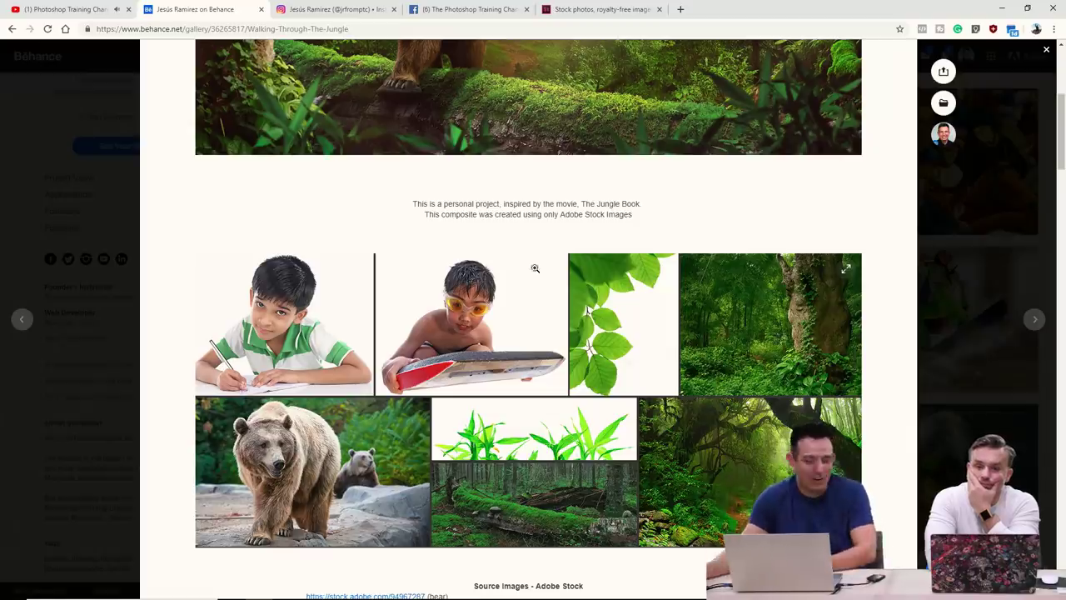
pyautogui.scroll(3, 500, 257)
pyautogui.scroll(2, 633, 198)
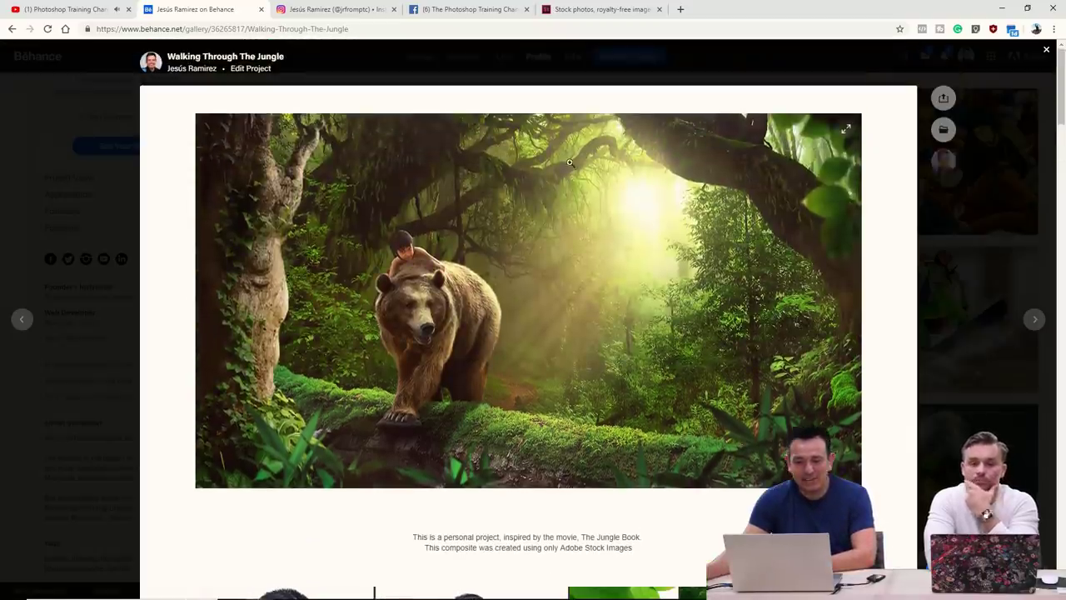
pyautogui.scroll(-4, 655, 295)
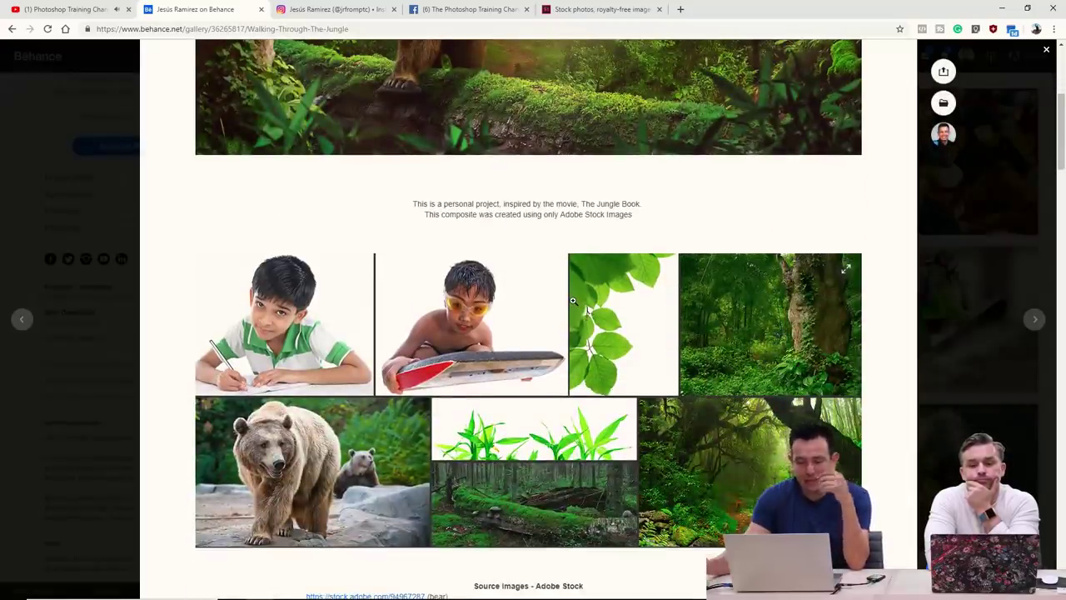
pyautogui.scroll(-12, 620, 302)
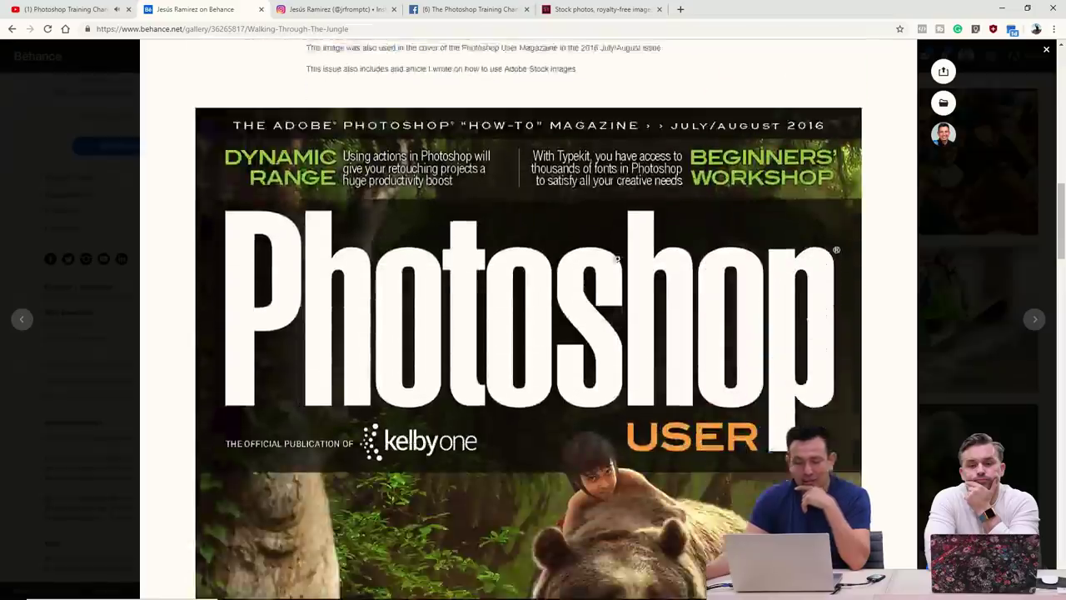
pyautogui.scroll(-1, 617, 259)
pyautogui.scroll(-4, 618, 259)
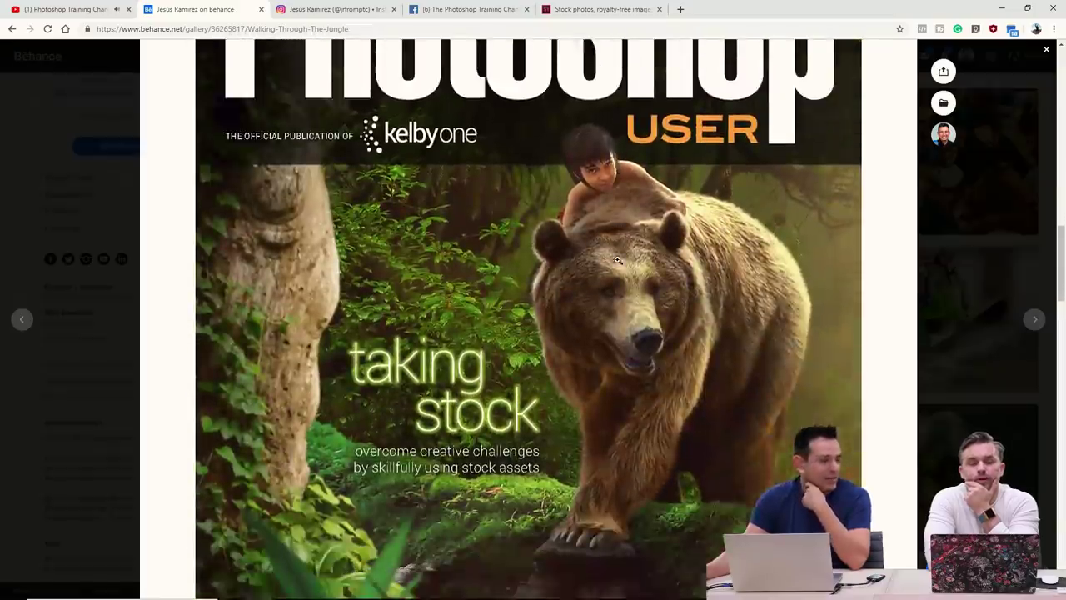
pyautogui.scroll(-2, 617, 259)
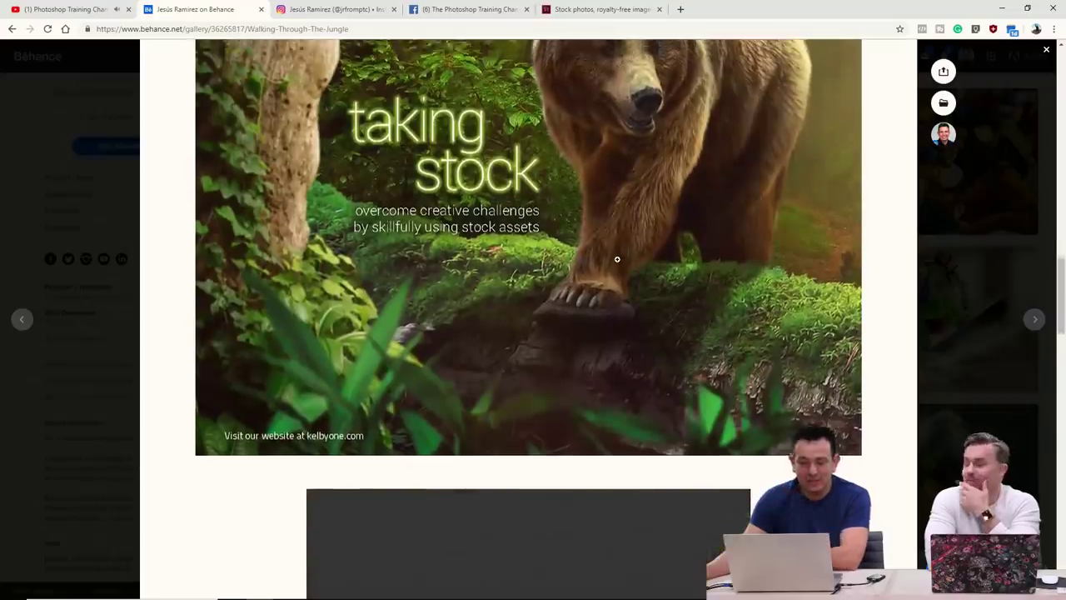
# Scroll back up the project to its Photoshop User magazine cover of the boy riding the bear.
pyautogui.scroll(3, 617, 259)
pyautogui.scroll(3, 618, 260)
pyautogui.scroll(-1, 617, 259)
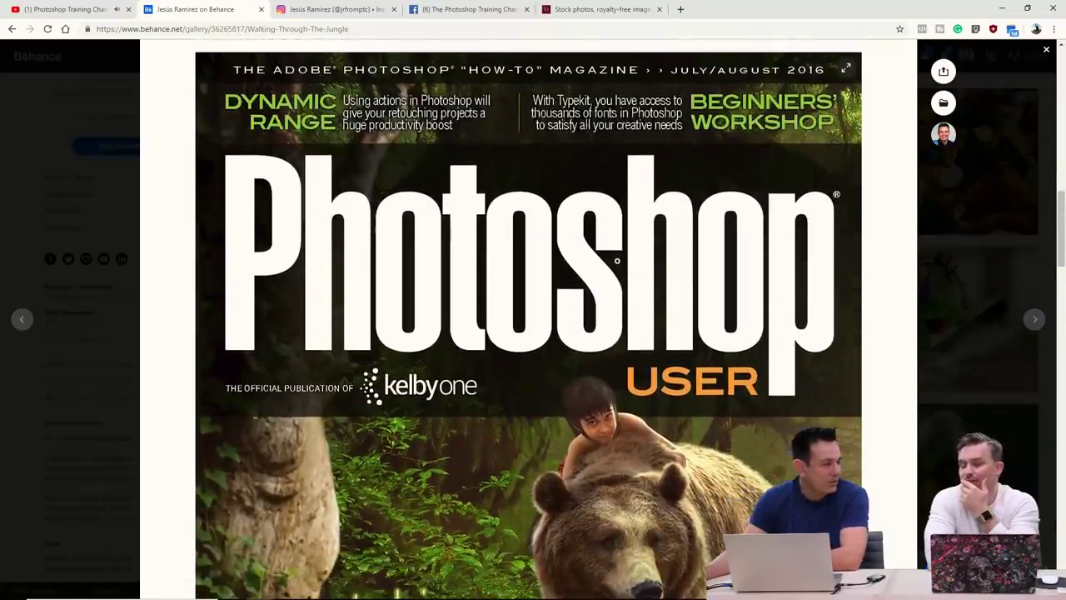
pyautogui.scroll(-9, 617, 259)
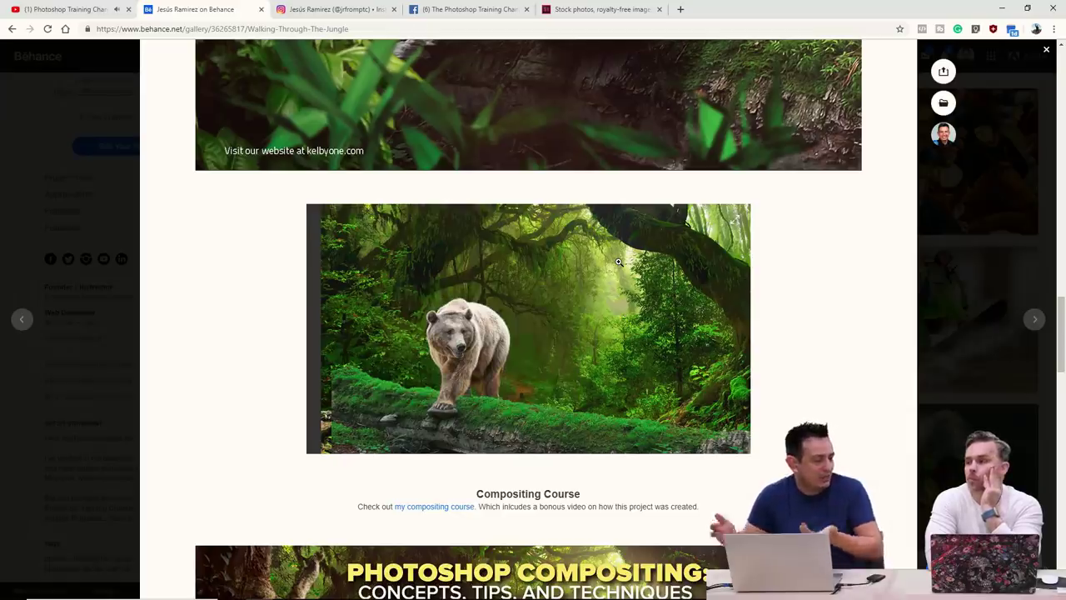
pyautogui.scroll(-4, 583, 216)
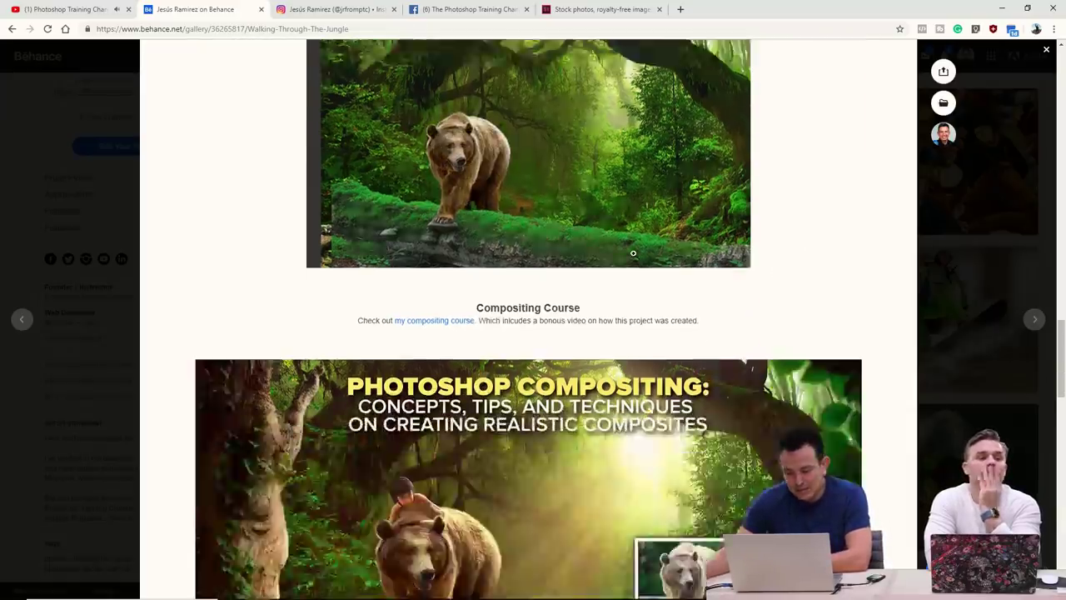
pyautogui.scroll(5, 624, 222)
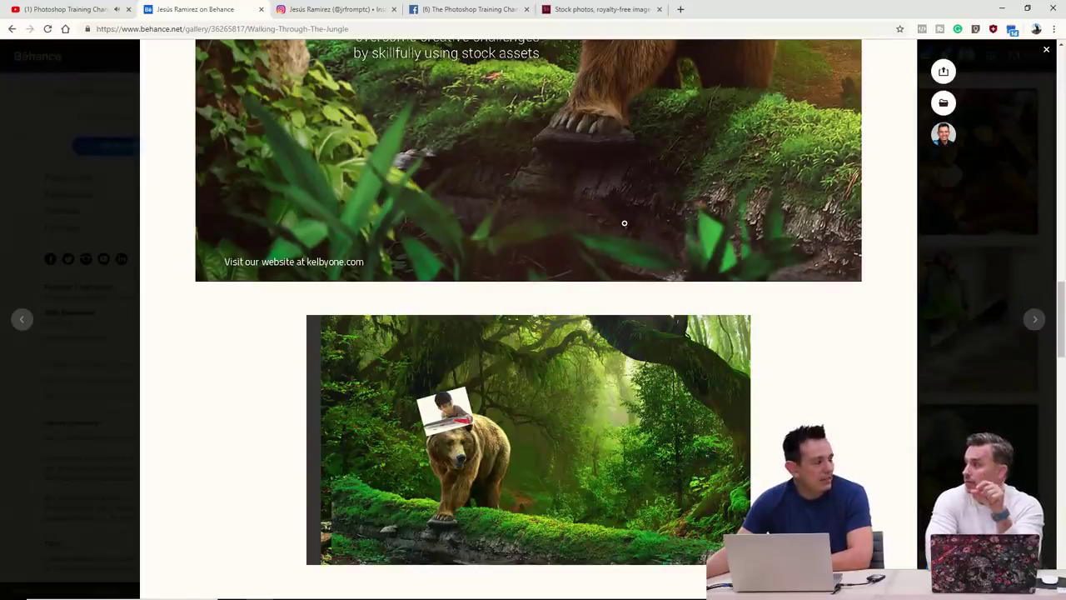
pyautogui.scroll(5, 625, 220)
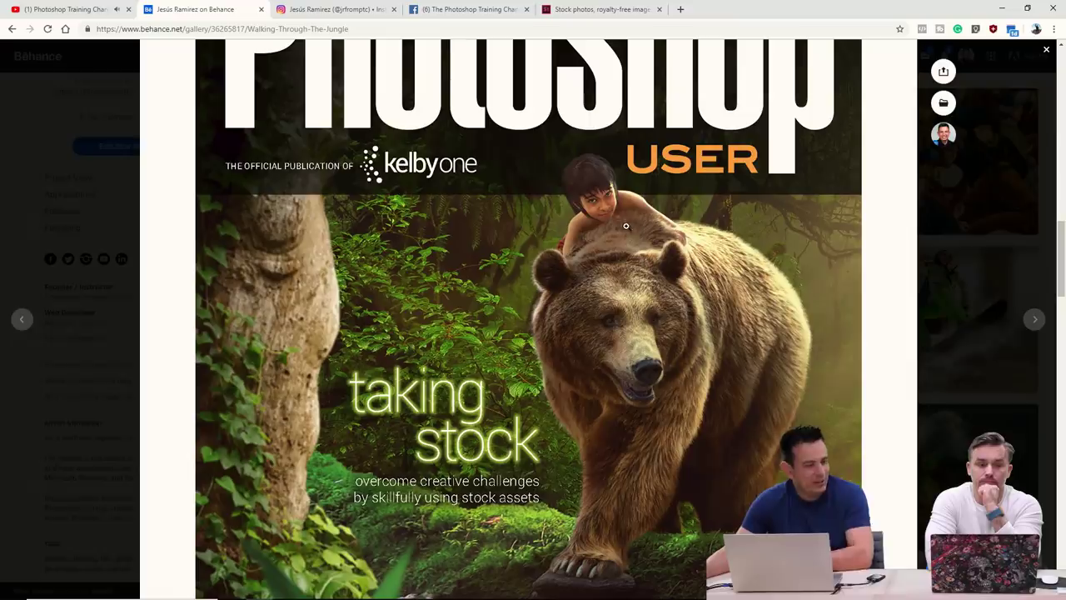
pyautogui.scroll(5, 624, 137)
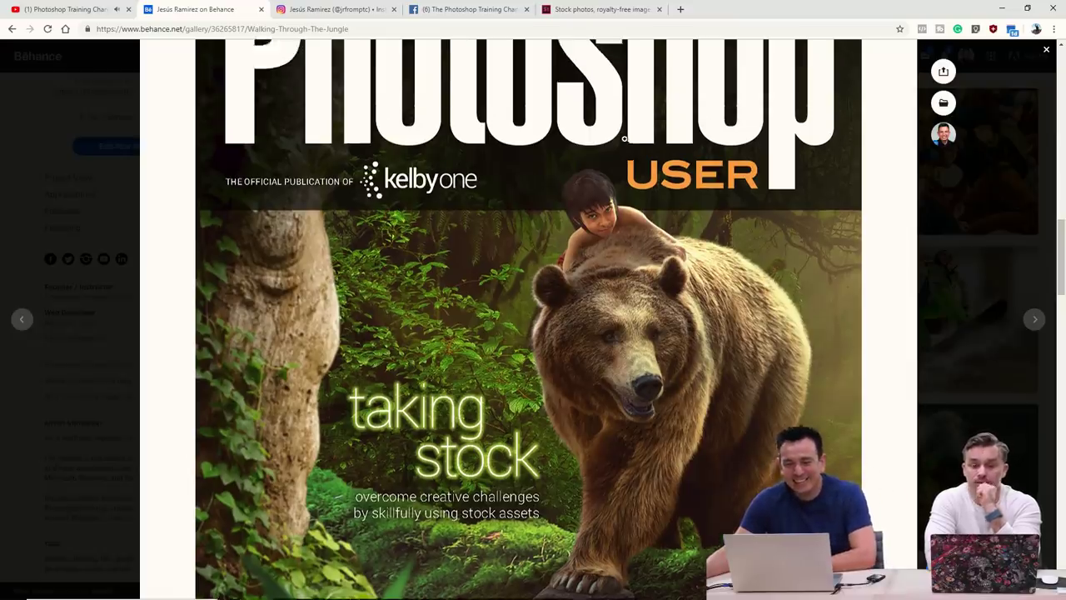
# Close the jungle project and scroll the profile back up to the Spider-Man banner.
pyautogui.click(1047, 50)
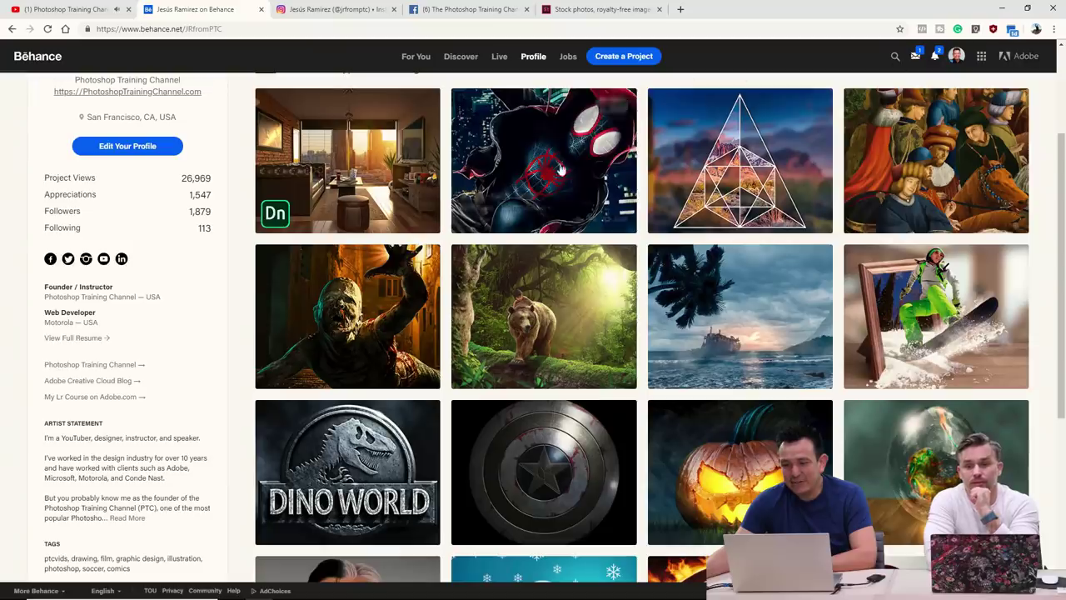
pyautogui.scroll(-3, 1049, 196)
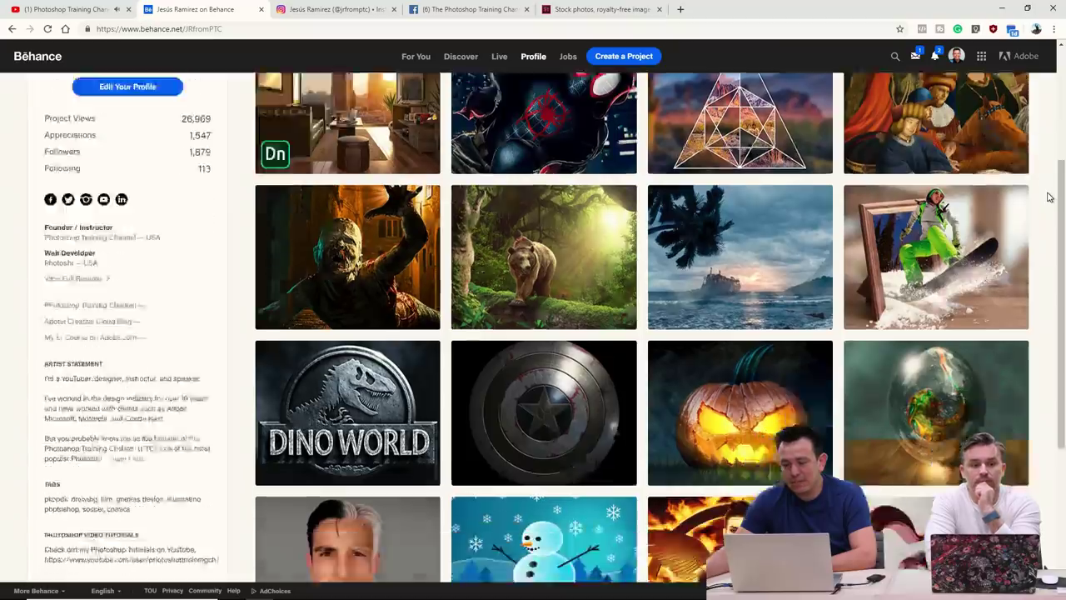
pyautogui.scroll(4, 1049, 196)
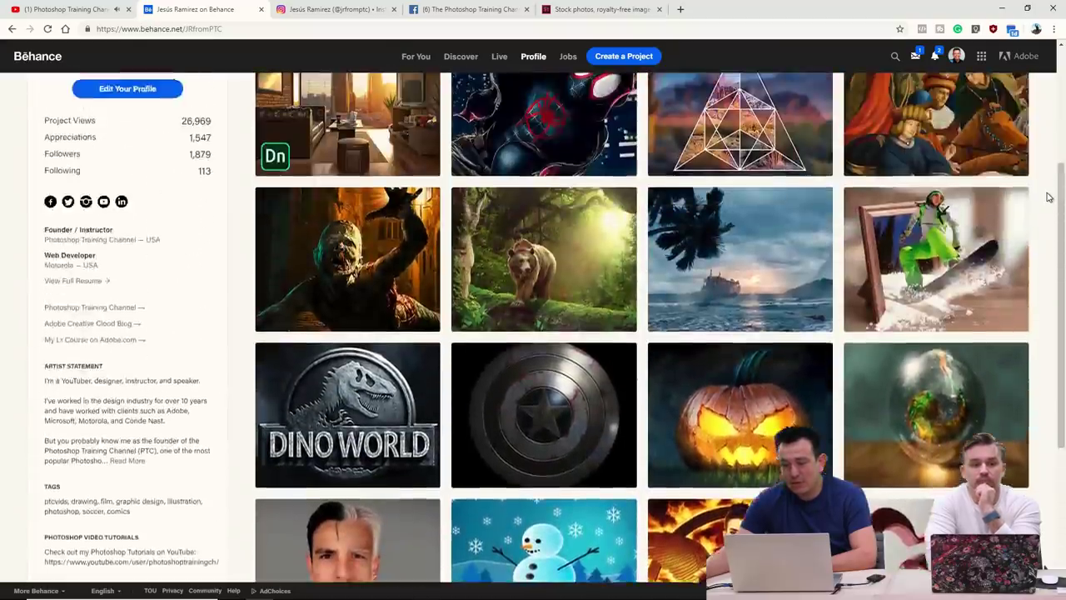
pyautogui.scroll(1, 863, 381)
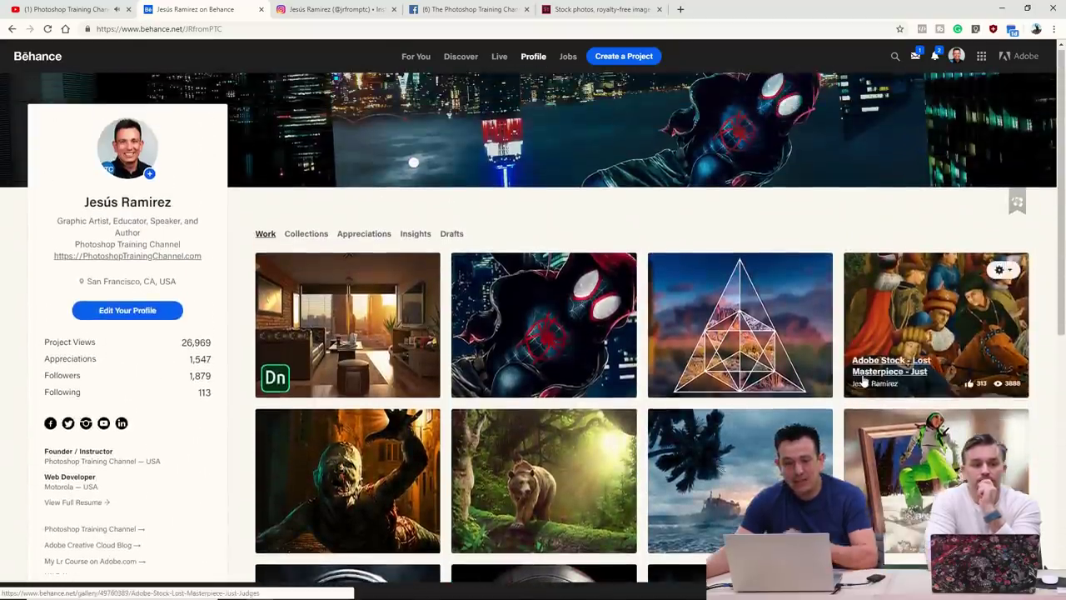
pyautogui.moveTo(569, 158)
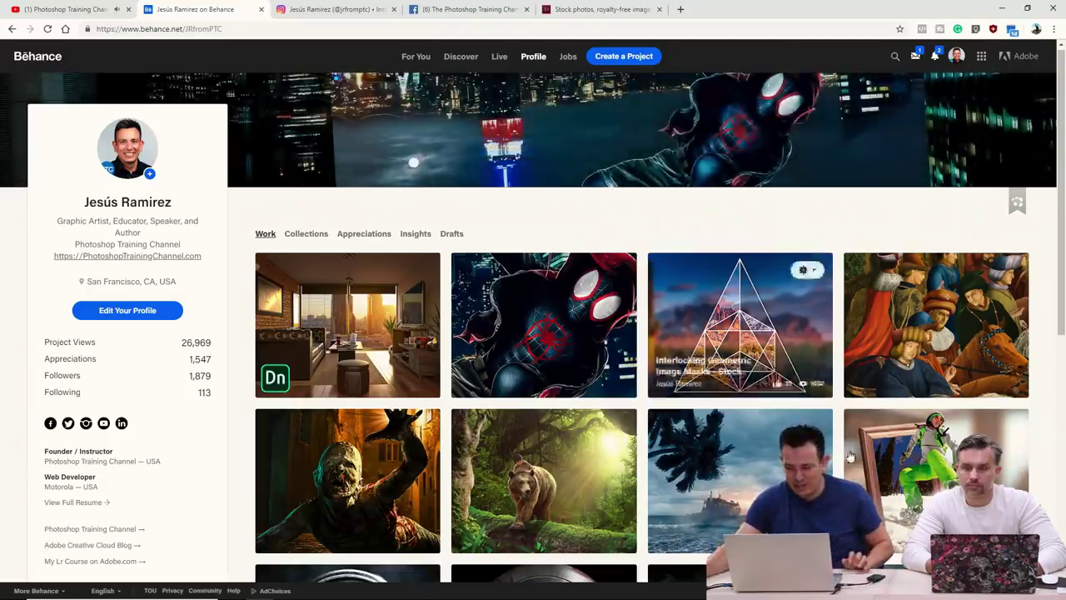
pyautogui.click(898, 443)
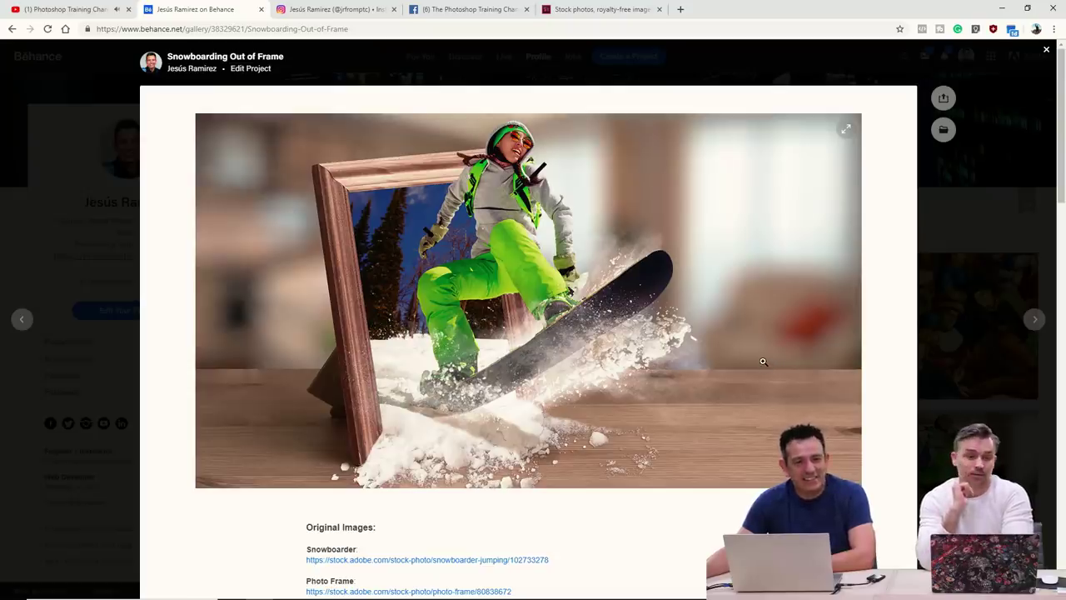
pyautogui.scroll(-2, 731, 348)
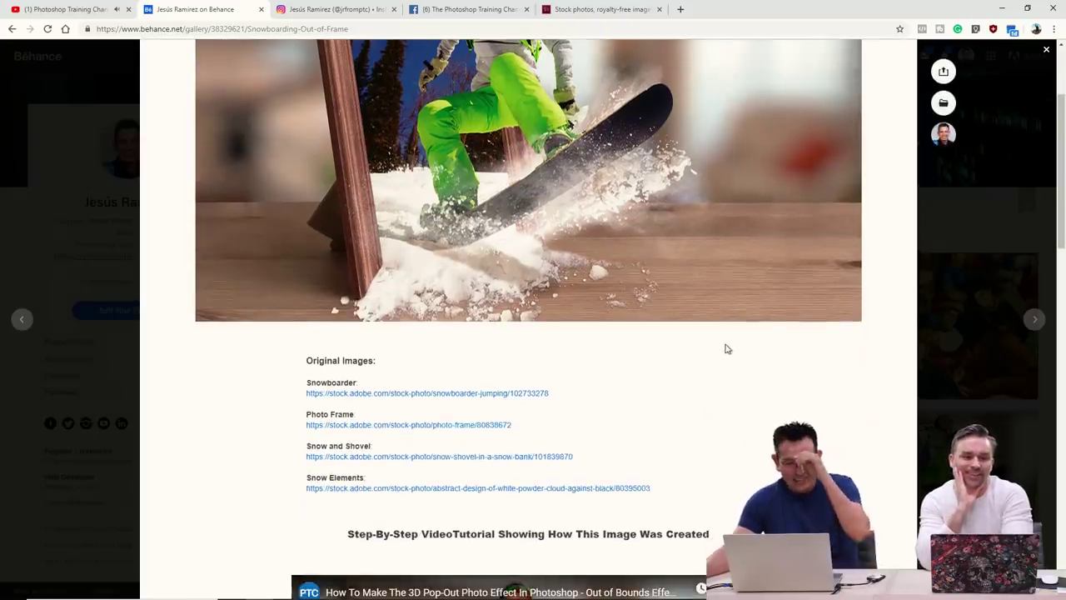
pyautogui.scroll(2, 725, 345)
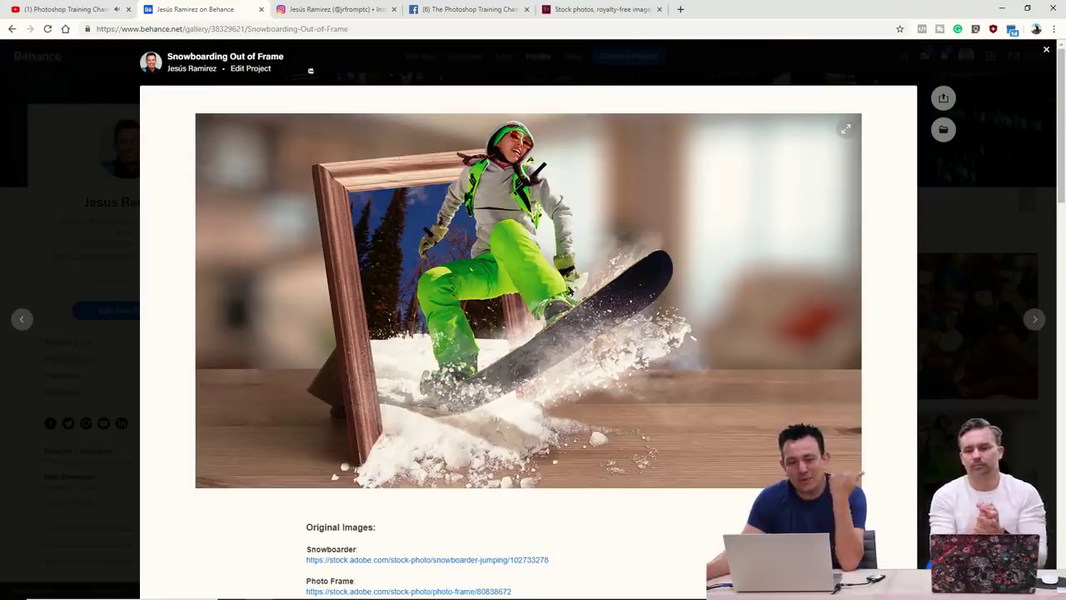
pyautogui.click(76, 126)
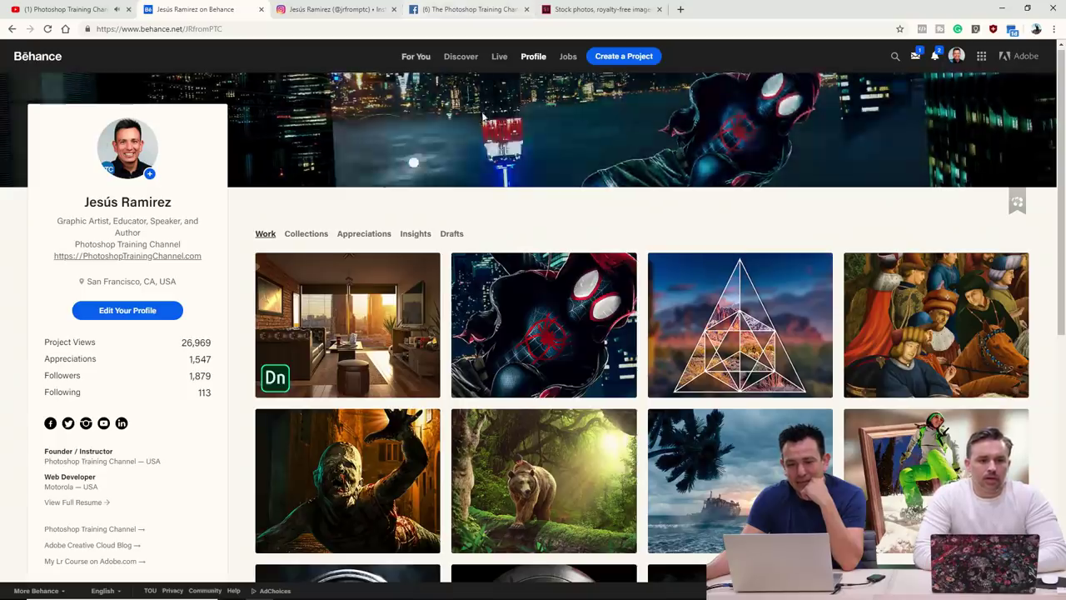
# Search Behance for the artist's name and open their profile page.
pyautogui.click(889, 56)
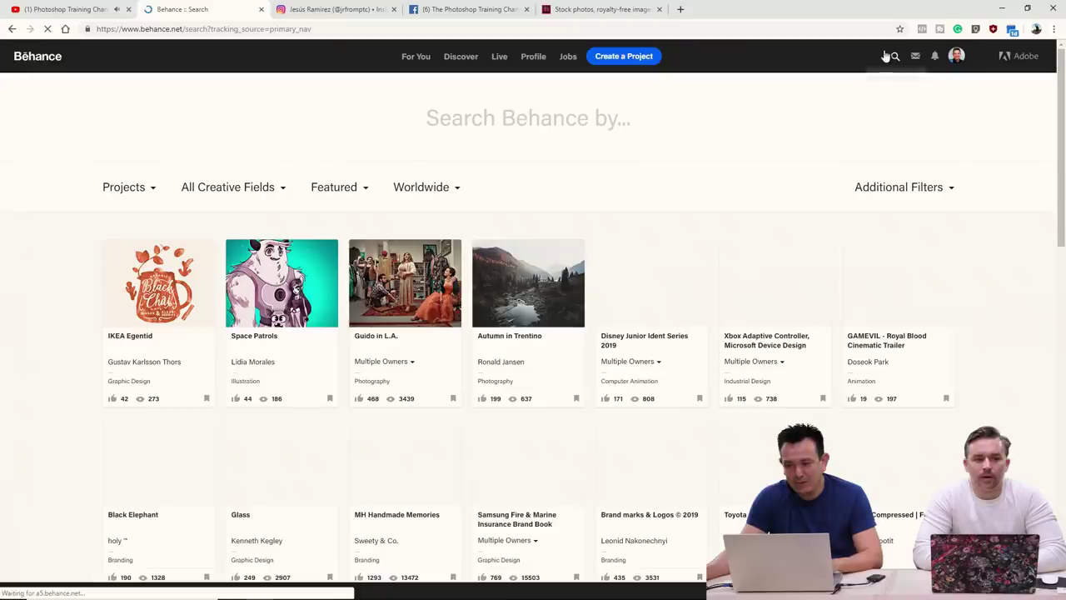
pyautogui.write('m')
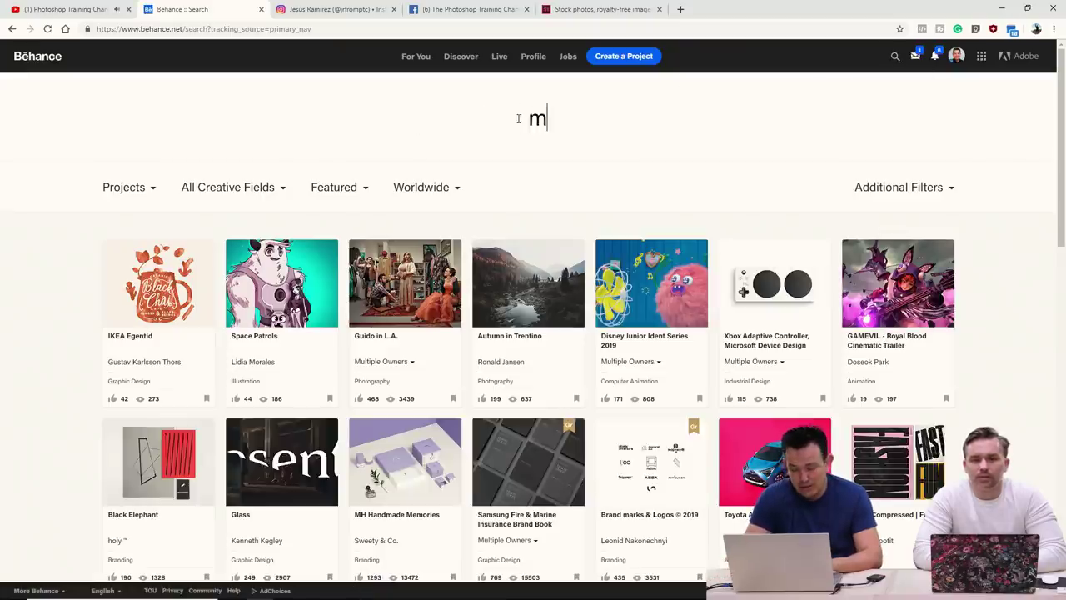
pyautogui.write('ario')
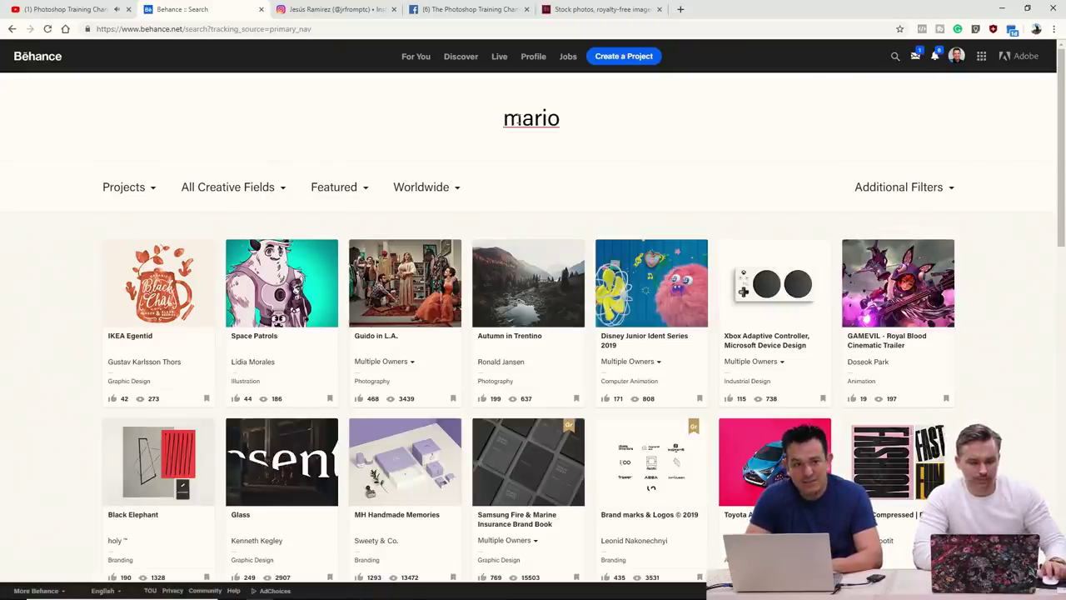
pyautogui.write(' olvera')
pyautogui.press('Return')
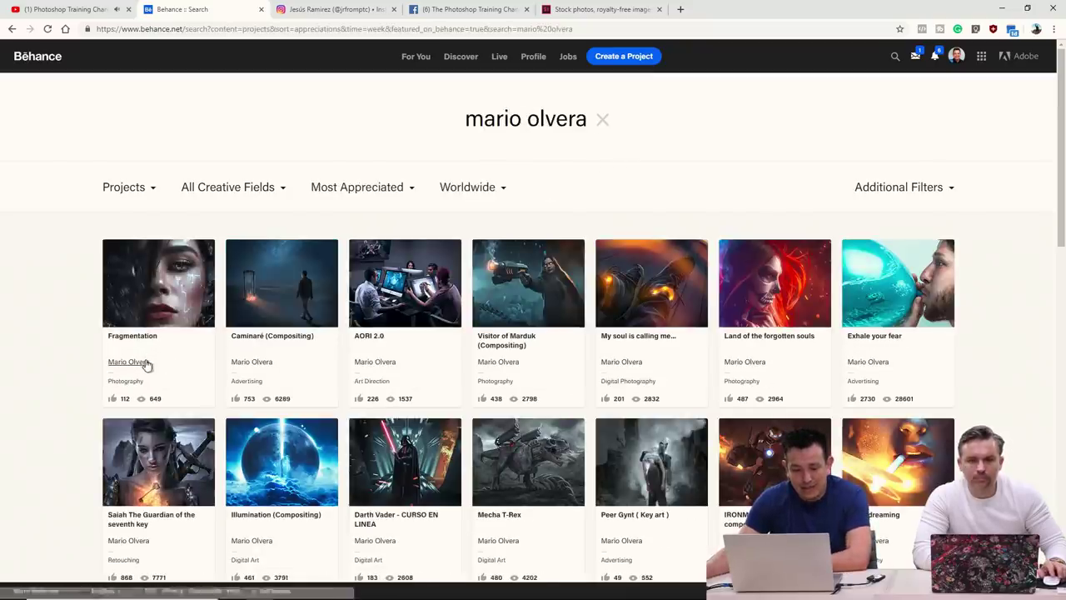
pyautogui.click(127, 363)
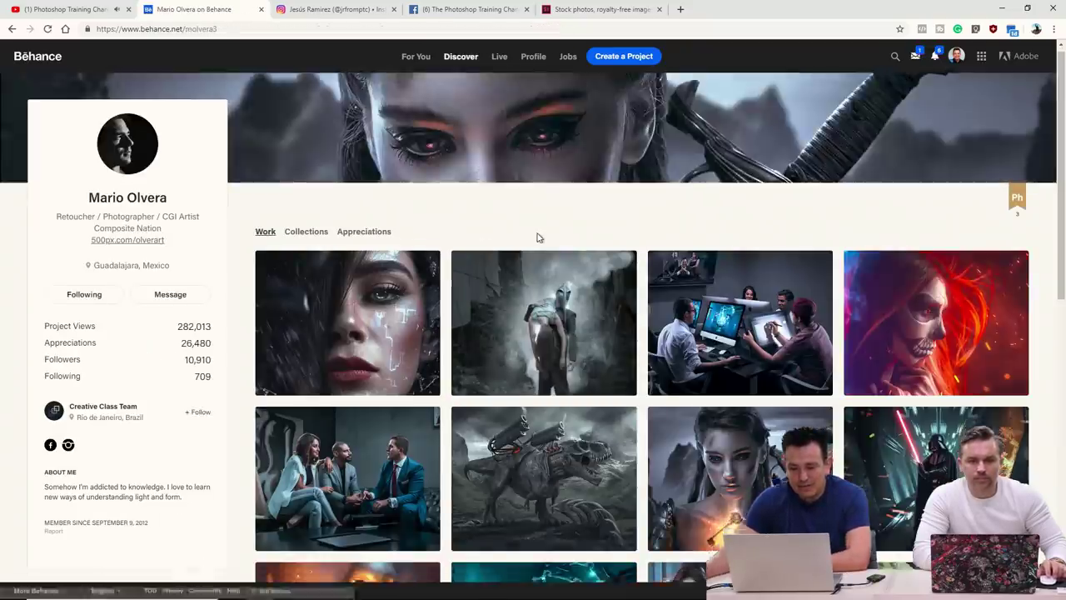
# Open the Exhale your fear project and scroll through its balloon-blowing composite.
pyautogui.scroll(-6, 537, 238)
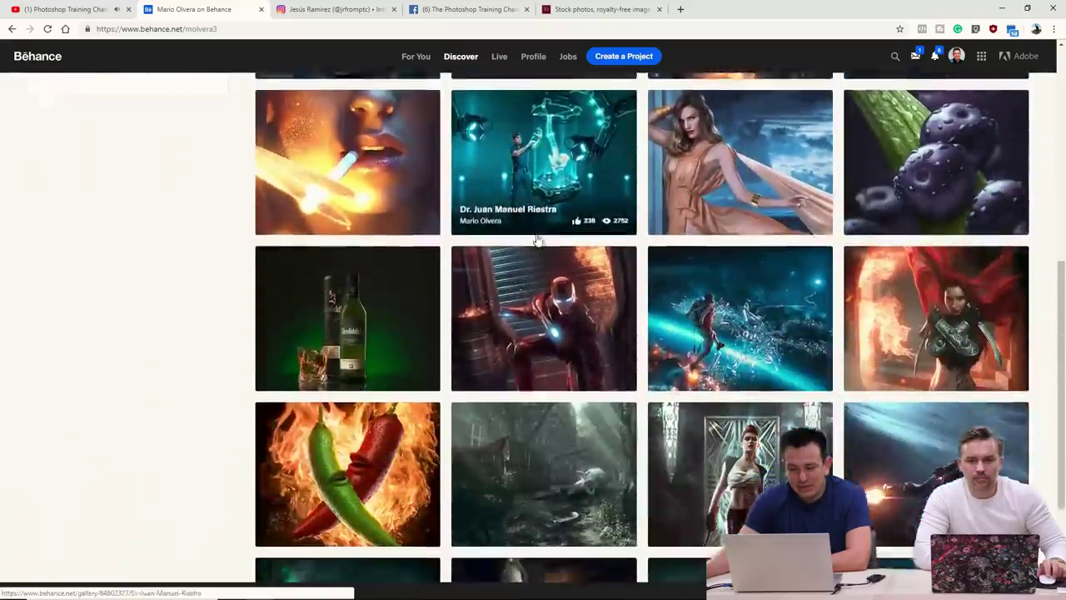
pyautogui.scroll(-5, 538, 239)
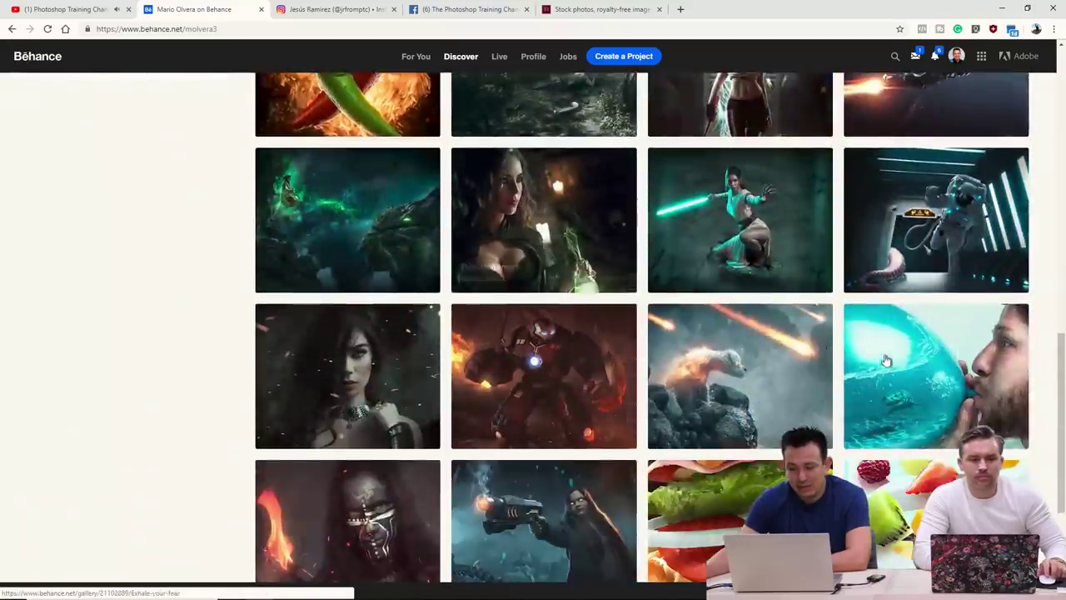
pyautogui.click(894, 354)
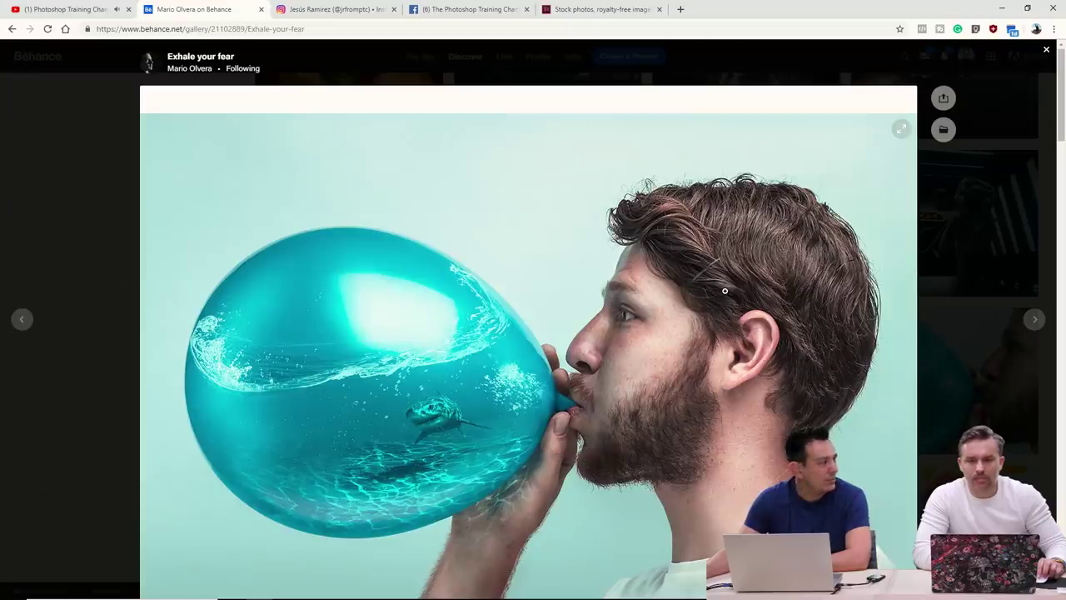
pyautogui.scroll(-3, 725, 290)
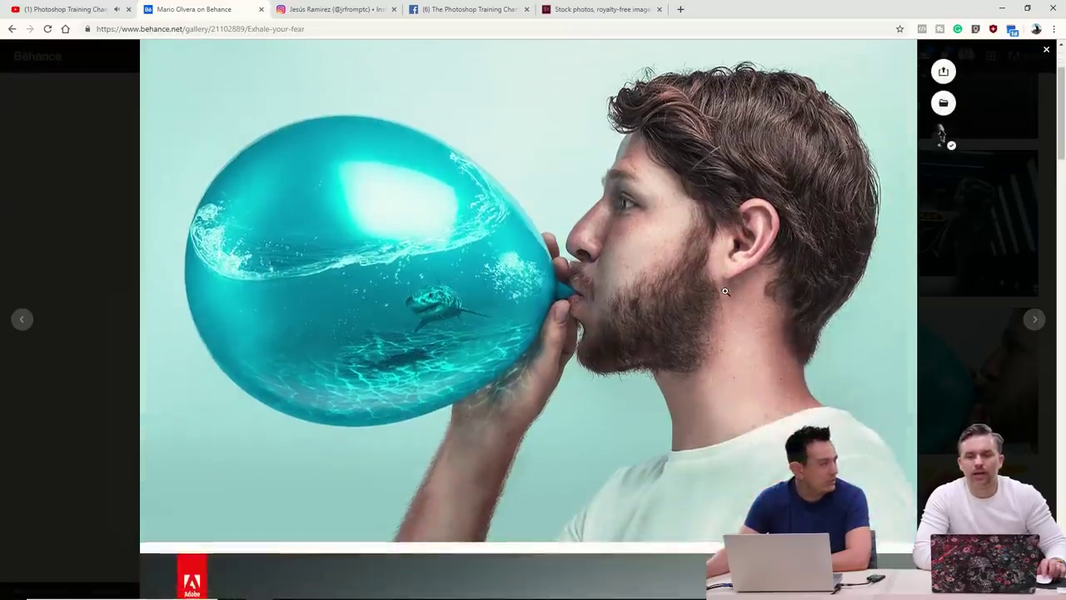
pyautogui.scroll(-3, 725, 292)
pyautogui.scroll(-4, 726, 291)
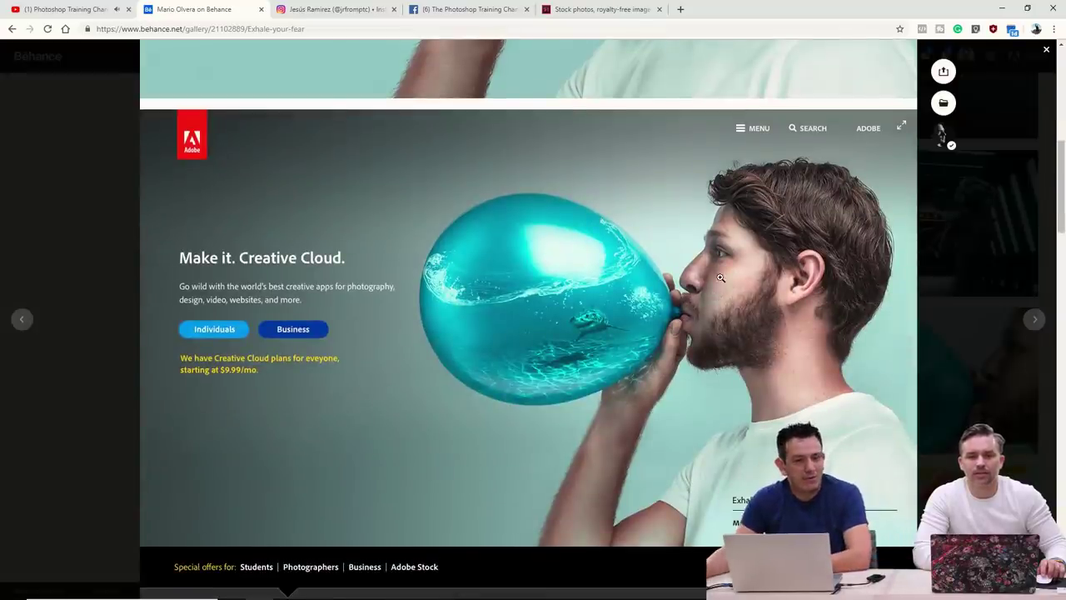
pyautogui.scroll(6, 708, 275)
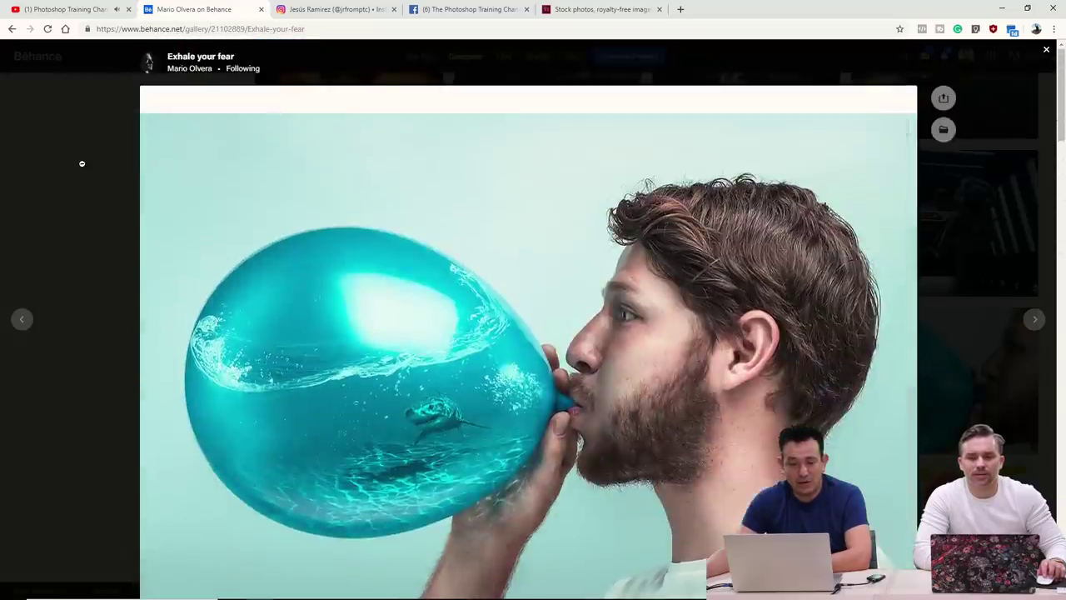
# Close the project, scroll the artist's gallery, then go back to Exhale your fear.
pyautogui.click(82, 163)
pyautogui.scroll(-5, 145, 196)
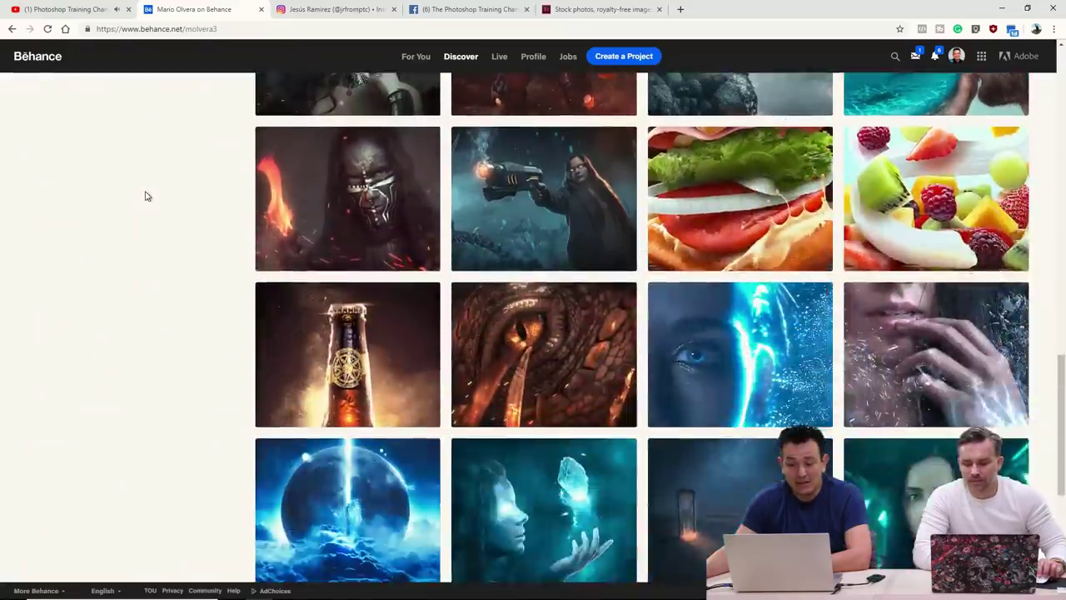
pyautogui.scroll(-5, 145, 196)
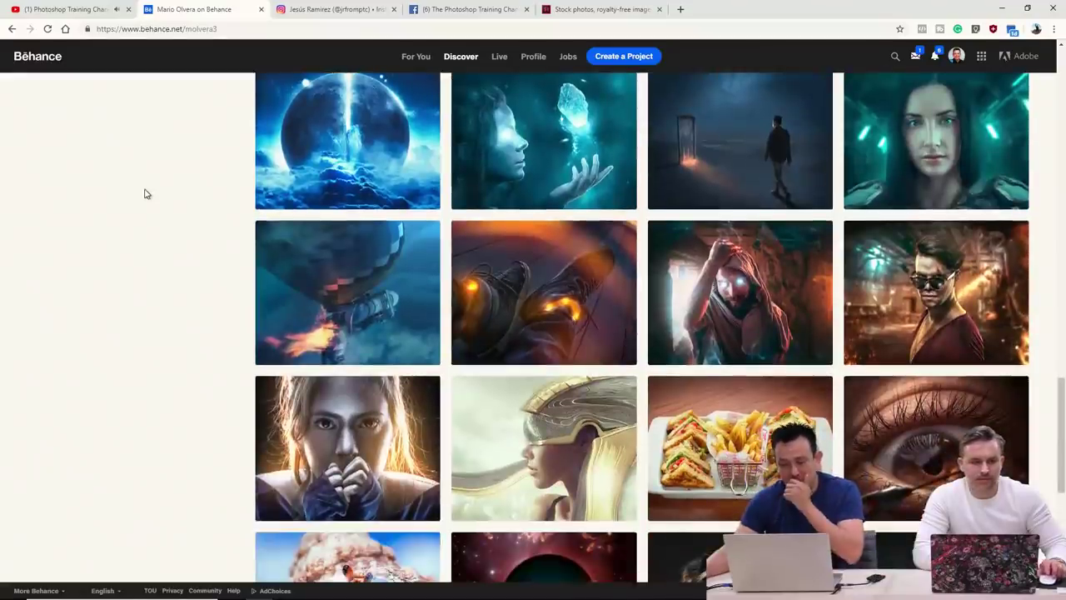
pyautogui.scroll(-7, 145, 194)
pyautogui.scroll(4, 148, 194)
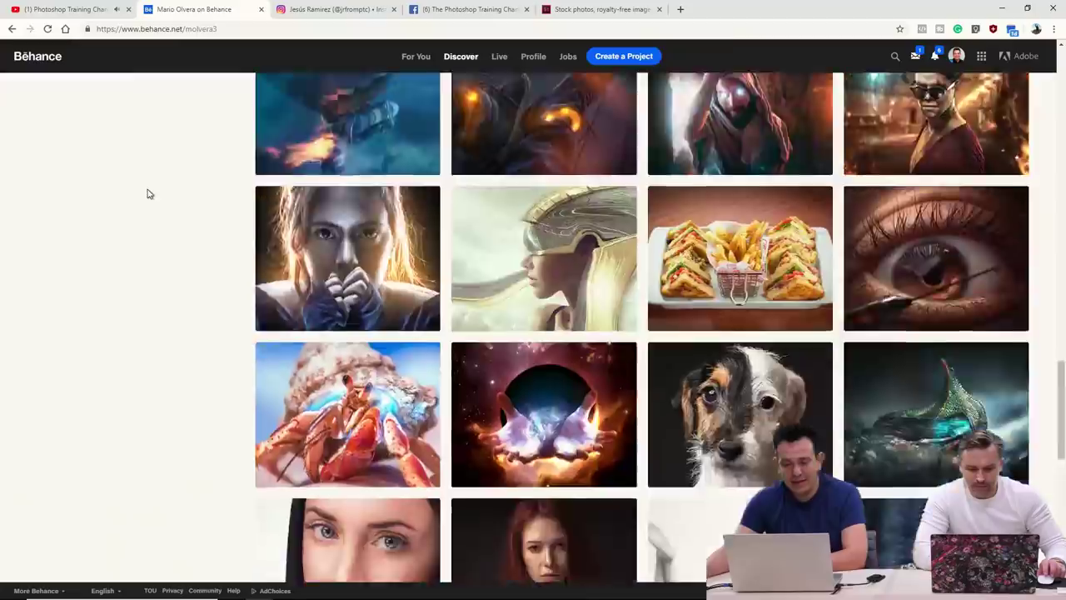
pyautogui.scroll(20, 147, 194)
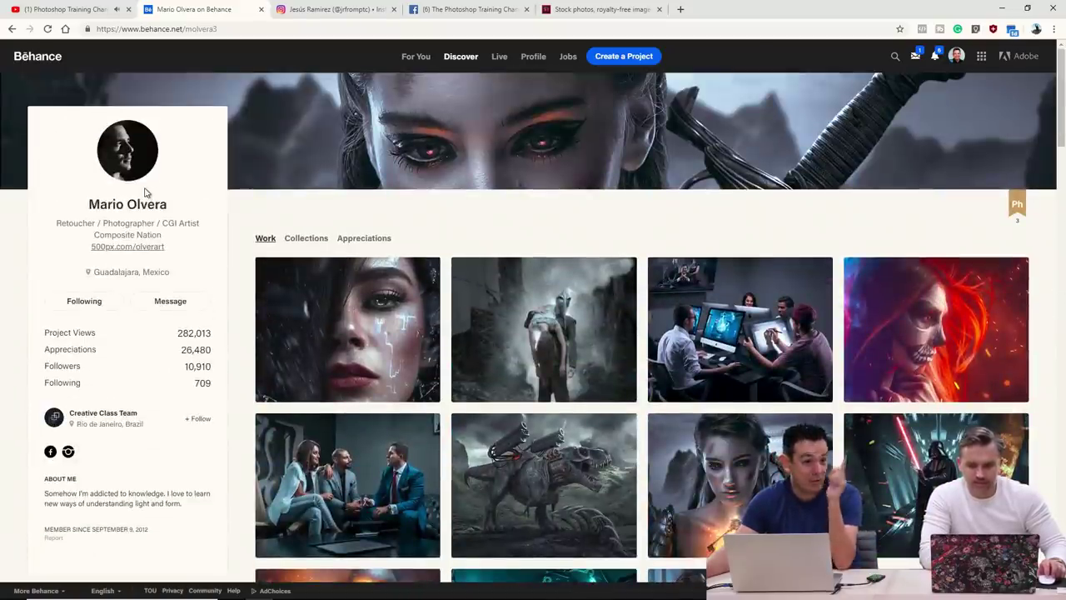
pyautogui.click(12, 29)
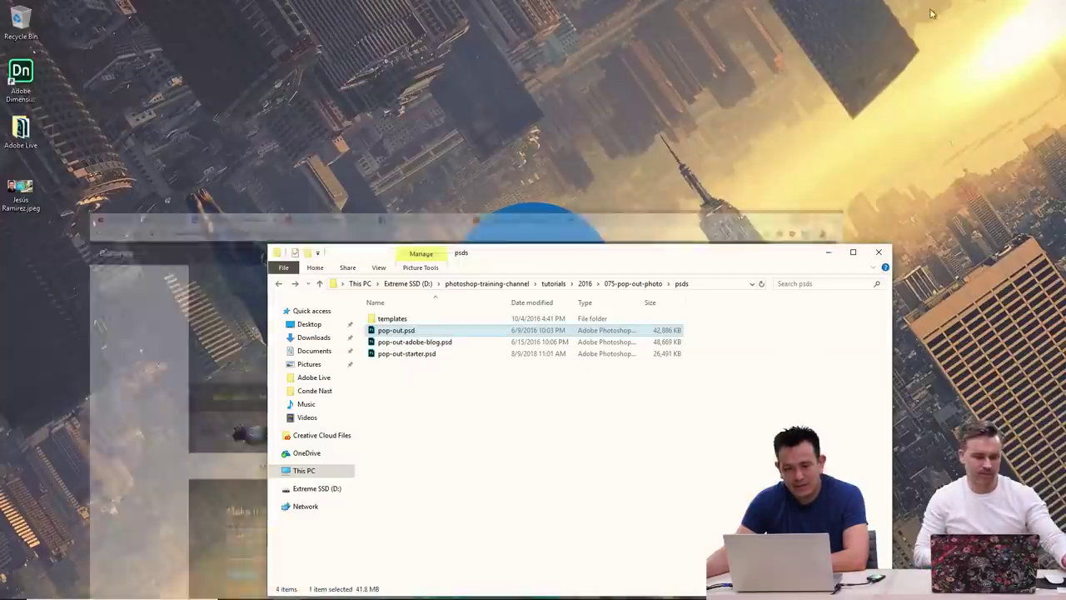
pyautogui.click(1002, 8)
pyautogui.moveTo(317, 593)
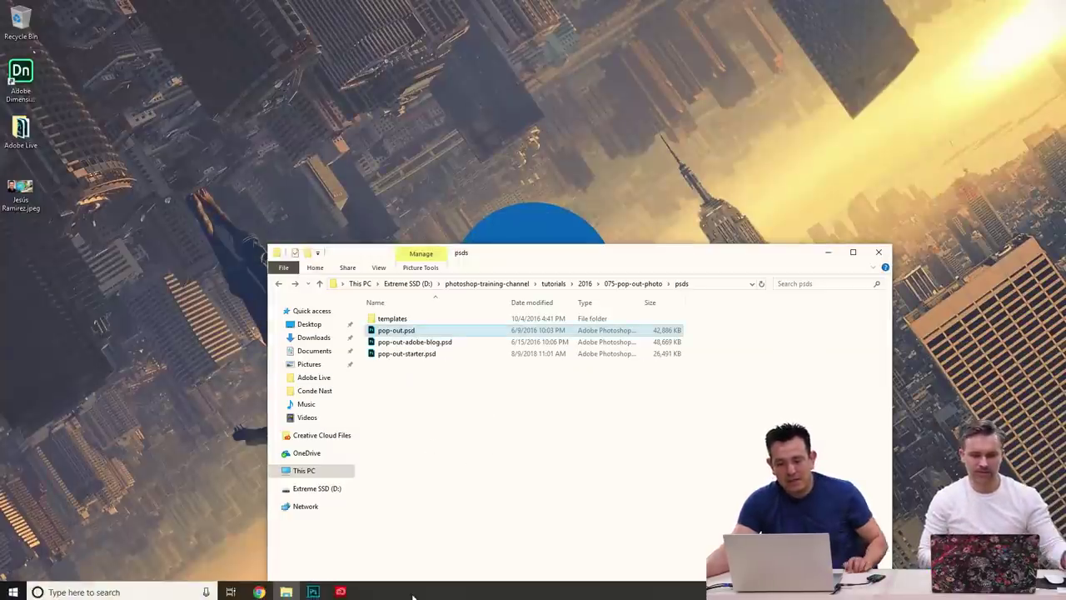
pyautogui.click(313, 588)
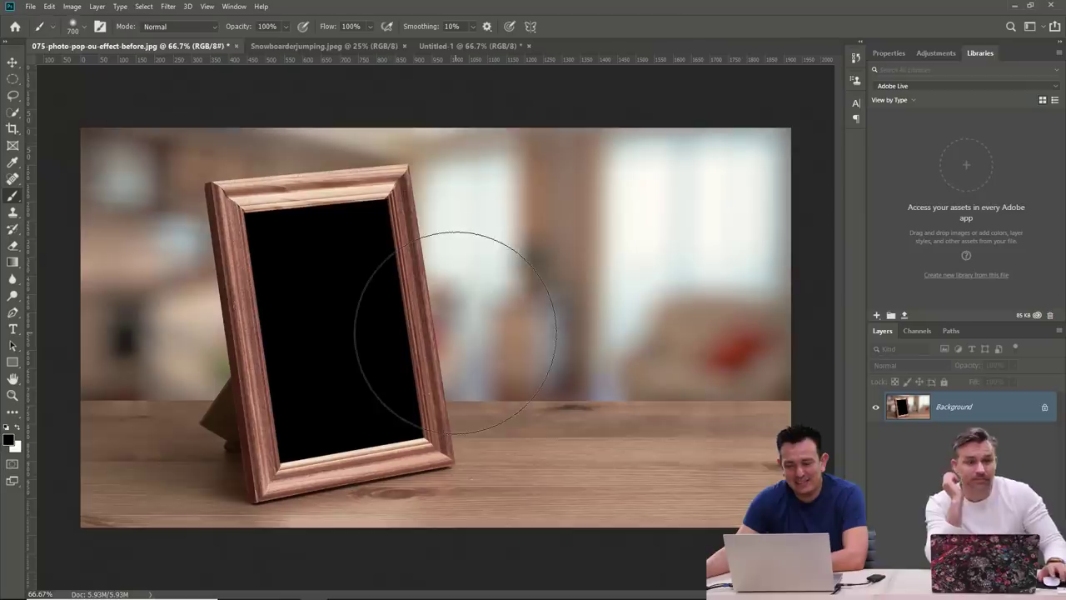
pyautogui.click(316, 46)
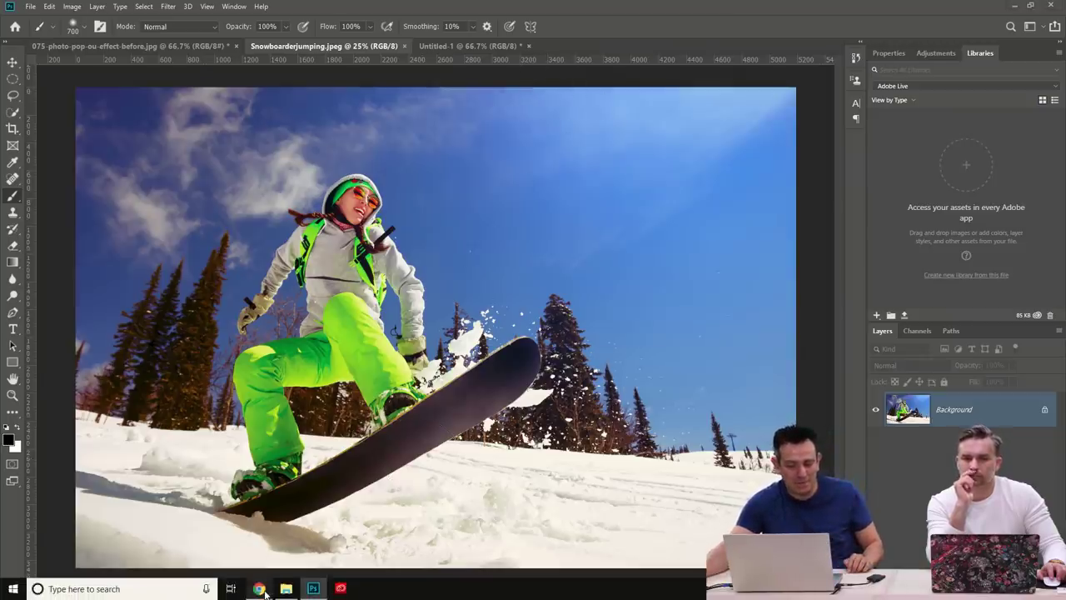
pyautogui.click(264, 588)
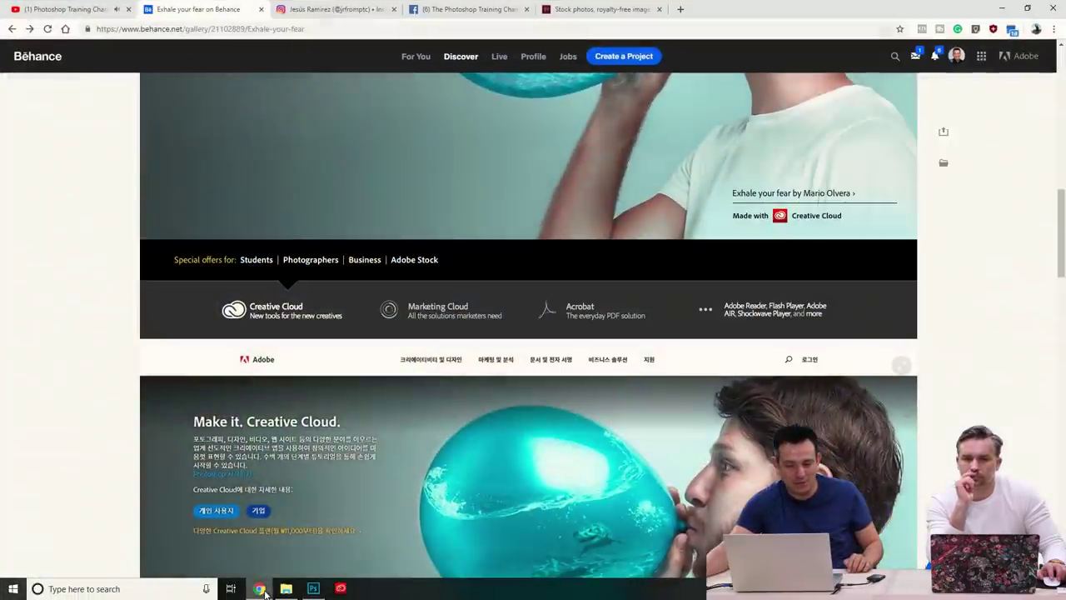
# Go back twice to the featured projects listing and minimize Chrome to reveal Photoshop.
pyautogui.click(13, 29)
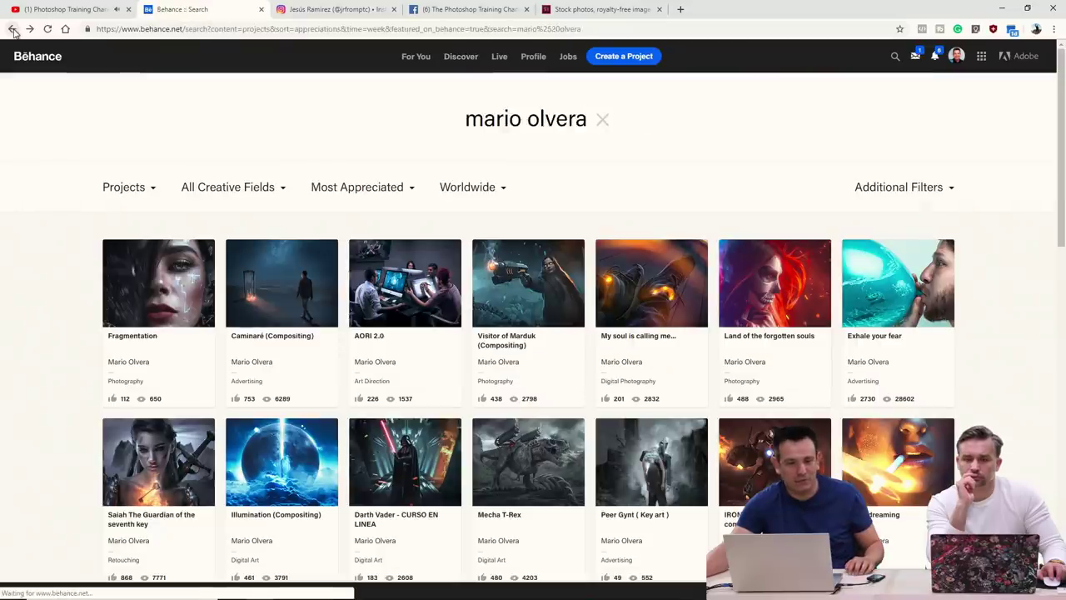
pyautogui.click(12, 29)
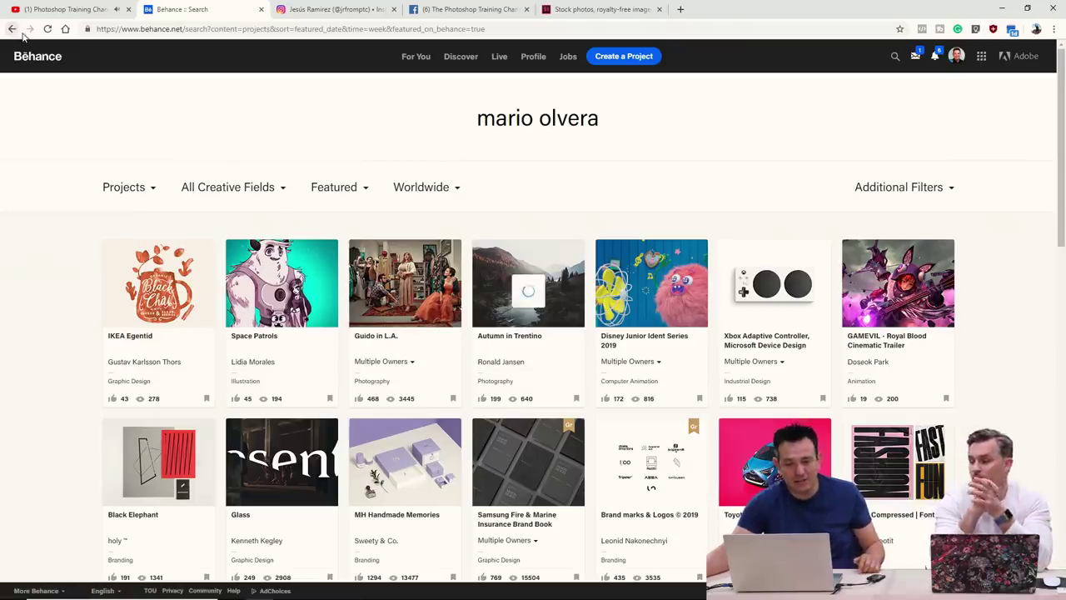
pyautogui.click(1002, 9)
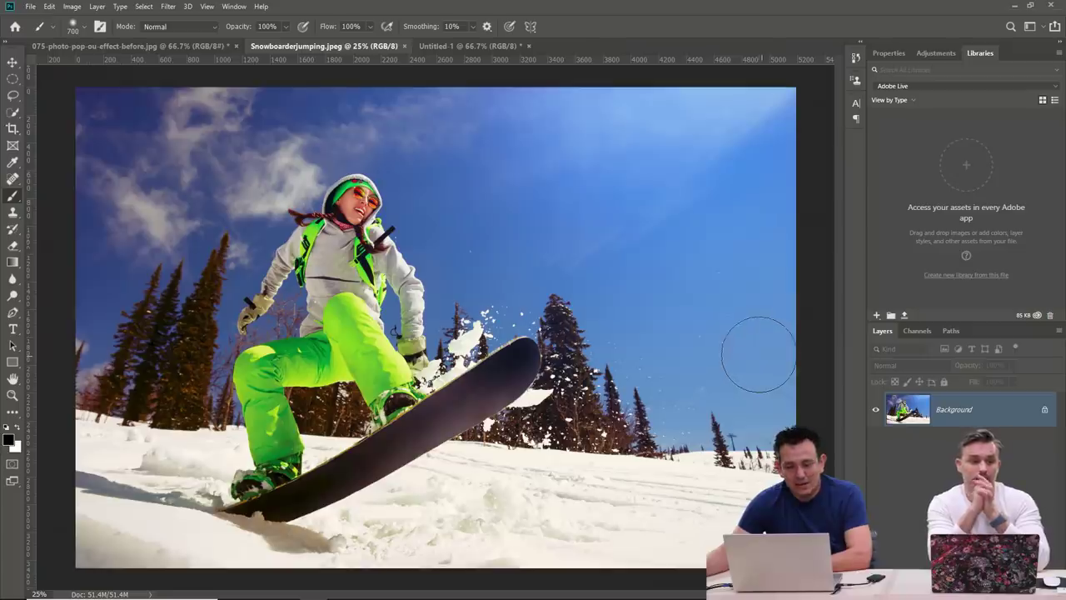
pyautogui.click(188, 47)
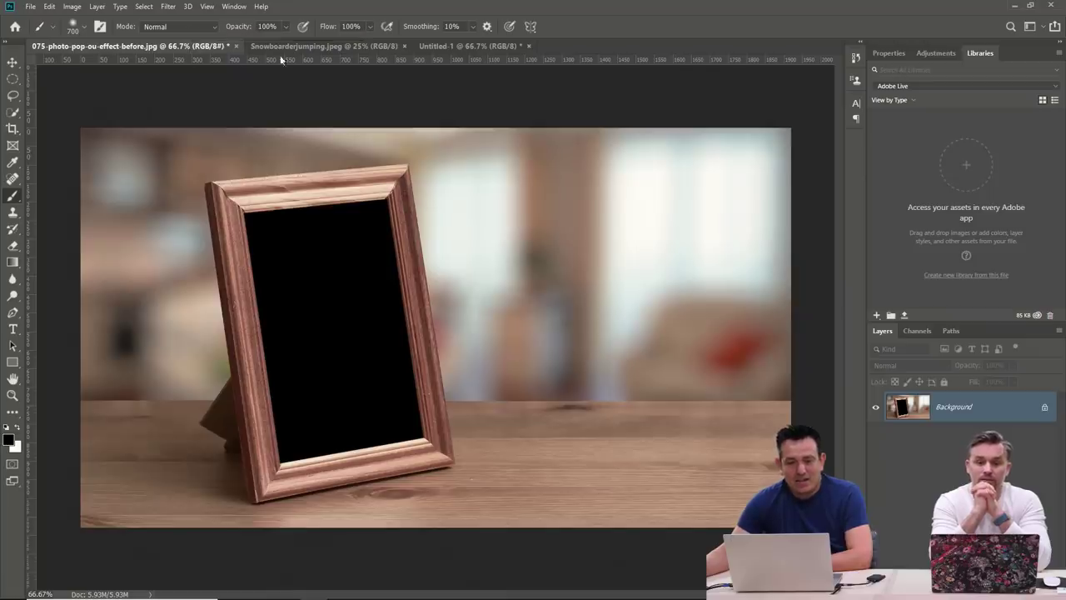
pyautogui.click(328, 46)
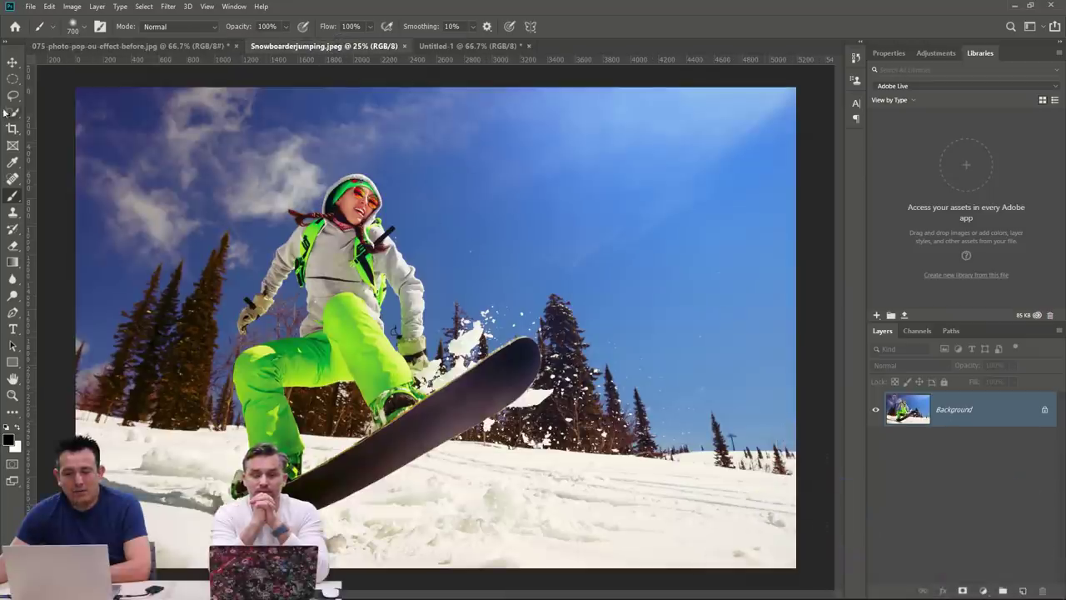
pyautogui.press('v')
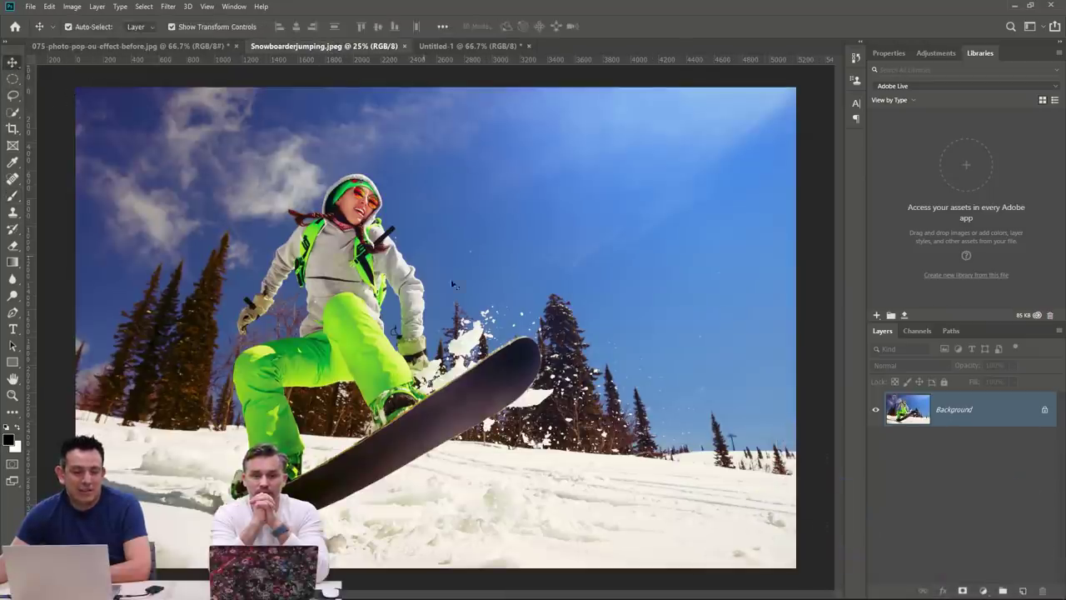
pyautogui.moveTo(221, 178); pyautogui.dragTo(313, 200)
pyautogui.moveTo(297, 62)
pyautogui.mouseDown()
pyautogui.moveTo(305, 52)
pyautogui.moveTo(305, 69)
pyautogui.mouseUp()
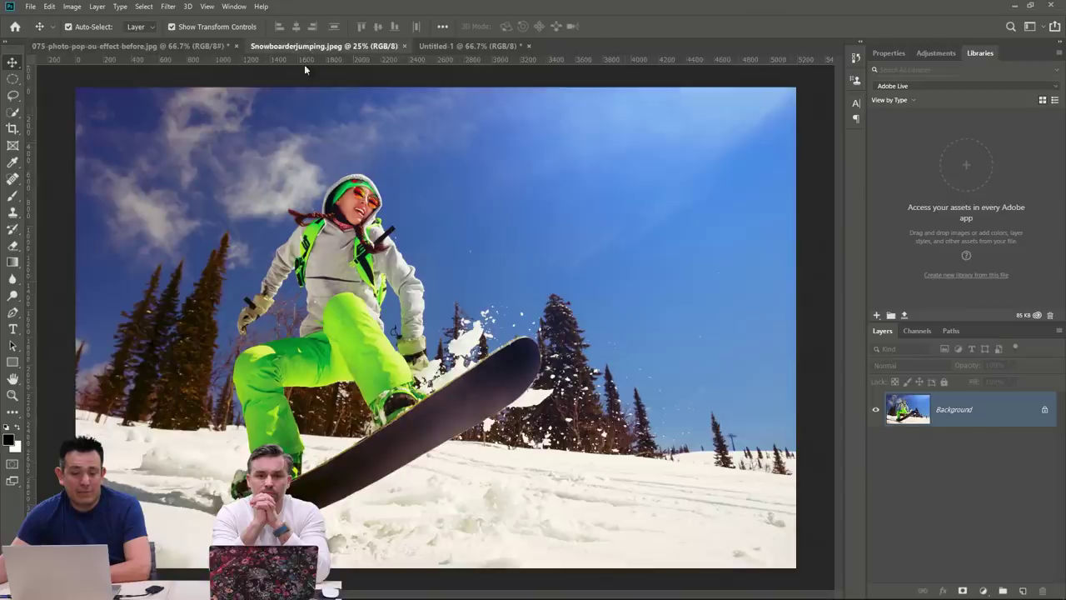
pyautogui.moveTo(379, 204)
pyautogui.mouseDown()
pyautogui.moveTo(318, 142)
pyautogui.moveTo(353, 151)
pyautogui.moveTo(349, 163)
pyautogui.moveTo(378, 199)
pyautogui.mouseUp()
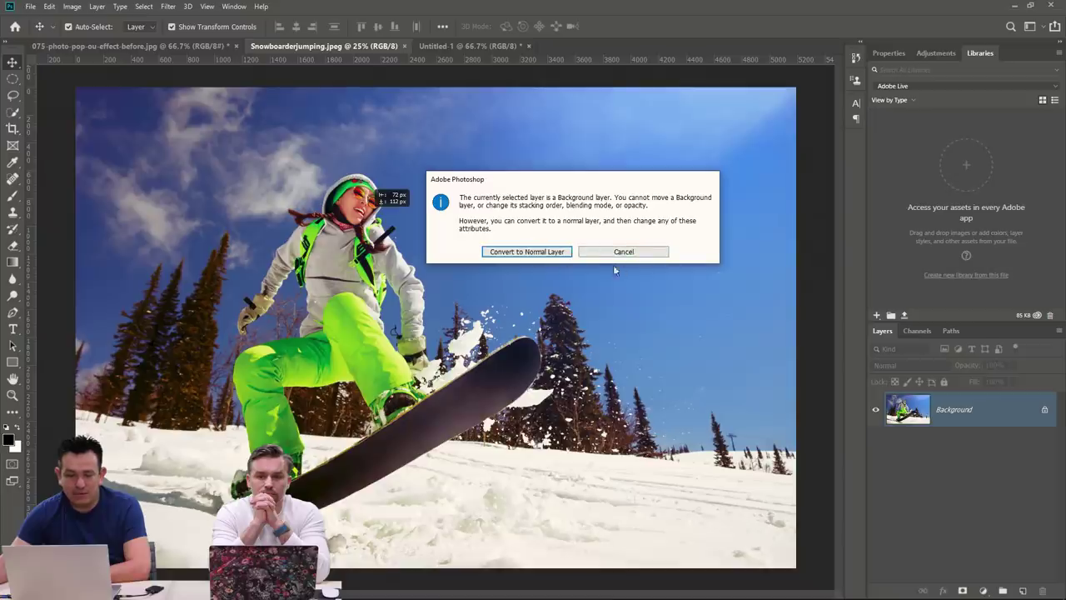
pyautogui.click(652, 252)
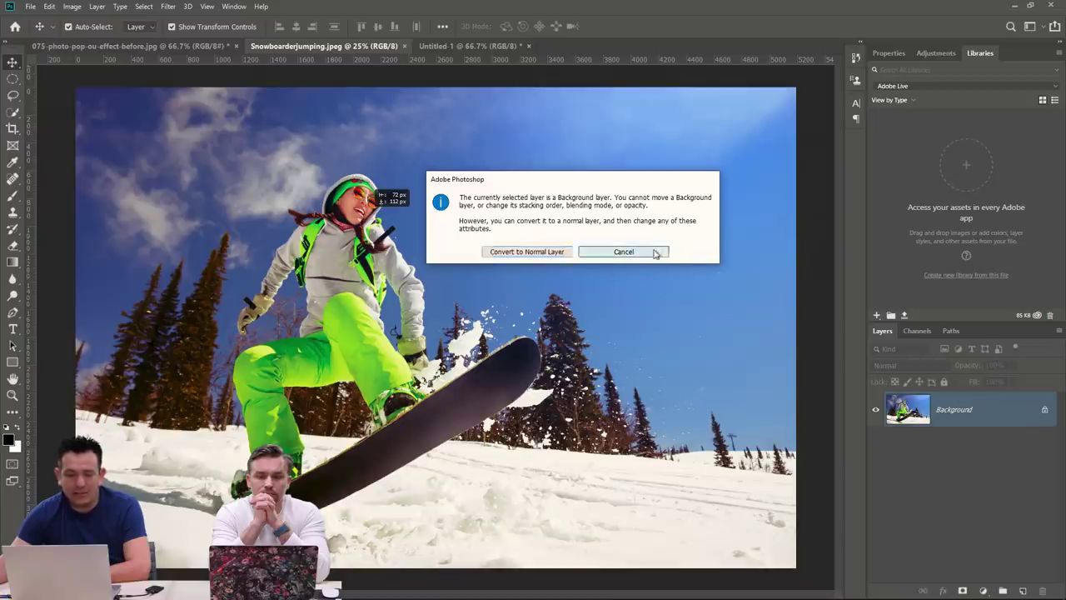
pyautogui.click(1043, 410)
pyautogui.moveTo(428, 243)
pyautogui.mouseDown()
pyautogui.moveTo(373, 245)
pyautogui.moveTo(429, 245)
pyautogui.mouseUp()
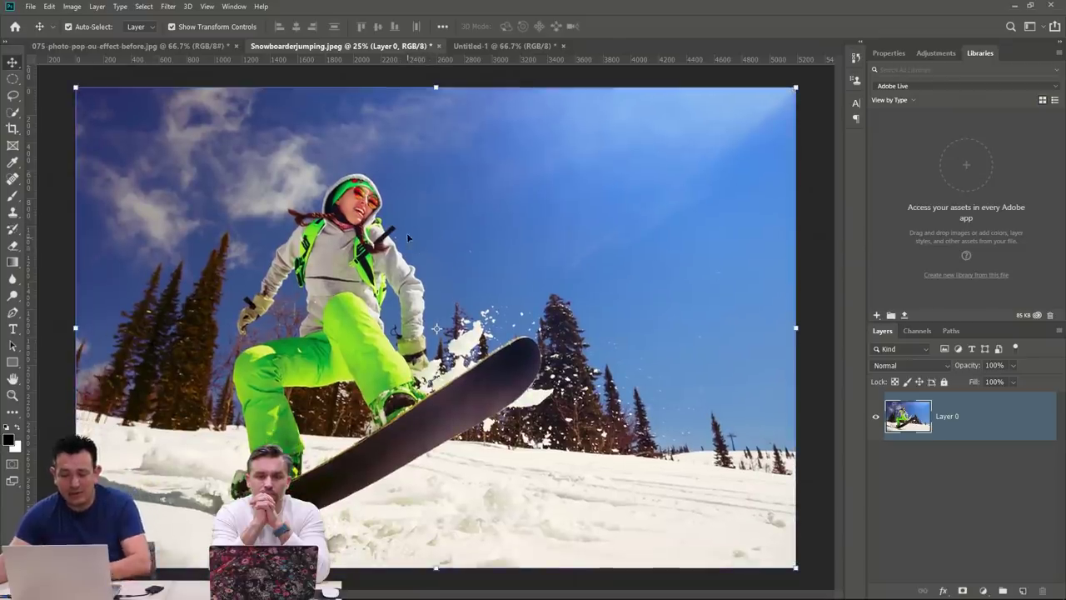
pyautogui.hotkey('ctrl', 'z')
pyautogui.hotkey('ctrl', 'z')
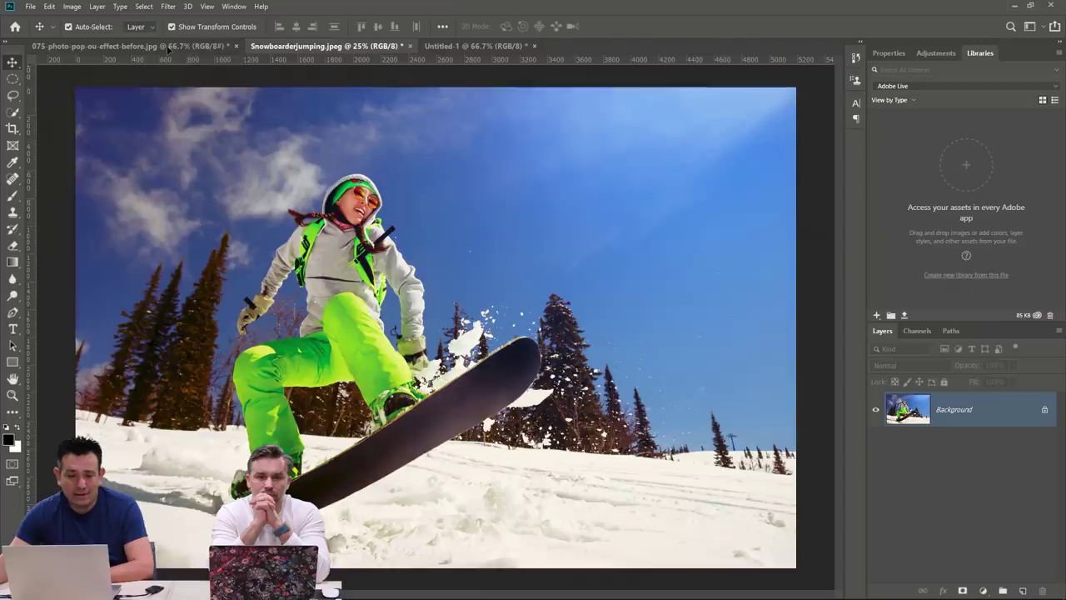
# Drag the snowboarder photo into the picture-frame document and resize it to cover the frame.
pyautogui.click(166, 47)
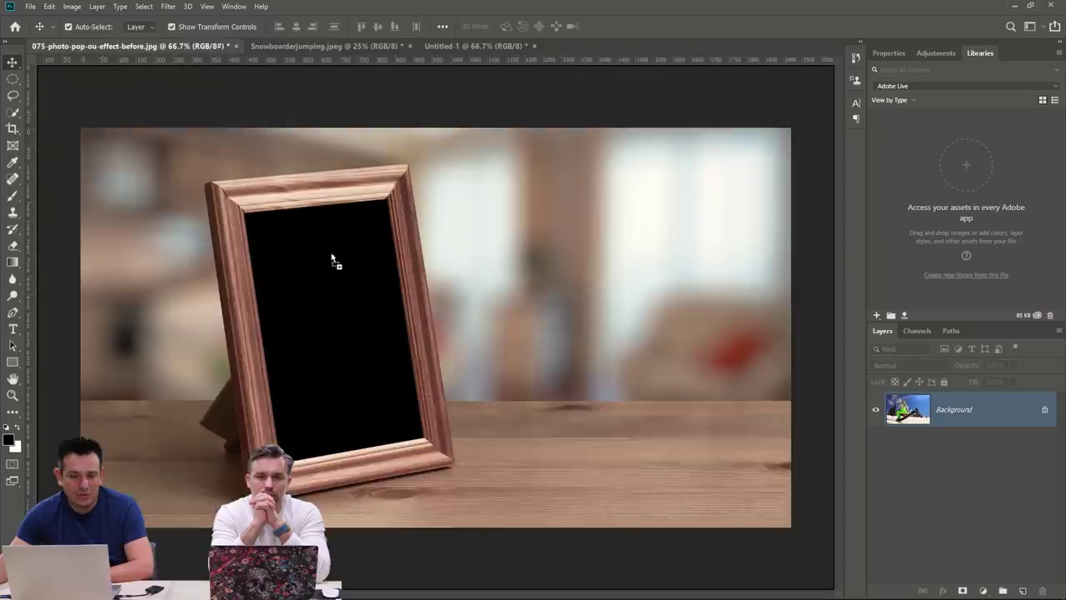
pyautogui.moveTo(334, 274); pyautogui.dragTo(333, 271)
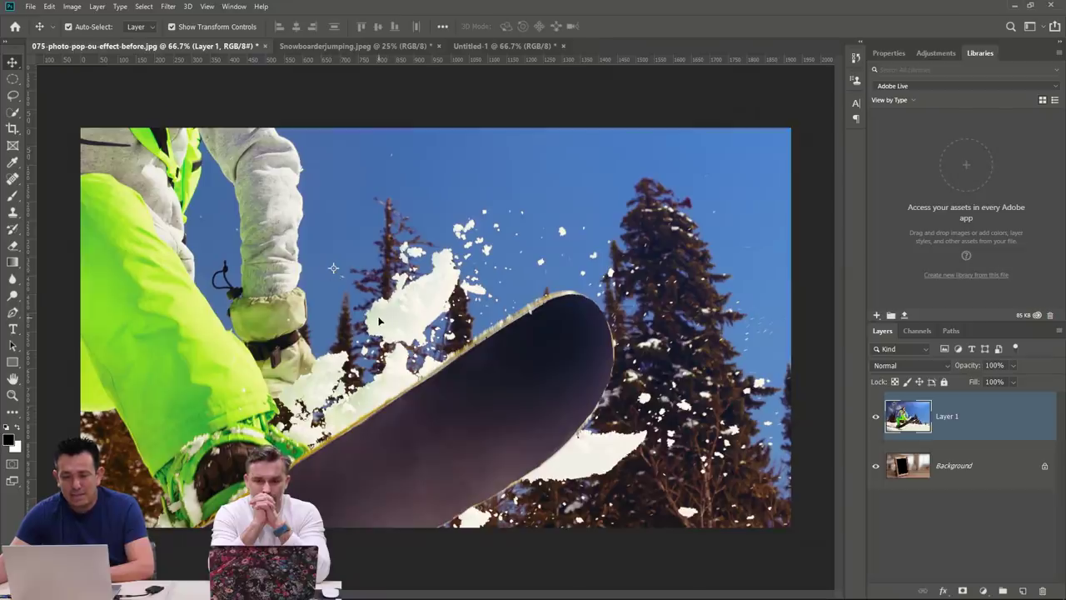
pyautogui.moveTo(290, 318); pyautogui.dragTo(300, 282)
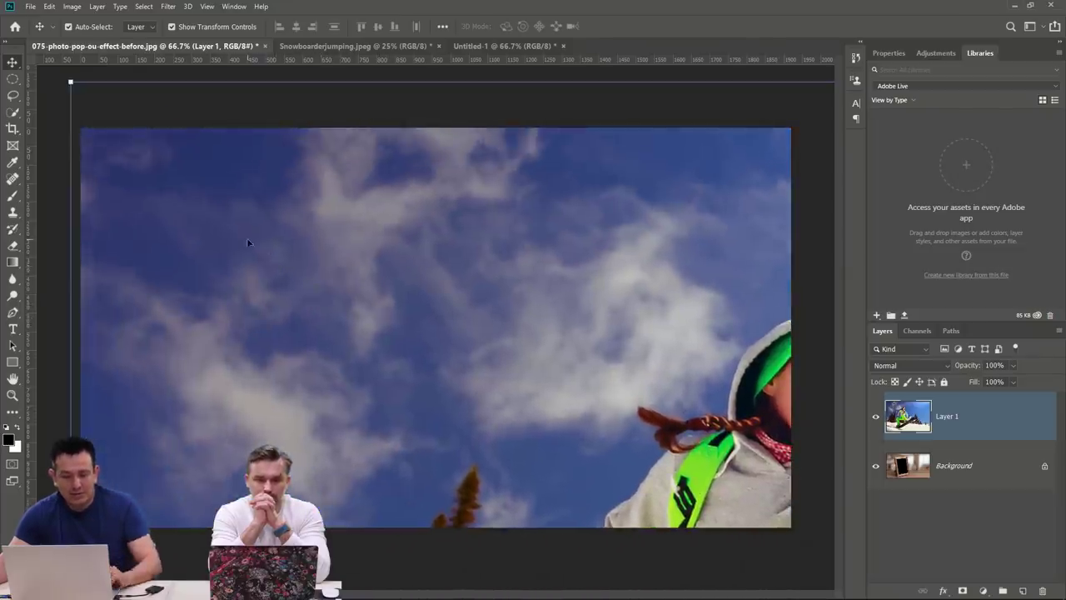
pyautogui.hotkey('ctrl', 't')
pyautogui.moveTo(70, 81); pyautogui.dragTo(361, 266)
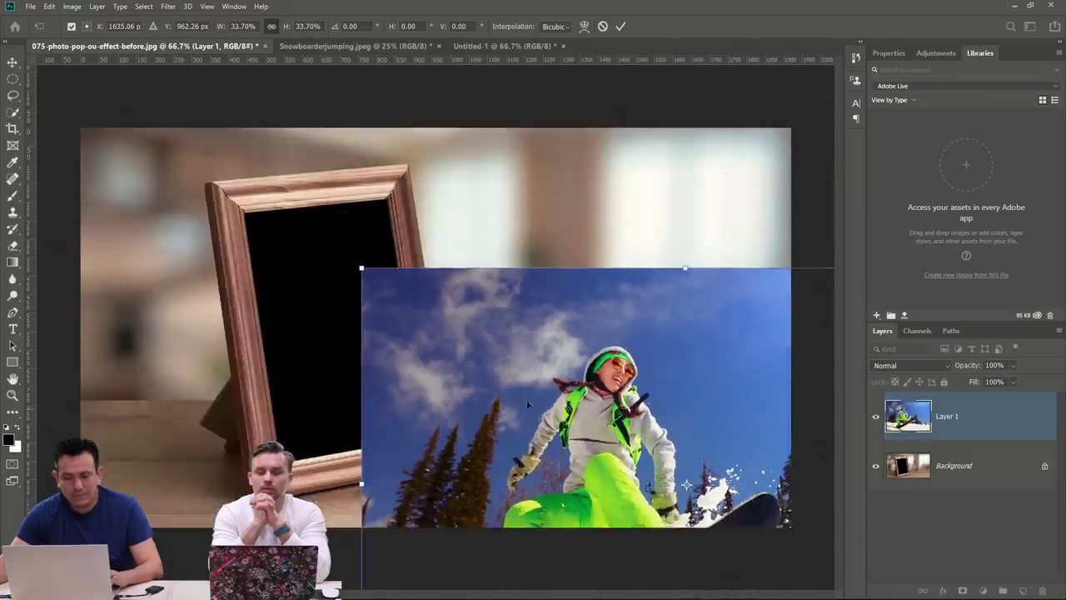
pyautogui.moveTo(537, 411); pyautogui.dragTo(295, 234)
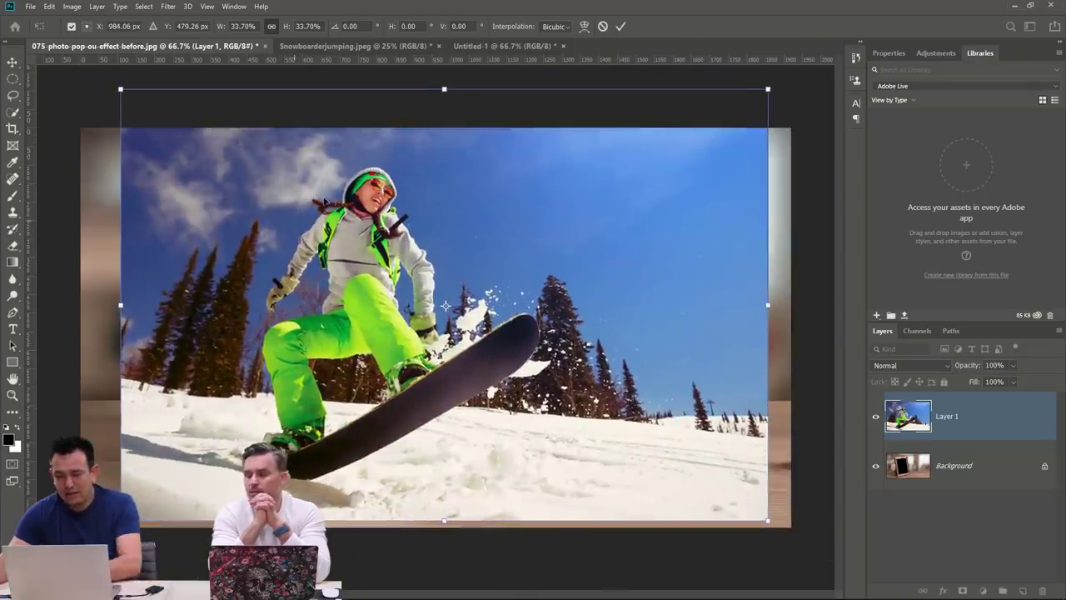
pyautogui.moveTo(119, 86); pyautogui.dragTo(75, 65)
pyautogui.press('Return')
# Convert Layer 1 to a Smart Object and shift it right so the frame's left edge shows.
pyautogui.rightClick(993, 421)
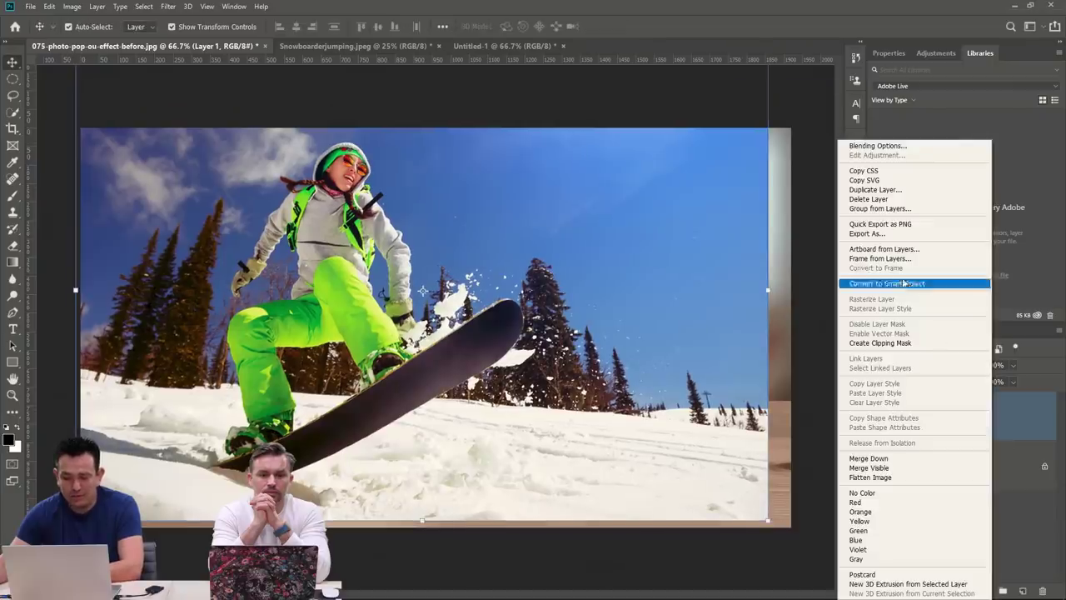
pyautogui.click(895, 282)
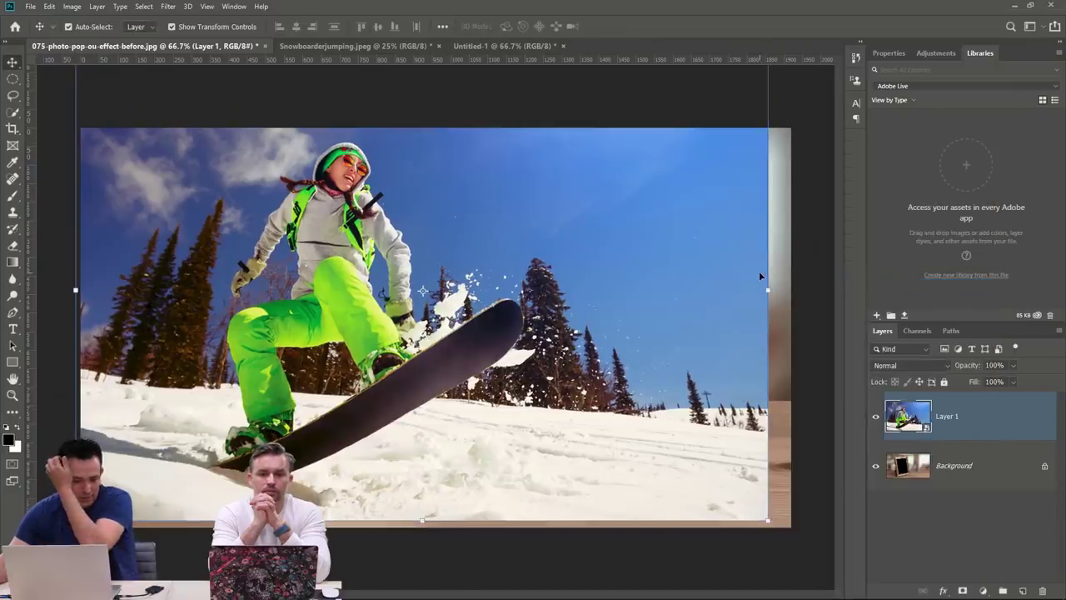
pyautogui.moveTo(308, 235); pyautogui.dragTo(493, 268)
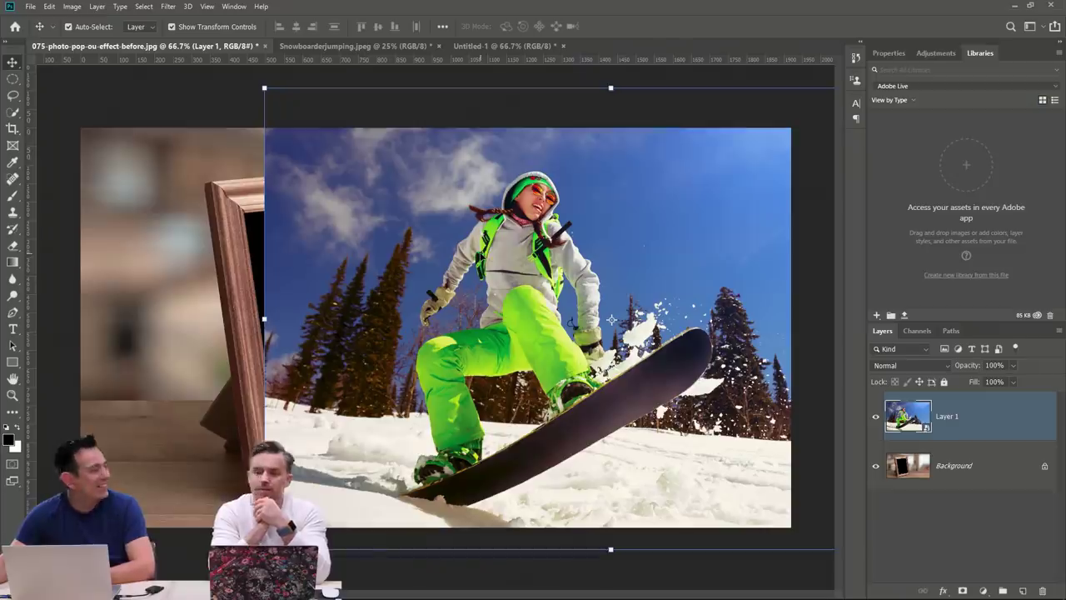
pyautogui.moveTo(551, 348); pyautogui.dragTo(429, 341)
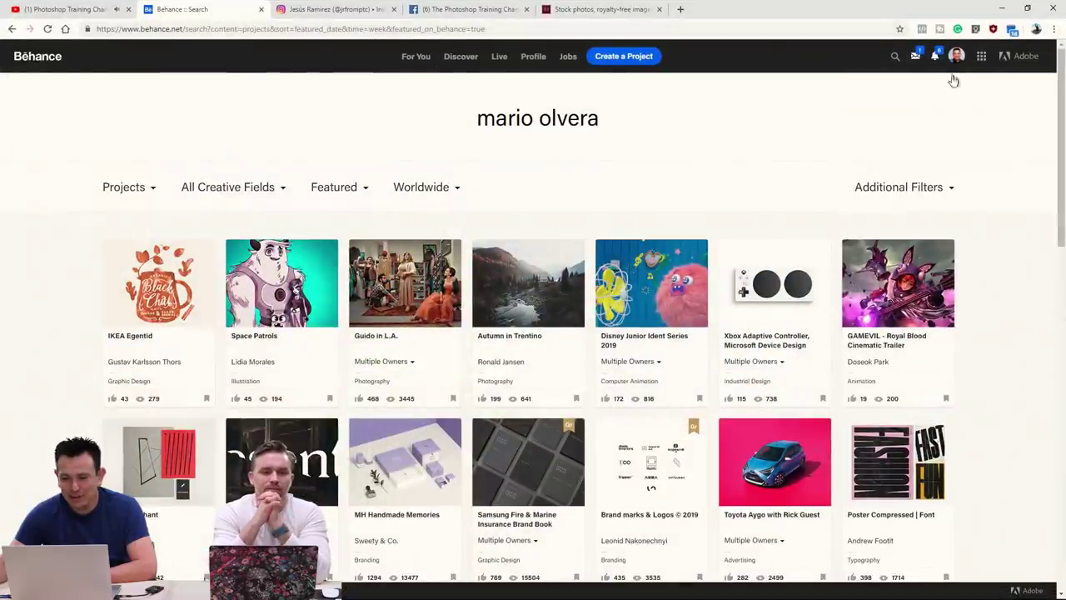
# Go to your own Behance profile via the account menu and open the Adobe Stock project.
pyautogui.click(956, 57)
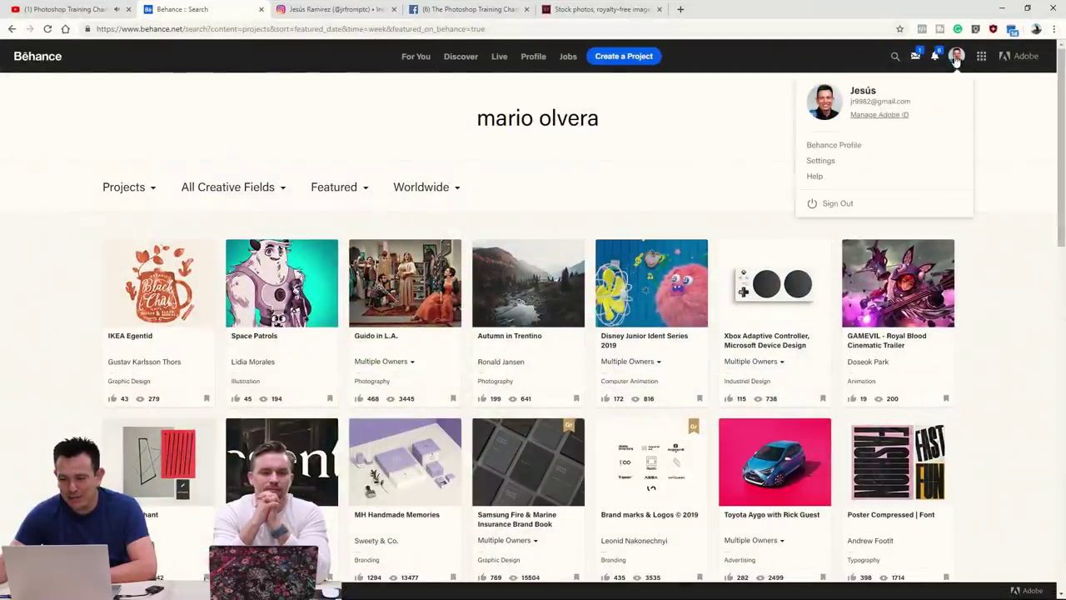
pyautogui.click(850, 147)
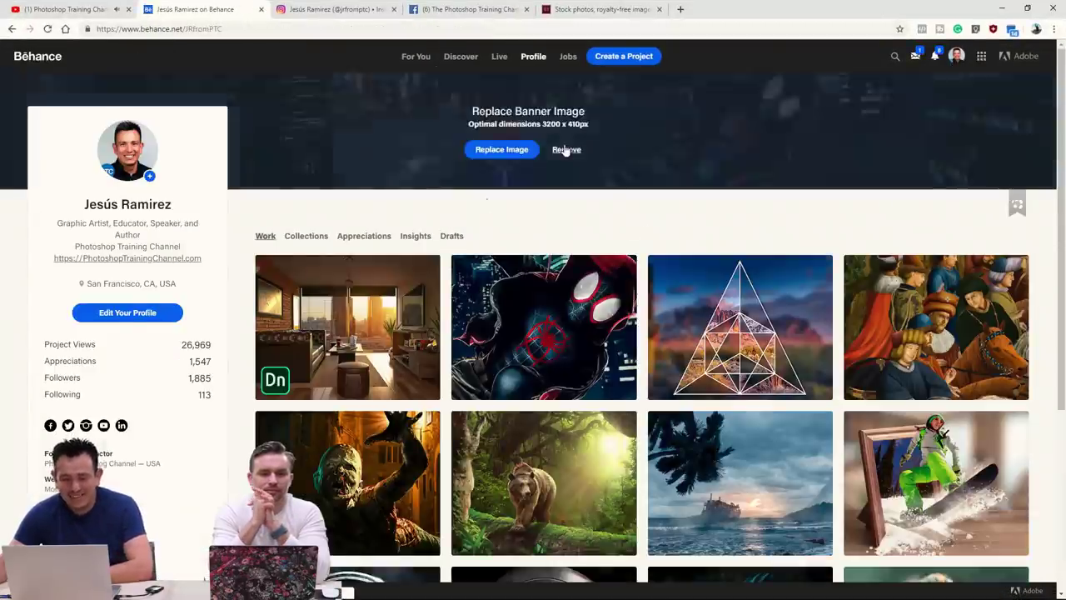
pyautogui.scroll(-2, 575, 184)
pyautogui.click(926, 223)
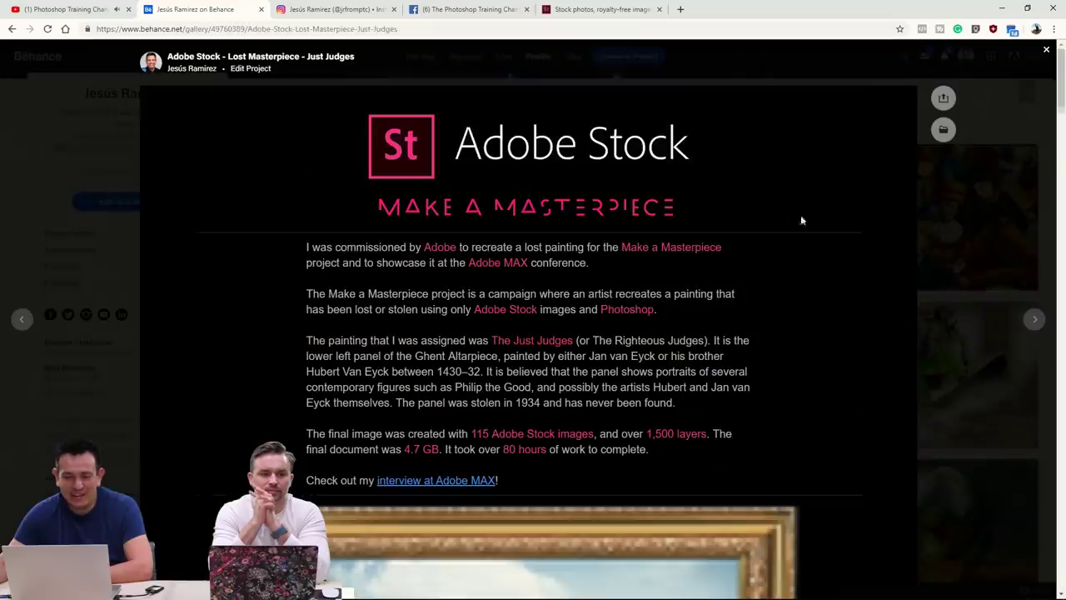
# Scroll down through the Adobe Stock project's images.
pyautogui.scroll(-3, 517, 333)
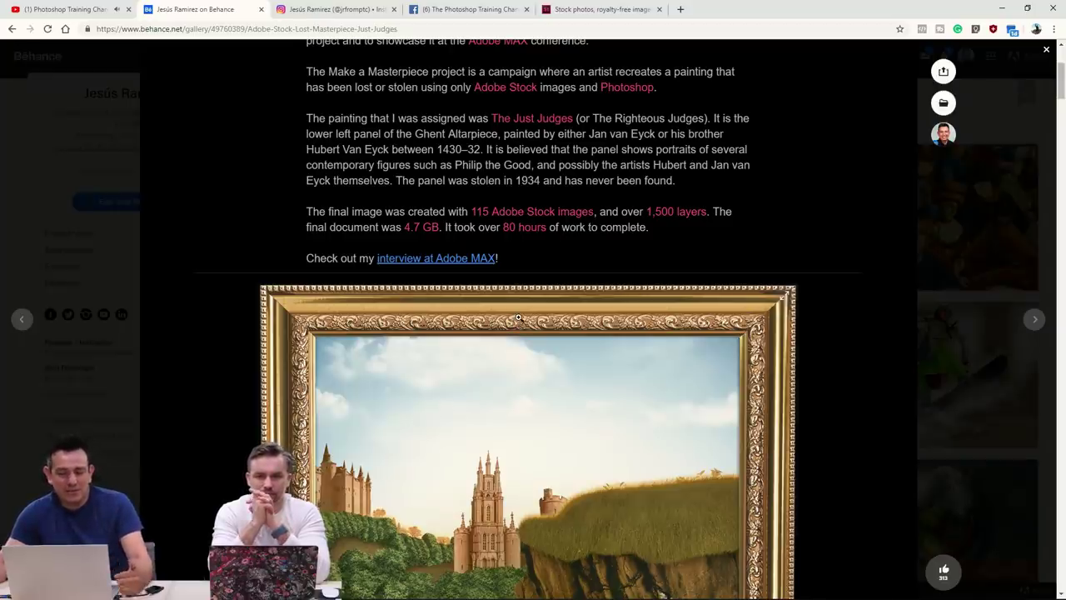
pyautogui.scroll(1, 518, 316)
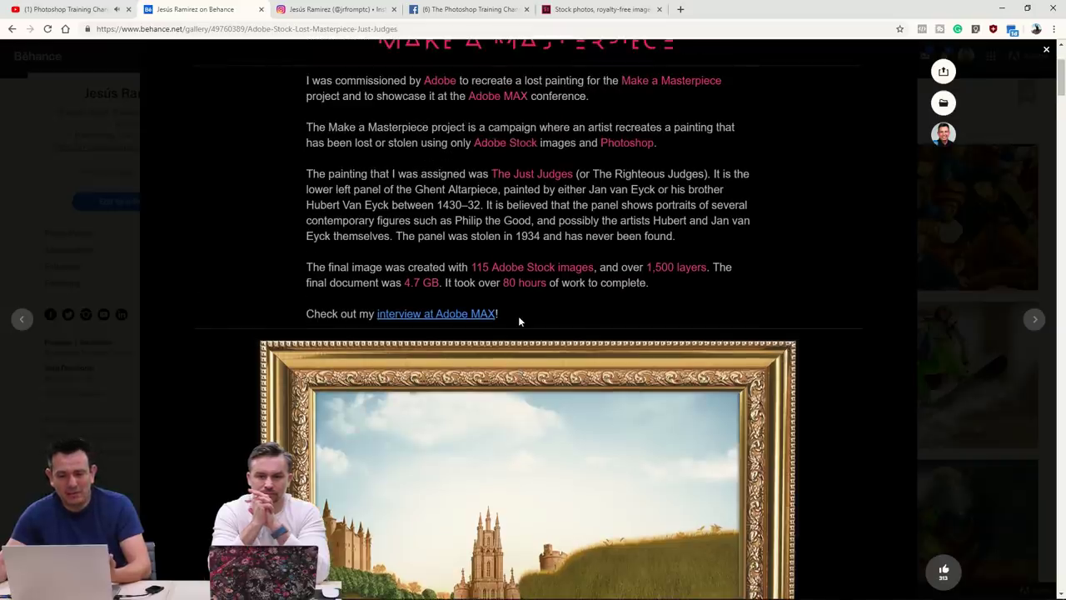
pyautogui.scroll(-5, 519, 315)
pyautogui.scroll(-10, 518, 316)
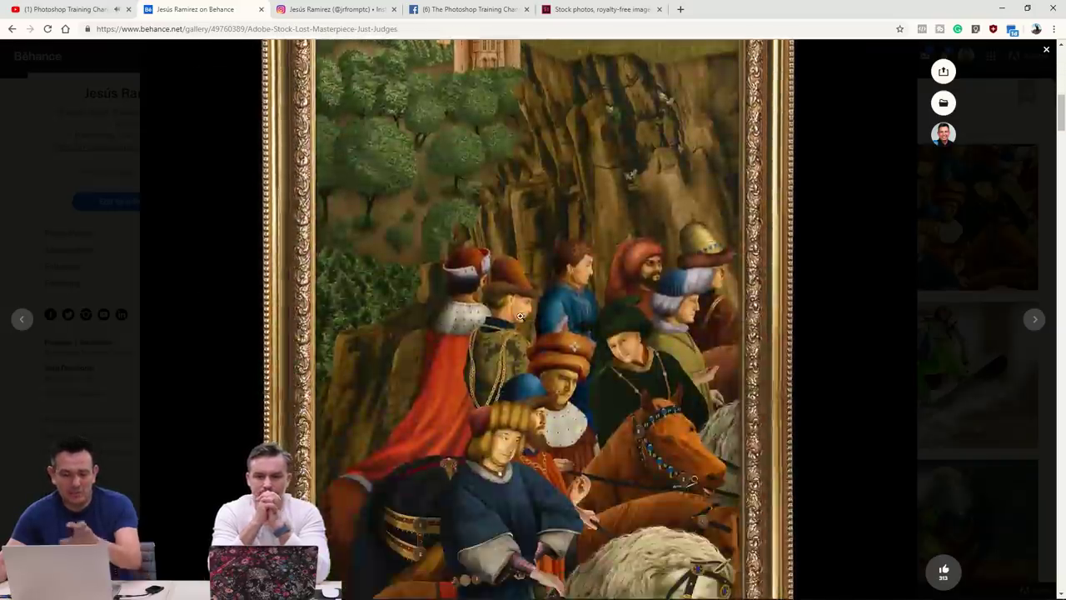
pyautogui.scroll(-10, 518, 316)
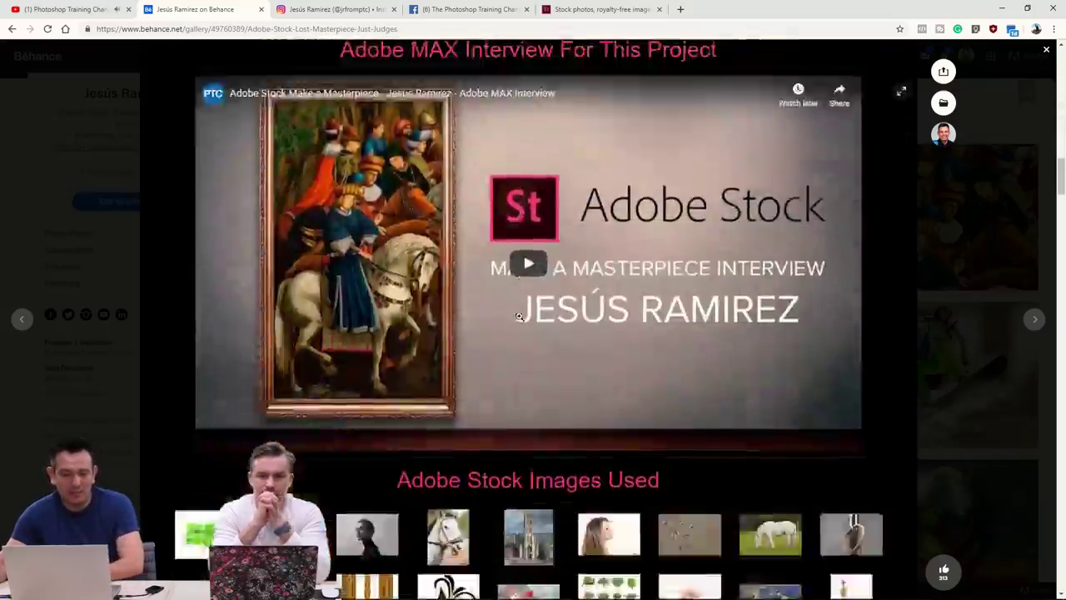
pyautogui.scroll(-9, 500, 300)
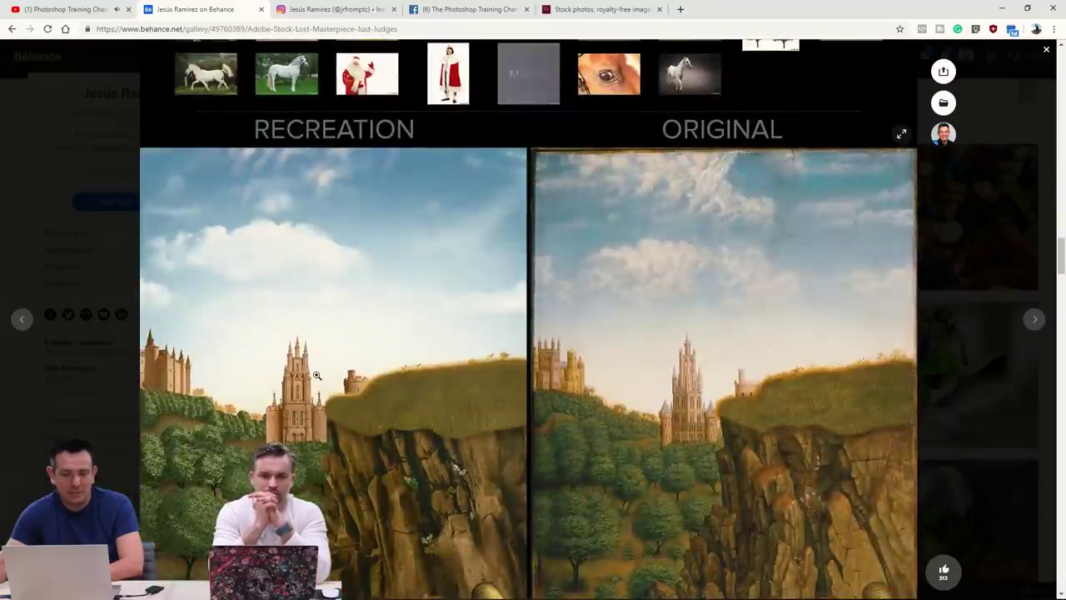
pyautogui.scroll(-6, 316, 376)
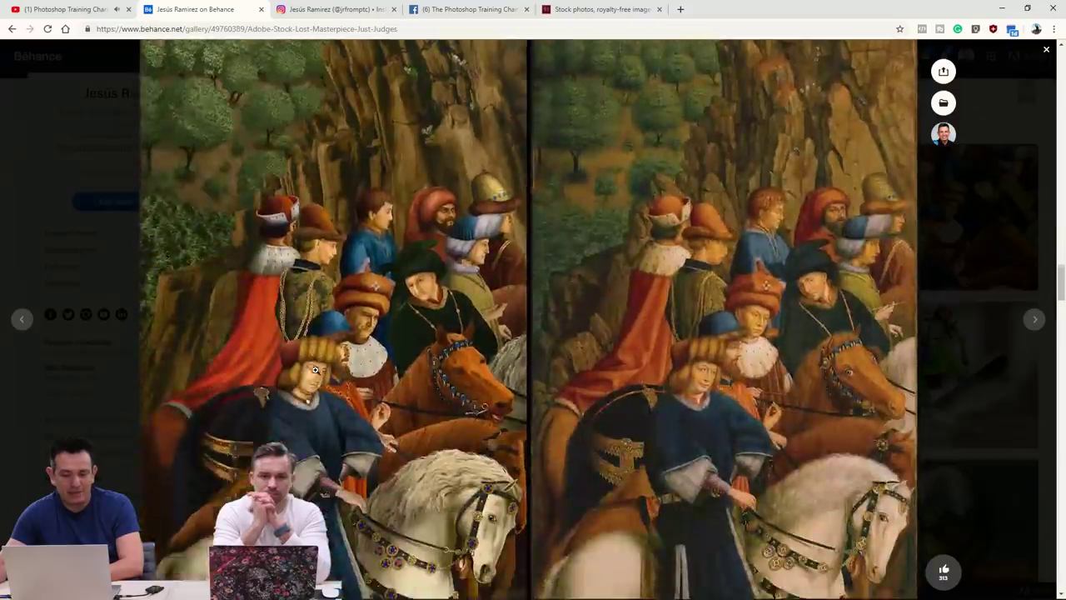
pyautogui.scroll(-1, 315, 369)
pyautogui.scroll(-7, 654, 384)
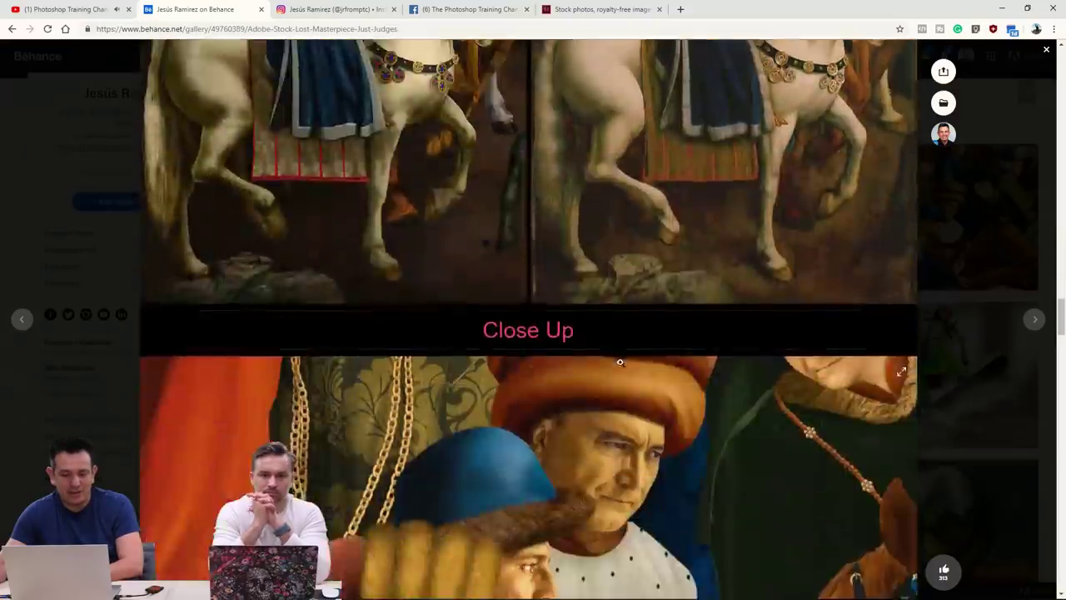
pyautogui.scroll(-3, 400, 333)
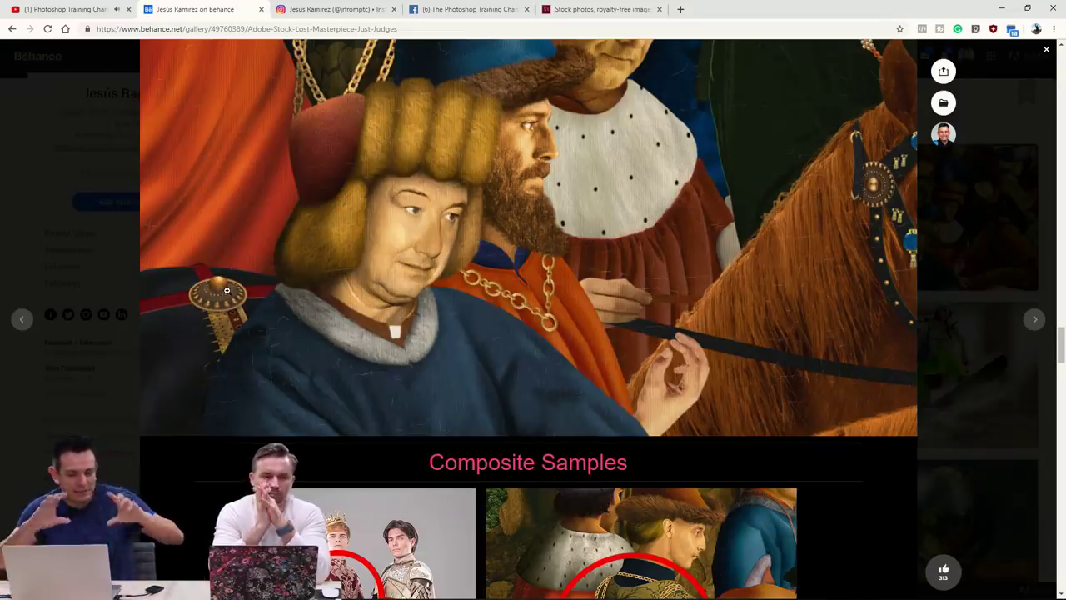
# Scroll to the project's end, return to its top, and close it back to the profile.
pyautogui.scroll(-2, 231, 275)
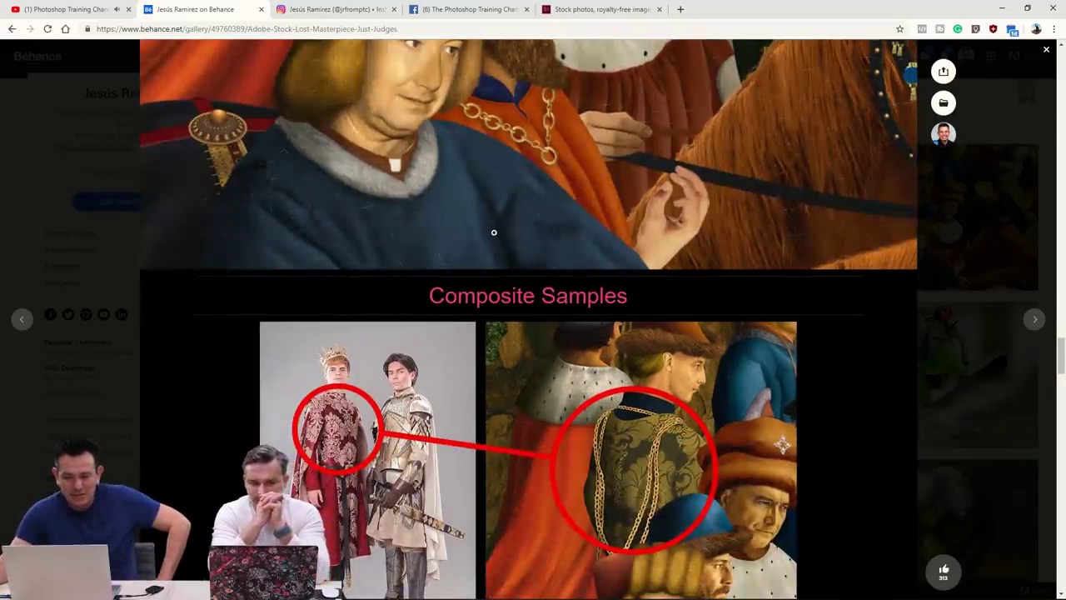
pyautogui.scroll(-8, 488, 233)
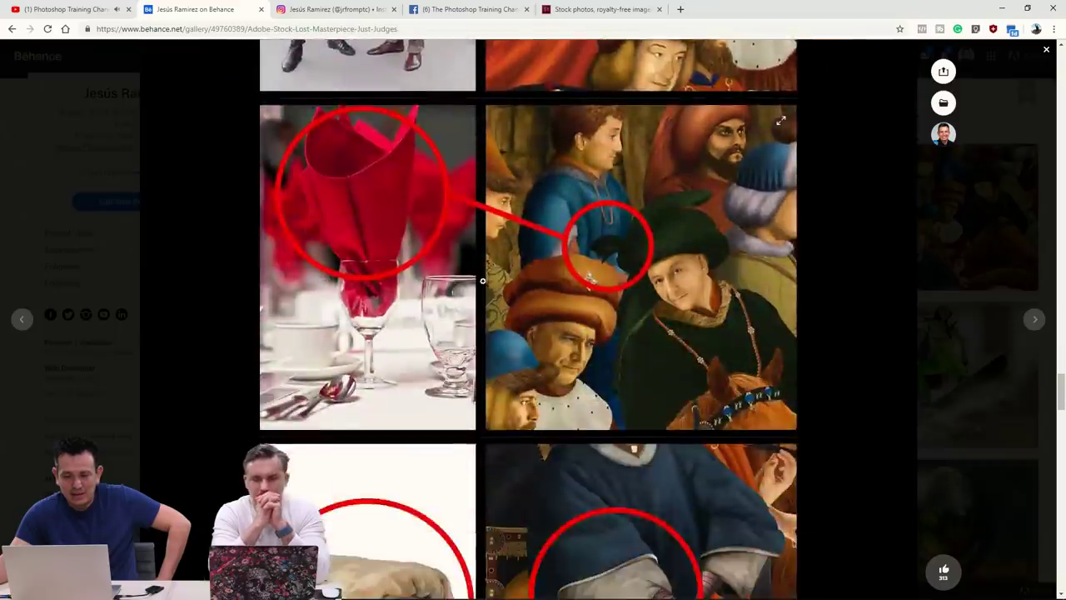
pyautogui.scroll(-8, 483, 281)
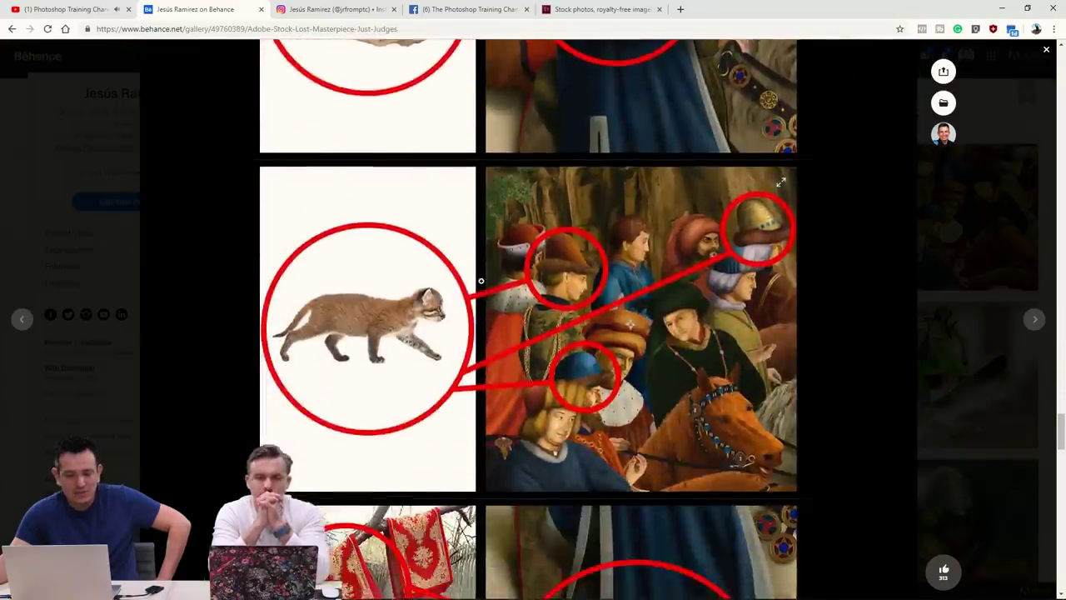
pyautogui.scroll(-6, 481, 281)
pyautogui.scroll(3, 480, 281)
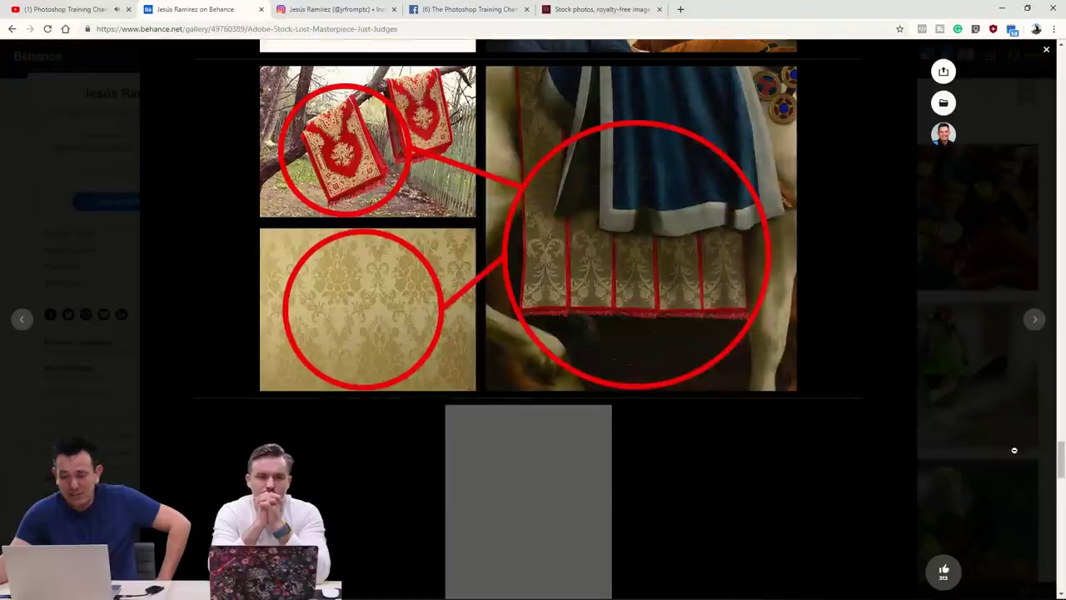
pyautogui.moveTo(1062, 464); pyautogui.dragTo(1062, 65)
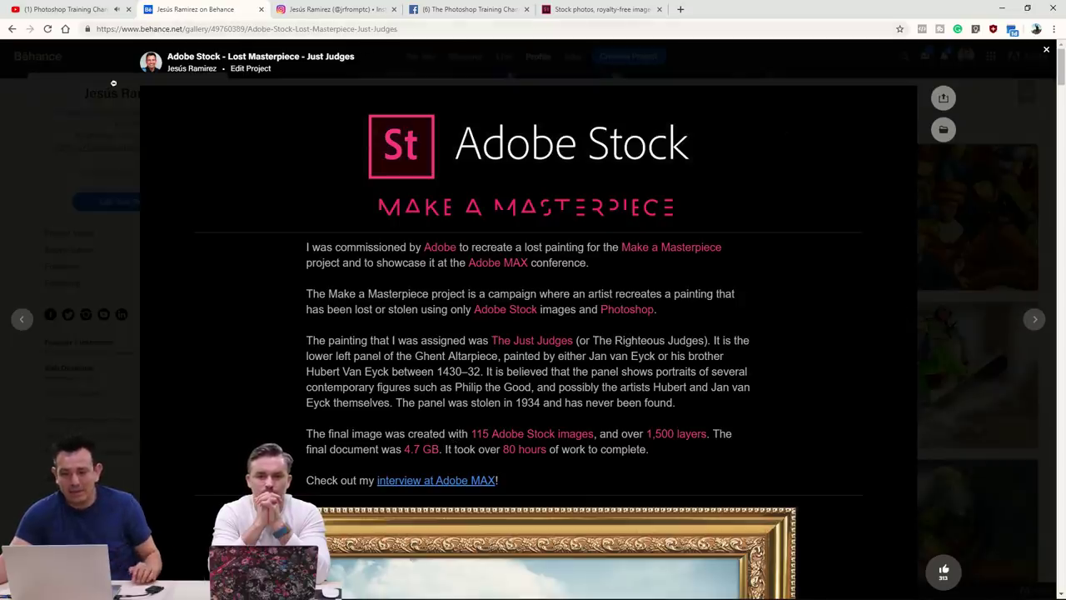
pyautogui.click(80, 109)
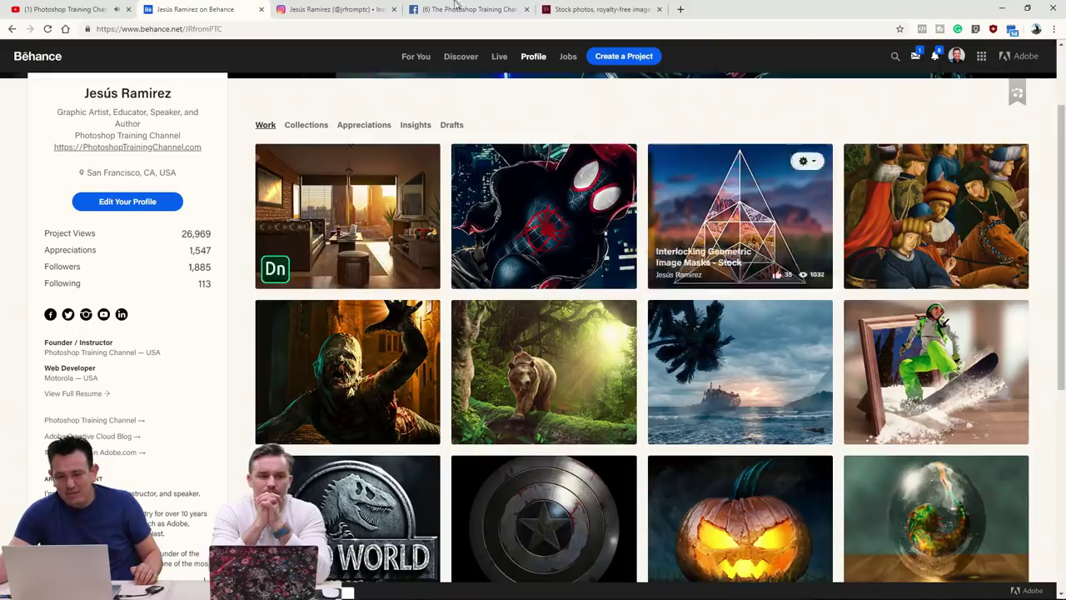
# Back in Photoshop, nudge the snowboarder layer slightly left and hide it.
pyautogui.hotkey('alt', 'Tab')
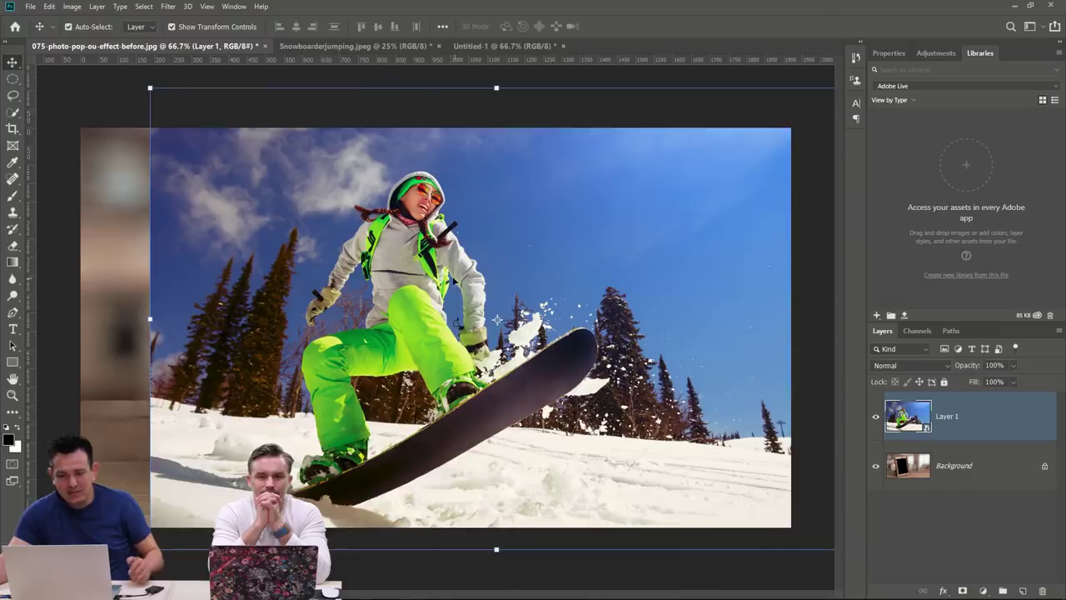
pyautogui.moveTo(458, 321); pyautogui.dragTo(487, 283)
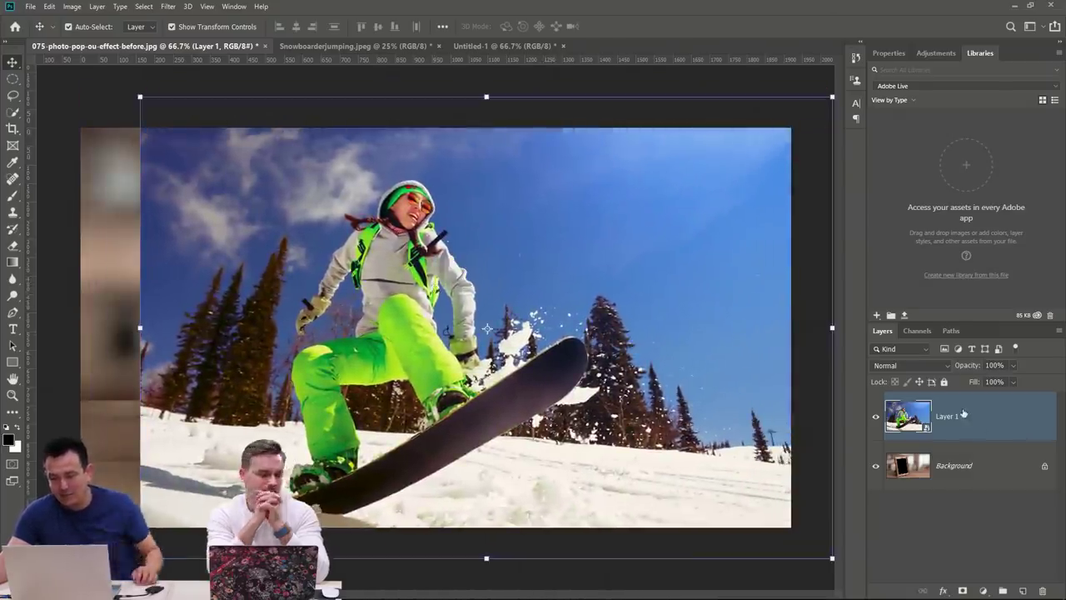
pyautogui.click(875, 416)
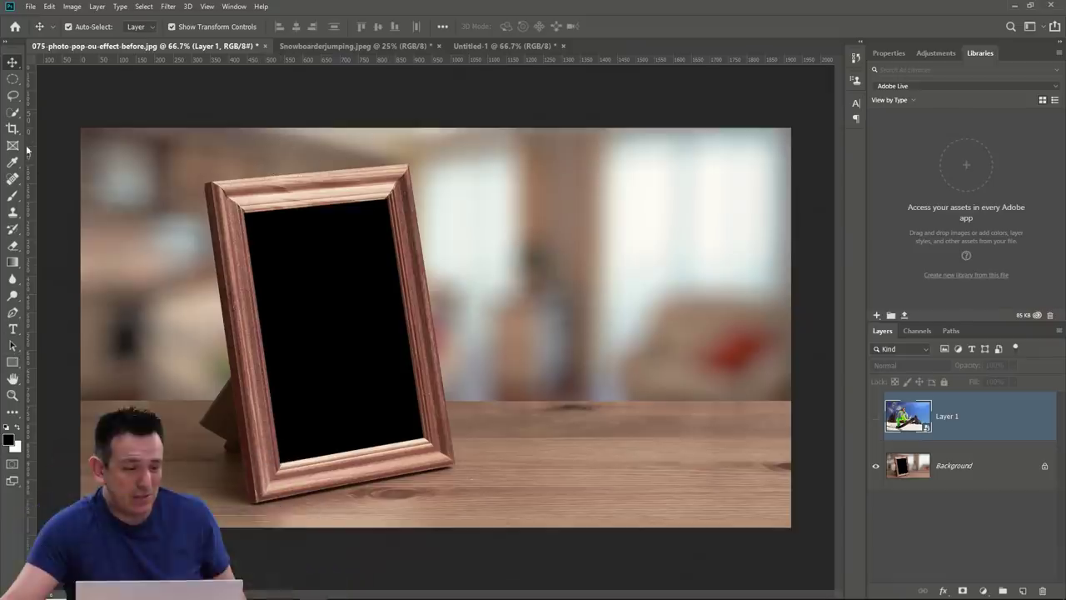
# Try a Quick Selection of the frame's black interior on the Background layer, then deselect.
pyautogui.click(13, 113)
pyautogui.click(50, 114)
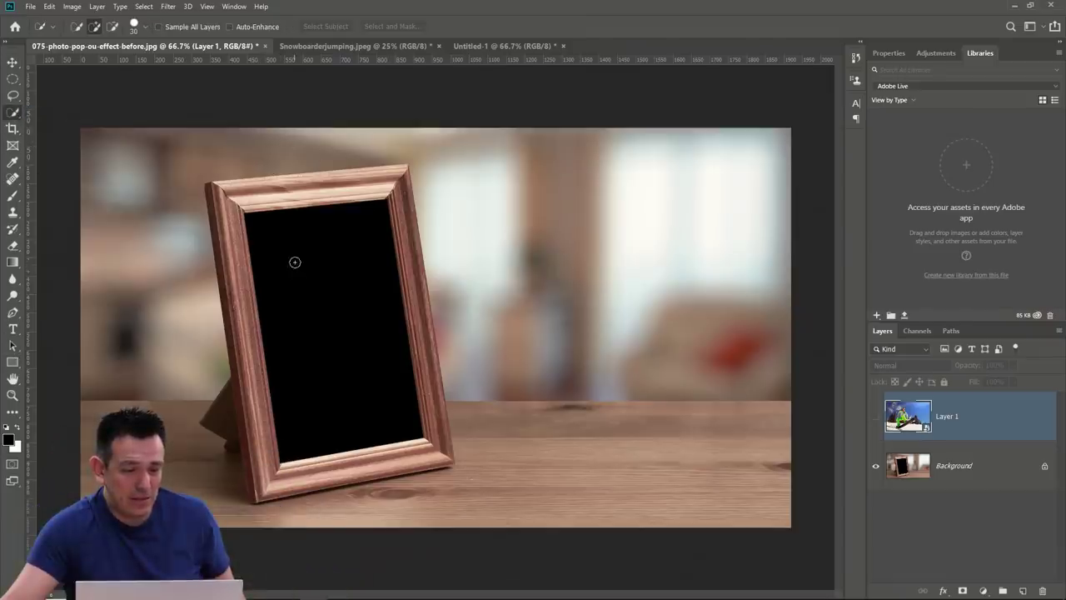
pyautogui.moveTo(295, 263)
pyautogui.mouseDown()
pyautogui.moveTo(378, 409)
pyautogui.moveTo(358, 235)
pyautogui.mouseUp()
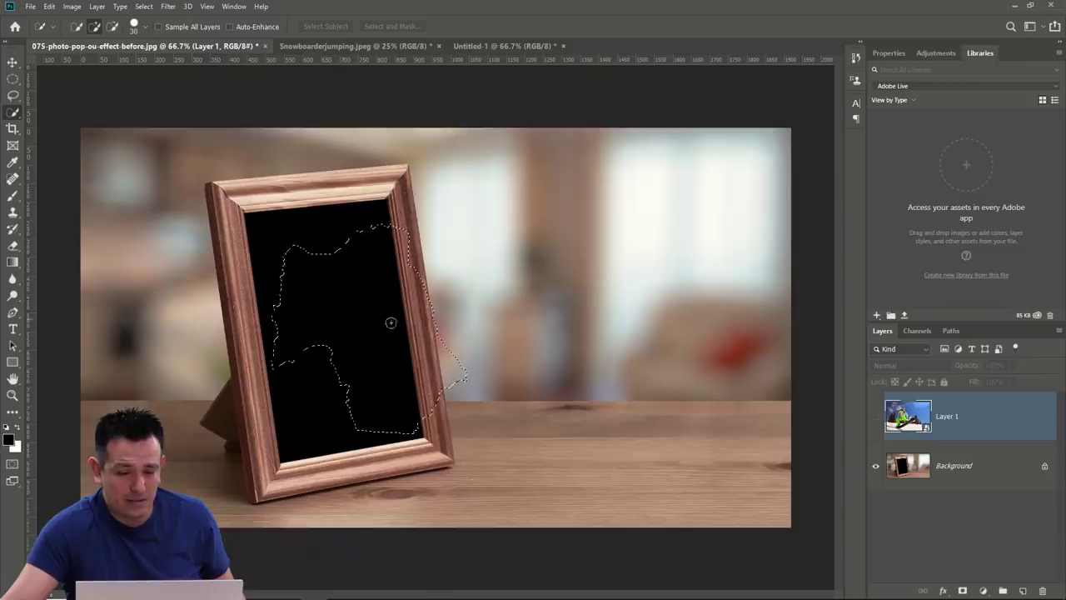
pyautogui.click(962, 472)
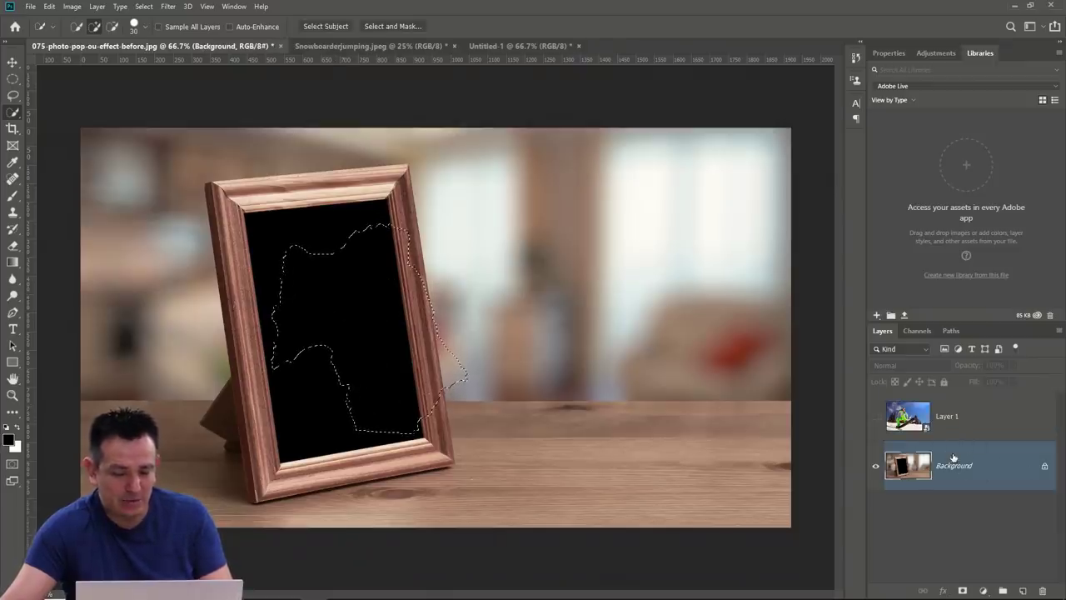
pyautogui.hotkey('ctrl', 'z')
pyautogui.hotkey('ctrl', 'd')
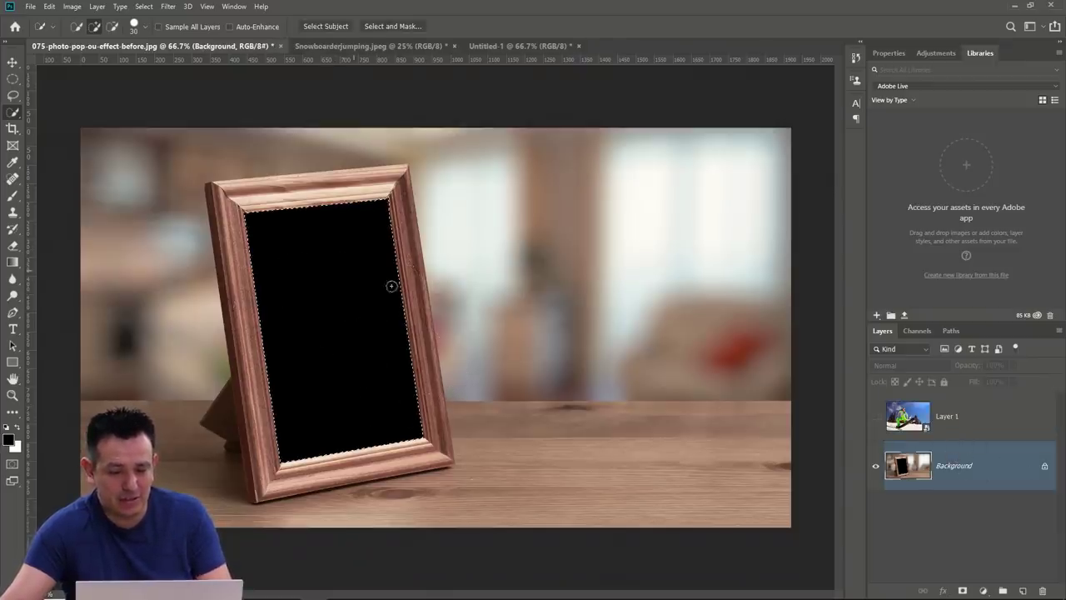
pyautogui.click(361, 381)
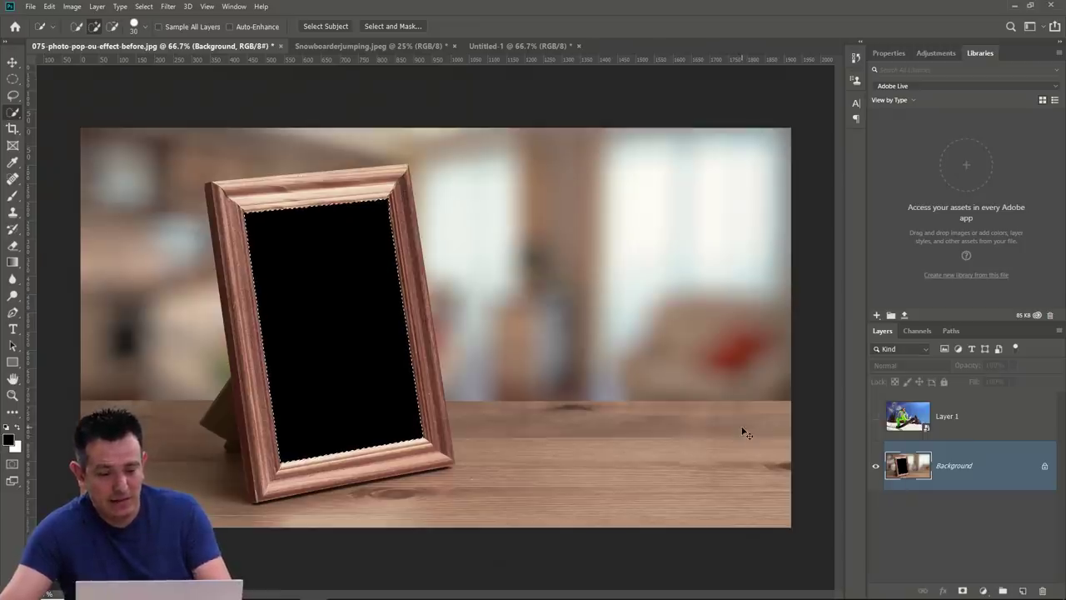
pyautogui.hotkey('ctrl', 'd')
pyautogui.click(12, 312)
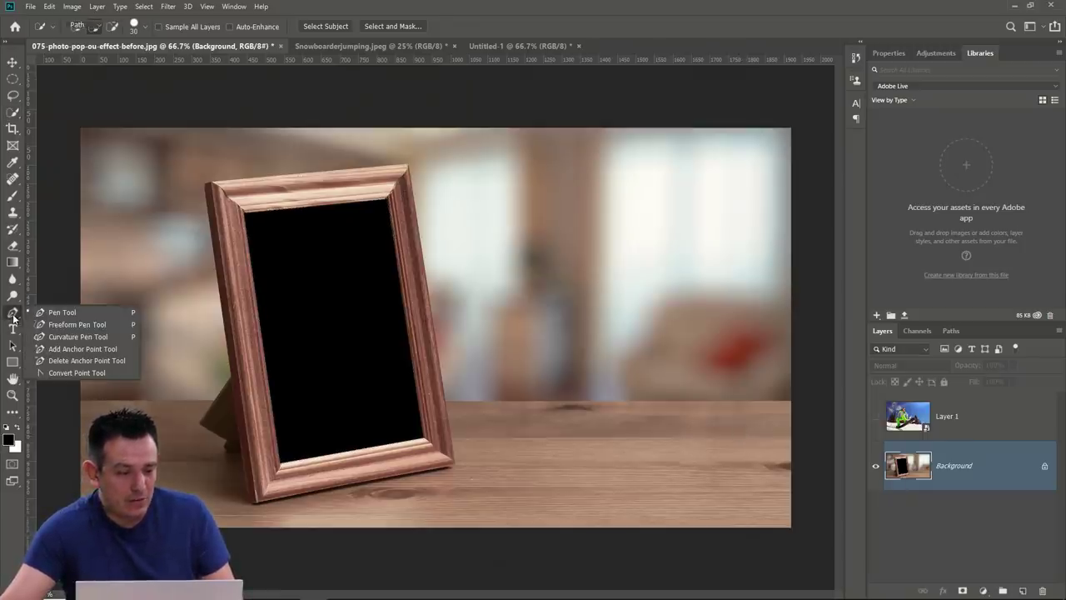
# Trace the frame's black interior with a closed four-corner straight-edged path using the Curvature Pen.
pyautogui.click(100, 336)
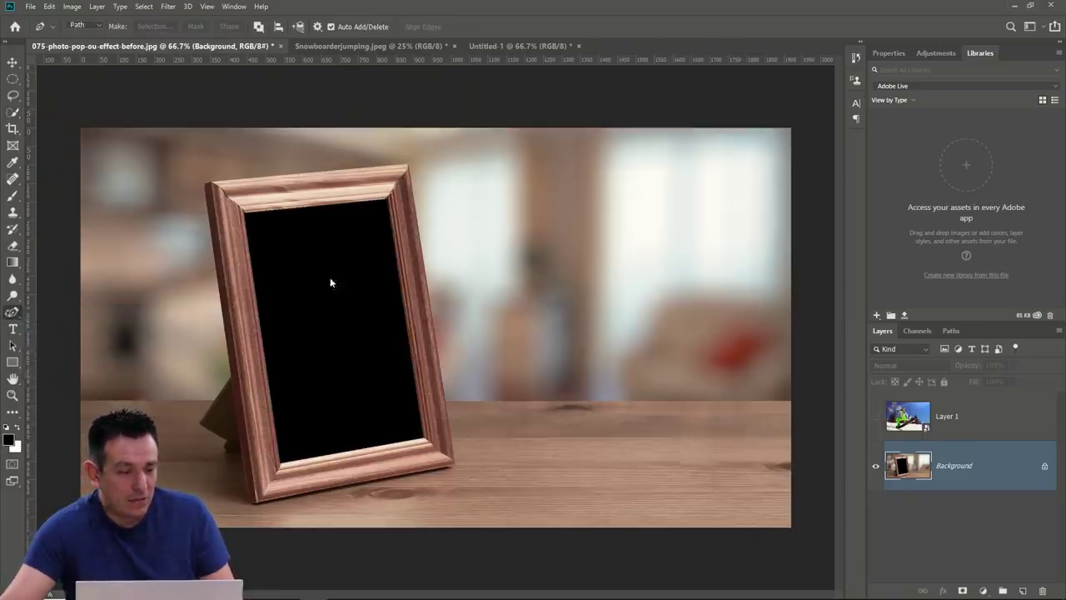
pyautogui.click(246, 215)
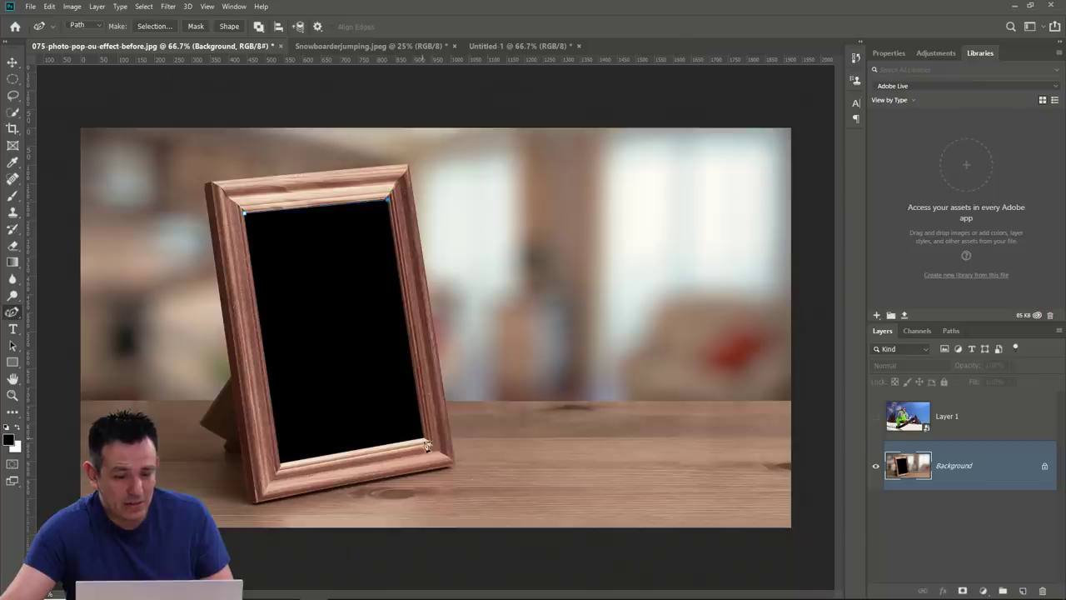
pyautogui.click(426, 440)
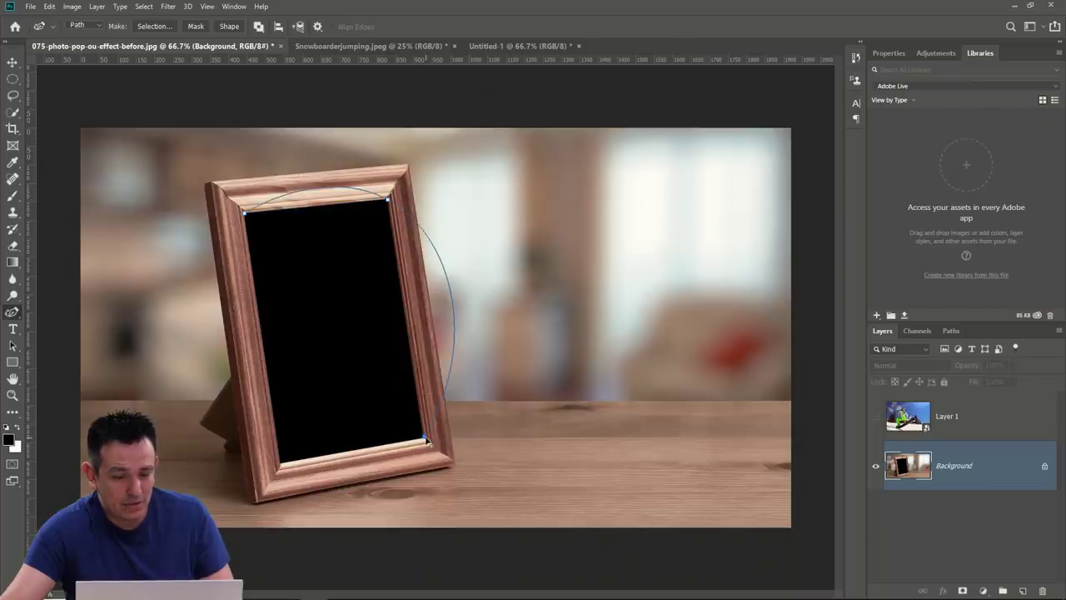
pyautogui.doubleClick(389, 202)
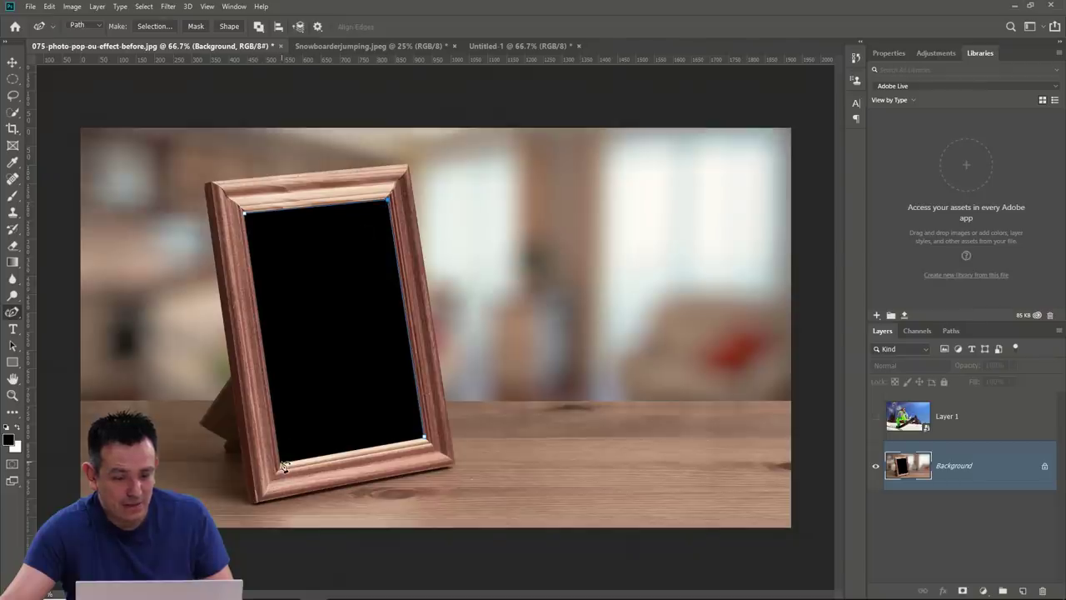
pyautogui.click(248, 218)
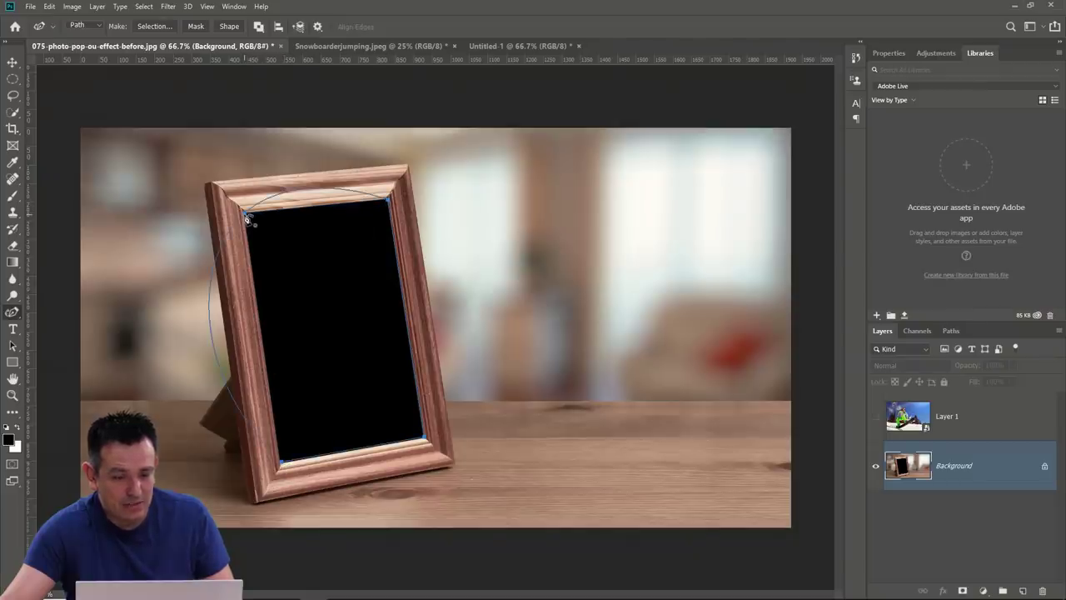
pyautogui.click(248, 217)
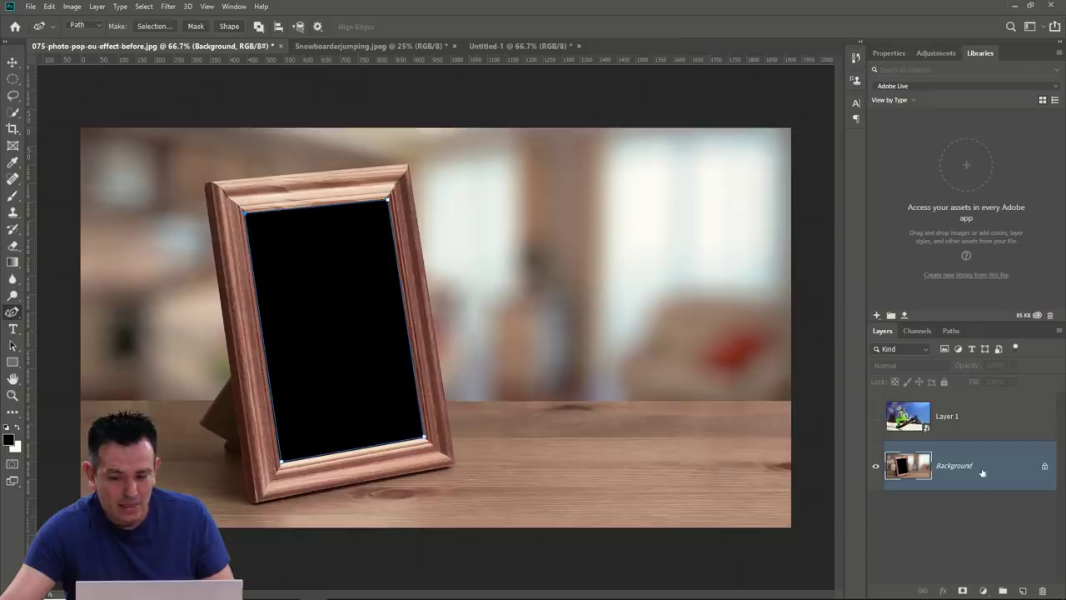
# Select the snowboarder Layer 1 and make it visible again.
pyautogui.moveTo(912, 479); pyautogui.dragTo(983, 484)
pyautogui.click(962, 426)
pyautogui.click(876, 416)
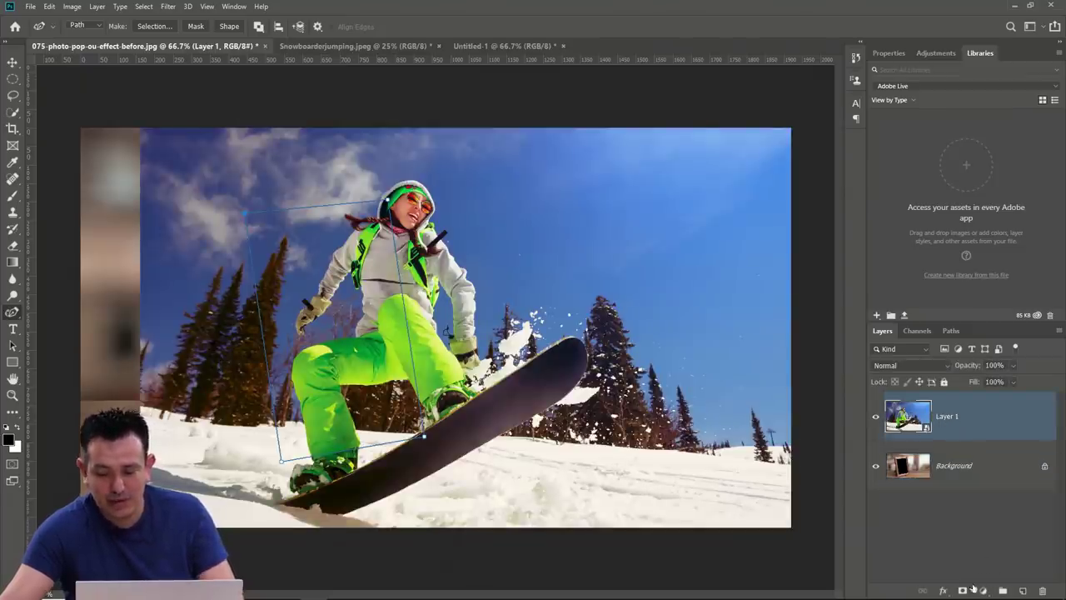
# Give the snowboarder layer a vector mask from the path, test moving a corner anchor, then undo it.
pyautogui.click(963, 591)
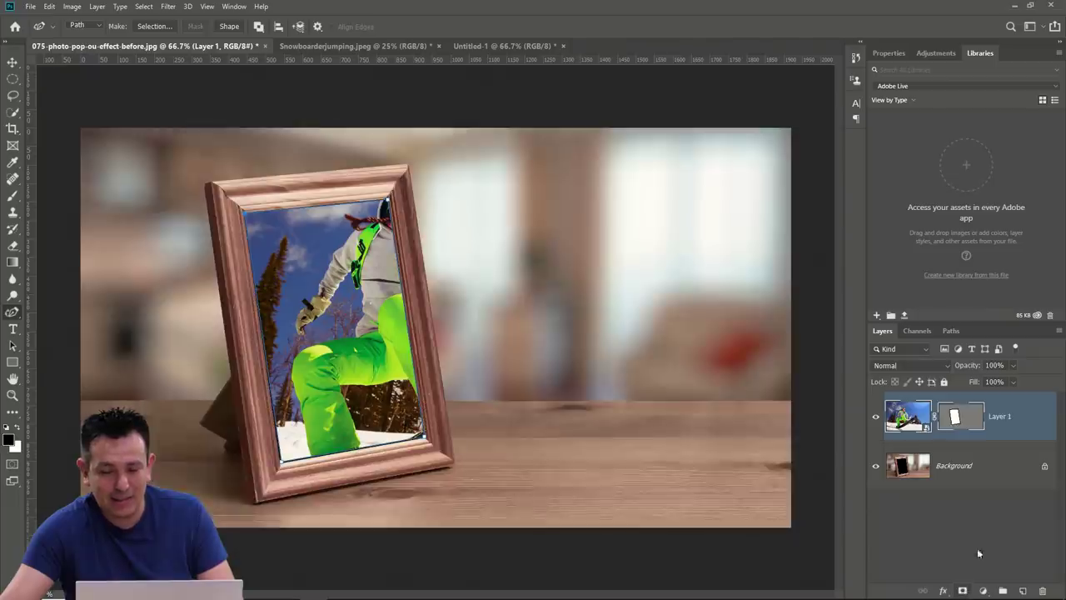
pyautogui.rightClick(960, 416)
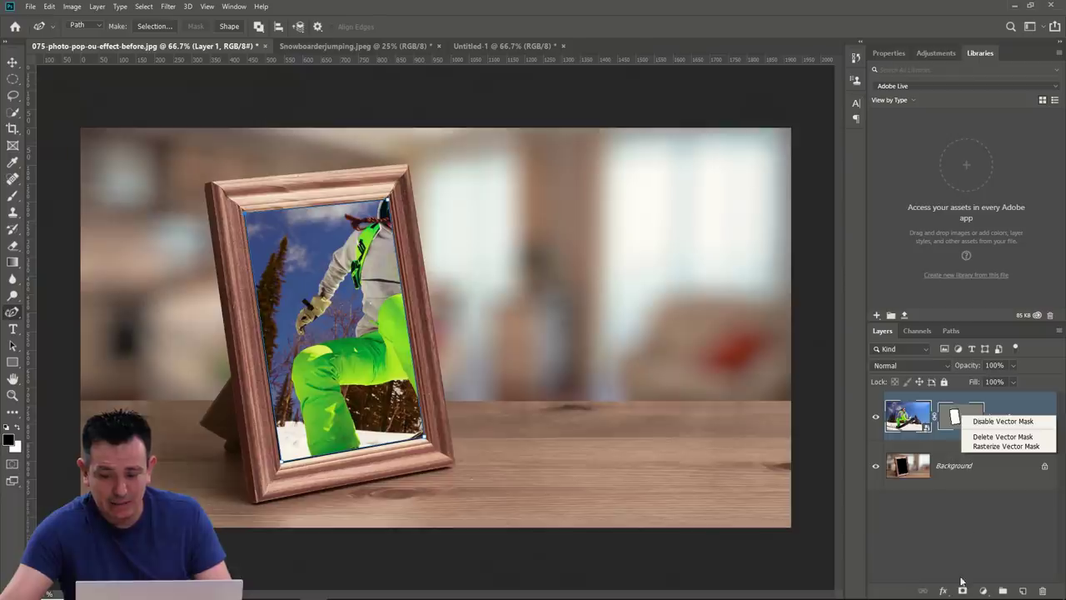
pyautogui.click(966, 564)
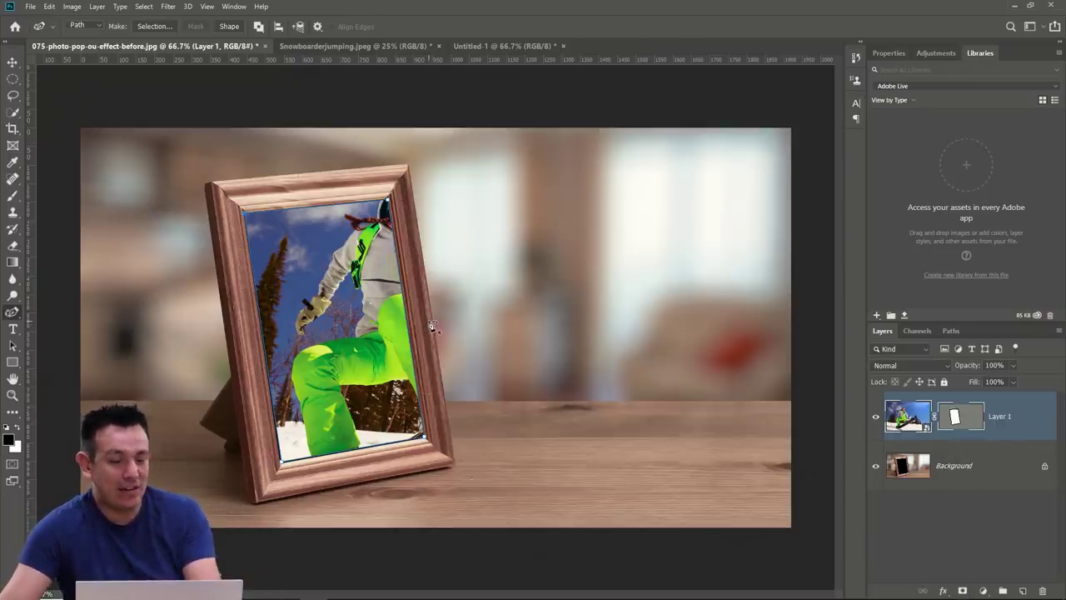
pyautogui.click(12, 345)
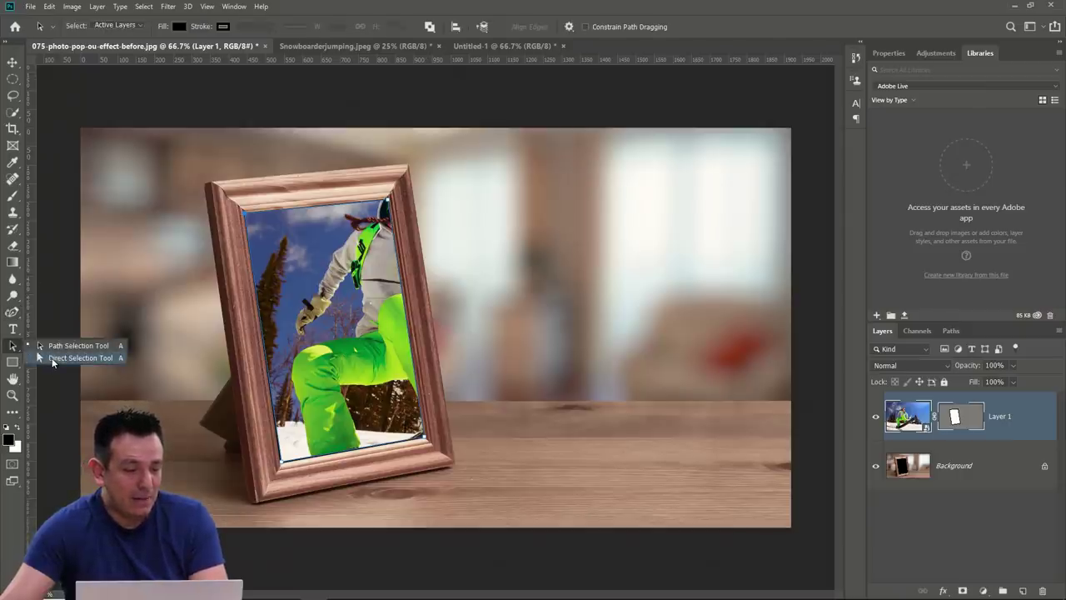
pyautogui.click(53, 359)
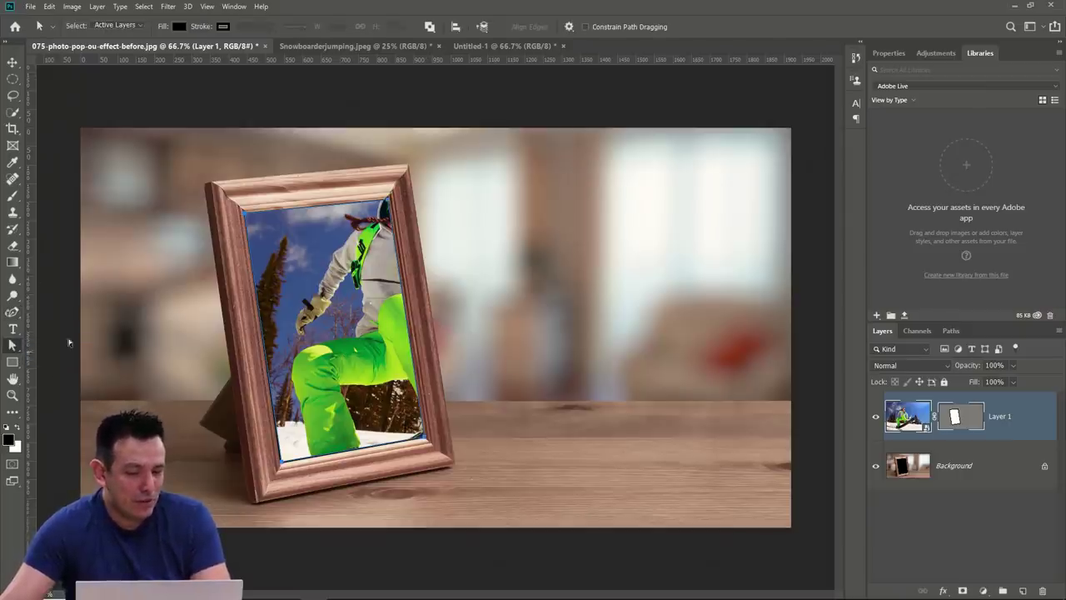
pyautogui.moveTo(247, 215); pyautogui.dragTo(286, 241)
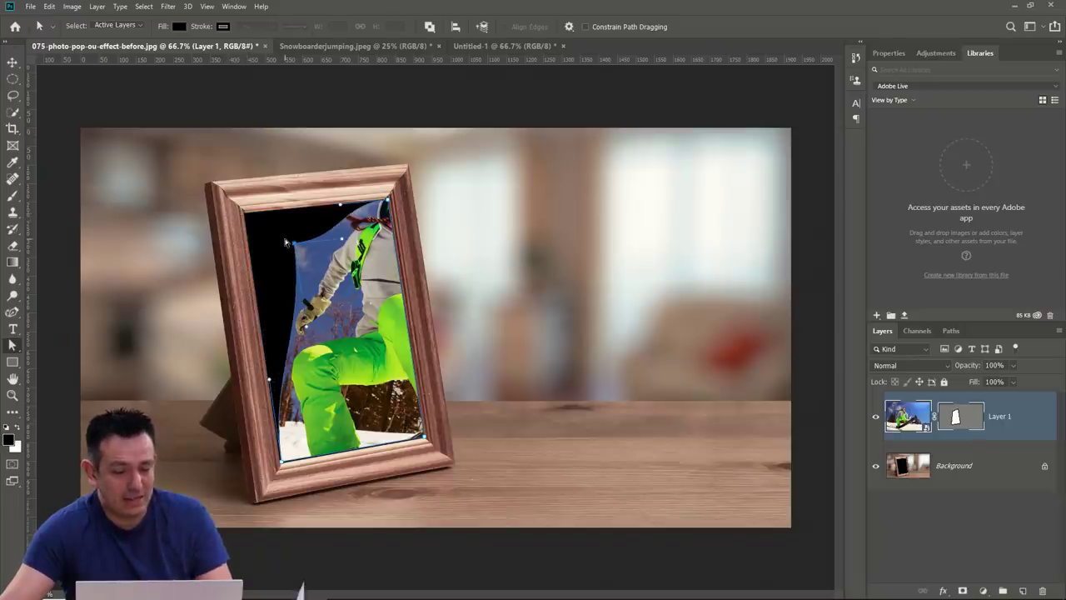
pyautogui.hotkey('ctrl', 'z')
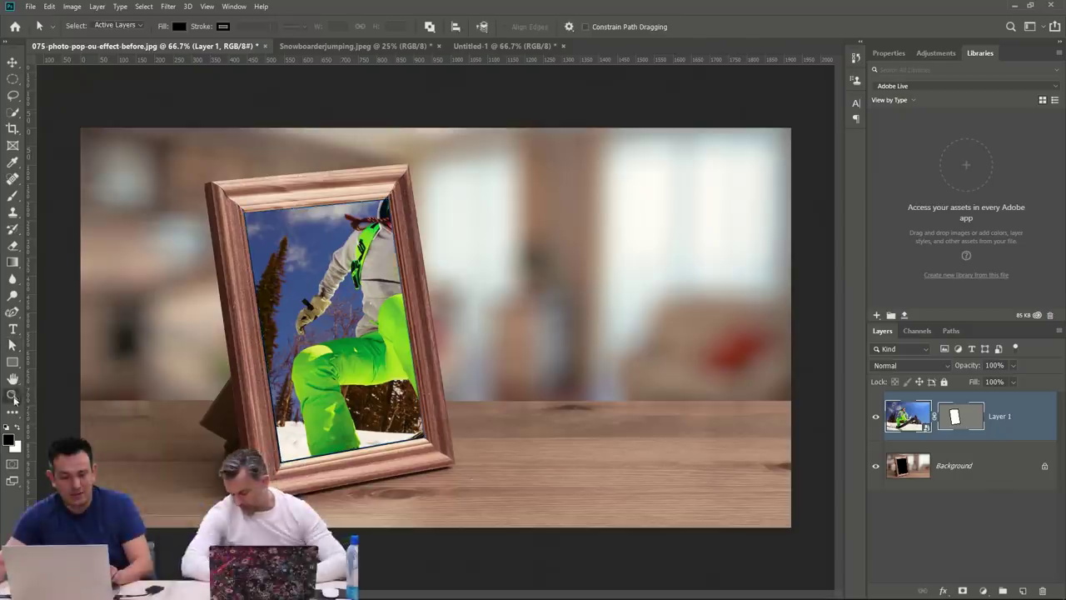
# At 200% zoom, open the vector mask Properties and leave feather at 0 px, density 100%.
pyautogui.press('z')
pyautogui.click(323, 250)
pyautogui.click(324, 241)
pyautogui.moveTo(378, 288); pyautogui.dragTo(401, 319)
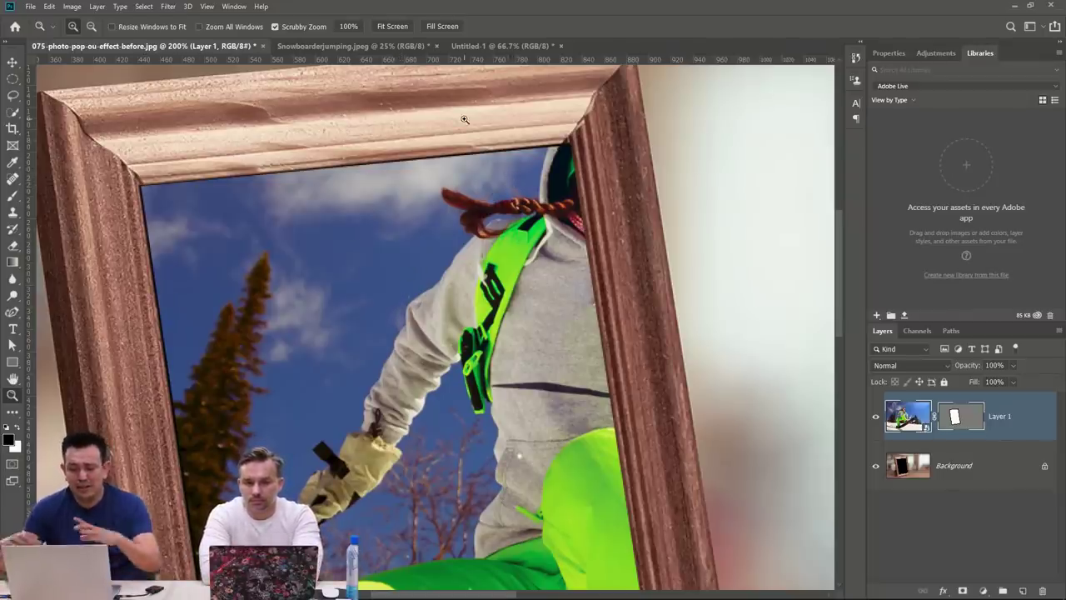
pyautogui.click(963, 417)
pyautogui.click(889, 52)
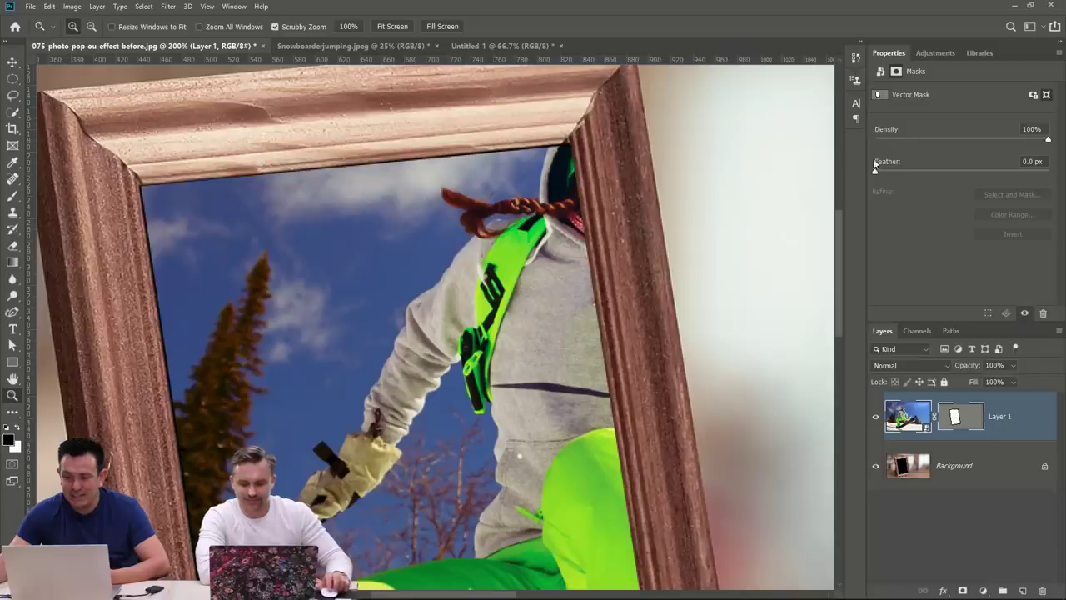
pyautogui.moveTo(876, 168)
pyautogui.mouseDown()
pyautogui.moveTo(957, 178)
pyautogui.moveTo(870, 172)
pyautogui.mouseUp()
pyautogui.moveTo(1047, 139)
pyautogui.mouseDown()
pyautogui.moveTo(922, 142)
pyautogui.moveTo(1048, 138)
pyautogui.mouseUp()
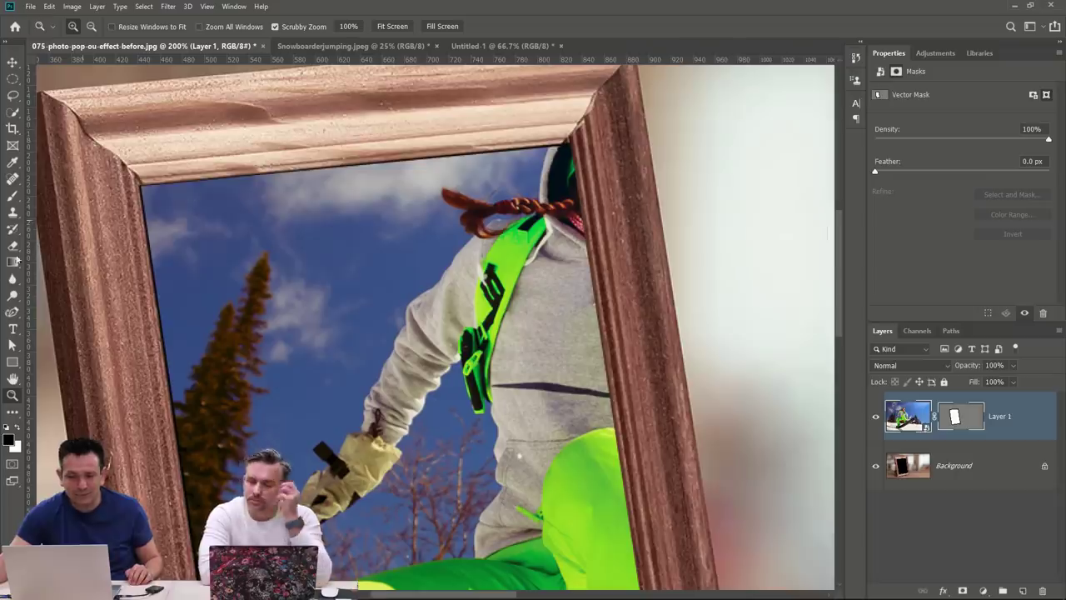
pyautogui.click(13, 344)
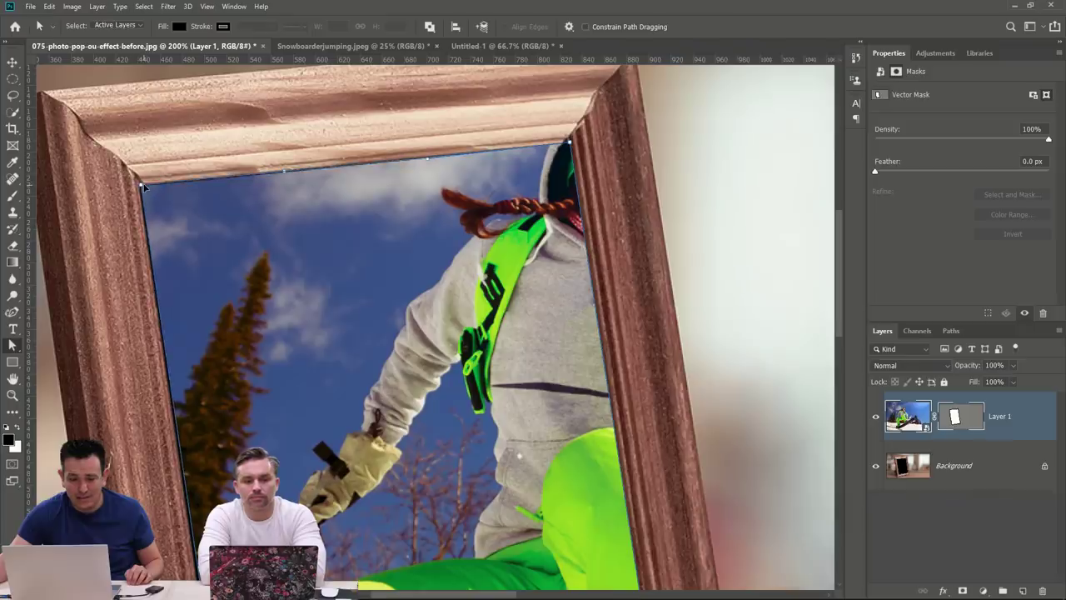
# Select the vector mask path and nudge the snowboarder layer with Shift+Up/Down.
pyautogui.scroll(-6, 309, 362)
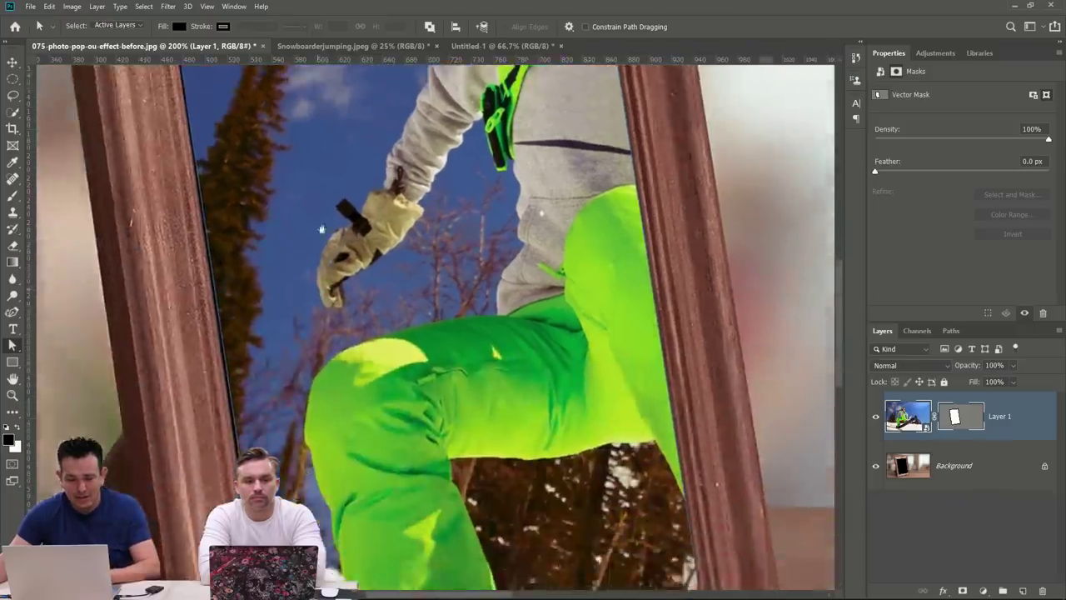
pyautogui.scroll(-3, 318, 360)
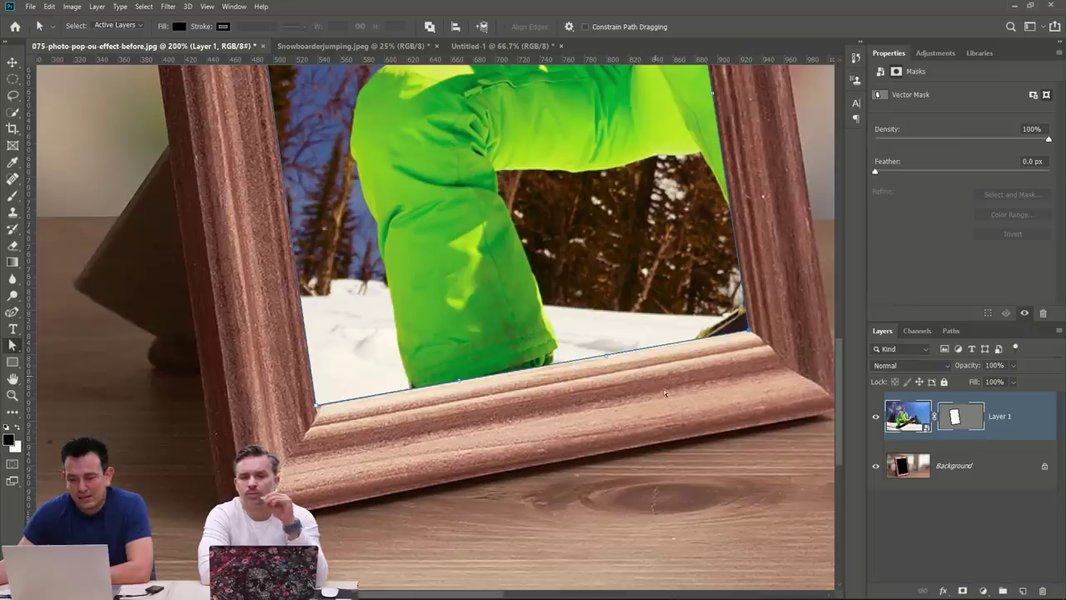
pyautogui.click(687, 398)
pyautogui.scroll(2, 687, 398)
pyautogui.scroll(10, 688, 400)
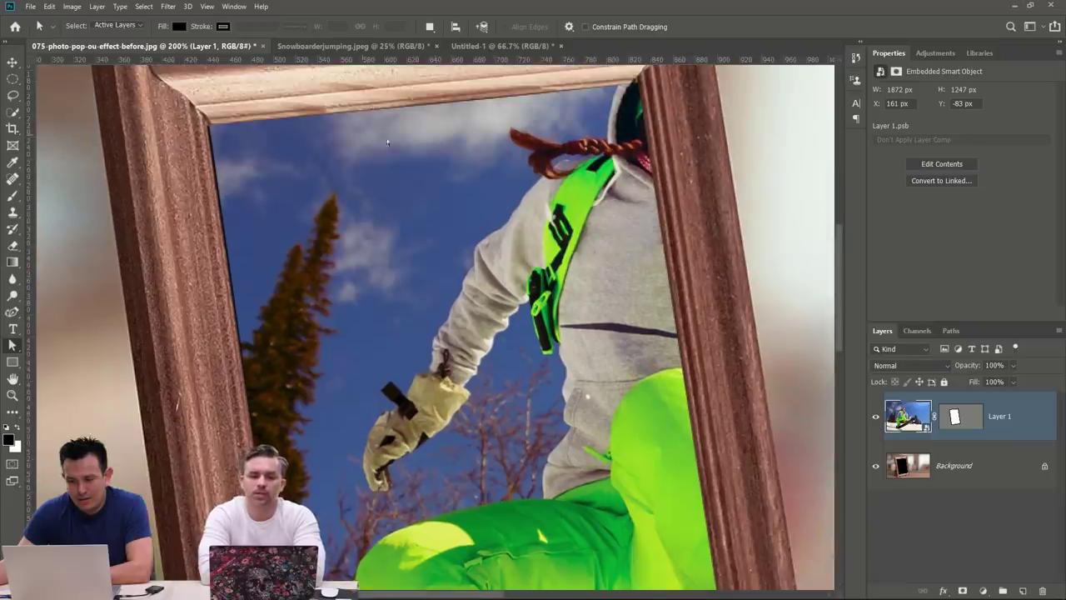
pyautogui.click(439, 103)
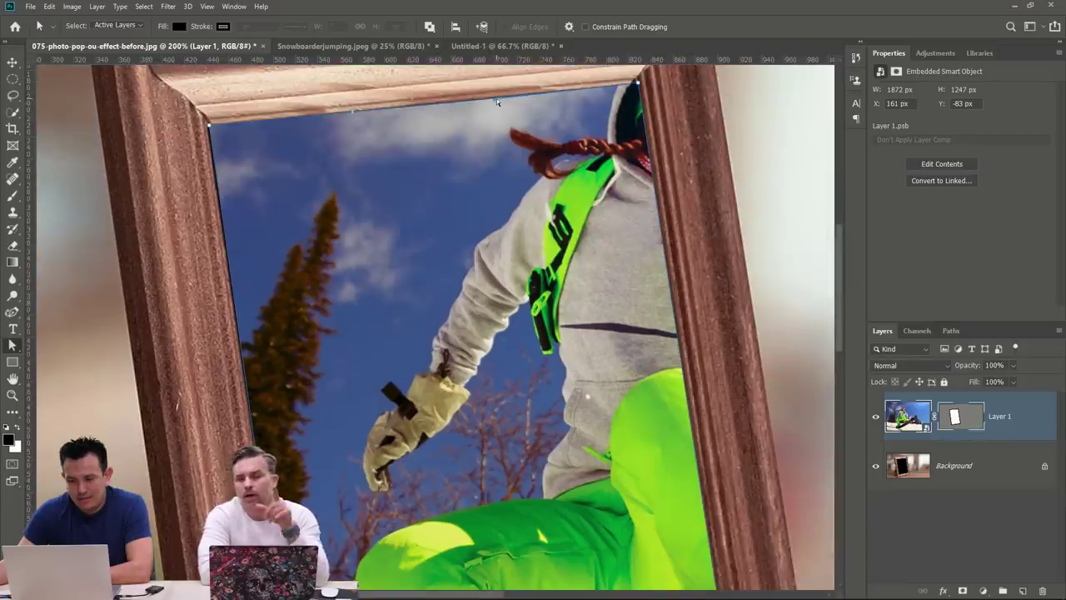
pyautogui.click(492, 99)
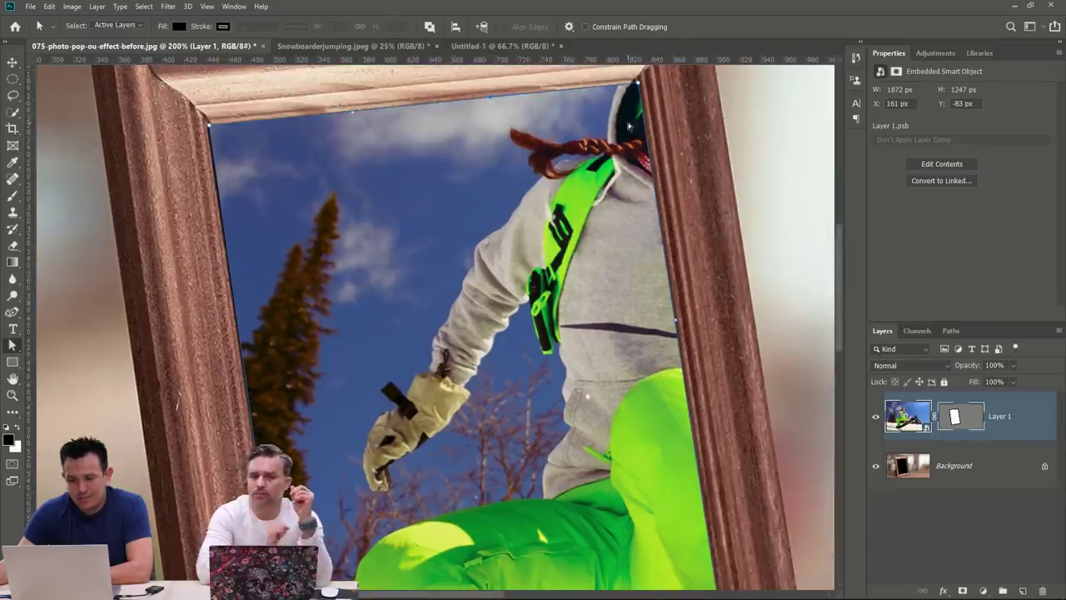
pyautogui.click(664, 125)
pyautogui.hotkey('shift', 'Up')
pyautogui.hotkey('shift', 'Up')
pyautogui.hotkey('shift', 'Up')
pyautogui.hotkey('shift', 'Up')
pyautogui.hotkey('shift', 'Down')
pyautogui.hotkey('shift', 'Down')
pyautogui.hotkey('shift', 'Down')
pyautogui.hotkey('shift', 'Down')
pyautogui.hotkey('shift', 'Down')
pyautogui.hotkey('shift', 'Down')
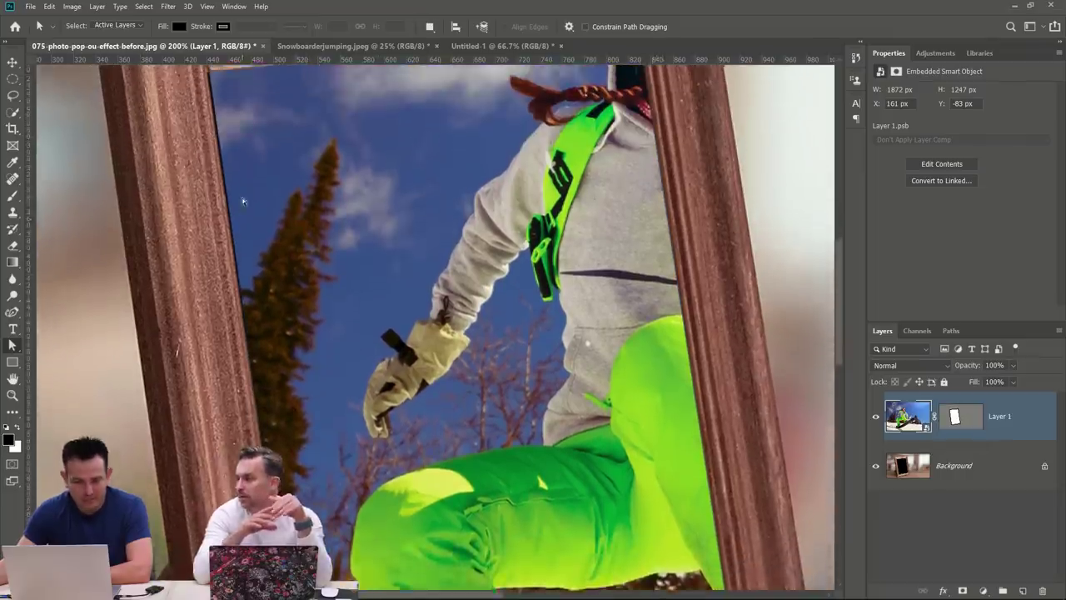
# Drag the mask's top-left anchor onto the frame's corner, then hide Layer 1.
pyautogui.click(211, 155)
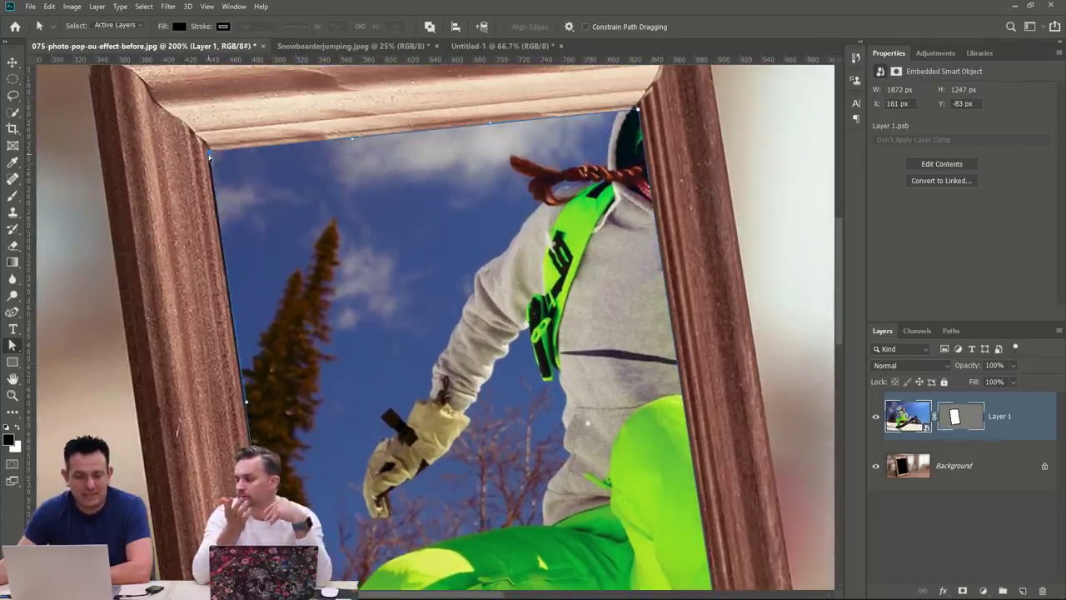
pyautogui.click(190, 209)
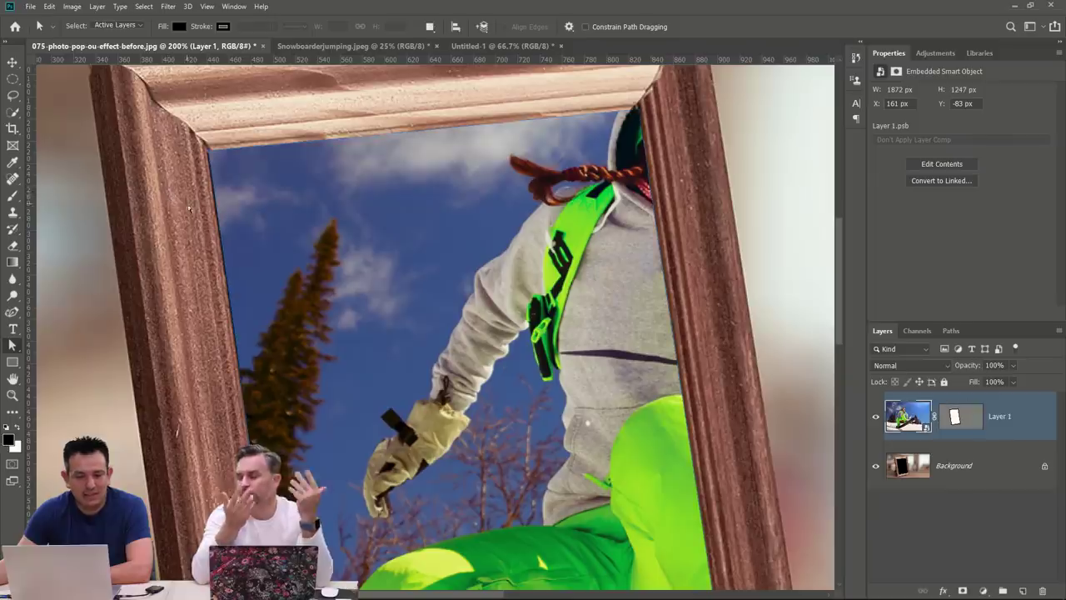
pyautogui.moveTo(210, 154); pyautogui.dragTo(207, 155)
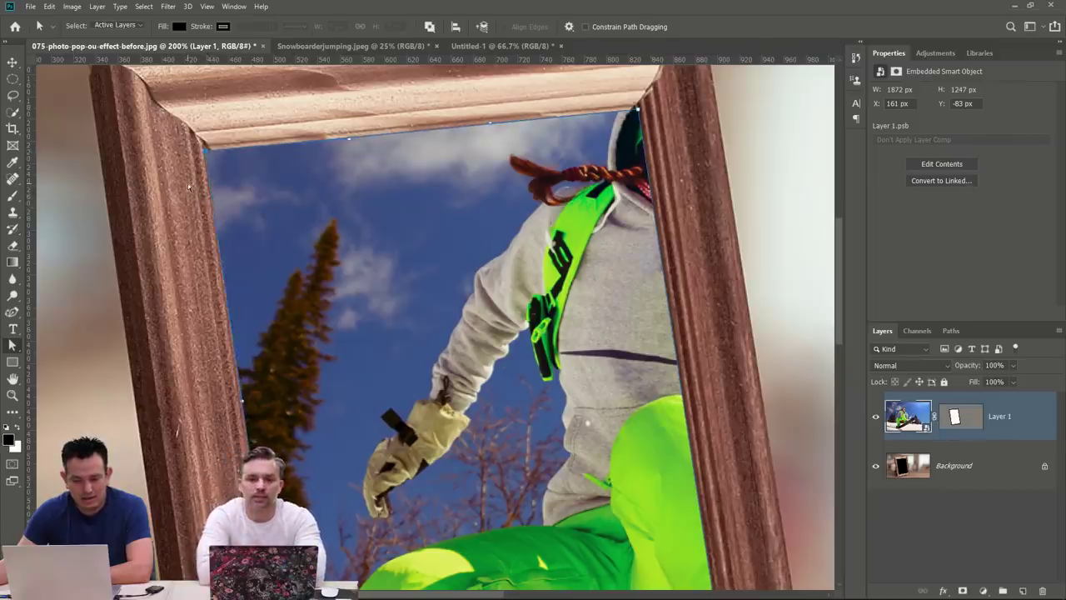
pyautogui.scroll(-5, 189, 211)
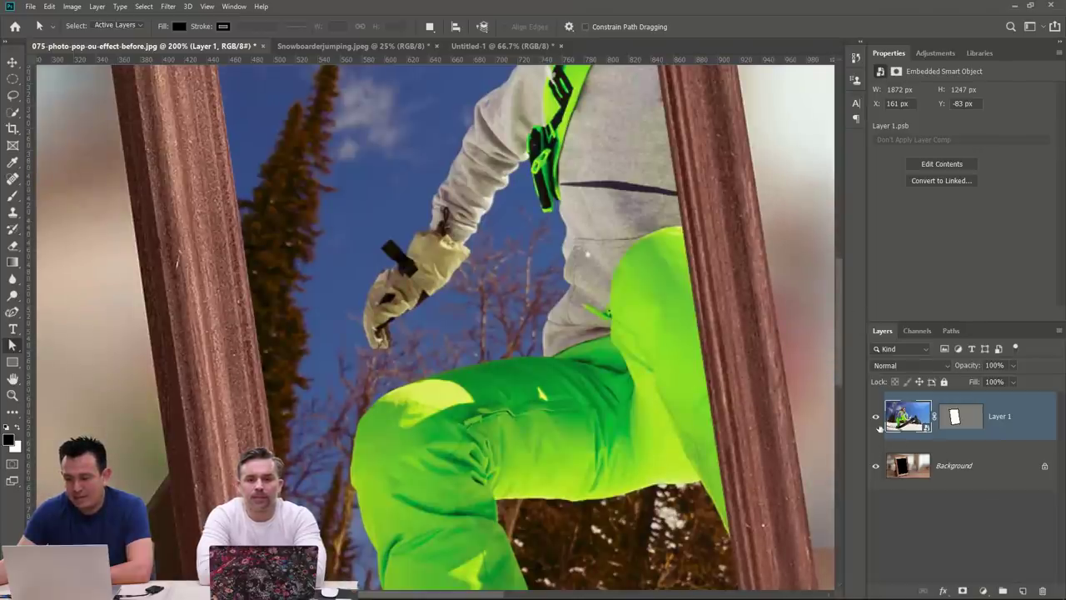
pyautogui.click(876, 417)
# Unlock the frame Background as Layer 0 and draw a black Rectangle 1 shape over the frame area.
pyautogui.click(1043, 469)
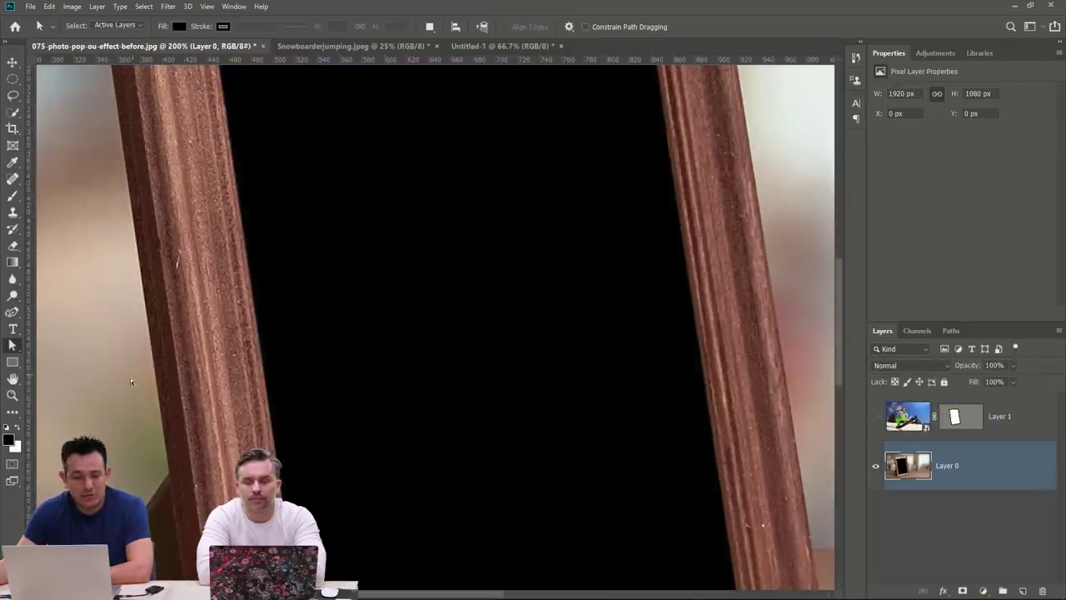
pyautogui.click(12, 366)
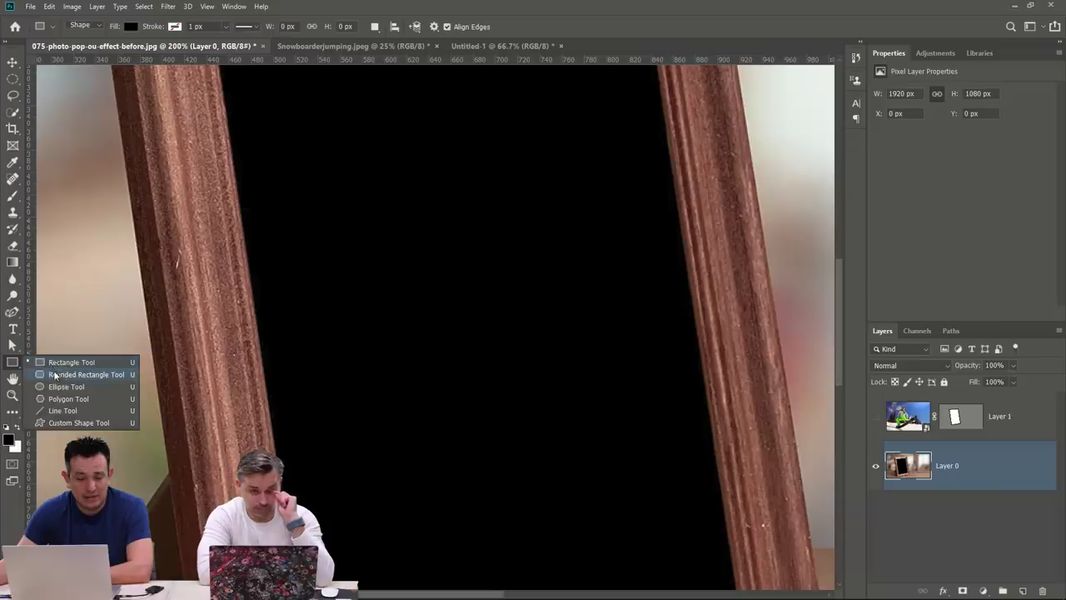
pyautogui.click(58, 363)
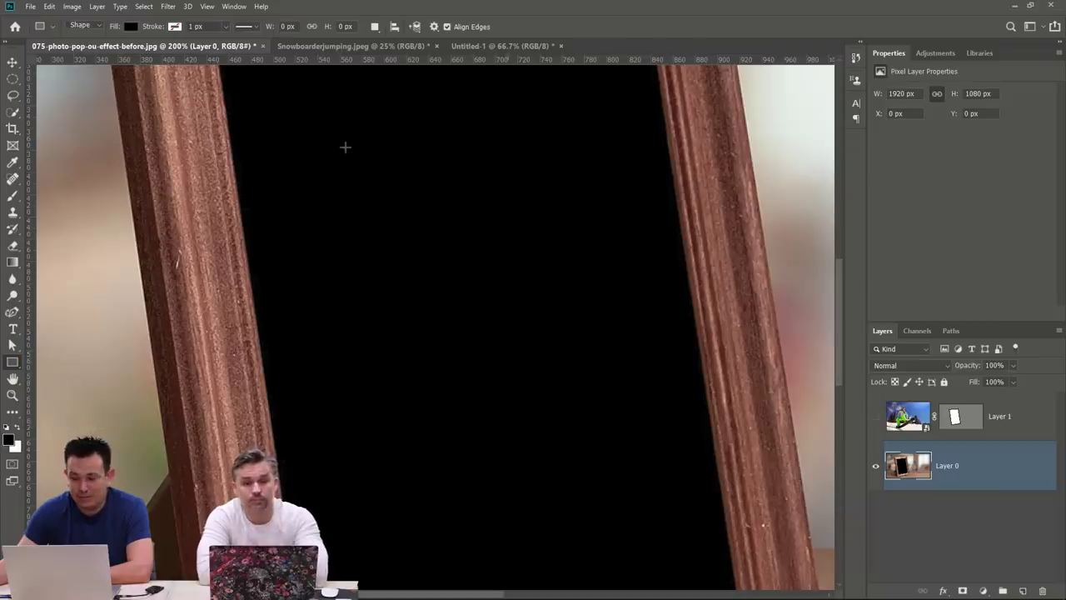
pyautogui.click(84, 27)
pyautogui.click(83, 37)
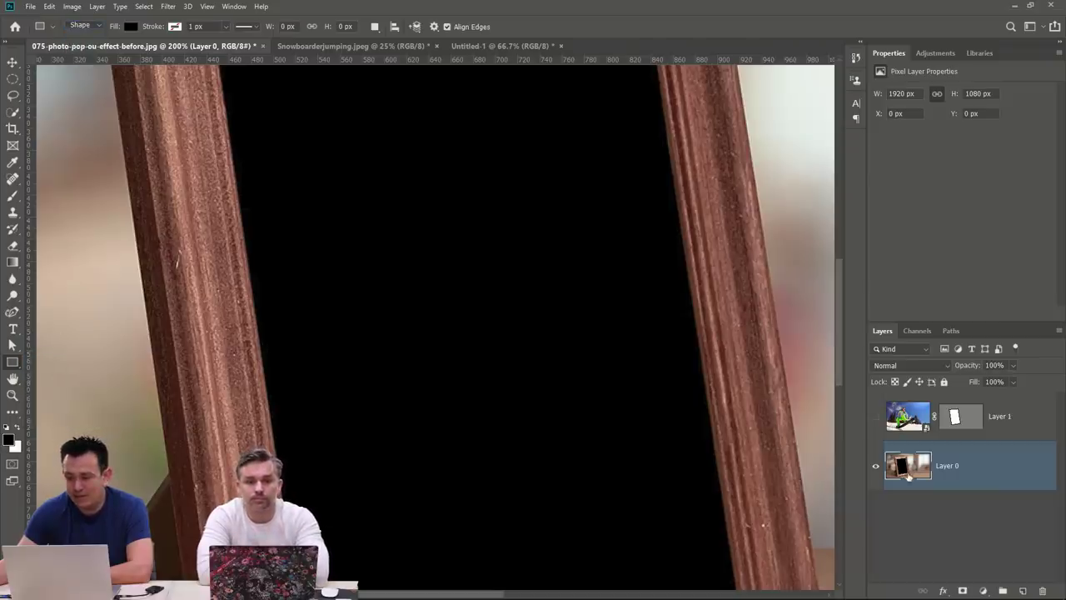
pyautogui.moveTo(132, 161); pyautogui.dragTo(710, 482)
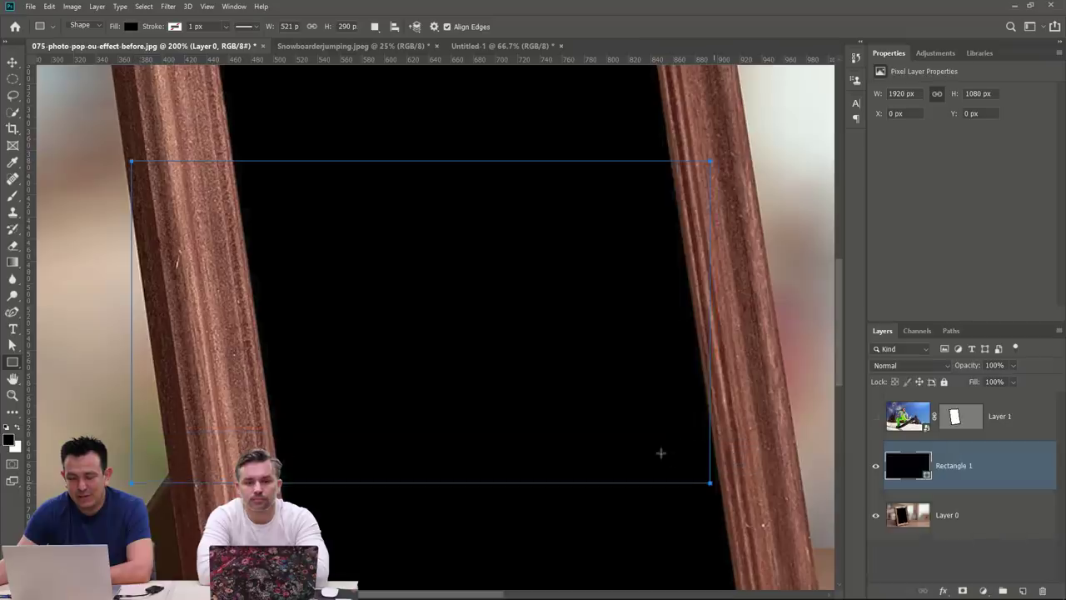
# Move Layer 0 above Rectangle 1, test clipping it, then release the clipping mask.
pyautogui.moveTo(919, 515); pyautogui.dragTo(932, 460)
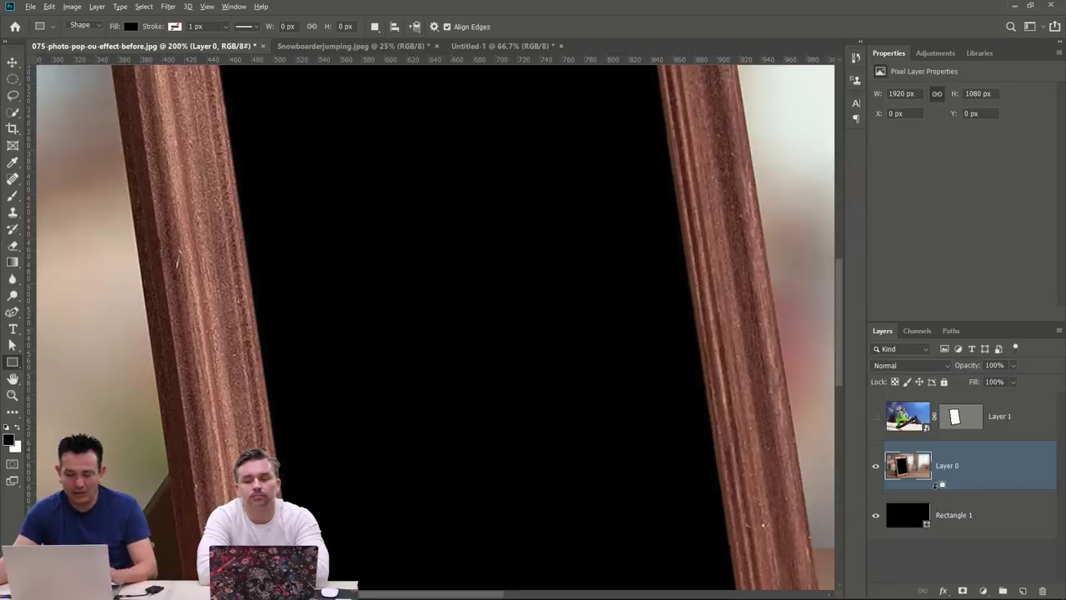
pyautogui.keyDown('alt'); pyautogui.click(942, 489); pyautogui.keyUp('alt')
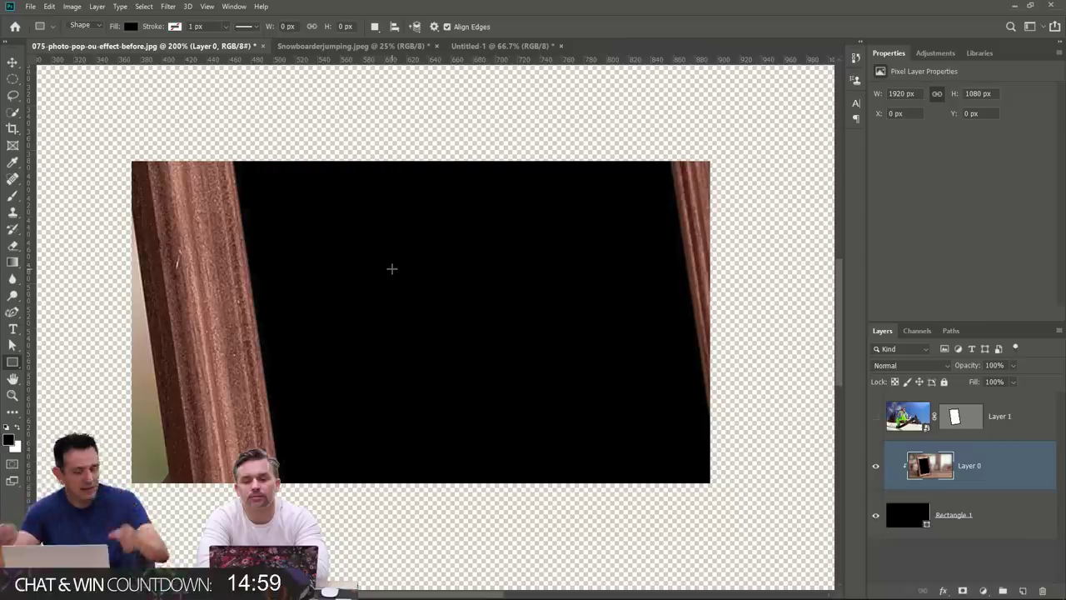
pyautogui.hotkey('ctrl', 'z')
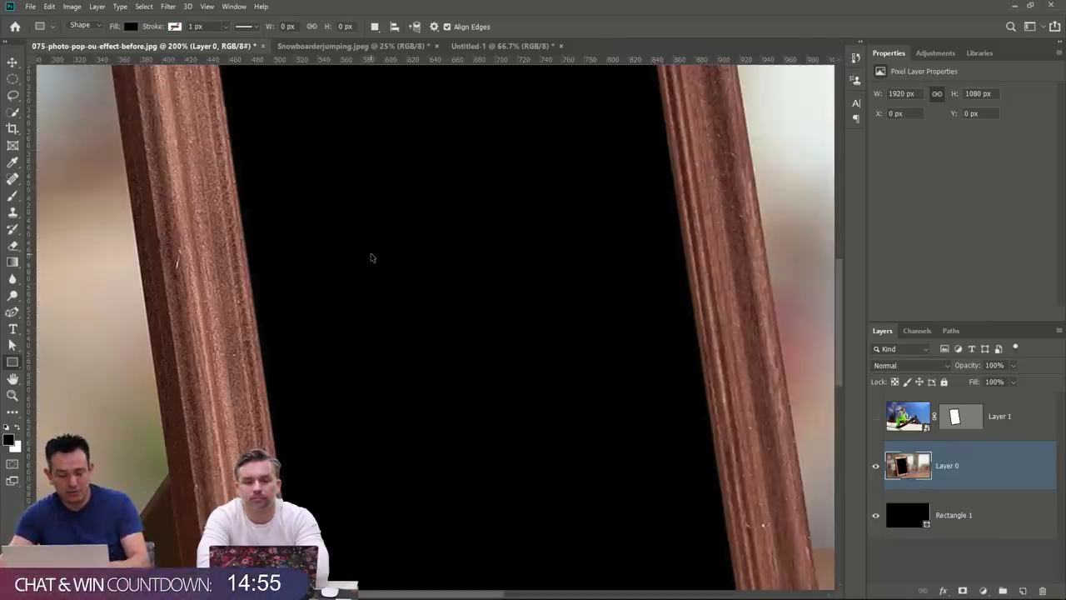
pyautogui.hotkey('ctrl', 'alt', 'g')
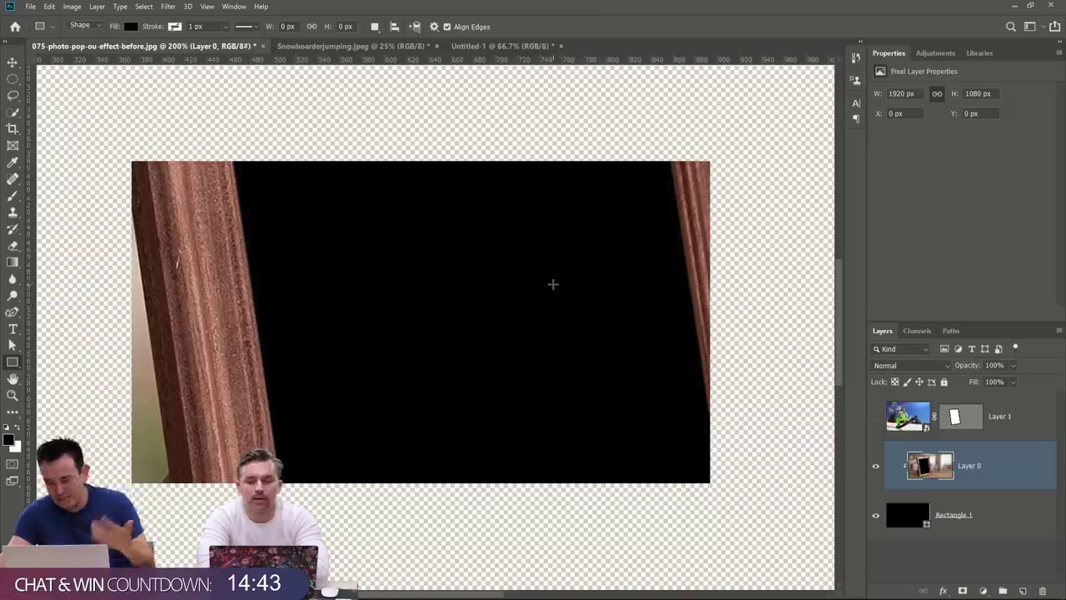
pyautogui.keyDown('alt'); pyautogui.click(957, 499); pyautogui.keyUp('alt')
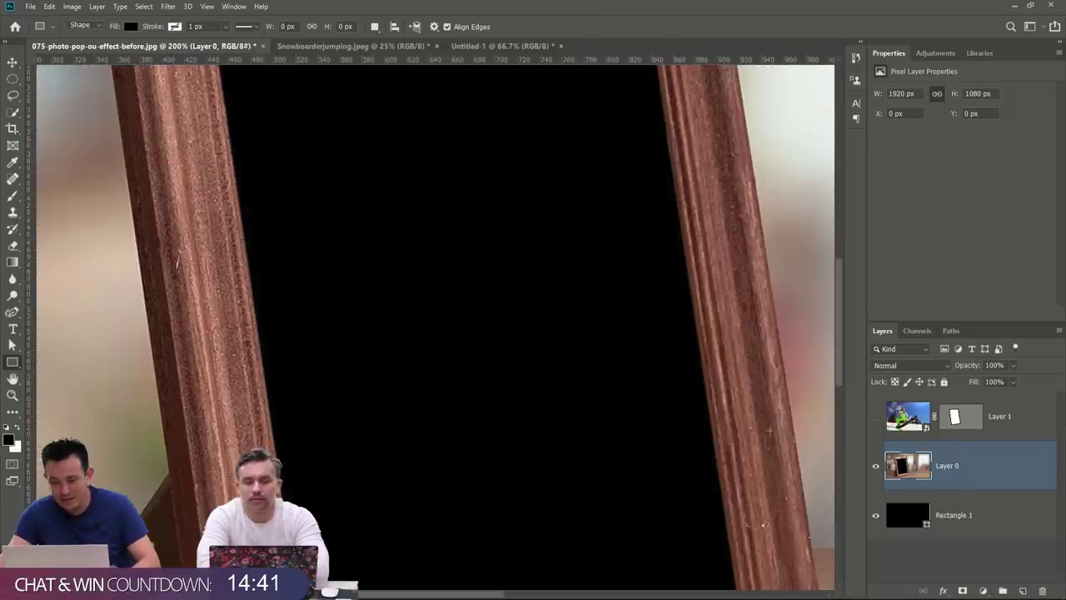
pyautogui.doubleClick(10, 397)
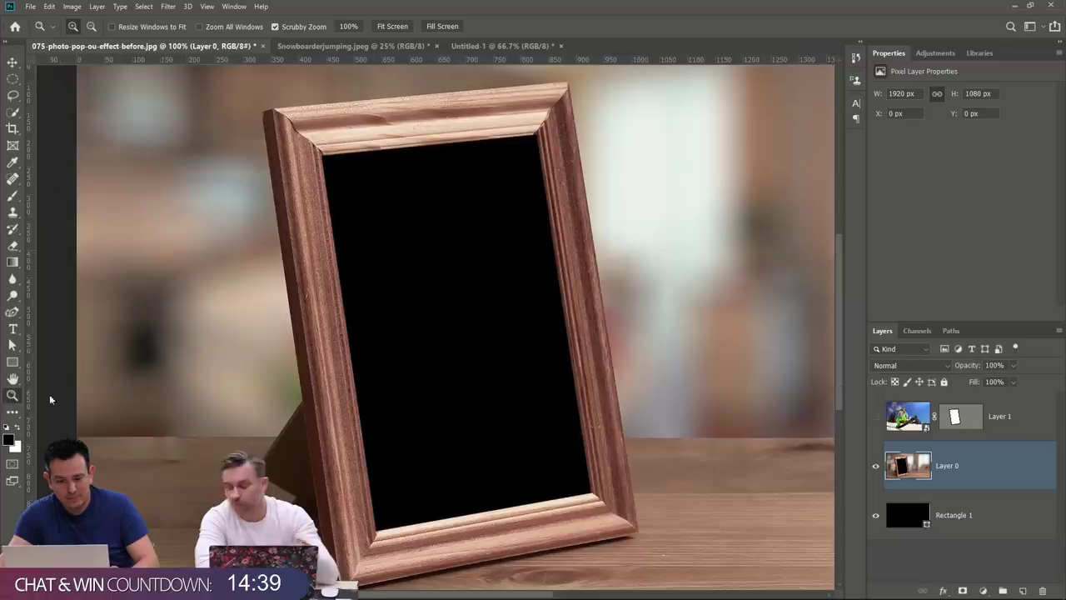
# Fit the whole tilted-frame scene in the window with Fit Screen.
pyautogui.rightClick(393, 362)
pyautogui.click(399, 365)
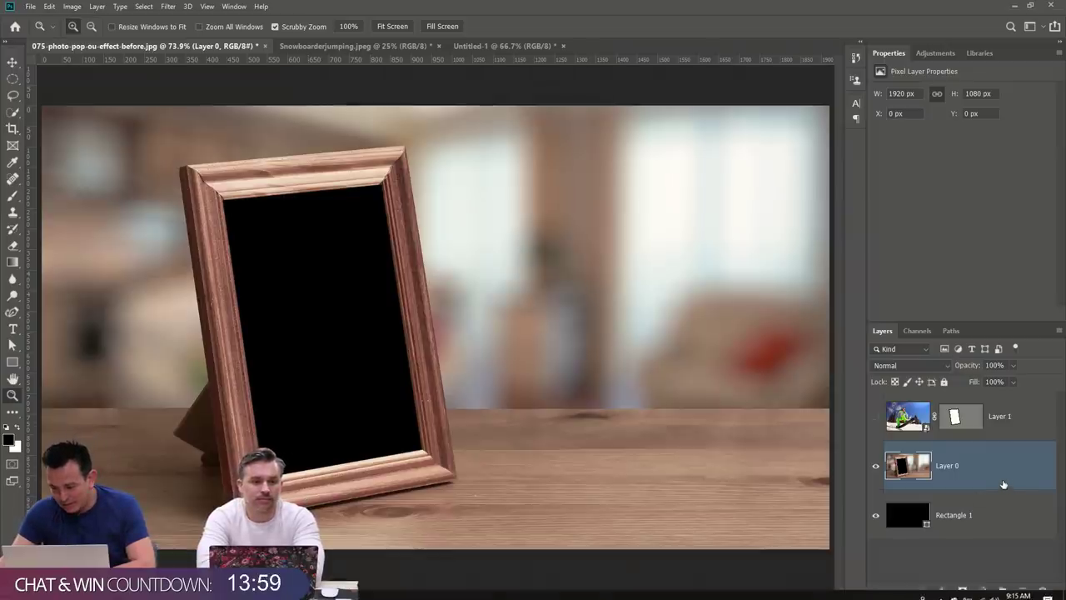
# Show Layer 1 inside the frame, select it, and duplicate it as Layer 1 copy.
pyautogui.click(876, 416)
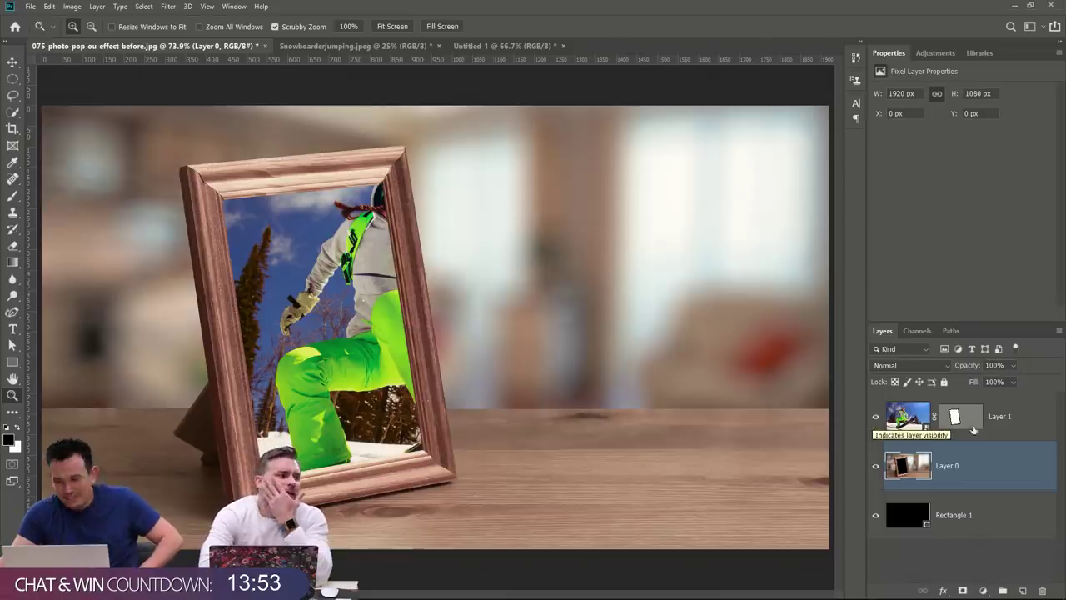
pyautogui.click(1030, 429)
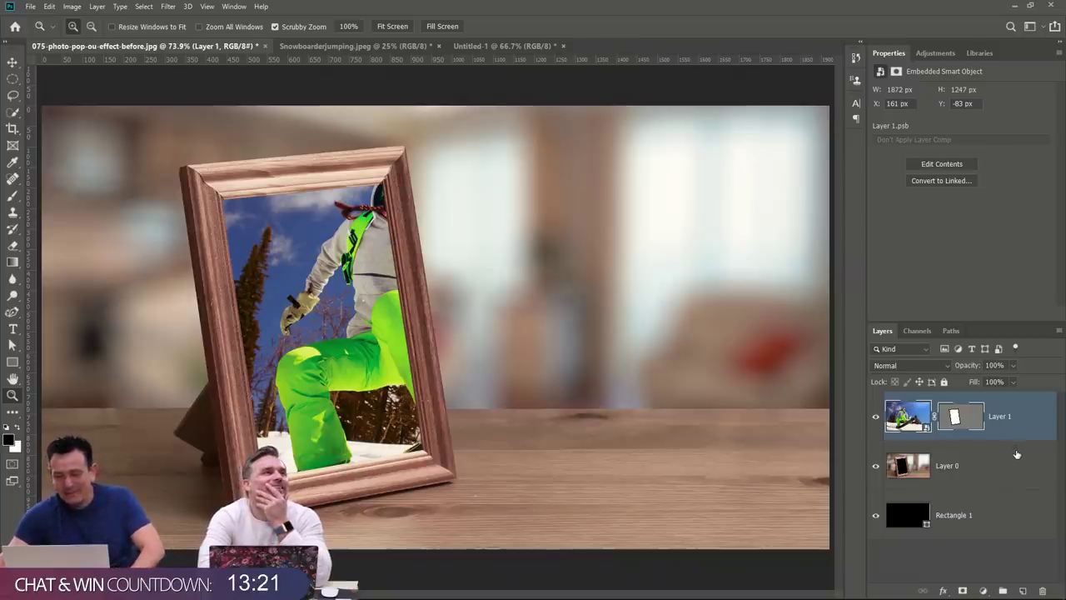
pyautogui.click(875, 418)
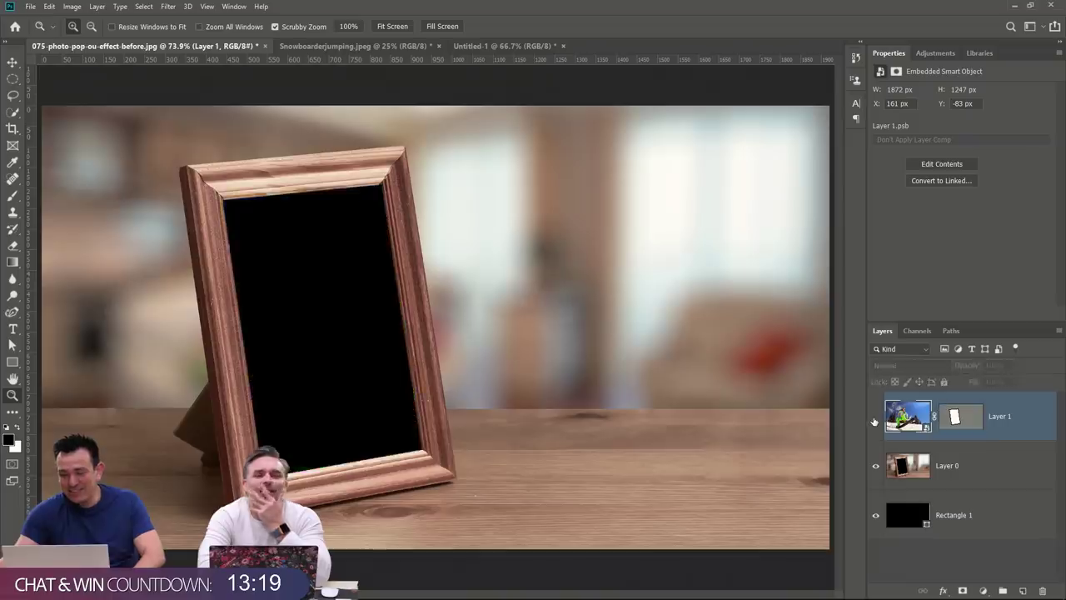
pyautogui.click(875, 419)
pyautogui.click(875, 419)
pyautogui.click(874, 419)
pyautogui.click(875, 419)
pyautogui.click(874, 419)
pyautogui.click(874, 419)
pyautogui.click(875, 419)
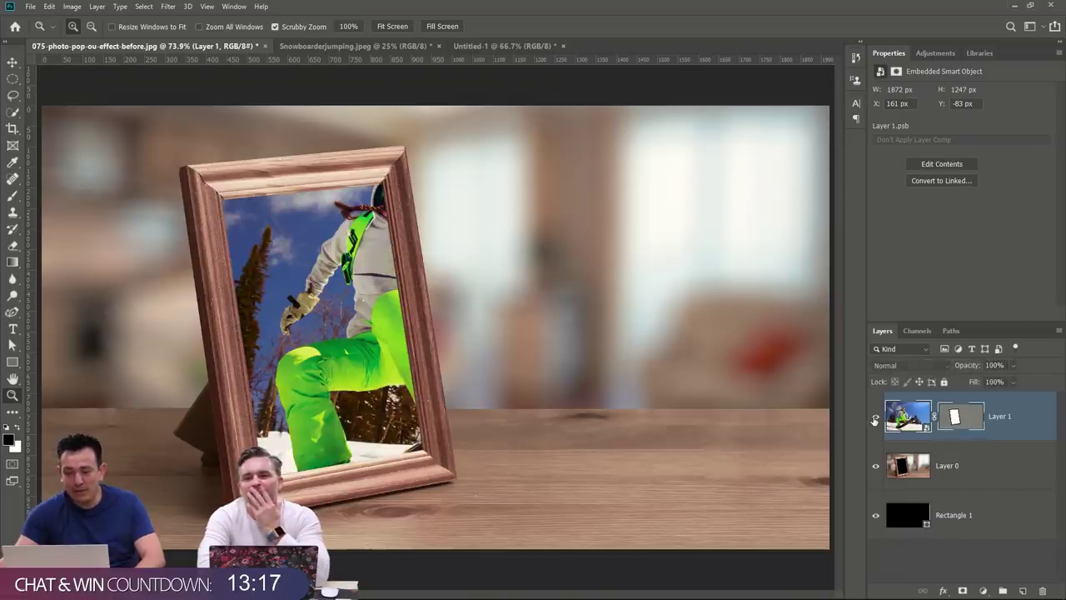
pyautogui.moveTo(909, 420); pyautogui.dragTo(1015, 559)
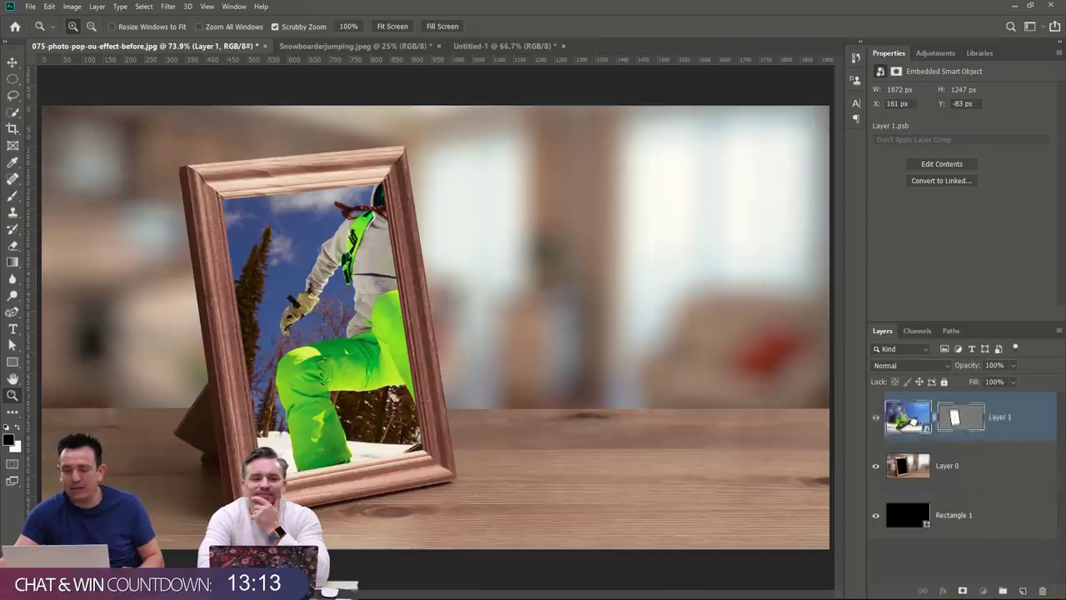
pyautogui.moveTo(908, 416); pyautogui.dragTo(1022, 590)
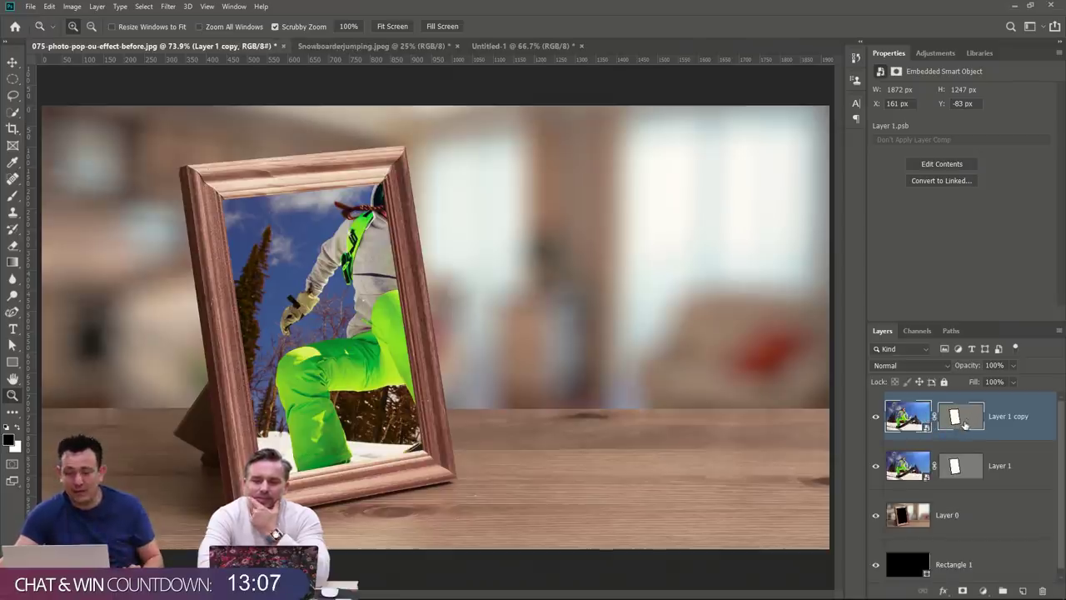
# Remove Layer 1 copy's vector mask with Delete Vector Mask.
pyautogui.click(958, 421)
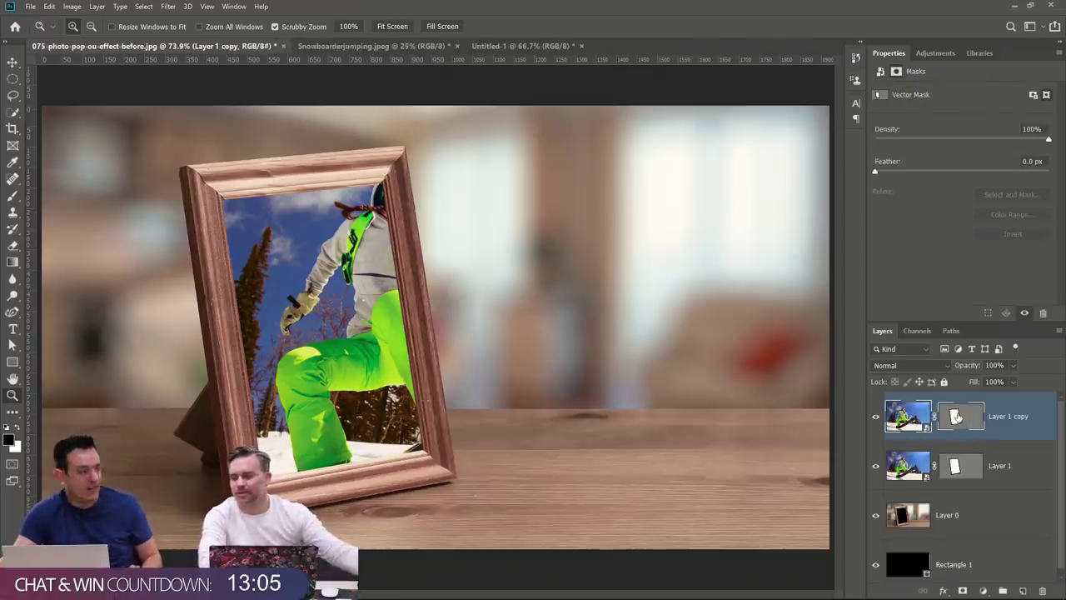
pyautogui.rightClick(963, 417)
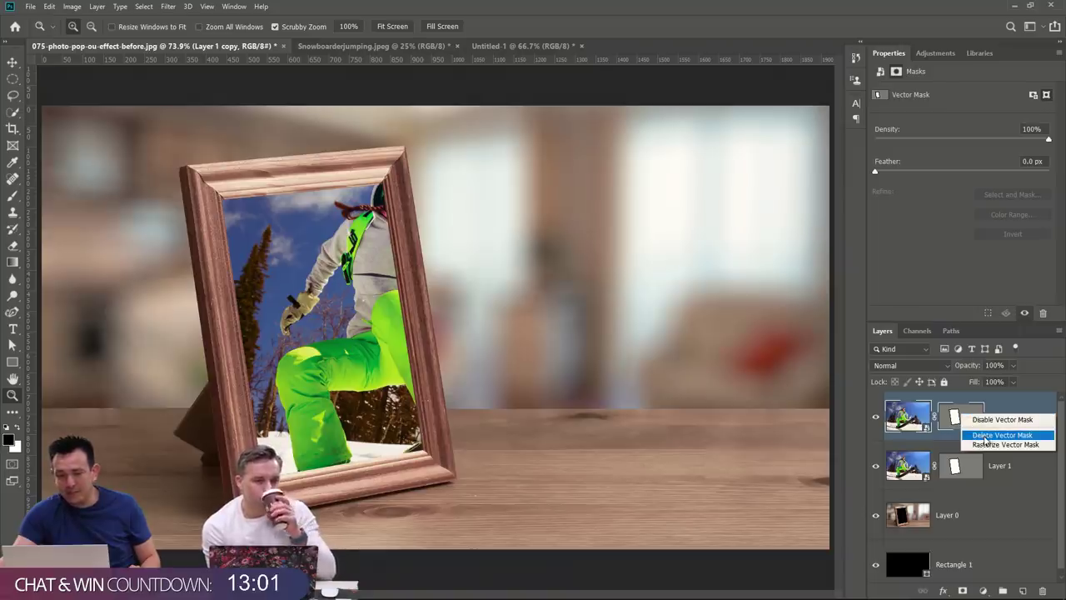
pyautogui.click(985, 436)
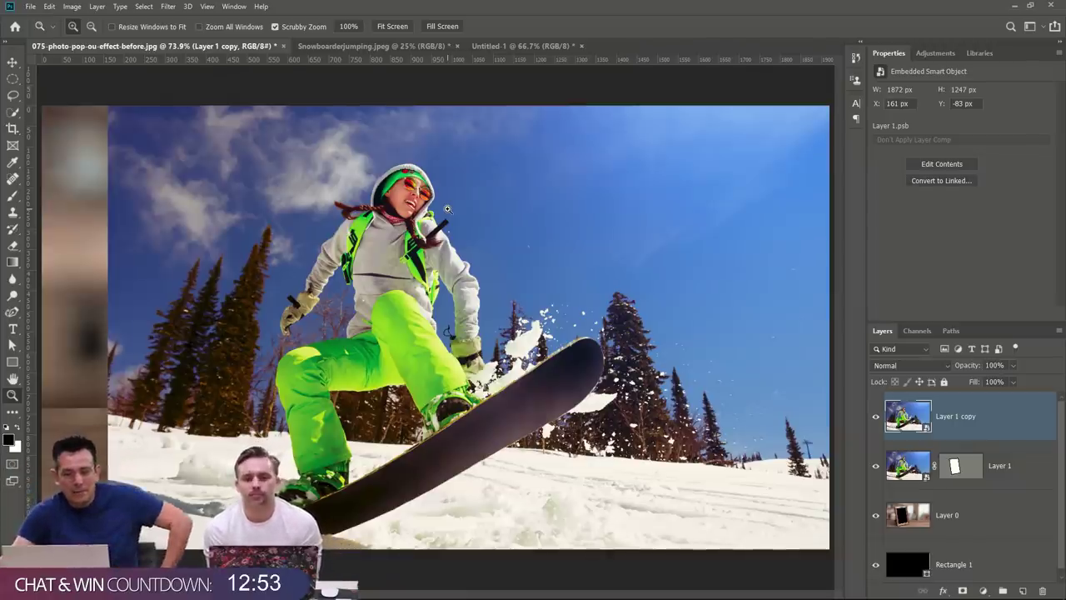
pyautogui.click(13, 113)
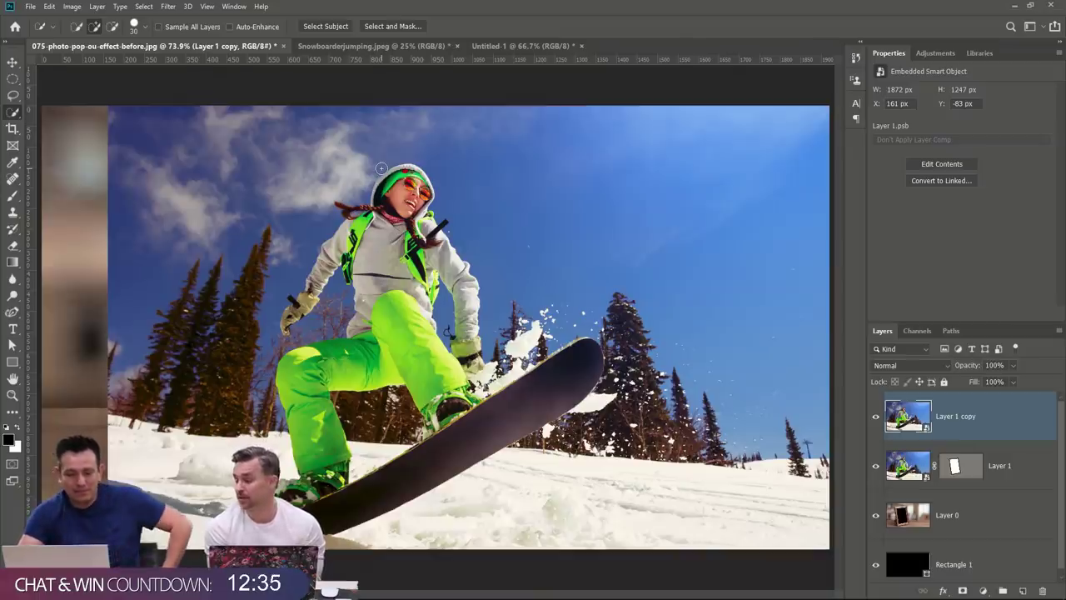
# Mask Layer 1 copy to the snowboarder via Select Subject, hide lower layers, and delete Rectangle 1.
pyautogui.click(340, 27)
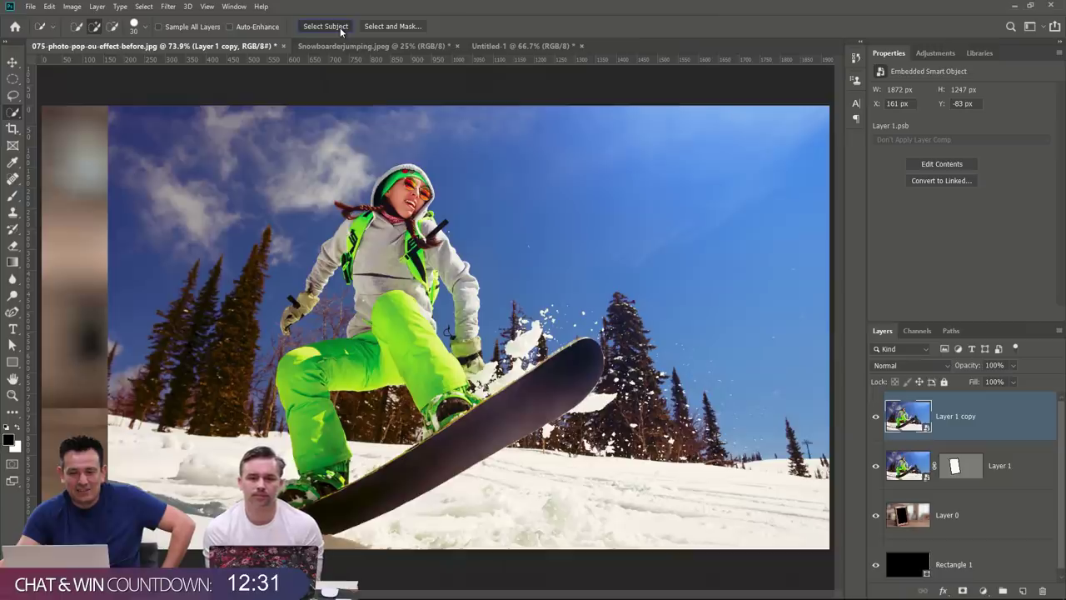
pyautogui.click(963, 591)
pyautogui.moveTo(875, 466); pyautogui.dragTo(877, 566)
pyautogui.click(928, 567)
pyautogui.press('Delete')
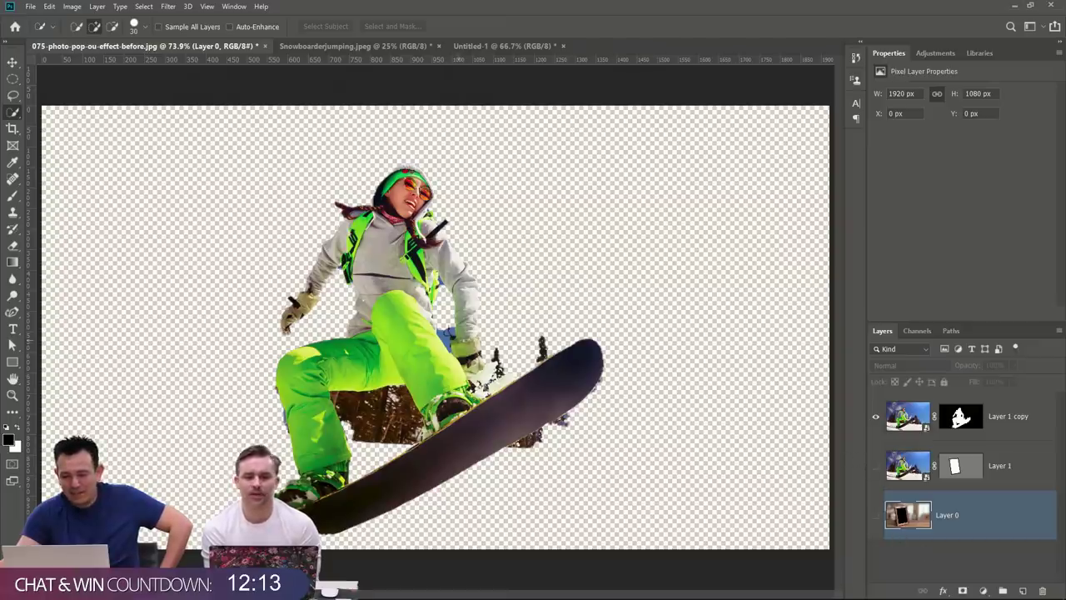
# At 200% near the boot, quick-select the brown background between leg and board and mask it out.
pyautogui.click(13, 395)
pyautogui.click(424, 414)
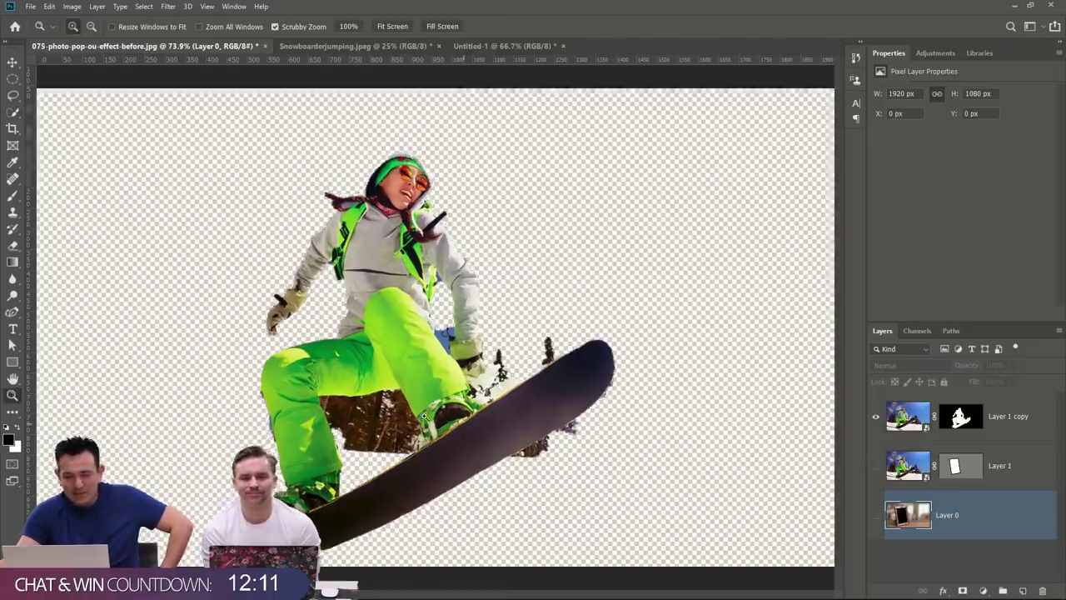
pyautogui.moveTo(423, 415); pyautogui.dragTo(424, 415)
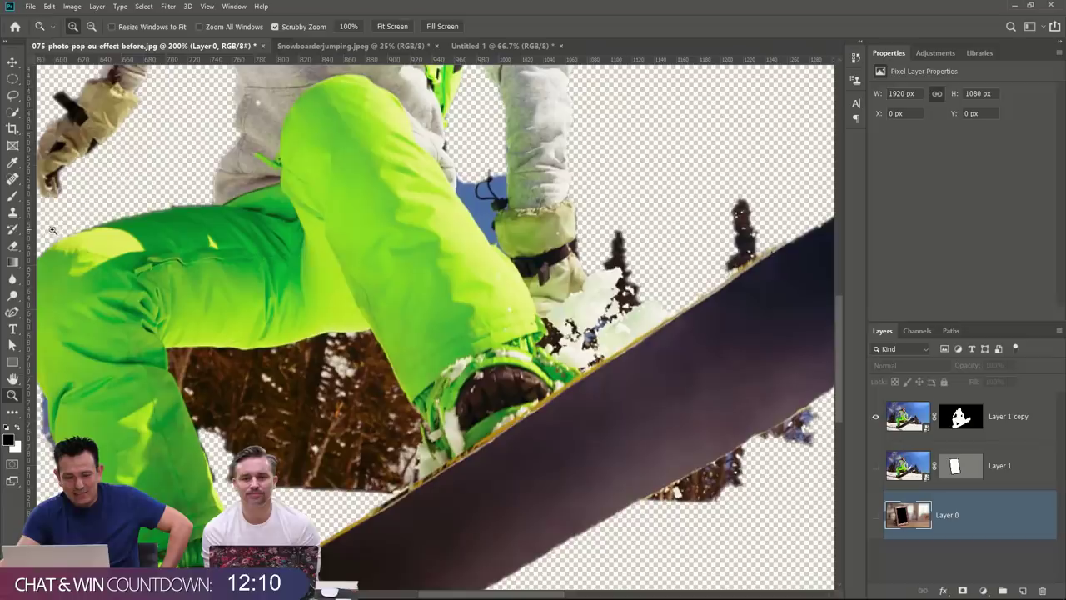
pyautogui.click(12, 112)
pyautogui.click(333, 414)
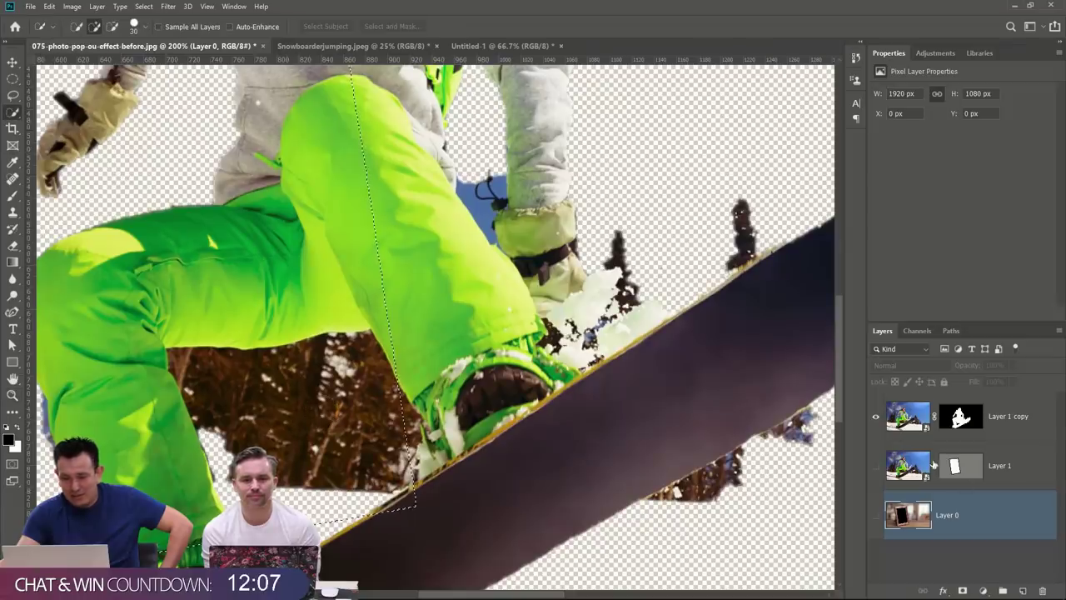
pyautogui.click(912, 426)
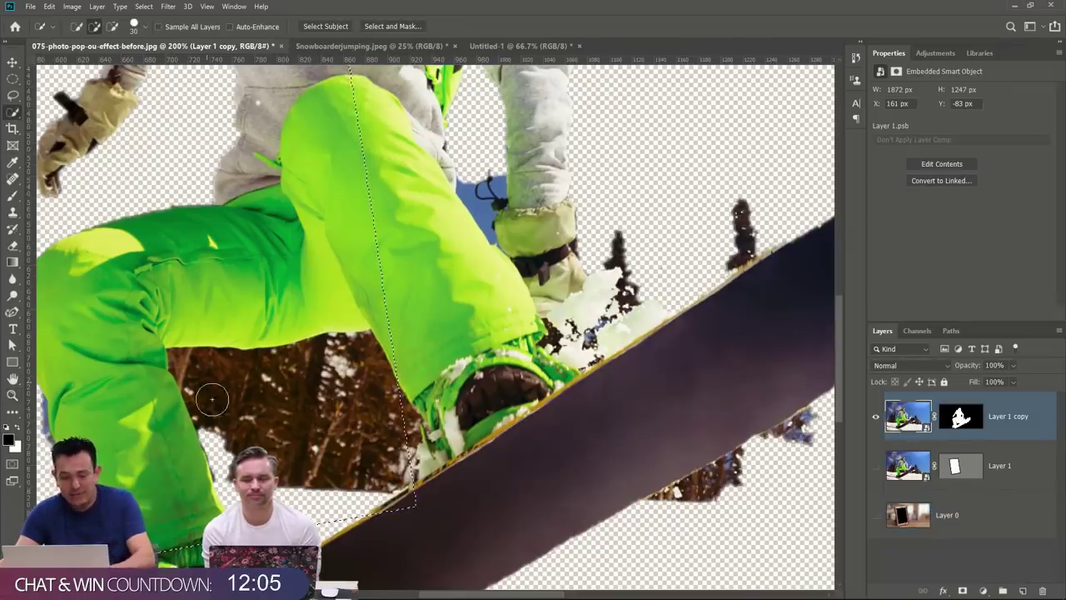
pyautogui.moveTo(211, 400)
pyautogui.mouseDown()
pyautogui.moveTo(233, 417)
pyautogui.moveTo(265, 397)
pyautogui.moveTo(322, 409)
pyautogui.moveTo(372, 435)
pyautogui.mouseUp()
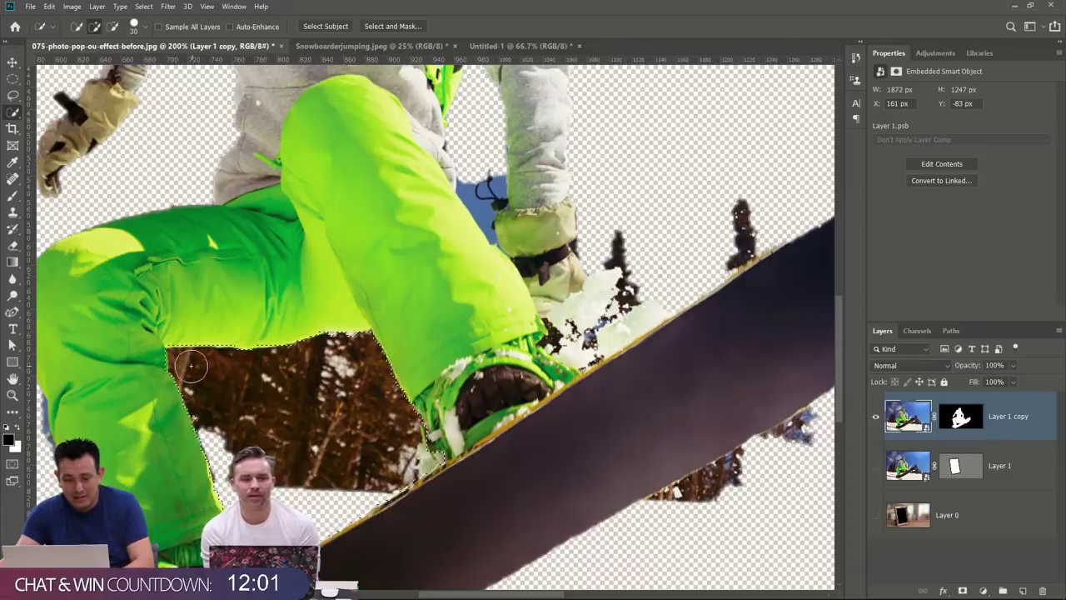
pyautogui.click(961, 420)
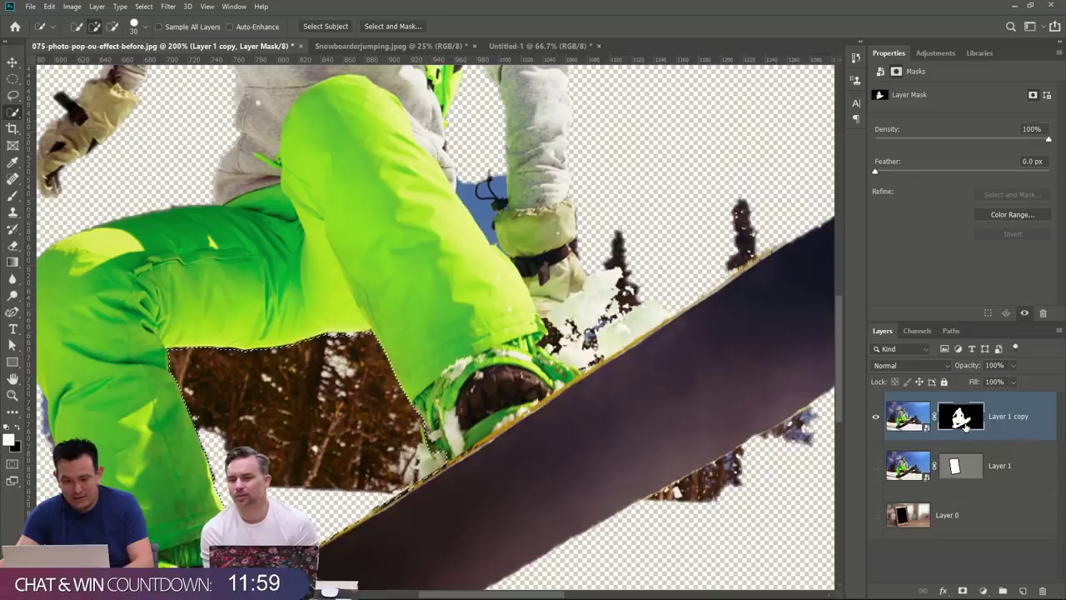
pyautogui.press('Delete')
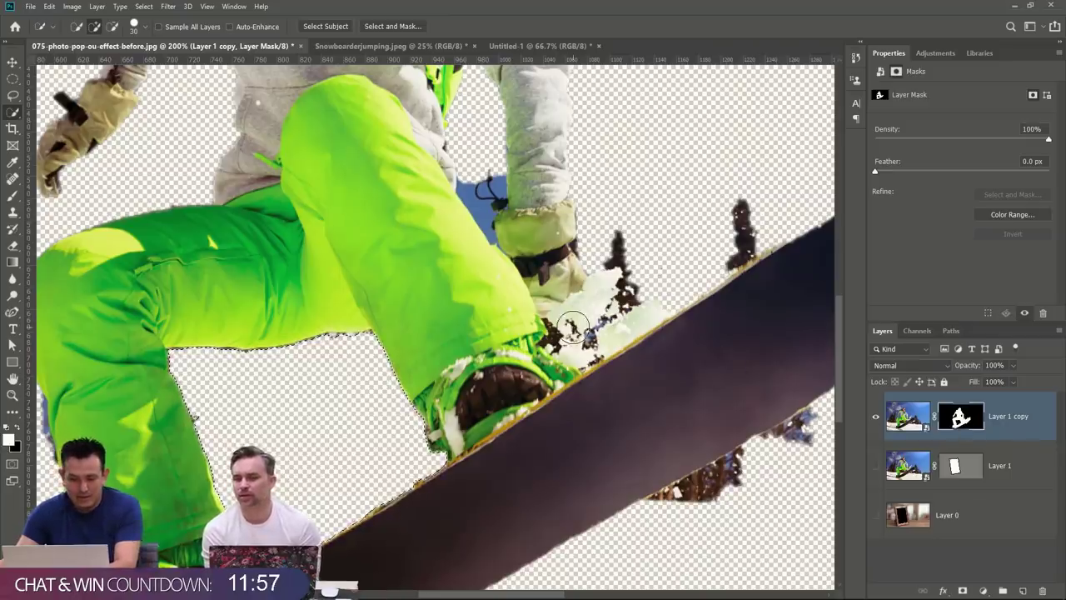
# Select the snowy gaps above the board and by the sleeve with a 9 px brush, then deselect.
pyautogui.moveTo(572, 327); pyautogui.dragTo(628, 303)
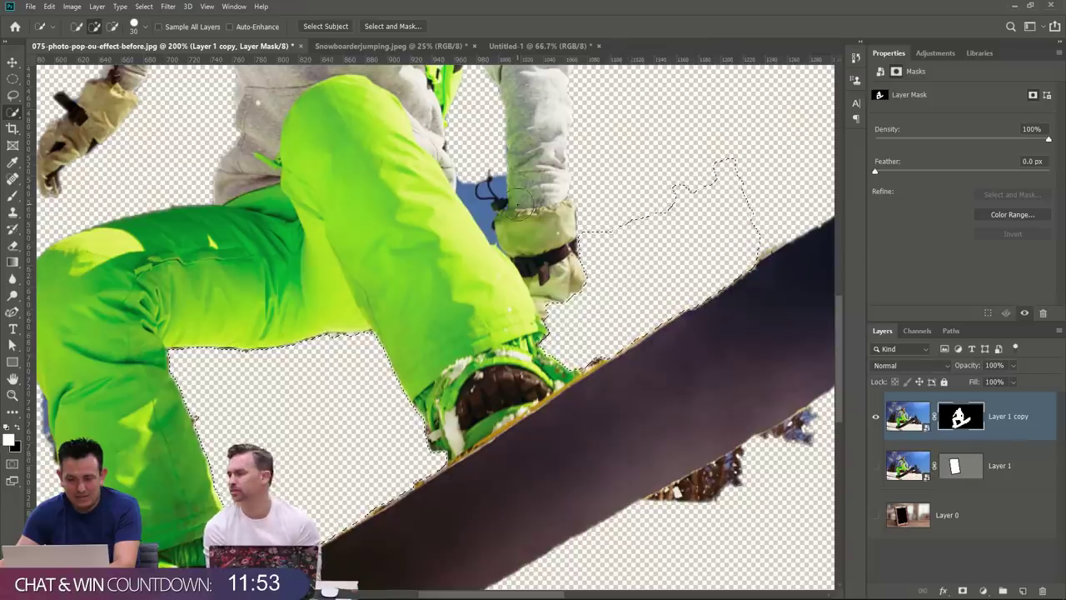
pyautogui.press('[')
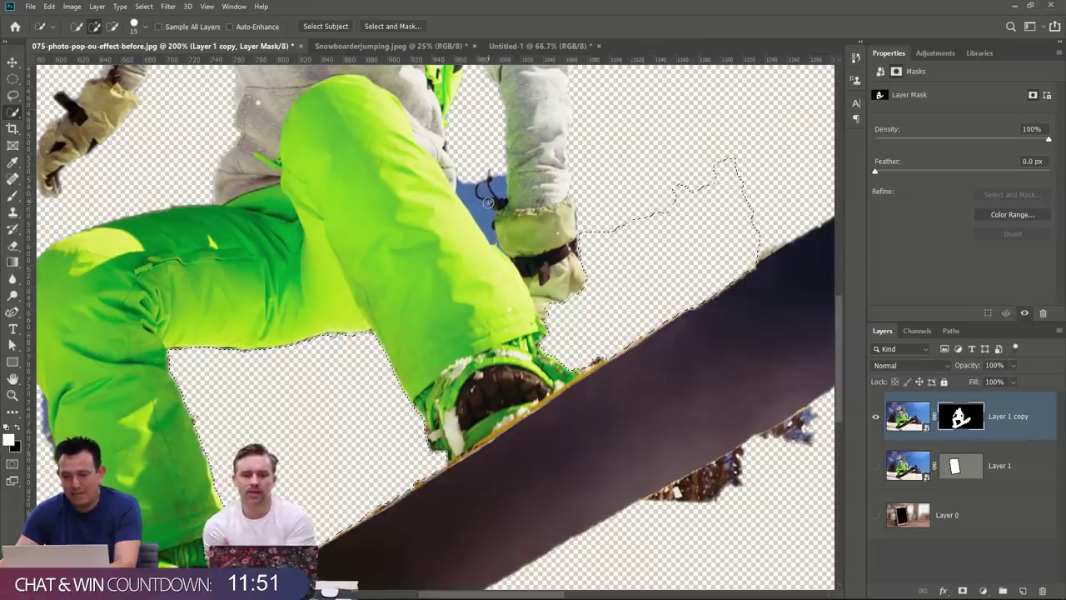
pyautogui.press('[')
pyautogui.press('[')
pyautogui.moveTo(486, 233); pyautogui.dragTo(495, 79)
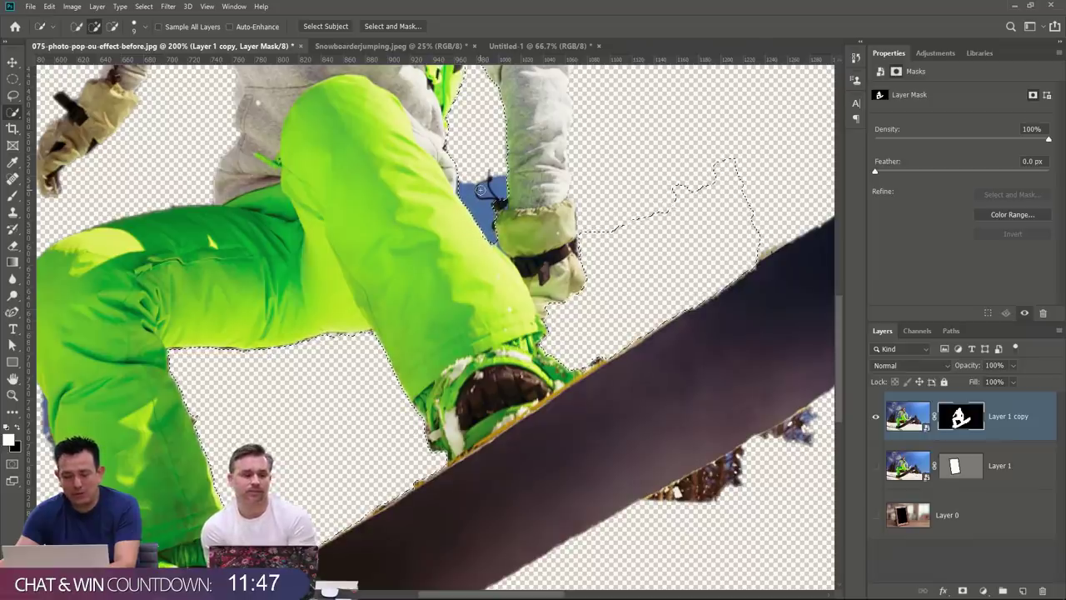
pyautogui.hotkey('alt', 'BackSpace')
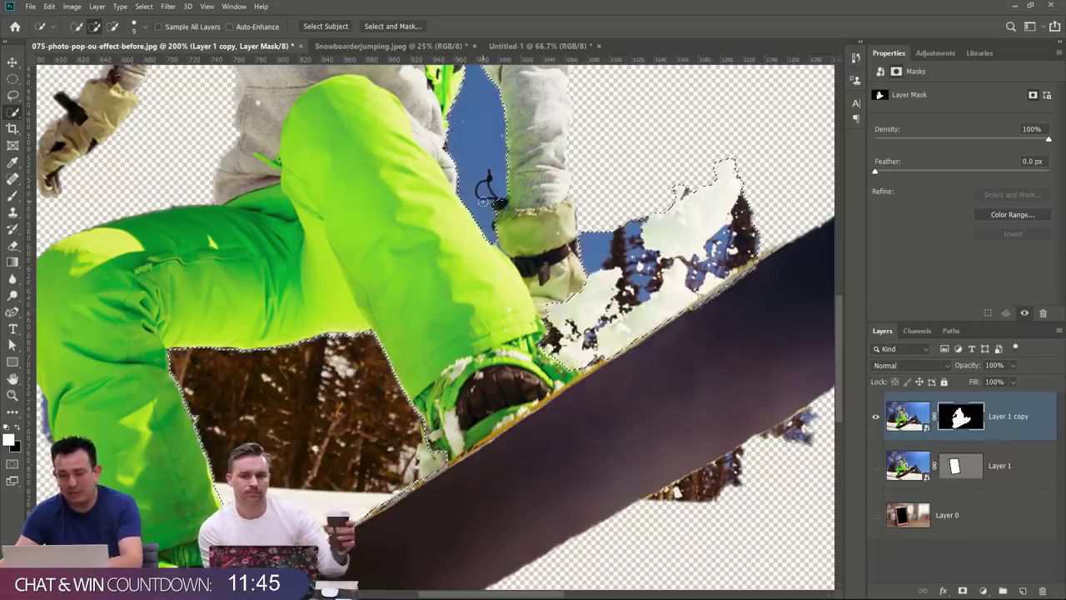
pyautogui.hotkey('ctrl', 'z')
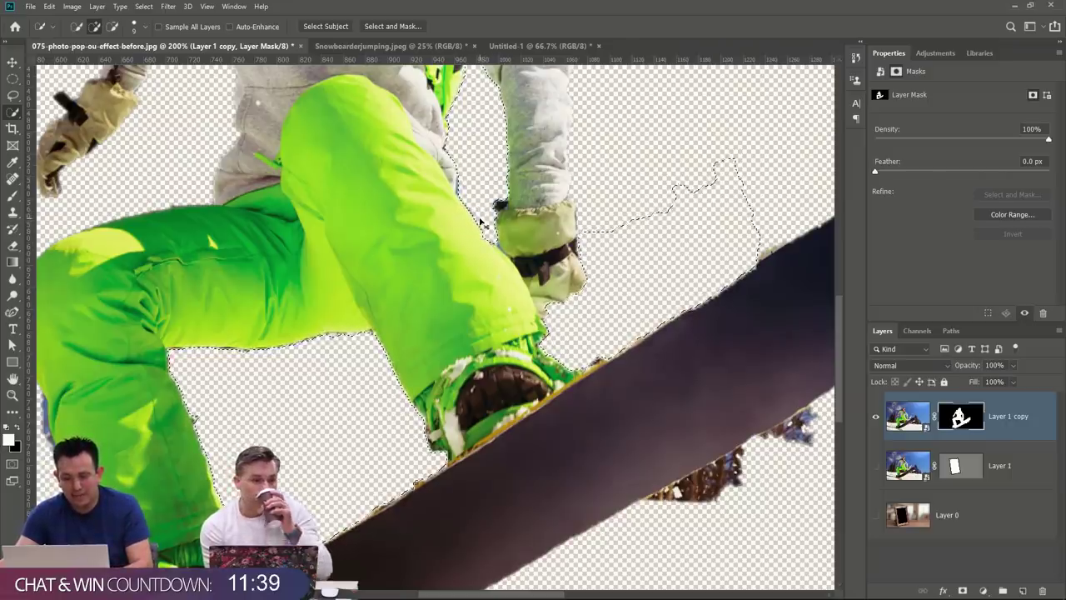
pyautogui.hotkey('ctrl', 'd')
# Search the Libraries panel for 'tree' and open the Tree graphic as Tree.jpeg.
pyautogui.click(964, 52)
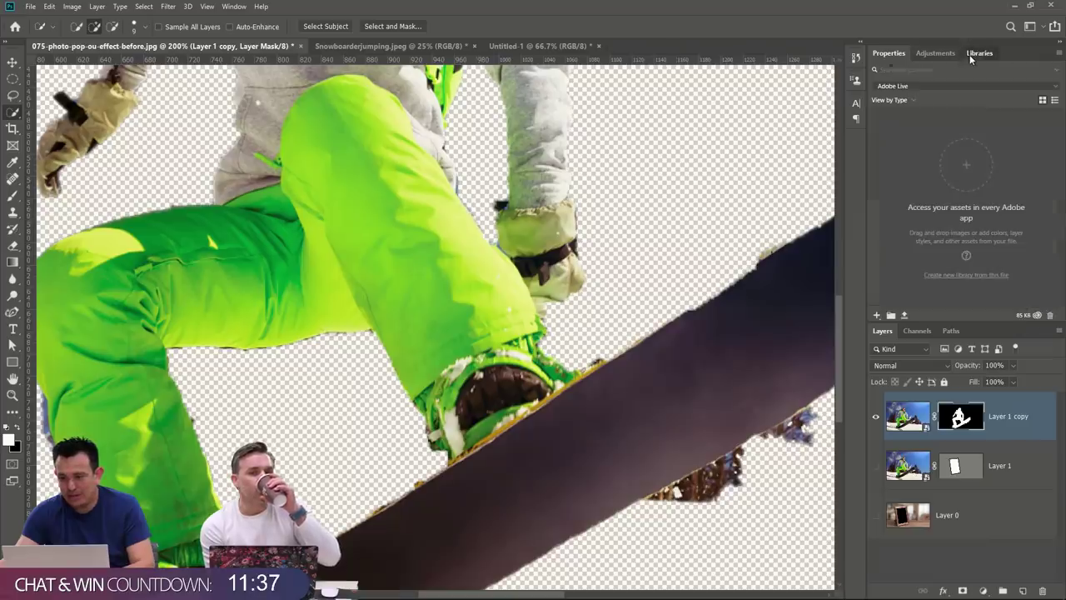
pyautogui.click(917, 54)
pyautogui.click(896, 53)
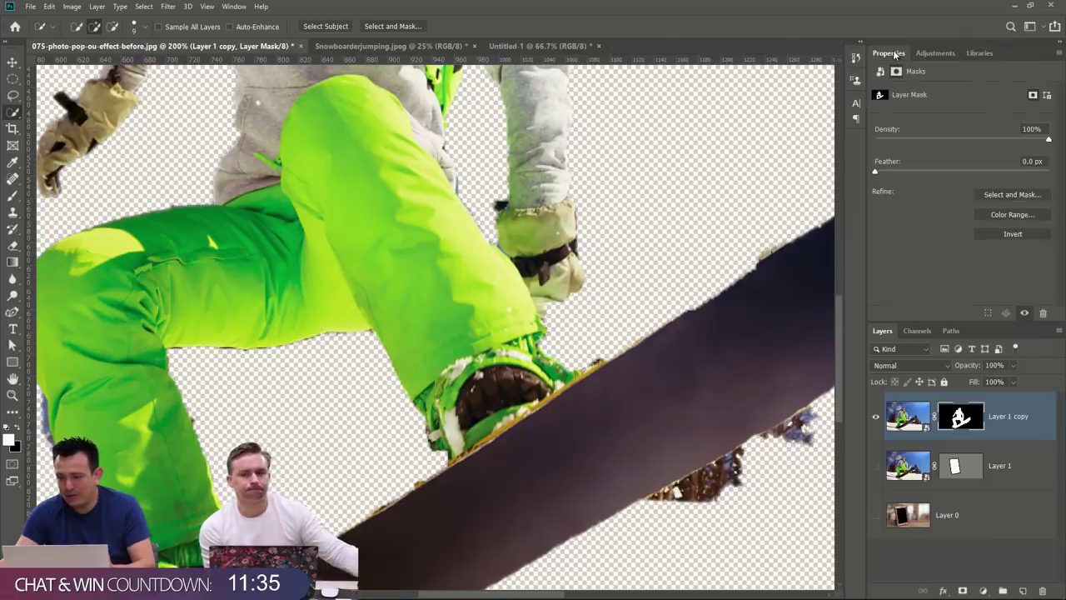
pyautogui.click(973, 52)
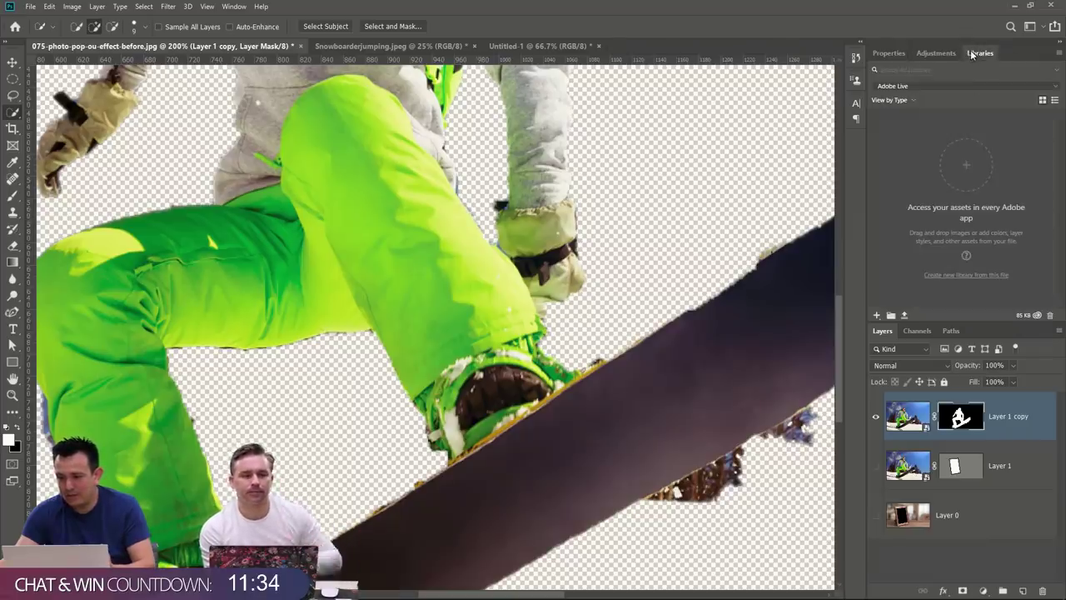
pyautogui.click(1056, 71)
pyautogui.click(1020, 74)
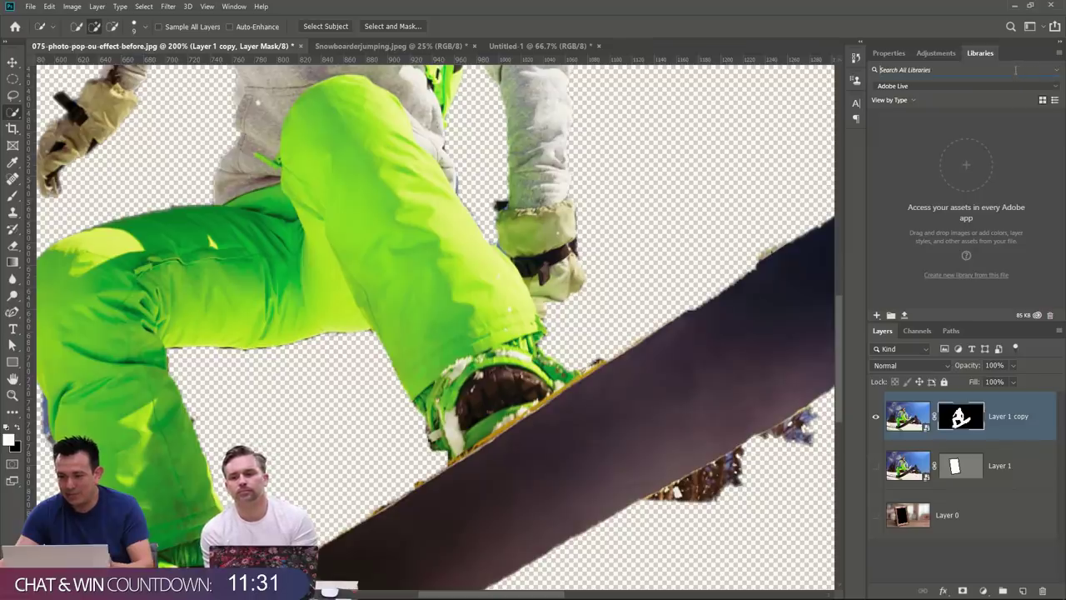
pyautogui.write('trees')
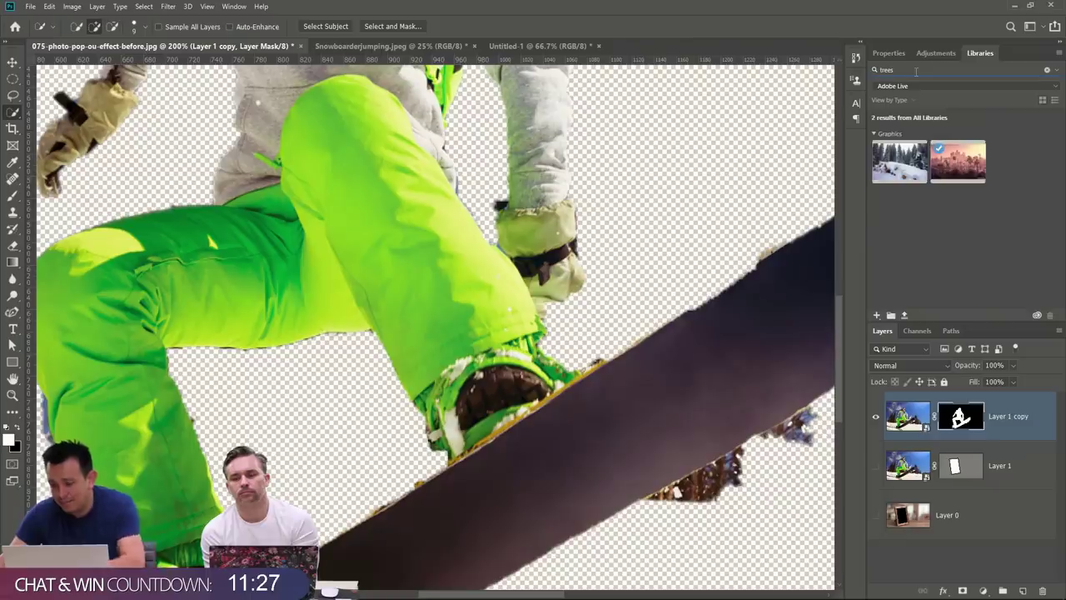
pyautogui.press('BackSpace')
pyautogui.scroll(-1, 1063, 158)
pyautogui.scroll(-4, 1063, 158)
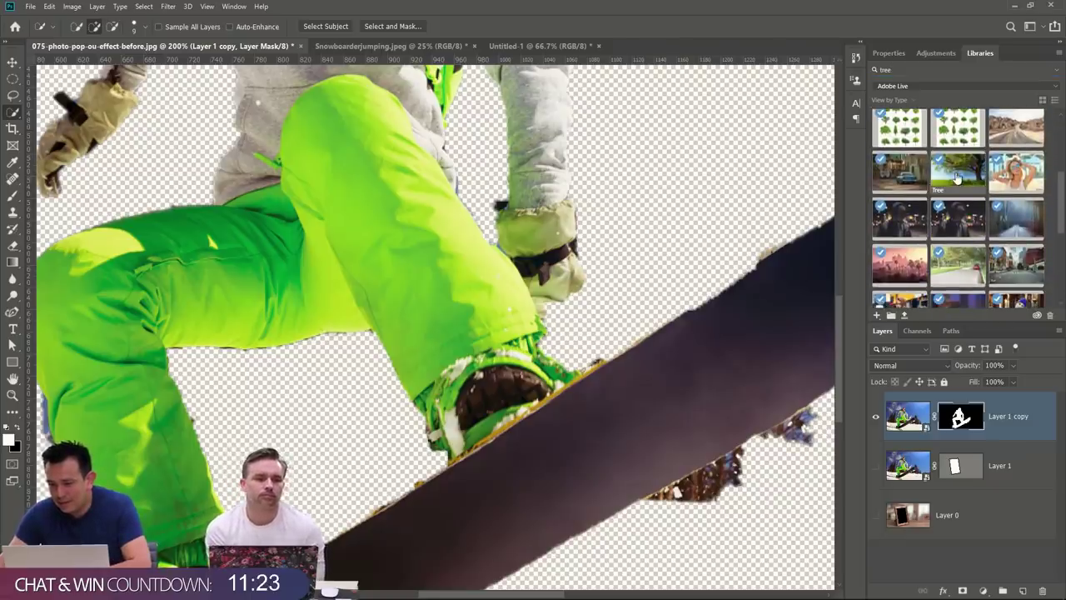
pyautogui.doubleClick(957, 171)
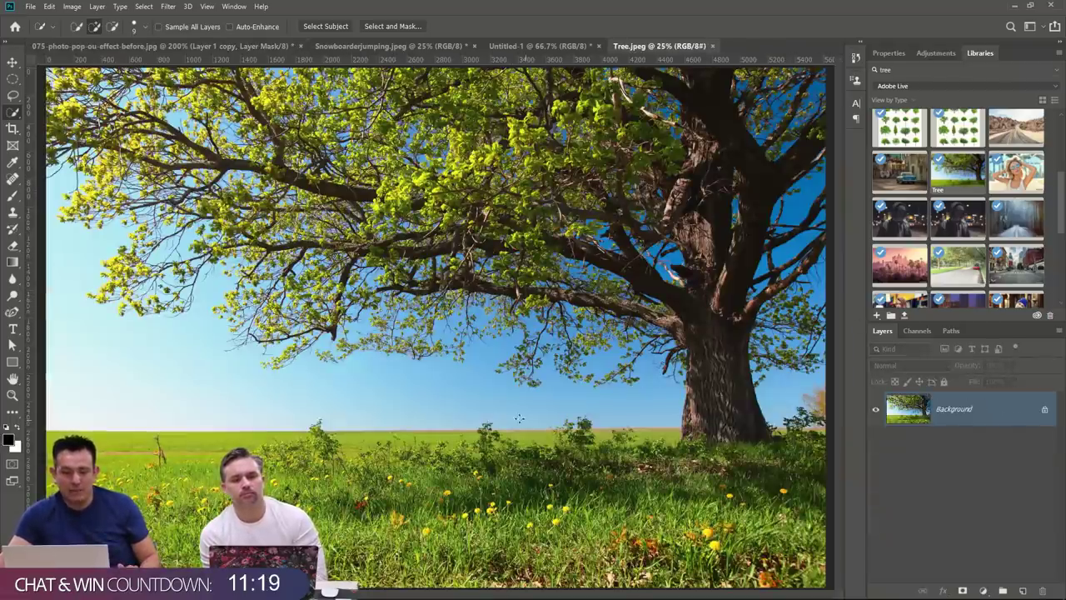
# Compare the Red, Green and Blue channels, then duplicate Blue as a Blue copy channel.
pyautogui.click(919, 333)
pyautogui.click(900, 365)
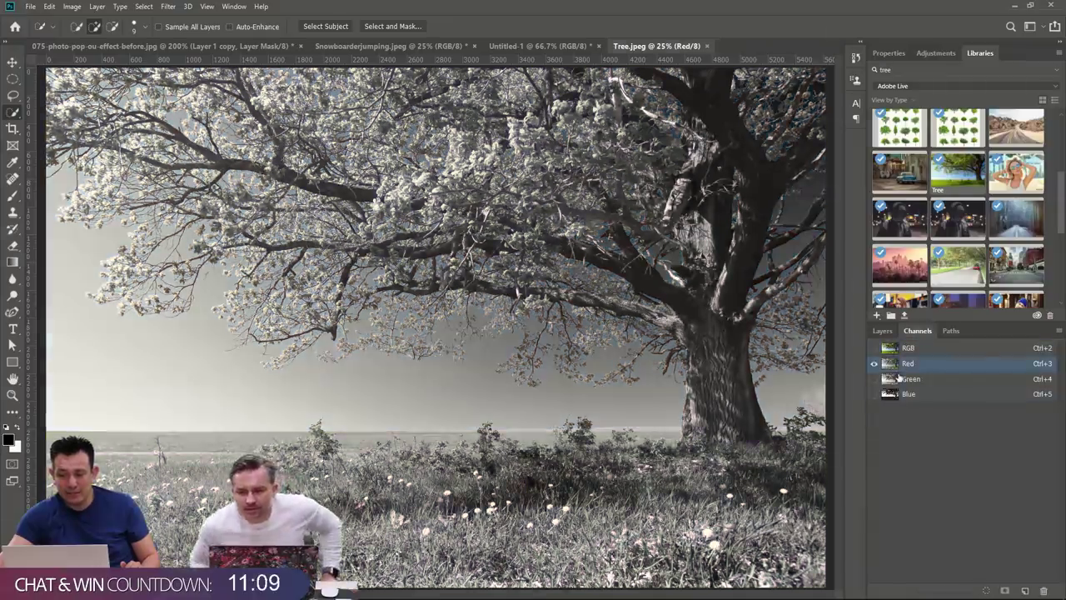
pyautogui.click(900, 379)
pyautogui.click(906, 394)
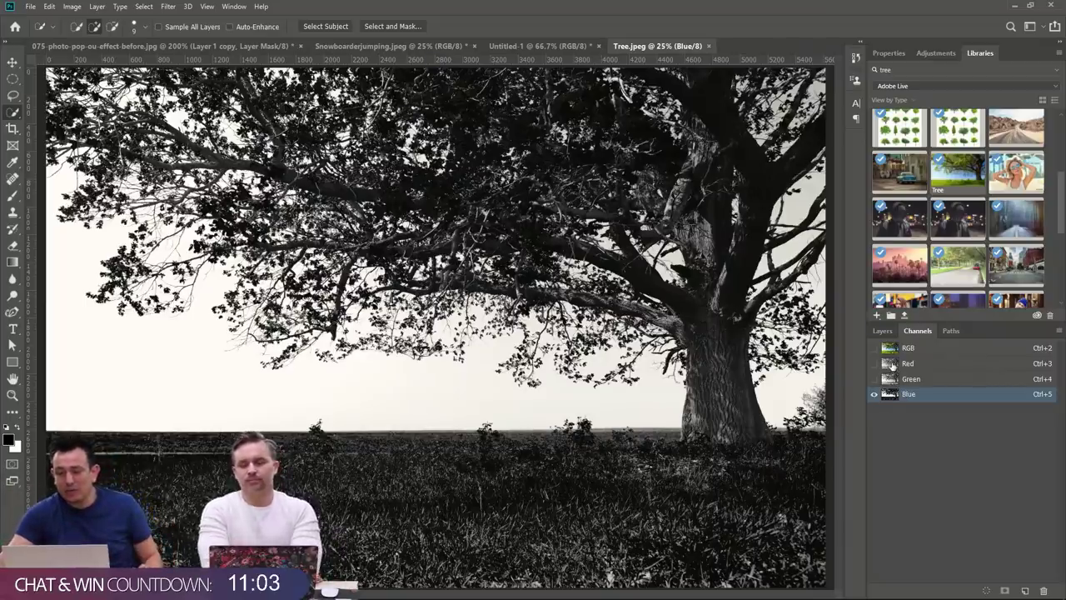
pyautogui.click(895, 379)
pyautogui.click(900, 395)
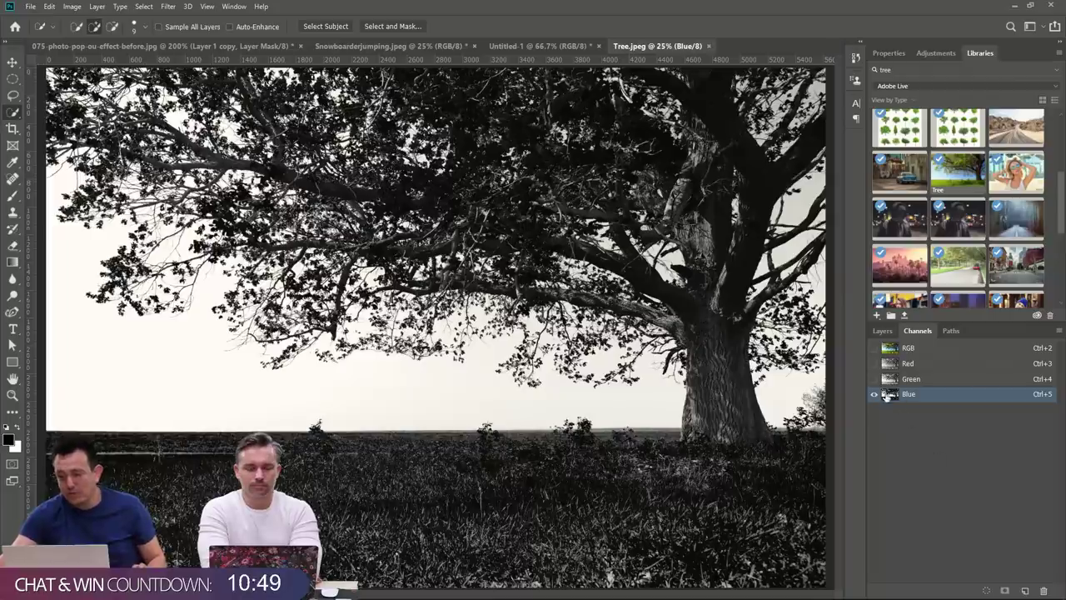
pyautogui.moveTo(888, 395); pyautogui.dragTo(1025, 590)
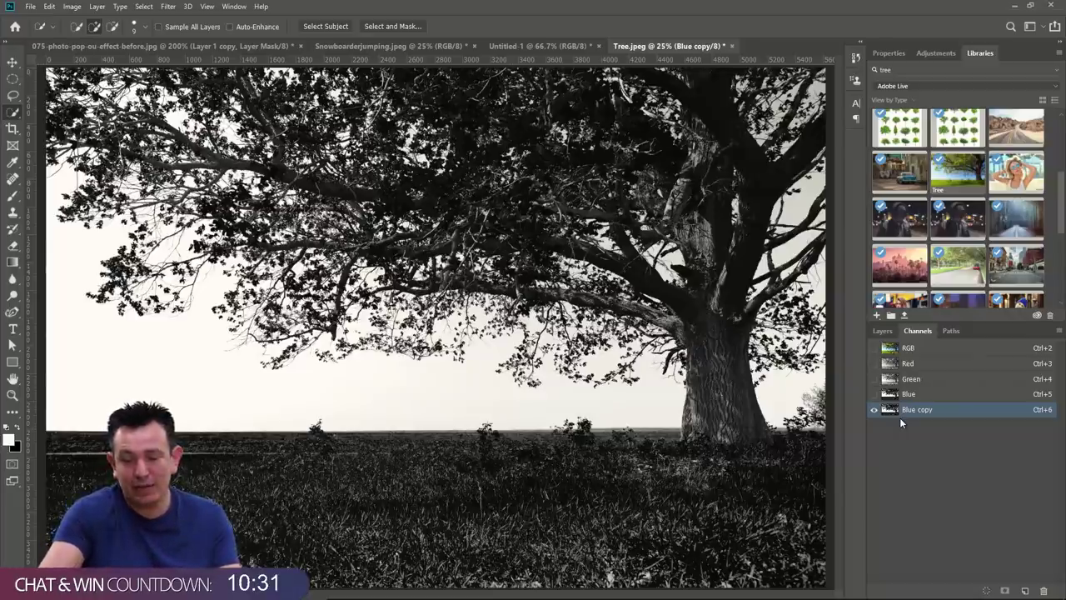
# Invert the Blue copy channel and fill the ground below the horizon with solid white.
pyautogui.hotkey('ctrl', 'i')
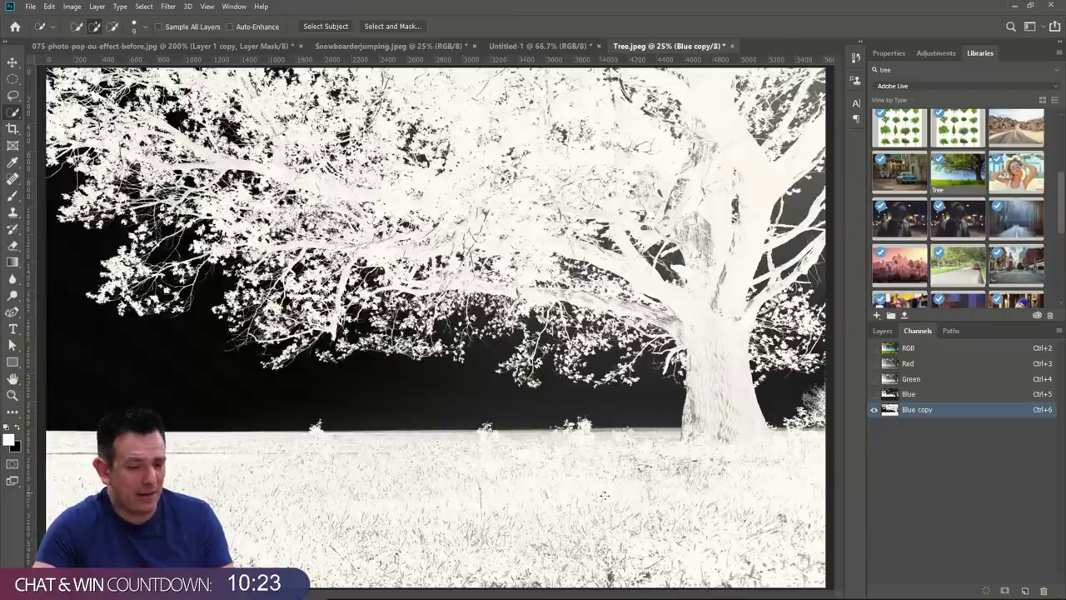
pyautogui.rightClick(13, 78)
pyautogui.click(59, 74)
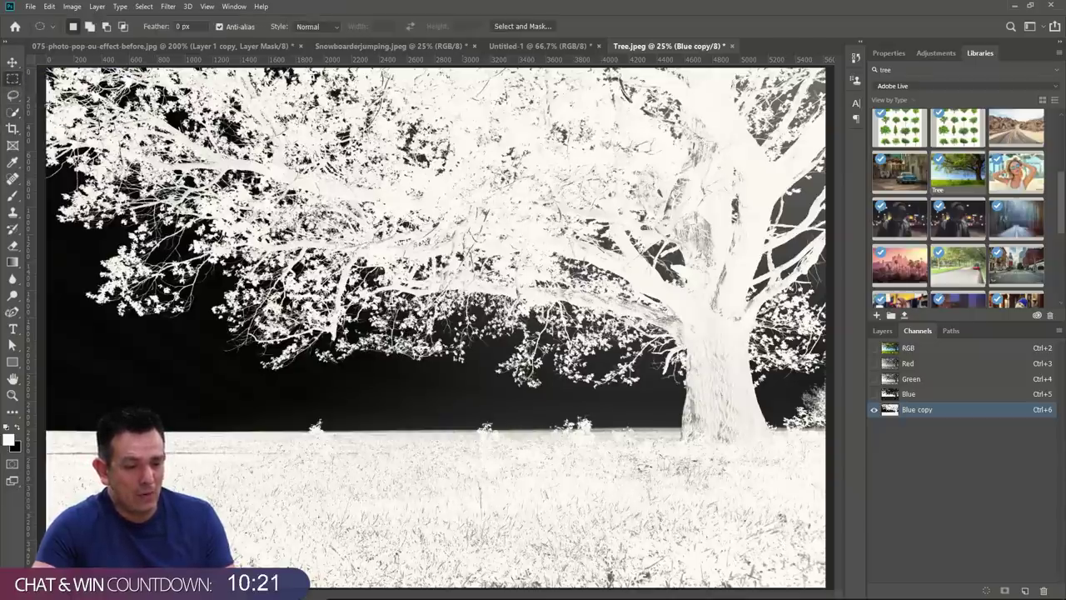
pyautogui.moveTo(40, 431); pyautogui.dragTo(854, 575)
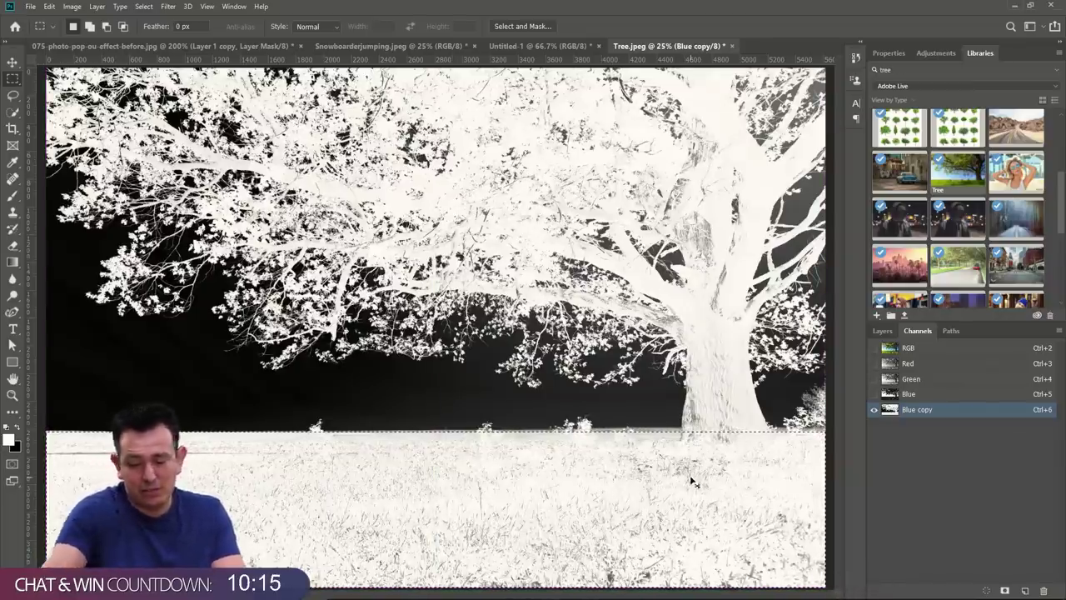
pyautogui.hotkey('ctrl', 'BackSpace')
pyautogui.hotkey('alt', 'BackSpace')
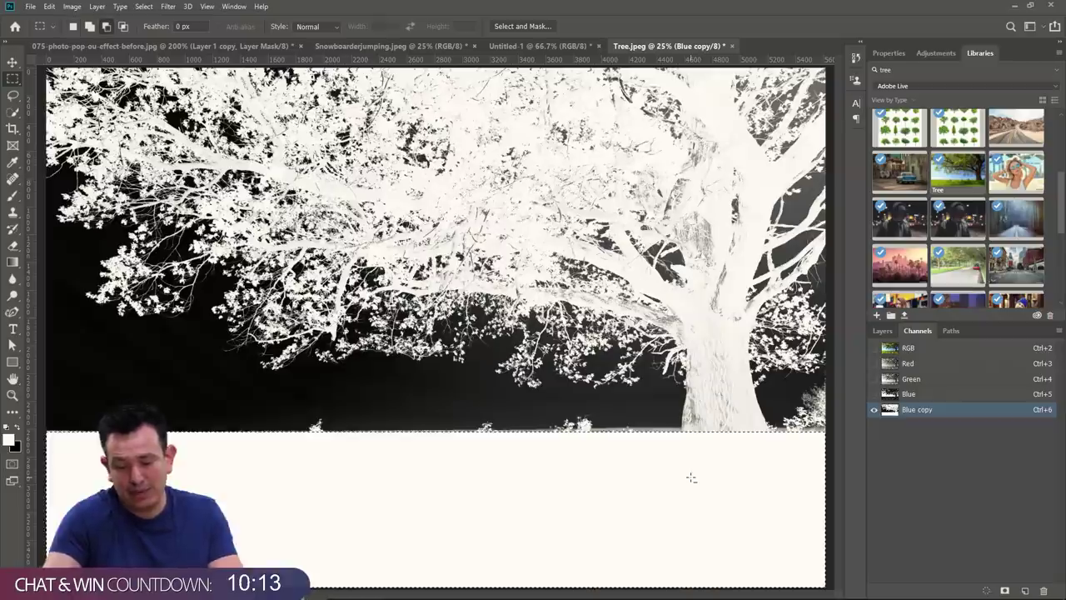
pyautogui.hotkey('ctrl', 'd')
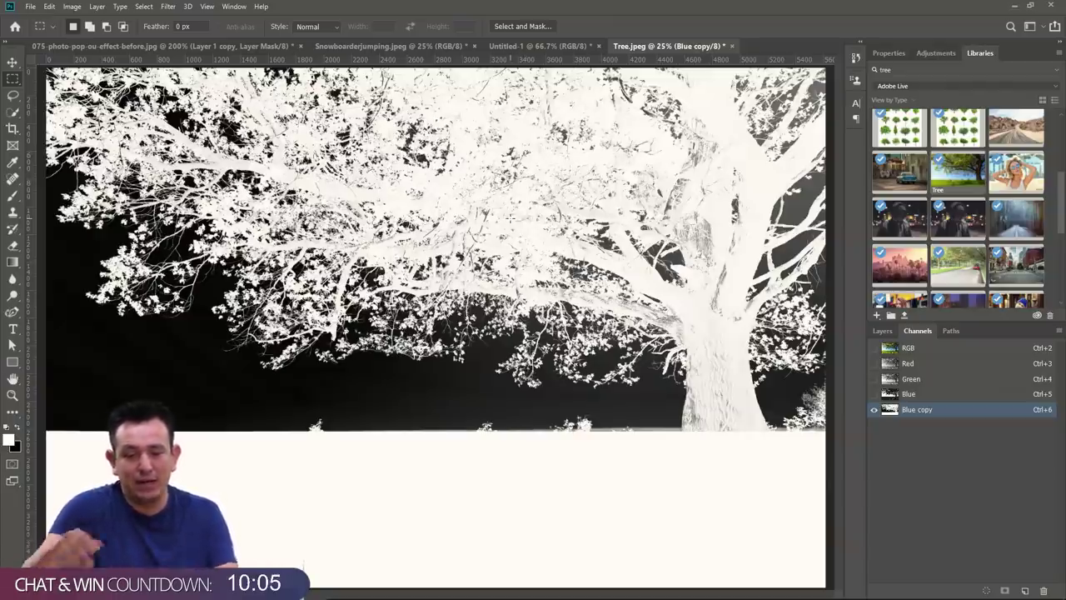
pyautogui.click(72, 7)
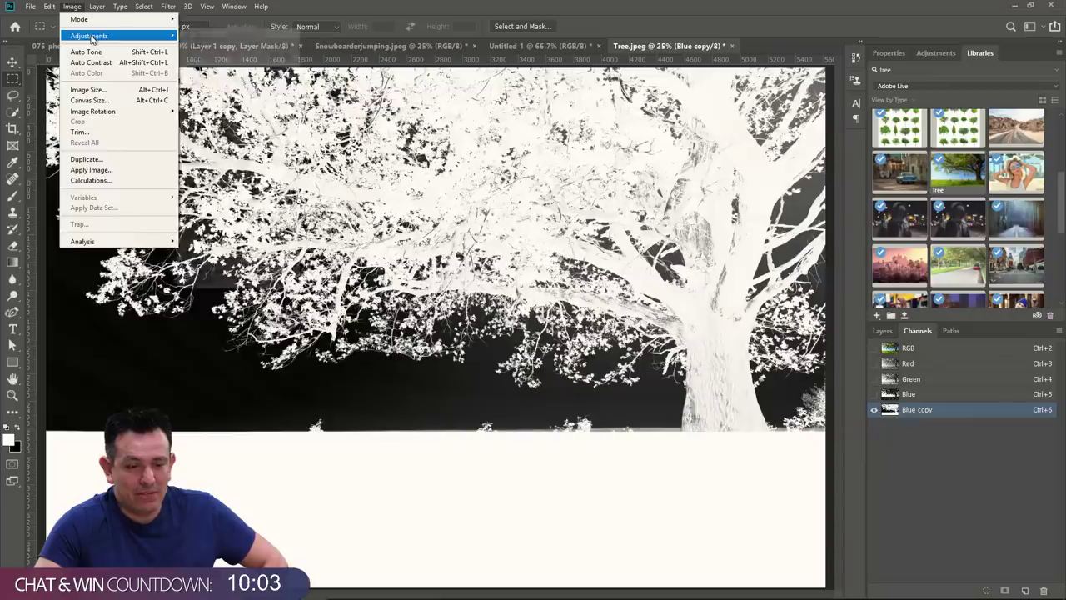
# Apply Levels with input black 59 and white 139, then load Blue copy as a selection.
pyautogui.moveTo(83, 36)
pyautogui.click(231, 46)
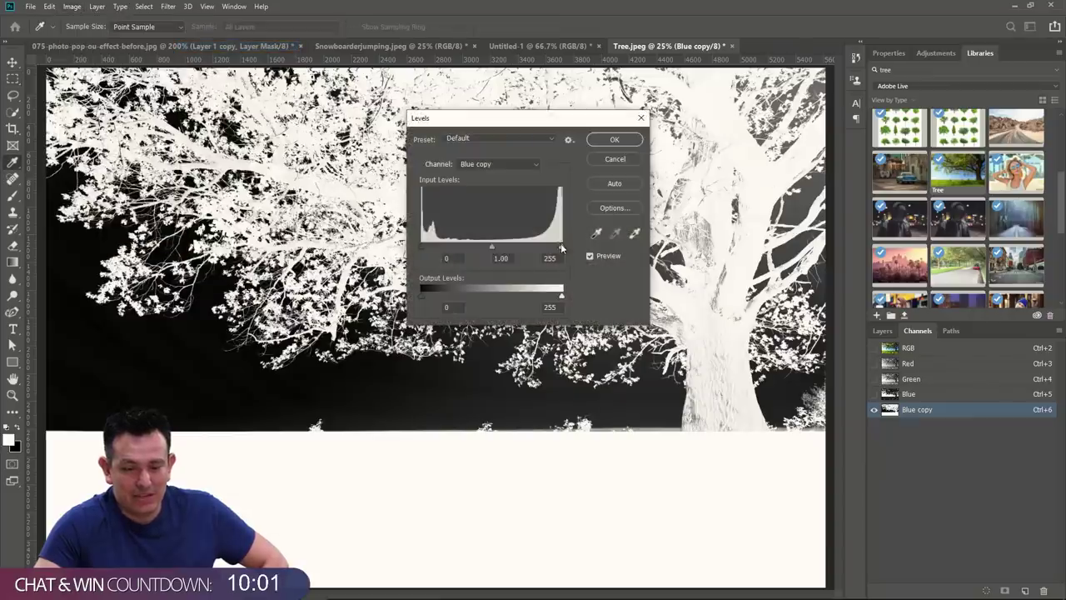
pyautogui.moveTo(561, 247); pyautogui.dragTo(497, 246)
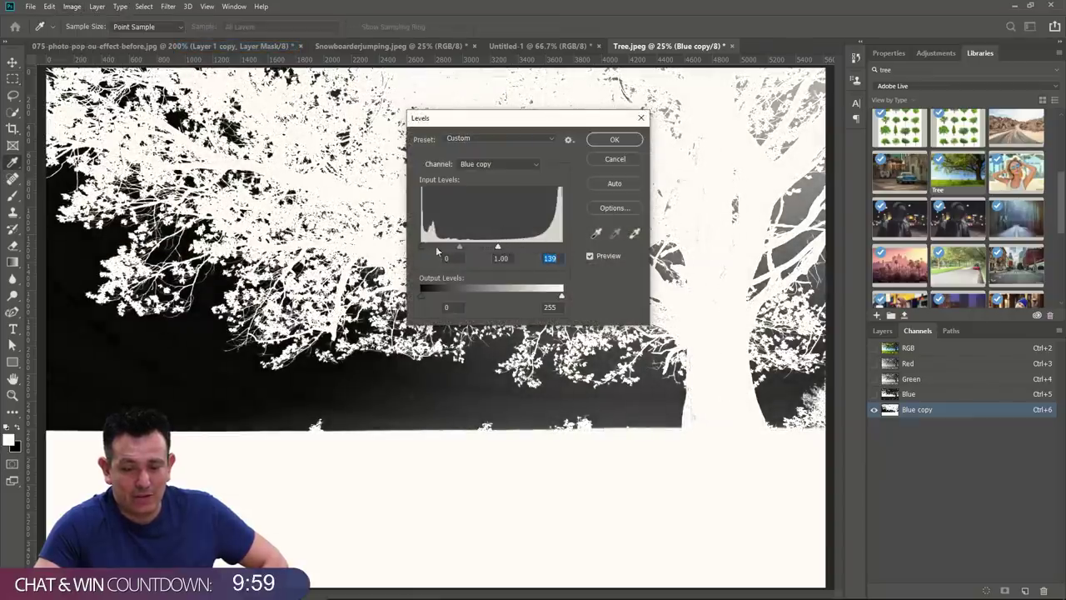
pyautogui.moveTo(423, 252); pyautogui.dragTo(454, 252)
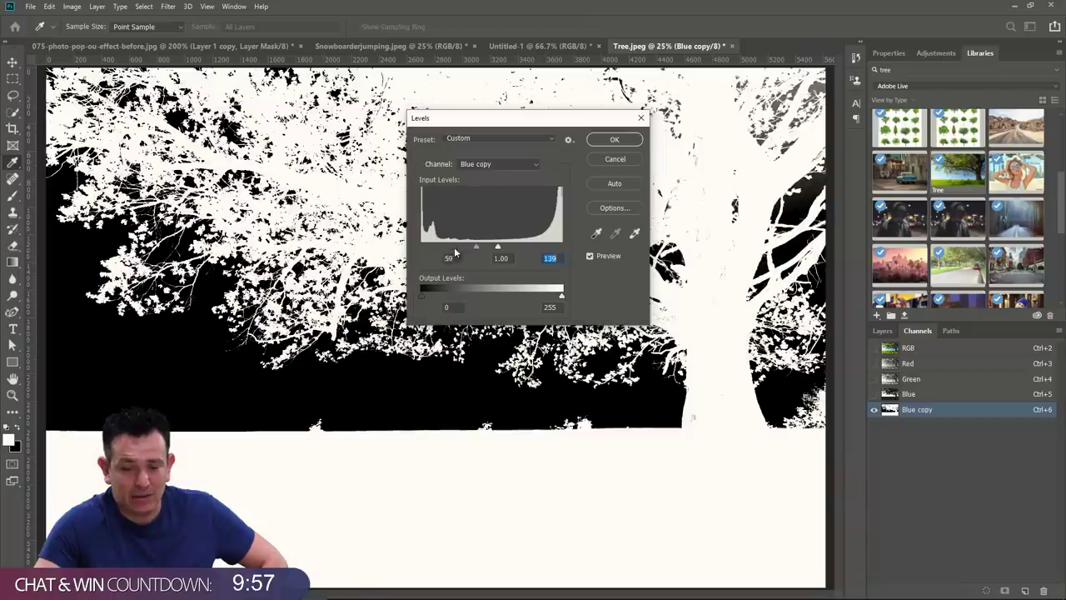
pyautogui.click(615, 140)
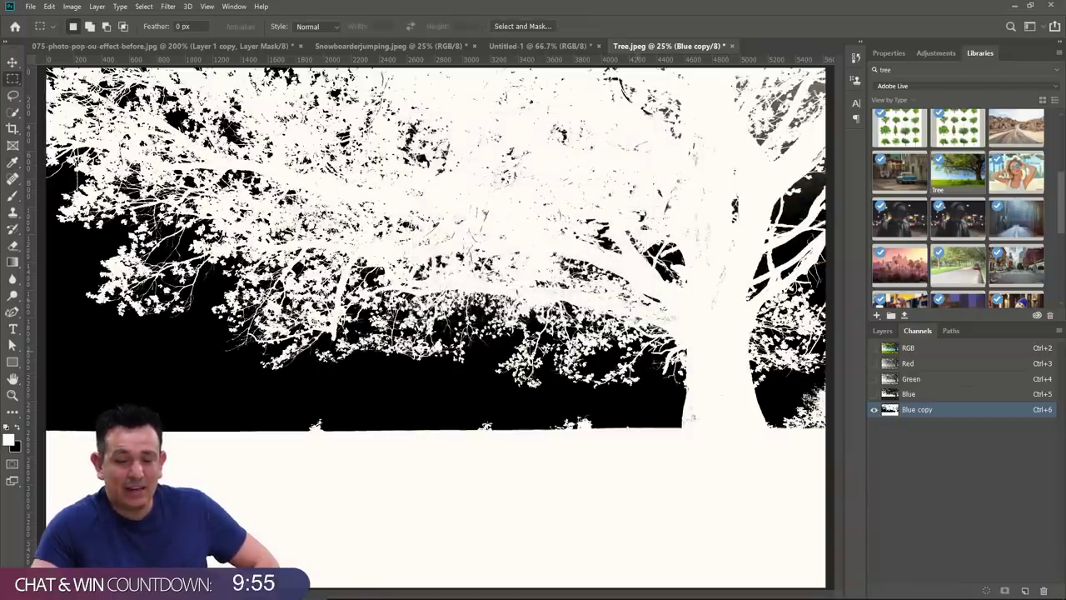
pyautogui.keyDown('ctrl'); pyautogui.click(889, 410); pyautogui.keyUp('ctrl')
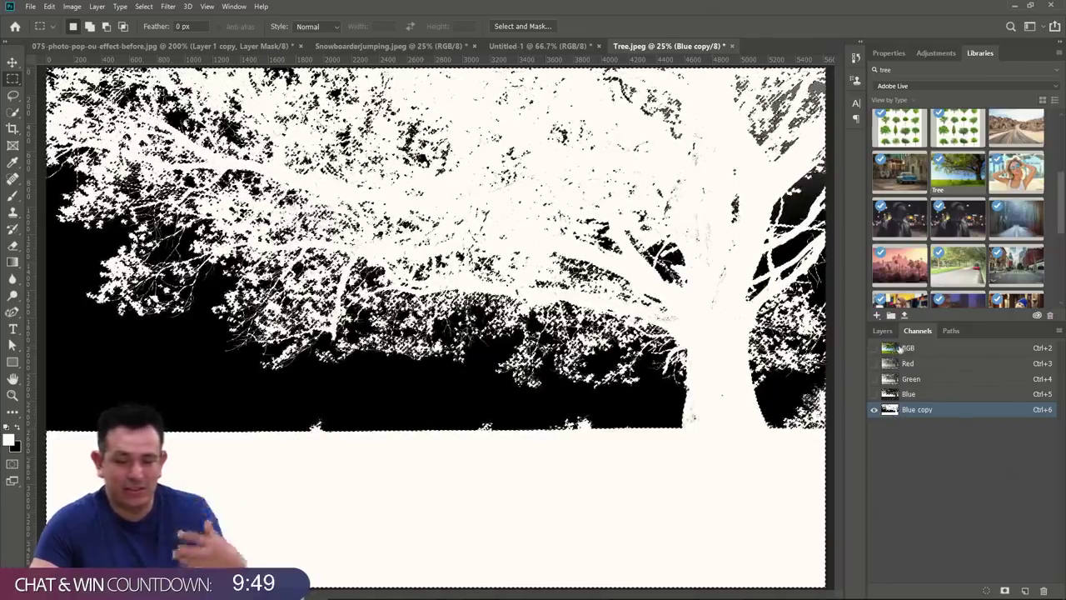
# Return to the RGB composite and mask the tree layer with the channel selection.
pyautogui.click(895, 348)
pyautogui.click(884, 330)
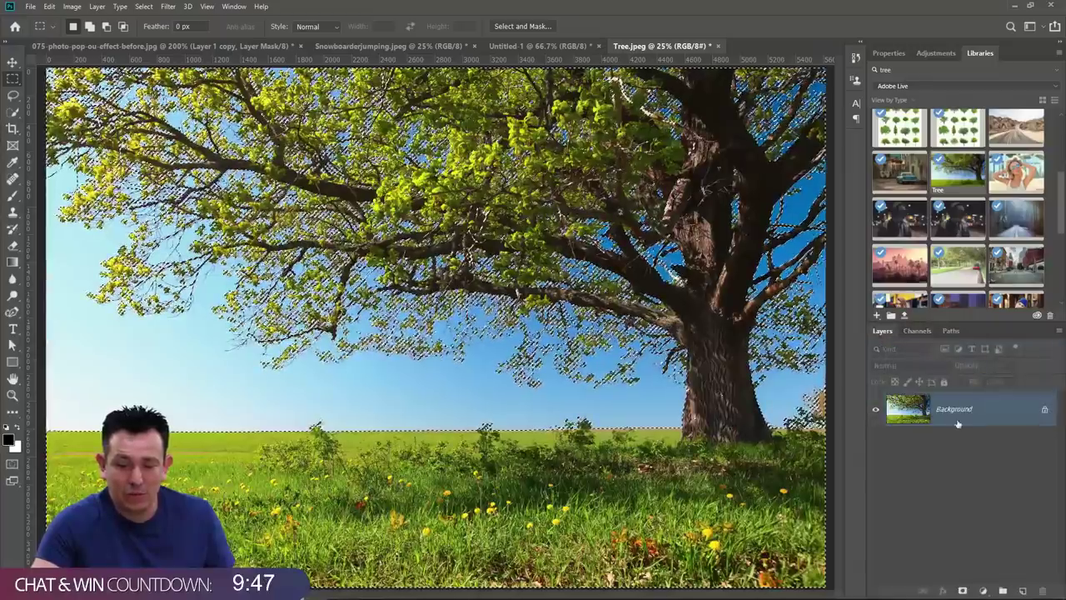
pyautogui.click(962, 590)
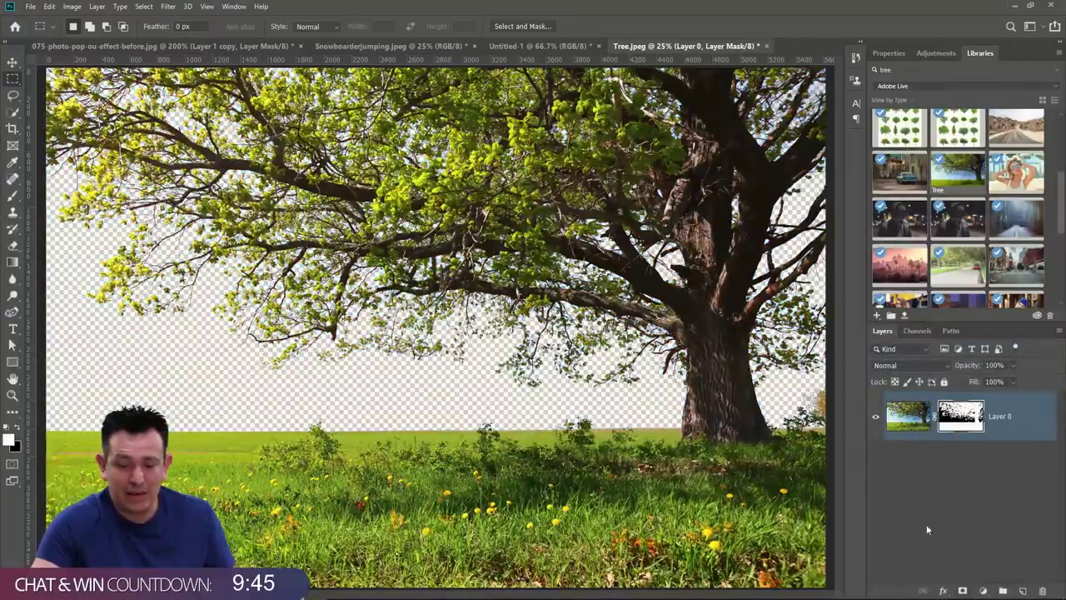
# Toggle the tree layer's visibility to check it, then delete its layer mask.
pyautogui.click(878, 416)
pyautogui.click(878, 416)
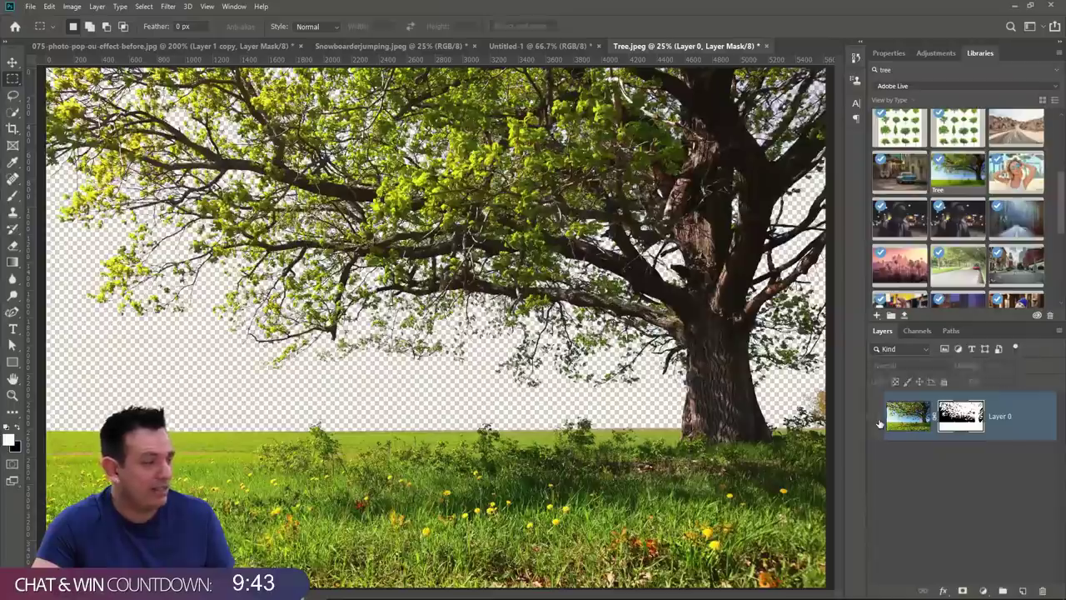
pyautogui.click(879, 420)
pyautogui.click(876, 421)
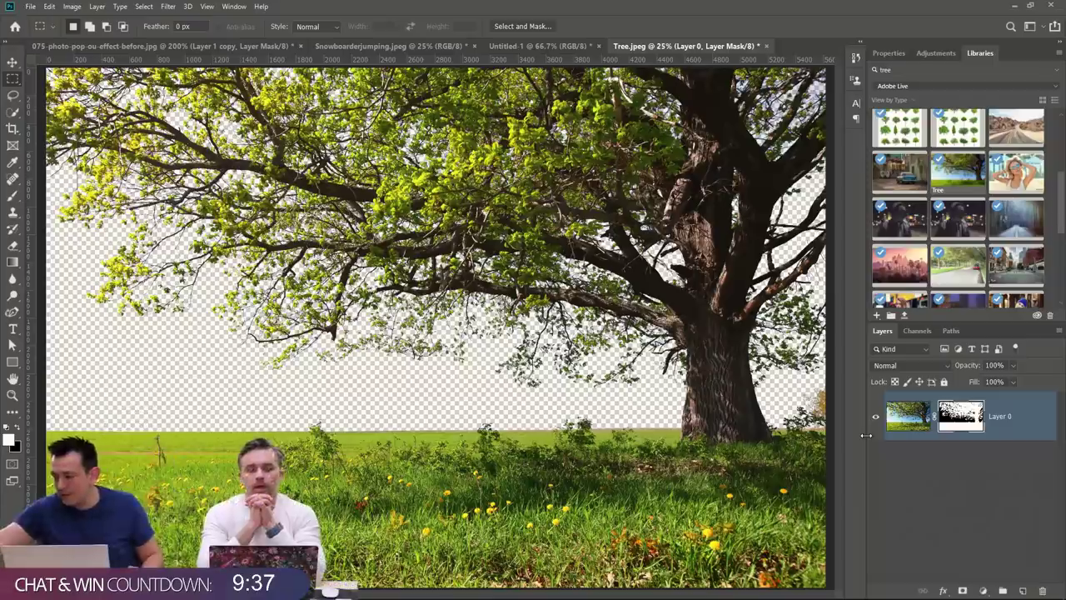
pyautogui.rightClick(951, 416)
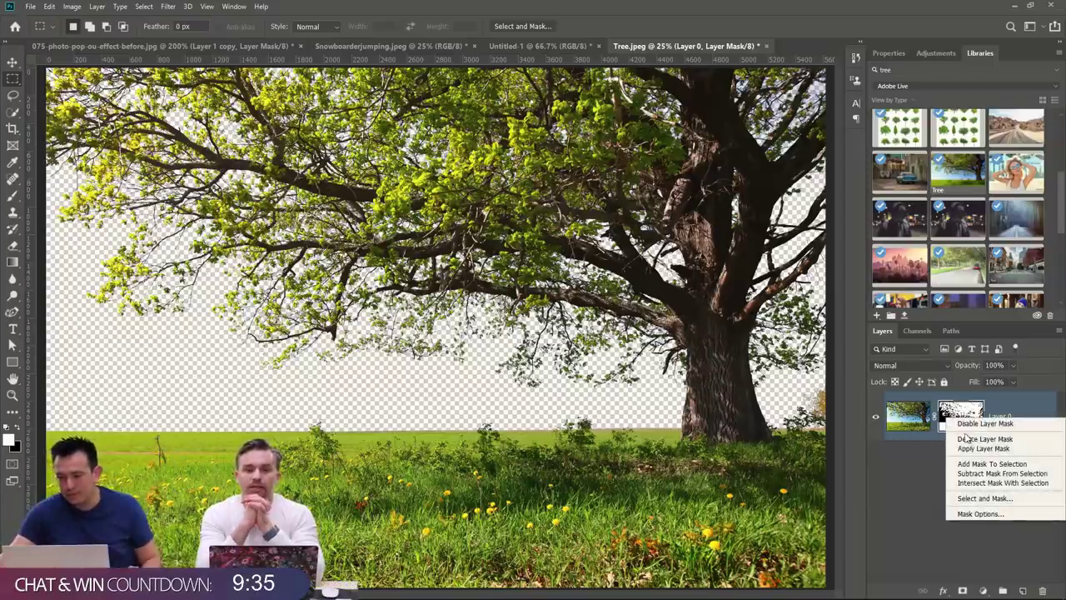
pyautogui.click(971, 438)
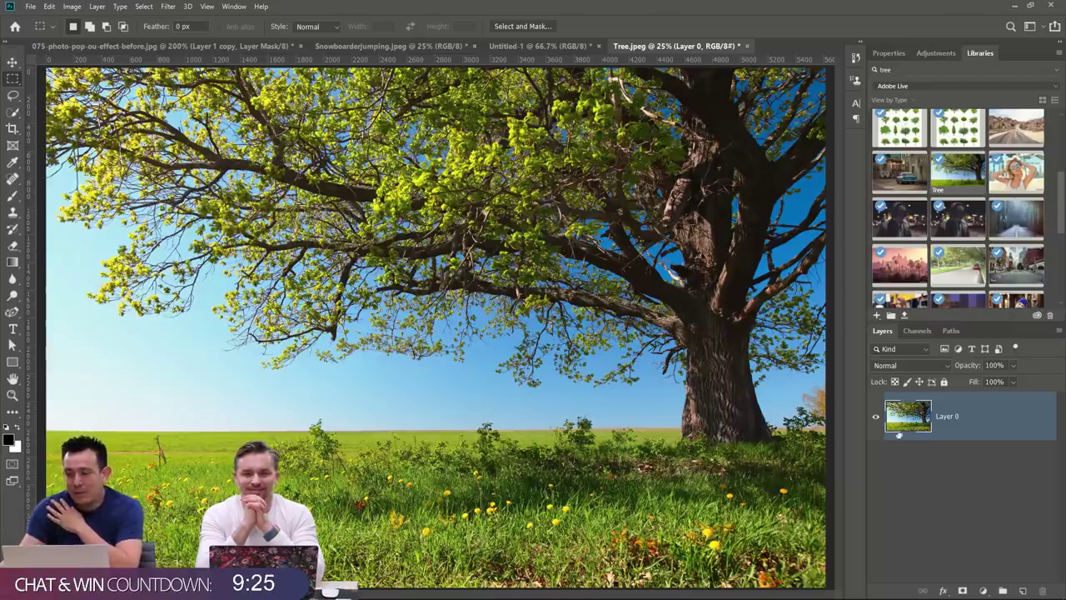
pyautogui.click(917, 330)
pyautogui.click(908, 364)
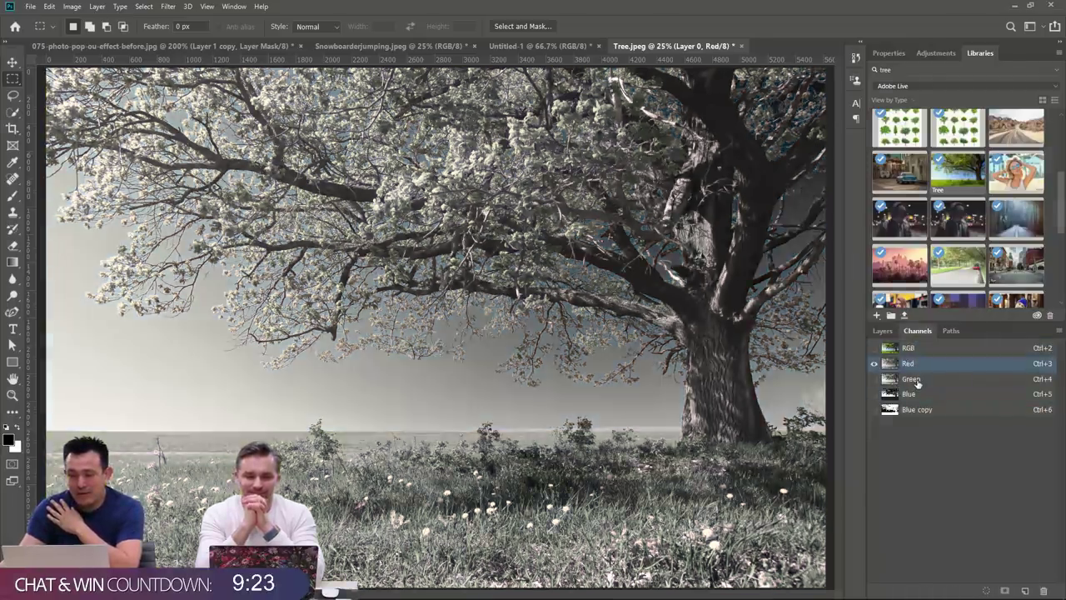
pyautogui.click(914, 380)
pyautogui.click(919, 395)
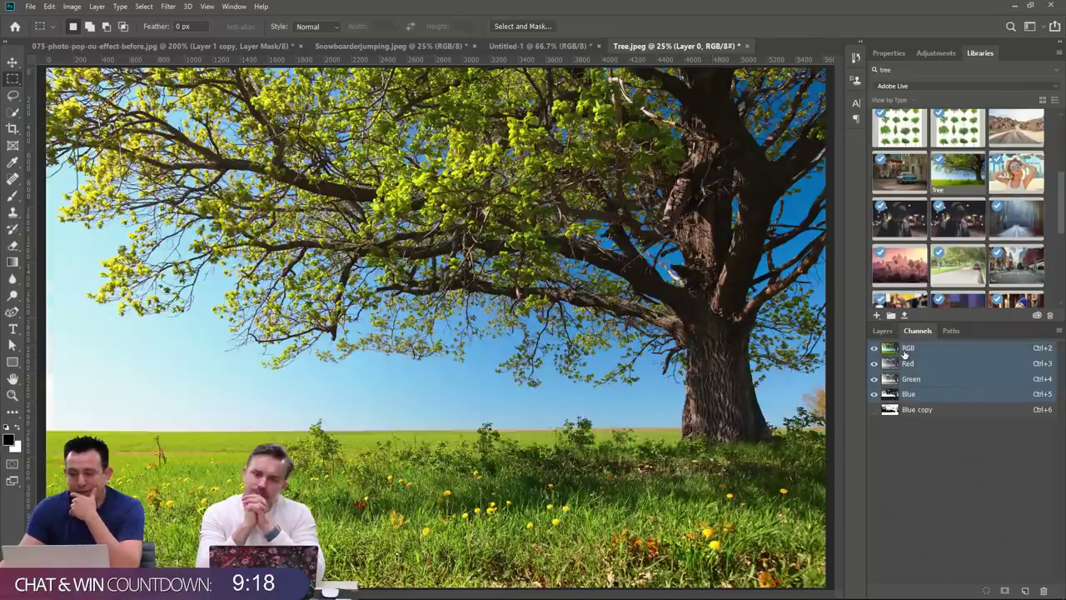
pyautogui.click(906, 349)
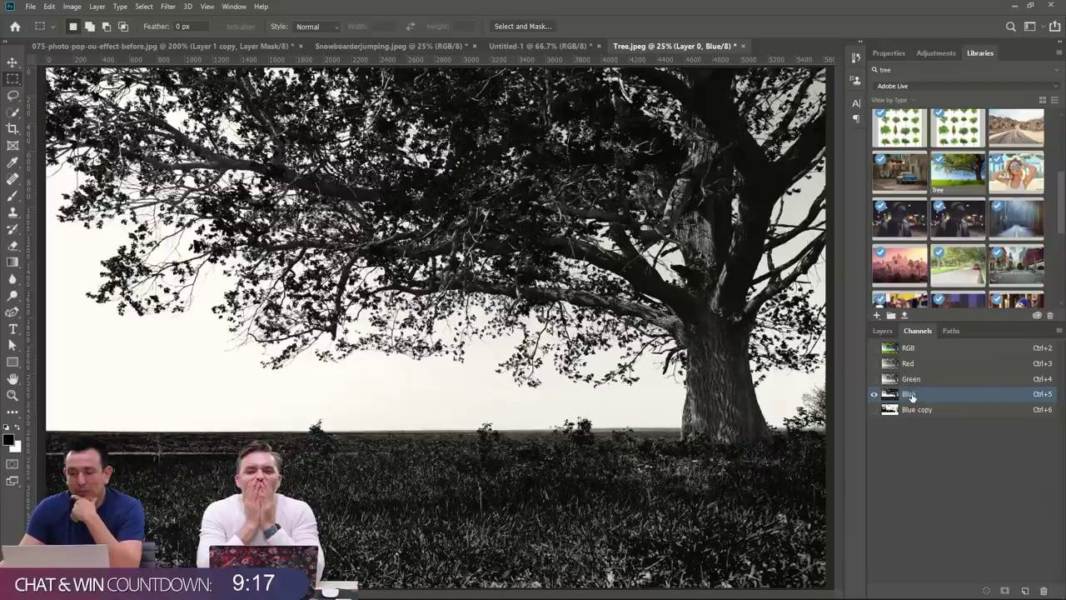
pyautogui.click(909, 396)
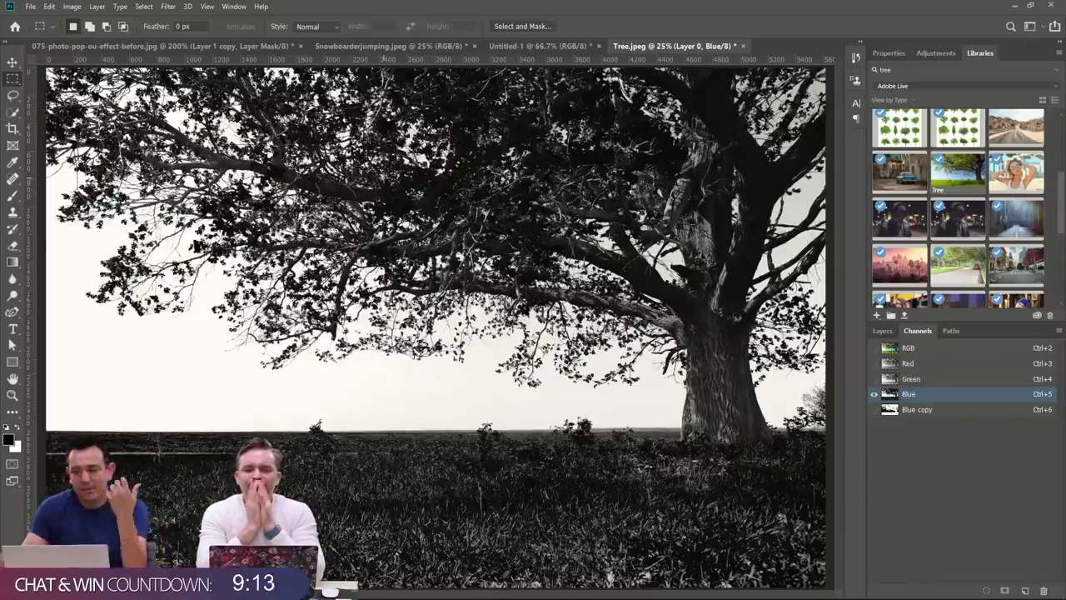
pyautogui.click(897, 349)
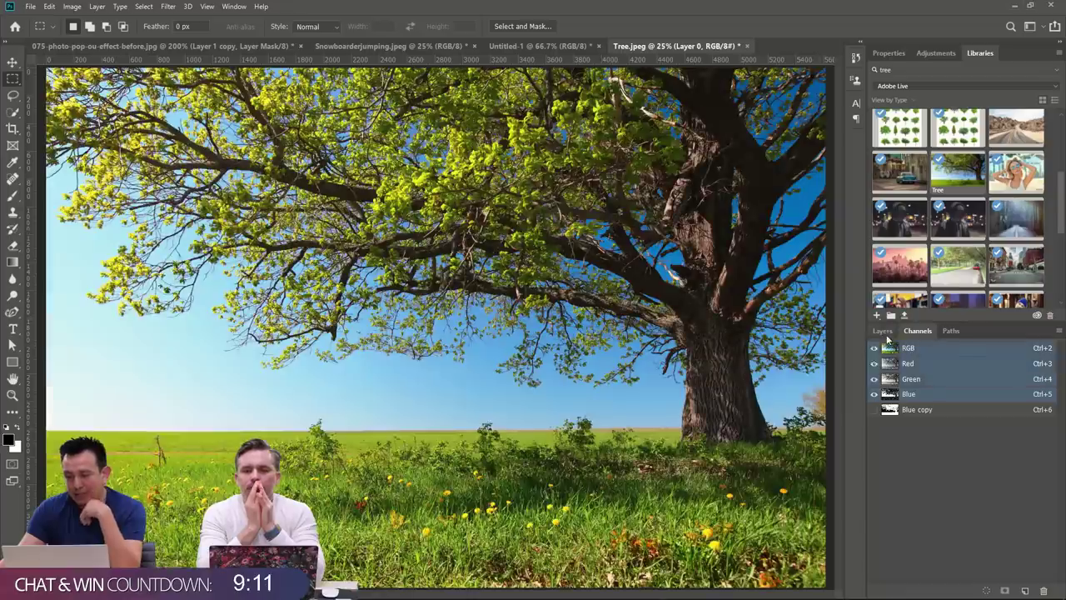
pyautogui.click(883, 331)
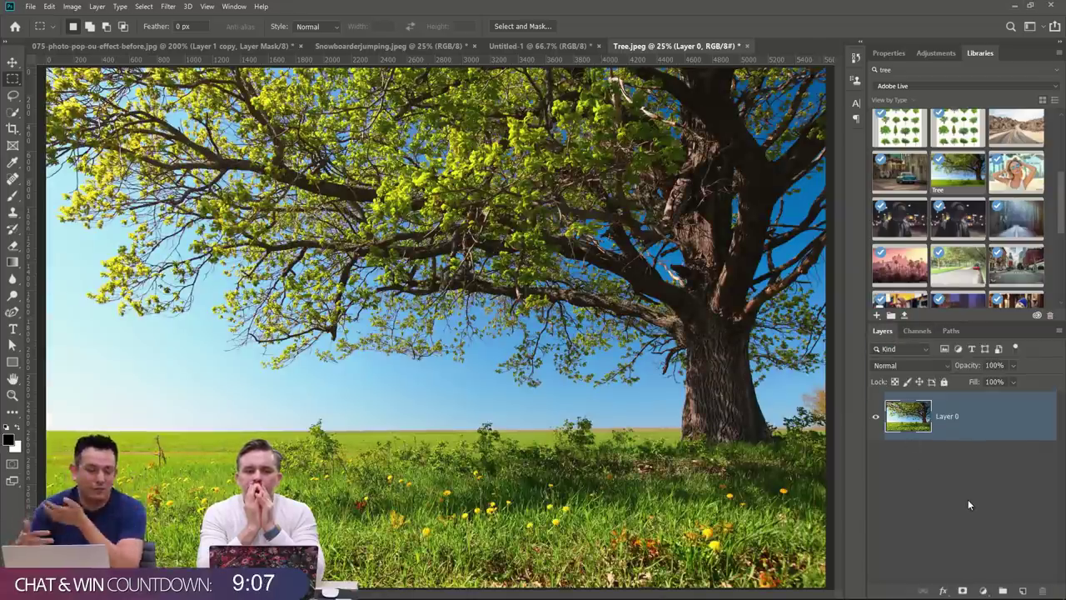
# Set Layer 0's Blend If to Blue and pull This Layer's white slider left.
pyautogui.doubleClick(1010, 427)
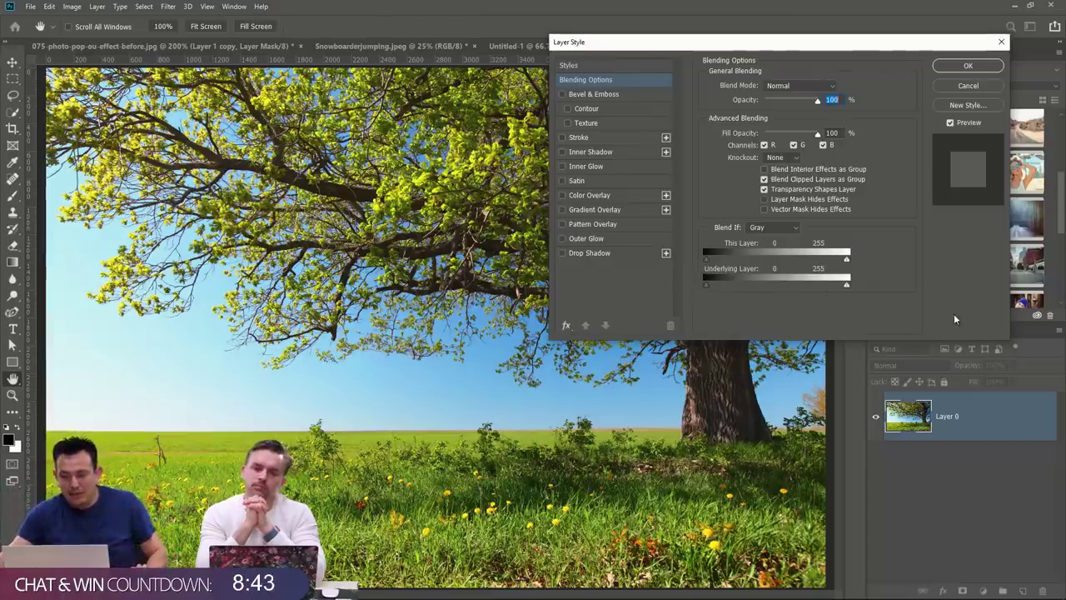
pyautogui.click(775, 228)
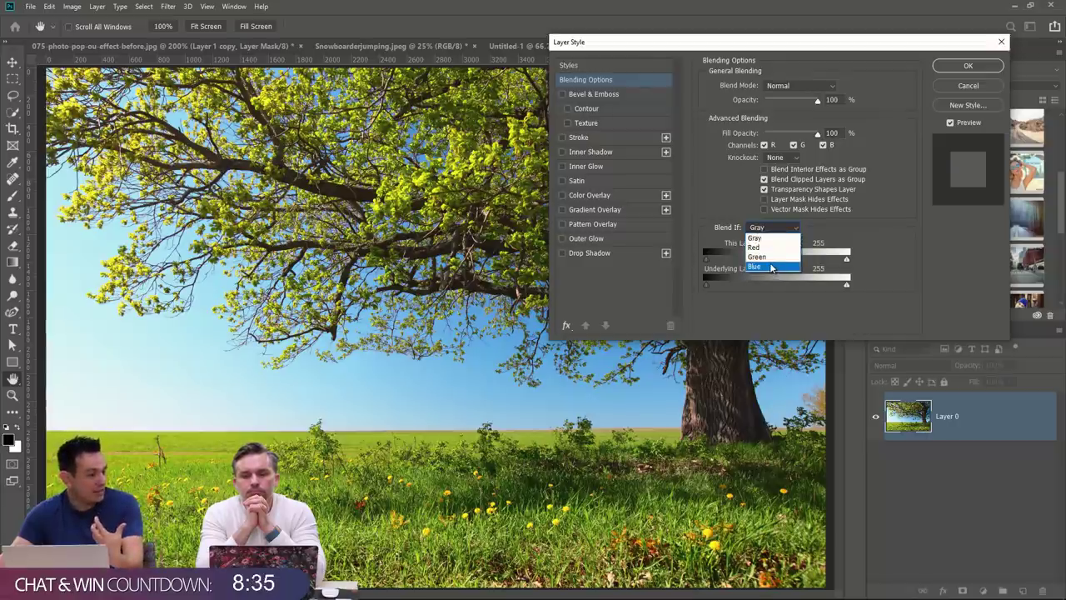
pyautogui.click(771, 267)
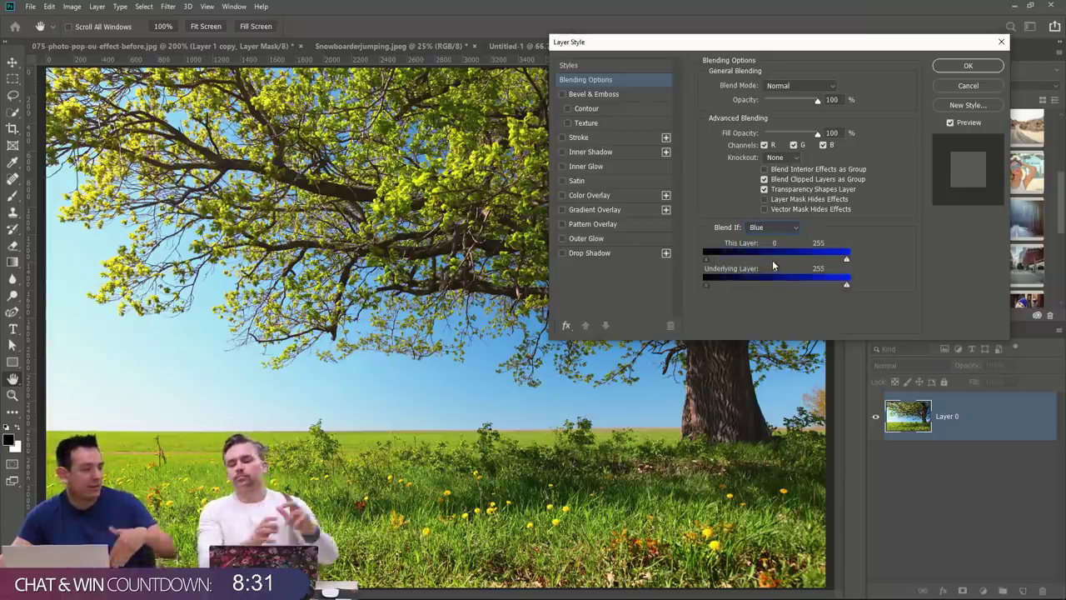
pyautogui.moveTo(848, 263); pyautogui.dragTo(798, 265)
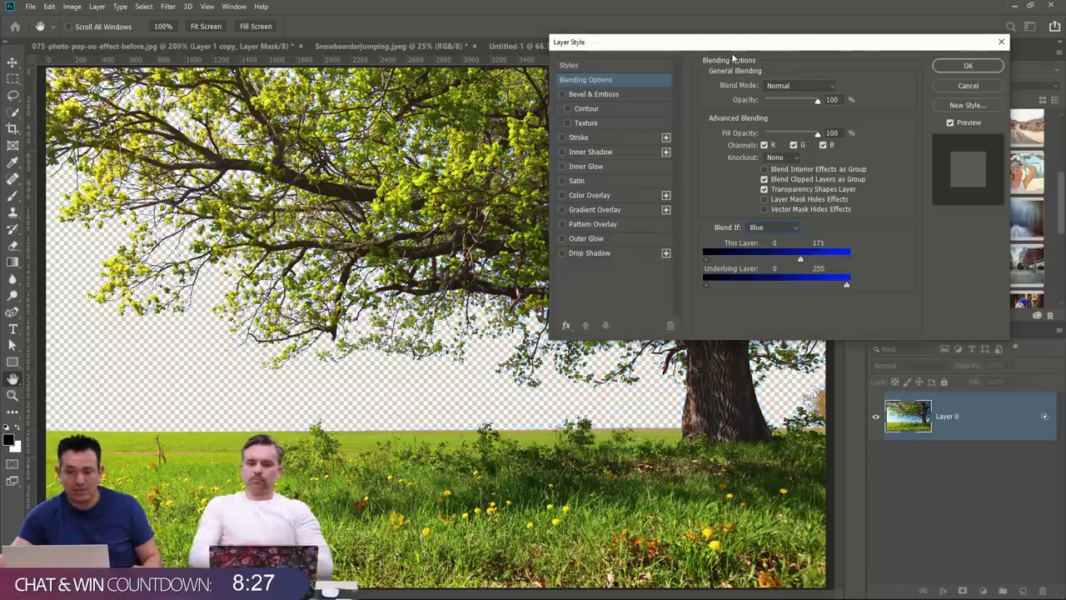
# Split This Layer's highlight slider to 123/173 for a soft sky cutoff.
pyautogui.moveTo(721, 42); pyautogui.dragTo(657, 65)
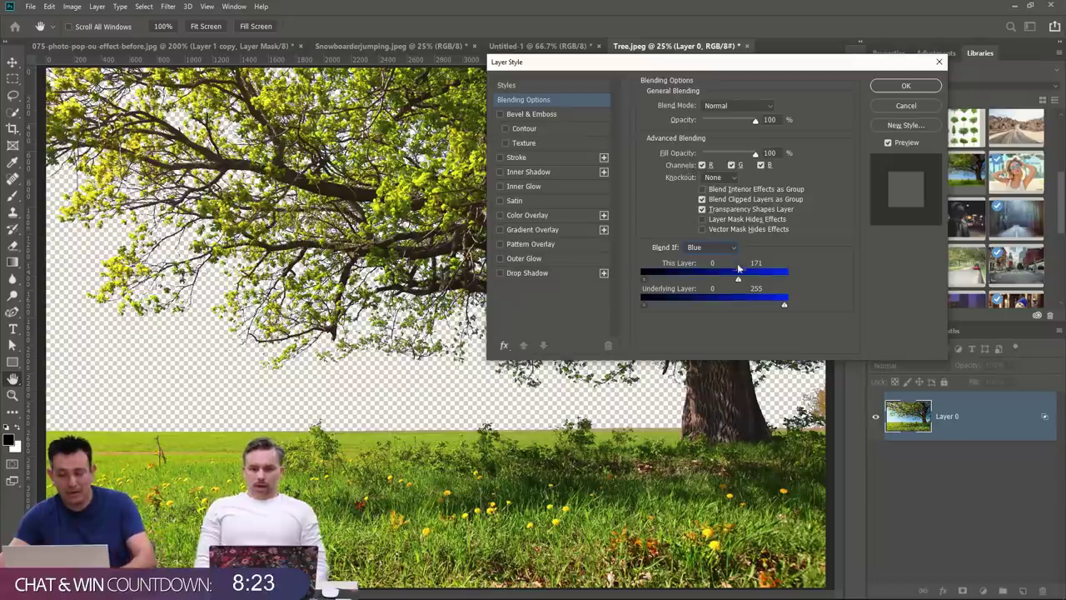
pyautogui.press('alt')
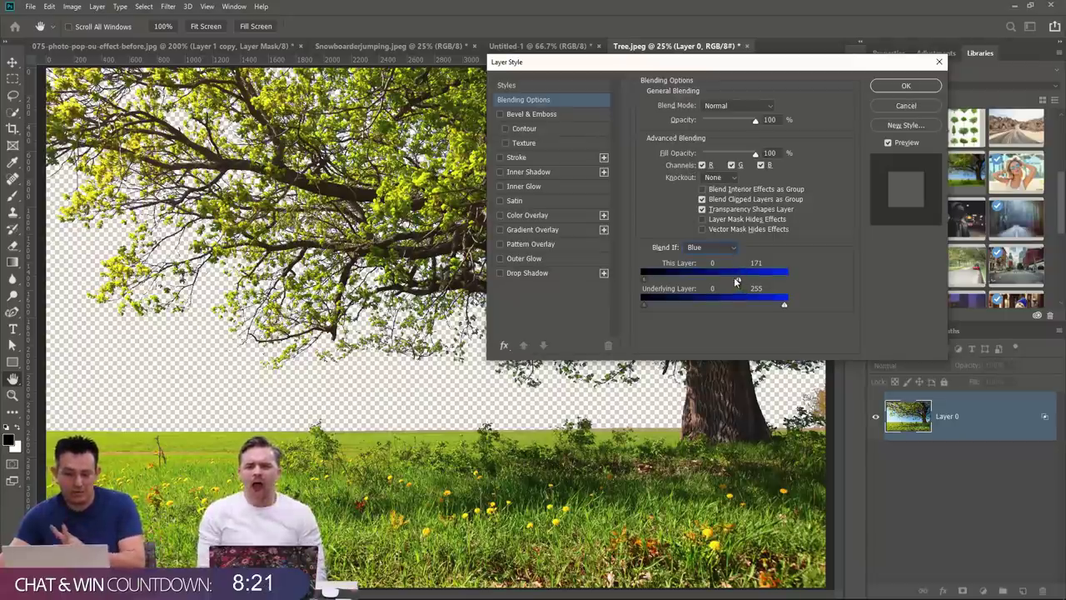
pyautogui.moveTo(738, 280); pyautogui.dragTo(709, 282)
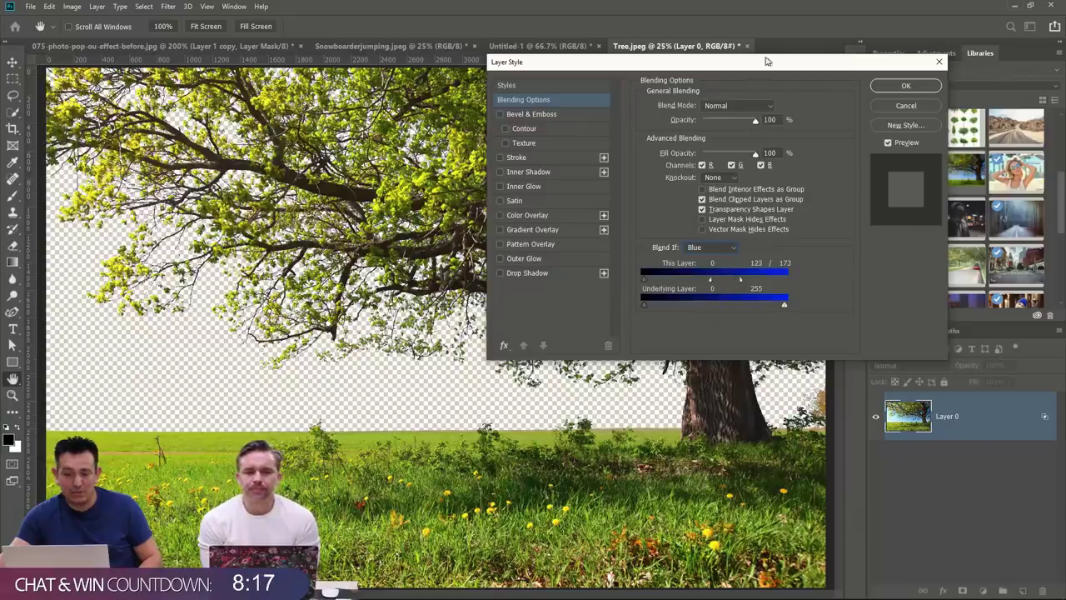
pyautogui.moveTo(767, 61); pyautogui.dragTo(471, 119)
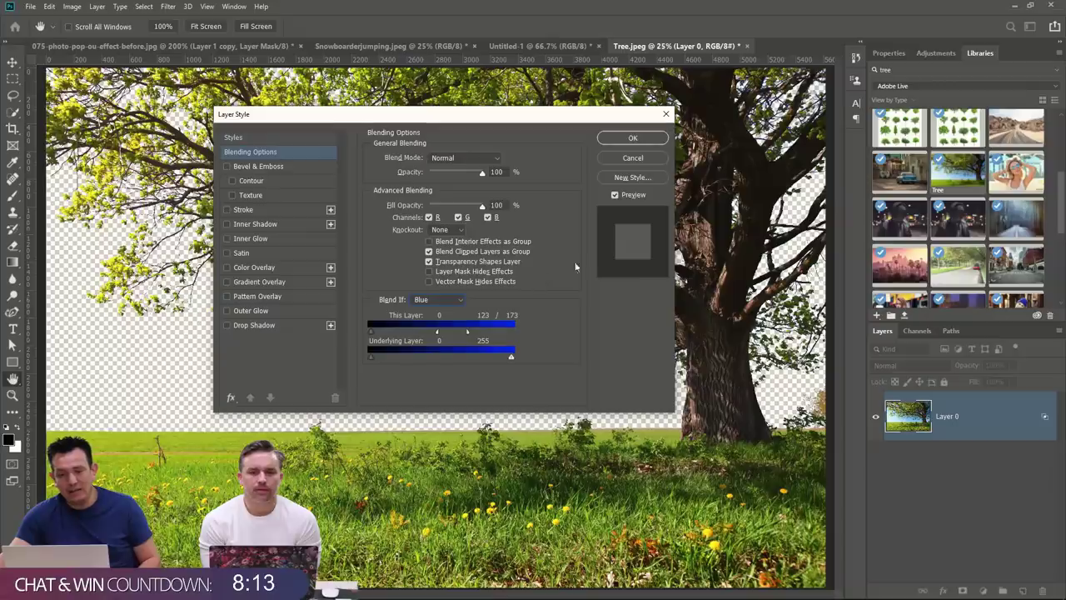
# Apply the Blend If settings and convert Layer 0 to a smart object.
pyautogui.click(624, 139)
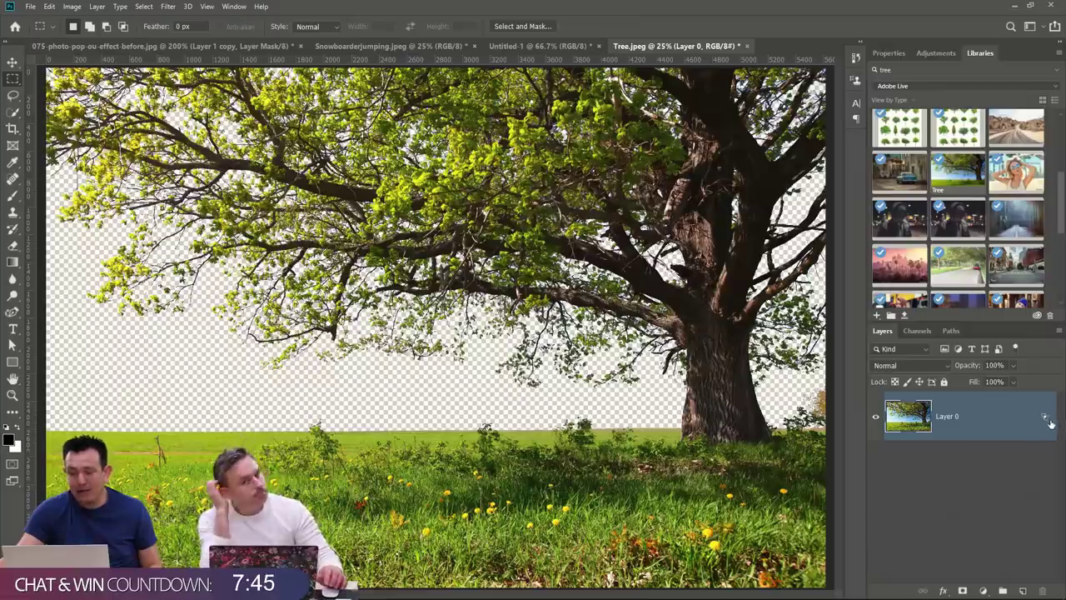
pyautogui.rightClick(1018, 432)
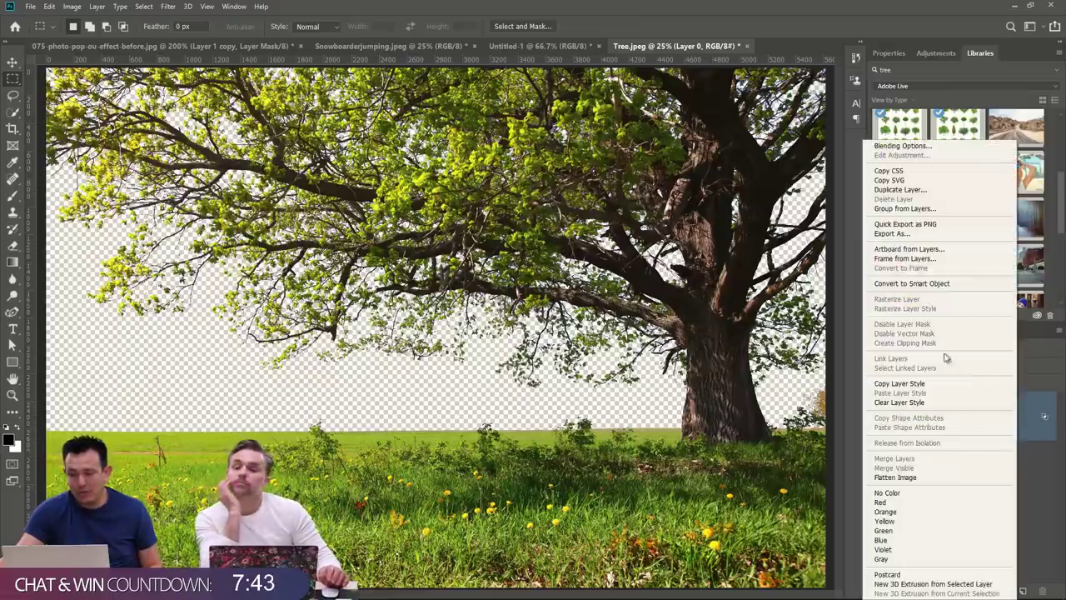
pyautogui.click(927, 284)
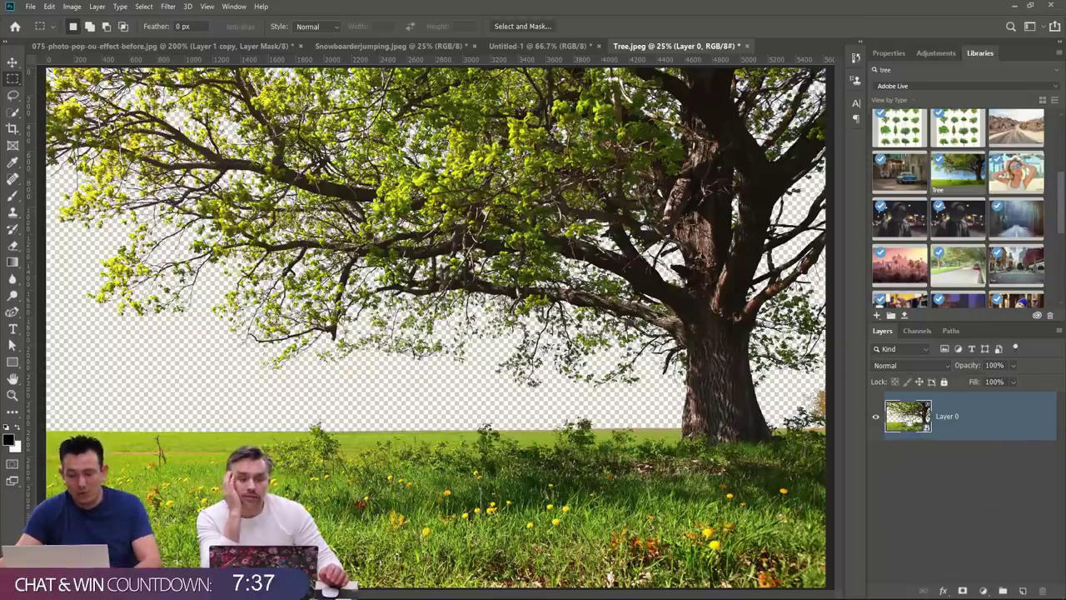
# Load the tree's visible pixels as a selection from the layer thumbnail.
pyautogui.keyDown('ctrl'); pyautogui.click(908, 416); pyautogui.keyUp('ctrl')
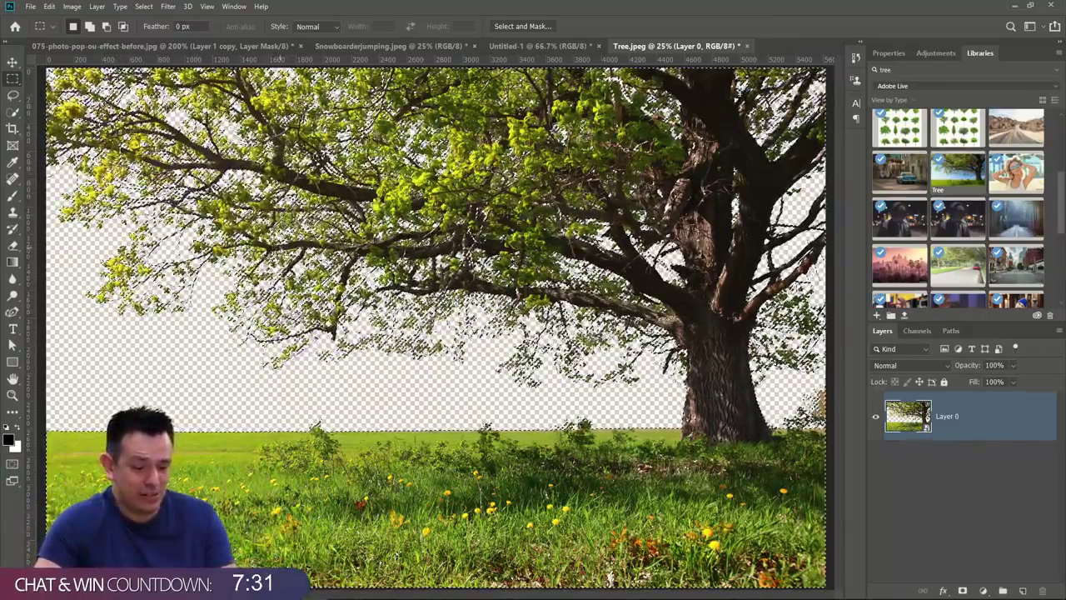
pyautogui.hotkey('ctrl', 'd')
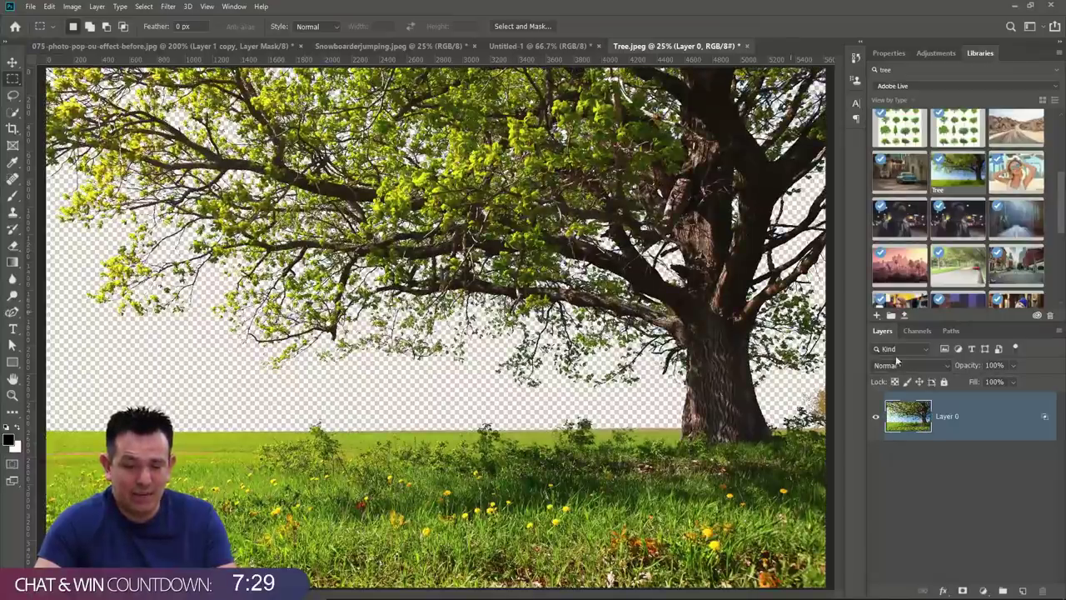
pyautogui.keyDown('ctrl'); pyautogui.click(911, 421); pyautogui.keyUp('ctrl')
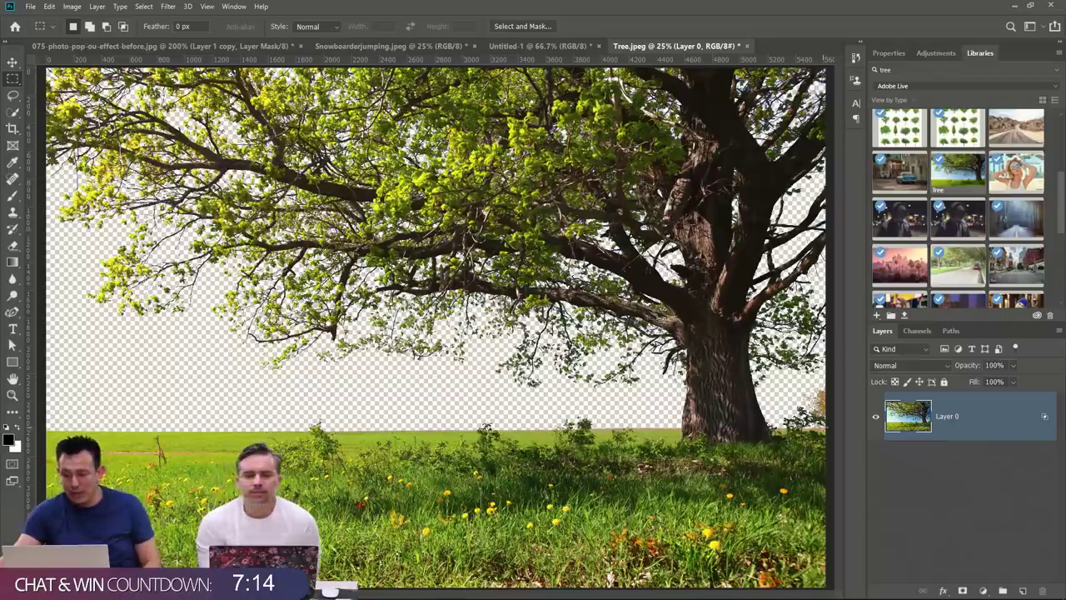
pyautogui.click(982, 590)
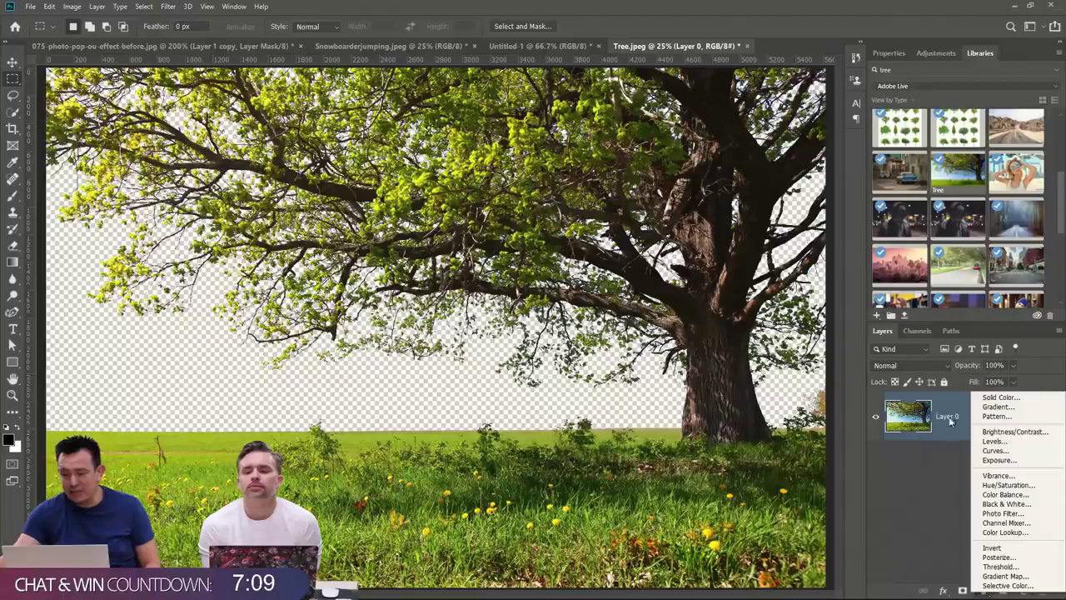
# Add an Exposure adjustment, convert the tree to a smart object, and darken exposure slightly.
pyautogui.click(1002, 460)
pyautogui.moveTo(966, 125); pyautogui.dragTo(931, 124)
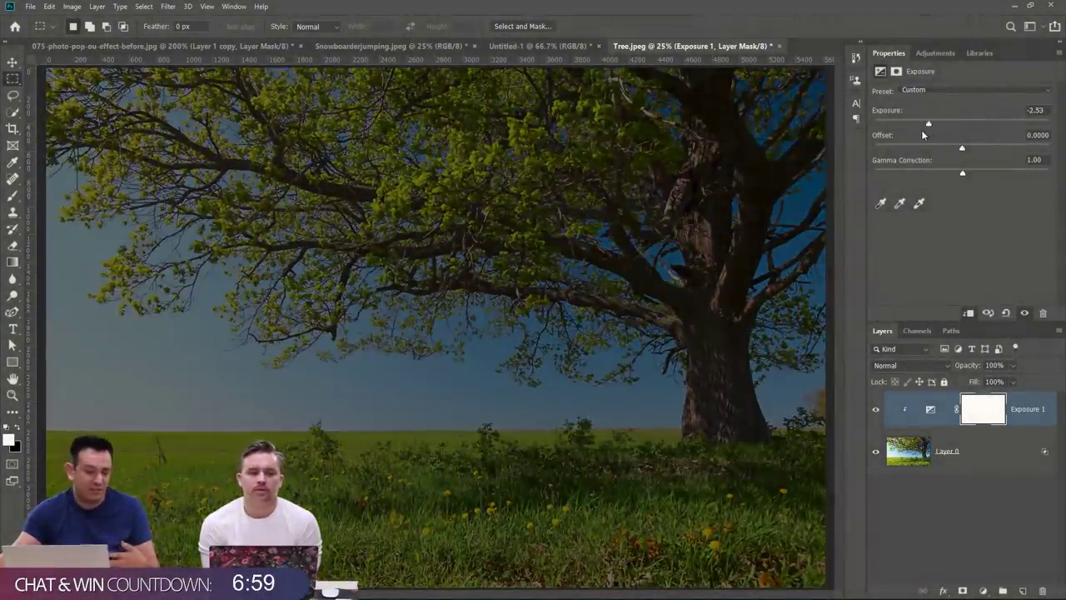
pyautogui.hotkey('ctrl', 'z')
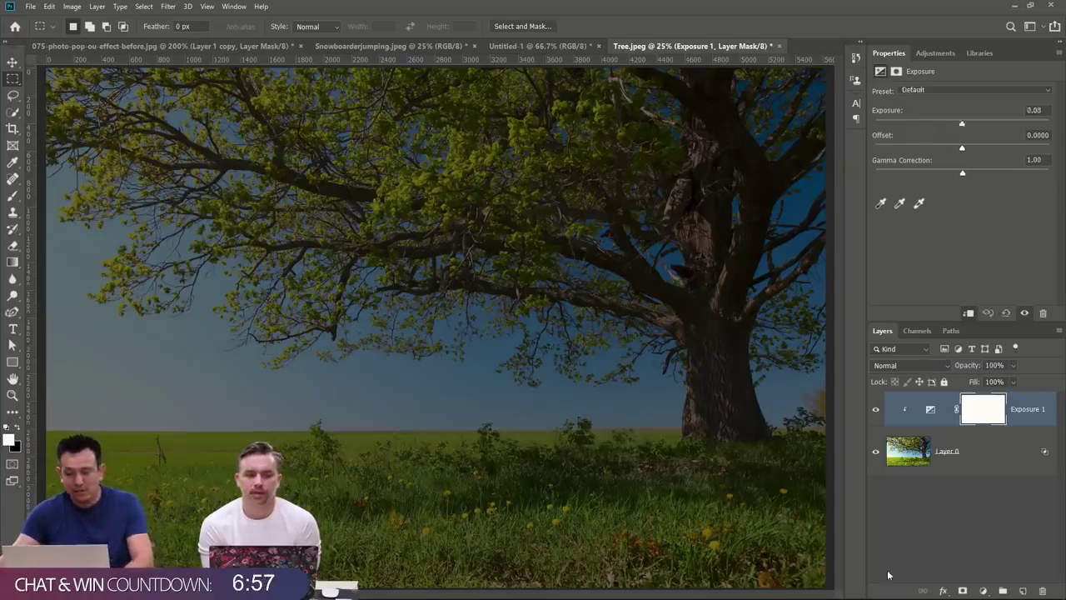
pyautogui.rightClick(988, 459)
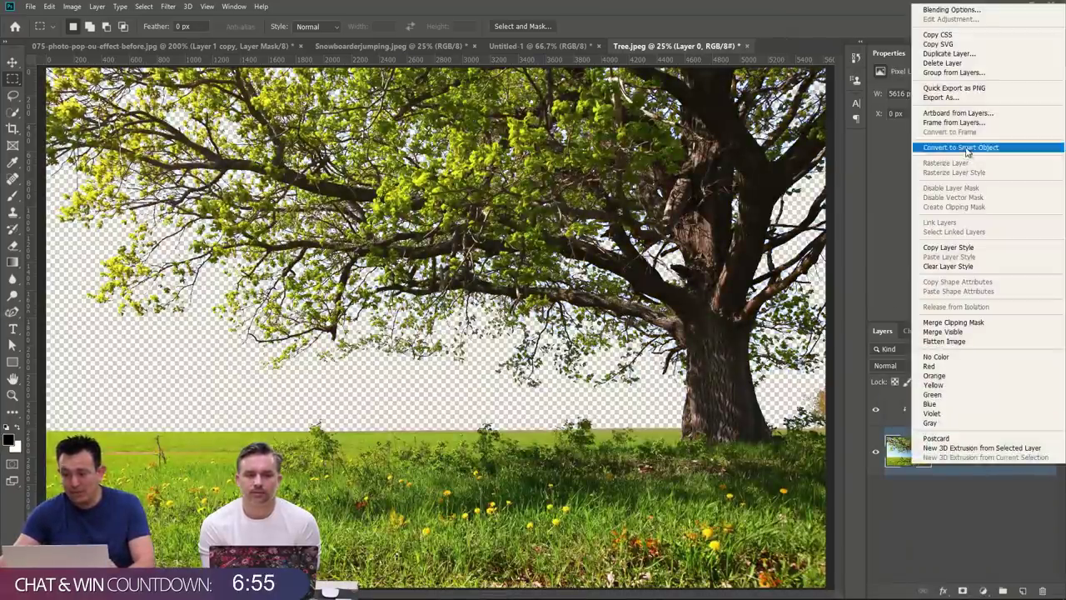
pyautogui.click(967, 150)
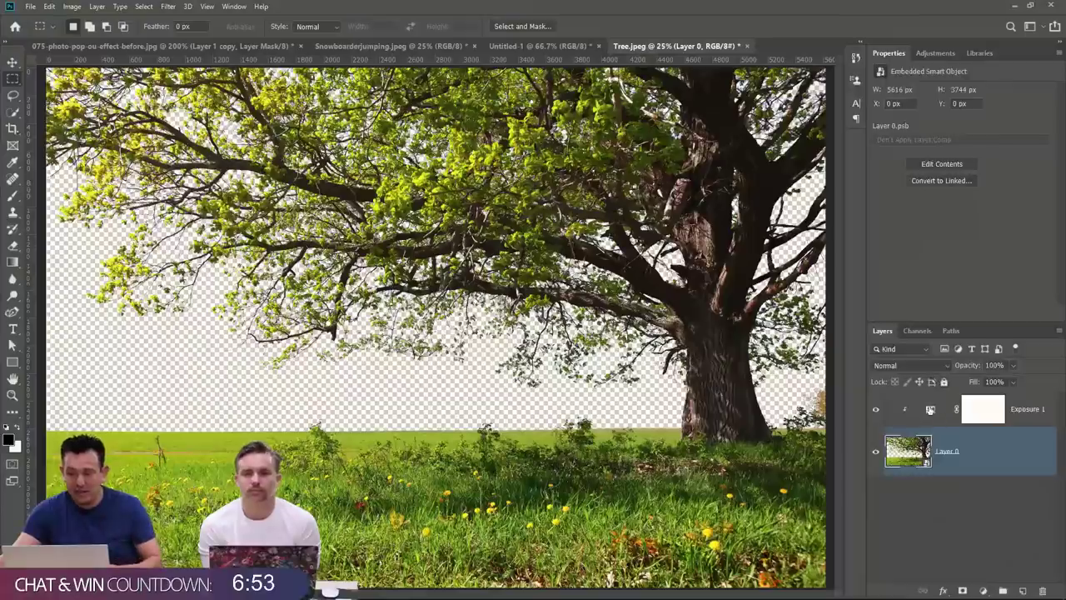
pyautogui.click(931, 409)
pyautogui.moveTo(929, 127); pyautogui.dragTo(953, 127)
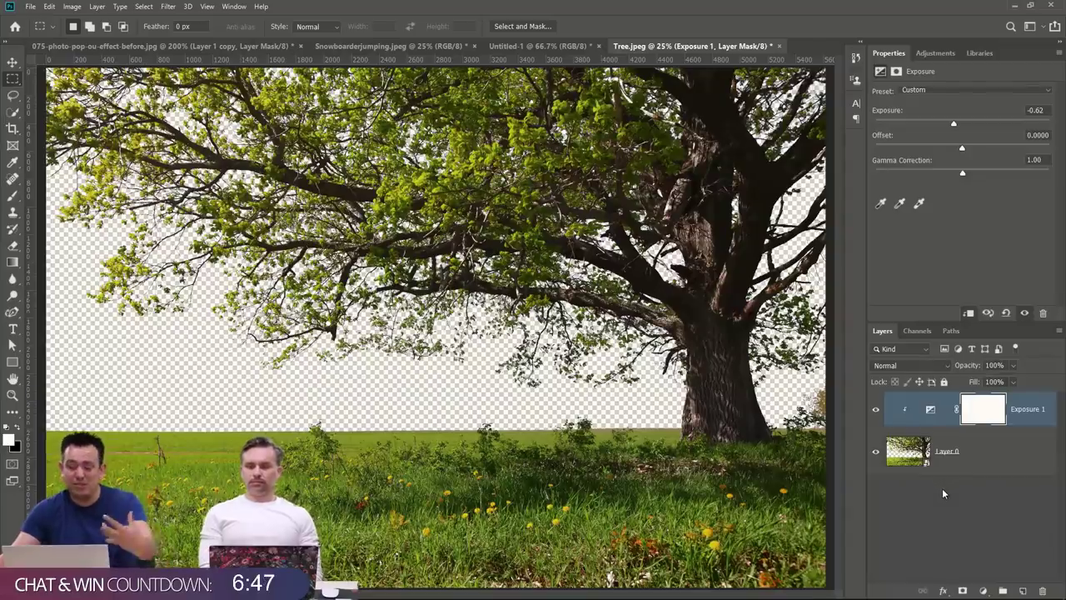
# Open the smart object's contents and refine the Blend If sky cutoff to 94/119.
pyautogui.doubleClick(911, 451)
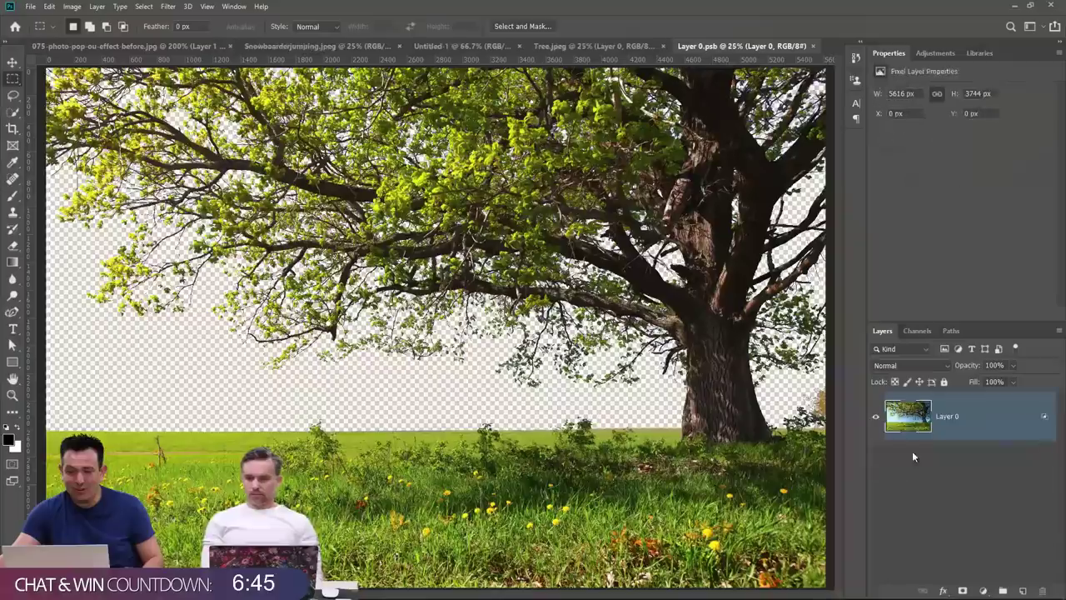
pyautogui.doubleClick(1040, 423)
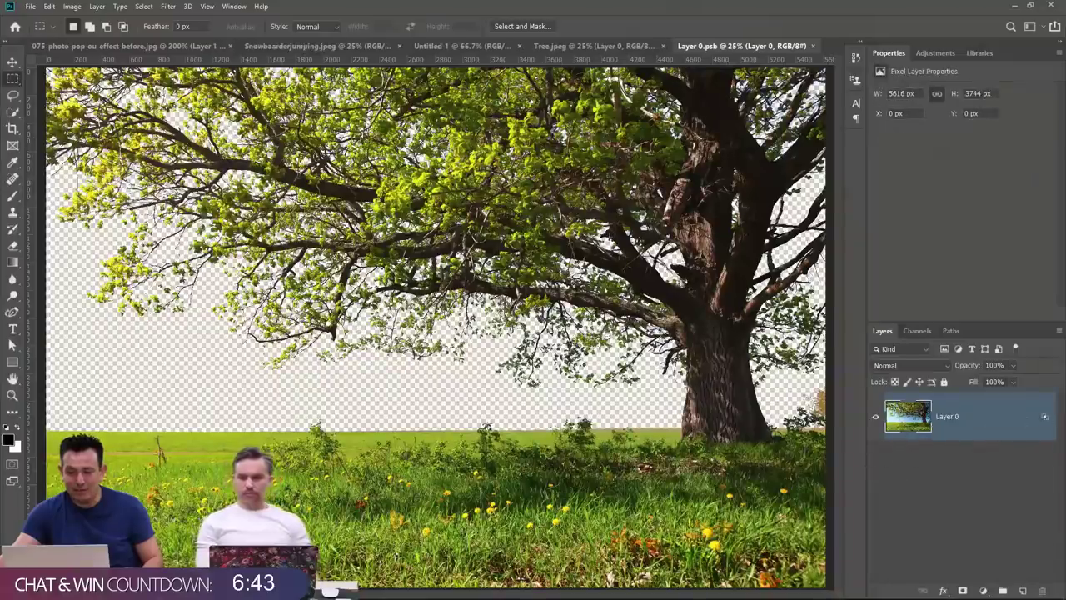
pyautogui.moveTo(438, 332); pyautogui.dragTo(492, 334)
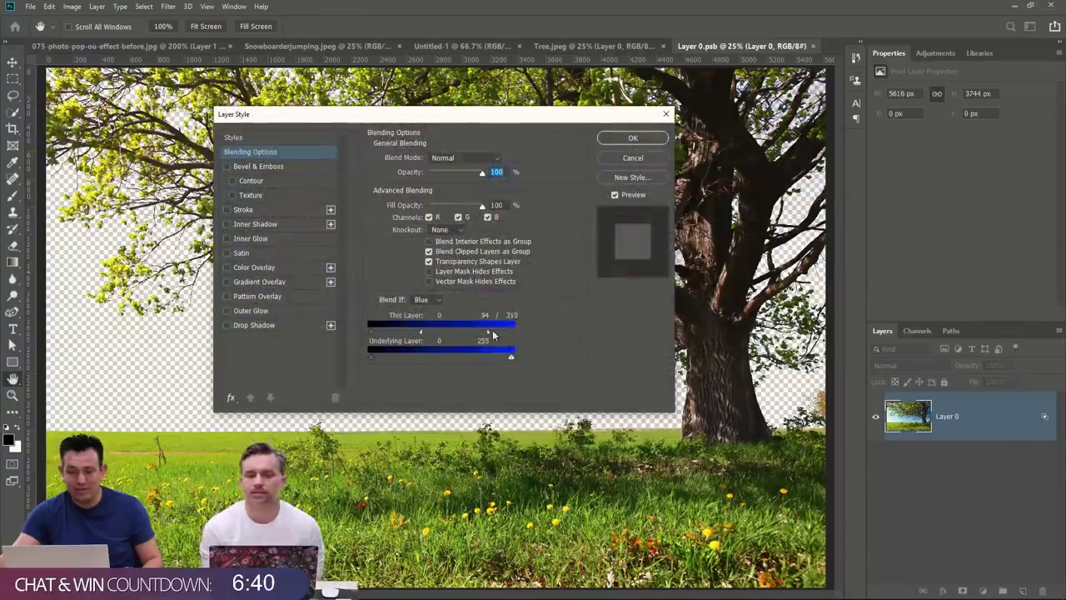
pyautogui.click(633, 138)
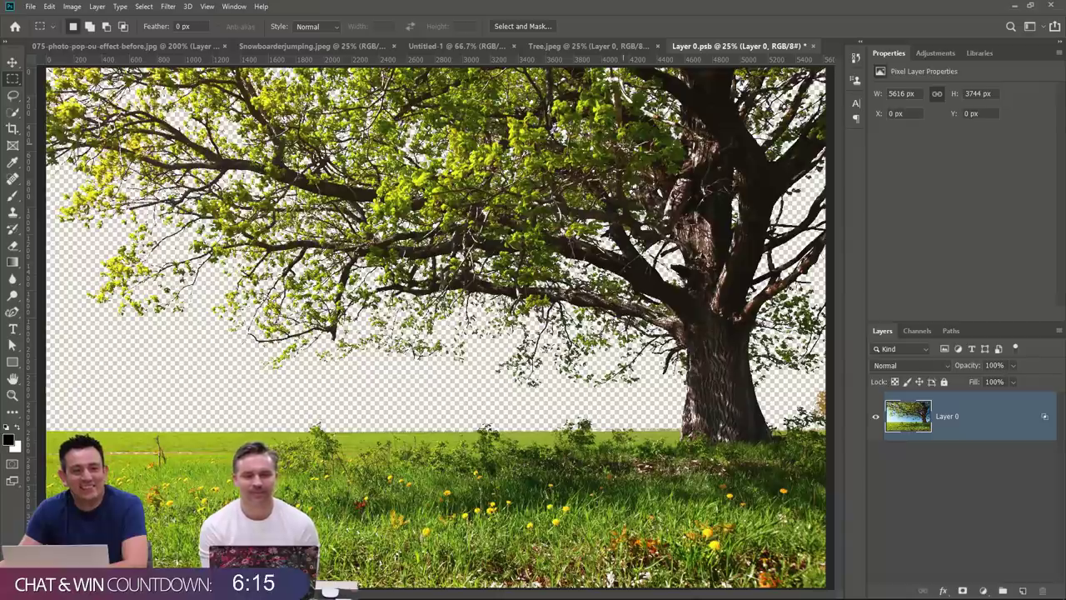
# Close Layer 0.psb and Tree.jpeg without saving, and view the snowboarder image at 100%.
pyautogui.click(812, 46)
pyautogui.click(534, 227)
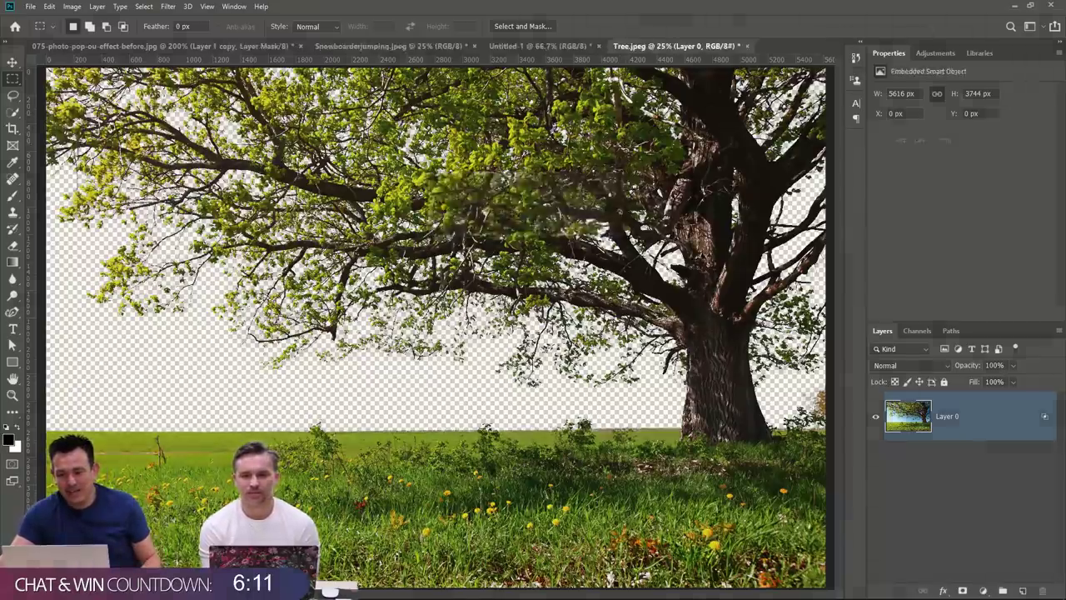
pyautogui.click(747, 46)
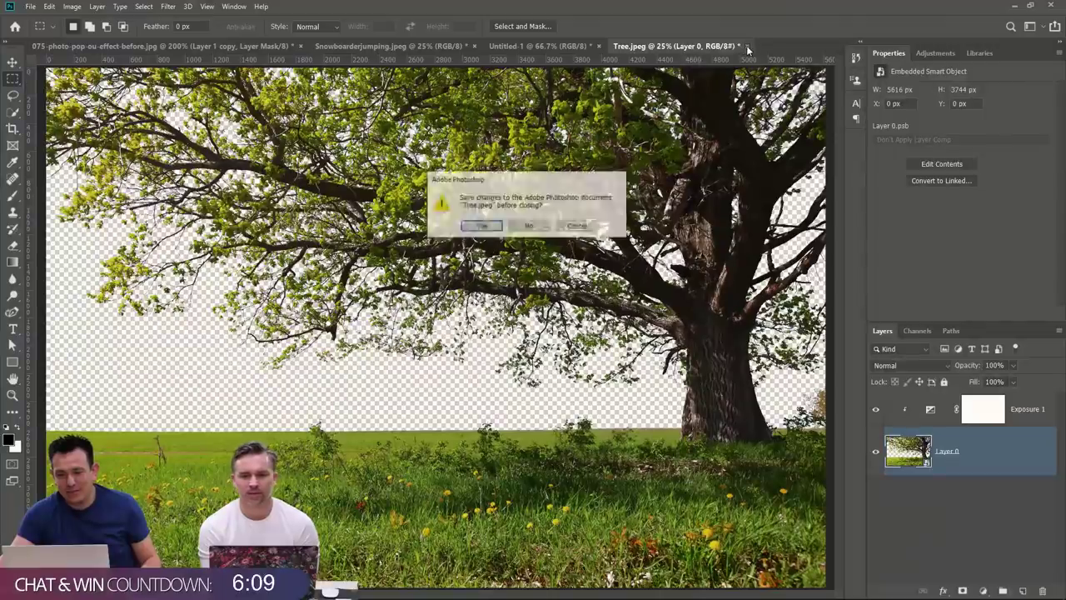
pyautogui.click(530, 225)
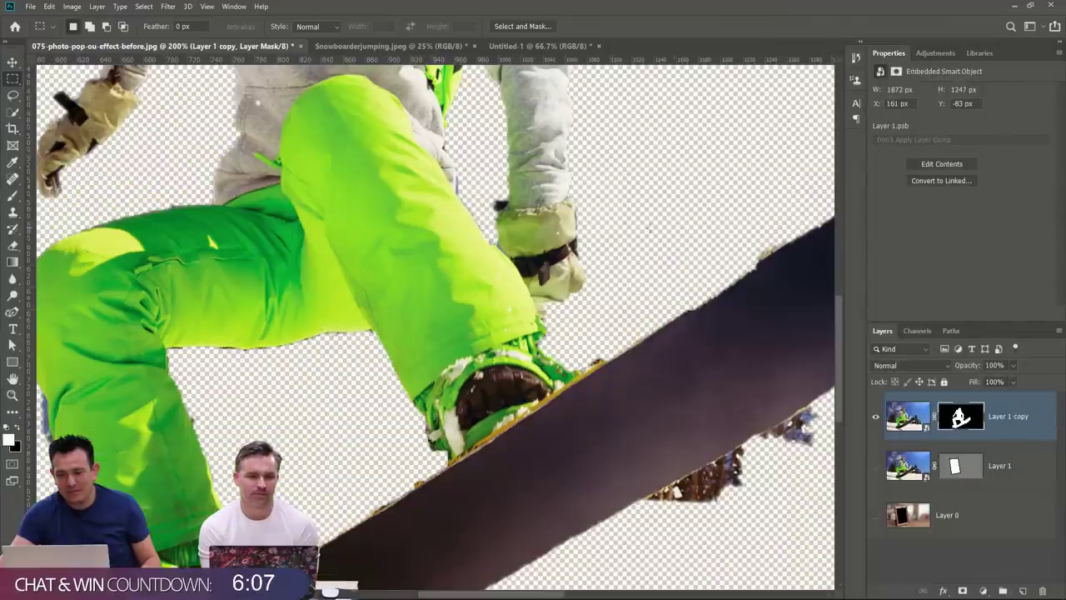
pyautogui.doubleClick(13, 395)
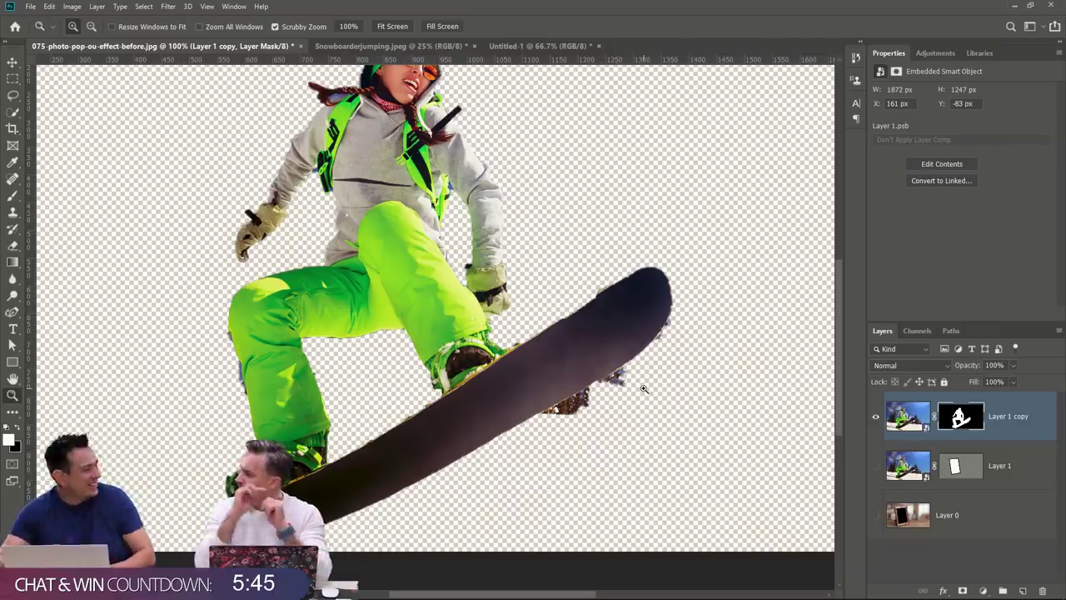
# Choose the regular Brush Tool from the brush group's flyout.
pyautogui.click(13, 195)
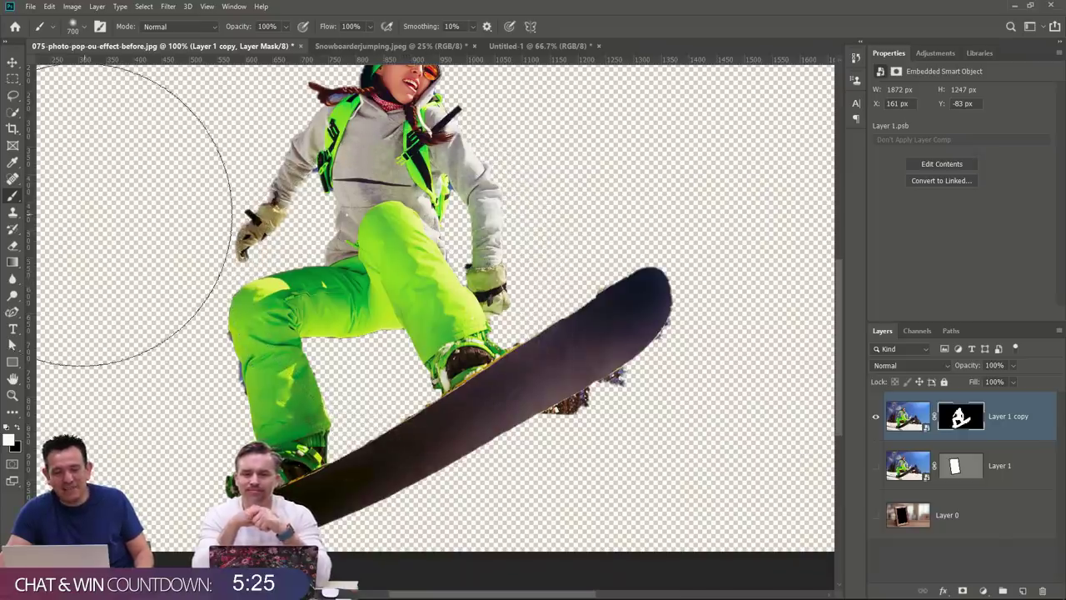
pyautogui.rightClick(13, 197)
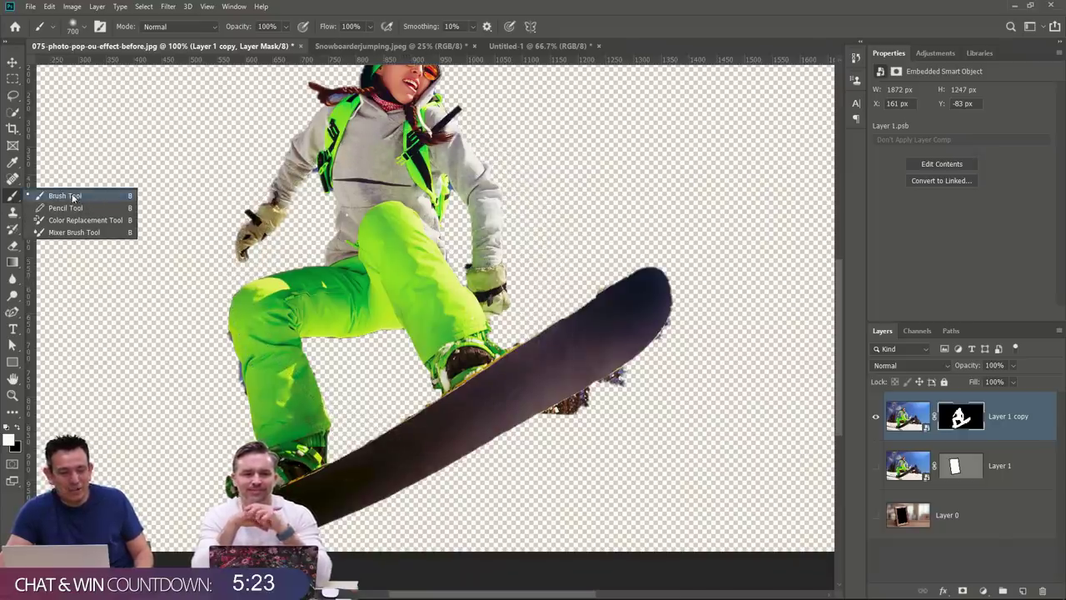
pyautogui.click(73, 197)
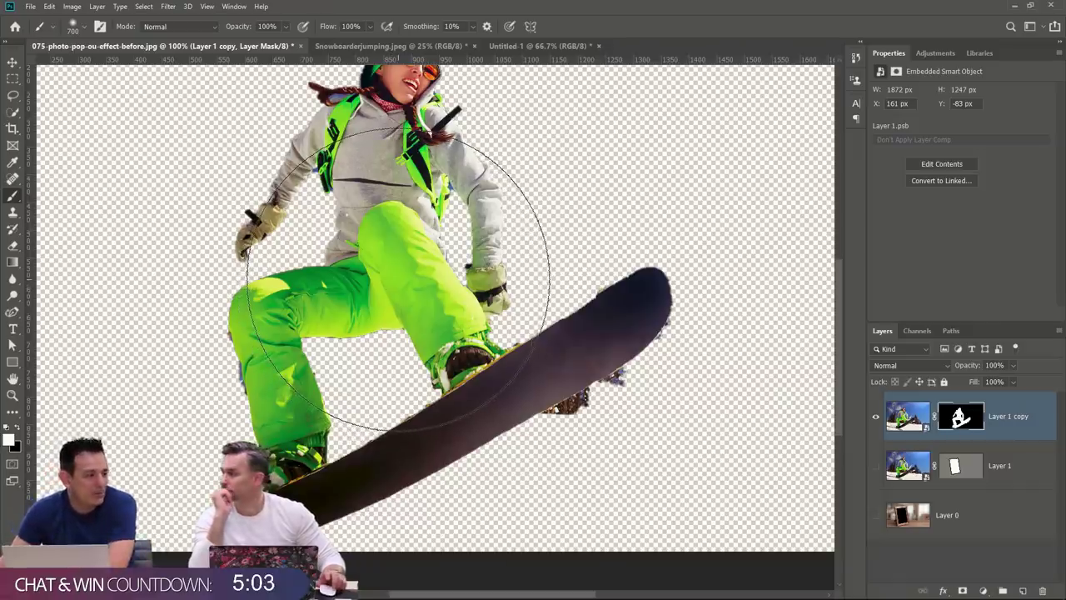
# In Preferences > Cursors, enable Show Crosshair in Brush Tip and confirm.
pyautogui.press('i')
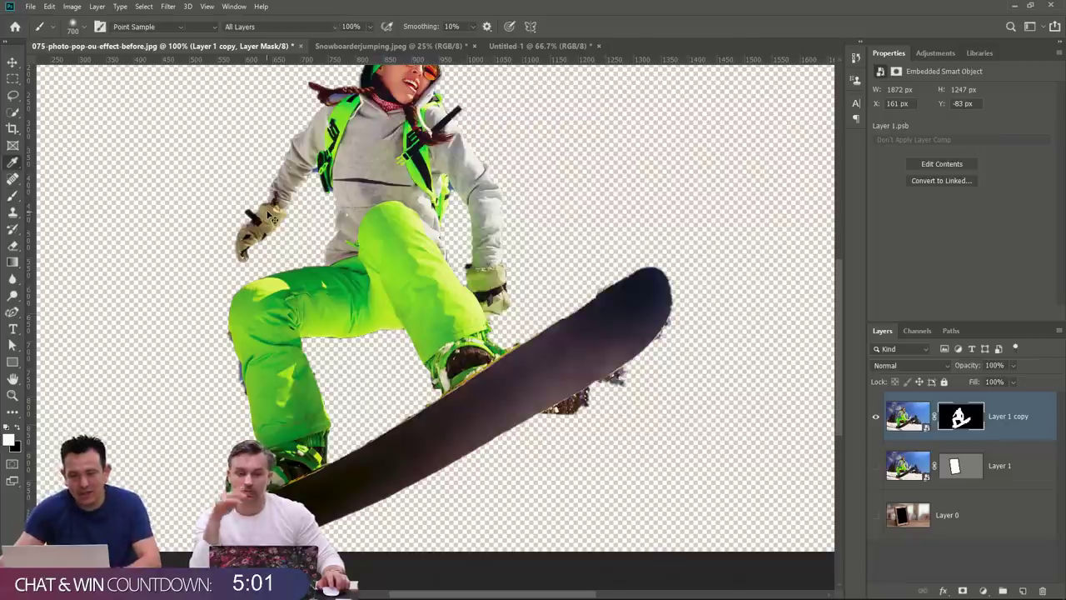
pyautogui.hotkey('ctrl', 'k')
pyautogui.click(305, 133)
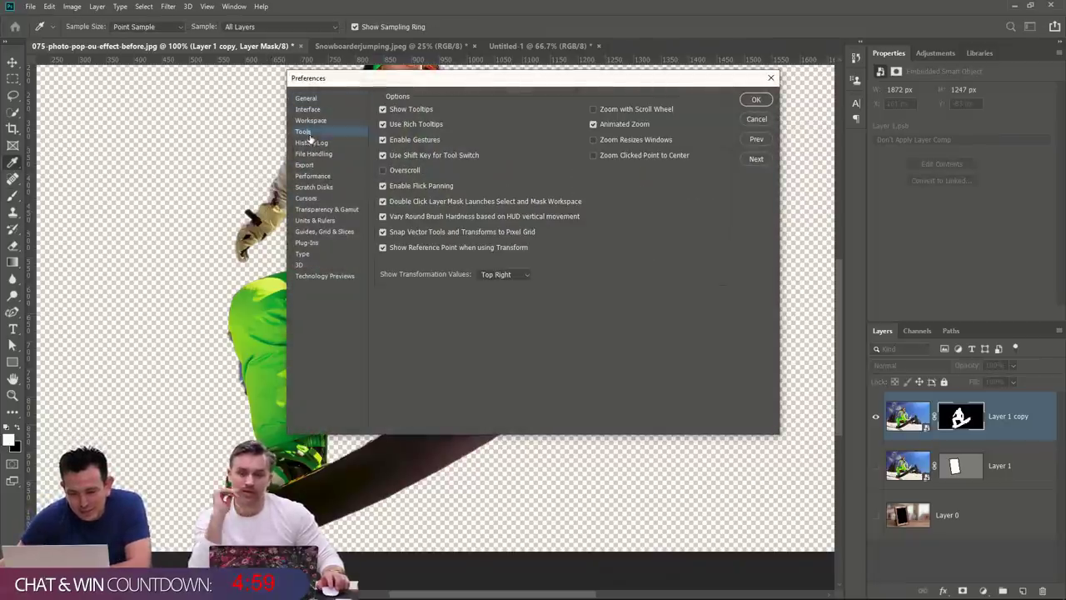
pyautogui.moveTo(457, 92); pyautogui.dragTo(425, 92)
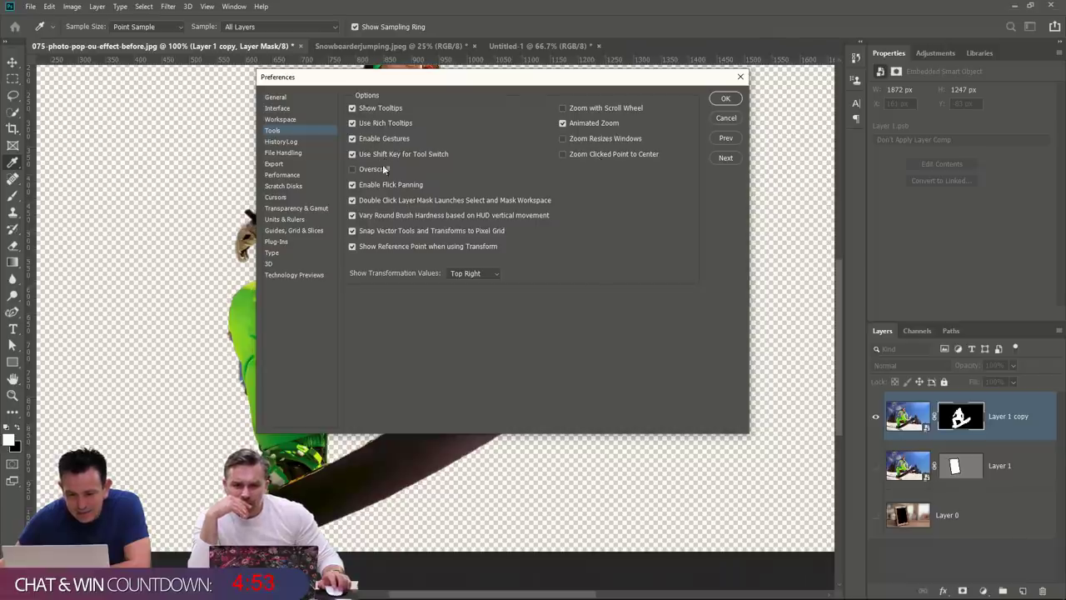
pyautogui.click(276, 97)
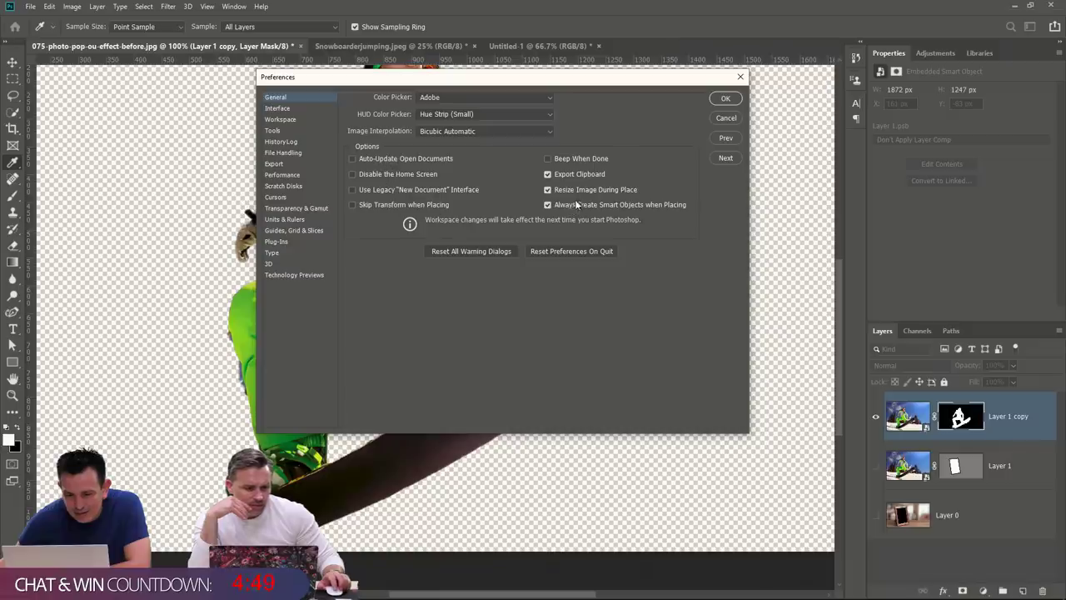
pyautogui.click(279, 109)
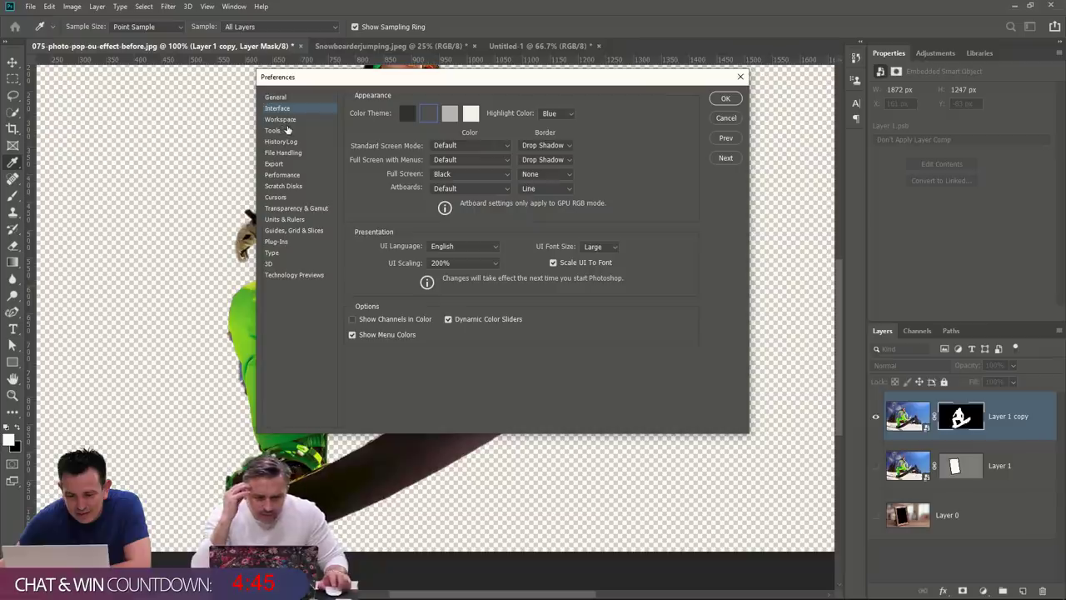
pyautogui.click(285, 121)
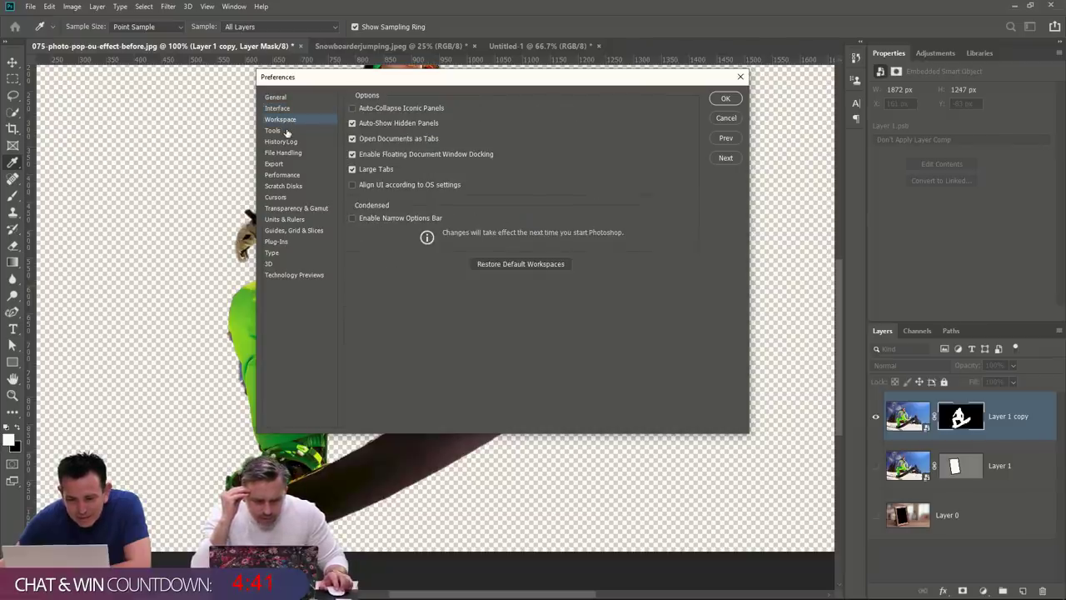
pyautogui.click(286, 132)
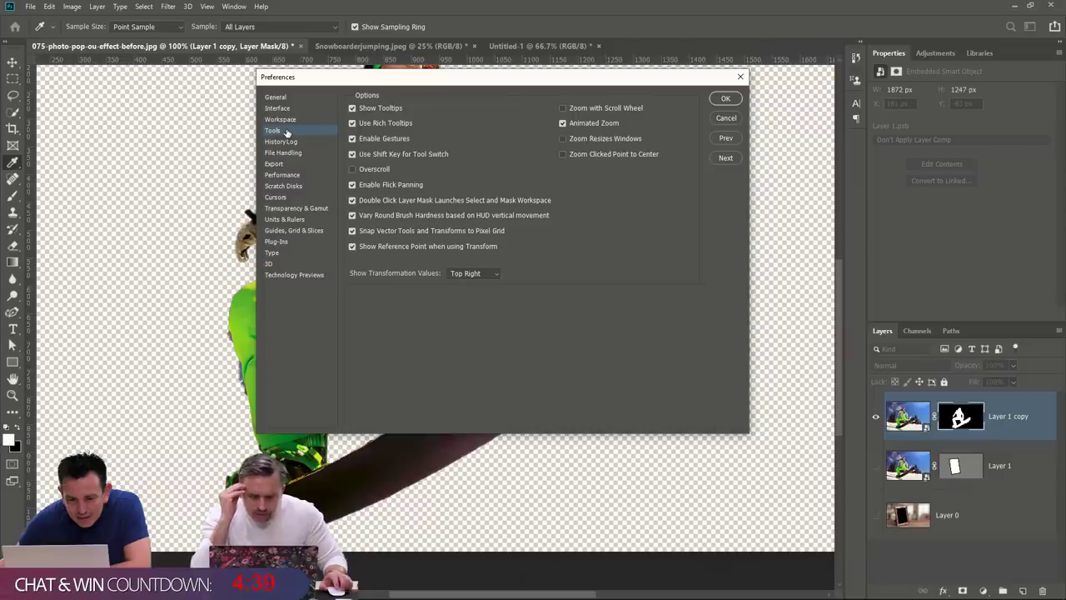
pyautogui.click(291, 198)
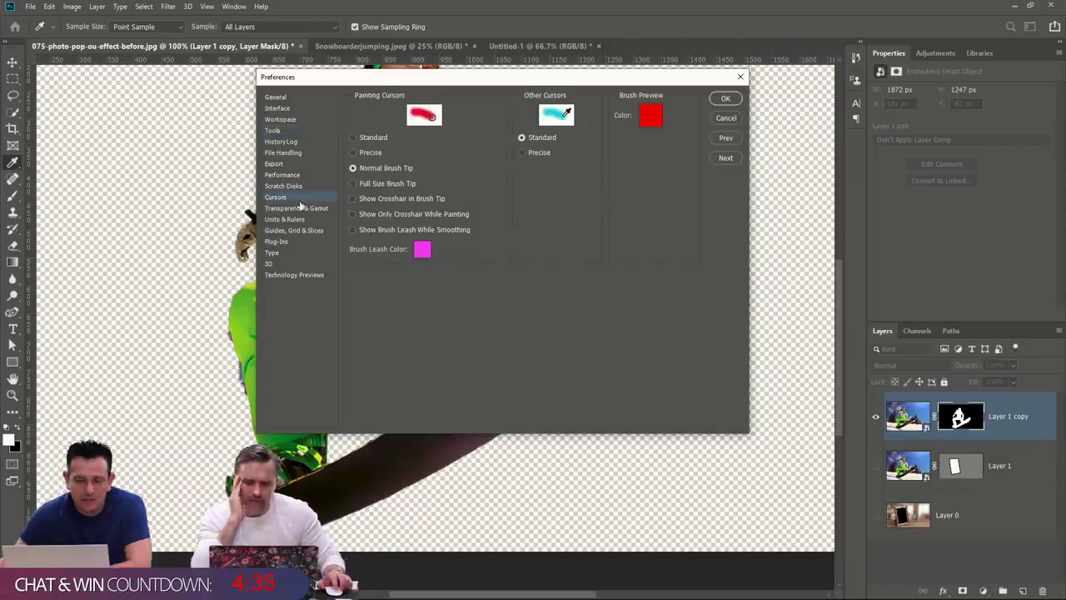
pyautogui.click(352, 198)
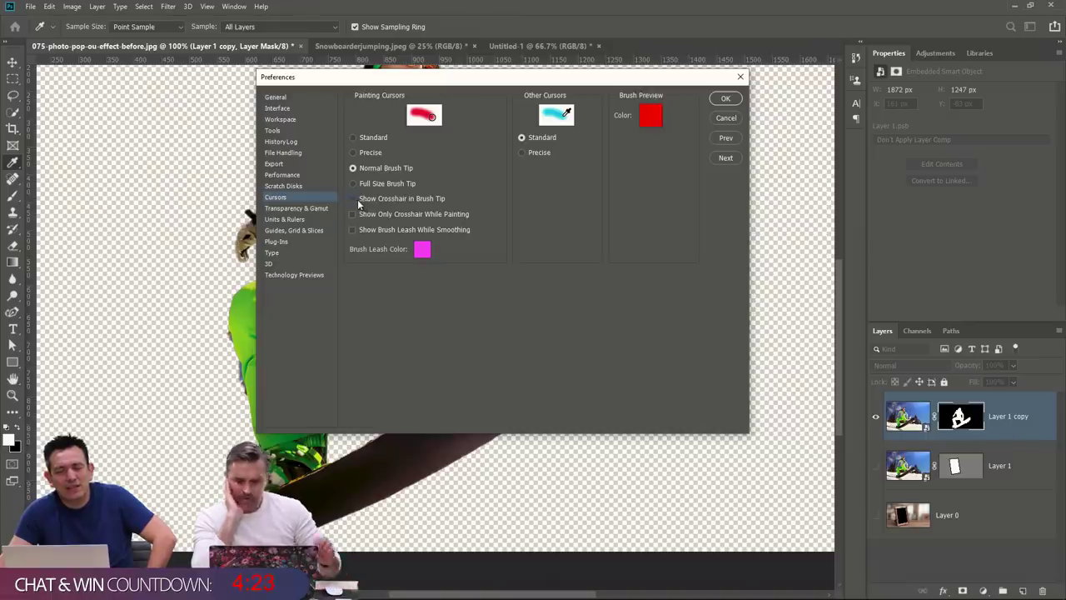
pyautogui.click(726, 117)
# Return to the Brush and briefly show, then hide, Layer 1.
pyautogui.press('b')
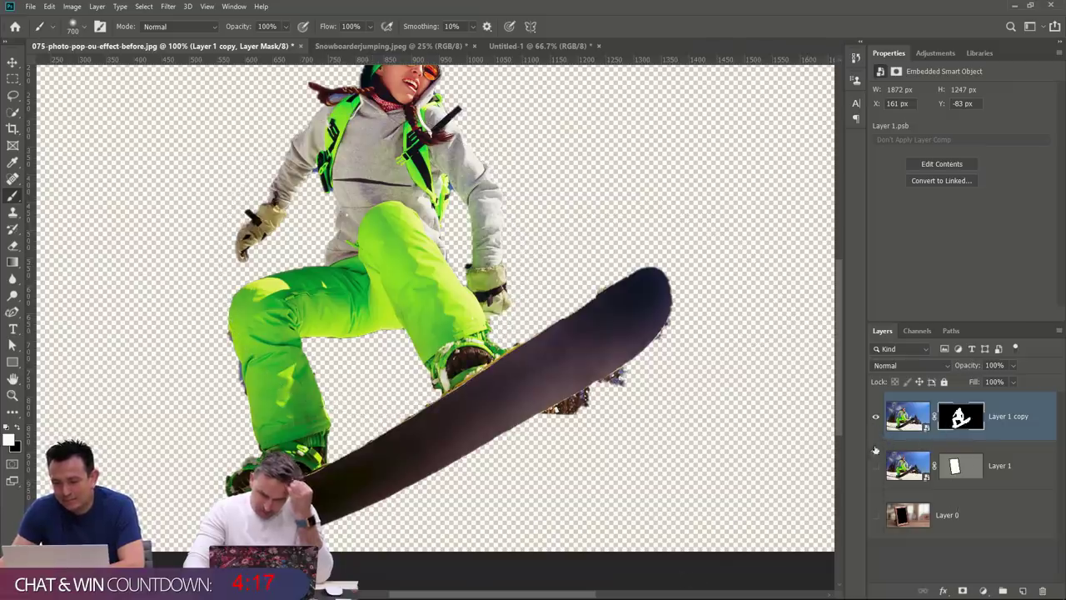
pyautogui.click(876, 471)
pyautogui.click(876, 472)
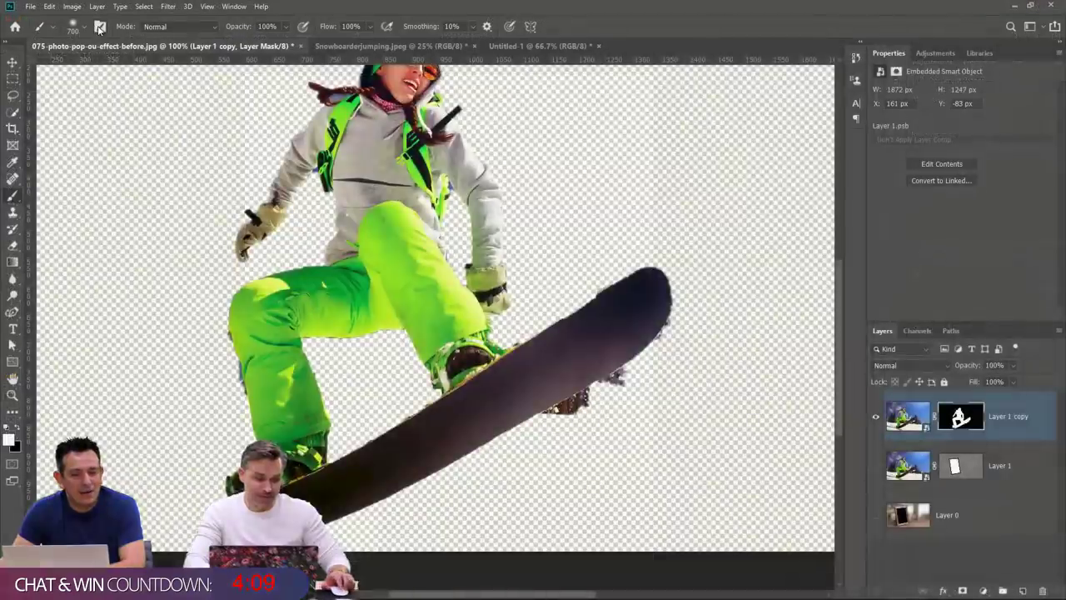
# Open and close Brush Settings, then nudge the brush size up and back down with the bracket keys.
pyautogui.press('F5')
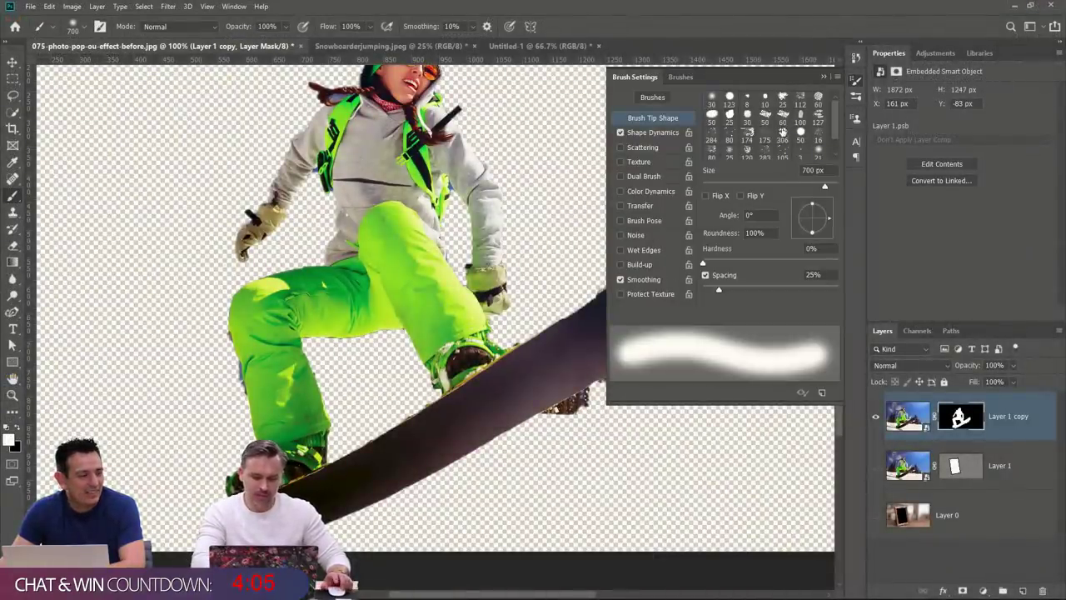
pyautogui.click(824, 75)
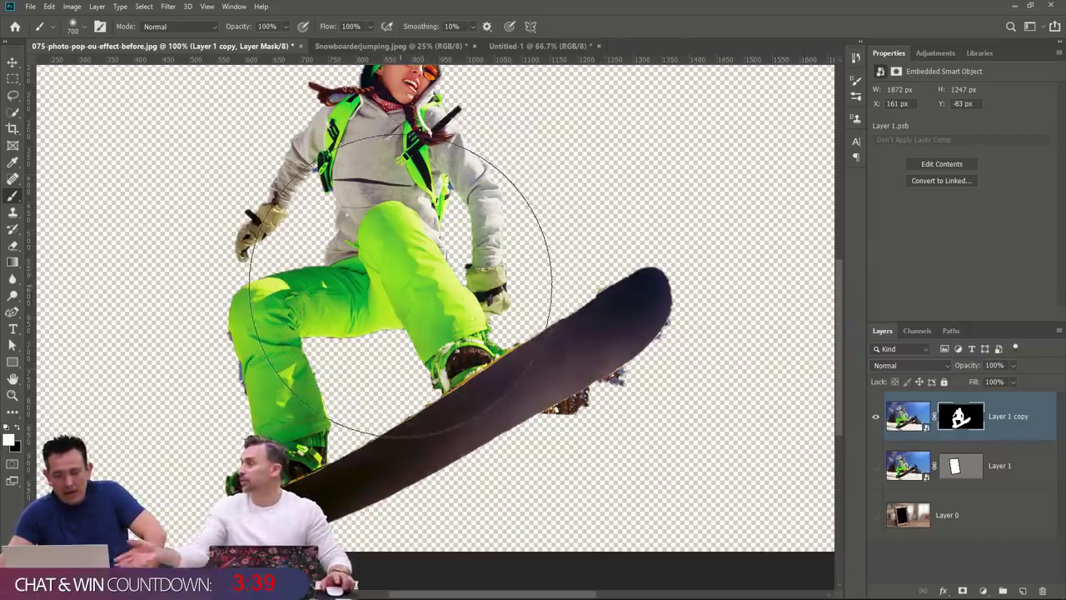
pyautogui.press(']')
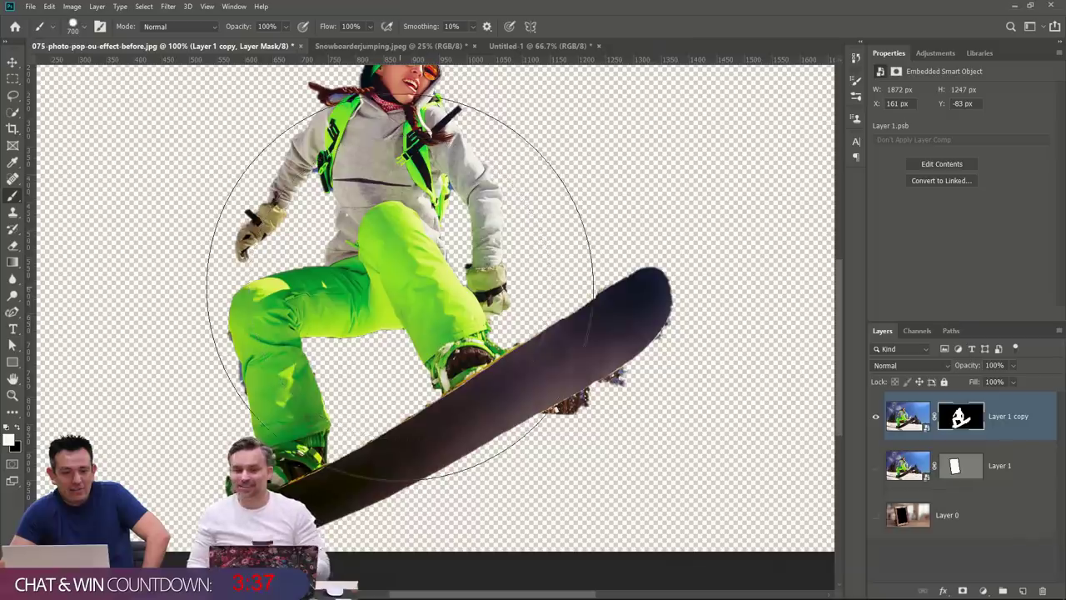
pyautogui.press('[')
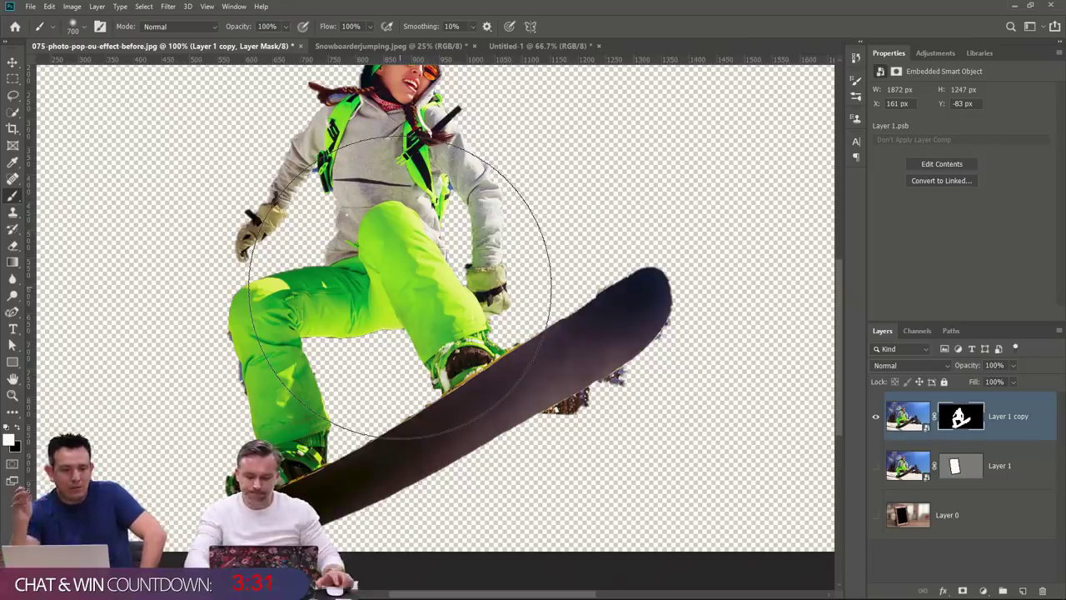
# Choose a spatter brush from the Special Effects Brushes folder.
pyautogui.click(83, 28)
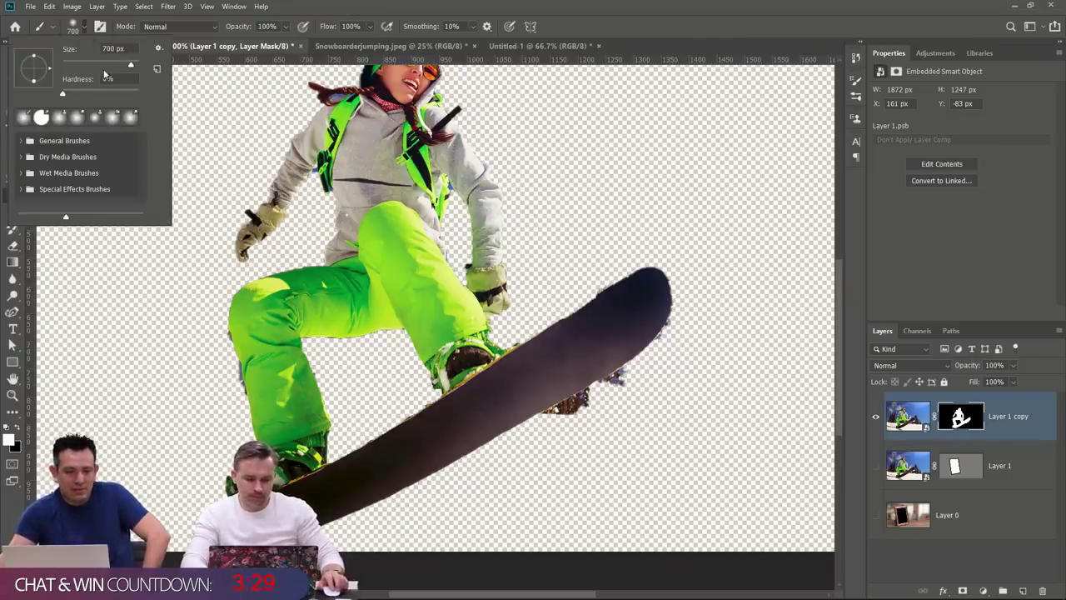
pyautogui.click(25, 142)
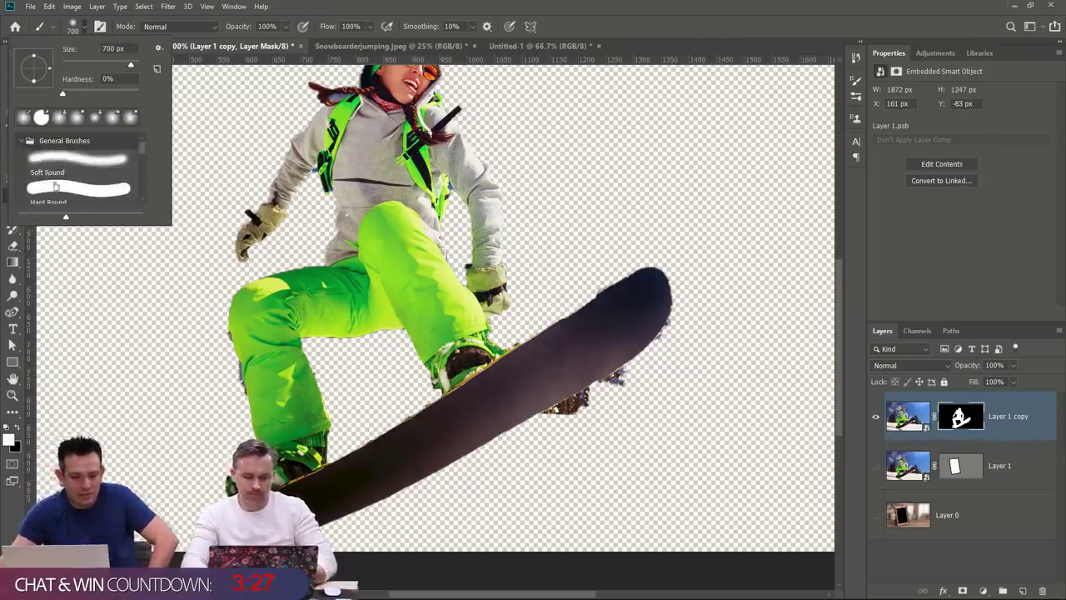
pyautogui.scroll(-2, 54, 186)
pyautogui.scroll(-5, 54, 187)
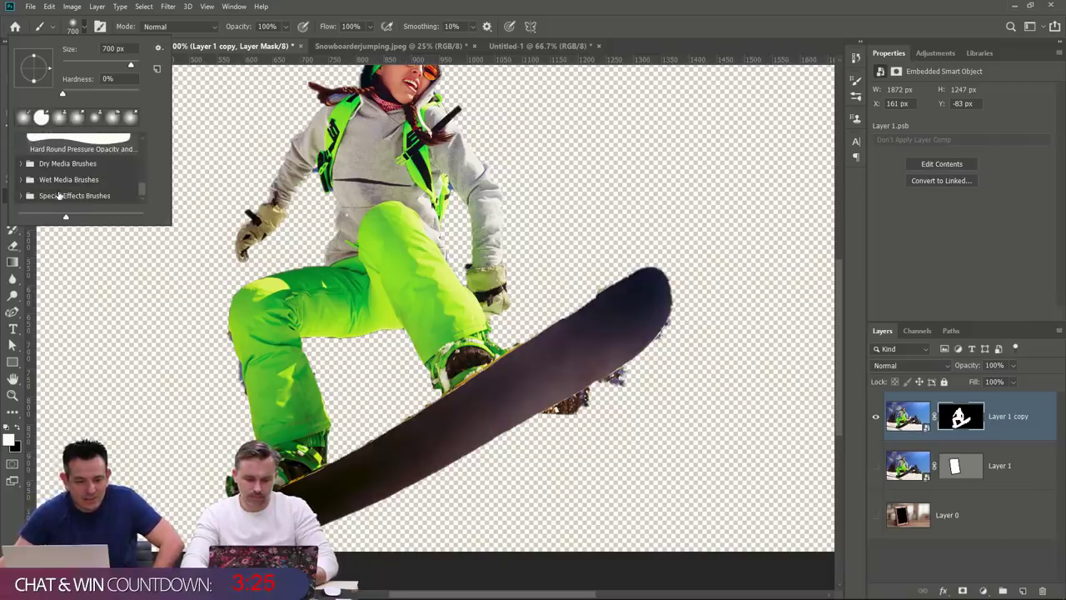
pyautogui.click(50, 196)
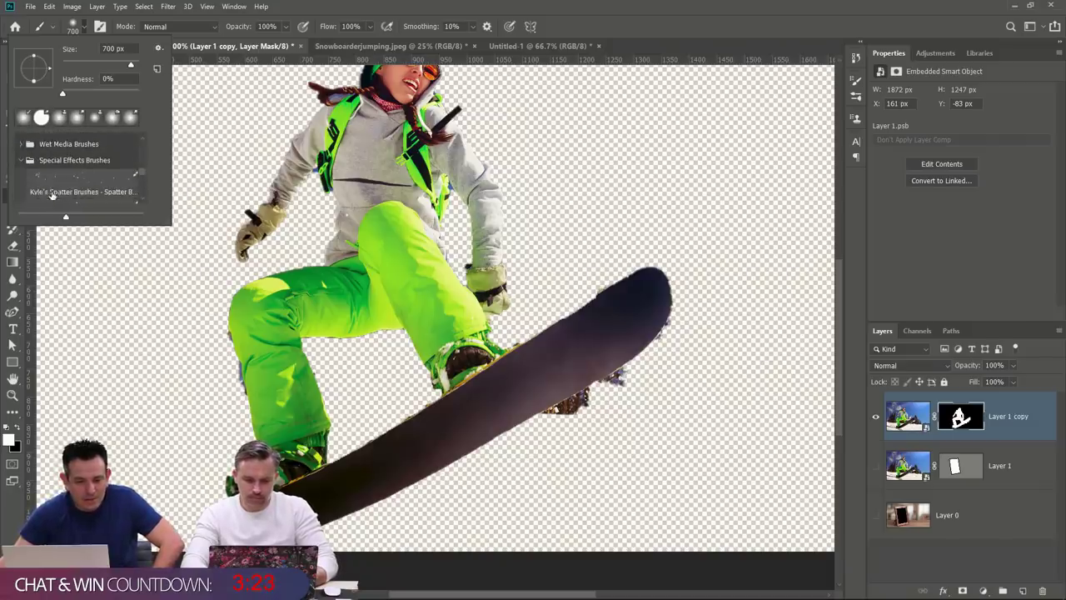
pyautogui.click(54, 190)
pyautogui.scroll(-1, 59, 188)
# Paint spatter, smudge and mixer-brush strokes into the mask around the rider and board.
pyautogui.click(250, 170)
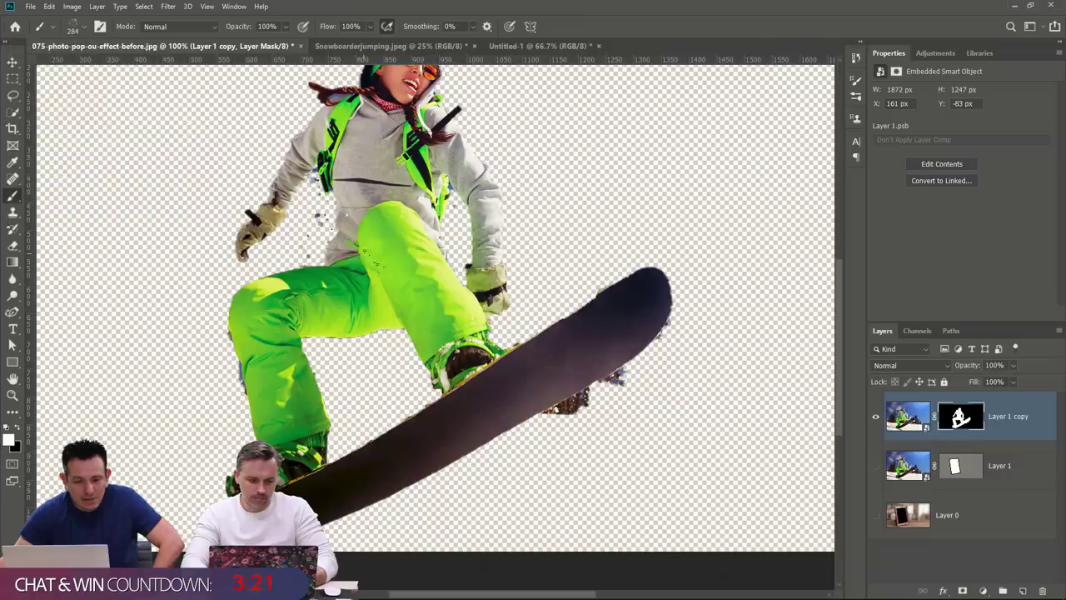
pyautogui.moveTo(275, 200)
pyautogui.mouseDown()
pyautogui.moveTo(408, 288)
pyautogui.moveTo(434, 317)
pyautogui.moveTo(375, 281)
pyautogui.moveTo(525, 267)
pyautogui.moveTo(459, 242)
pyautogui.moveTo(500, 258)
pyautogui.mouseUp()
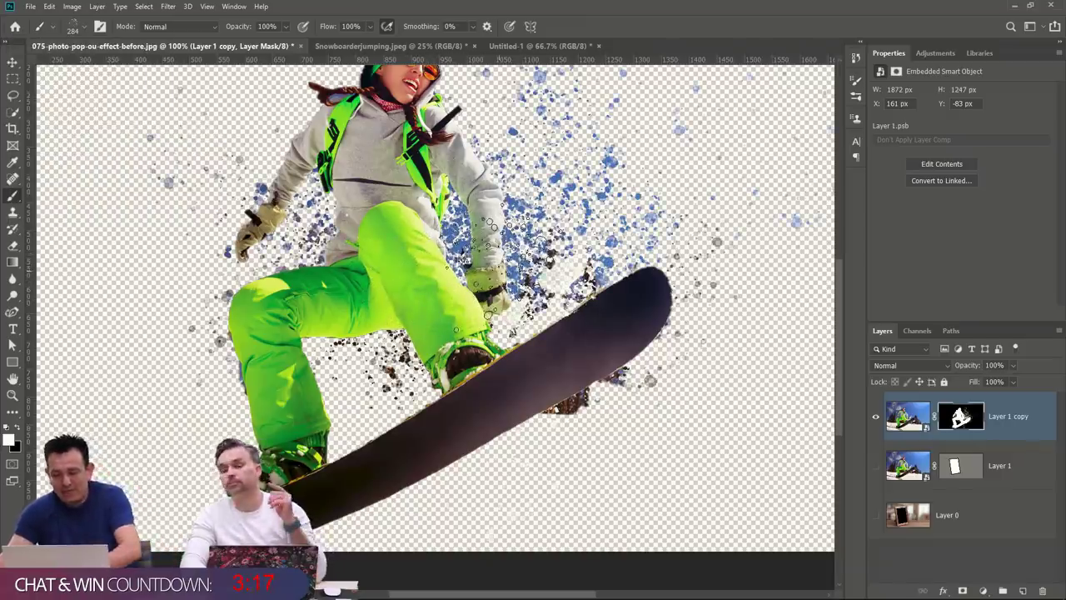
pyautogui.press('r')
pyautogui.moveTo(500, 250)
pyautogui.mouseDown()
pyautogui.moveTo(554, 233)
pyautogui.moveTo(638, 283)
pyautogui.moveTo(671, 350)
pyautogui.moveTo(670, 383)
pyautogui.moveTo(562, 429)
pyautogui.mouseUp()
pyautogui.press('b')
pyautogui.moveTo(271, 287)
pyautogui.mouseDown()
pyautogui.moveTo(167, 233)
pyautogui.moveTo(200, 218)
pyautogui.mouseUp()
pyautogui.hotkey('shift', 'b')
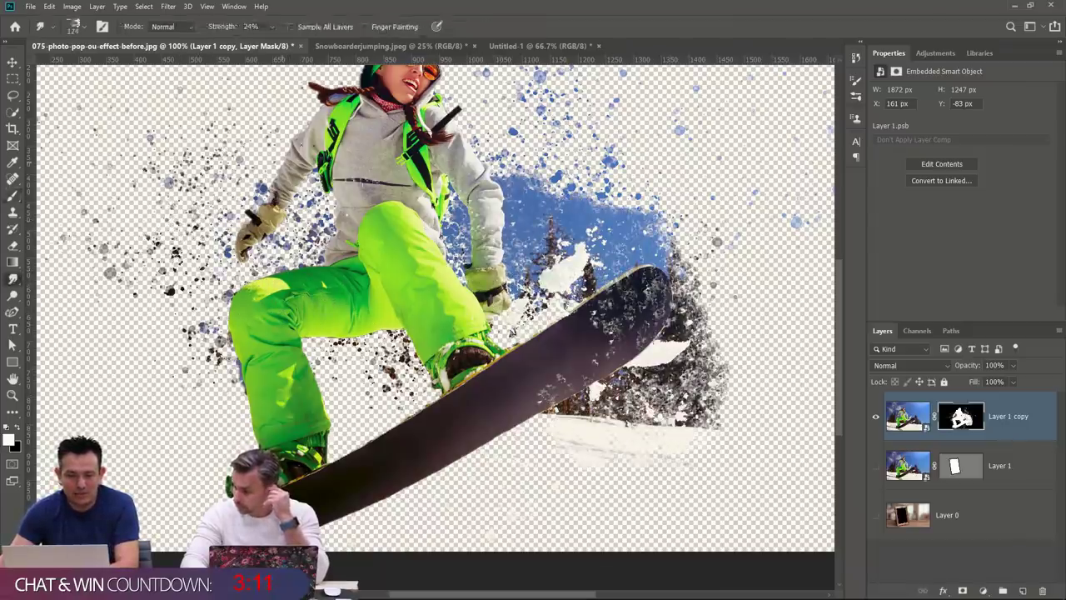
pyautogui.moveTo(500, 166)
pyautogui.mouseDown()
pyautogui.moveTo(604, 141)
pyautogui.moveTo(746, 163)
pyautogui.moveTo(725, 184)
pyautogui.moveTo(670, 196)
pyautogui.moveTo(766, 358)
pyautogui.moveTo(479, 230)
pyautogui.moveTo(563, 288)
pyautogui.moveTo(350, 225)
pyautogui.mouseUp()
pyautogui.press('r')
pyautogui.moveTo(275, 250)
pyautogui.mouseDown()
pyautogui.moveTo(142, 167)
pyautogui.moveTo(75, 284)
pyautogui.moveTo(158, 250)
pyautogui.mouseUp()
# Undo the spatter, dispersion and smudge strokes back to a clean cutout.
pyautogui.hotkey('ctrl', 'z')
pyautogui.hotkey('ctrl', 'z')
pyautogui.hotkey('ctrl', 'z')
pyautogui.hotkey('ctrl', 'z')
pyautogui.hotkey('ctrl', 'z')
pyautogui.hotkey('ctrl', 'z')
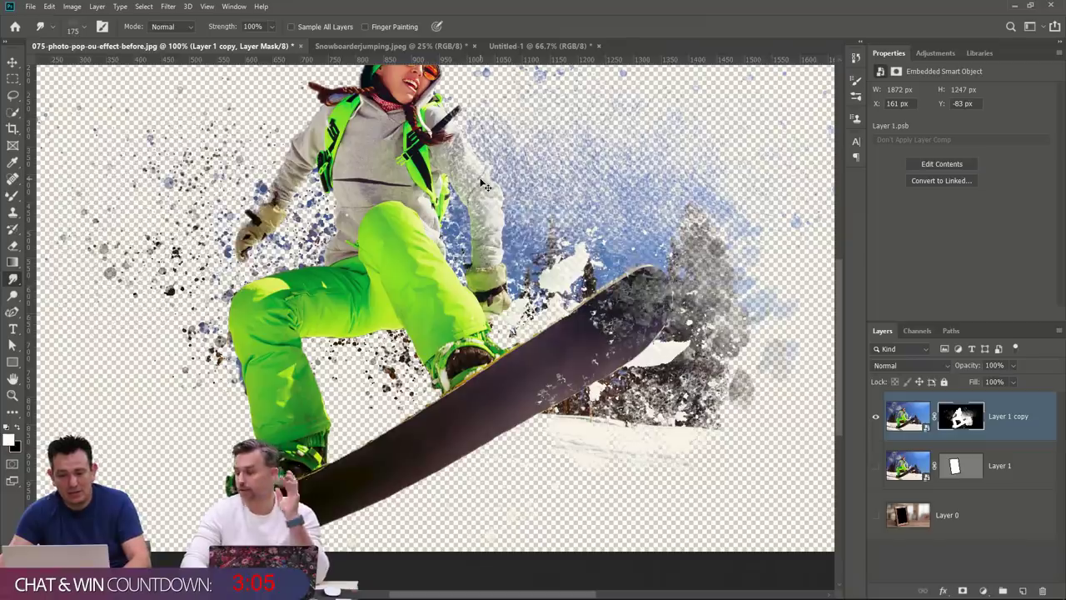
pyautogui.hotkey('ctrl', 'z')
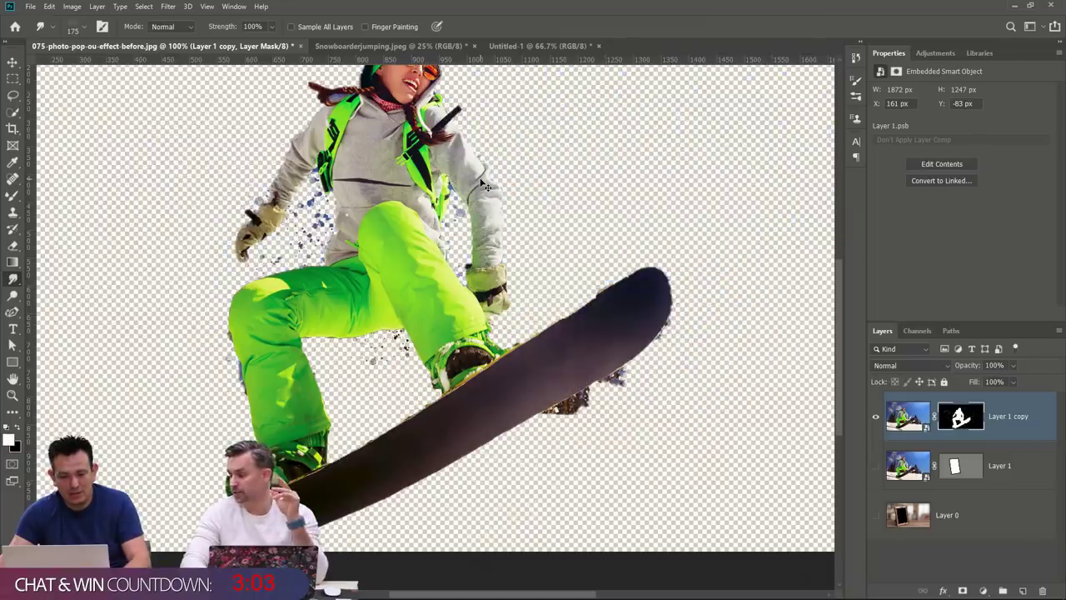
pyautogui.moveTo(224, 200)
pyautogui.mouseDown()
pyautogui.moveTo(167, 250)
pyautogui.moveTo(183, 275)
pyautogui.mouseUp()
pyautogui.hotkey('ctrl', 'z')
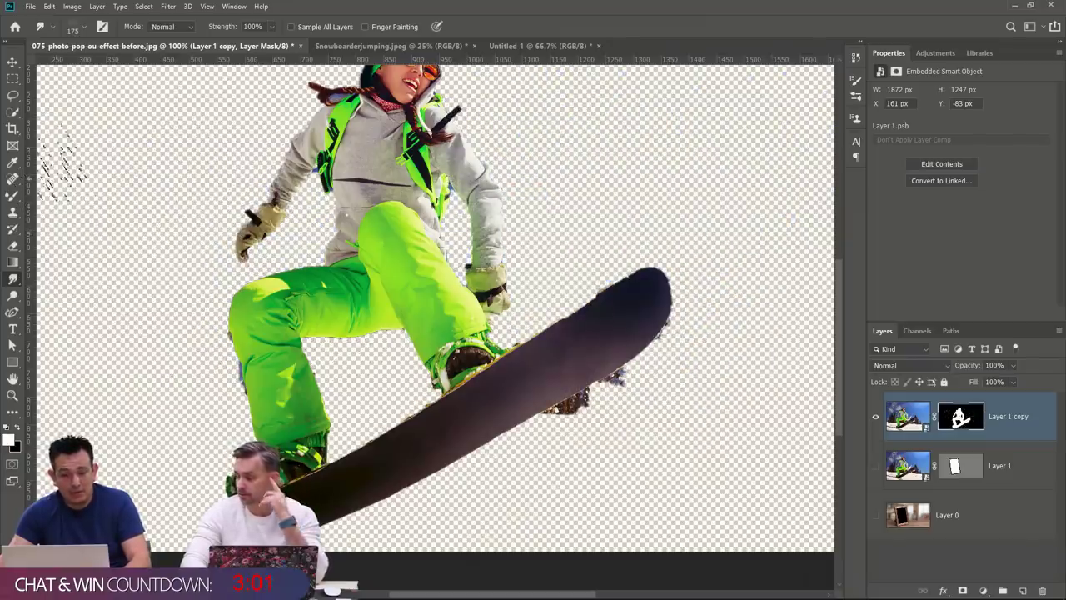
pyautogui.click(82, 28)
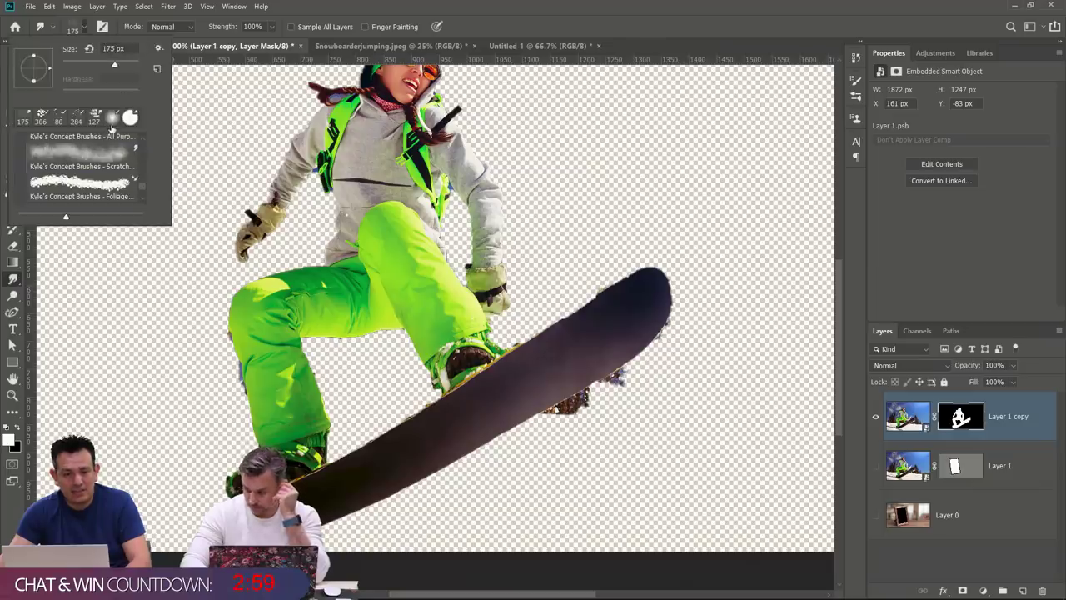
pyautogui.hotkey('ctrl', 'z')
# Switch to the Brush tool and enlarge it from 80 px to 306 px.
pyautogui.press('b')
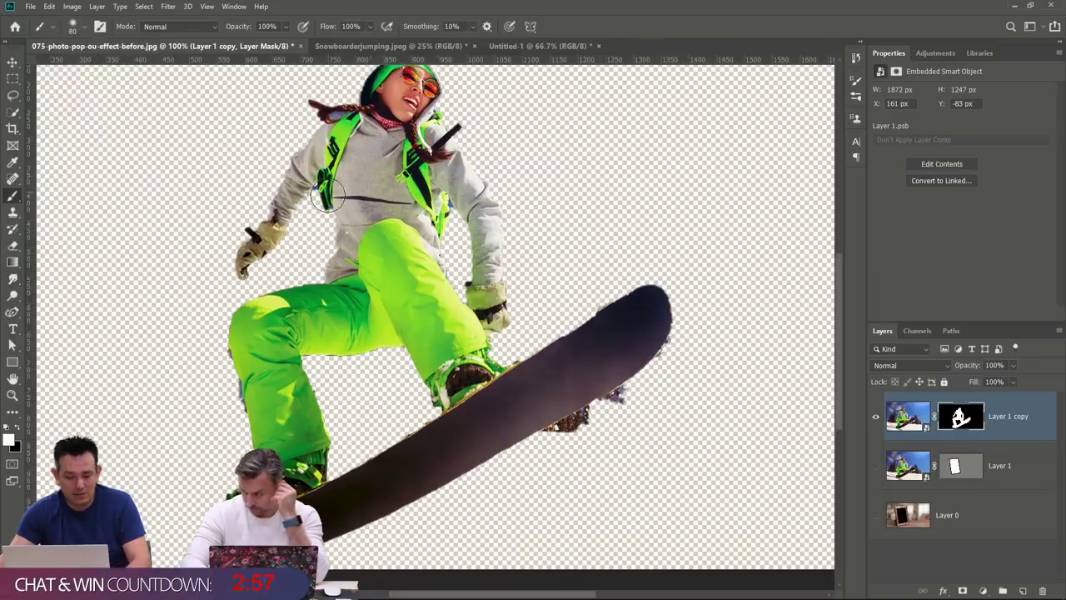
pyautogui.keyDown('alt'); pyautogui.rightClick(158, 162); pyautogui.keyUp('alt')
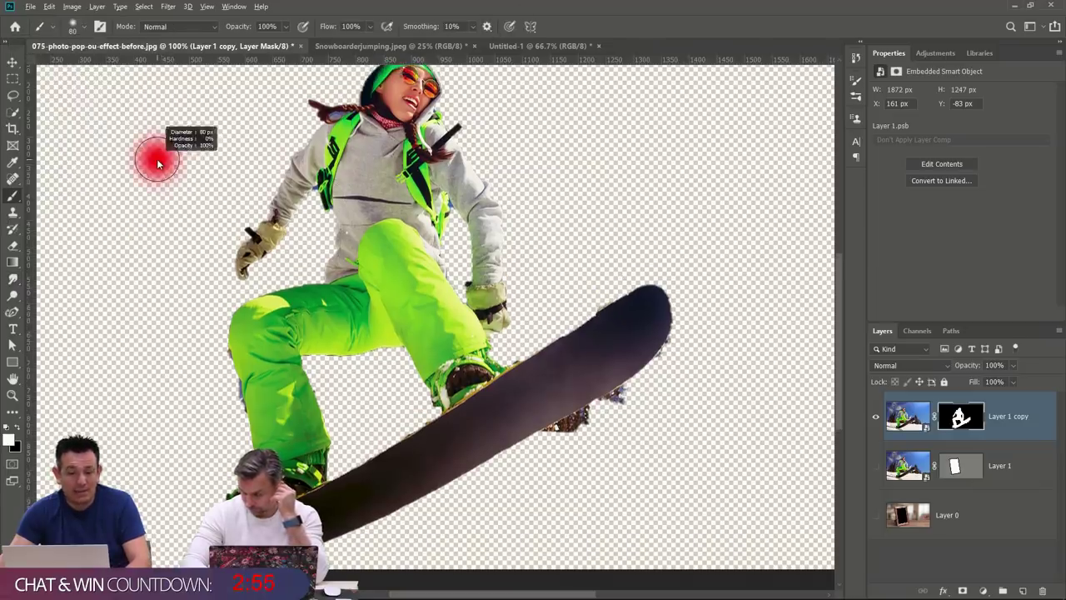
pyautogui.moveTo(158, 163)
pyautogui.mouseDown()
pyautogui.moveTo(209, 147)
pyautogui.moveTo(223, 167)
pyautogui.moveTo(178, 165)
pyautogui.moveTo(204, 177)
pyautogui.moveTo(139, 173)
pyautogui.moveTo(127, 257)
pyautogui.moveTo(159, 126)
pyautogui.moveTo(158, 212)
pyautogui.moveTo(170, 157)
pyautogui.moveTo(177, 192)
pyautogui.moveTo(179, 159)
pyautogui.mouseUp()
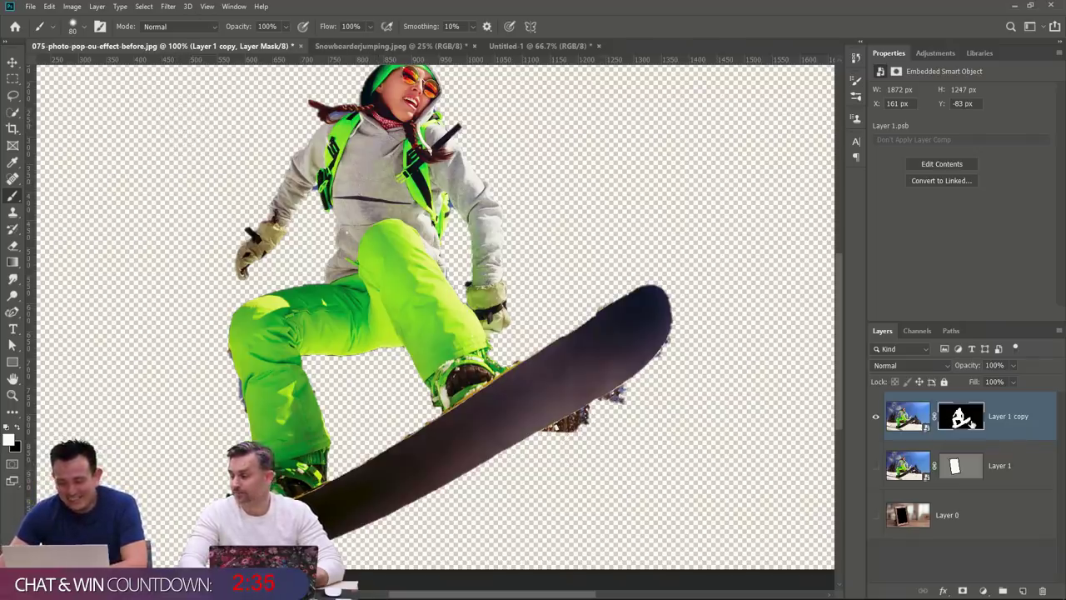
# Target Layer 1 copy's mask and resize the brush to about 154 px.
pyautogui.click(971, 423)
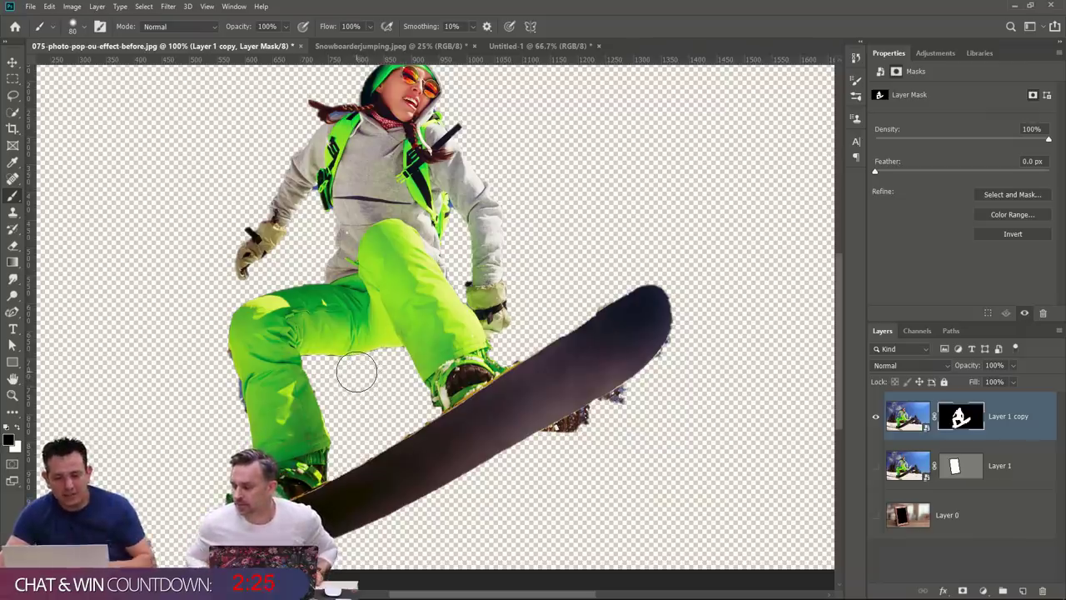
pyautogui.moveTo(356, 373)
pyautogui.mouseDown()
pyautogui.moveTo(381, 393)
pyautogui.moveTo(367, 350)
pyautogui.mouseUp()
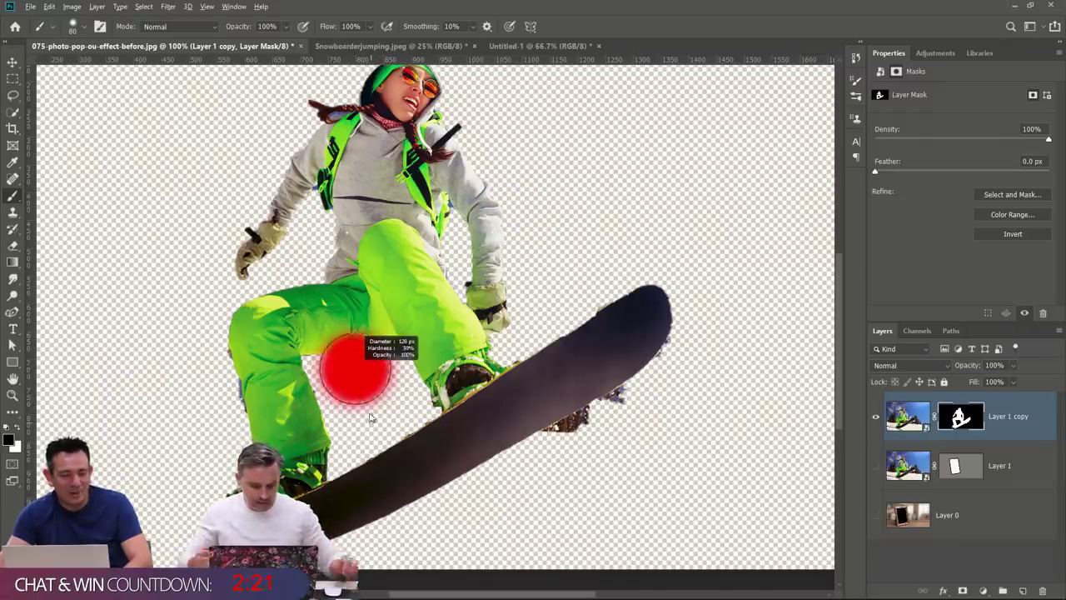
pyautogui.moveTo(371, 417)
pyautogui.mouseDown()
pyautogui.moveTo(382, 408)
pyautogui.moveTo(374, 367)
pyautogui.mouseUp()
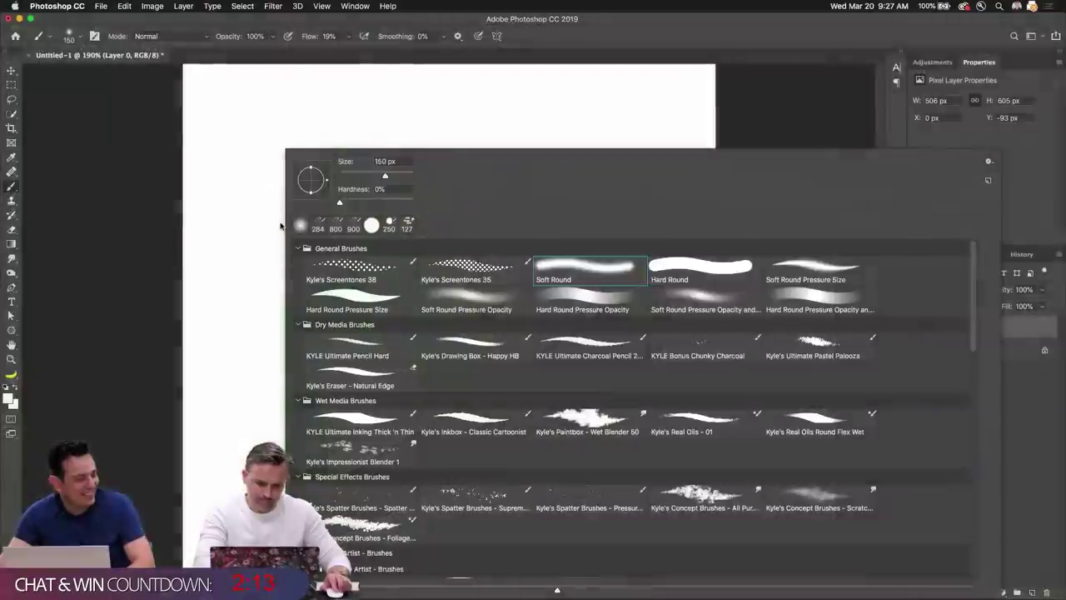
# Shrink the brush to about 35 px for edge work.
pyautogui.press('Escape')
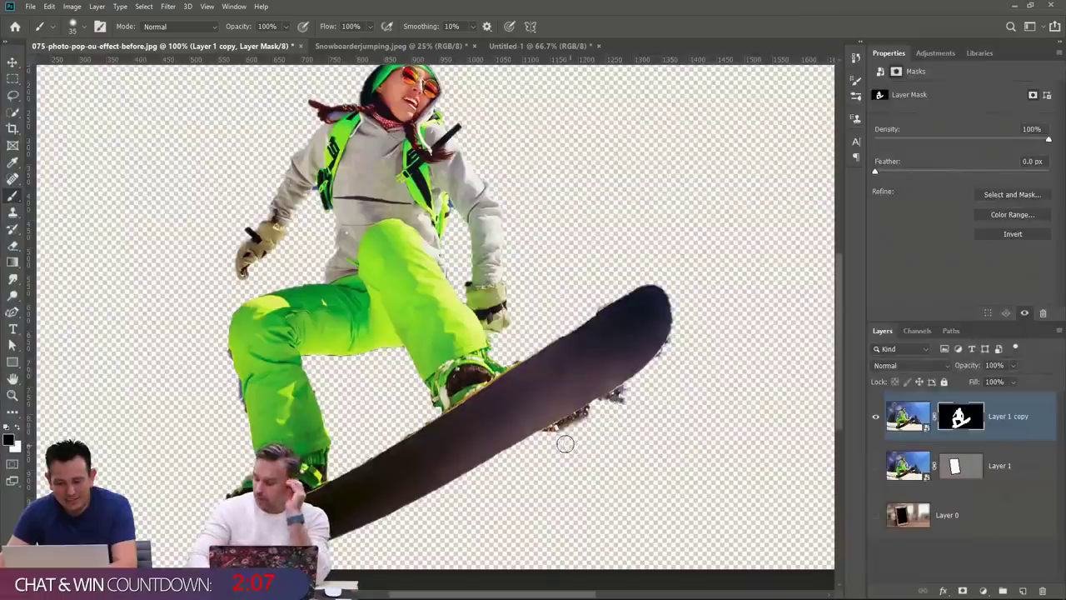
# Mask out the debris fringe along the snowboard's lower edge, resizing the brush to 101 px.
pyautogui.press('[')
pyautogui.press('[')
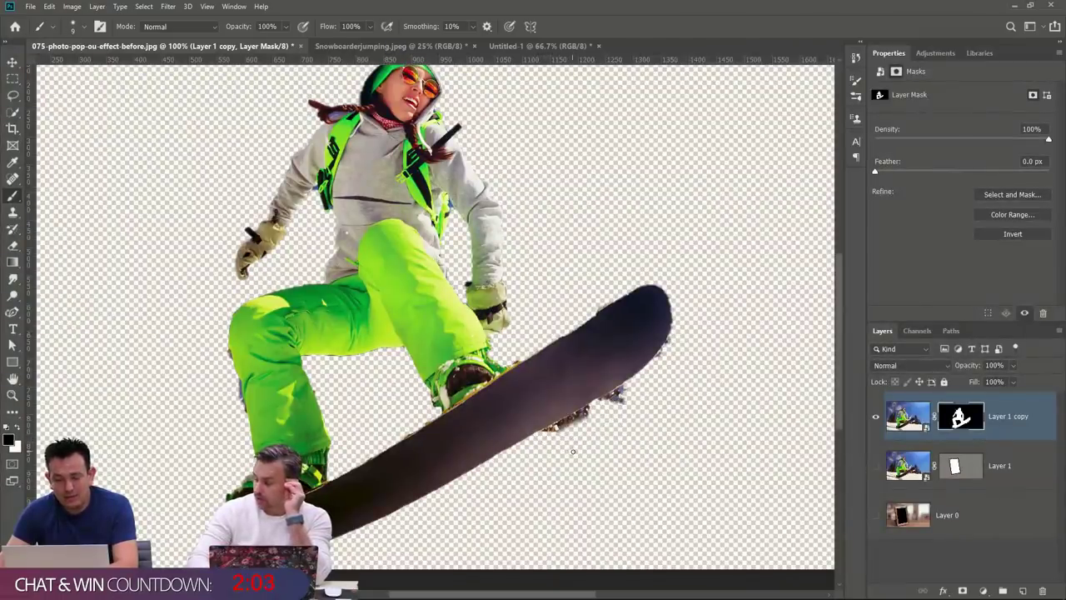
pyautogui.moveTo(546, 426); pyautogui.dragTo(637, 383)
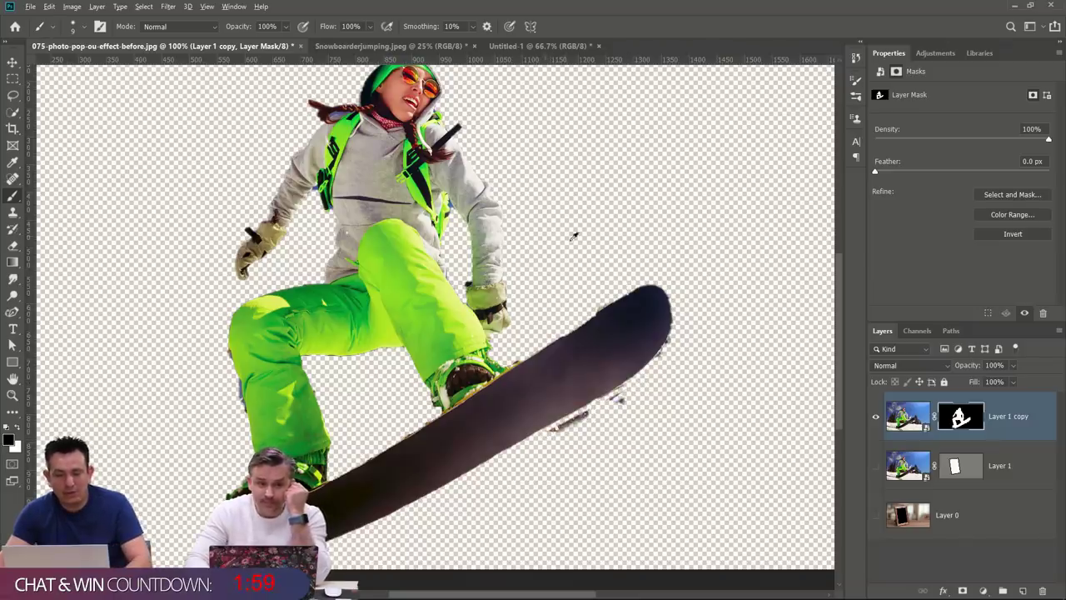
pyautogui.moveTo(575, 233)
pyautogui.mouseDown()
pyautogui.moveTo(633, 265)
pyautogui.moveTo(612, 185)
pyautogui.moveTo(596, 248)
pyautogui.moveTo(570, 165)
pyautogui.moveTo(565, 245)
pyautogui.moveTo(548, 282)
pyautogui.mouseUp()
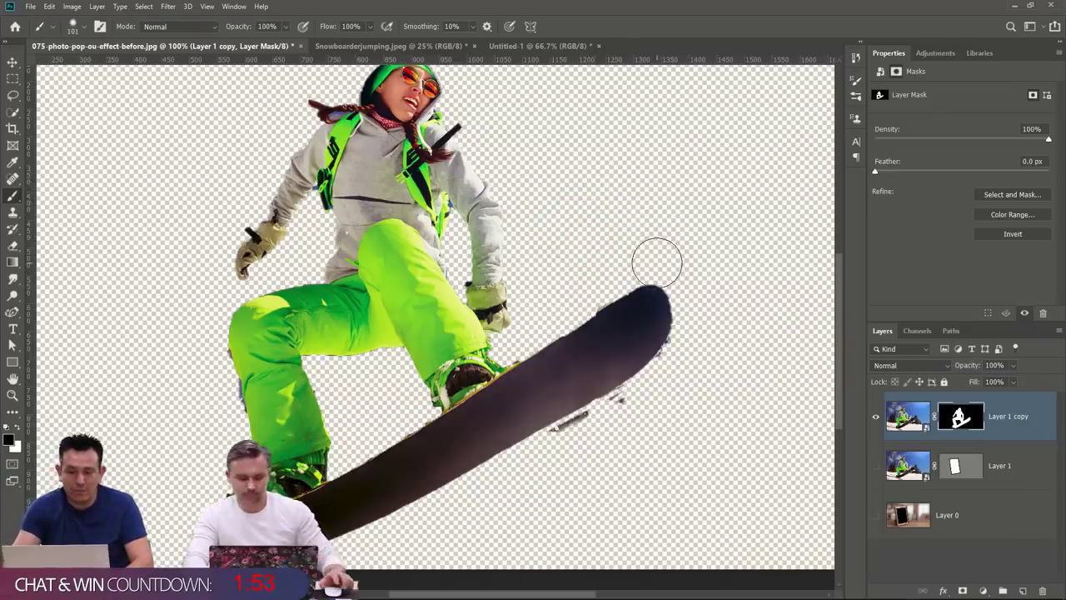
pyautogui.press('[')
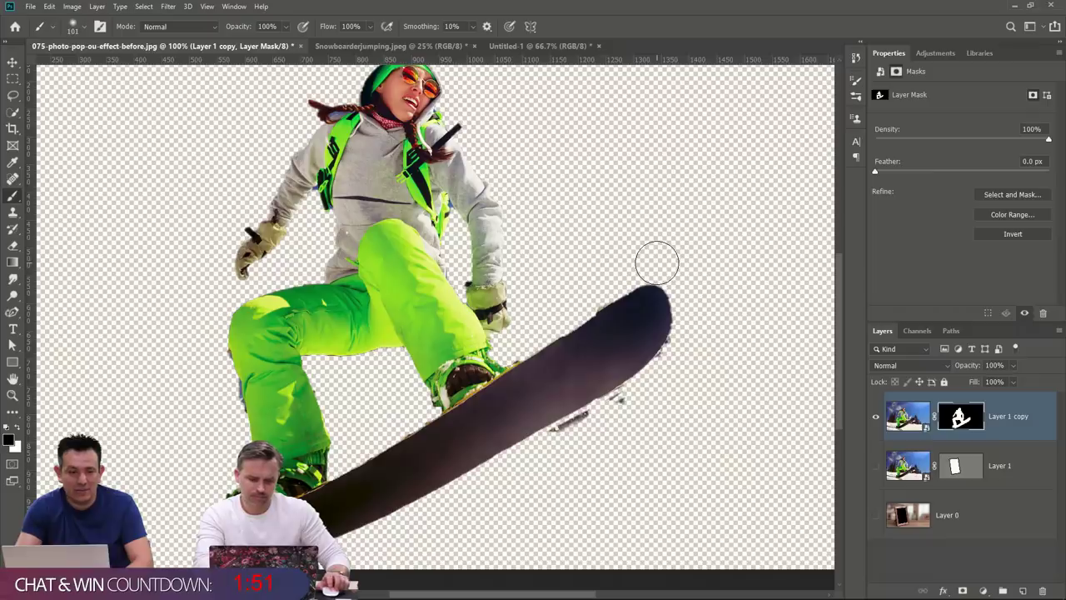
pyautogui.press(']')
pyautogui.press(']')
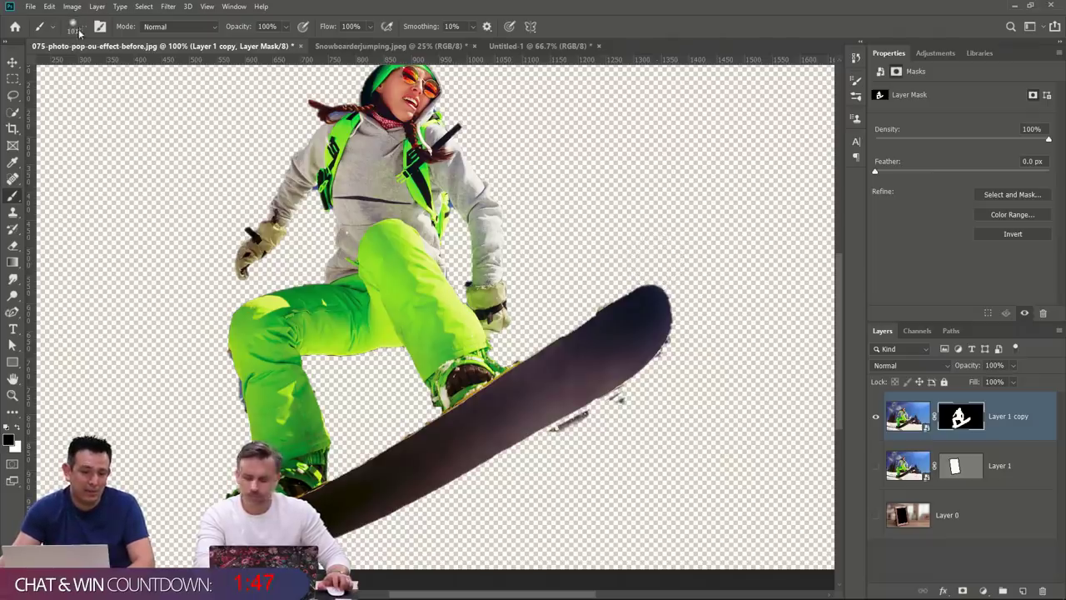
pyautogui.press(']')
pyautogui.press(']')
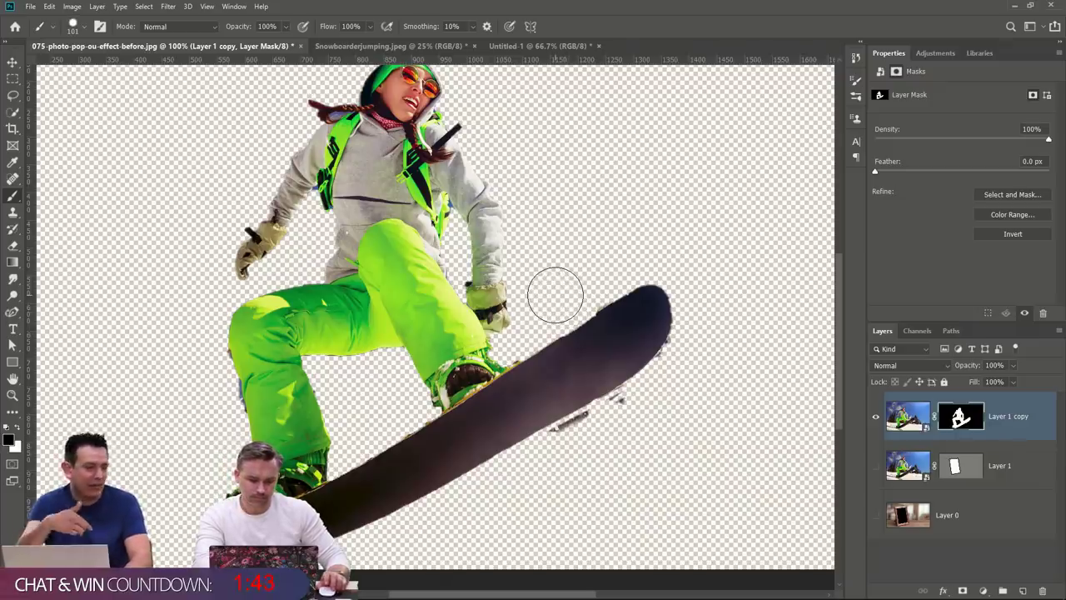
pyautogui.moveTo(688, 436)
pyautogui.mouseDown()
pyautogui.moveTo(614, 451)
pyautogui.moveTo(588, 451)
pyautogui.moveTo(588, 438)
pyautogui.moveTo(566, 452)
pyautogui.moveTo(644, 411)
pyautogui.moveTo(660, 394)
pyautogui.moveTo(630, 416)
pyautogui.moveTo(690, 358)
pyautogui.mouseUp()
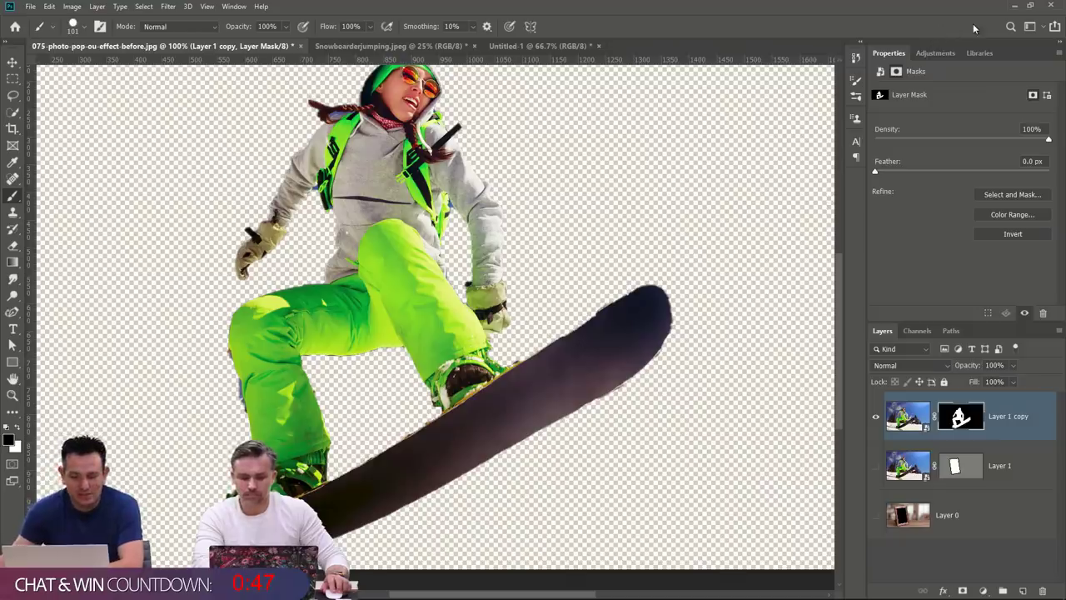
# Show Layer 1's sky photo and Layer 0's frame and table behind the cutout.
pyautogui.click(876, 466)
pyautogui.click(876, 515)
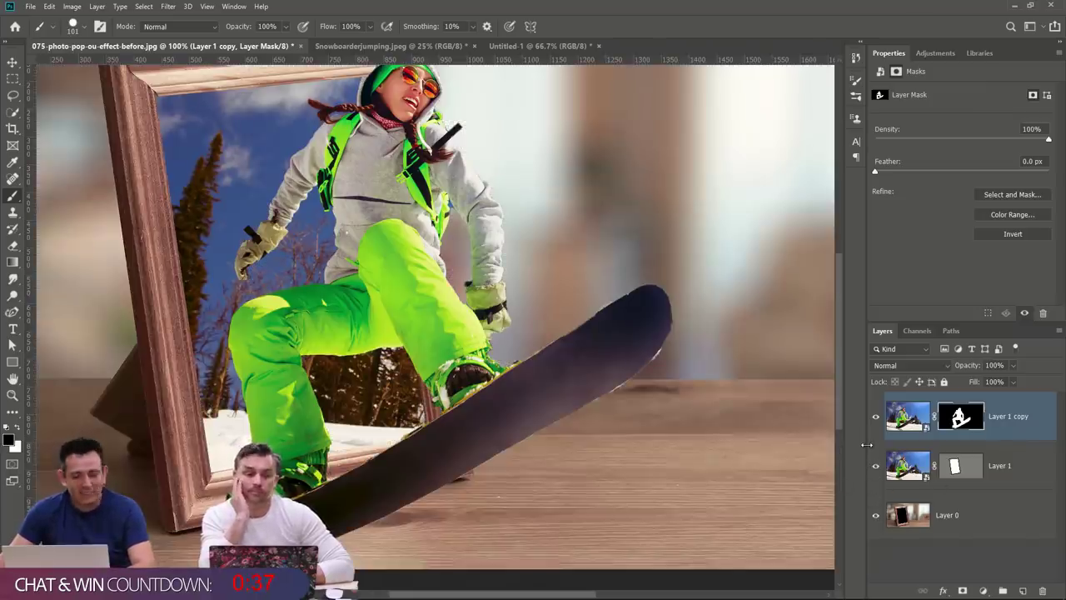
pyautogui.click(875, 417)
pyautogui.click(875, 419)
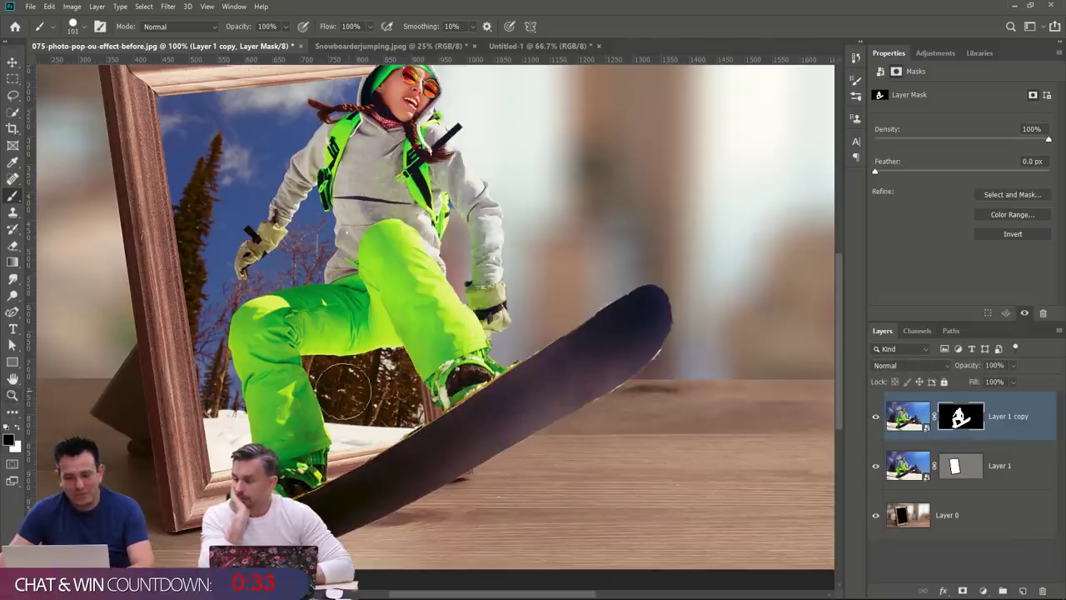
# Zoom out to the whole composition and toggle the cutout layer and frame mask to compare.
pyautogui.click(13, 394)
pyautogui.keyDown('alt'); pyautogui.click(479, 314); pyautogui.keyUp('alt')
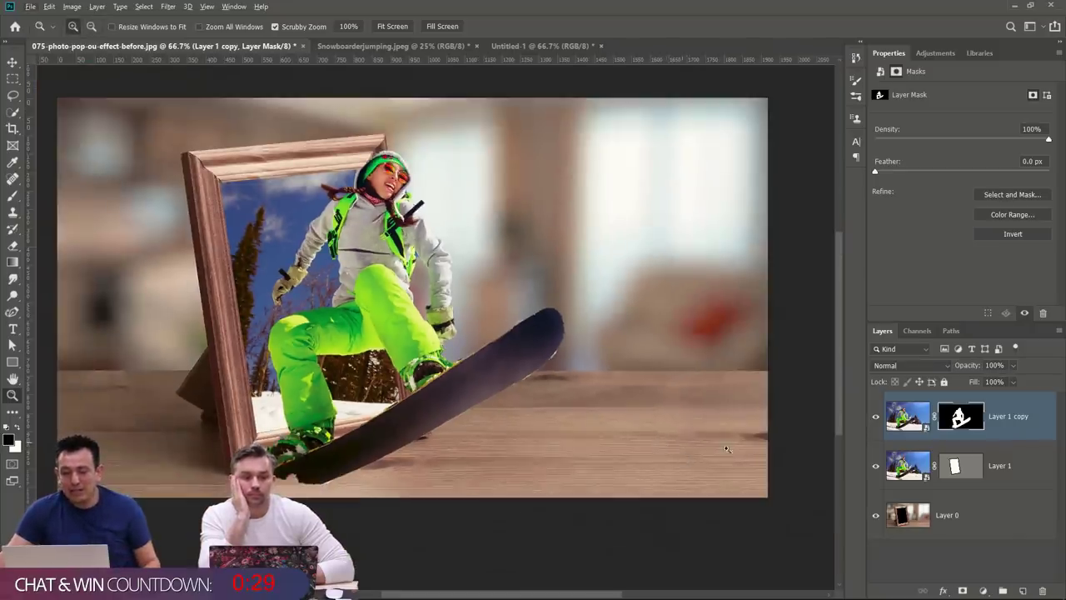
pyautogui.click(875, 416)
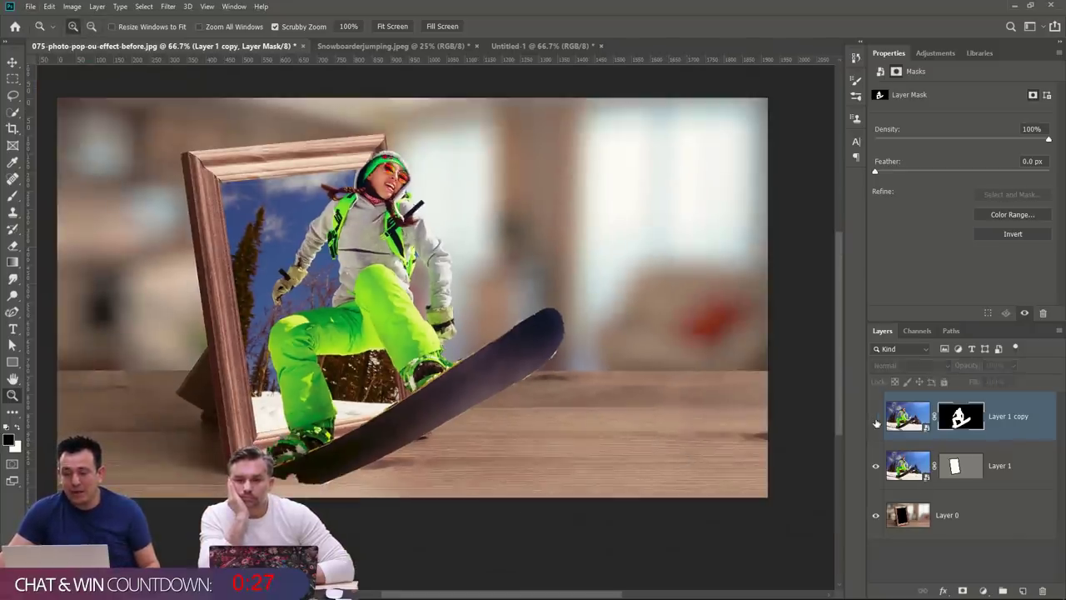
pyautogui.keyDown('shift'); pyautogui.click(957, 469); pyautogui.keyUp('shift')
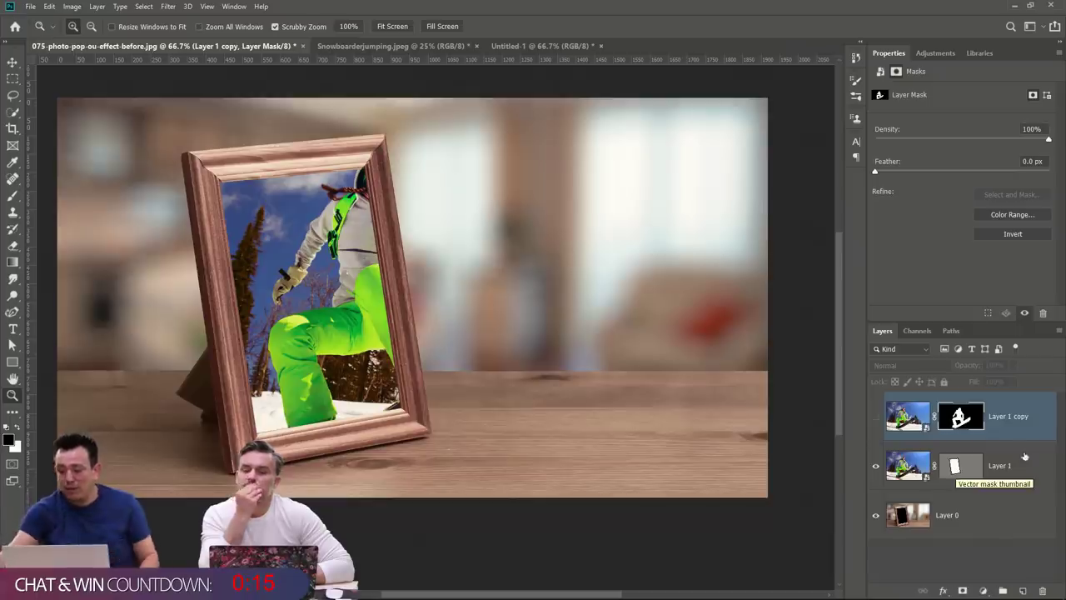
pyautogui.click(875, 419)
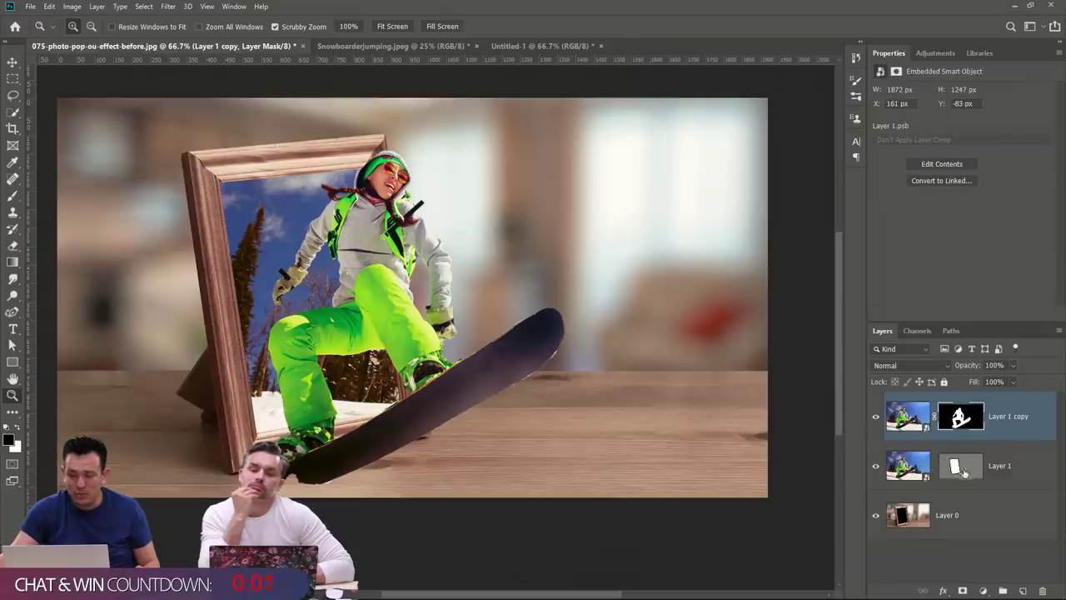
# Select Layer 1 with Layer 1 copy and move both snowboarder layers upward.
pyautogui.hotkey('shift', 'alt', '[')
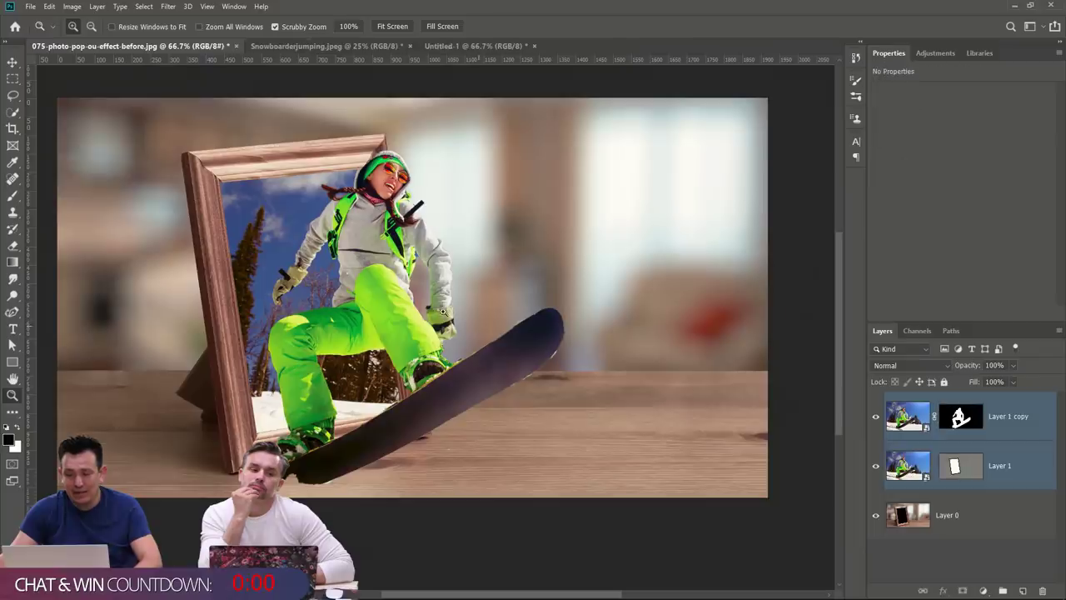
pyautogui.press('v')
pyautogui.moveTo(373, 290); pyautogui.dragTo(384, 237)
# Scale both snowboarder layers to about 86% and shift them lower inside the frame.
pyautogui.hotkey('ctrl', 't')
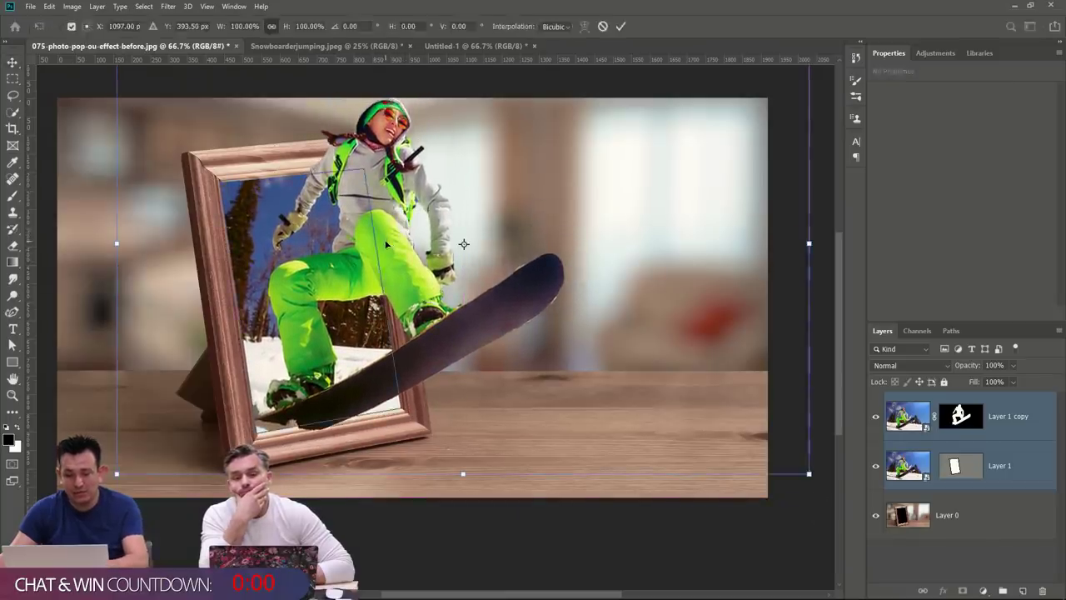
pyautogui.moveTo(809, 474); pyautogui.dragTo(711, 406)
pyautogui.moveTo(436, 273); pyautogui.dragTo(457, 307)
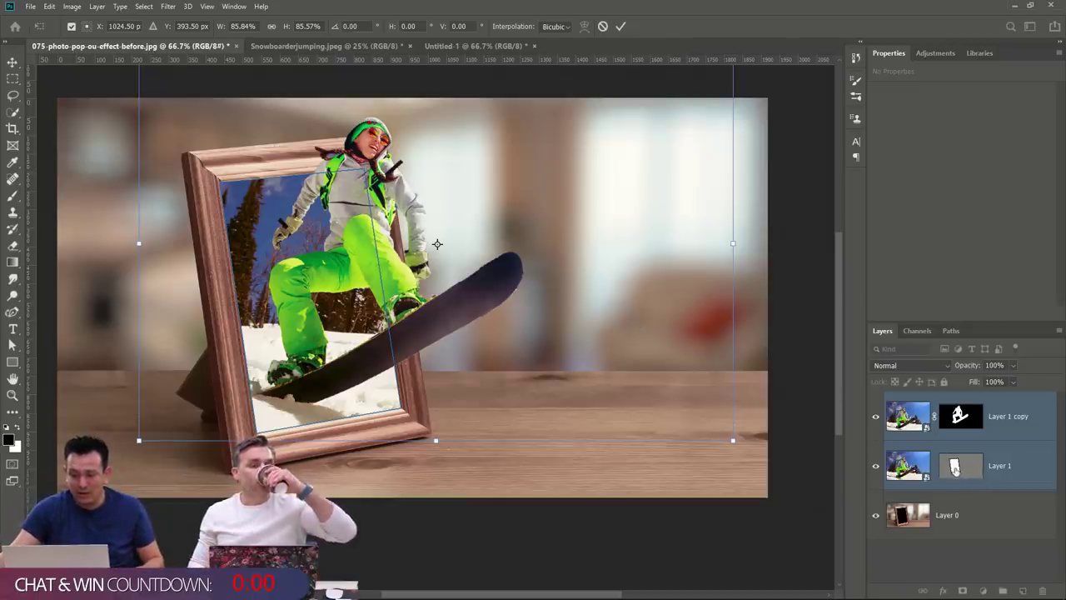
pyautogui.moveTo(438, 244); pyautogui.dragTo(447, 288)
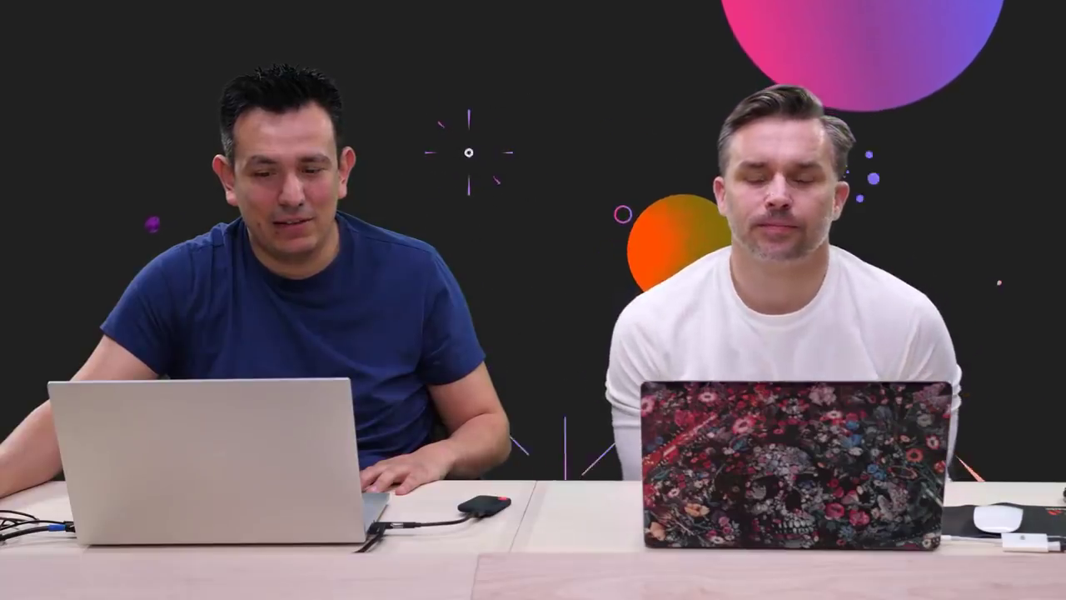
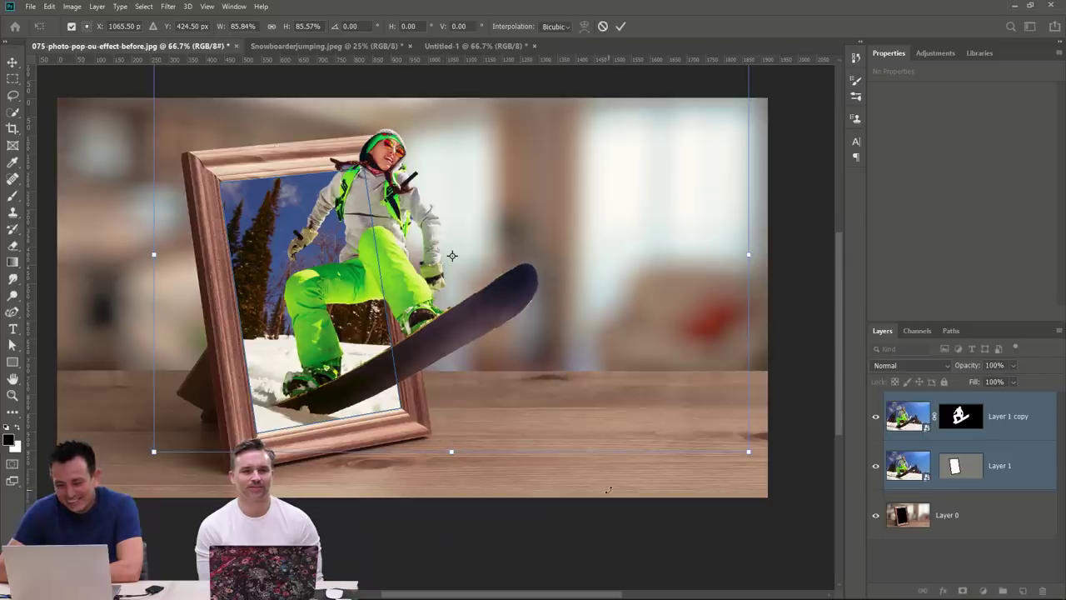
# Commit the snowboarder resize, then hide Layer 1 and Layer 0 so she sits on transparency.
pyautogui.press('Return')
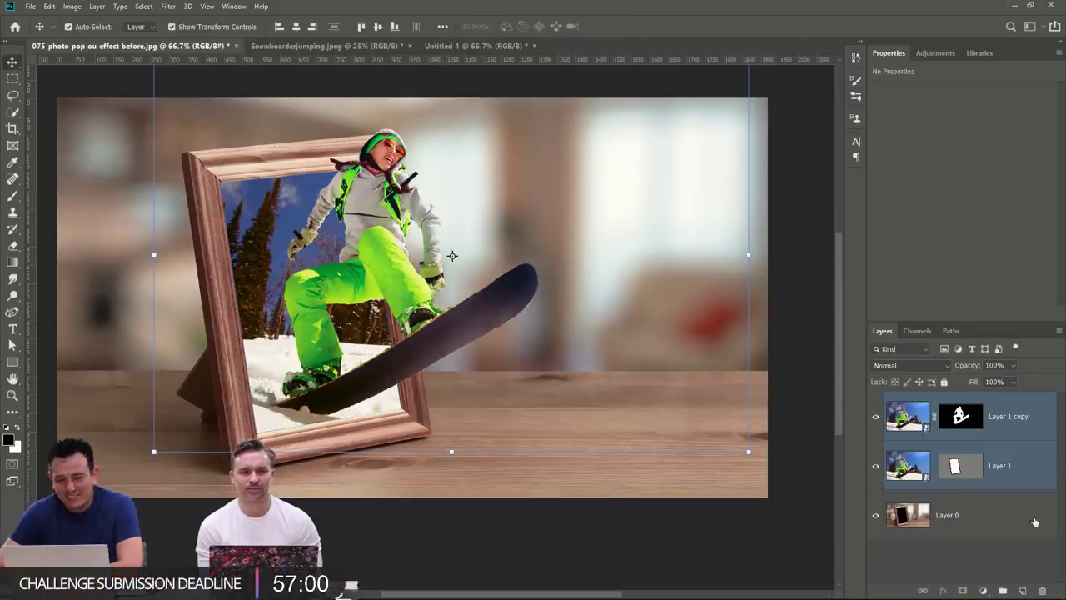
pyautogui.click(908, 432)
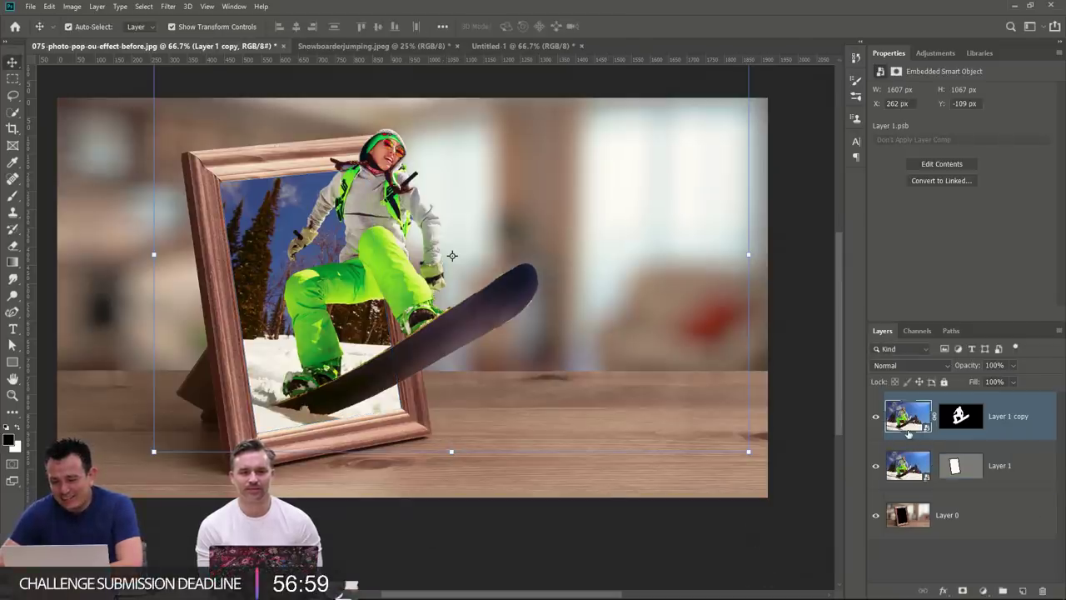
pyautogui.click(925, 554)
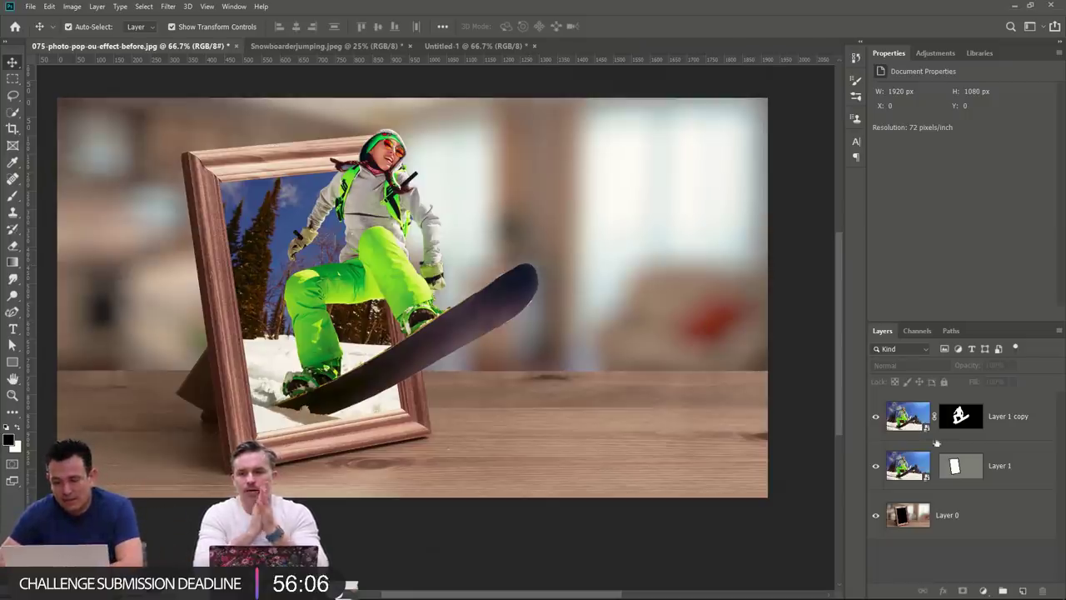
pyautogui.click(875, 466)
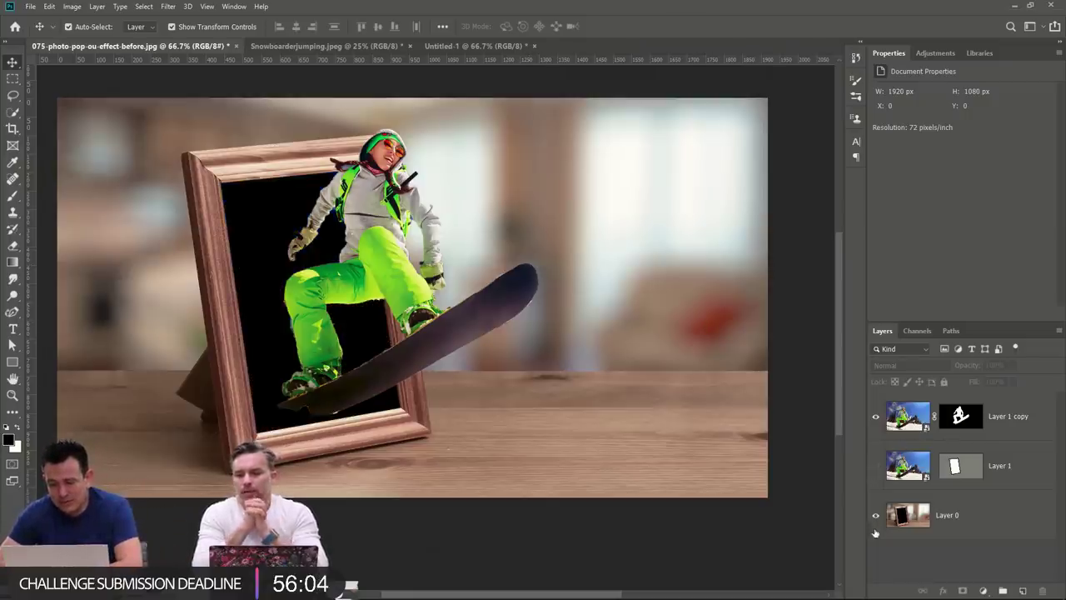
pyautogui.click(875, 516)
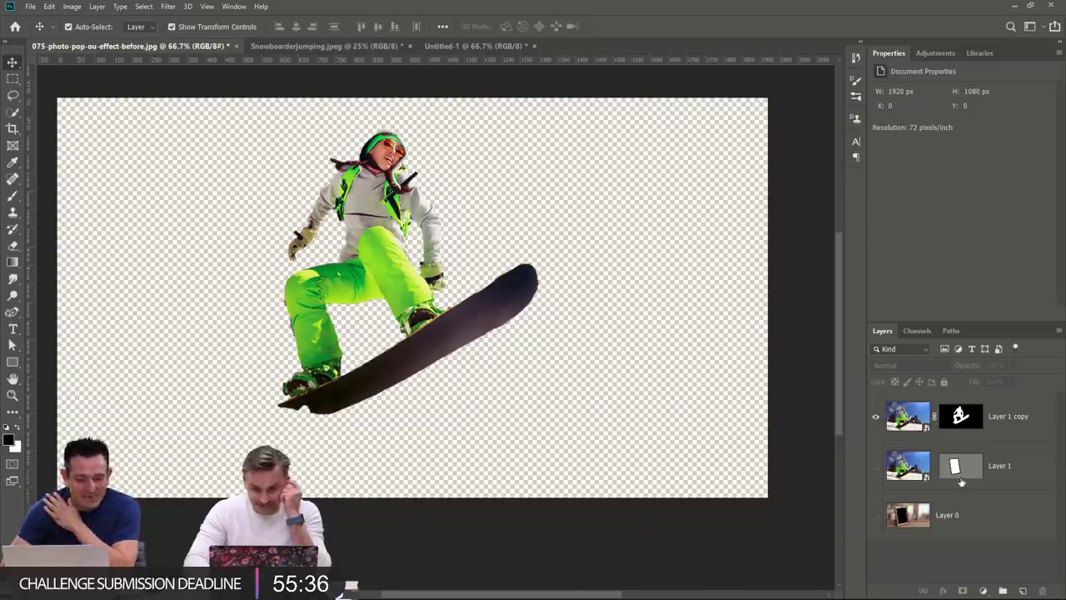
# Give Layer 1 copy a 6 px, Inside, ff0000 red Stroke layer style.
pyautogui.doubleClick(1037, 425)
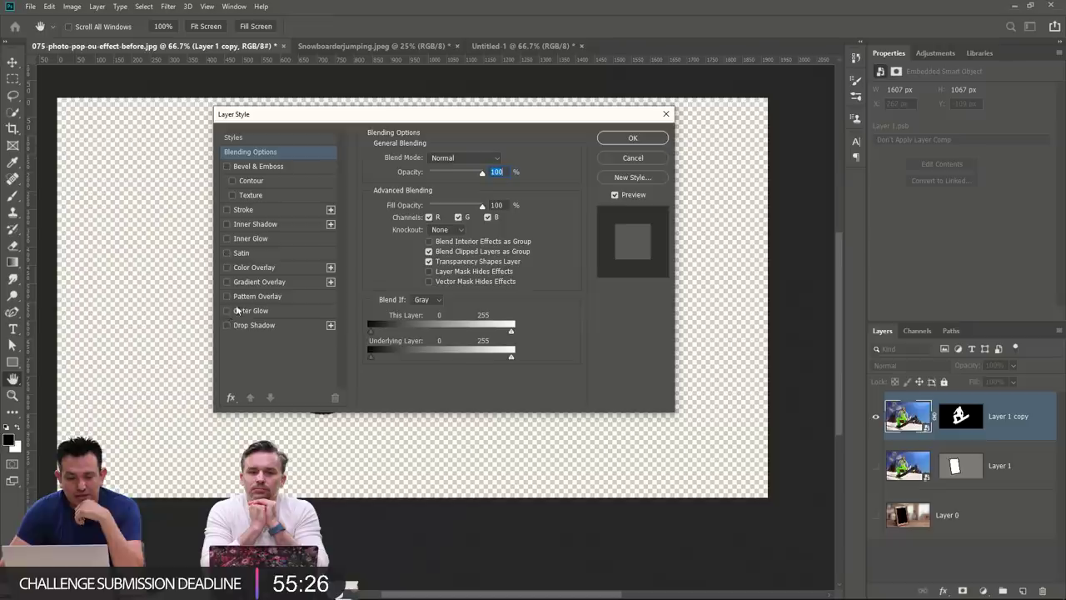
pyautogui.click(233, 398)
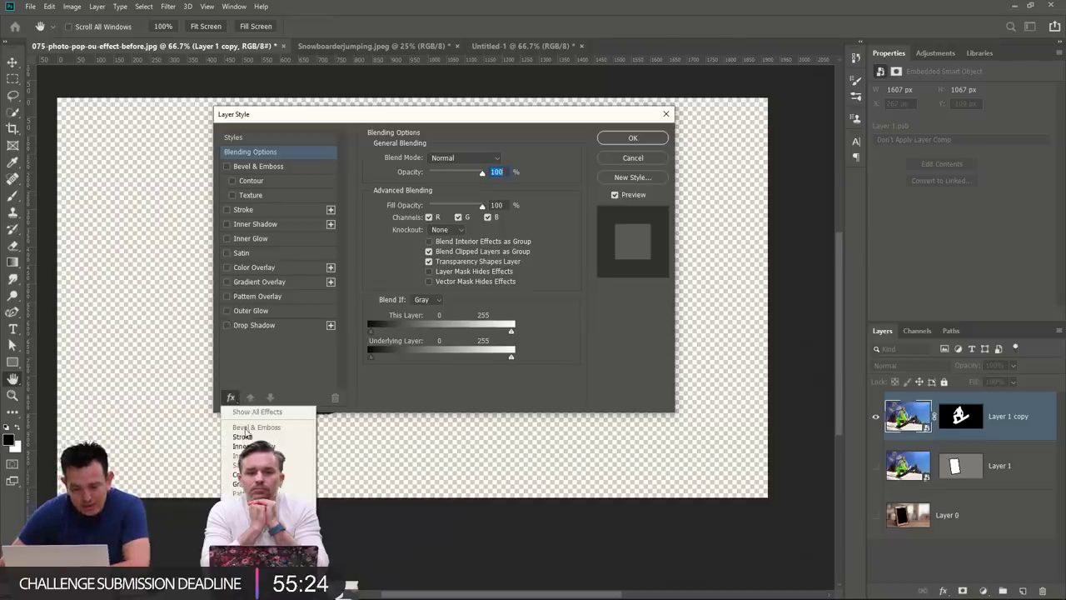
pyautogui.click(233, 398)
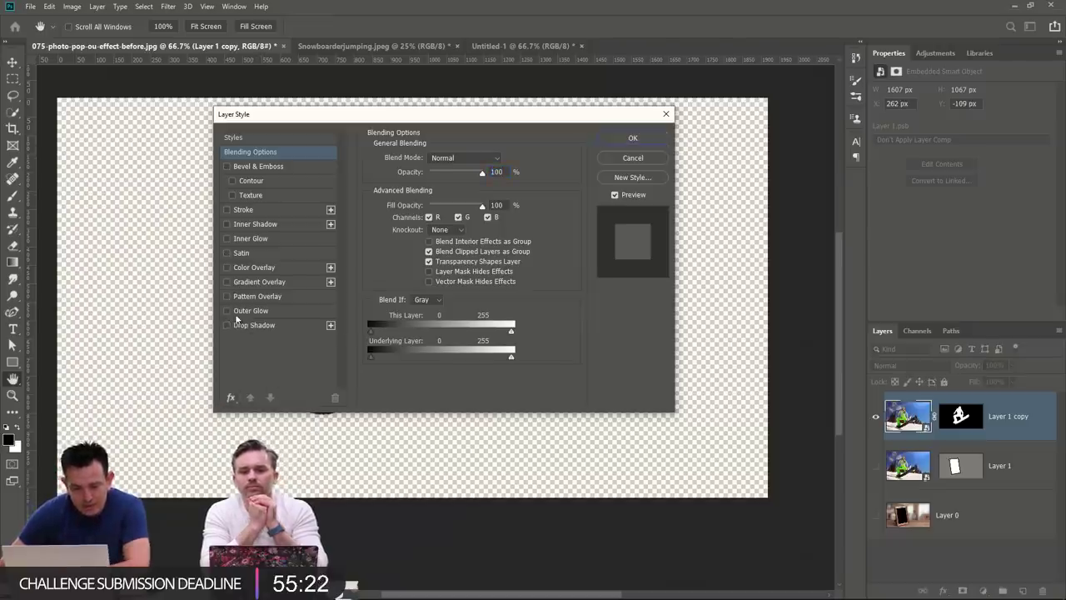
pyautogui.click(226, 209)
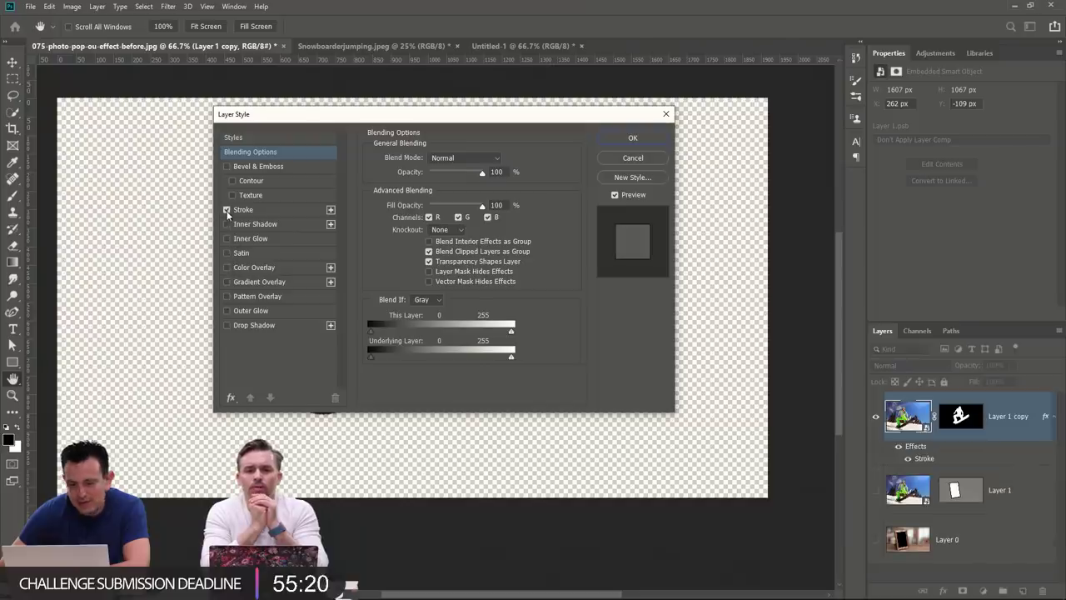
pyautogui.moveTo(302, 114); pyautogui.dragTo(564, 164)
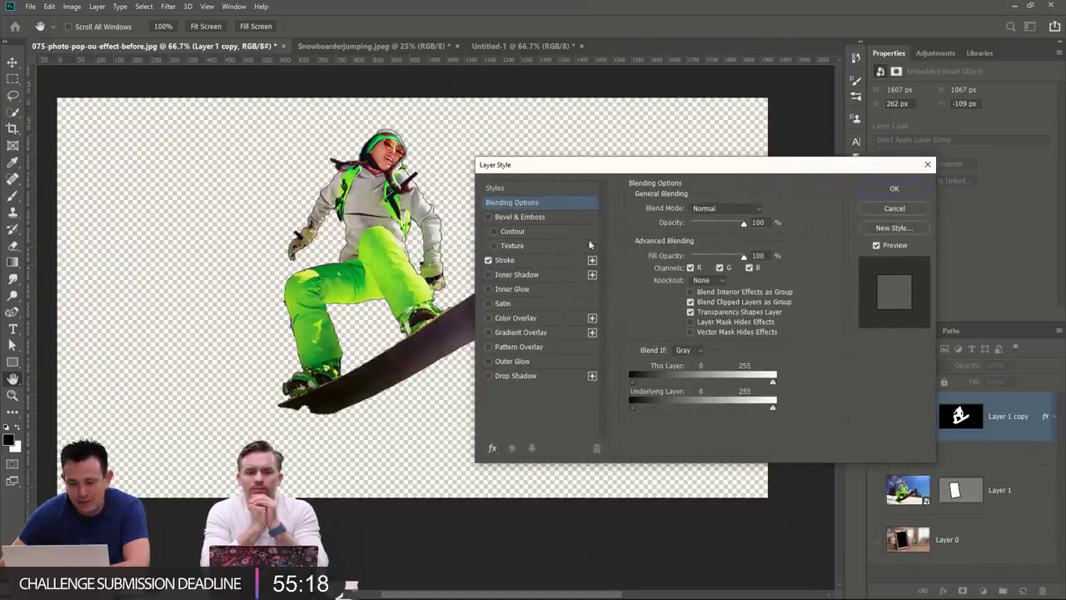
pyautogui.click(521, 261)
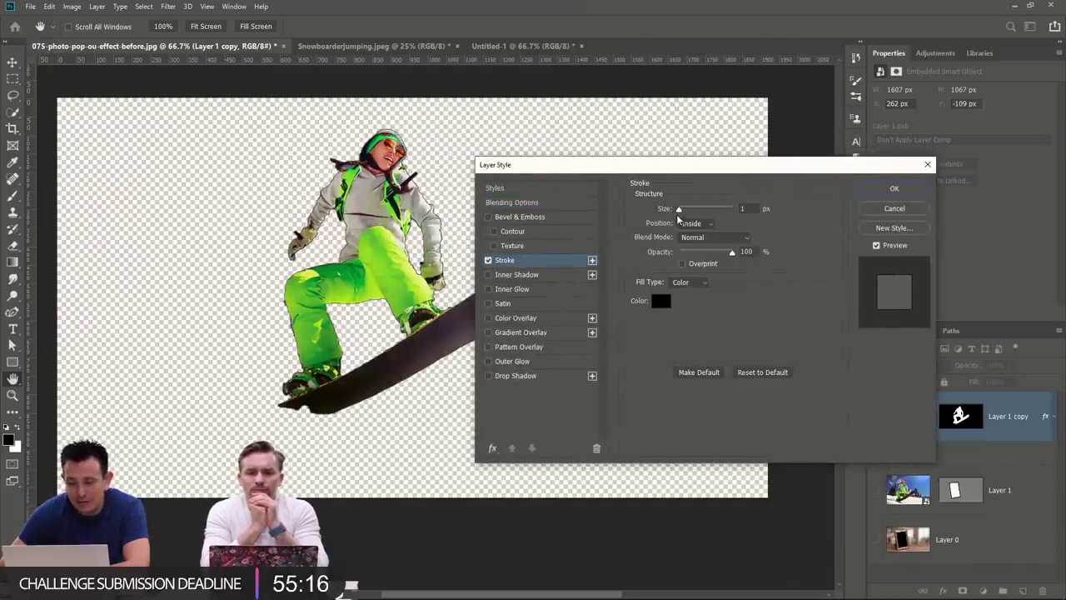
pyautogui.moveTo(679, 209); pyautogui.dragTo(682, 209)
pyautogui.click(658, 300)
pyautogui.write('ff0000')
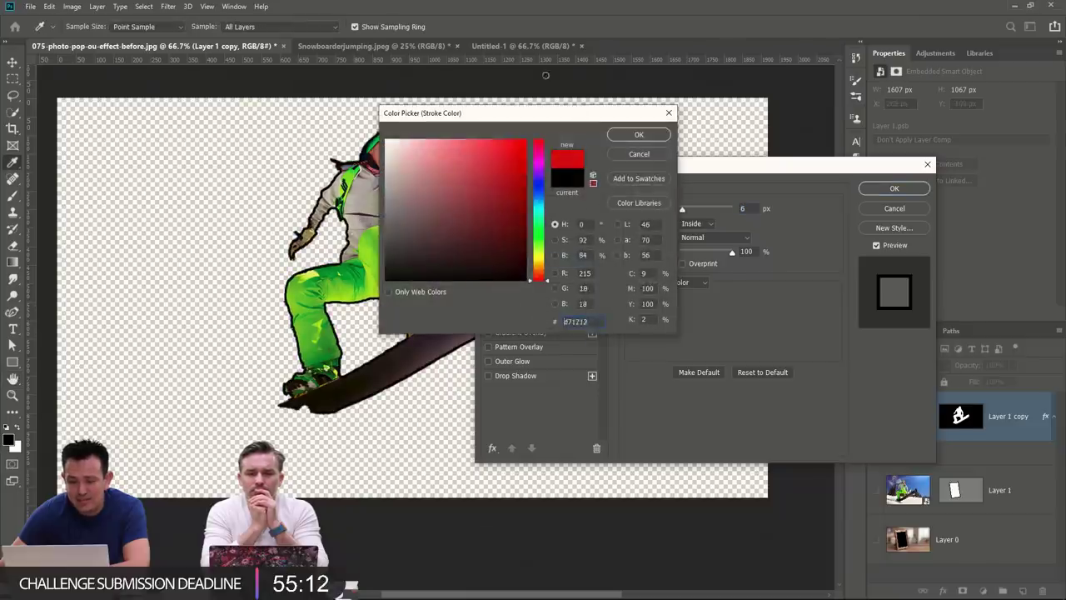
pyautogui.click(637, 135)
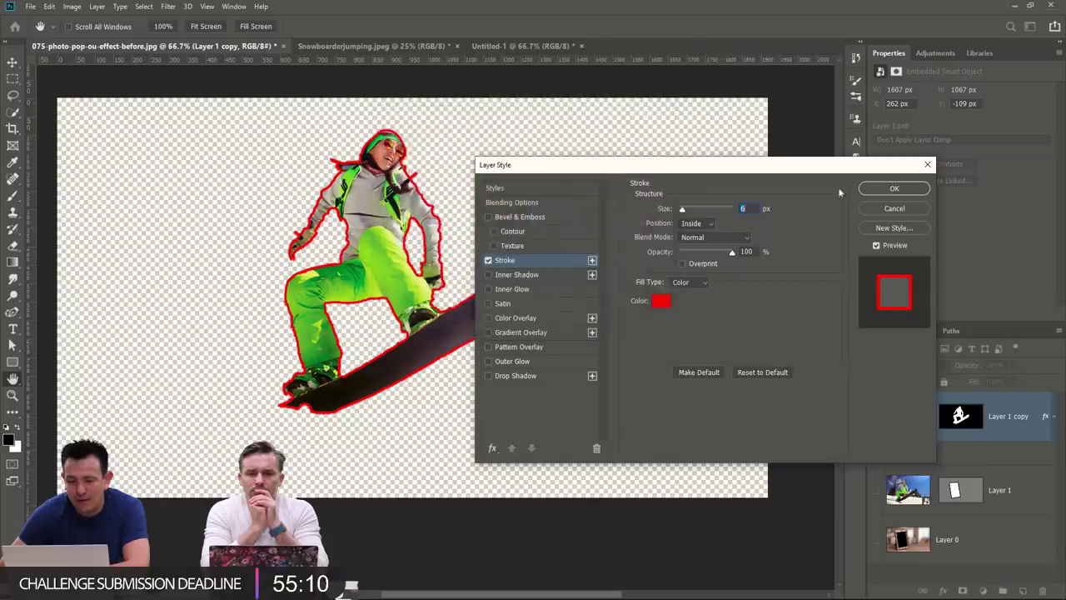
pyautogui.click(889, 190)
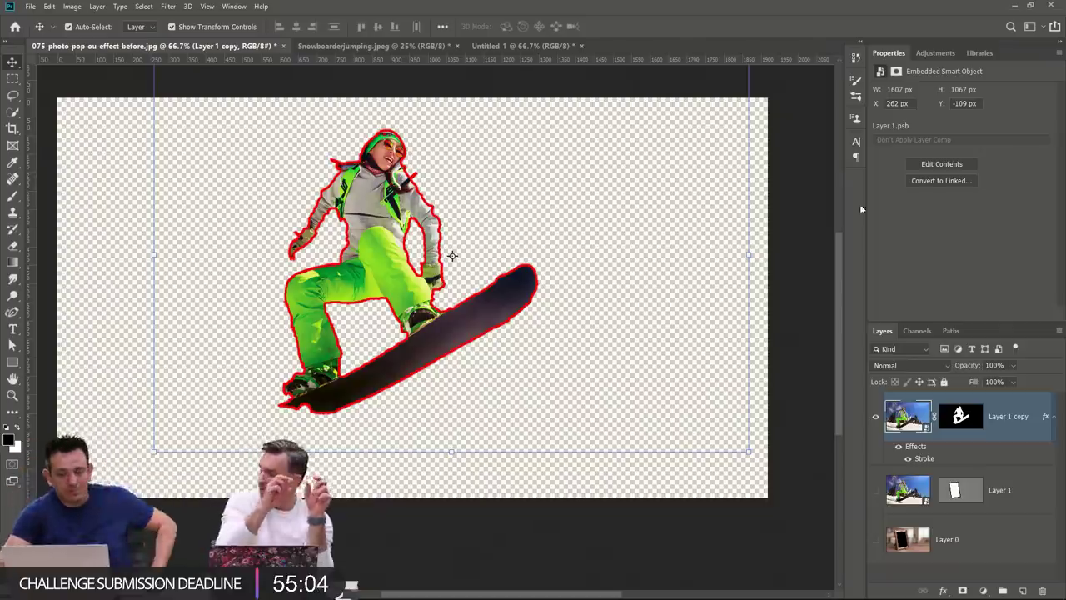
pyautogui.click(11, 198)
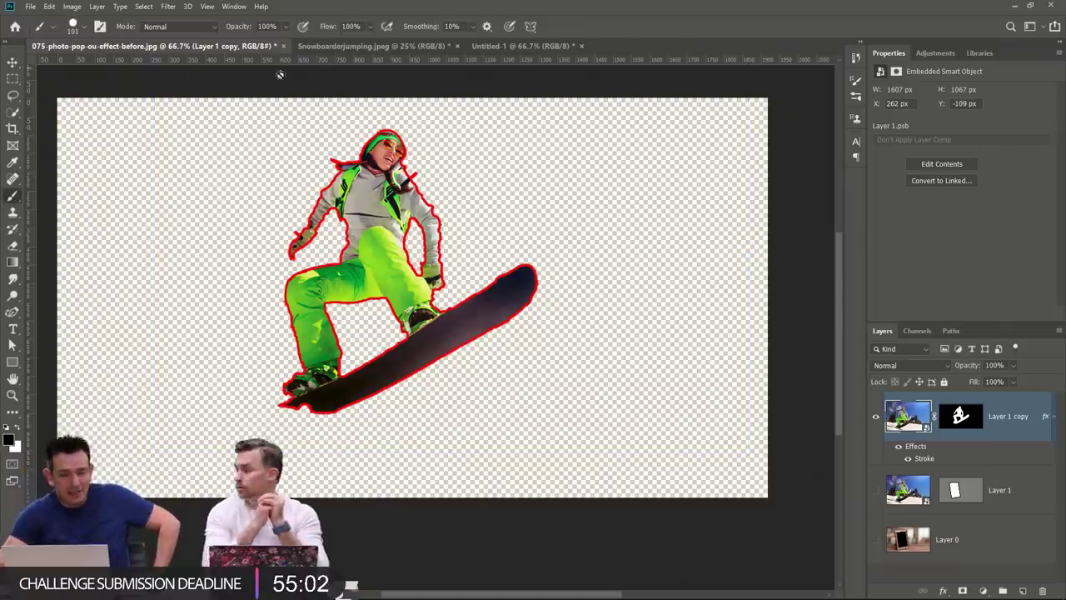
pyautogui.click(966, 422)
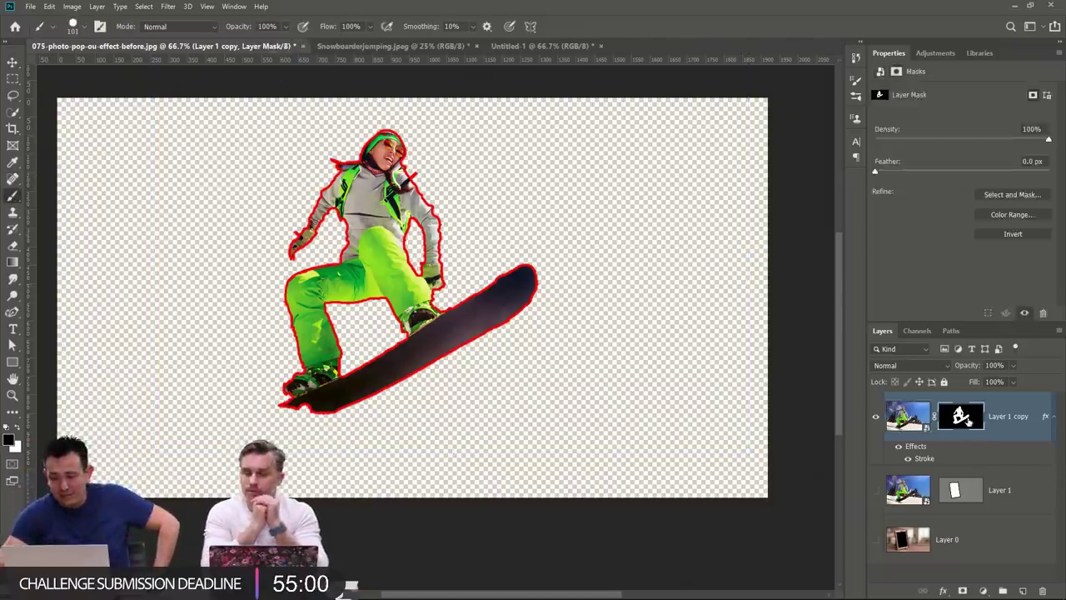
pyautogui.press('[')
pyautogui.press('[')
pyautogui.press('[')
pyautogui.press('[')
pyautogui.press('[')
pyautogui.press('[')
pyautogui.press('[')
pyautogui.press('[')
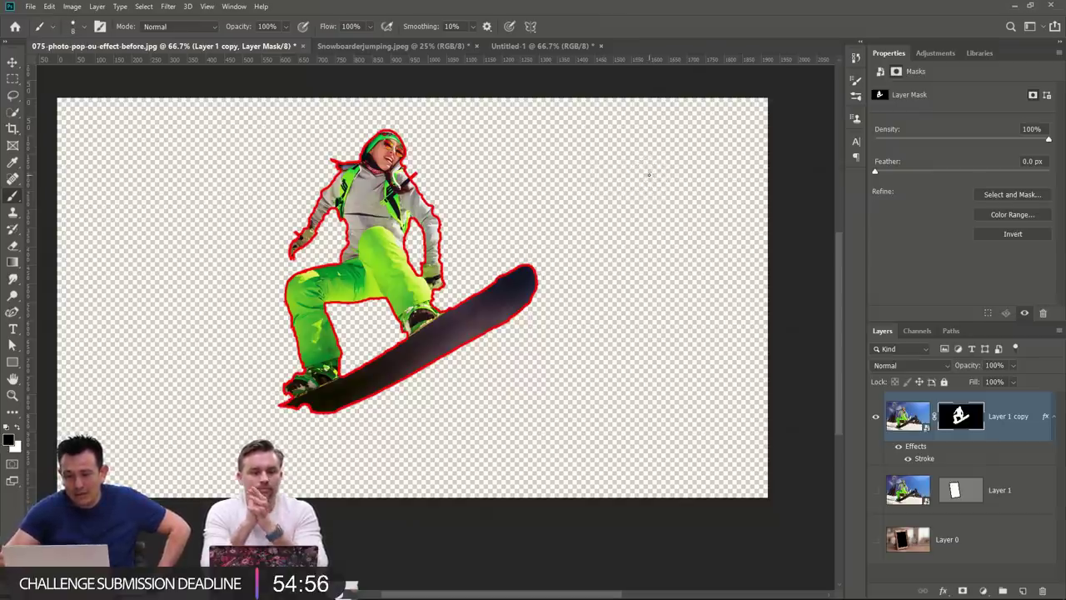
pyautogui.press('x')
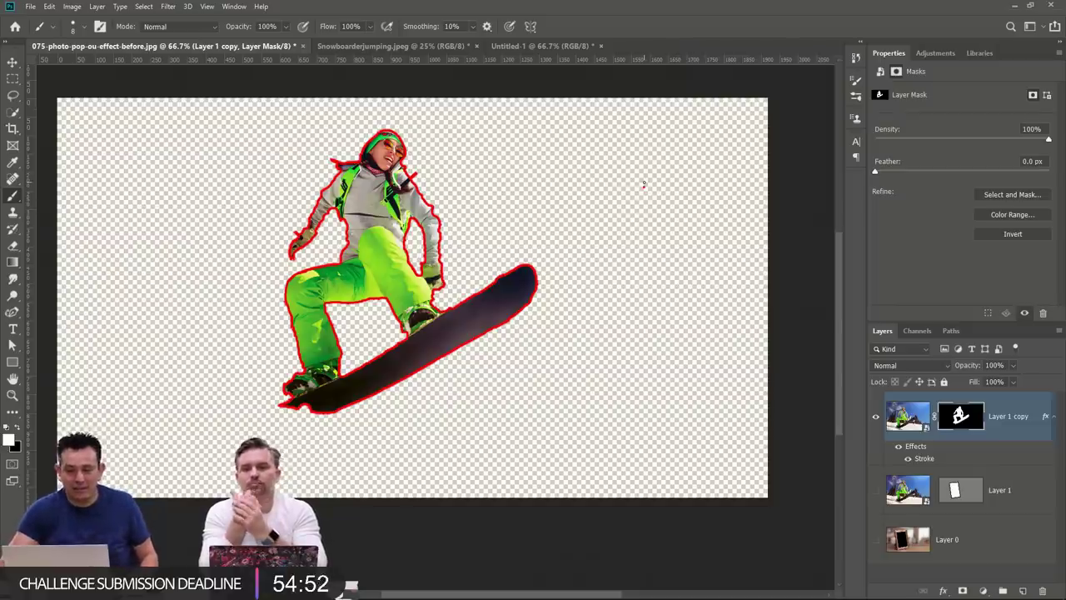
pyautogui.press(']')
pyautogui.press(']')
pyautogui.press(']')
pyautogui.press(']')
pyautogui.press(']')
pyautogui.press(']')
pyautogui.press(']')
pyautogui.press(']')
pyautogui.press(']')
pyautogui.press(']')
pyautogui.press(']')
pyautogui.press(']')
pyautogui.press(']')
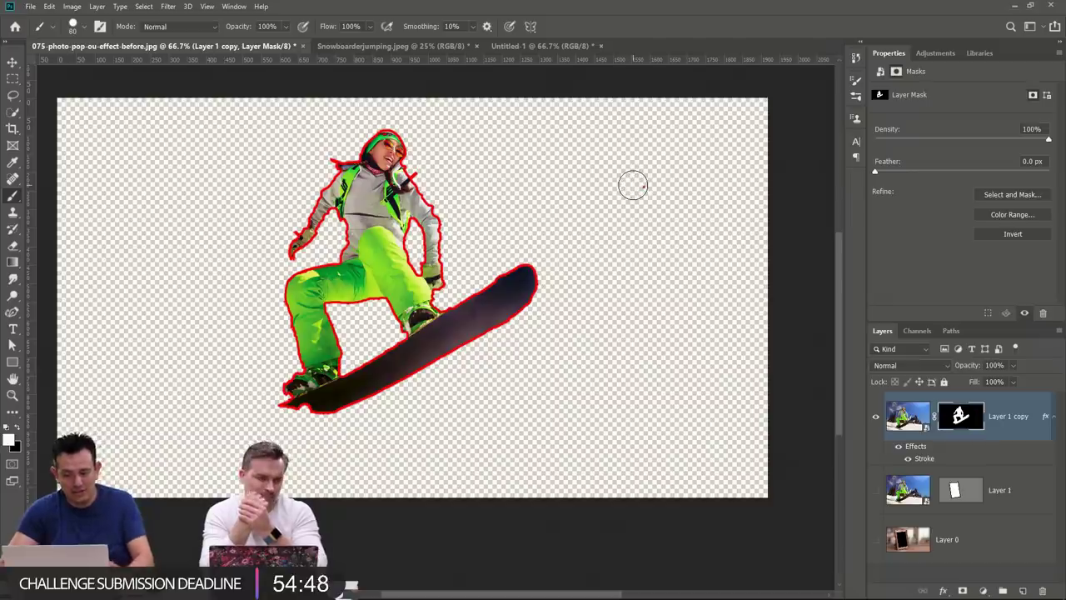
pyautogui.press('x')
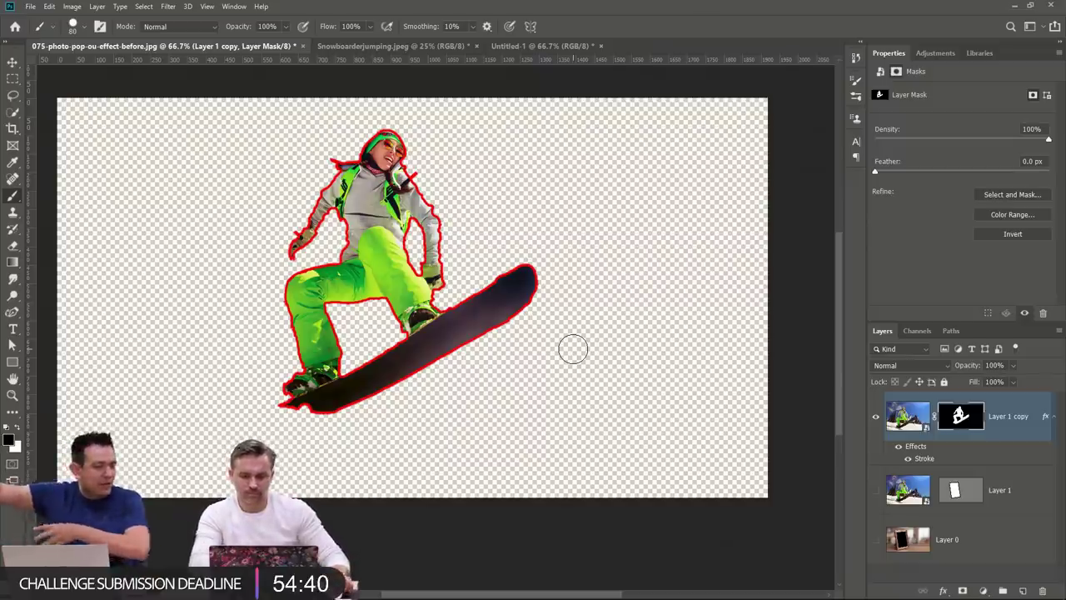
# Convert the red stroke effect into its own layer and delete that layer.
pyautogui.rightClick(914, 452)
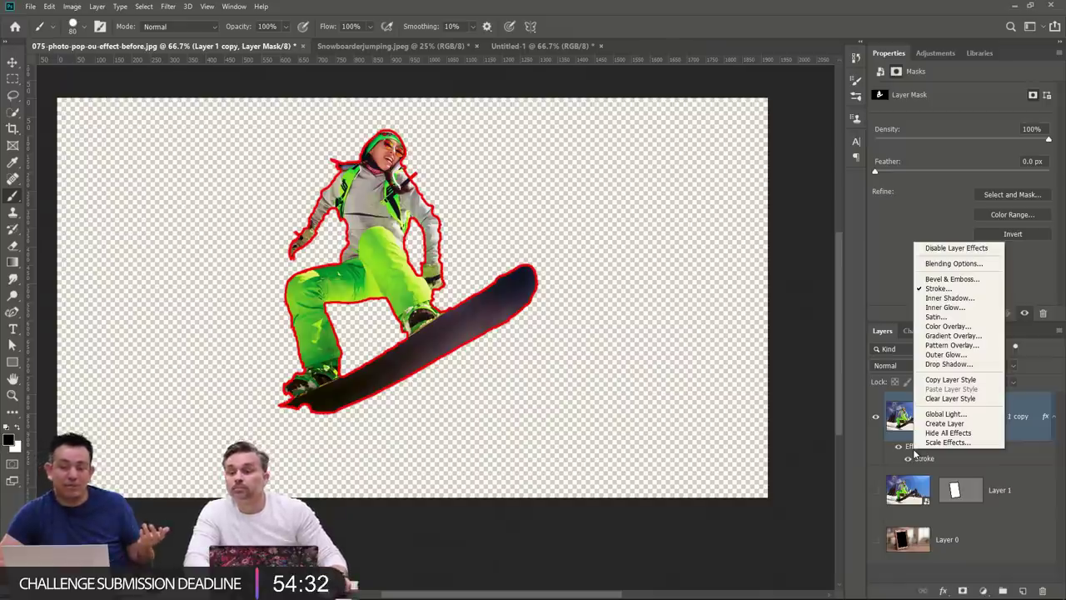
pyautogui.click(944, 423)
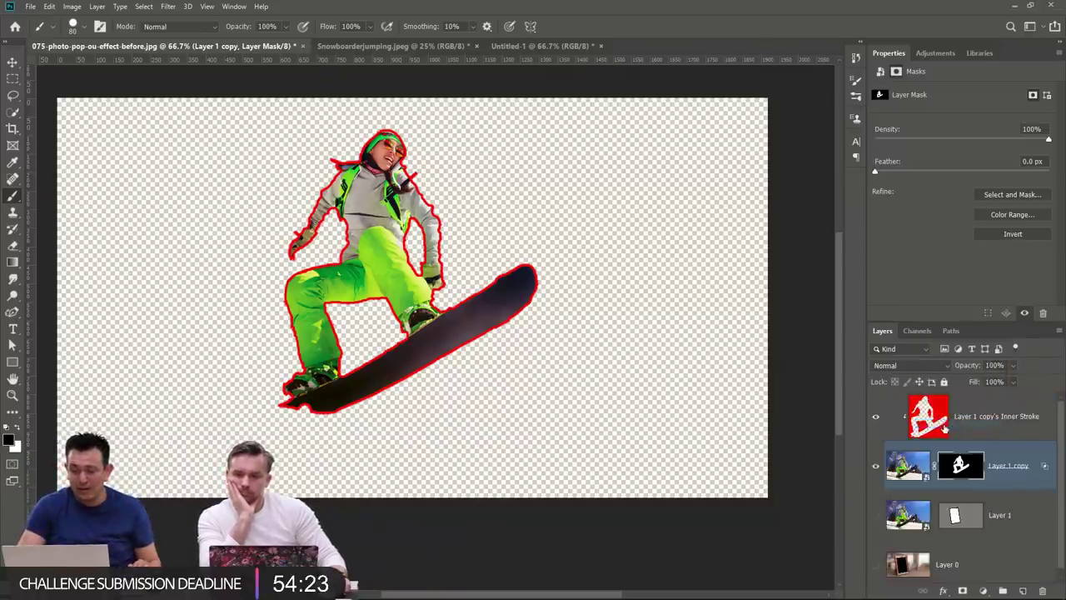
pyautogui.click(872, 425)
pyautogui.click(872, 426)
pyautogui.click(872, 425)
pyautogui.click(872, 425)
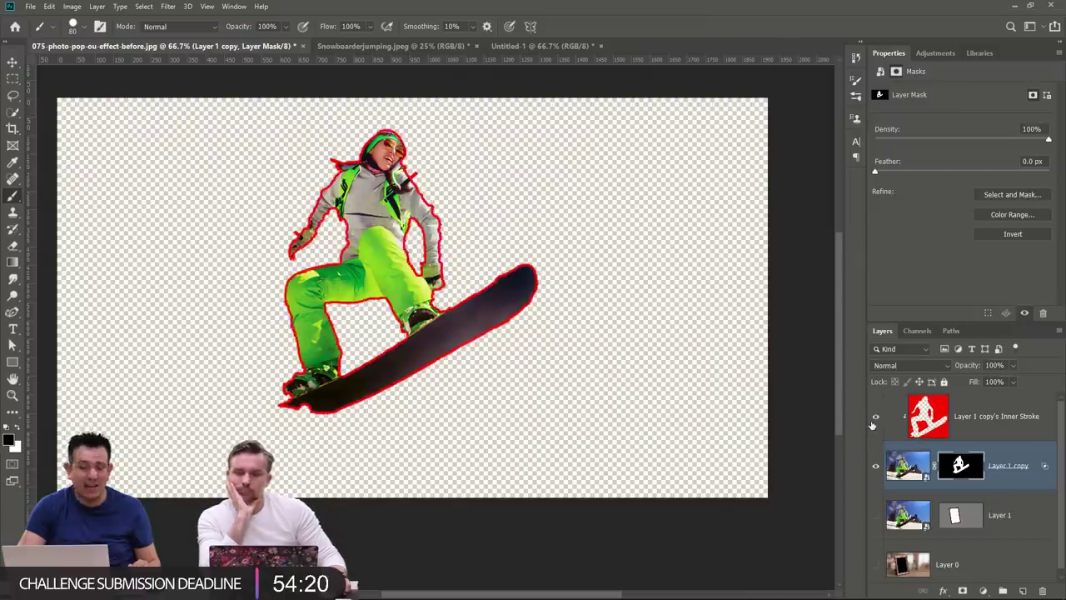
pyautogui.click(872, 425)
pyautogui.click(874, 420)
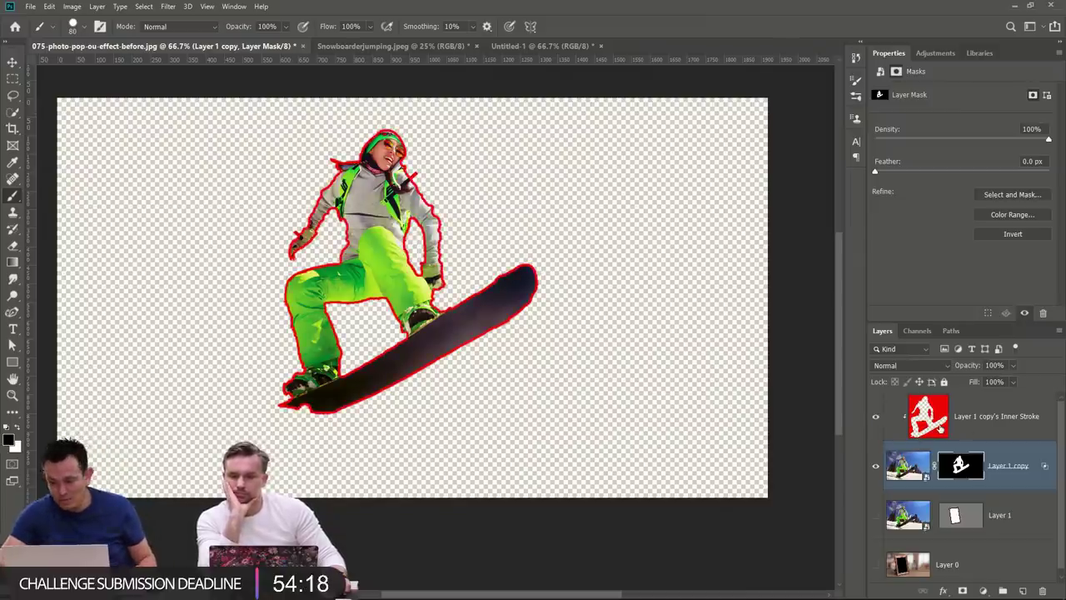
pyautogui.moveTo(941, 428)
pyautogui.mouseDown()
pyautogui.moveTo(942, 509)
pyautogui.moveTo(923, 564)
pyautogui.moveTo(1043, 590)
pyautogui.mouseUp()
# Show Layer 1 and Layer 0 again and view the image at 100% to check.
pyautogui.click(876, 466)
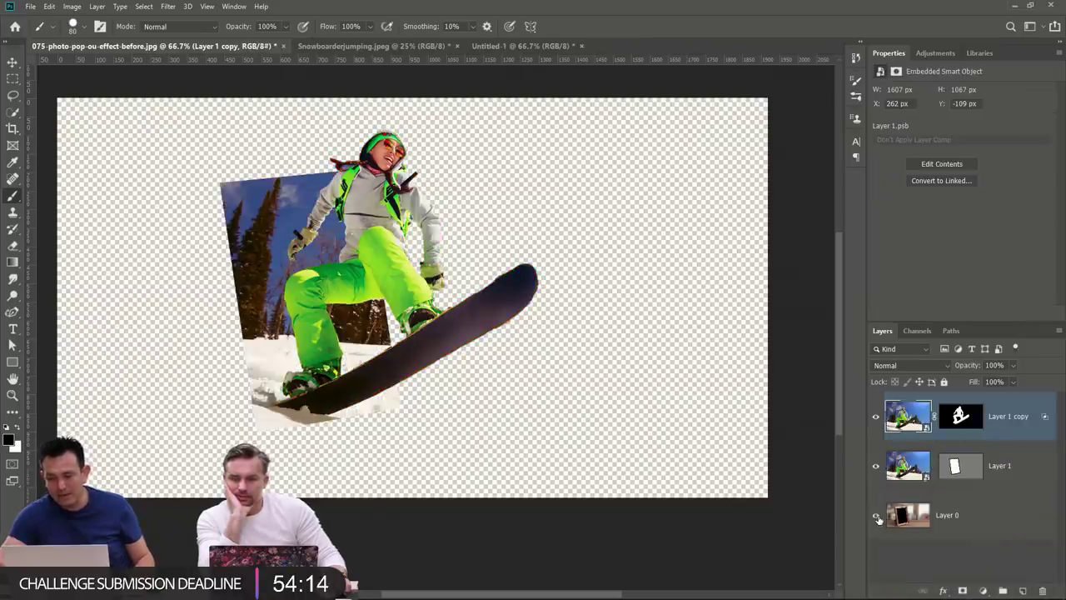
pyautogui.click(875, 515)
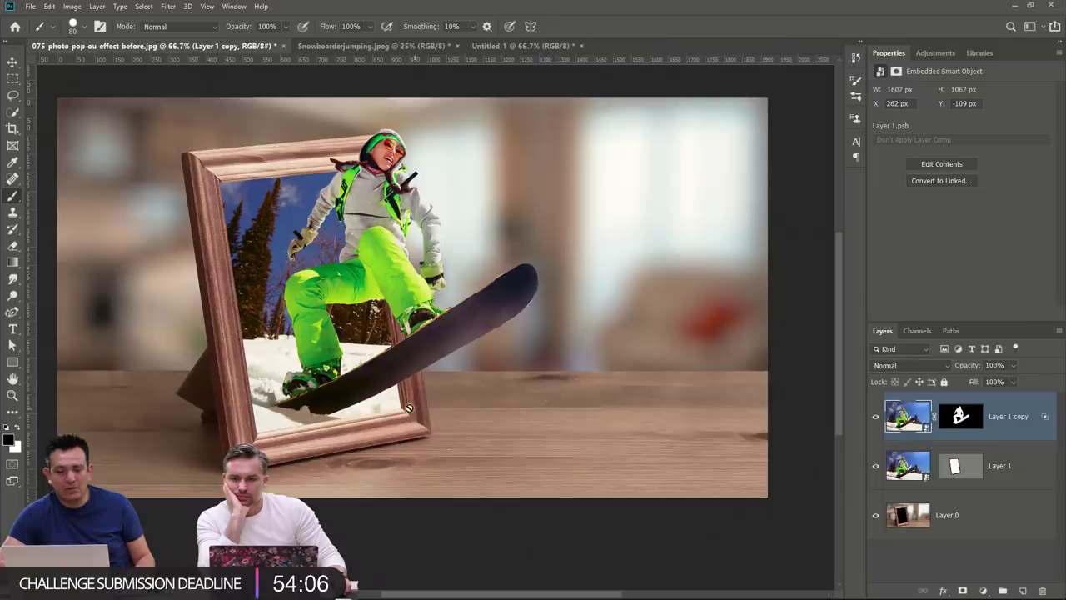
pyautogui.click(13, 395)
pyautogui.click(325, 385)
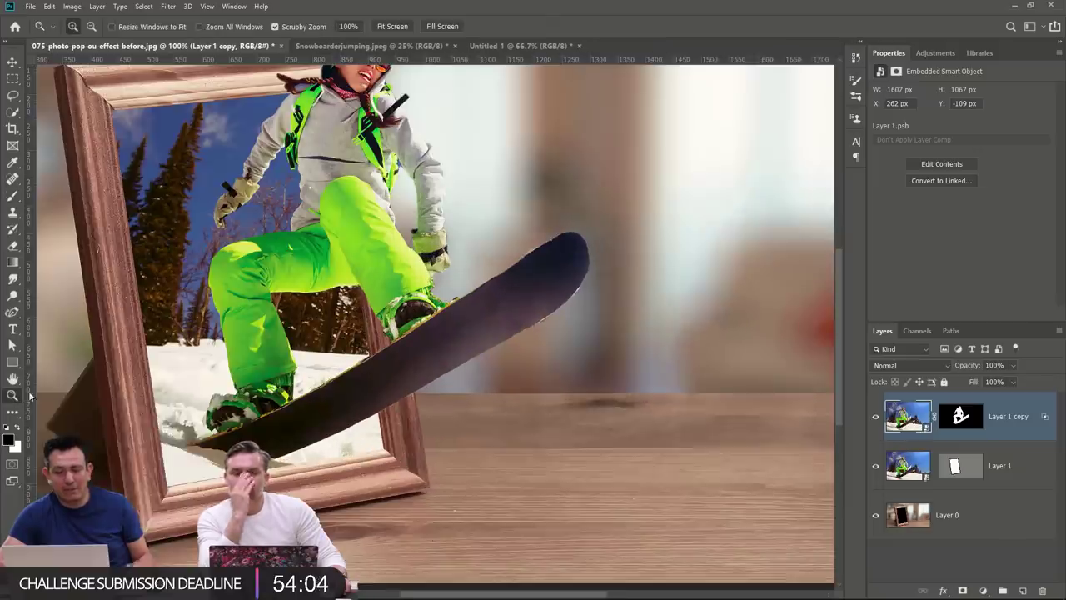
pyautogui.rightClick(329, 387)
pyautogui.click(333, 397)
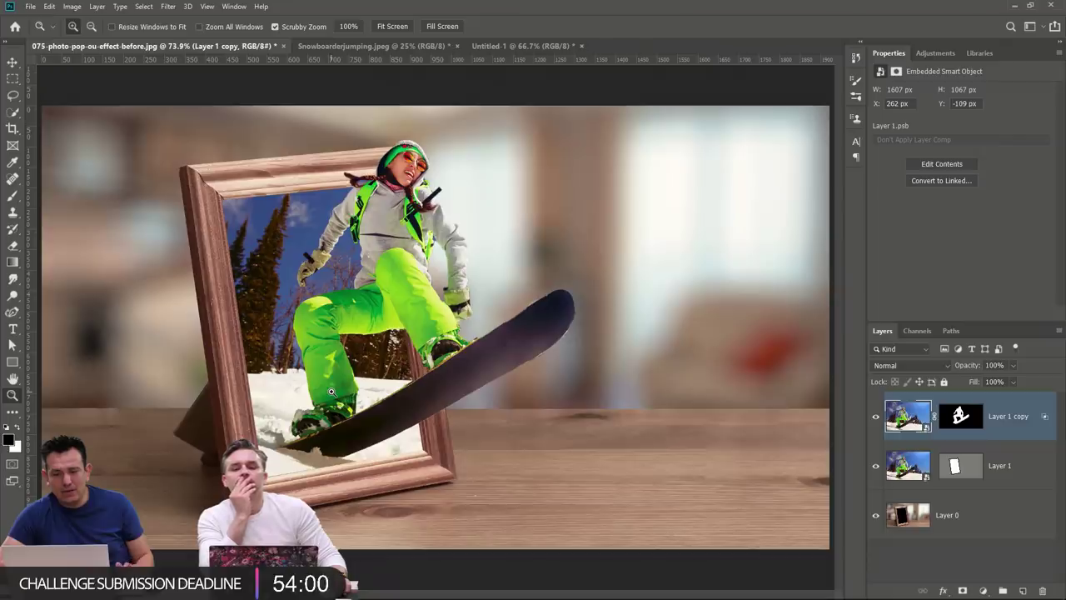
pyautogui.click(30, 7)
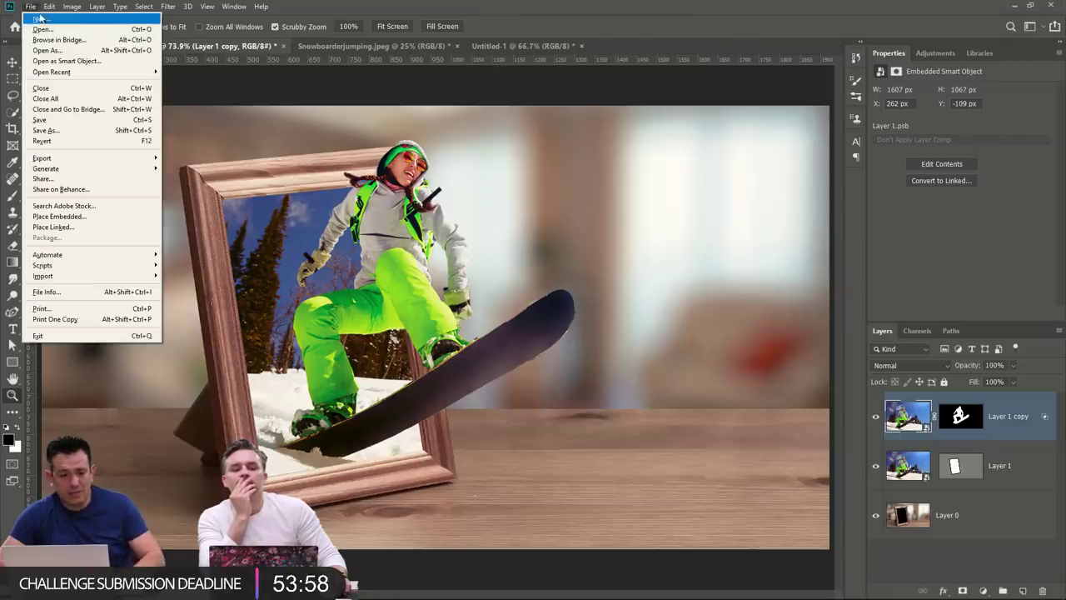
# Create a new 1920 × 1080 px document and fill it with a Clouds render.
pyautogui.click(37, 20)
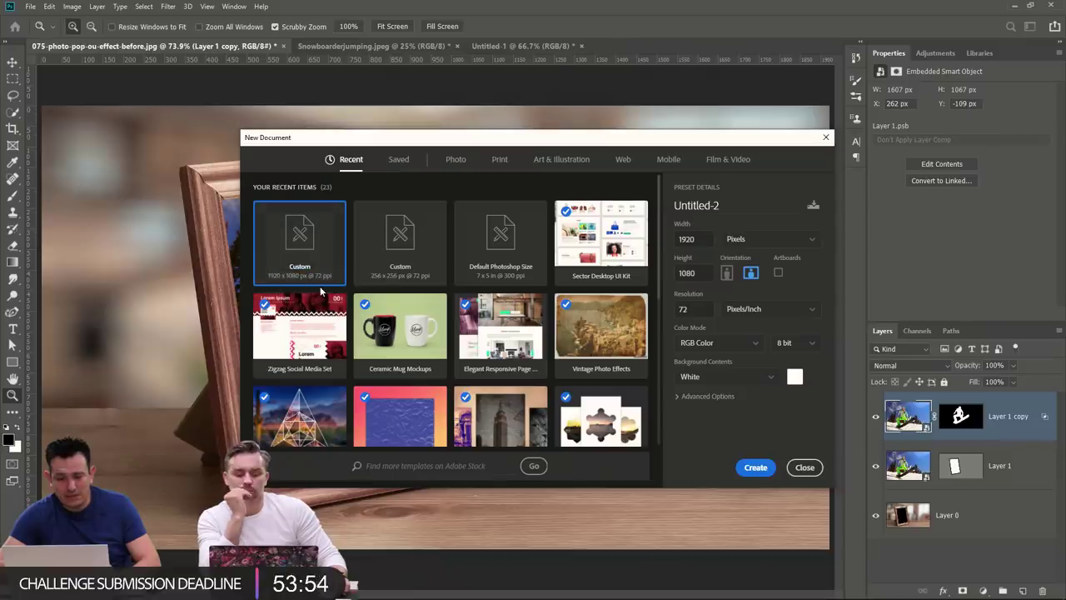
pyautogui.click(741, 469)
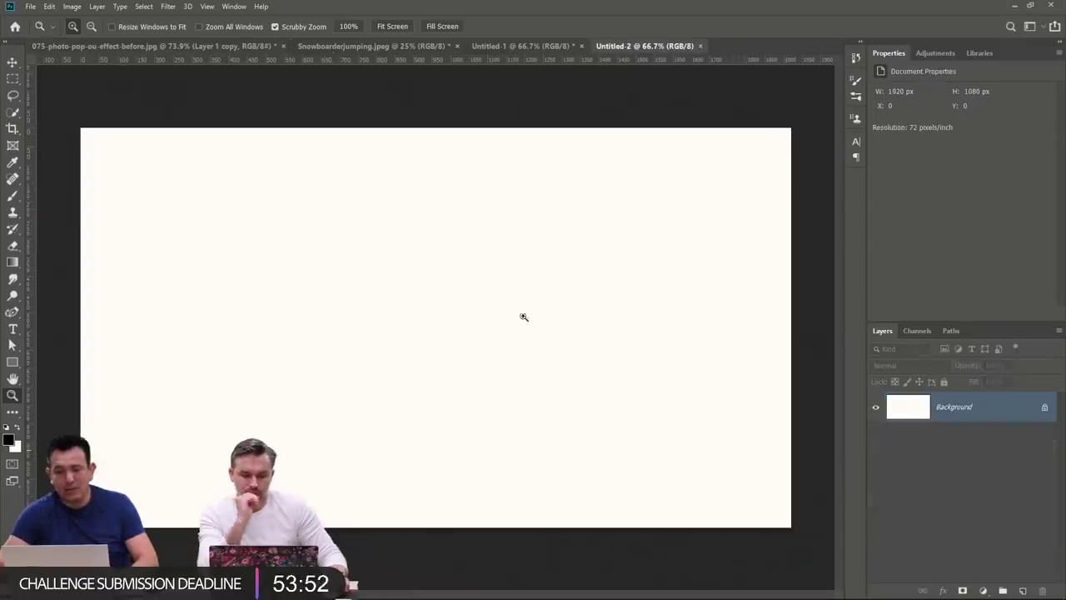
pyautogui.click(227, 6)
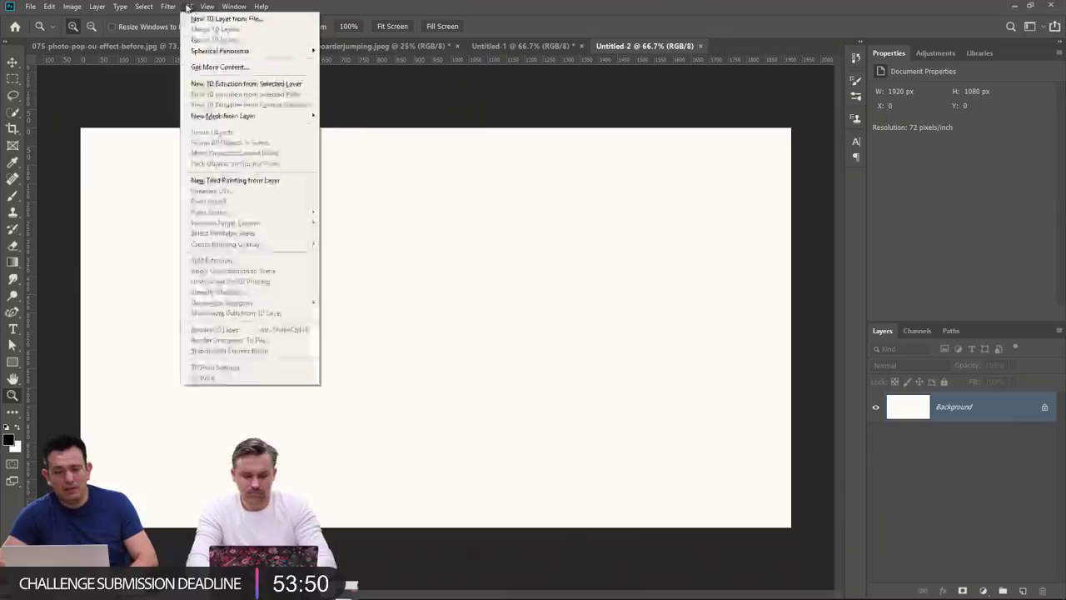
pyautogui.moveTo(168, 6)
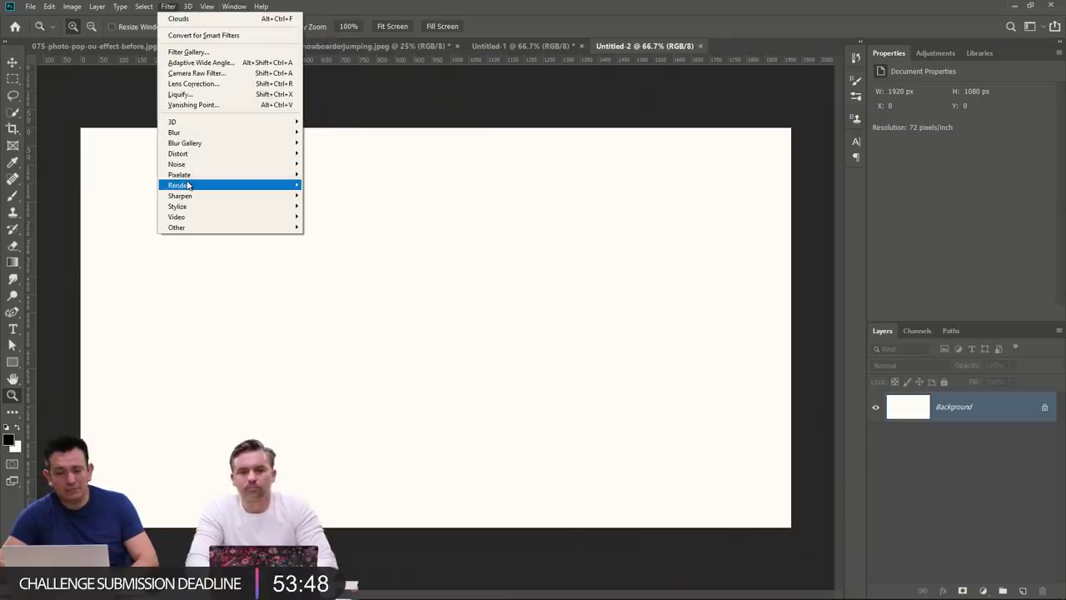
pyautogui.moveTo(255, 191)
pyautogui.click(323, 223)
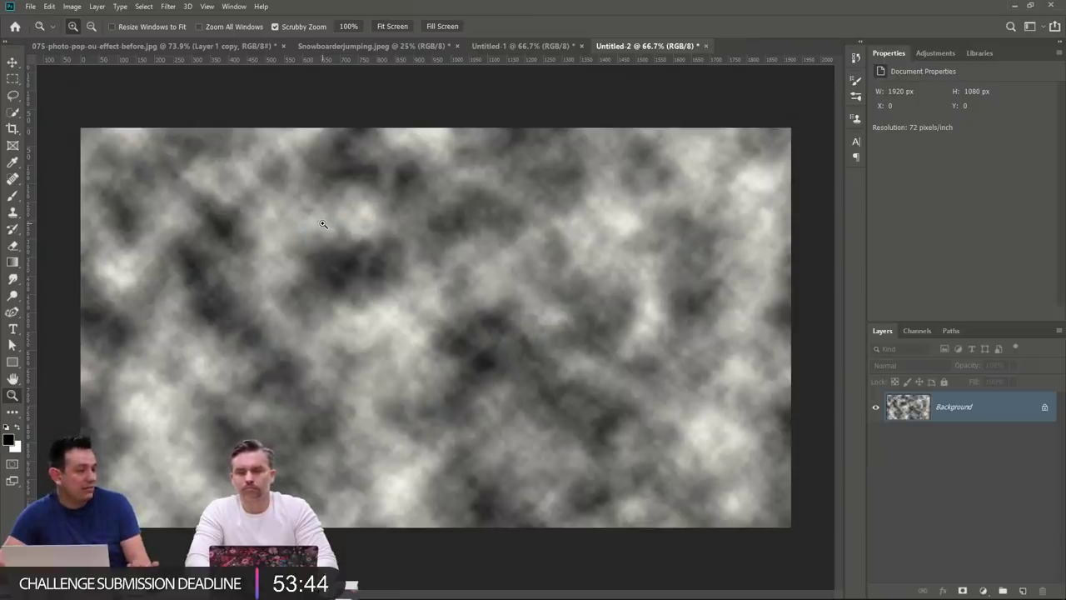
# Re-run the Clouds filter until the grey clouds look soft.
pyautogui.click(165, 9)
pyautogui.moveTo(198, 184)
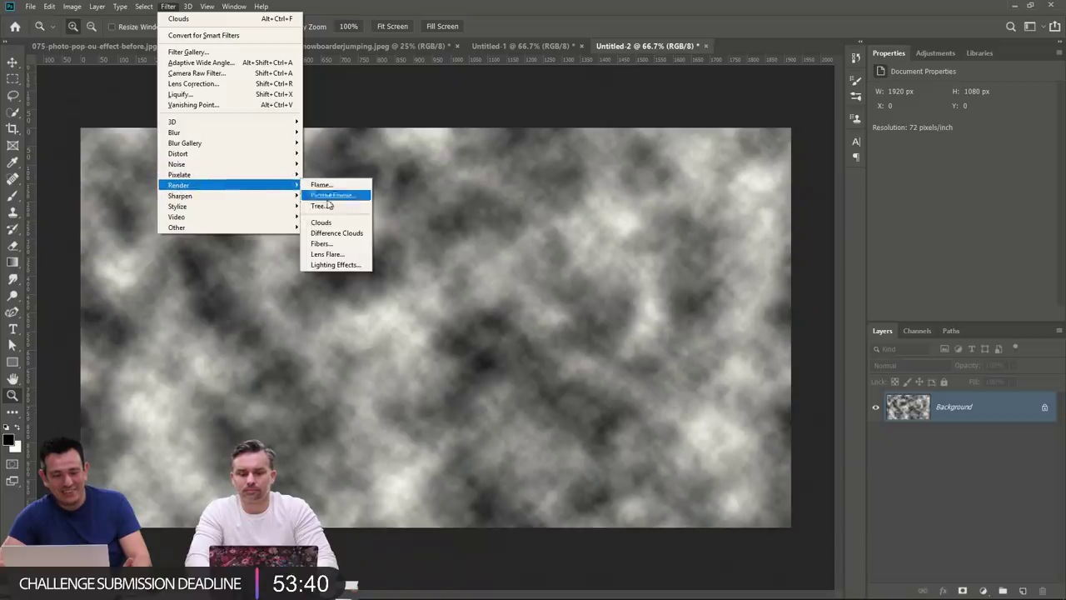
pyautogui.click(344, 224)
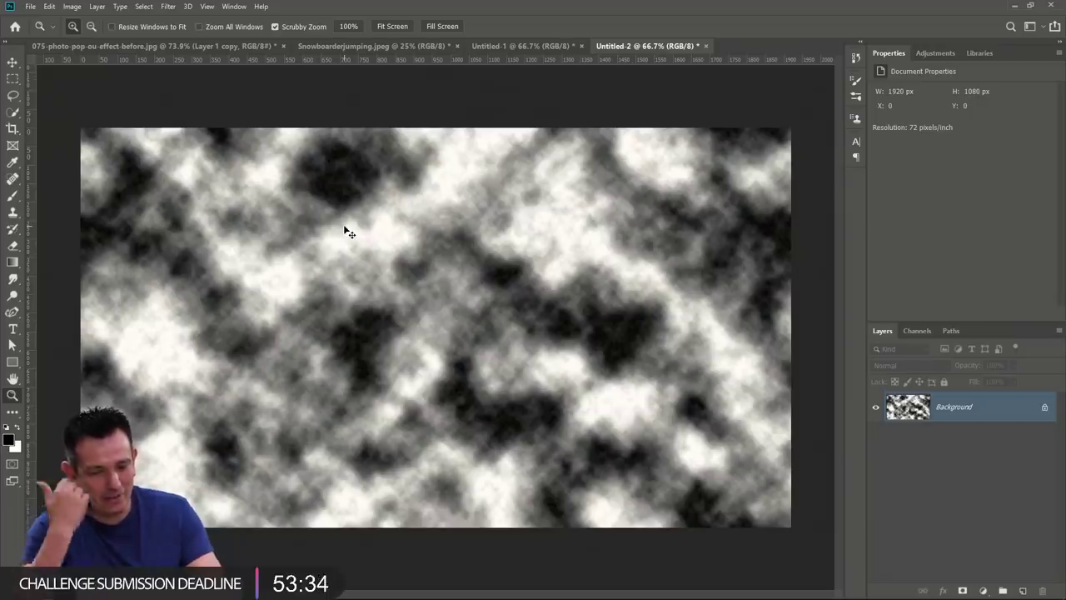
pyautogui.hotkey('ctrl', 'alt', 'f')
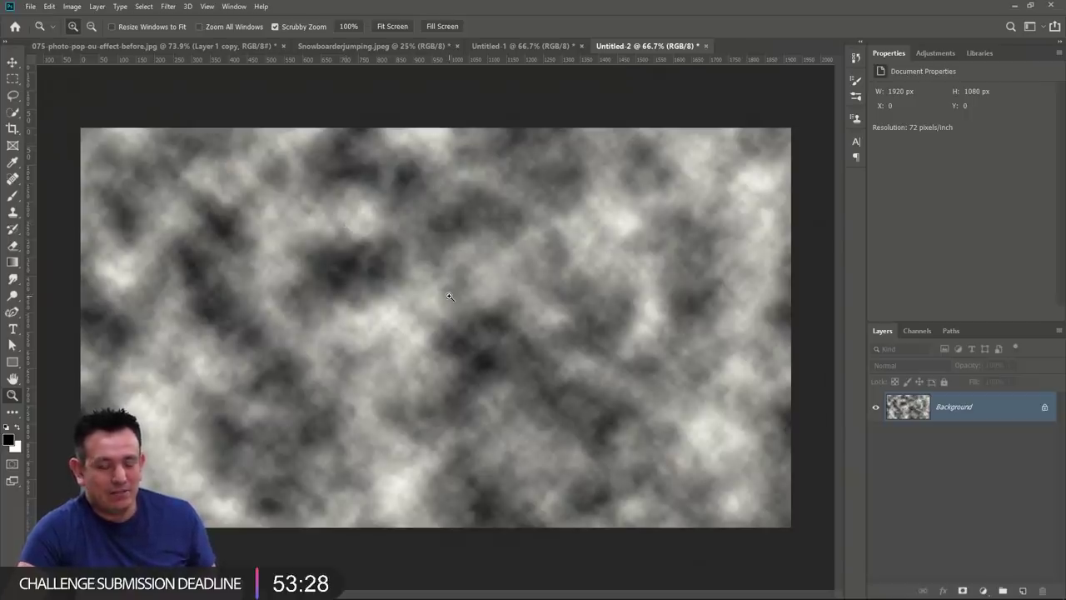
pyautogui.click(169, 7)
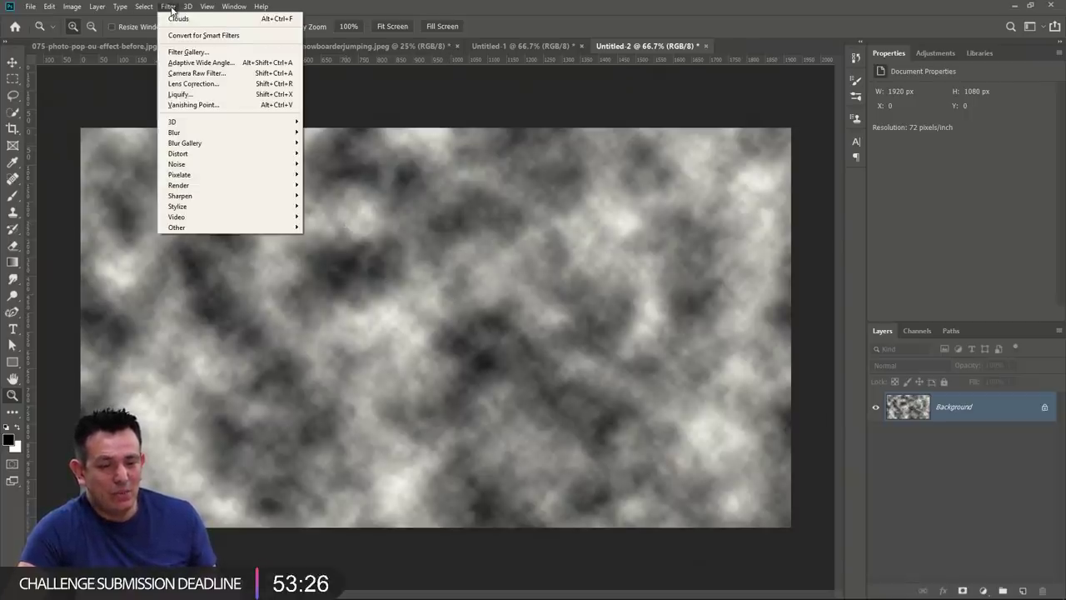
pyautogui.moveTo(194, 165)
pyautogui.moveTo(194, 229)
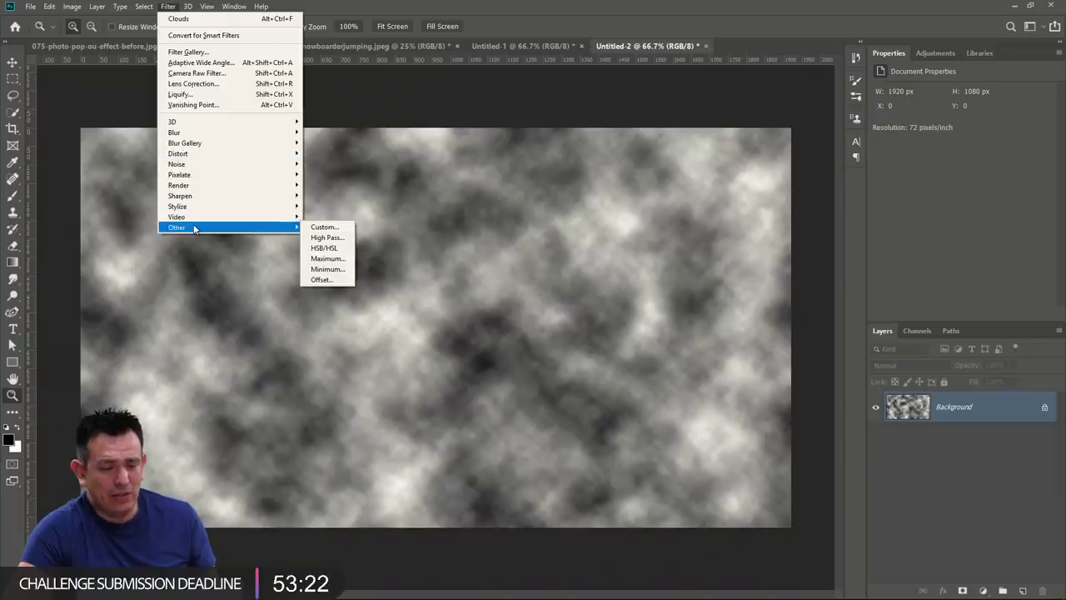
pyautogui.click(325, 279)
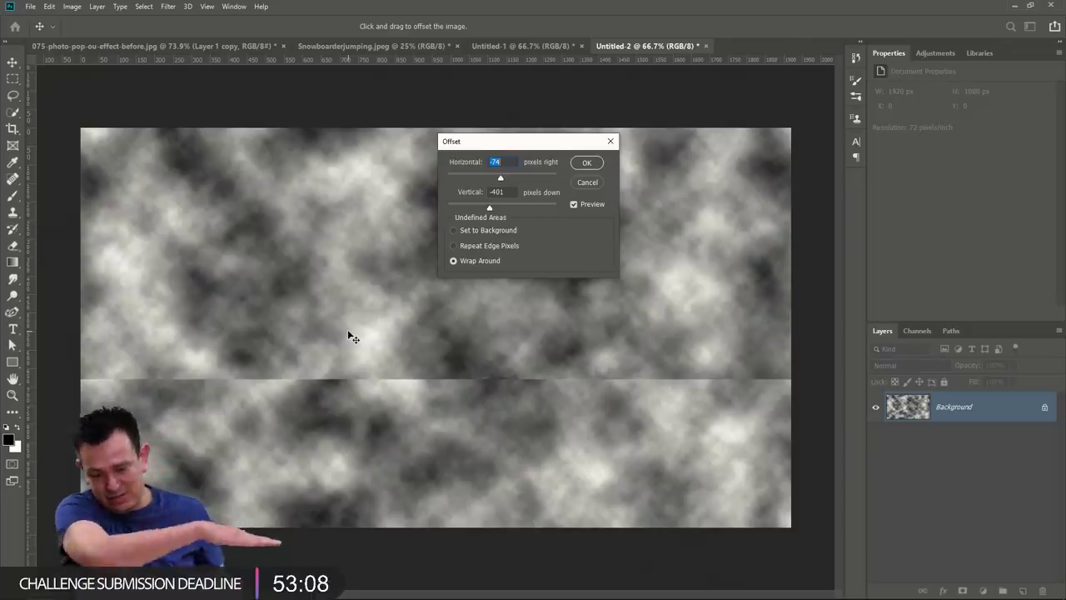
pyautogui.click(587, 181)
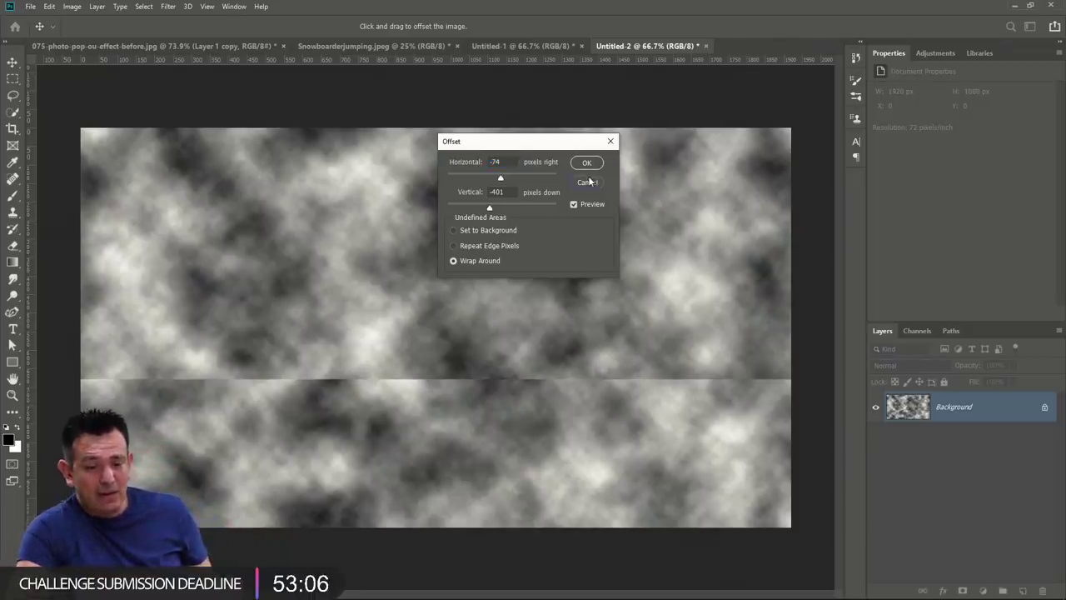
pyautogui.press('z')
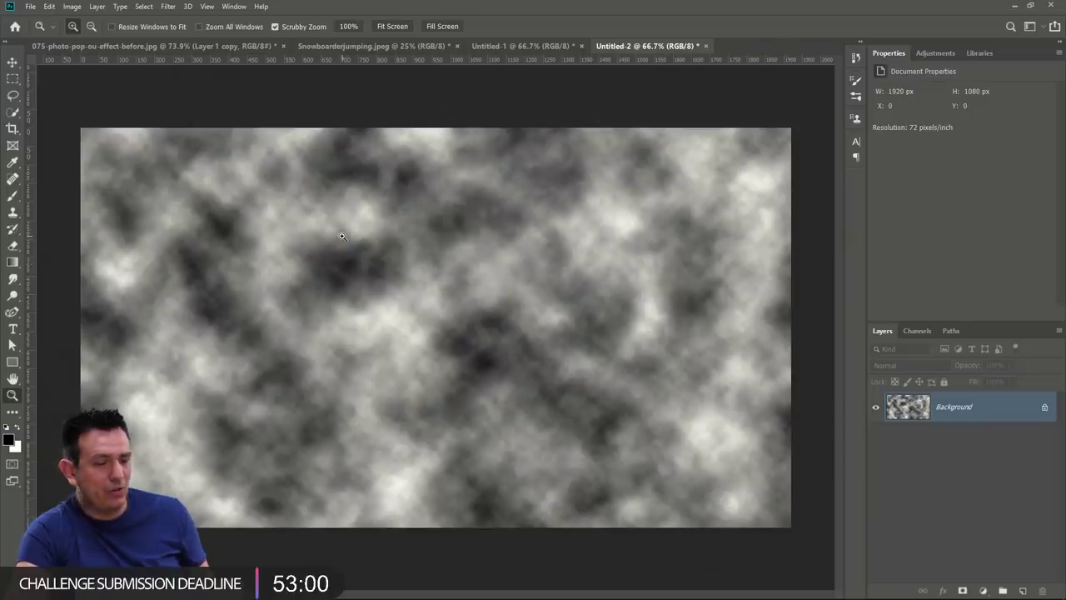
# Create a 512 × 512 px document at 300 ppi from the Default Photoshop Size preset.
pyautogui.click(30, 7)
pyautogui.click(37, 21)
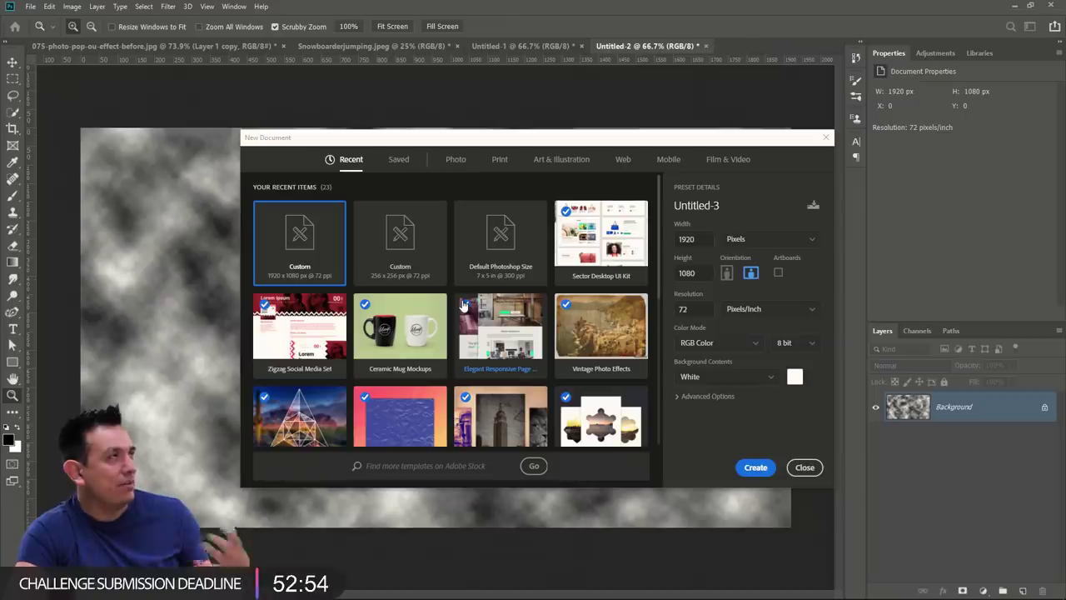
pyautogui.click(500, 242)
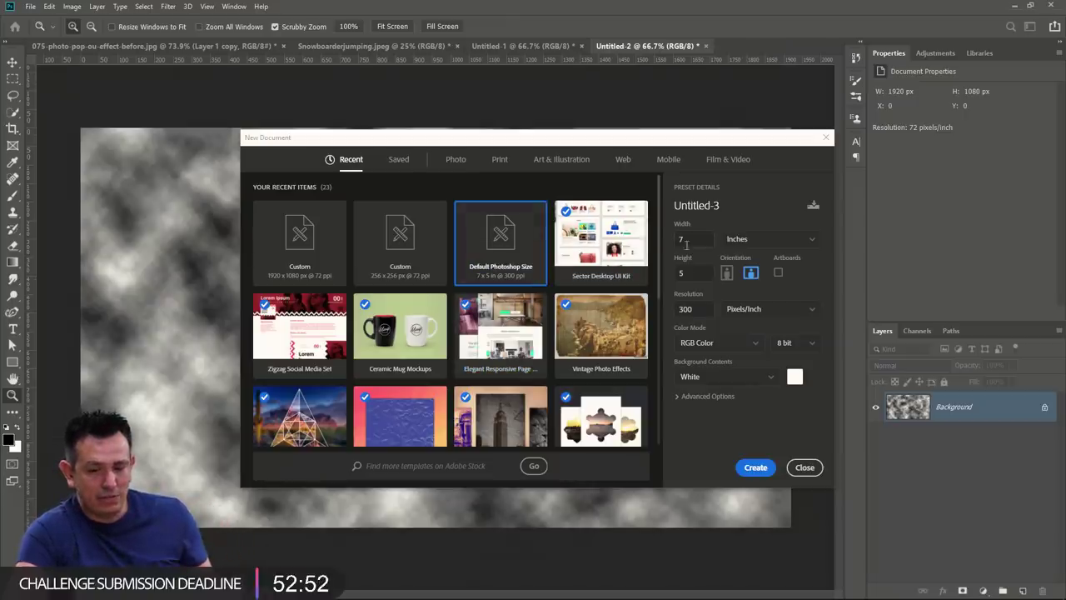
pyautogui.doubleClick(675, 239)
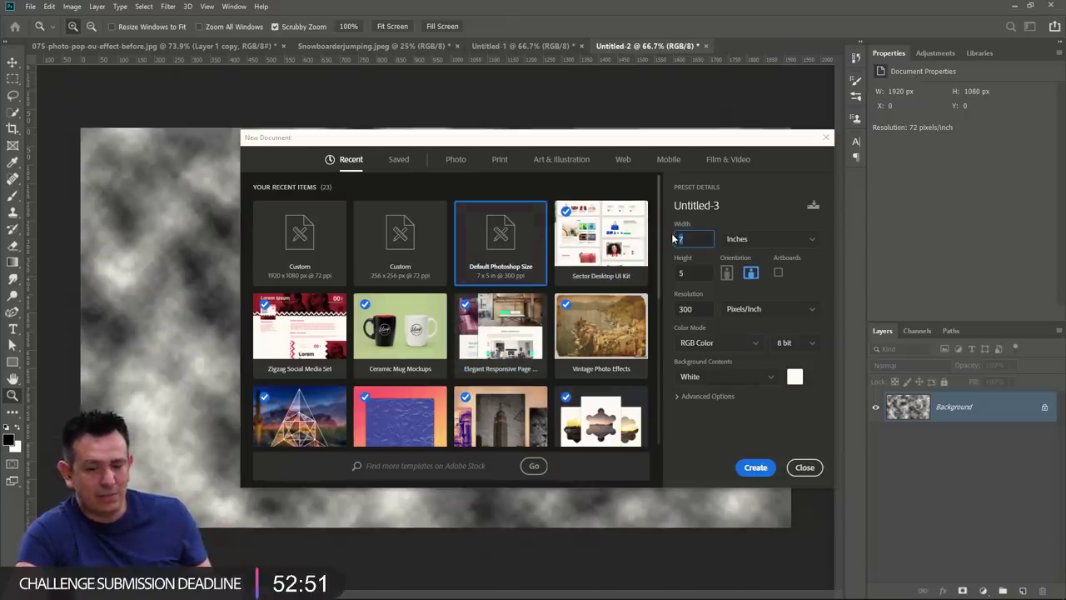
pyautogui.click(740, 239)
pyautogui.click(744, 266)
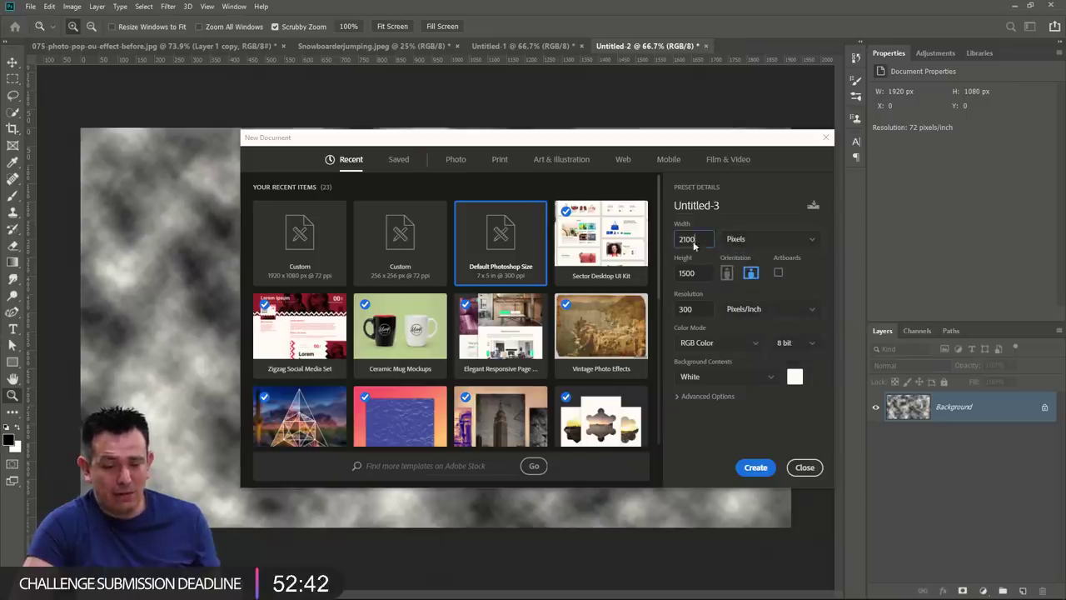
pyautogui.moveTo(694, 242); pyautogui.dragTo(664, 250)
pyautogui.write('512')
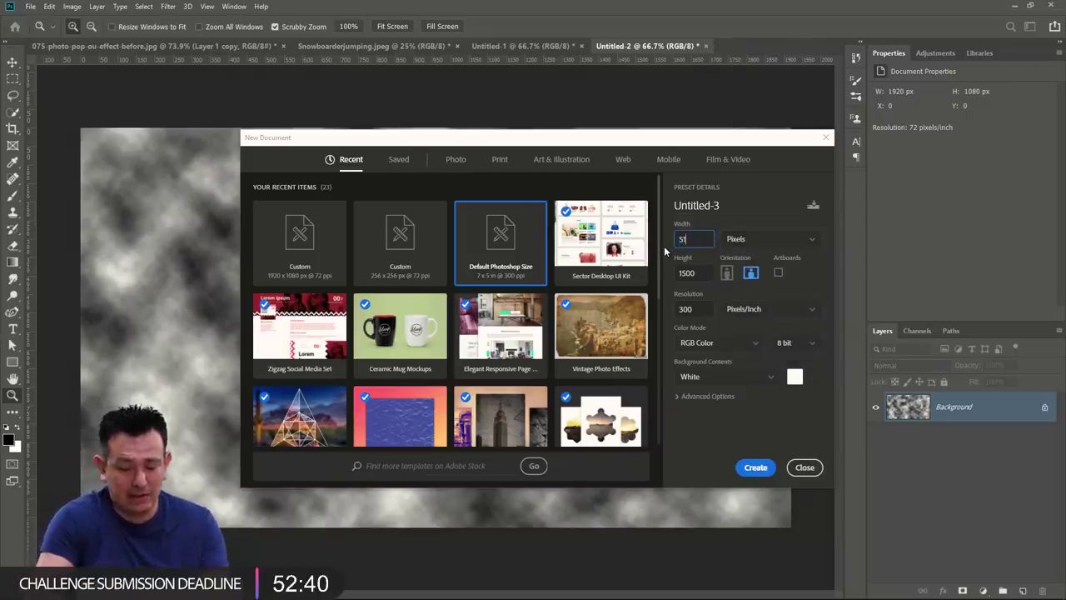
pyautogui.doubleClick(705, 274)
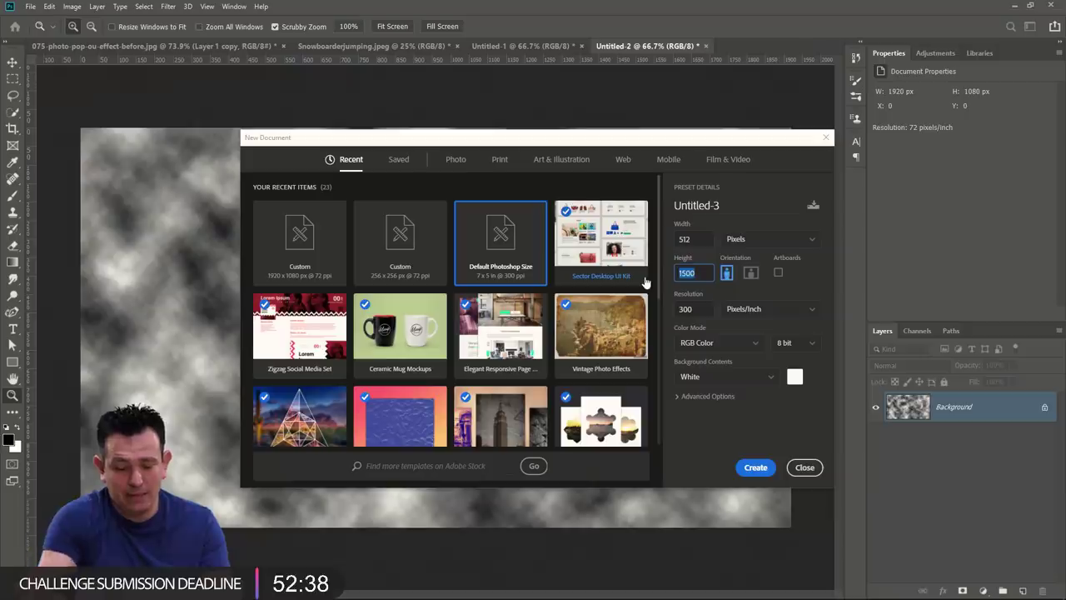
pyautogui.write('512')
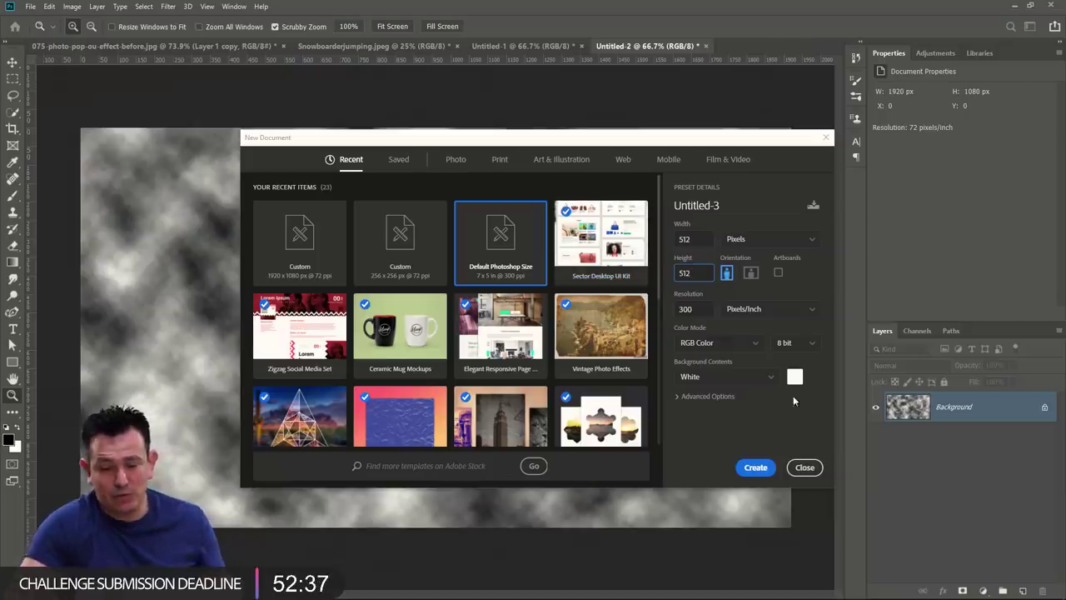
pyautogui.click(755, 467)
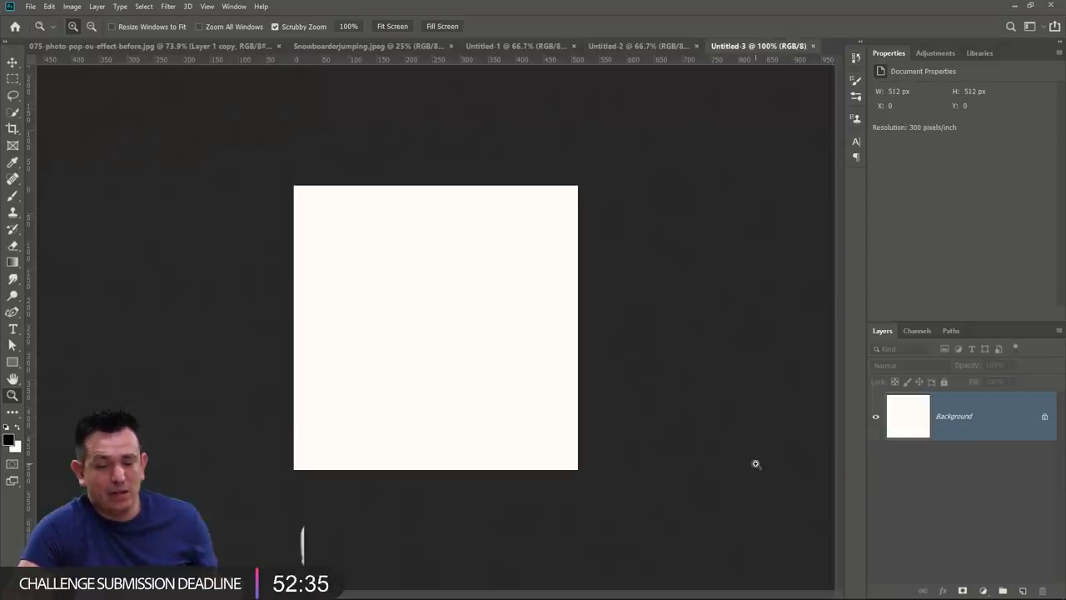
# Fill the 512 px canvas with grey Clouds and bring up the Offset filter.
pyautogui.click(164, 8)
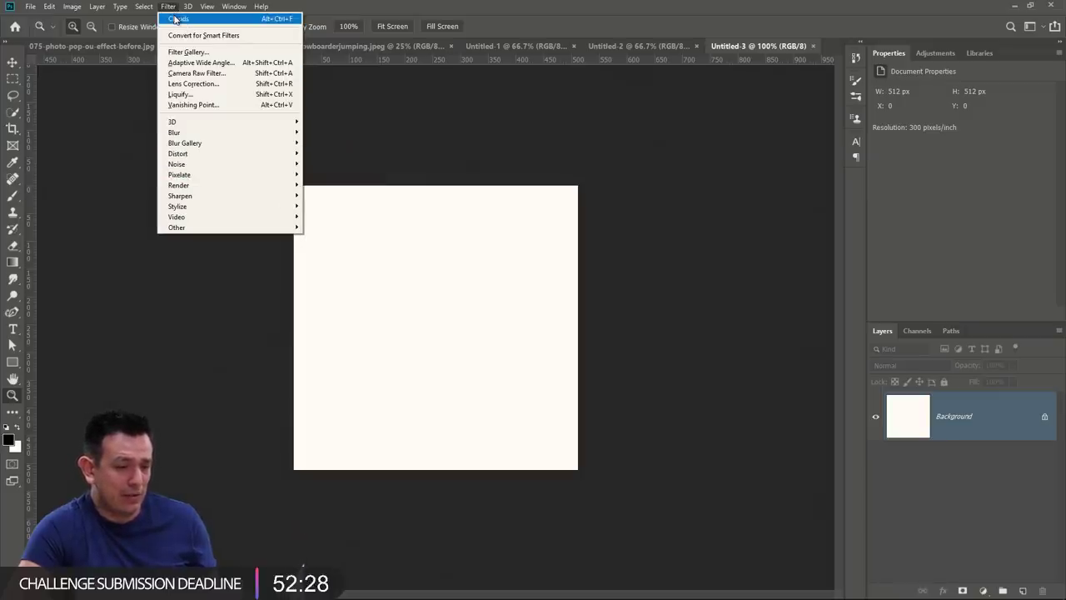
pyautogui.moveTo(197, 125)
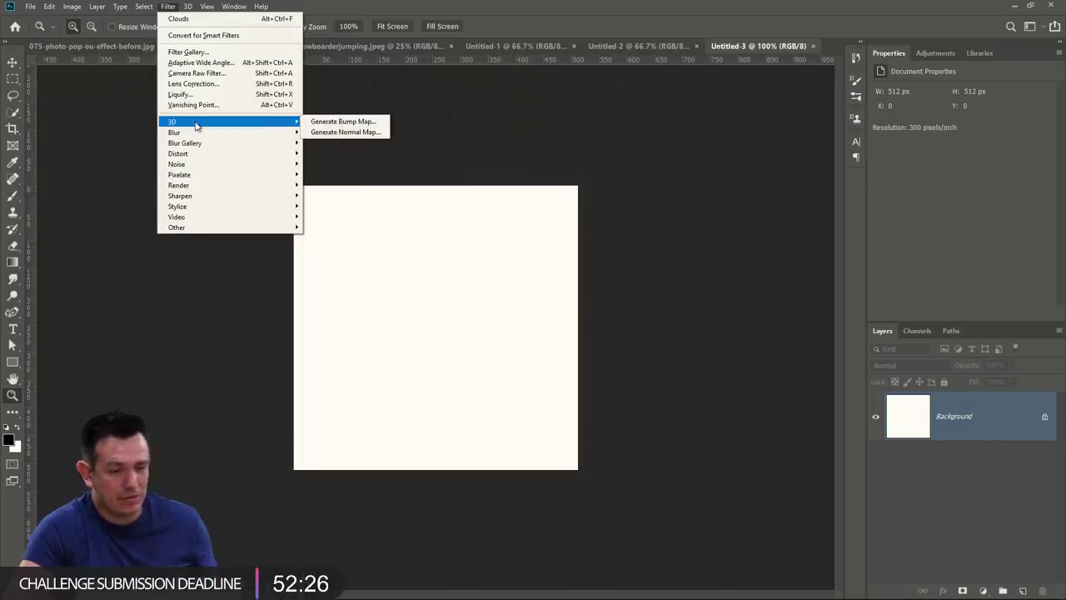
pyautogui.moveTo(199, 190)
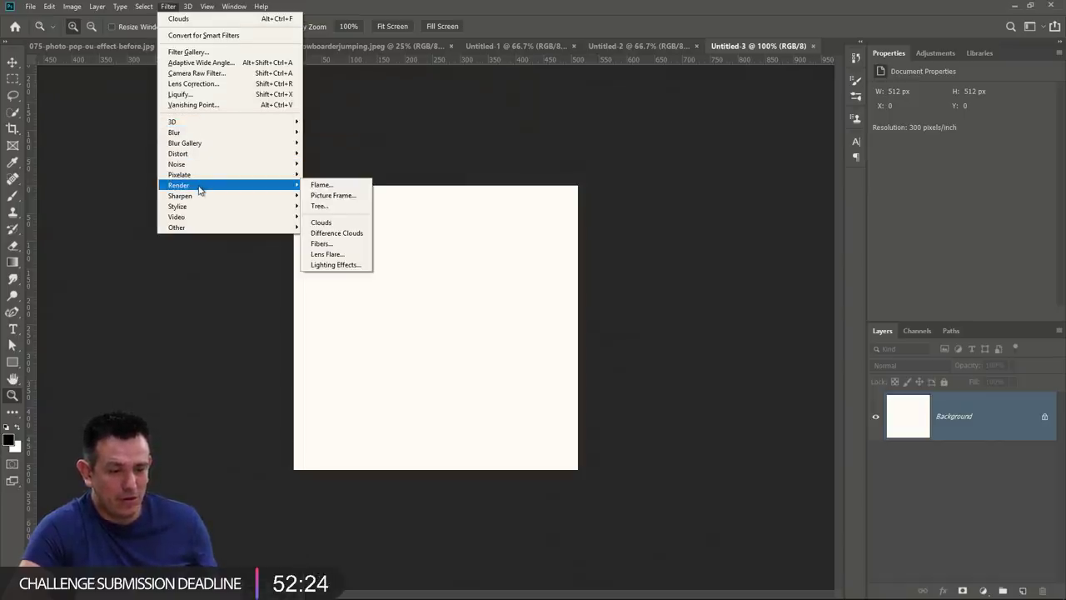
pyautogui.click(348, 226)
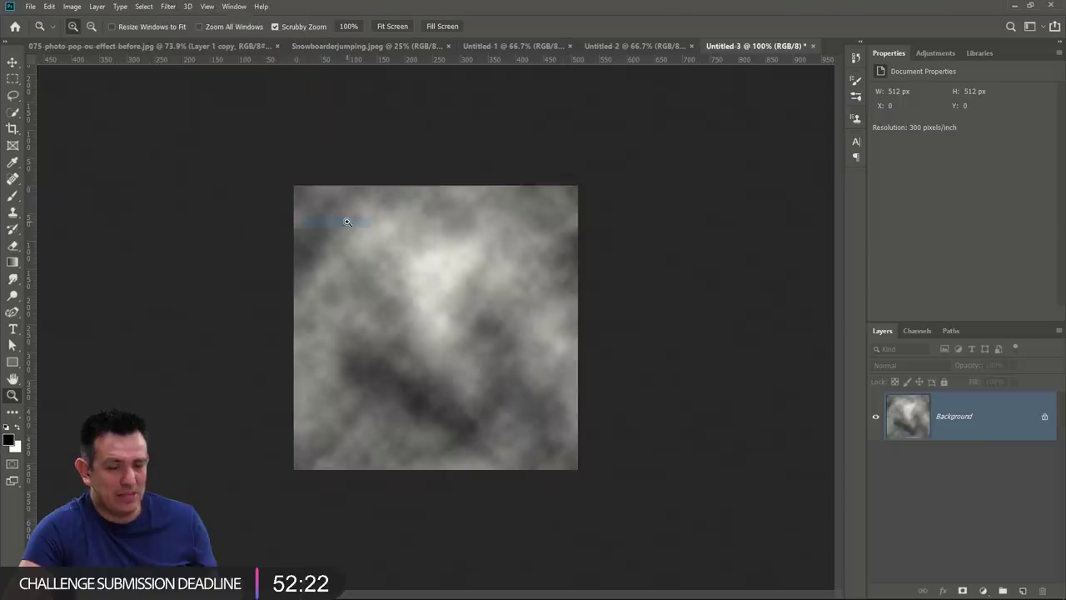
pyautogui.click(166, 6)
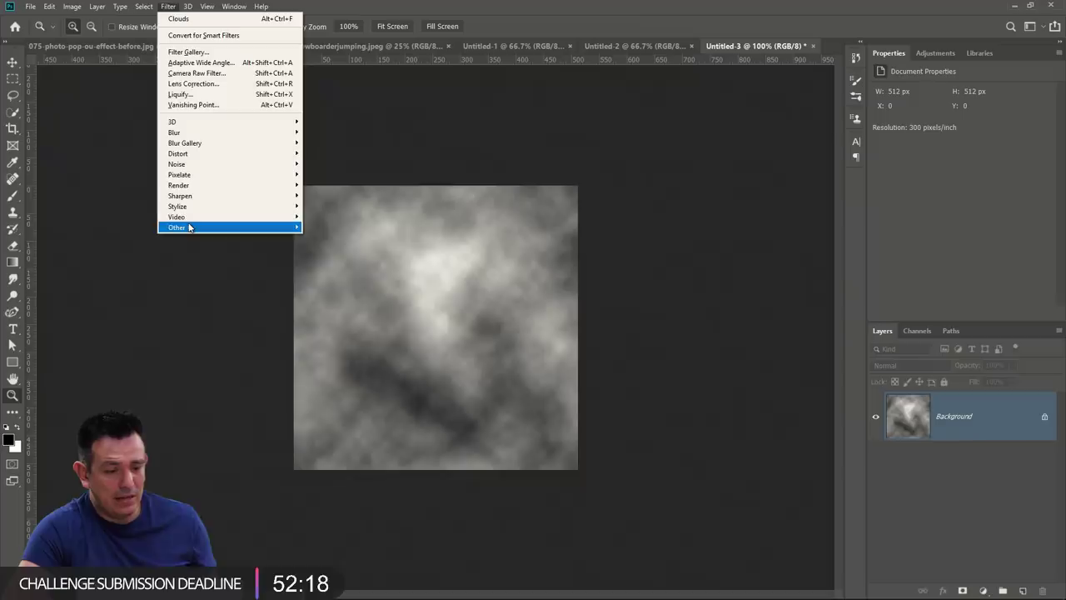
pyautogui.moveTo(189, 227)
pyautogui.click(354, 284)
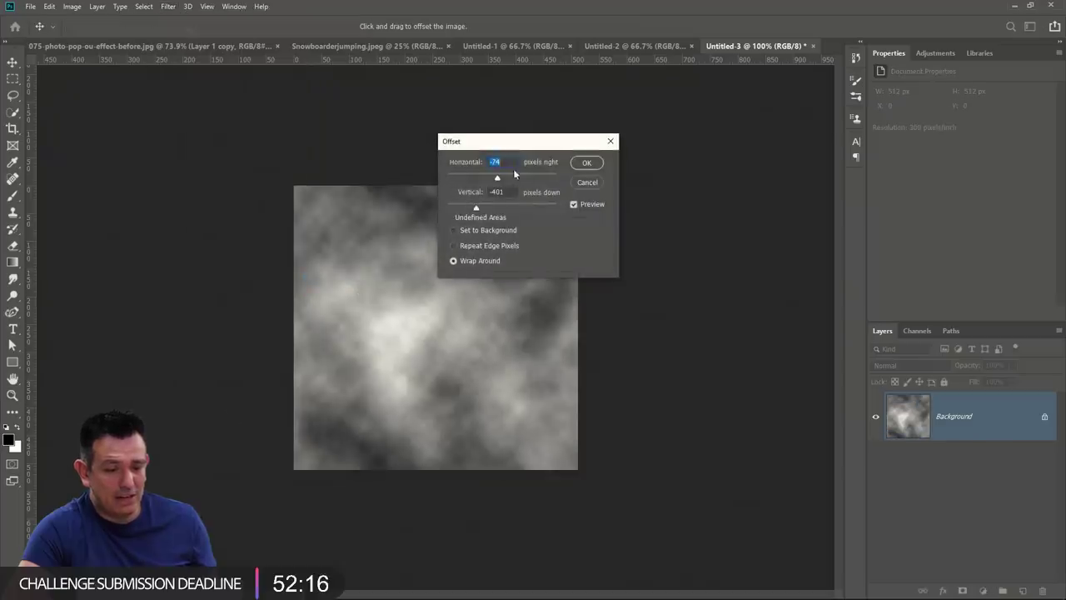
# Offset the clouds with wrap-around to make a seamless tile.
pyautogui.moveTo(523, 143); pyautogui.dragTo(684, 170)
pyautogui.click(678, 156)
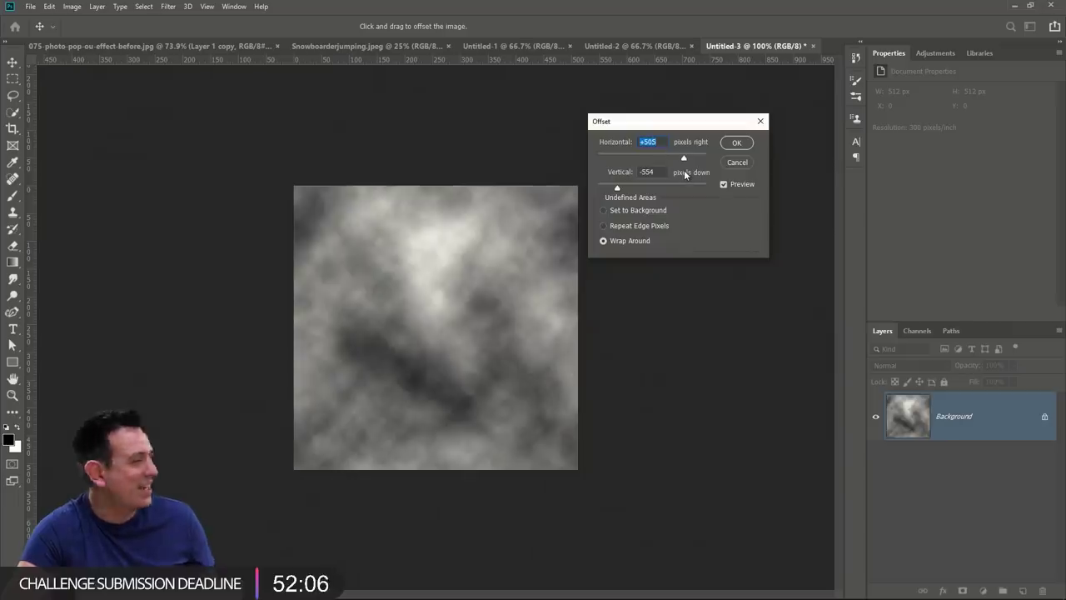
pyautogui.click(736, 142)
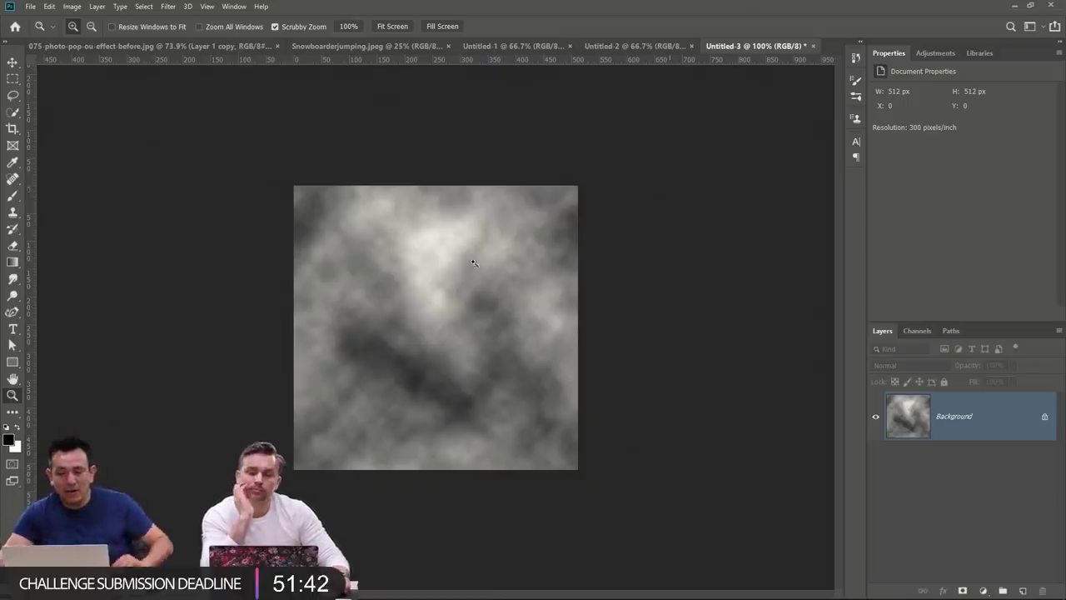
# Save the clouds tile as a new pattern named Fog.
pyautogui.click(49, 6)
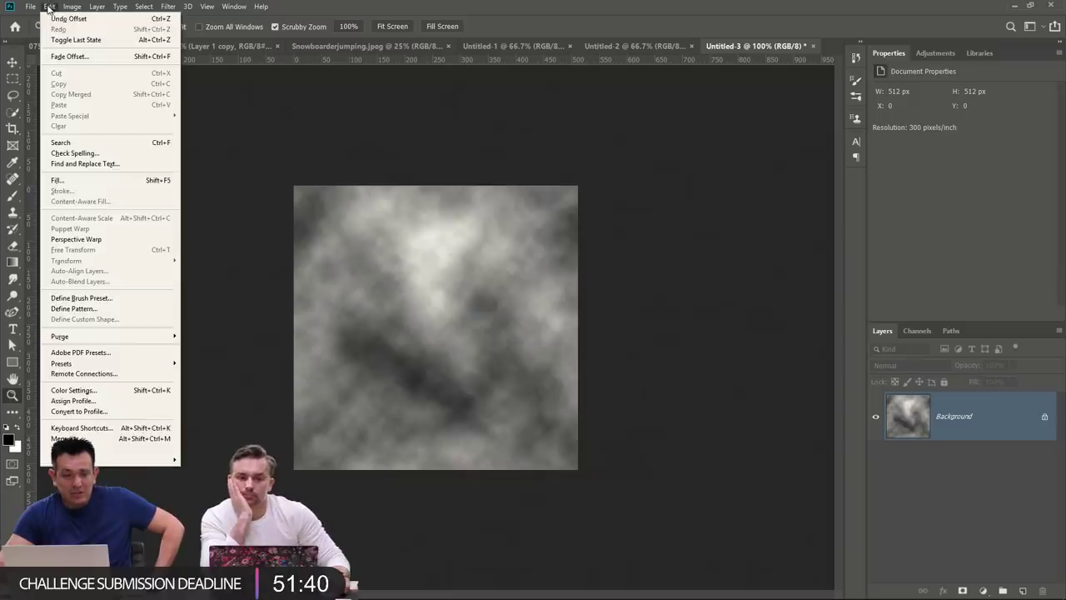
pyautogui.click(96, 309)
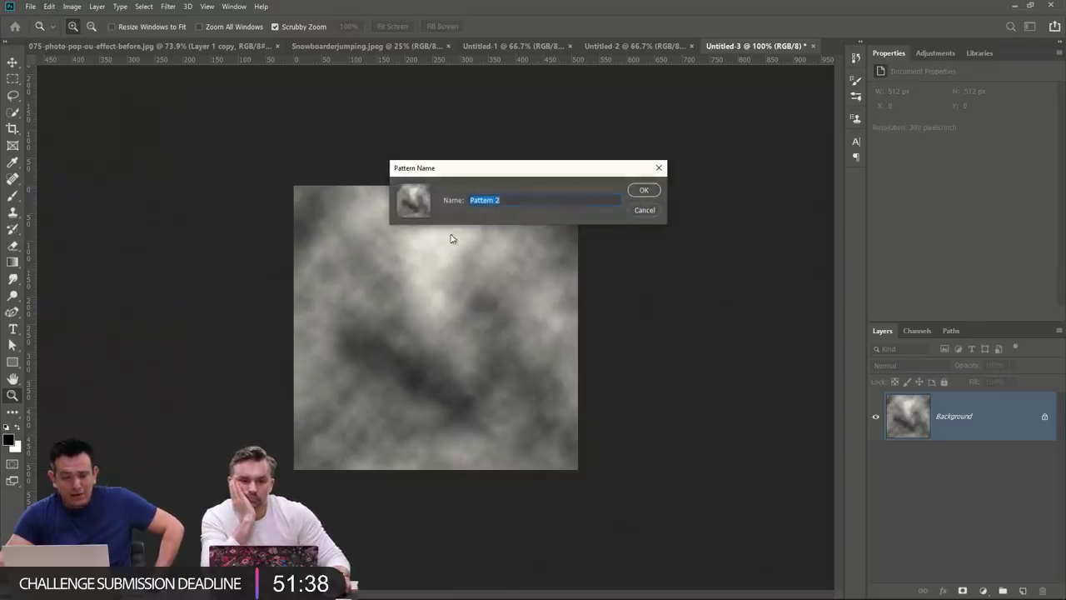
pyautogui.write('C')
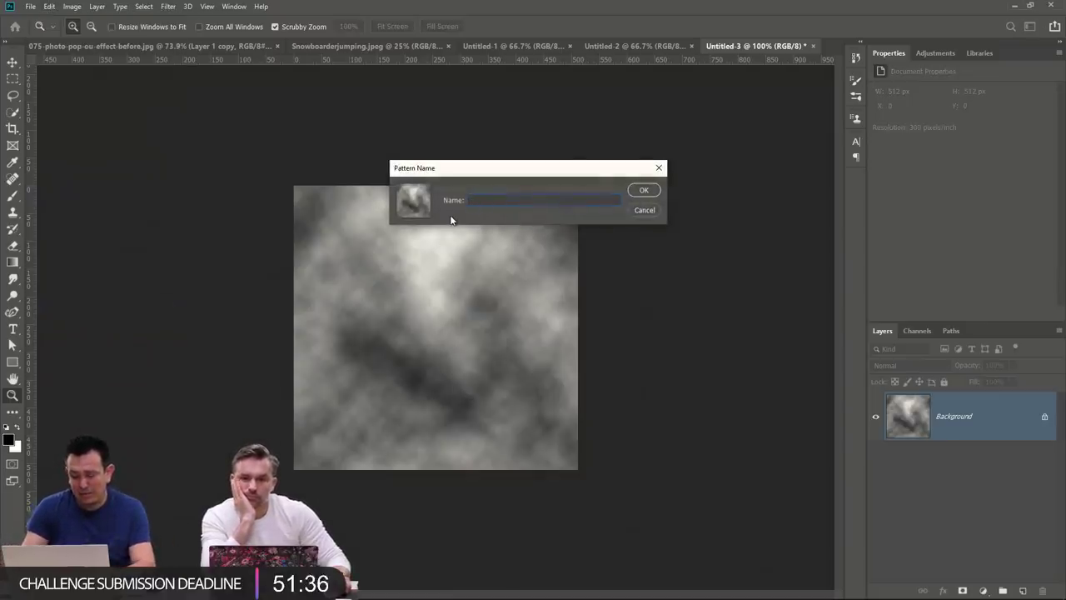
pyautogui.write('C')
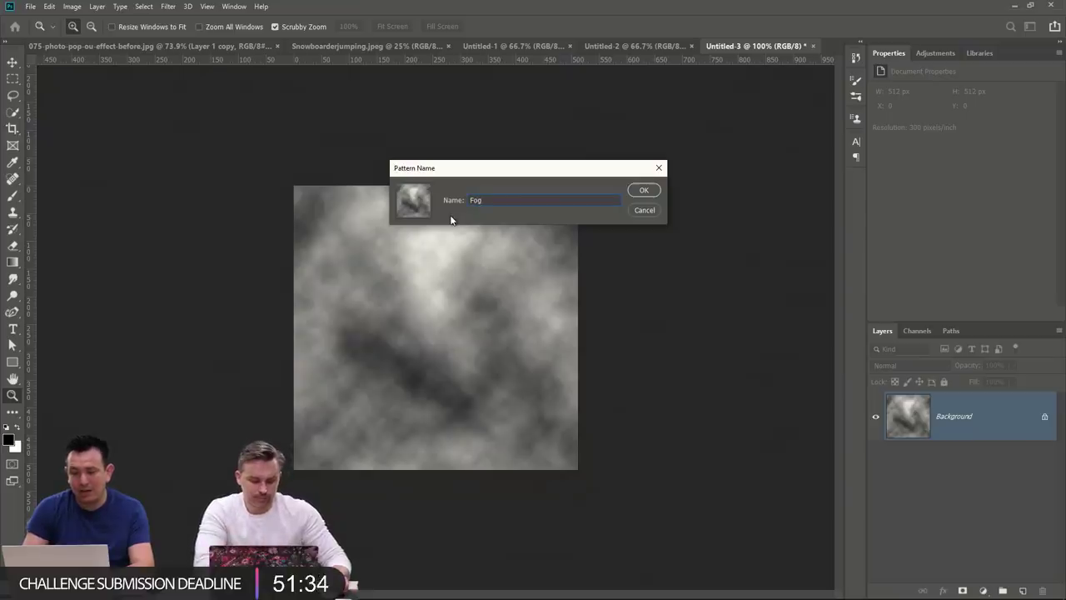
pyautogui.press('Return')
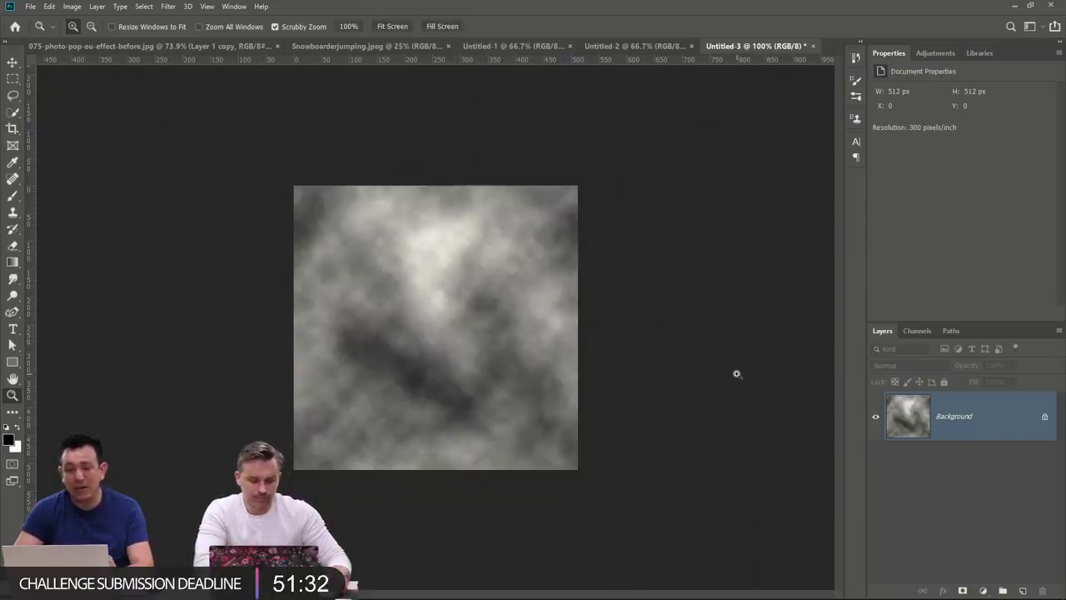
# In the snowboarder composite, add a Pattern Fill layer tiling the Fog clouds, repositioned across the canvas.
pyautogui.click(150, 46)
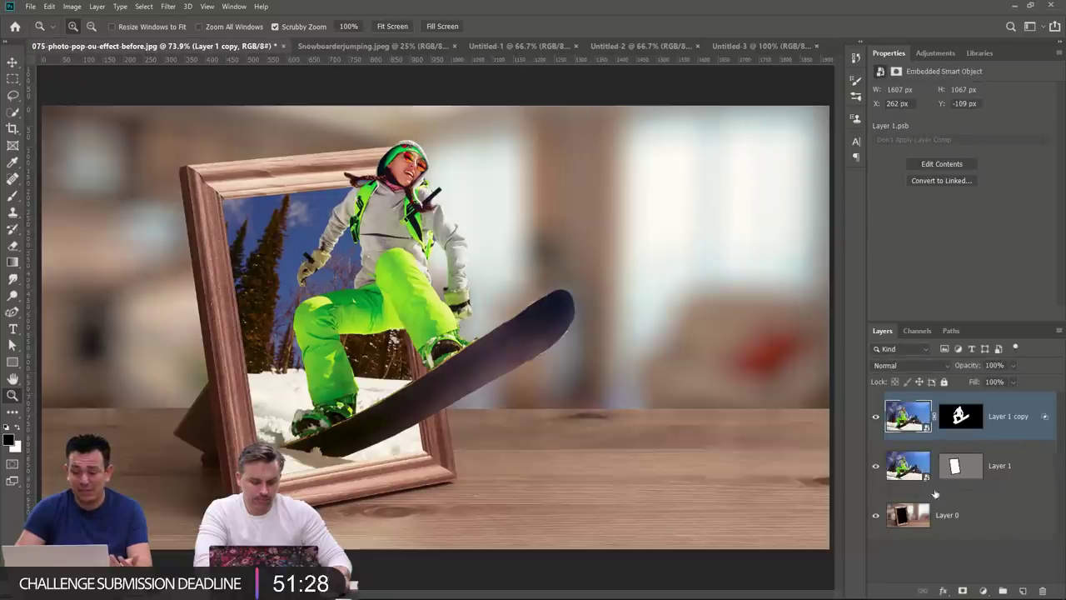
pyautogui.click(983, 591)
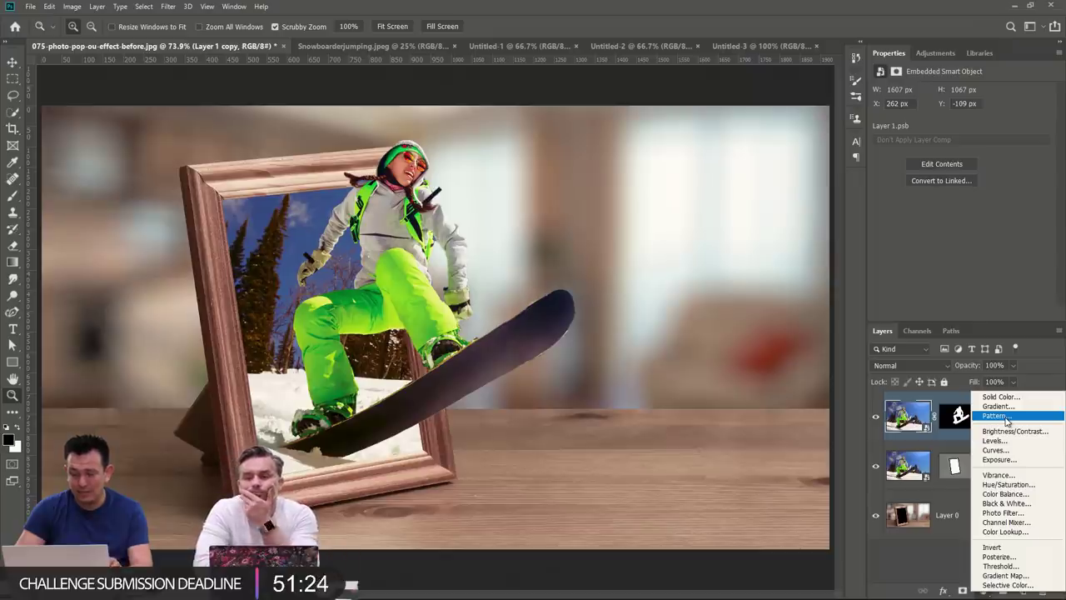
pyautogui.click(917, 580)
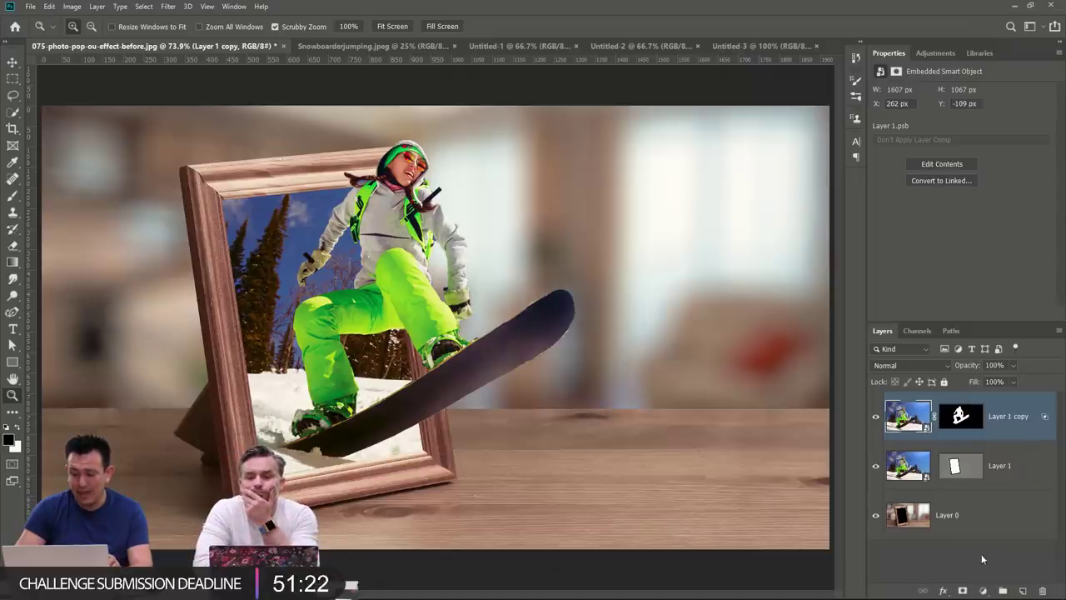
pyautogui.click(985, 591)
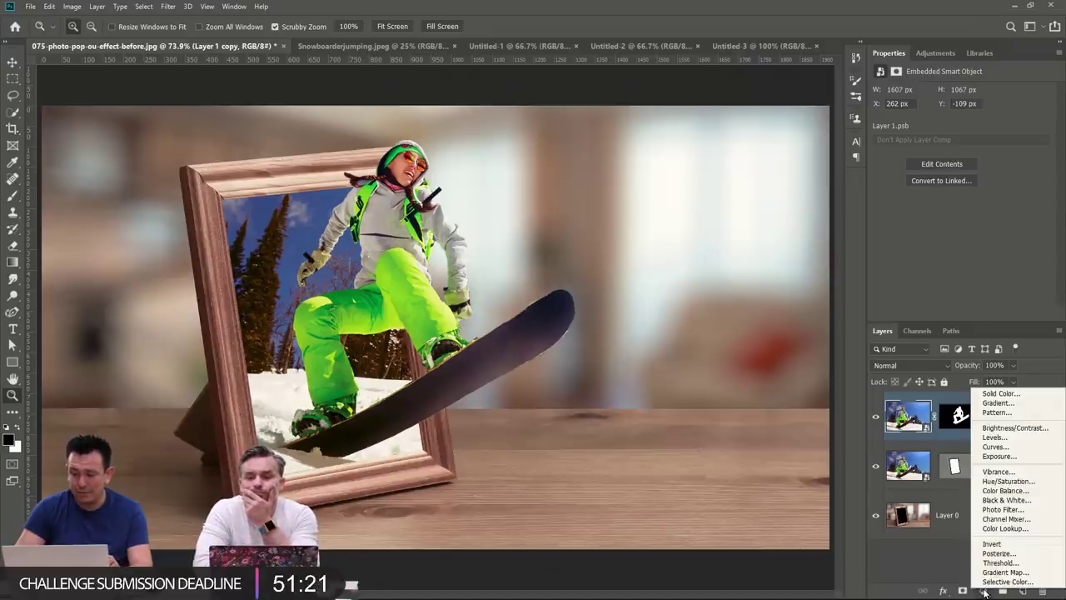
pyautogui.click(997, 413)
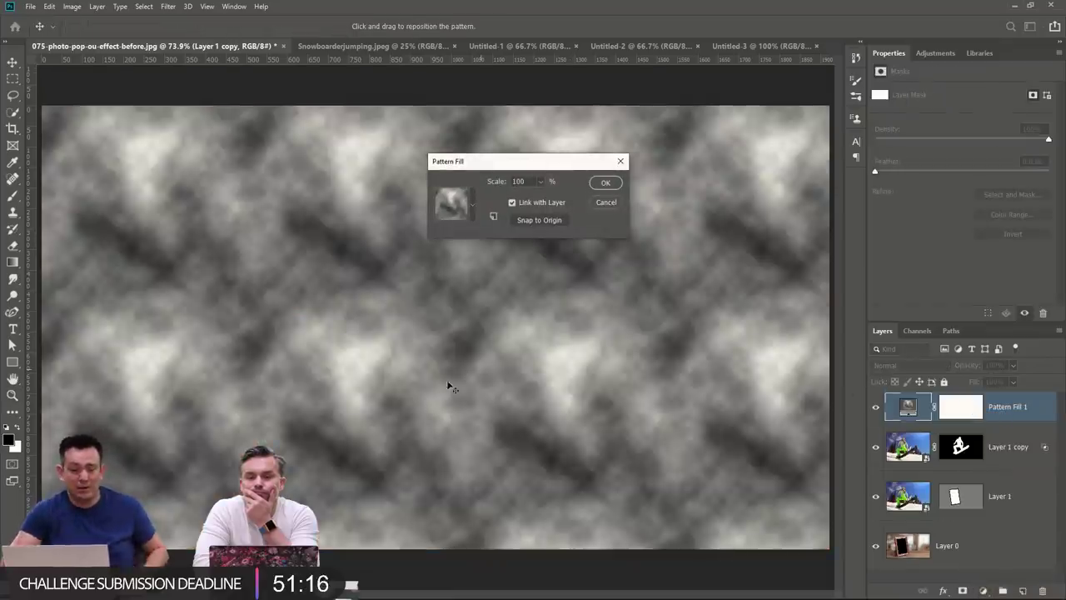
pyautogui.moveTo(447, 385); pyautogui.dragTo(621, 529)
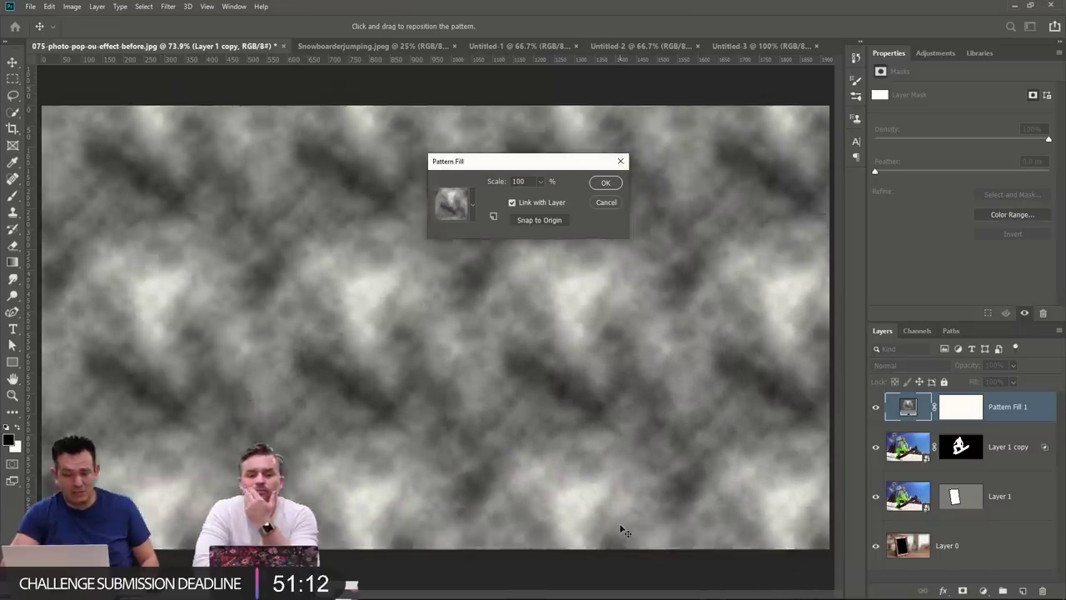
pyautogui.click(604, 184)
pyautogui.press('z')
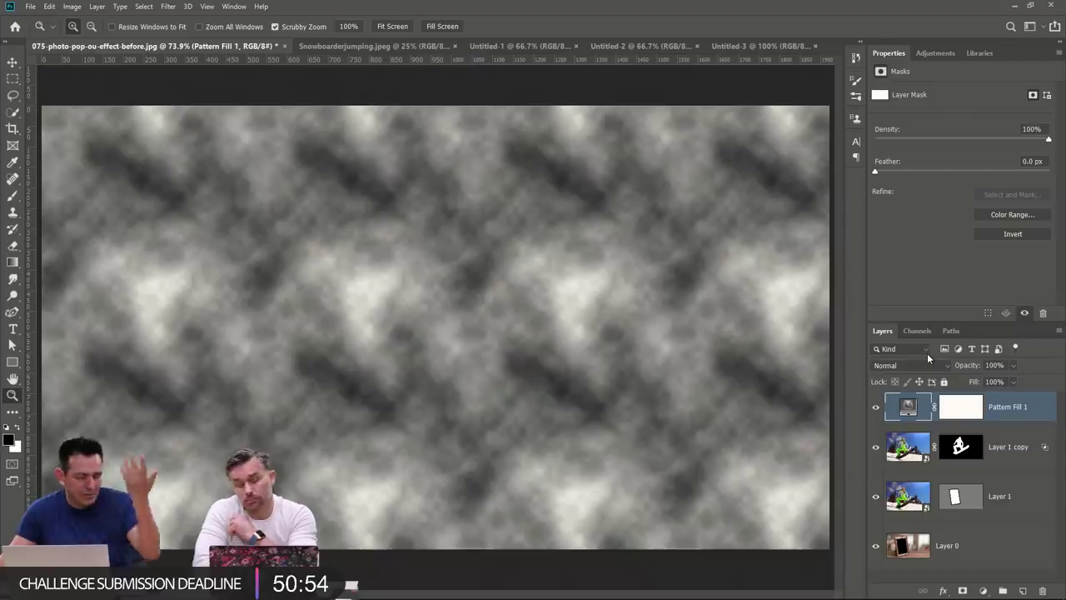
# Render Clouds into Pattern Fill 1's layer mask for patchy fog.
pyautogui.click(875, 408)
pyautogui.click(875, 407)
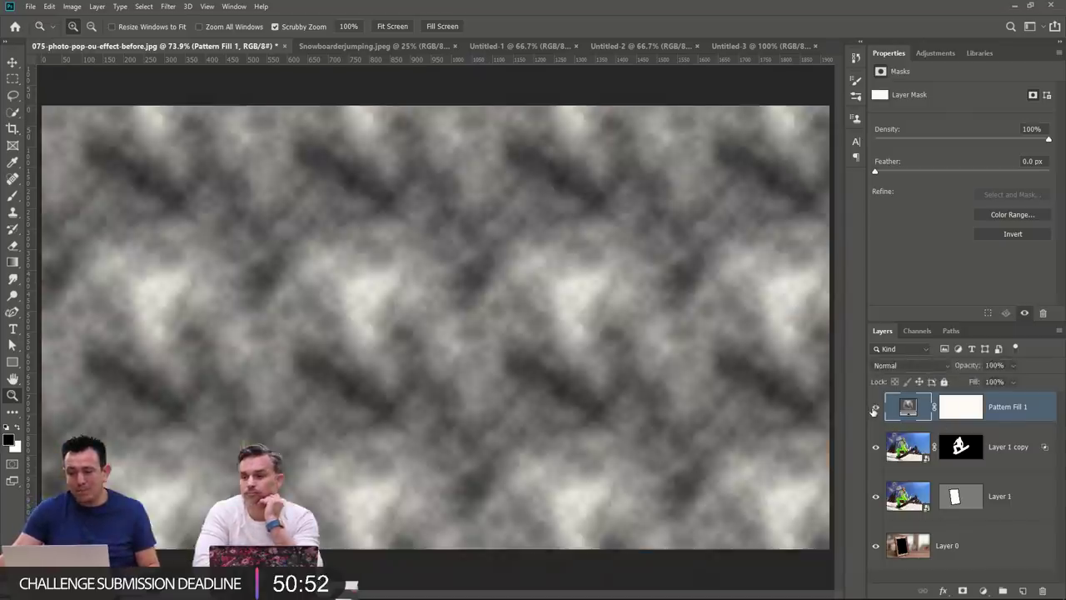
pyautogui.click(874, 407)
pyautogui.click(875, 407)
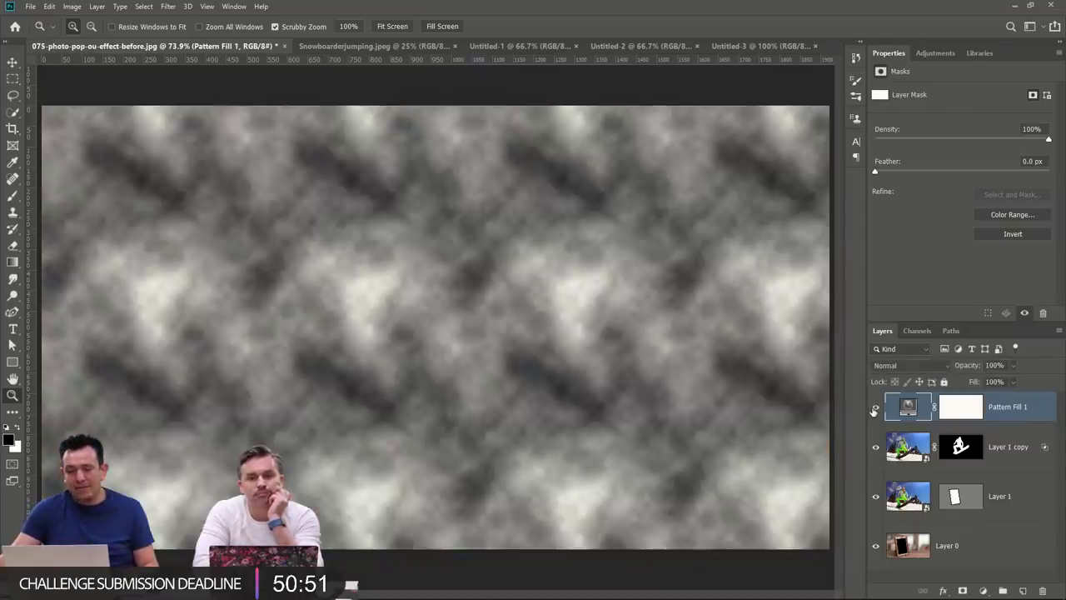
pyautogui.click(970, 410)
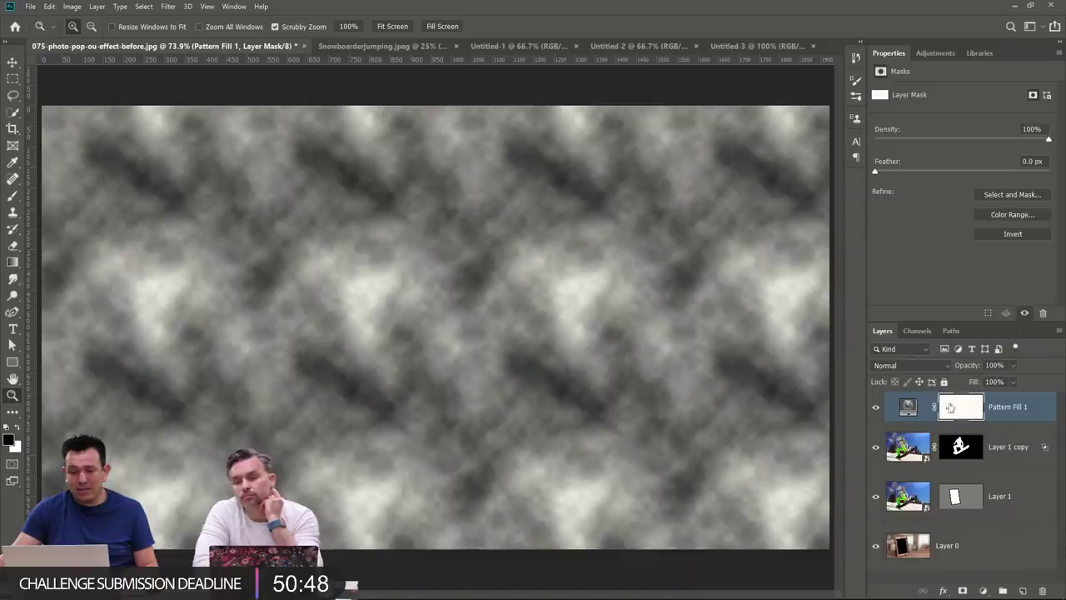
pyautogui.click(168, 6)
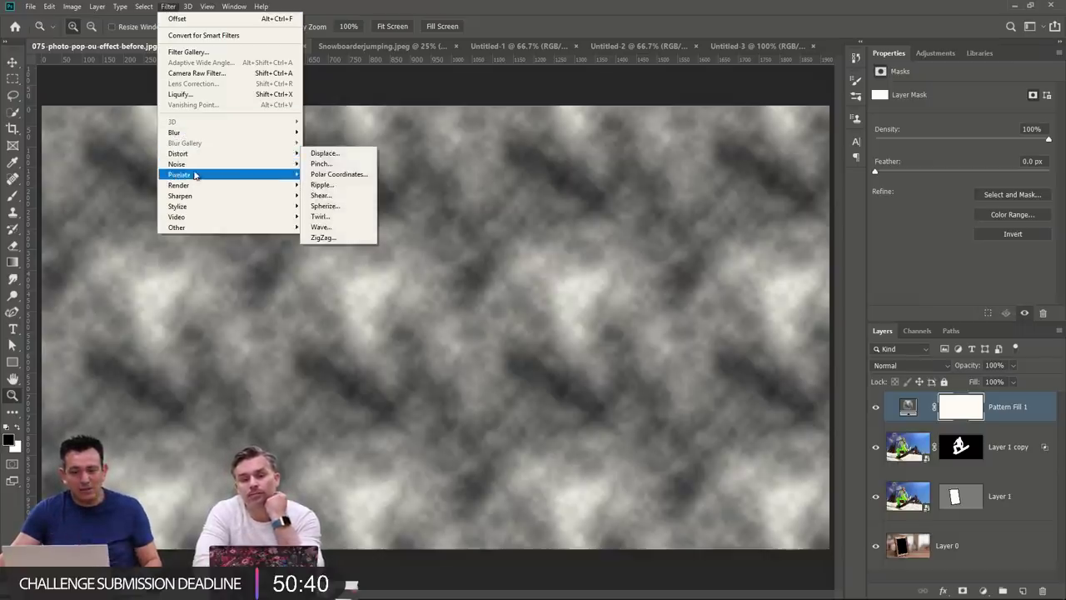
pyautogui.moveTo(199, 185)
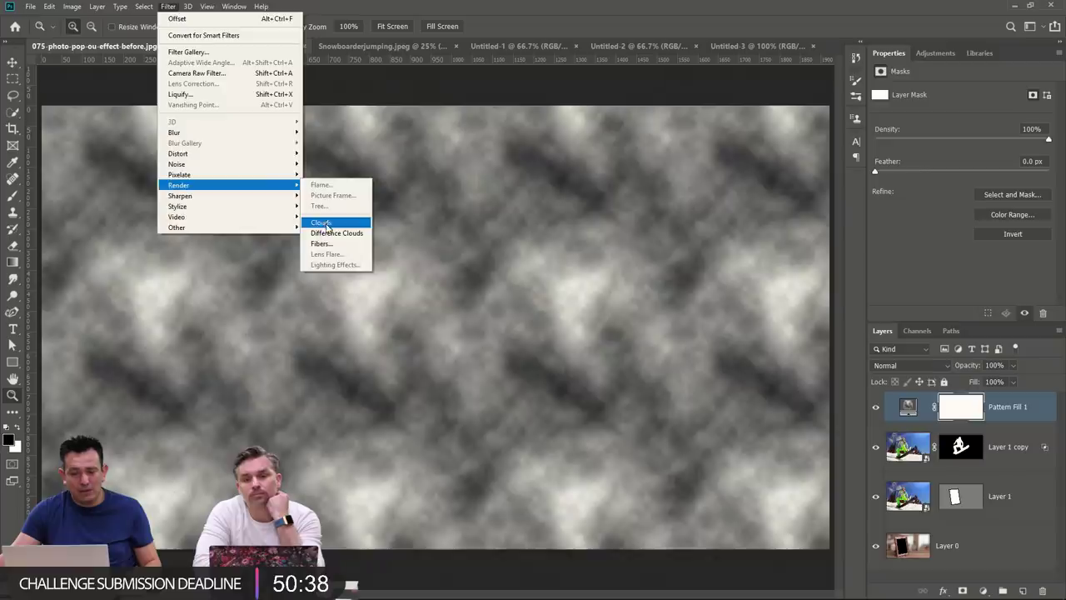
pyautogui.click(325, 224)
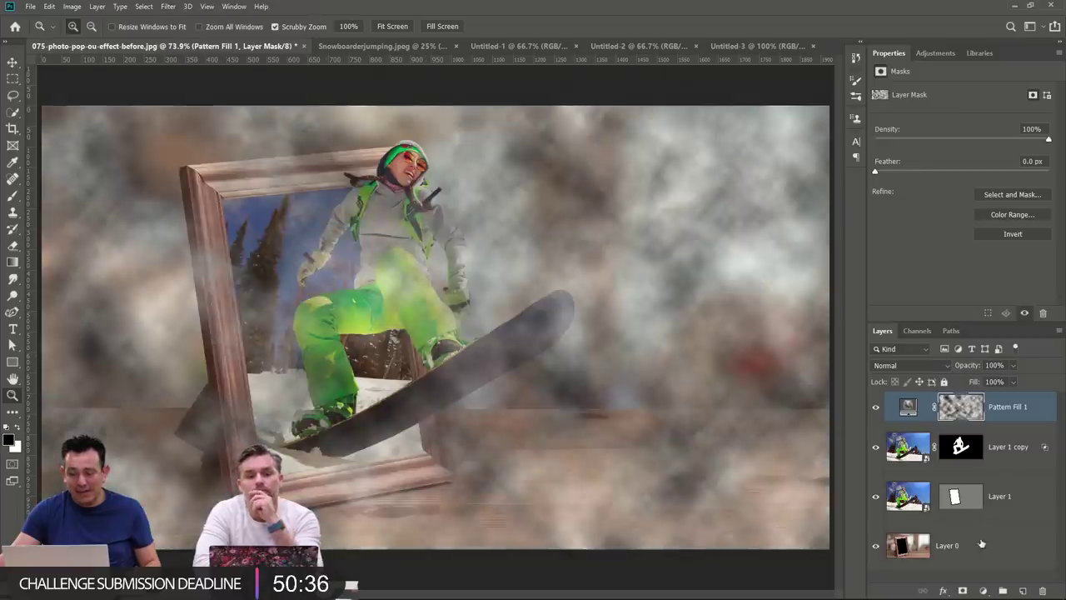
# Put Pattern Fill 1 into a group named Fog and collapse it.
pyautogui.click(1002, 590)
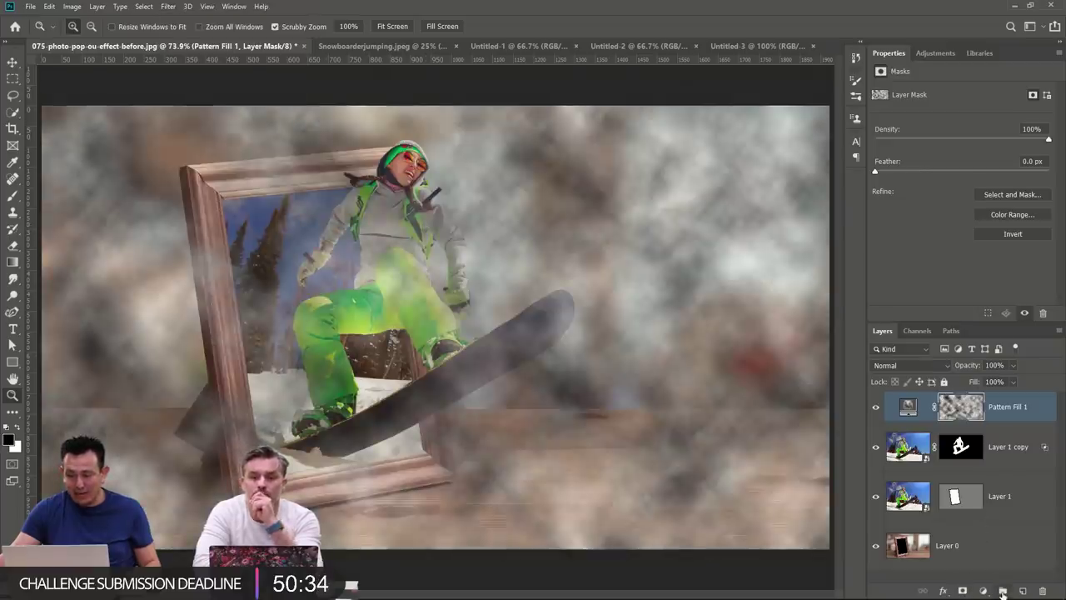
pyautogui.click(921, 414)
pyautogui.doubleClick(919, 399)
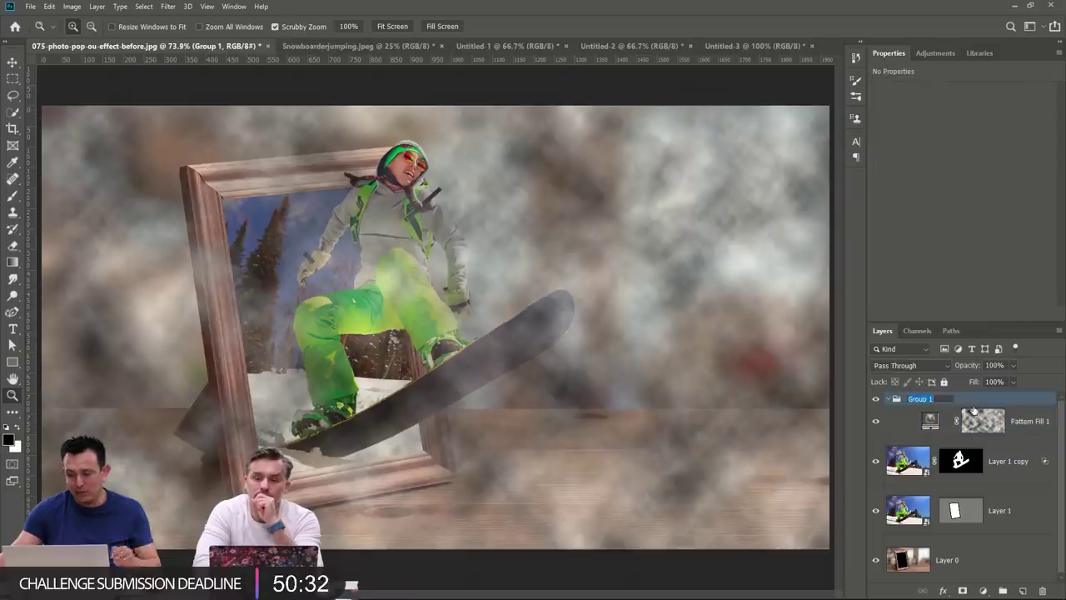
pyautogui.write('Fog')
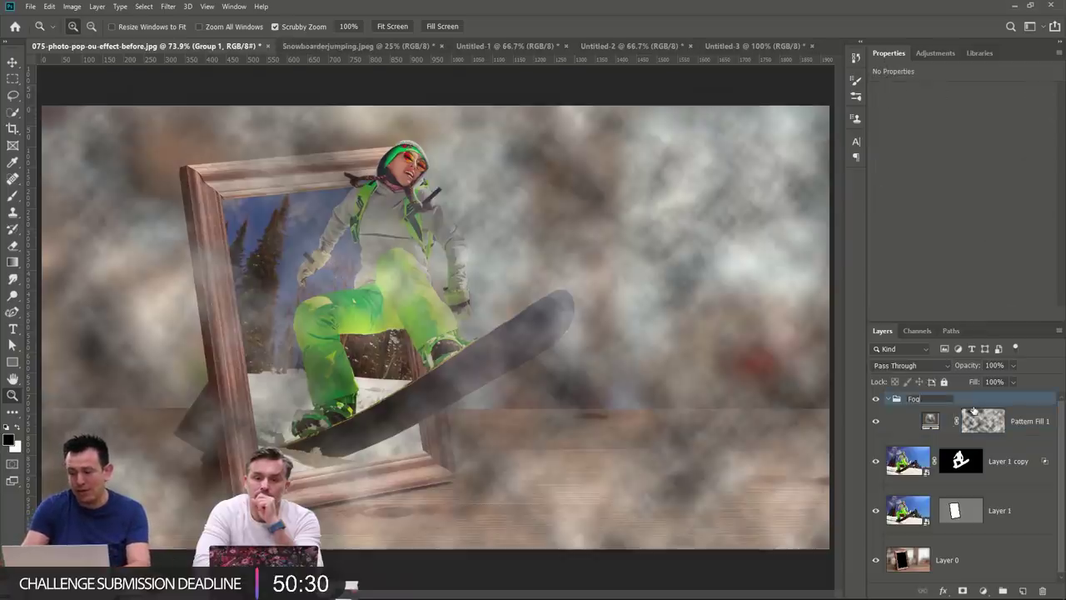
pyautogui.press('Return')
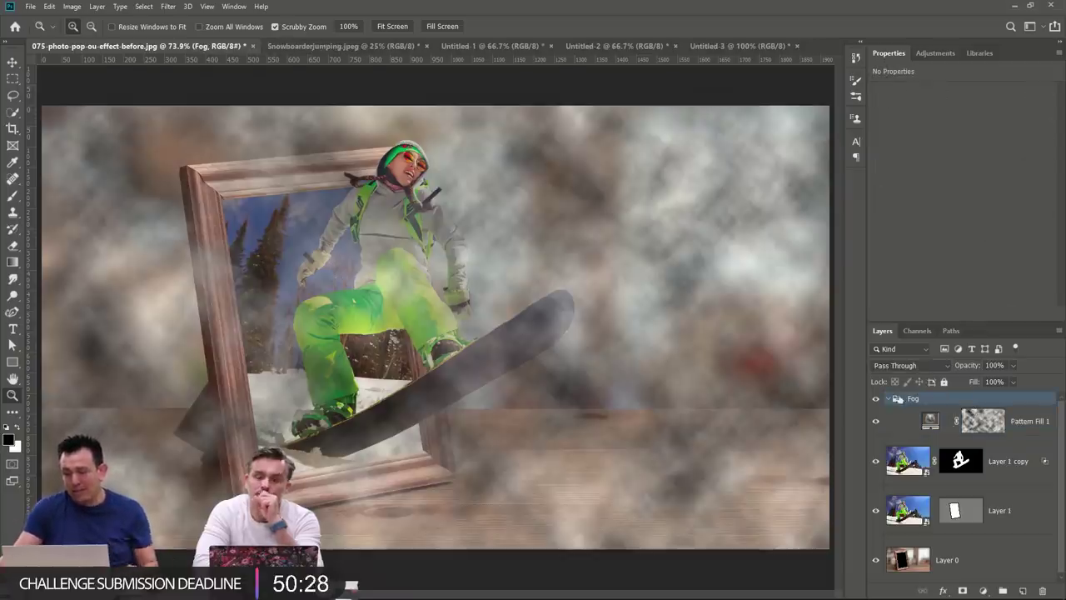
pyautogui.click(887, 400)
pyautogui.click(876, 400)
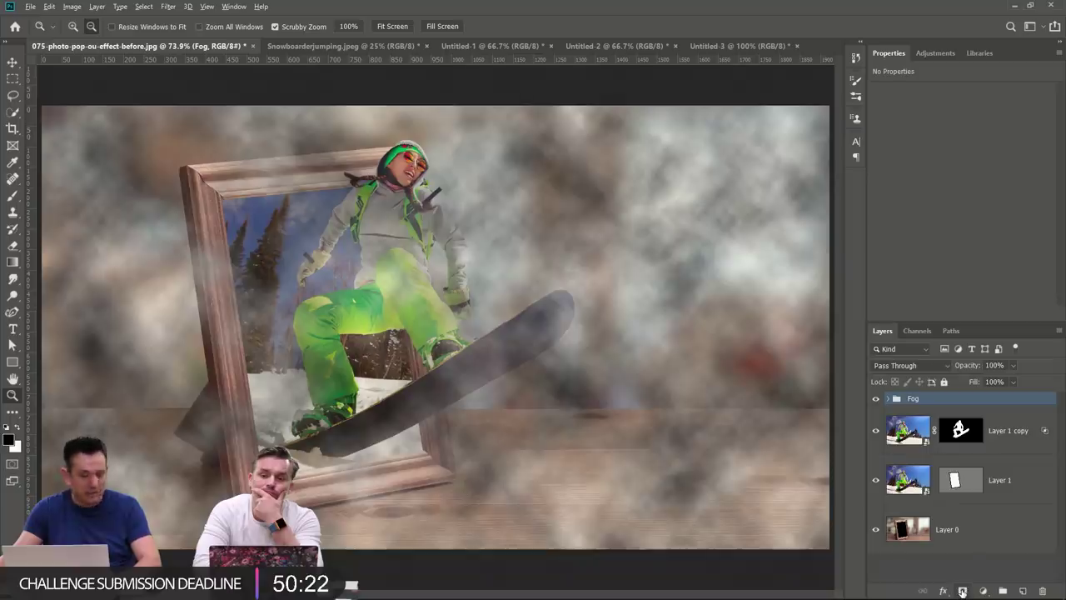
# Add a black mask to the Fog group and paint fog back along the tabletop with a soft 500 px white brush.
pyautogui.keyDown('alt'); pyautogui.click(962, 590); pyautogui.keyUp('alt')
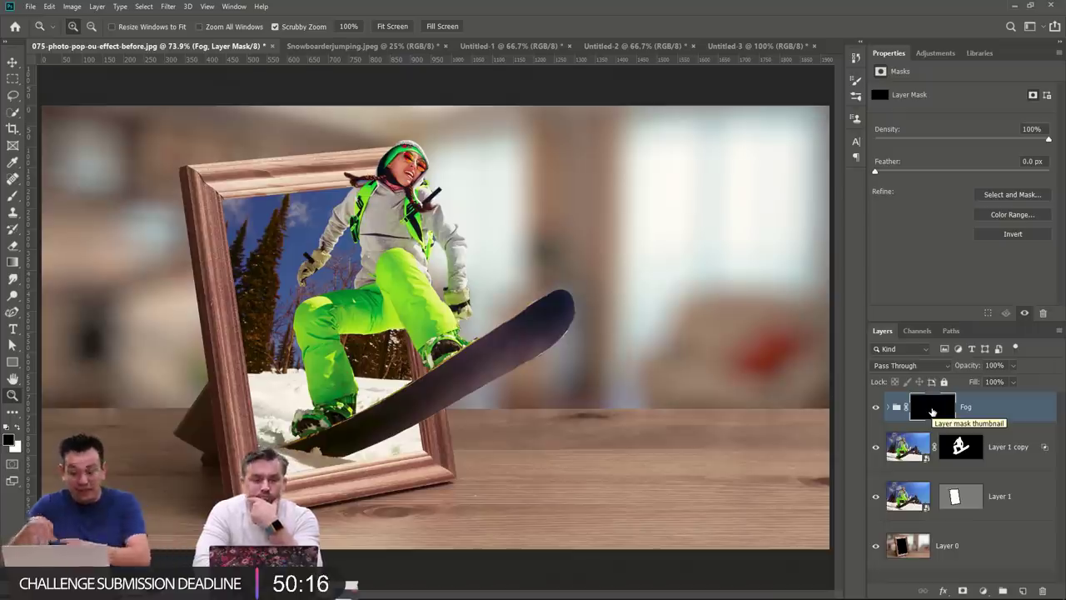
pyautogui.click(13, 202)
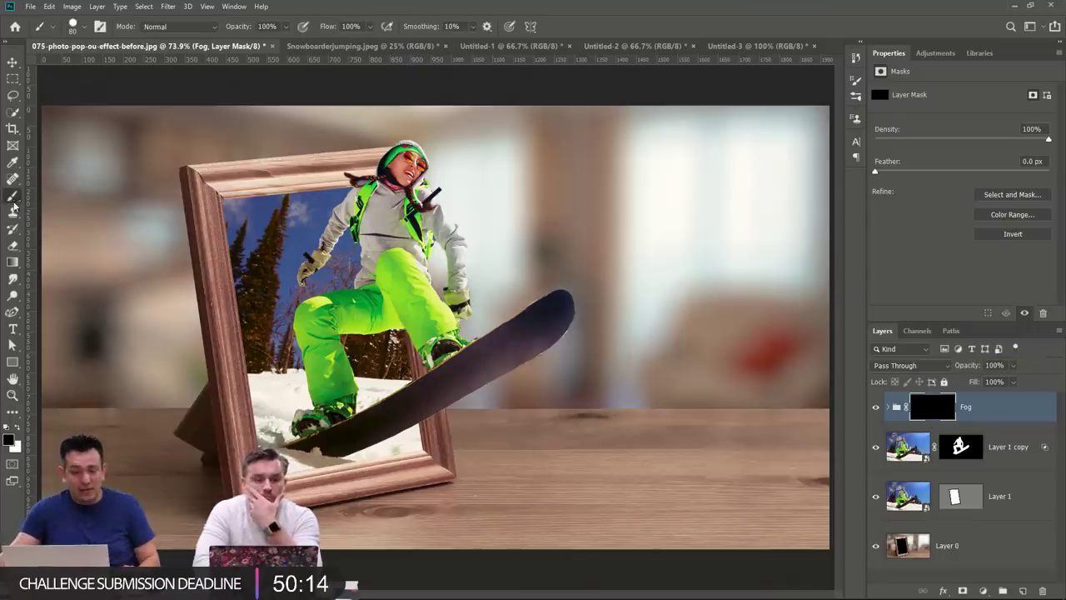
pyautogui.click(83, 30)
pyautogui.moveTo(99, 94)
pyautogui.mouseDown()
pyautogui.moveTo(65, 94)
pyautogui.moveTo(114, 69)
pyautogui.mouseUp()
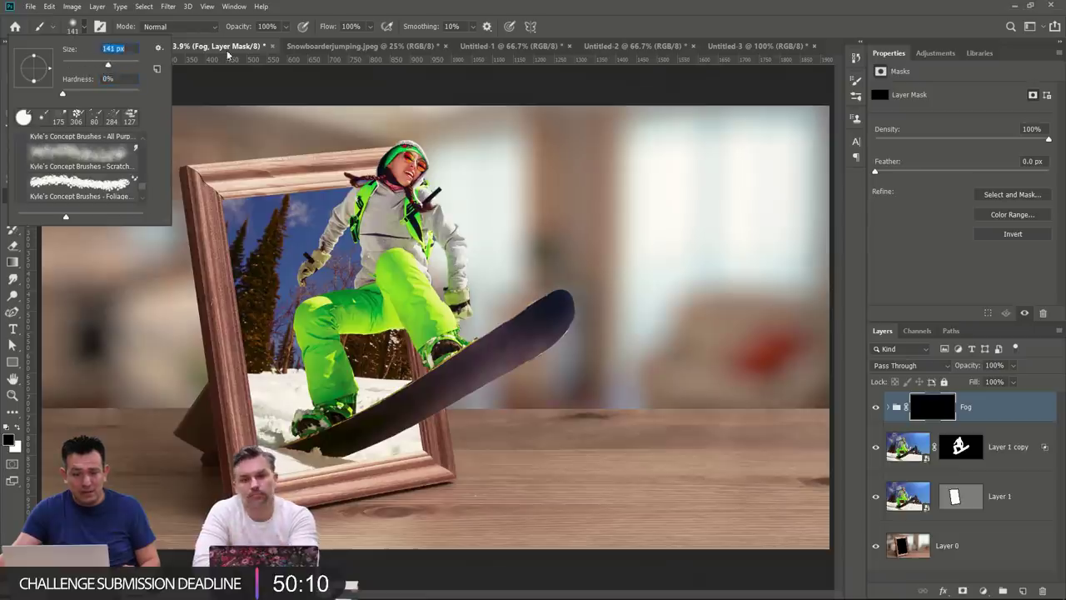
pyautogui.press('Return')
pyautogui.press(']')
pyautogui.press(']')
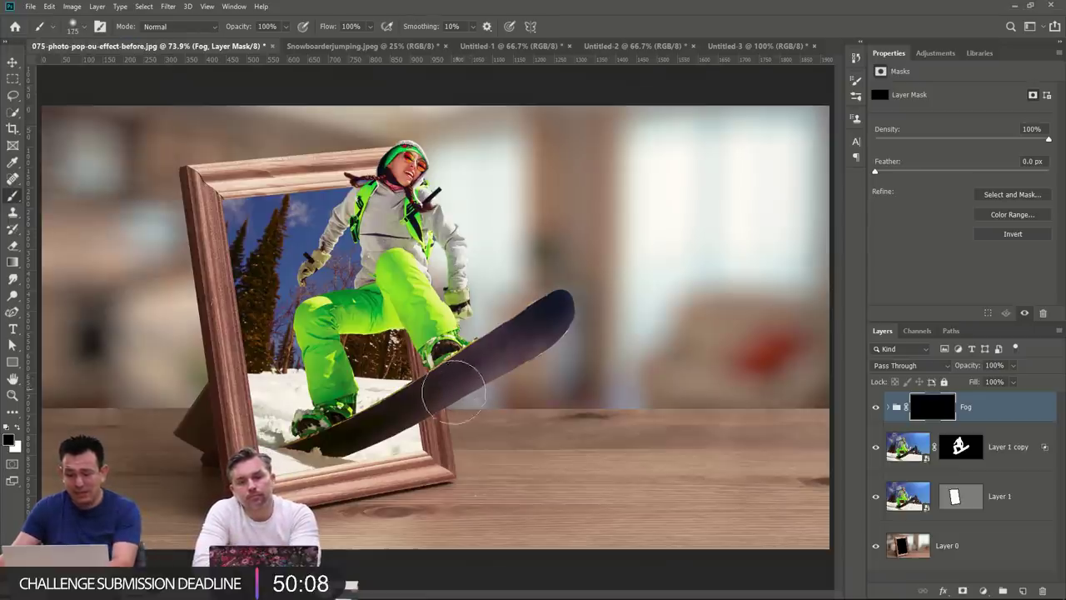
pyautogui.press(']')
pyautogui.press(']')
pyautogui.press(']')
pyautogui.press('x')
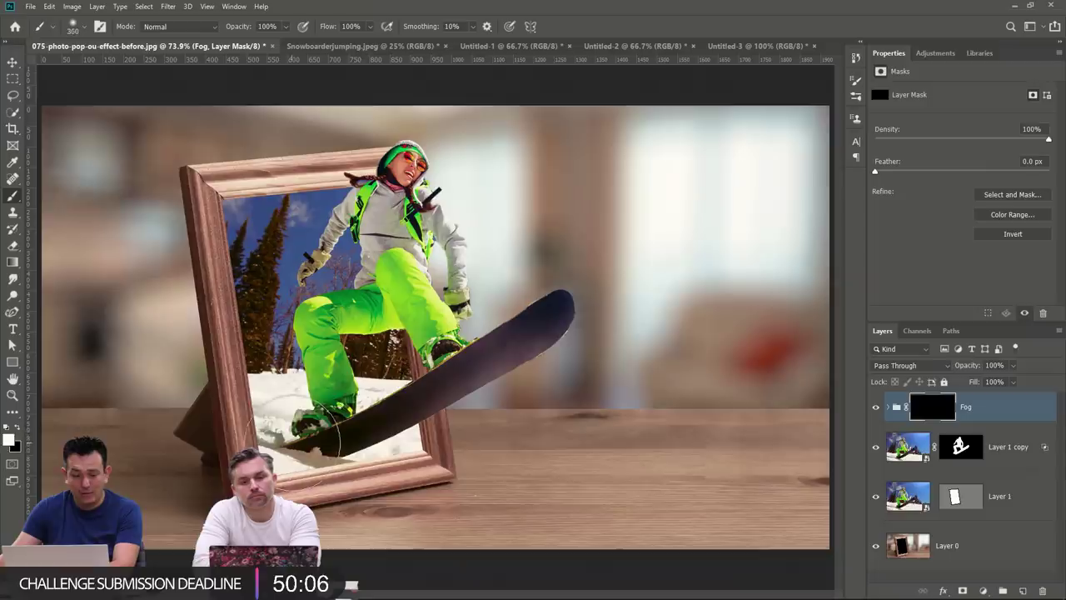
pyautogui.press(']')
pyautogui.press(']')
pyautogui.moveTo(291, 427)
pyautogui.mouseDown()
pyautogui.moveTo(361, 446)
pyautogui.moveTo(471, 484)
pyautogui.moveTo(561, 449)
pyautogui.moveTo(738, 440)
pyautogui.mouseUp()
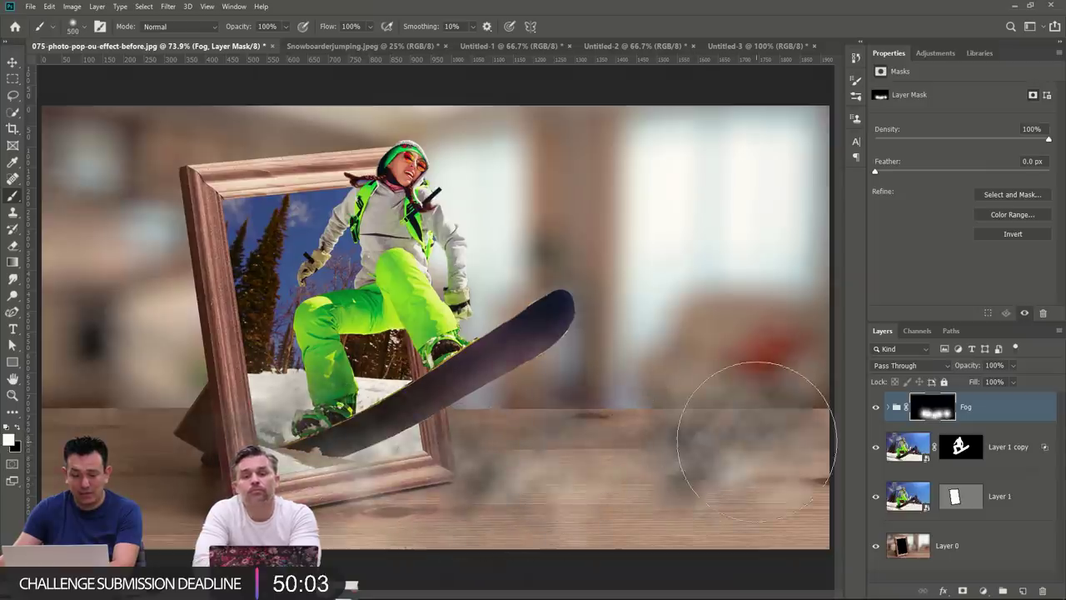
# Set Pattern Fill 1 to Screen blend mode and lower the Fog group's opacity to 76%.
pyautogui.click(888, 408)
pyautogui.click(929, 440)
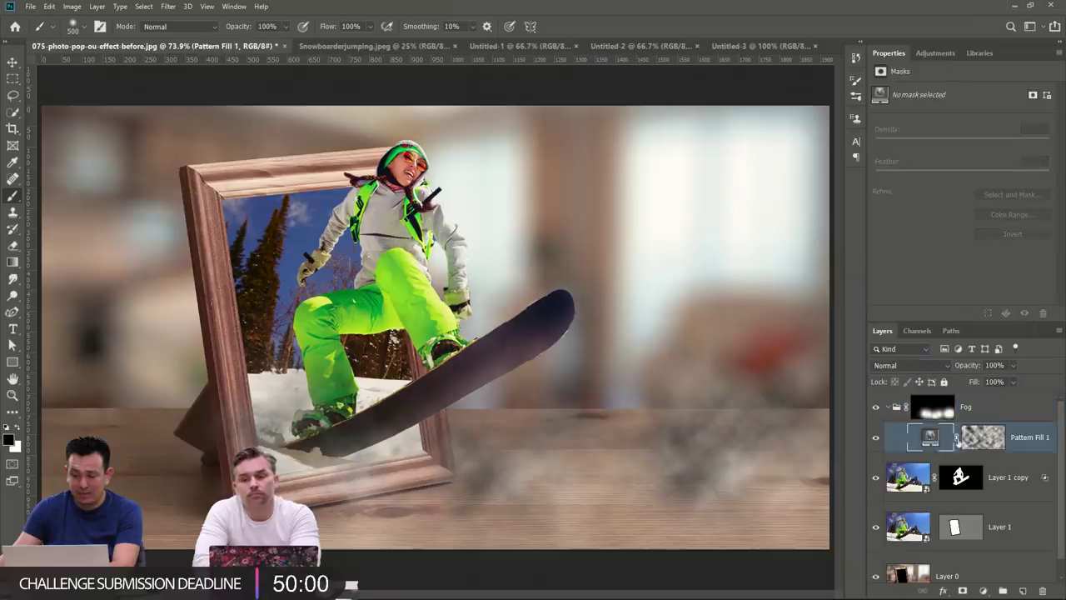
pyautogui.click(898, 364)
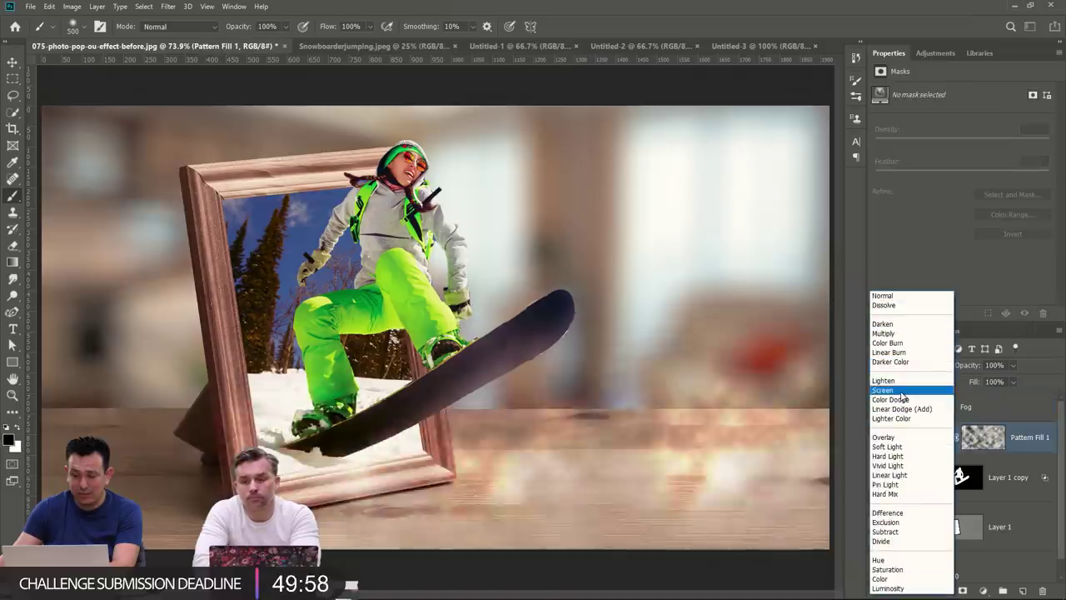
pyautogui.click(883, 390)
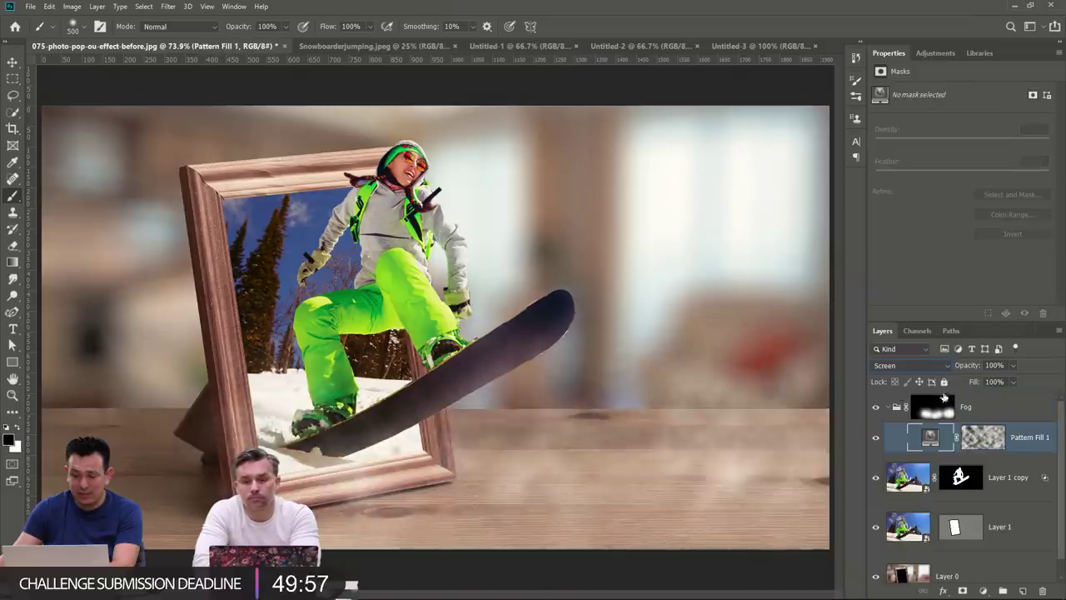
pyautogui.click(888, 408)
pyautogui.click(933, 408)
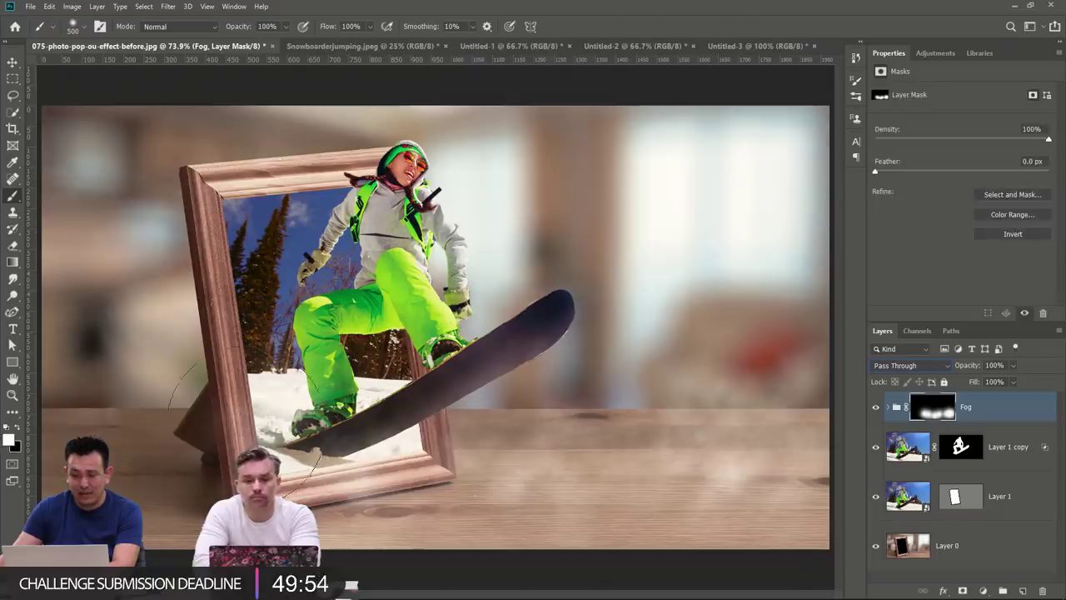
pyautogui.press('x')
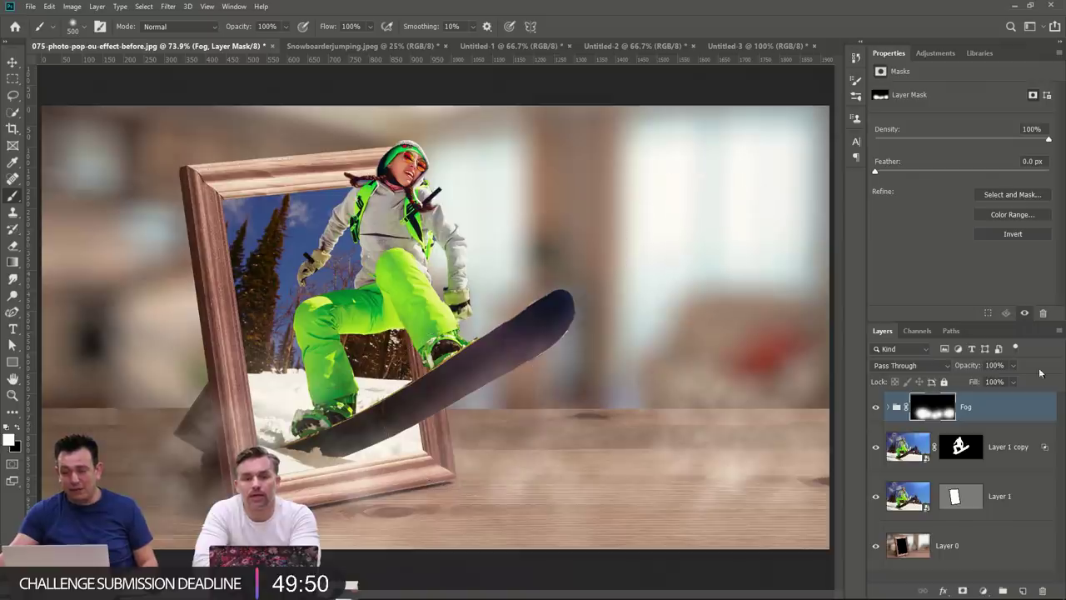
pyautogui.moveTo(969, 368)
pyautogui.mouseDown()
pyautogui.moveTo(950, 368)
pyautogui.moveTo(961, 367)
pyautogui.mouseUp()
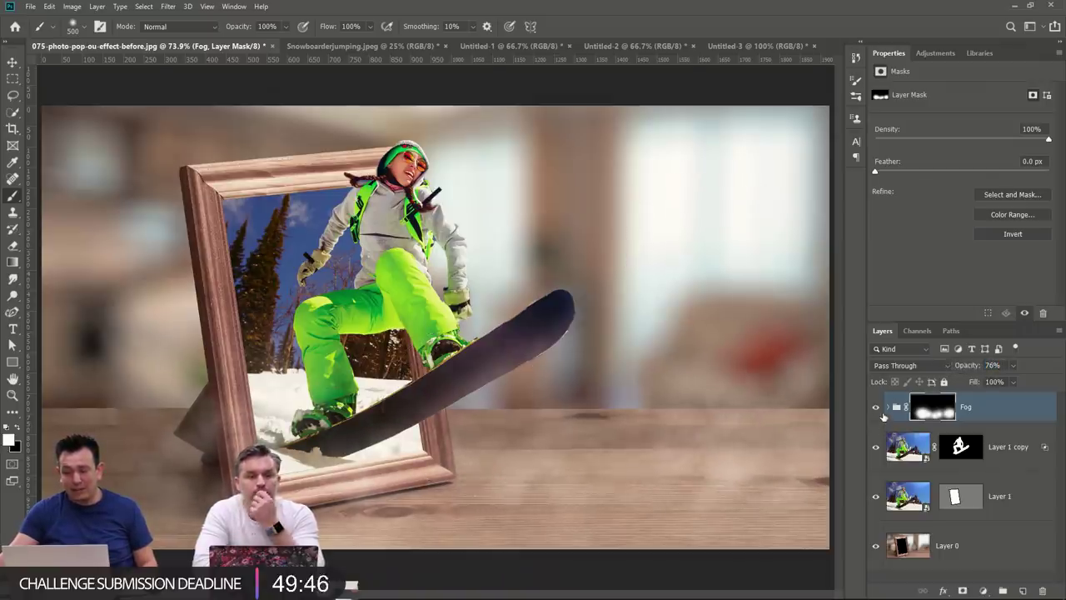
pyautogui.click(887, 407)
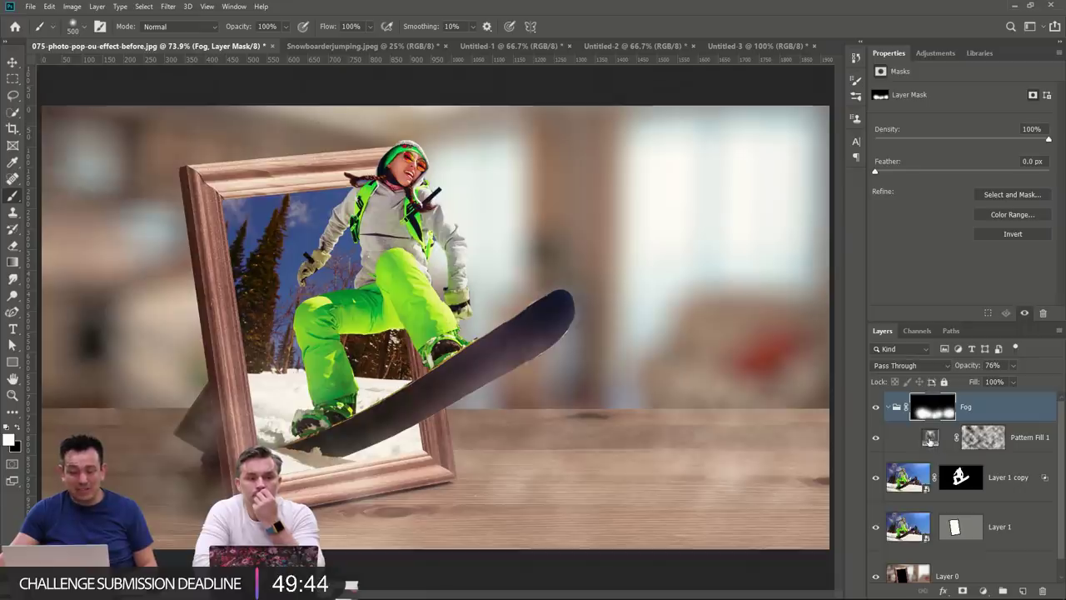
pyautogui.doubleClick(931, 438)
pyautogui.moveTo(514, 350); pyautogui.dragTo(659, 194)
pyautogui.click(616, 204)
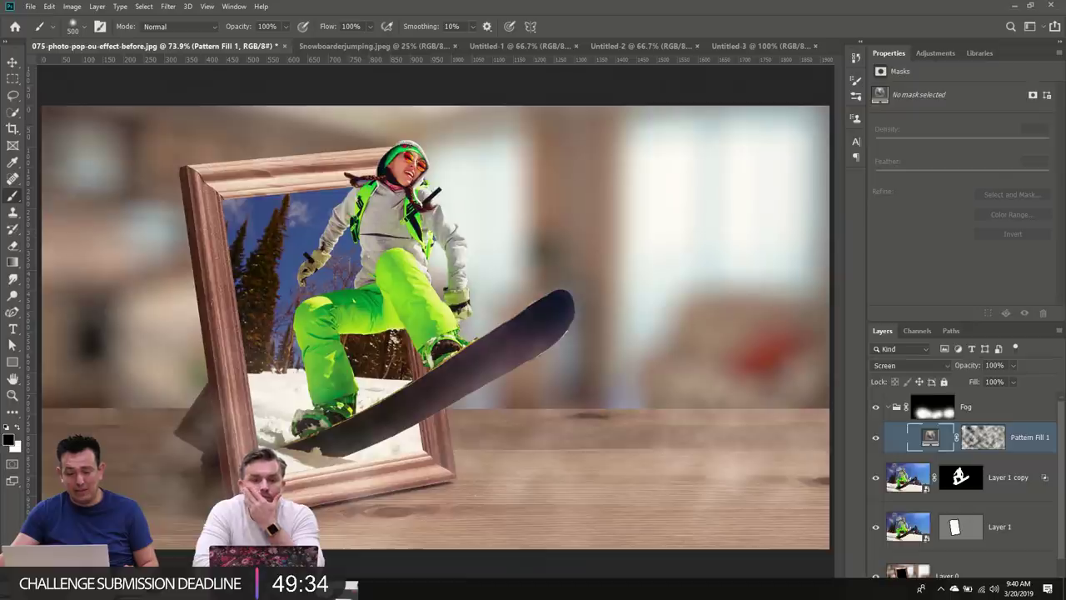
pyautogui.hotkey('alt', 'Tab')
# Start entering the Photoshop Training Channel address, then close the Behance tab.
pyautogui.click(209, 29)
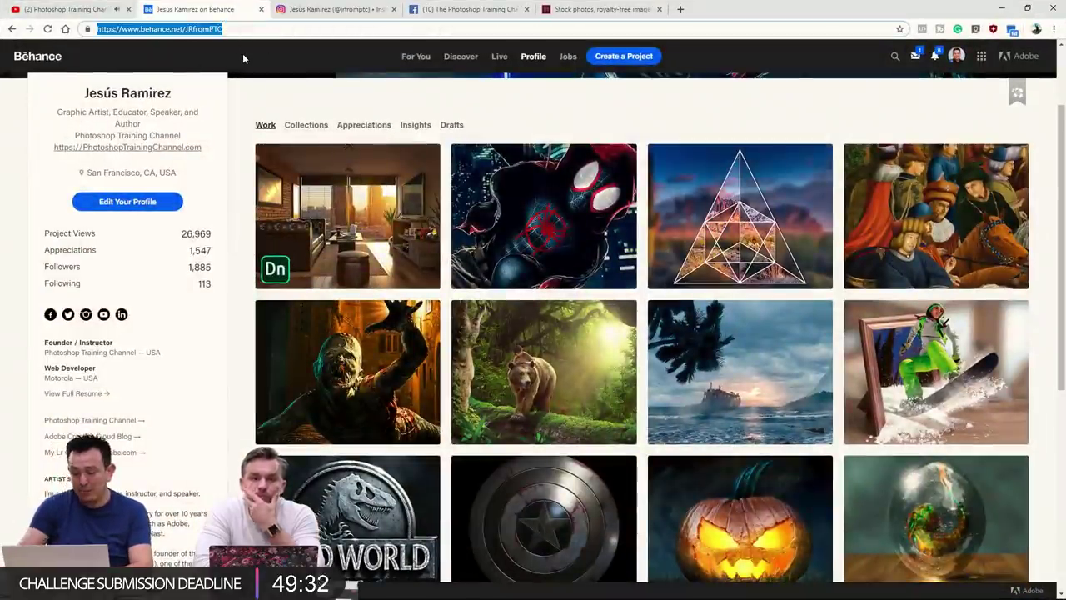
pyautogui.write('pho')
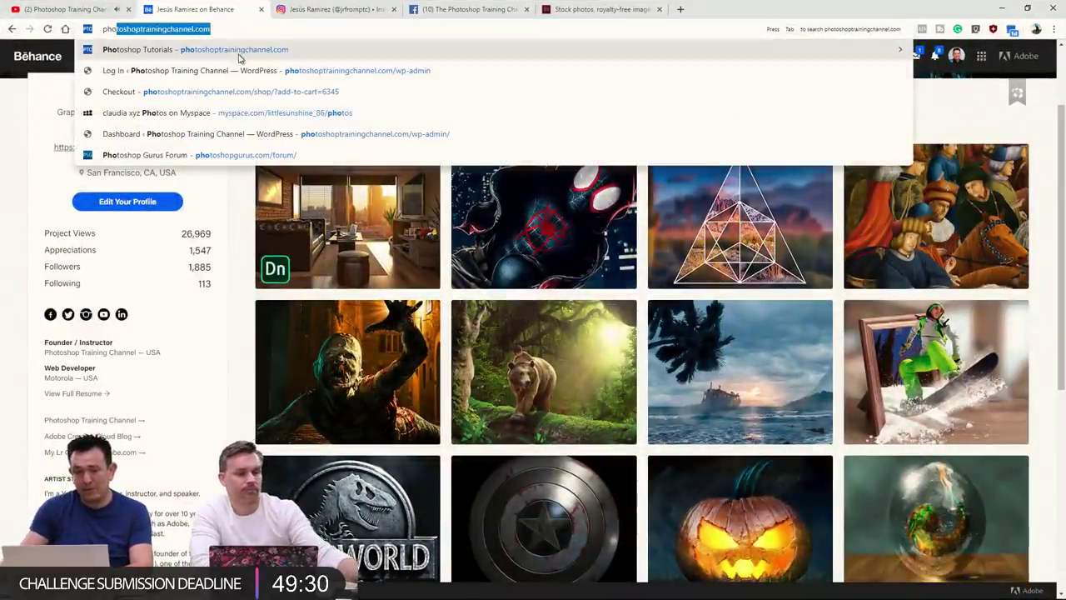
pyautogui.click(211, 29)
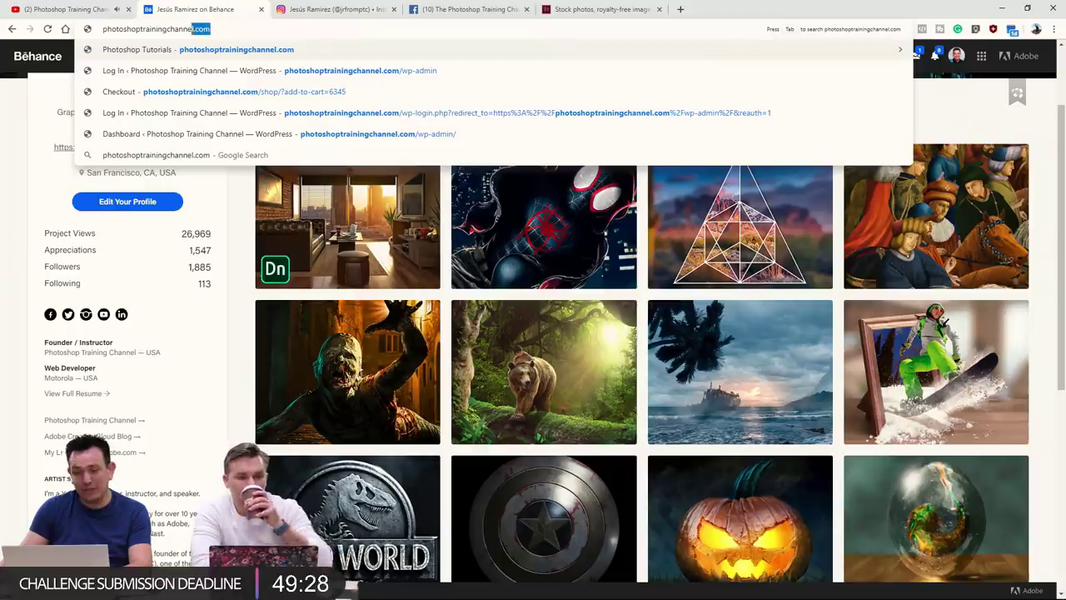
pyautogui.press('BackSpace')
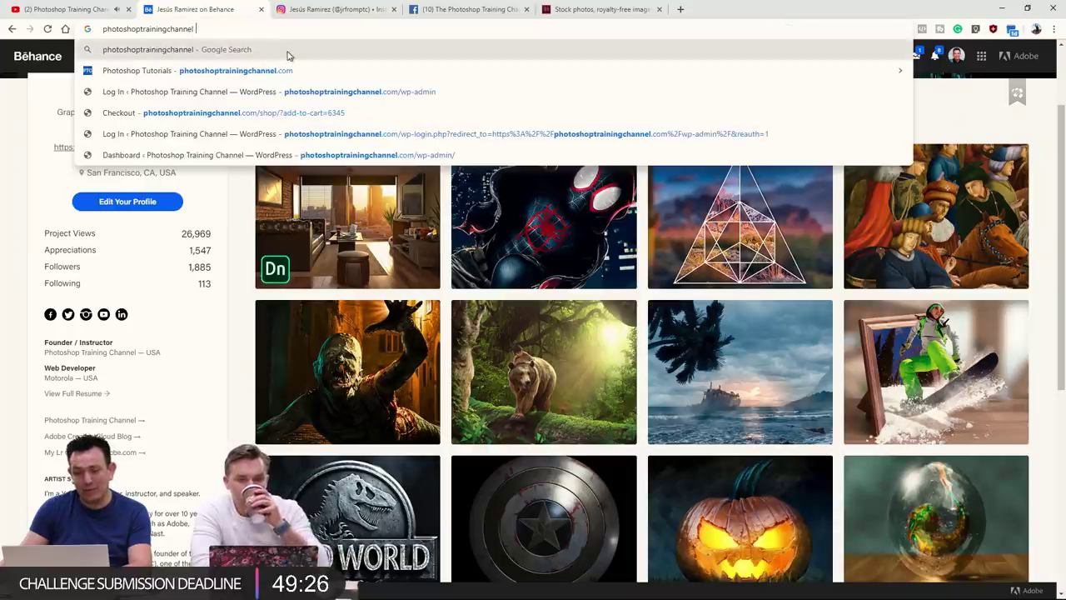
pyautogui.click(258, 9)
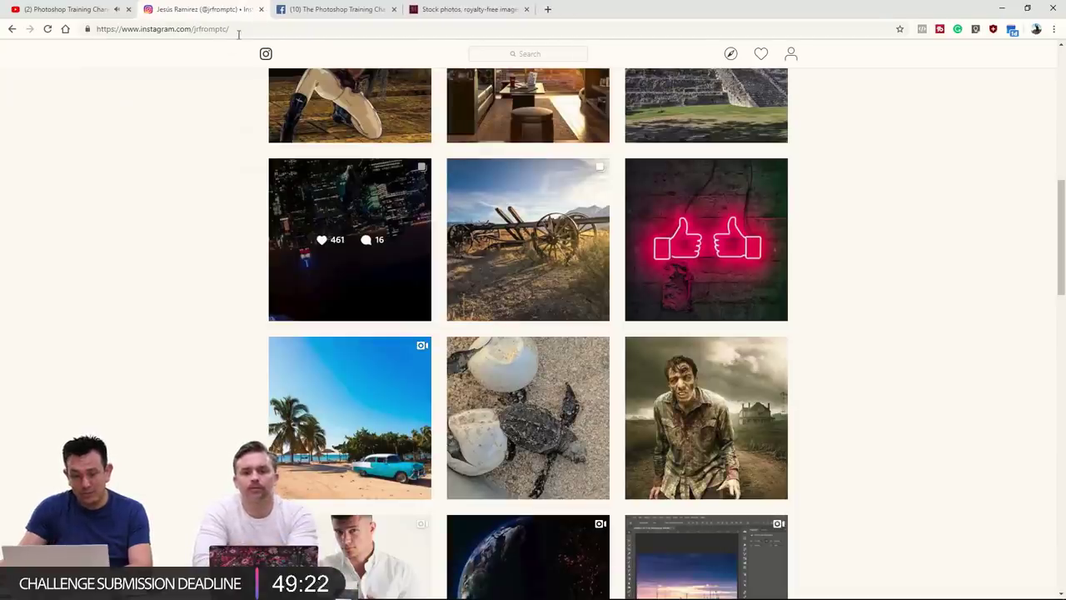
# Search 'photoshoptrainingchannel seamless clouds' and scroll the seamless textures article to its clouds section.
pyautogui.click(239, 34)
pyautogui.write('photsh')
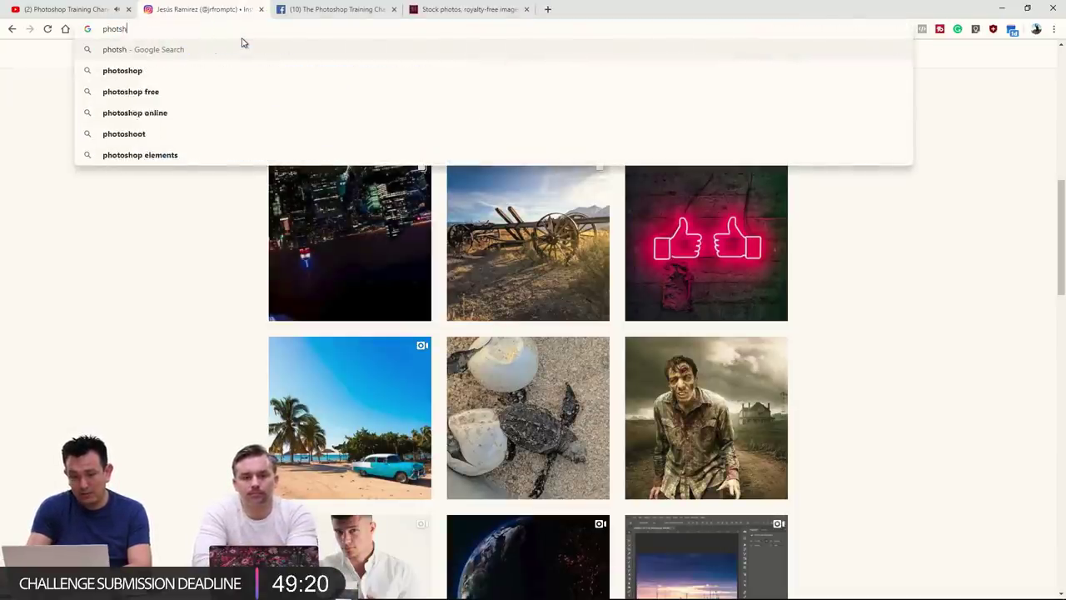
pyautogui.press('BackSpace')
pyautogui.press('BackSpace')
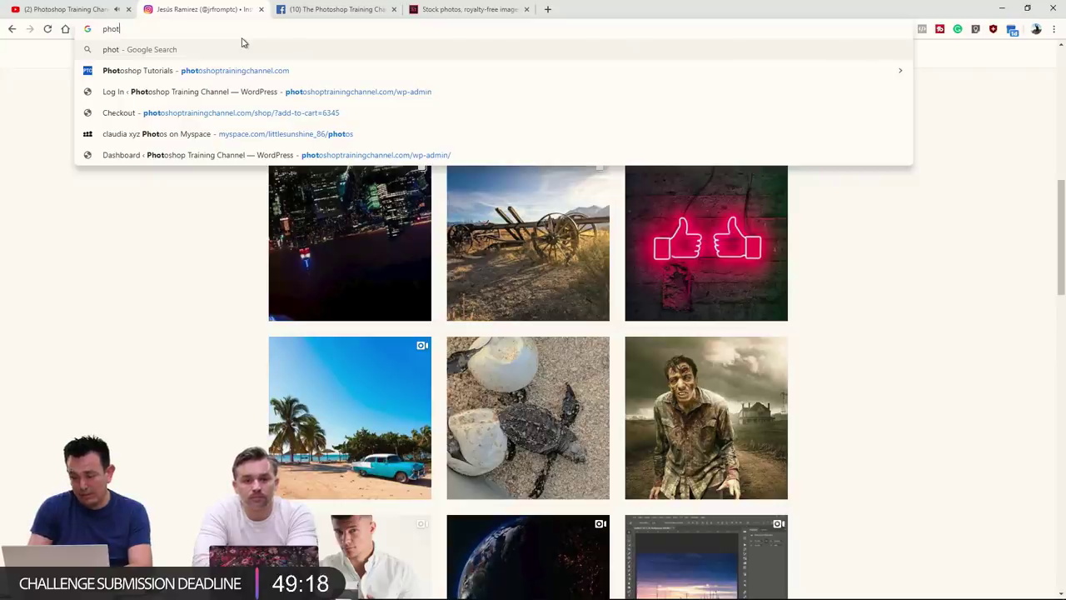
pyautogui.press('Down')
pyautogui.press('BackSpace')
pyautogui.press('BackSpace')
pyautogui.press('BackSpace')
pyautogui.press('BackSpace')
pyautogui.press('BackSpace')
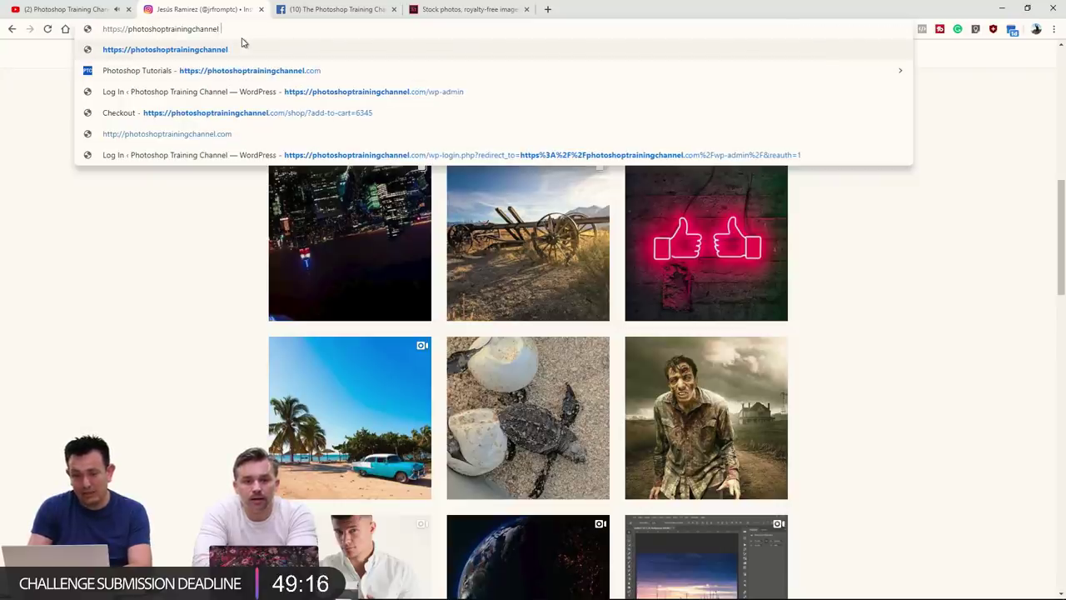
pyautogui.write('seamless')
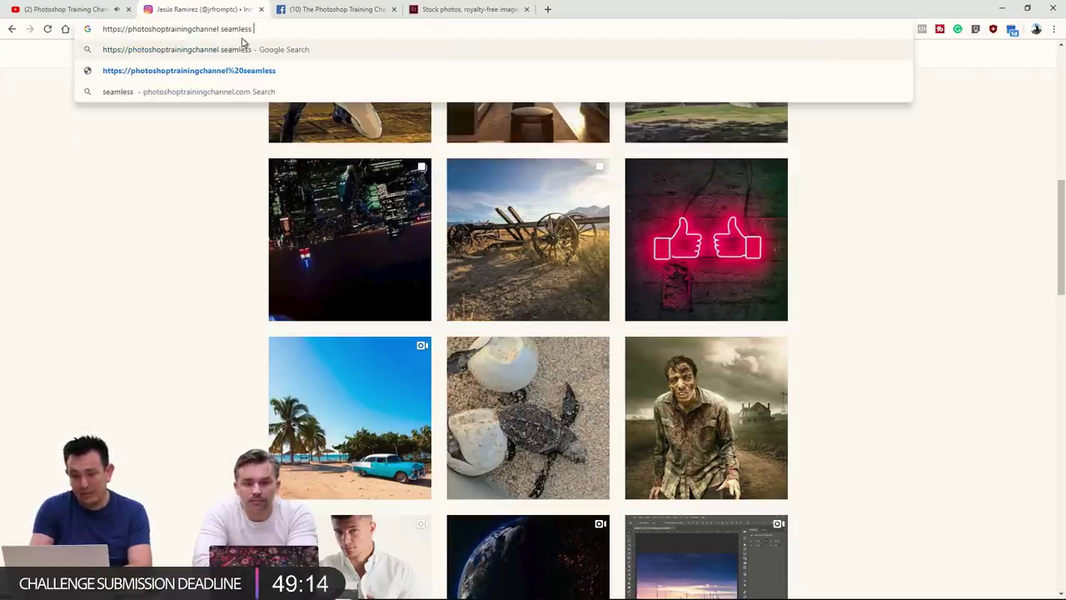
pyautogui.write(' clouds')
pyautogui.press('Return')
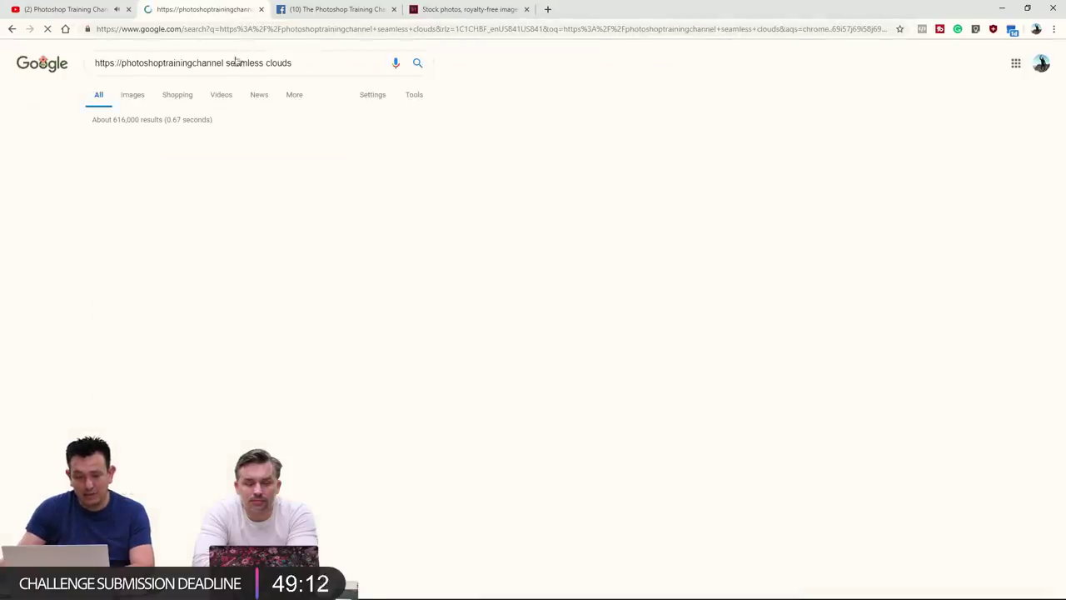
pyautogui.scroll(-3, 308, 317)
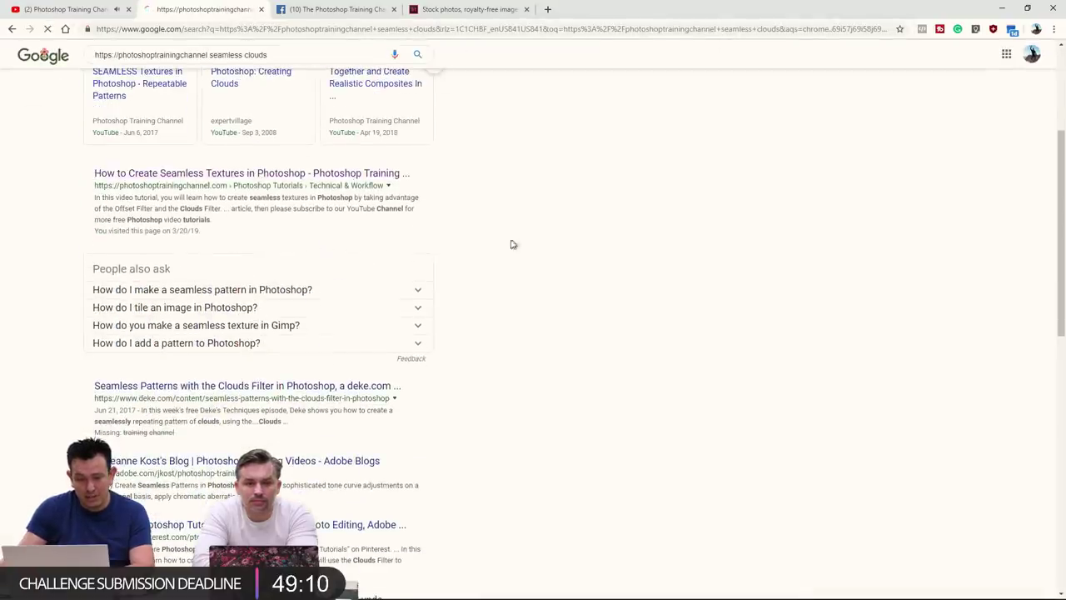
pyautogui.scroll(-9, 158, 241)
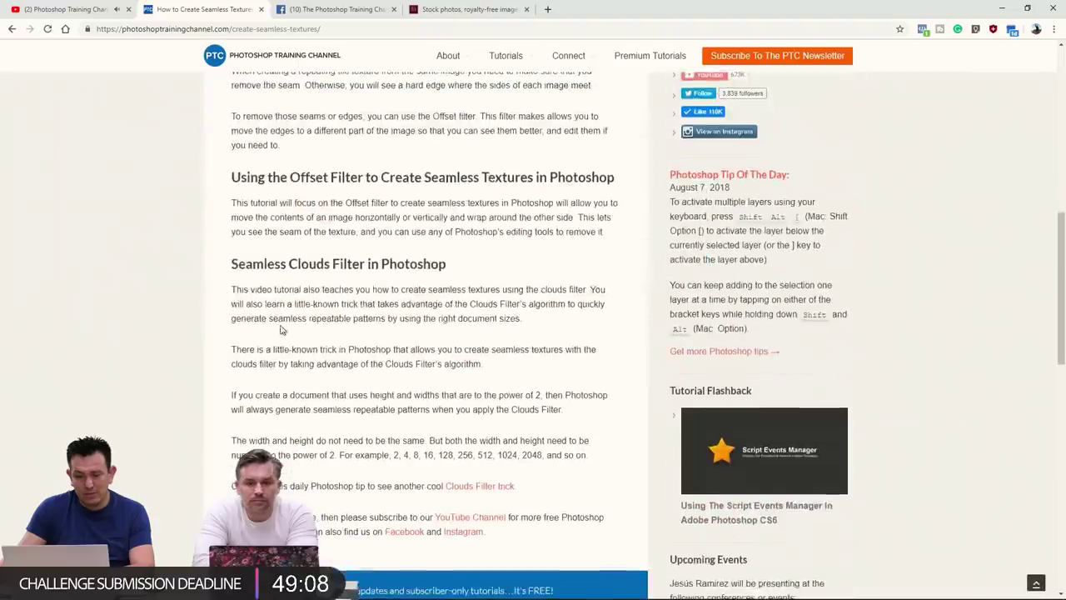
# Highlight the list of power-of-2 sizes in the seamless textures article.
pyautogui.scroll(-2, 350, 337)
pyautogui.moveTo(393, 288); pyautogui.dragTo(578, 300)
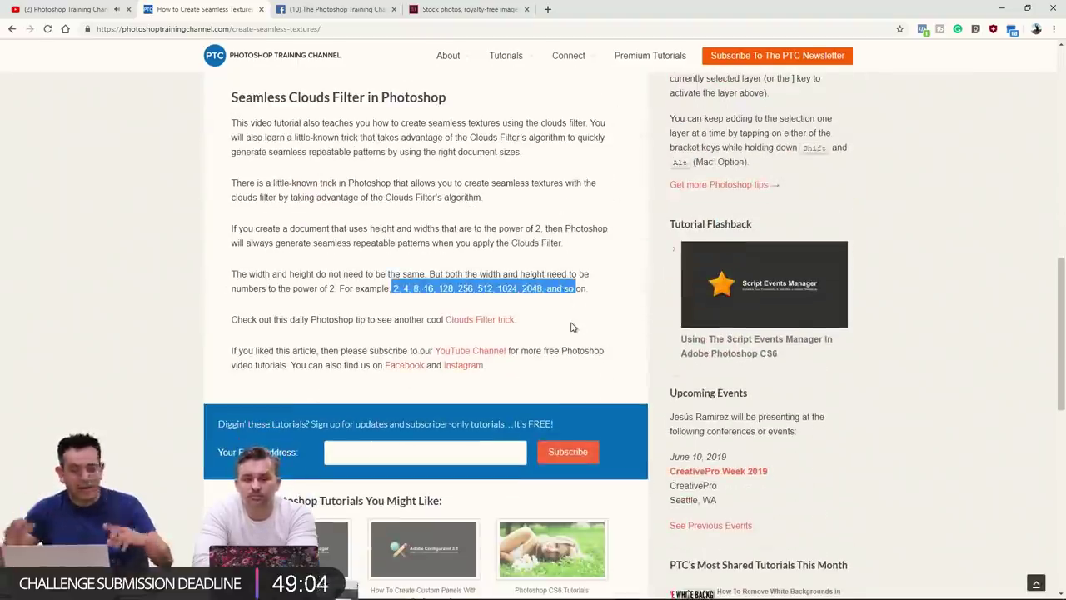
pyautogui.scroll(12, 452, 274)
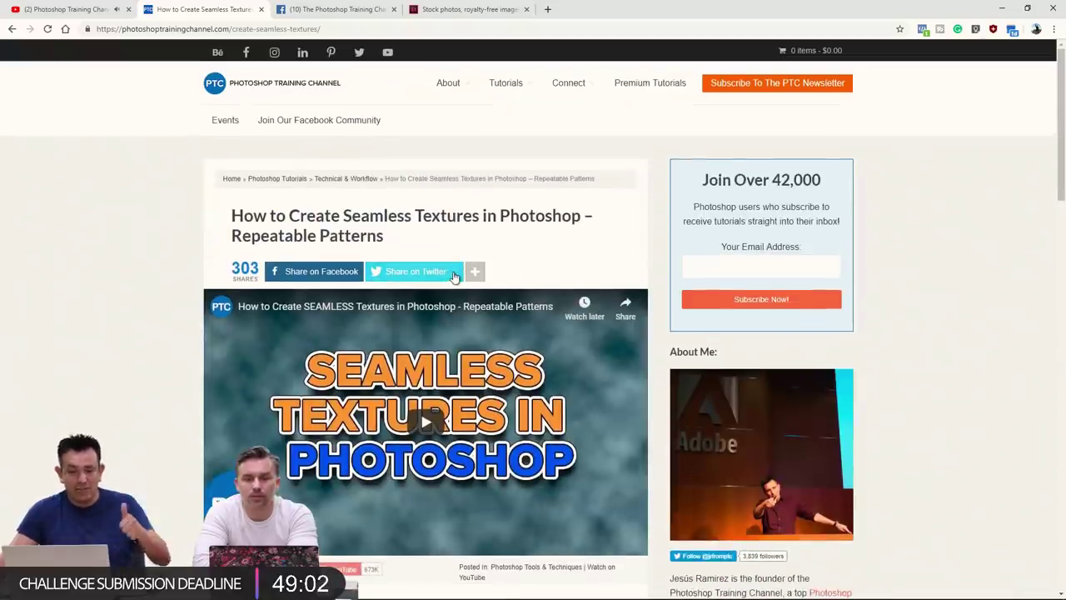
pyautogui.scroll(-4, 456, 277)
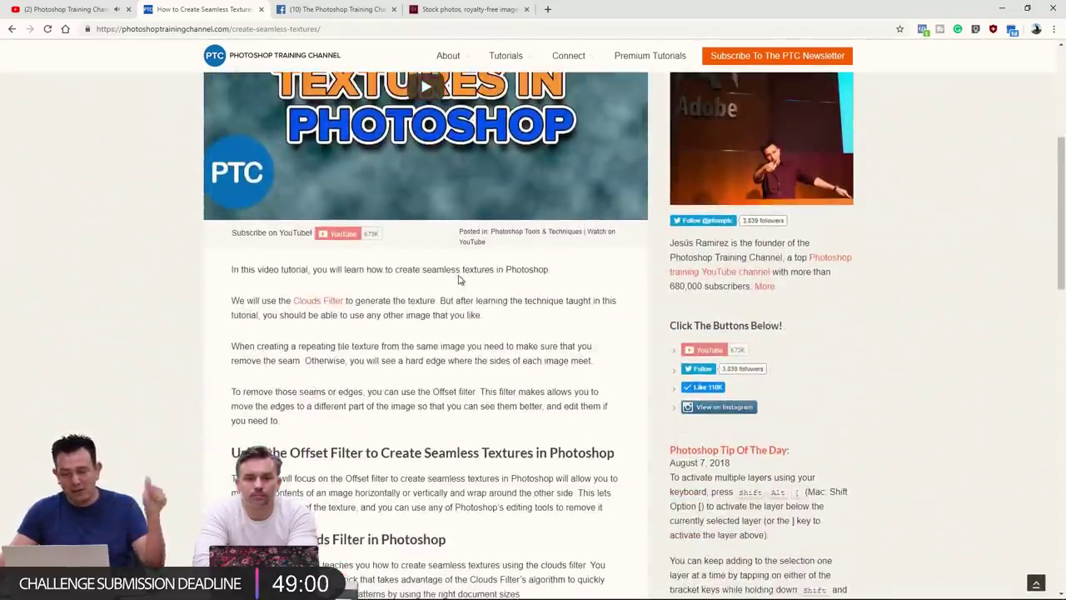
pyautogui.scroll(3, 464, 287)
pyautogui.scroll(2, 464, 288)
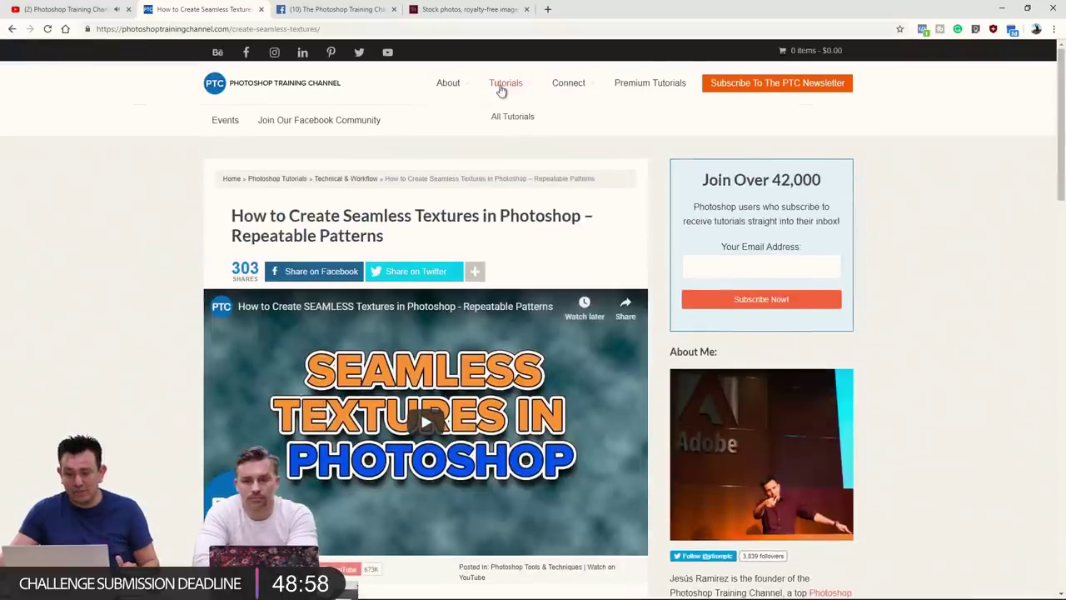
# Browse the Tutorials > Tip Of The Day list, then minimize Chrome.
pyautogui.click(504, 87)
pyautogui.moveTo(509, 89)
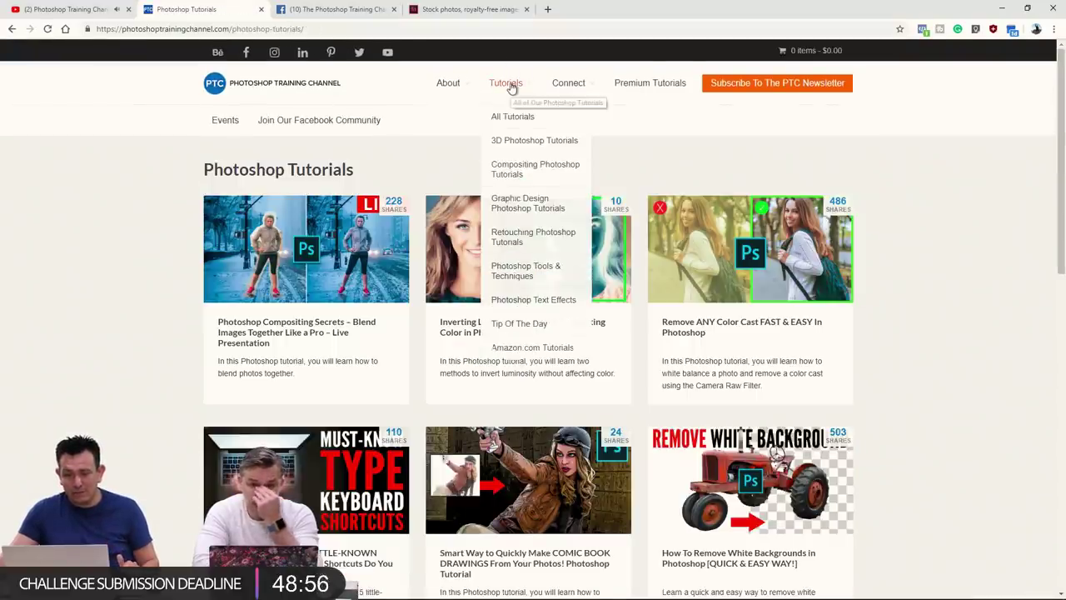
pyautogui.click(518, 332)
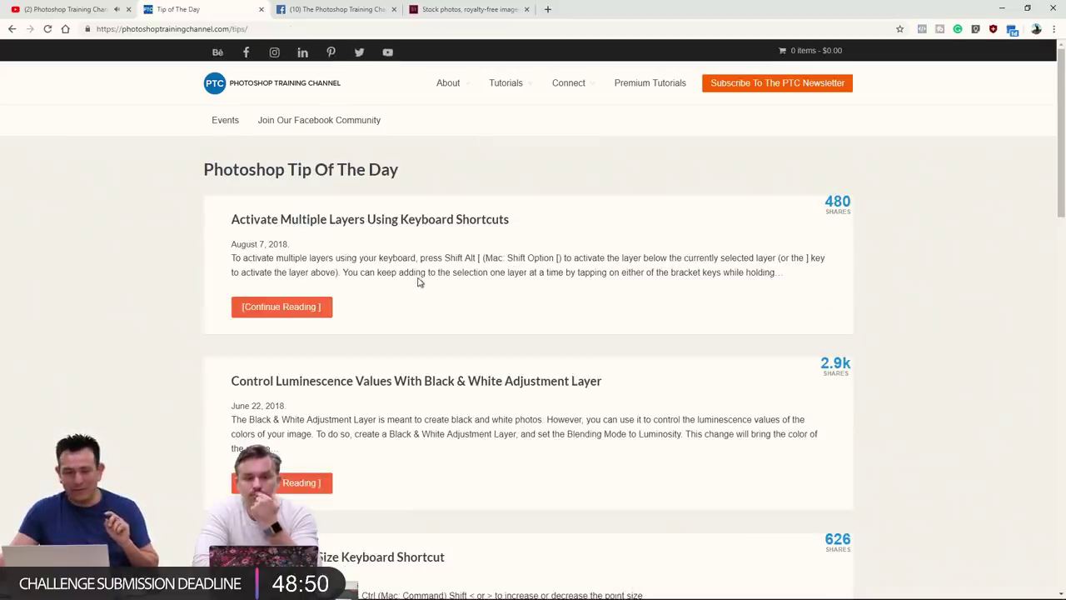
pyautogui.scroll(-1, 421, 280)
pyautogui.scroll(-20, 423, 278)
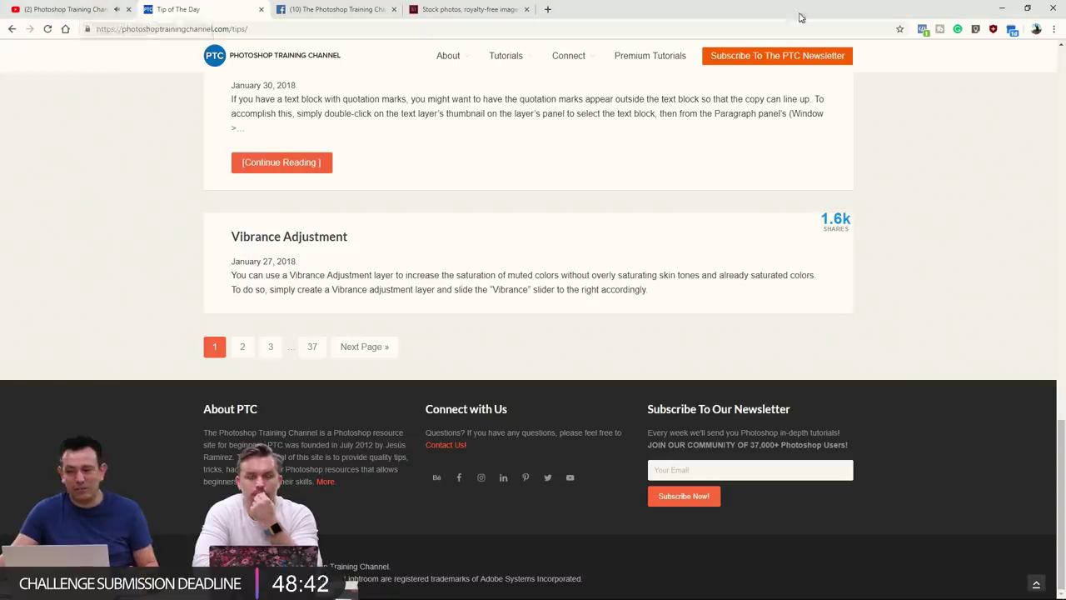
pyautogui.click(1001, 8)
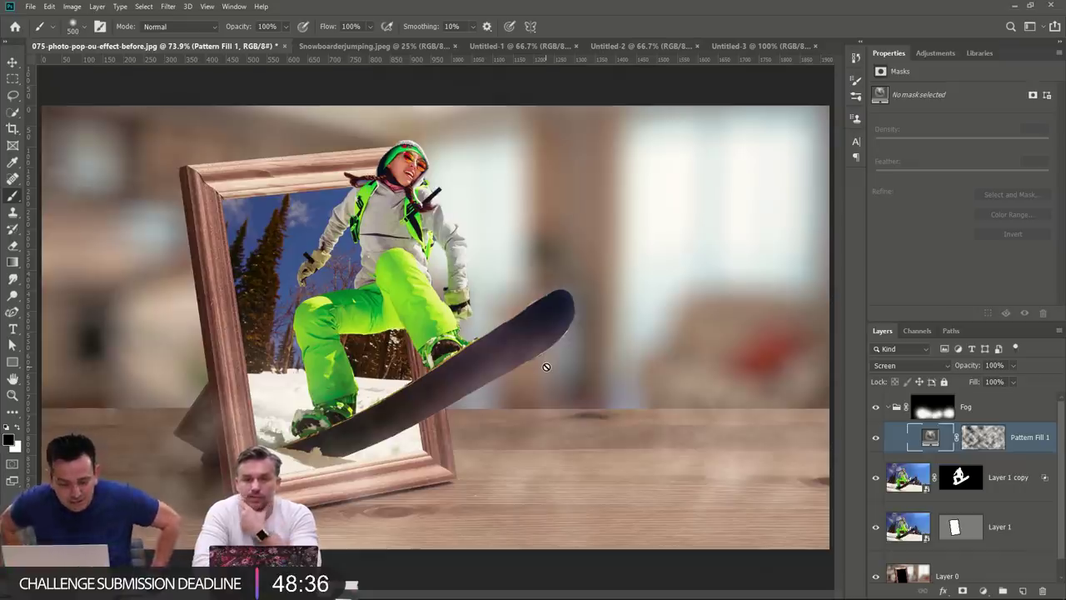
# Collapse the Fog group and hide it.
pyautogui.click(888, 407)
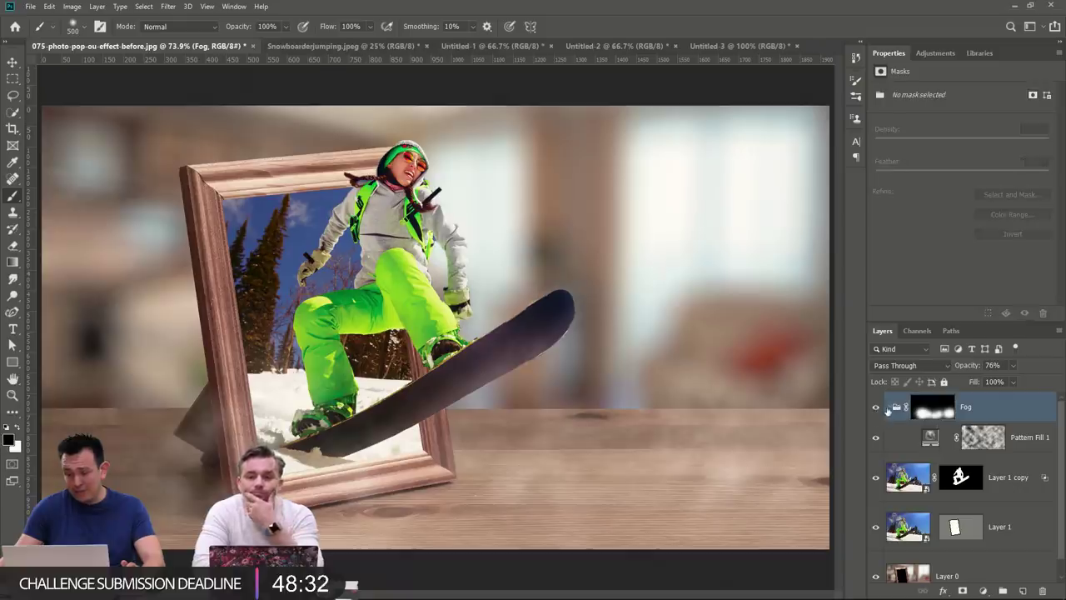
pyautogui.click(888, 407)
pyautogui.click(875, 408)
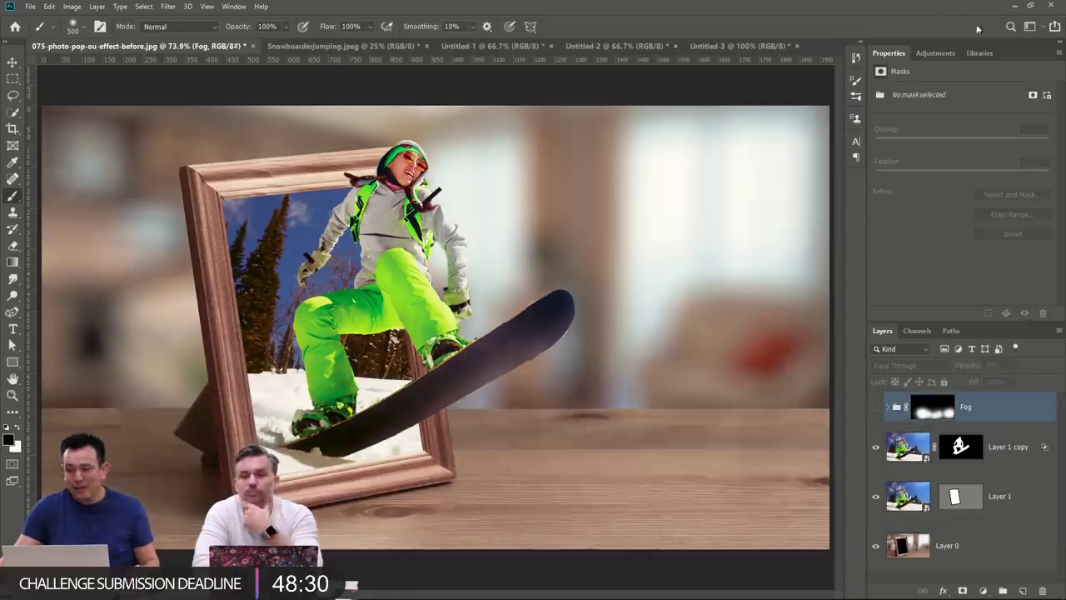
# Search the Libraries panel for 'cloud' and open the blue sky with clouds image.
pyautogui.click(981, 55)
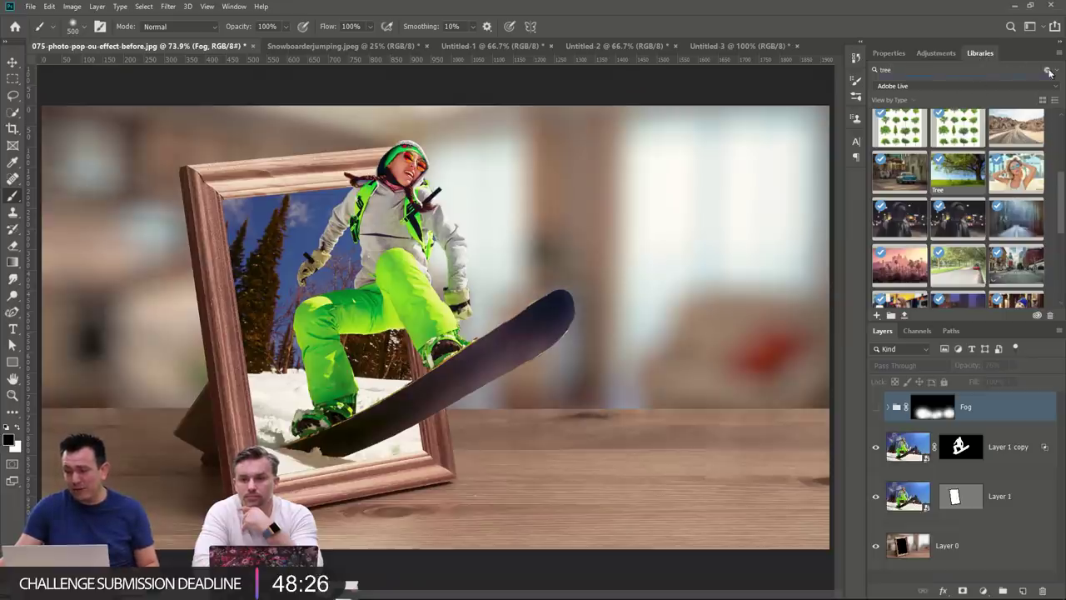
pyautogui.click(1048, 71)
pyautogui.write('cloud')
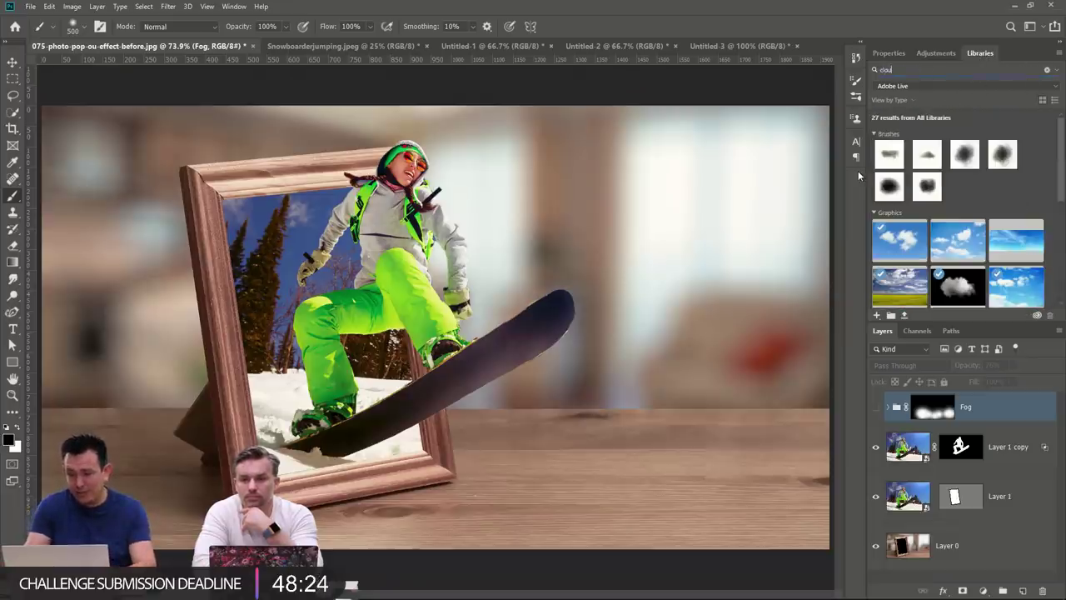
pyautogui.doubleClick(900, 244)
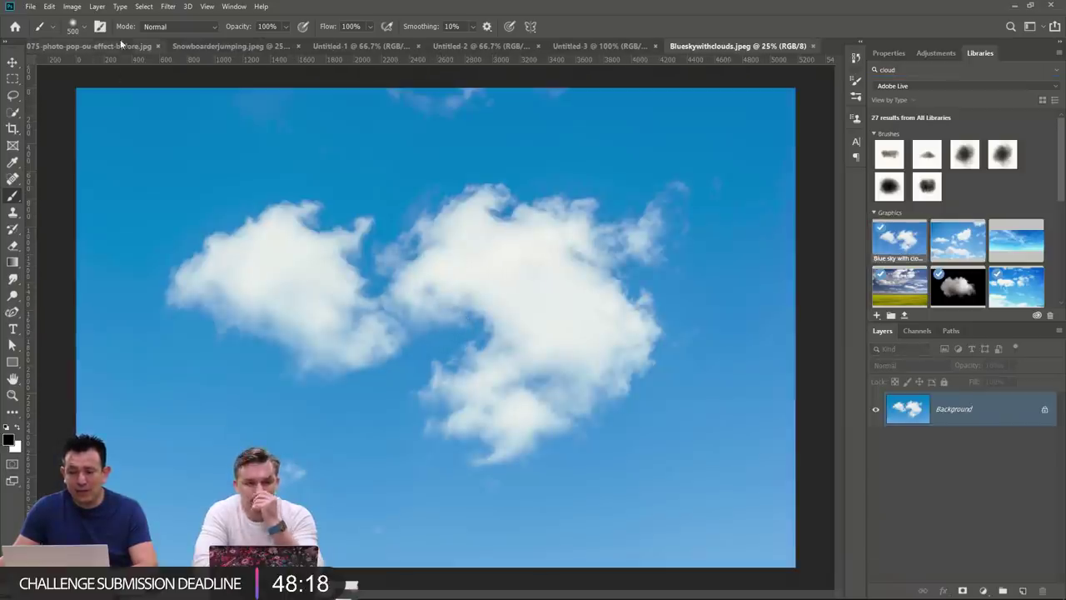
# Resize the blue sky photo to 1000 pixels wide with proportions linked.
pyautogui.click(72, 6)
pyautogui.click(95, 92)
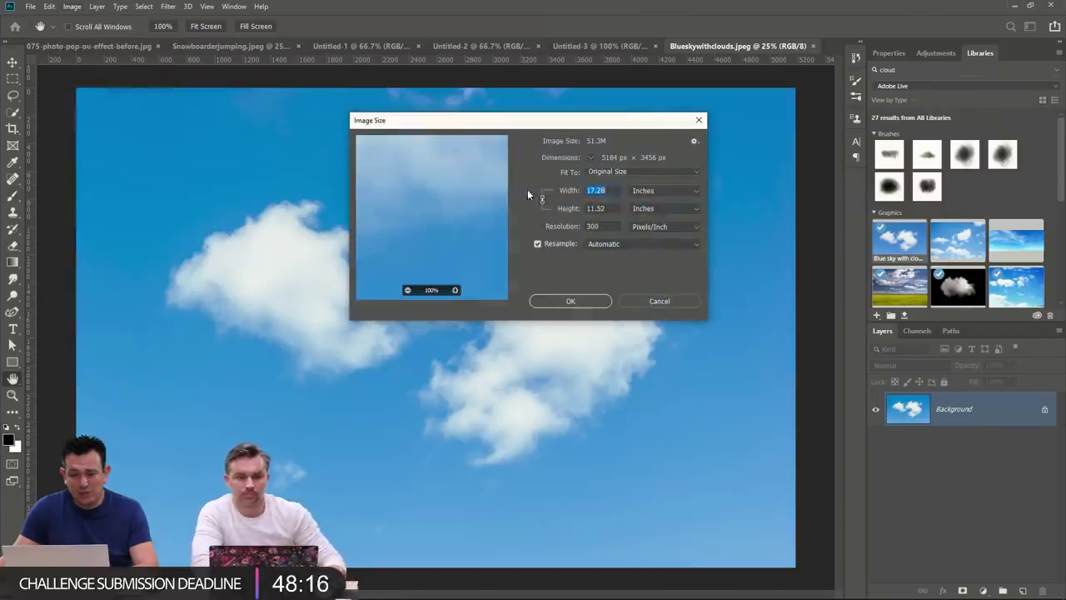
pyautogui.click(646, 191)
pyautogui.click(631, 207)
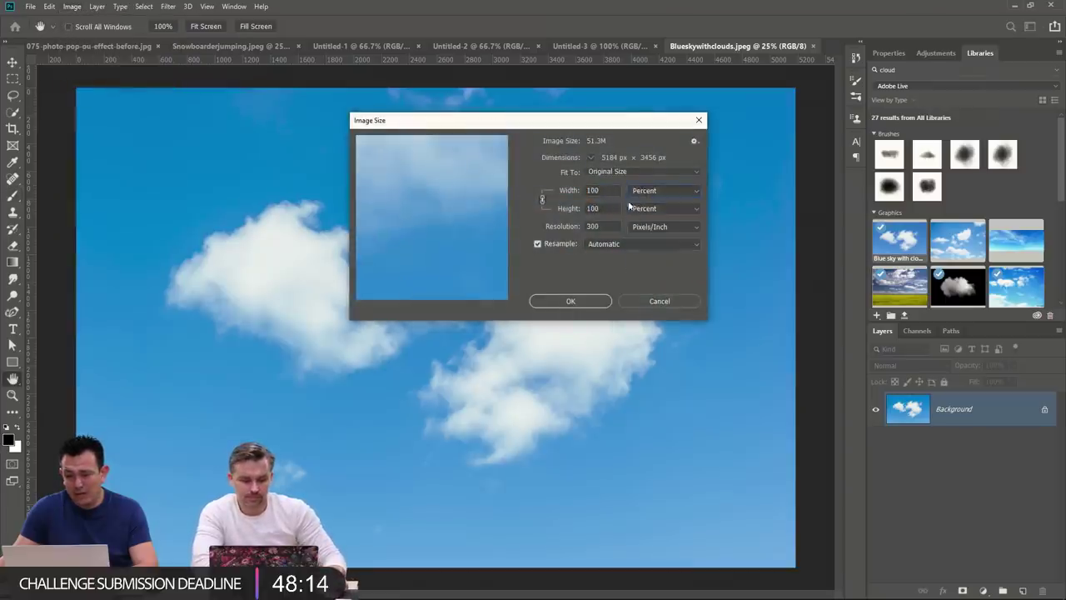
pyautogui.click(646, 191)
pyautogui.click(643, 211)
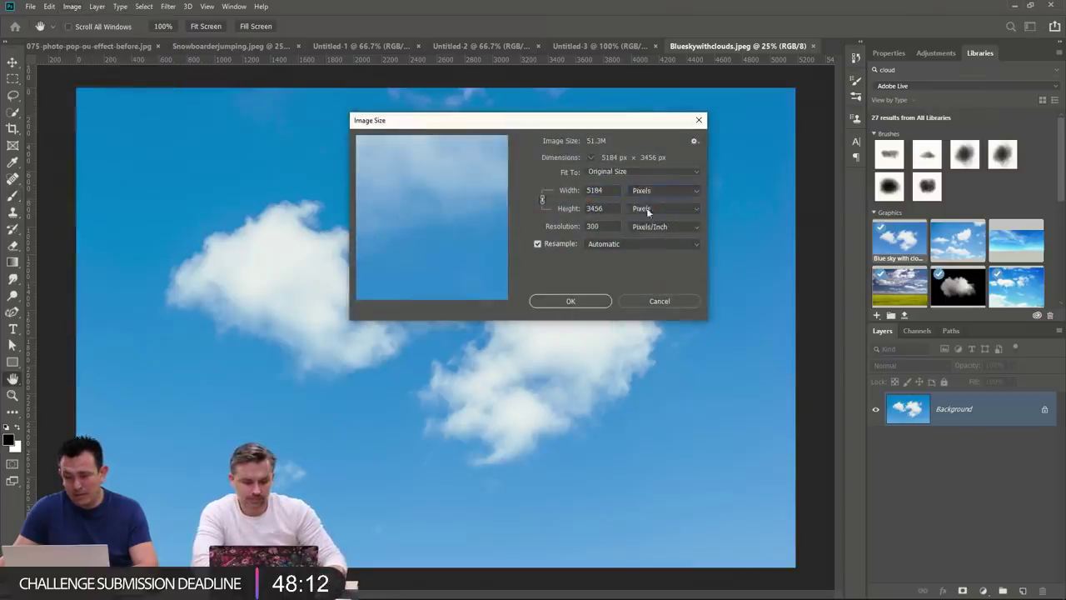
pyautogui.write('1000')
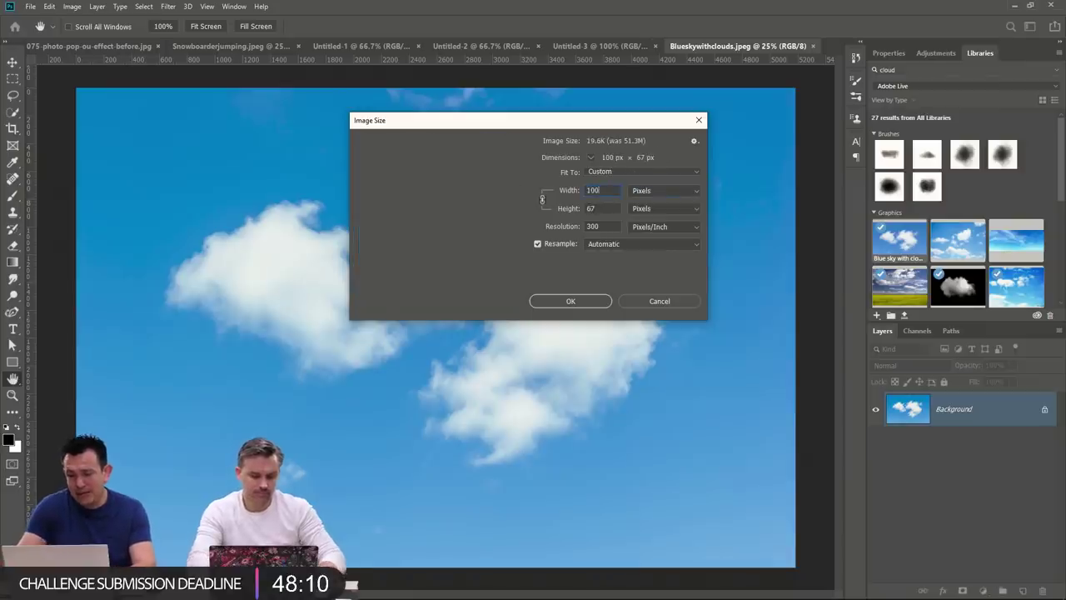
pyautogui.click(570, 301)
# View the cloud photo at 100%, desaturate it with Shift+Ctrl+U and invert it with Ctrl+I.
pyautogui.press('b')
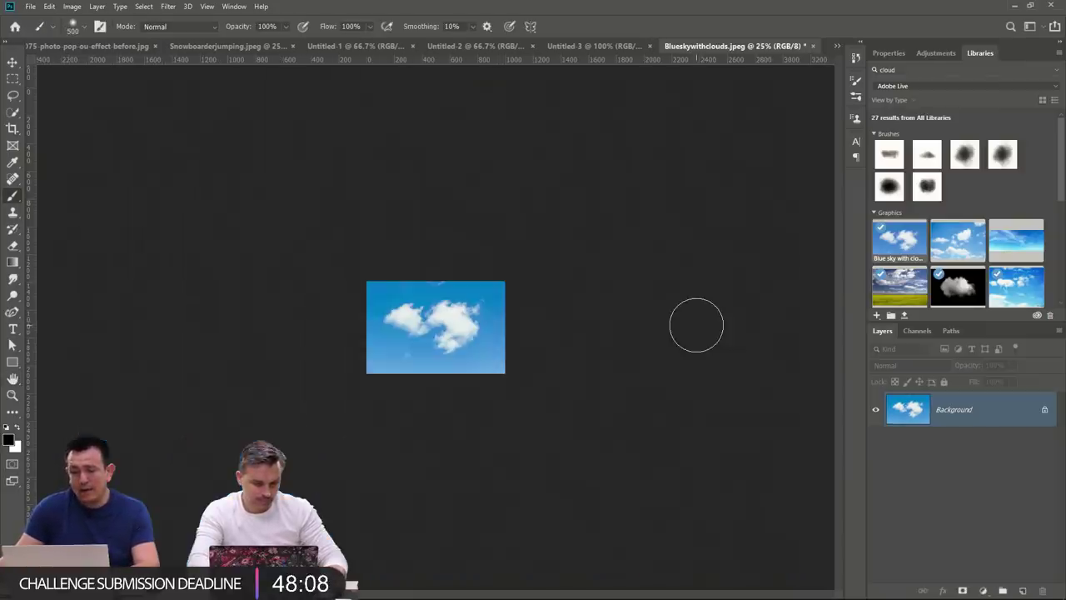
pyautogui.doubleClick(13, 394)
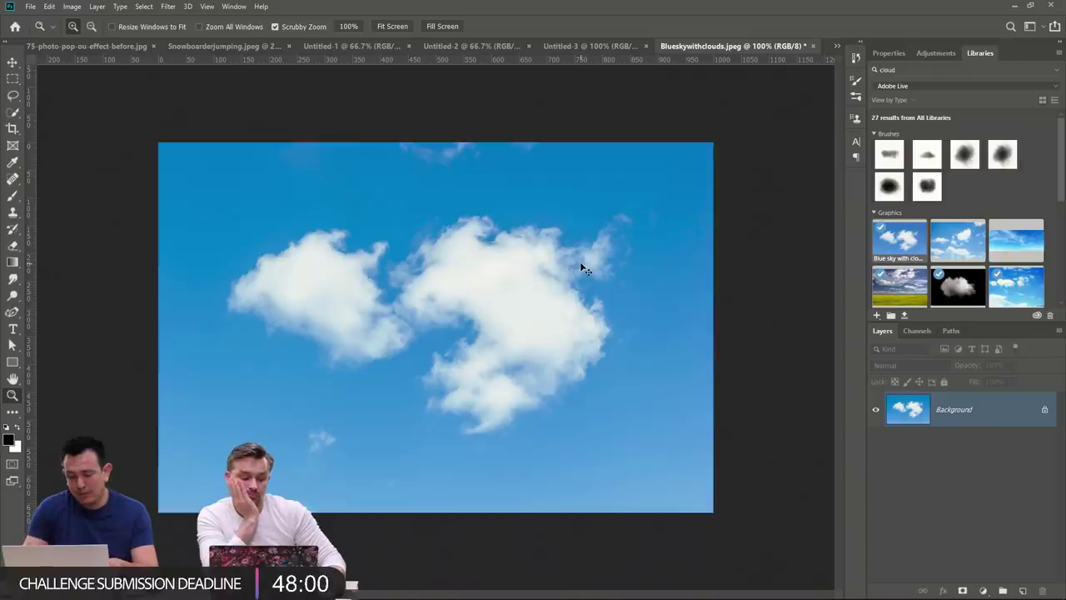
pyautogui.hotkey('ctrl', 'shift', 'u')
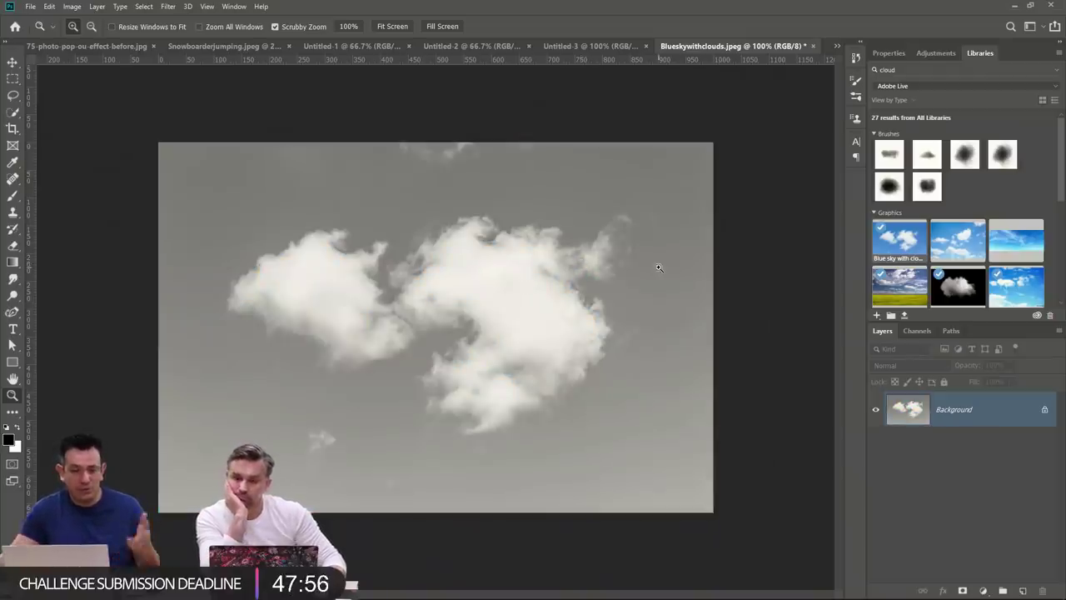
pyautogui.click(50, 6)
pyautogui.moveTo(72, 6)
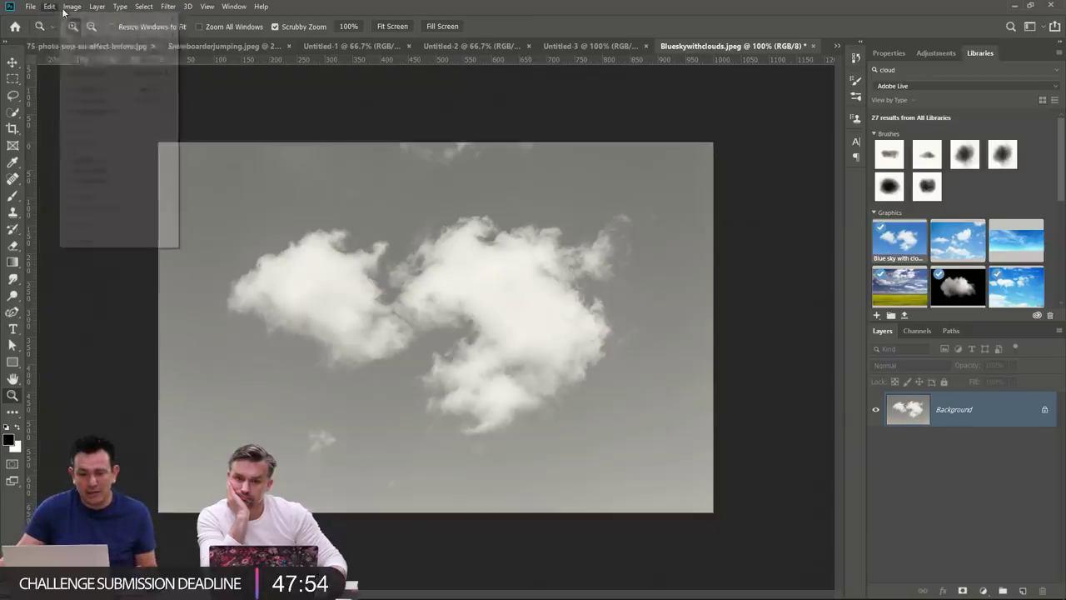
pyautogui.moveTo(110, 38)
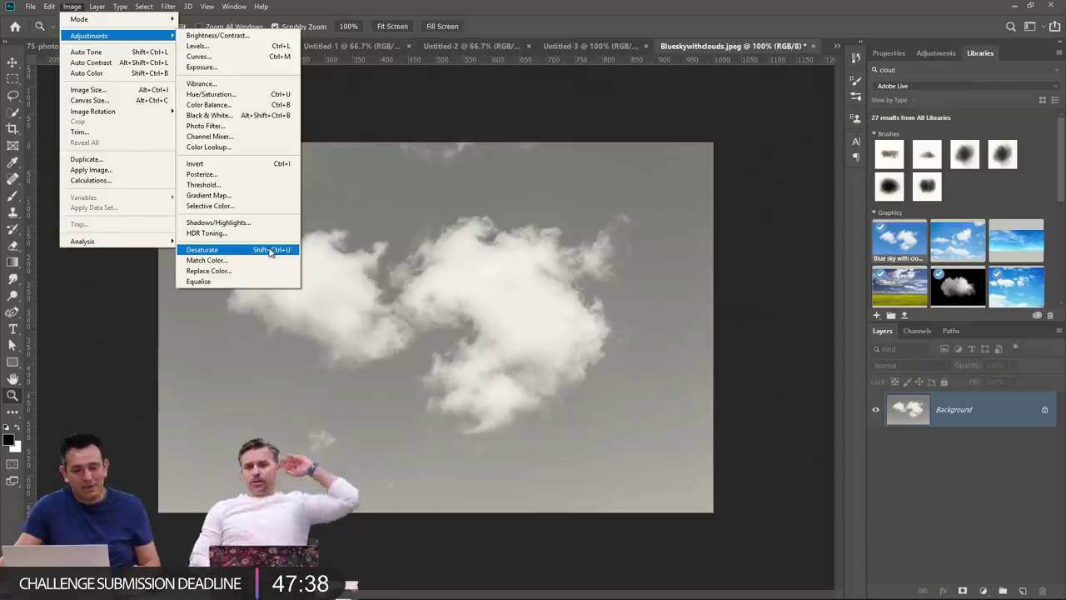
pyautogui.click(476, 246)
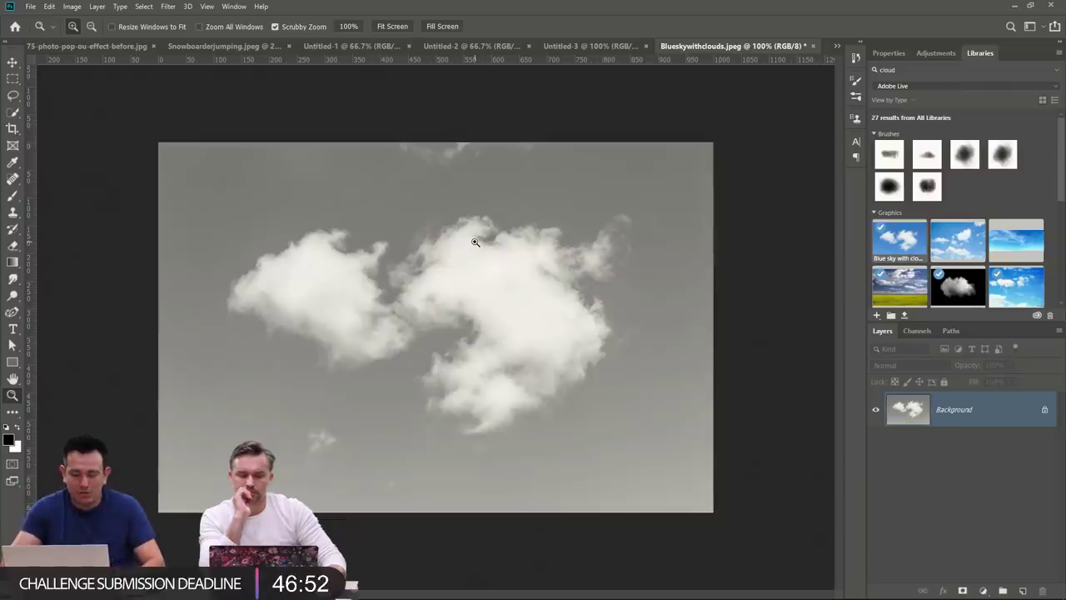
pyautogui.hotkey('ctrl', 'i')
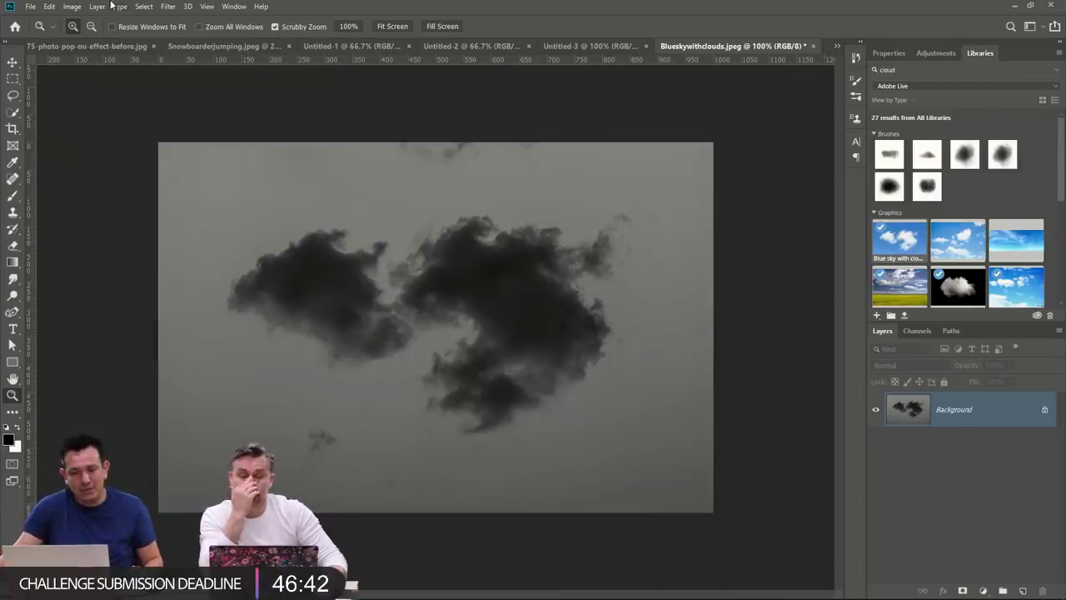
# Apply Levels with the white input at 135 to brighten the sky.
pyautogui.click(72, 7)
pyautogui.moveTo(100, 38)
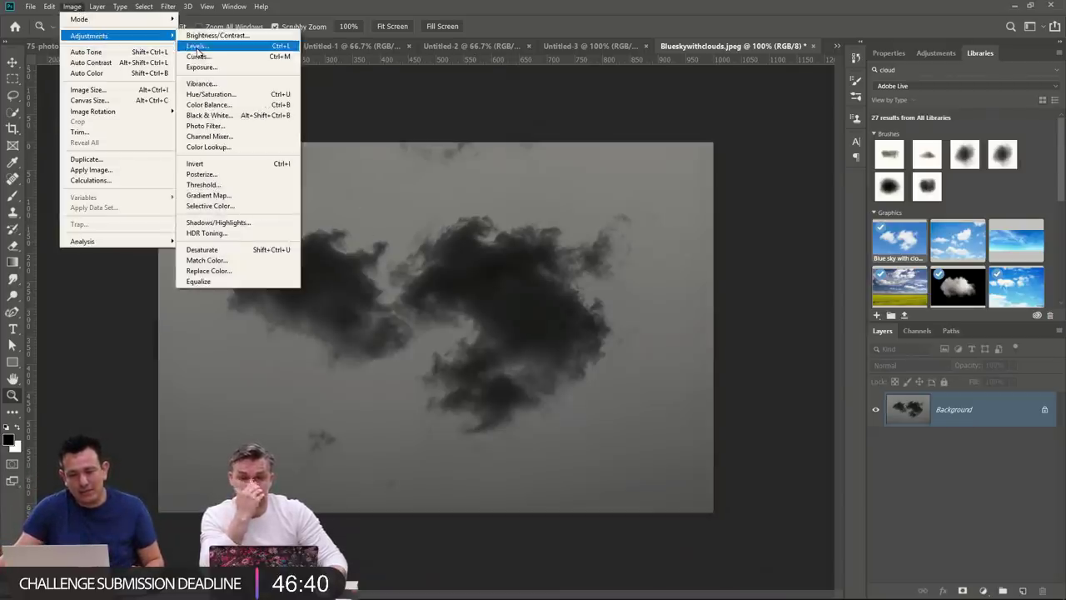
pyautogui.click(208, 44)
pyautogui.moveTo(560, 246); pyautogui.dragTo(453, 246)
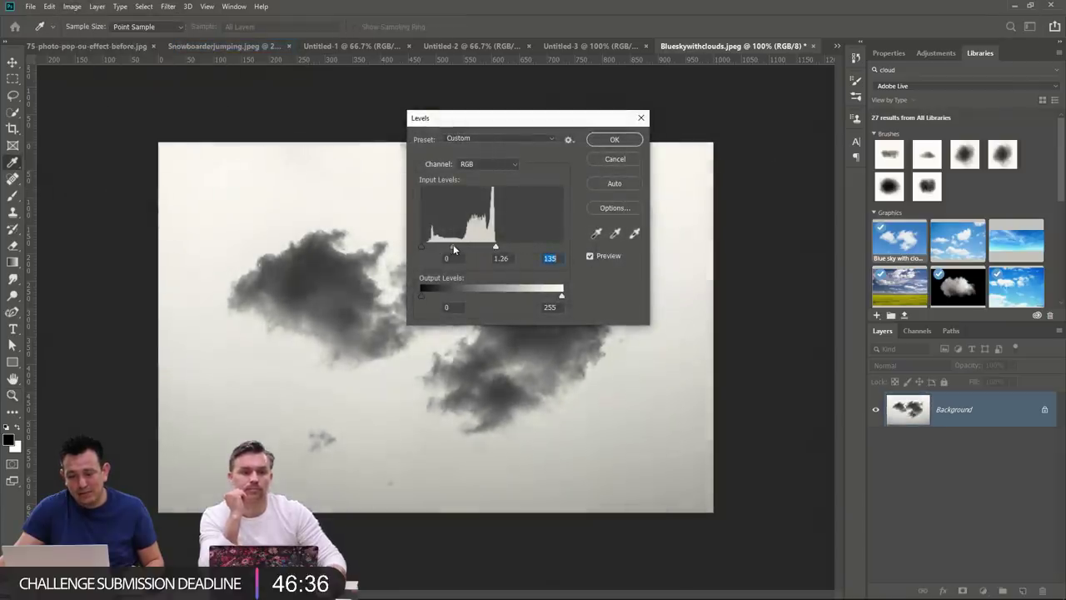
pyautogui.click(596, 141)
pyautogui.press('z')
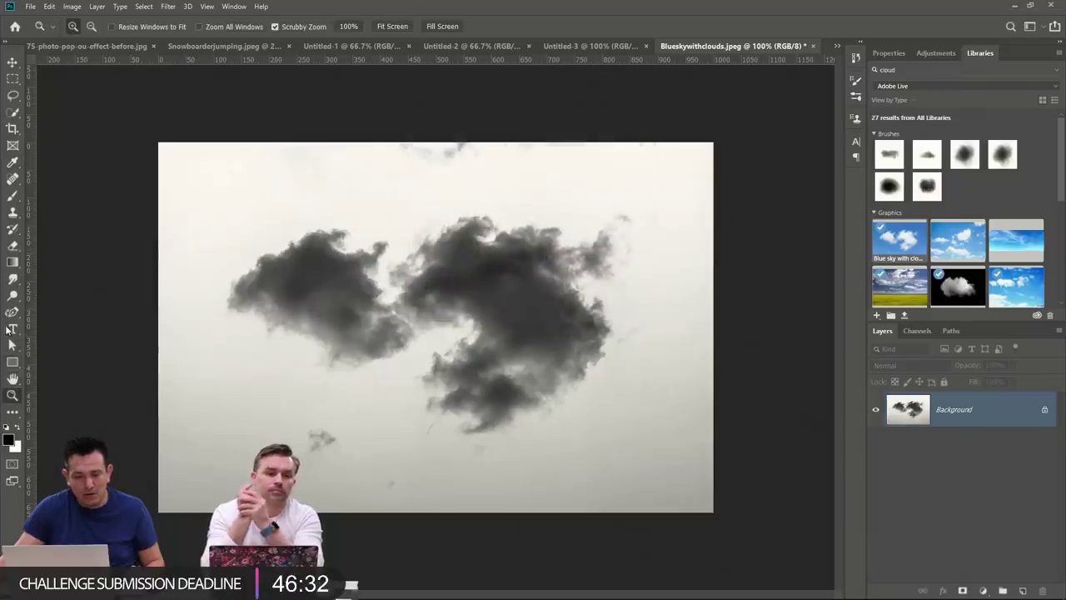
pyautogui.click(13, 295)
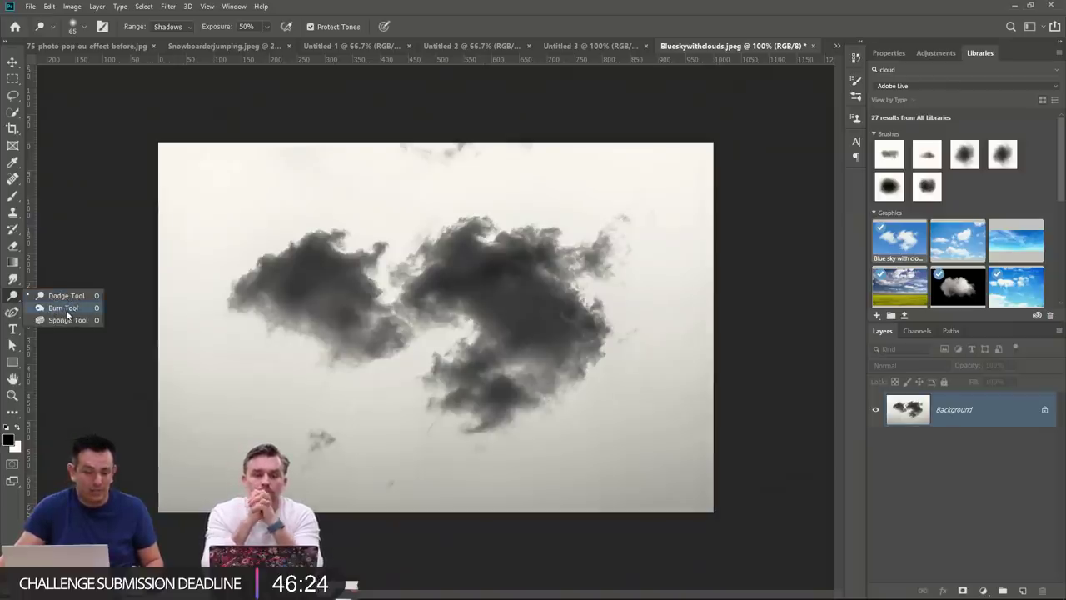
# Dodge the grey sky edges to white with Highlights range and an enlarged brush.
pyautogui.click(66, 296)
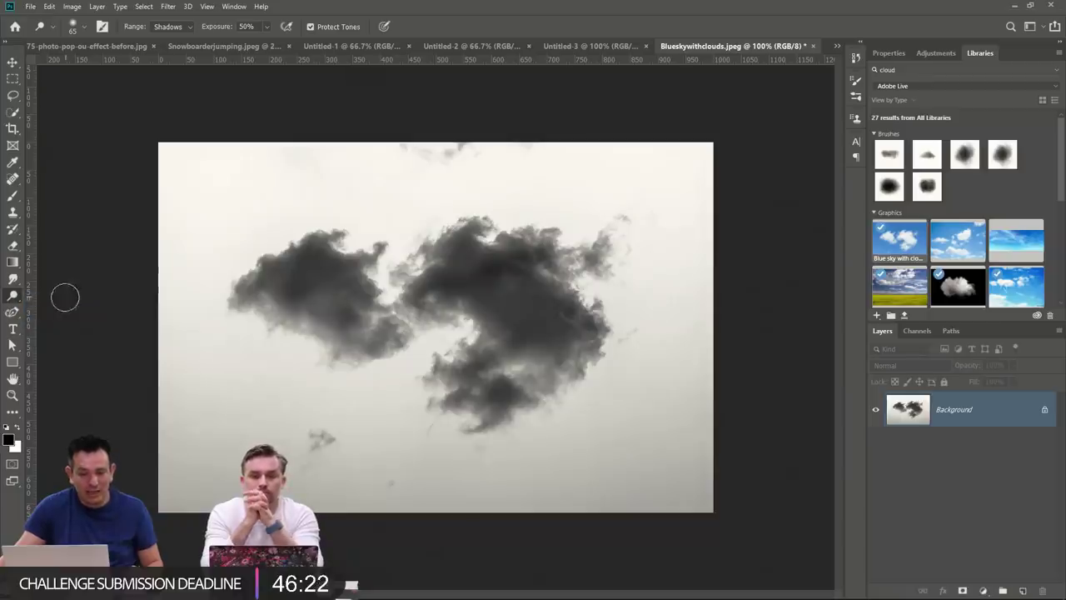
pyautogui.click(171, 27)
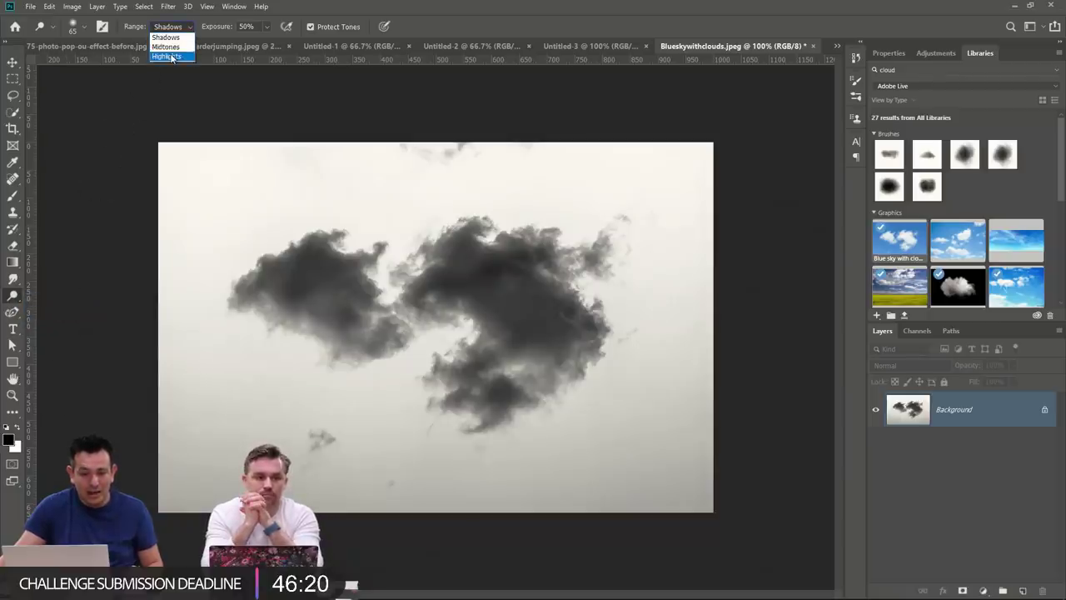
pyautogui.click(166, 56)
pyautogui.moveTo(408, 154)
pyautogui.mouseDown()
pyautogui.moveTo(502, 143)
pyautogui.moveTo(556, 169)
pyautogui.mouseUp()
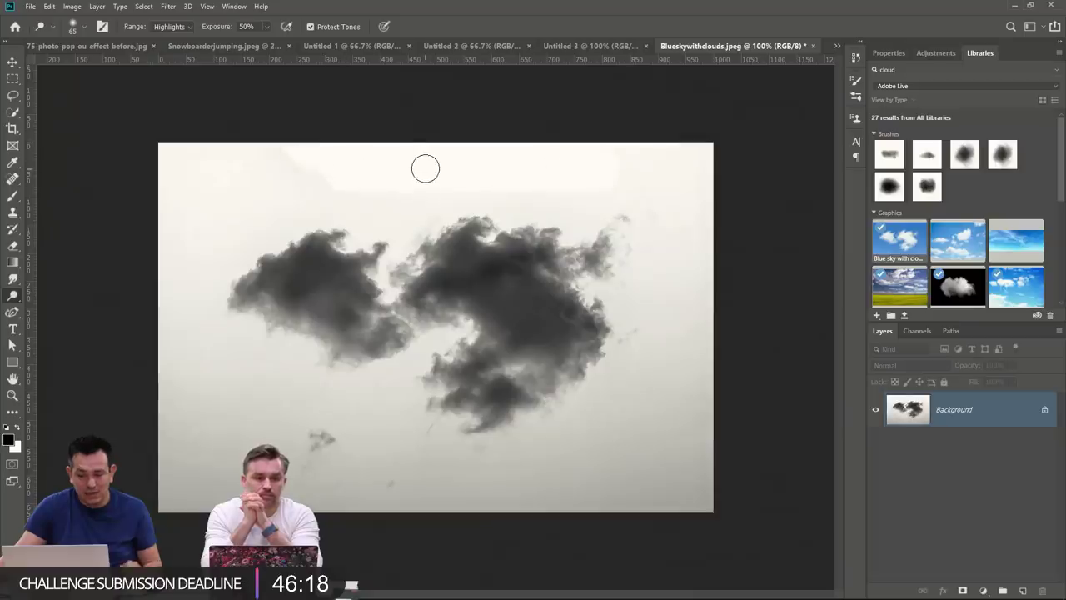
pyautogui.press(']')
pyautogui.press(']')
pyautogui.press(']')
pyautogui.press(']')
pyautogui.press(']')
pyautogui.press(']')
pyautogui.press(']')
pyautogui.moveTo(399, 216)
pyautogui.mouseDown()
pyautogui.moveTo(268, 160)
pyautogui.moveTo(277, 192)
pyautogui.moveTo(179, 256)
pyautogui.moveTo(213, 234)
pyautogui.moveTo(194, 230)
pyautogui.moveTo(195, 332)
pyautogui.moveTo(267, 375)
pyautogui.moveTo(306, 423)
pyautogui.moveTo(306, 466)
pyautogui.moveTo(318, 409)
pyautogui.moveTo(347, 405)
pyautogui.moveTo(427, 344)
pyautogui.moveTo(314, 492)
pyautogui.moveTo(467, 488)
pyautogui.moveTo(389, 442)
pyautogui.moveTo(615, 477)
pyautogui.moveTo(515, 462)
pyautogui.moveTo(599, 417)
pyautogui.moveTo(633, 414)
pyautogui.moveTo(625, 484)
pyautogui.moveTo(700, 466)
pyautogui.moveTo(666, 378)
pyautogui.moveTo(669, 341)
pyautogui.moveTo(638, 299)
pyautogui.moveTo(686, 250)
pyautogui.moveTo(685, 175)
pyautogui.moveTo(729, 473)
pyautogui.moveTo(684, 457)
pyautogui.moveTo(436, 505)
pyautogui.moveTo(247, 517)
pyautogui.moveTo(137, 440)
pyautogui.mouseUp()
pyautogui.moveTo(575, 112)
pyautogui.mouseDown()
pyautogui.moveTo(571, 202)
pyautogui.moveTo(461, 175)
pyautogui.moveTo(400, 191)
pyautogui.moveTo(719, 155)
pyautogui.mouseUp()
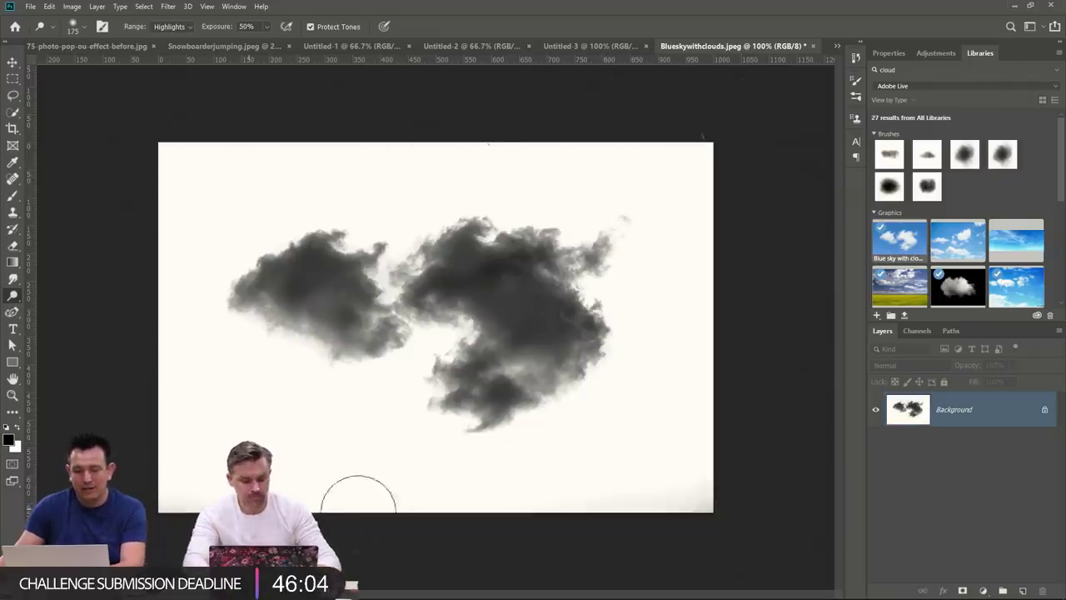
pyautogui.moveTo(457, 492); pyautogui.dragTo(678, 505)
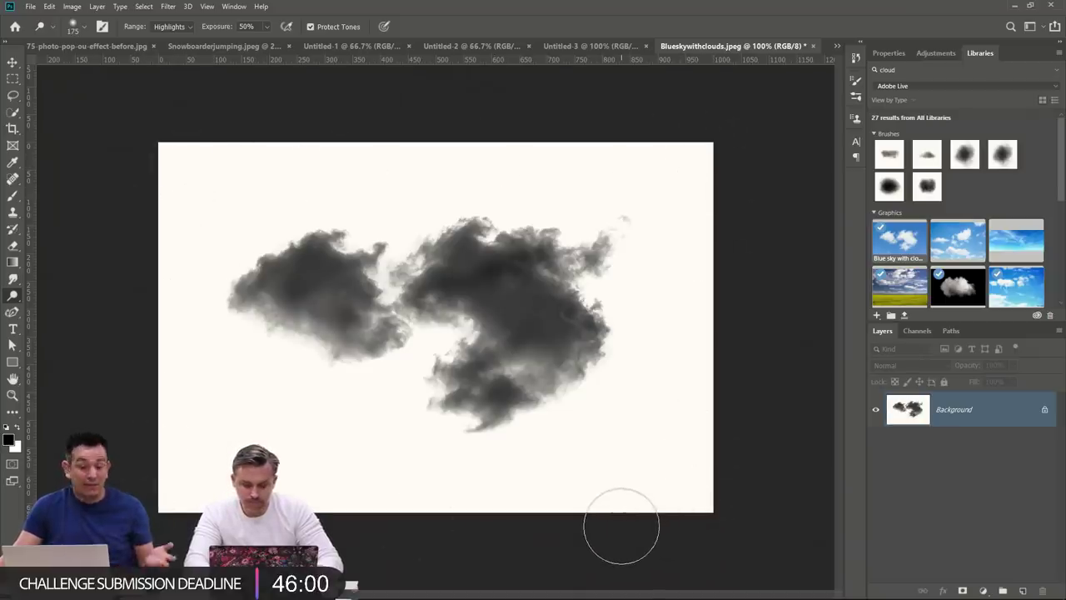
pyautogui.click(50, 7)
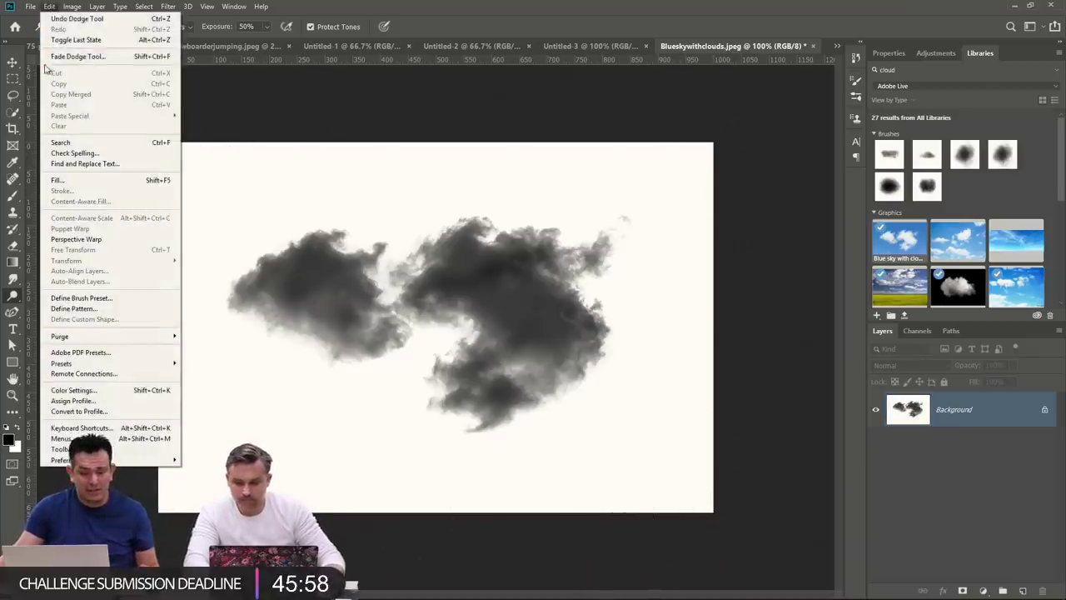
# Define the cloud image as a brush preset named 'clouds'.
pyautogui.click(114, 300)
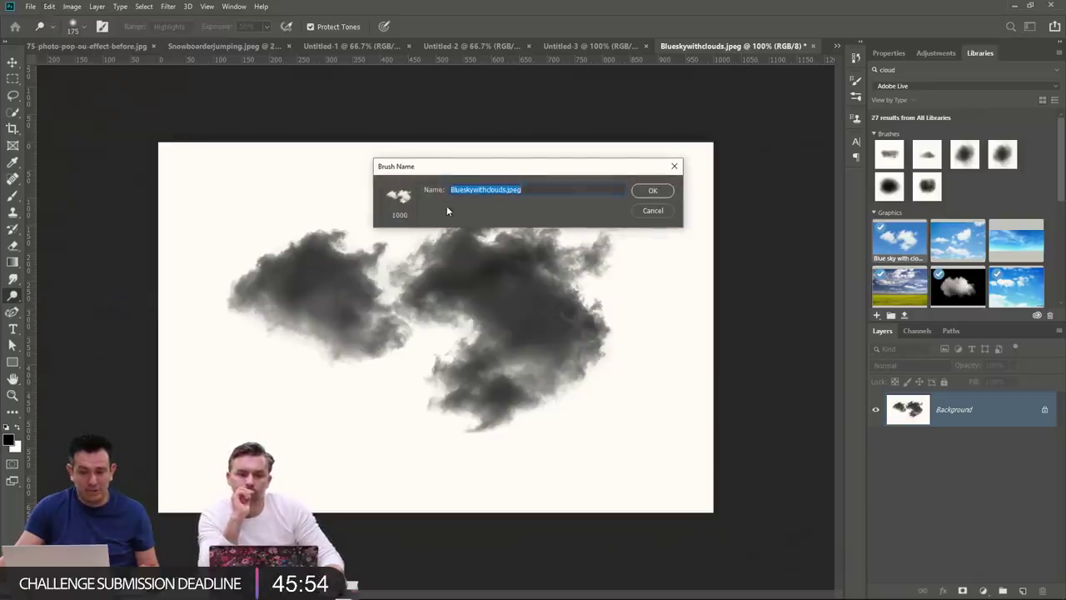
pyautogui.write('clouds')
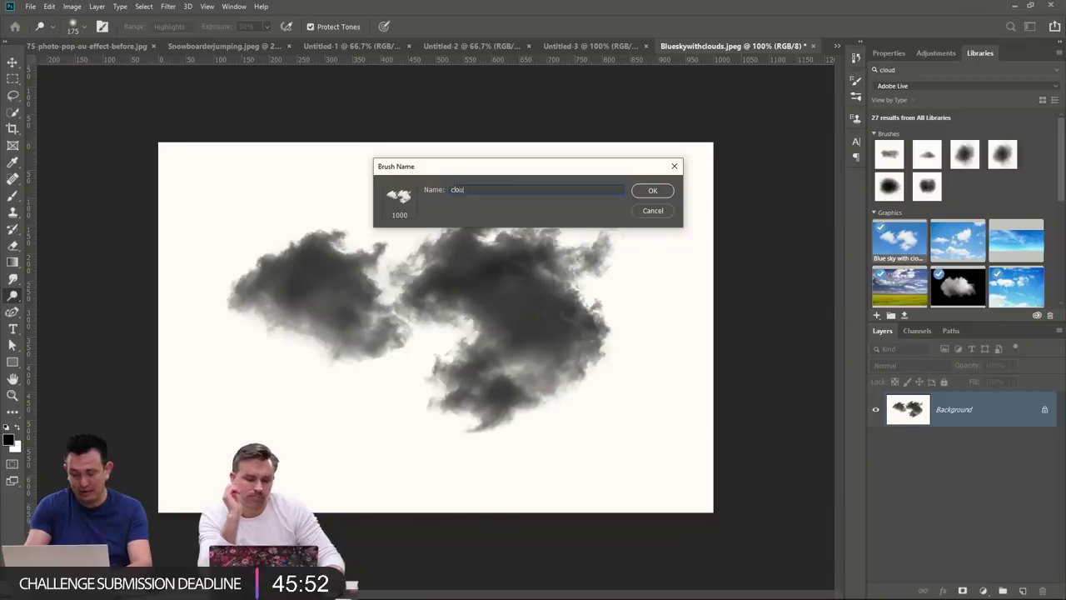
pyautogui.click(655, 193)
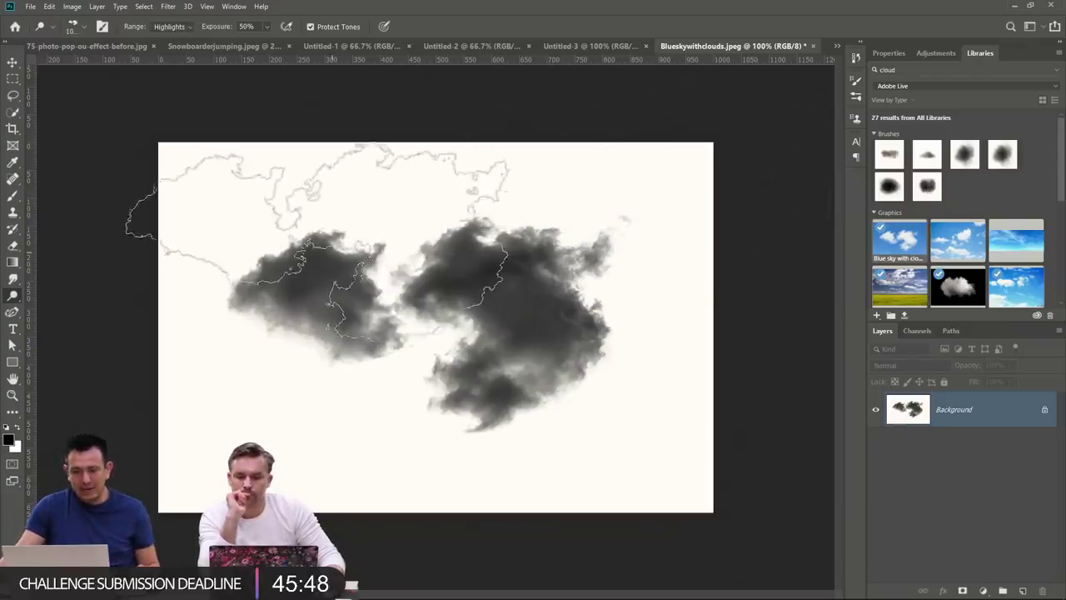
pyautogui.moveTo(315, 250); pyautogui.dragTo(446, 367)
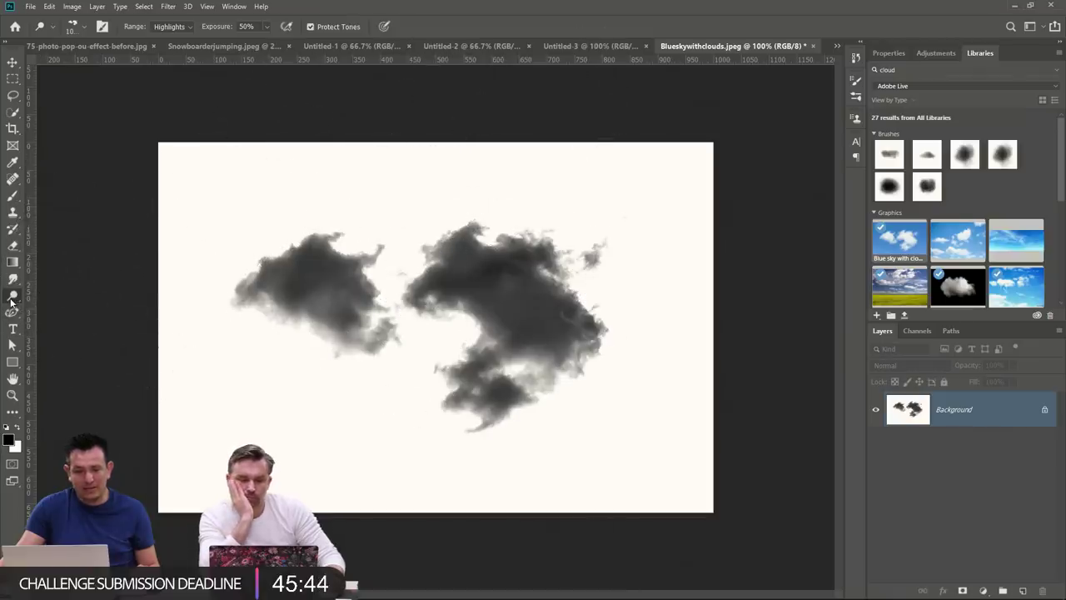
# Select the Brush tool with the clouds preset at 1000 px and start a new document.
pyautogui.rightClick(11, 298)
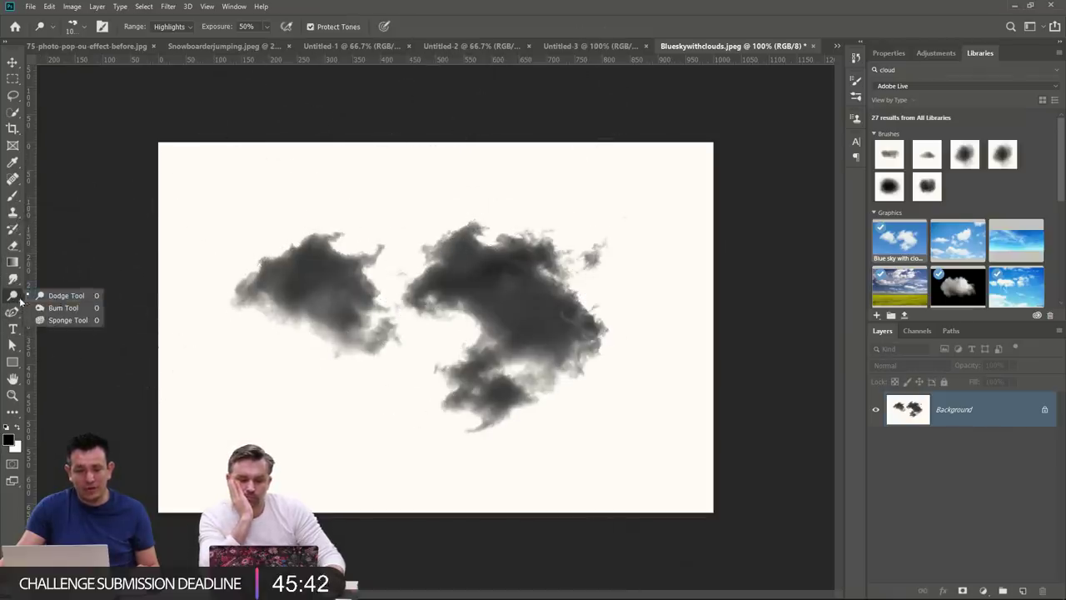
pyautogui.press('b')
pyautogui.click(74, 26)
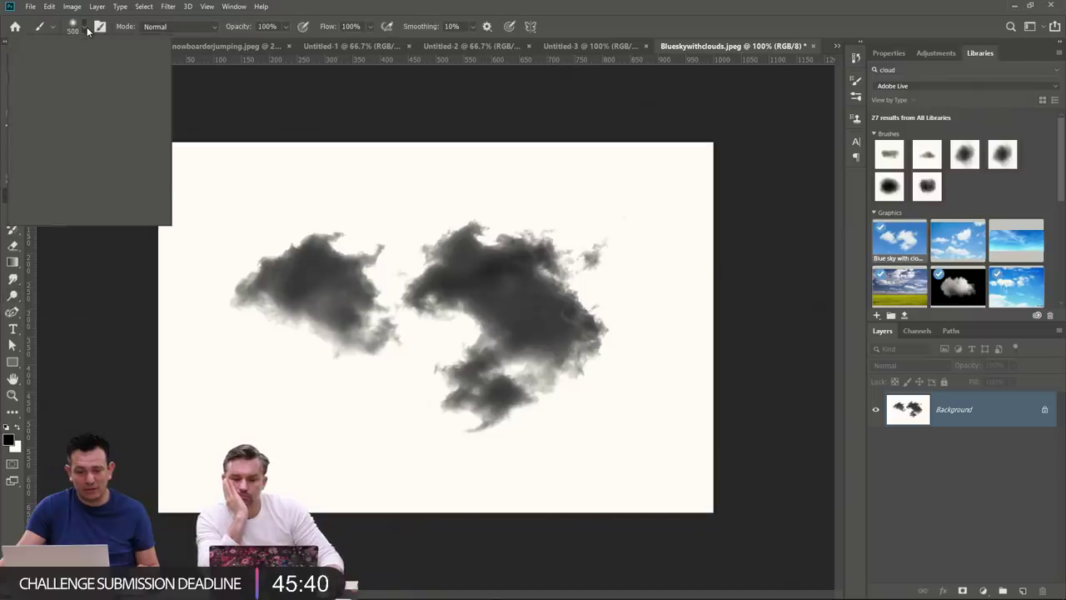
pyautogui.click(134, 193)
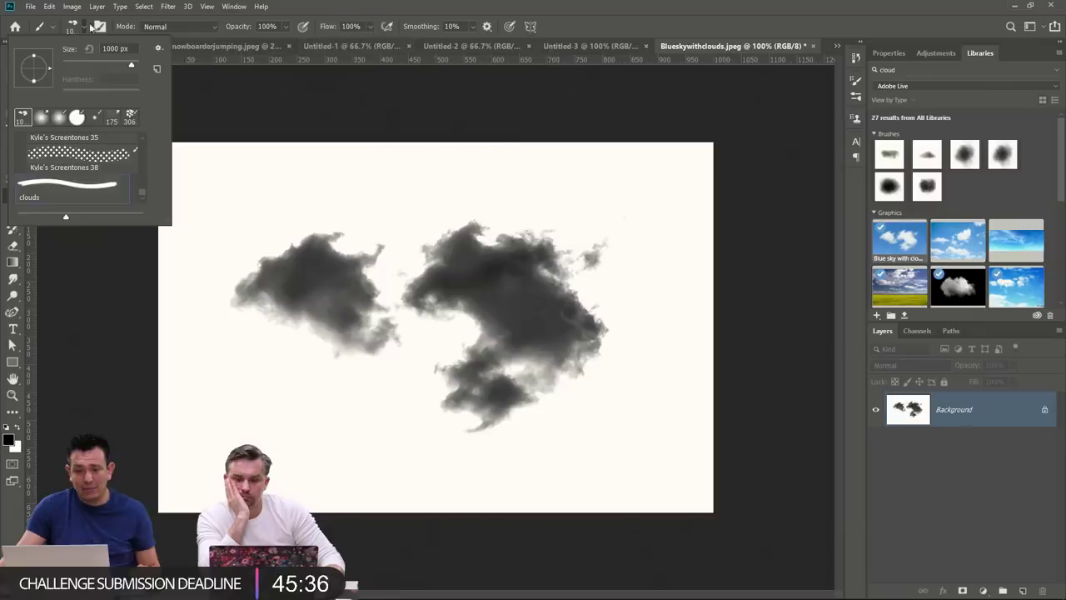
pyautogui.click(31, 8)
pyautogui.click(41, 21)
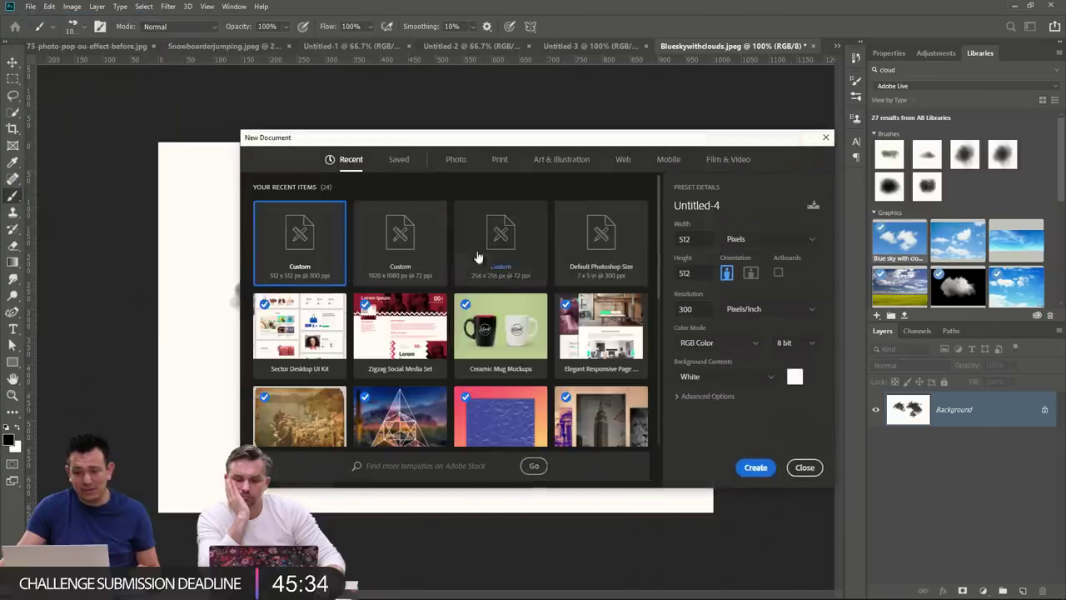
# Create a 2500 × 1080 px document and undo a test cloud stroke.
pyautogui.click(398, 264)
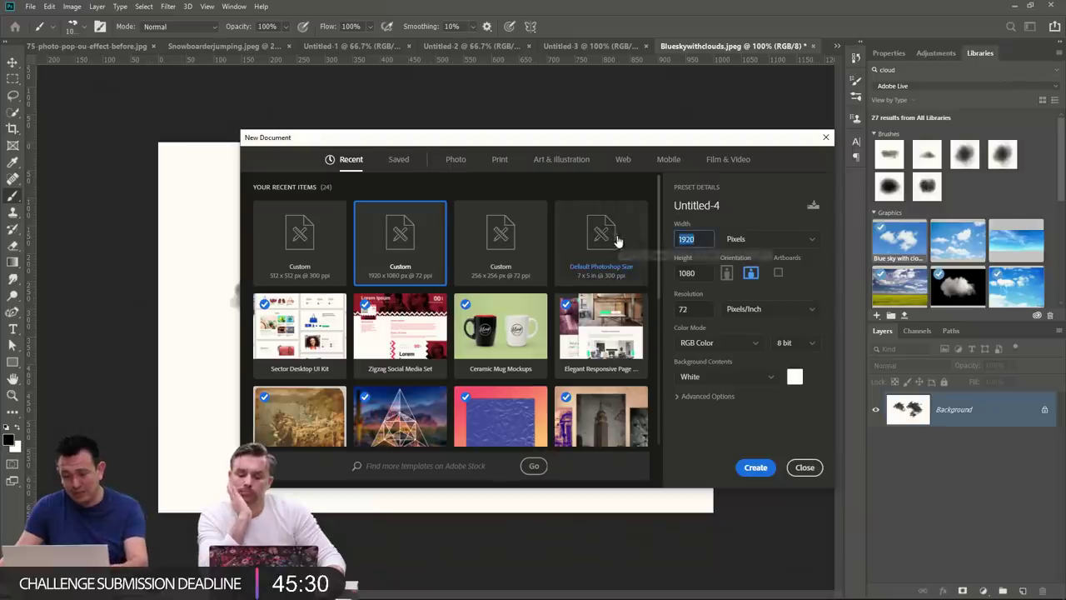
pyautogui.write('2500')
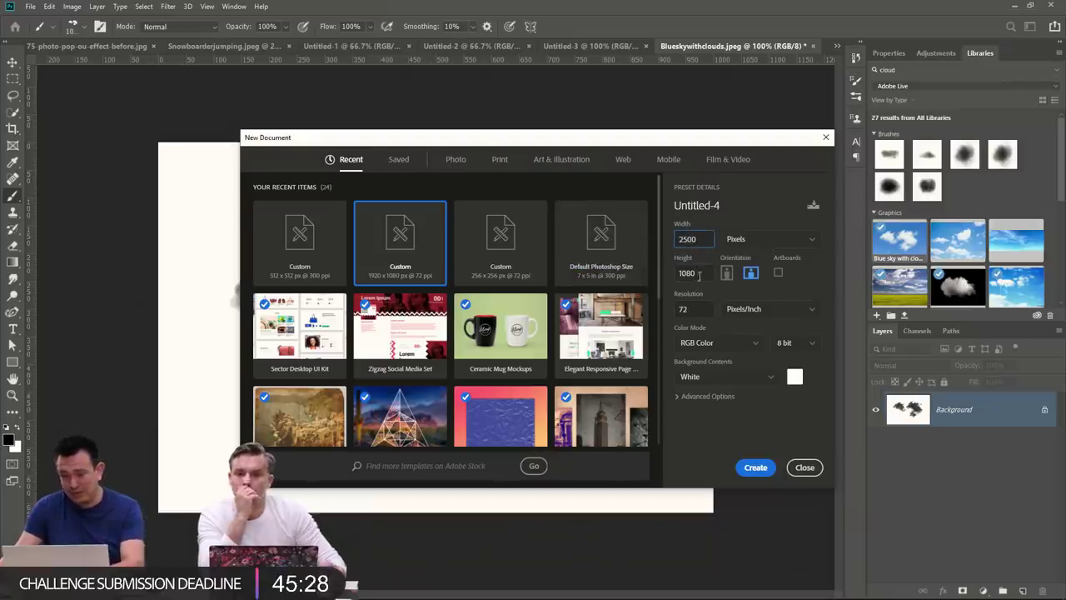
pyautogui.click(755, 468)
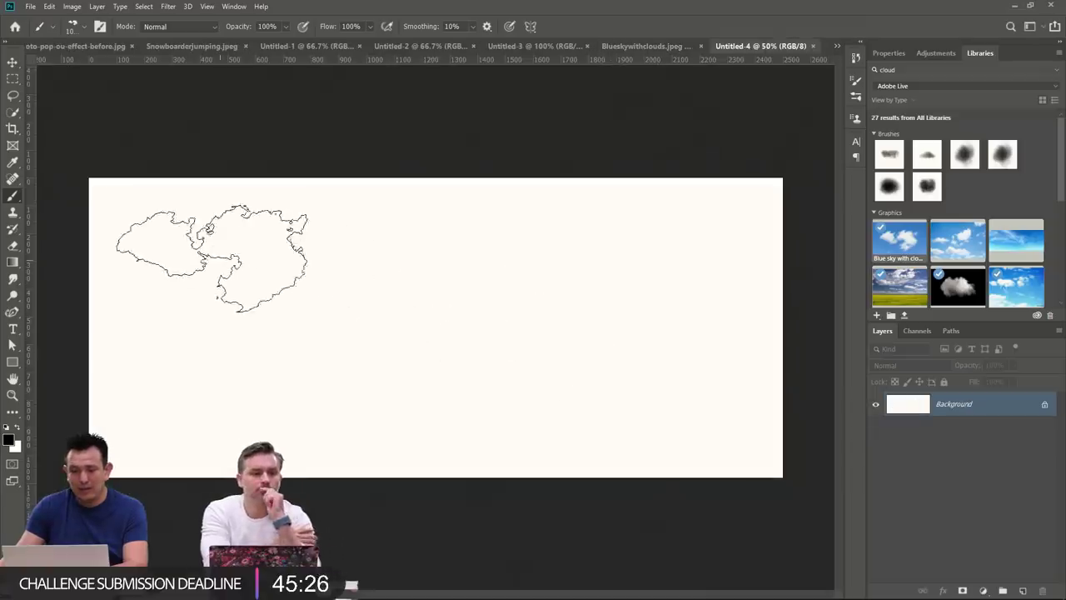
pyautogui.moveTo(208, 254); pyautogui.dragTo(708, 238)
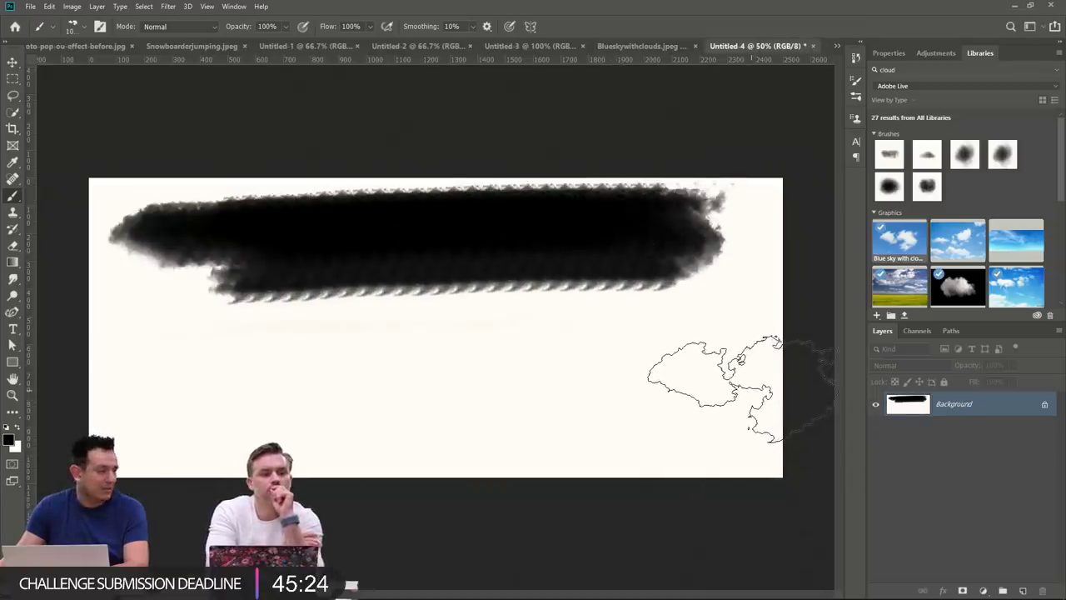
pyautogui.hotkey('ctrl', 'z')
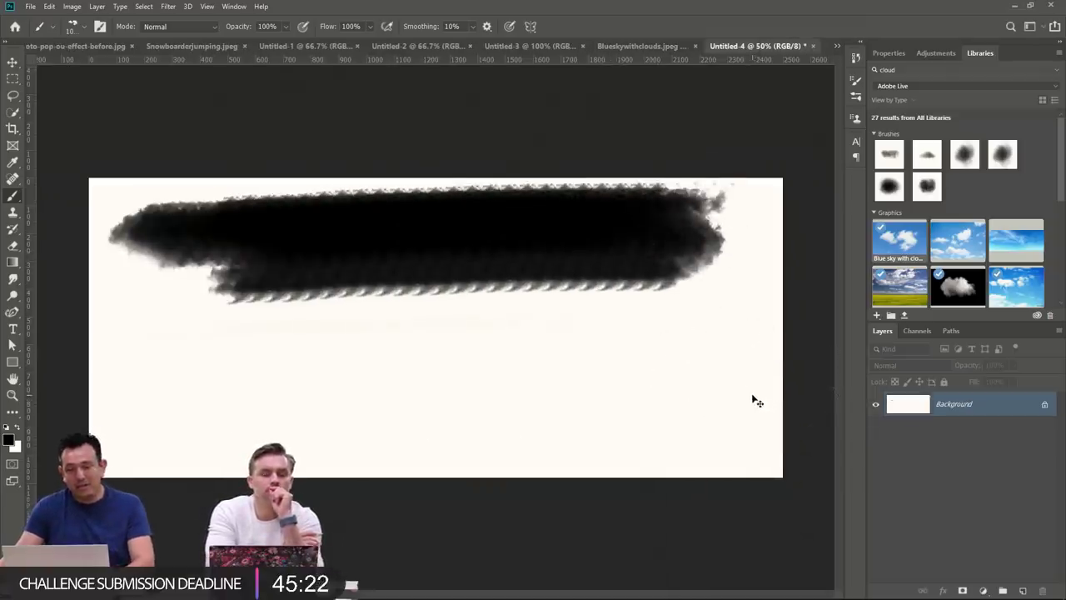
# Raise the clouds brush spacing from 10% to 58% in Brush Settings.
pyautogui.click(100, 28)
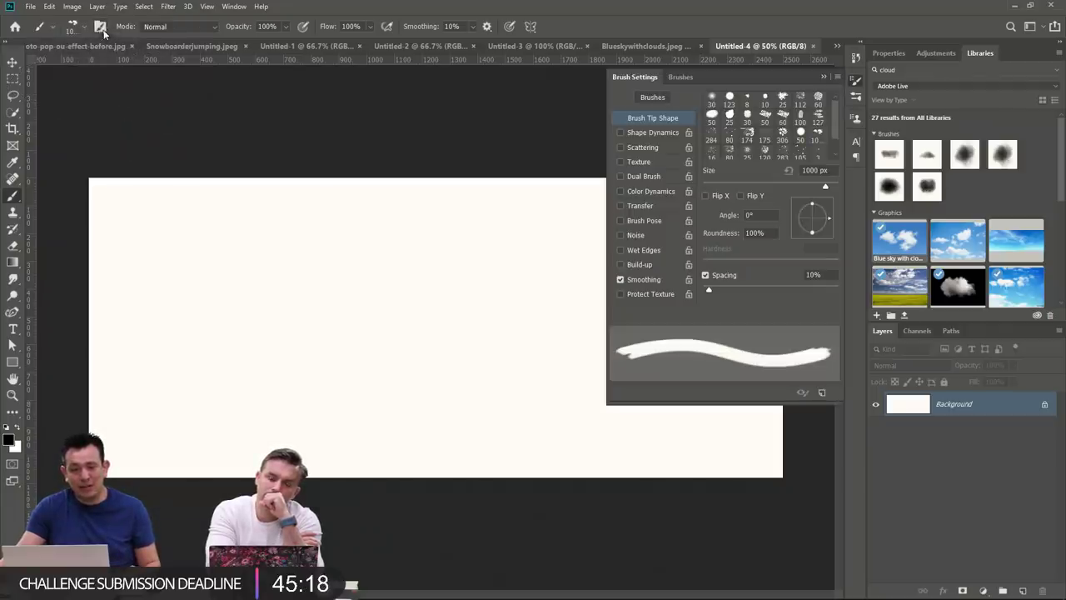
pyautogui.click(83, 30)
pyautogui.click(88, 30)
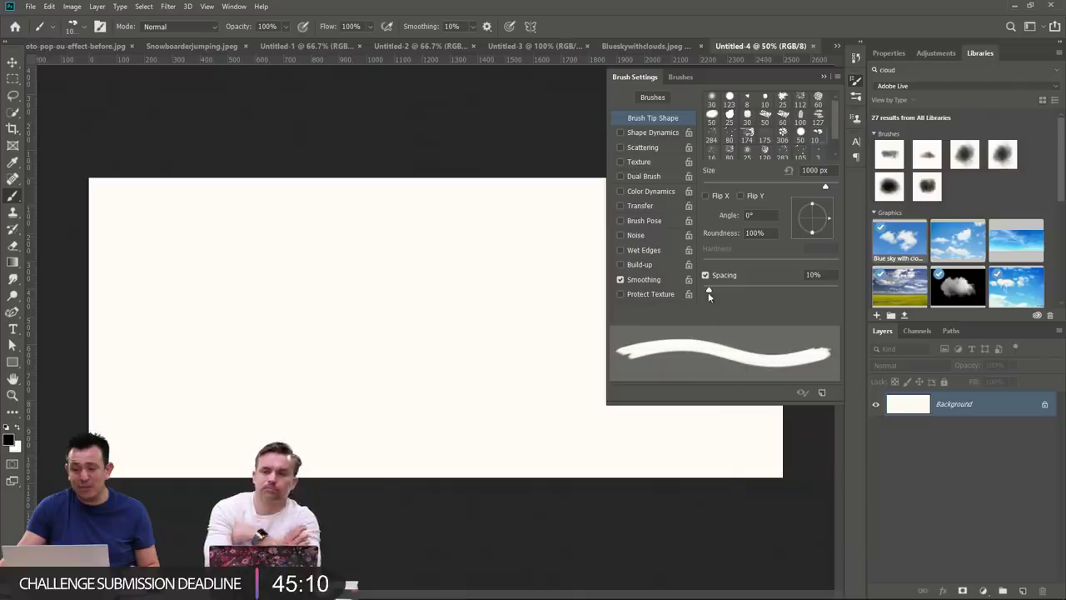
pyautogui.moveTo(710, 290)
pyautogui.mouseDown()
pyautogui.moveTo(804, 290)
pyautogui.moveTo(713, 289)
pyautogui.moveTo(740, 289)
pyautogui.mouseUp()
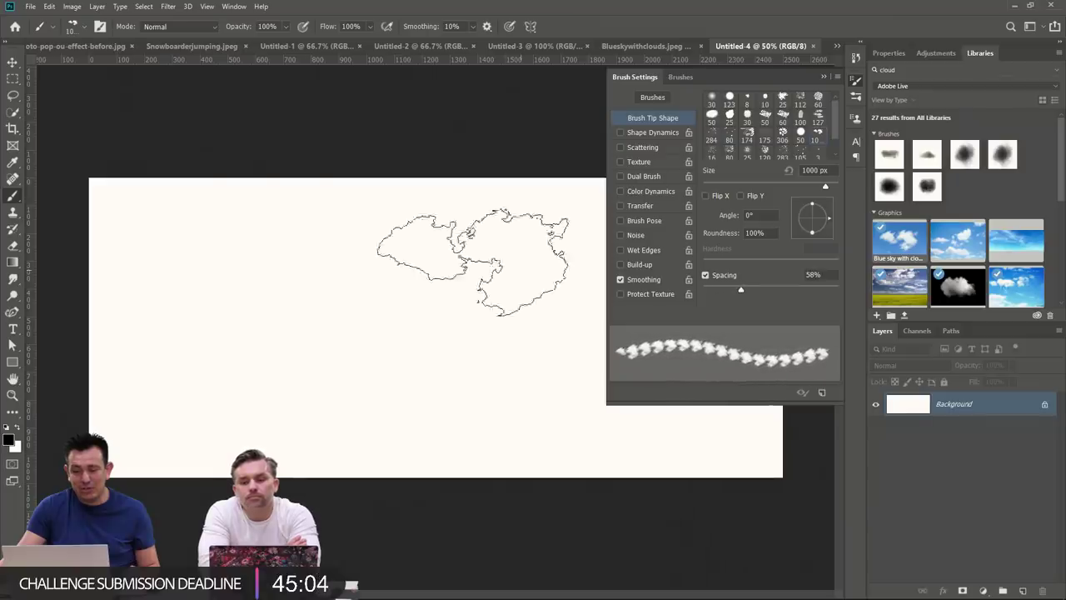
# Enable Shape Dynamics with 100% size jitter, testing and undoing strokes.
pyautogui.click(187, 237)
pyautogui.moveTo(186, 238); pyautogui.dragTo(547, 242)
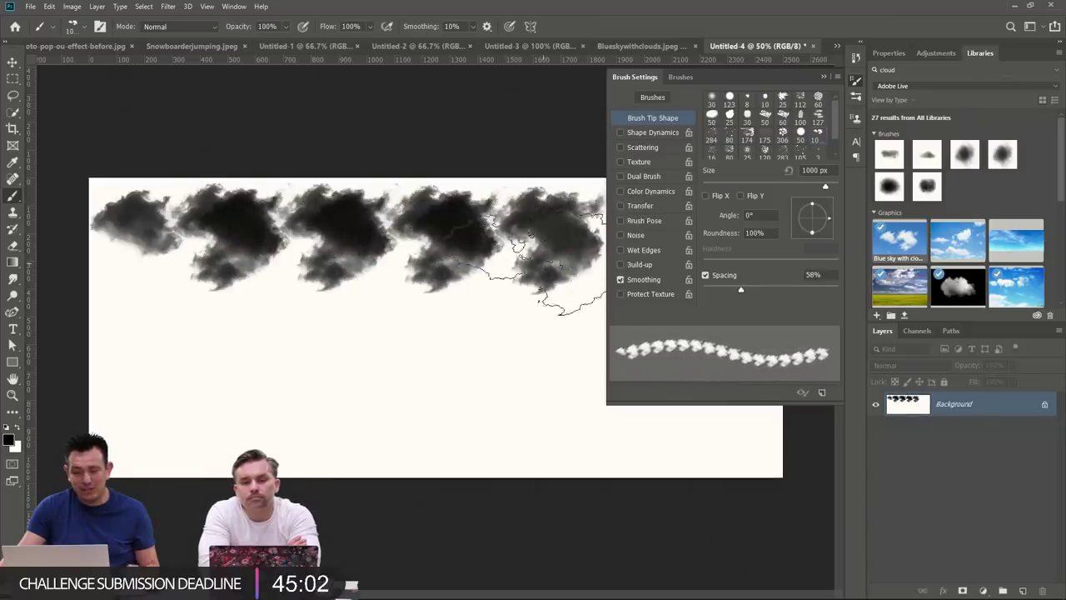
pyautogui.hotkey('ctrl', 'z')
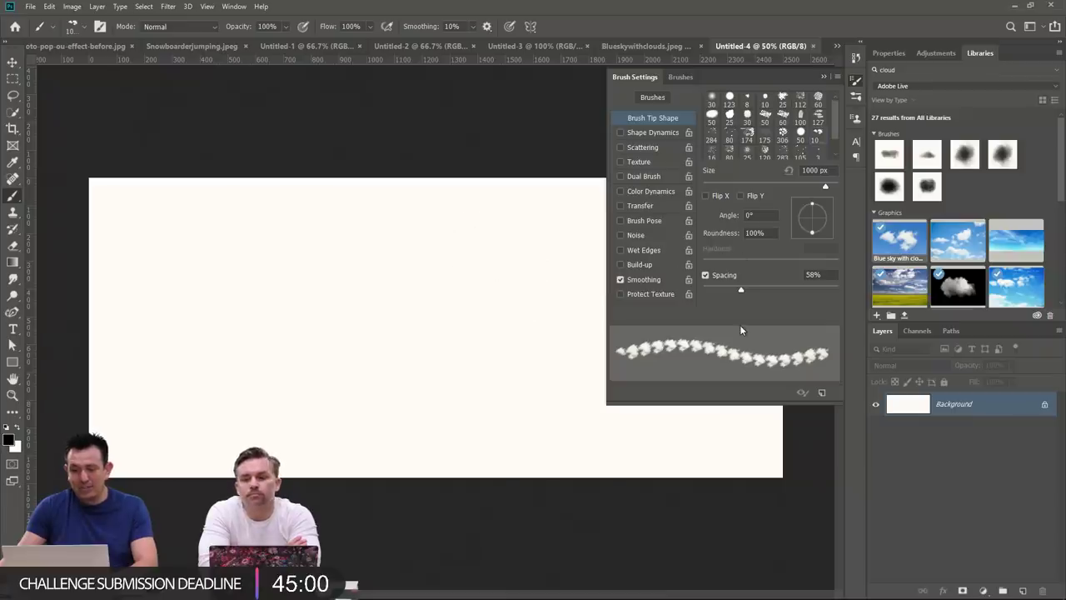
pyautogui.click(655, 132)
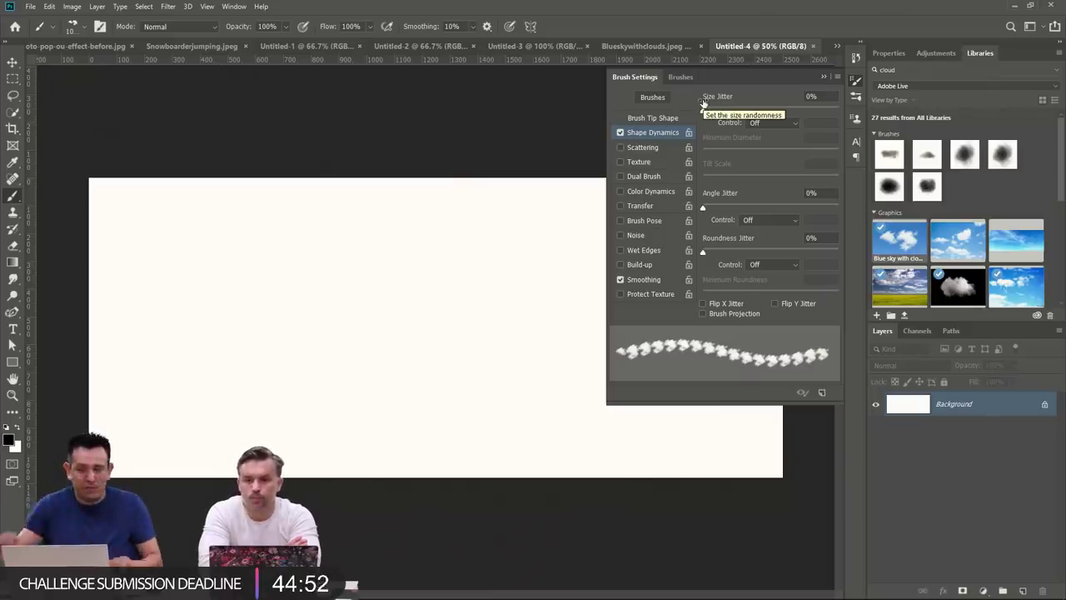
pyautogui.hotkey('ctrl', 'z')
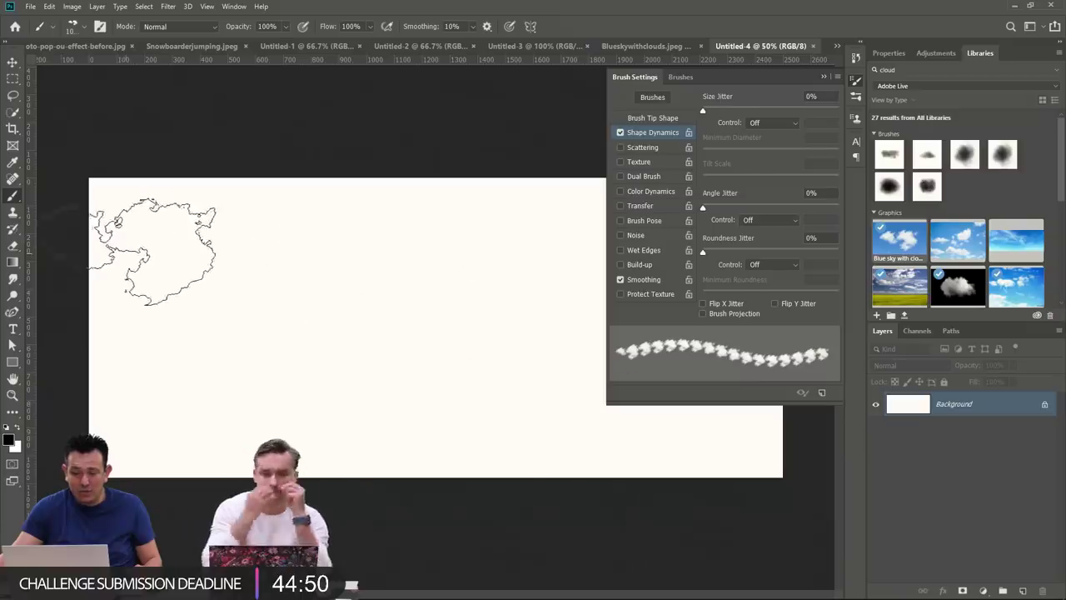
pyautogui.moveTo(125, 246)
pyautogui.mouseDown()
pyautogui.moveTo(542, 249)
pyautogui.moveTo(542, 271)
pyautogui.mouseUp()
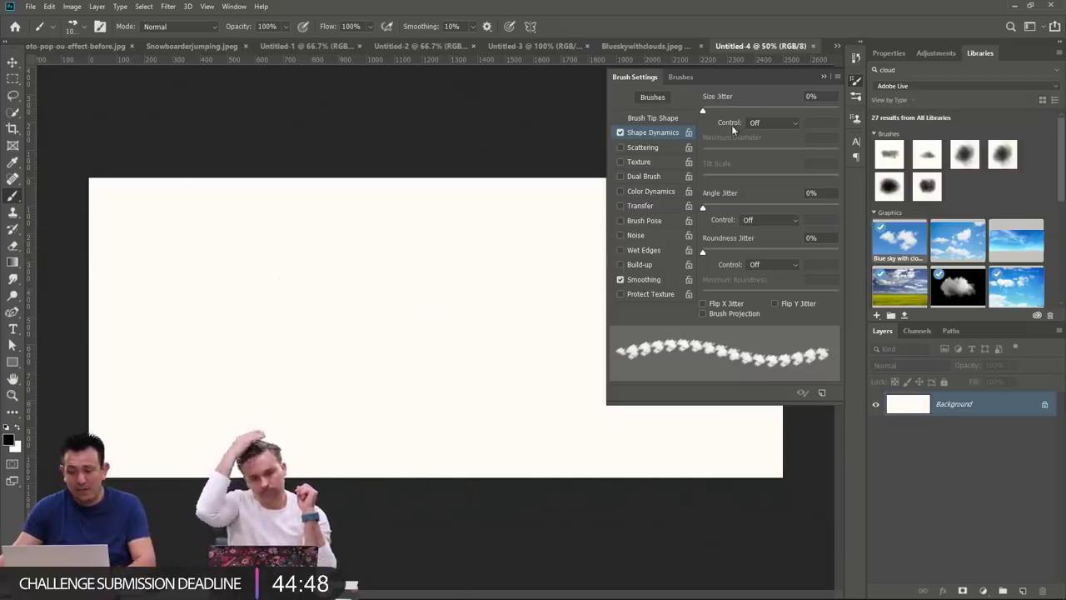
pyautogui.hotkey('ctrl', 'z')
pyautogui.moveTo(706, 110); pyautogui.dragTo(837, 112)
pyautogui.moveTo(167, 233)
pyautogui.mouseDown()
pyautogui.moveTo(466, 221)
pyautogui.moveTo(616, 233)
pyautogui.mouseUp()
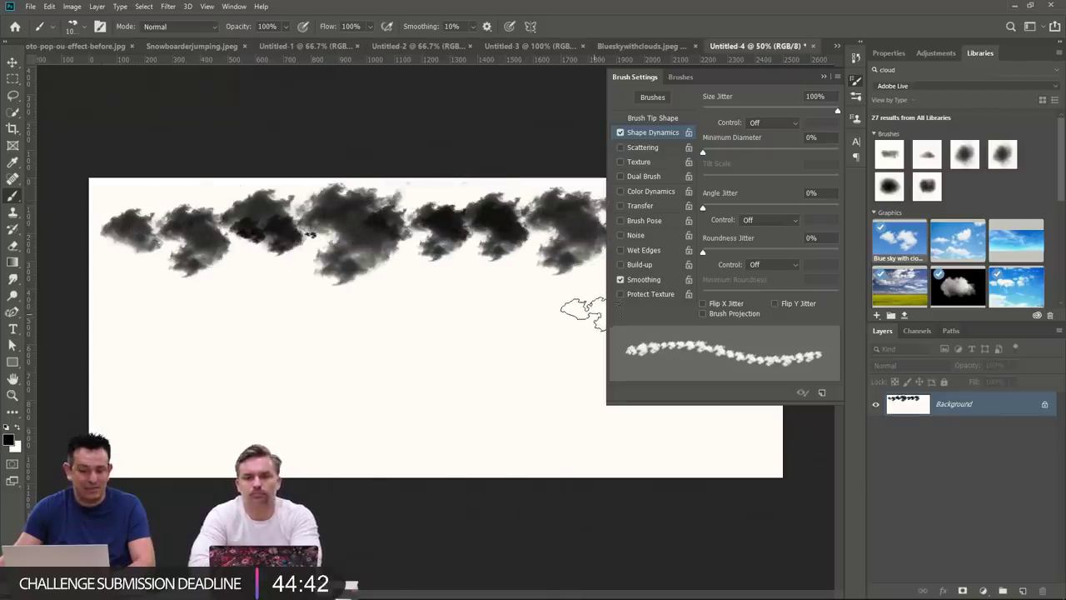
pyautogui.hotkey('ctrl', 'z')
# Set angle jitter to 100% and enable Transfer with 100% opacity jitter.
pyautogui.moveTo(704, 211); pyautogui.dragTo(837, 207)
pyautogui.moveTo(138, 223)
pyautogui.mouseDown()
pyautogui.moveTo(588, 214)
pyautogui.moveTo(601, 233)
pyautogui.mouseUp()
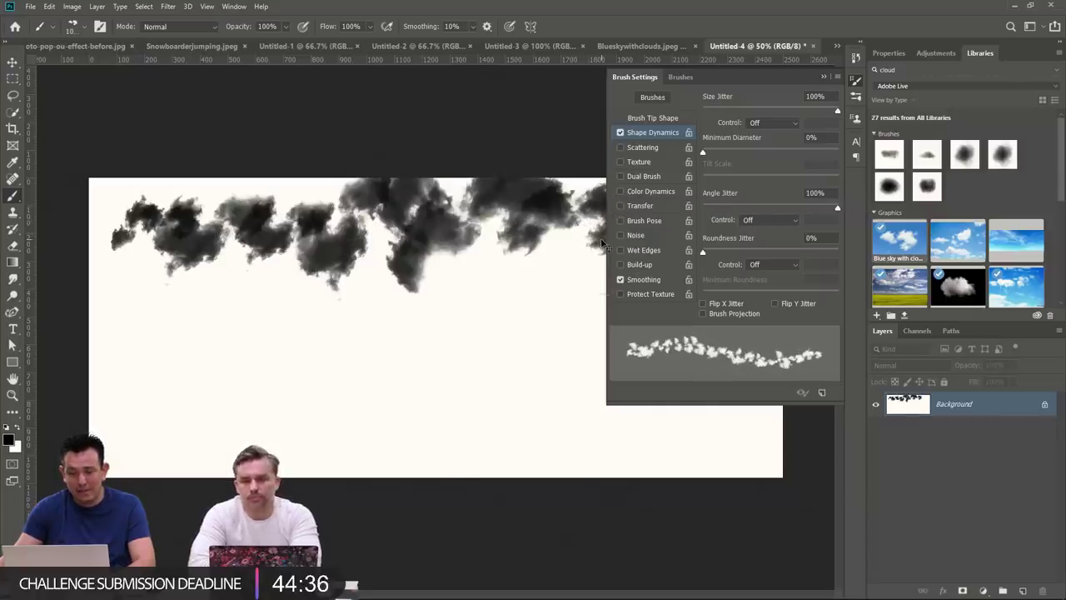
pyautogui.hotkey('ctrl', 'z')
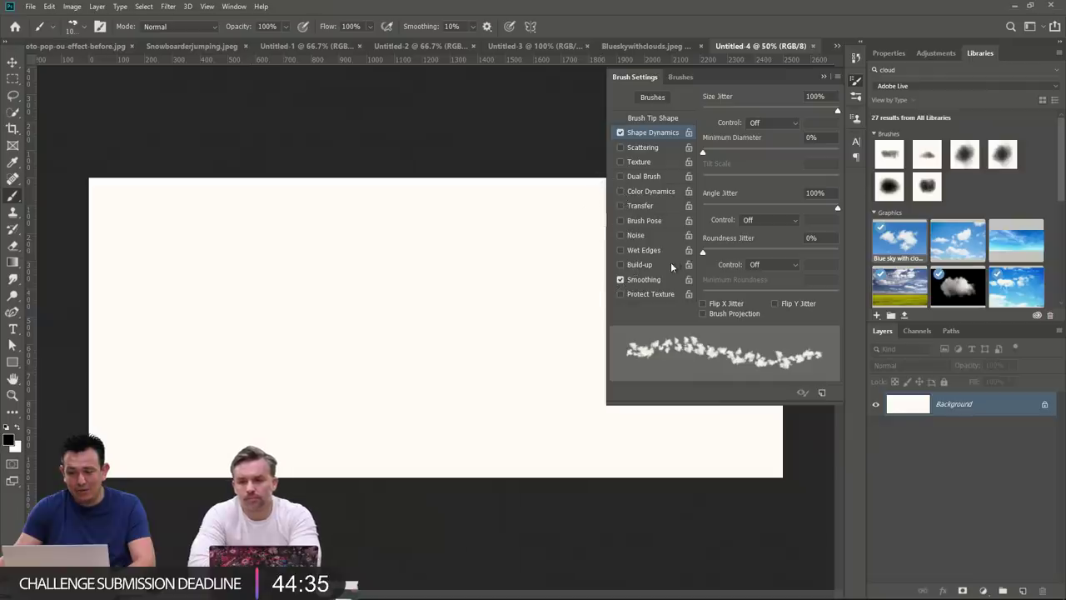
pyautogui.click(639, 206)
pyautogui.moveTo(721, 109); pyautogui.dragTo(837, 110)
pyautogui.moveTo(170, 237)
pyautogui.mouseDown()
pyautogui.moveTo(570, 237)
pyautogui.moveTo(148, 240)
pyautogui.moveTo(562, 237)
pyautogui.moveTo(237, 239)
pyautogui.moveTo(456, 242)
pyautogui.moveTo(500, 250)
pyautogui.mouseUp()
pyautogui.hotkey('ctrl', 'z')
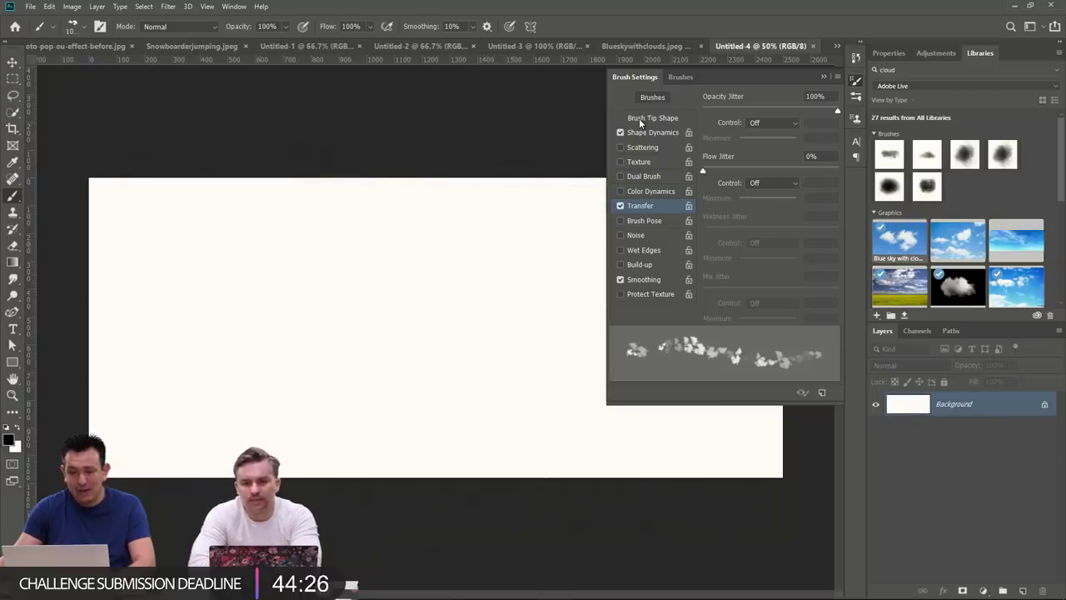
# Set spacing to 15%, Scattering to 91% with count 3, and paint dark clouds.
pyautogui.click(642, 119)
pyautogui.moveTo(742, 293); pyautogui.dragTo(713, 286)
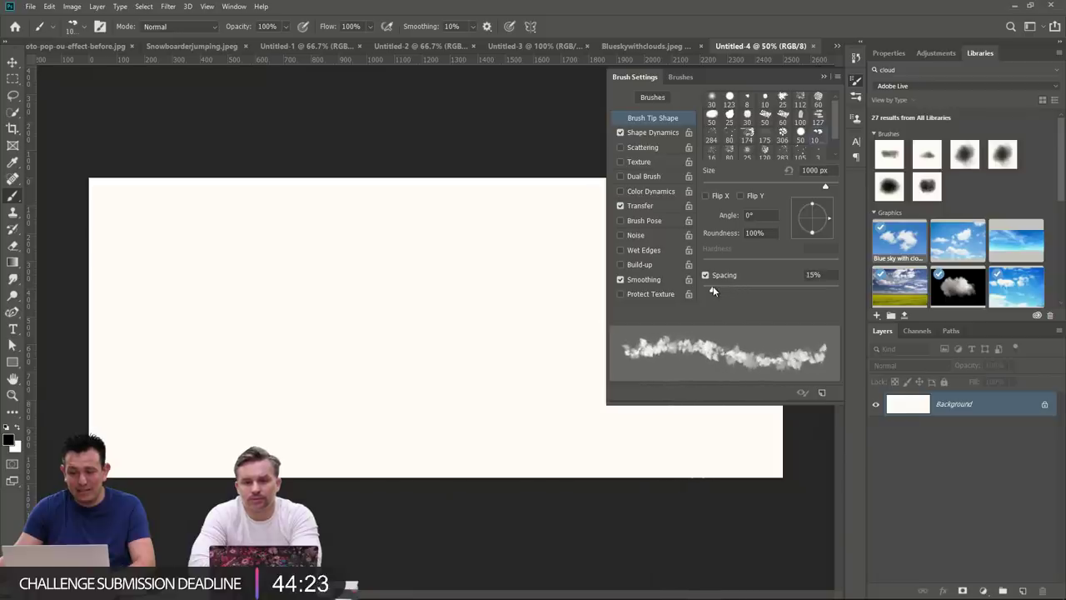
pyautogui.click(643, 147)
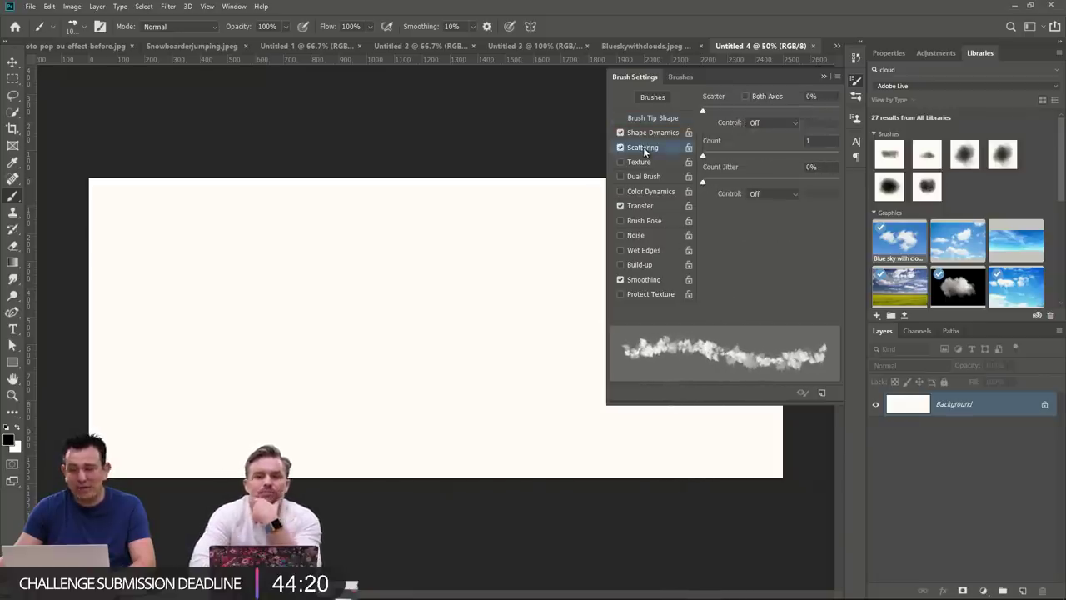
pyautogui.moveTo(701, 110); pyautogui.dragTo(716, 111)
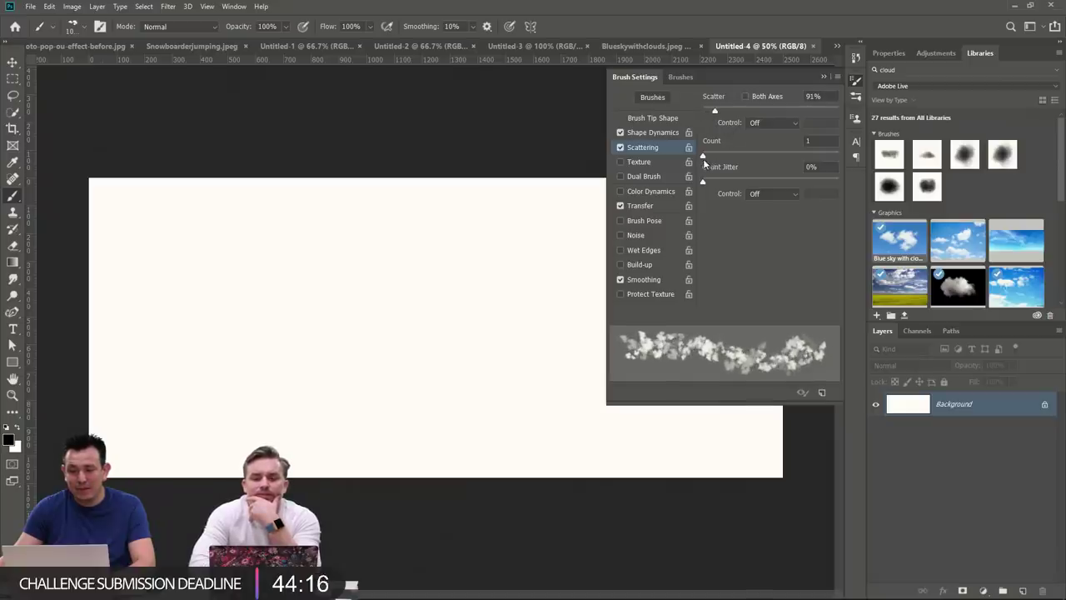
pyautogui.moveTo(706, 157); pyautogui.dragTo(719, 157)
pyautogui.moveTo(179, 250)
pyautogui.mouseDown()
pyautogui.moveTo(649, 235)
pyautogui.moveTo(182, 239)
pyautogui.moveTo(597, 292)
pyautogui.moveTo(572, 417)
pyautogui.mouseUp()
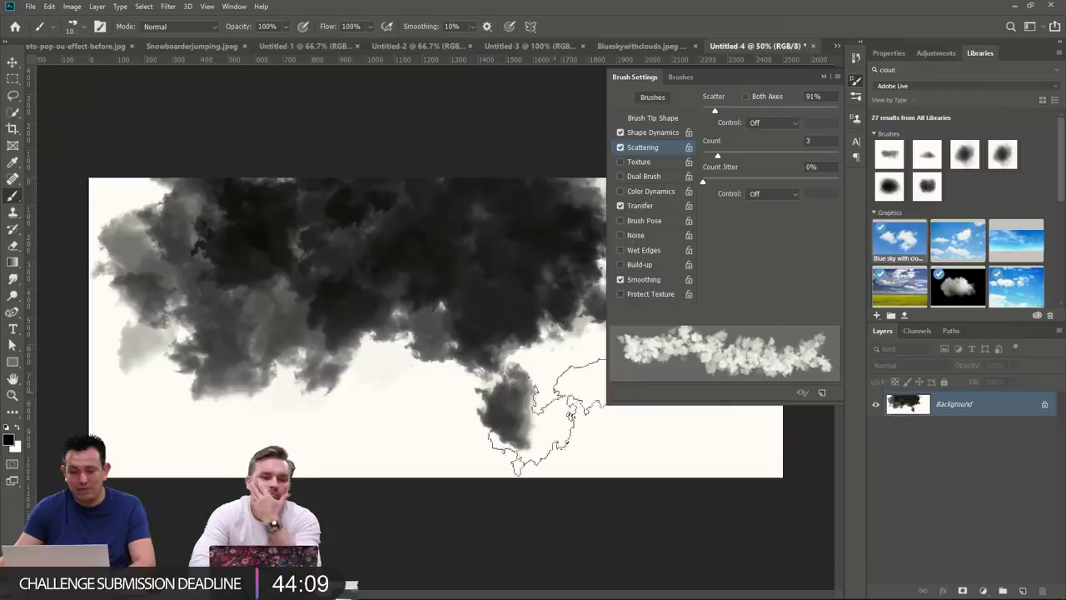
# Collapse the brush settings panel and close Blueskywithclouds without saving.
pyautogui.click(836, 47)
pyautogui.click(776, 79)
pyautogui.click(824, 77)
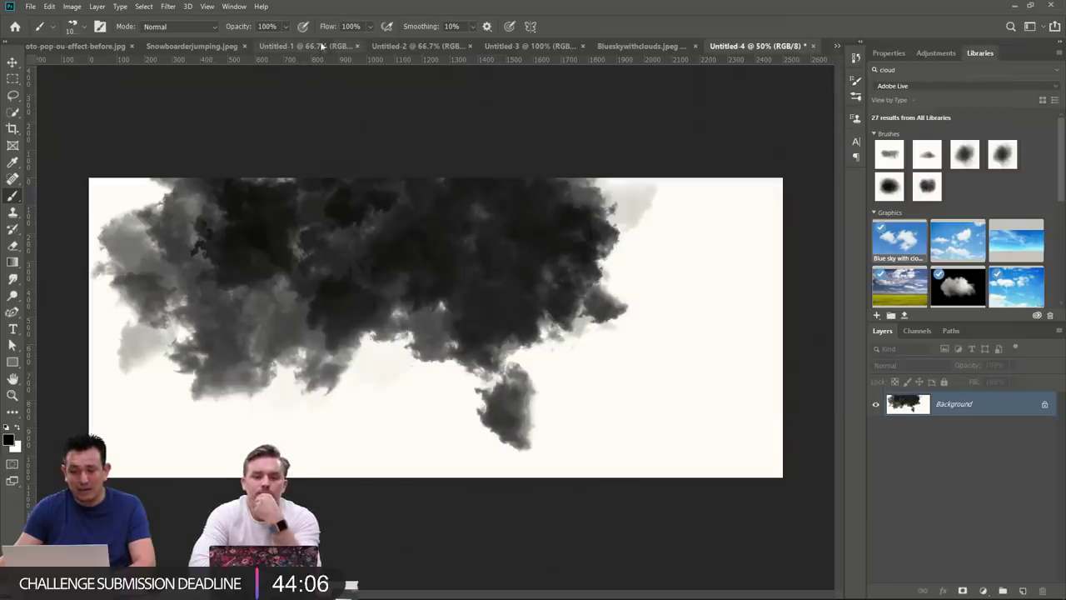
pyautogui.click(663, 46)
pyautogui.click(756, 47)
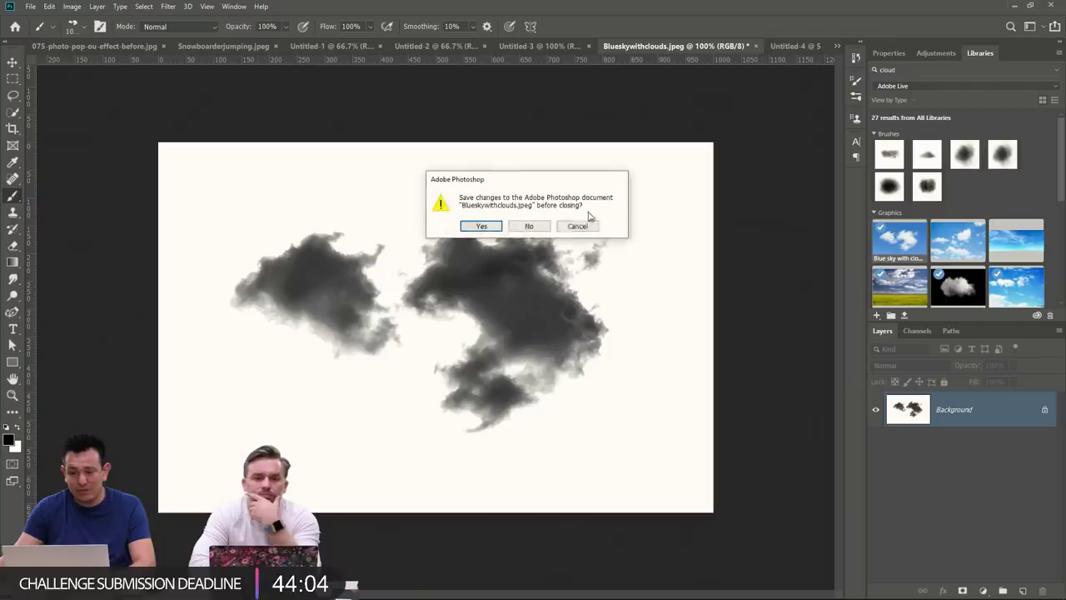
pyautogui.click(528, 227)
# Close the Untitled-3 and Untitled-2 documents without saving.
pyautogui.click(656, 46)
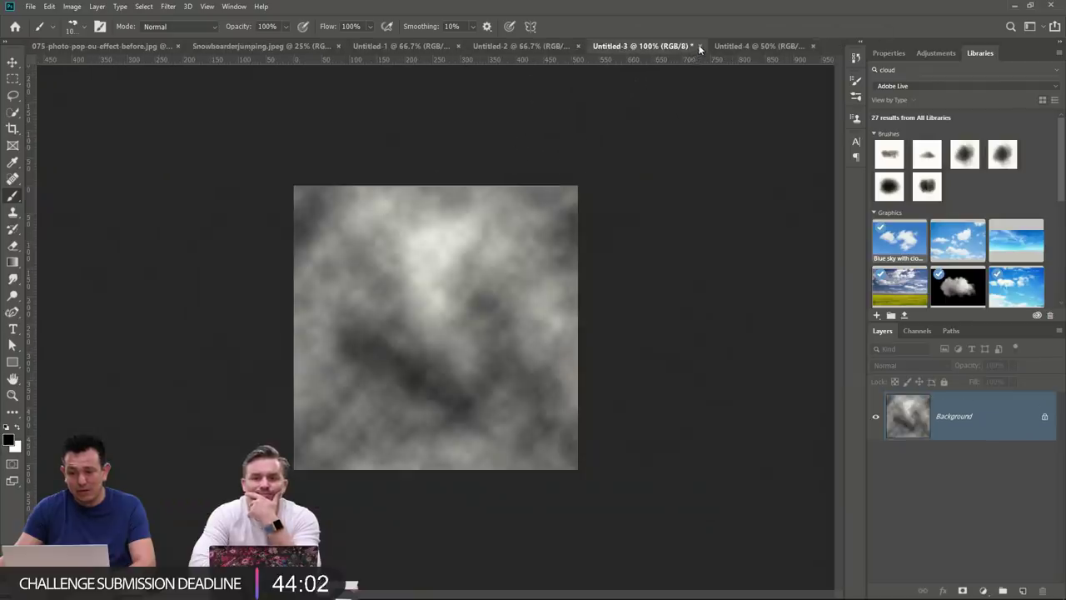
pyautogui.click(700, 46)
pyautogui.click(526, 227)
pyautogui.click(620, 50)
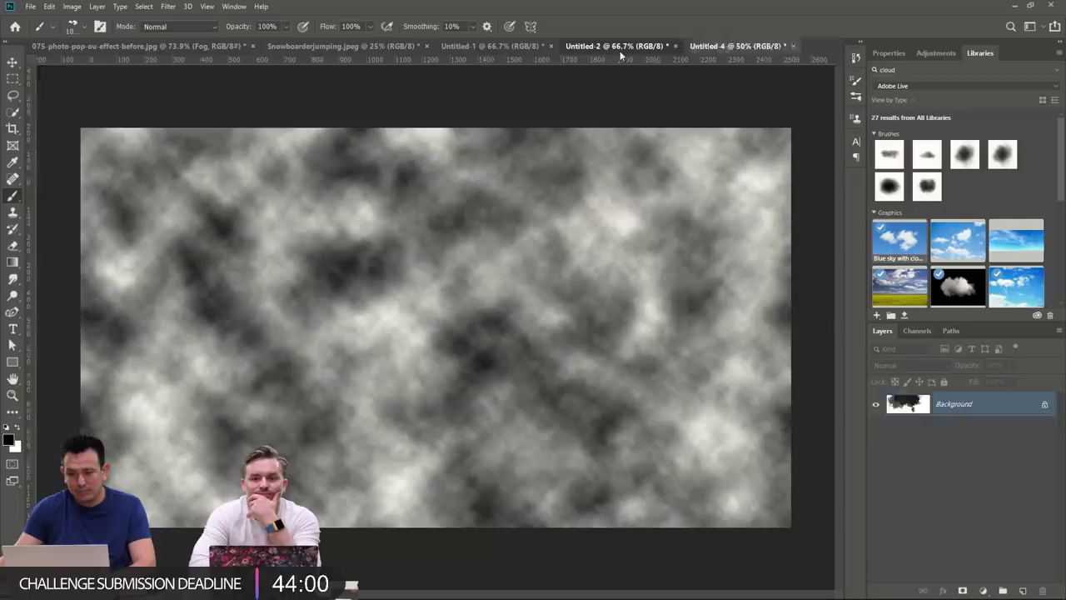
pyautogui.click(675, 46)
pyautogui.click(531, 229)
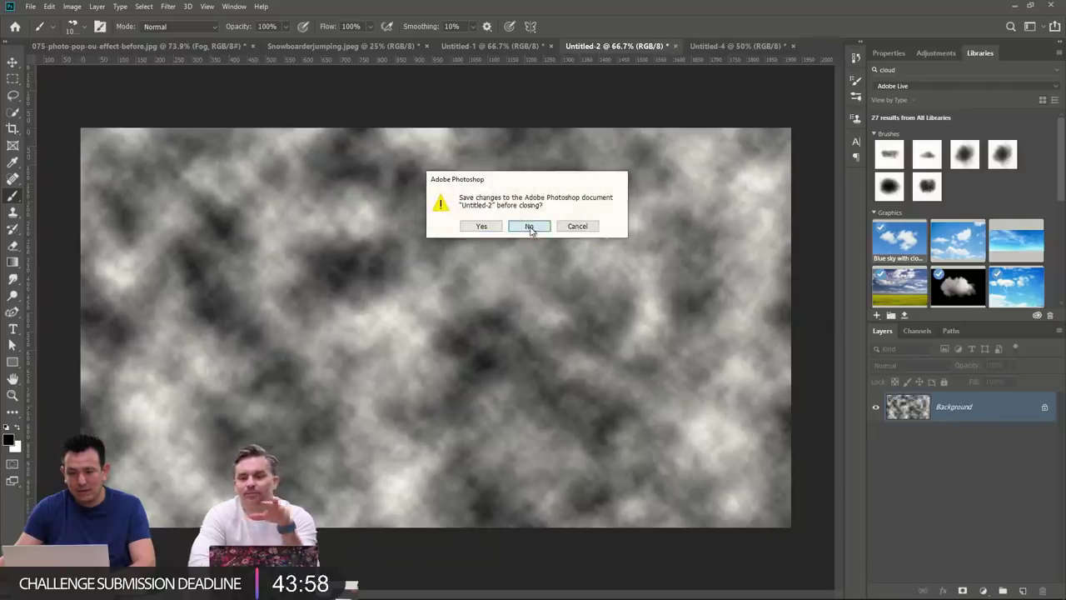
# Close Untitled-1 and the Snowboarderjumping photo without saving.
pyautogui.click(495, 48)
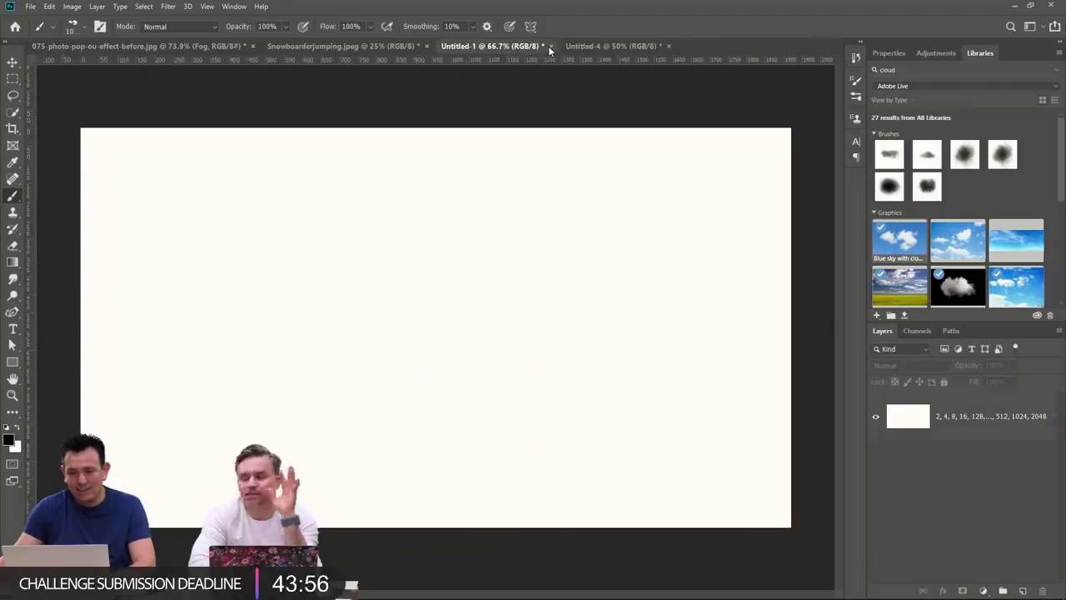
pyautogui.click(550, 47)
pyautogui.click(528, 228)
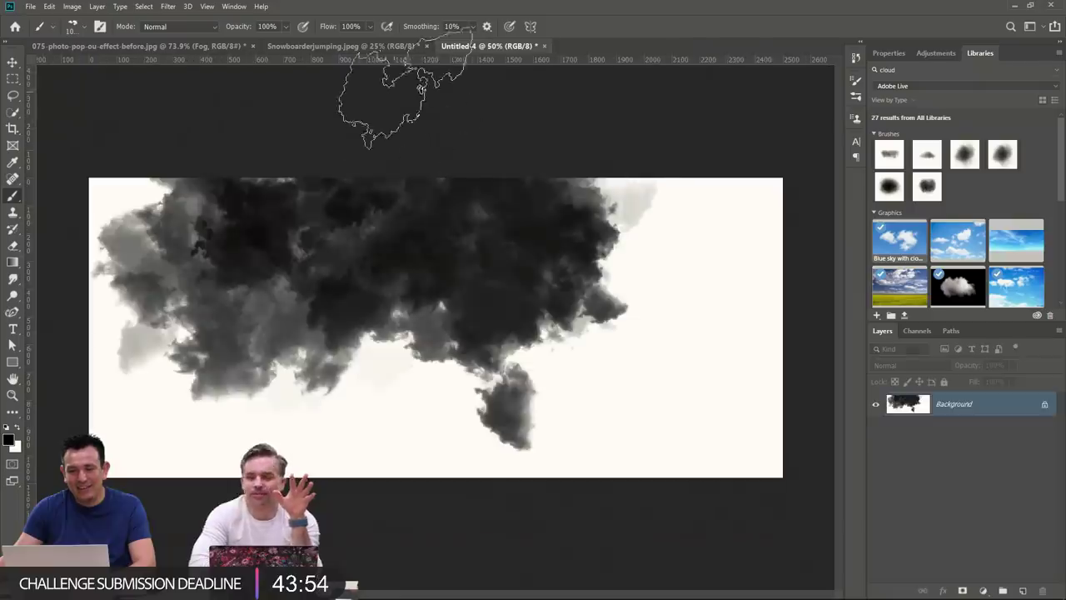
pyautogui.click(380, 47)
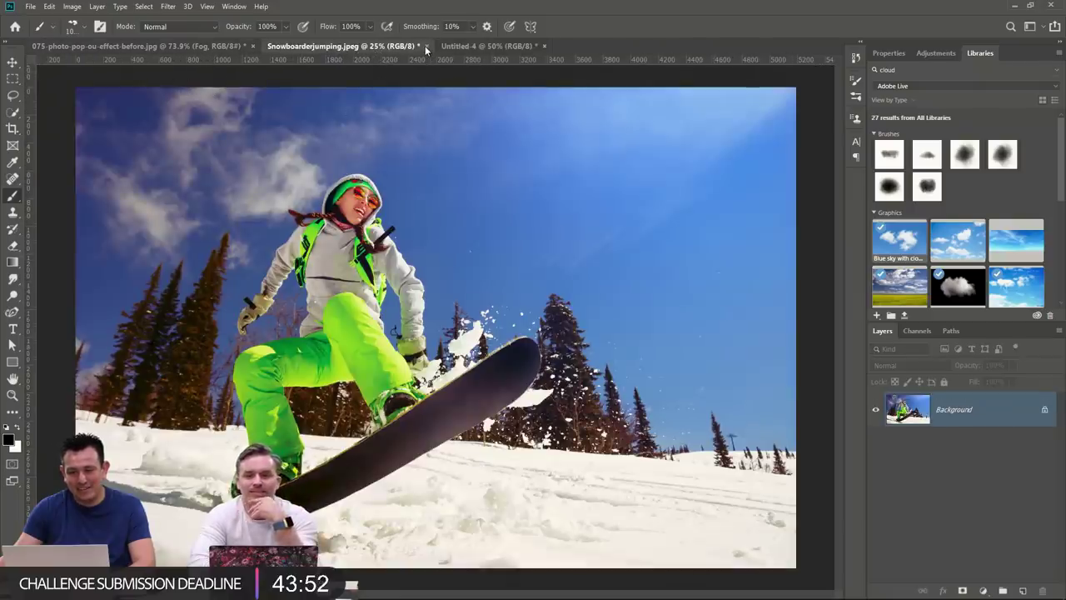
pyautogui.click(426, 45)
pyautogui.click(528, 229)
# In the frame composite, add a new layer and paint white cloud strokes across the image.
pyautogui.click(158, 47)
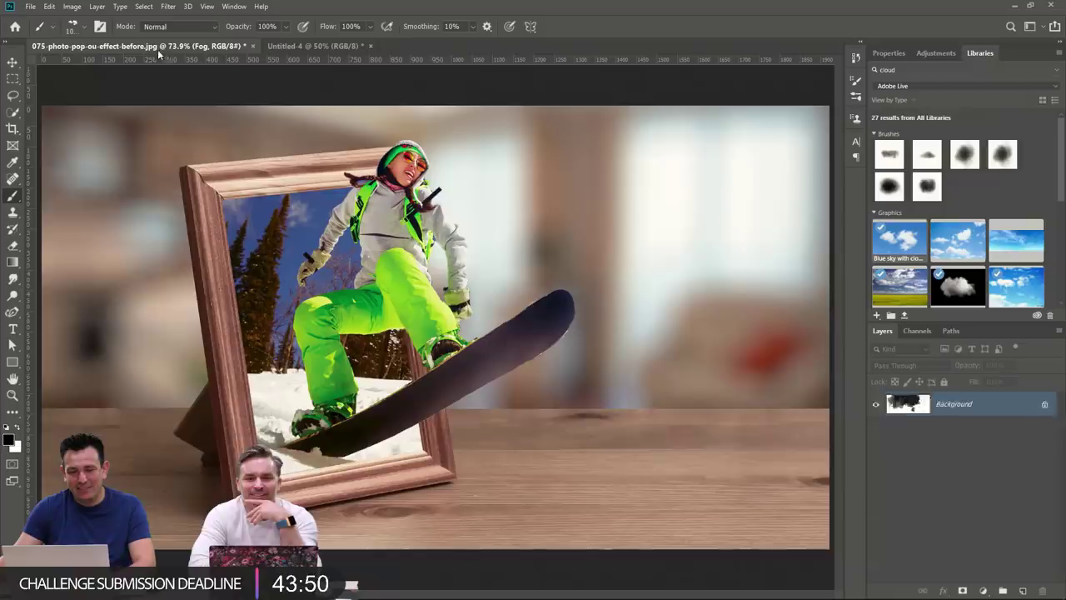
pyautogui.click(1025, 589)
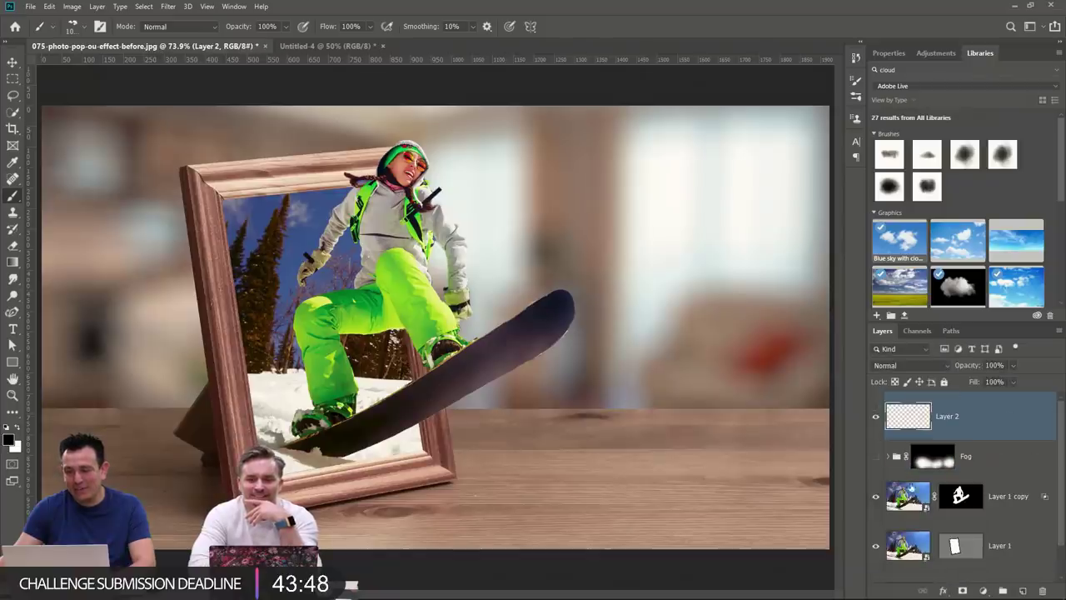
pyautogui.click(20, 428)
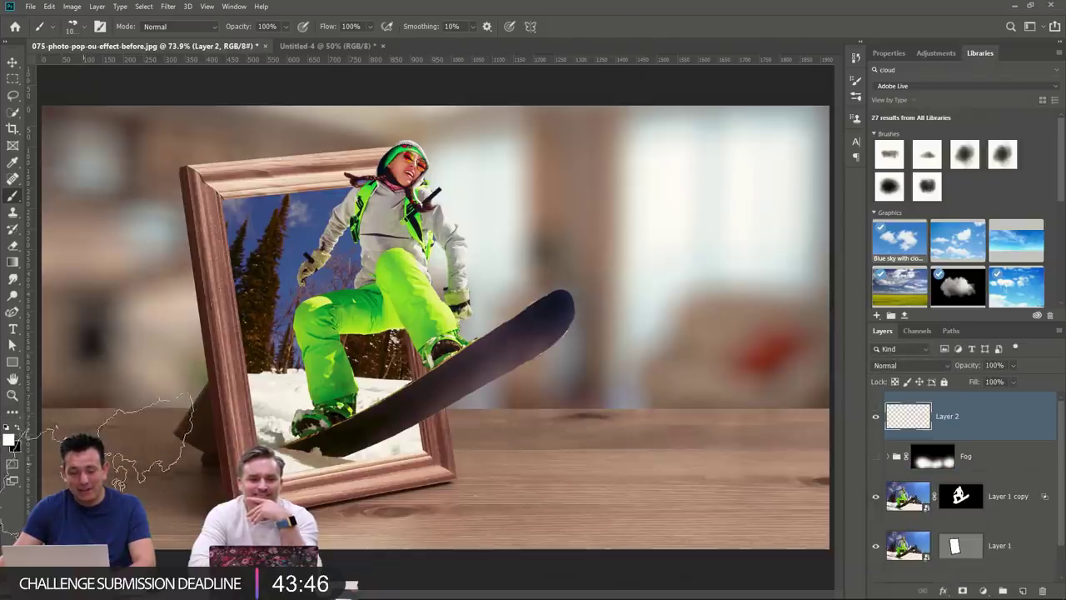
pyautogui.moveTo(96, 358)
pyautogui.mouseDown()
pyautogui.moveTo(192, 375)
pyautogui.moveTo(433, 570)
pyautogui.moveTo(658, 456)
pyautogui.mouseUp()
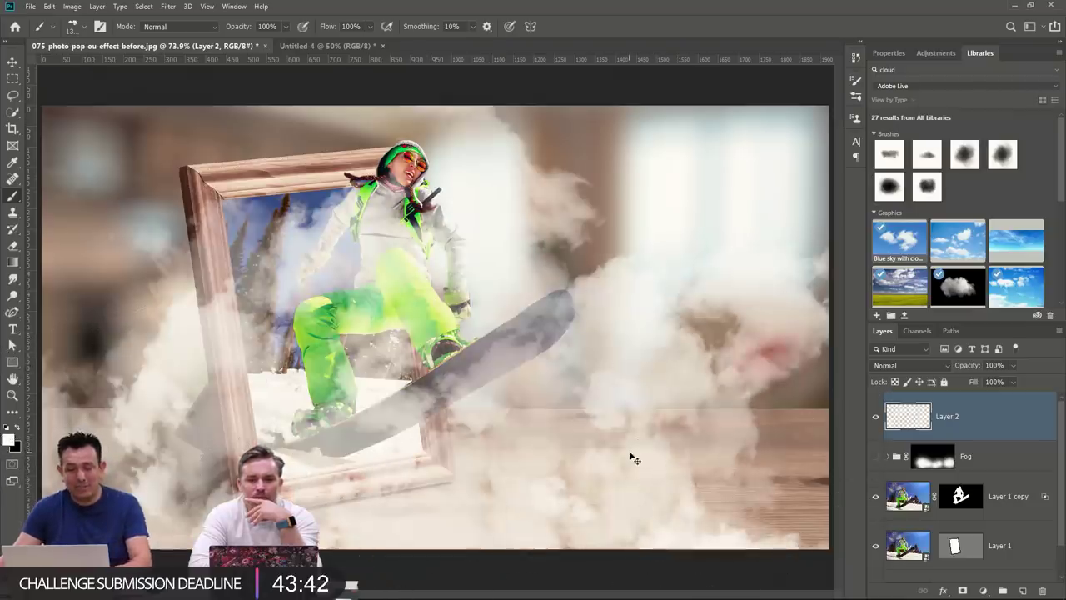
# Undo, repaint the clouds with a 900 brush across the lower image, and fade to 34% opacity.
pyautogui.hotkey('ctrl', 'z')
pyautogui.press('[')
pyautogui.moveTo(733, 400)
pyautogui.mouseDown()
pyautogui.moveTo(725, 417)
pyautogui.moveTo(542, 467)
pyautogui.moveTo(250, 433)
pyautogui.moveTo(18, 506)
pyautogui.mouseUp()
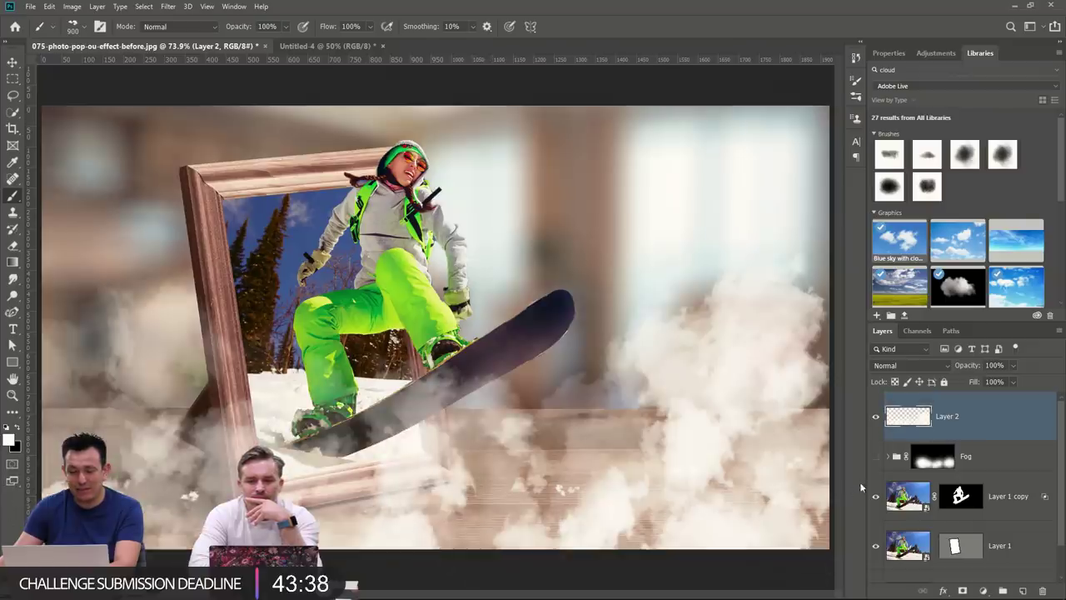
pyautogui.moveTo(967, 367)
pyautogui.mouseDown()
pyautogui.moveTo(914, 367)
pyautogui.moveTo(932, 367)
pyautogui.mouseUp()
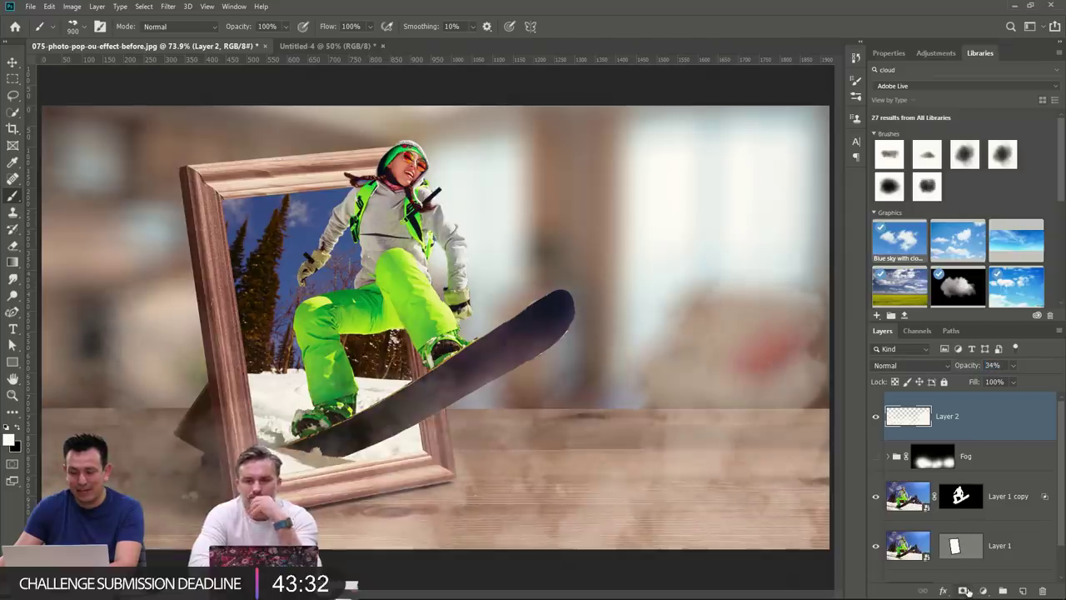
# Add a layer mask to Layer 2, render Clouds into it, and lower its opacity.
pyautogui.click(964, 591)
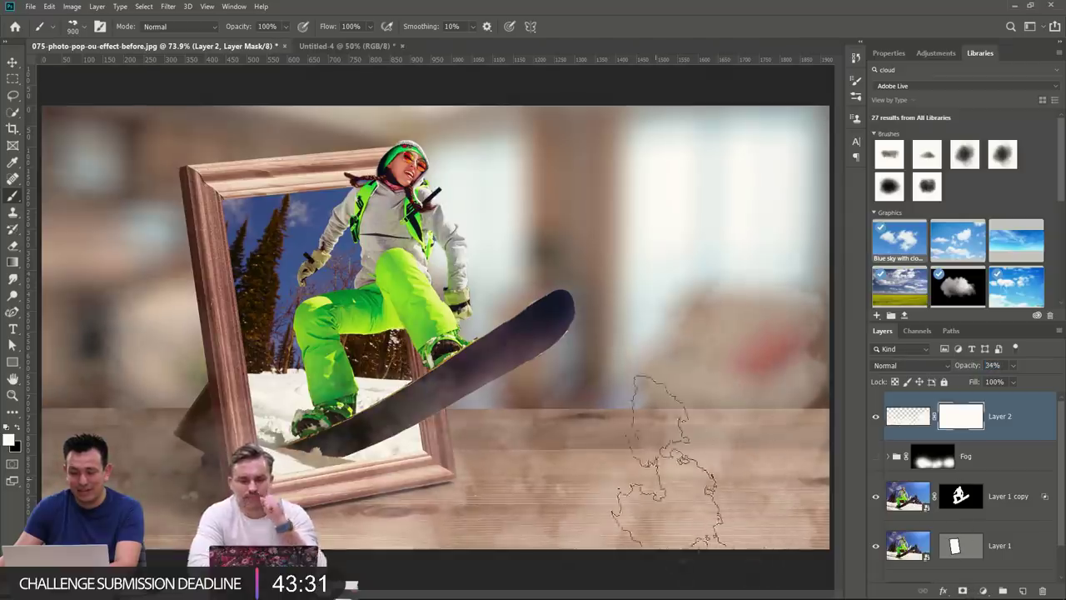
pyautogui.click(169, 7)
pyautogui.click(178, 18)
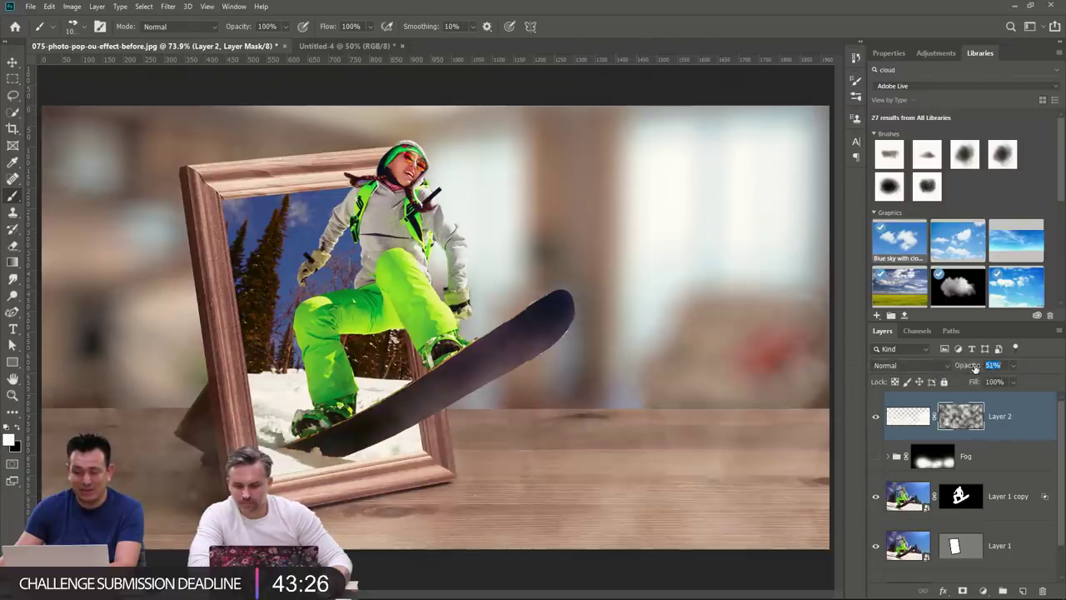
pyautogui.moveTo(975, 368); pyautogui.dragTo(953, 361)
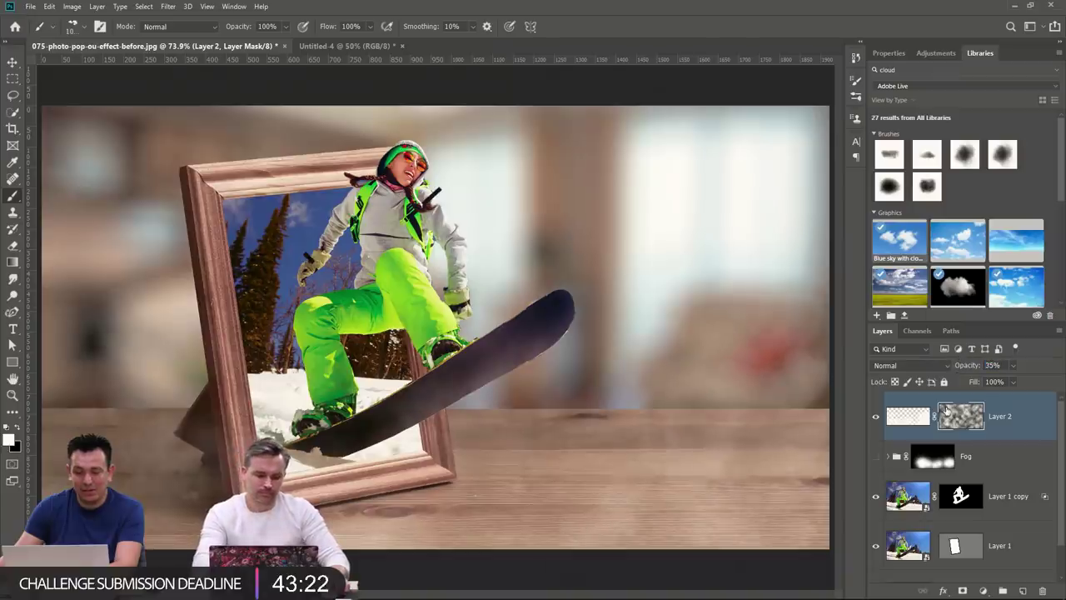
# Hide Layer 2 and make the Fog group visible again.
pyautogui.click(876, 416)
pyautogui.click(875, 416)
pyautogui.click(876, 415)
pyautogui.click(876, 457)
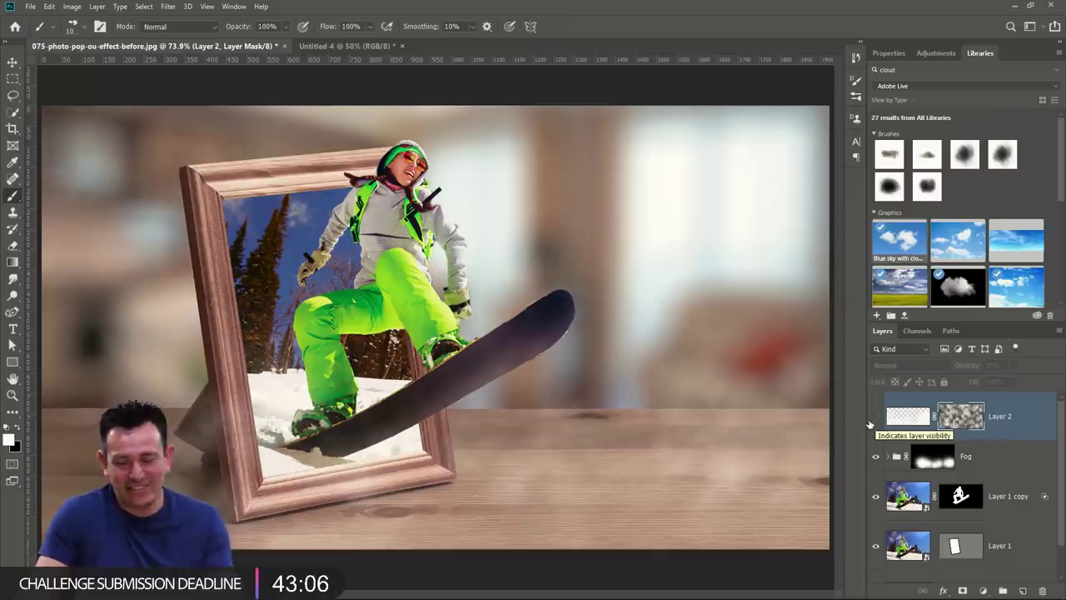
# From Untitled-4, search Libraries for 'city' and open the New York City skyline panorama.
pyautogui.click(350, 46)
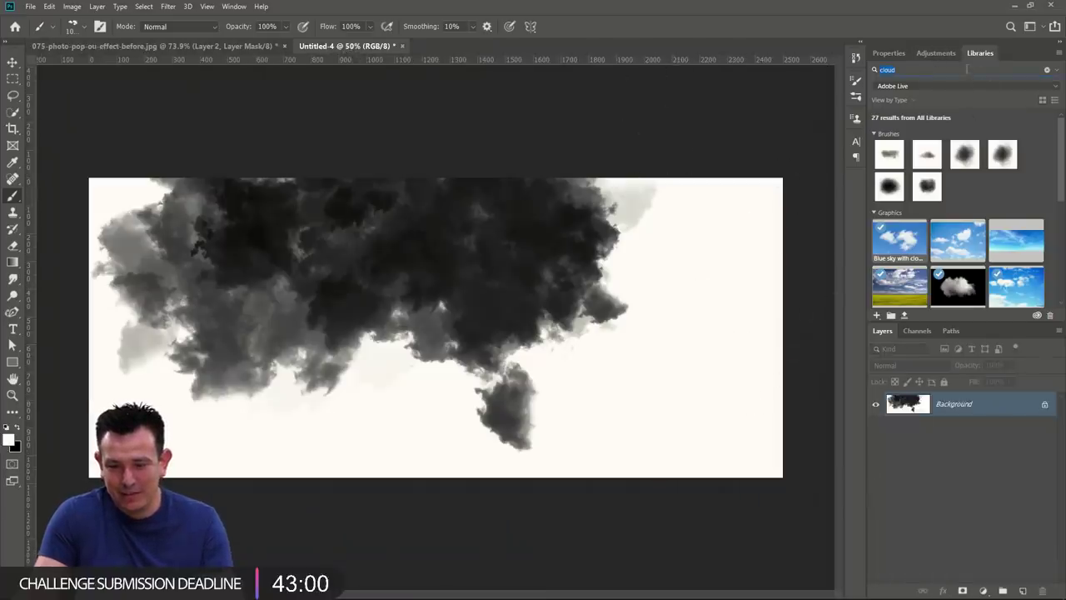
pyautogui.write('city')
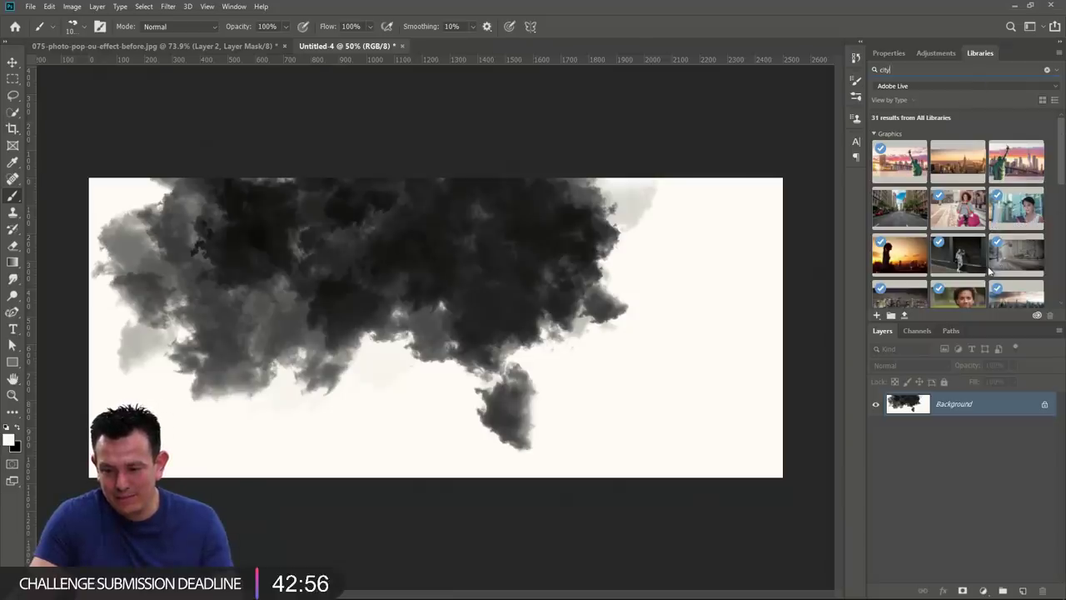
pyautogui.scroll(-2, 1014, 278)
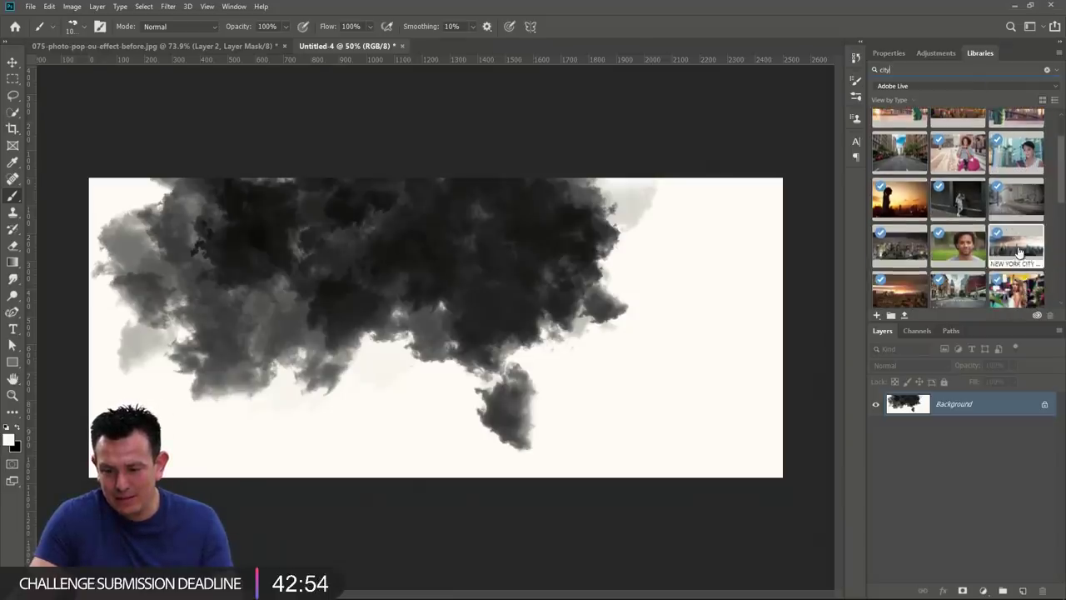
pyautogui.doubleClick(1016, 246)
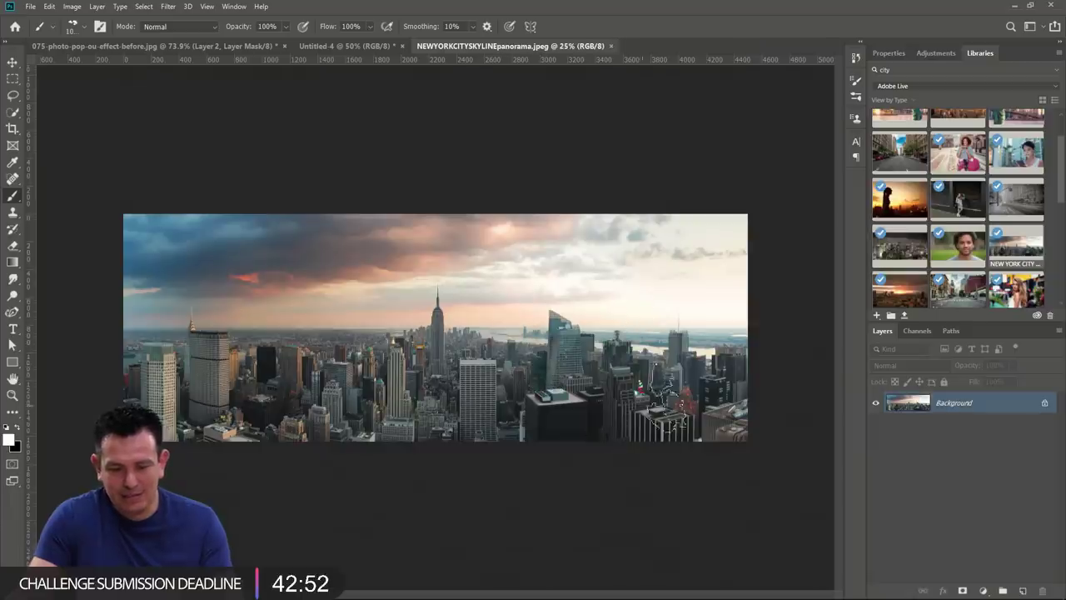
# Add a new Layer 1 and paint dark smoke rising from the right-hand buildings.
pyautogui.click(17, 428)
pyautogui.press('[')
pyautogui.press('[')
pyautogui.press('[')
pyautogui.press('[')
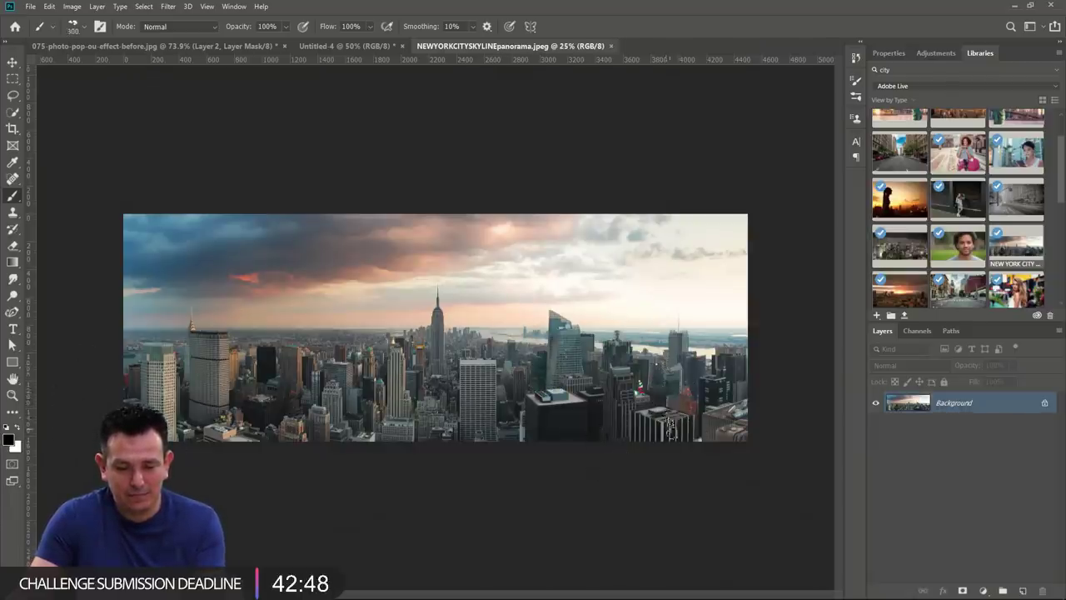
pyautogui.click(1020, 590)
pyautogui.moveTo(670, 438)
pyautogui.mouseDown()
pyautogui.moveTo(672, 365)
pyautogui.moveTo(647, 306)
pyautogui.moveTo(657, 300)
pyautogui.moveTo(644, 238)
pyautogui.moveTo(683, 433)
pyautogui.mouseUp()
pyautogui.press(']')
pyautogui.press(']')
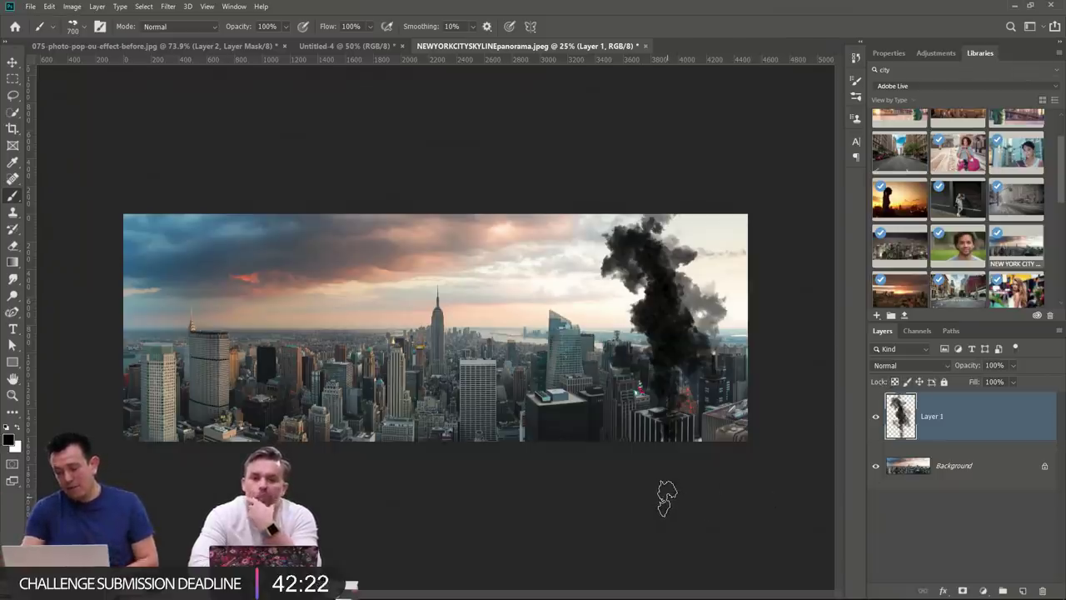
# Sample a bluish grey from the sky and brush it over the smoke, checking with Background hidden.
pyautogui.click(8, 439)
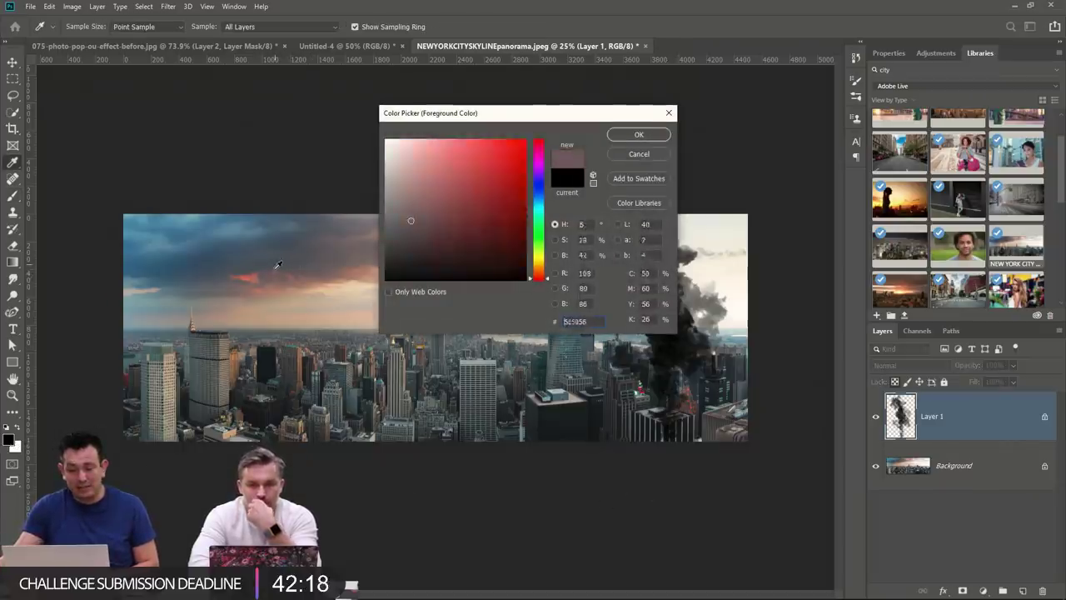
pyautogui.click(280, 267)
pyautogui.click(257, 265)
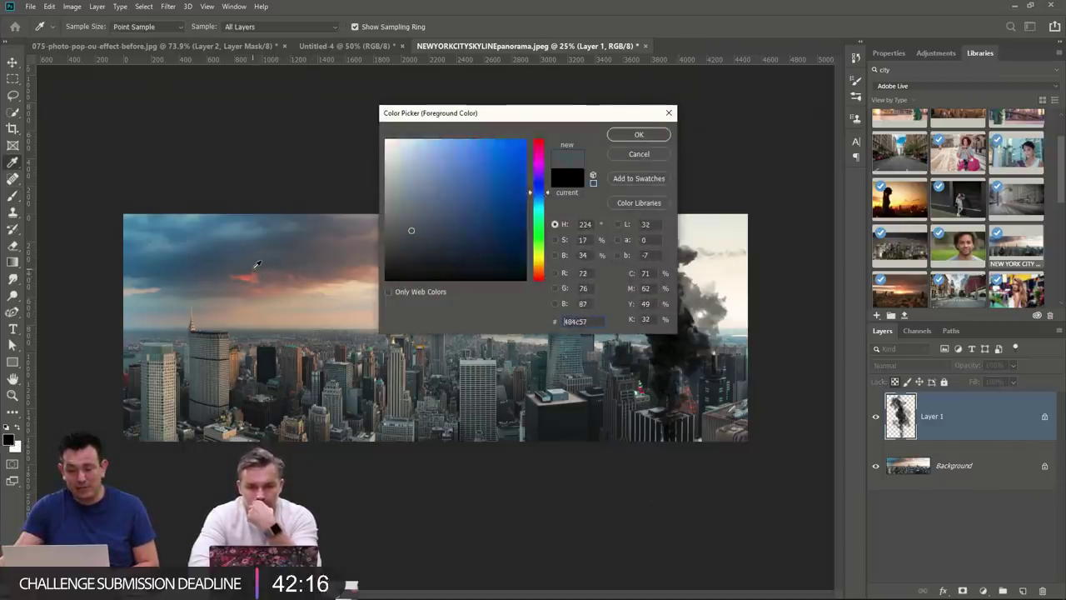
pyautogui.click(654, 136)
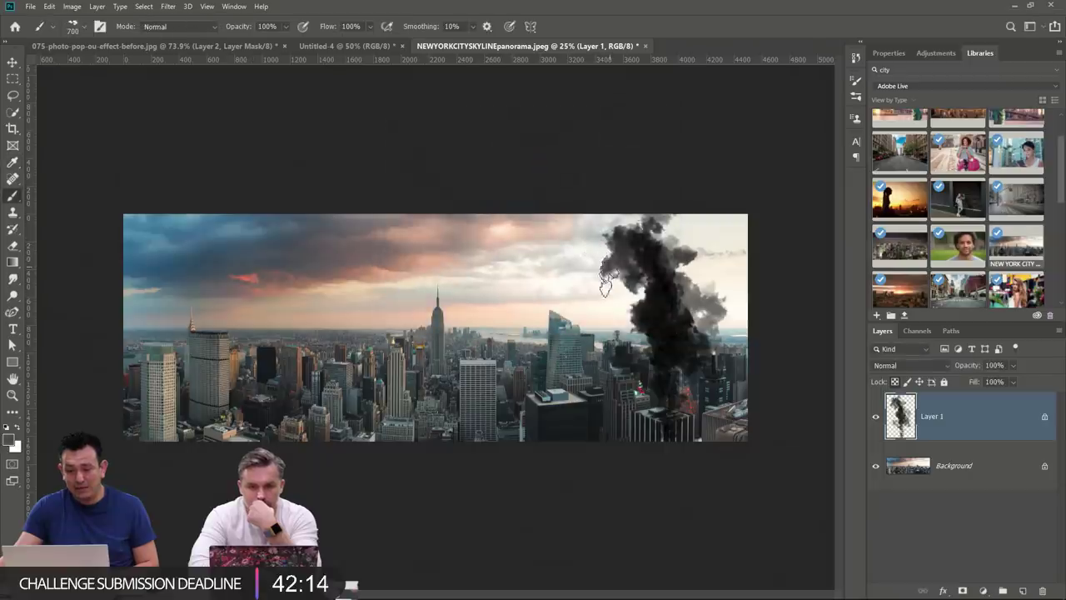
pyautogui.moveTo(625, 313)
pyautogui.mouseDown()
pyautogui.moveTo(658, 350)
pyautogui.moveTo(670, 425)
pyautogui.mouseUp()
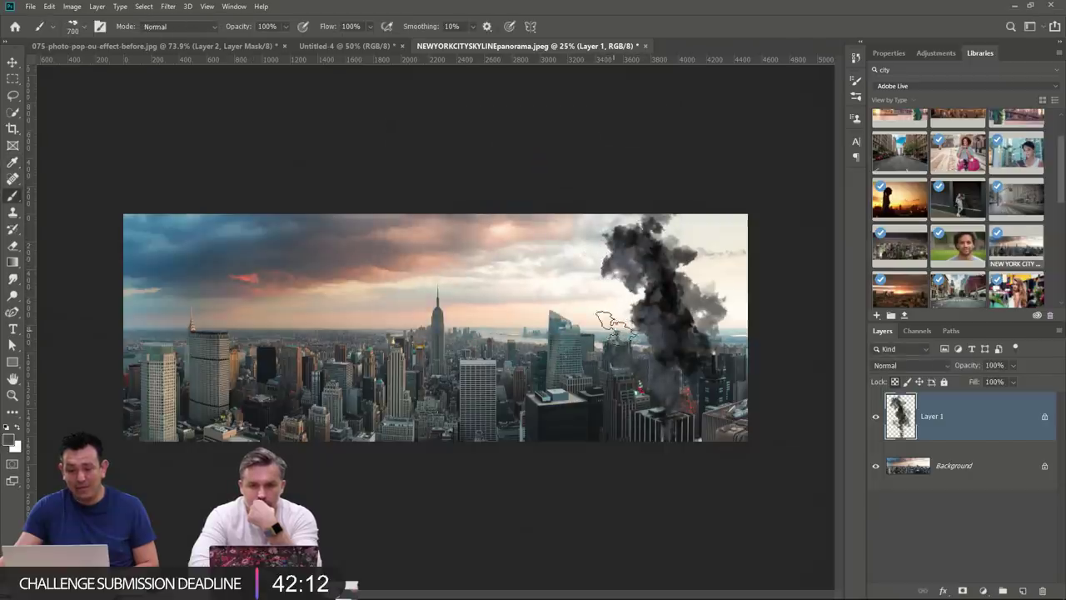
pyautogui.click(876, 467)
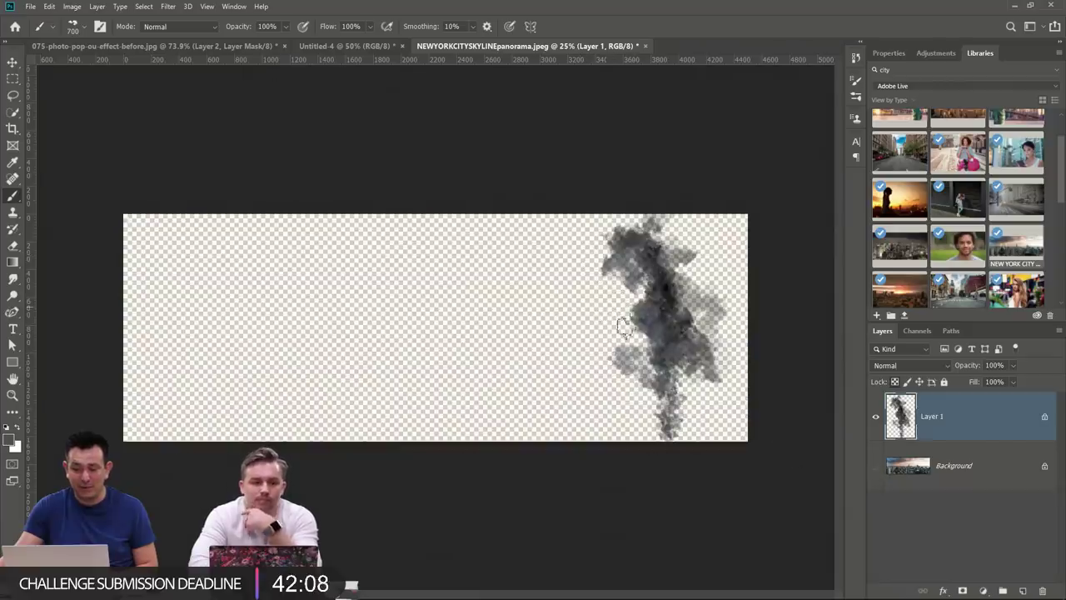
pyautogui.click(876, 466)
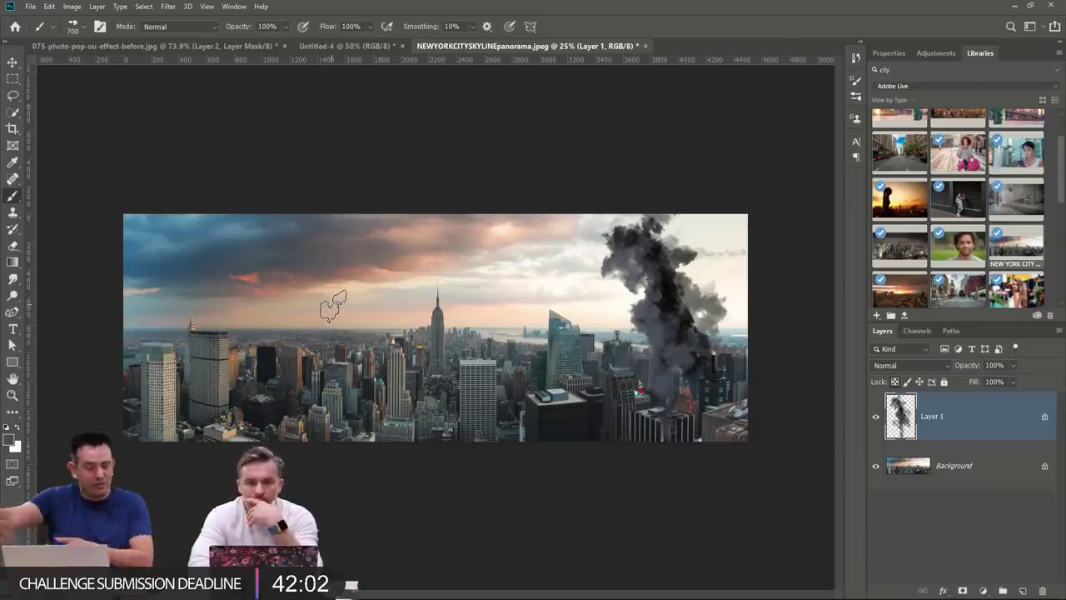
# Close the city skyline and Untitled-4 documents without saving.
pyautogui.click(644, 46)
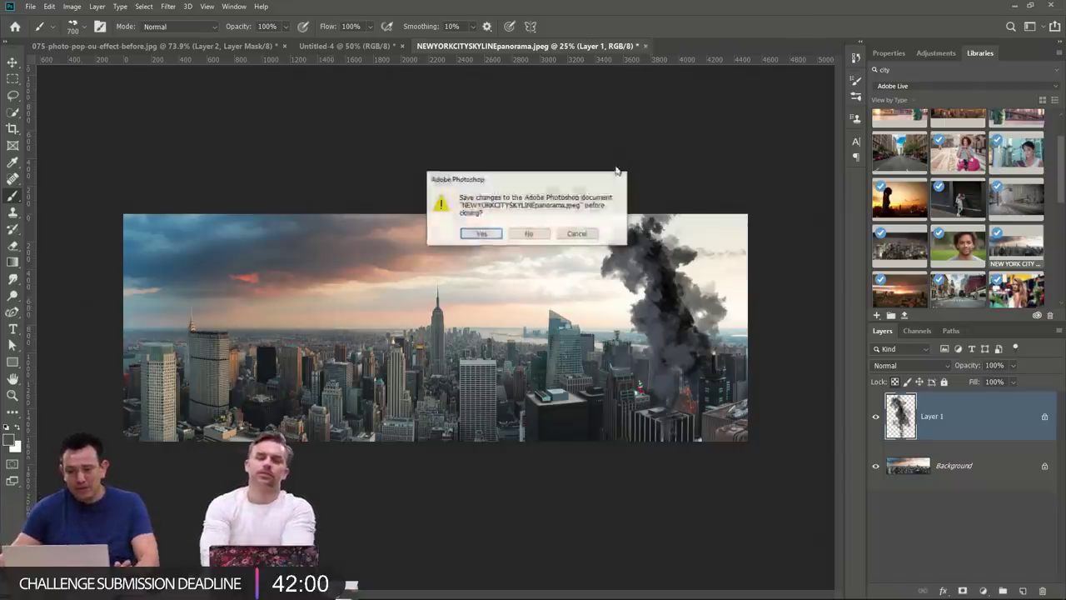
pyautogui.click(543, 237)
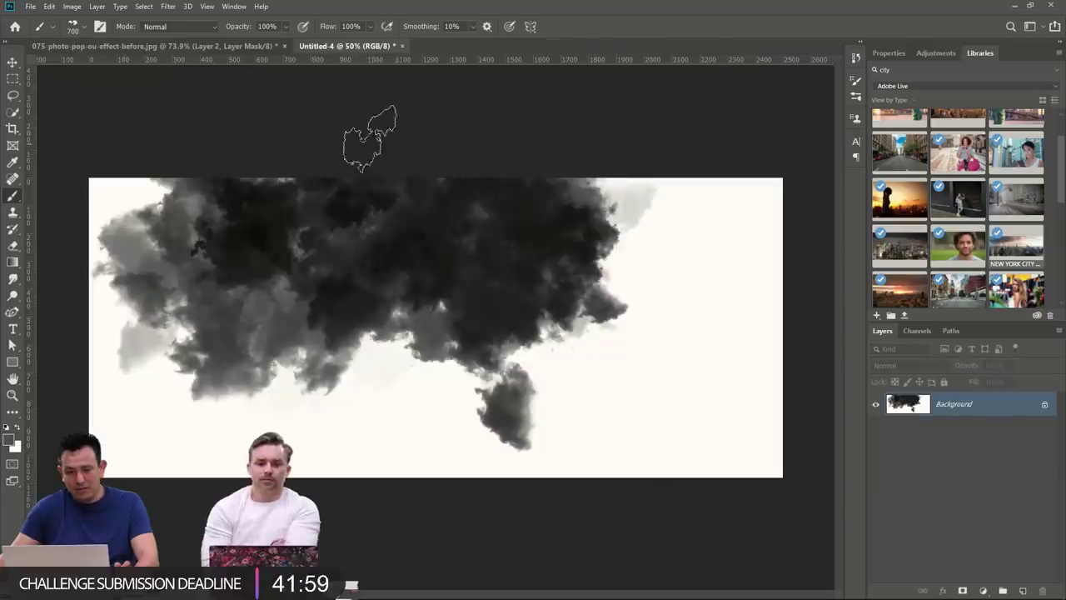
pyautogui.click(403, 46)
pyautogui.click(530, 227)
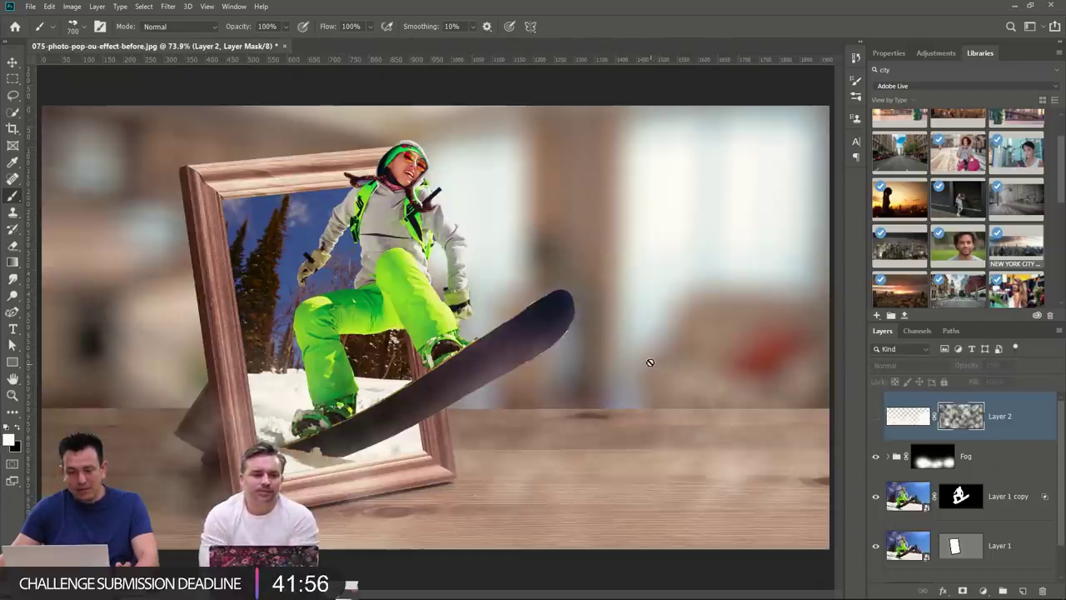
# Delete Layer 2 and toggle the Fog group off and on to compare.
pyautogui.press('Delete')
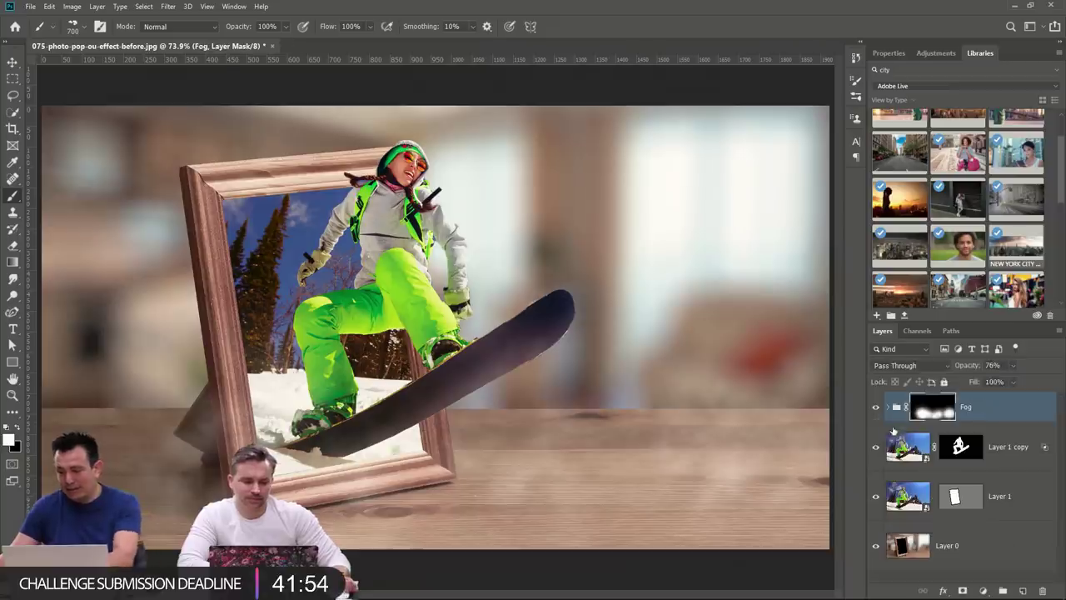
pyautogui.click(871, 412)
pyautogui.click(872, 412)
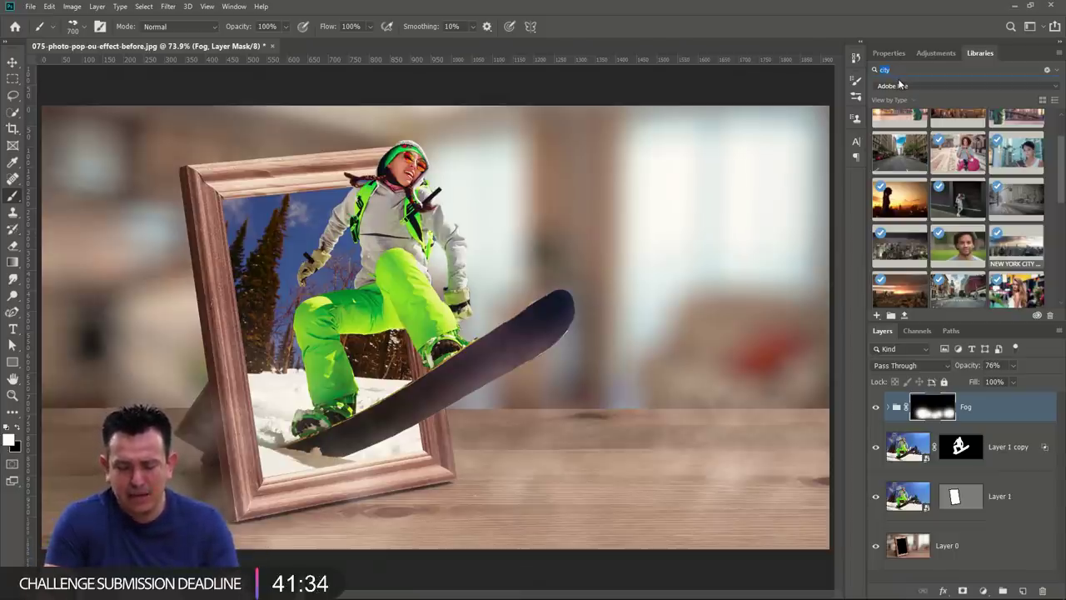
# Search Libraries for 'overlays', then replace the search with 'snow'.
pyautogui.write('ove')
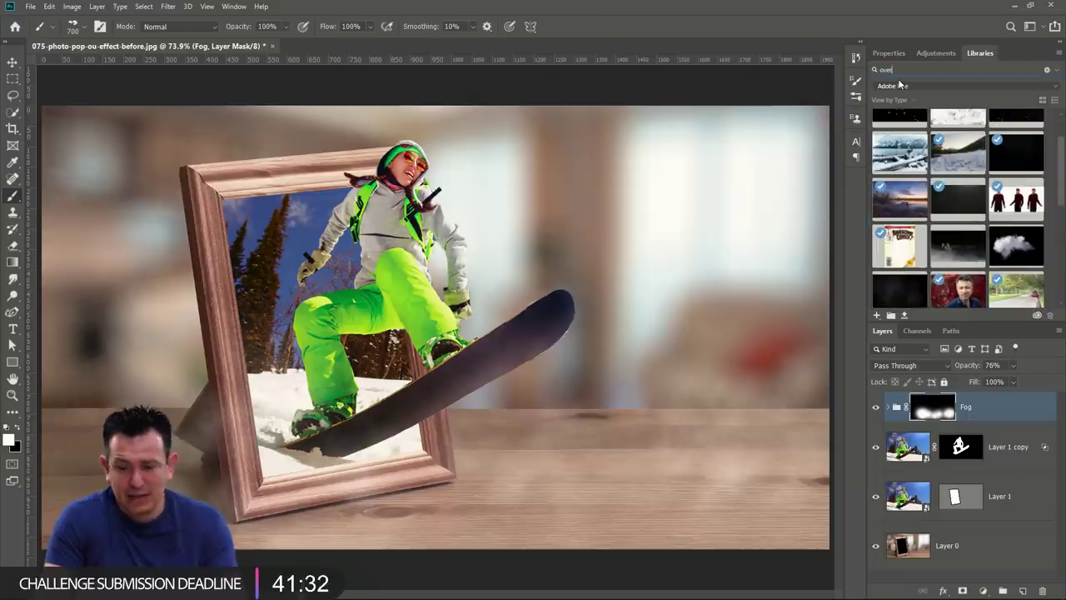
pyautogui.write('rlays')
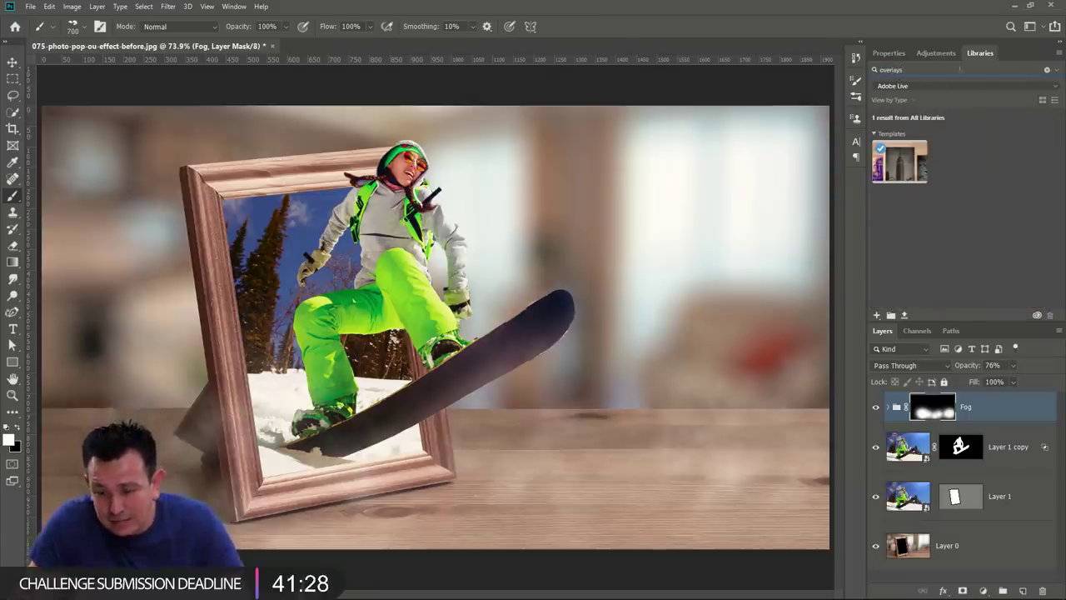
pyautogui.press('BackSpace')
pyautogui.press('BackSpace')
pyautogui.press('BackSpace')
pyautogui.press('BackSpace')
pyautogui.press('BackSpace')
pyautogui.press('BackSpace')
pyautogui.press('BackSpace')
pyautogui.press('BackSpace')
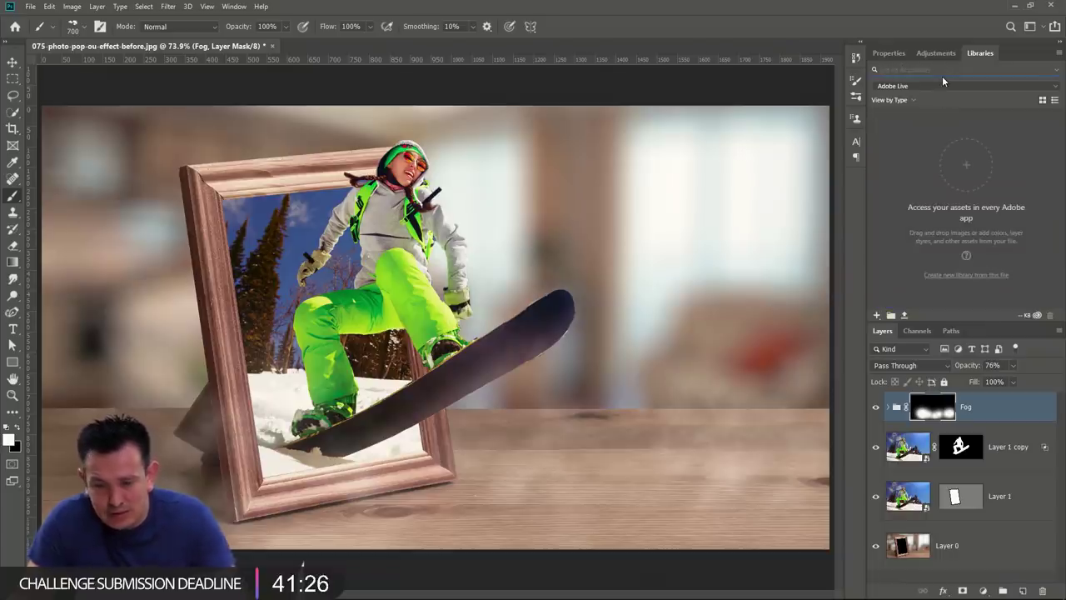
pyautogui.write('snow')
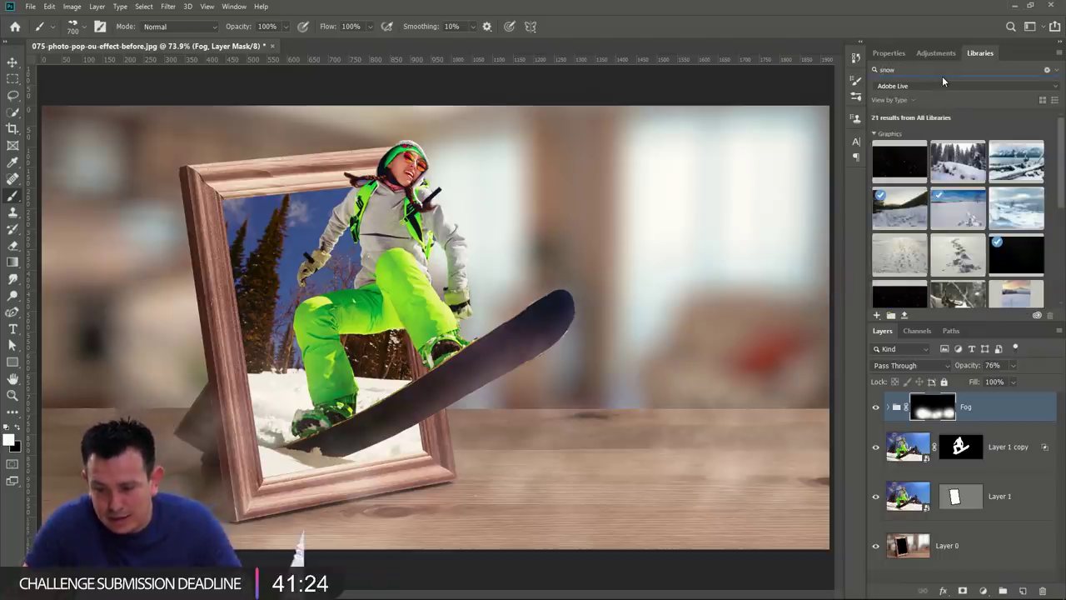
# Search Adobe Stock in Chrome for 'snow overlay', browse the results, and minimise the browser.
pyautogui.hotkey('alt', 'Tab')
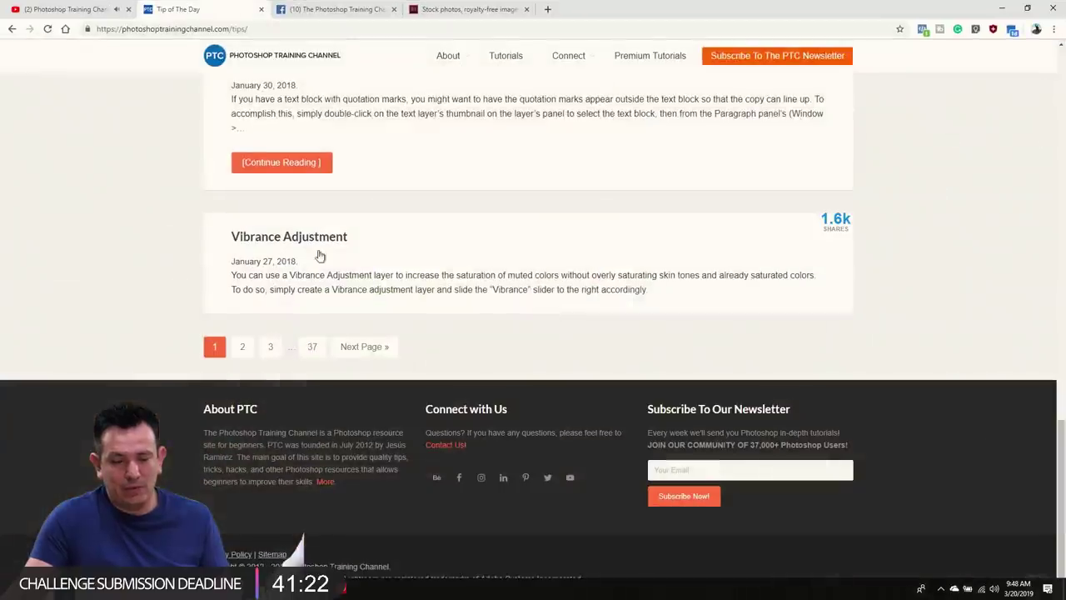
pyautogui.click(467, 9)
pyautogui.click(433, 228)
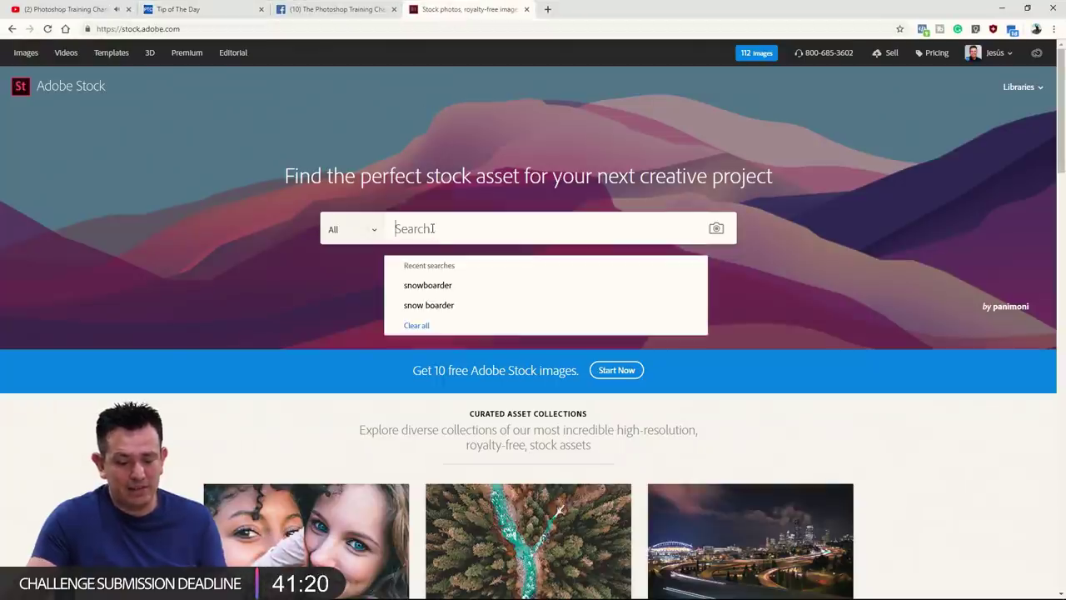
pyautogui.write('snow overlay')
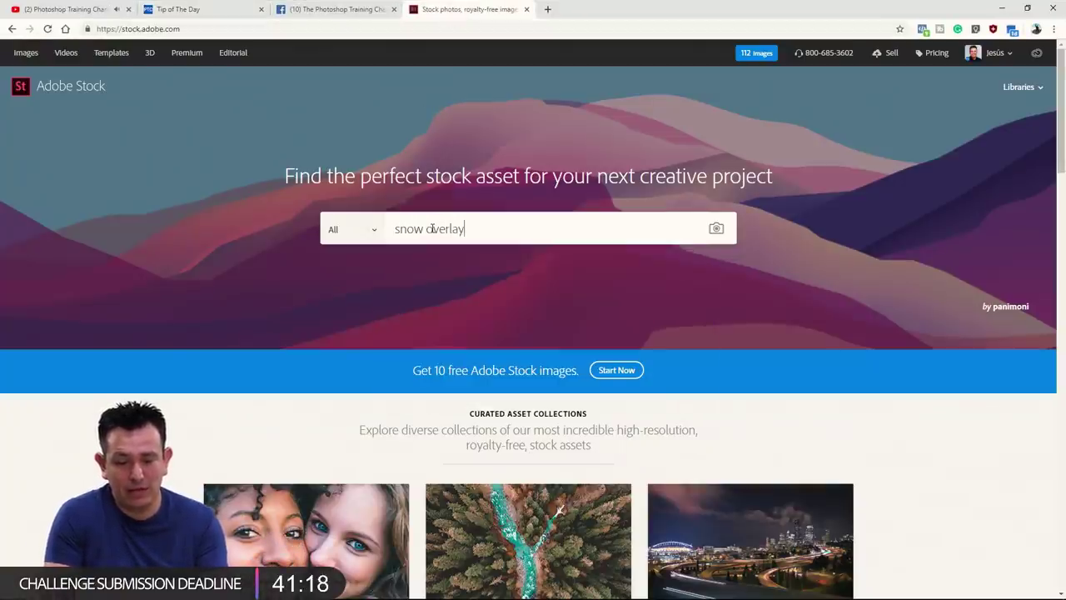
pyautogui.press('Return')
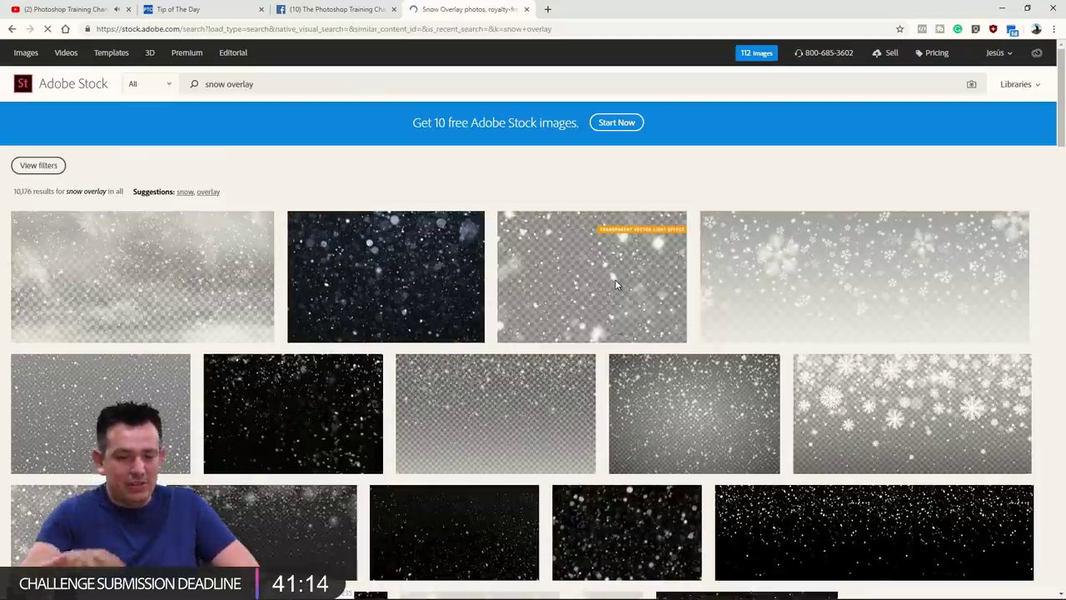
pyautogui.scroll(-2, 567, 279)
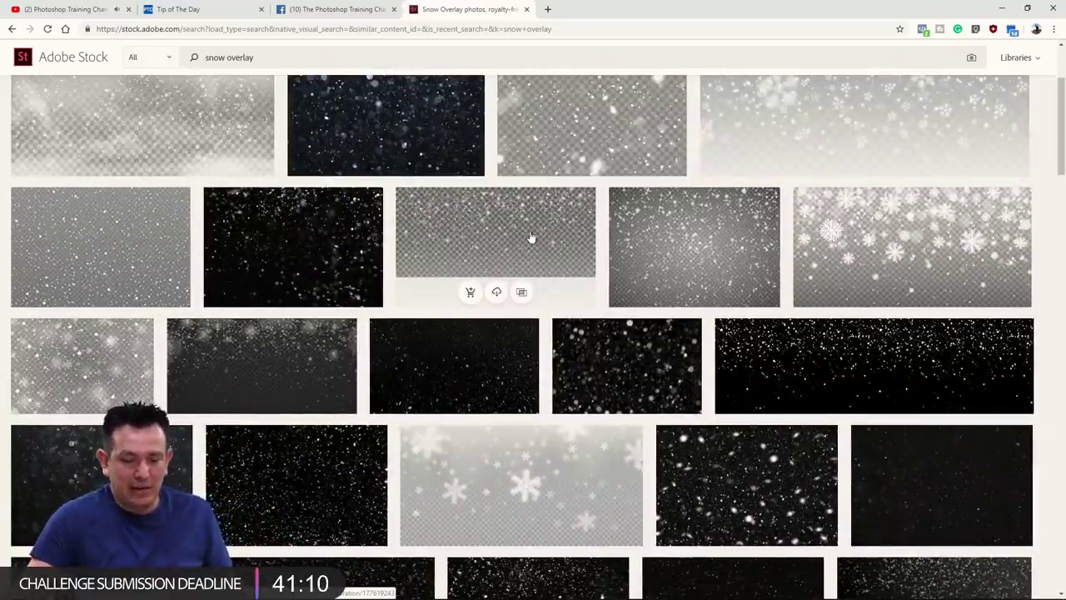
pyautogui.scroll(-8, 530, 237)
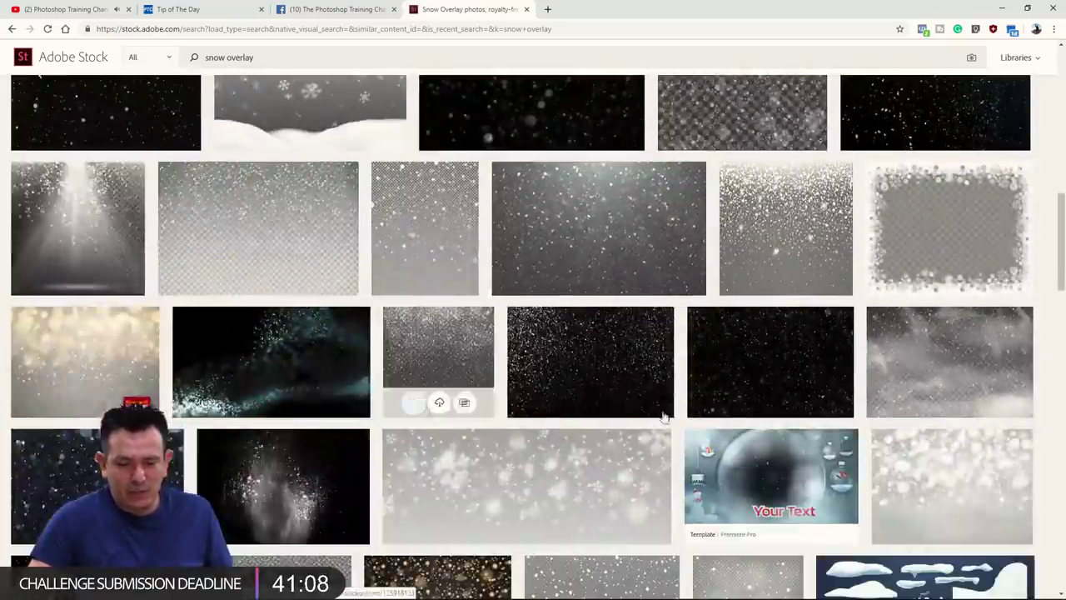
pyautogui.scroll(5, 664, 416)
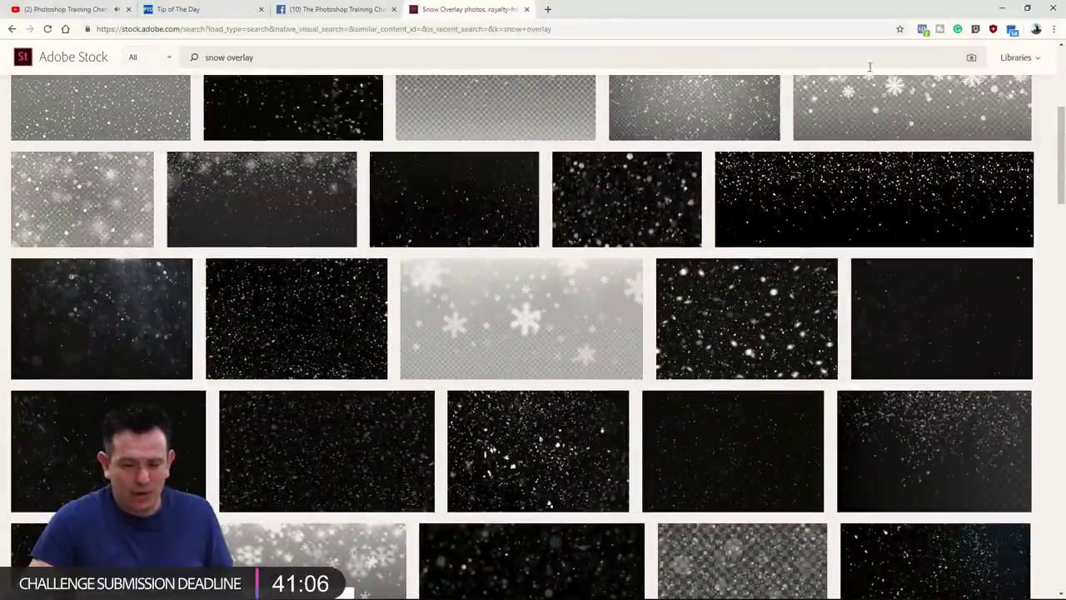
pyautogui.click(1002, 8)
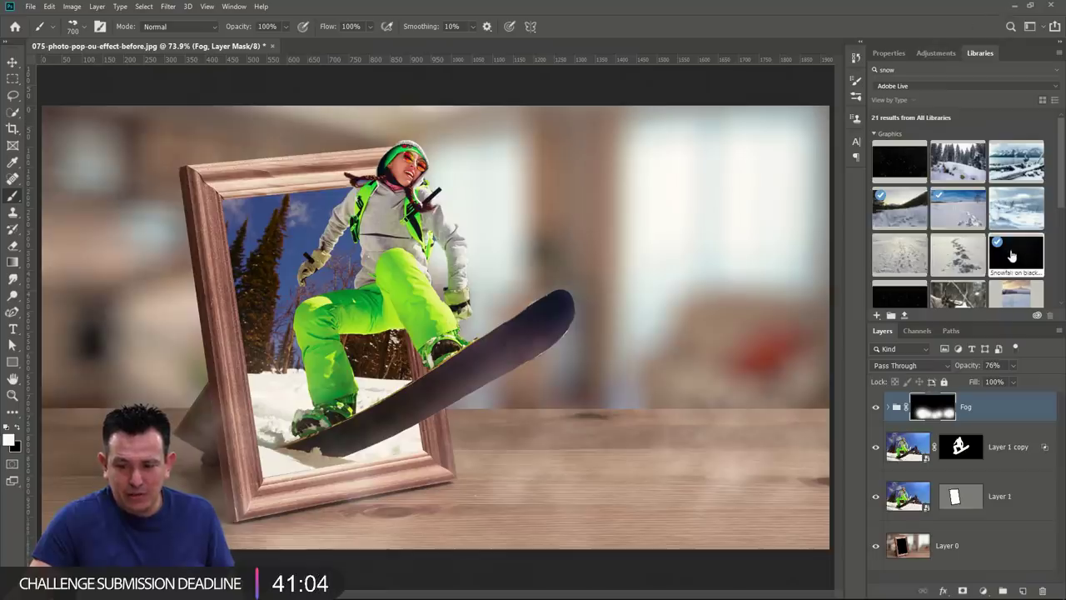
# Place the Snowfall on black graphic, scale it to fill the canvas, and set Screen blending.
pyautogui.moveTo(1015, 263)
pyautogui.moveTo(1016, 261); pyautogui.dragTo(550, 309)
pyautogui.click(592, 261)
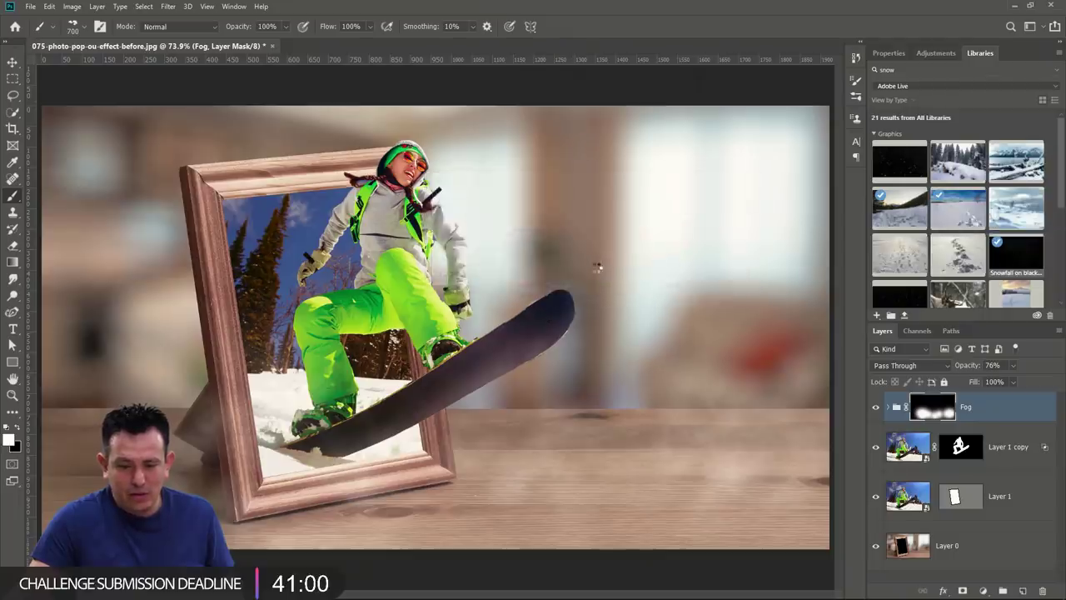
pyautogui.moveTo(593, 280); pyautogui.dragTo(441, 281)
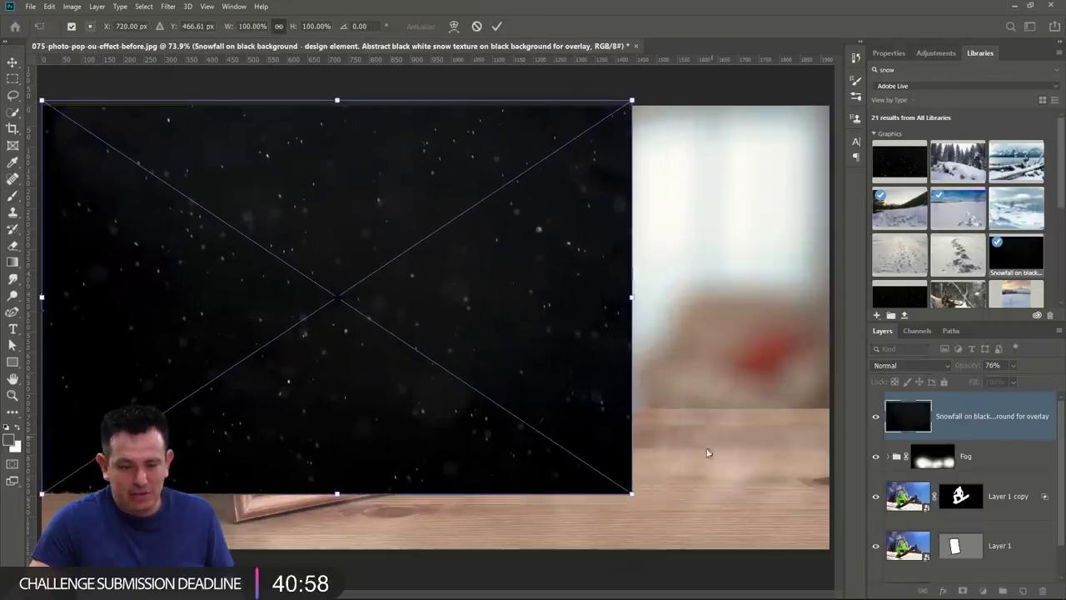
pyautogui.moveTo(633, 494); pyautogui.dragTo(835, 591)
pyautogui.moveTo(628, 388); pyautogui.dragTo(608, 311)
pyautogui.press('b')
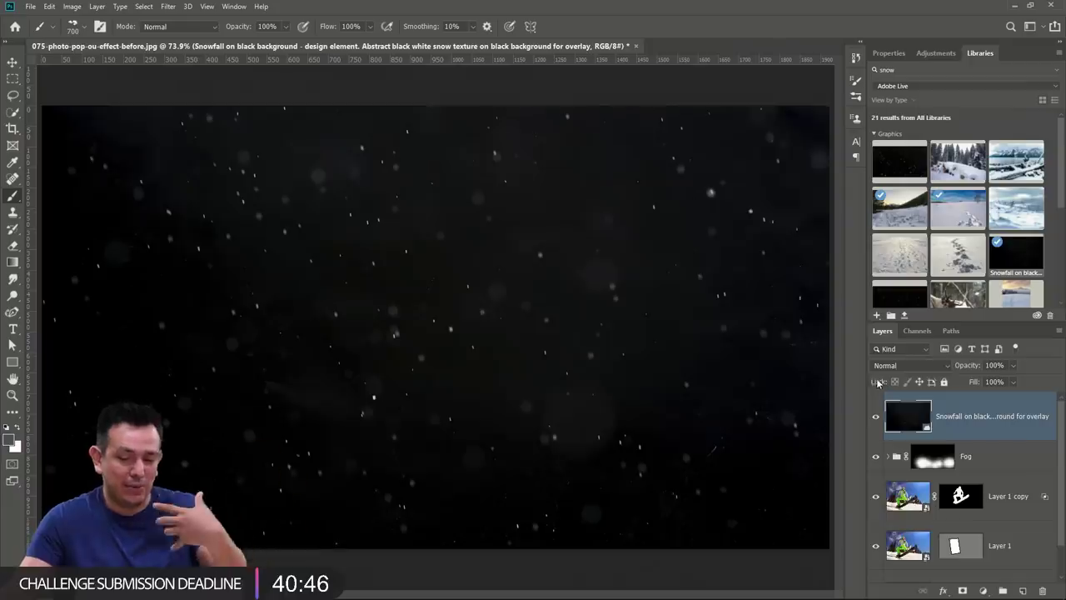
pyautogui.click(910, 364)
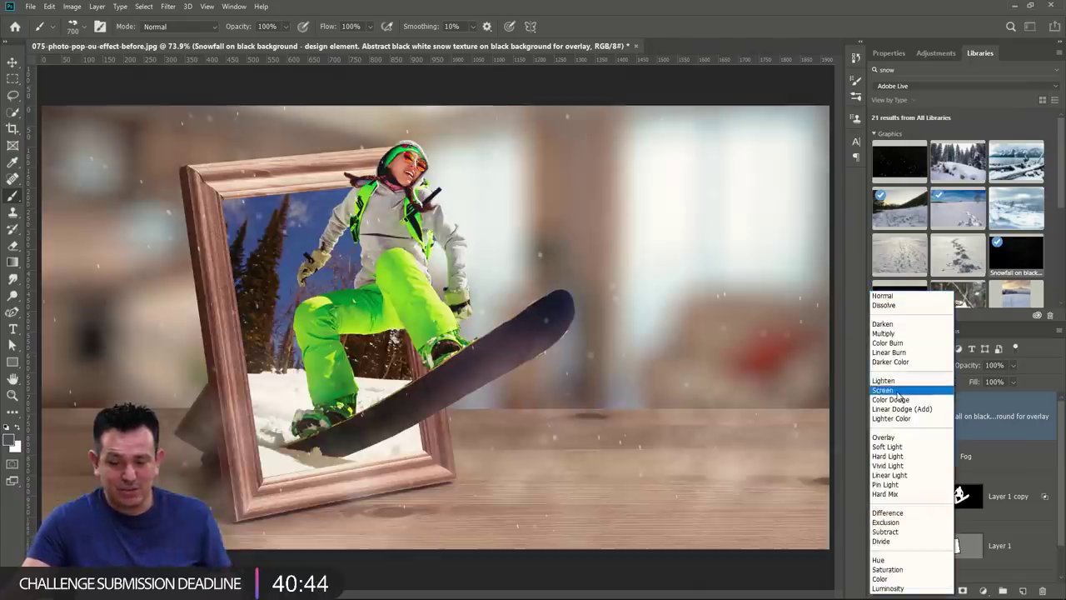
pyautogui.click(904, 388)
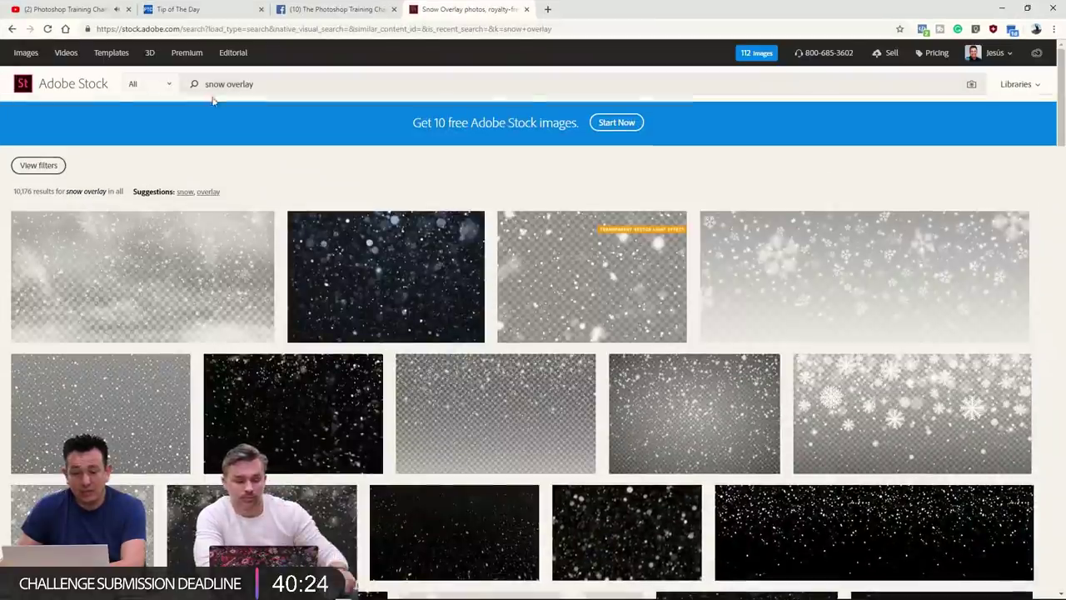
# Change the Adobe Stock search to 'rain overlay' and browse the results.
pyautogui.doubleClick(215, 84)
pyautogui.write('rain')
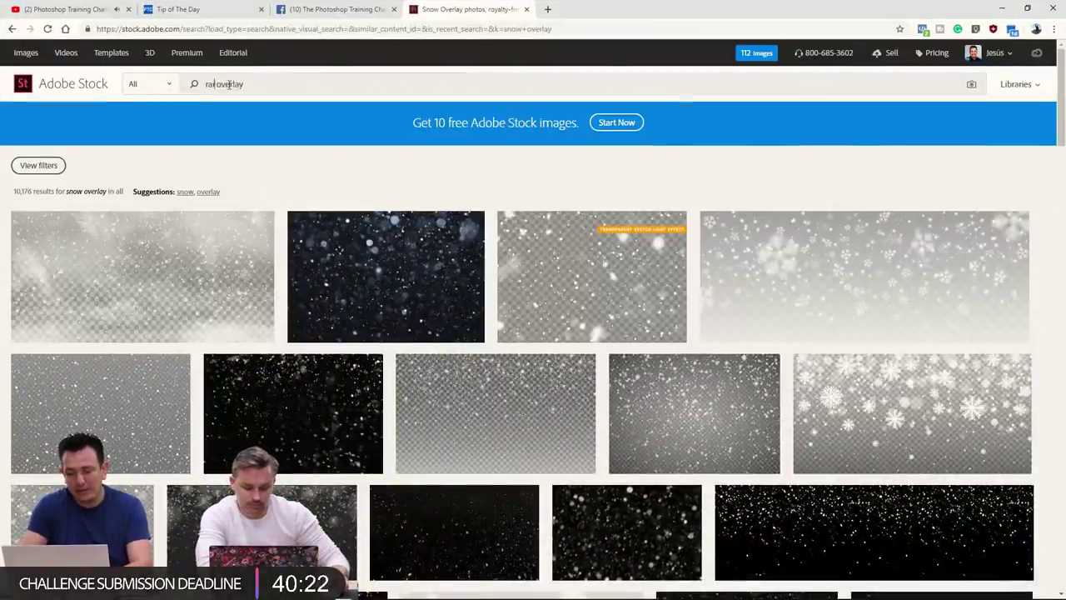
pyautogui.press('Return')
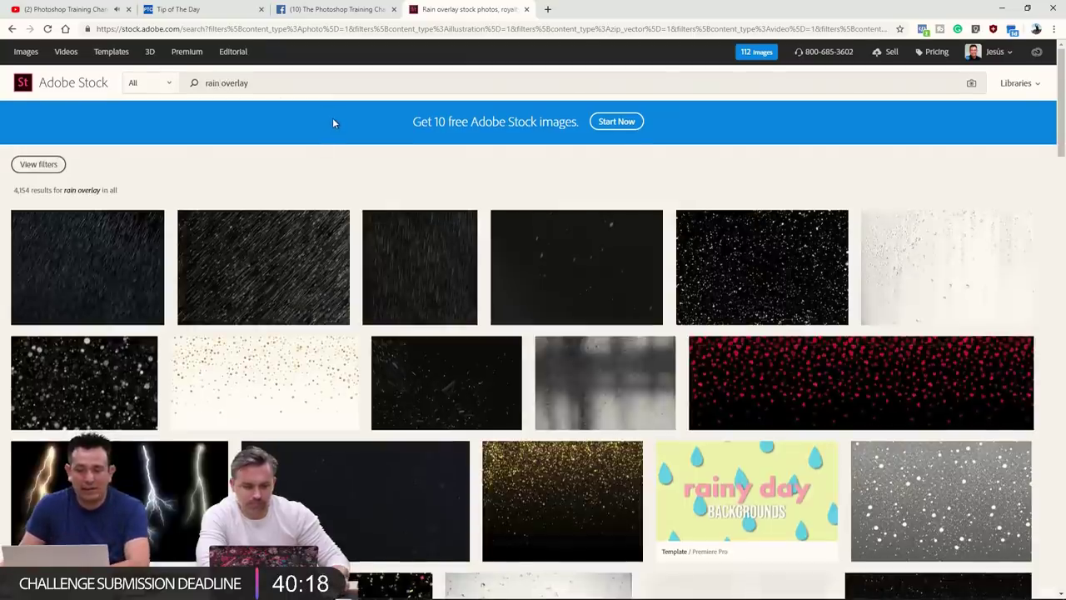
pyautogui.scroll(-2, 223, 156)
pyautogui.scroll(-2, 364, 335)
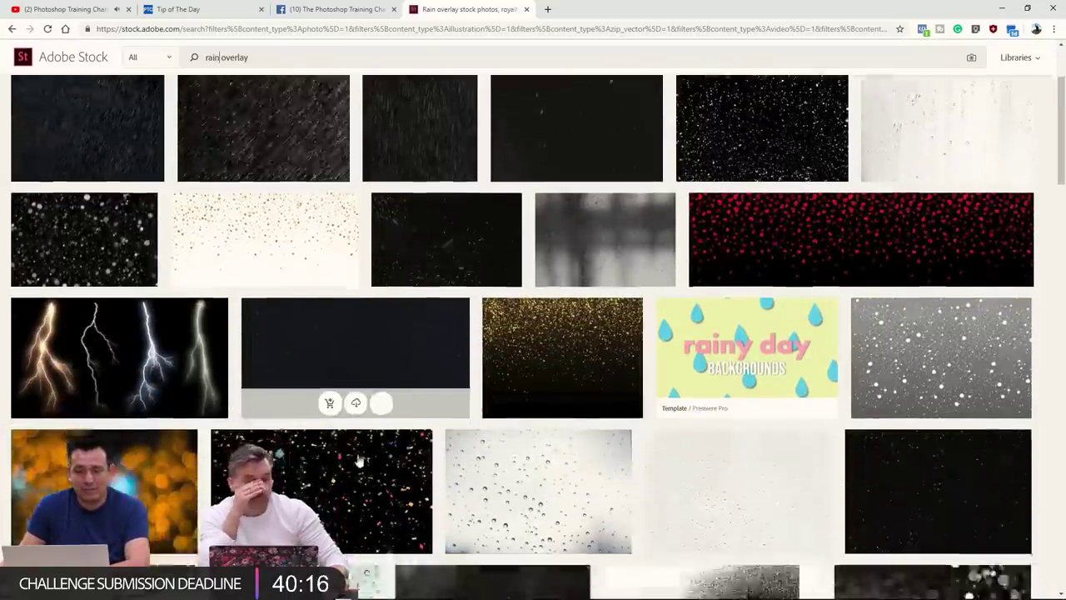
pyautogui.scroll(-7, 207, 289)
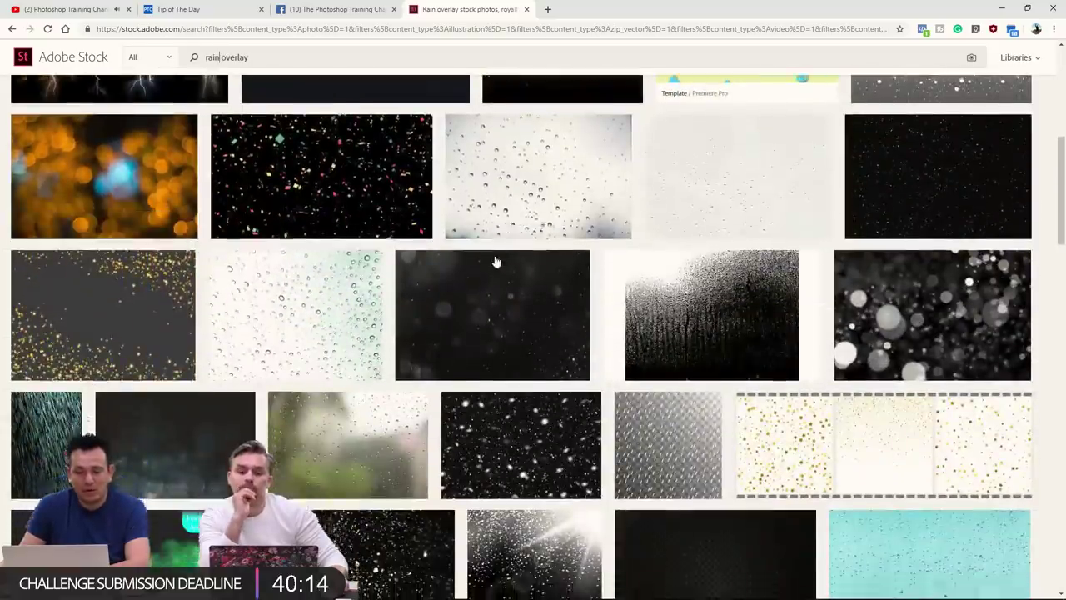
pyautogui.scroll(12, 350, 245)
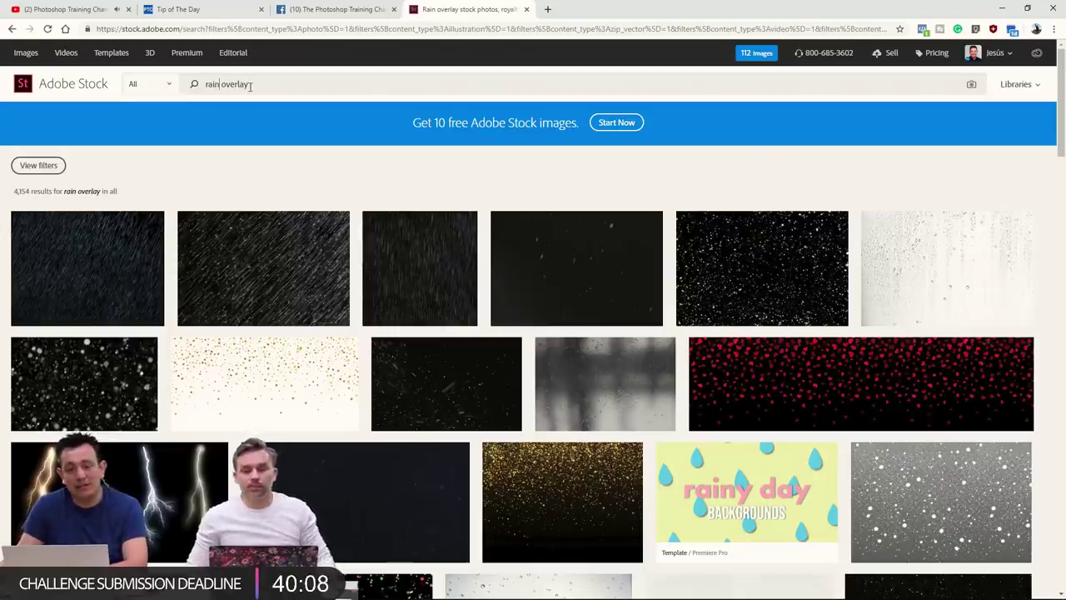
# Search Adobe Stock for 'shoe isolated' and scroll through the results.
pyautogui.moveTo(258, 86); pyautogui.dragTo(167, 93)
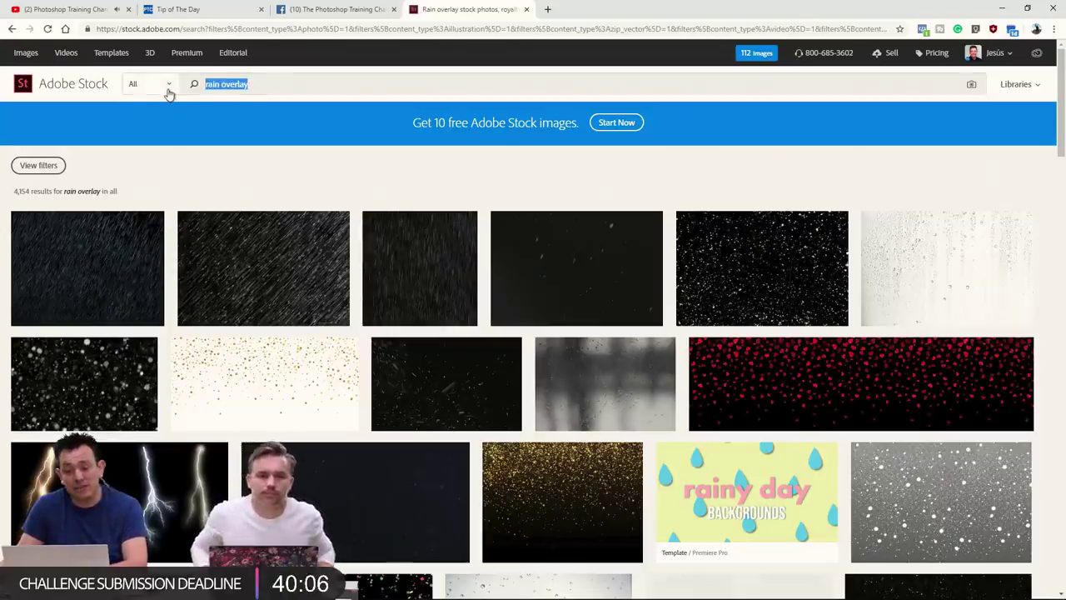
pyautogui.write('shoe')
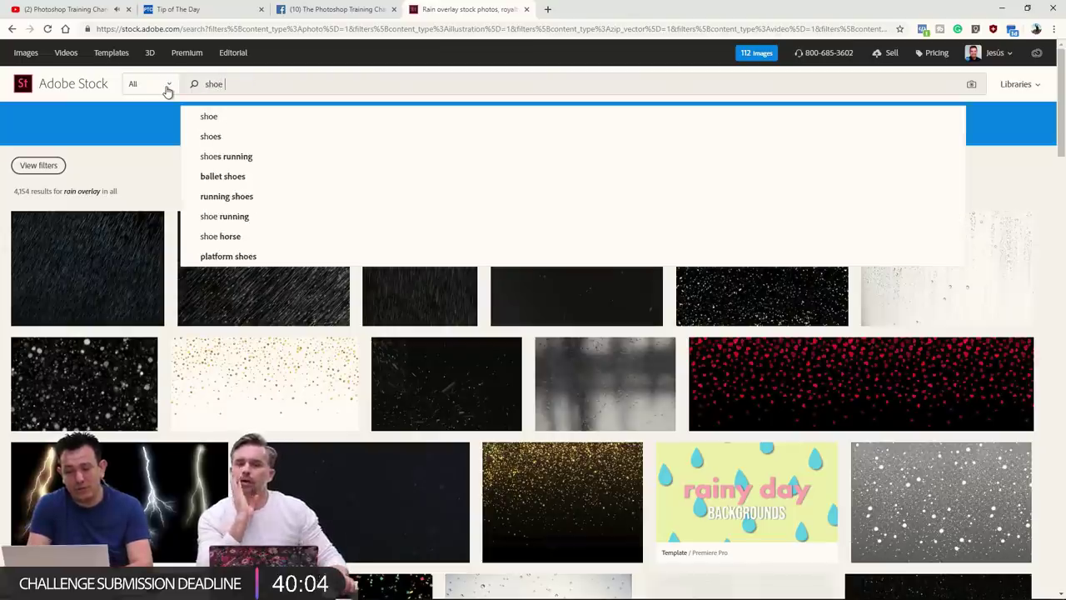
pyautogui.write(' isolated')
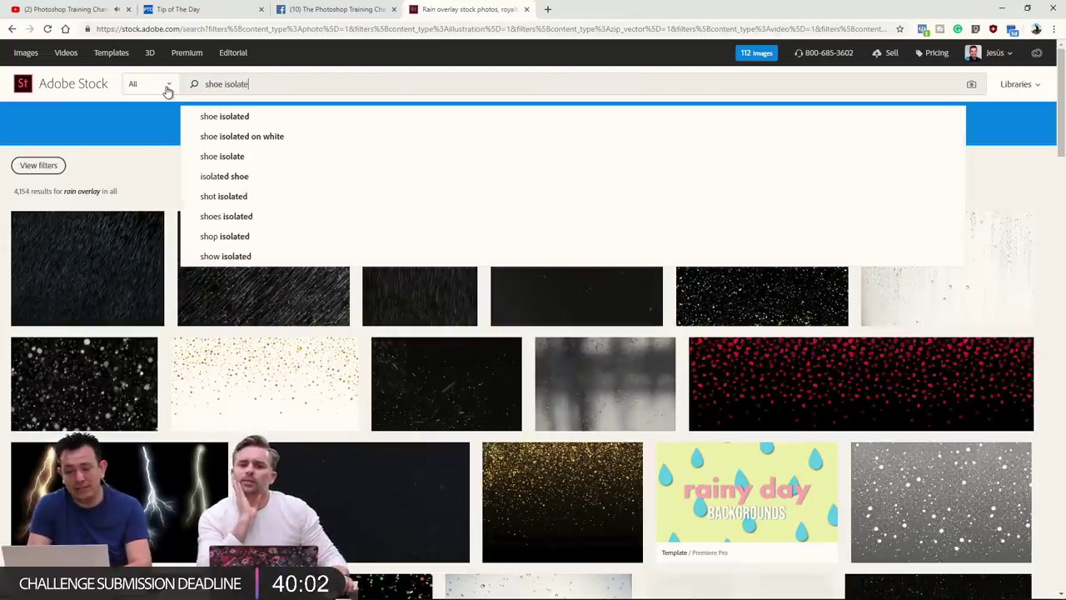
pyautogui.press('Return')
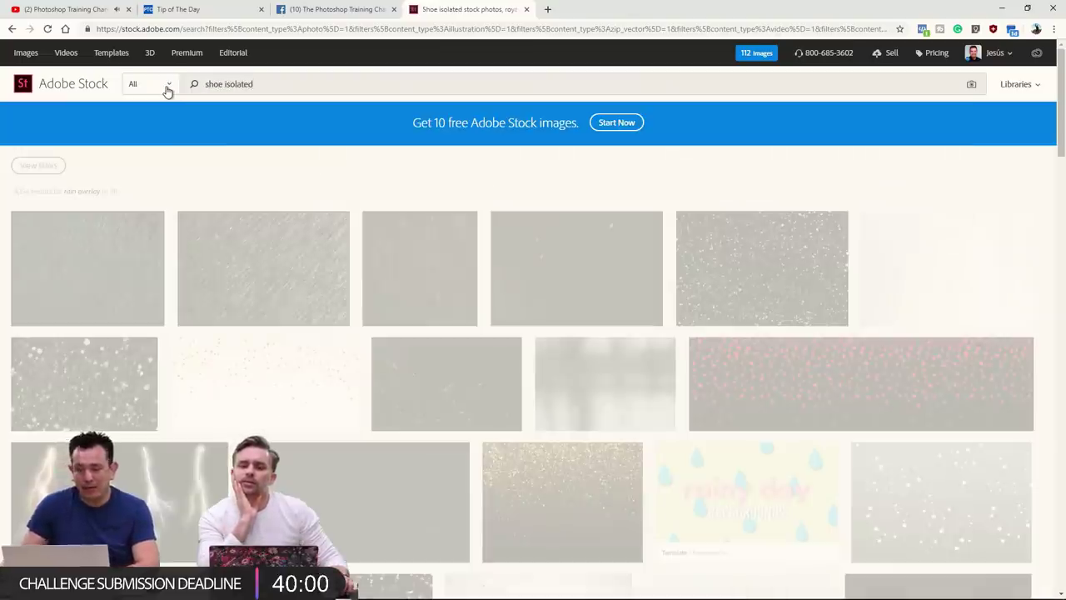
pyautogui.scroll(-2, 419, 331)
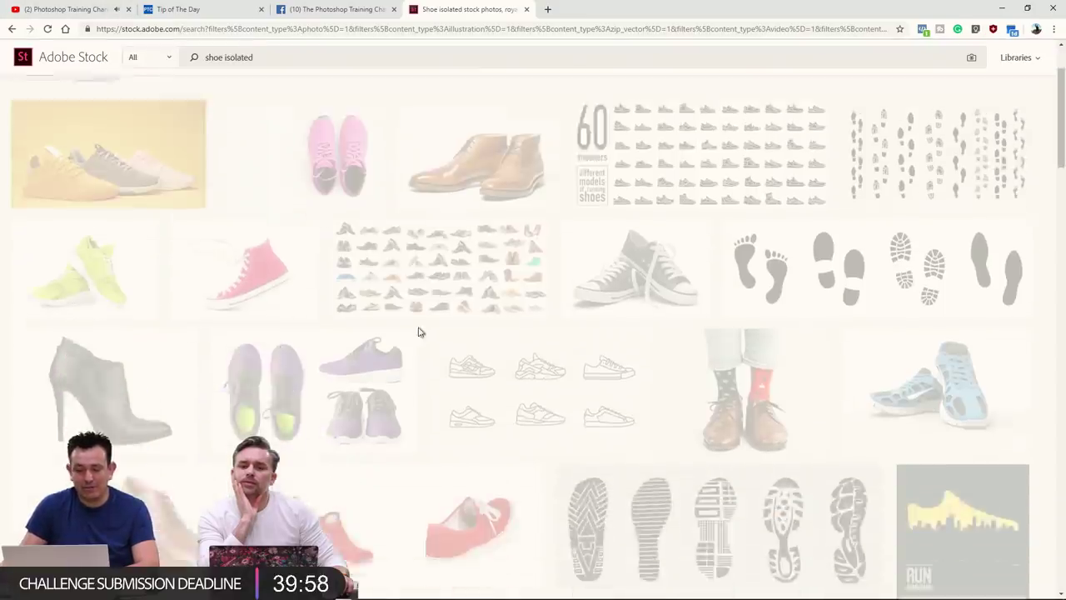
pyautogui.scroll(-2, 619, 286)
pyautogui.scroll(-2, 666, 399)
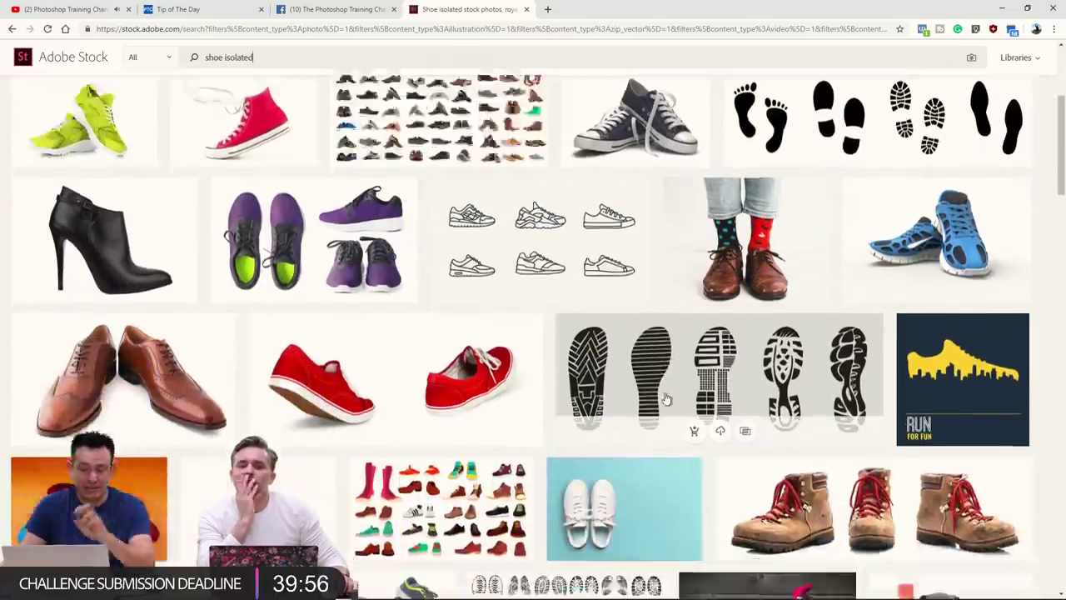
pyautogui.scroll(-3, 667, 400)
pyautogui.scroll(6, 667, 399)
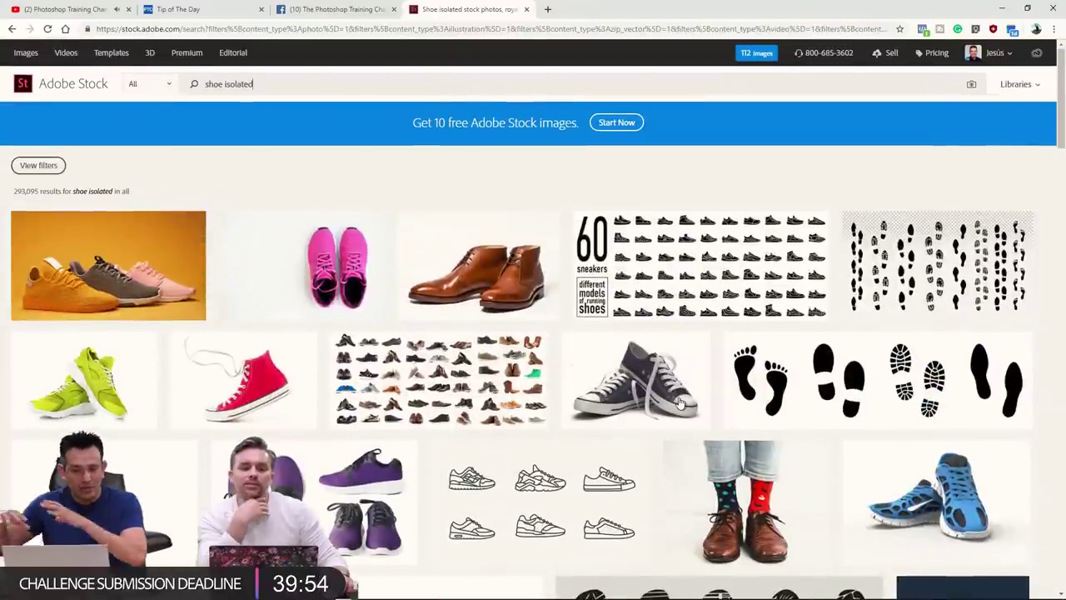
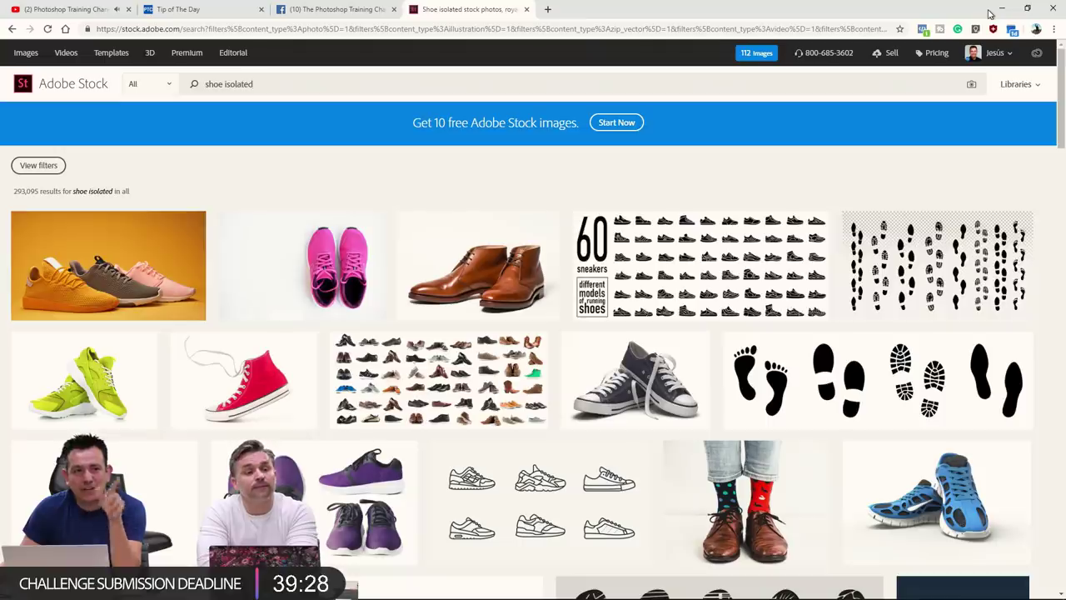
# Minimize Chrome to bring back the snowboarder pop-out composite in Photoshop.
pyautogui.click(993, 12)
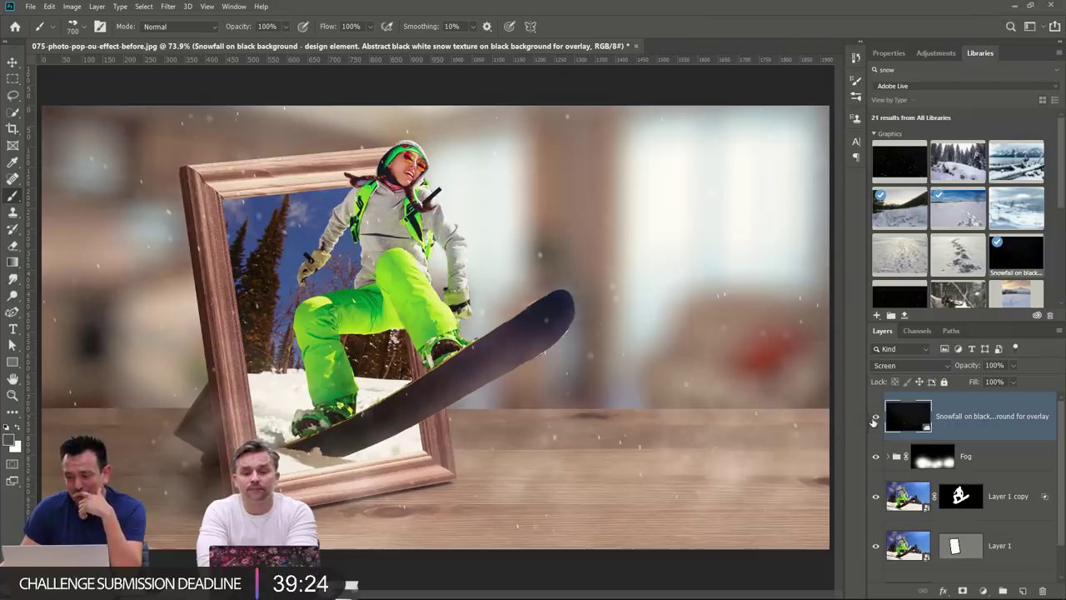
# Hide the Snowfall layer and place the footprints-in-deep-snow photo from Libraries.
pyautogui.click(876, 416)
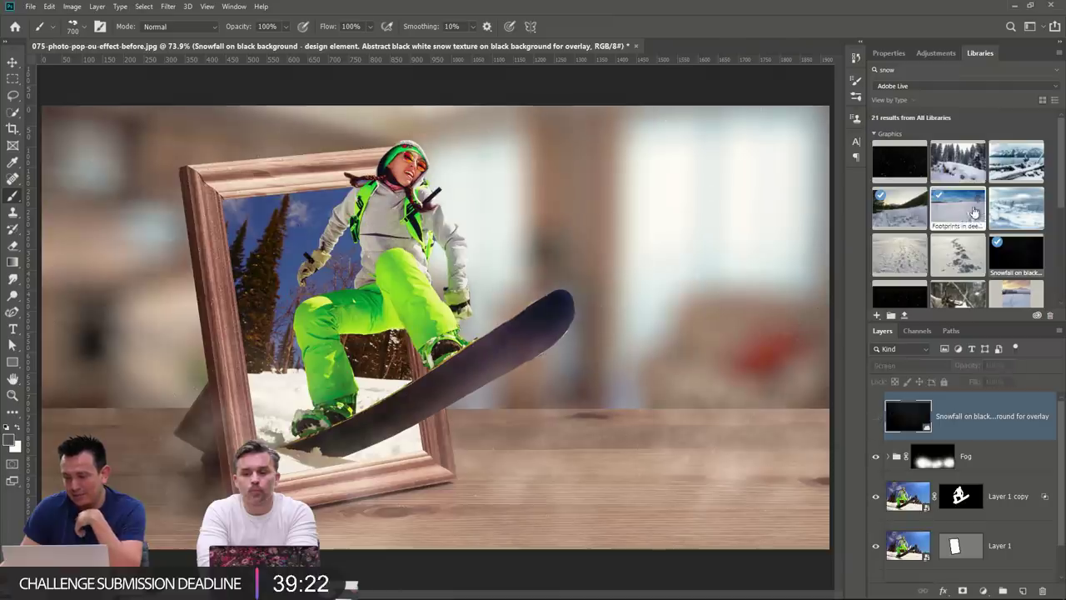
pyautogui.moveTo(550, 263); pyautogui.dragTo(551, 266)
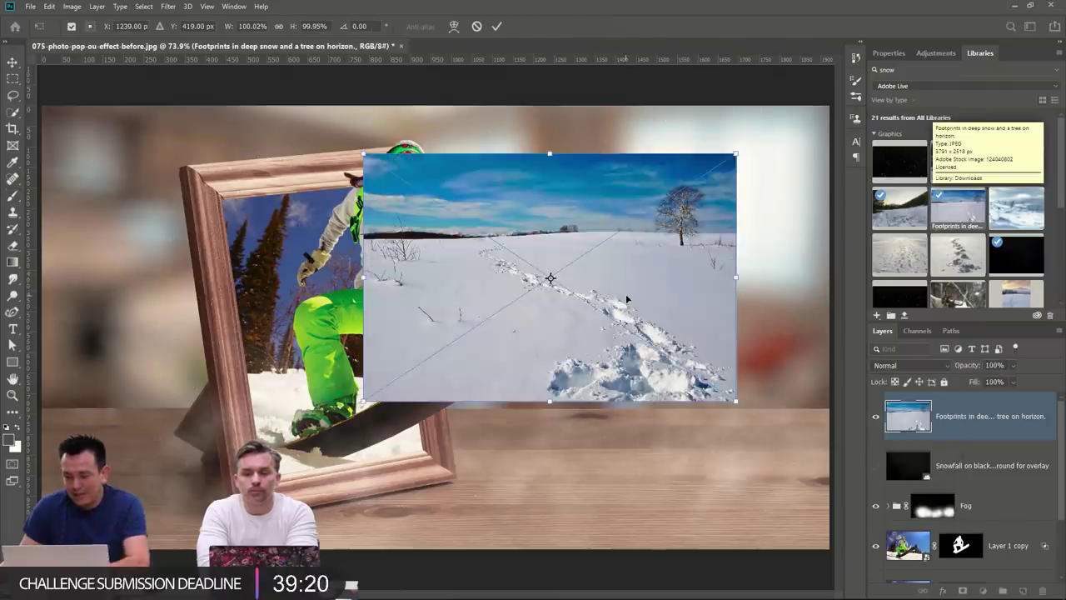
pyautogui.press('Return')
pyautogui.press('b')
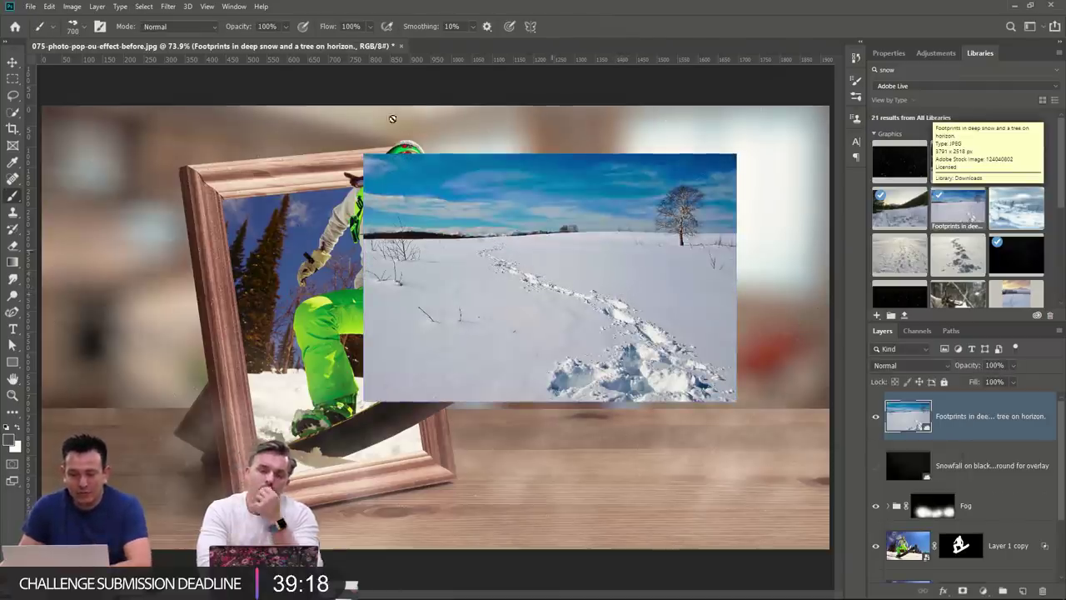
# Desaturate the snow photo with Hue/Saturation, then undo it.
pyautogui.click(72, 6)
pyautogui.moveTo(103, 39)
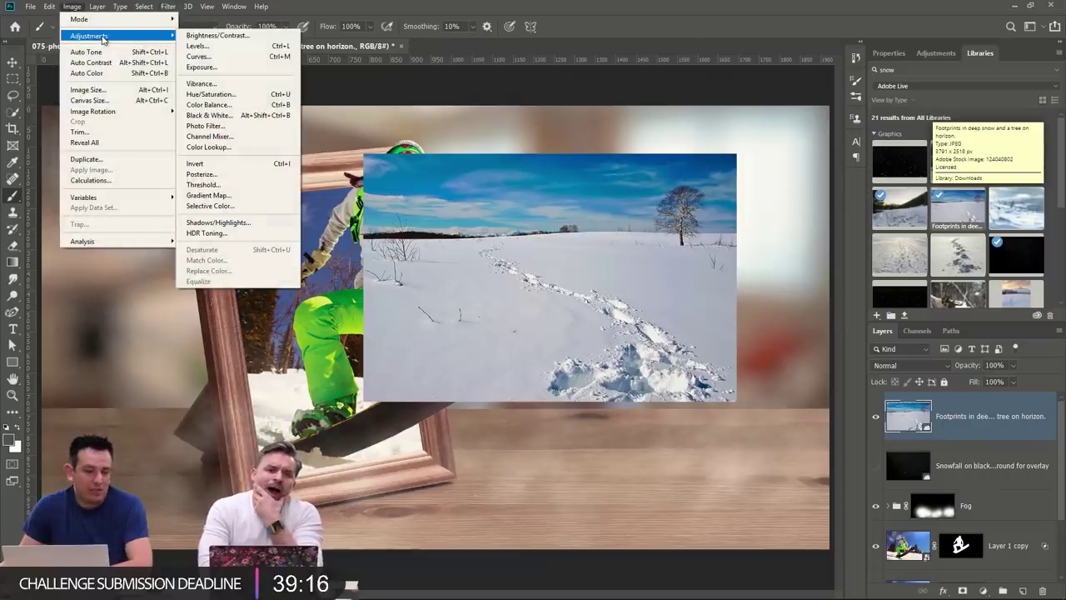
pyautogui.click(210, 95)
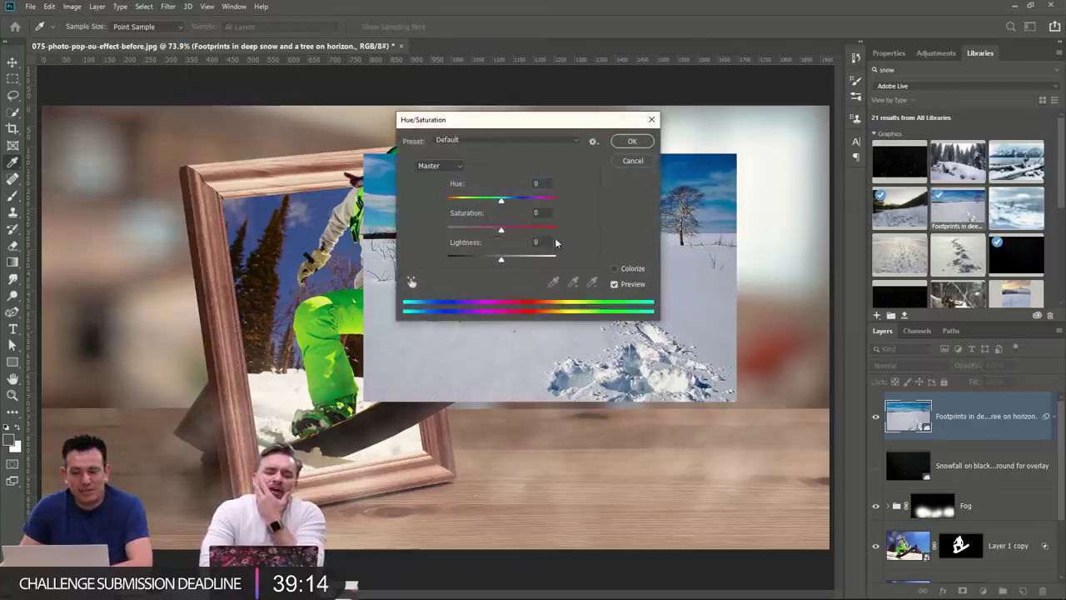
pyautogui.moveTo(501, 231); pyautogui.dragTo(450, 231)
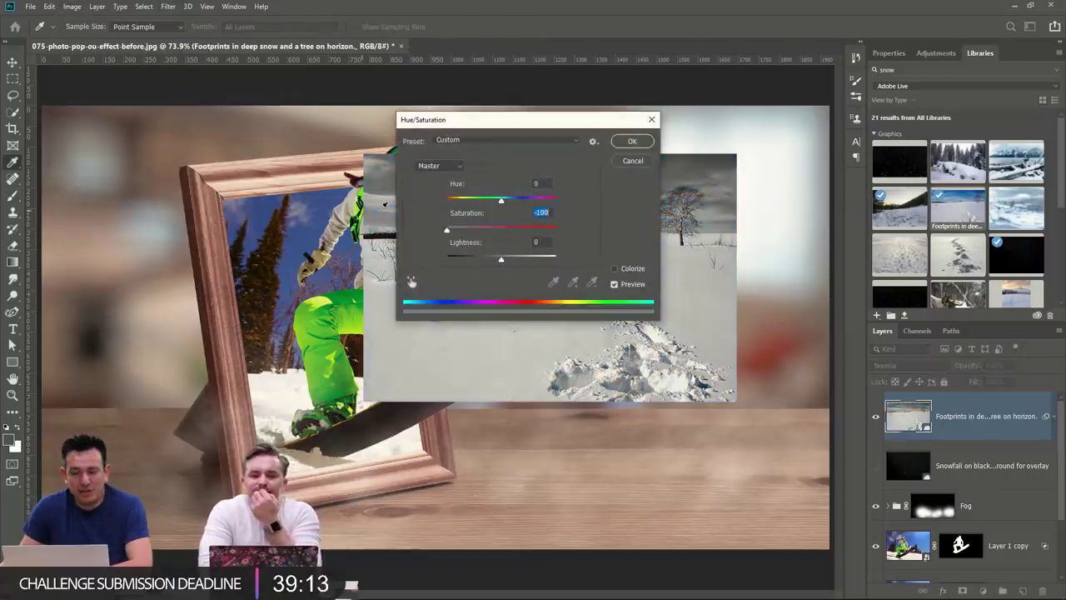
pyautogui.click(632, 141)
pyautogui.hotkey('ctrl', 'z')
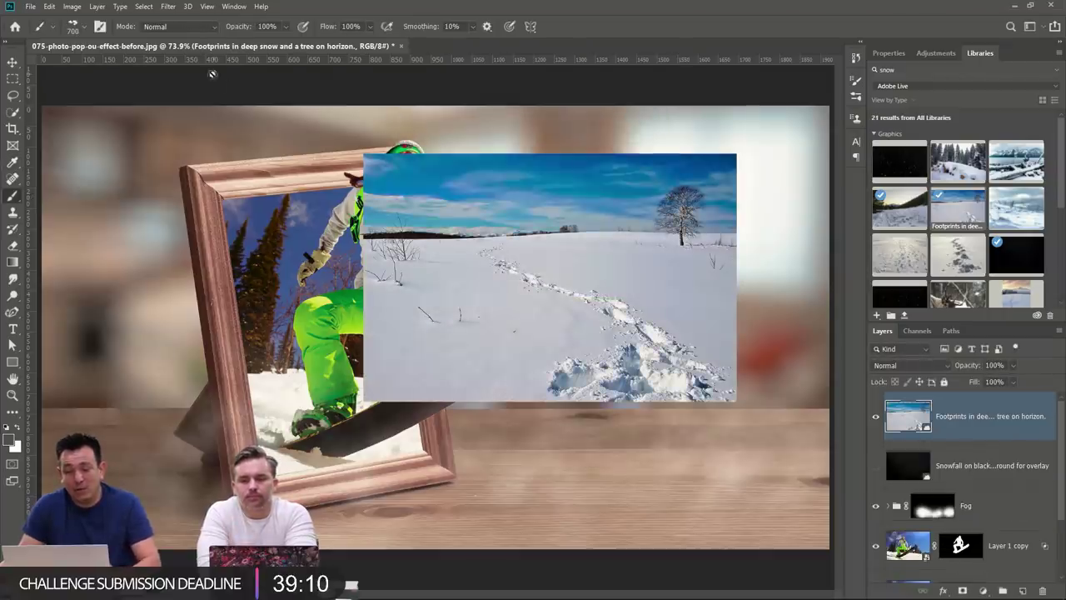
# Convert the snow photo to Black & White, then delete the footprints layer.
pyautogui.click(72, 7)
pyautogui.moveTo(93, 37)
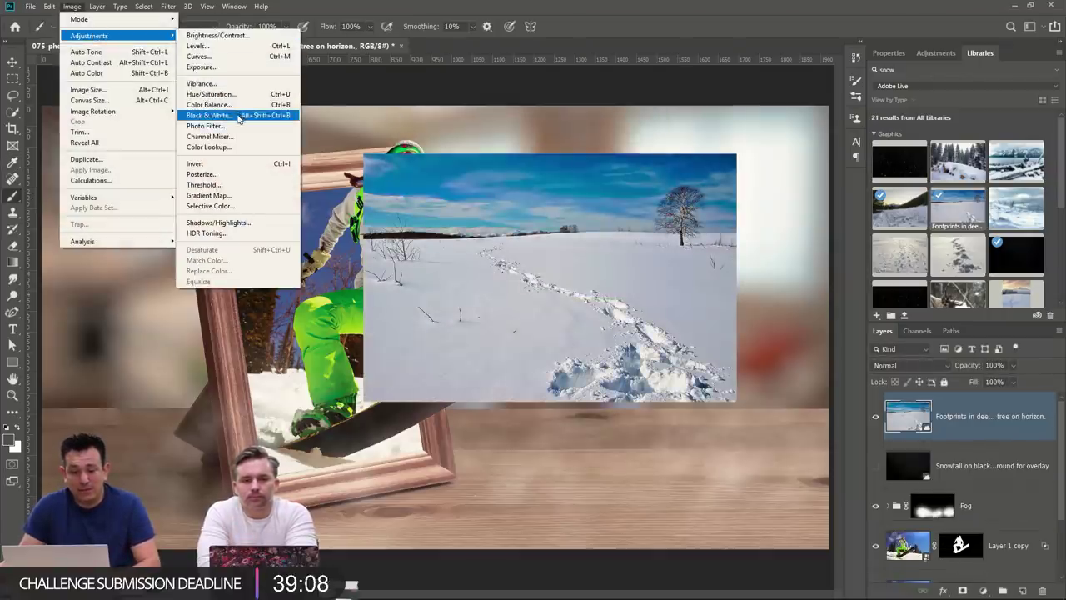
pyautogui.click(241, 116)
pyautogui.click(613, 112)
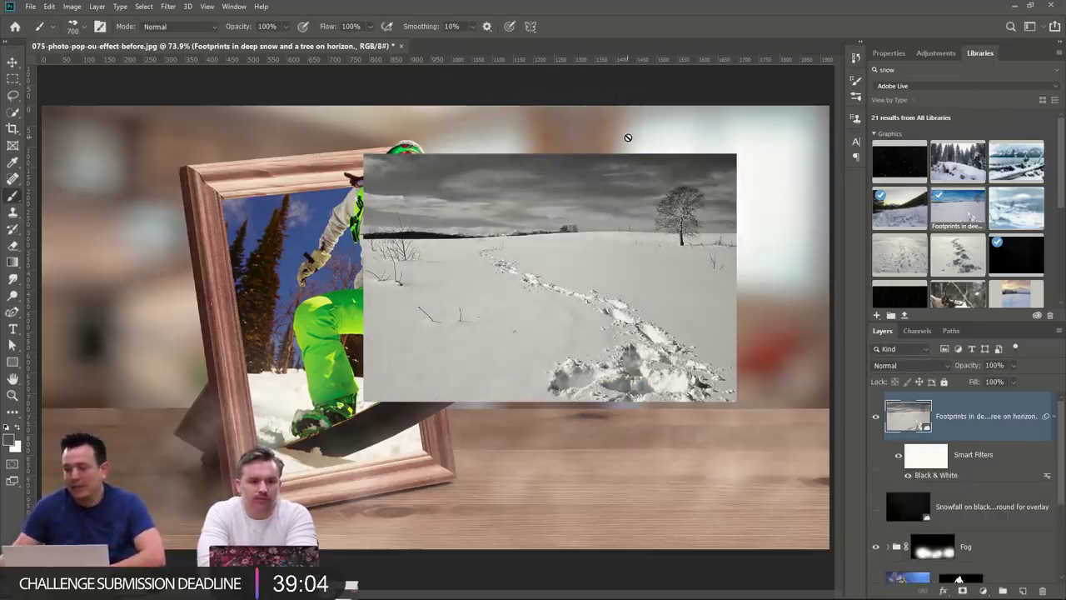
pyautogui.press('Delete')
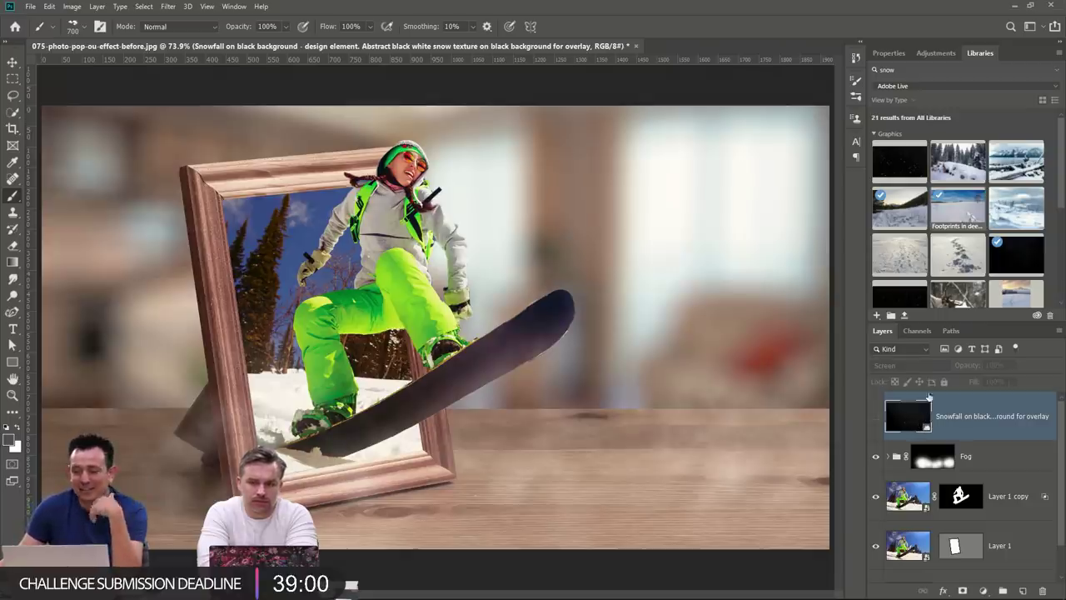
# Scroll the Libraries panel and open Snowboarderjumping.jpeg in its own document tab.
pyautogui.scroll(-5, 991, 272)
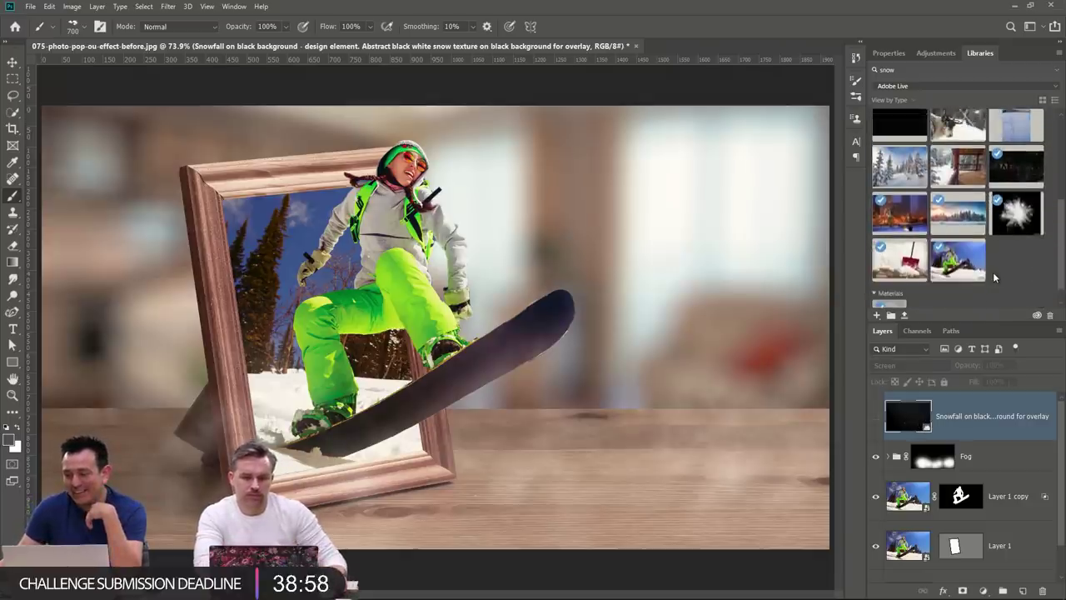
pyautogui.scroll(-2, 993, 271)
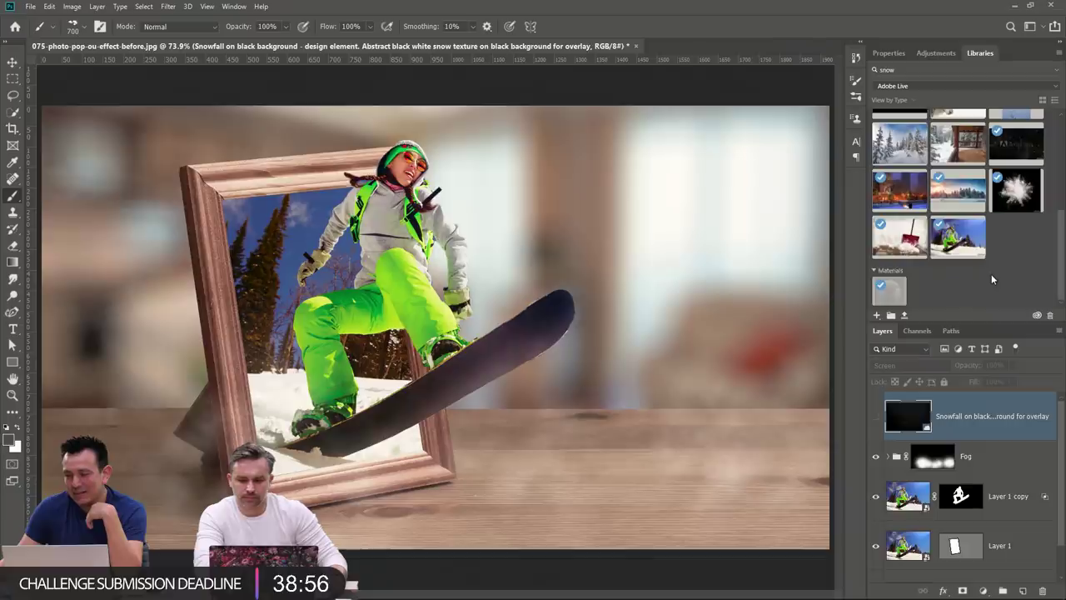
pyautogui.scroll(8, 991, 277)
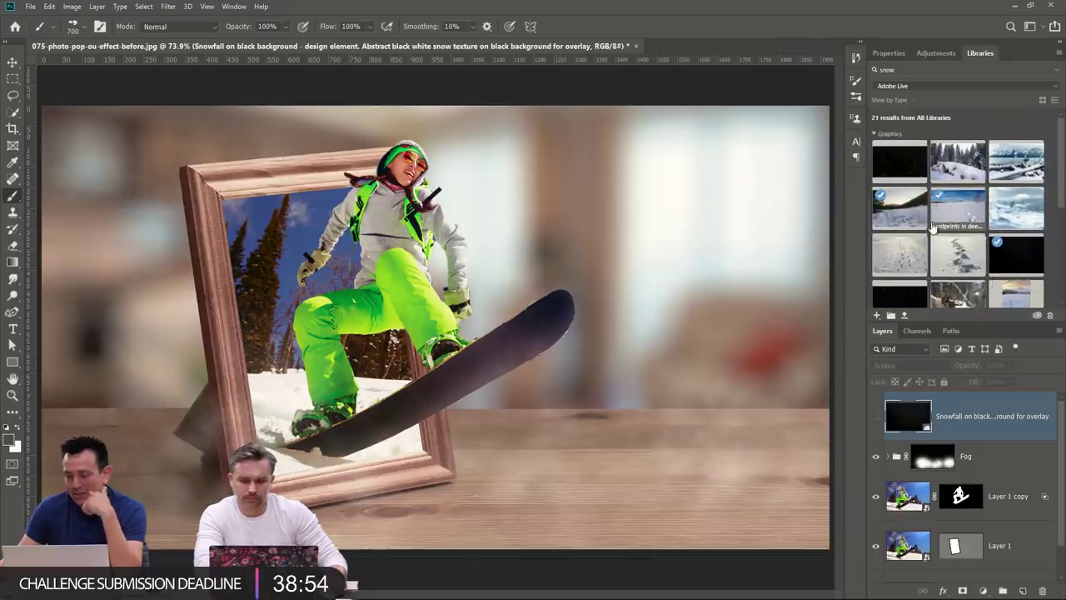
pyautogui.scroll(-4, 943, 250)
pyautogui.scroll(-1, 945, 256)
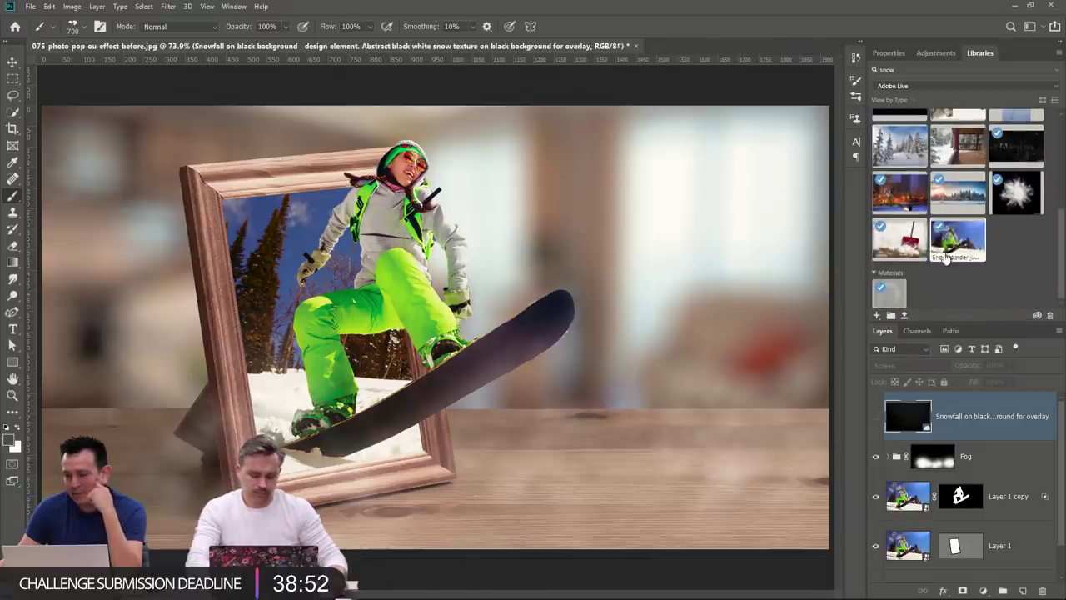
pyautogui.doubleClick(956, 243)
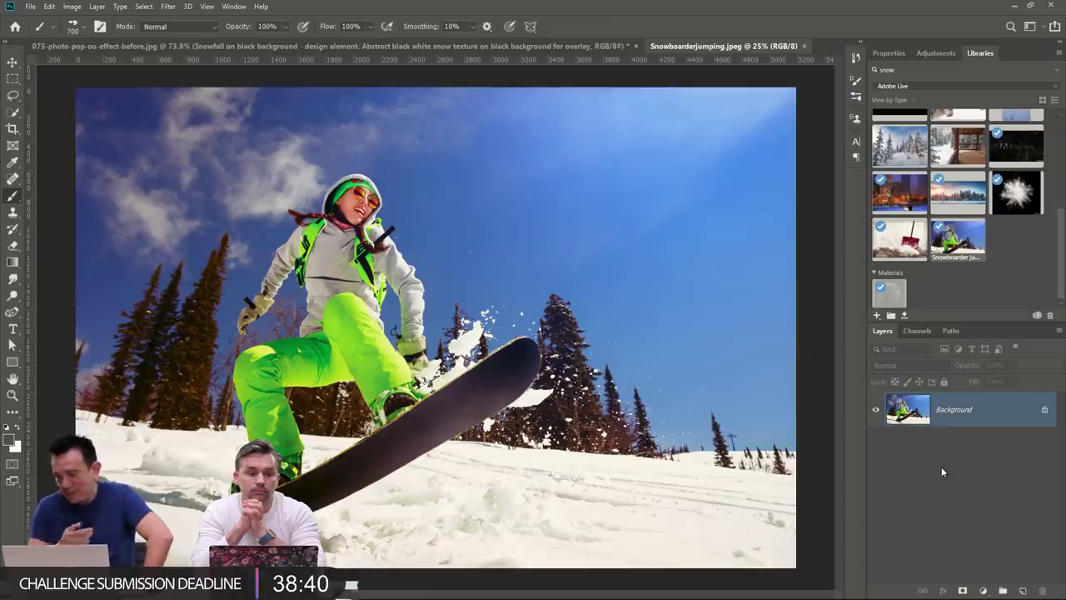
pyautogui.click(985, 591)
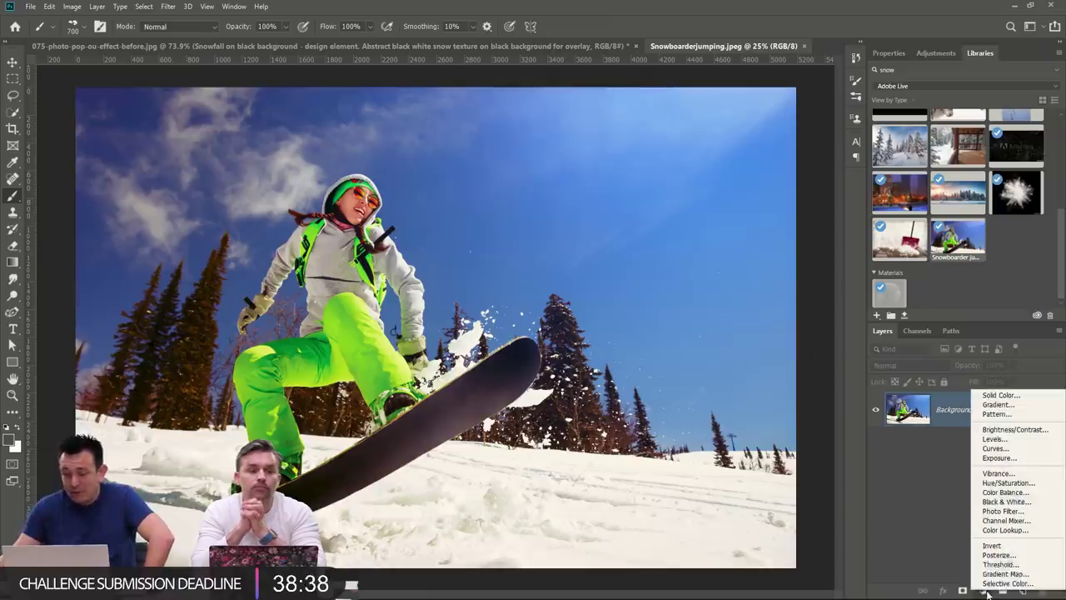
pyautogui.click(1028, 503)
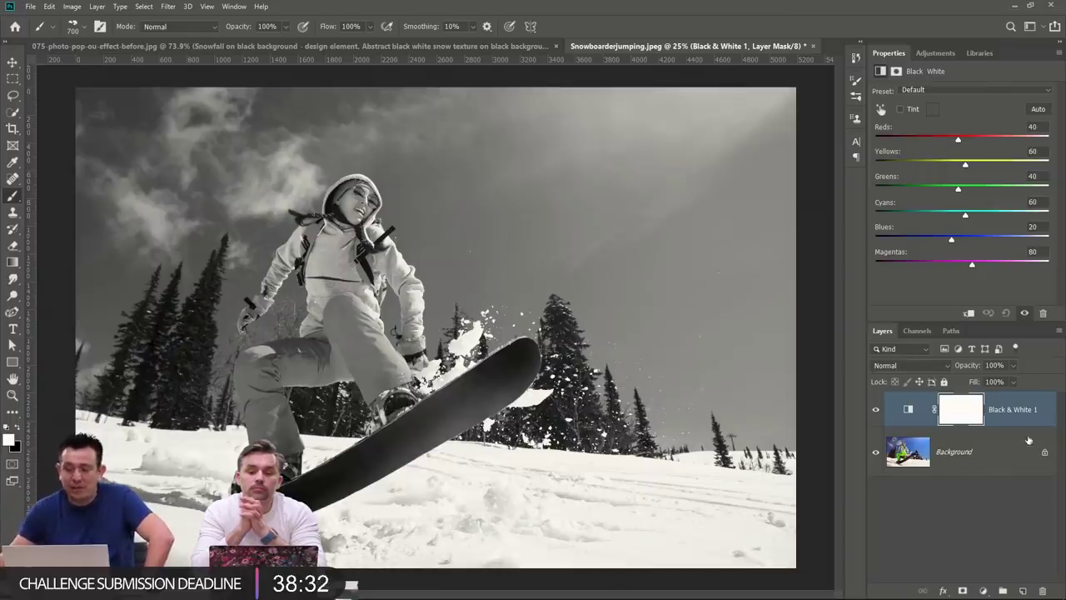
pyautogui.moveTo(963, 164); pyautogui.dragTo(932, 185)
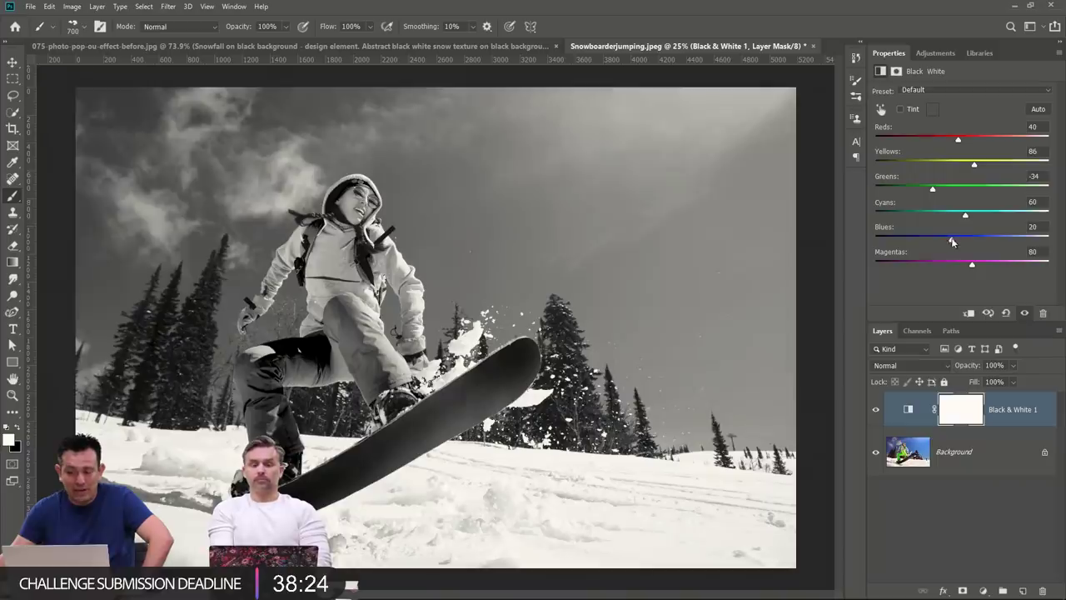
pyautogui.moveTo(953, 241); pyautogui.dragTo(872, 239)
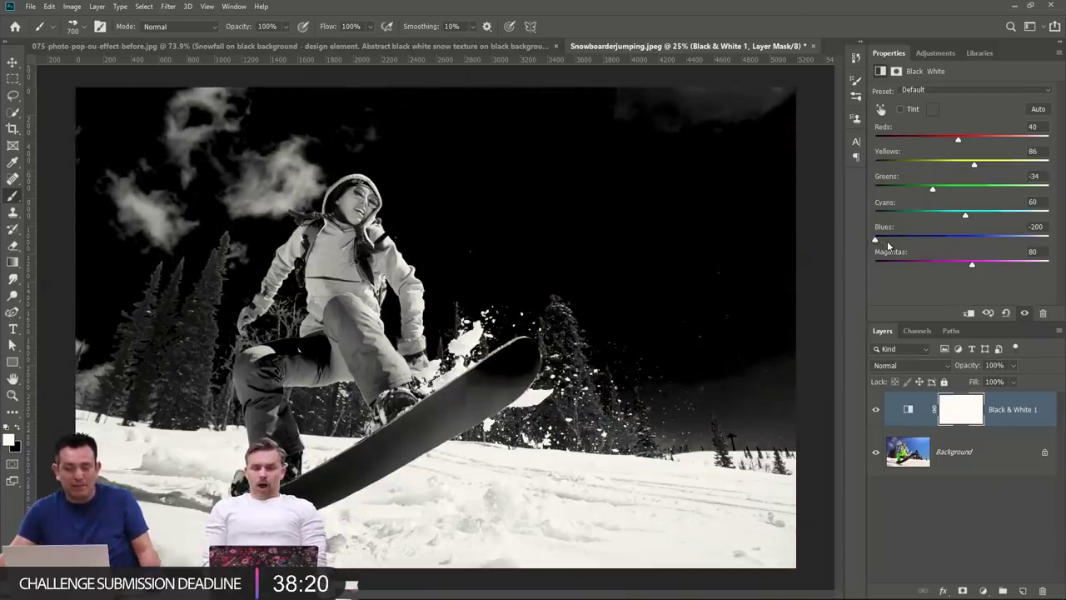
pyautogui.moveTo(876, 240); pyautogui.dragTo(1052, 254)
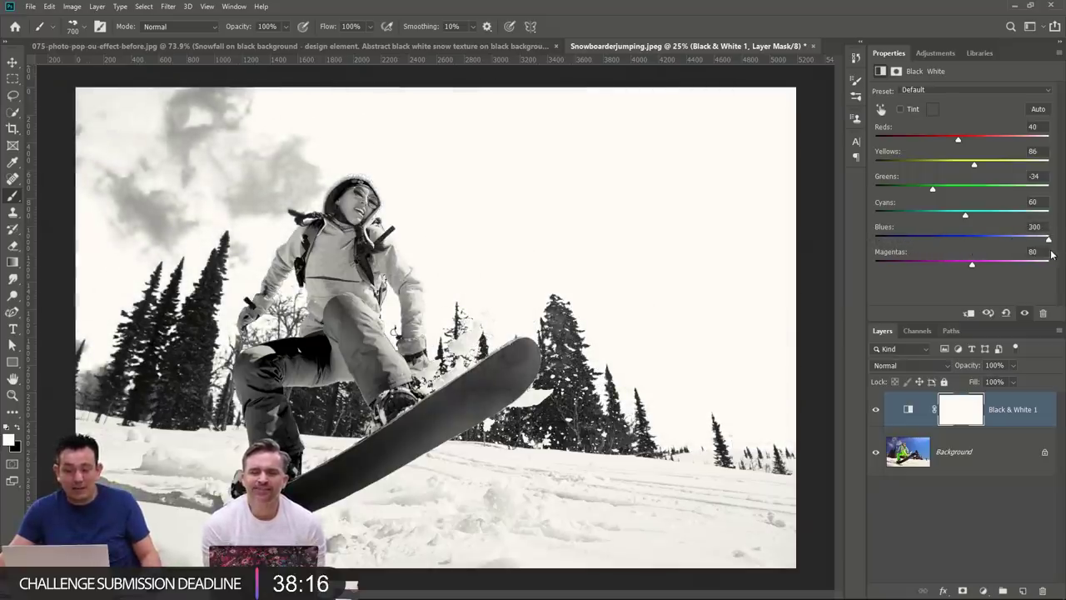
pyautogui.click(875, 410)
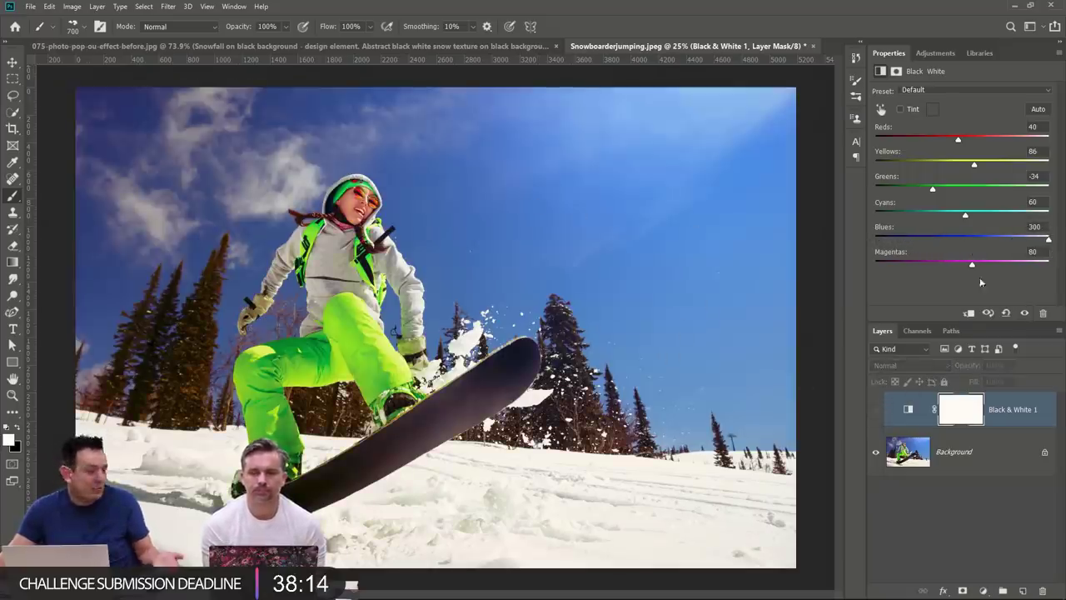
pyautogui.click(875, 410)
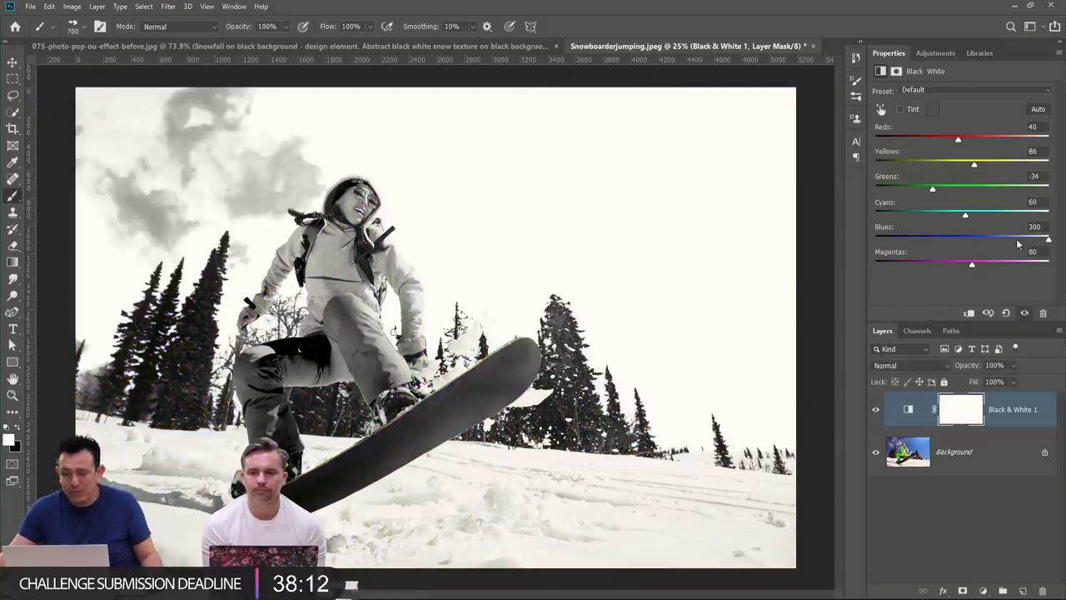
pyautogui.moveTo(1017, 244); pyautogui.dragTo(942, 241)
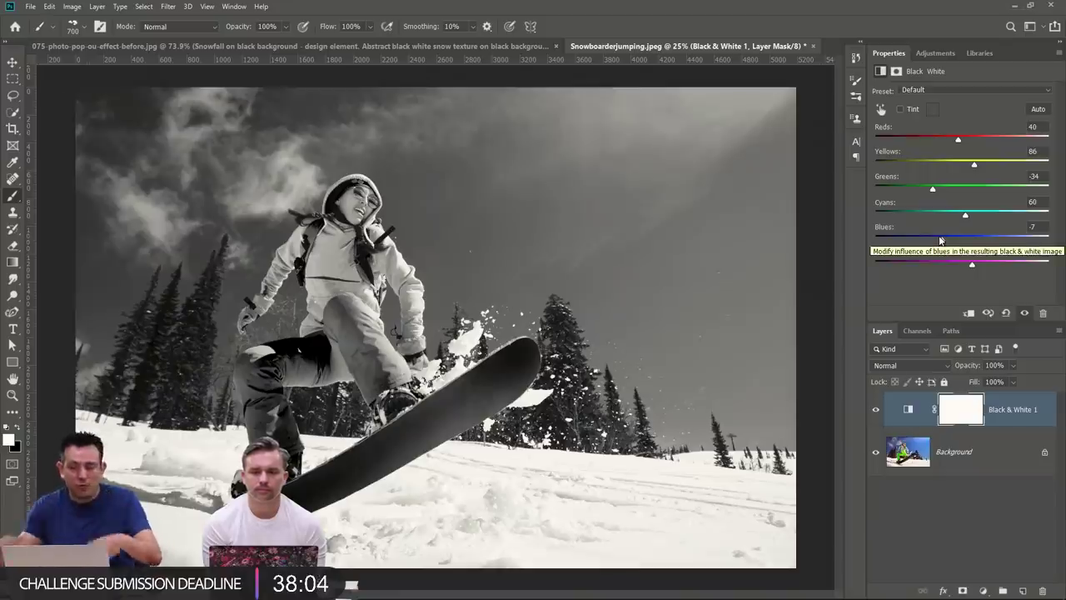
pyautogui.click(911, 366)
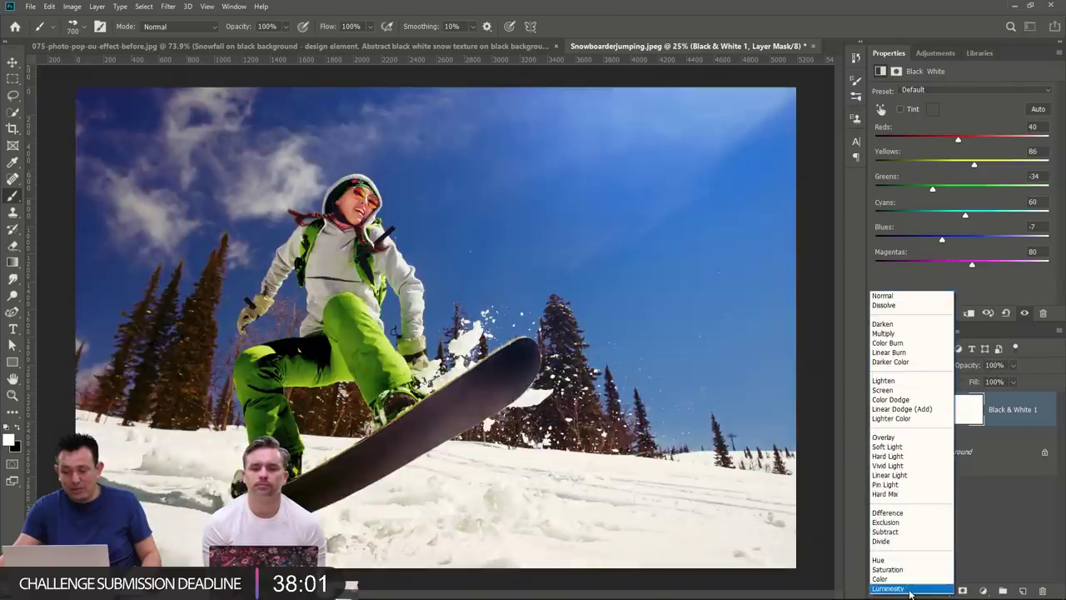
pyautogui.click(911, 592)
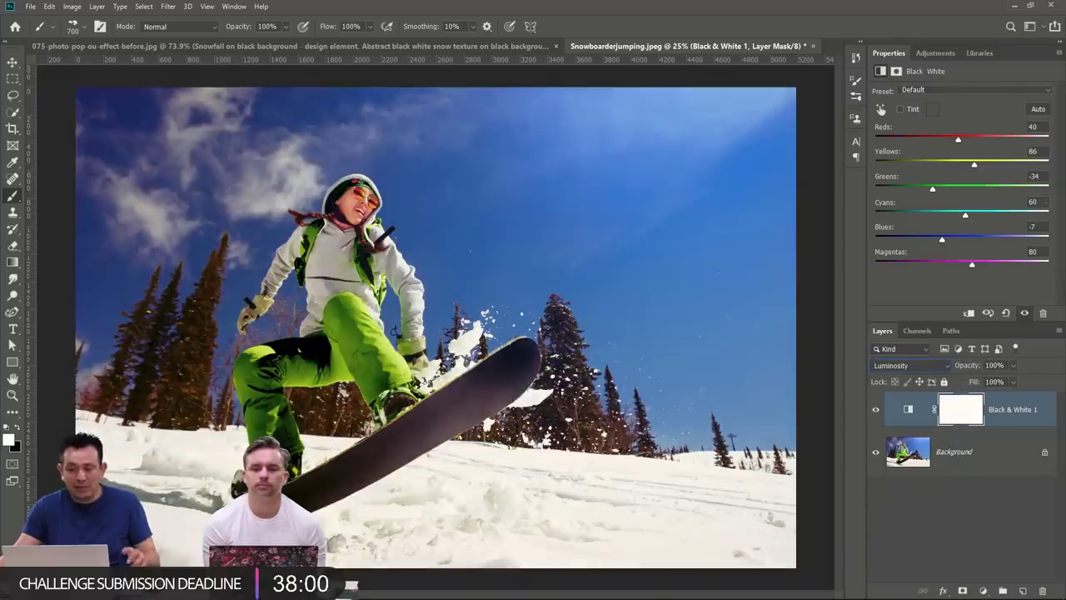
pyautogui.moveTo(942, 240); pyautogui.dragTo(983, 216)
pyautogui.moveTo(933, 190)
pyautogui.mouseDown()
pyautogui.moveTo(966, 190)
pyautogui.moveTo(934, 192)
pyautogui.mouseUp()
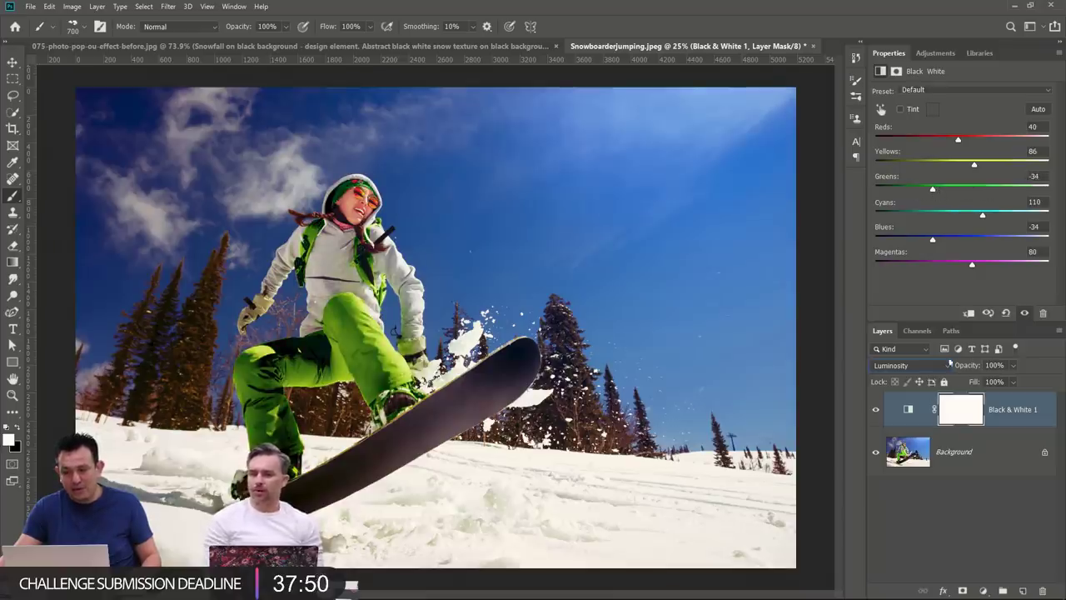
pyautogui.moveTo(957, 142)
pyautogui.mouseDown()
pyautogui.moveTo(945, 143)
pyautogui.moveTo(989, 145)
pyautogui.moveTo(969, 141)
pyautogui.mouseUp()
pyautogui.click(909, 420)
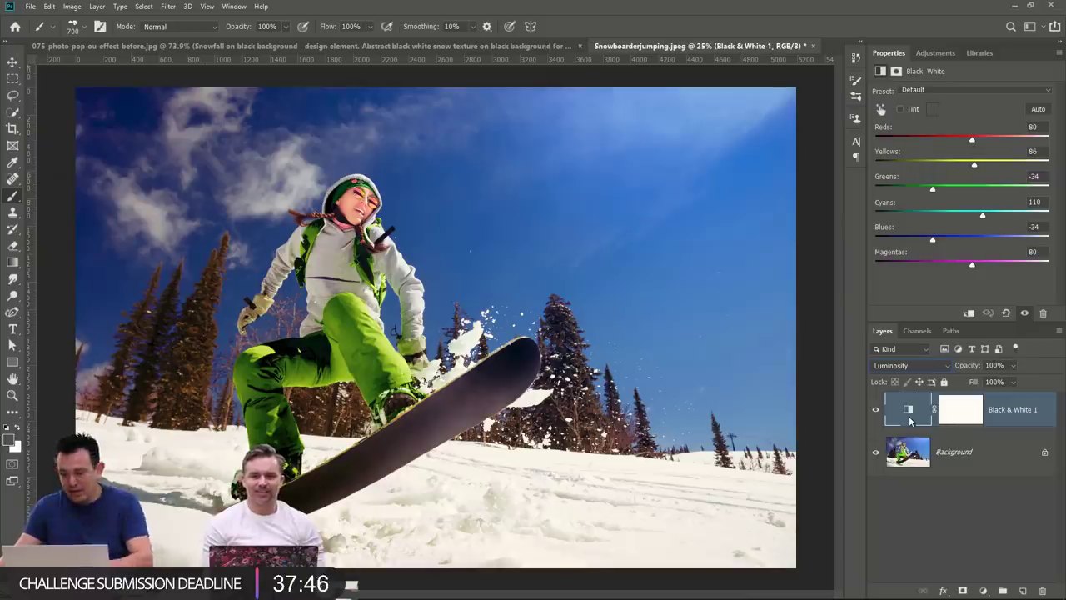
pyautogui.moveTo(910, 420); pyautogui.dragTo(1042, 590)
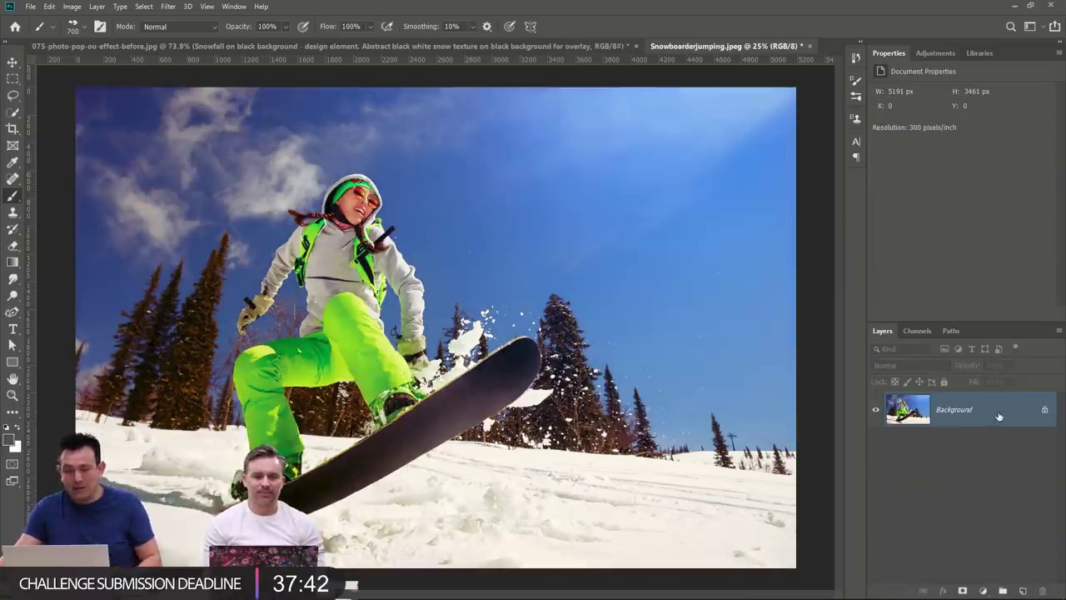
pyautogui.rightClick(998, 414)
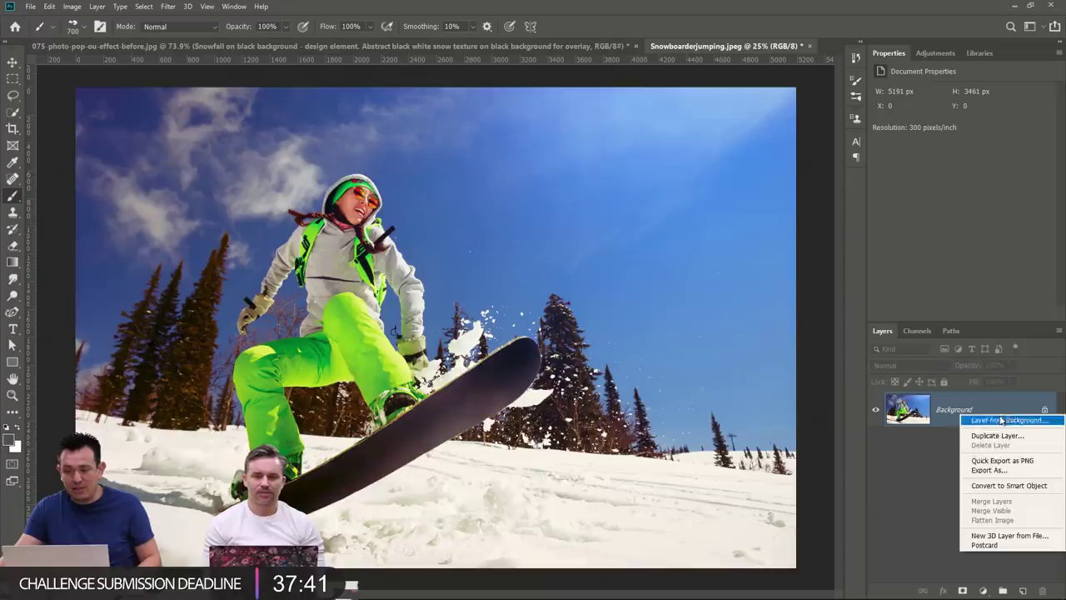
pyautogui.click(1017, 486)
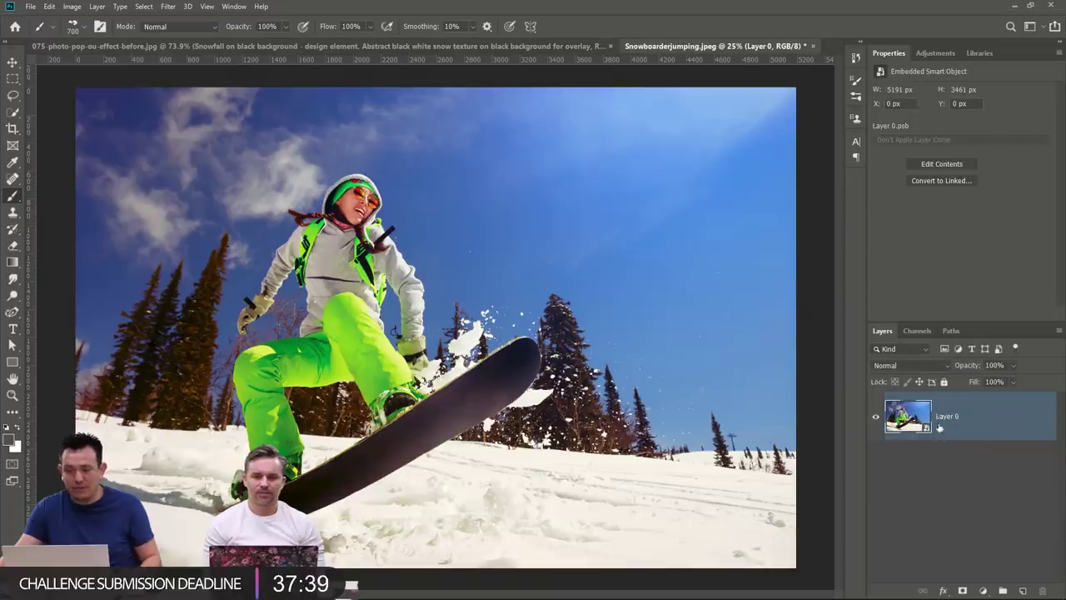
pyautogui.click(167, 7)
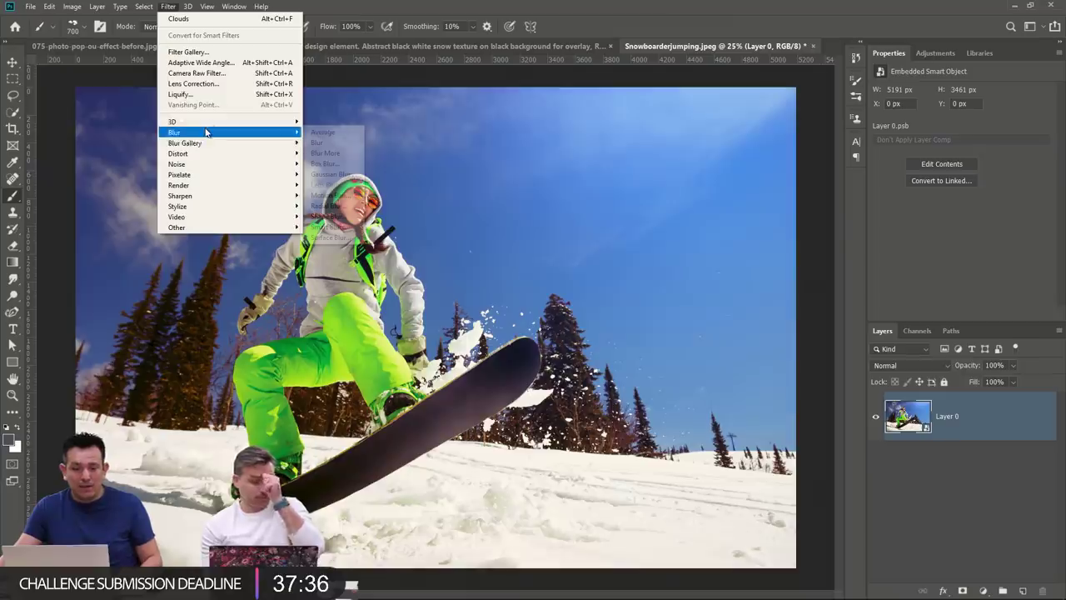
pyautogui.click(210, 75)
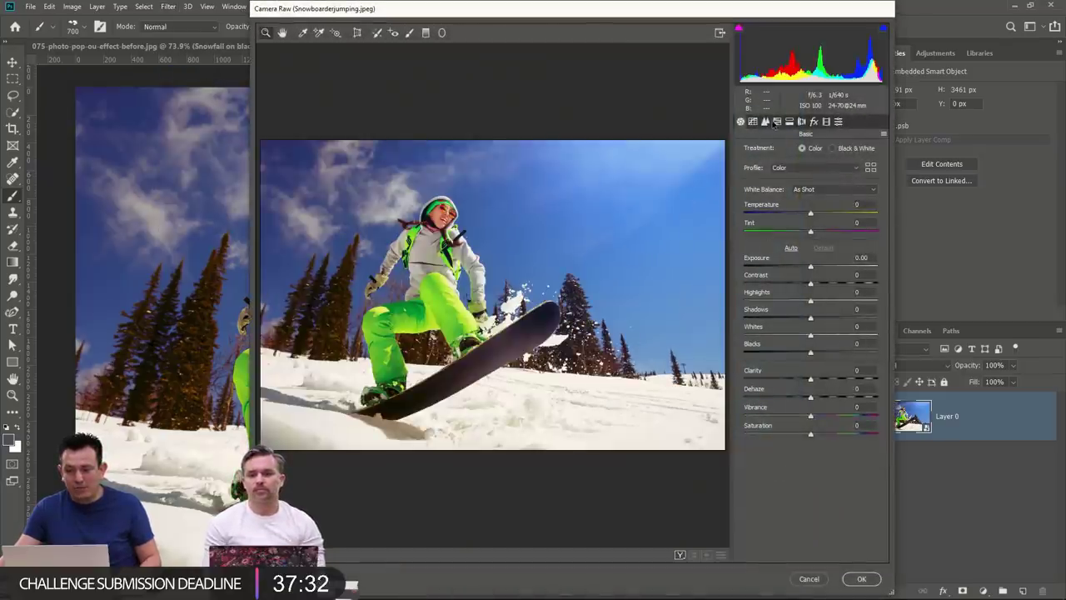
pyautogui.click(776, 122)
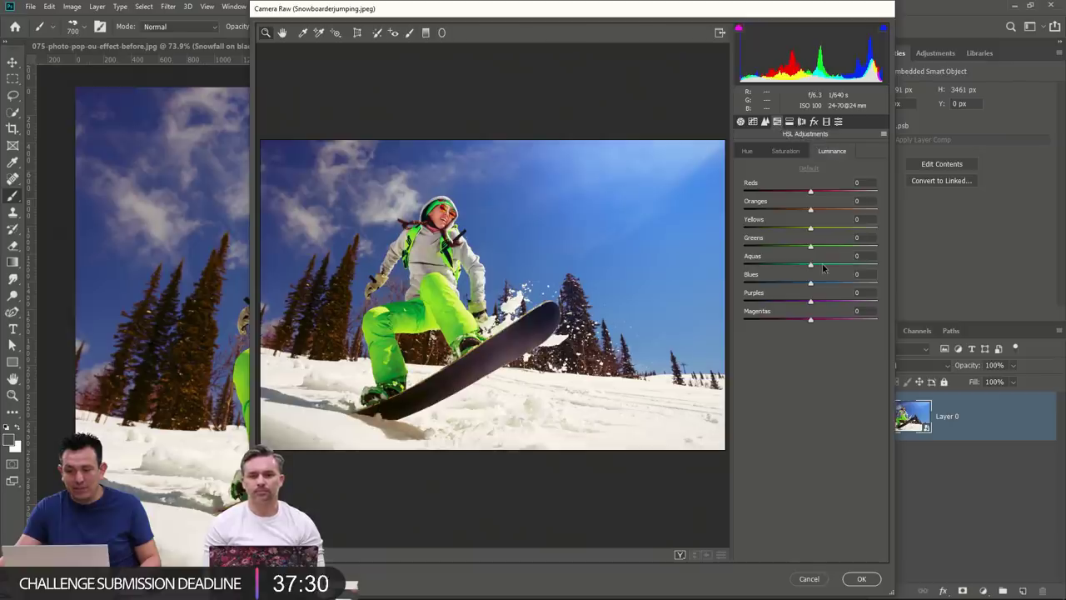
pyautogui.moveTo(825, 265); pyautogui.dragTo(767, 281)
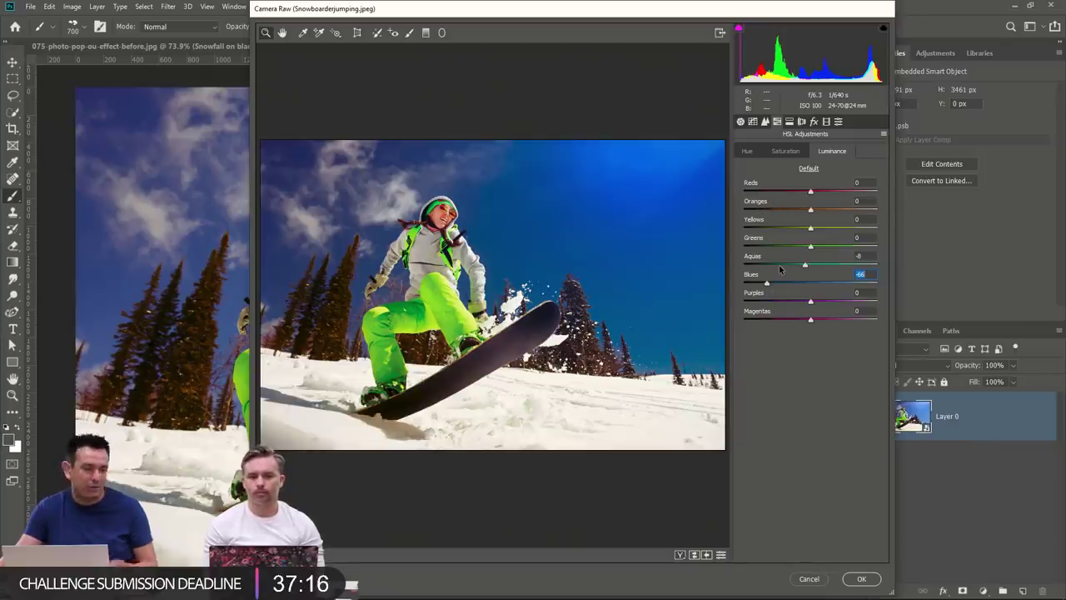
pyautogui.click(809, 579)
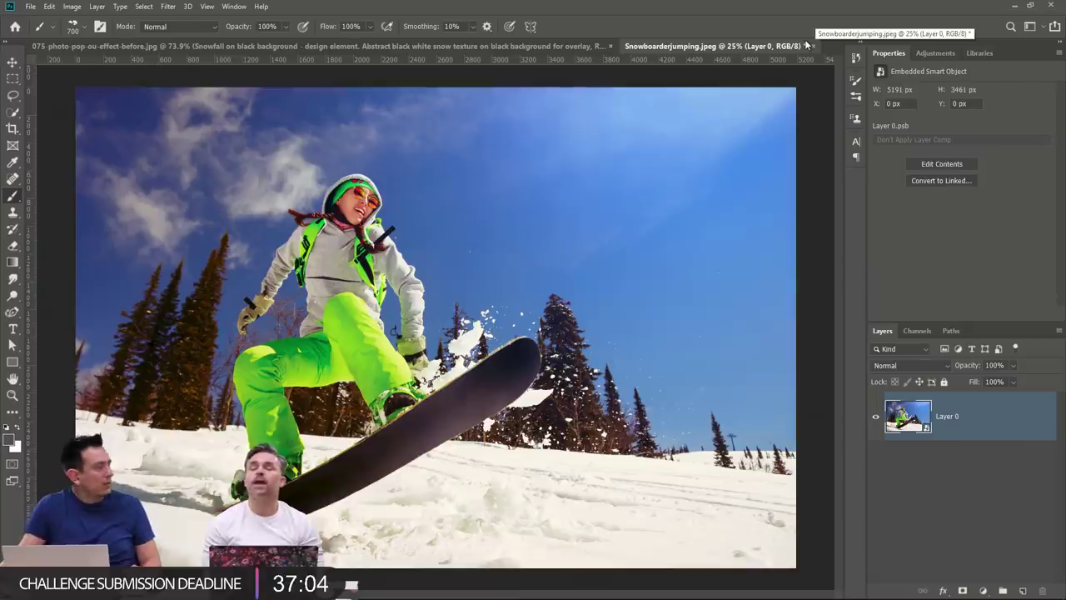
# Add a Luminosity Black & White adjustment layer with Greens -13 and Blues -109.
pyautogui.click(984, 588)
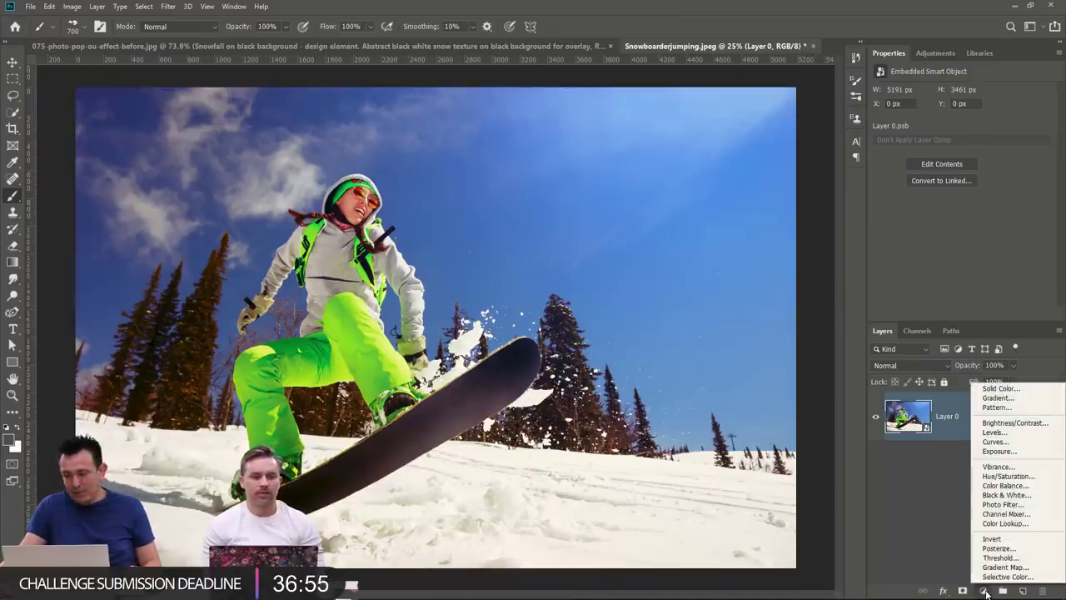
pyautogui.click(1015, 496)
pyautogui.click(920, 365)
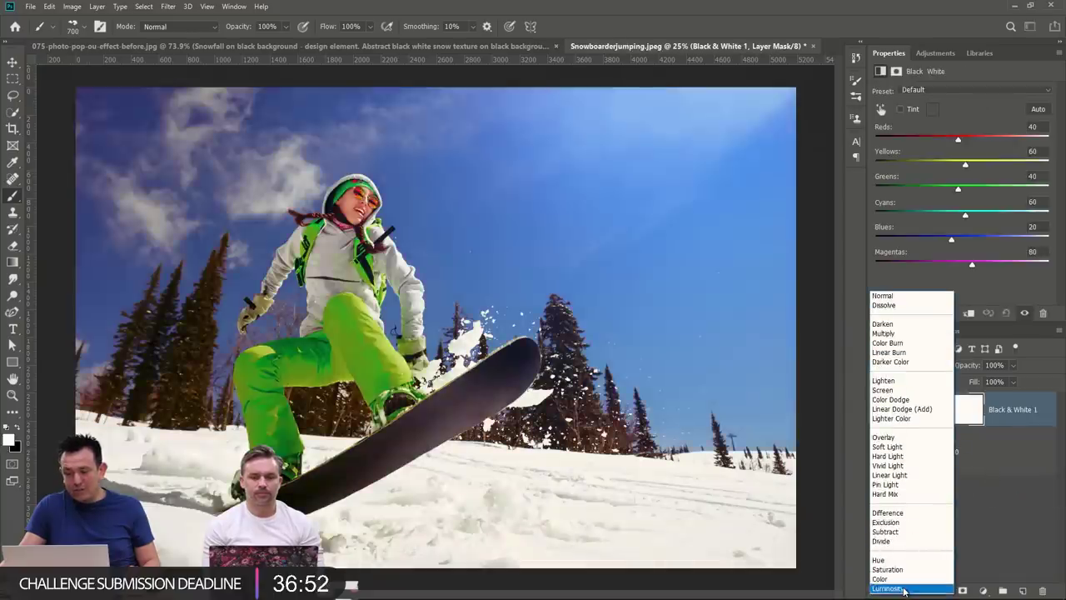
pyautogui.click(905, 589)
pyautogui.moveTo(956, 190)
pyautogui.mouseDown()
pyautogui.moveTo(909, 188)
pyautogui.moveTo(939, 188)
pyautogui.mouseUp()
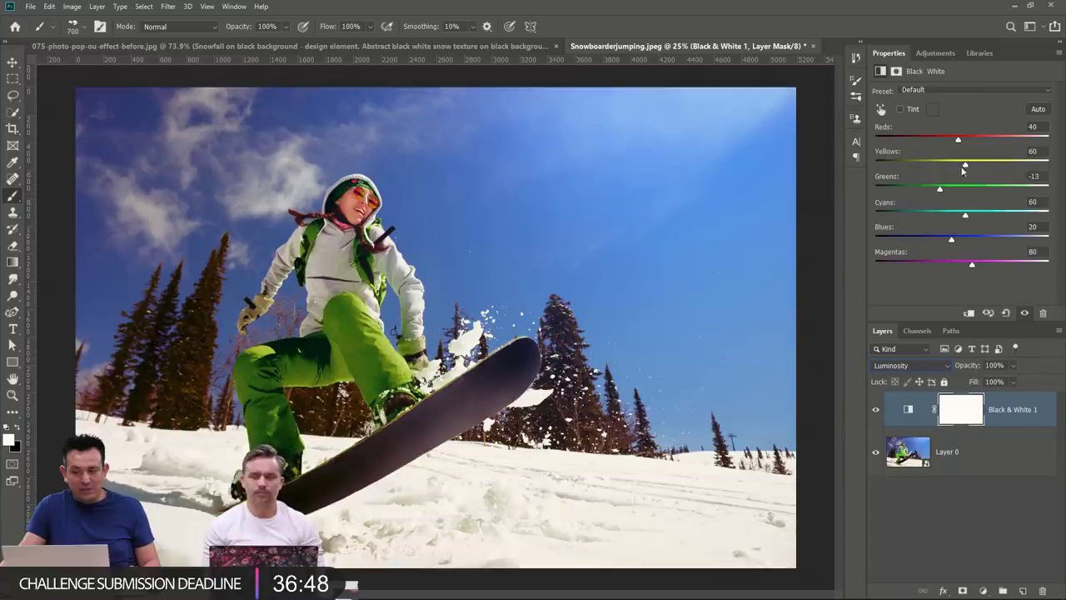
pyautogui.moveTo(952, 243); pyautogui.dragTo(908, 237)
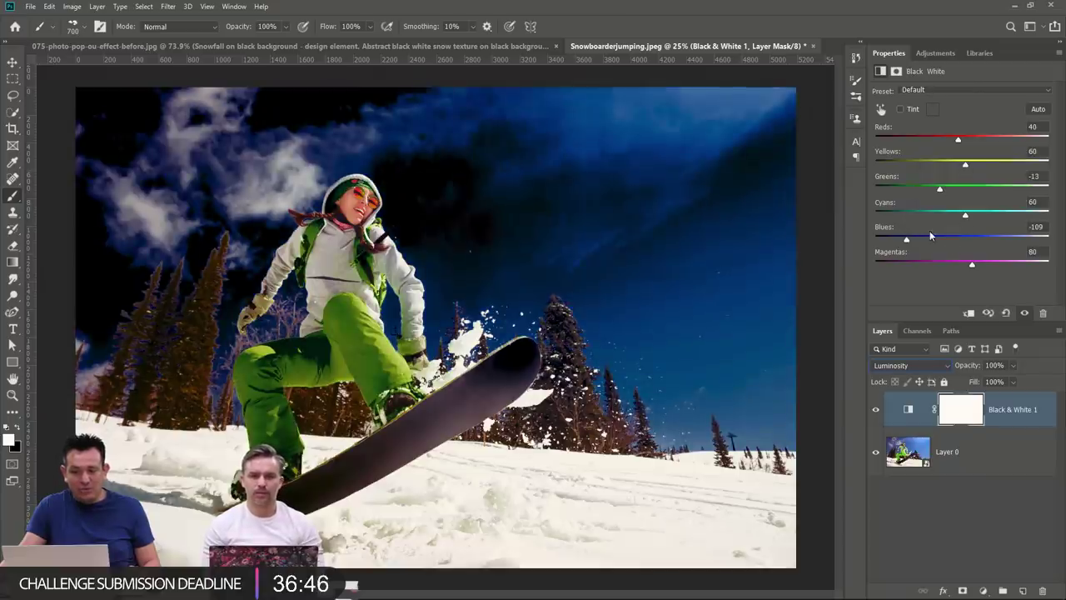
pyautogui.click(812, 46)
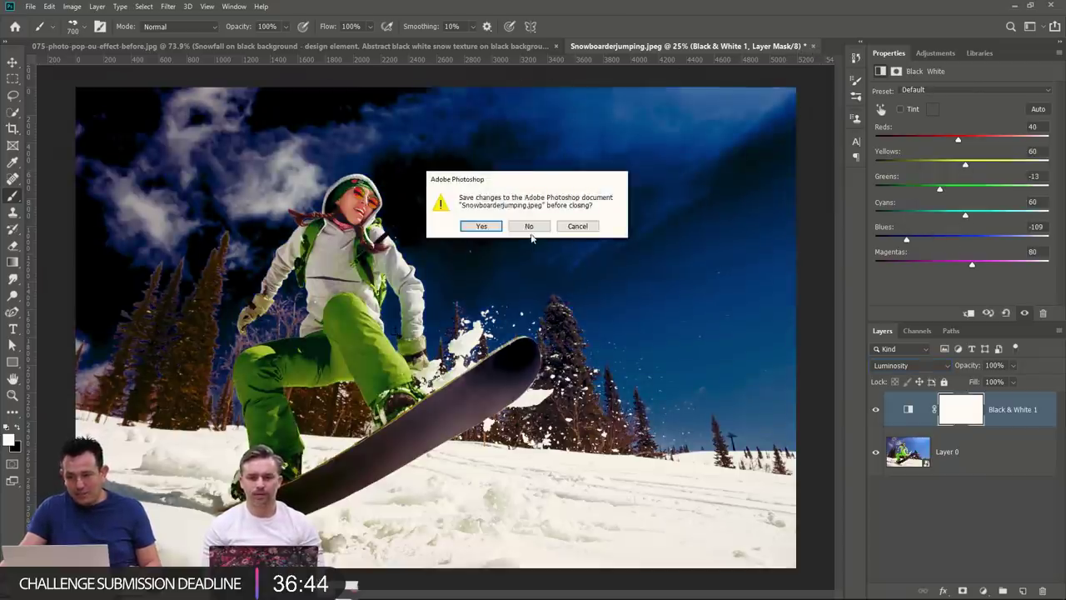
# Close the snowboarder photo without saving, show the Snowfall layer, and minimize Photoshop.
pyautogui.click(530, 228)
pyautogui.click(877, 417)
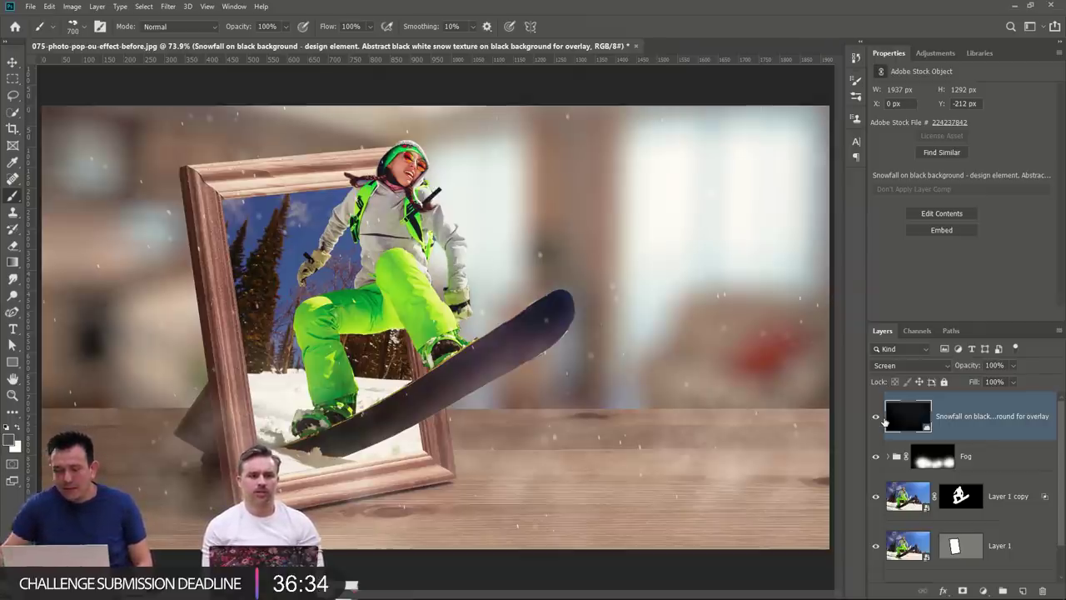
pyautogui.click(1012, 5)
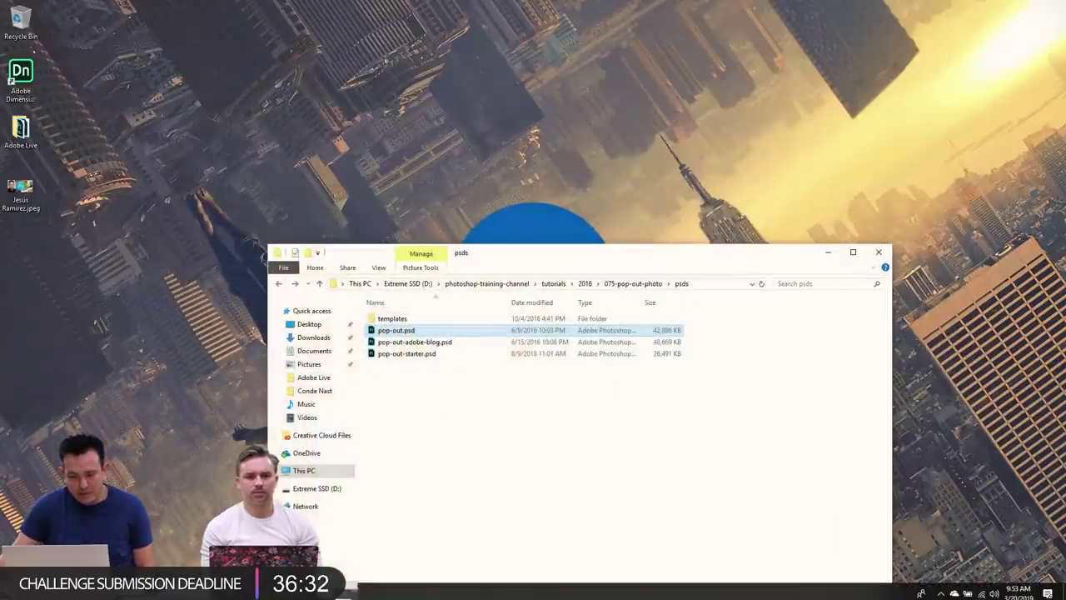
# Go to behance.net in Chrome and open the Adobe Live Replays page.
pyautogui.hotkey('alt', 'Tab')
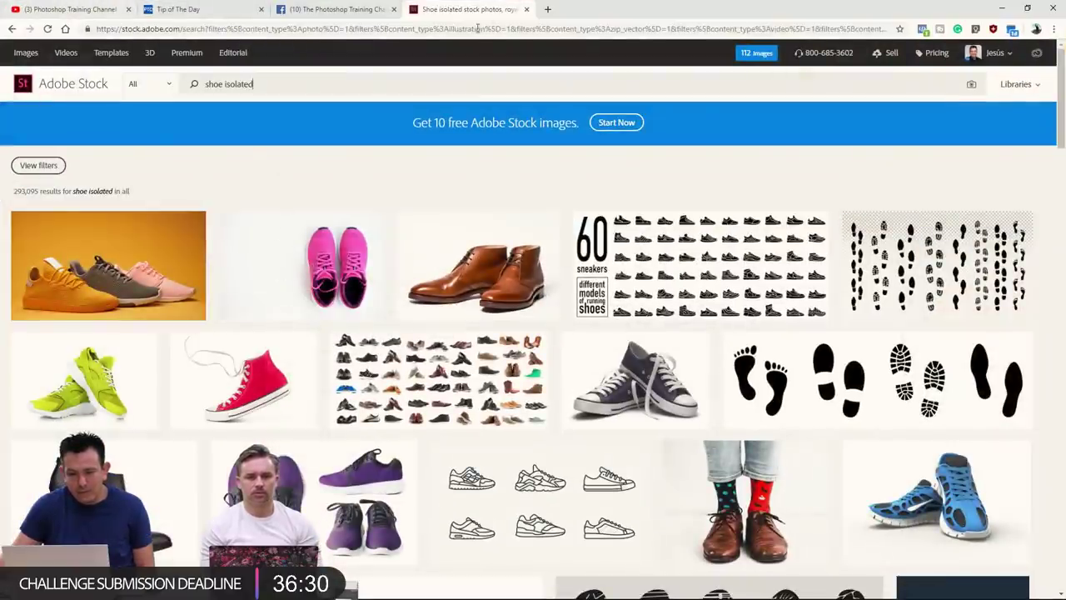
pyautogui.click(473, 31)
pyautogui.write('beh')
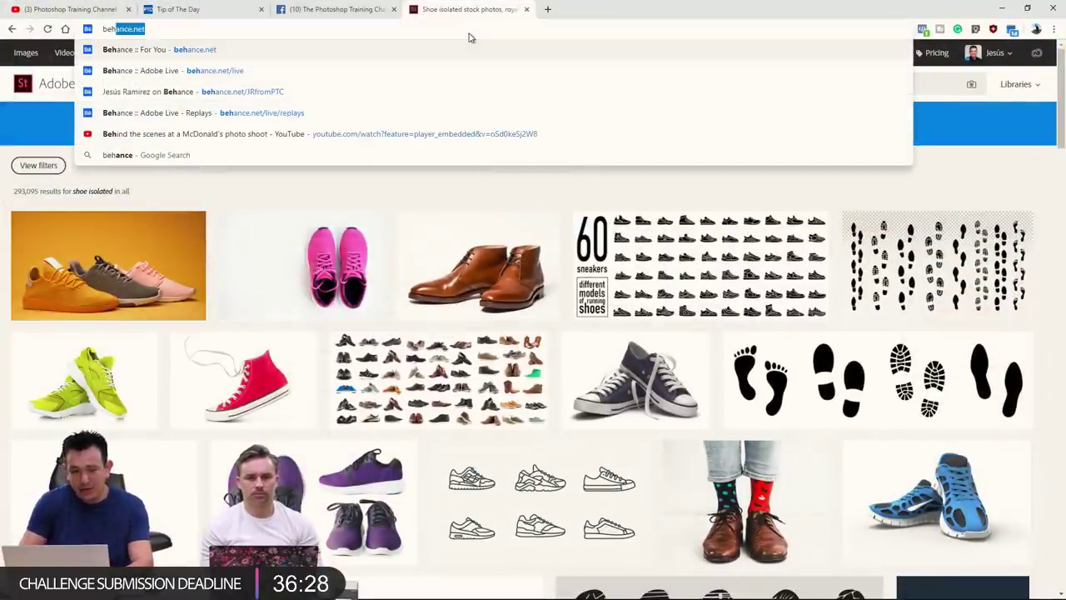
pyautogui.click(270, 48)
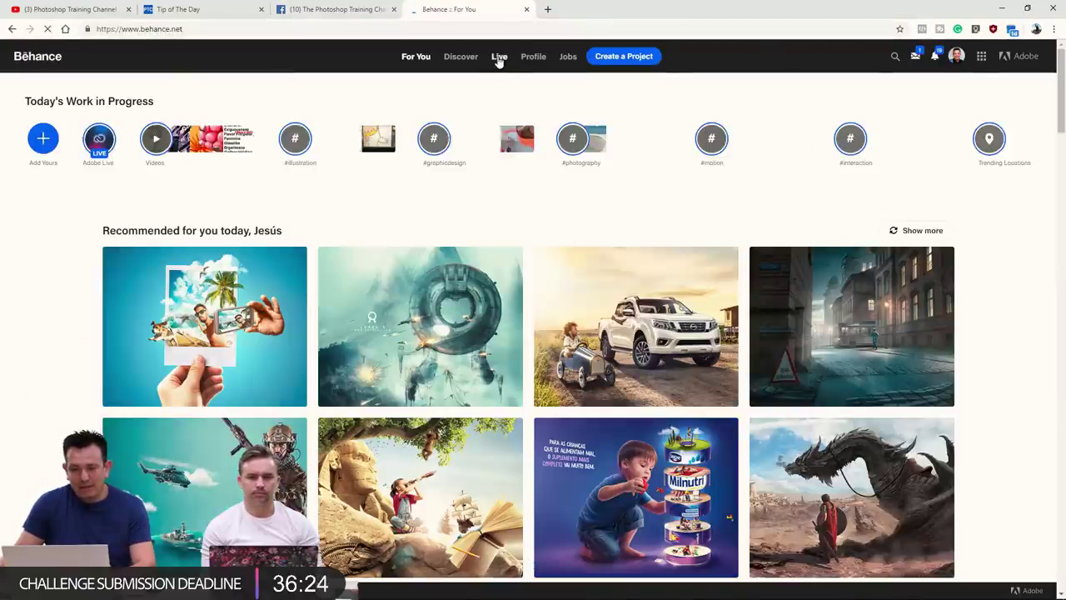
pyautogui.click(500, 59)
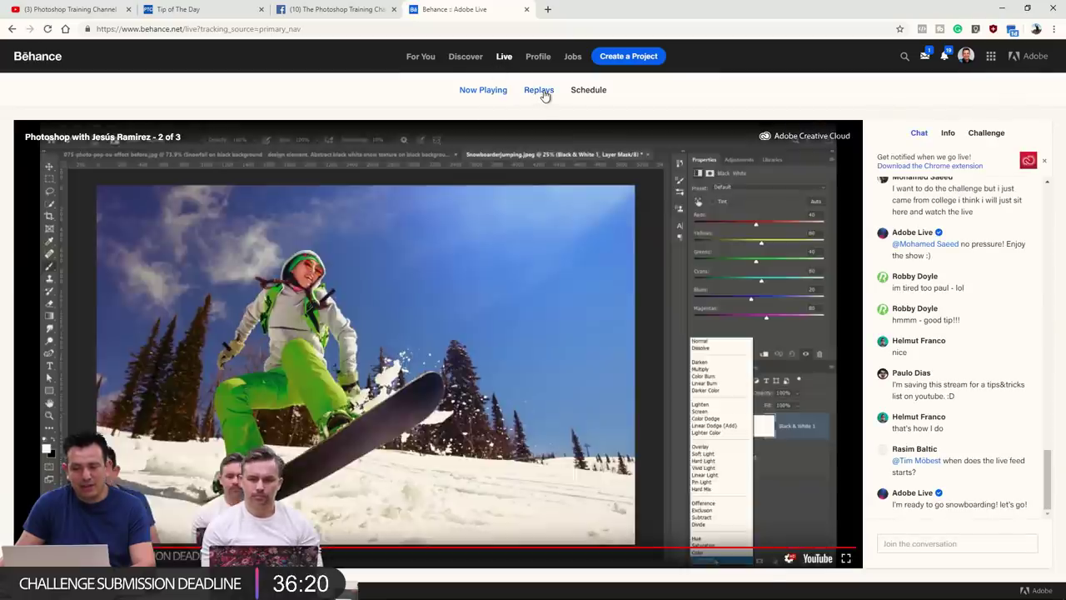
pyautogui.click(540, 90)
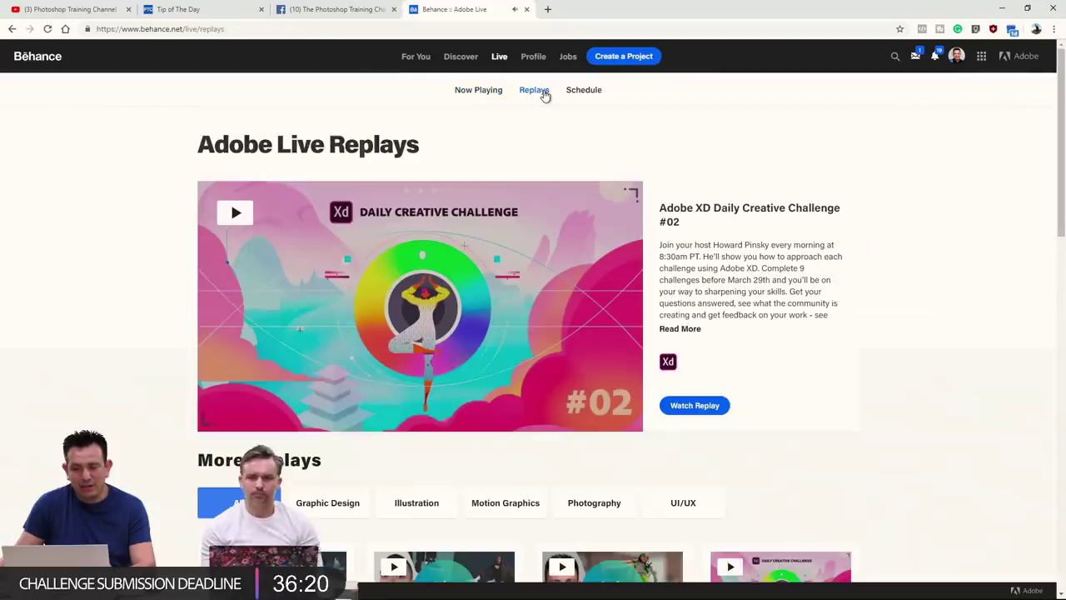
# Scroll up and down through the Adobe Live replay grid.
pyautogui.scroll(-5, 129, 242)
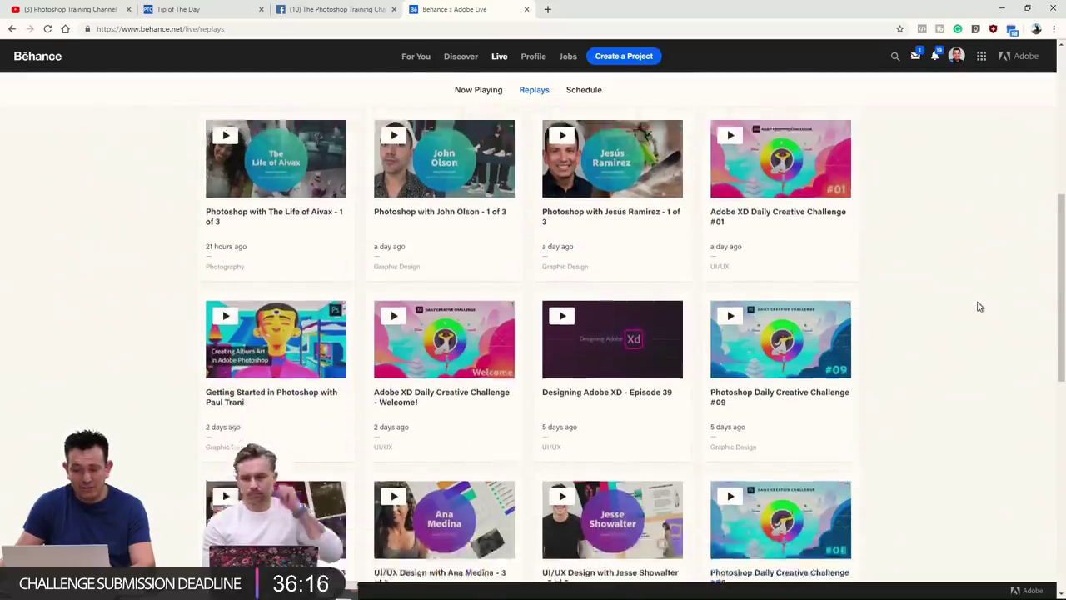
pyautogui.scroll(-5, 973, 306)
pyautogui.scroll(-12, 969, 306)
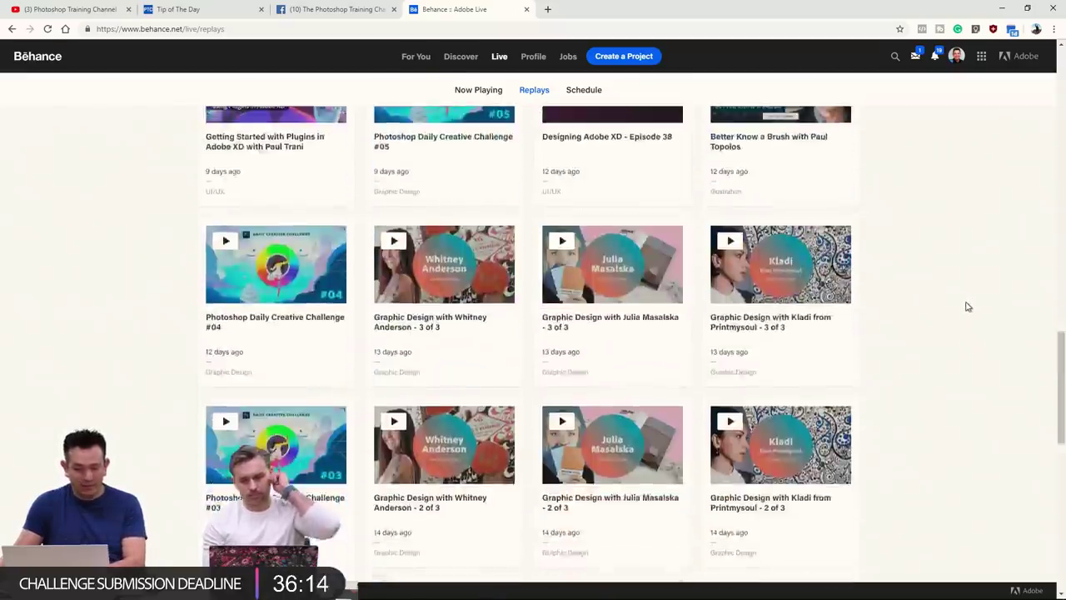
pyautogui.scroll(-10, 967, 307)
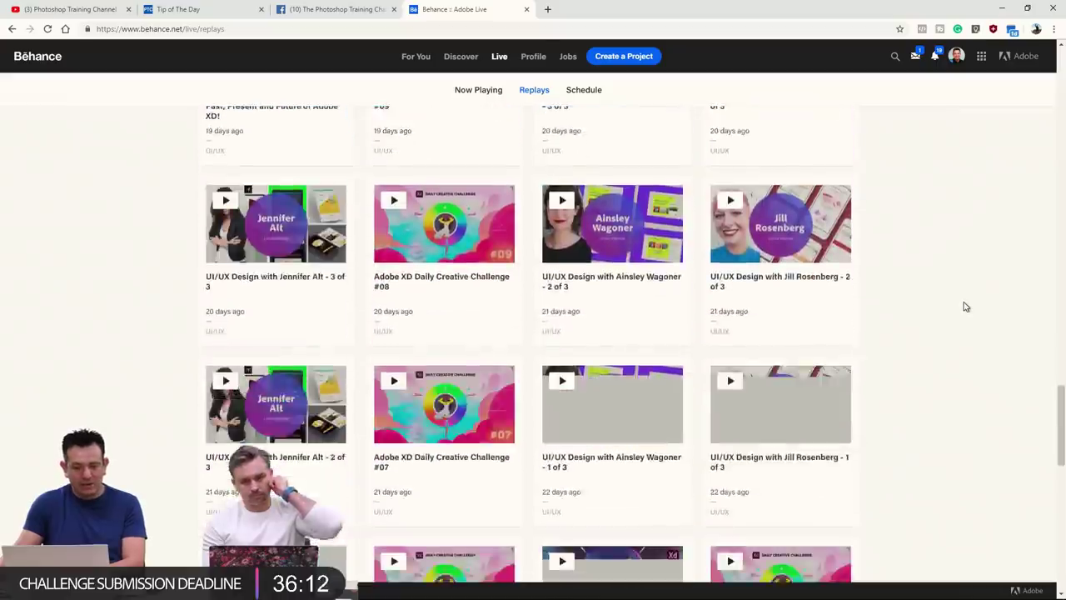
pyautogui.scroll(15, 969, 306)
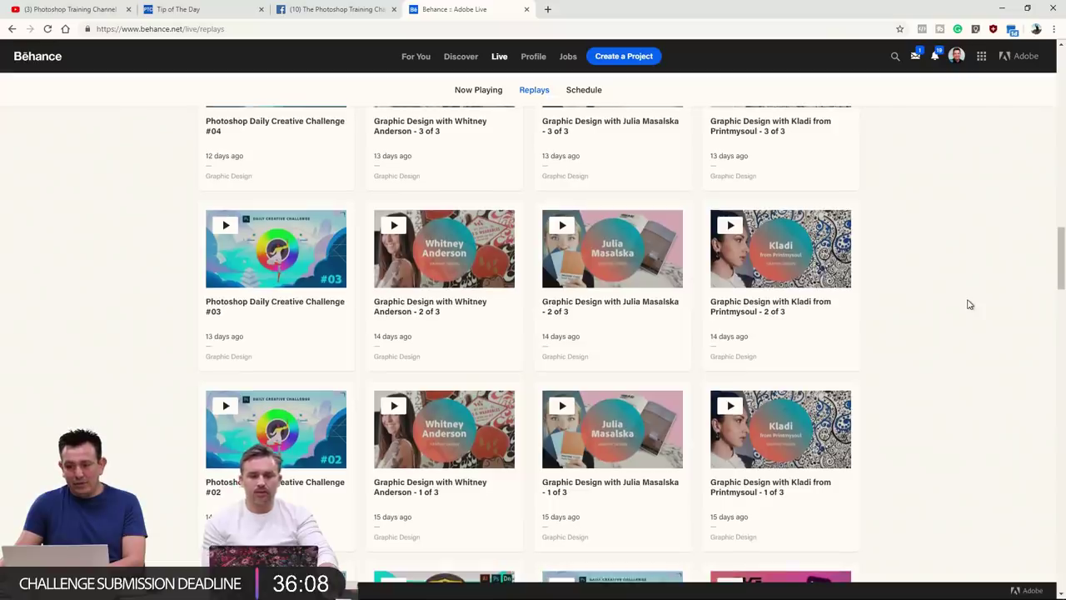
pyautogui.scroll(7, 934, 330)
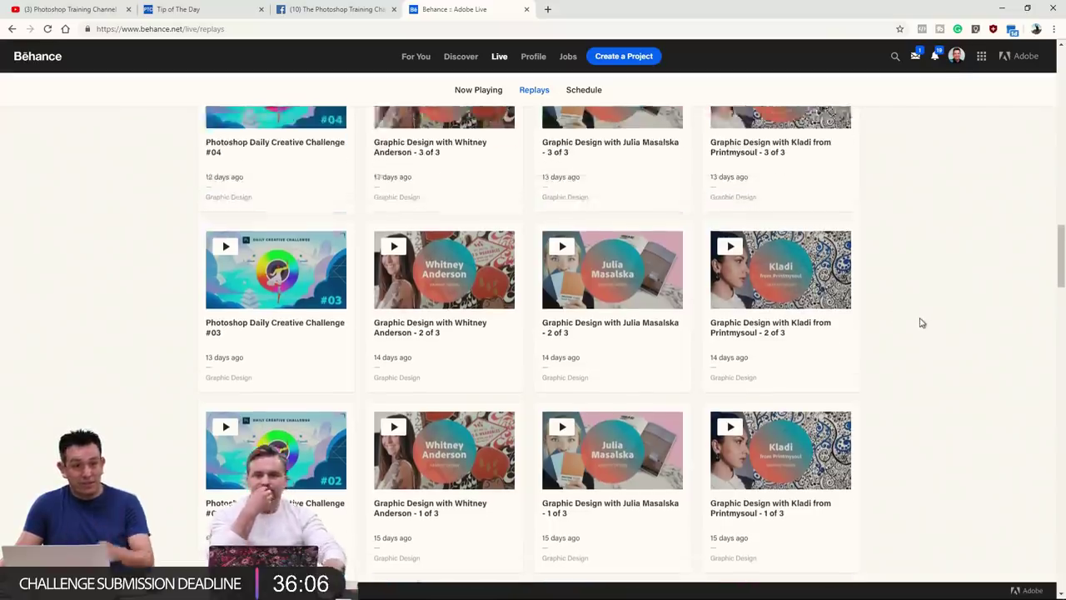
pyautogui.scroll(3, 920, 320)
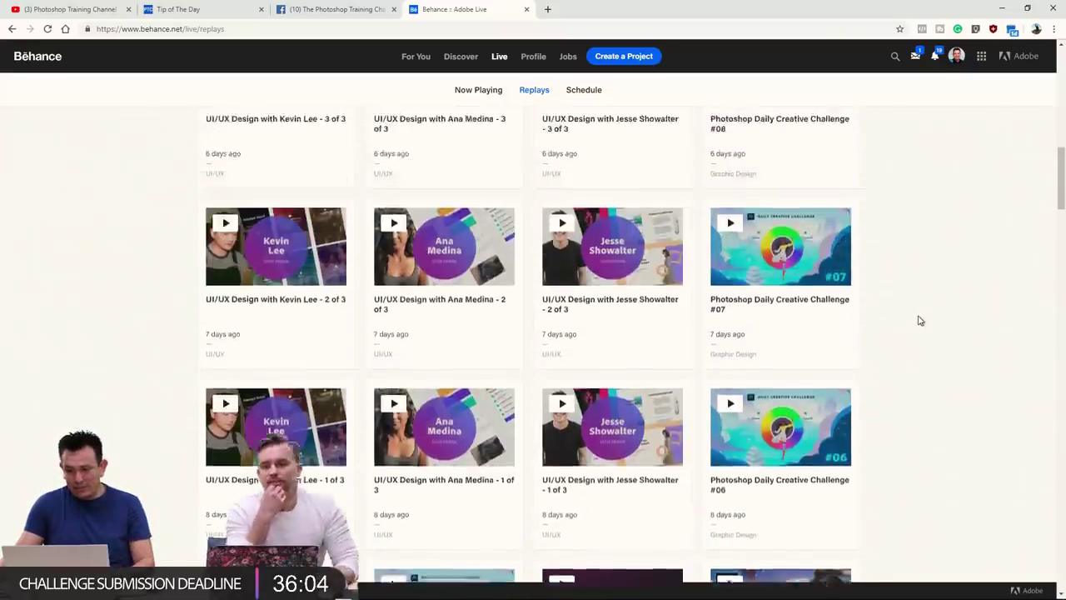
pyautogui.scroll(11, 921, 314)
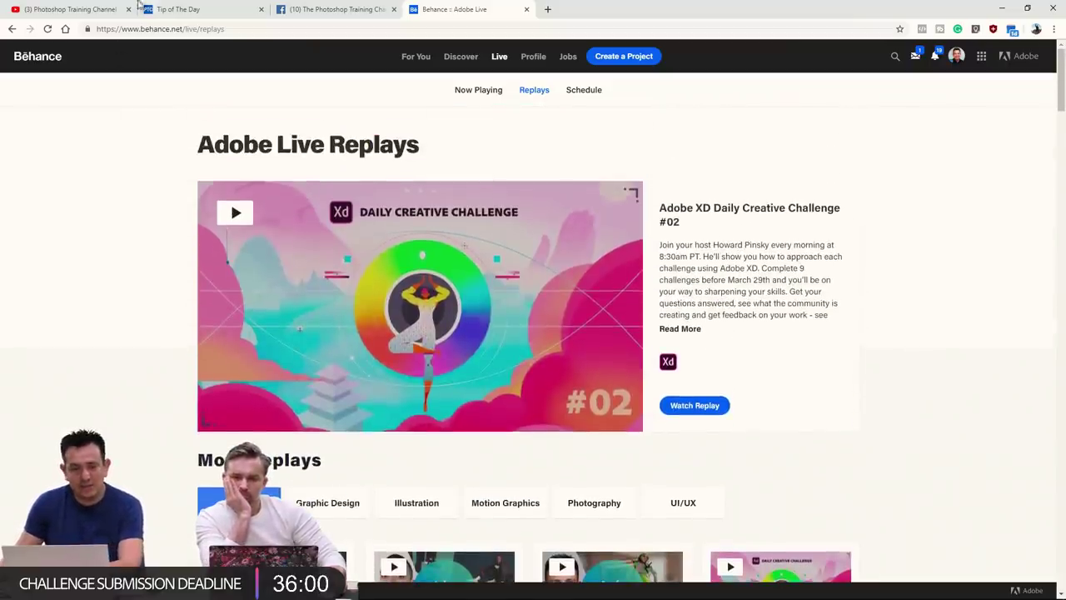
pyautogui.scroll(-8, 931, 337)
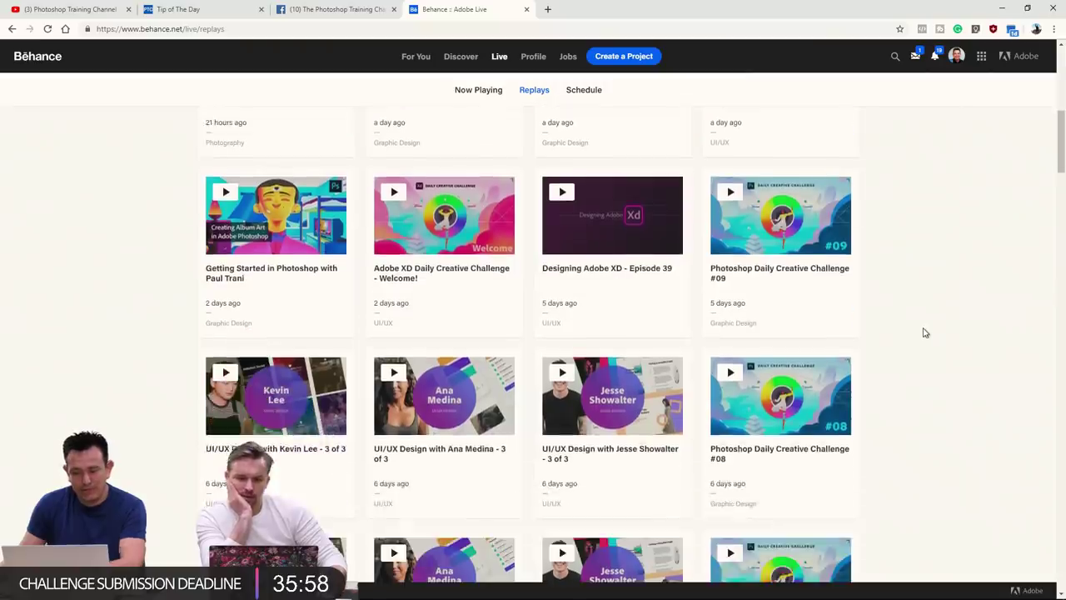
pyautogui.scroll(-5, 914, 329)
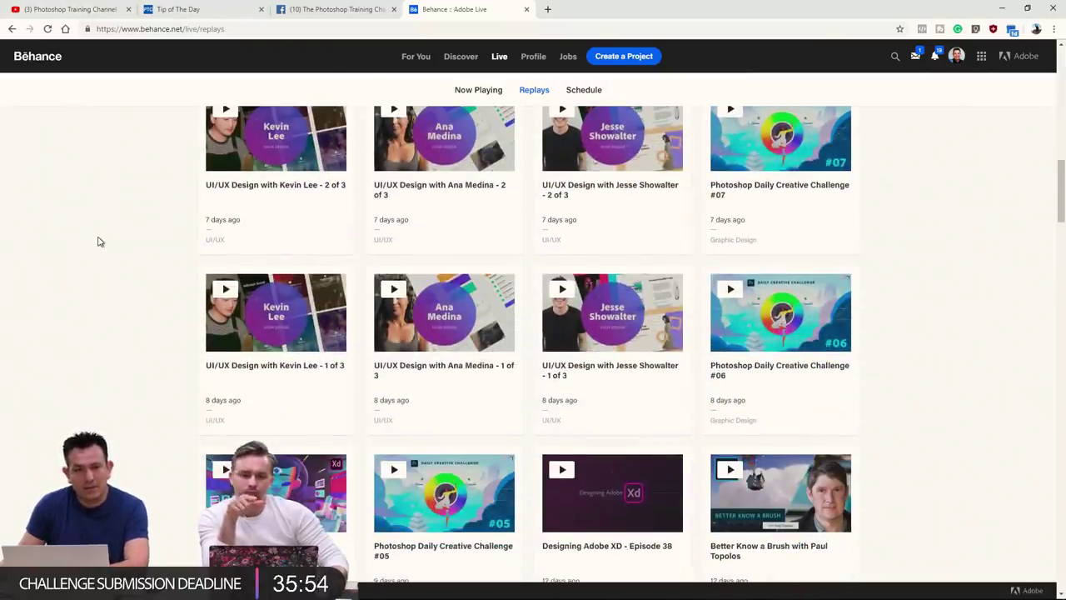
pyautogui.scroll(1, 98, 242)
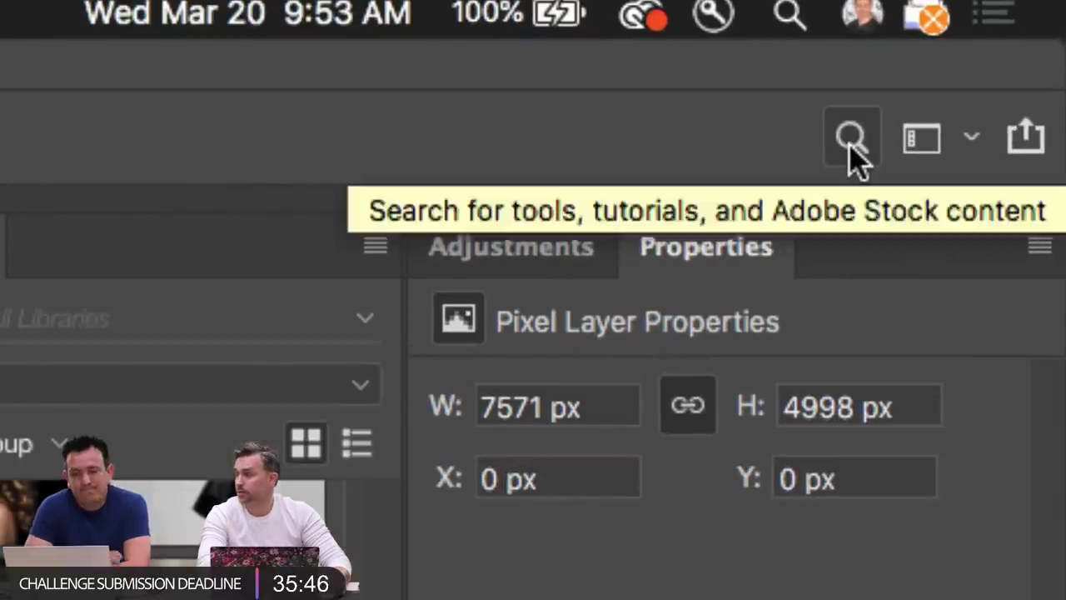
# Search 'desat' and apply Desaturate to turn the photo black and white.
pyautogui.click(852, 142)
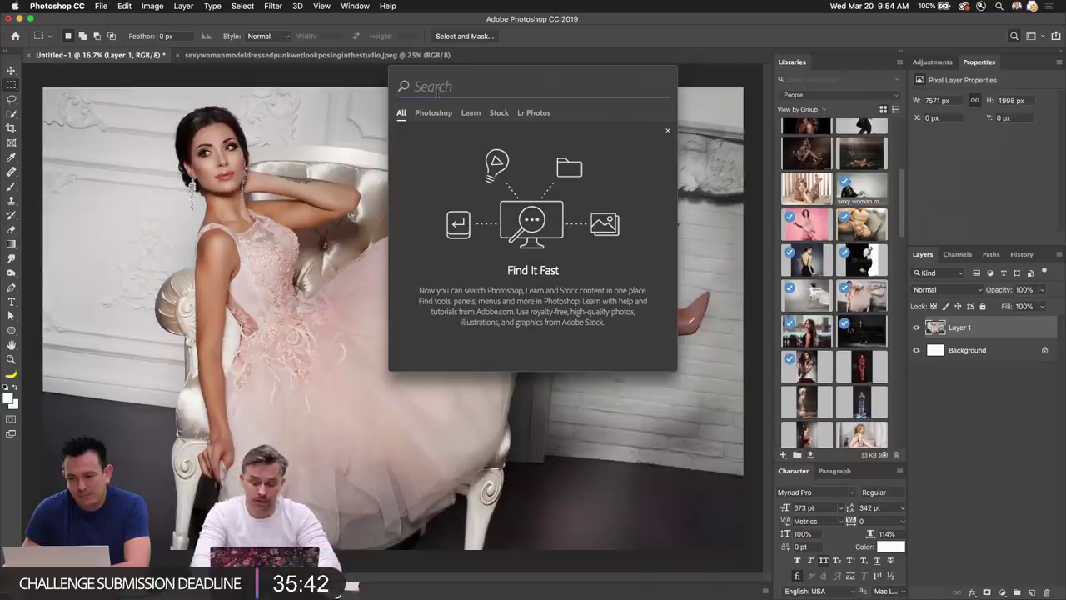
pyautogui.write('desat')
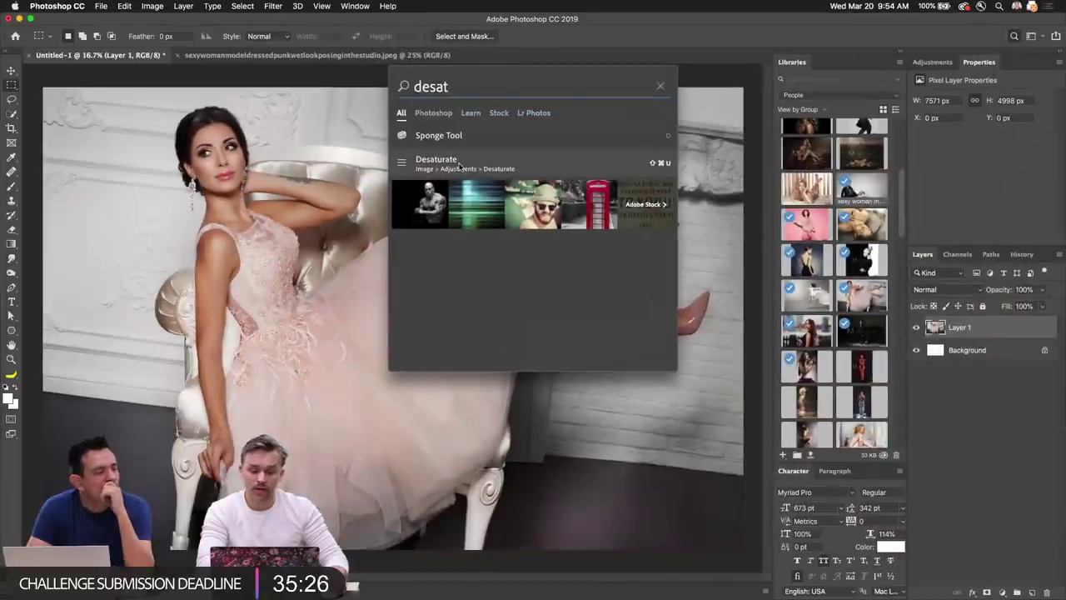
pyautogui.click(459, 164)
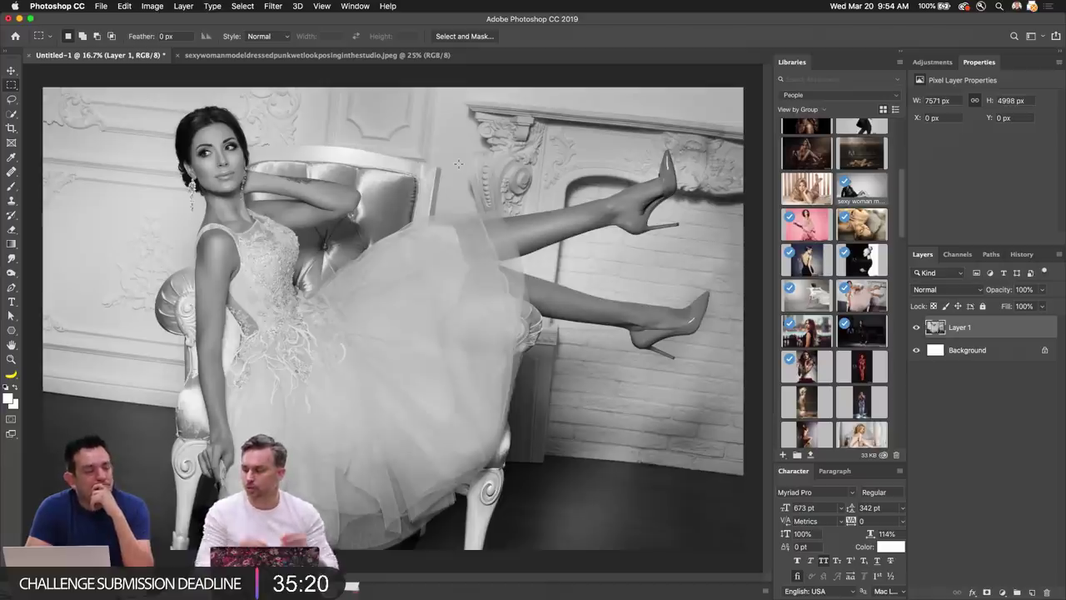
pyautogui.press('super+f')
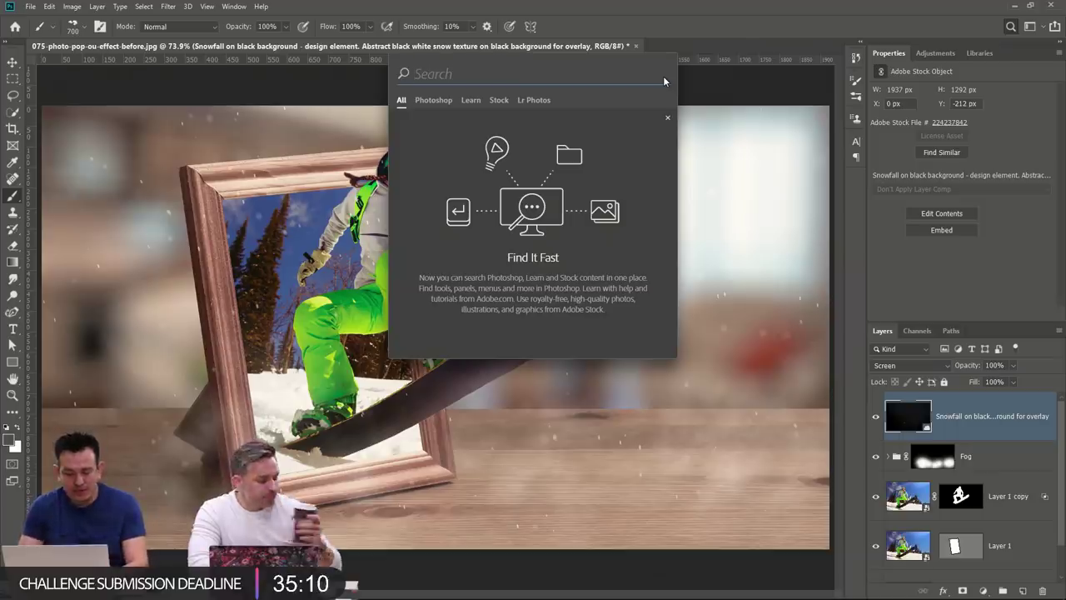
# Search 'retouching' and pick the Clone Stamp tool from the results.
pyautogui.write('retouching')
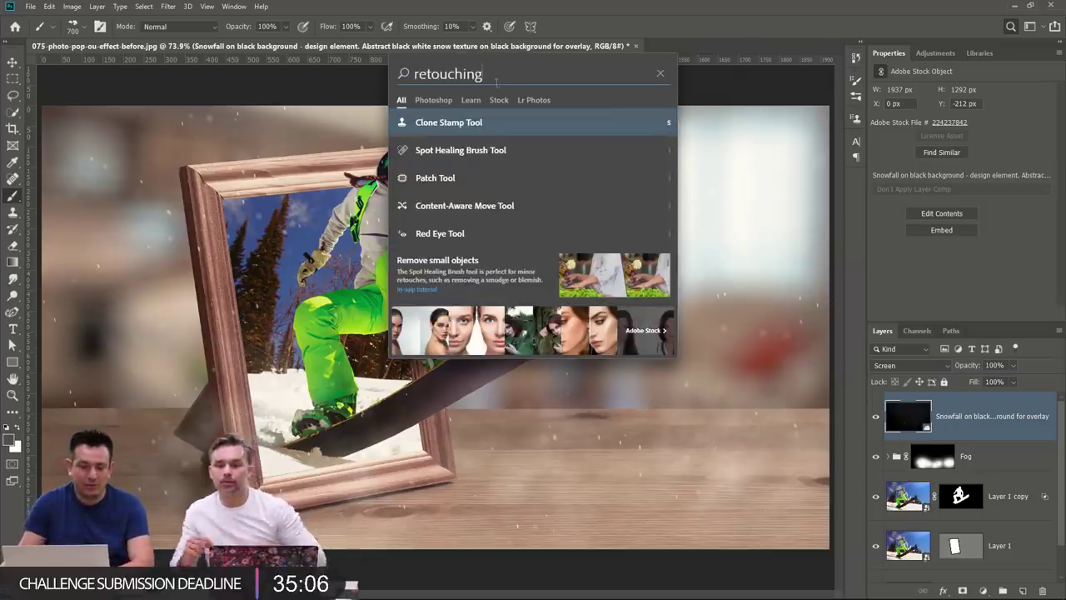
pyautogui.click(461, 125)
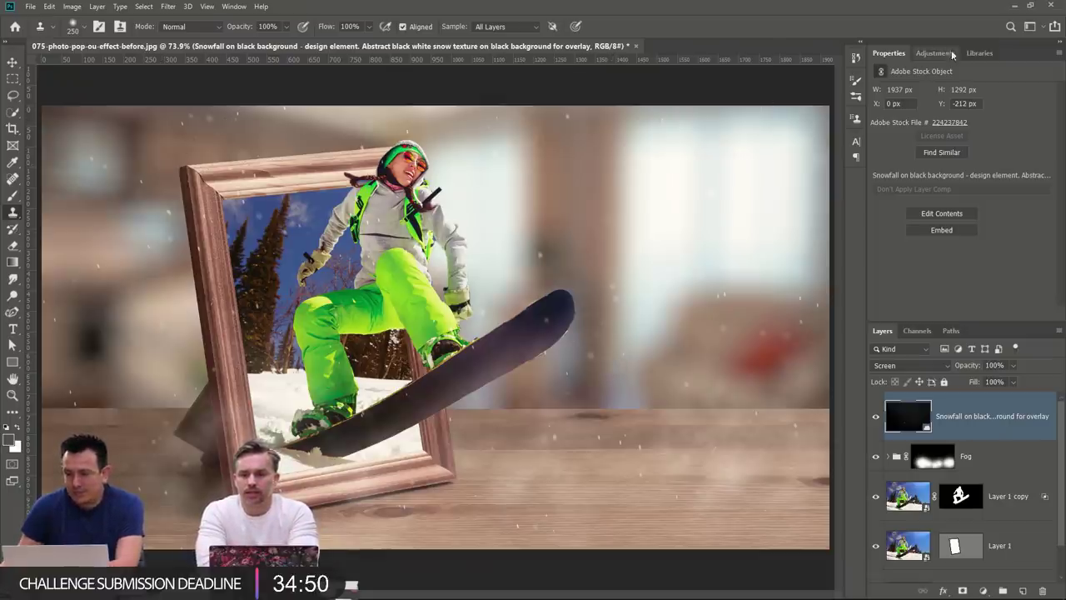
# Place the snow shovel image from the Libraries snow results and position it.
pyautogui.click(979, 53)
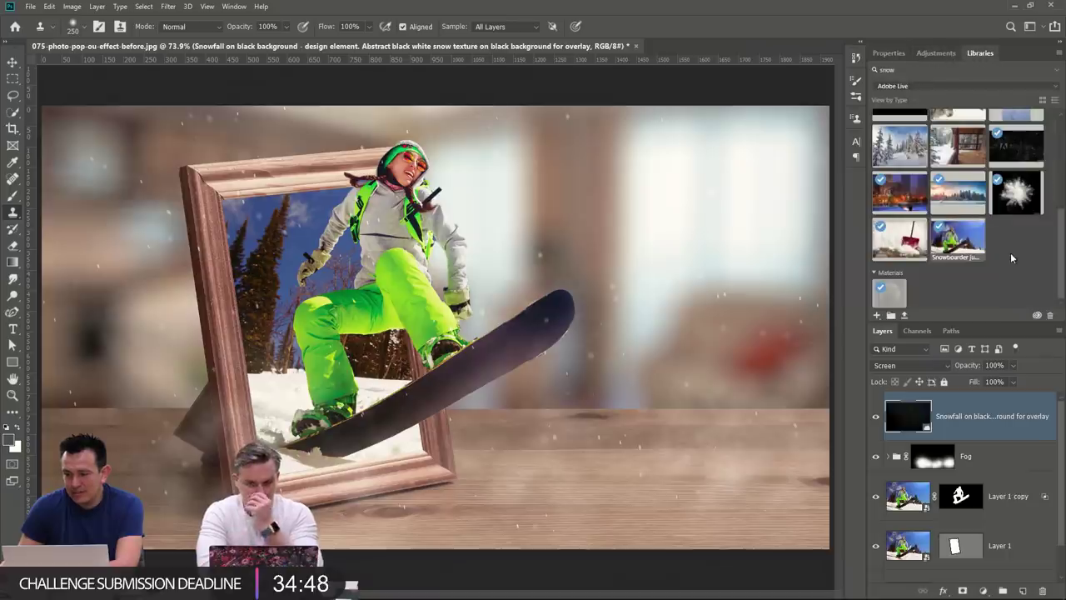
pyautogui.scroll(1, 1006, 250)
pyautogui.scroll(-1, 1006, 252)
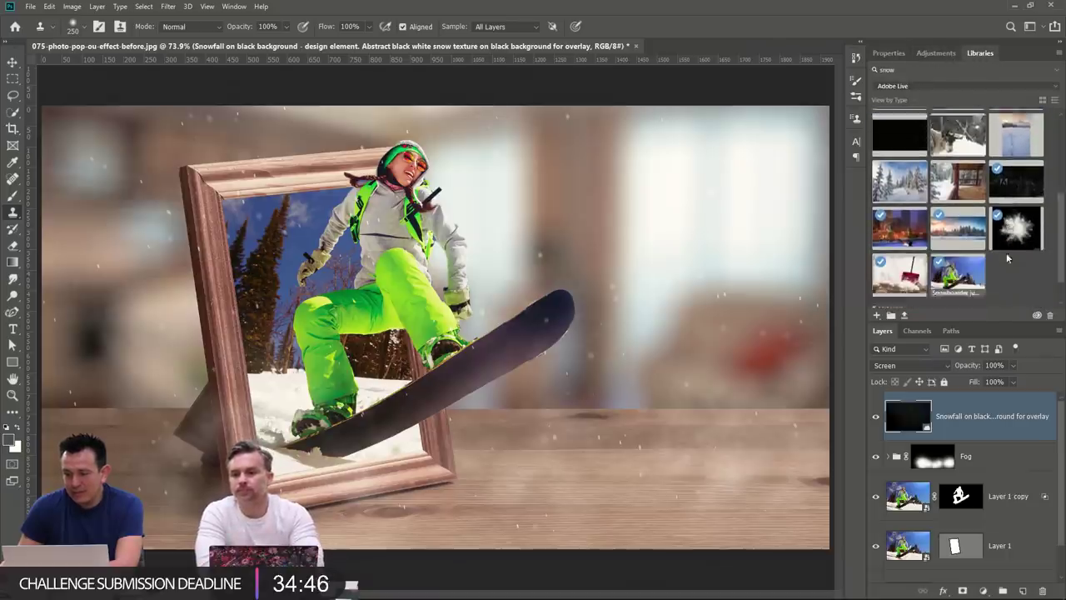
pyautogui.moveTo(1016, 200); pyautogui.dragTo(471, 379)
pyautogui.moveTo(572, 404); pyautogui.dragTo(692, 250)
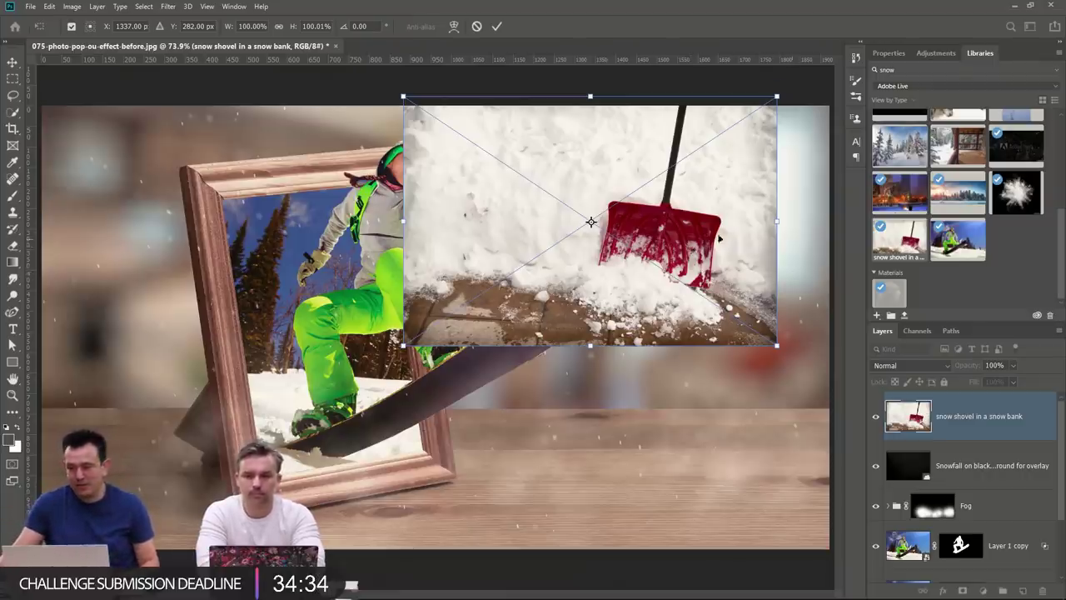
pyautogui.moveTo(699, 238); pyautogui.dragTo(605, 297)
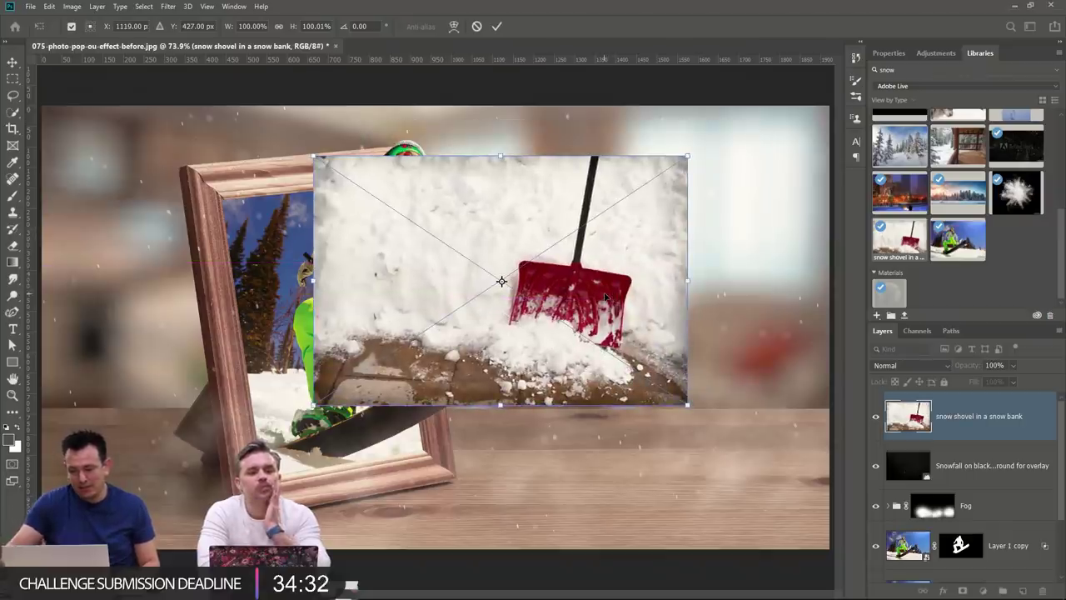
pyautogui.press('Return')
# Toggle the shovel layer's visibility and try cloning on it, dismissing the clone-source warning.
pyautogui.press('s')
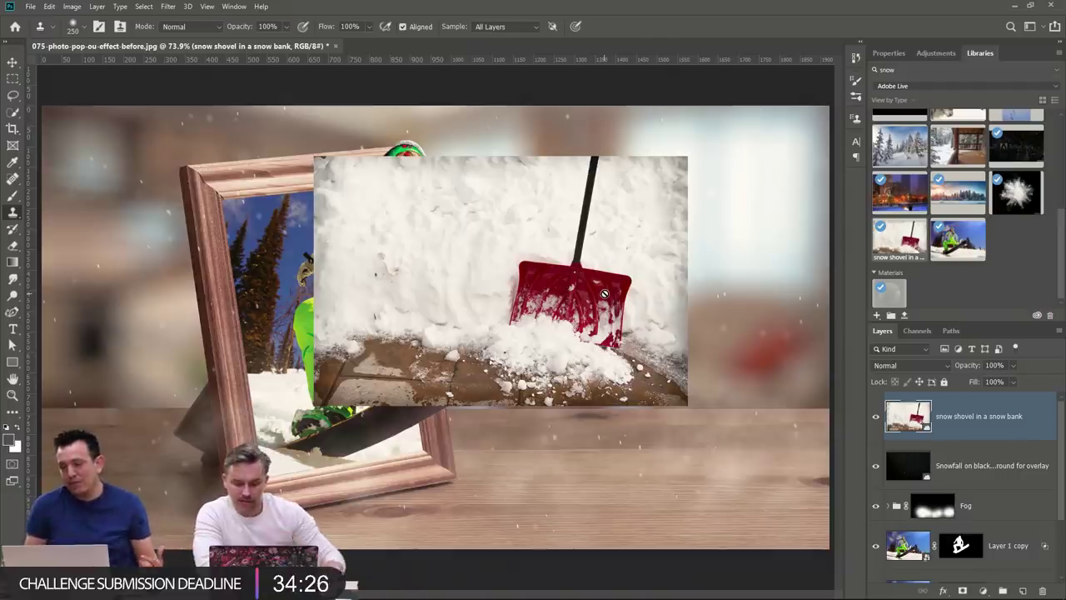
pyautogui.scroll(-6, 982, 271)
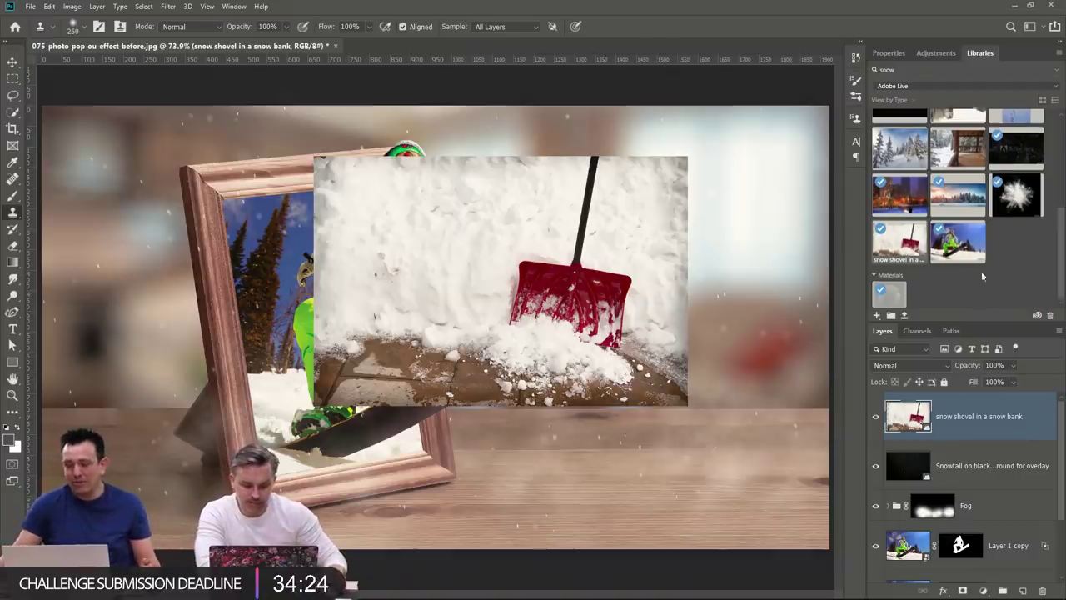
pyautogui.scroll(5, 958, 241)
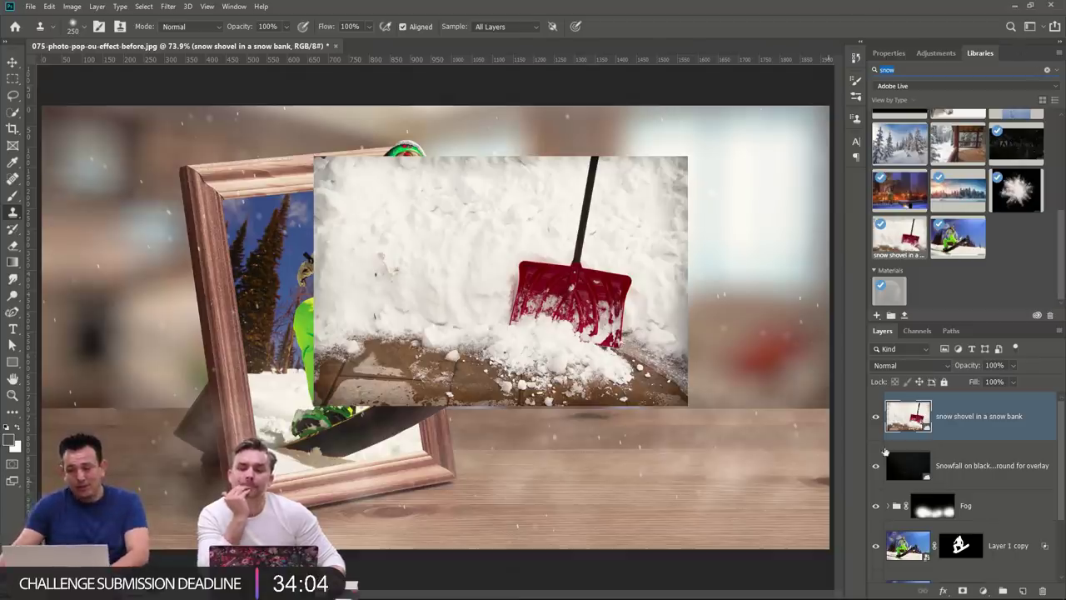
pyautogui.click(876, 416)
pyautogui.click(875, 416)
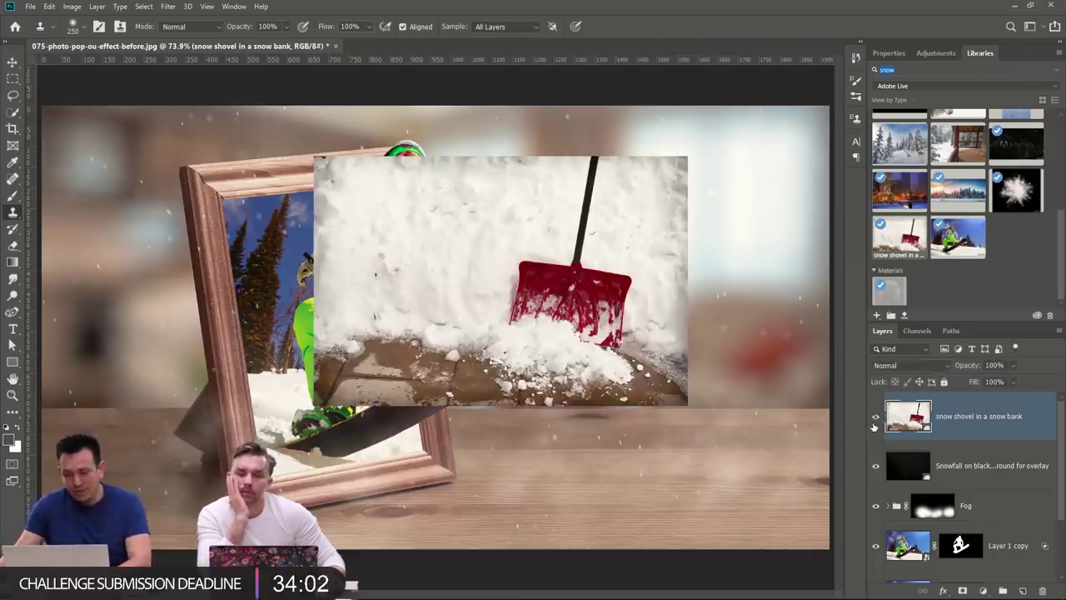
pyautogui.click(535, 253)
pyautogui.click(535, 234)
# Move the shovel image around, then delete the snow shovel layer.
pyautogui.press('v')
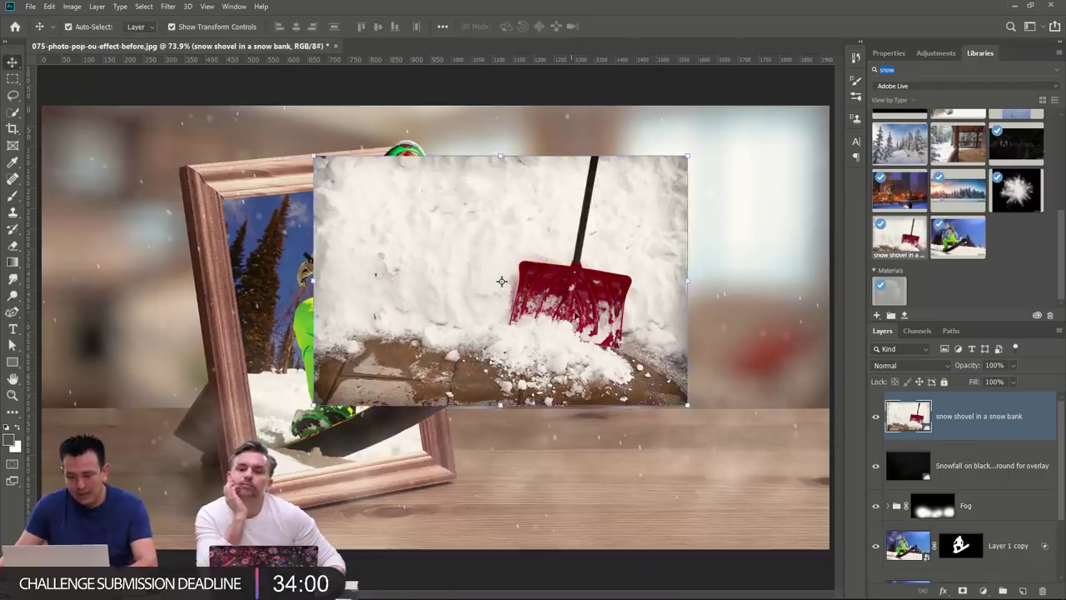
pyautogui.moveTo(575, 317); pyautogui.dragTo(497, 452)
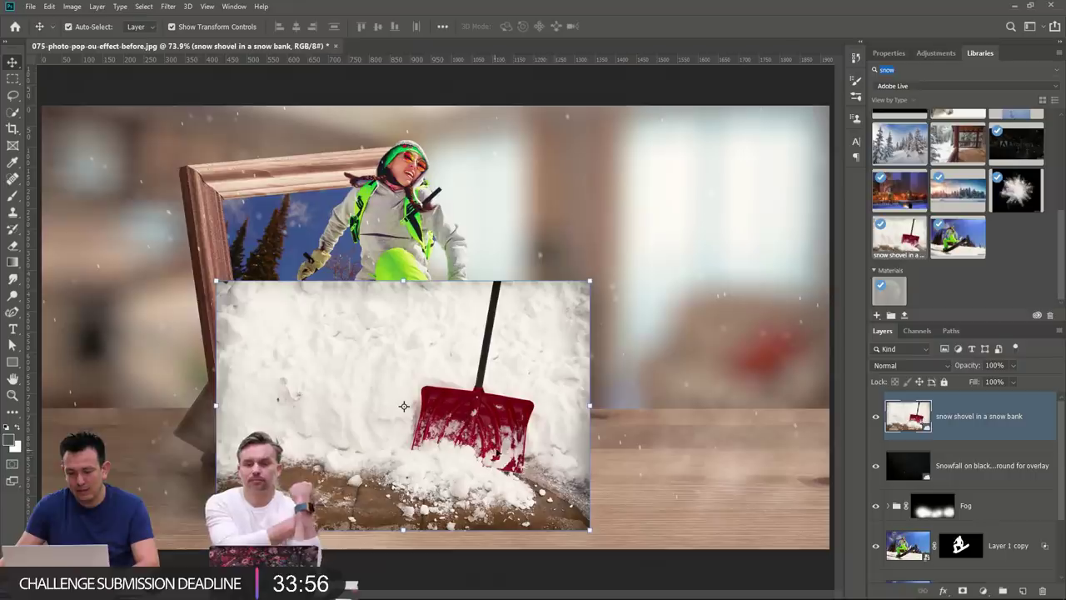
pyautogui.moveTo(541, 408); pyautogui.dragTo(591, 282)
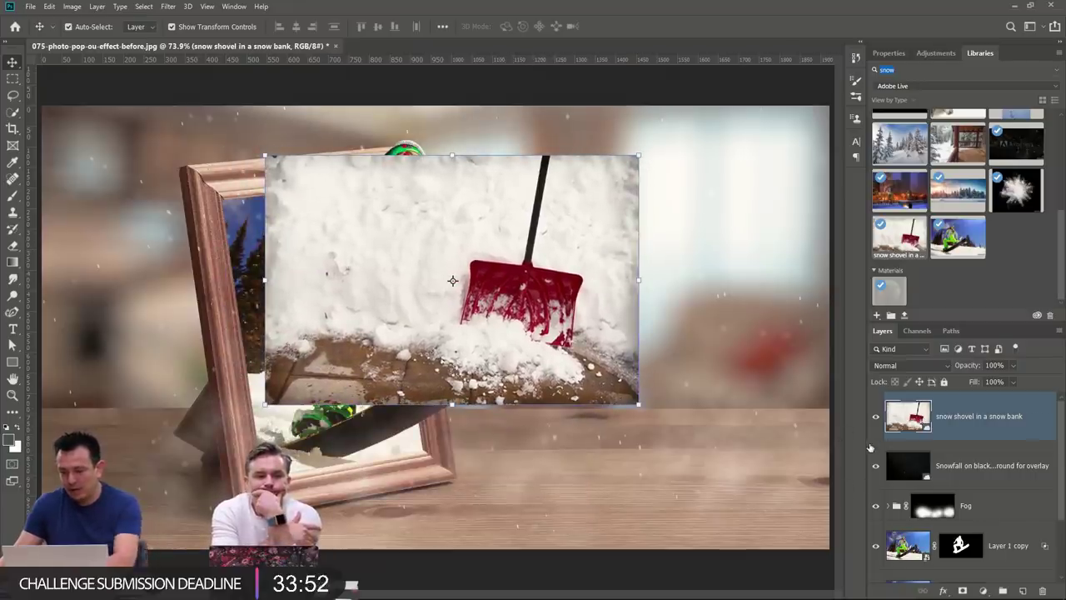
pyautogui.press('Delete')
pyautogui.scroll(2, 1002, 269)
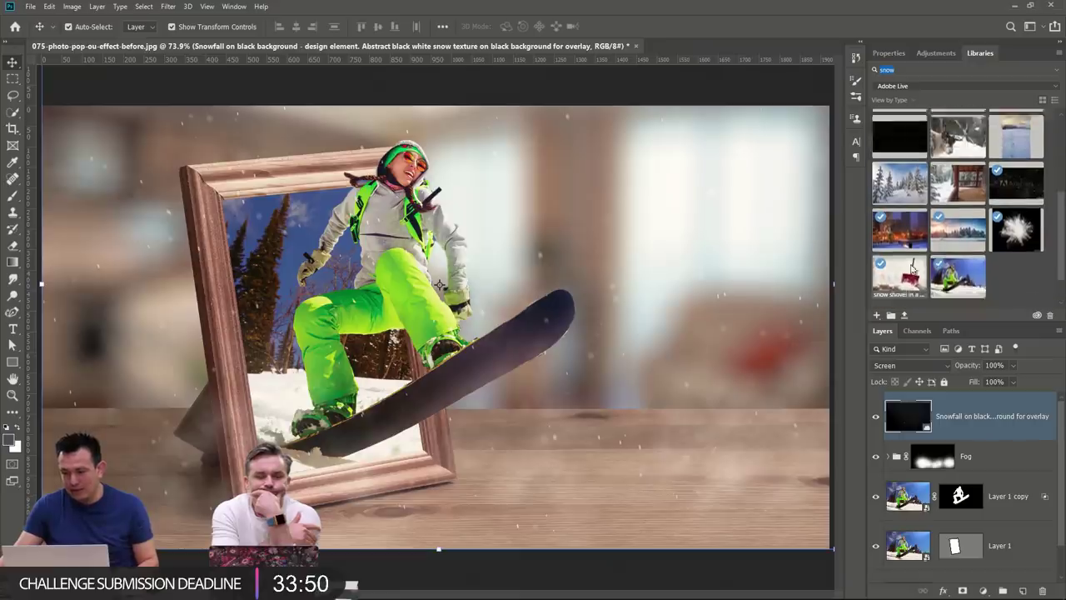
pyautogui.scroll(-1, 907, 258)
# Open the snow shovel image as its own document, undoing an accidental Snowfall layer move.
pyautogui.doubleClick(901, 243)
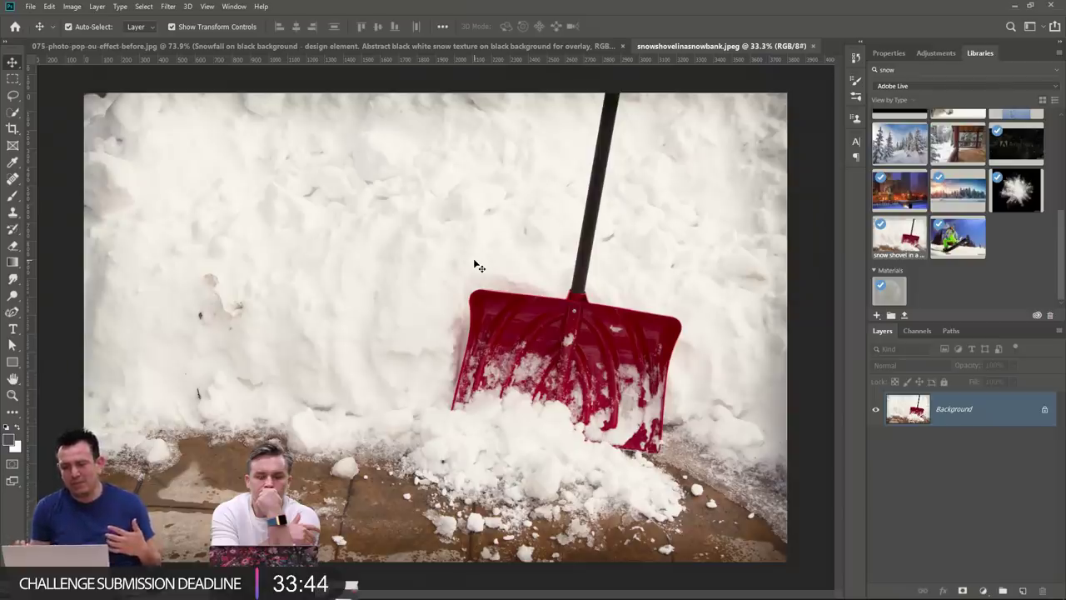
pyautogui.click(500, 46)
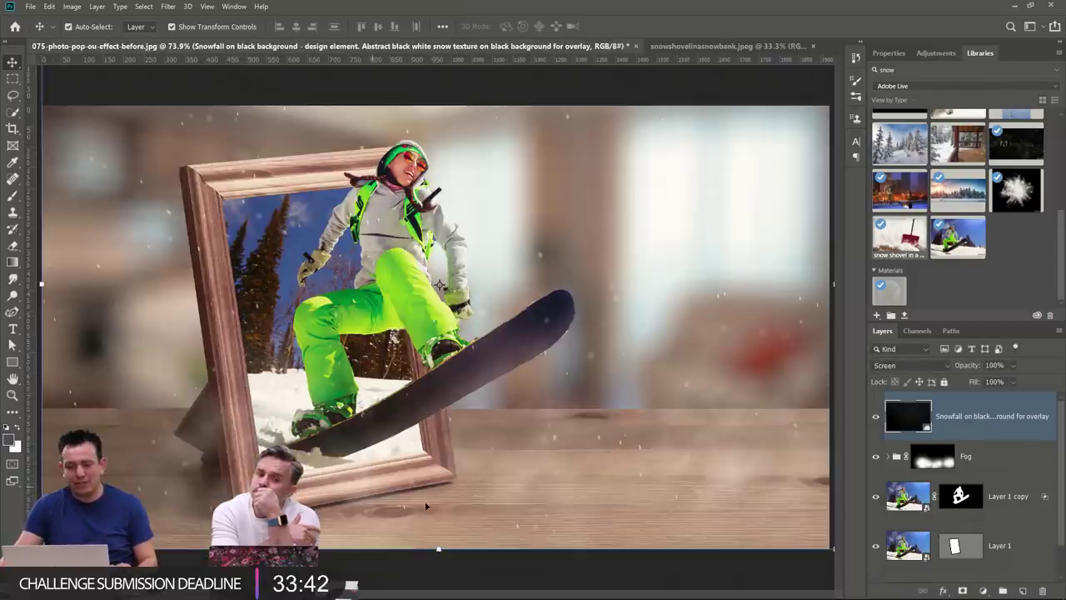
pyautogui.moveTo(1016, 453); pyautogui.dragTo(1013, 455)
pyautogui.hotkey('ctrl', 'z')
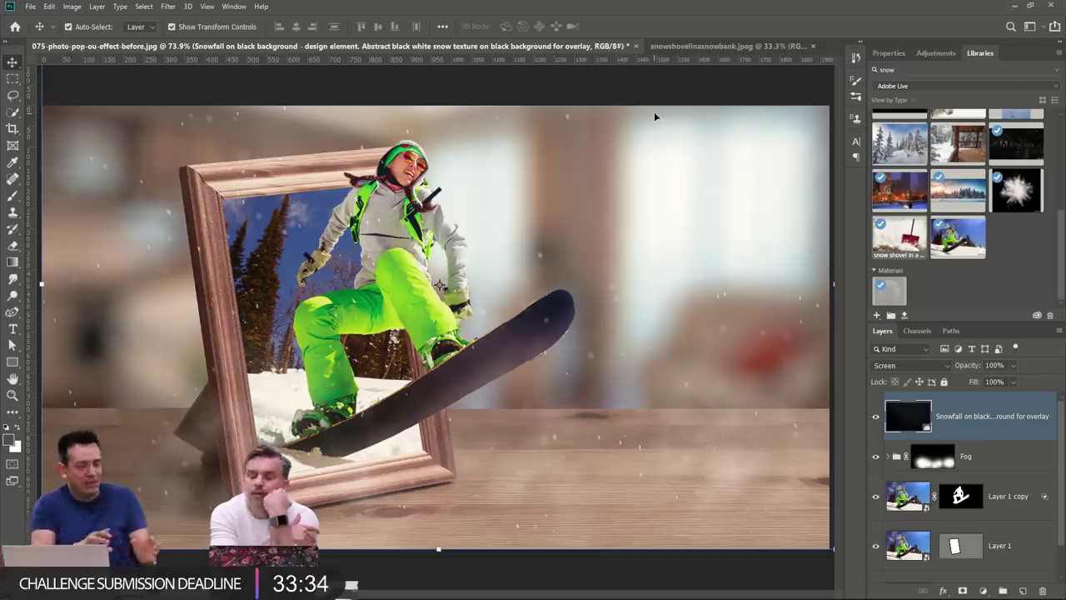
pyautogui.click(660, 46)
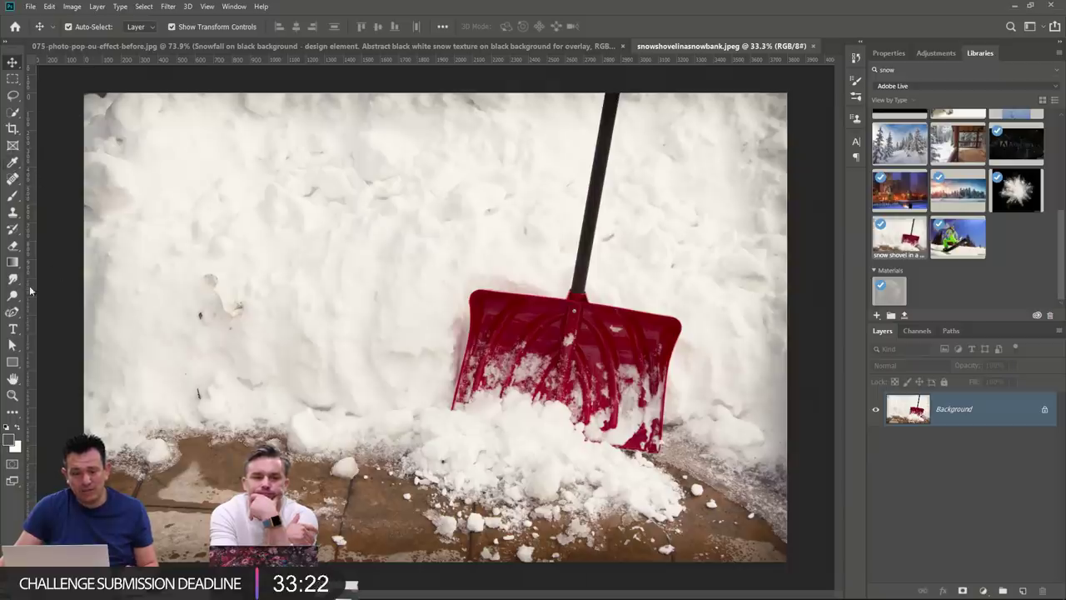
# Clone-stamp snow over the shovel handle and clone the shovel corner at brush size 700.
pyautogui.click(13, 212)
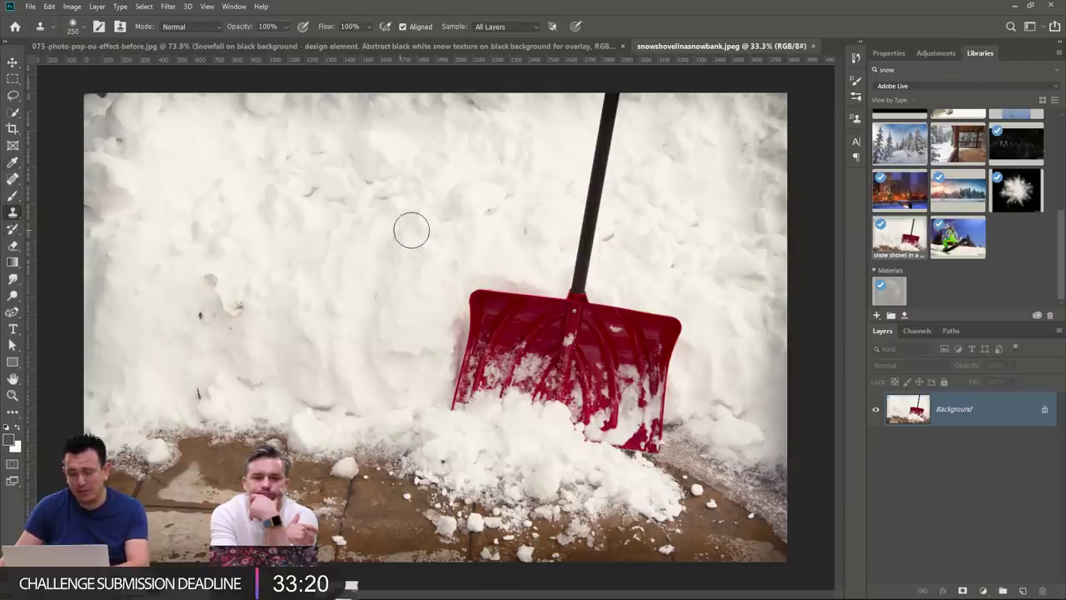
pyautogui.moveTo(615, 217)
pyautogui.mouseDown()
pyautogui.moveTo(573, 219)
pyautogui.moveTo(595, 195)
pyautogui.moveTo(578, 181)
pyautogui.moveTo(611, 145)
pyautogui.moveTo(611, 114)
pyautogui.mouseUp()
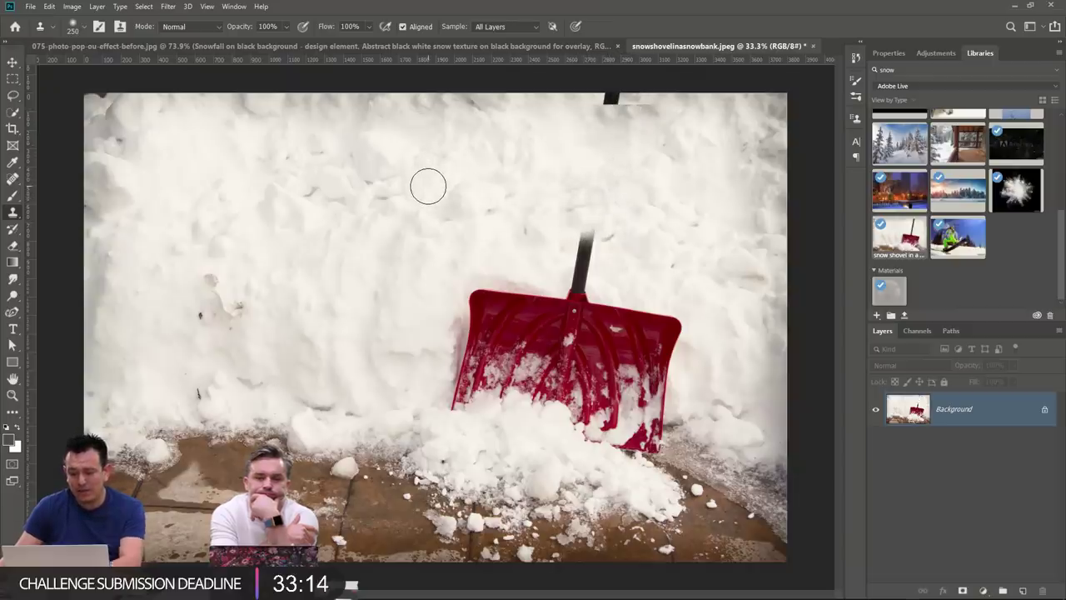
pyautogui.keyDown('alt'); pyautogui.click(488, 309); pyautogui.keyUp('alt')
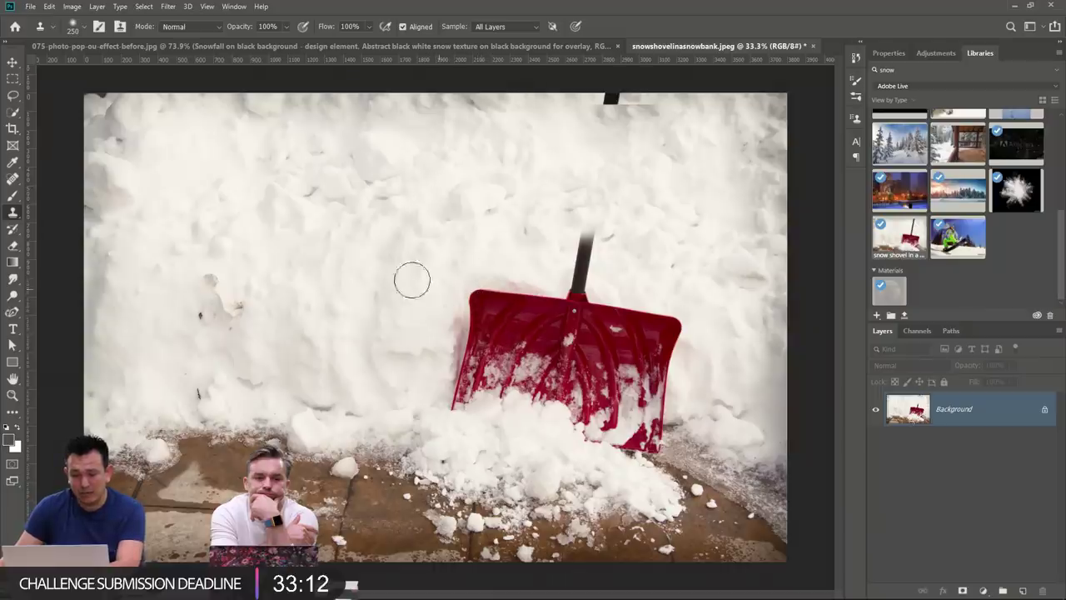
pyautogui.click(326, 260)
pyautogui.press(']')
pyautogui.press(']')
pyautogui.press(']')
pyautogui.press(']')
pyautogui.press(']')
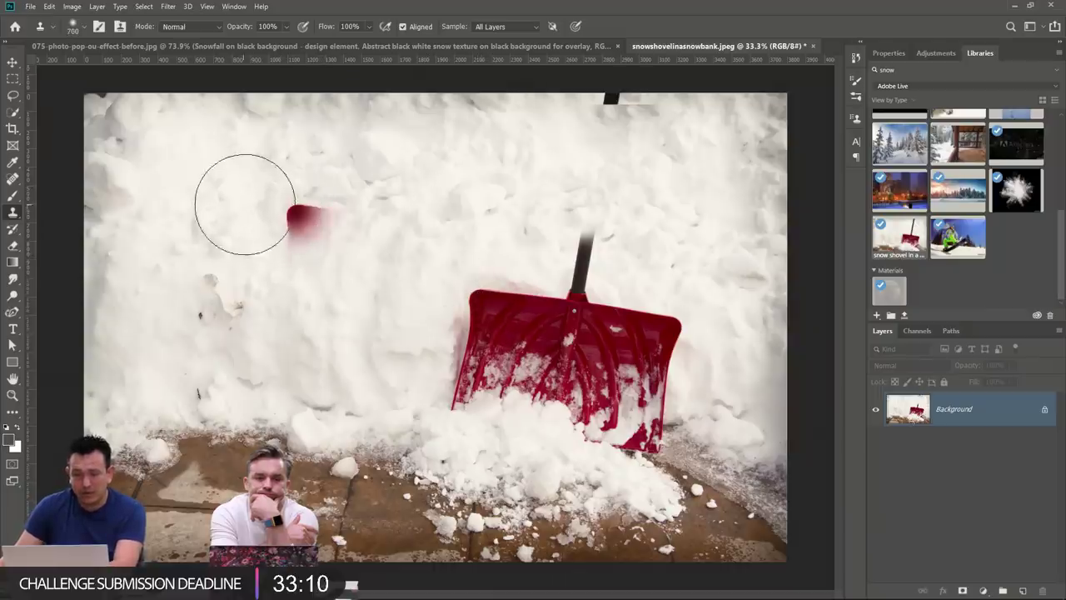
pyautogui.moveTo(242, 199)
pyautogui.mouseDown()
pyautogui.moveTo(276, 214)
pyautogui.moveTo(267, 200)
pyautogui.mouseUp()
pyautogui.hotkey('ctrl', 'z')
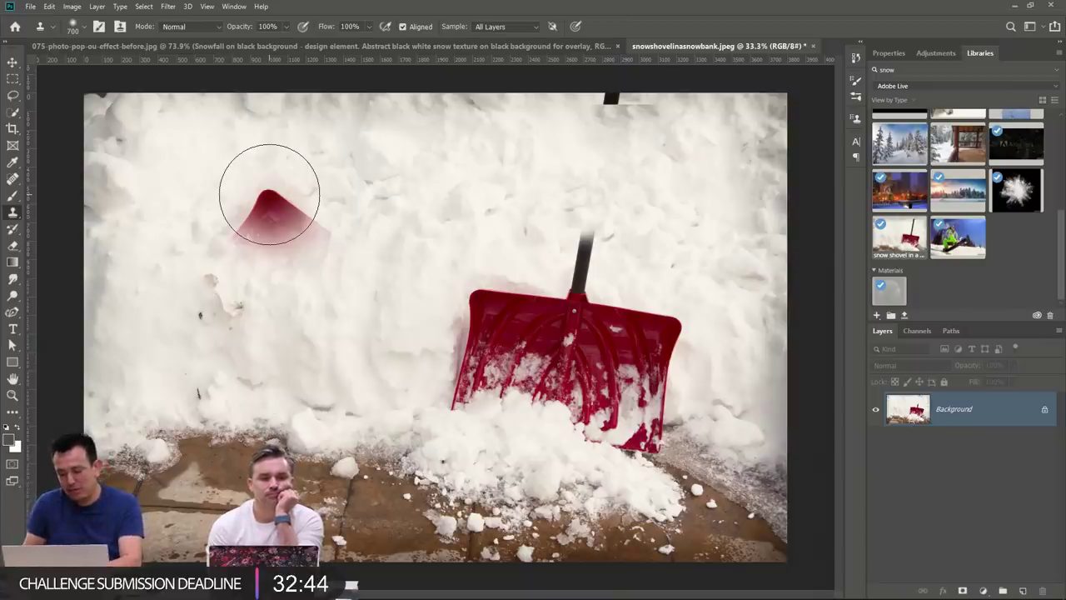
# Extend the cloned shovel into the upper-left snow, checking strokes with undo and redo.
pyautogui.hotkey('ctrl', 'z')
pyautogui.hotkey('ctrl', 'shift', 'z')
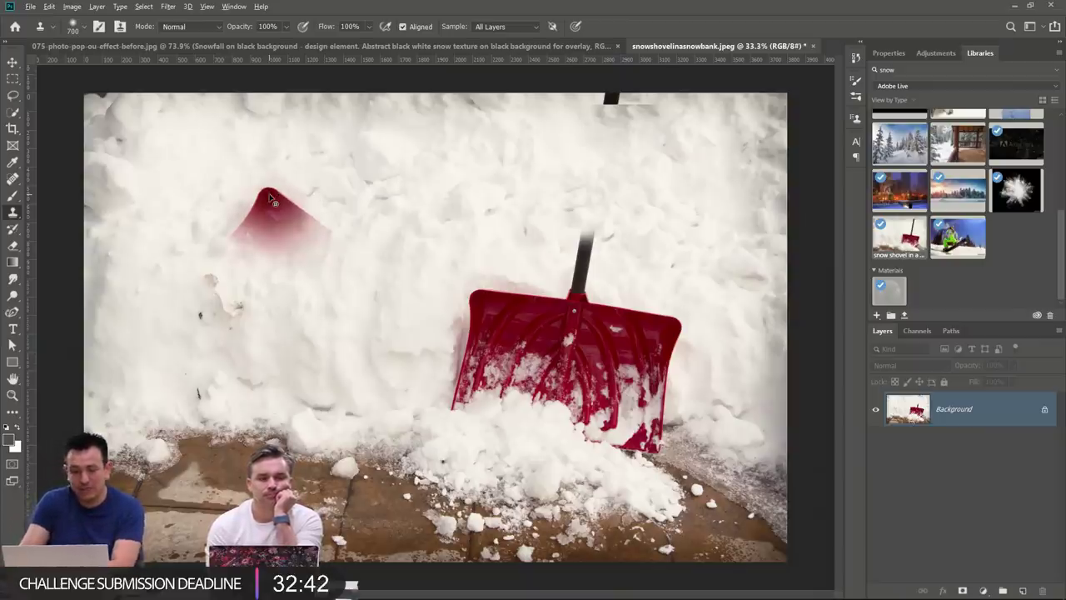
pyautogui.moveTo(270, 200); pyautogui.dragTo(270, 200)
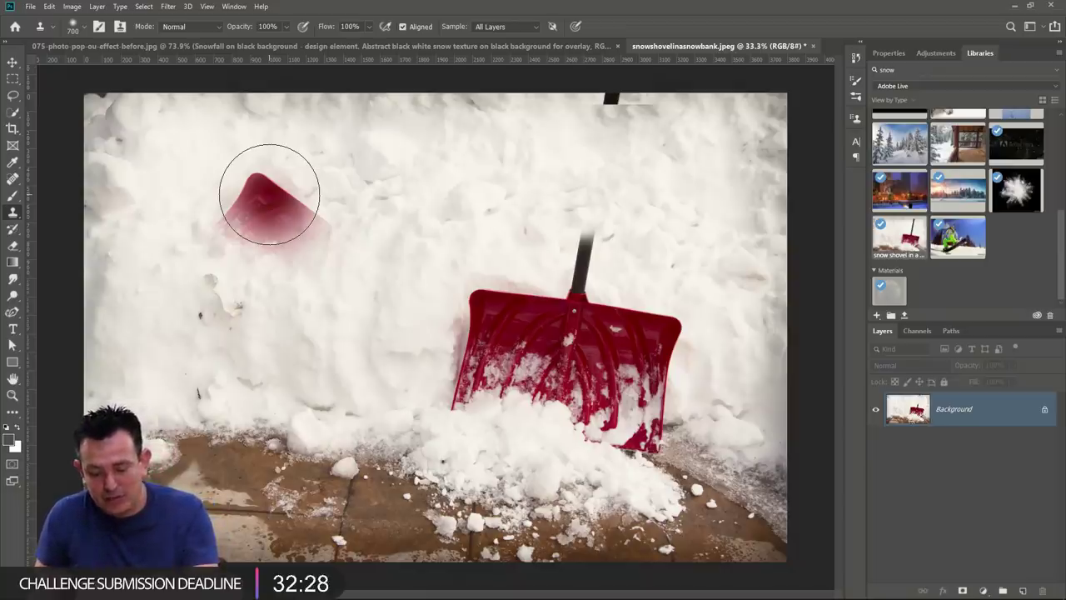
pyautogui.hotkey('ctrl', 'z')
pyautogui.hotkey('ctrl', 'shift', 'z')
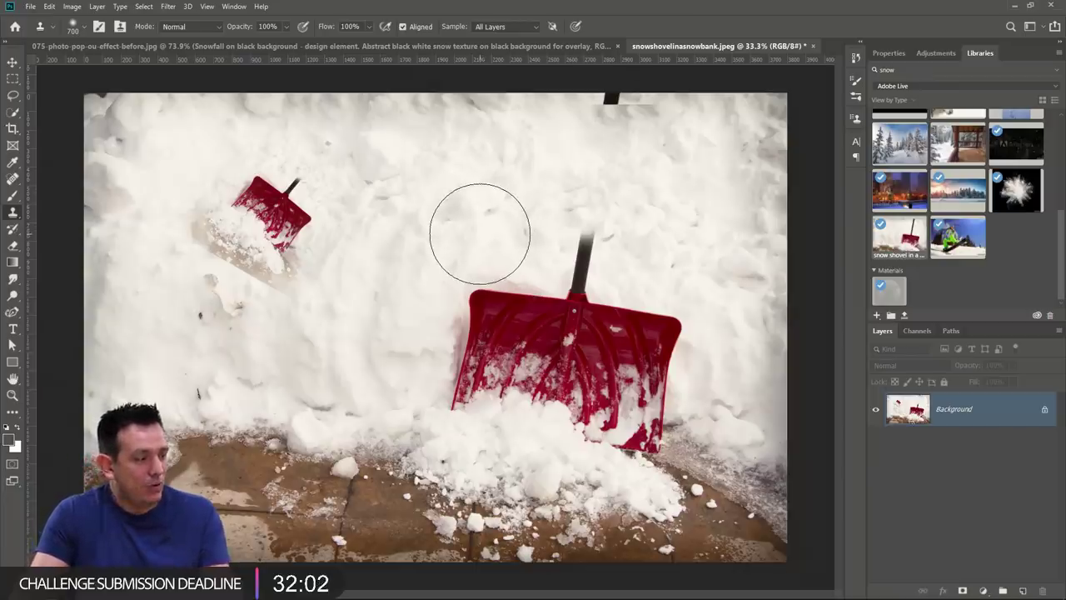
pyautogui.click(234, 6)
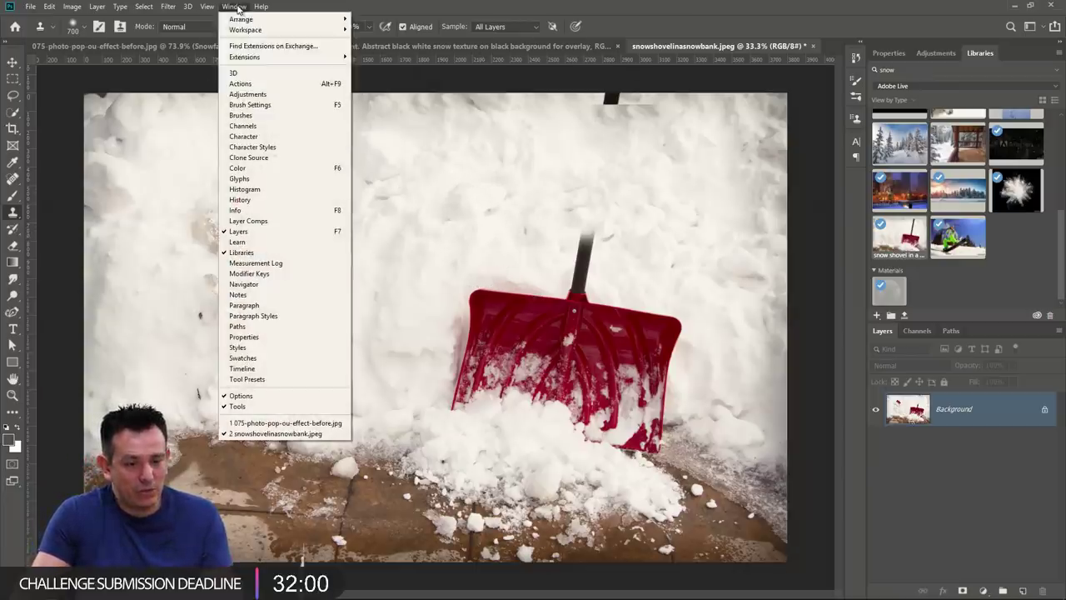
# Reset clone scale and rotation, and sample the shovel corner, canvas and snow as three clone sources.
pyautogui.click(271, 159)
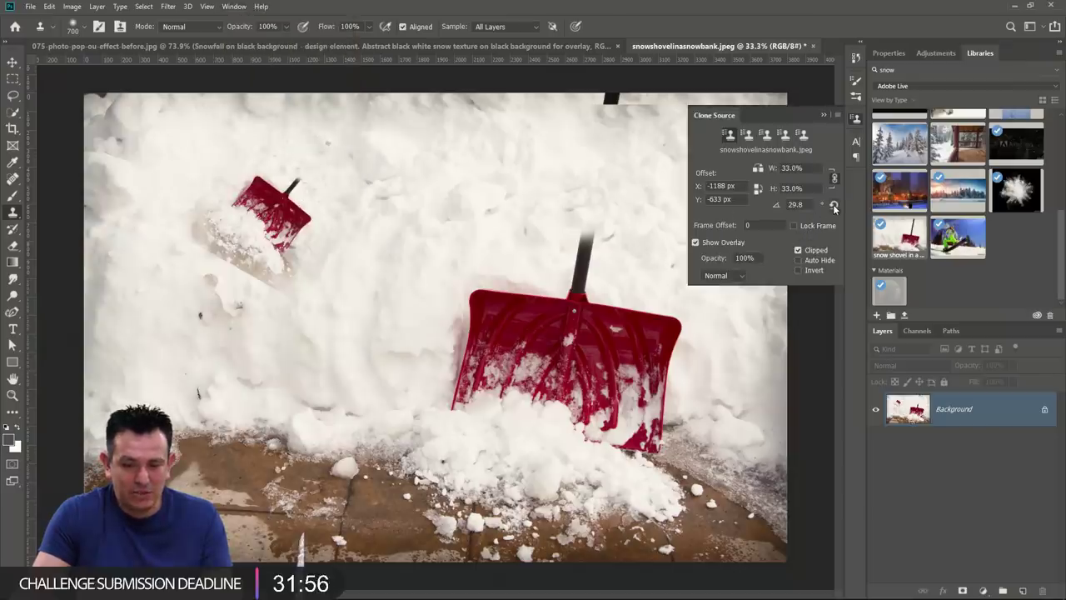
pyautogui.click(834, 206)
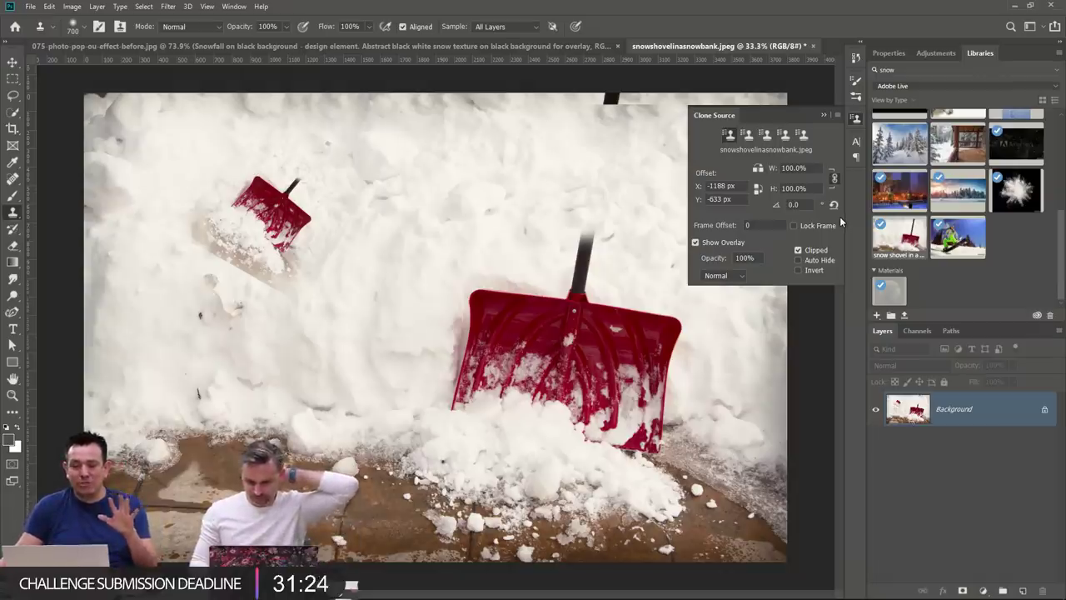
pyautogui.keyDown('alt'); pyautogui.click(475, 294); pyautogui.keyUp('alt')
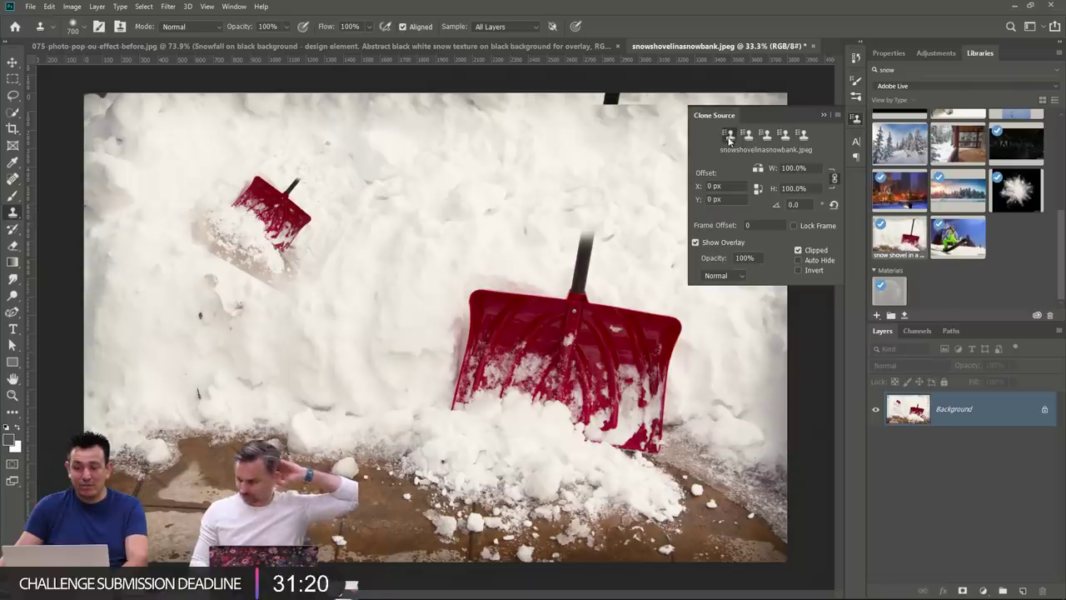
pyautogui.click(747, 134)
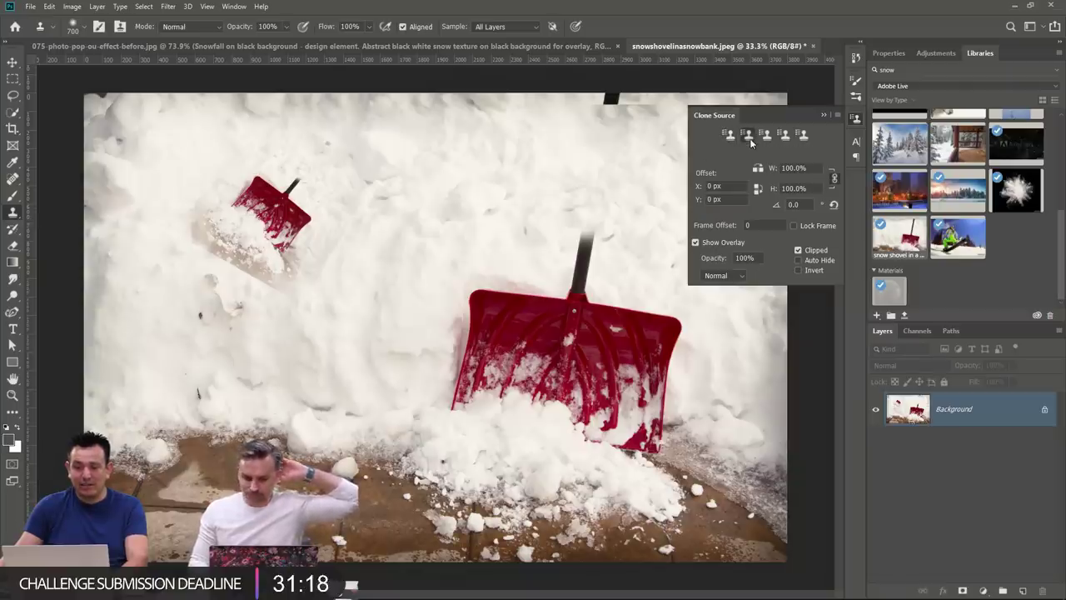
pyautogui.keyDown('alt'); pyautogui.click(456, 165); pyautogui.keyUp('alt')
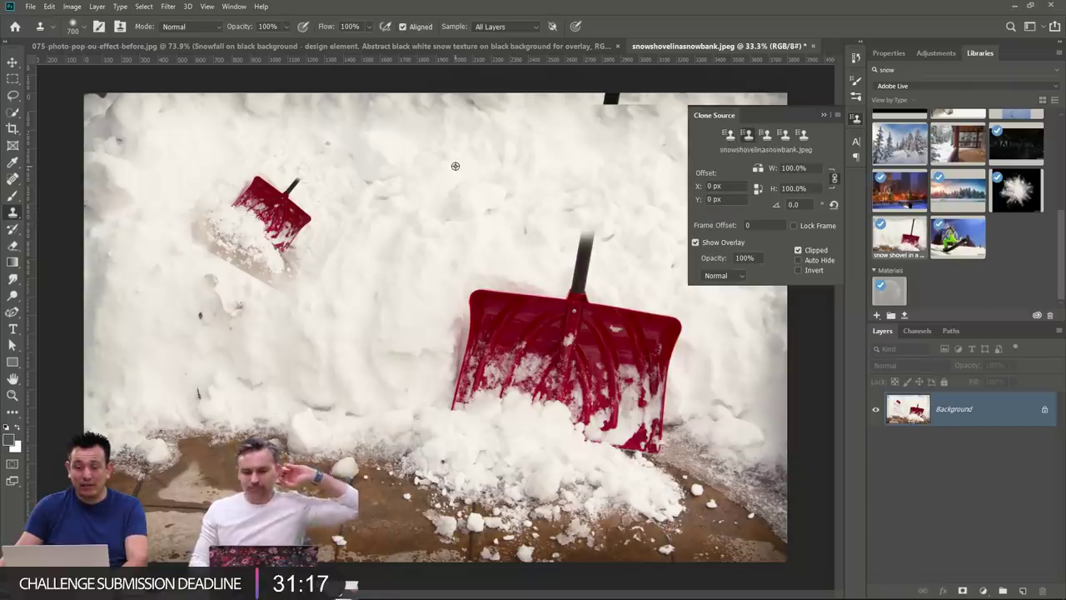
pyautogui.click(765, 134)
pyautogui.keyDown('alt'); pyautogui.click(226, 488); pyautogui.keyUp('alt')
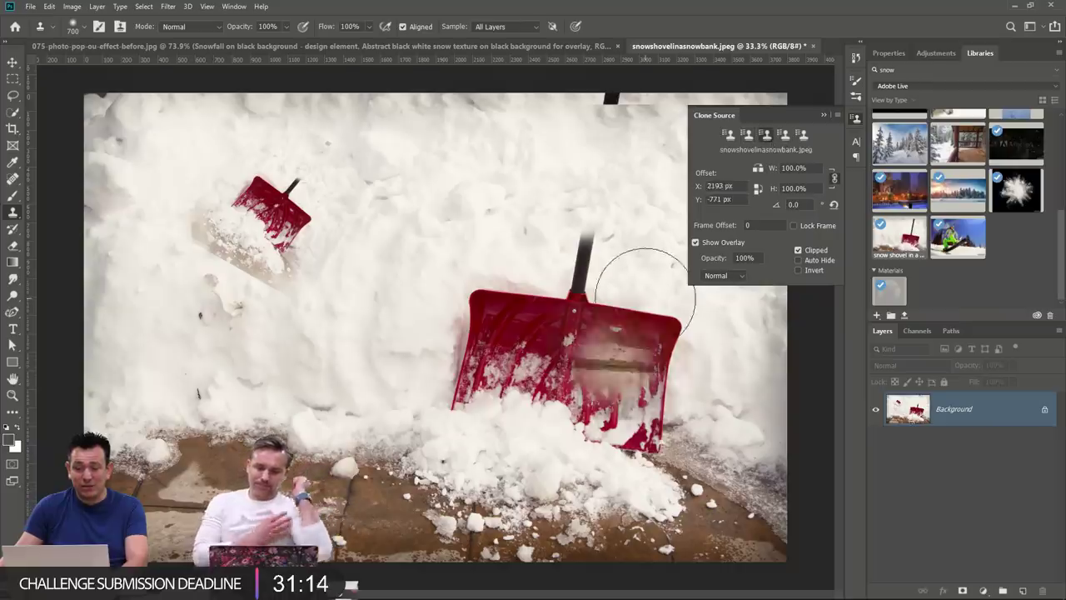
# Undo the test clone strokes near the shovel blade and close the Clone Source settings.
pyautogui.moveTo(624, 309)
pyautogui.mouseDown()
pyautogui.moveTo(590, 363)
pyautogui.moveTo(574, 343)
pyautogui.mouseUp()
pyautogui.hotkey('ctrl', 'z')
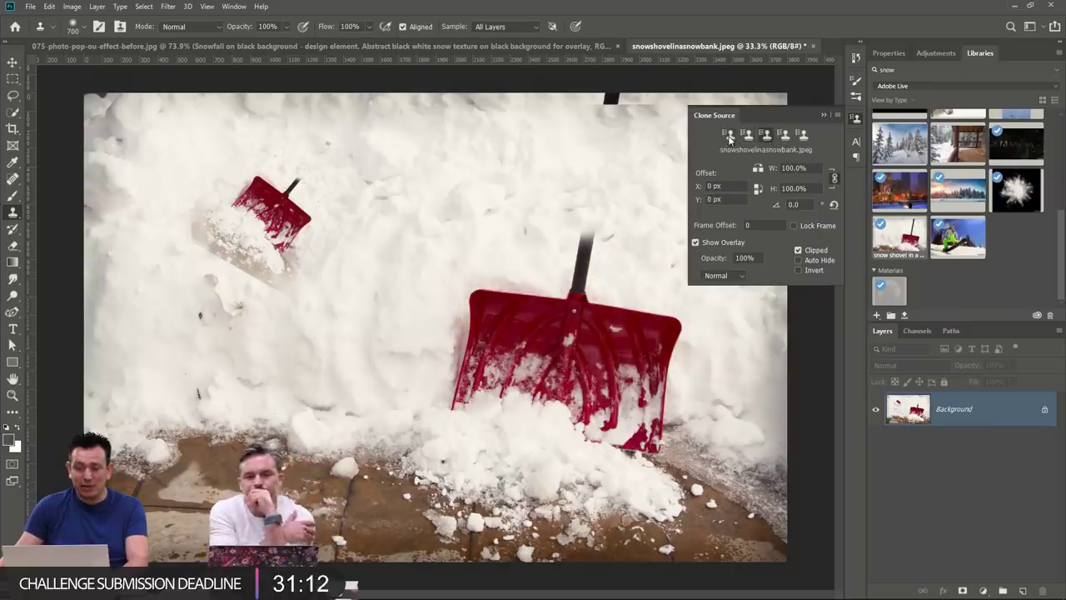
pyautogui.moveTo(454, 233); pyautogui.dragTo(394, 185)
pyautogui.hotkey('ctrl', 'z')
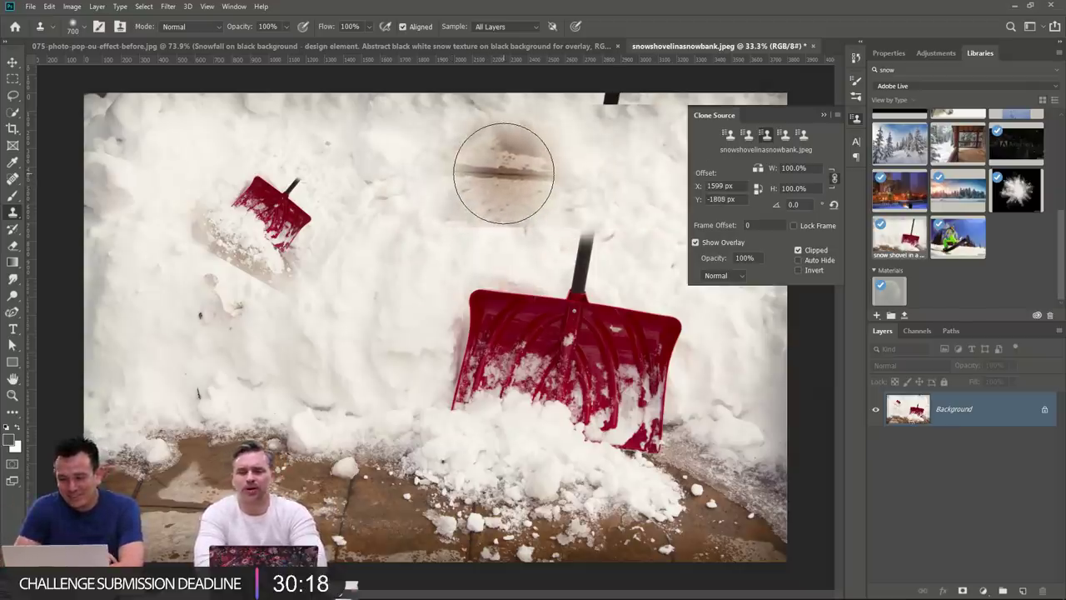
pyautogui.click(822, 116)
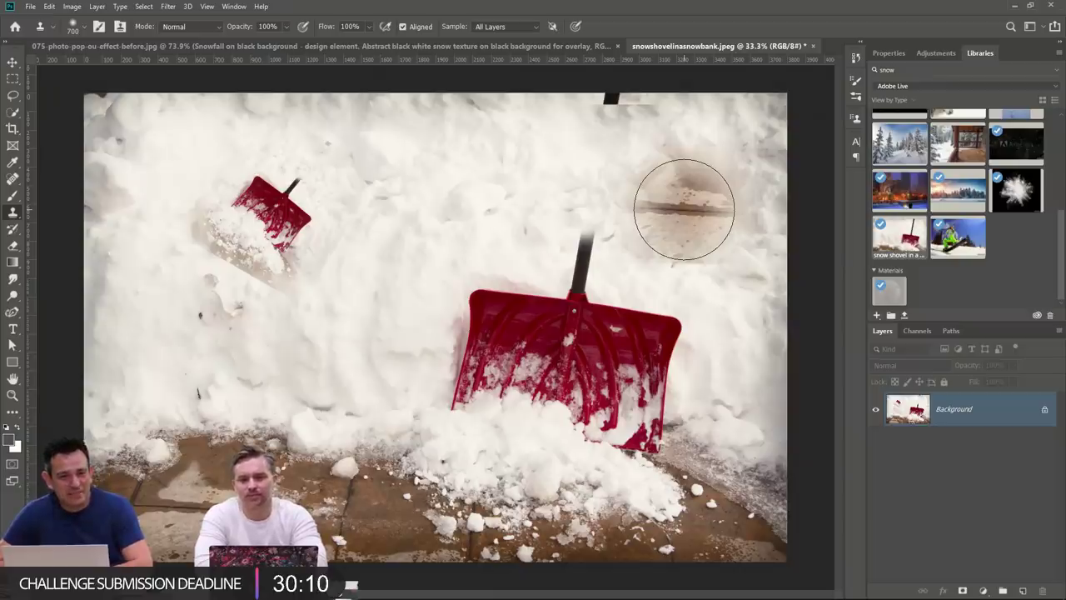
# Lasso the dark handle tip at the top, Content-Aware fill it away, and deselect.
pyautogui.press('ctrl')
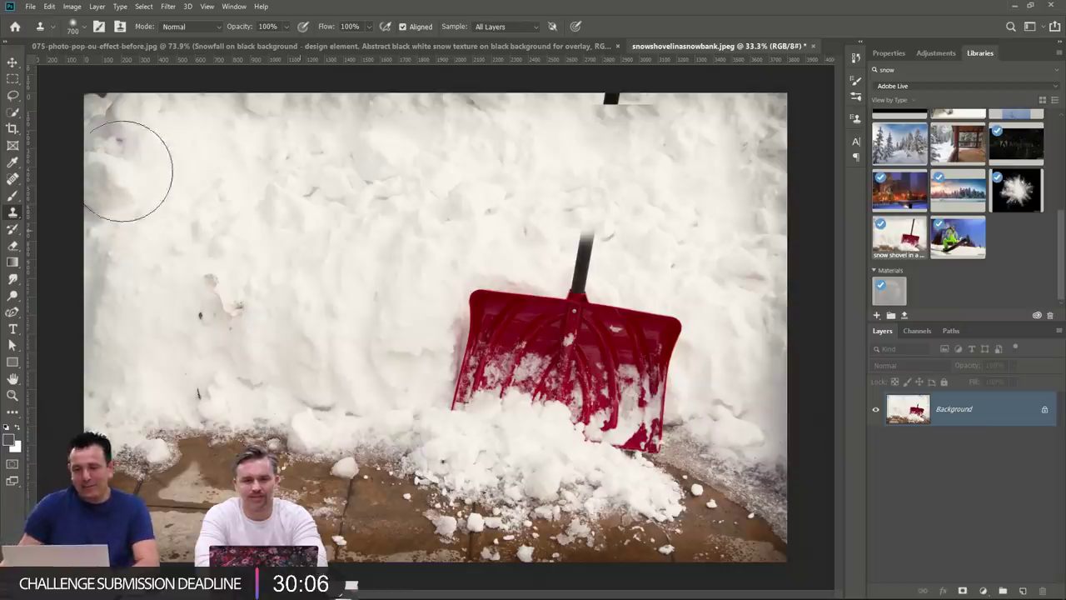
pyautogui.click(13, 96)
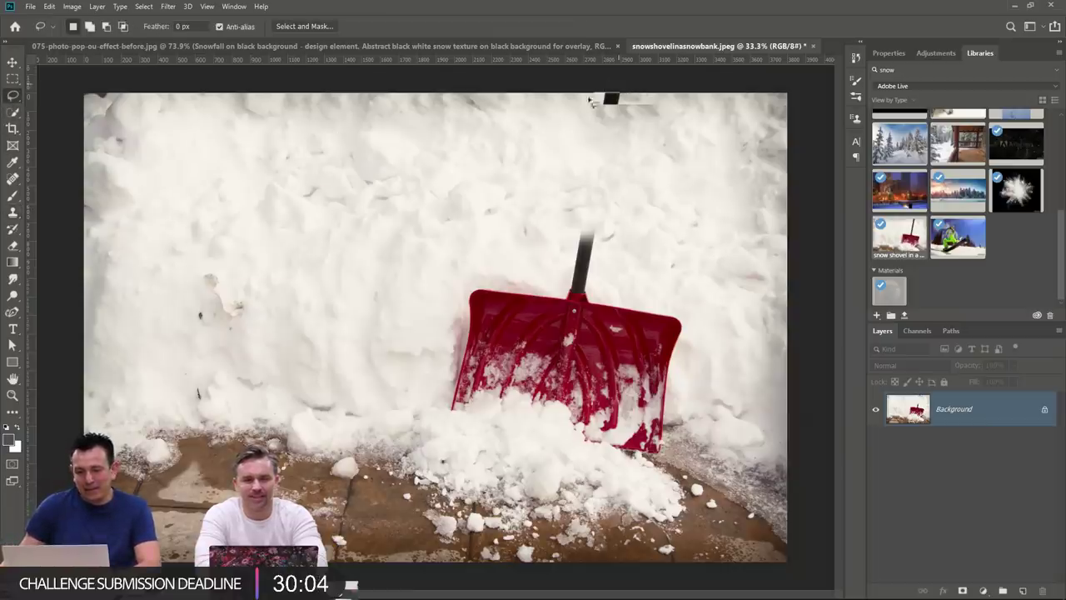
pyautogui.moveTo(574, 147)
pyautogui.mouseDown()
pyautogui.moveTo(662, 125)
pyautogui.moveTo(595, 92)
pyautogui.moveTo(626, 115)
pyautogui.mouseUp()
pyautogui.moveTo(593, 83)
pyautogui.mouseDown()
pyautogui.moveTo(567, 84)
pyautogui.moveTo(543, 143)
pyautogui.moveTo(645, 164)
pyautogui.moveTo(679, 85)
pyautogui.mouseUp()
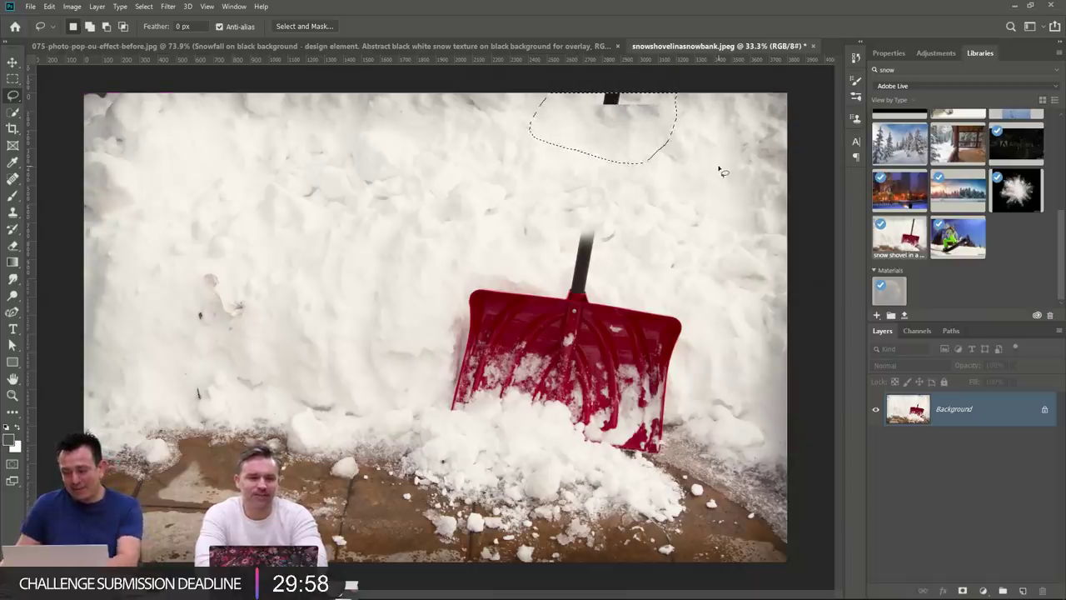
pyautogui.hotkey('shift', 'BackSpace')
pyautogui.press('Return')
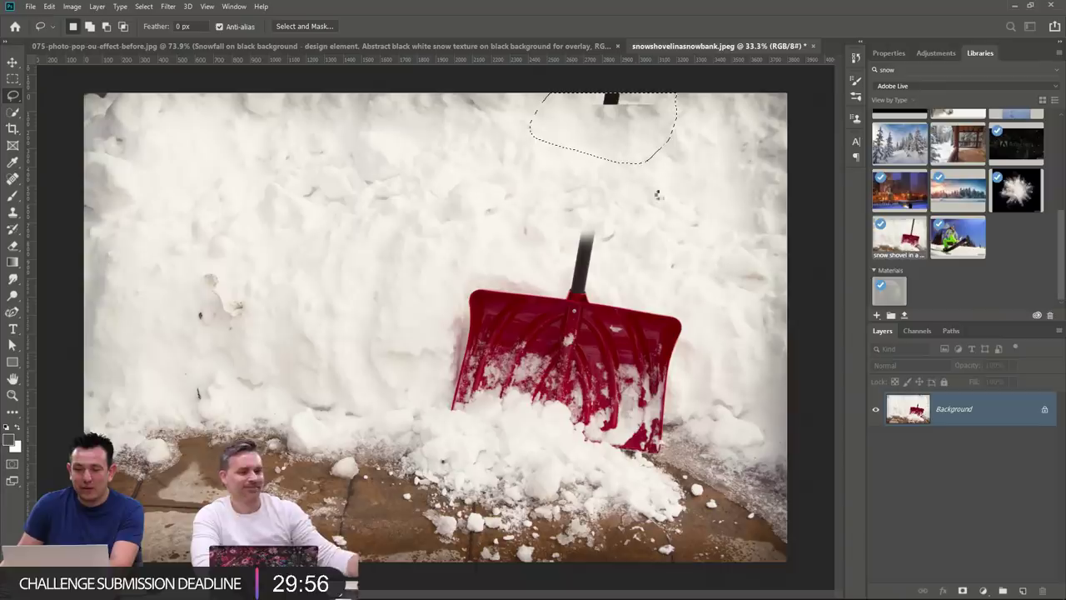
pyautogui.hotkey('ctrl', 'd')
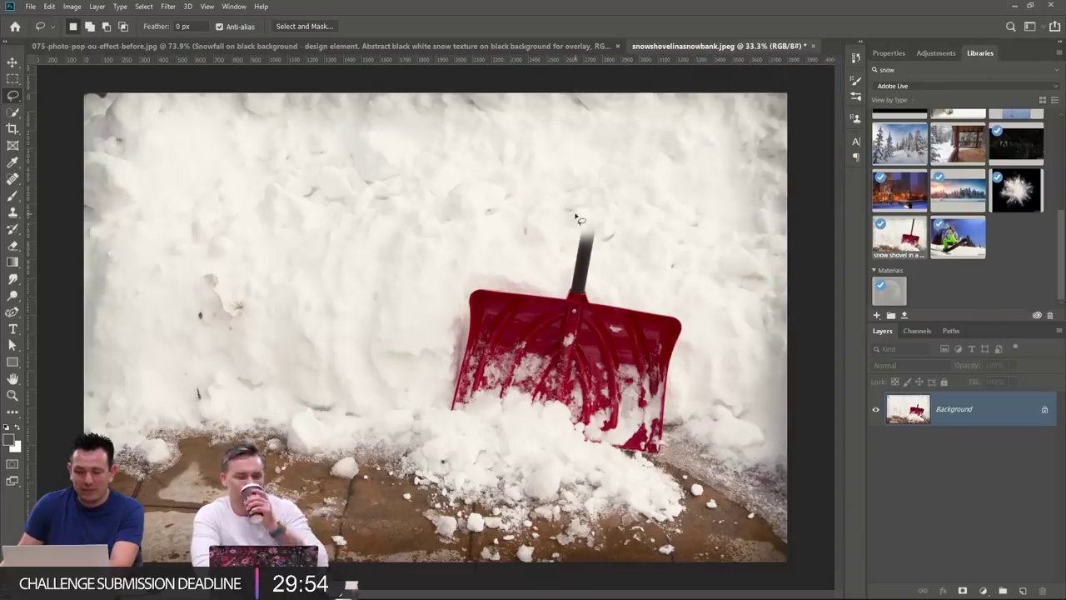
# Draw a loose freehand lasso selection around the big red shovel.
pyautogui.click(32, 7)
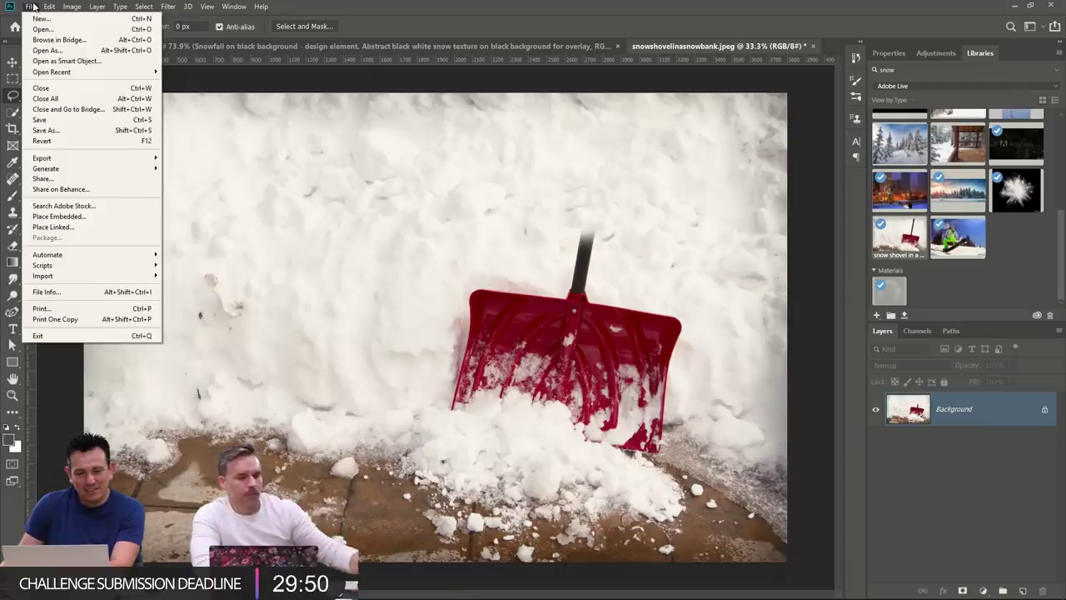
pyautogui.moveTo(52, 6)
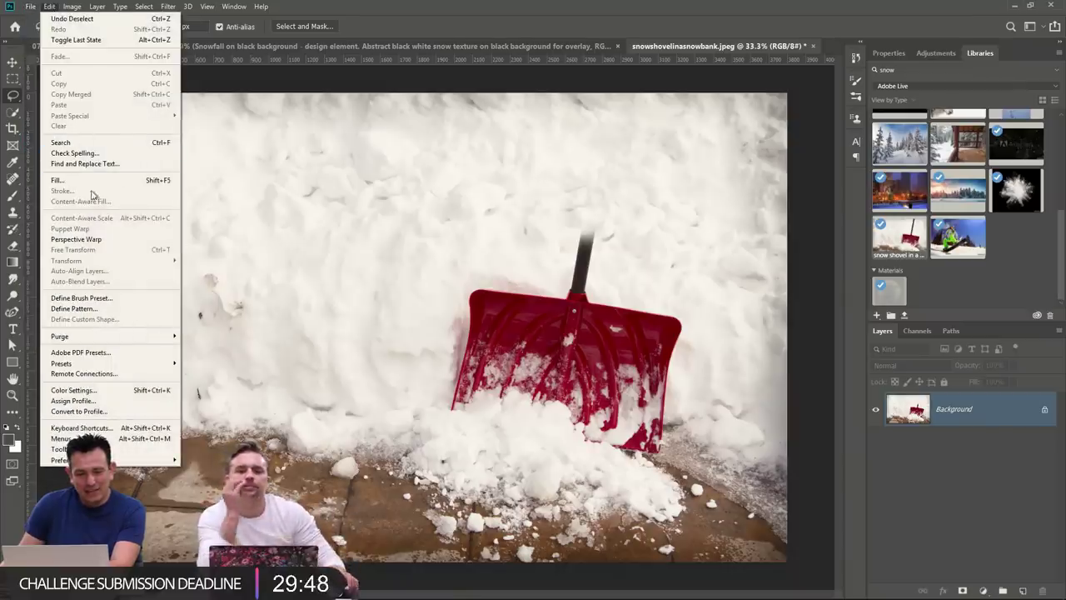
pyautogui.click(954, 426)
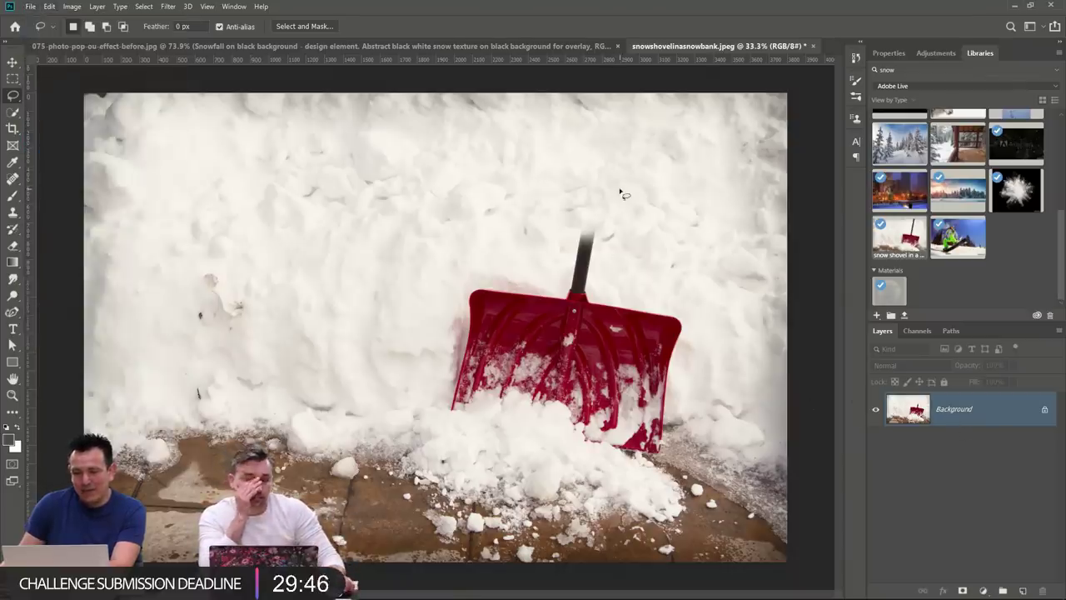
pyautogui.moveTo(621, 193)
pyautogui.mouseDown()
pyautogui.moveTo(623, 251)
pyautogui.moveTo(678, 297)
pyautogui.moveTo(698, 375)
pyautogui.moveTo(680, 446)
pyautogui.mouseUp()
pyautogui.moveTo(621, 464)
pyautogui.mouseDown()
pyautogui.moveTo(460, 425)
pyautogui.moveTo(435, 396)
pyautogui.moveTo(441, 309)
pyautogui.moveTo(614, 195)
pyautogui.mouseUp()
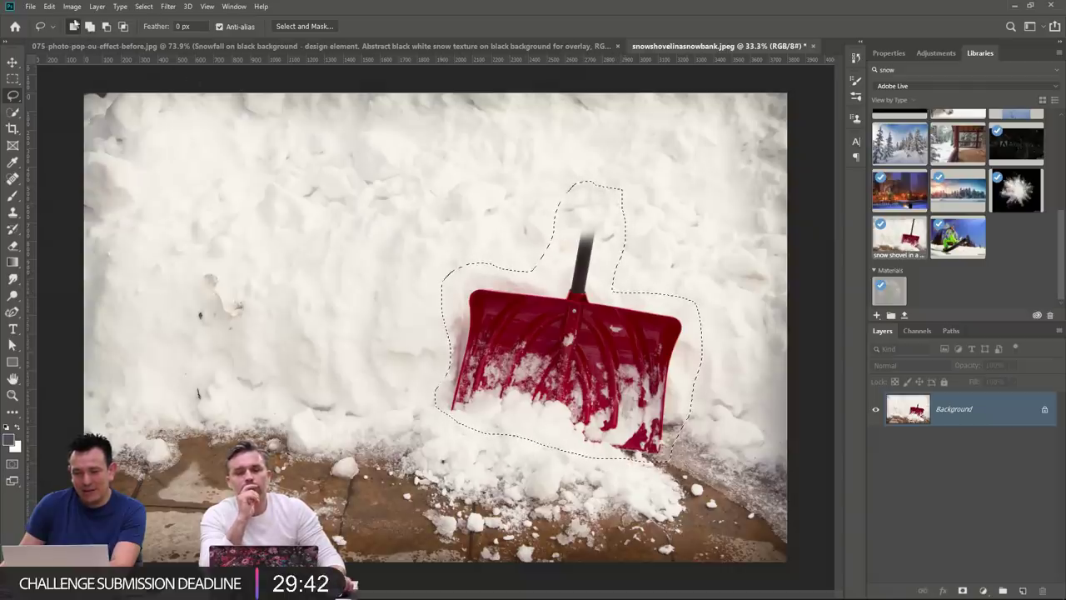
pyautogui.click(50, 6)
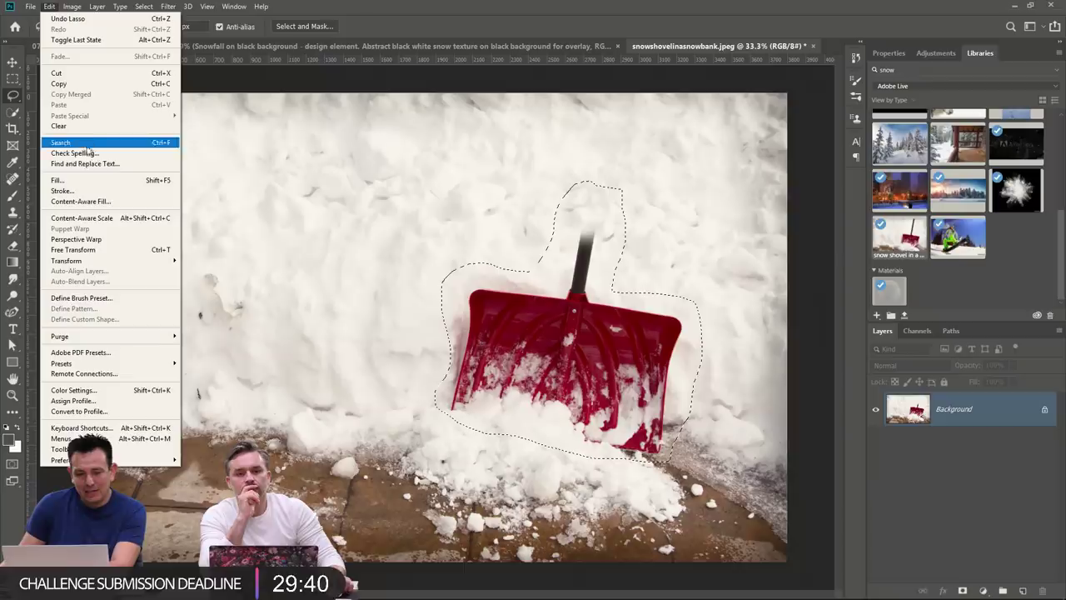
# Content-Aware Fill the shovel selection as a new layer, excluding the bottom pavement from sampling.
pyautogui.click(80, 200)
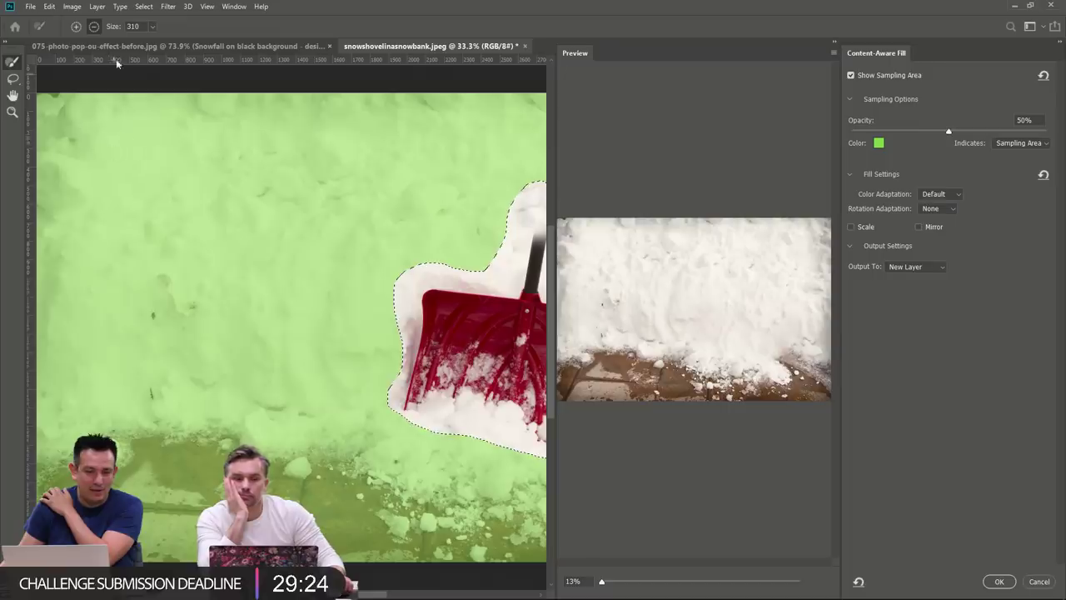
pyautogui.moveTo(148, 487)
pyautogui.mouseDown()
pyautogui.moveTo(212, 462)
pyautogui.moveTo(391, 500)
pyautogui.moveTo(500, 541)
pyautogui.mouseUp()
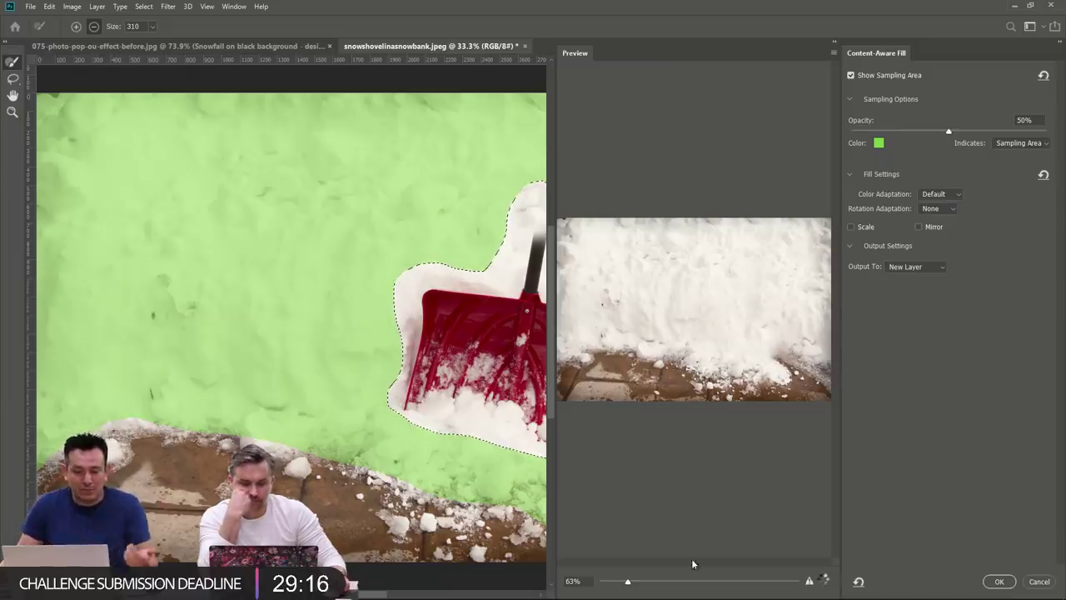
pyautogui.click(999, 580)
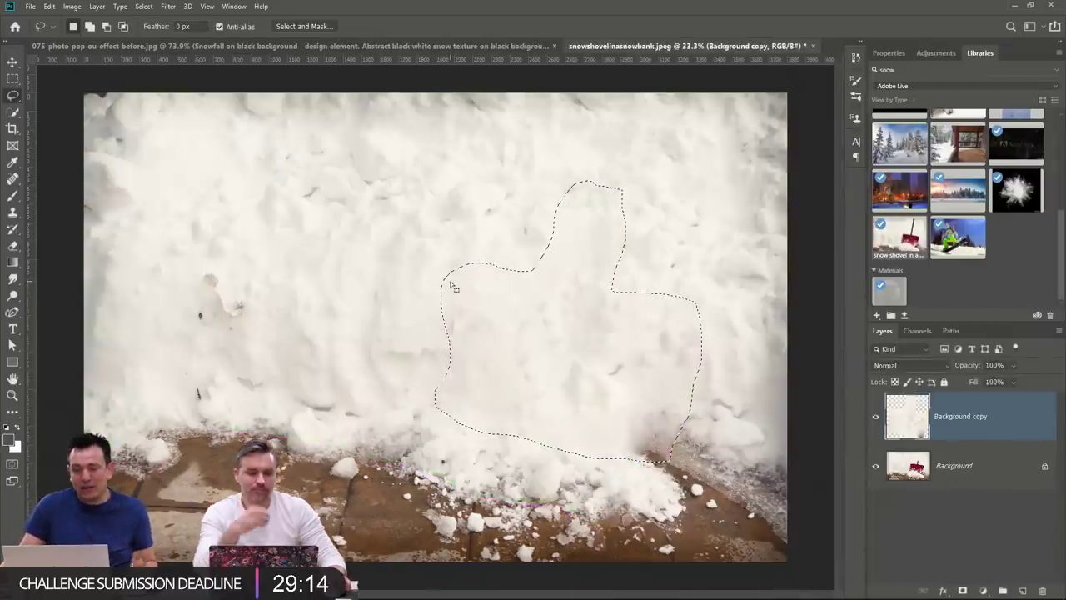
pyautogui.hotkey('ctrl', 'd')
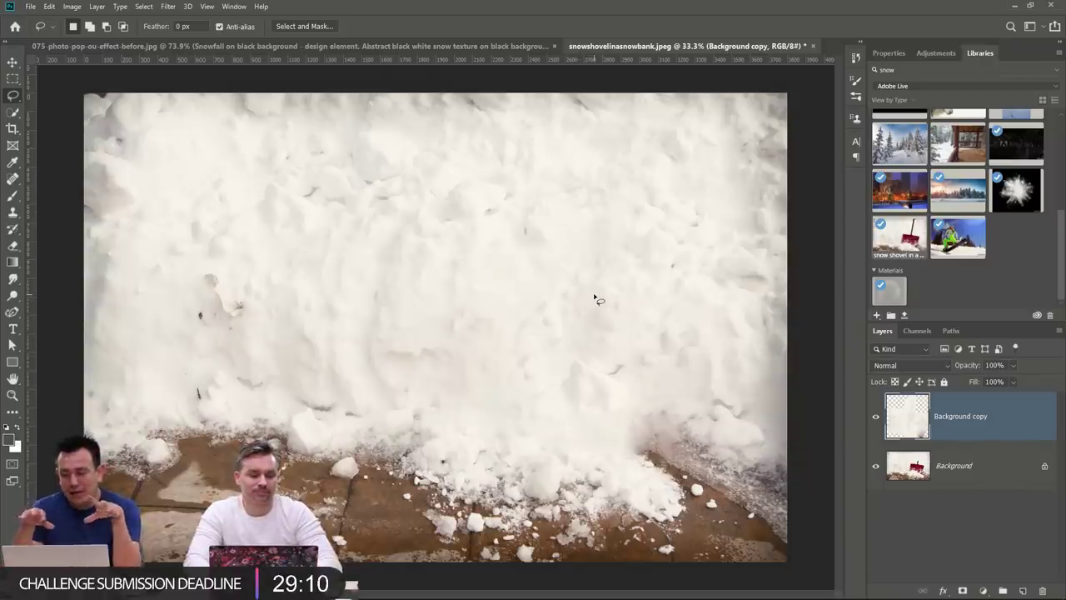
# Merge the fill layer with the Background and return to the snowboarder pop-out document.
pyautogui.keyDown('shift'); pyautogui.click(912, 475); pyautogui.keyUp('shift')
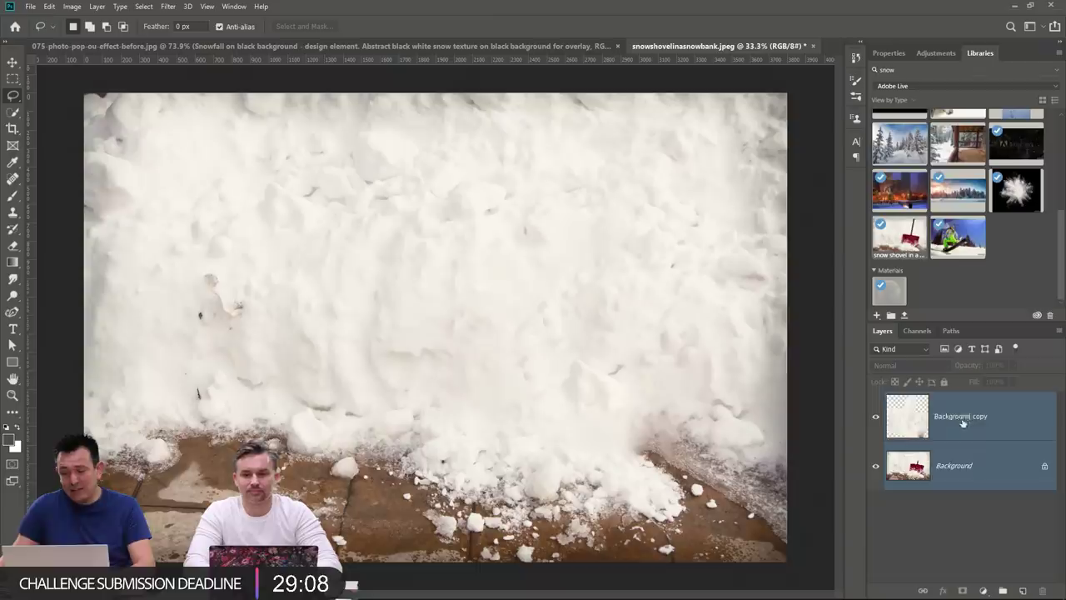
pyautogui.hotkey('ctrl', 'e')
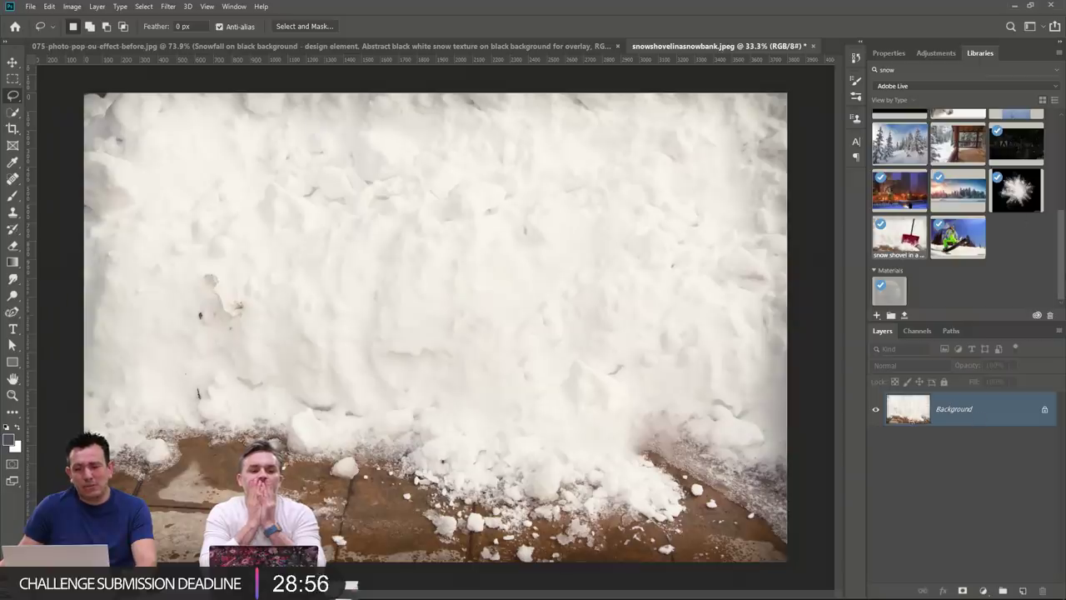
pyautogui.click(516, 44)
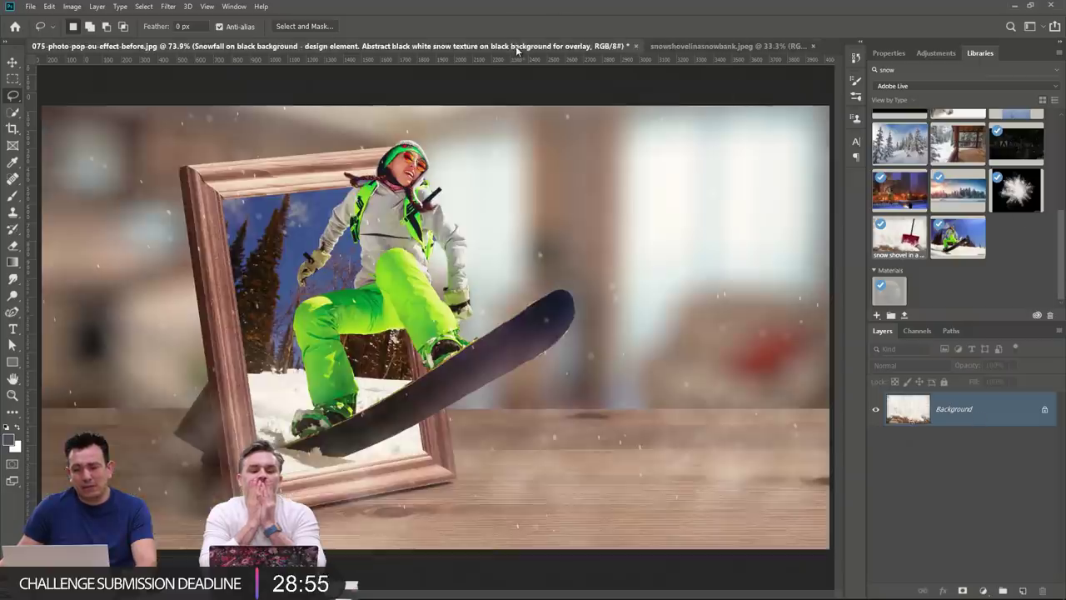
# Test Clone Stamp strokes over the snowboarder, undoing them and deleting the test Layer 2.
pyautogui.click(14, 215)
pyautogui.moveTo(358, 275)
pyautogui.mouseDown()
pyautogui.moveTo(499, 283)
pyautogui.moveTo(566, 308)
pyautogui.moveTo(455, 304)
pyautogui.mouseUp()
pyautogui.hotkey('ctrl', 'z')
pyautogui.moveTo(359, 275)
pyautogui.mouseDown()
pyautogui.moveTo(417, 250)
pyautogui.moveTo(350, 283)
pyautogui.moveTo(380, 263)
pyautogui.moveTo(392, 275)
pyautogui.moveTo(366, 292)
pyautogui.moveTo(416, 296)
pyautogui.moveTo(406, 300)
pyautogui.mouseUp()
pyautogui.hotkey('ctrl', 'z')
pyautogui.hotkey('ctrl', 'z')
pyautogui.hotkey('ctrl', 'z')
pyautogui.hotkey('ctrl', 'z')
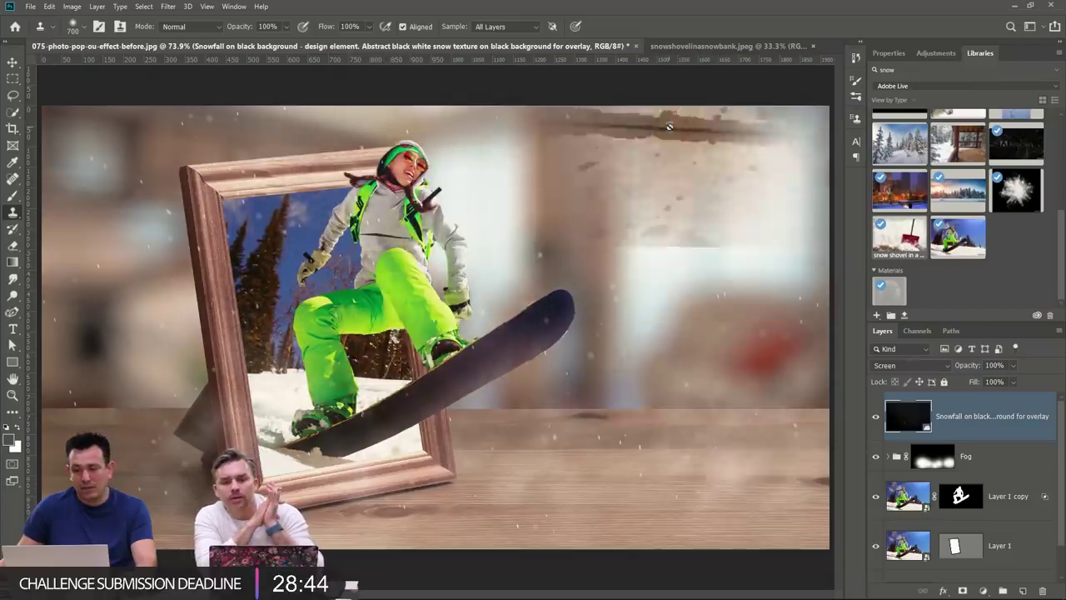
pyautogui.click(691, 46)
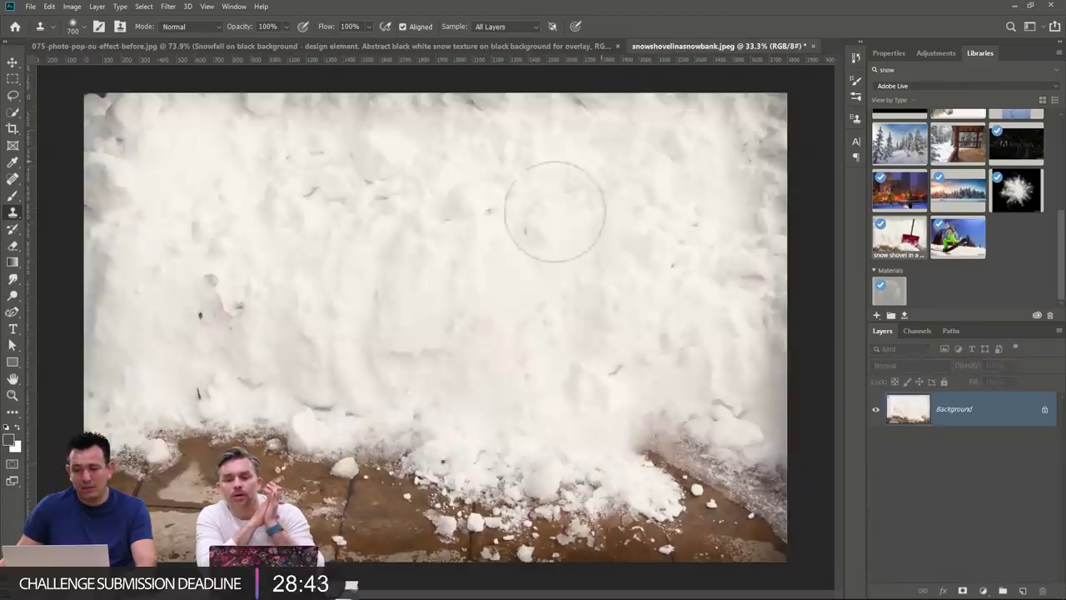
pyautogui.click(515, 46)
pyautogui.hotkey('ctrl', 'z')
pyautogui.hotkey('ctrl', 'z')
pyautogui.hotkey('ctrl', 'z')
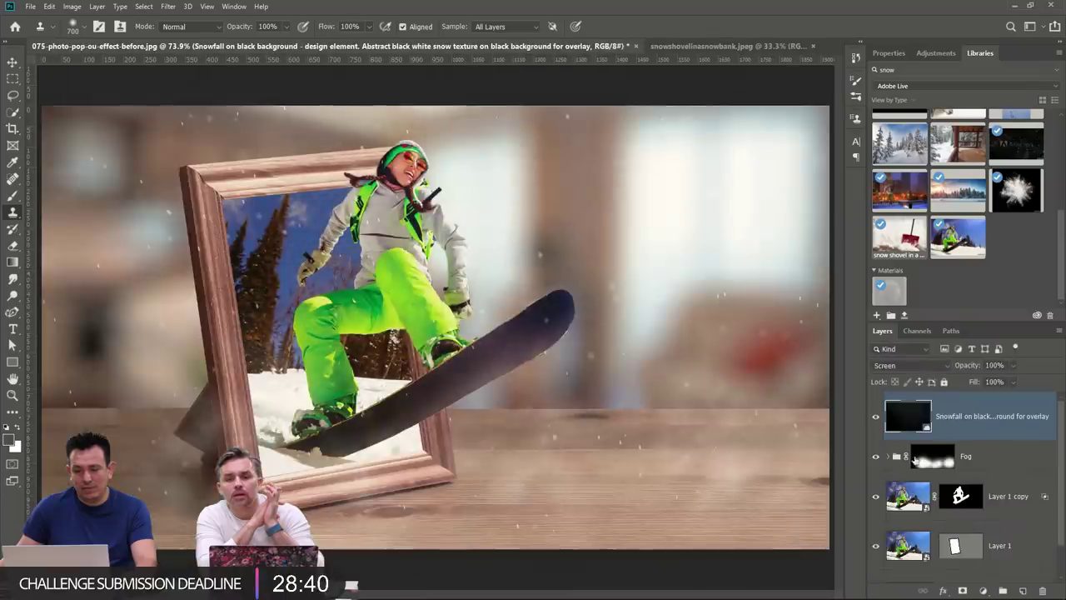
pyautogui.click(1023, 590)
pyautogui.moveTo(516, 250)
pyautogui.mouseDown()
pyautogui.moveTo(317, 334)
pyautogui.moveTo(466, 216)
pyautogui.moveTo(508, 358)
pyautogui.mouseUp()
pyautogui.press('Delete')
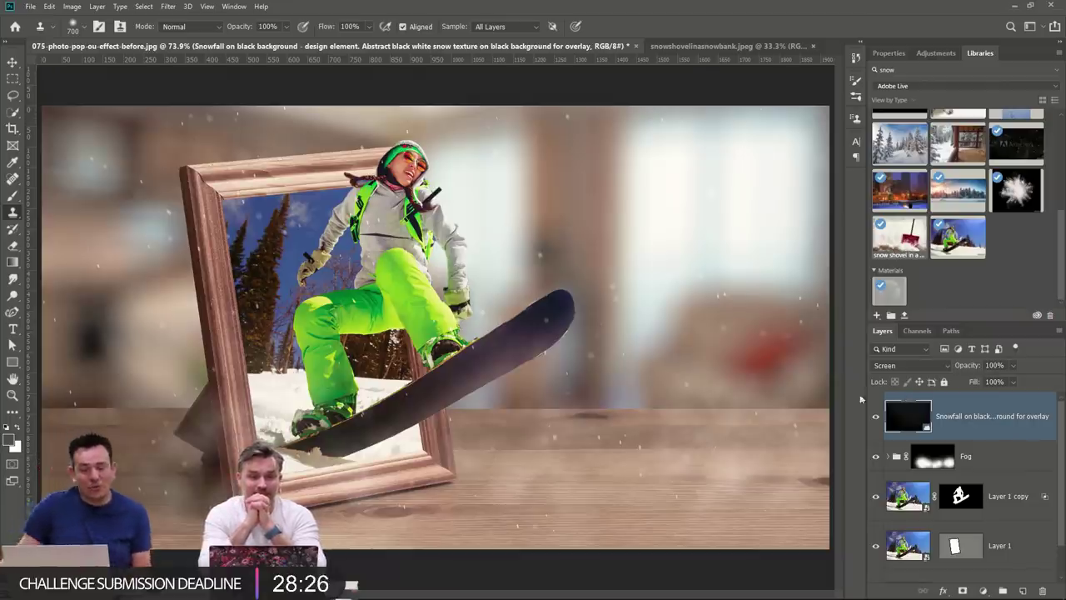
# Sample a colour from the wooden frame with the Eyedropper and shift Photoshop's window right.
pyautogui.click(12, 162)
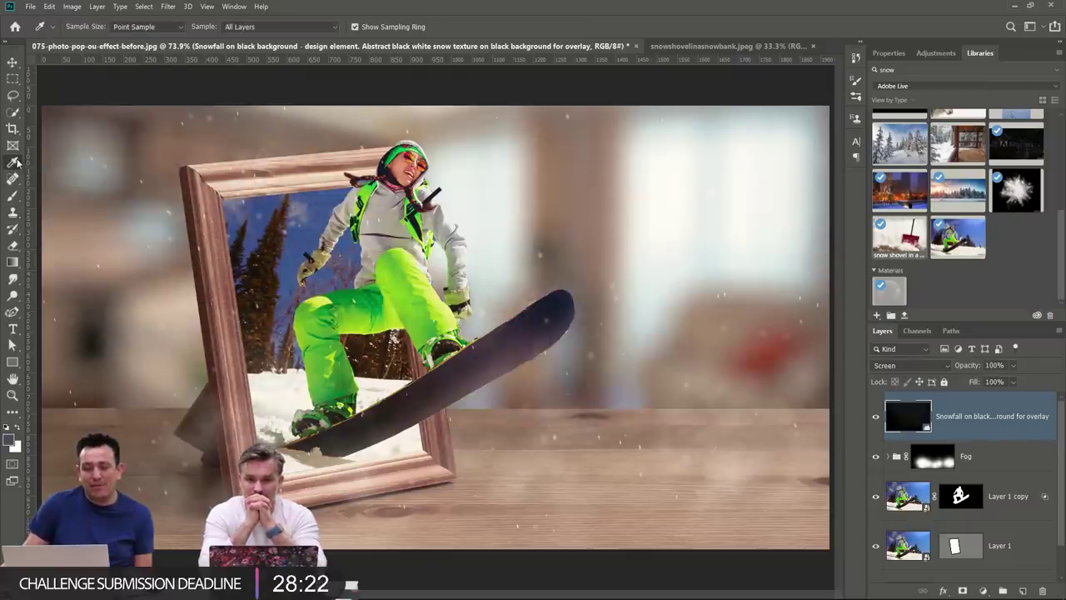
pyautogui.rightClick(13, 162)
pyautogui.click(50, 167)
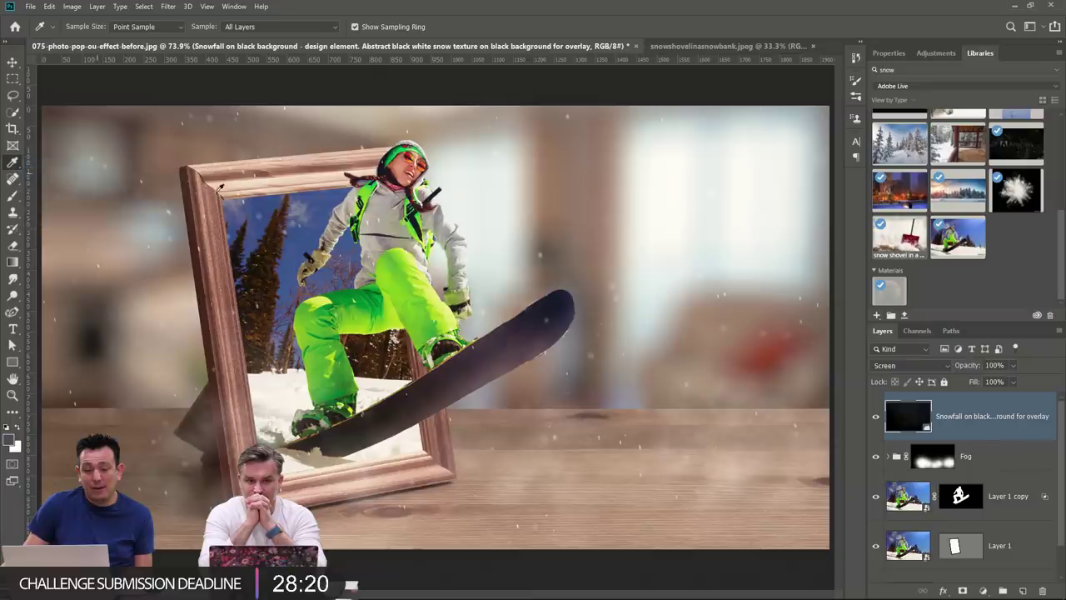
pyautogui.moveTo(428, 217); pyautogui.dragTo(313, 195)
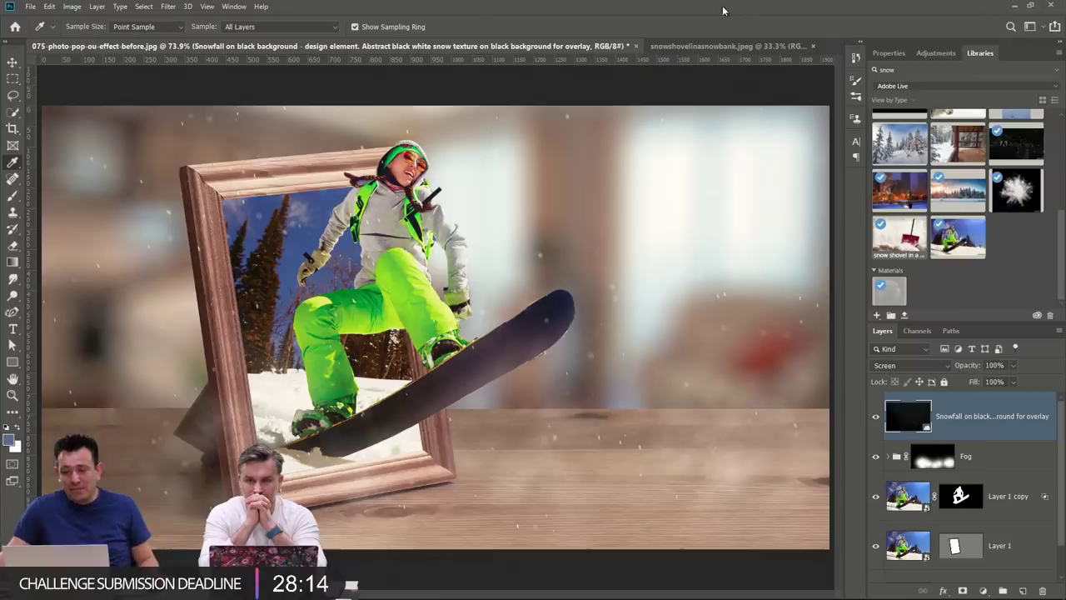
pyautogui.moveTo(723, 10); pyautogui.dragTo(1061, 19)
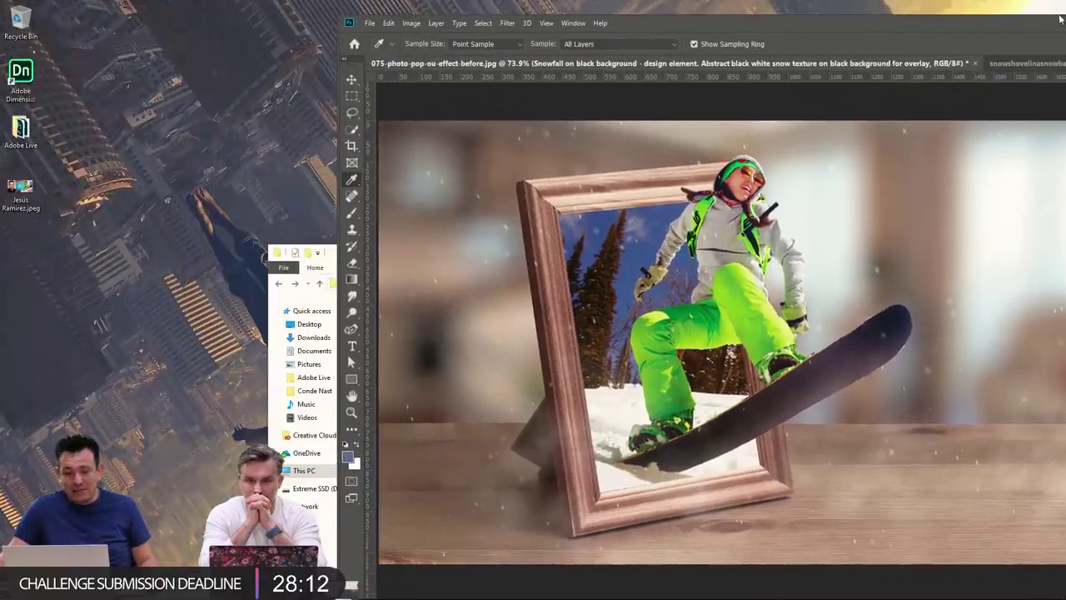
# Bring the psds folder forward and back, then sample teal-green from the desktop icon.
pyautogui.click(334, 286)
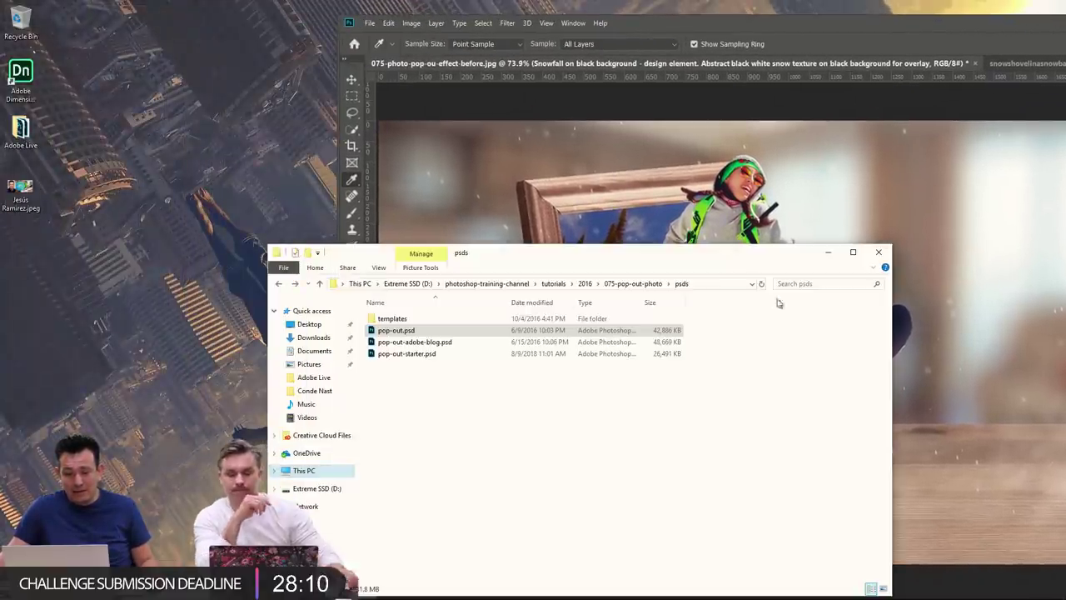
pyautogui.click(717, 245)
pyautogui.moveTo(743, 303); pyautogui.dragTo(567, 283)
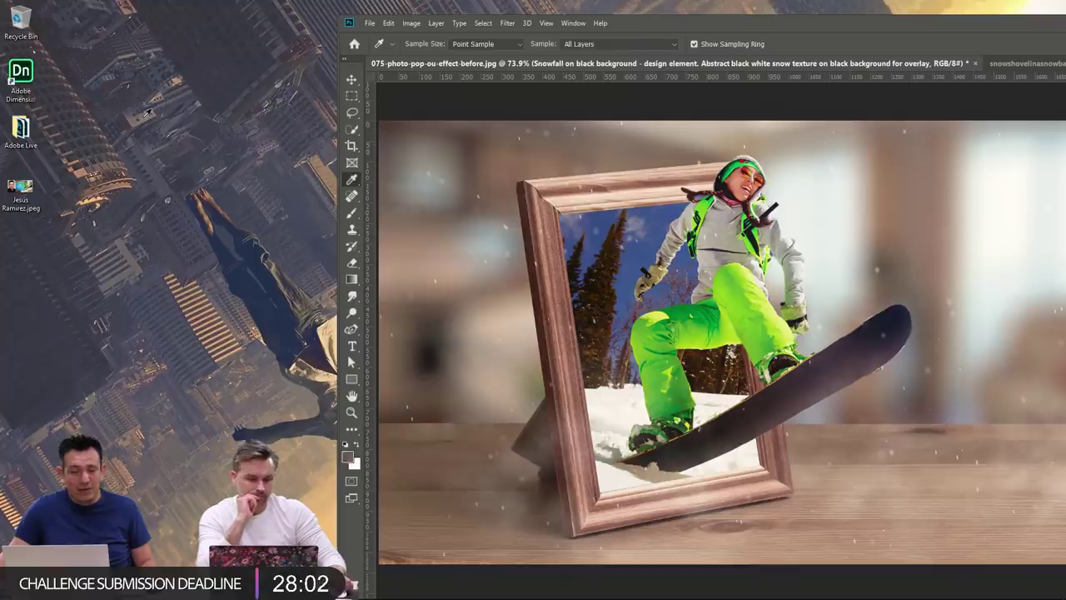
pyautogui.moveTo(610, 243); pyautogui.dragTo(408, 179)
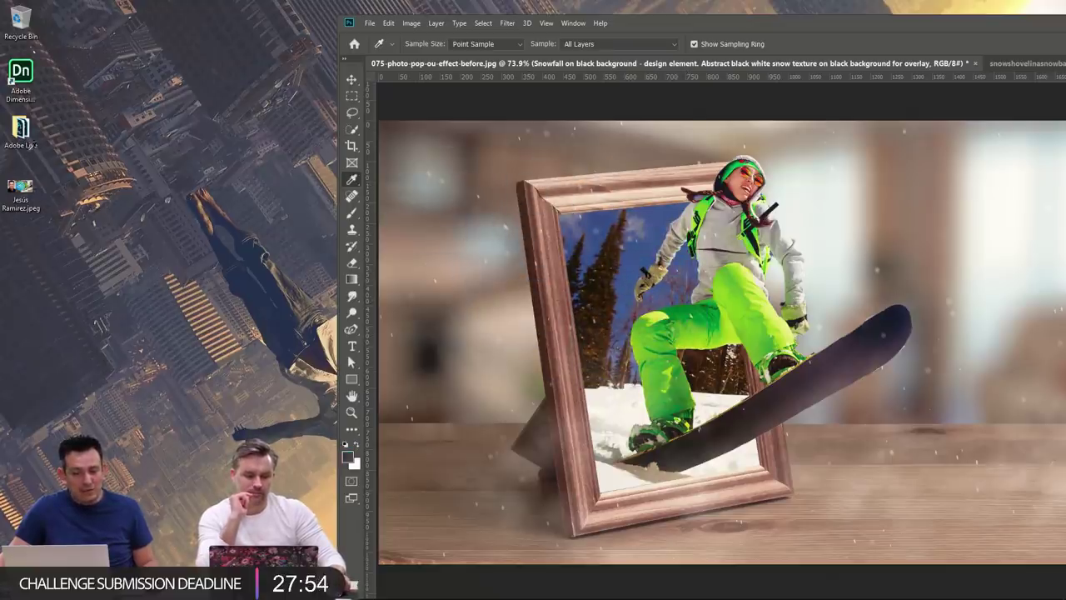
pyautogui.moveTo(29, 98); pyautogui.dragTo(282, 82)
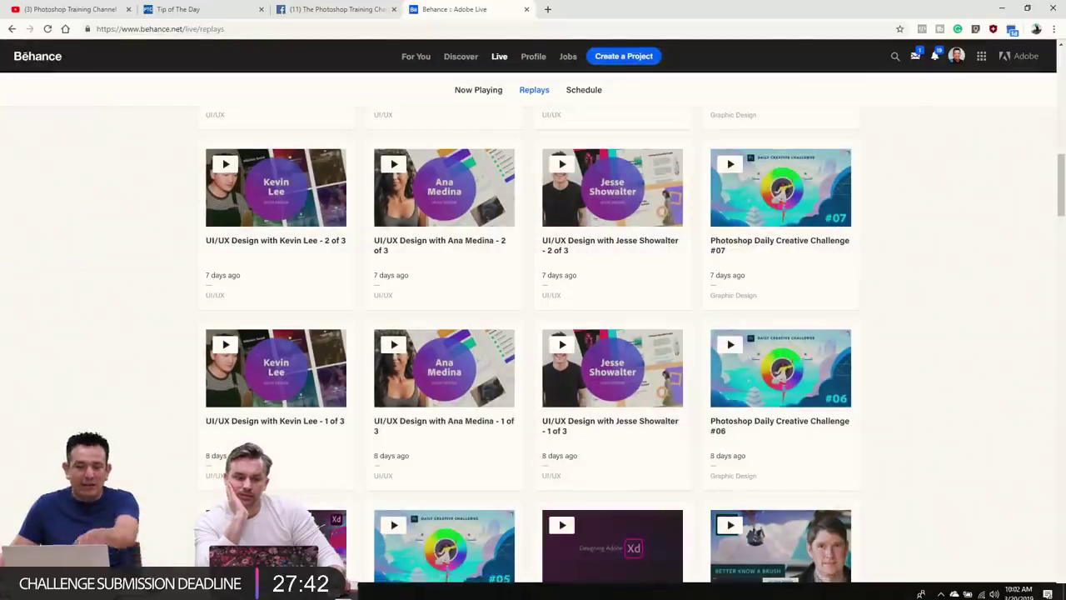
# Sample the purple from the Behance thumbnail and confirm foreground hex 873192.
pyautogui.hotkey('alt', 'Tab')
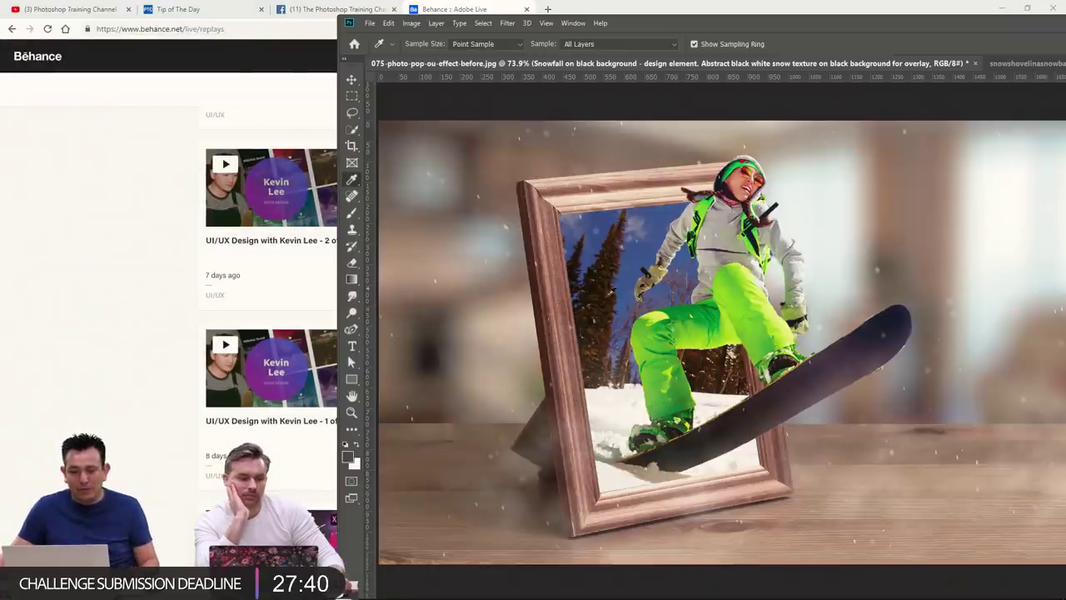
pyautogui.moveTo(658, 233); pyautogui.dragTo(391, 260)
pyautogui.moveTo(333, 240); pyautogui.dragTo(261, 189)
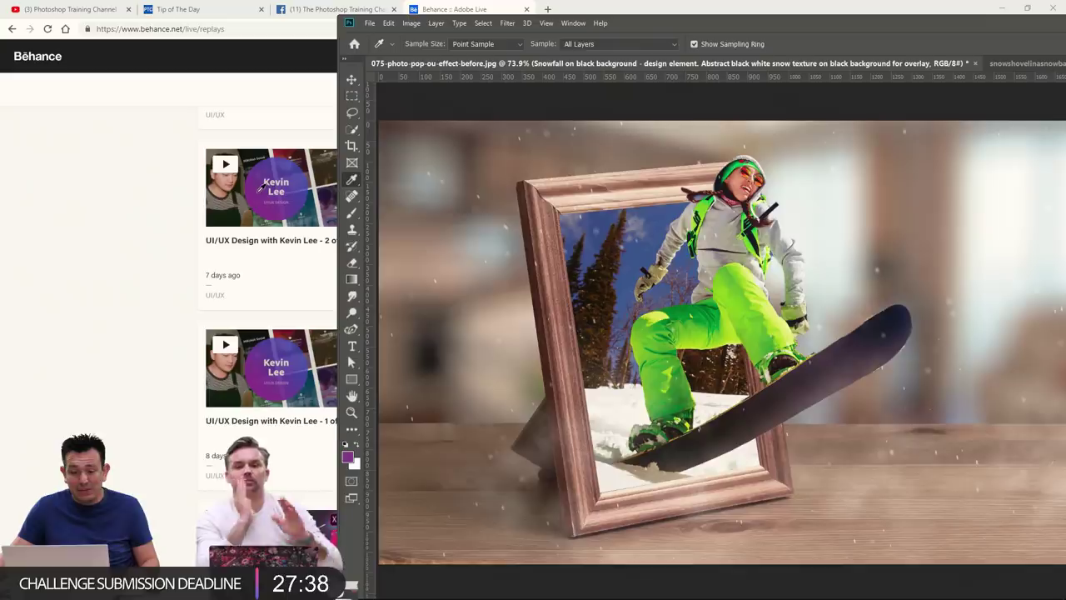
pyautogui.click(349, 457)
pyautogui.doubleClick(575, 322)
pyautogui.press('Return')
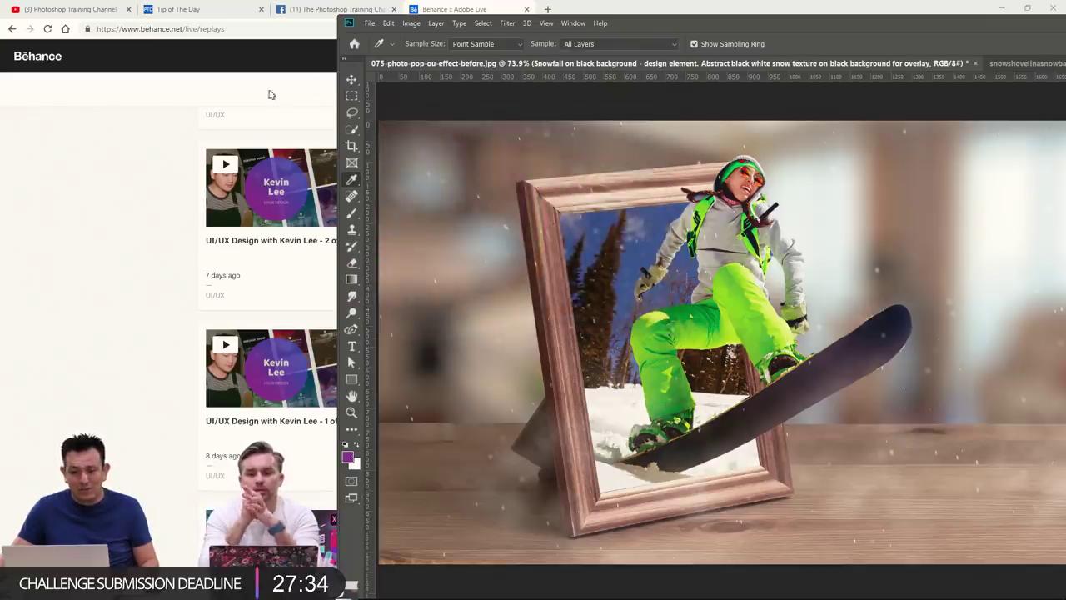
# Minimize Chrome and maximize the Photoshop window to fill the screen.
pyautogui.click(199, 110)
pyautogui.click(1004, 6)
pyautogui.moveTo(852, 32); pyautogui.dragTo(663, 12)
pyautogui.doubleClick(663, 13)
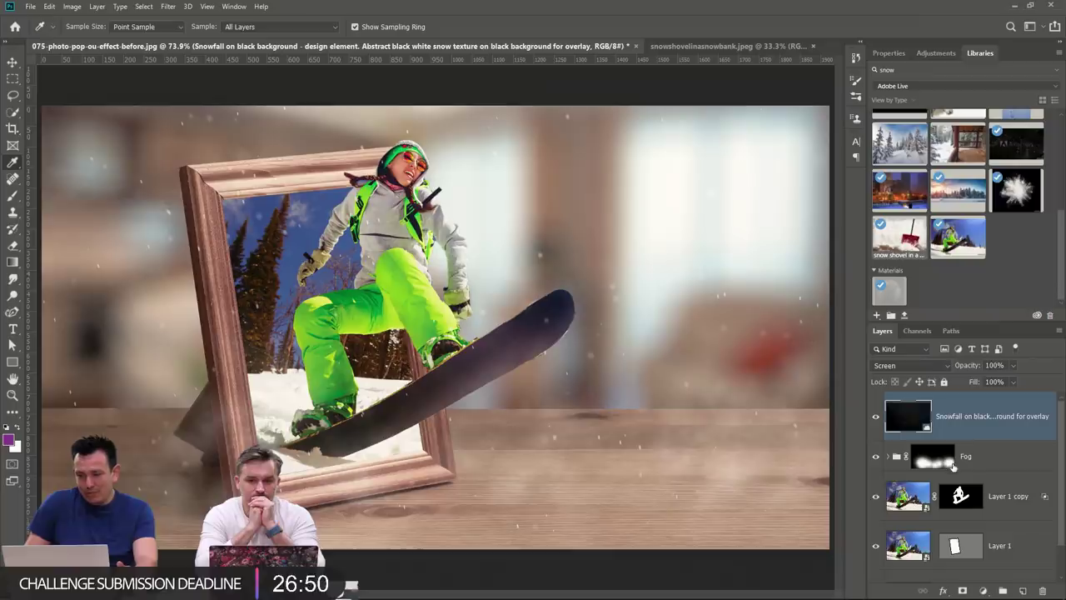
# On the snowbank photo, compare the Red, Green and Blue channels, then duplicate the Blue channel.
pyautogui.click(717, 46)
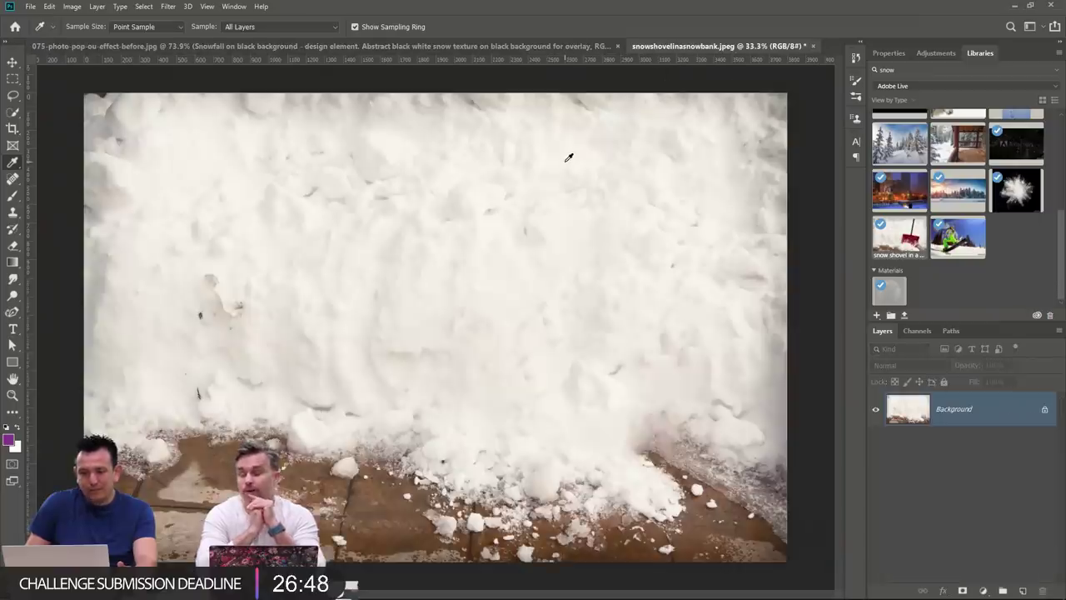
pyautogui.click(12, 63)
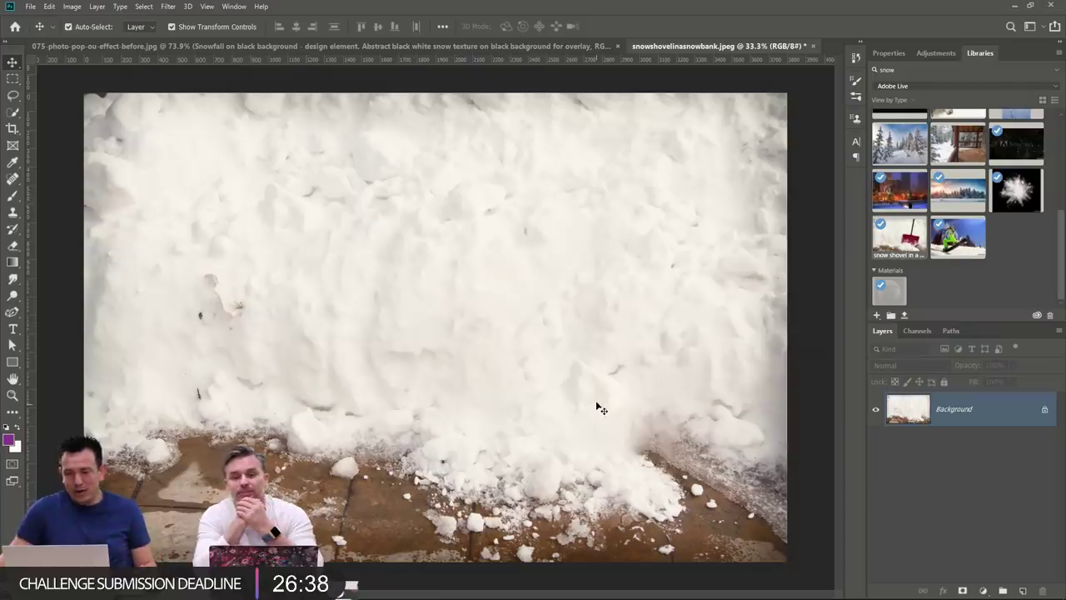
pyautogui.click(916, 332)
pyautogui.click(892, 397)
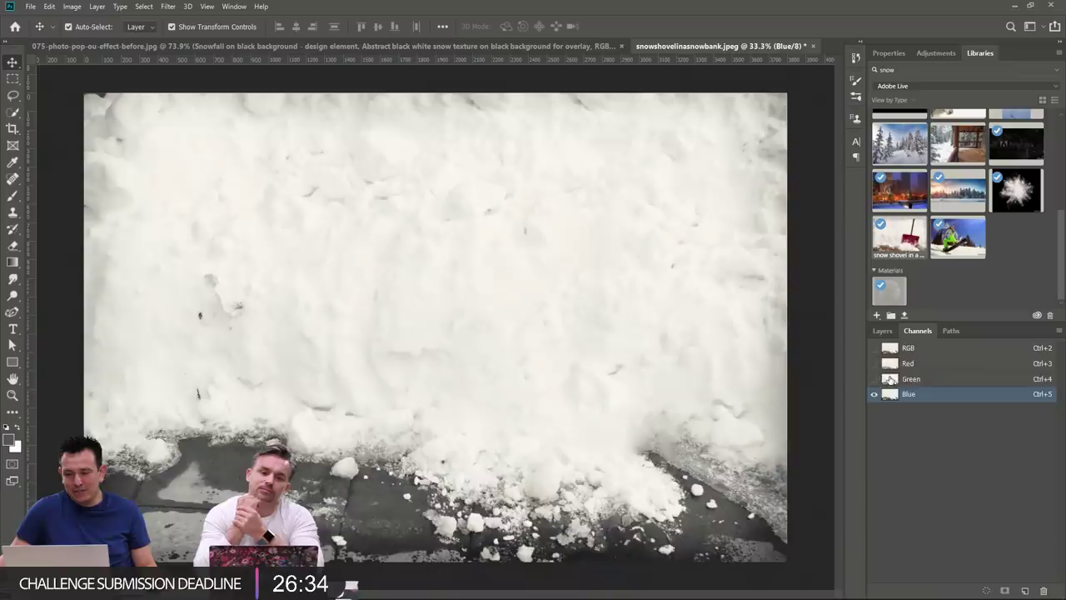
pyautogui.click(892, 381)
pyautogui.click(891, 369)
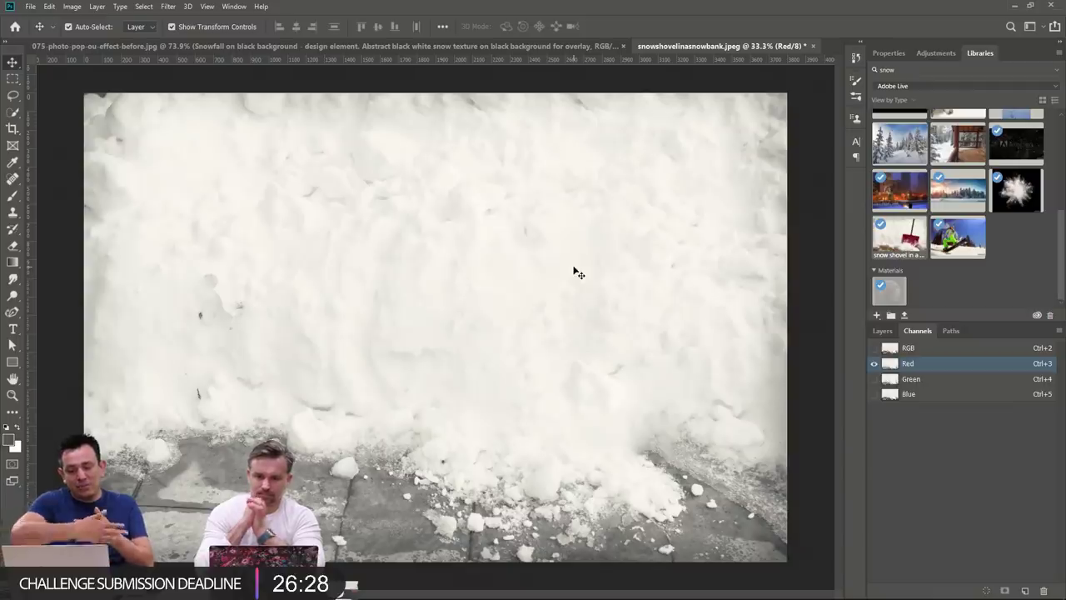
pyautogui.click(894, 380)
pyautogui.click(895, 396)
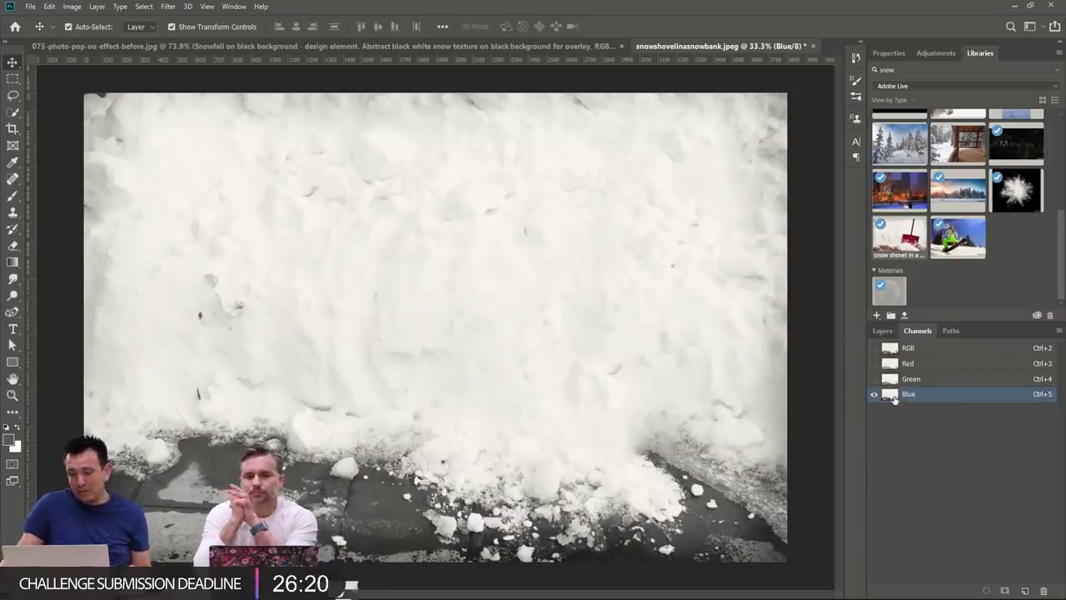
pyautogui.moveTo(893, 397); pyautogui.dragTo(1026, 589)
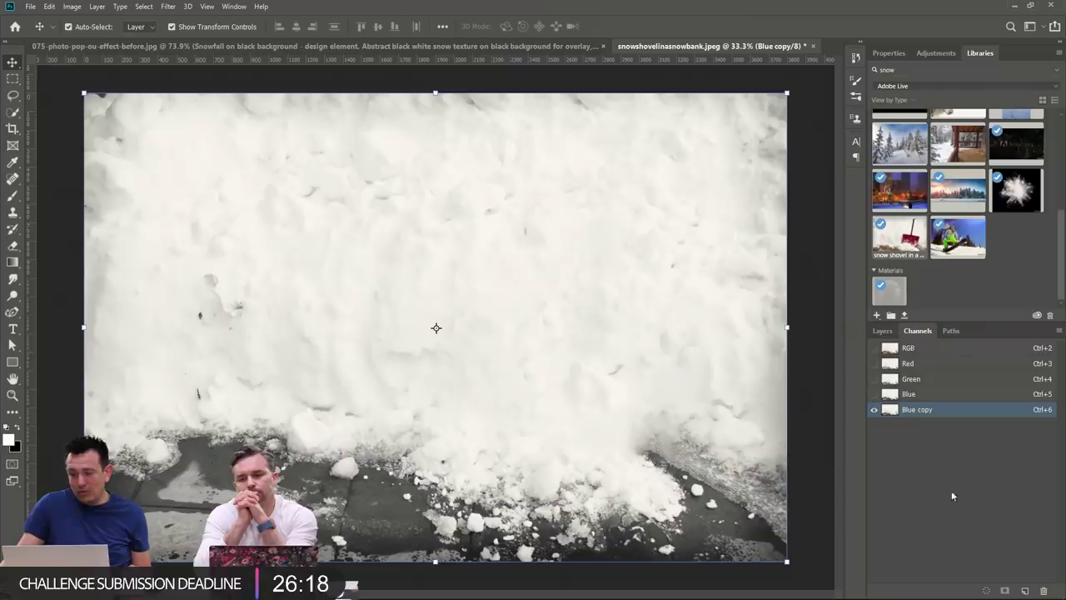
# Apply Levels to the Blue copy channel with black input 92 and white 210.
pyautogui.click(71, 7)
pyautogui.moveTo(88, 36)
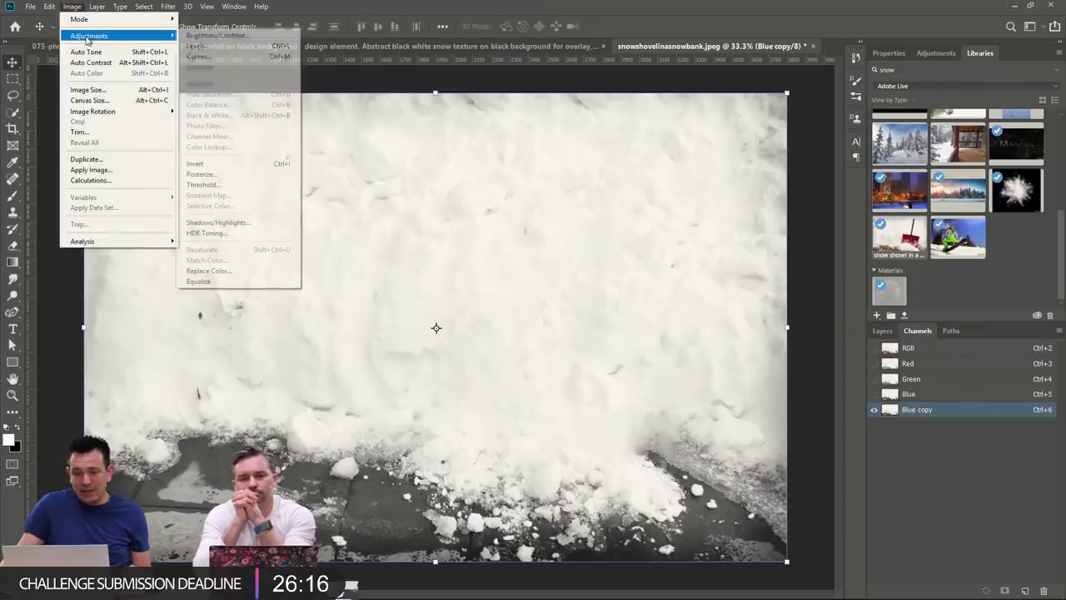
pyautogui.click(241, 53)
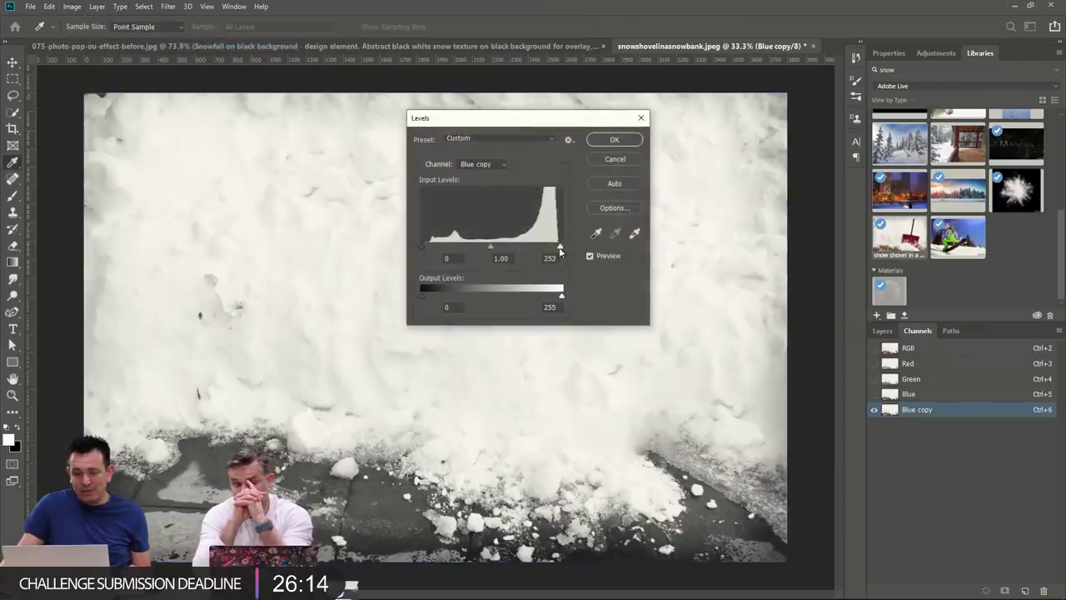
pyautogui.moveTo(560, 248); pyautogui.dragTo(537, 248)
pyautogui.moveTo(424, 245); pyautogui.dragTo(471, 246)
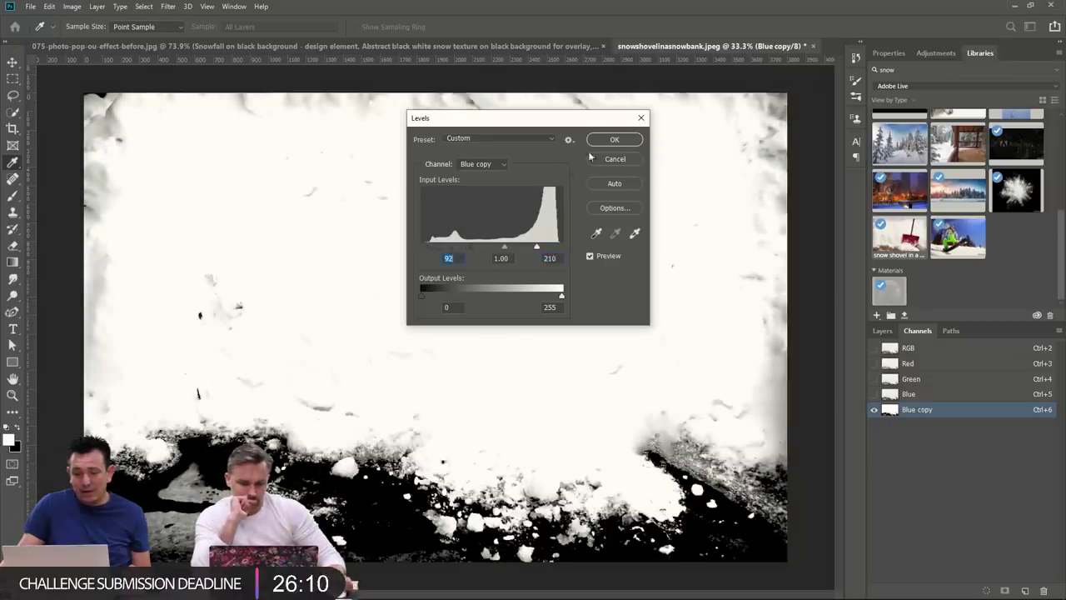
pyautogui.click(613, 140)
# Lasso the upper snow area in the channel, fill it with white, and deselect.
pyautogui.press('v')
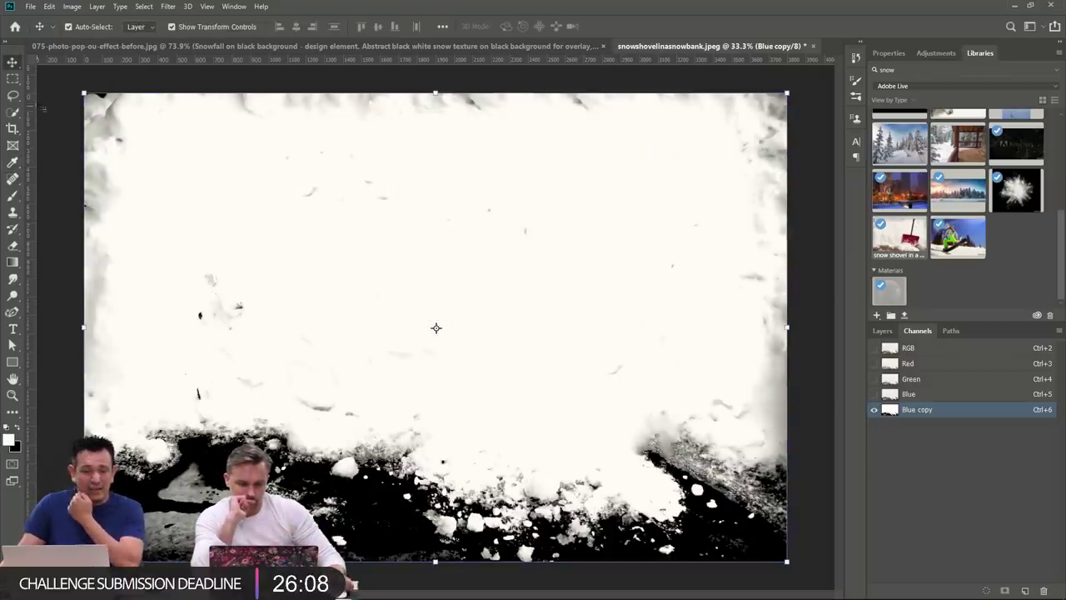
pyautogui.click(11, 95)
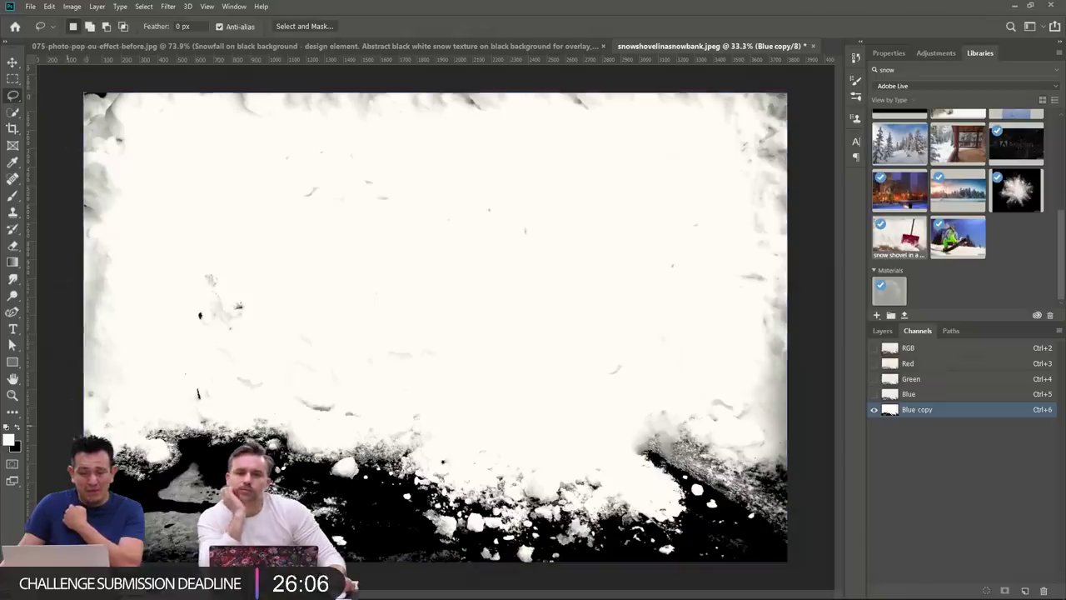
pyautogui.moveTo(164, 416); pyautogui.dragTo(408, 439)
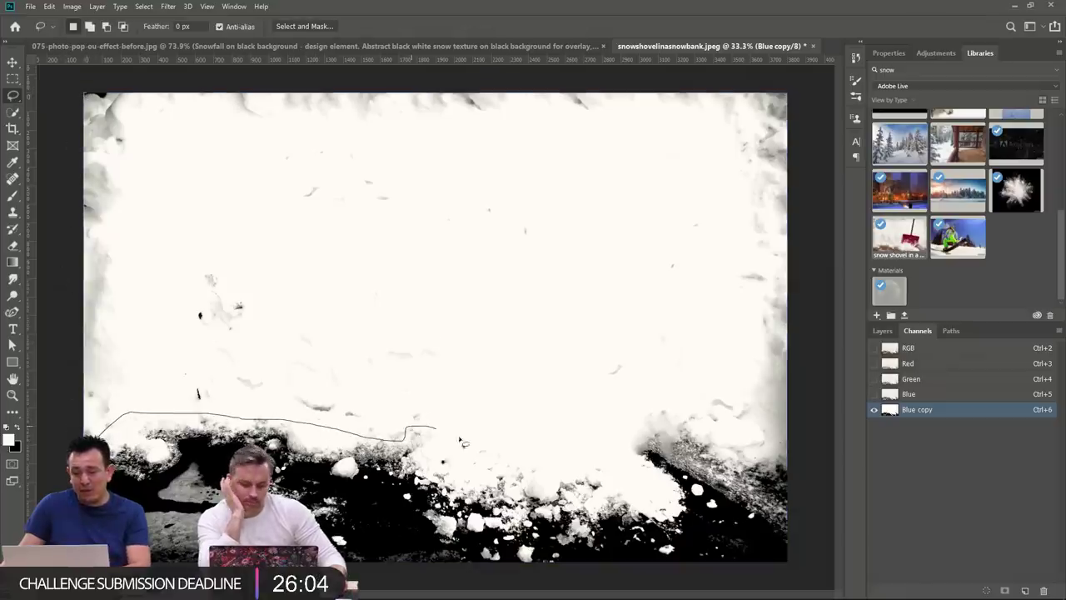
pyautogui.moveTo(615, 441)
pyautogui.mouseDown()
pyautogui.moveTo(796, 446)
pyautogui.moveTo(805, 126)
pyautogui.moveTo(254, 63)
pyautogui.moveTo(162, 61)
pyautogui.moveTo(98, 431)
pyautogui.mouseUp()
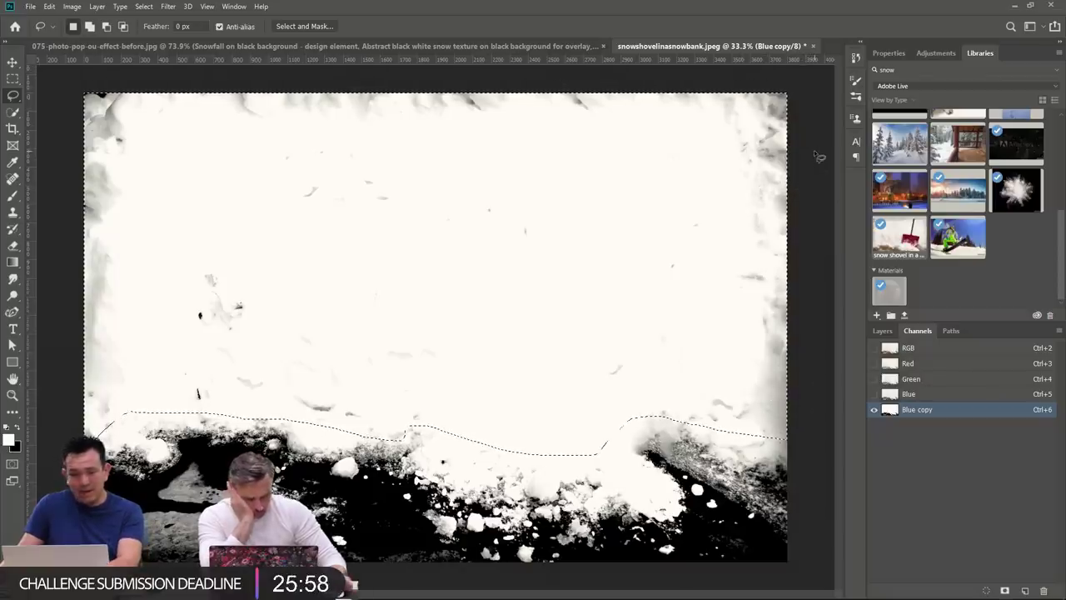
pyautogui.hotkey('alt', 'BackSpace')
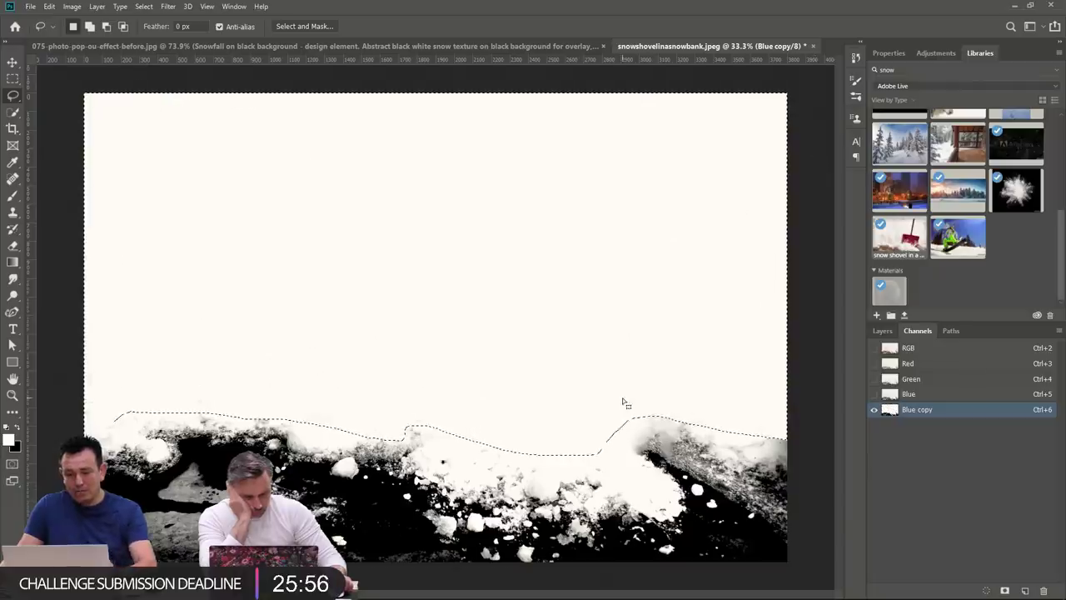
pyautogui.hotkey('ctrl', 'd')
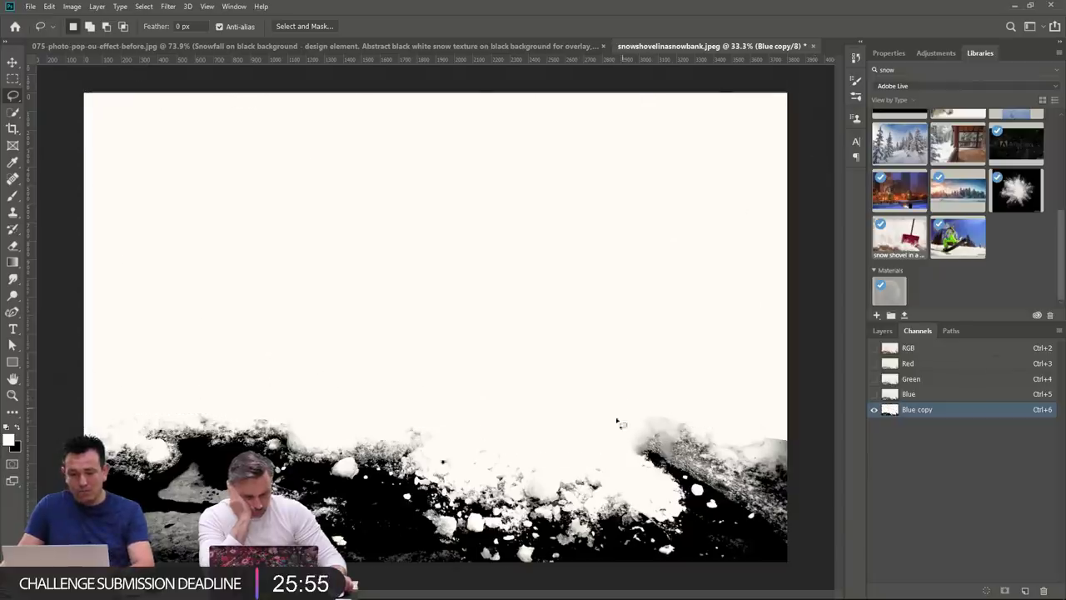
# Set the Burn Tool to Shadows for the pavement, then load Blue copy as a selection.
pyautogui.click(12, 295)
pyautogui.click(61, 307)
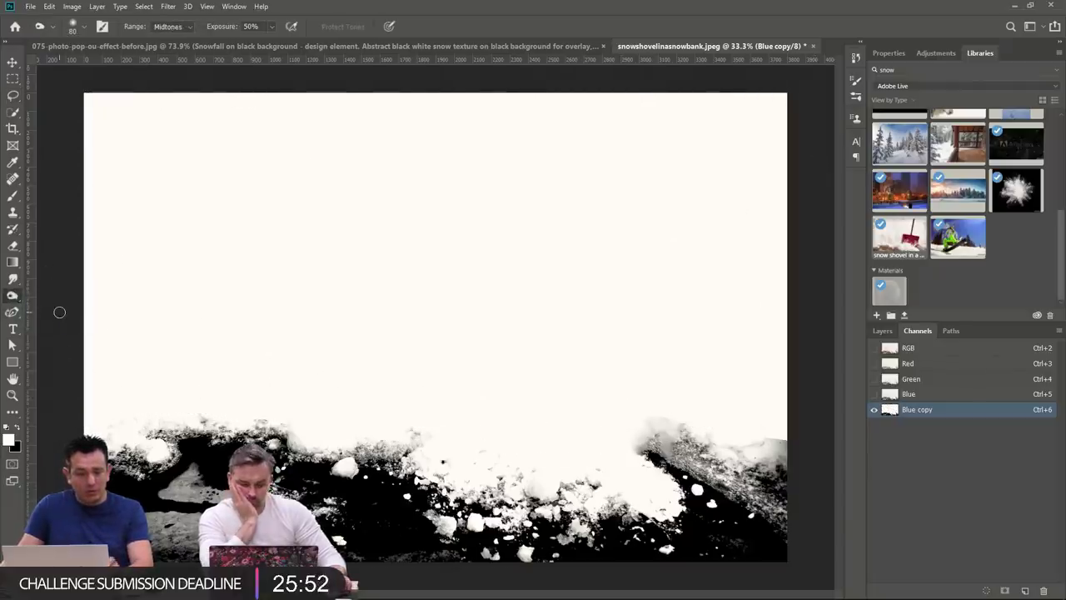
pyautogui.click(171, 25)
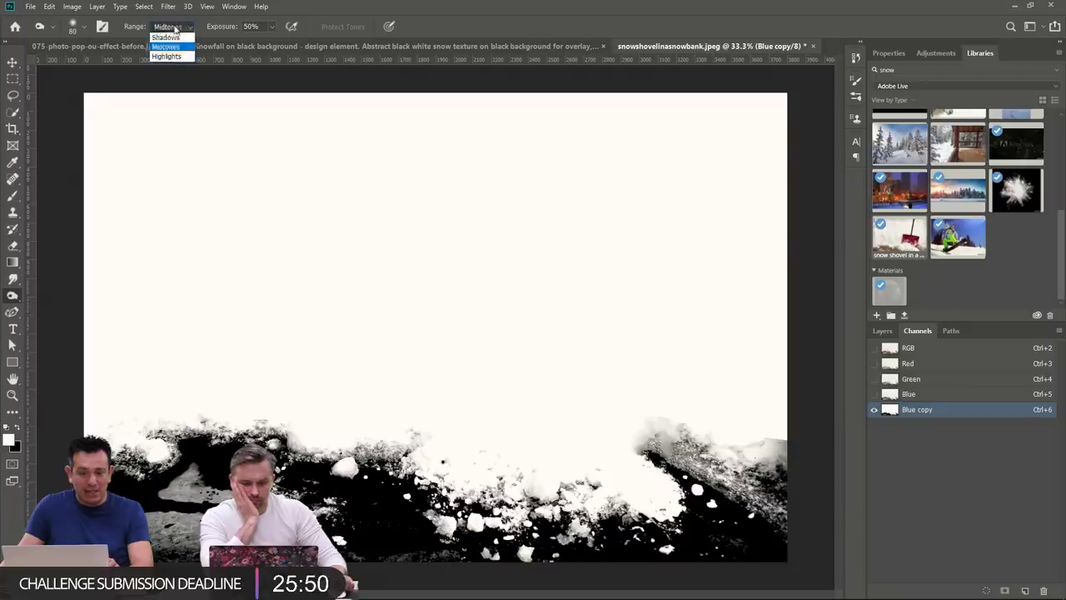
pyautogui.click(166, 37)
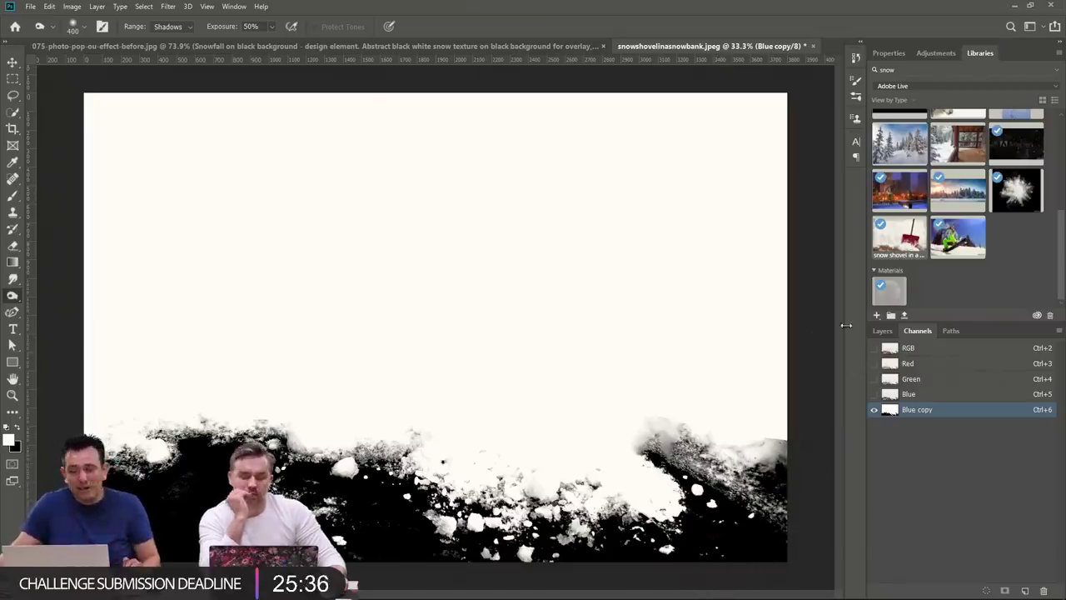
pyautogui.keyDown('ctrl'); pyautogui.click(889, 410); pyautogui.keyUp('ctrl')
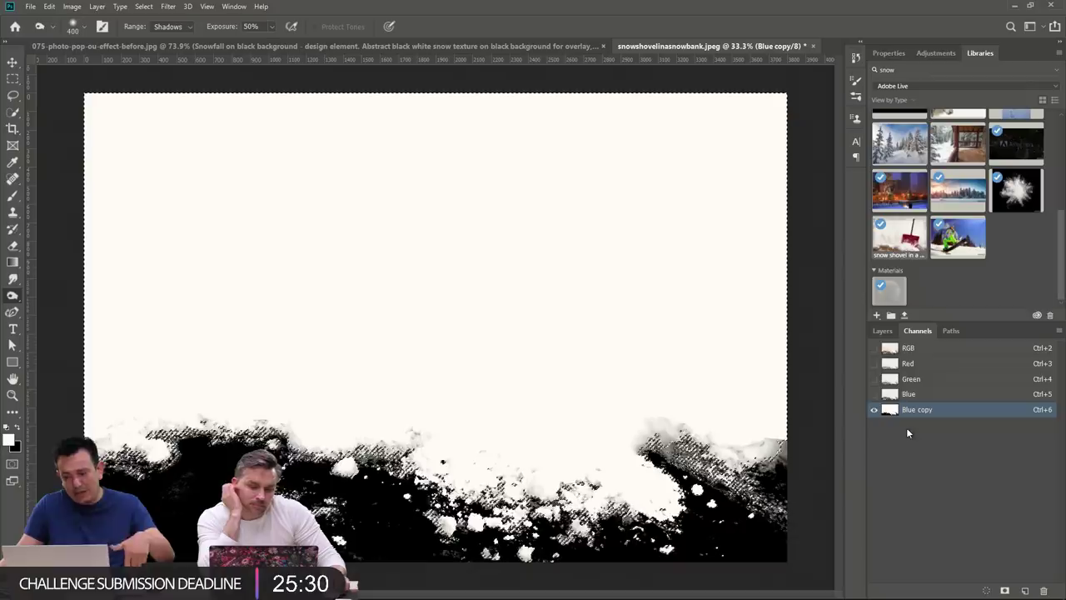
pyautogui.click(882, 331)
# Mask the snowbank, move it into the composite as Layer 2, make it a smart object, and free transform.
pyautogui.click(962, 590)
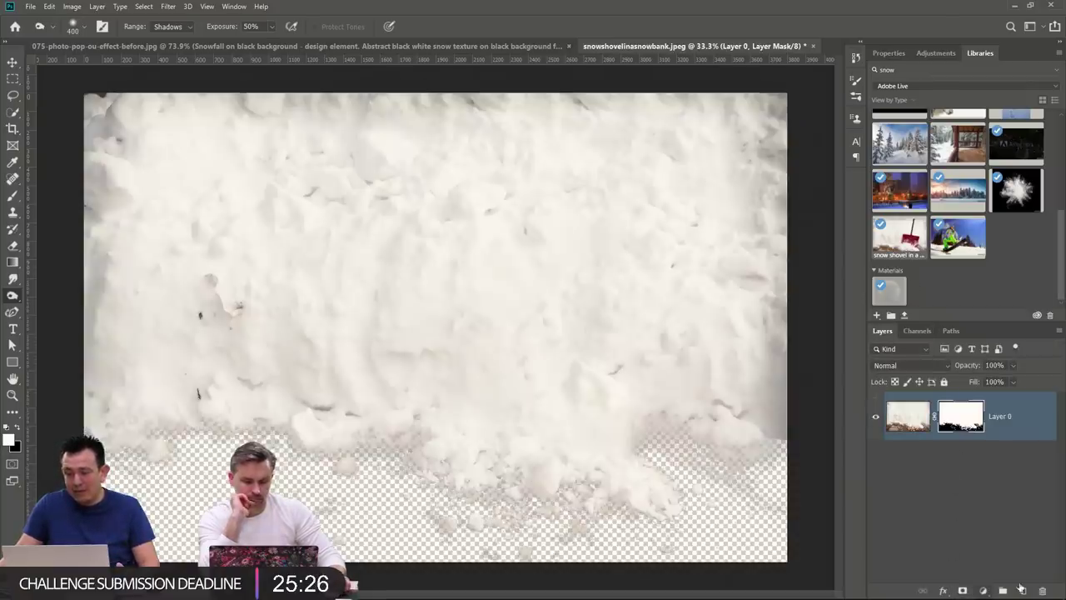
pyautogui.click(13, 64)
pyautogui.moveTo(488, 217)
pyautogui.mouseDown()
pyautogui.moveTo(552, 225)
pyautogui.moveTo(574, 274)
pyautogui.moveTo(407, 93)
pyautogui.moveTo(392, 46)
pyautogui.moveTo(416, 331)
pyautogui.moveTo(542, 407)
pyautogui.moveTo(625, 354)
pyautogui.moveTo(525, 308)
pyautogui.mouseUp()
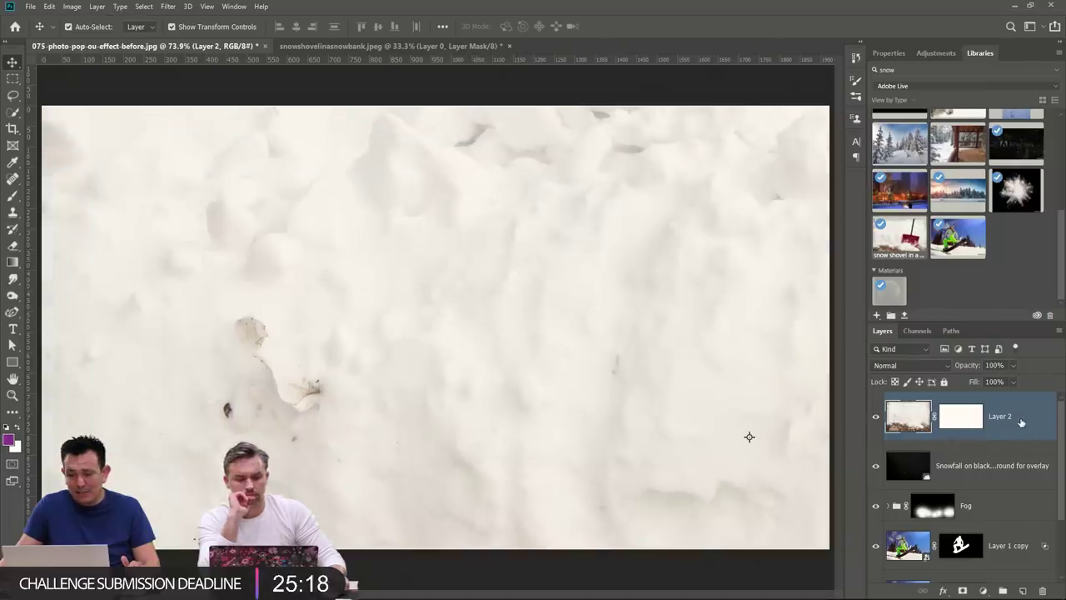
pyautogui.rightClick(1021, 423)
pyautogui.click(914, 281)
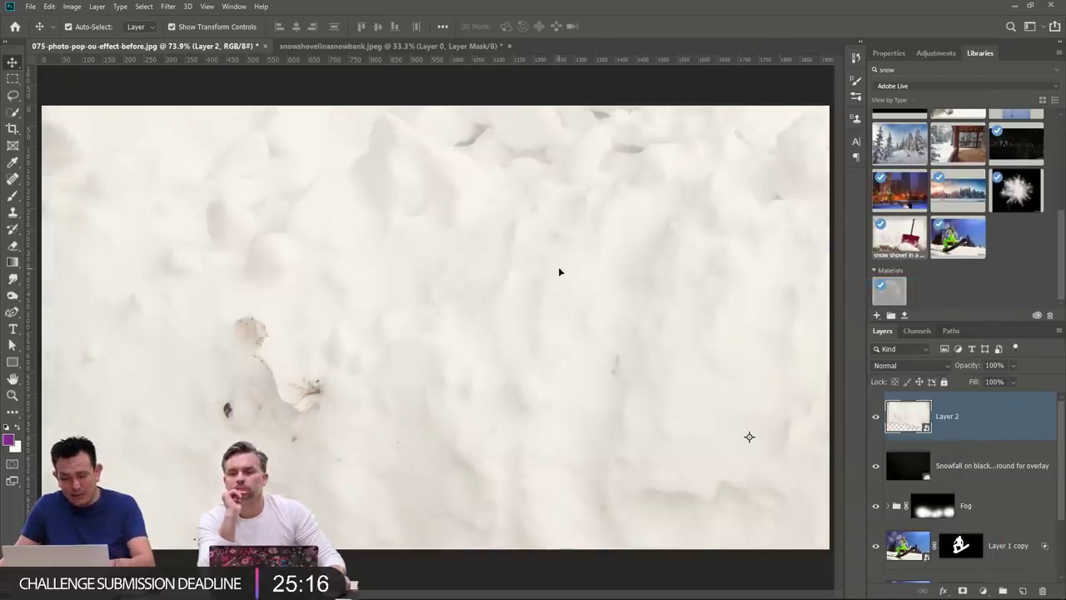
pyautogui.hotkey('ctrl', 't')
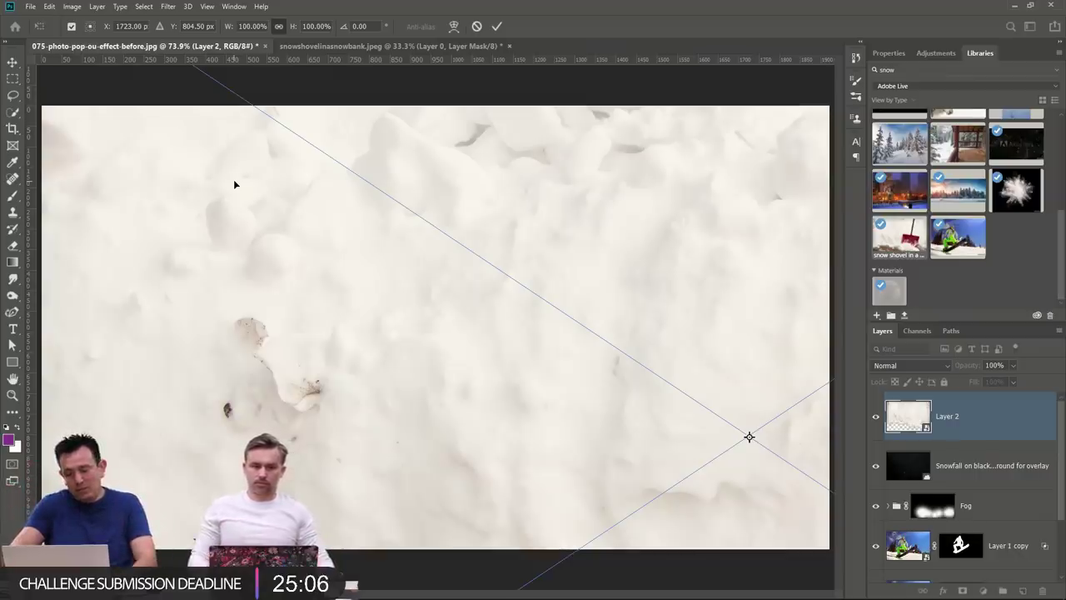
# Bring the snowbank onto the composite, scale it to about 20%, and place it low in front of the frame.
pyautogui.scroll(-5, 234, 179)
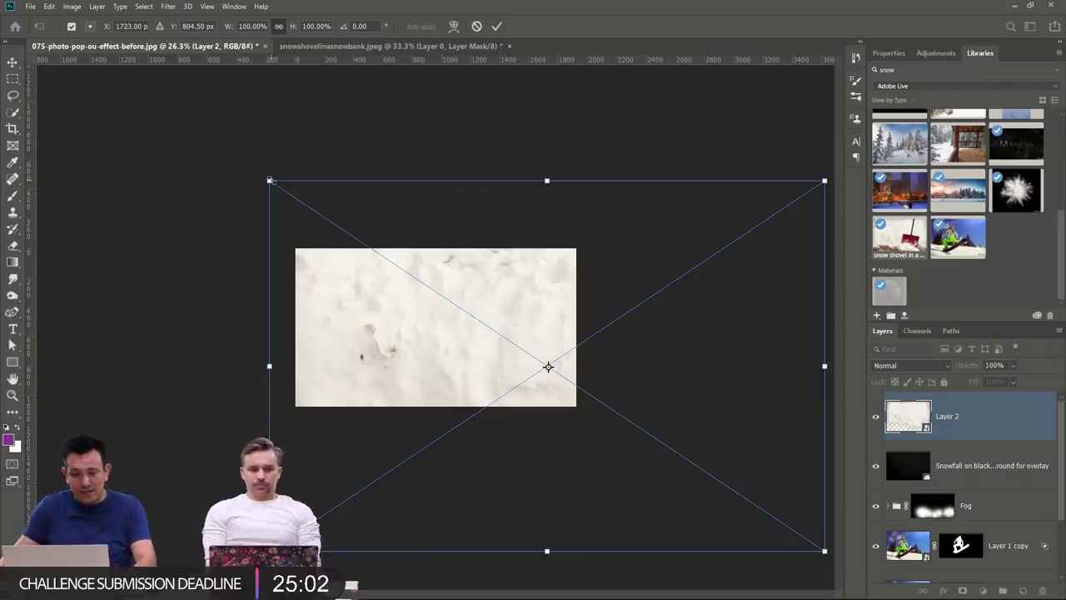
pyautogui.moveTo(269, 180); pyautogui.dragTo(624, 416)
pyautogui.moveTo(679, 479); pyautogui.dragTo(376, 350)
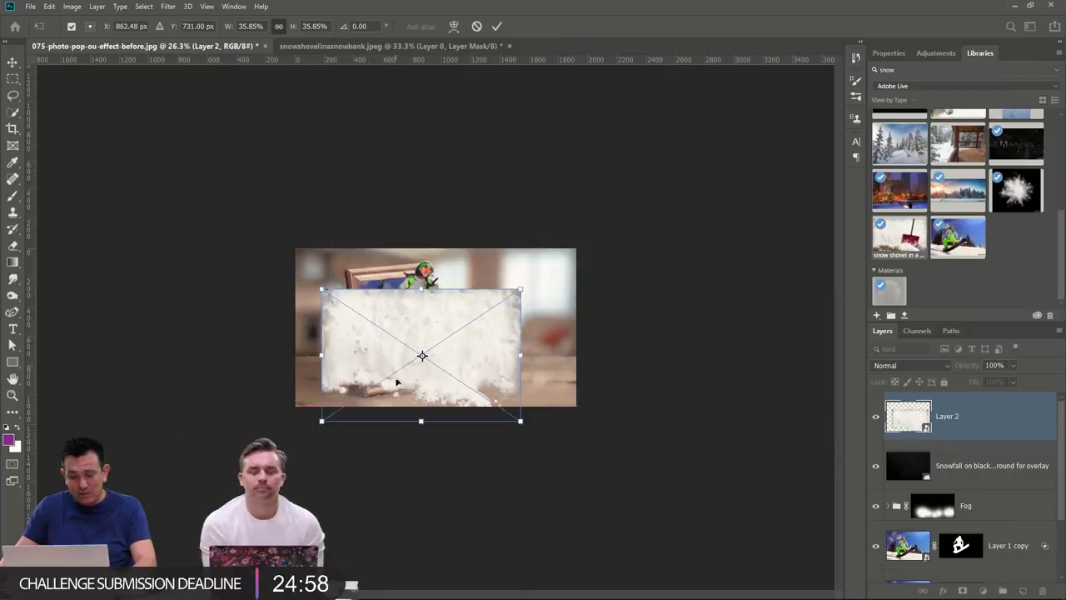
pyautogui.hotkey('ctrl', '+')
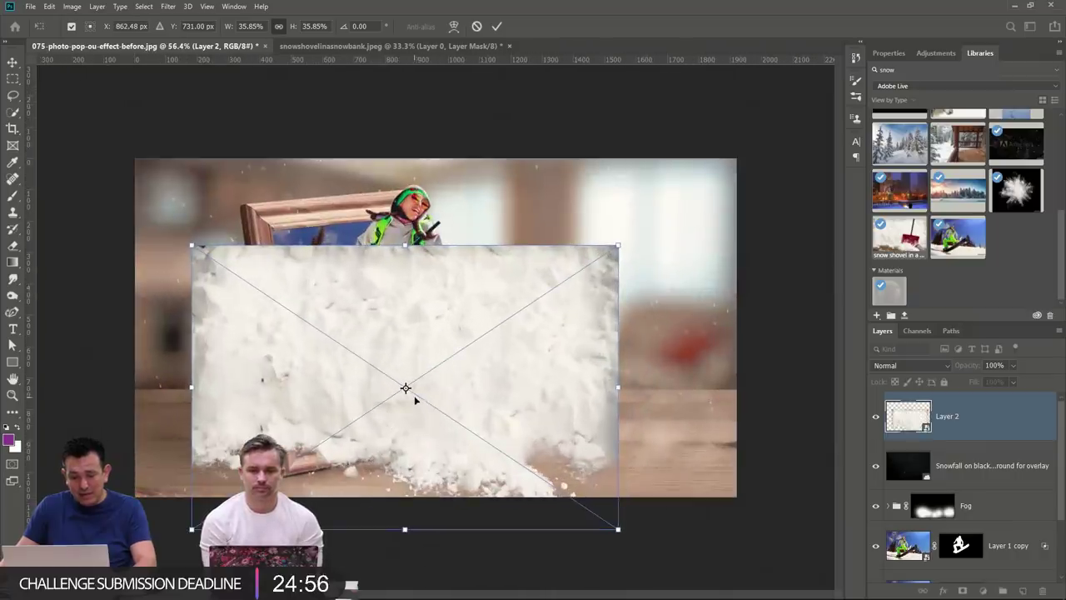
pyautogui.moveTo(192, 243); pyautogui.dragTo(381, 369)
pyautogui.moveTo(444, 460); pyautogui.dragTo(381, 429)
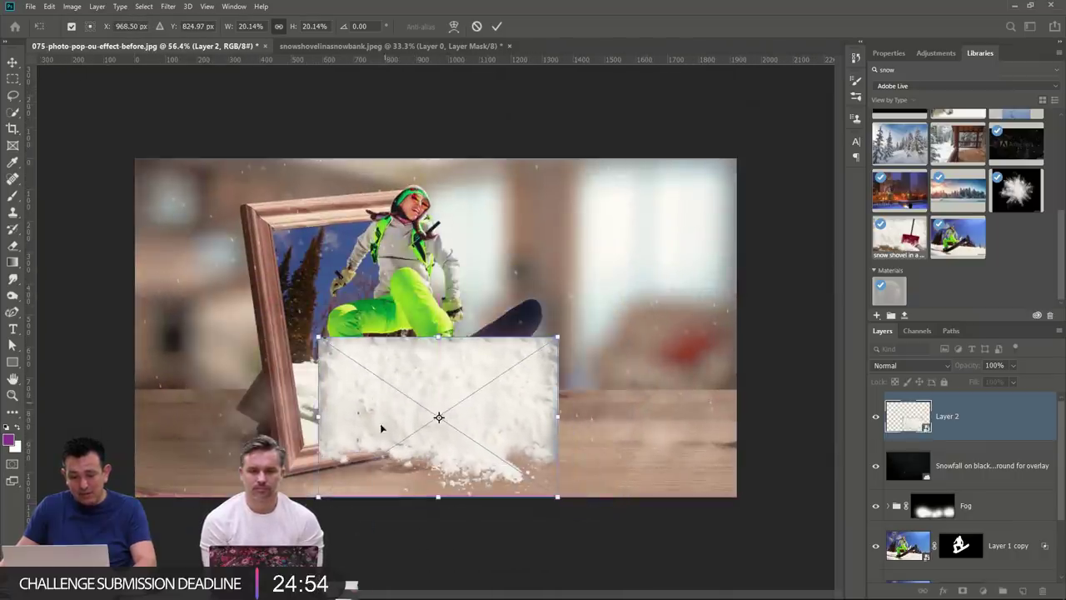
pyautogui.scroll(2, 386, 457)
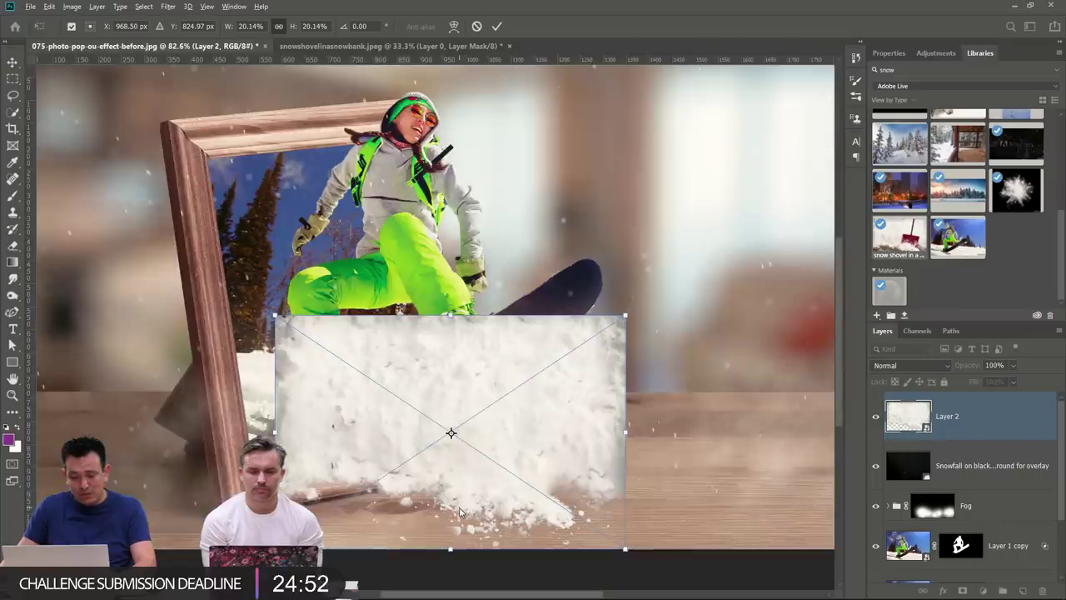
pyautogui.moveTo(430, 450); pyautogui.dragTo(408, 474)
# Distort, skew and warp the snow into a slanted bank along the frame base, then commit.
pyautogui.rightClick(448, 353)
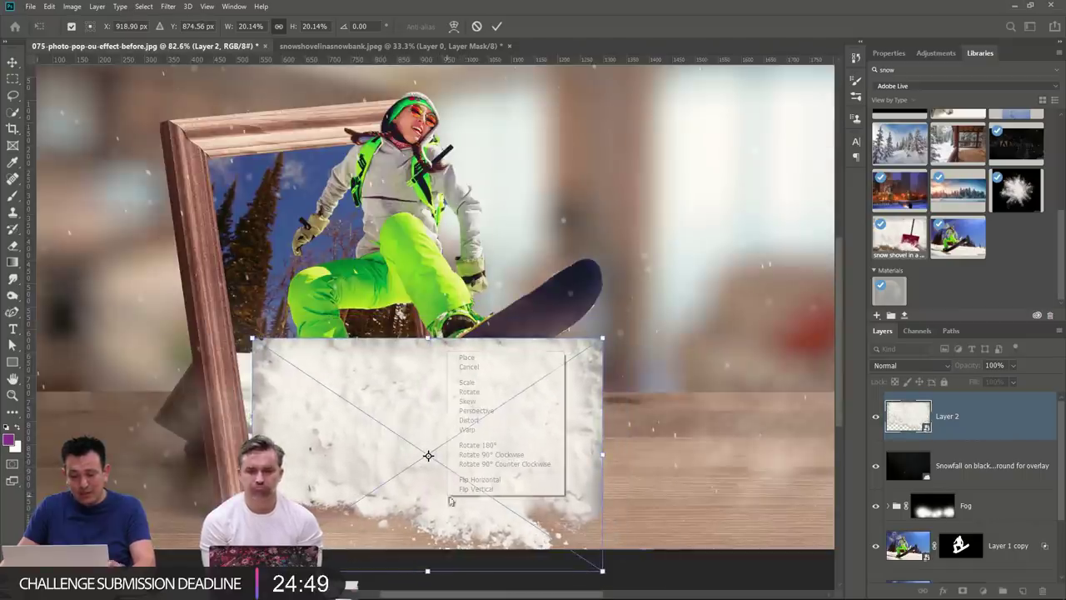
pyautogui.click(500, 420)
pyautogui.rightClick(448, 405)
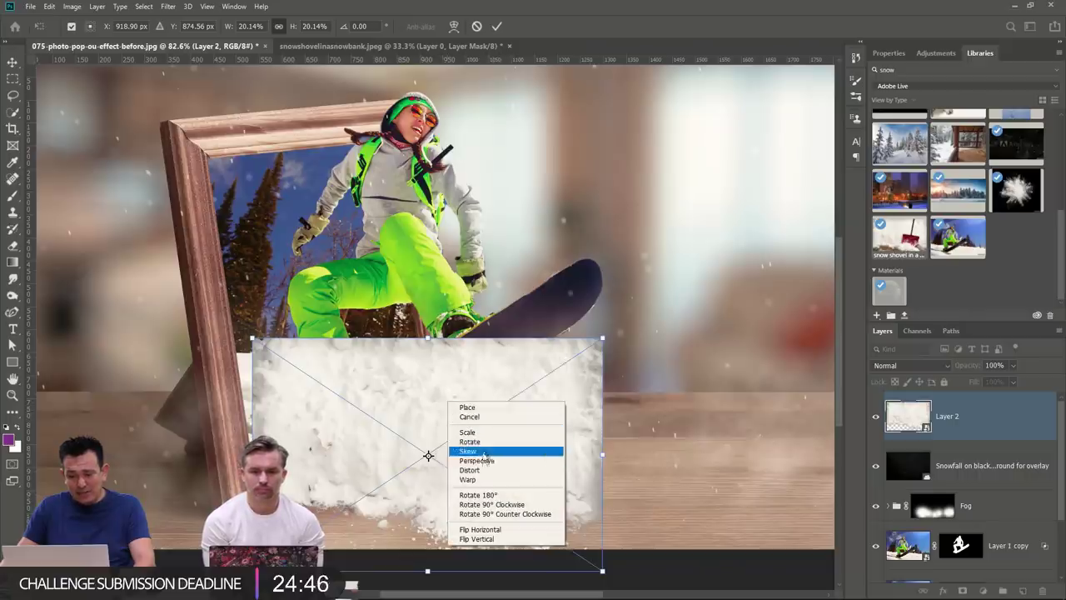
pyautogui.click(500, 471)
pyautogui.moveTo(492, 386); pyautogui.dragTo(500, 362)
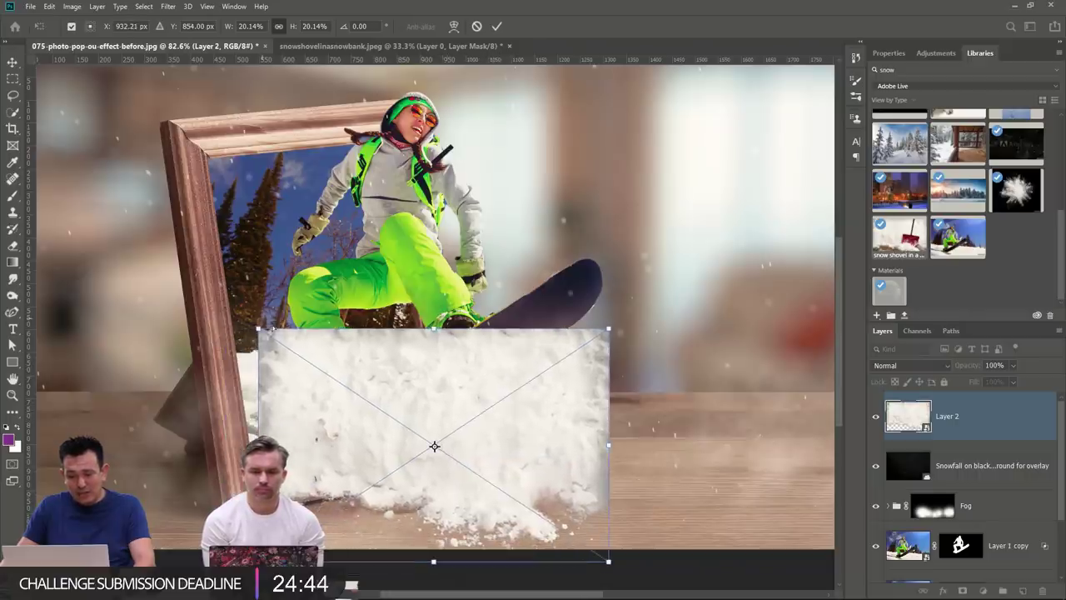
pyautogui.moveTo(256, 330); pyautogui.dragTo(230, 349)
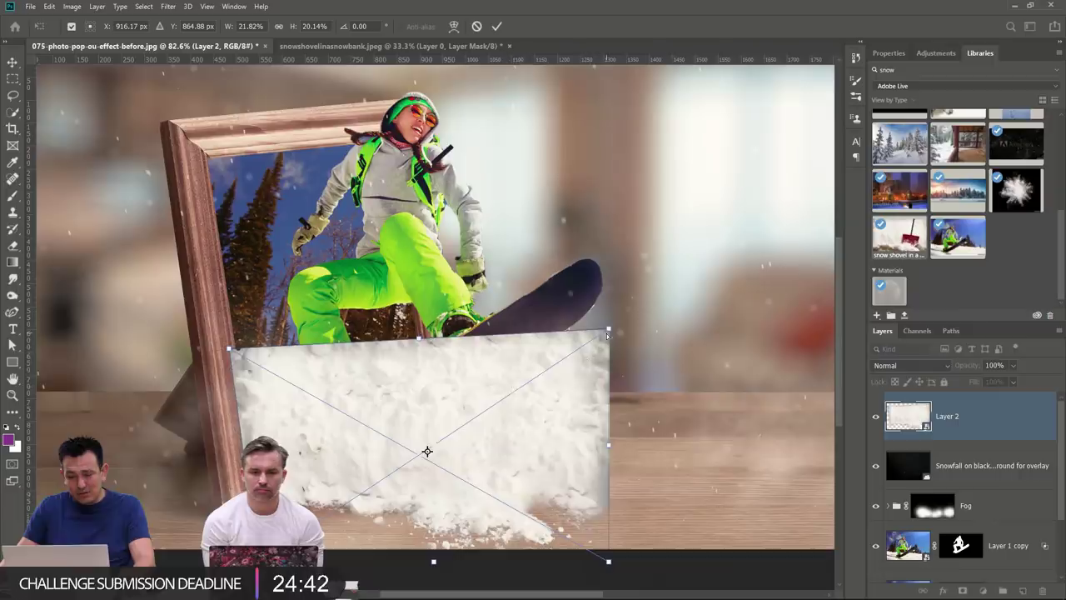
pyautogui.moveTo(608, 333); pyautogui.dragTo(552, 324)
pyautogui.rightClick(523, 400)
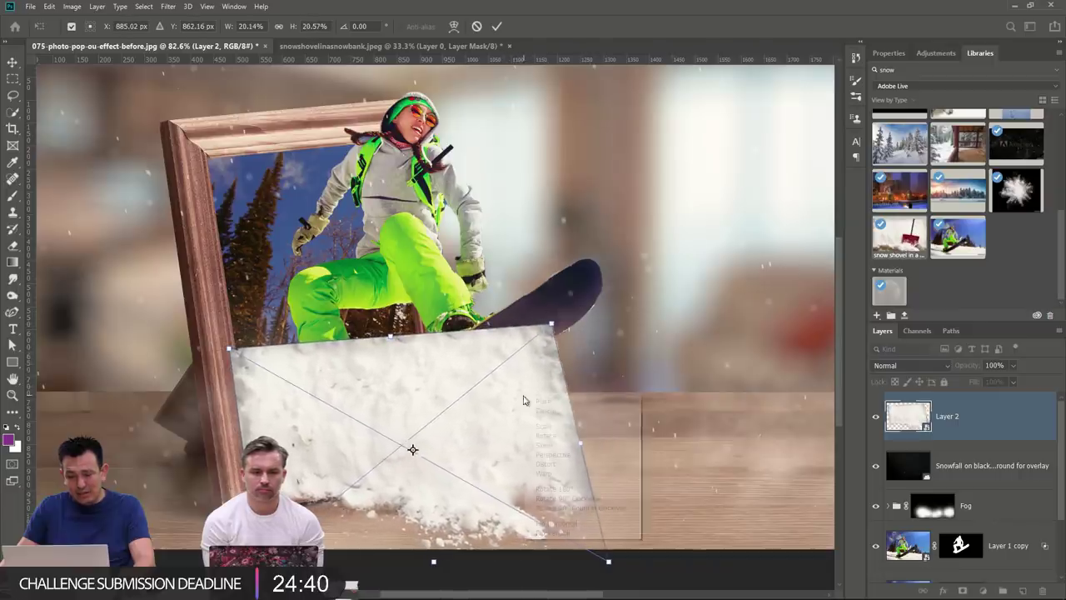
pyautogui.click(546, 472)
pyautogui.moveTo(512, 444)
pyautogui.mouseDown()
pyautogui.moveTo(484, 436)
pyautogui.moveTo(499, 442)
pyautogui.mouseUp()
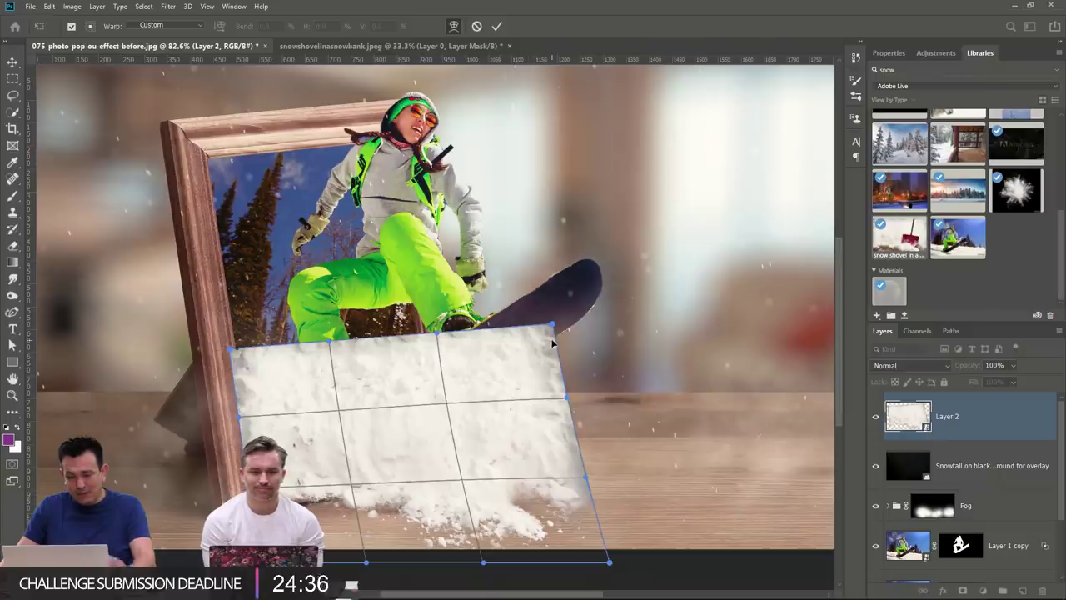
pyautogui.press('Return')
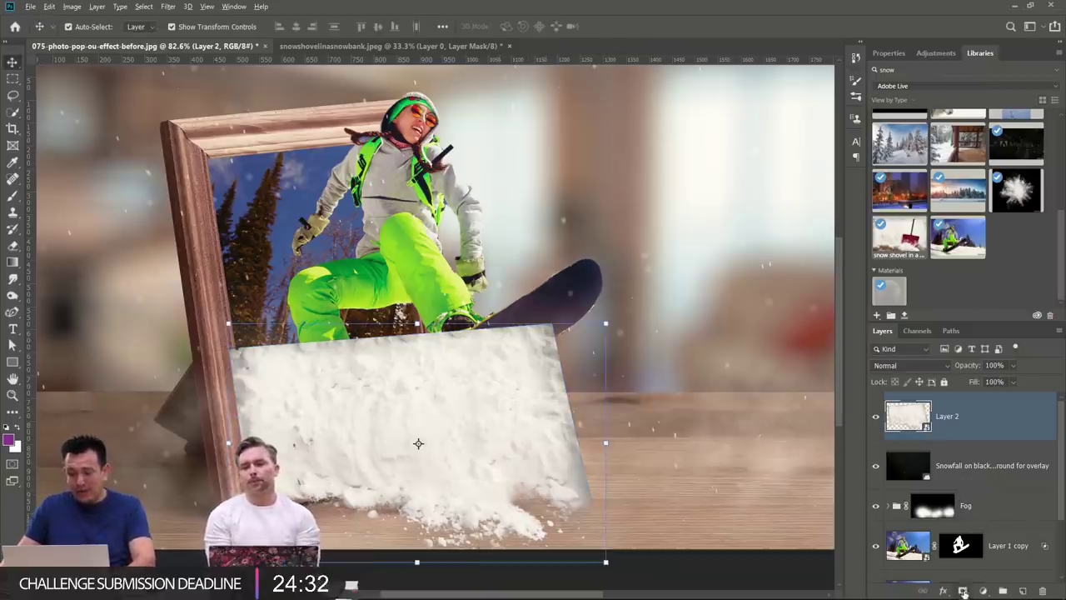
# Add a black mask hiding Layer 2's snow and set up a 60 px Soft Round brush.
pyautogui.keyDown('alt'); pyautogui.click(963, 591); pyautogui.keyUp('alt')
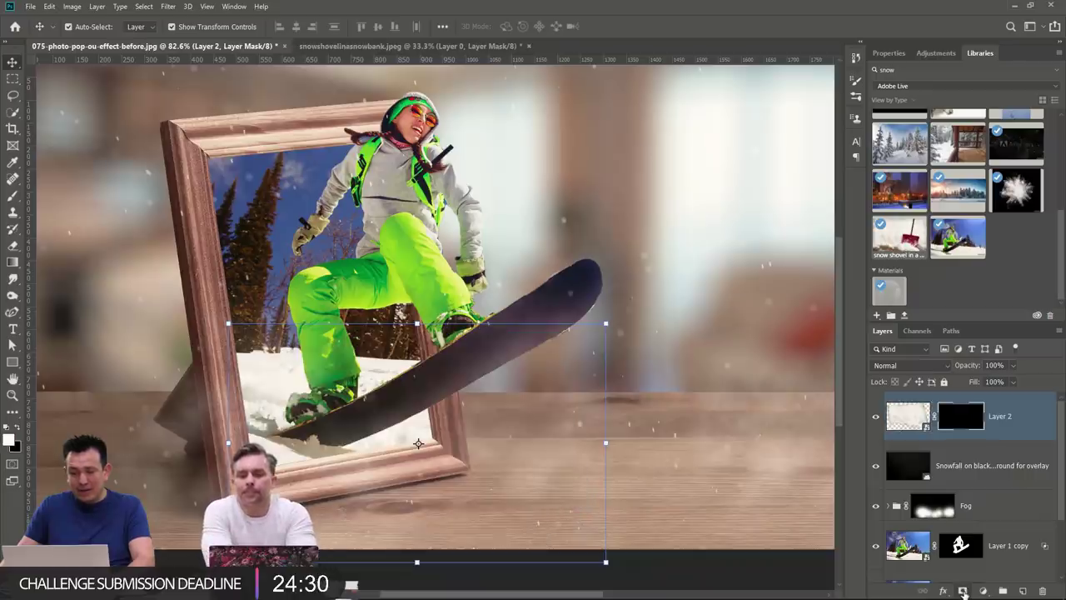
pyautogui.press('b')
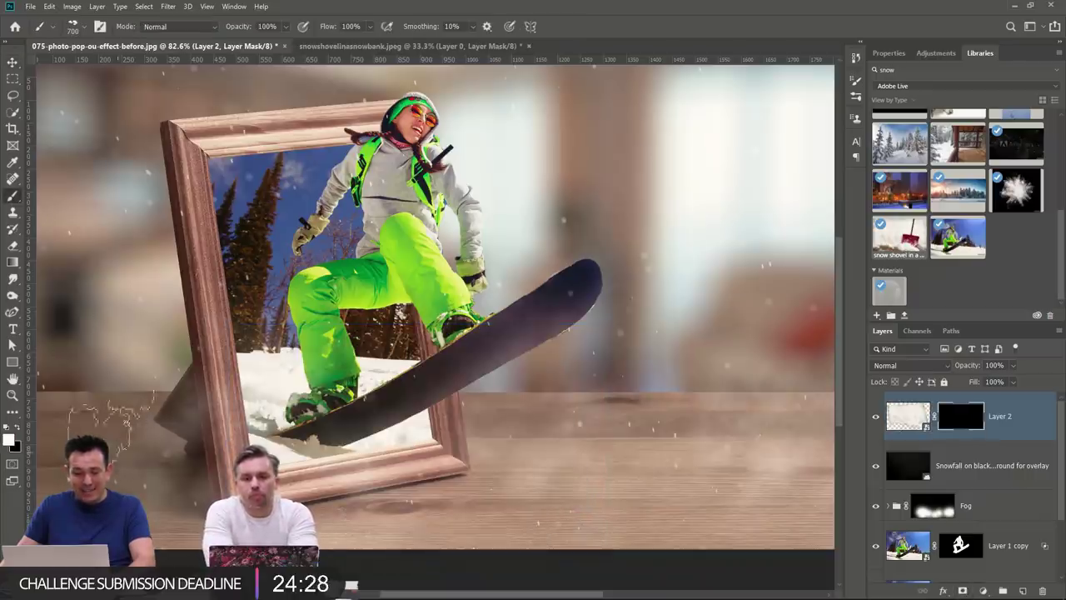
pyautogui.click(82, 29)
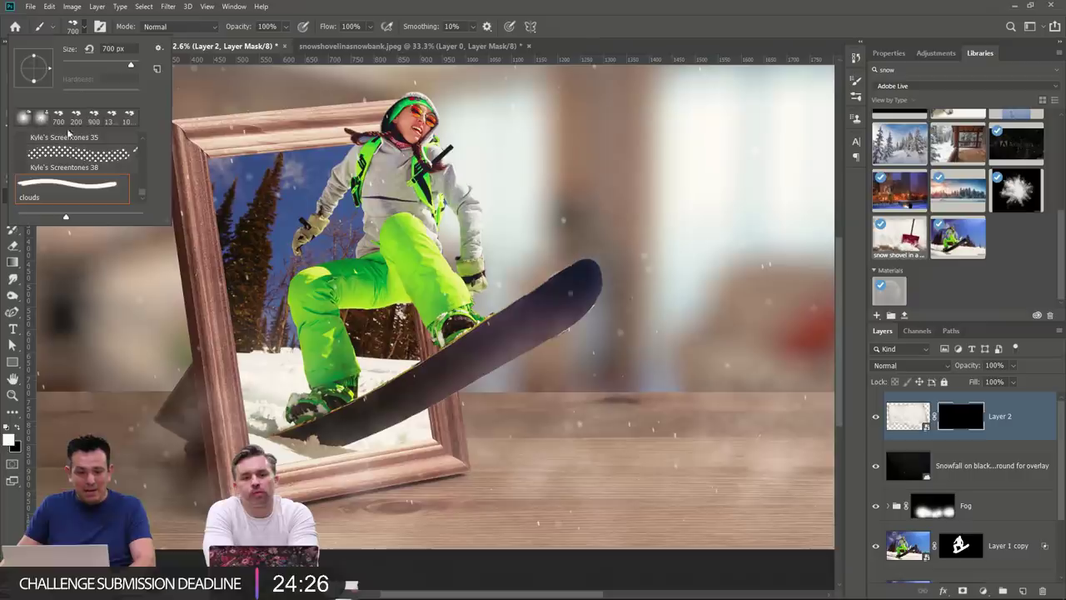
pyautogui.scroll(5, 142, 195)
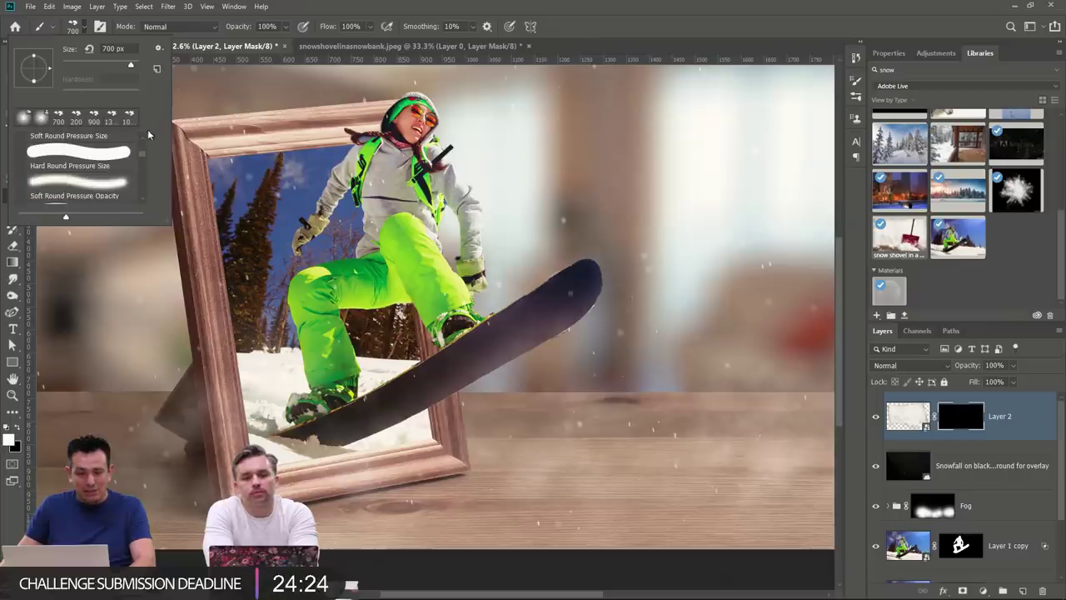
pyautogui.click(96, 189)
pyautogui.press('Return')
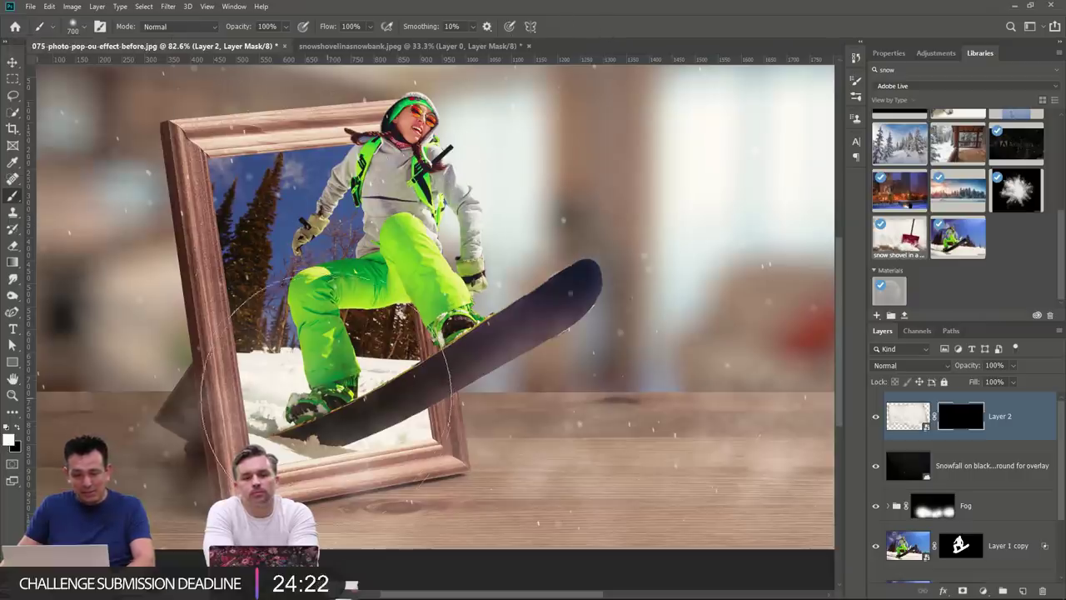
pyautogui.press('[')
pyautogui.press('[')
pyautogui.press('[')
pyautogui.press('[')
pyautogui.press('[')
pyautogui.press('[')
pyautogui.press('[')
pyautogui.press('[')
pyautogui.press('[')
pyautogui.press('[')
pyautogui.press('[')
pyautogui.press('[')
pyautogui.press('[')
pyautogui.press('[')
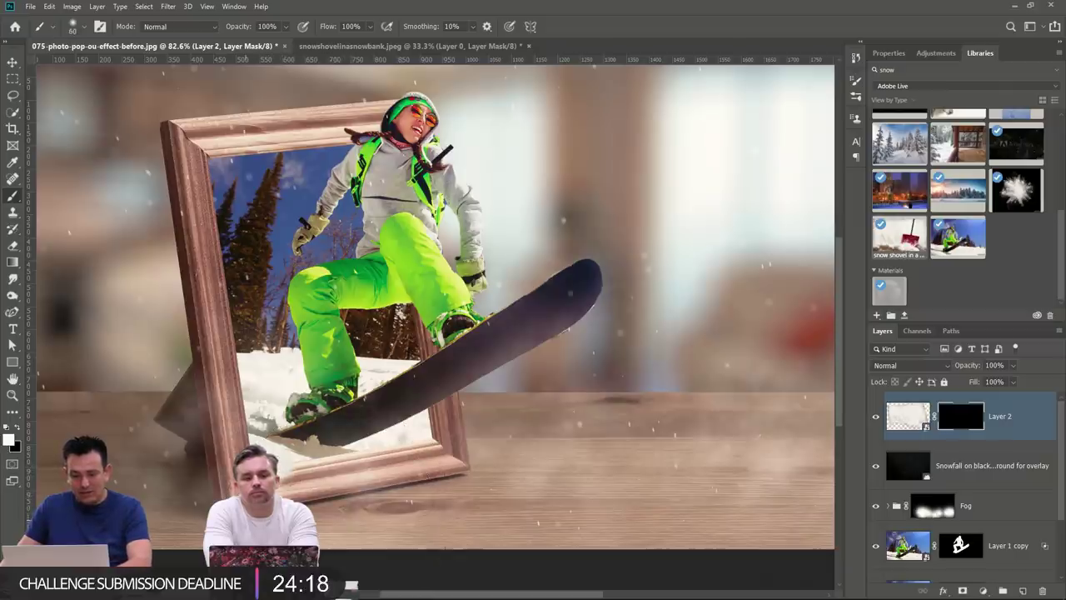
# Paint white on the mask to reveal snow along the frame's lower edge and leg.
pyautogui.moveTo(351, 502); pyautogui.dragTo(383, 504)
pyautogui.moveTo(325, 446)
pyautogui.mouseDown()
pyautogui.moveTo(374, 452)
pyautogui.moveTo(364, 485)
pyautogui.moveTo(453, 512)
pyautogui.moveTo(379, 517)
pyautogui.moveTo(460, 527)
pyautogui.moveTo(497, 516)
pyautogui.moveTo(456, 492)
pyautogui.moveTo(427, 492)
pyautogui.moveTo(485, 506)
pyautogui.moveTo(476, 496)
pyautogui.moveTo(531, 501)
pyautogui.moveTo(436, 491)
pyautogui.moveTo(506, 509)
pyautogui.moveTo(481, 499)
pyautogui.moveTo(506, 489)
pyautogui.moveTo(409, 468)
pyautogui.moveTo(393, 476)
pyautogui.moveTo(505, 524)
pyautogui.moveTo(572, 532)
pyautogui.moveTo(523, 509)
pyautogui.moveTo(559, 502)
pyautogui.moveTo(522, 499)
pyautogui.moveTo(563, 517)
pyautogui.mouseUp()
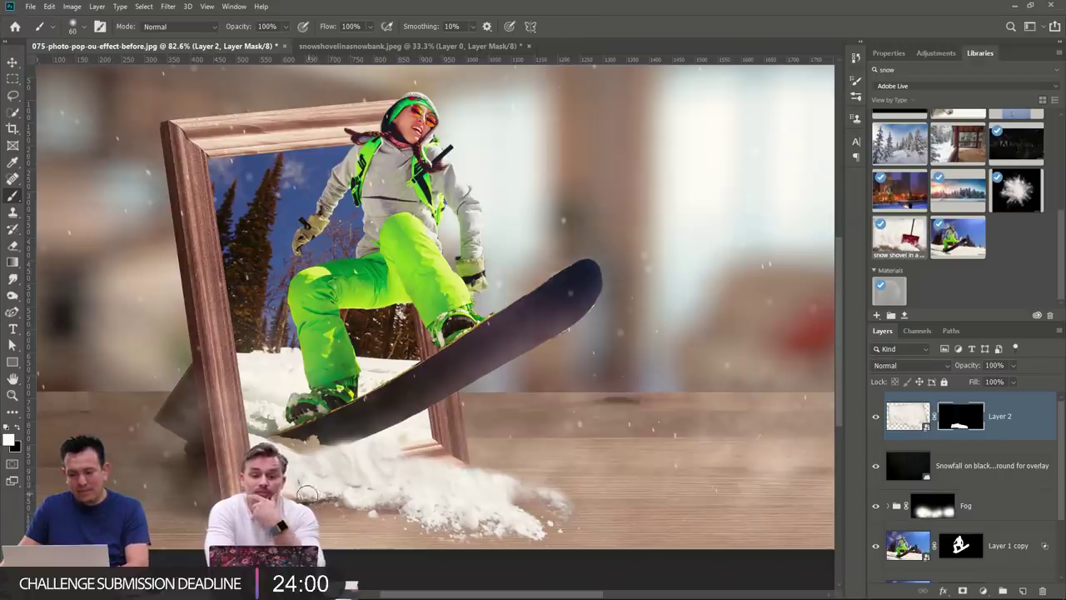
pyautogui.press('x')
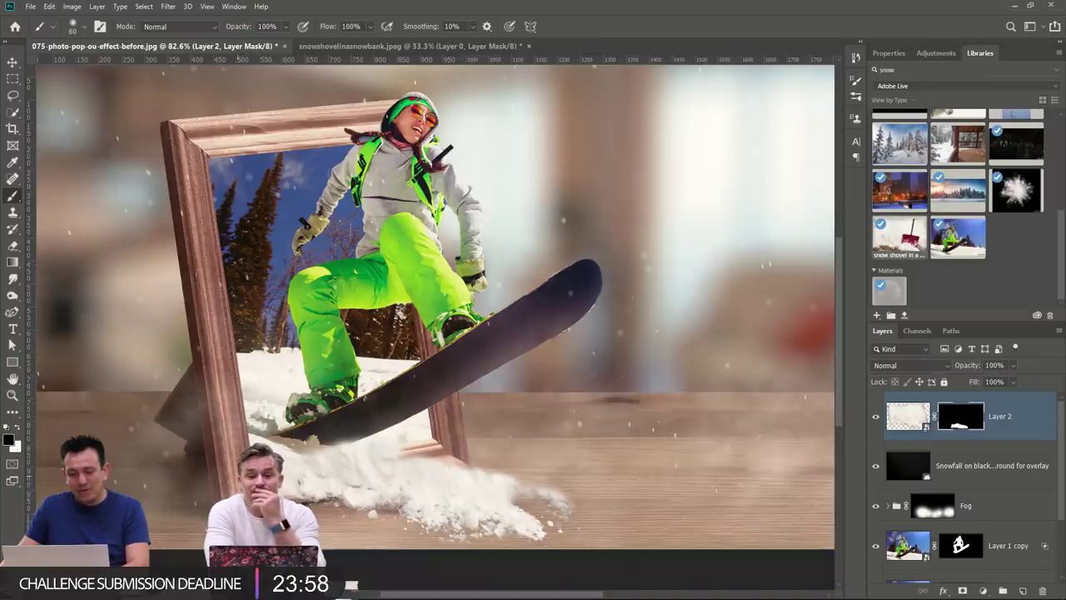
pyautogui.press('x')
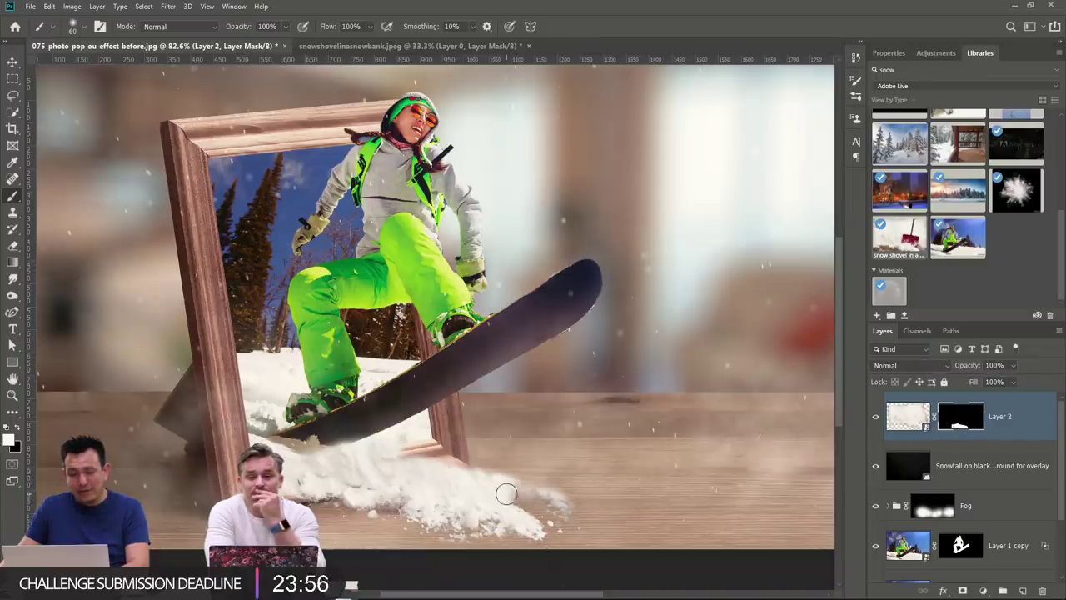
pyautogui.moveTo(504, 494)
pyautogui.mouseDown()
pyautogui.moveTo(399, 449)
pyautogui.moveTo(411, 444)
pyautogui.moveTo(587, 516)
pyautogui.moveTo(506, 487)
pyautogui.moveTo(571, 515)
pyautogui.moveTo(624, 509)
pyautogui.moveTo(564, 488)
pyautogui.moveTo(552, 480)
pyautogui.moveTo(600, 495)
pyautogui.moveTo(547, 465)
pyautogui.moveTo(598, 502)
pyautogui.mouseUp()
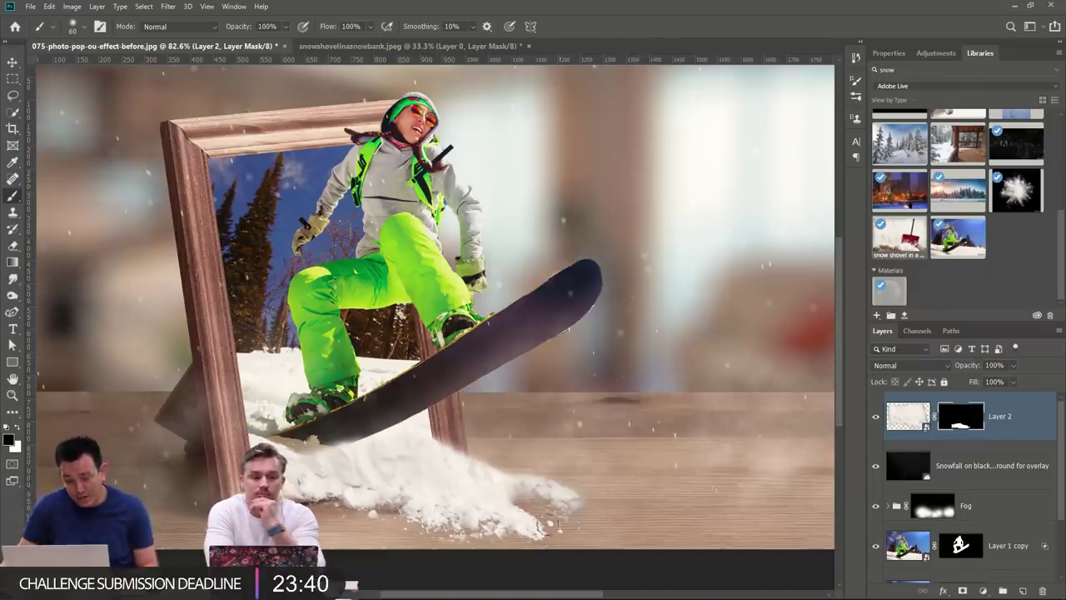
pyautogui.press('z')
pyautogui.moveTo(400, 441); pyautogui.dragTo(421, 447)
pyautogui.click(471, 504)
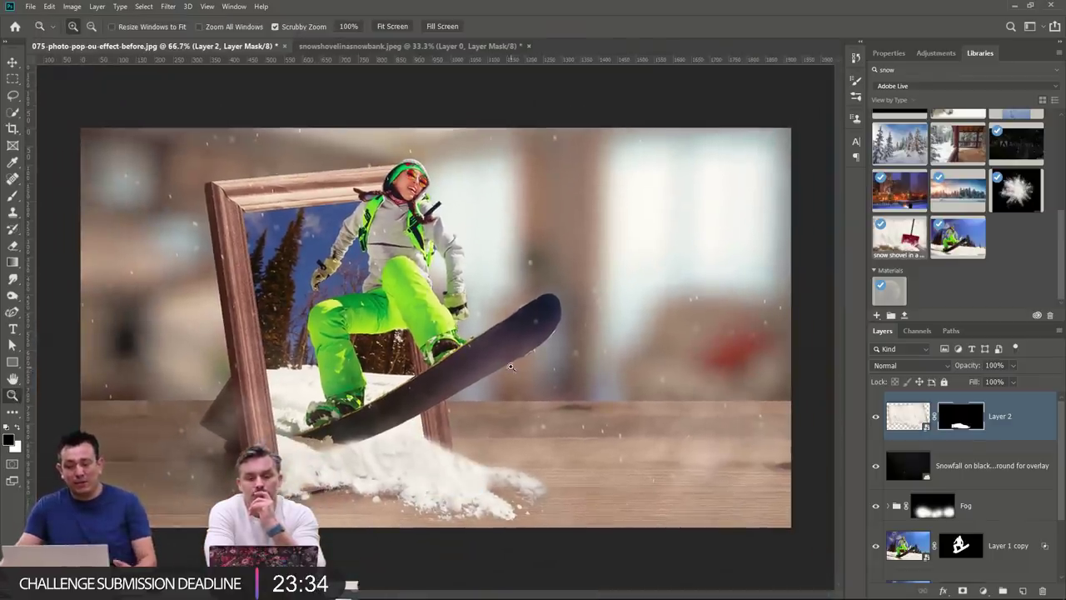
# Zoom to 300% on the frame post and clear snow haze along its left edge.
pyautogui.click(456, 452)
pyautogui.click(456, 452)
pyautogui.click(456, 453)
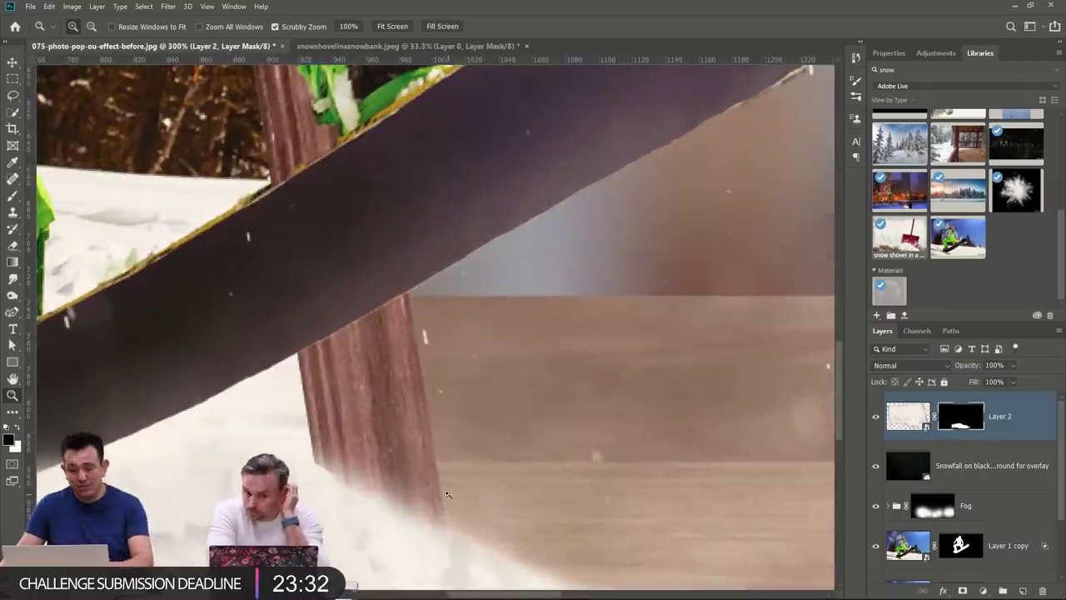
pyautogui.scroll(-3, 426, 293)
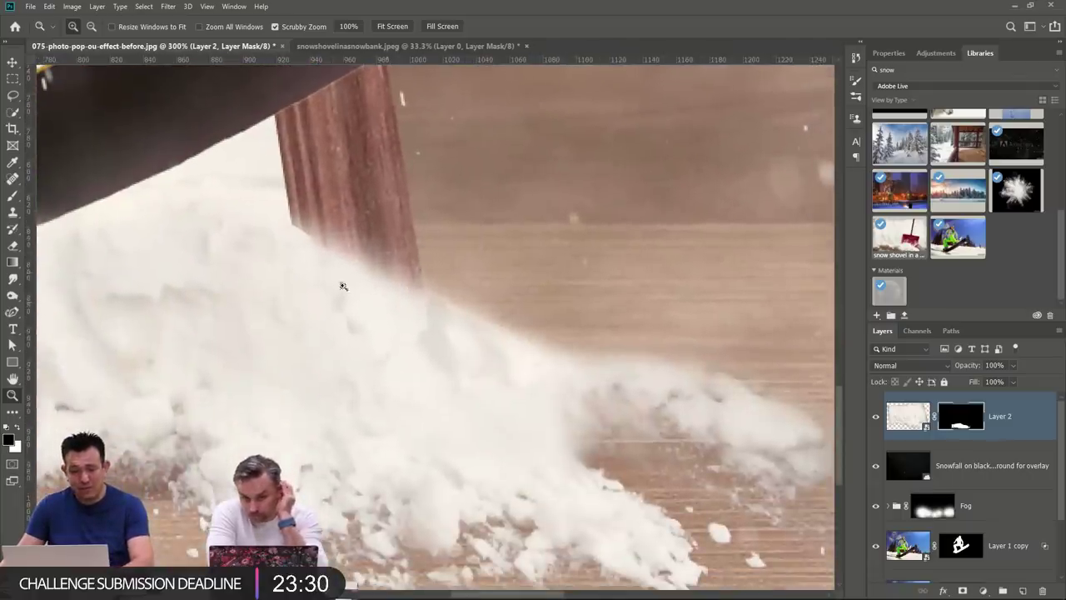
pyautogui.click(13, 195)
pyautogui.click(82, 28)
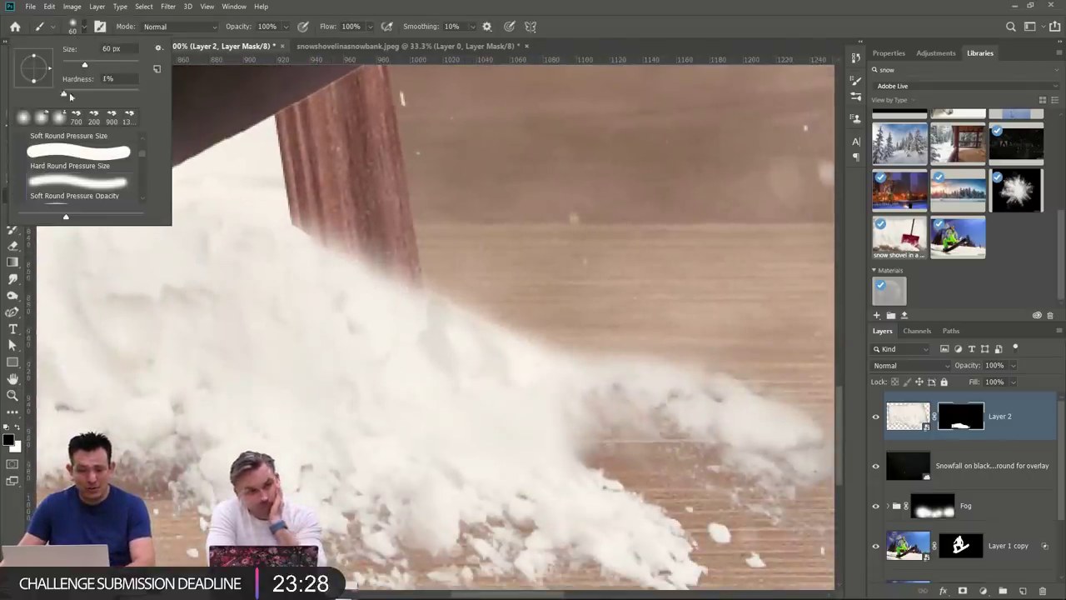
pyautogui.press('Return')
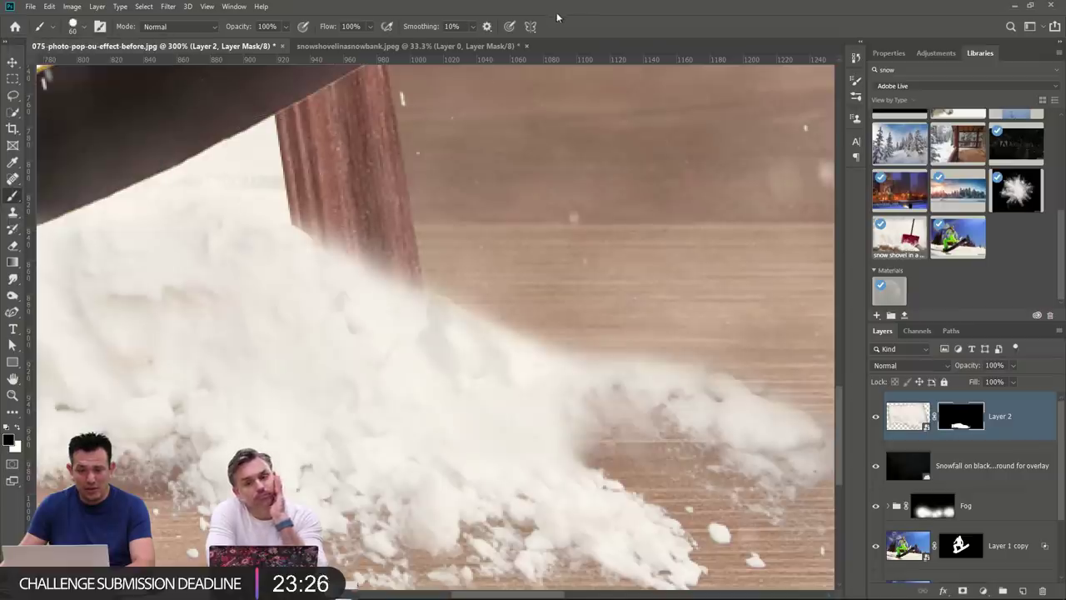
pyautogui.moveTo(296, 154)
pyautogui.mouseDown()
pyautogui.moveTo(335, 170)
pyautogui.moveTo(349, 209)
pyautogui.moveTo(323, 187)
pyautogui.moveTo(406, 240)
pyautogui.mouseUp()
# Clean the haze at the post's bottom with 15 px and 8 px brushes, undoing one stroke, then reset to 40 px.
pyautogui.press('[')
pyautogui.press('[')
pyautogui.press('[')
pyautogui.press('[')
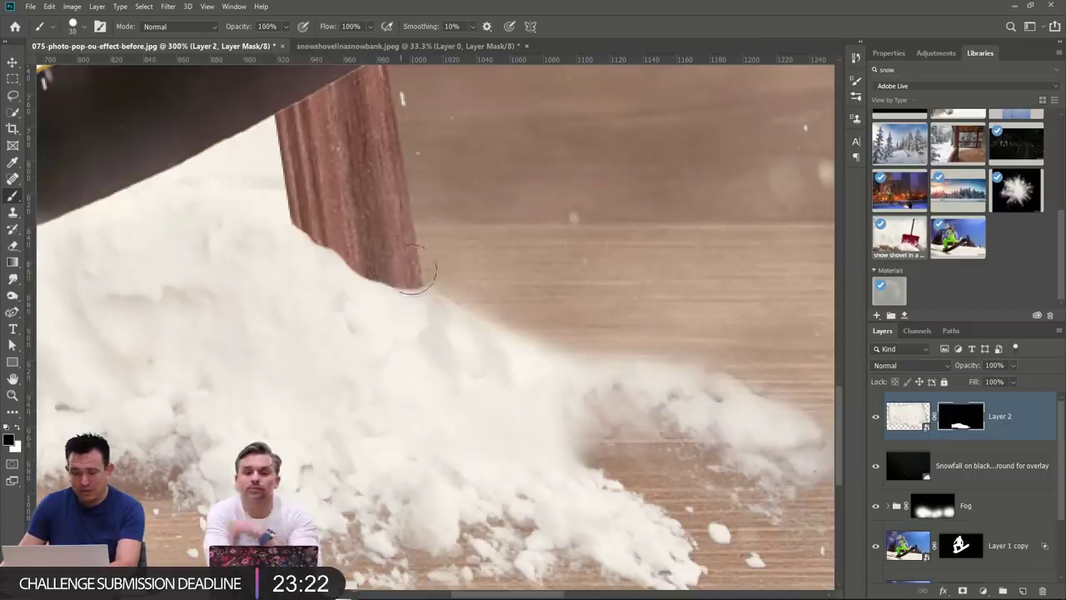
pyautogui.press('[')
pyautogui.moveTo(408, 277)
pyautogui.mouseDown()
pyautogui.moveTo(457, 283)
pyautogui.moveTo(511, 309)
pyautogui.mouseUp()
pyautogui.press('[')
pyautogui.press('[')
pyautogui.press('[')
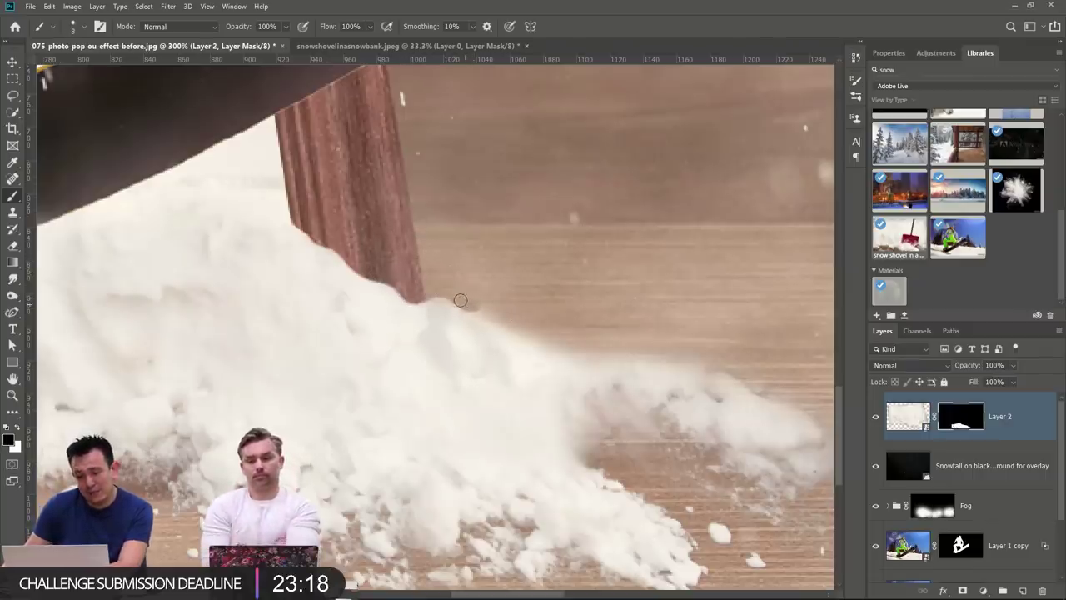
pyautogui.moveTo(421, 299)
pyautogui.mouseDown()
pyautogui.moveTo(524, 326)
pyautogui.moveTo(483, 334)
pyautogui.mouseUp()
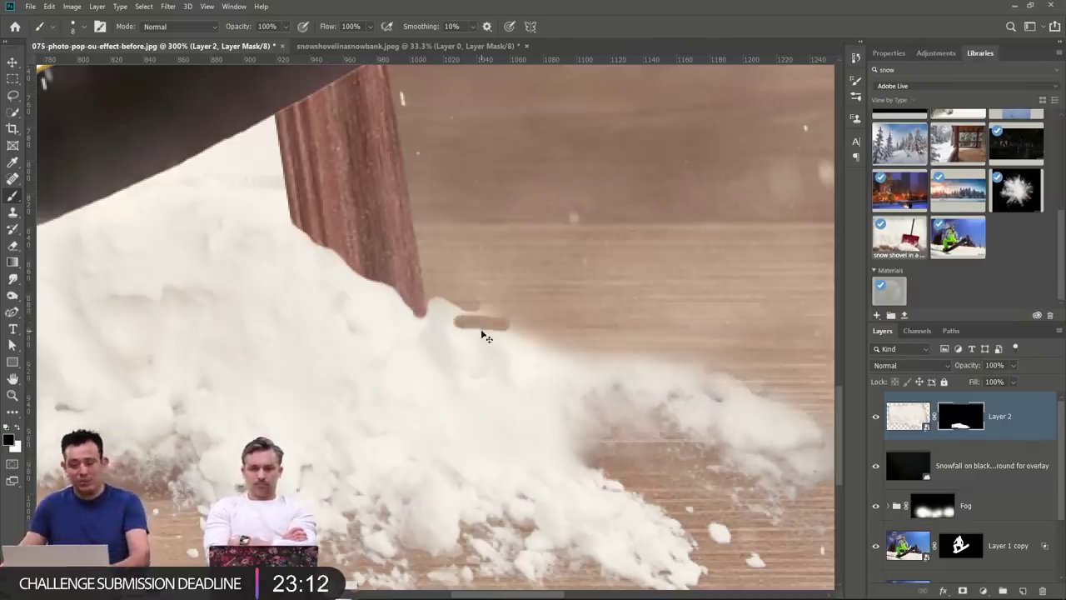
pyautogui.hotkey('ctrl', 'z')
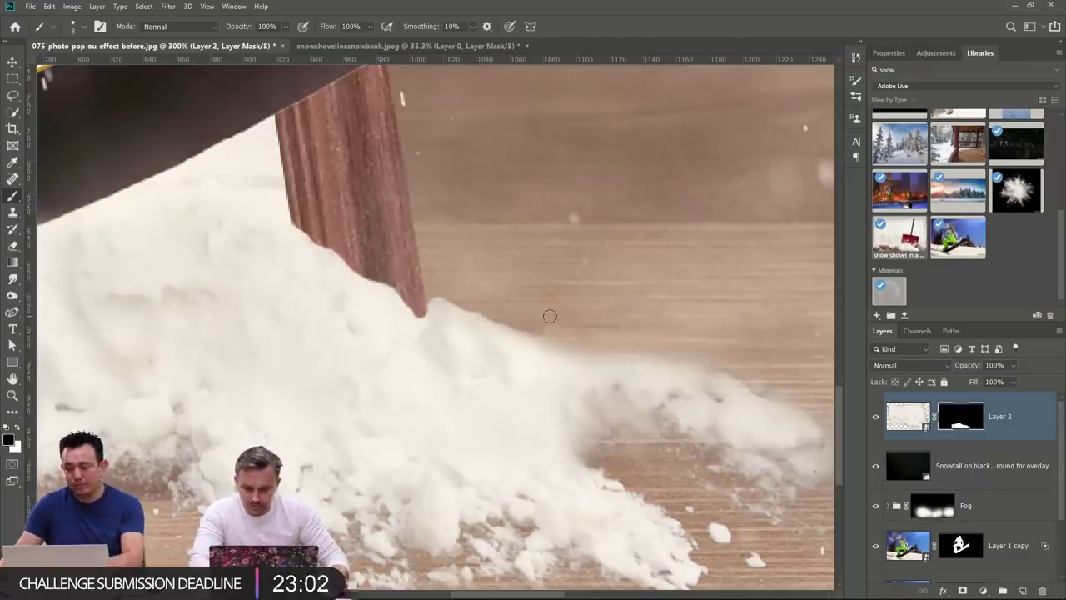
pyautogui.press(']')
pyautogui.press(']')
pyautogui.press(']')
pyautogui.press(']')
pyautogui.press(']')
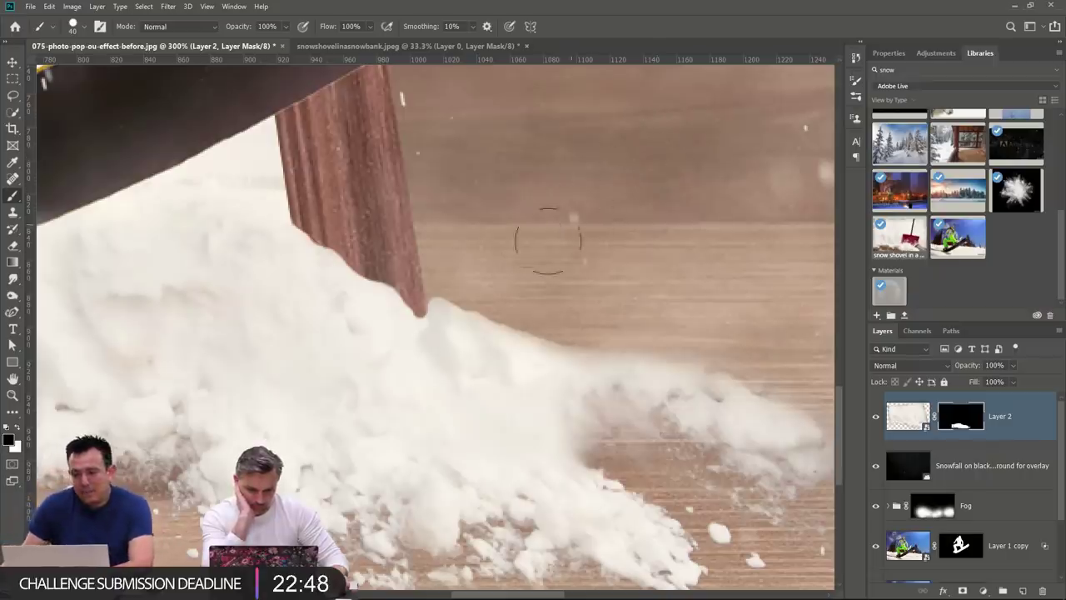
# Close the snowbank source file without saving and open a second window of the composite.
pyautogui.click(526, 45)
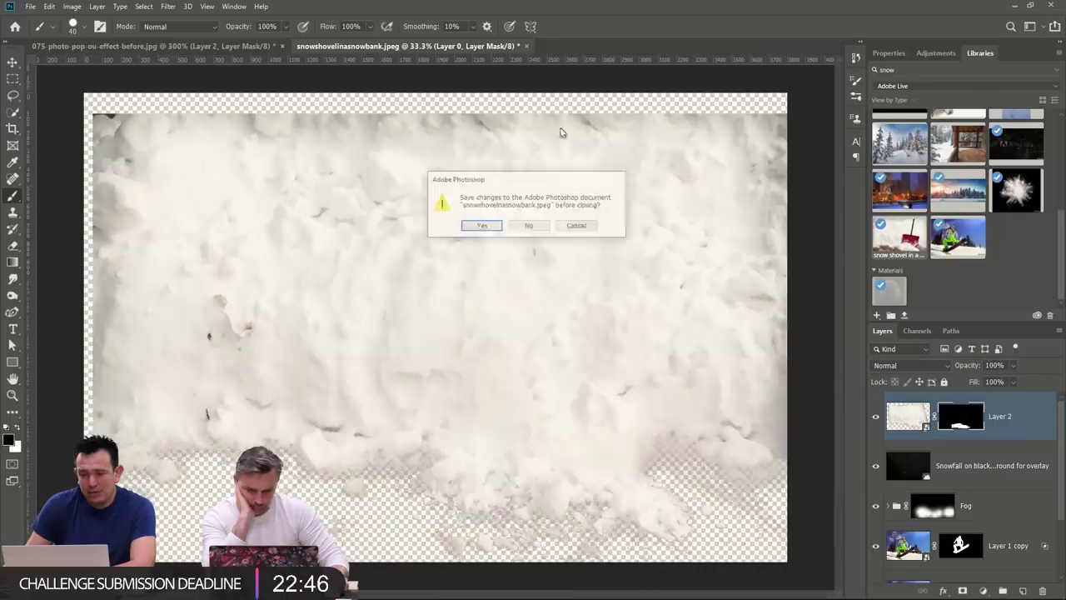
pyautogui.click(531, 225)
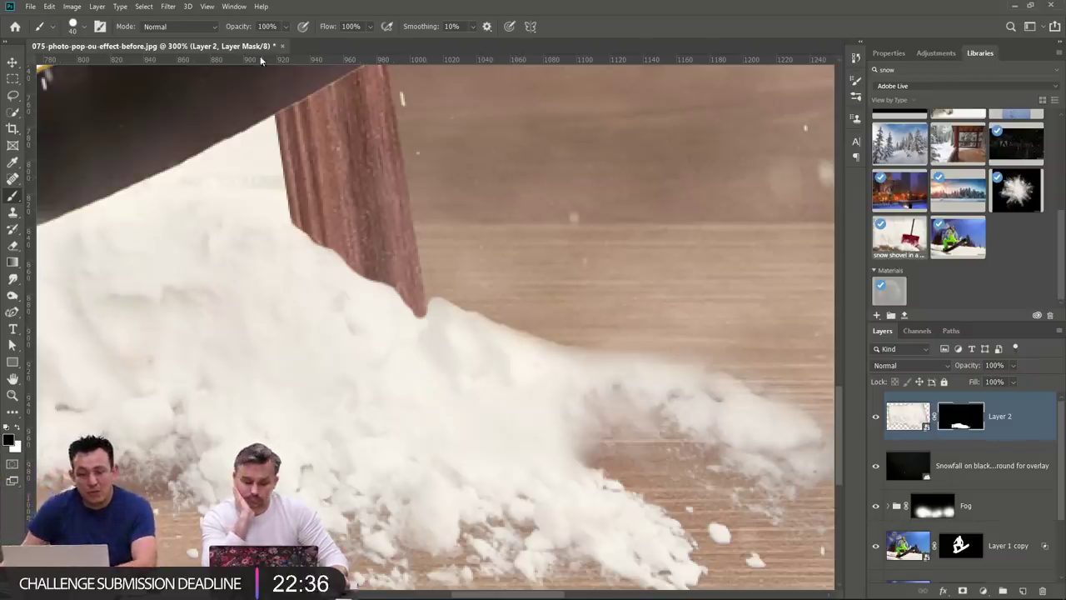
pyautogui.click(234, 7)
pyautogui.moveTo(237, 19)
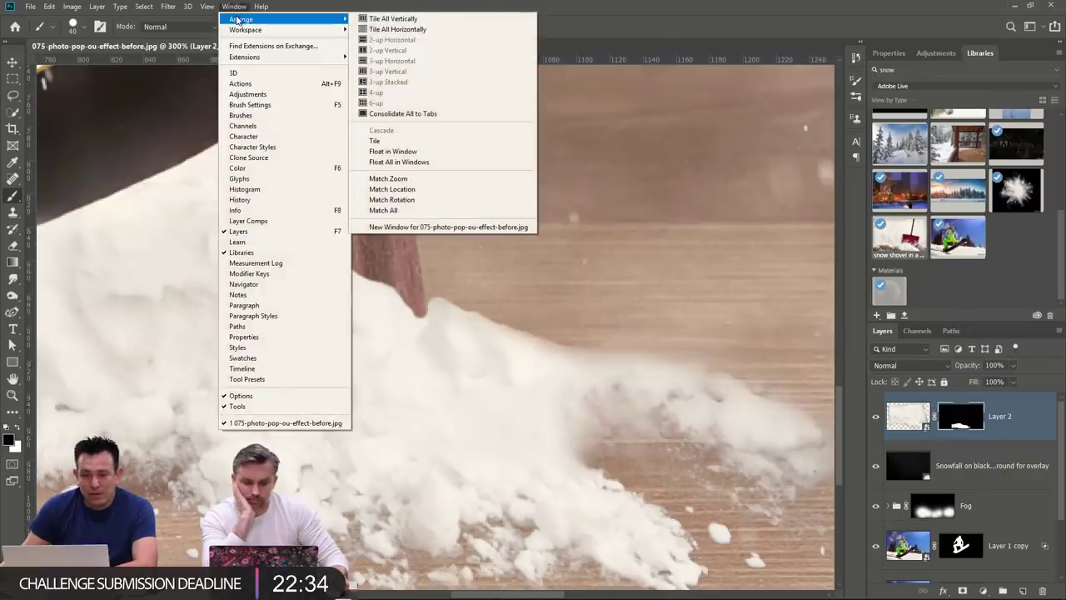
pyautogui.click(414, 227)
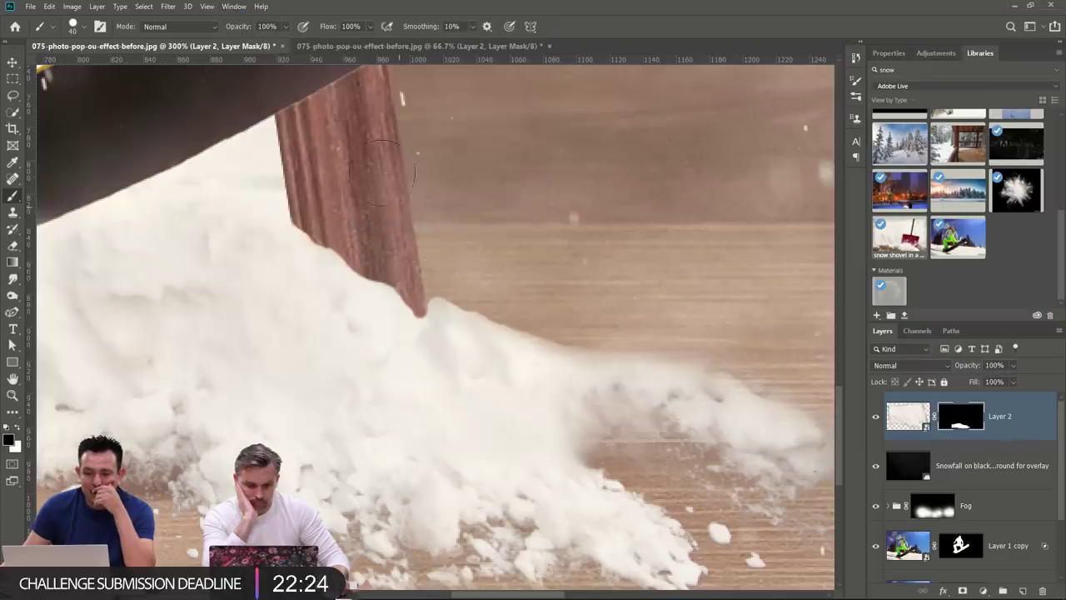
# Switch between the full composite view and the 300% snow close-up.
pyautogui.click(356, 47)
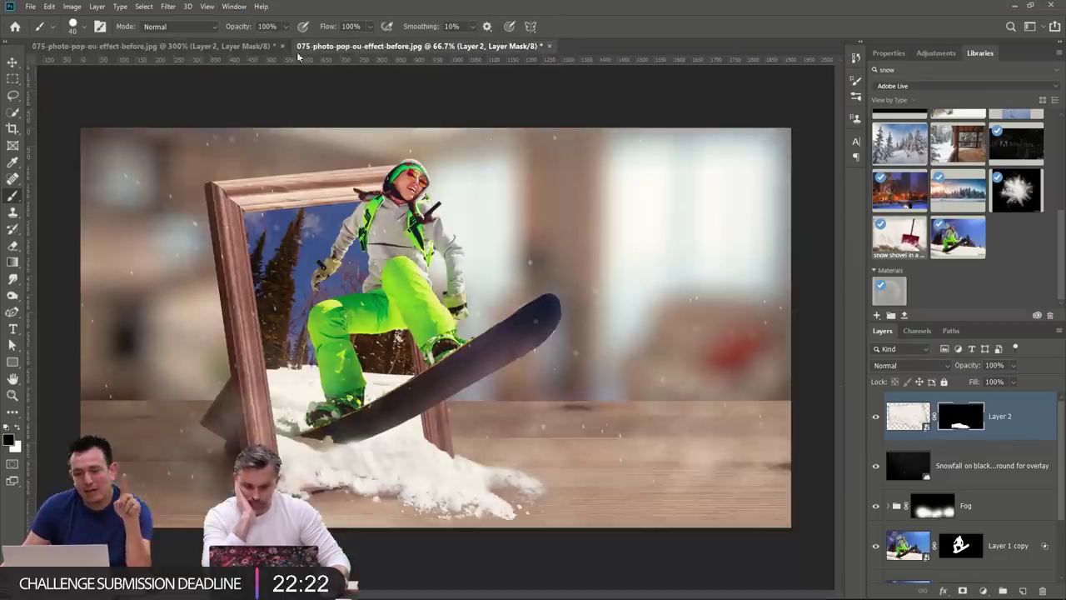
pyautogui.click(237, 48)
pyautogui.click(342, 48)
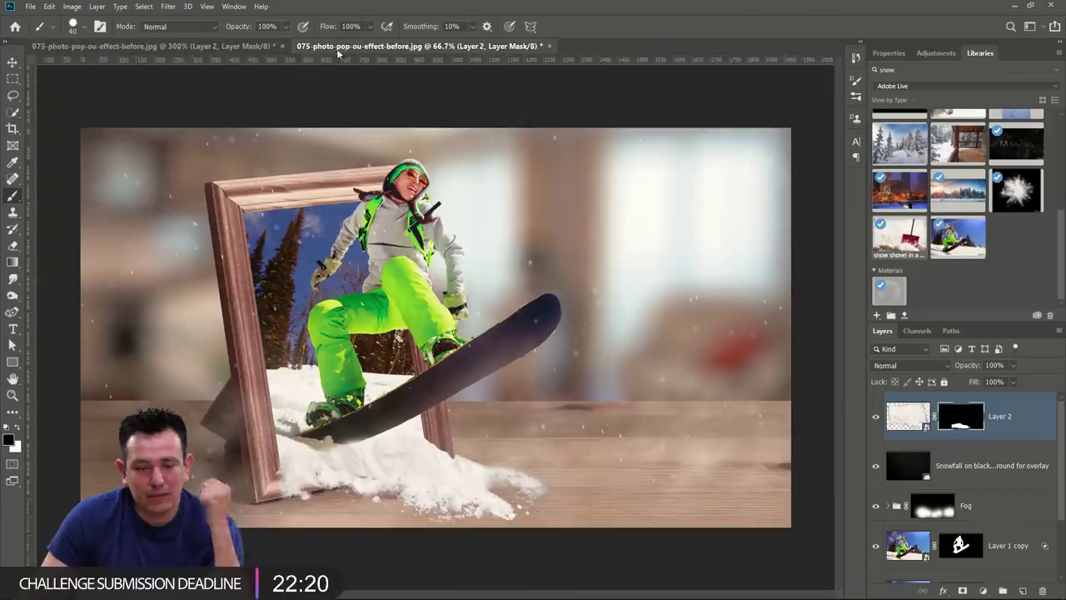
pyautogui.hotkey('ctrl', 'Tab')
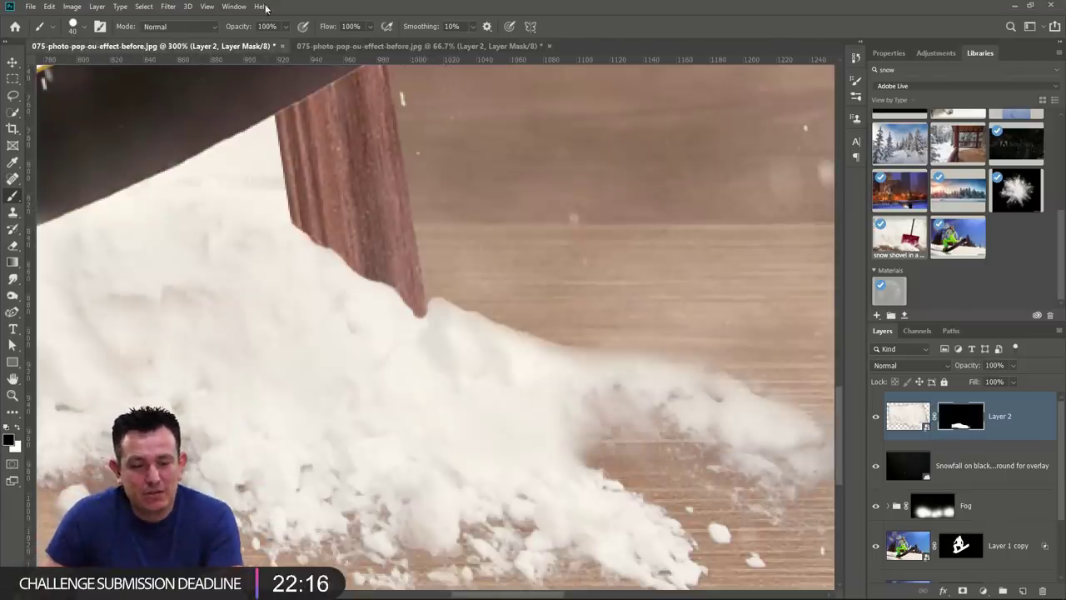
pyautogui.click(236, 7)
pyautogui.moveTo(244, 21)
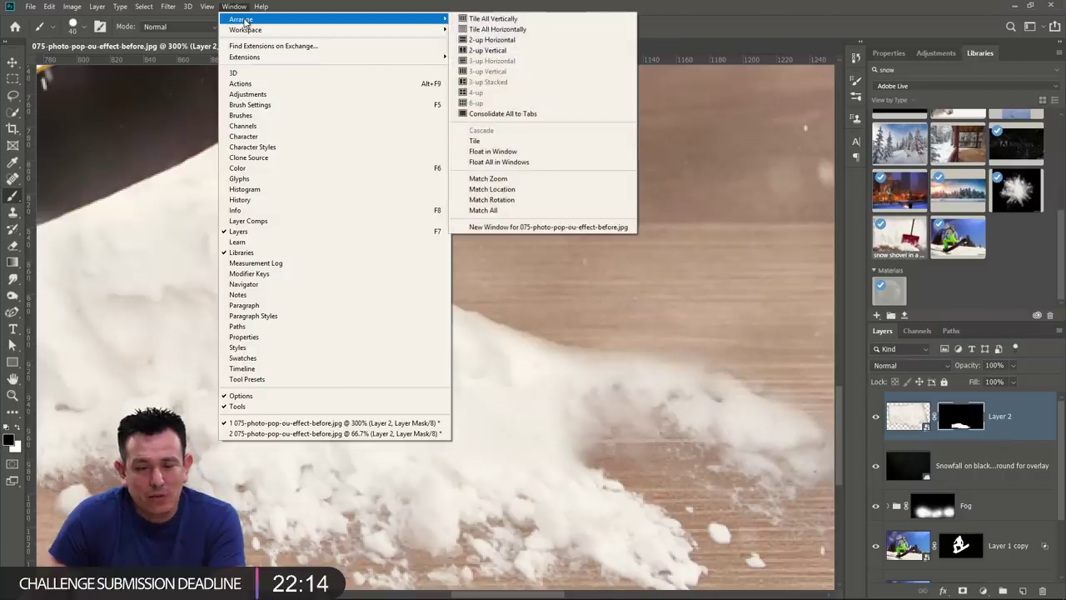
# Arrange the two composite views 2-up Vertical, side by side.
pyautogui.click(508, 42)
pyautogui.click(233, 6)
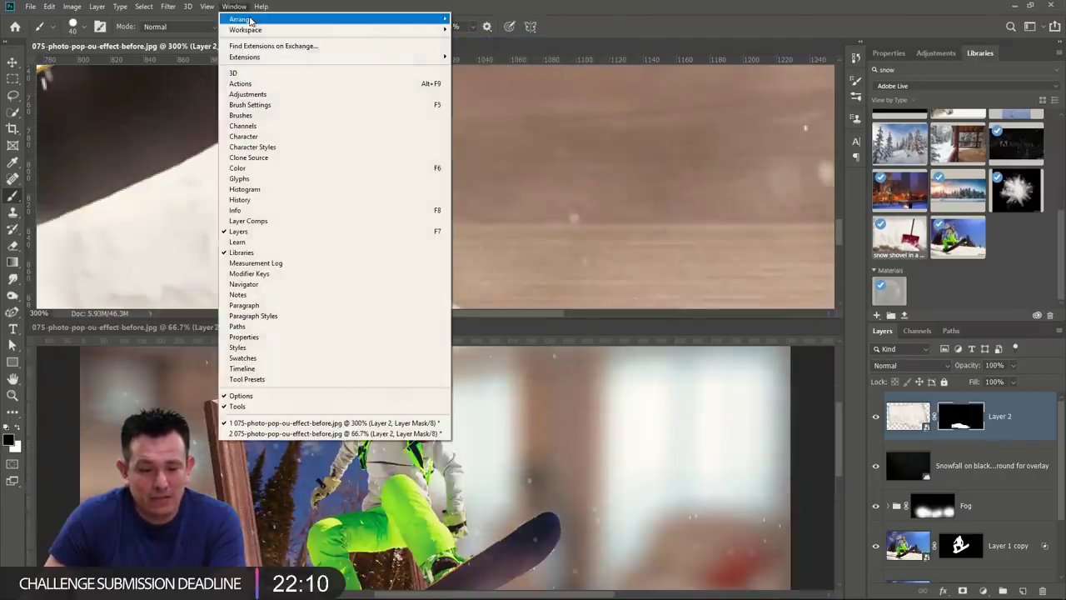
pyautogui.moveTo(250, 20)
pyautogui.click(492, 51)
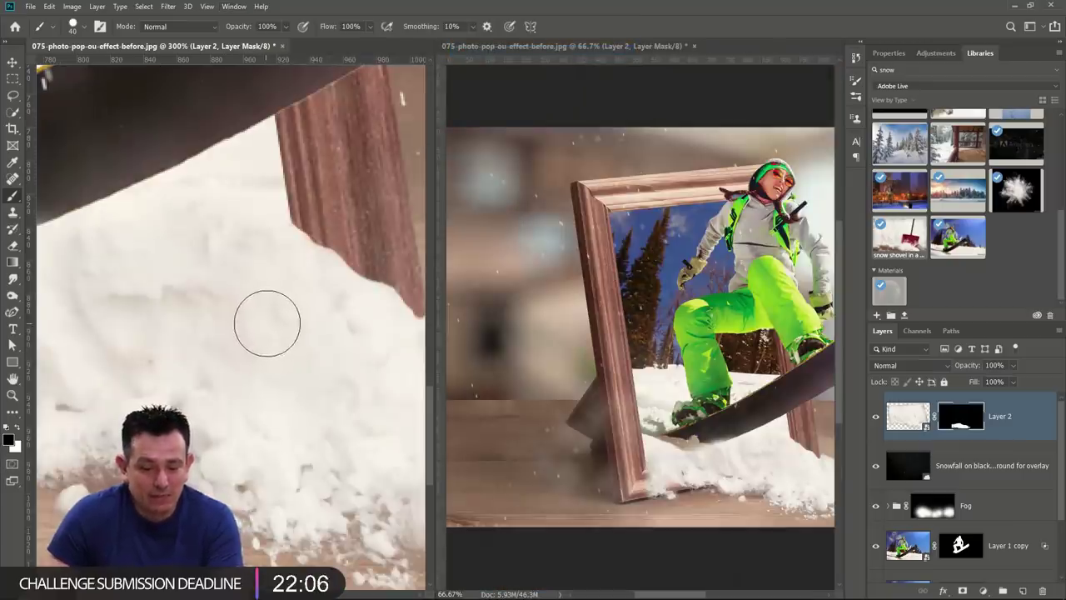
# Pan the close-up along the snow spray and the full view left, then activate the close-up.
pyautogui.moveTo(322, 345); pyautogui.dragTo(150, 285)
pyautogui.moveTo(303, 302); pyautogui.dragTo(197, 305)
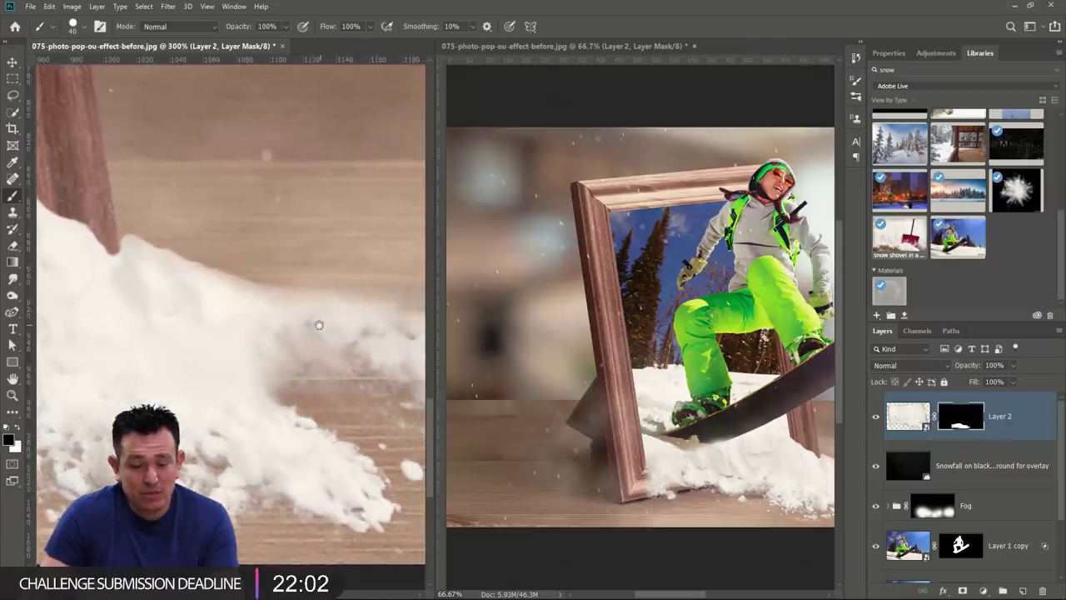
pyautogui.moveTo(319, 325); pyautogui.dragTo(197, 345)
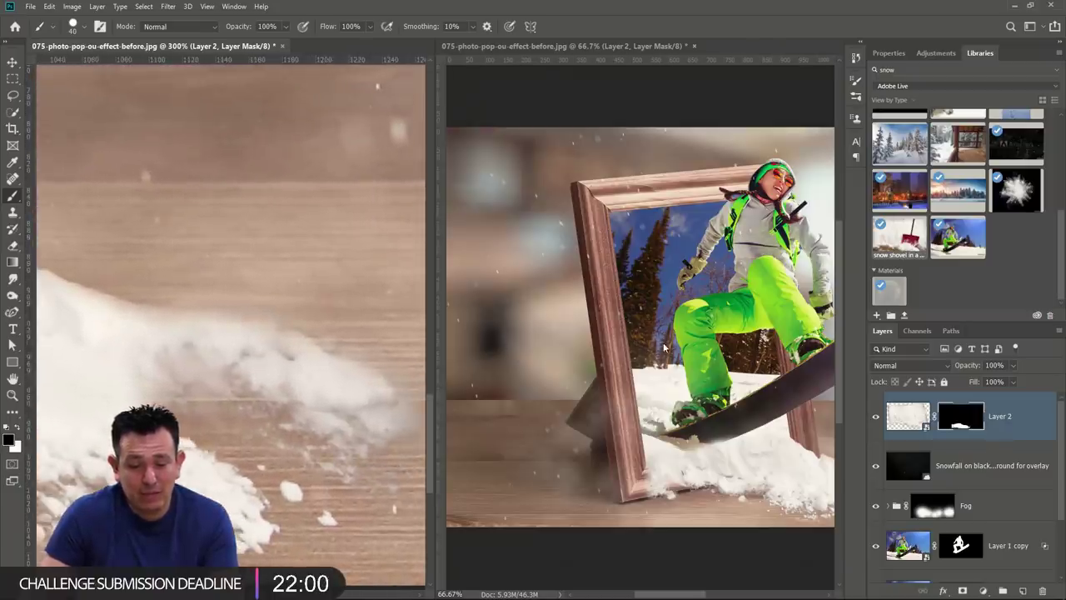
pyautogui.moveTo(631, 340); pyautogui.dragTo(435, 320)
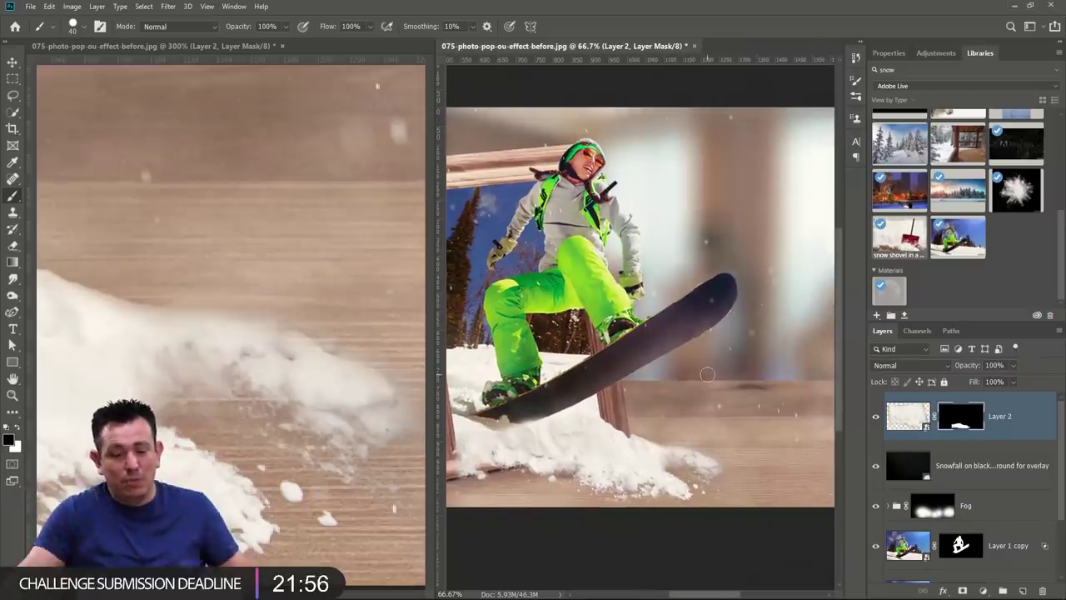
pyautogui.click(162, 285)
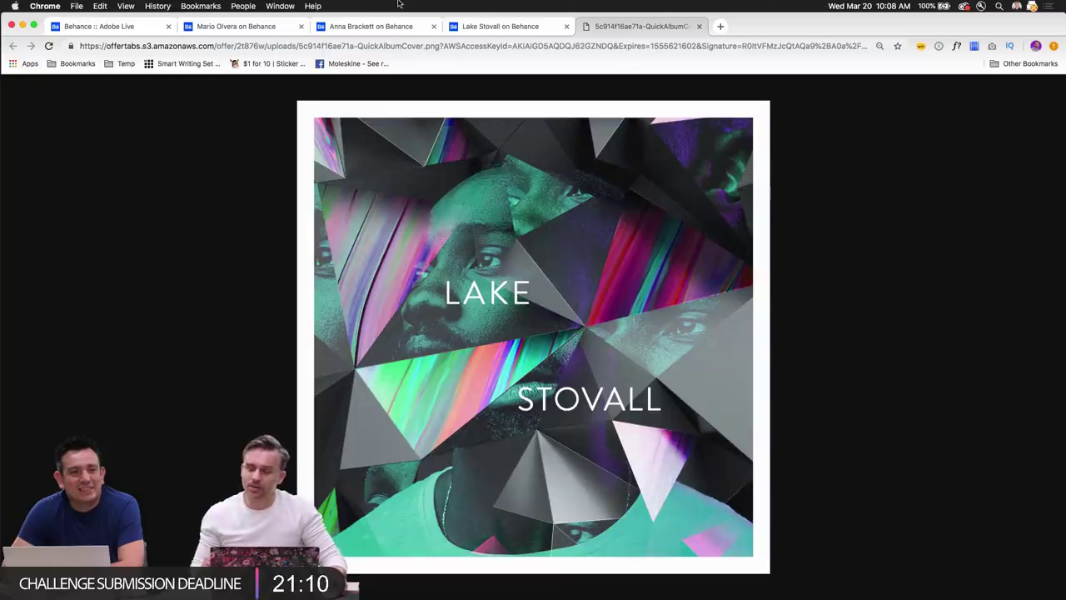
# Scroll the QuickAlbumCover.png tab to view the album cover image.
pyautogui.scroll(-2, 396, 4)
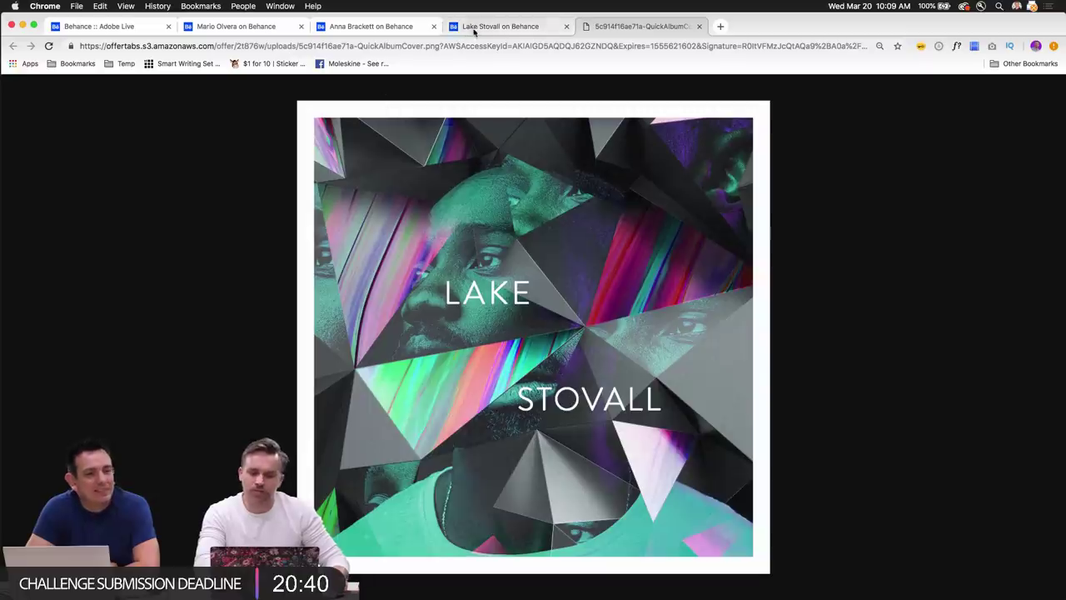
# View the Behance album-cover project image full size, then pan Photoshop's close-up to the snow spray's tip.
pyautogui.click(491, 28)
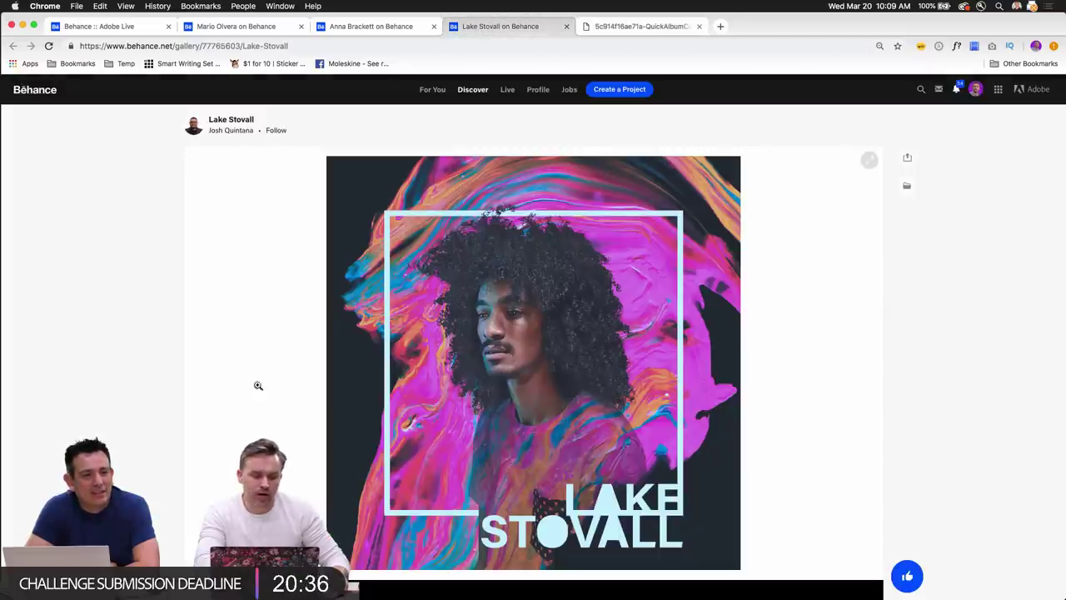
pyautogui.scroll(-2, 488, 387)
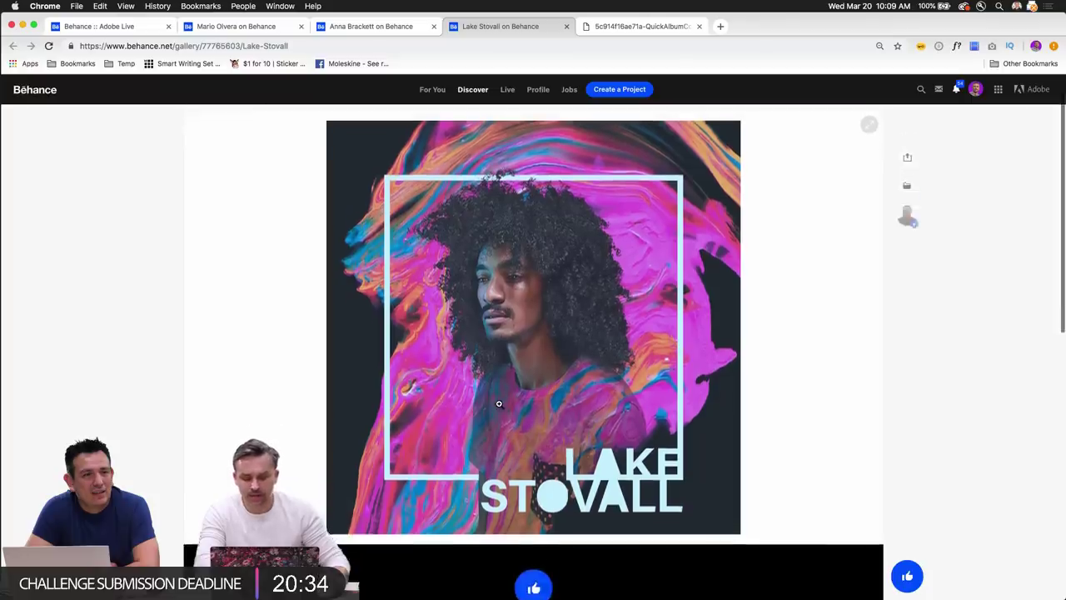
pyautogui.scroll(2, 499, 354)
pyautogui.click(499, 354)
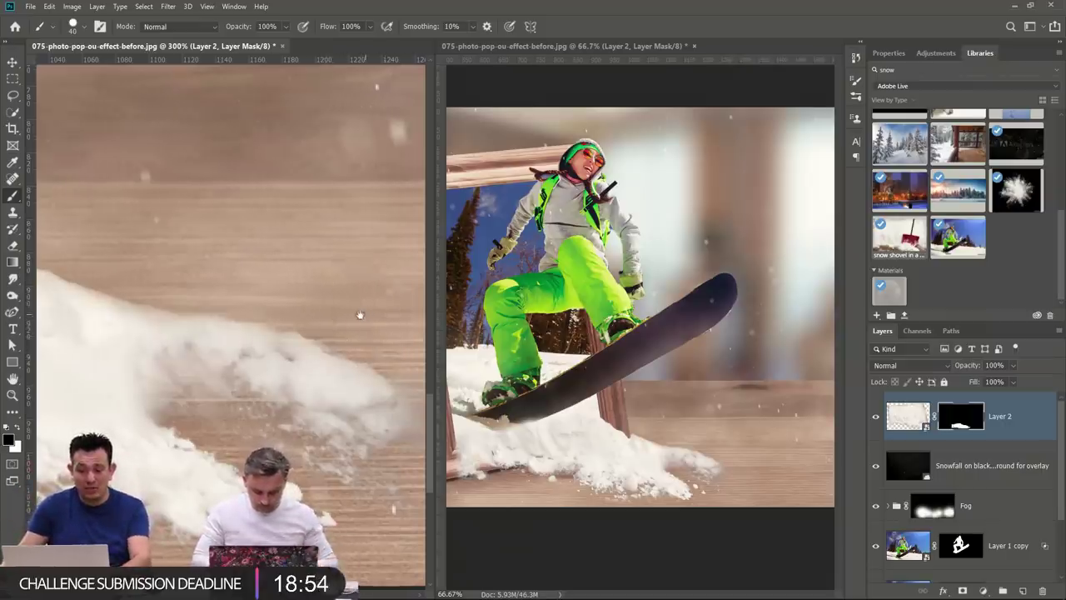
pyautogui.moveTo(375, 308); pyautogui.dragTo(279, 326)
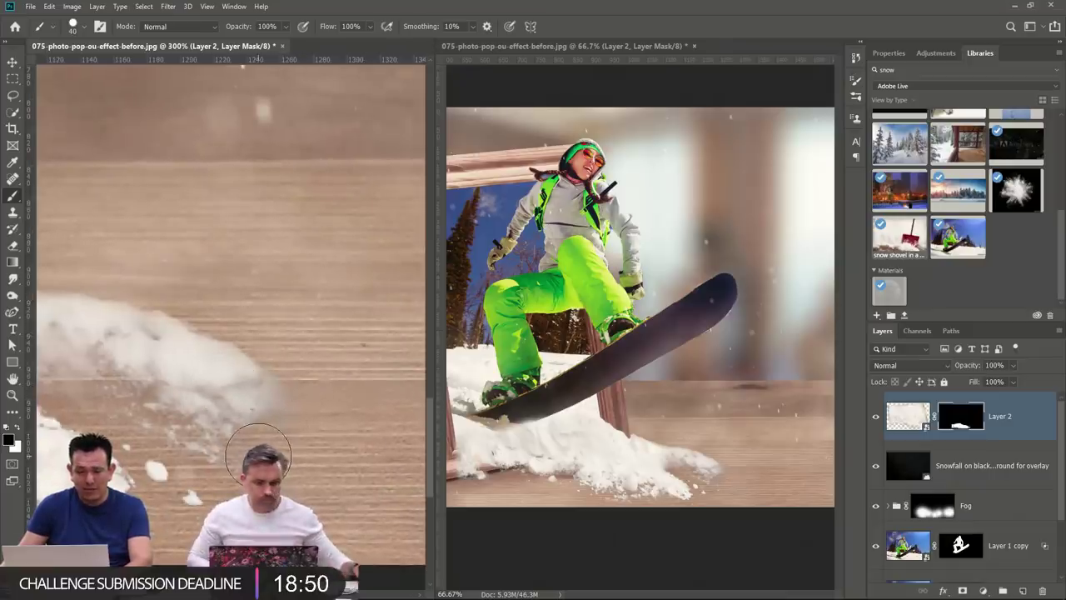
pyautogui.press(']')
pyautogui.press(']')
pyautogui.press(']')
pyautogui.press(']')
pyautogui.moveTo(266, 447)
pyautogui.mouseDown()
pyautogui.moveTo(140, 426)
pyautogui.moveTo(171, 486)
pyautogui.moveTo(187, 420)
pyautogui.moveTo(100, 341)
pyautogui.mouseUp()
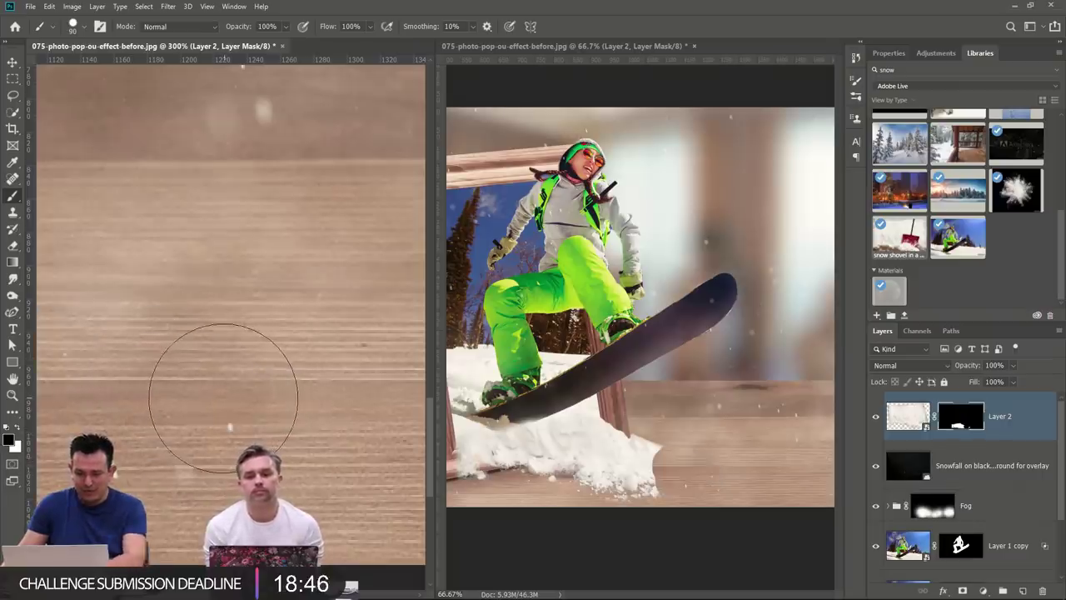
pyautogui.hotkey('ctrl', 'z')
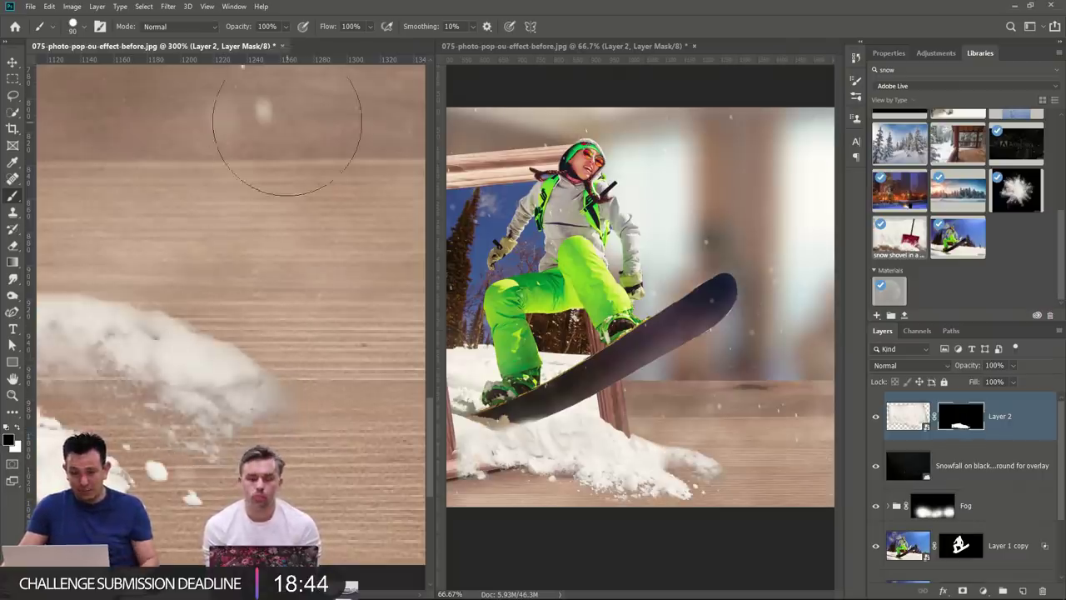
pyautogui.click(234, 7)
pyautogui.moveTo(240, 19)
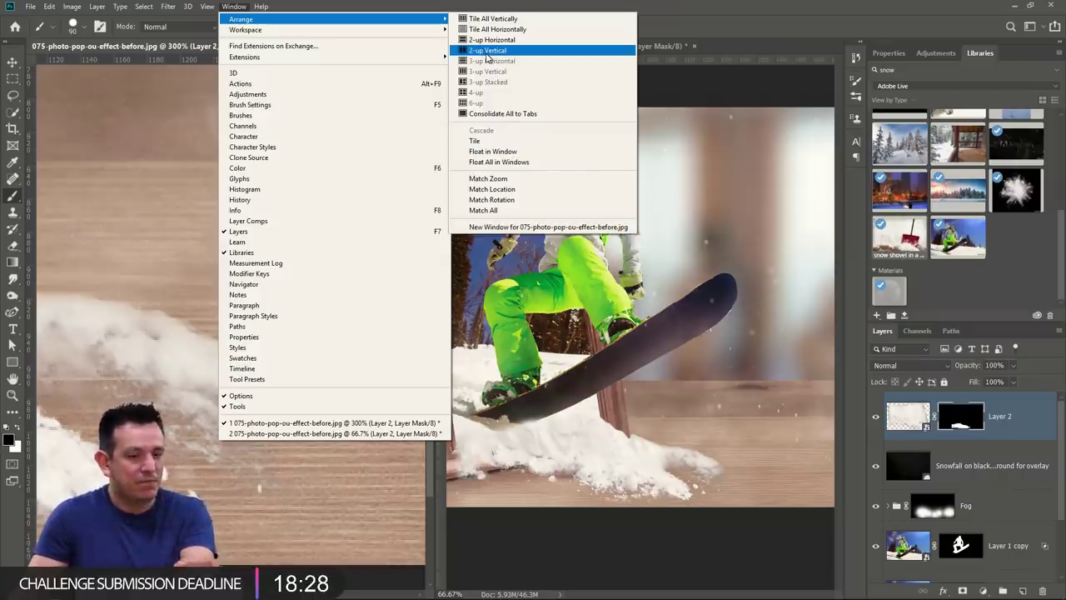
pyautogui.click(682, 26)
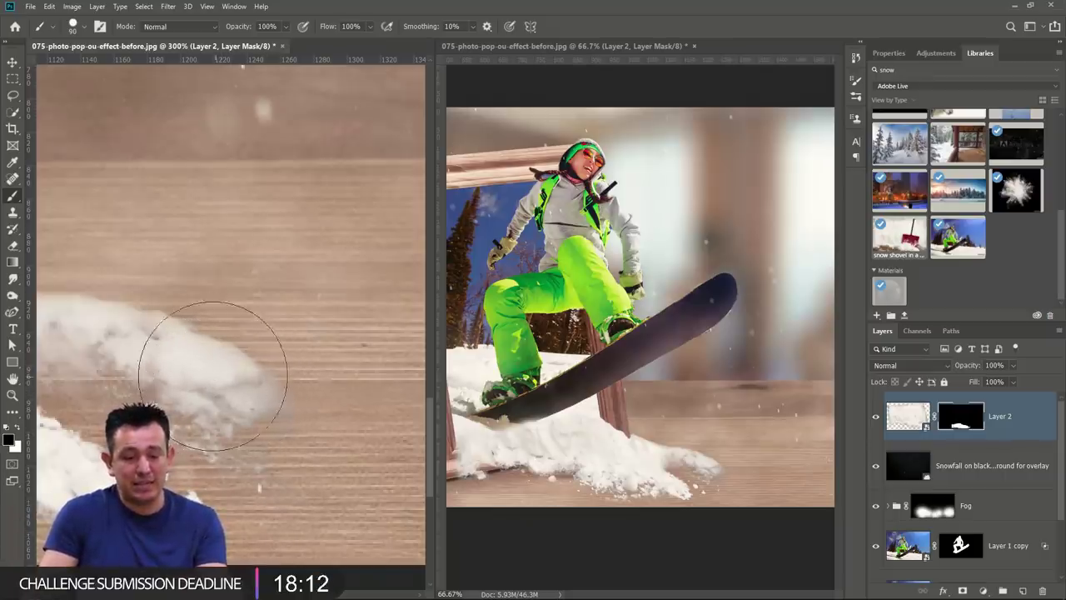
pyautogui.moveTo(132, 357)
pyautogui.mouseDown()
pyautogui.moveTo(333, 374)
pyautogui.moveTo(317, 338)
pyautogui.moveTo(286, 352)
pyautogui.moveTo(138, 368)
pyautogui.moveTo(372, 325)
pyautogui.moveTo(262, 353)
pyautogui.moveTo(279, 357)
pyautogui.moveTo(185, 340)
pyautogui.moveTo(349, 392)
pyautogui.moveTo(319, 460)
pyautogui.mouseUp()
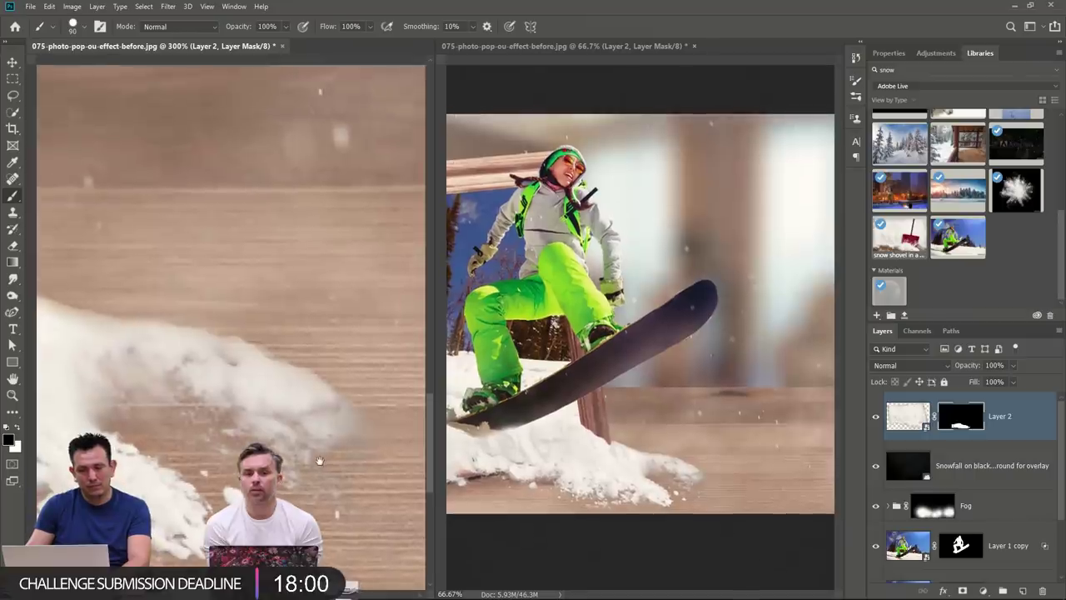
# Show rulers, frame the composite using the Navigator panel, then close the second composite window.
pyautogui.hotkey('ctrl', 'r')
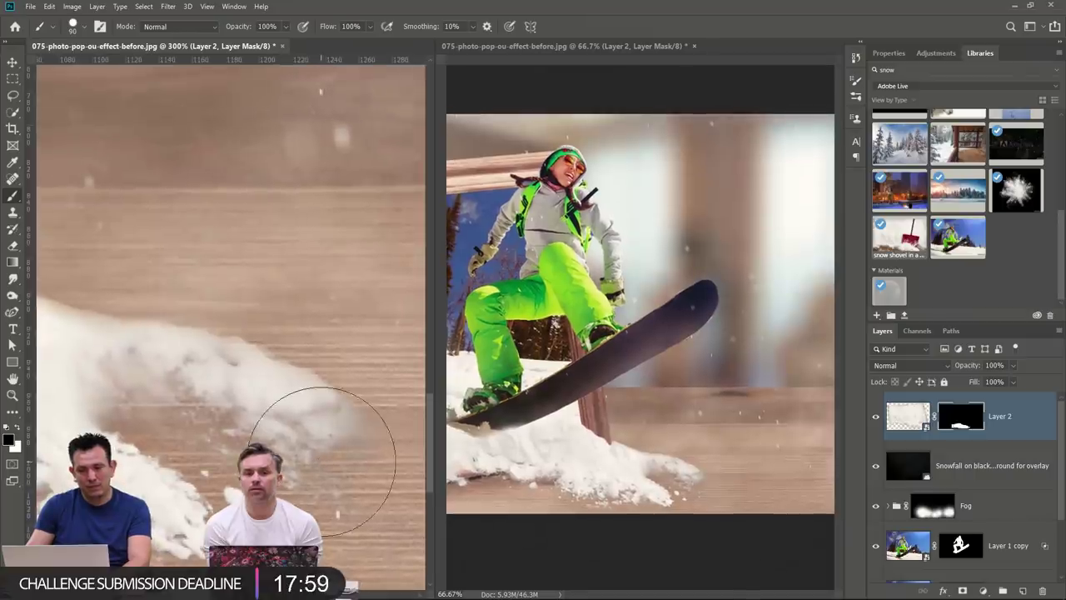
pyautogui.click(226, 8)
pyautogui.click(280, 288)
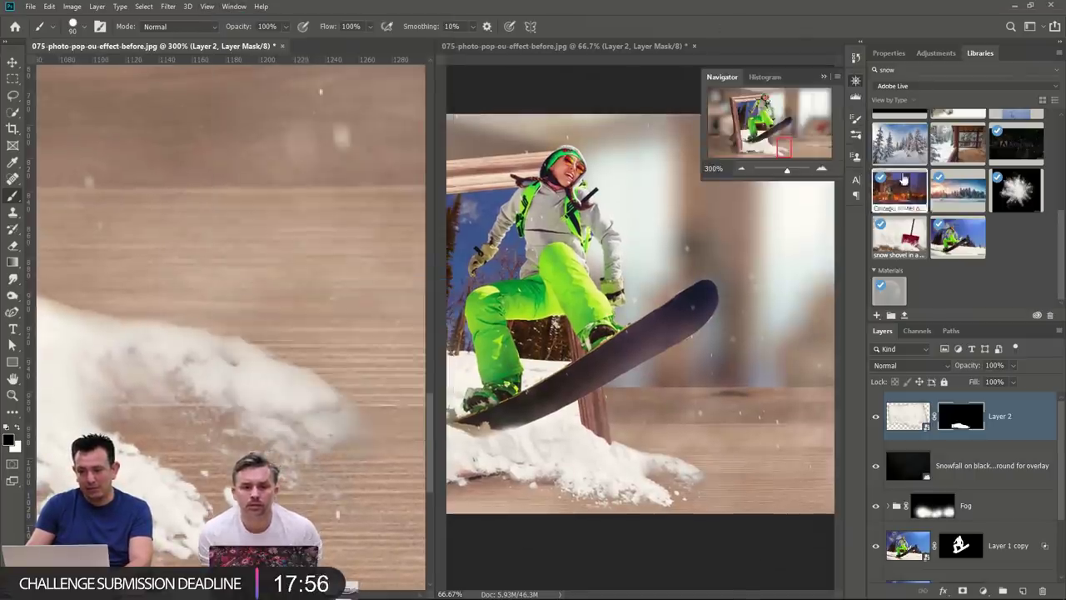
pyautogui.moveTo(784, 149); pyautogui.dragTo(702, 177)
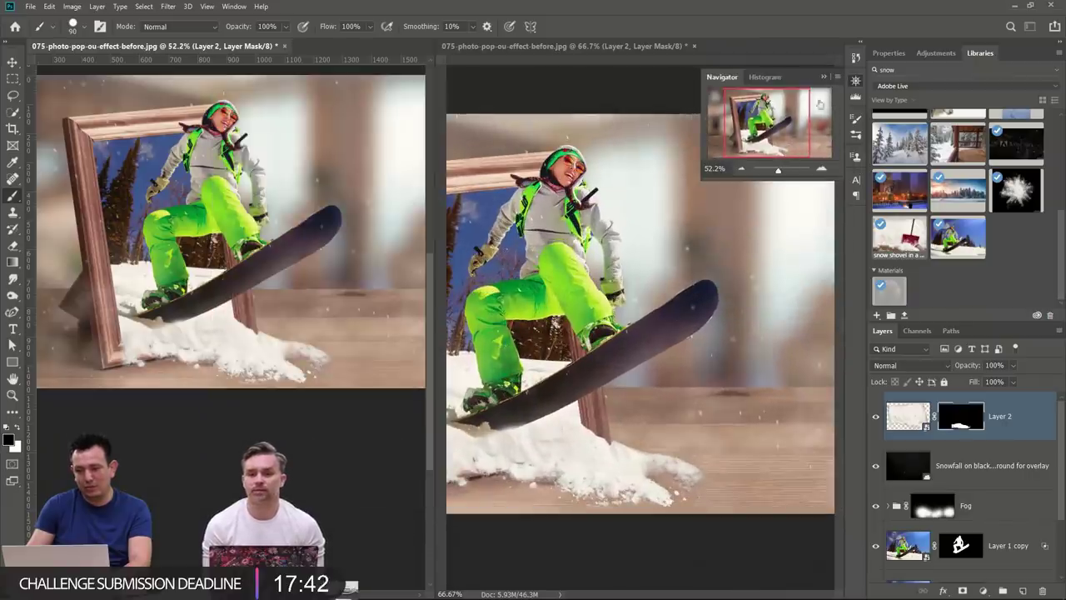
pyautogui.click(824, 77)
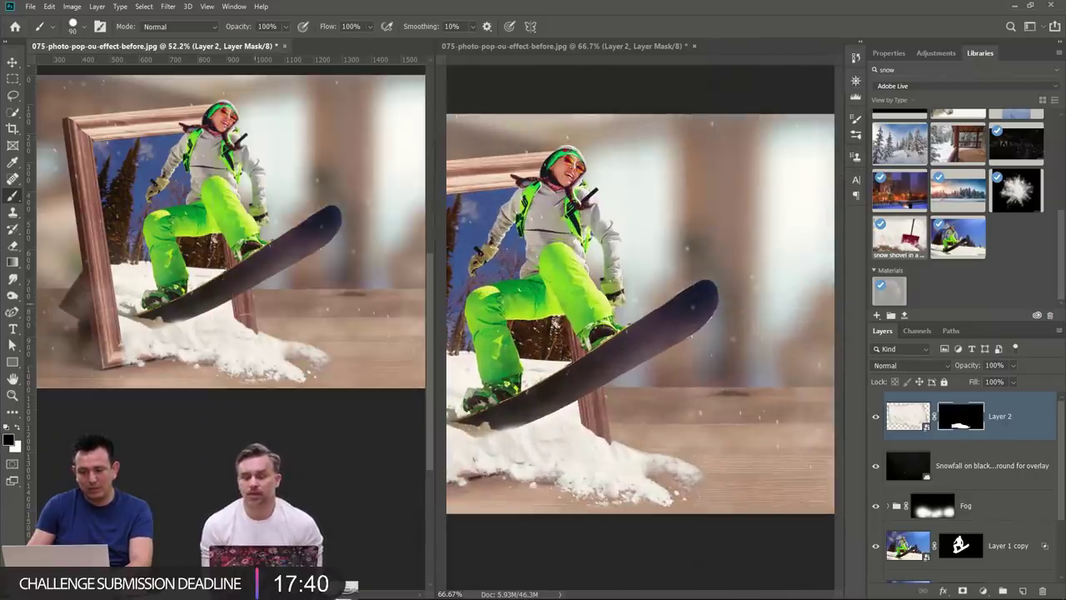
pyautogui.press('z')
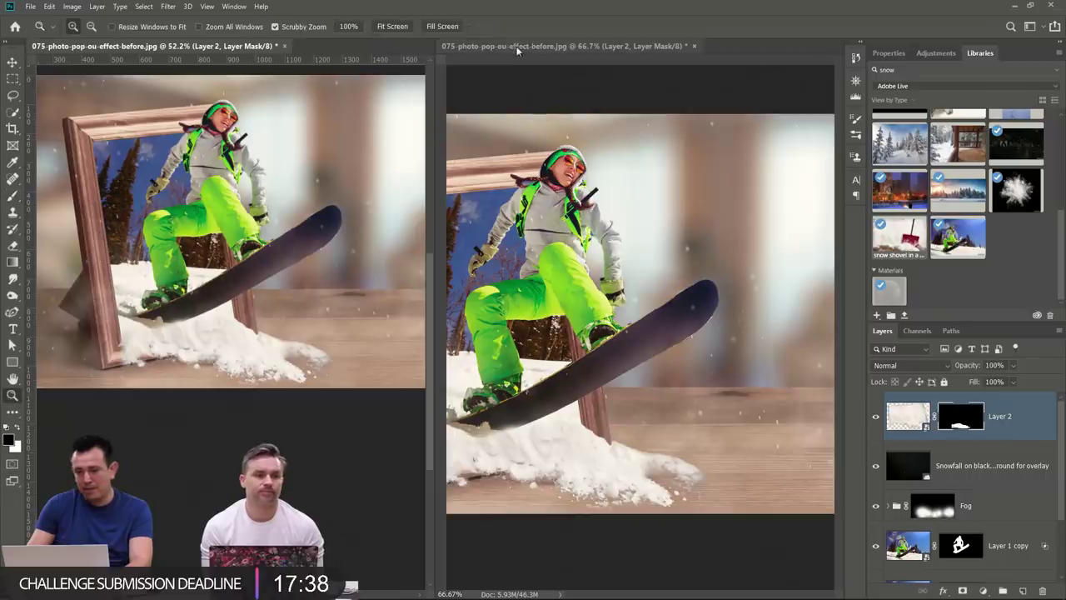
pyautogui.click(695, 46)
pyautogui.doubleClick(10, 398)
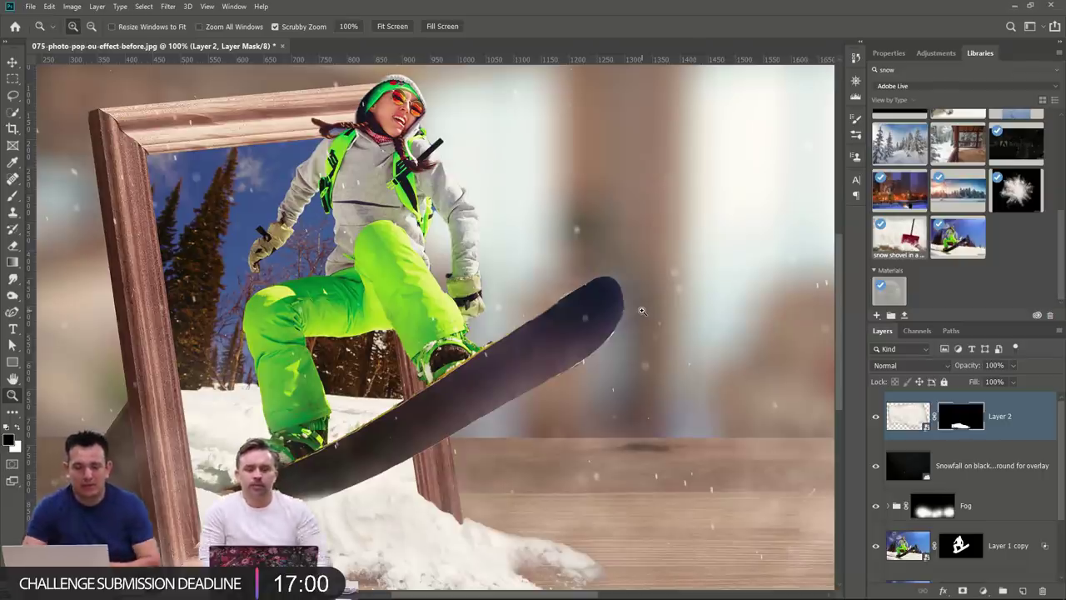
pyautogui.keyDown('alt'); pyautogui.click(515, 354); pyautogui.keyUp('alt')
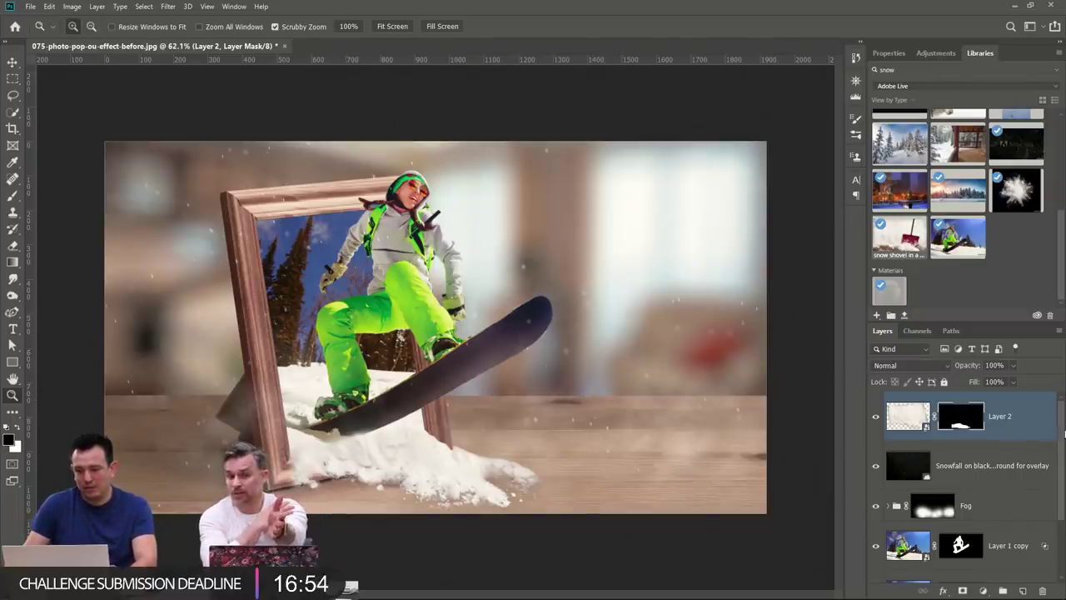
pyautogui.scroll(-2, 1063, 432)
pyautogui.scroll(2, 1064, 432)
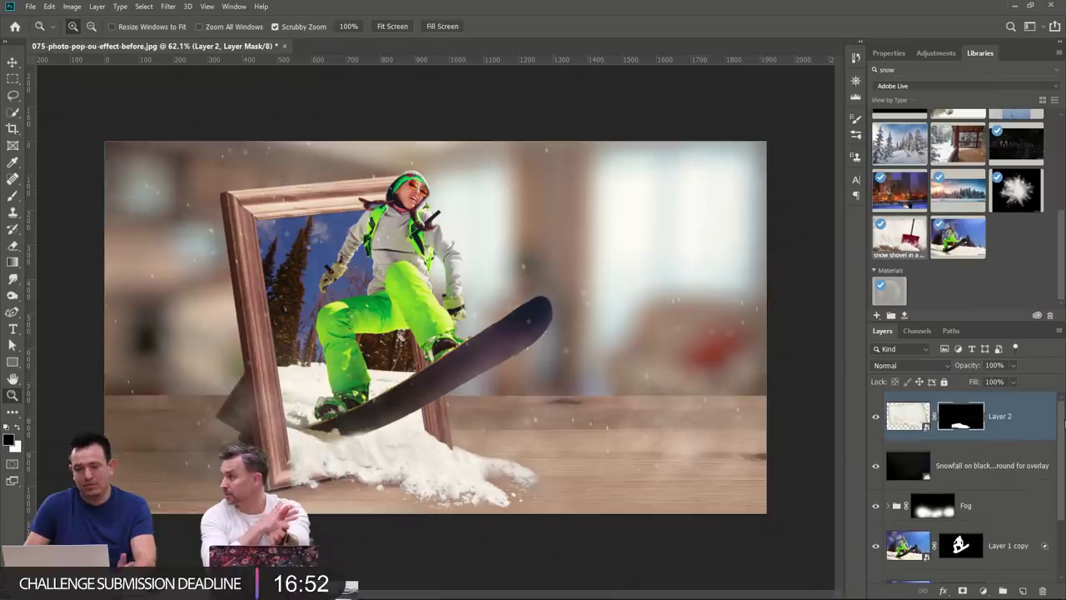
pyautogui.doubleClick(12, 379)
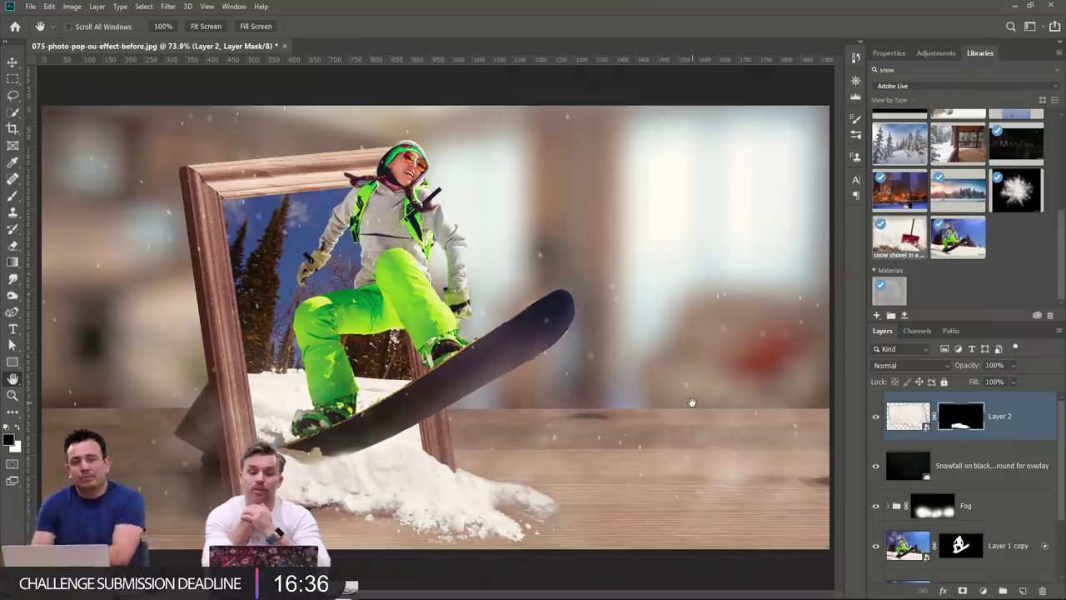
# Open Snowboarderjumping.jpeg, resize it to 1000 px wide, and view it at 100%.
pyautogui.doubleClick(954, 250)
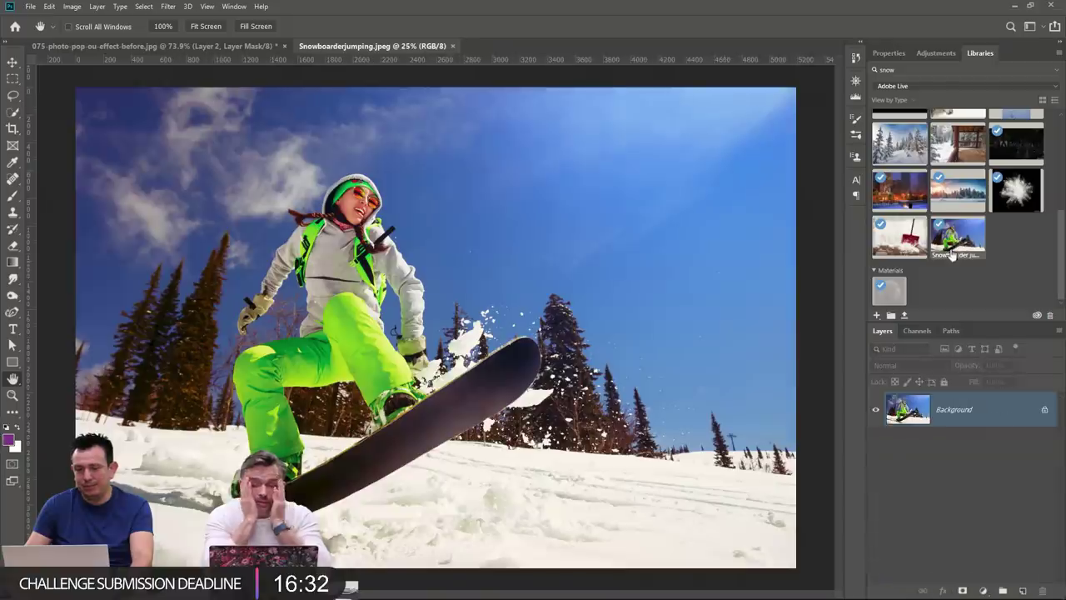
pyautogui.click(72, 6)
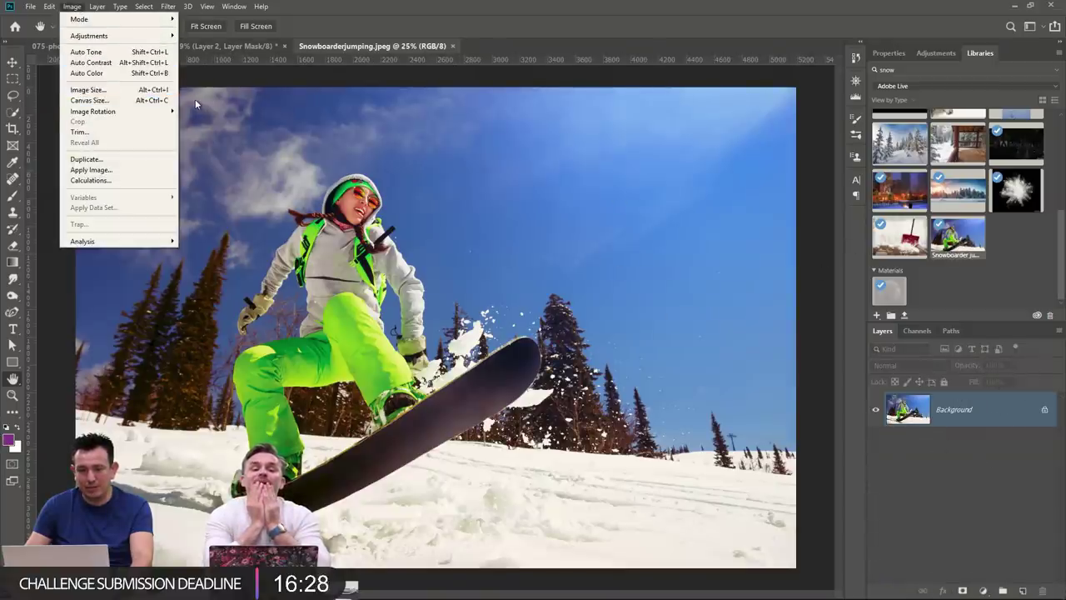
pyautogui.click(89, 89)
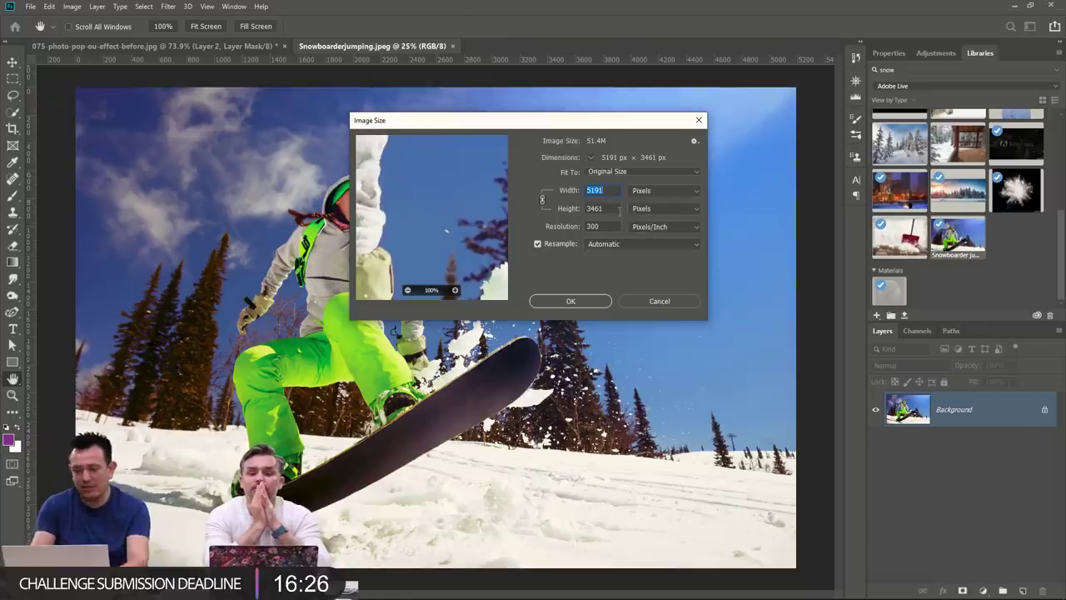
pyautogui.write('1000')
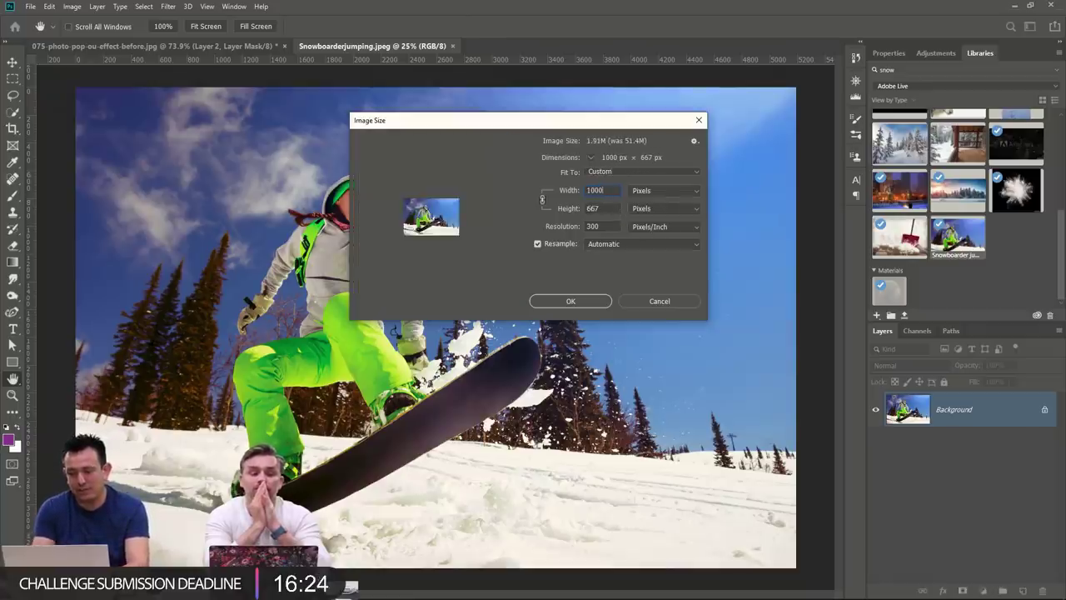
pyautogui.press('Return')
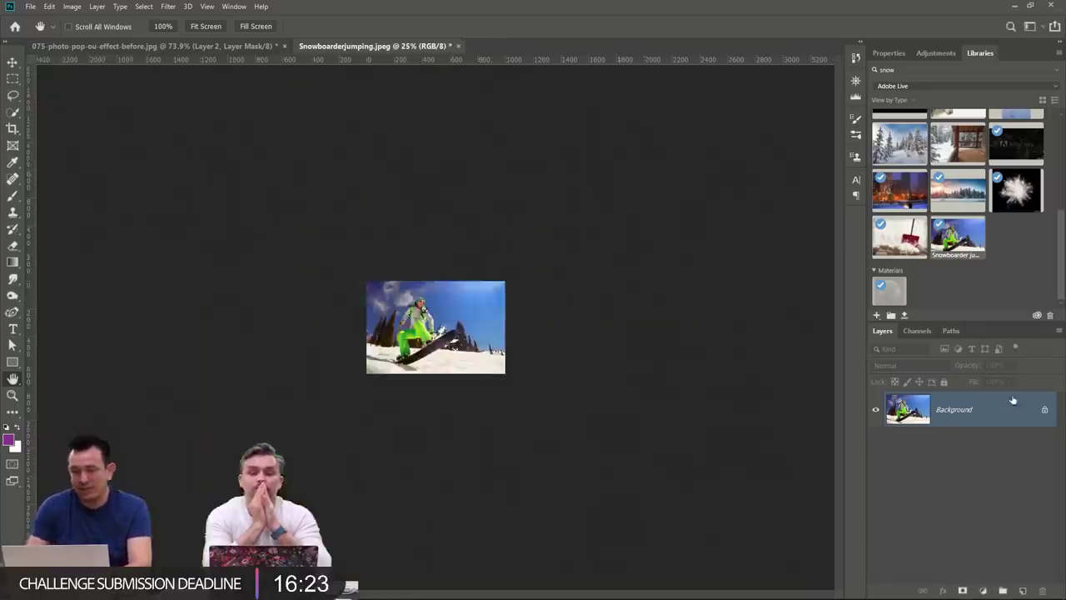
pyautogui.doubleClick(13, 396)
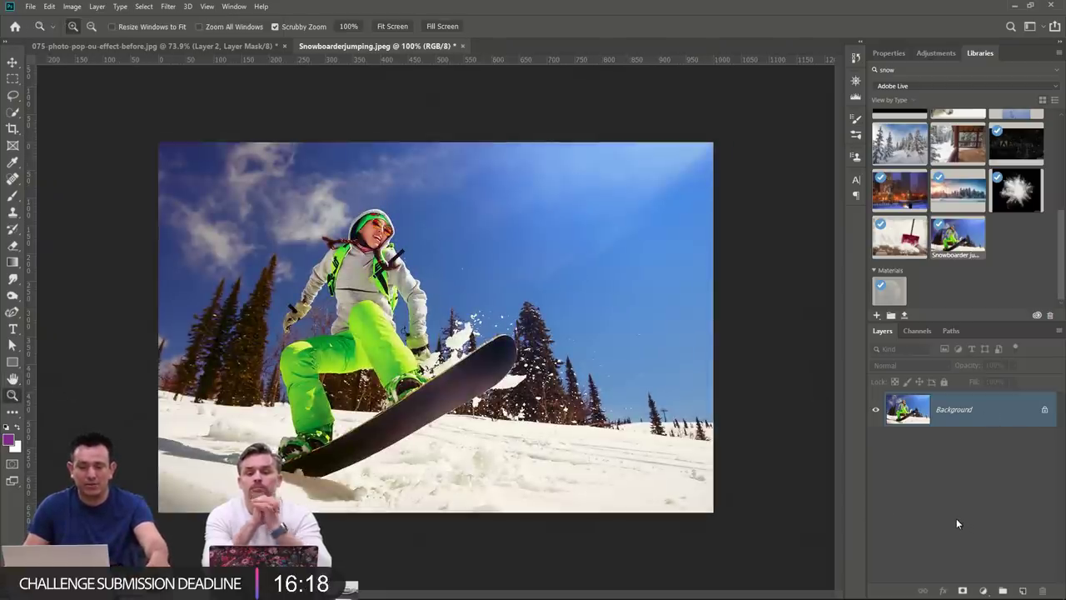
# Burn the areas around the snowboarder darker with the Burn Tool.
pyautogui.click(12, 295)
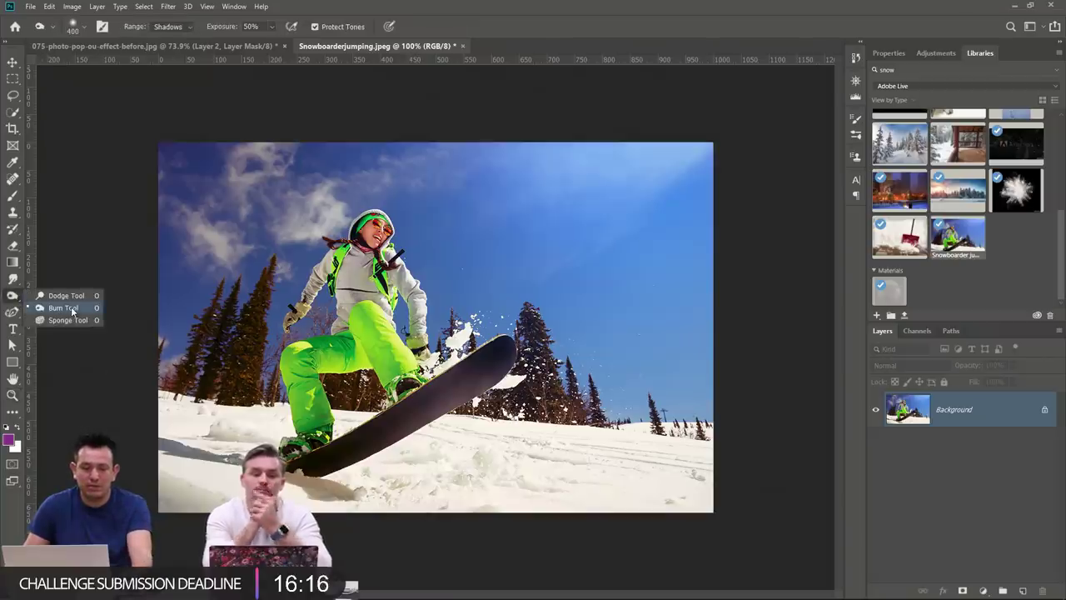
pyautogui.click(63, 307)
pyautogui.moveTo(391, 217); pyautogui.dragTo(492, 416)
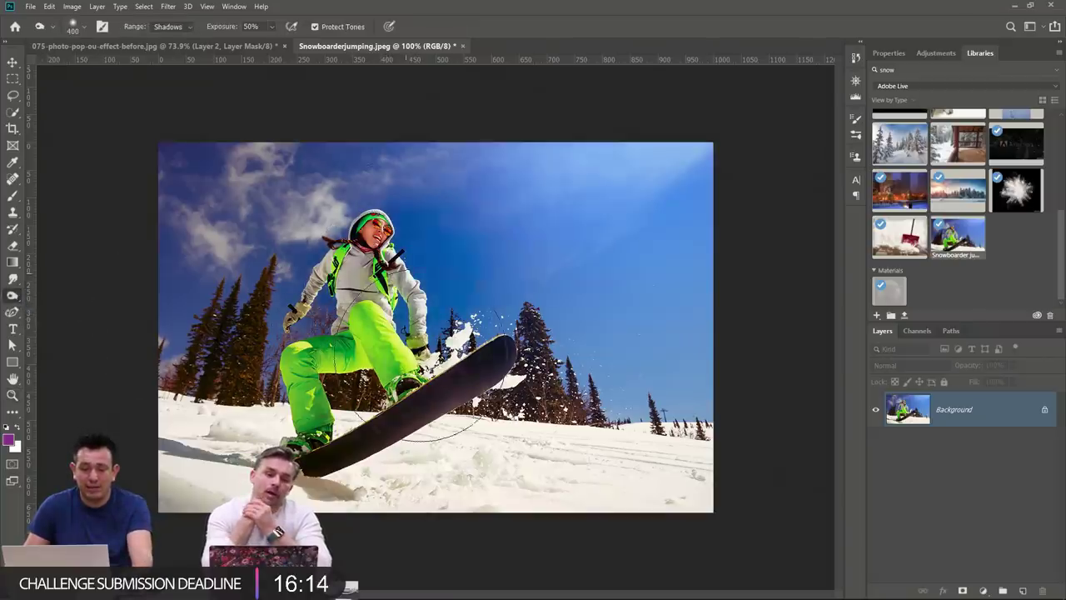
# Dodge the sky brighter, undo and redo the stroke, then zoom in and back to fit.
pyautogui.click(13, 295)
pyautogui.click(46, 295)
pyautogui.moveTo(483, 250)
pyautogui.mouseDown()
pyautogui.moveTo(454, 221)
pyautogui.moveTo(483, 259)
pyautogui.moveTo(616, 317)
pyautogui.mouseUp()
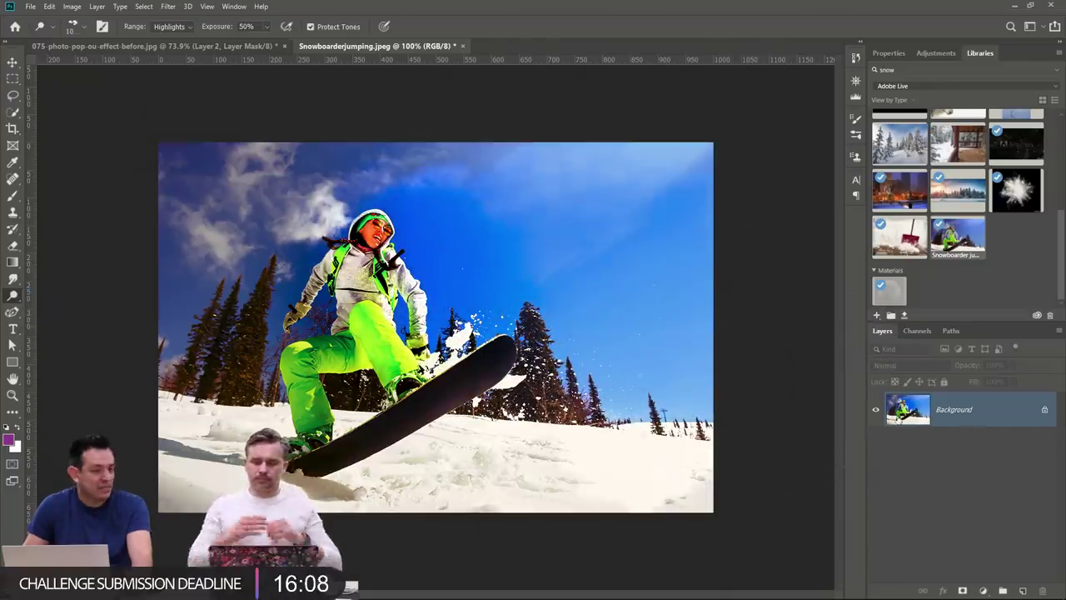
pyautogui.hotkey('ctrl', 'z')
pyautogui.hotkey('ctrl', 'shift', 'z')
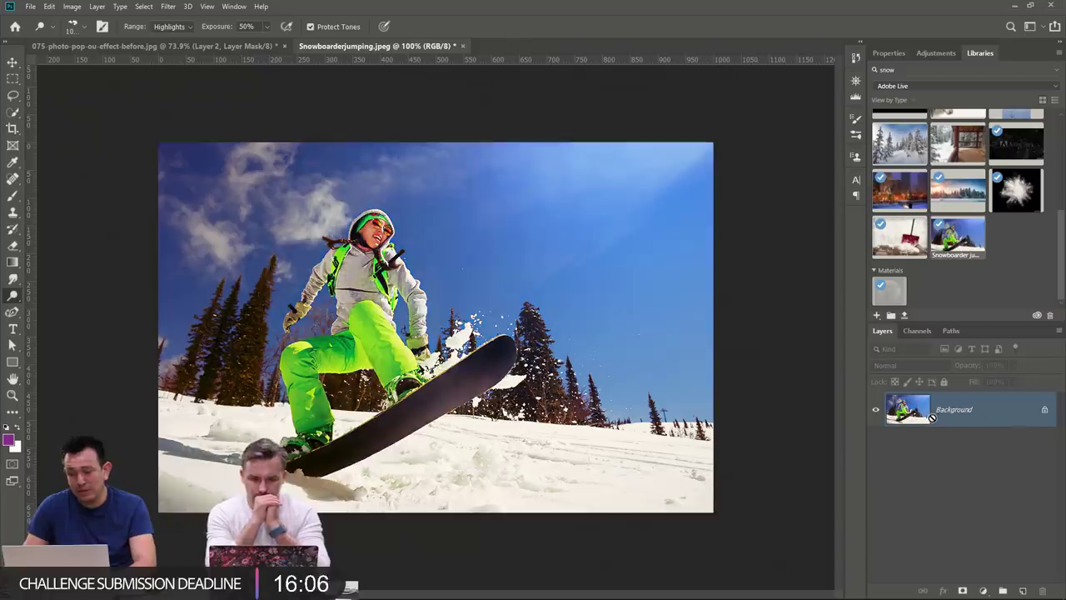
pyautogui.hotkey('ctrl', '1')
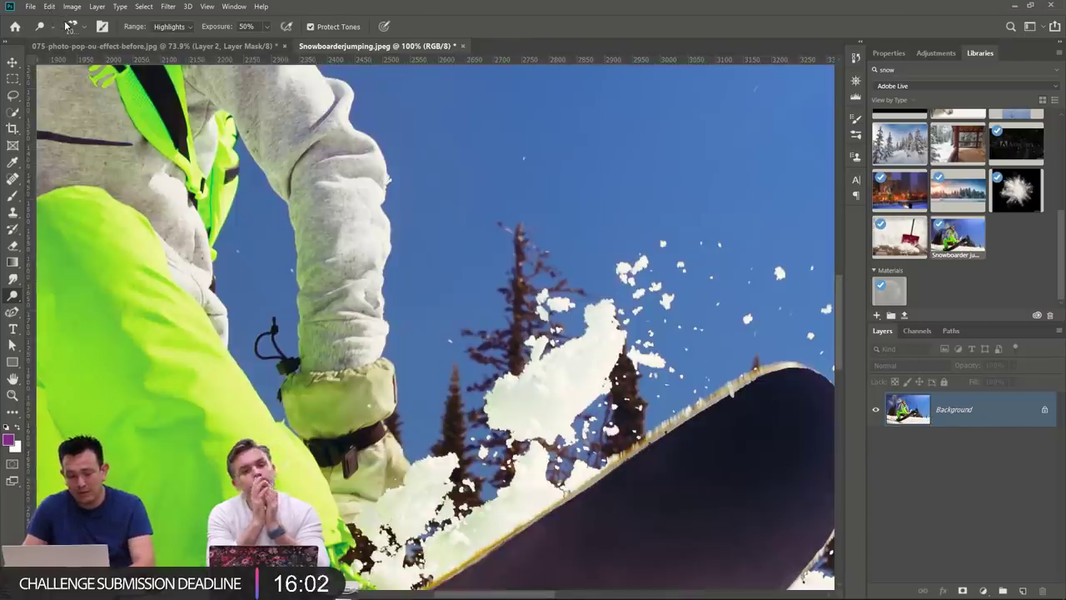
pyautogui.hotkey('ctrl', '0')
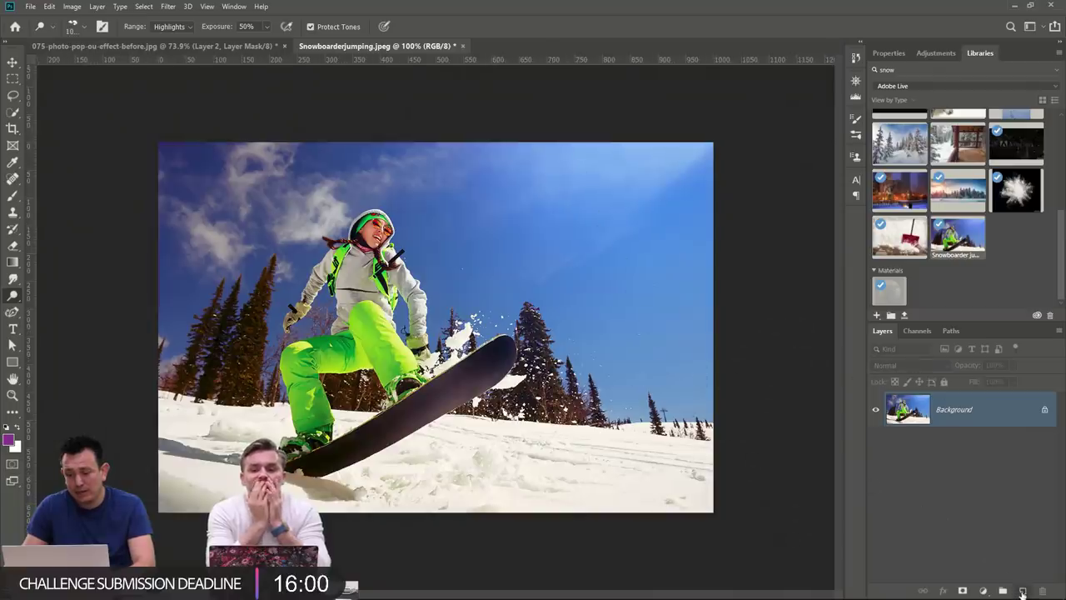
# Add a new Layer 1 filled with 50% Gray and set it to Soft Light.
pyautogui.click(1023, 591)
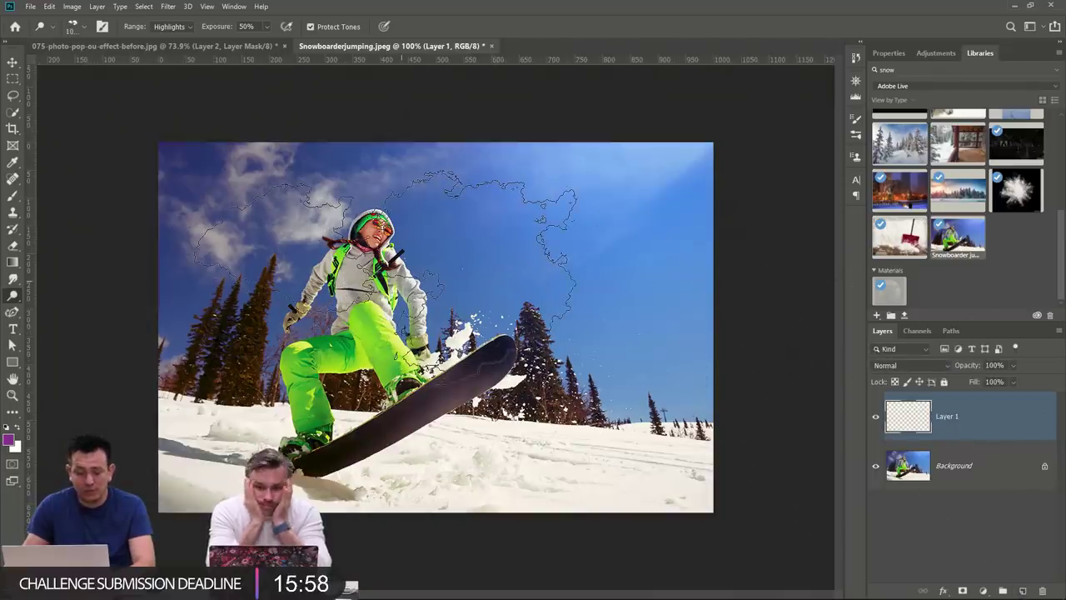
pyautogui.press('i')
pyautogui.hotkey('shift', 'F5')
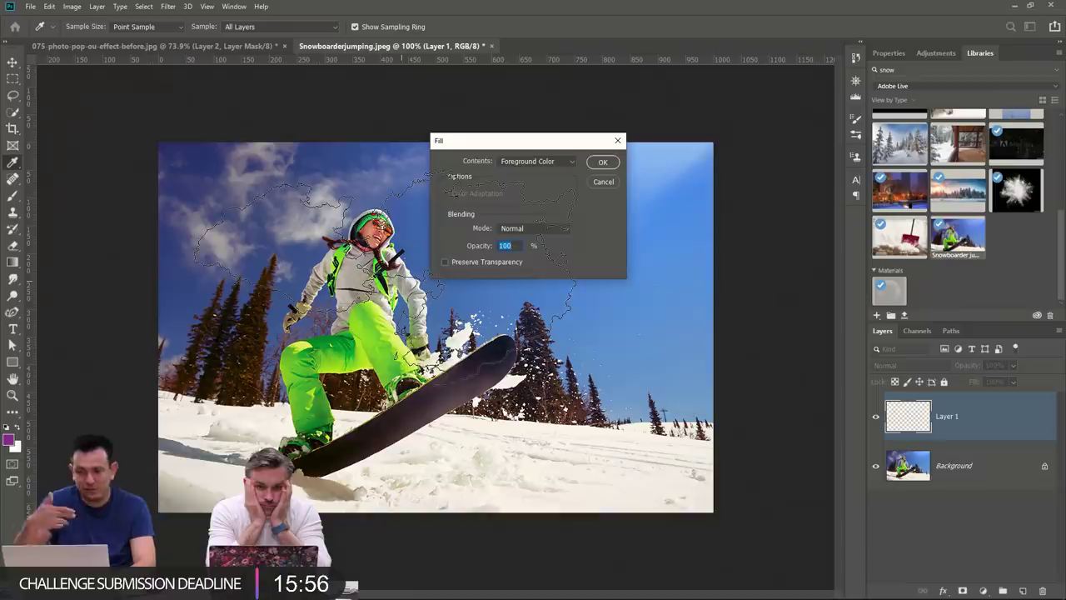
pyautogui.click(528, 161)
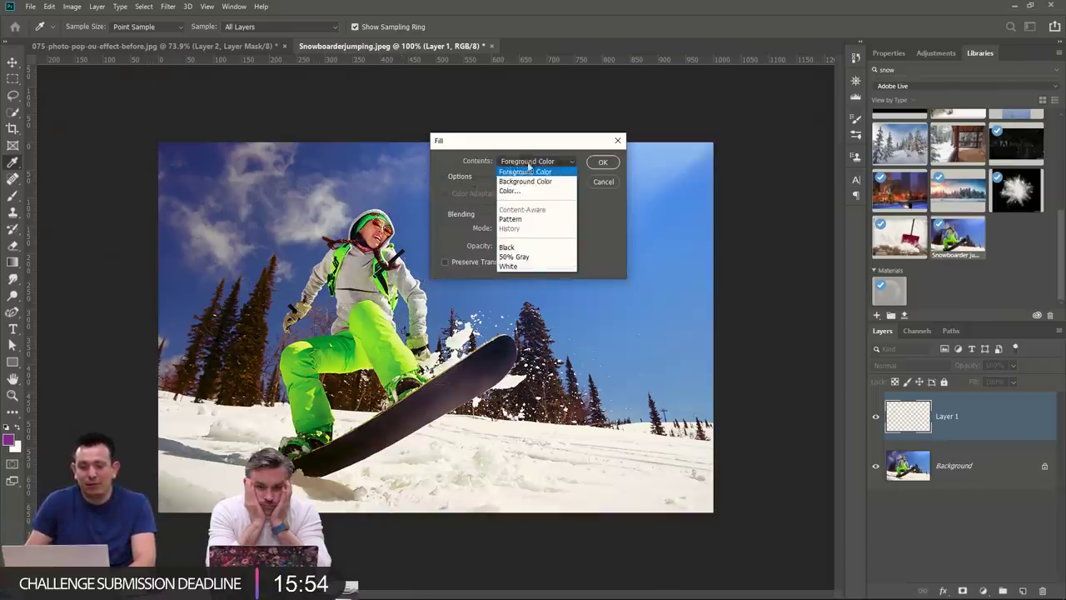
pyautogui.click(532, 257)
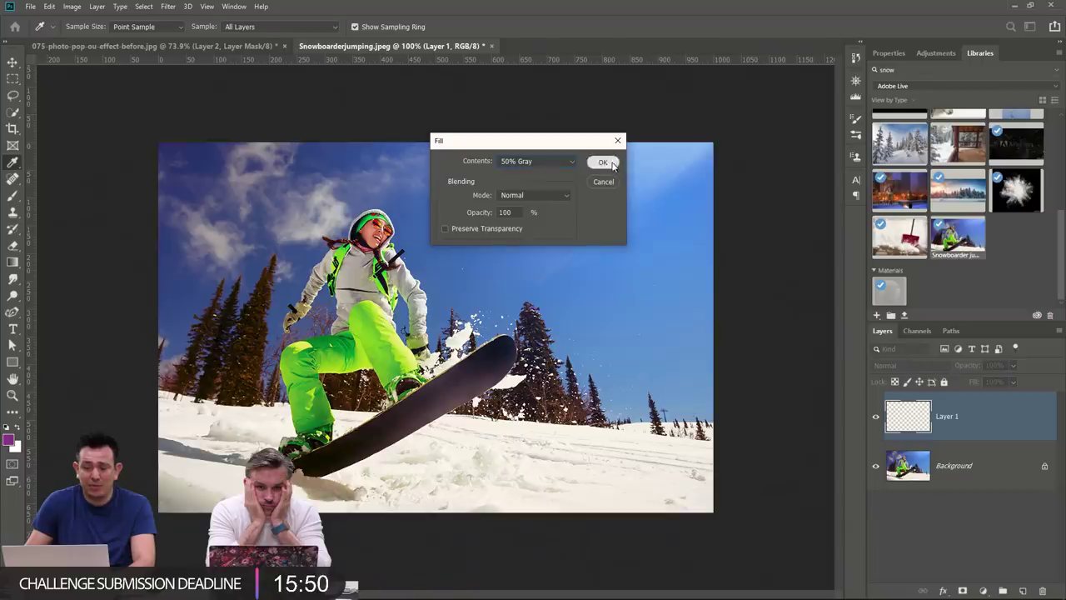
pyautogui.click(603, 162)
pyautogui.click(906, 364)
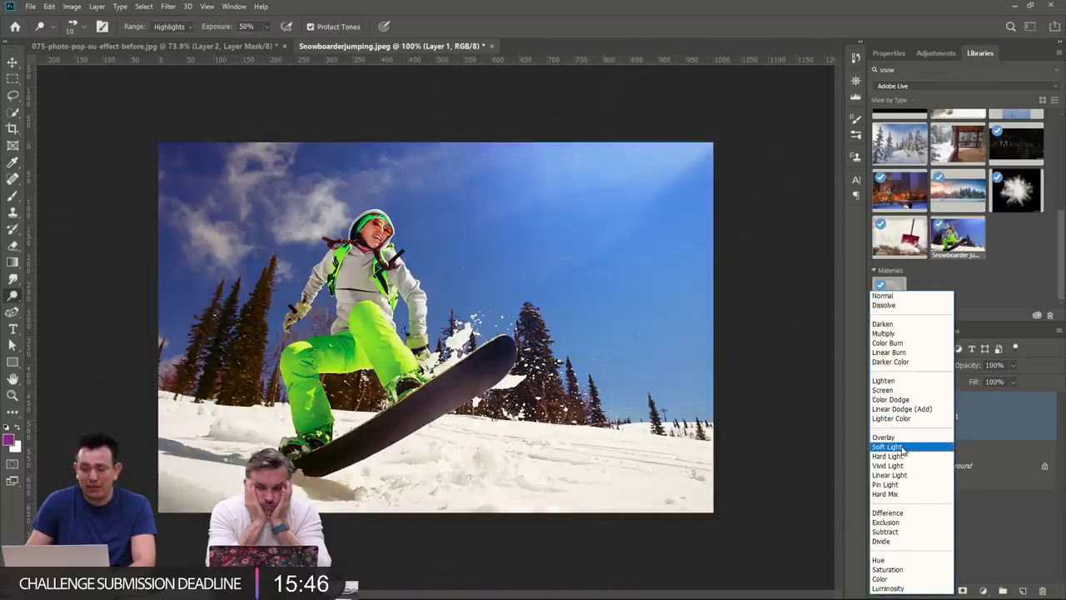
pyautogui.click(902, 447)
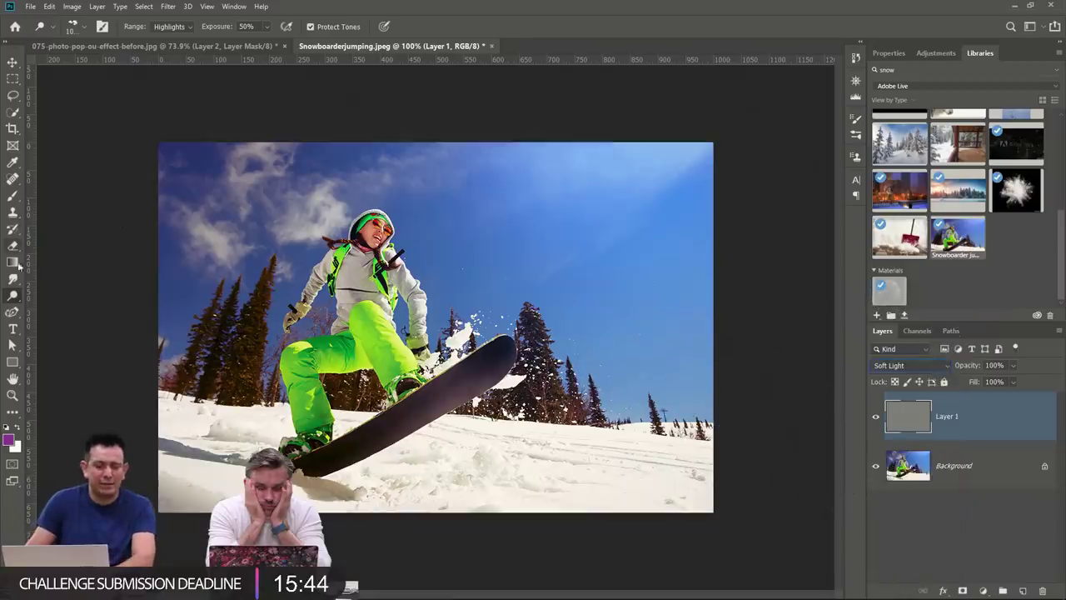
# Dodge a bright streak beside the snowboarder and burn the left sky and clouds.
pyautogui.rightClick(13, 295)
pyautogui.click(67, 305)
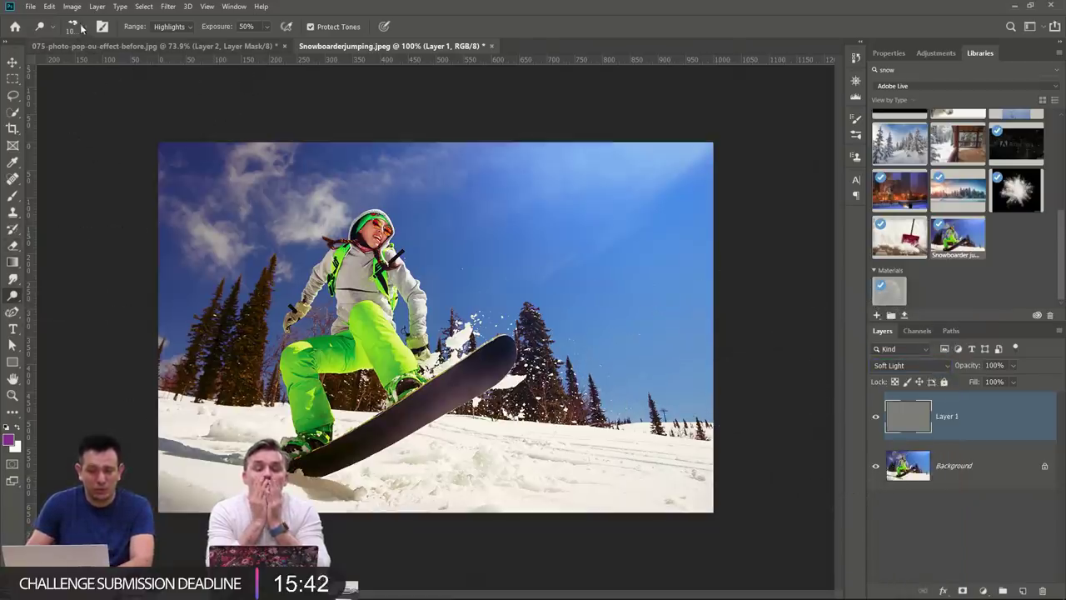
pyautogui.click(82, 28)
pyautogui.click(74, 117)
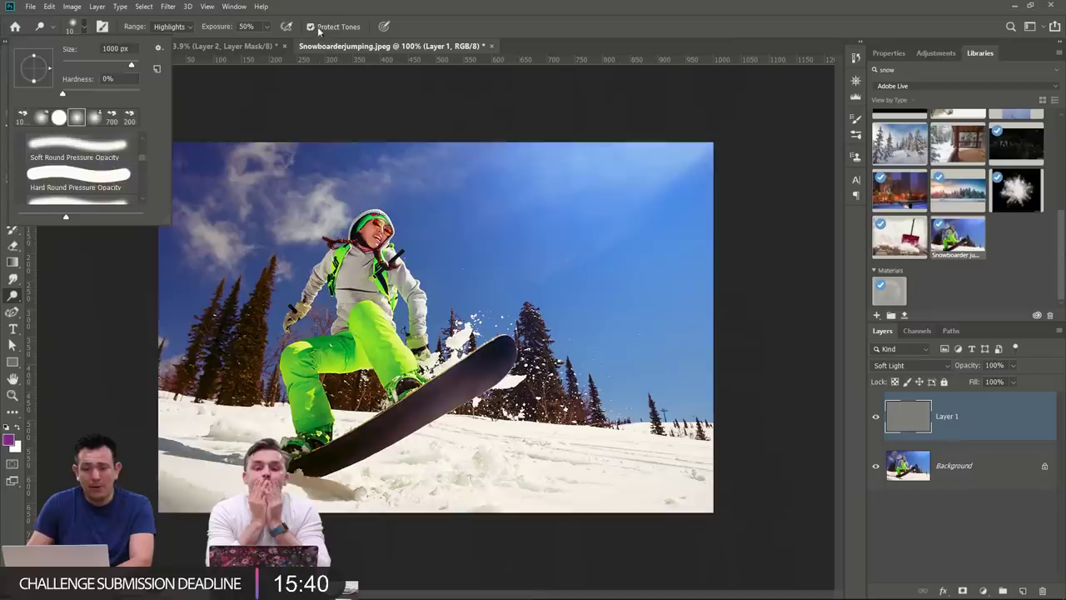
pyautogui.press('[')
pyautogui.press('[')
pyautogui.press('[')
pyautogui.press('[')
pyautogui.press('[')
pyautogui.press('[')
pyautogui.press('[')
pyautogui.press('[')
pyautogui.press('[')
pyautogui.press('[')
pyautogui.press('[')
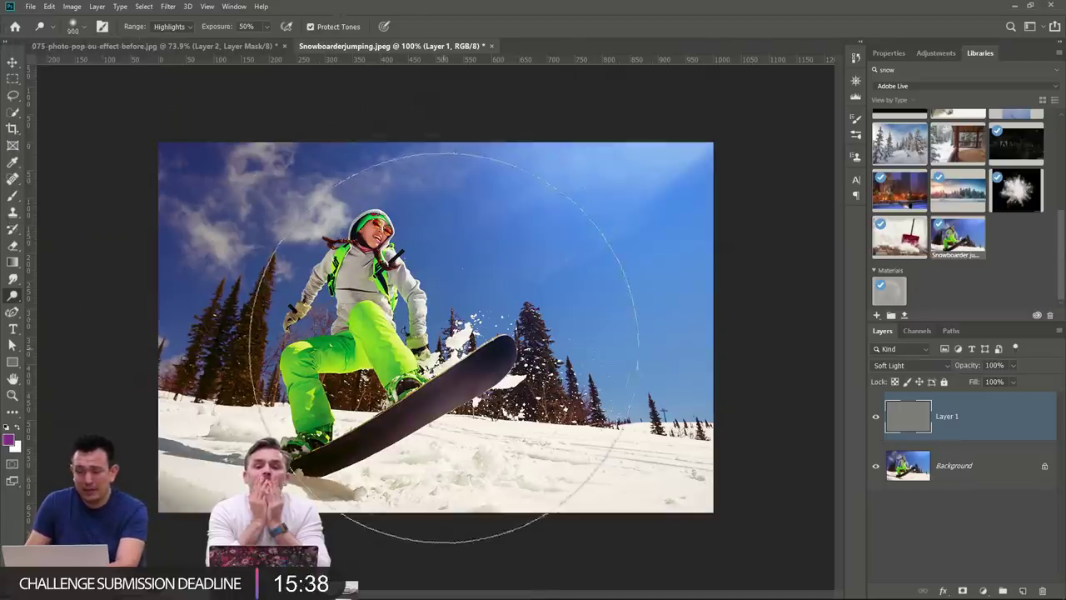
pyautogui.moveTo(421, 273)
pyautogui.mouseDown()
pyautogui.moveTo(441, 333)
pyautogui.moveTo(433, 250)
pyautogui.moveTo(450, 350)
pyautogui.moveTo(416, 333)
pyautogui.moveTo(461, 352)
pyautogui.mouseUp()
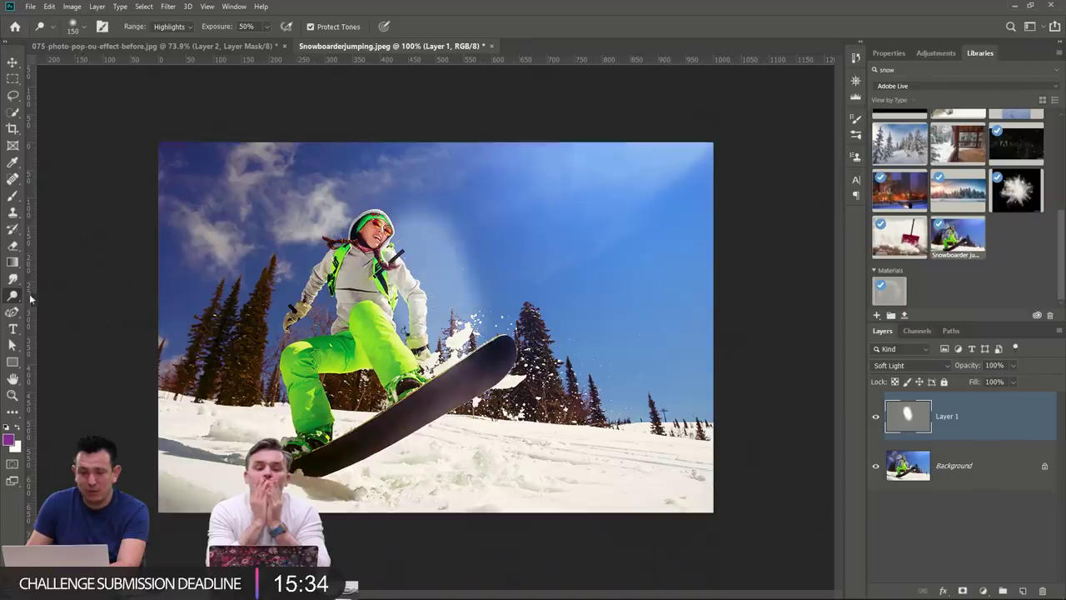
pyautogui.moveTo(18, 295); pyautogui.dragTo(67, 307)
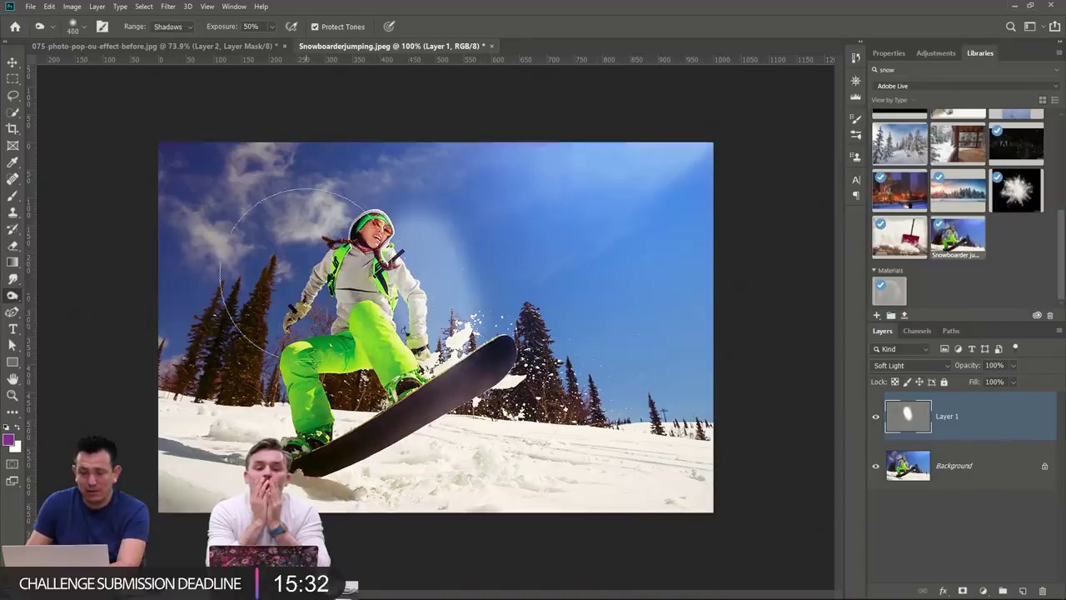
pyautogui.moveTo(290, 260)
pyautogui.mouseDown()
pyautogui.moveTo(275, 250)
pyautogui.moveTo(258, 275)
pyautogui.moveTo(221, 262)
pyautogui.mouseUp()
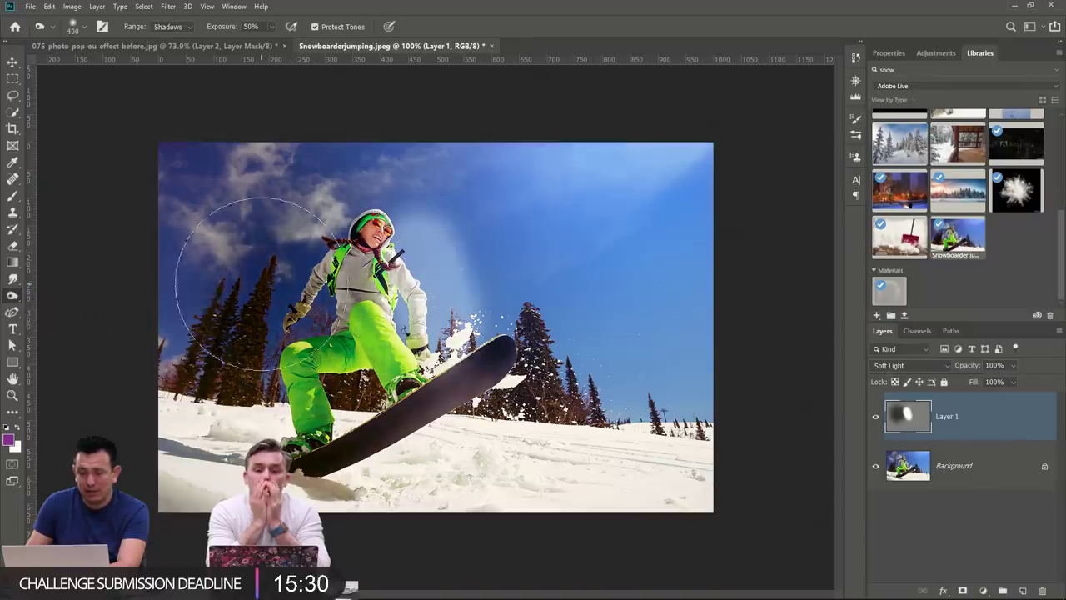
# Keep Layer 1 in Soft Light, then delete the gray dodge-and-burn layer.
pyautogui.click(910, 365)
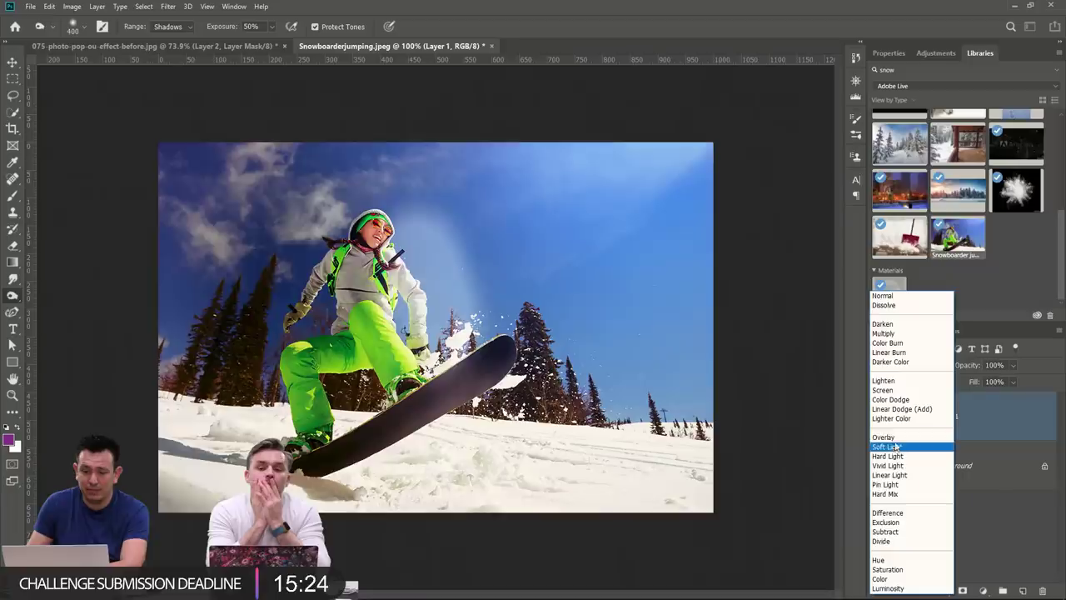
pyautogui.click(888, 447)
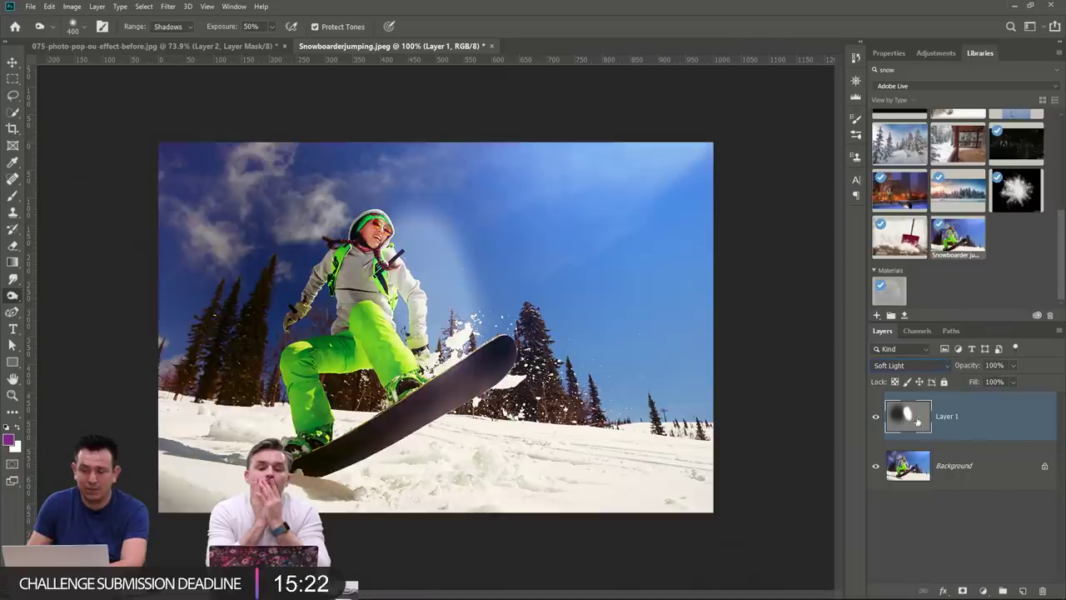
pyautogui.moveTo(917, 422); pyautogui.dragTo(1043, 591)
# Unlock Background as Layer 0, convert it to a smart object, and decline rasterizing when dodging.
pyautogui.click(1046, 415)
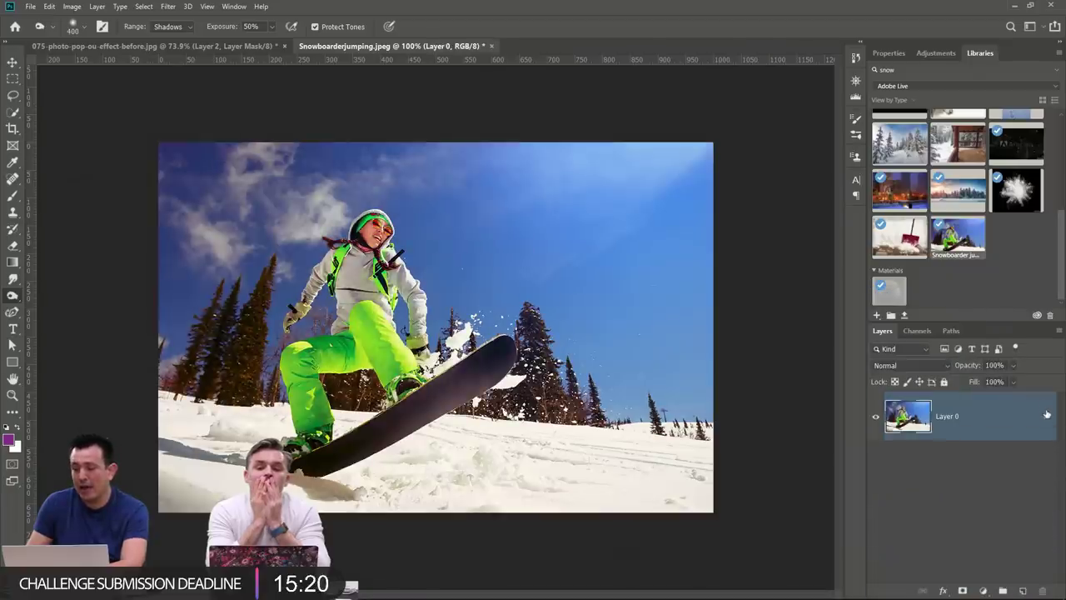
pyautogui.rightClick(954, 454)
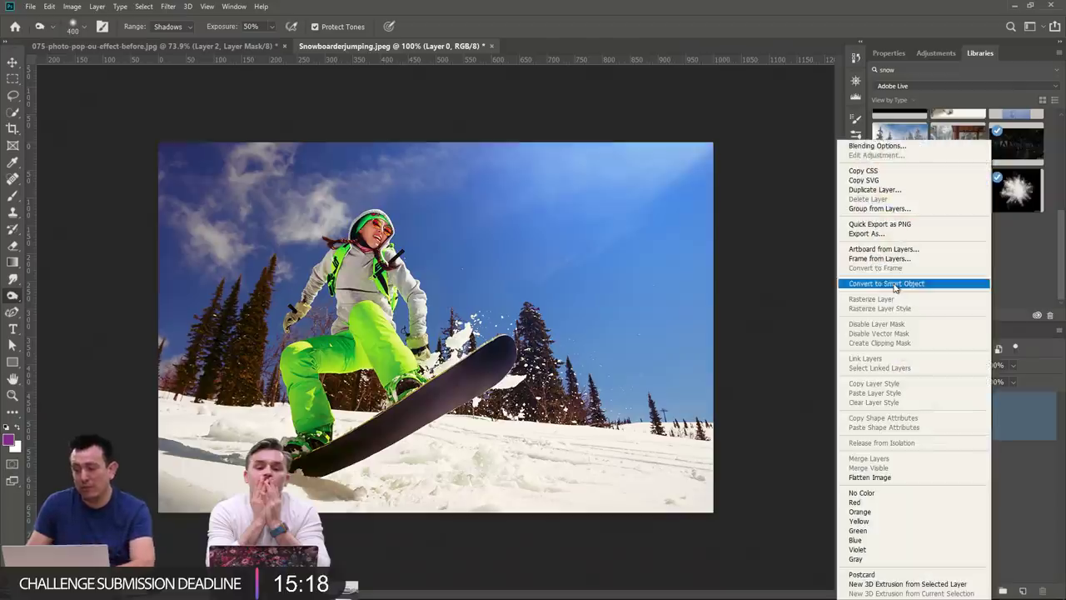
pyautogui.click(894, 284)
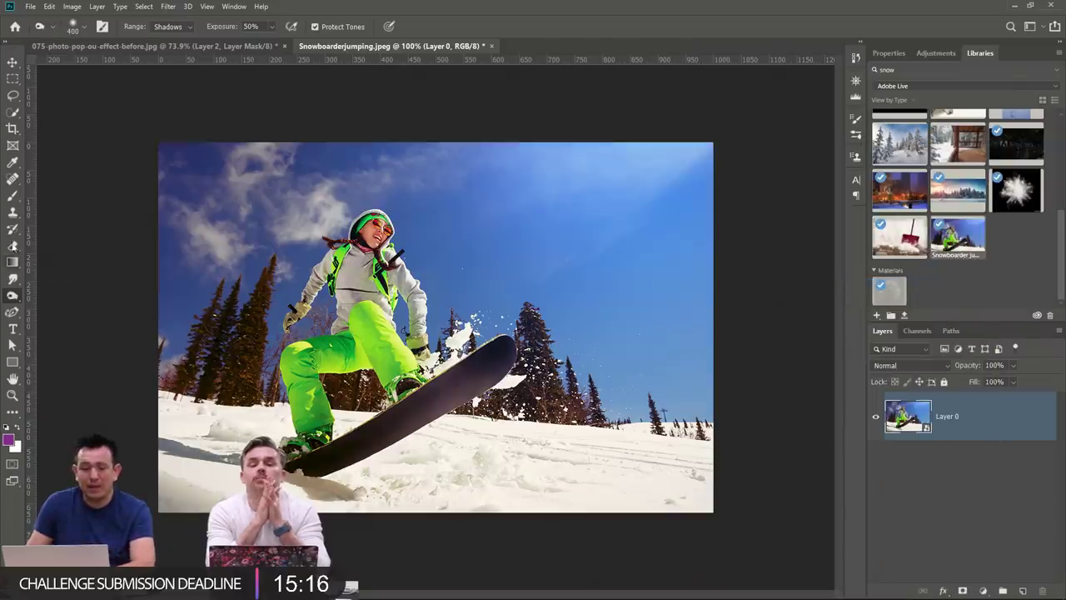
pyautogui.moveTo(12, 296); pyautogui.dragTo(50, 296)
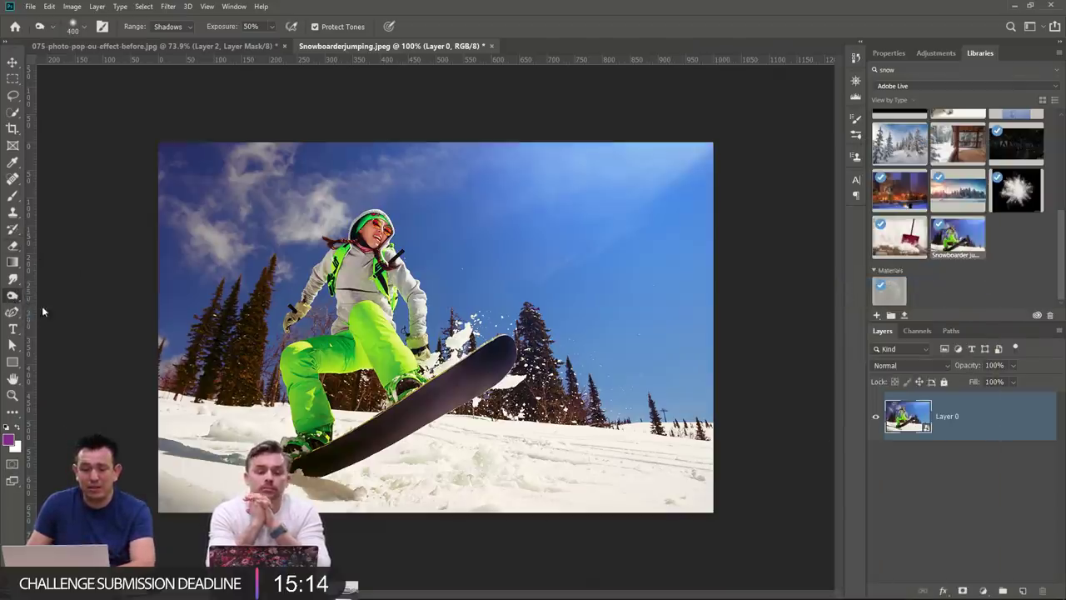
pyautogui.click(320, 280)
pyautogui.click(566, 230)
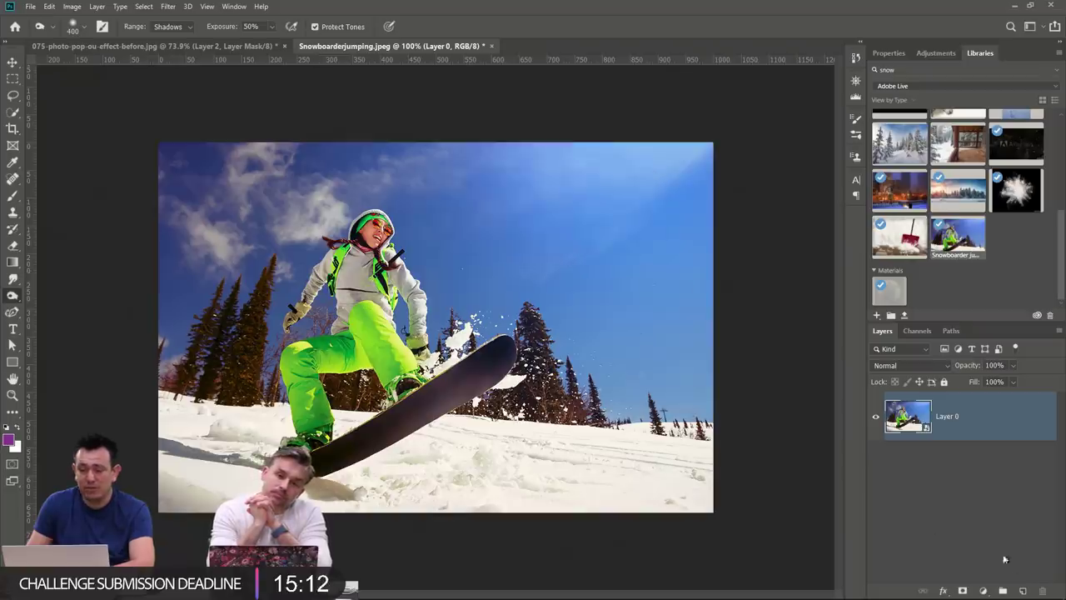
# Test-burn a dark blotch on a new 50% gray layer, then discard it.
pyautogui.click(1022, 592)
pyautogui.hotkey('shift', 'F5')
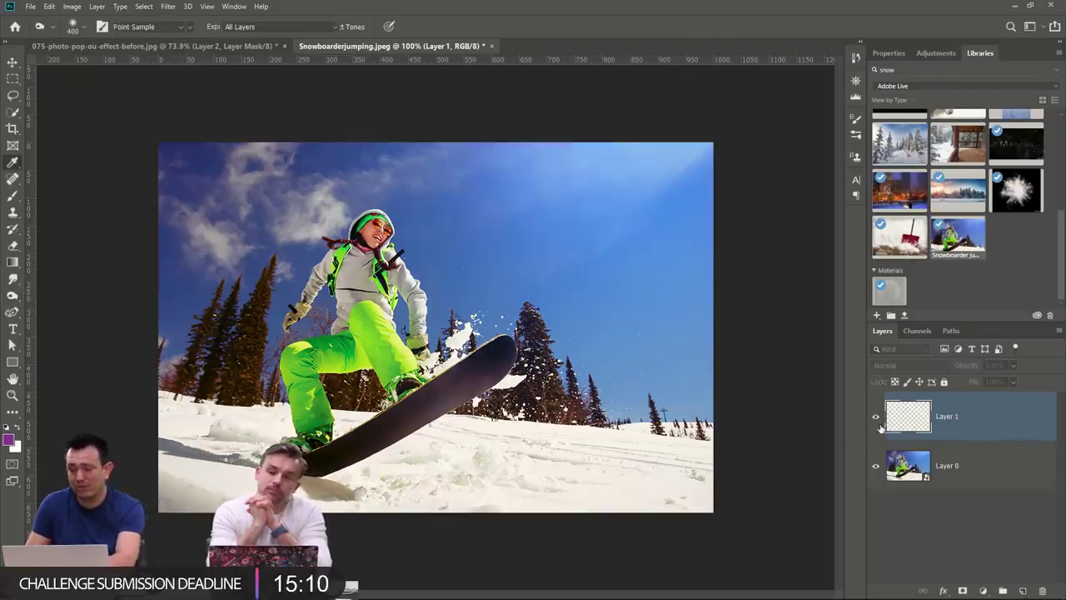
pyautogui.click(593, 163)
pyautogui.press('o')
pyautogui.moveTo(314, 267)
pyautogui.mouseDown()
pyautogui.moveTo(358, 298)
pyautogui.moveTo(458, 316)
pyautogui.mouseUp()
pyautogui.moveTo(906, 424); pyautogui.dragTo(1043, 591)
# Add a Curves adjustment layer and try darkening, then strong high-contrast brightening.
pyautogui.click(983, 591)
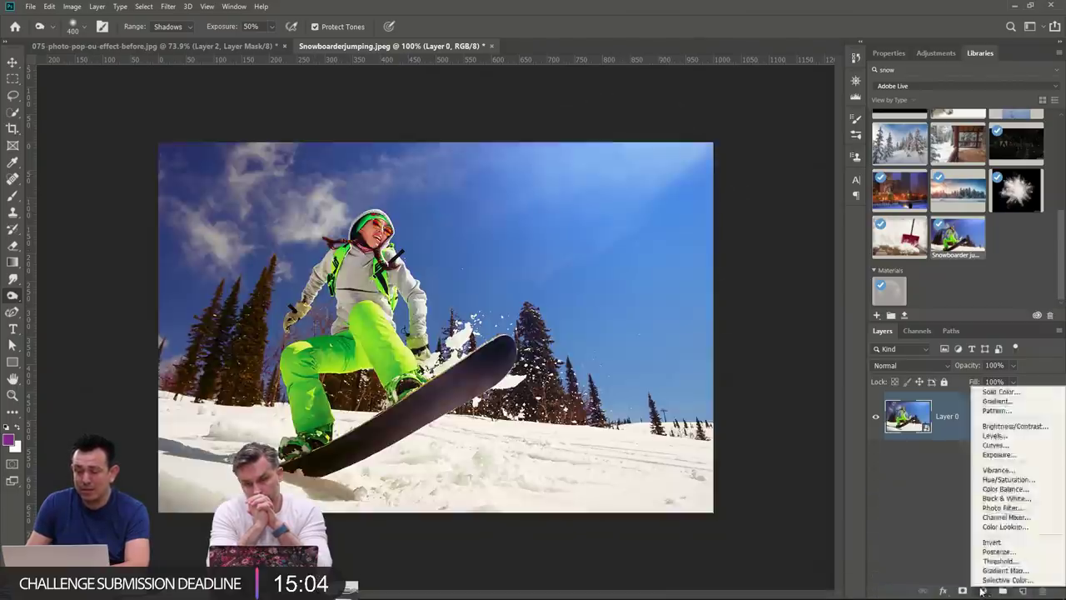
pyautogui.click(1006, 451)
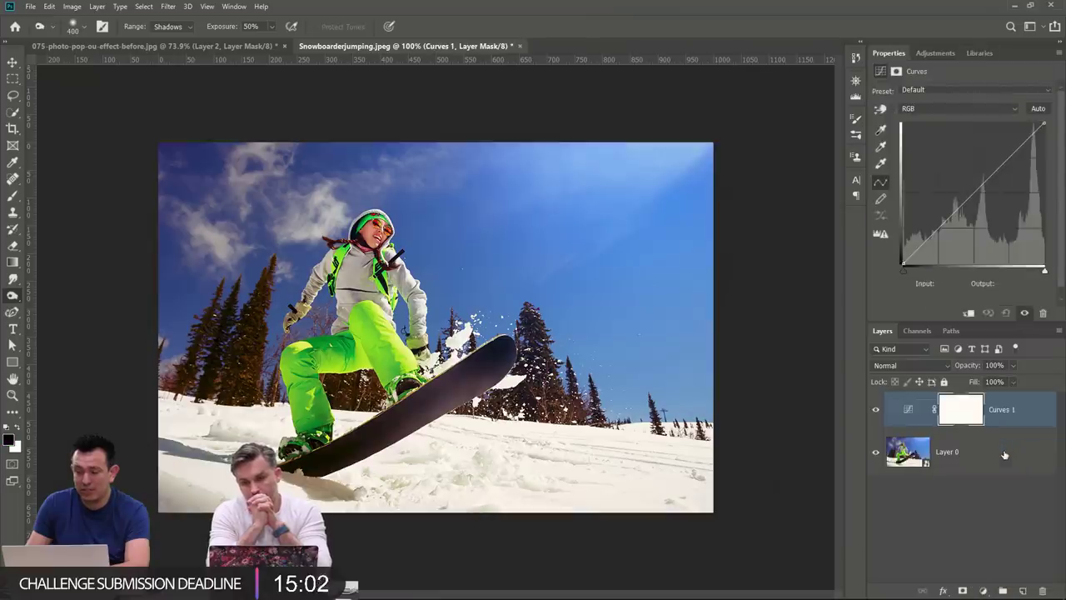
pyautogui.moveTo(933, 236); pyautogui.dragTo(943, 248)
pyautogui.click(932, 367)
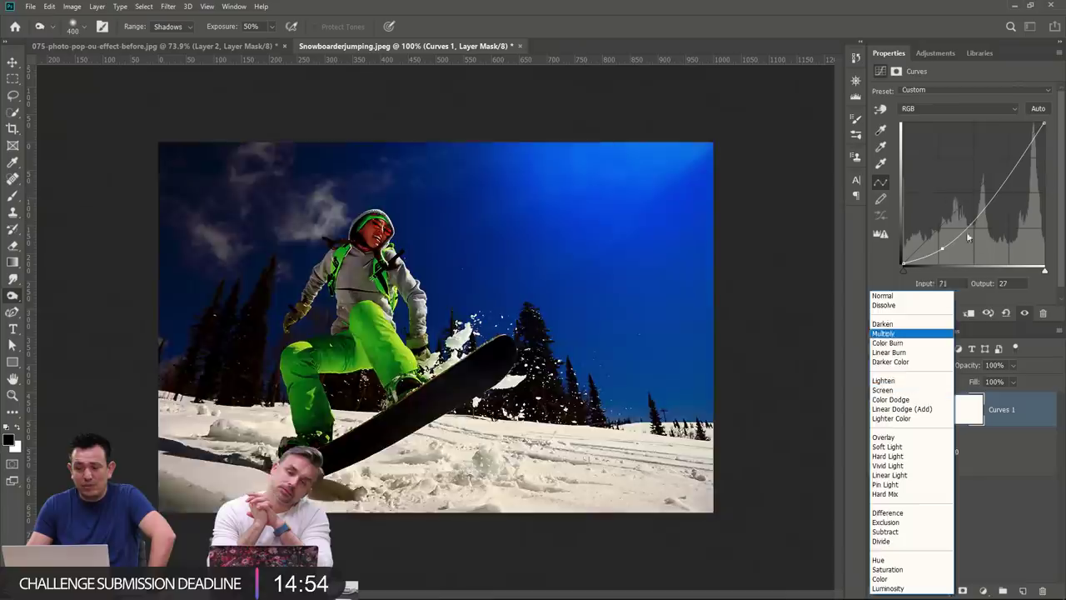
pyautogui.click(944, 248)
pyautogui.moveTo(943, 248); pyautogui.dragTo(959, 153)
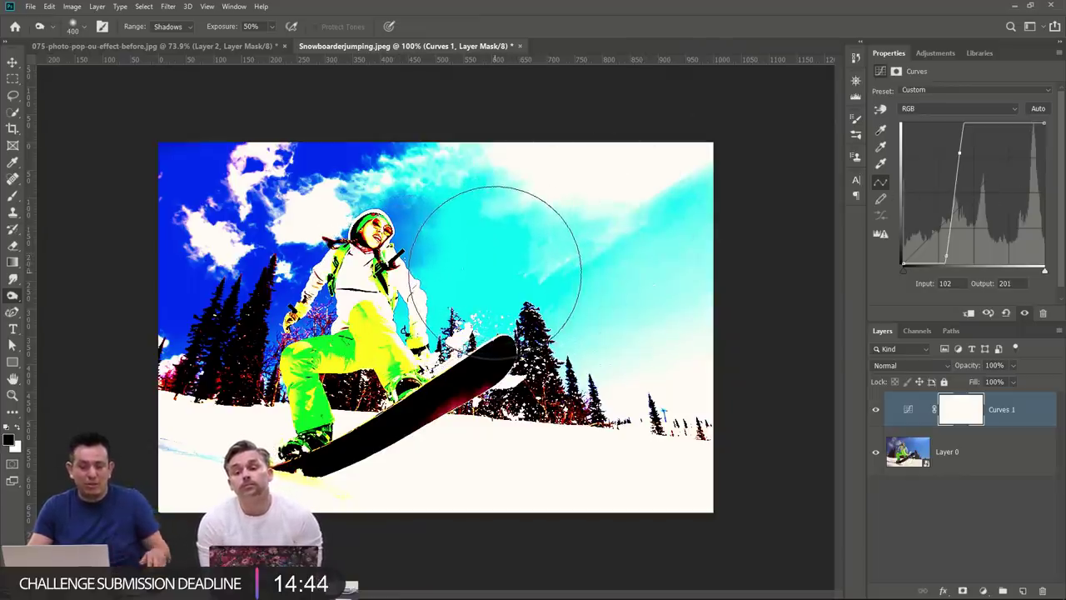
# Set Curves 1 to Luminosity, pull the curve down to darken, and clip it to Layer 0.
pyautogui.click(911, 365)
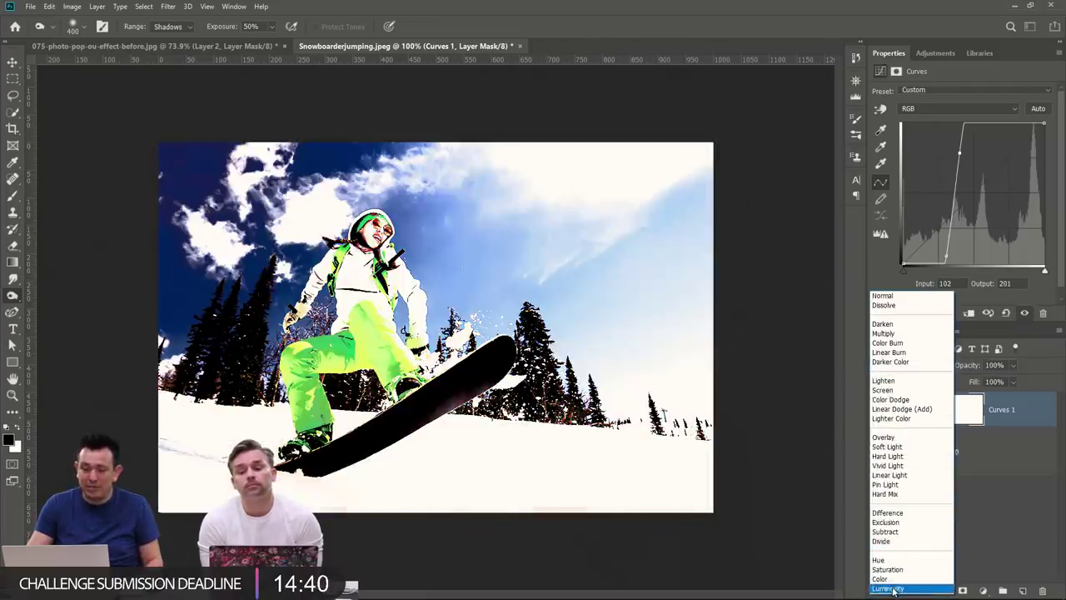
pyautogui.click(894, 589)
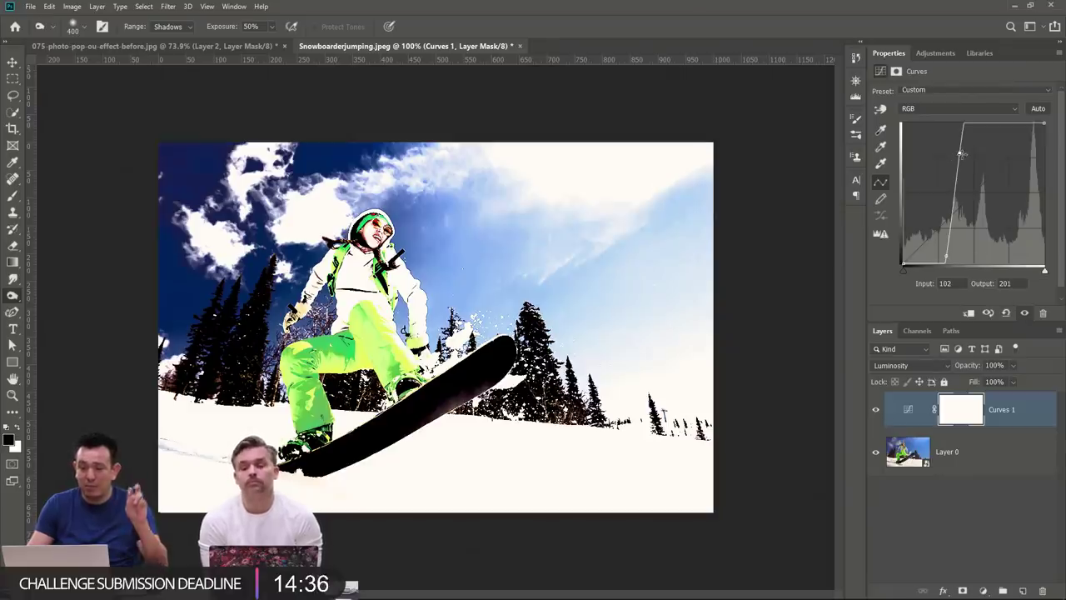
pyautogui.moveTo(958, 154); pyautogui.dragTo(985, 300)
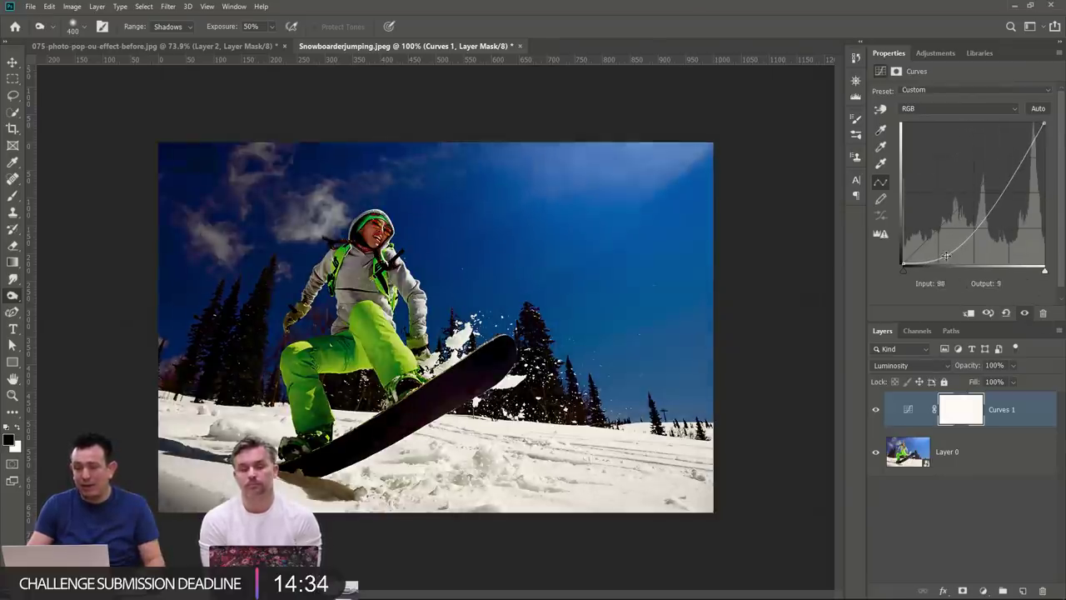
pyautogui.moveTo(947, 256); pyautogui.dragTo(940, 249)
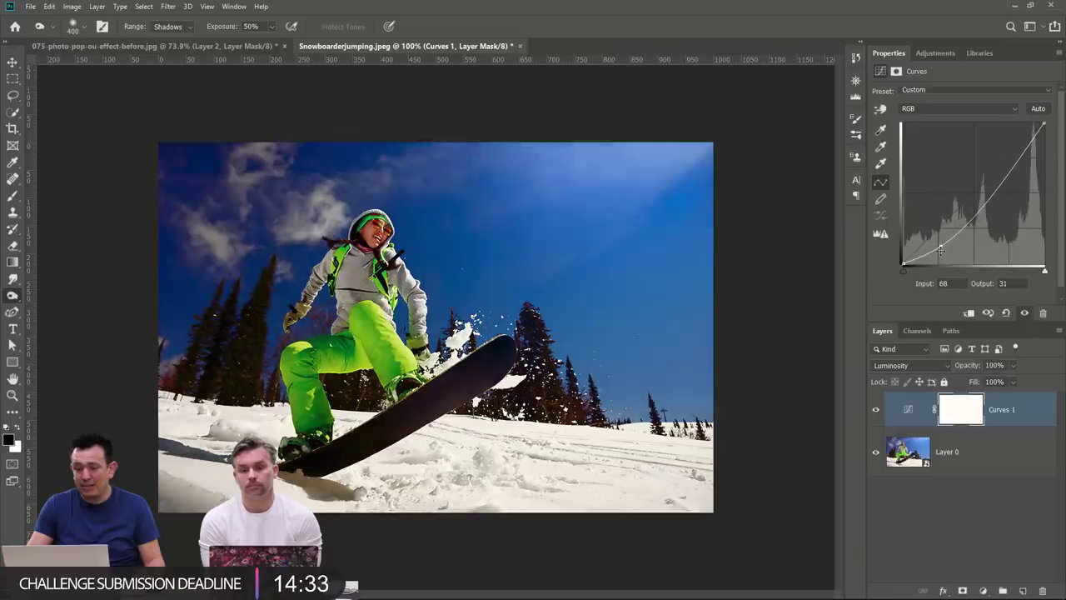
pyautogui.click(967, 313)
pyautogui.click(986, 416)
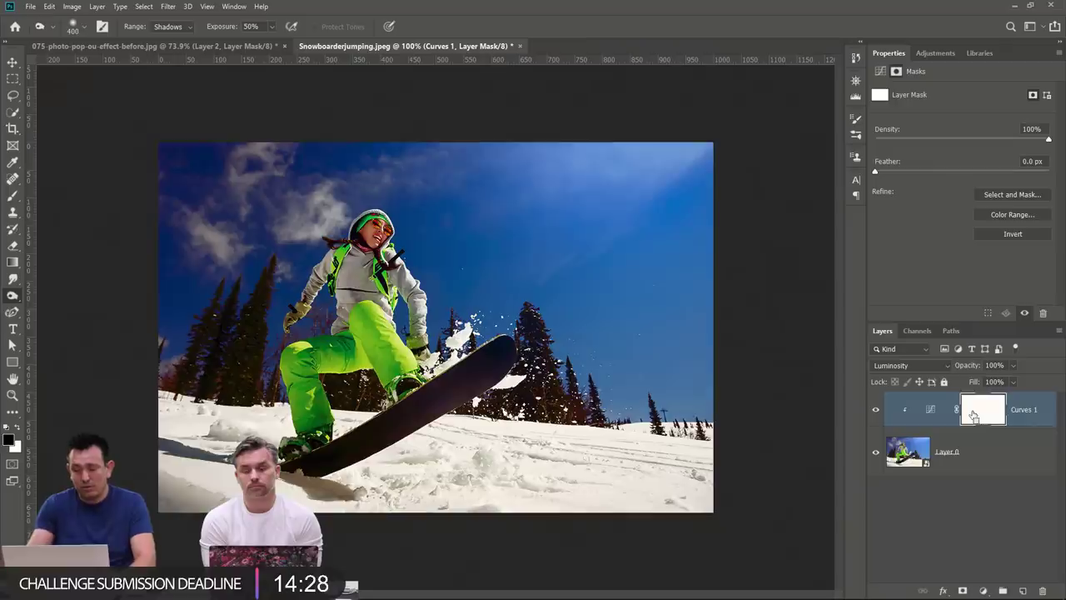
# Invert the Curves 1 mask to black and paint white on the sky beside the snowboarder.
pyautogui.hotkey('ctrl', 'i')
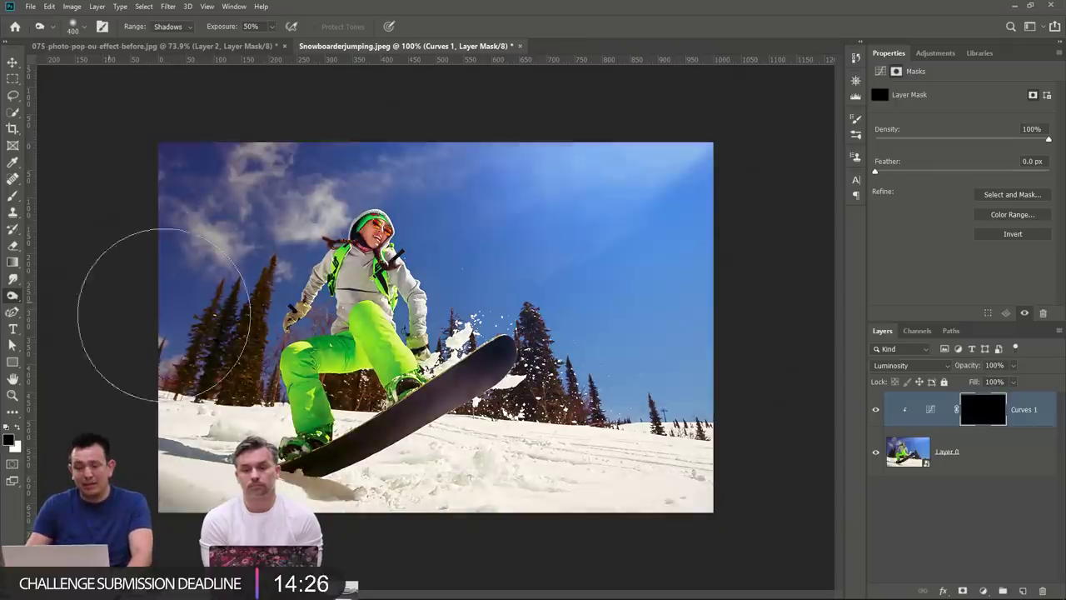
pyautogui.click(12, 197)
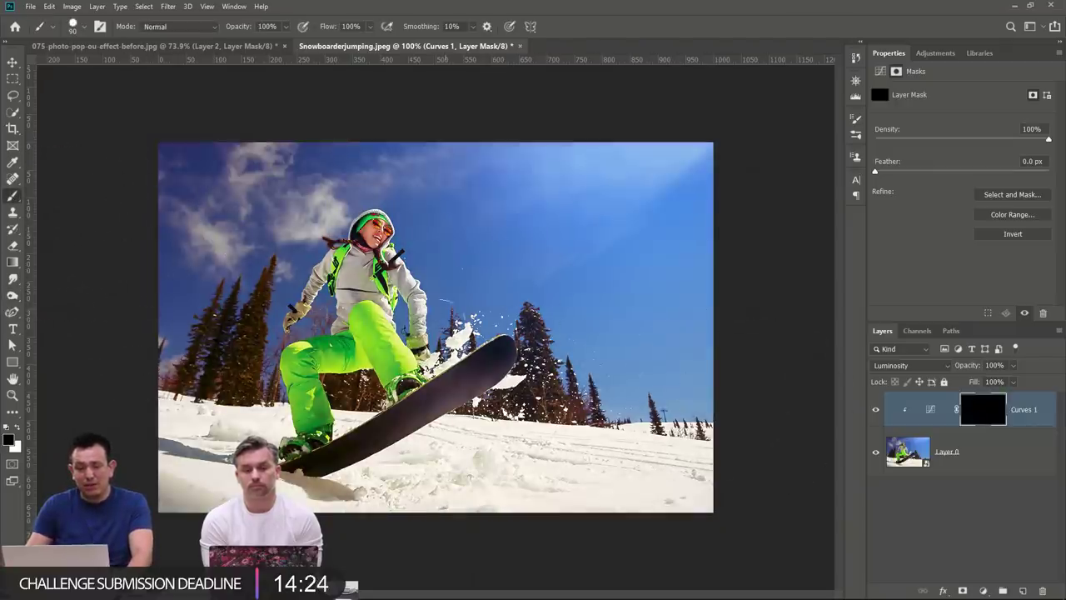
pyautogui.click(17, 426)
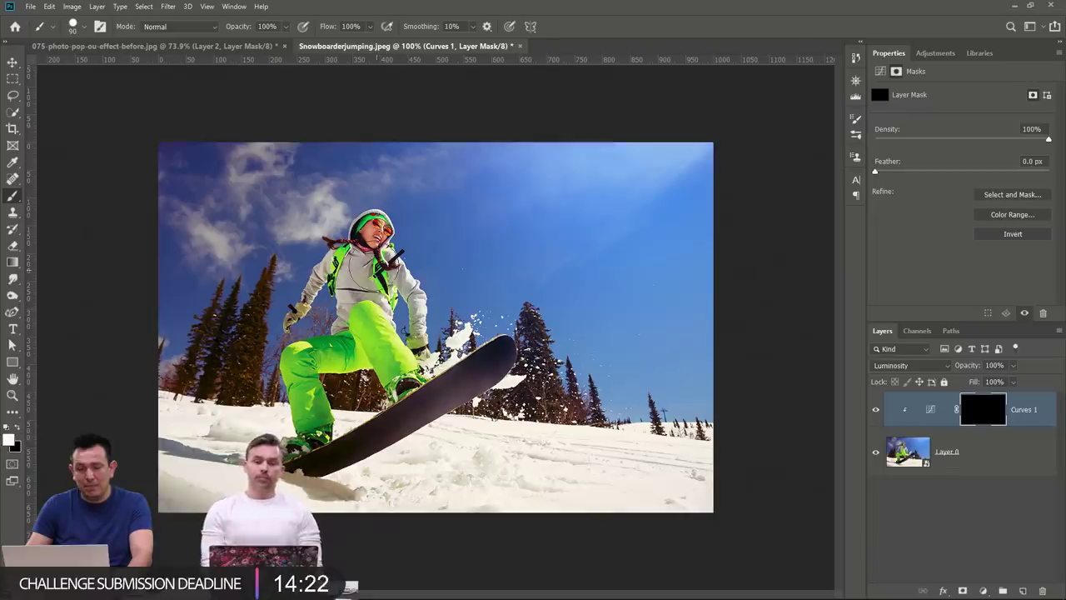
pyautogui.moveTo(406, 245)
pyautogui.mouseDown()
pyautogui.moveTo(450, 341)
pyautogui.moveTo(429, 304)
pyautogui.mouseUp()
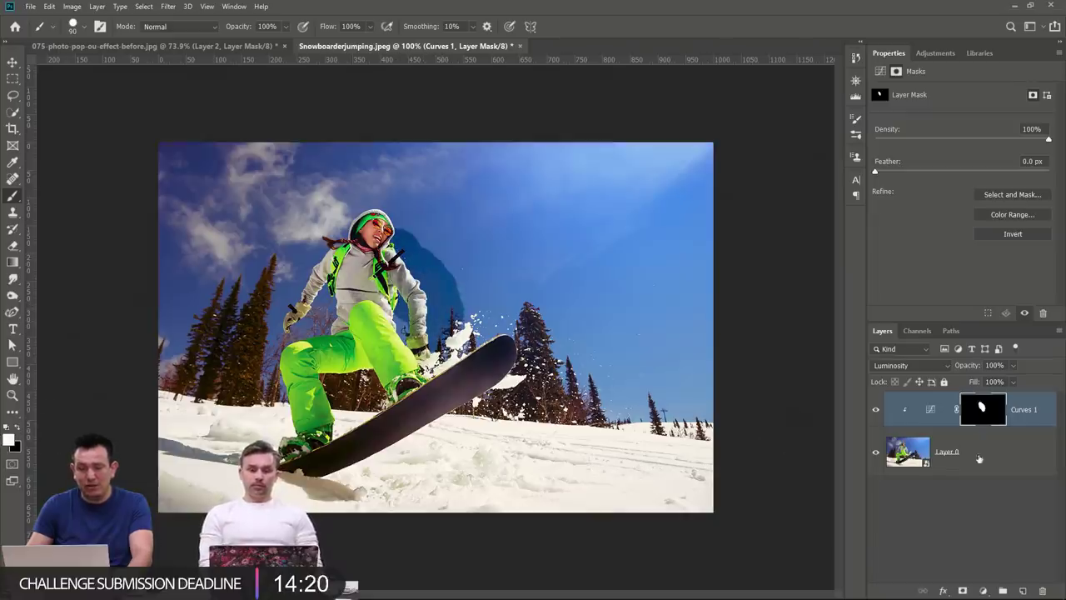
# Compare the darkening on and off, then lighten the curve point to input 67, output 47.
pyautogui.click(877, 410)
pyautogui.click(877, 410)
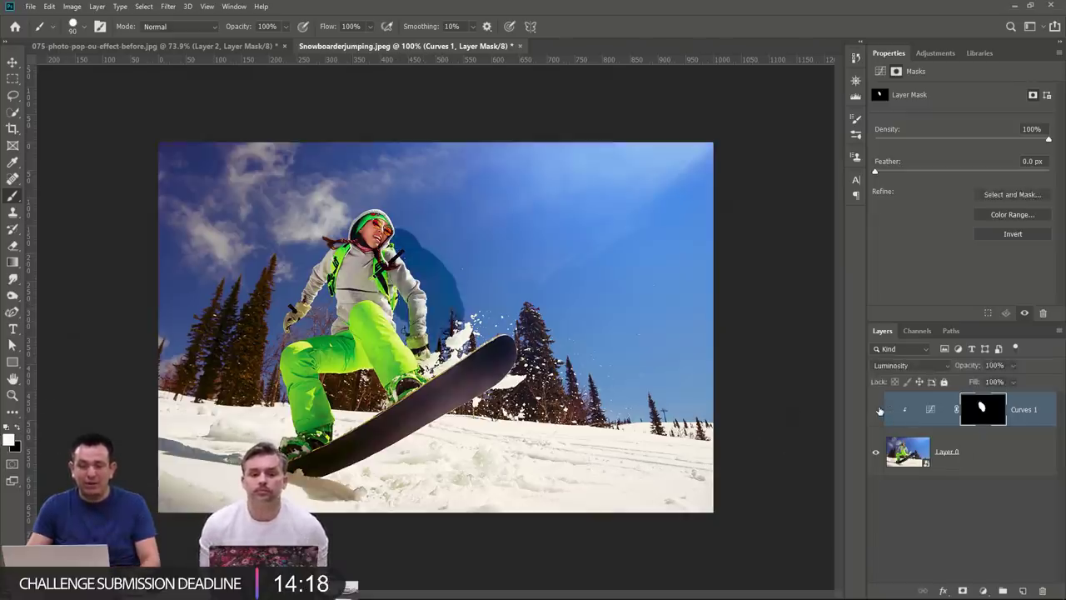
pyautogui.click(877, 410)
pyautogui.click(877, 410)
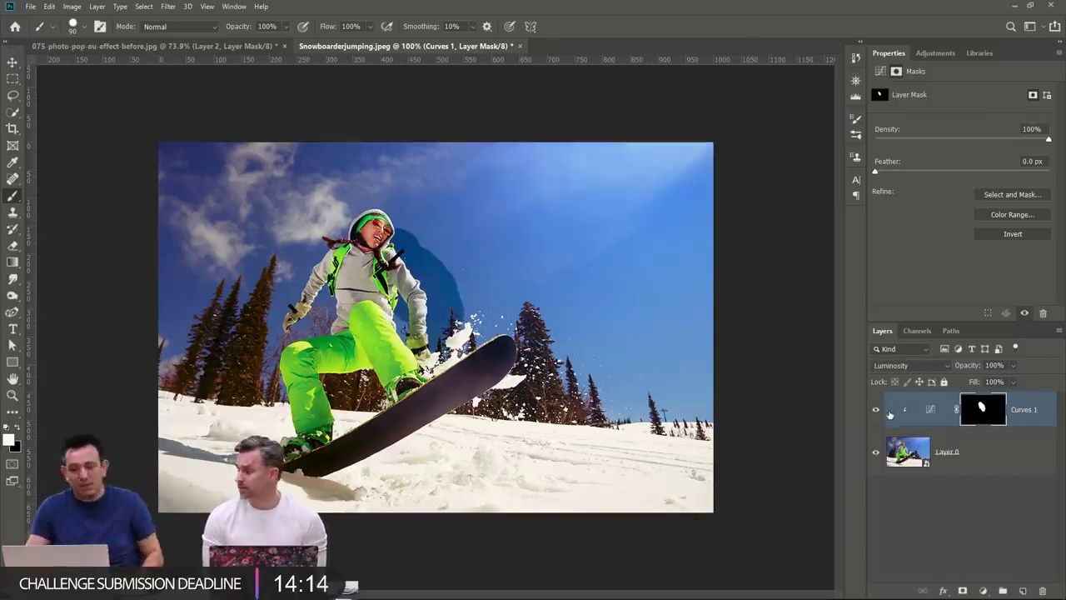
pyautogui.click(932, 410)
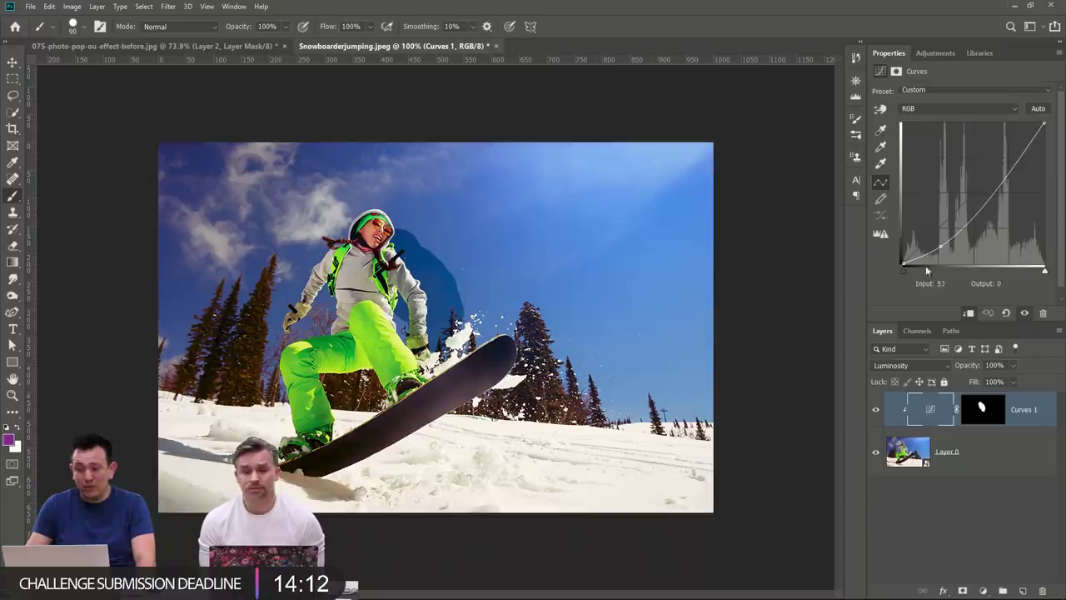
pyautogui.moveTo(941, 247); pyautogui.dragTo(939, 238)
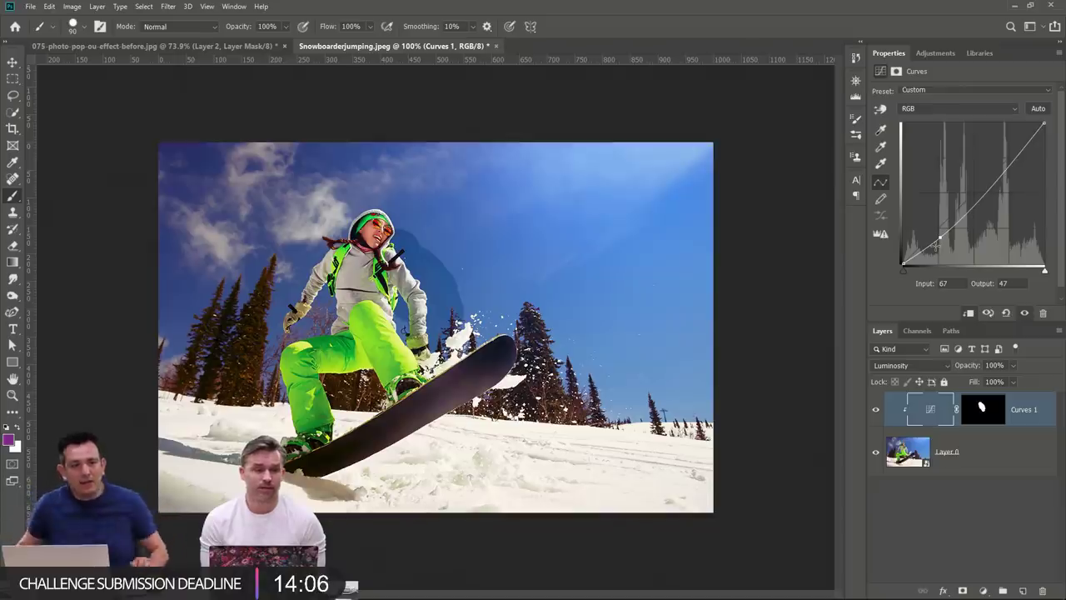
# Add a Curves 2 layer in Luminosity mode, raise the curve to brighten, and clip it.
pyautogui.click(983, 593)
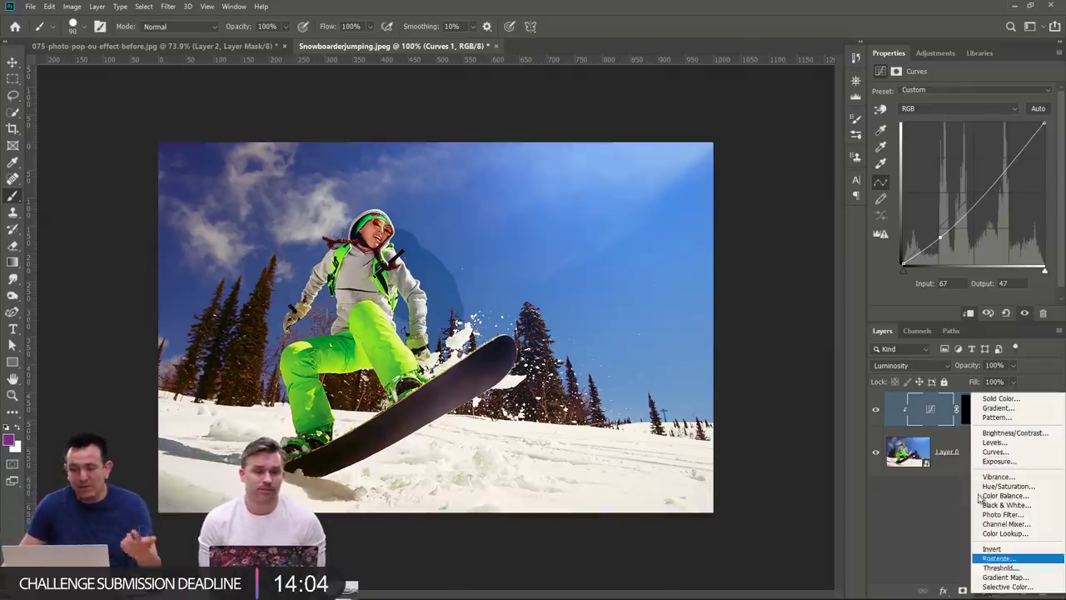
pyautogui.click(1008, 451)
pyautogui.click(924, 366)
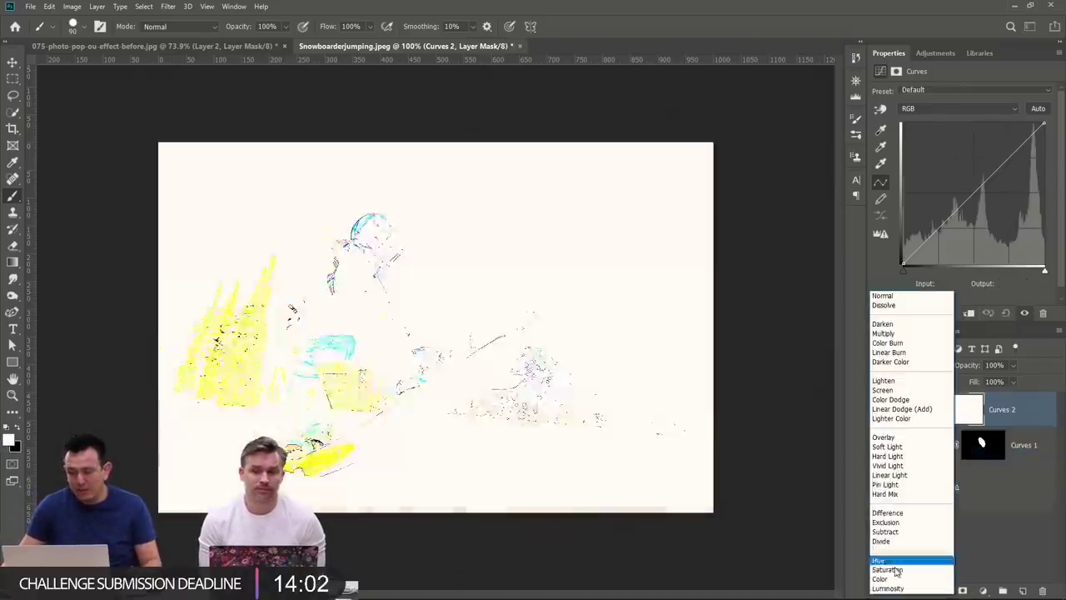
pyautogui.click(896, 589)
pyautogui.moveTo(959, 210); pyautogui.dragTo(954, 183)
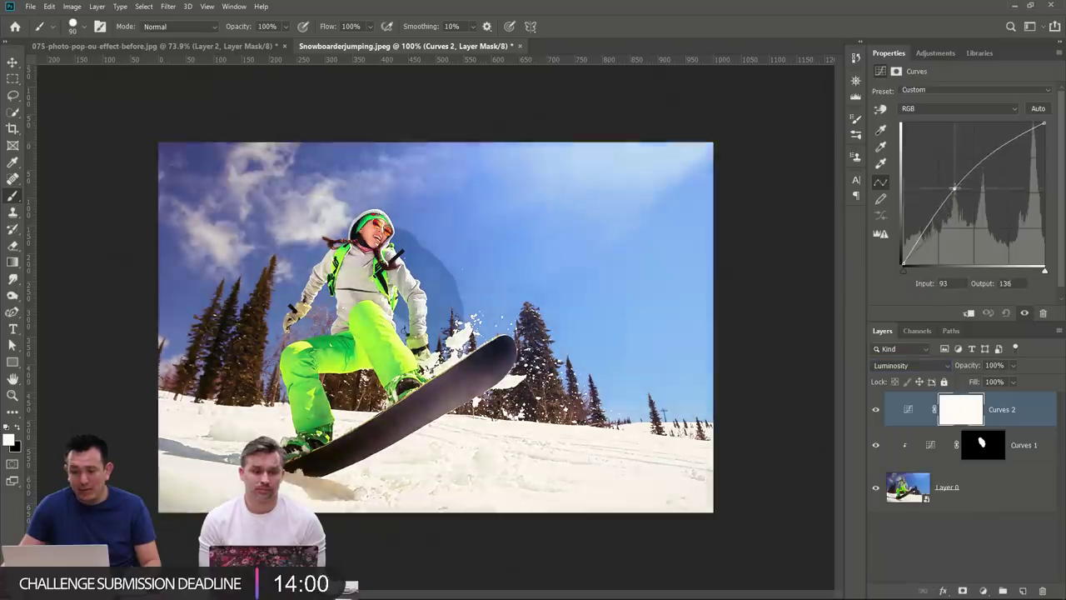
pyautogui.click(960, 414)
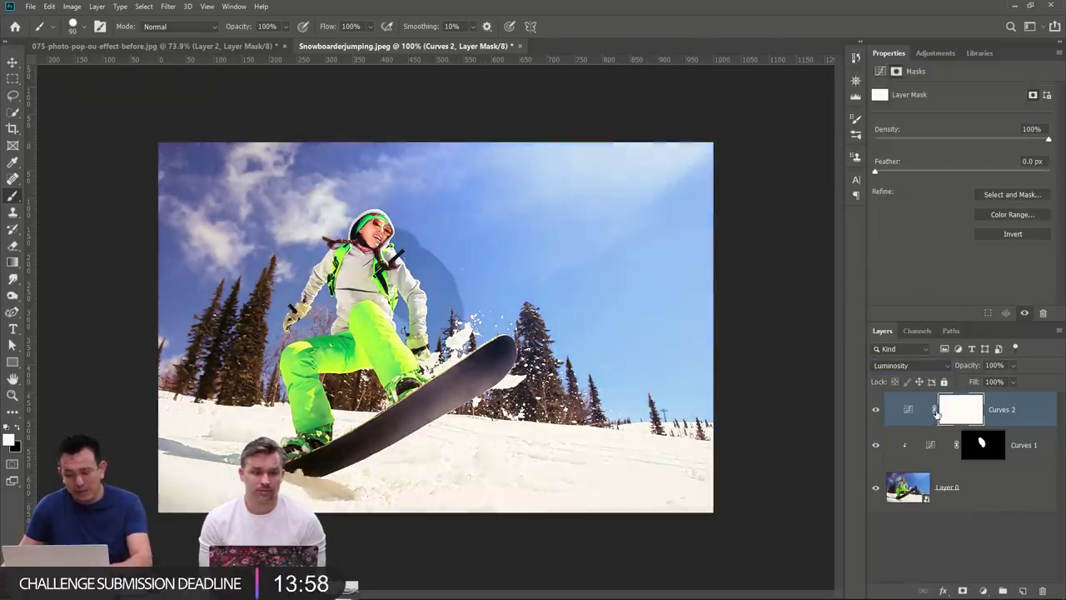
pyautogui.hotkey('ctrl', 'alt', 'g')
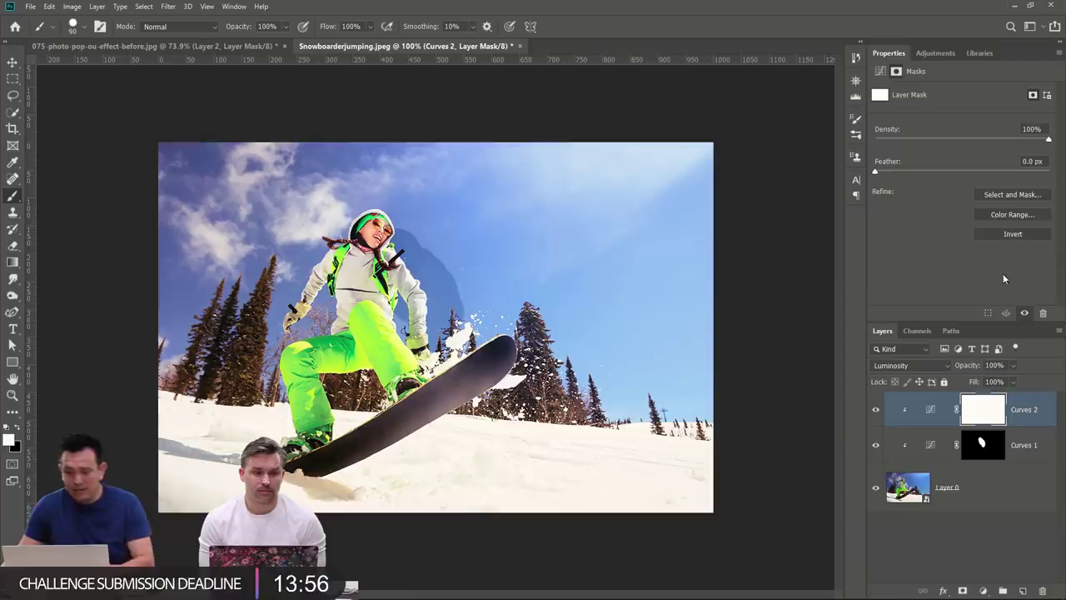
# Invert the Curves 2 mask and paint with a 0% hardness brush on the left trees and sky.
pyautogui.click(1012, 234)
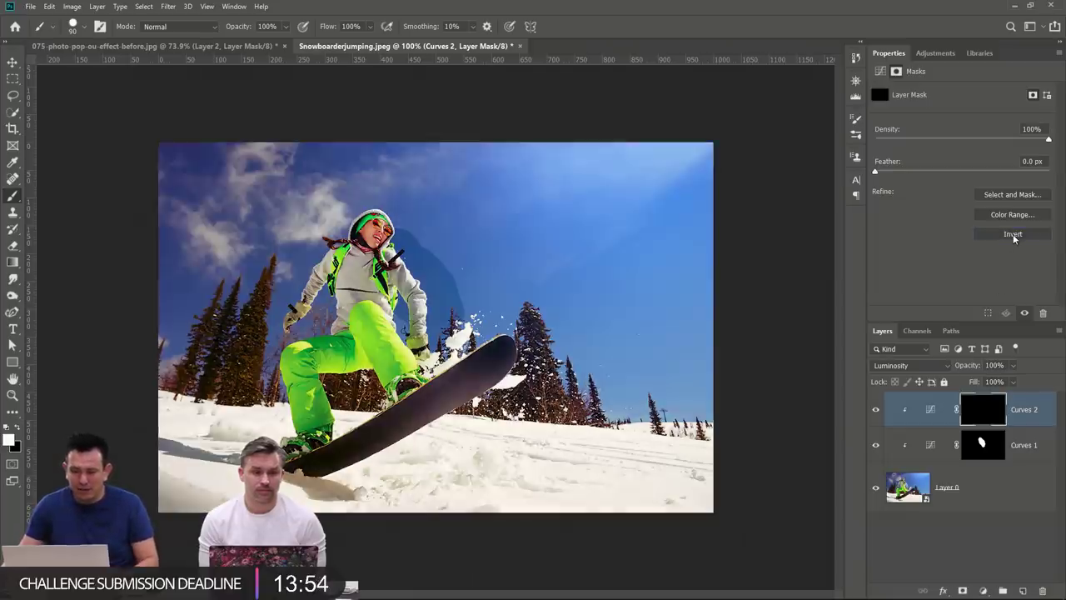
pyautogui.click(82, 32)
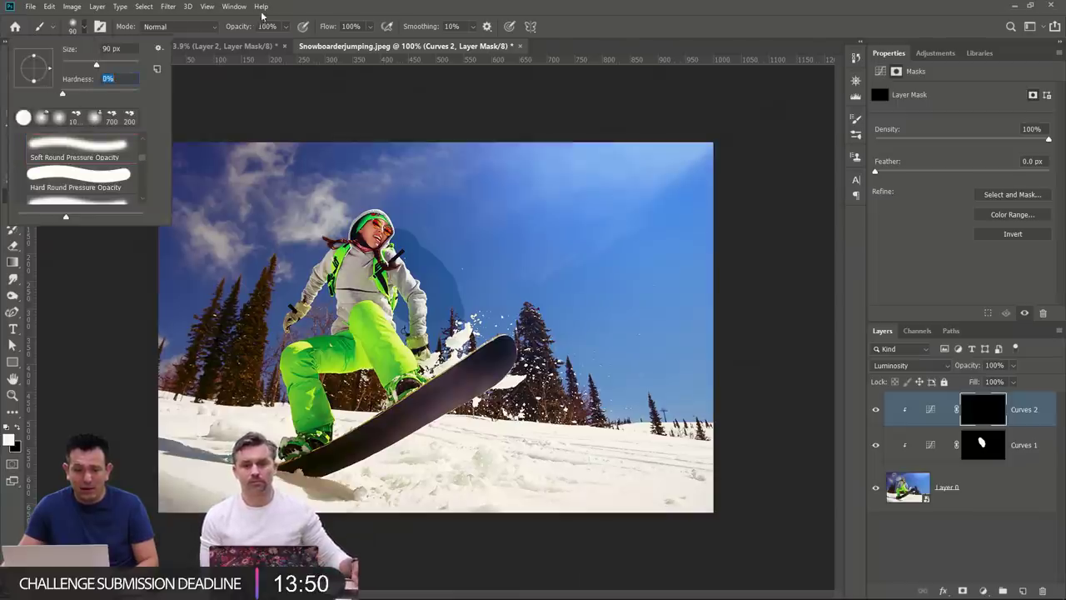
pyautogui.press('Return')
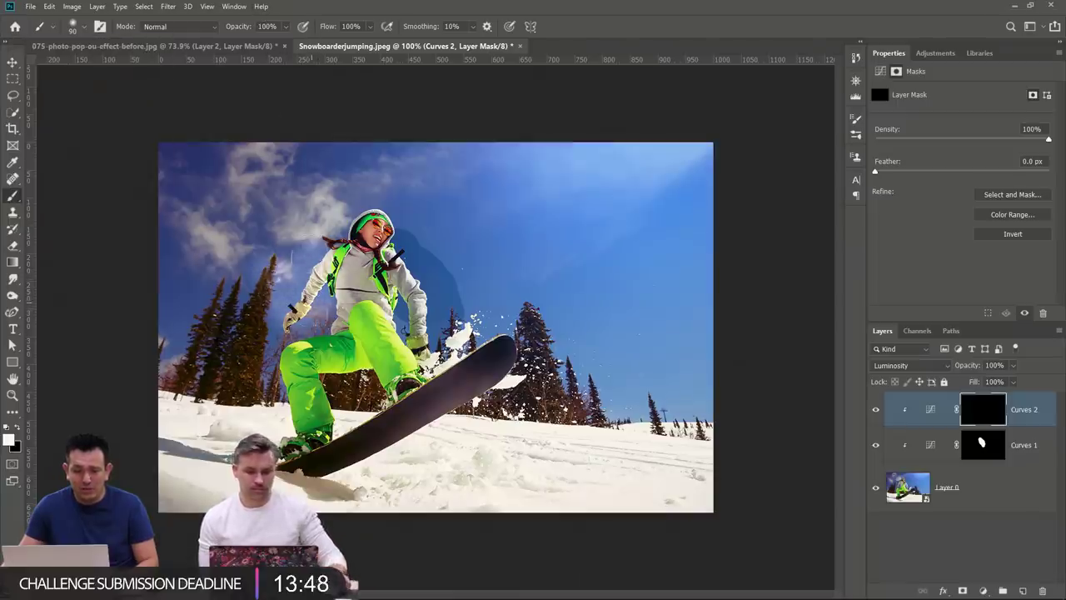
pyautogui.moveTo(310, 301)
pyautogui.mouseDown()
pyautogui.moveTo(229, 362)
pyautogui.moveTo(187, 325)
pyautogui.mouseUp()
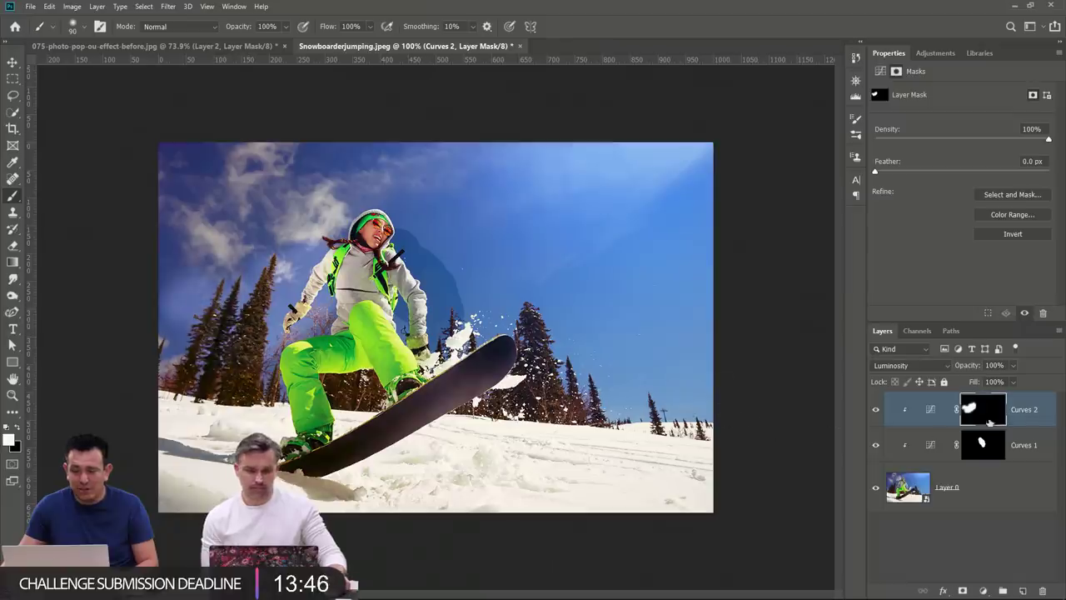
# Rename Curves 1 to 'Burn' and Curves 2 to 'Dodge'.
pyautogui.doubleClick(1024, 446)
pyautogui.write('Bu')
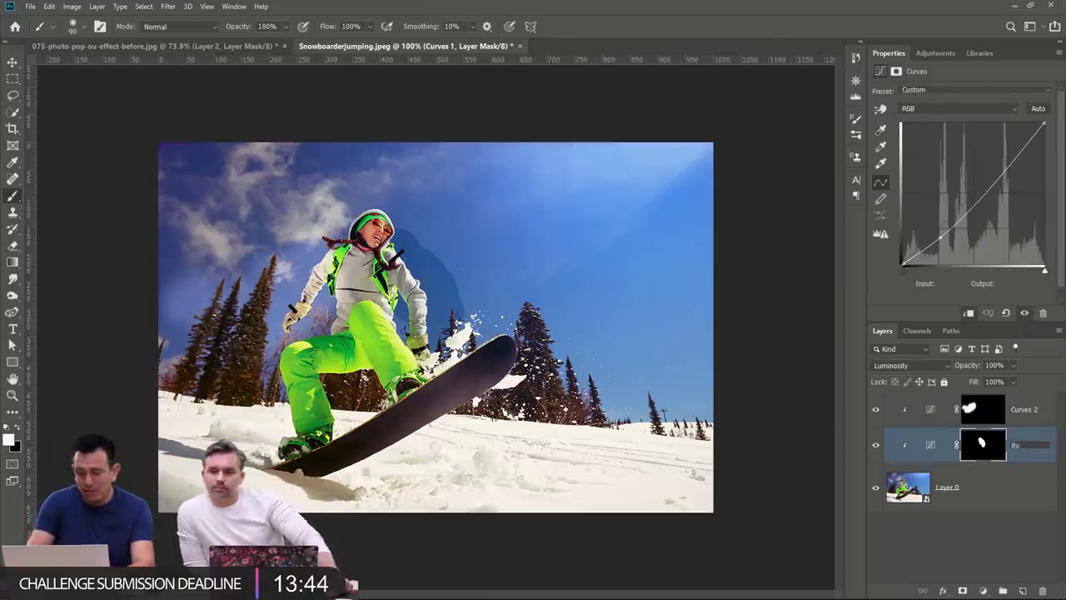
pyautogui.write('rn')
pyautogui.press('Return')
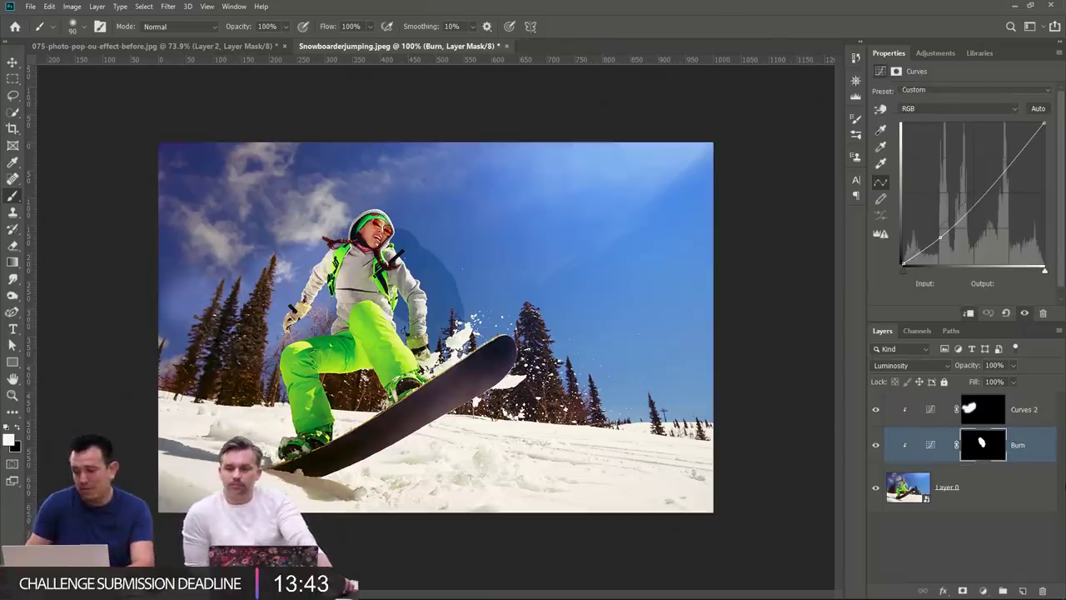
pyautogui.click(1035, 409)
pyautogui.doubleClick(1033, 410)
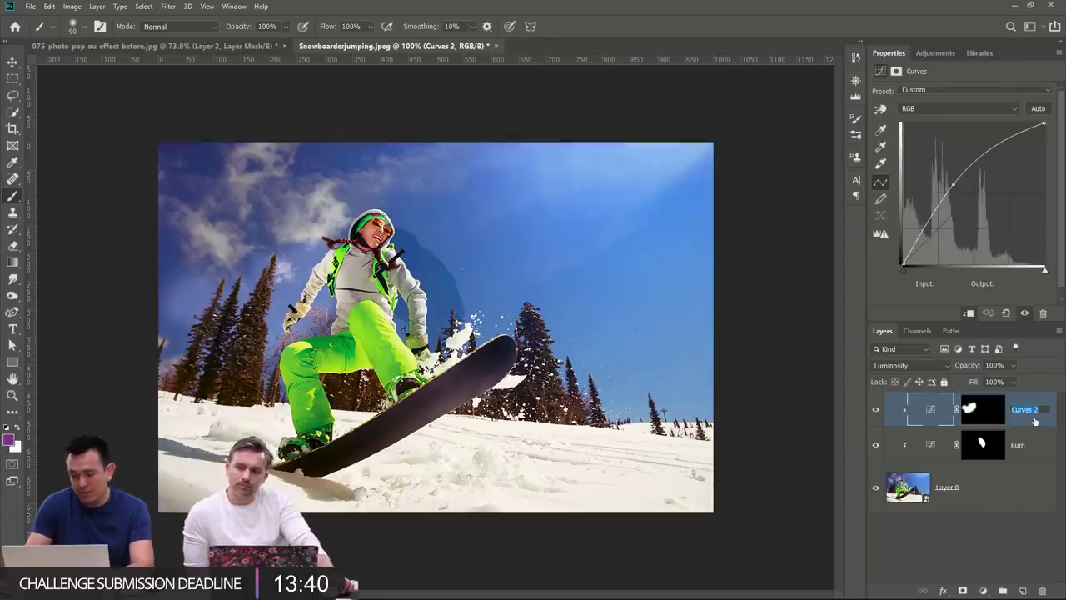
pyautogui.write('Dodge')
pyautogui.press('Return')
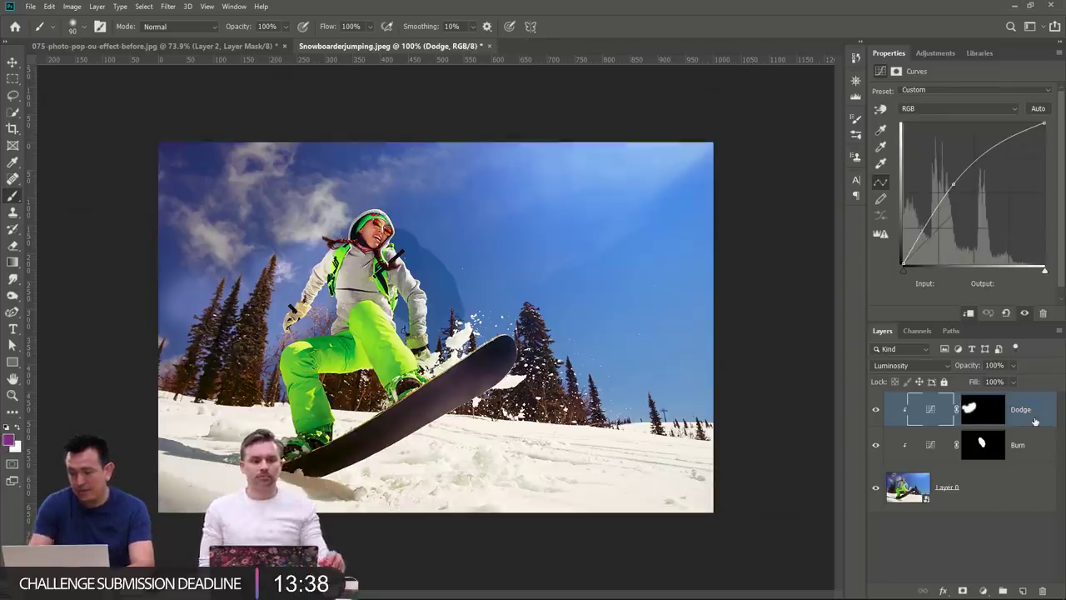
# Toggle the Dodge and Burn layers off and on to compare their effect.
pyautogui.click(875, 409)
pyautogui.click(875, 409)
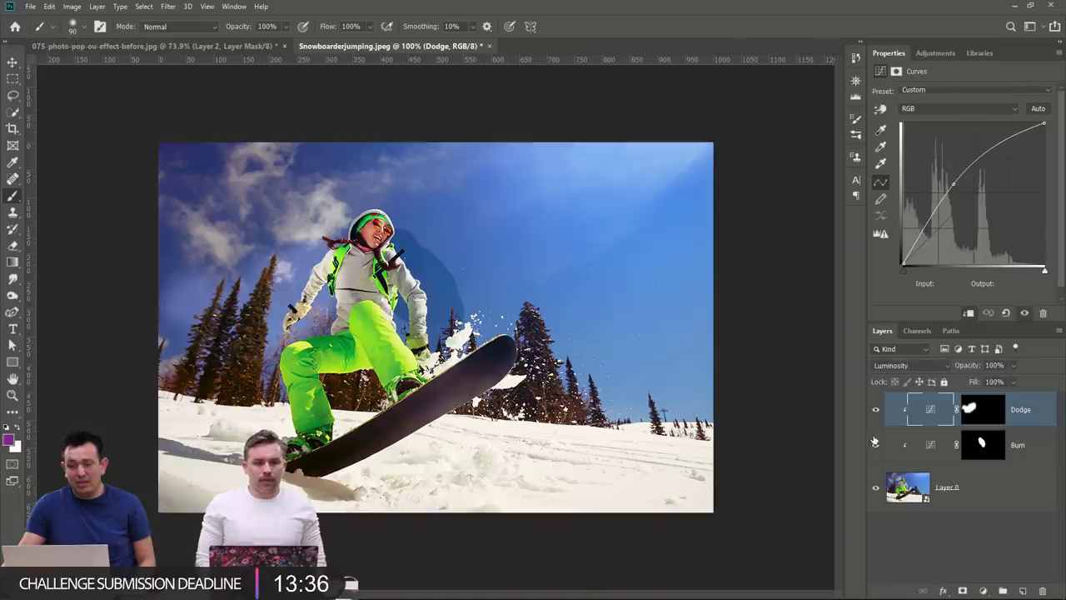
pyautogui.click(875, 445)
pyautogui.click(876, 444)
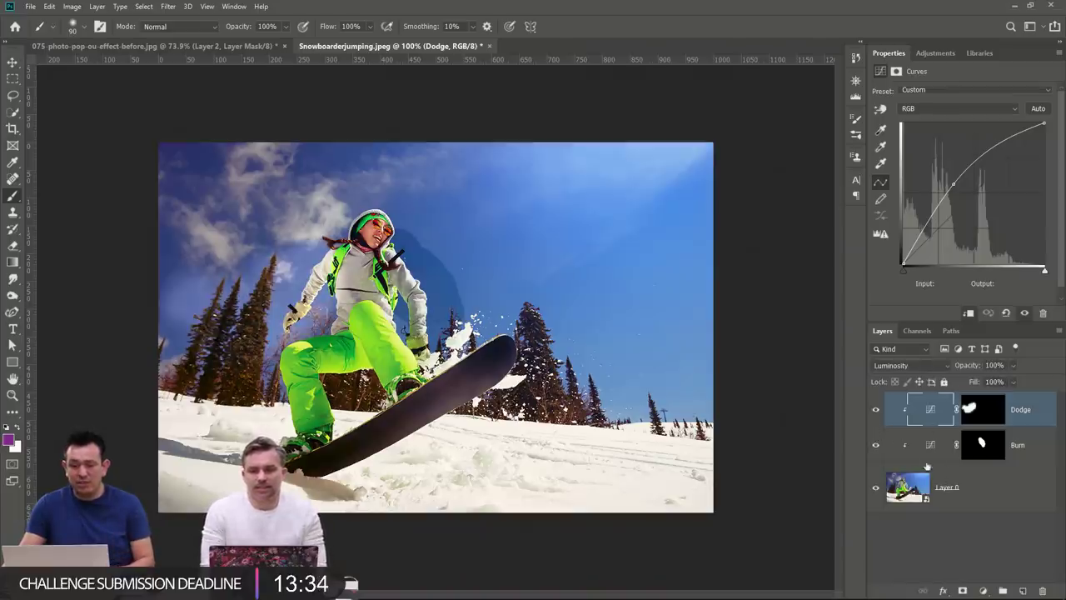
# Add an empty layer and delete it together with the Dodge and Burn layers.
pyautogui.click(1023, 591)
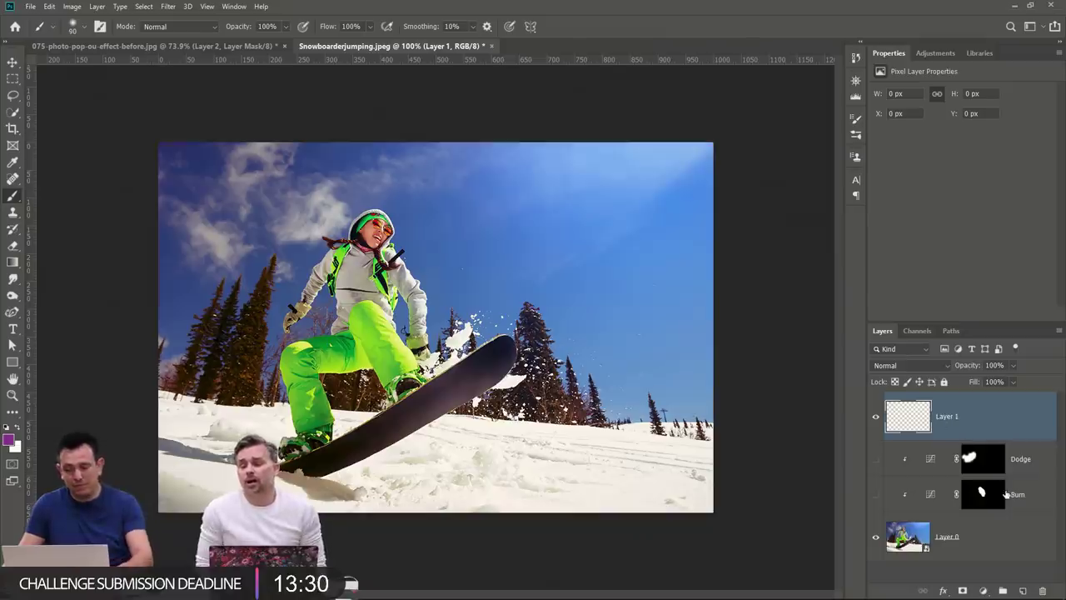
pyautogui.keyDown('shift'); pyautogui.click(1041, 498); pyautogui.keyUp('shift')
pyautogui.press('Delete')
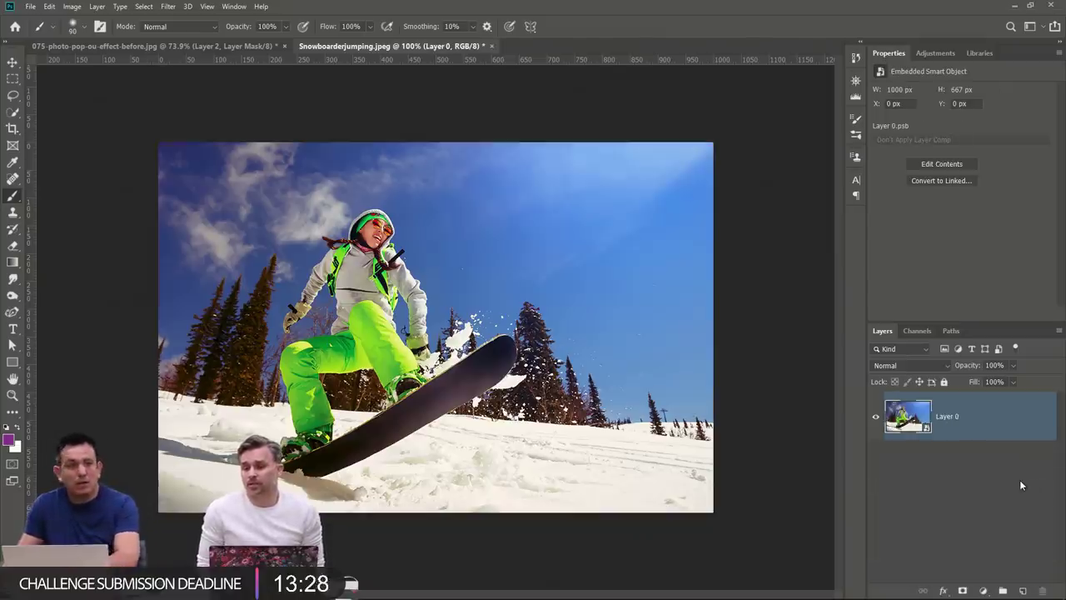
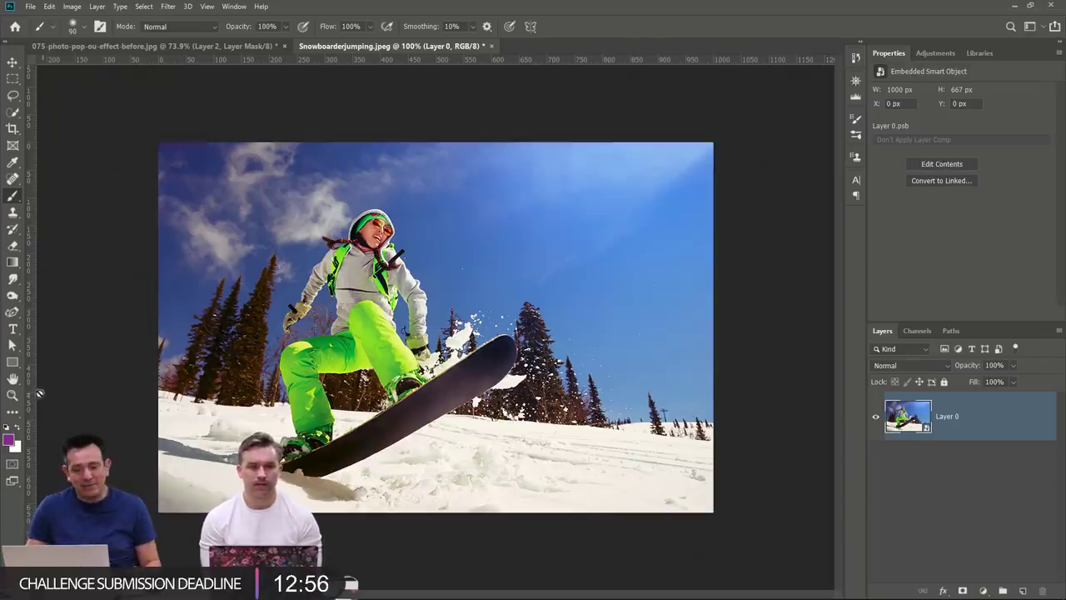
# Fit the photo to the screen, reset default colours, and close Snowboarderjumping.jpeg without saving.
pyautogui.doubleClick(14, 379)
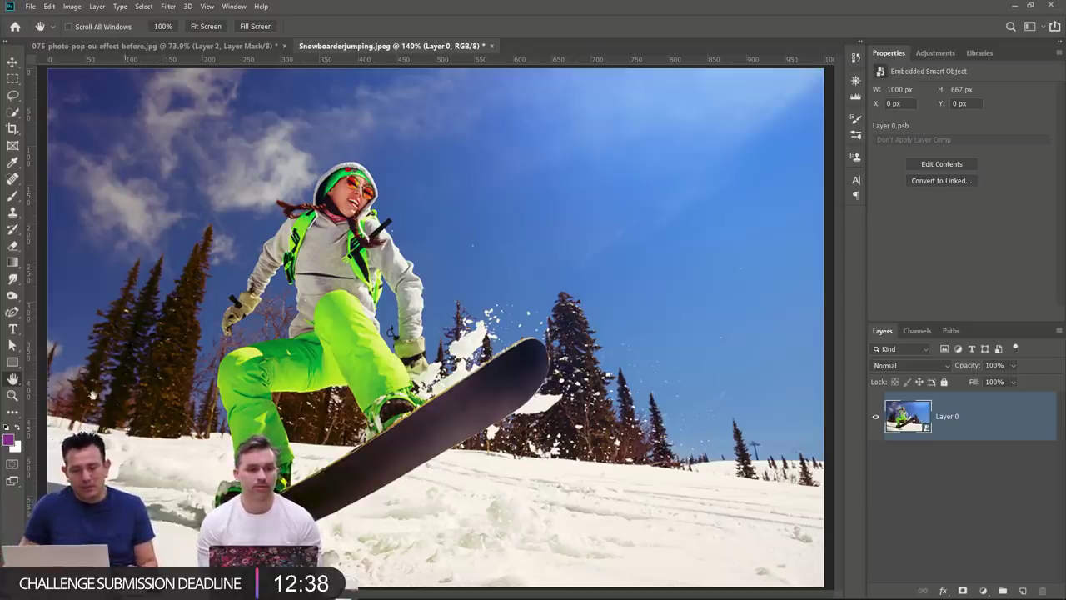
pyautogui.press('d')
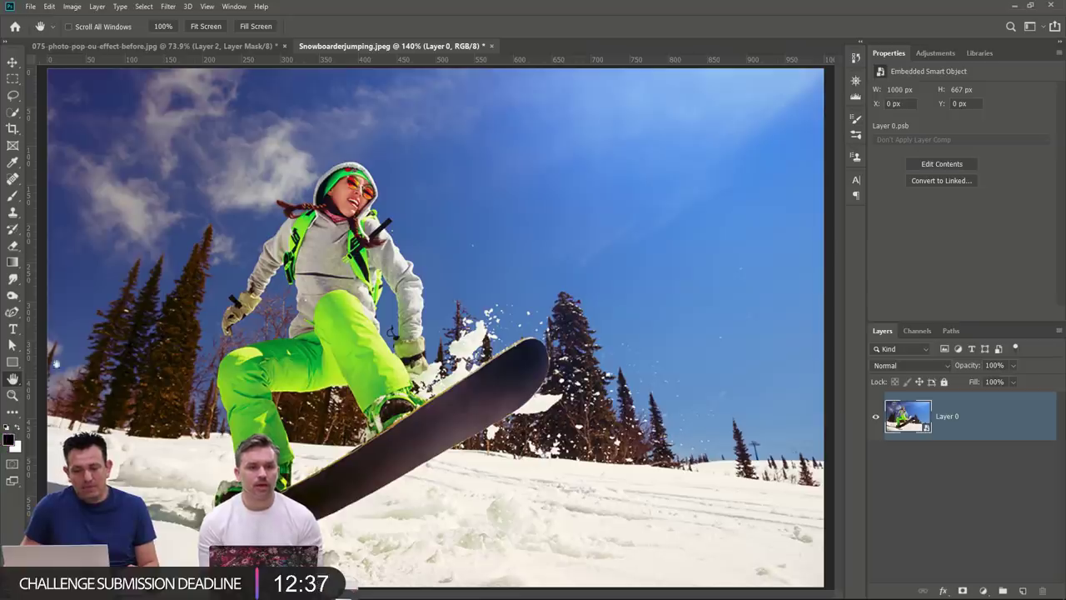
pyautogui.click(491, 46)
pyautogui.click(527, 227)
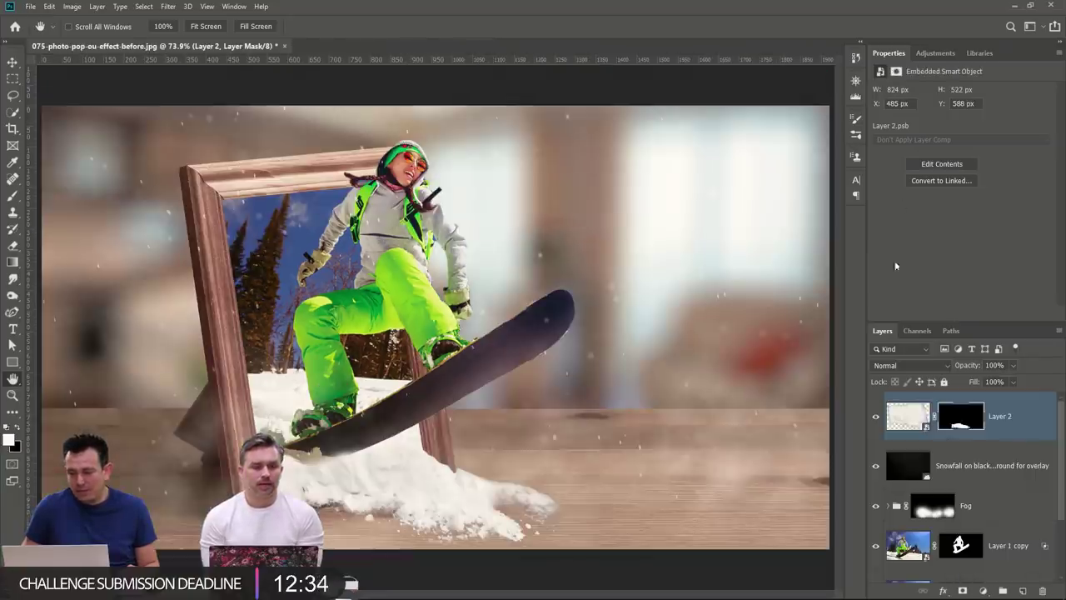
# Search the Libraries panel for 'snow', browse the results, then switch to Chrome.
pyautogui.click(979, 53)
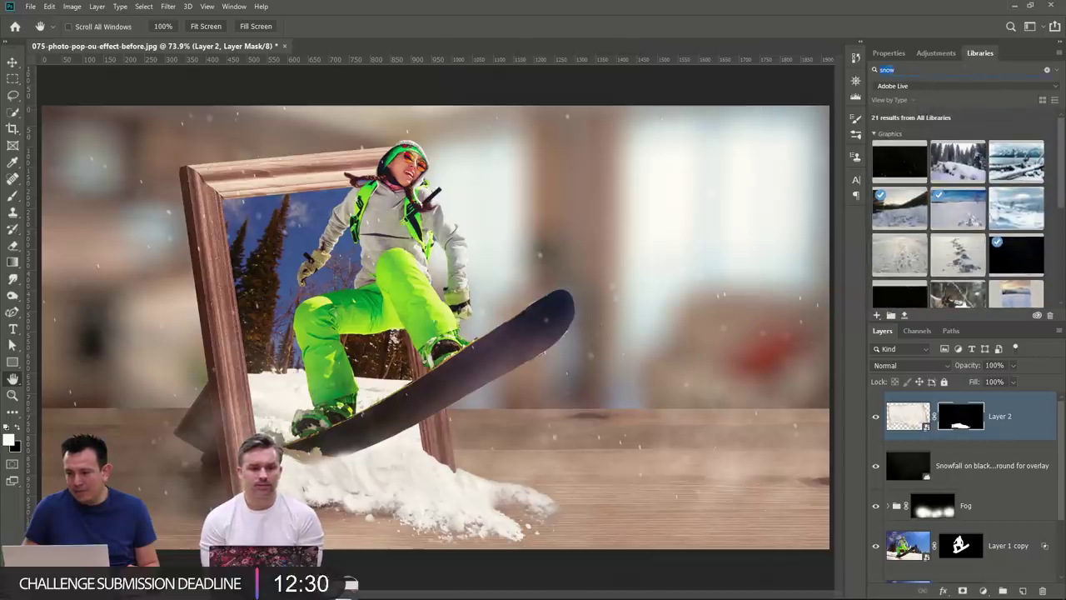
pyautogui.click(1048, 70)
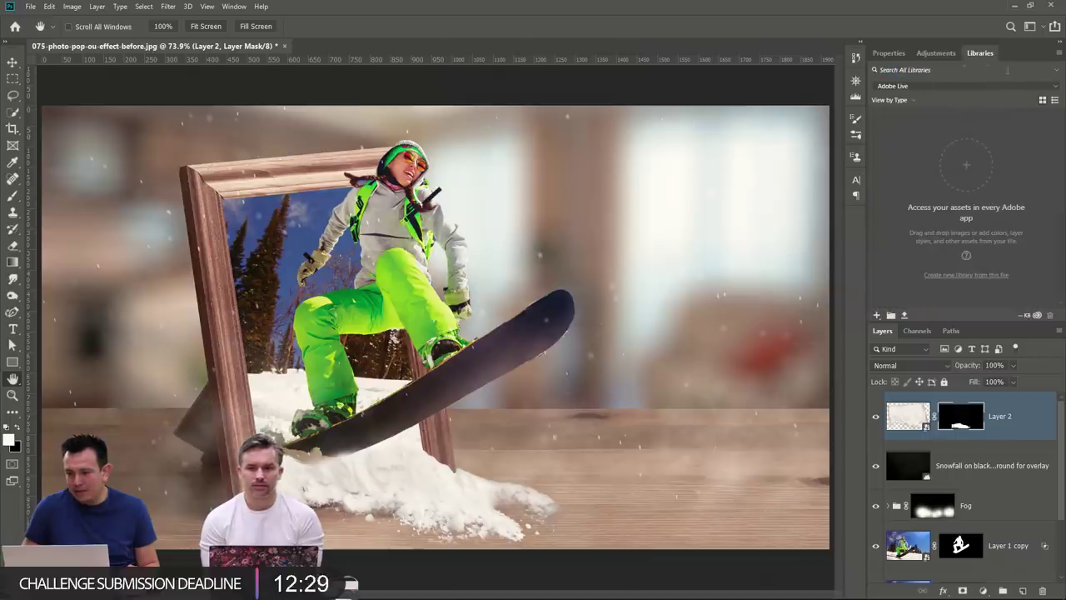
pyautogui.click(966, 70)
pyautogui.write('an')
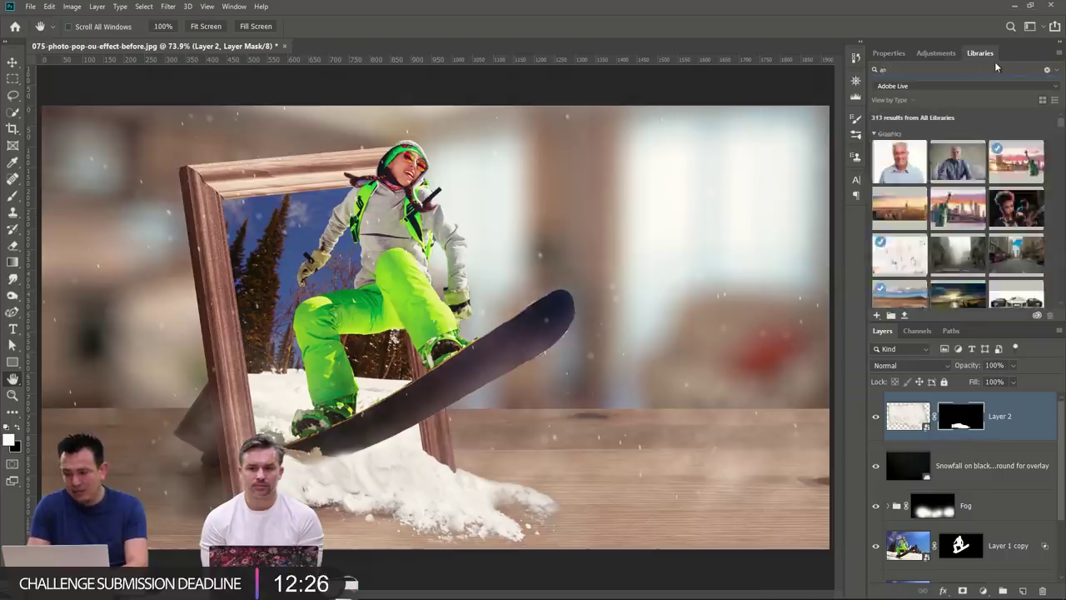
pyautogui.press('BackSpace')
pyautogui.press('BackSpace')
pyautogui.write('snow')
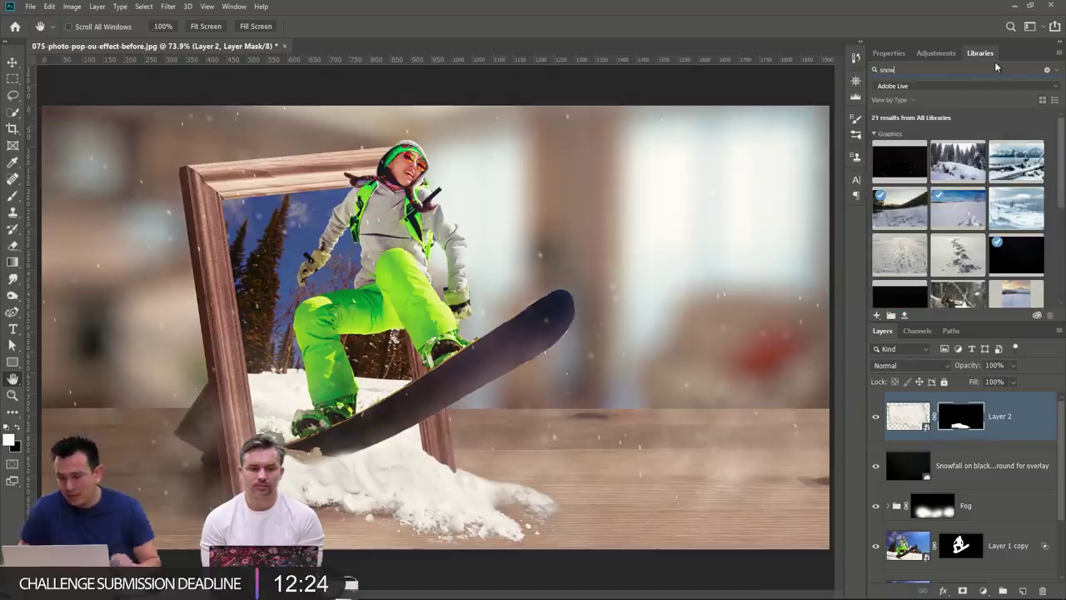
pyautogui.scroll(-3, 1061, 150)
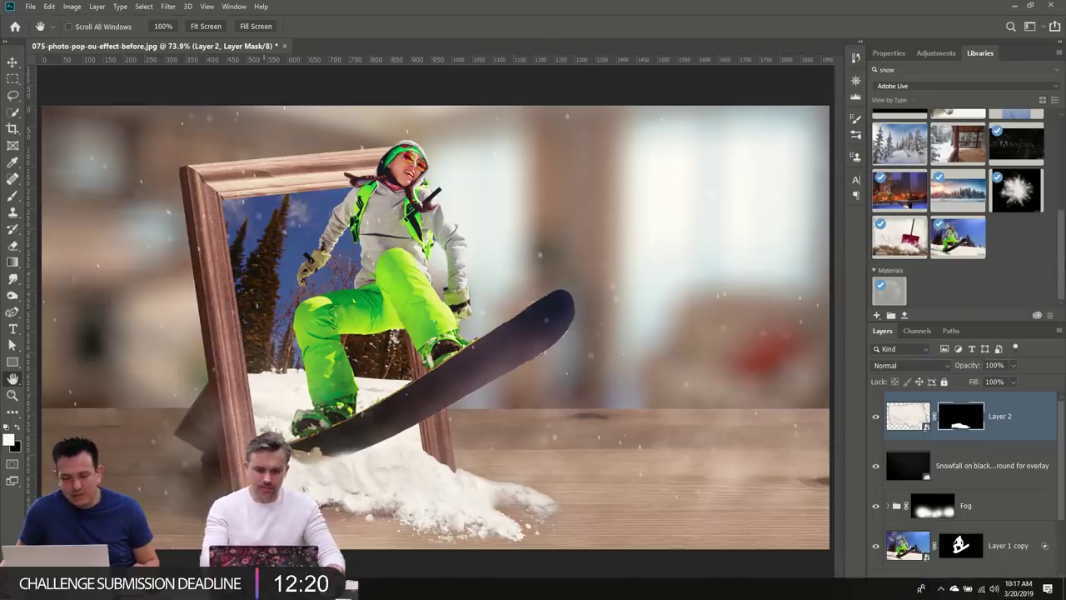
pyautogui.click(525, 590)
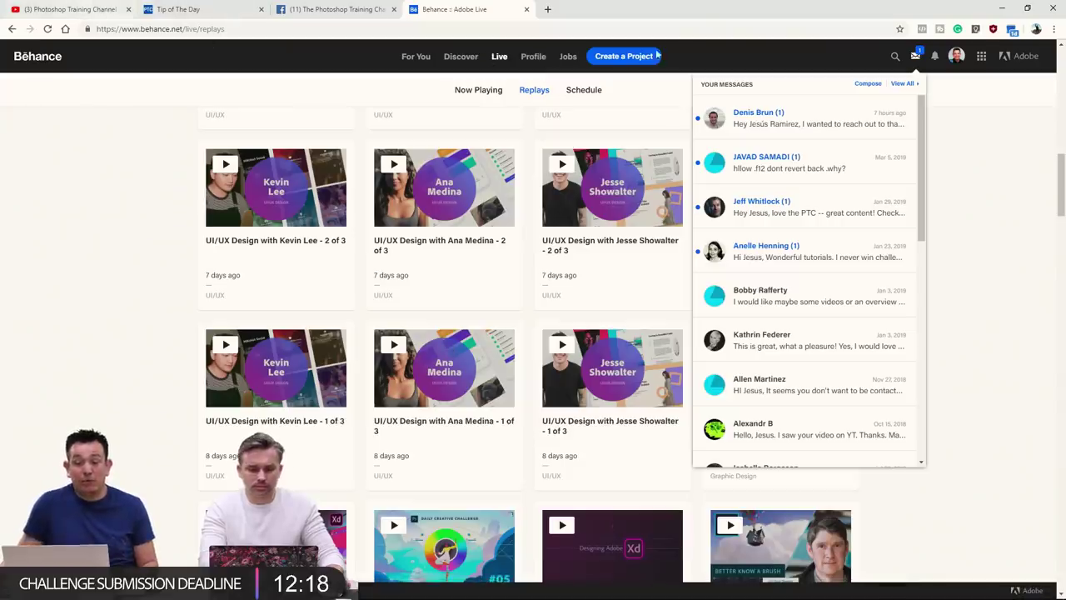
# Go to Adobe Stock and search for 'snow splash'.
pyautogui.click(527, 31)
pyautogui.write('stock.adobe.com')
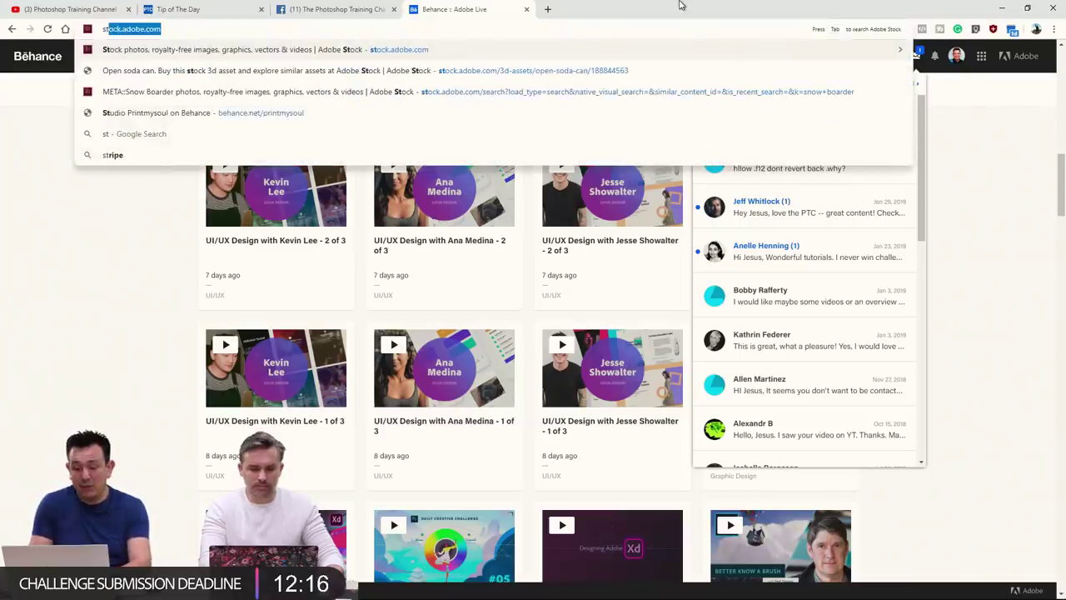
pyautogui.press('Return')
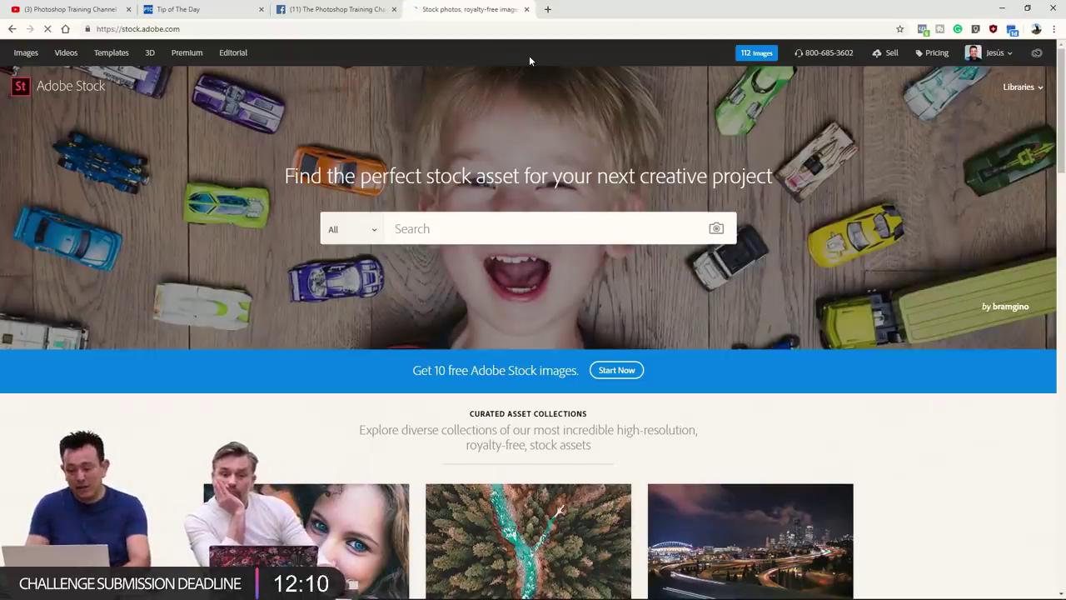
pyautogui.write('sno')
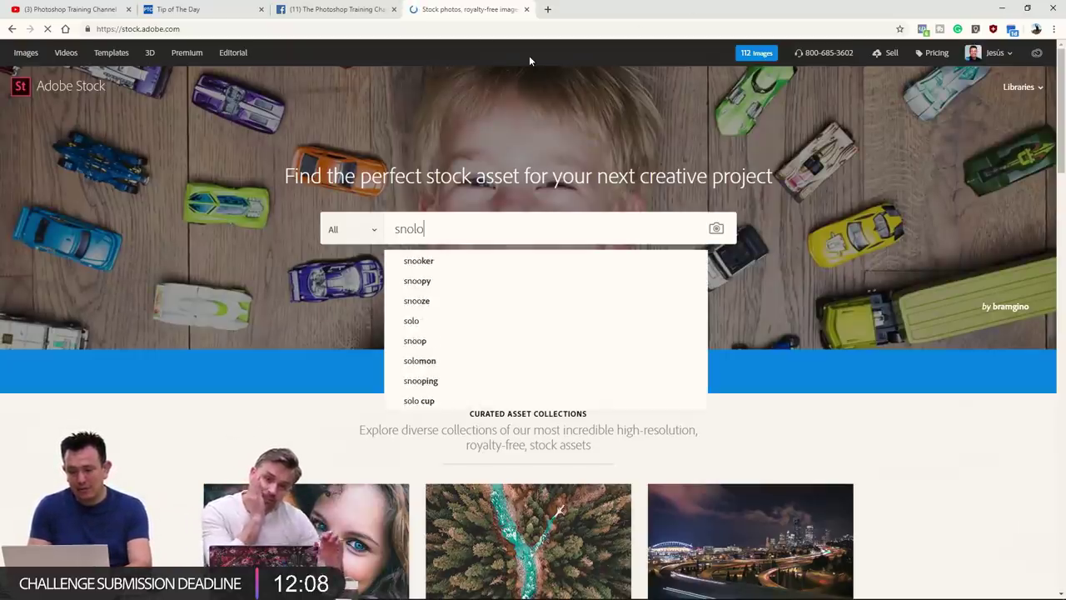
pyautogui.write('w spa')
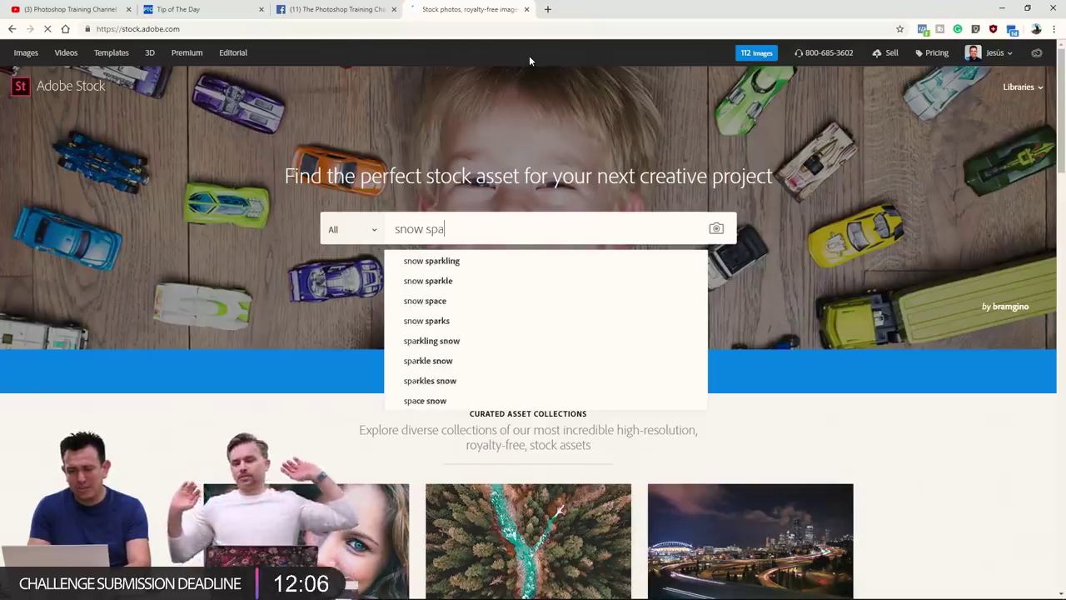
pyautogui.press('BackSpace')
pyautogui.write('lash')
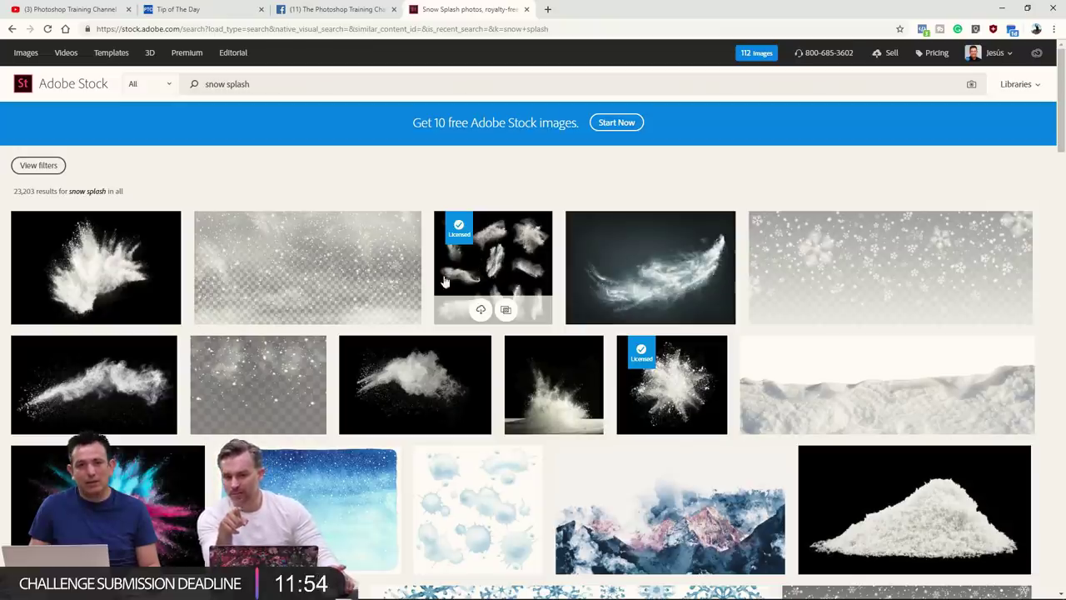
pyautogui.scroll(-1, 324, 386)
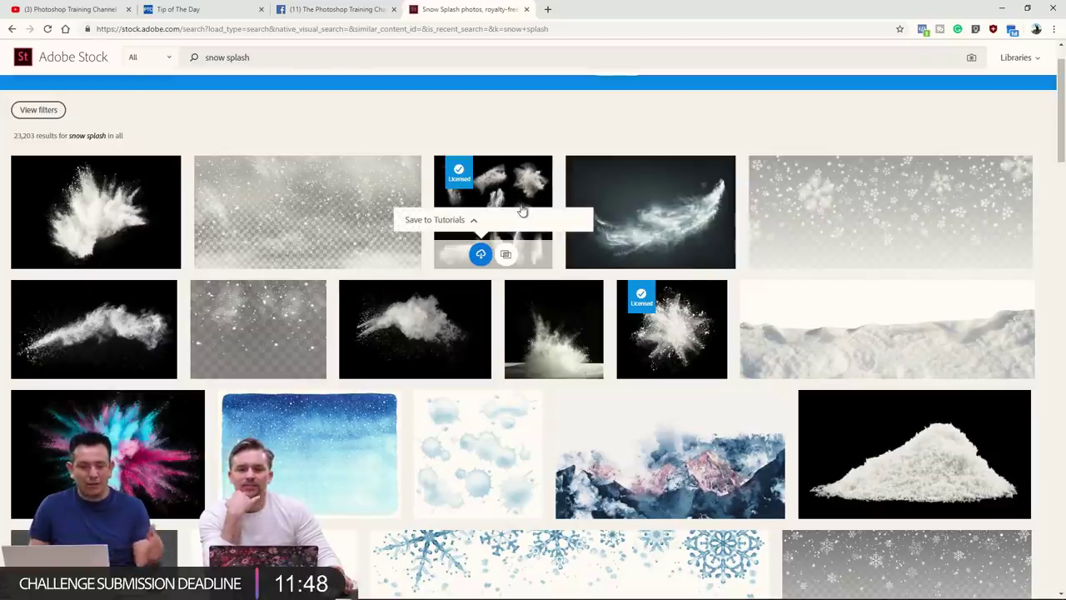
pyautogui.scroll(-3, 507, 182)
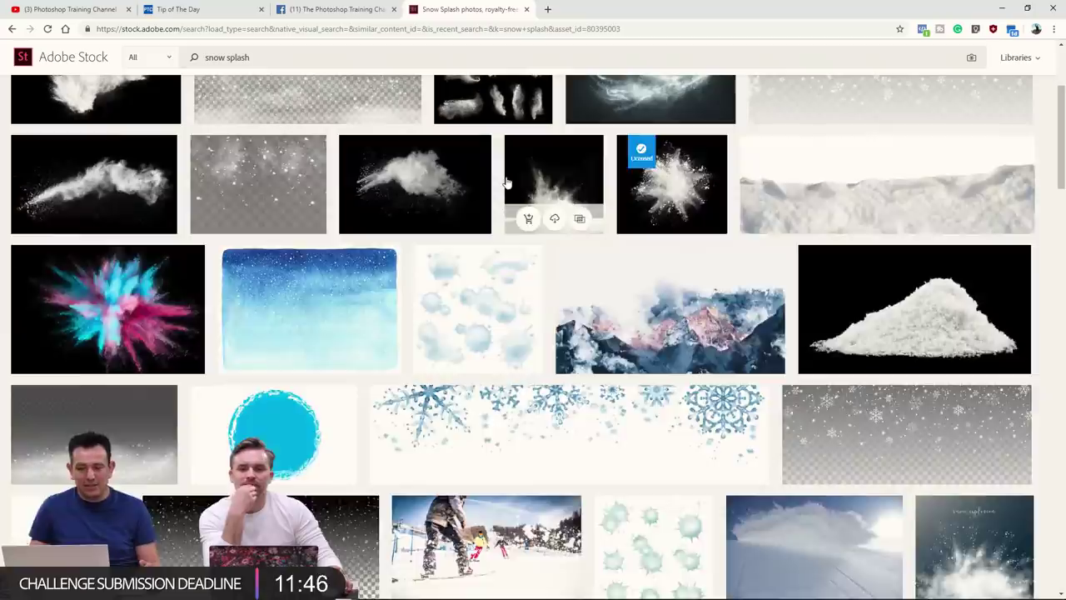
# Save the white powder cloud image to the Adobe Live library and return to Photoshop.
pyautogui.click(507, 182)
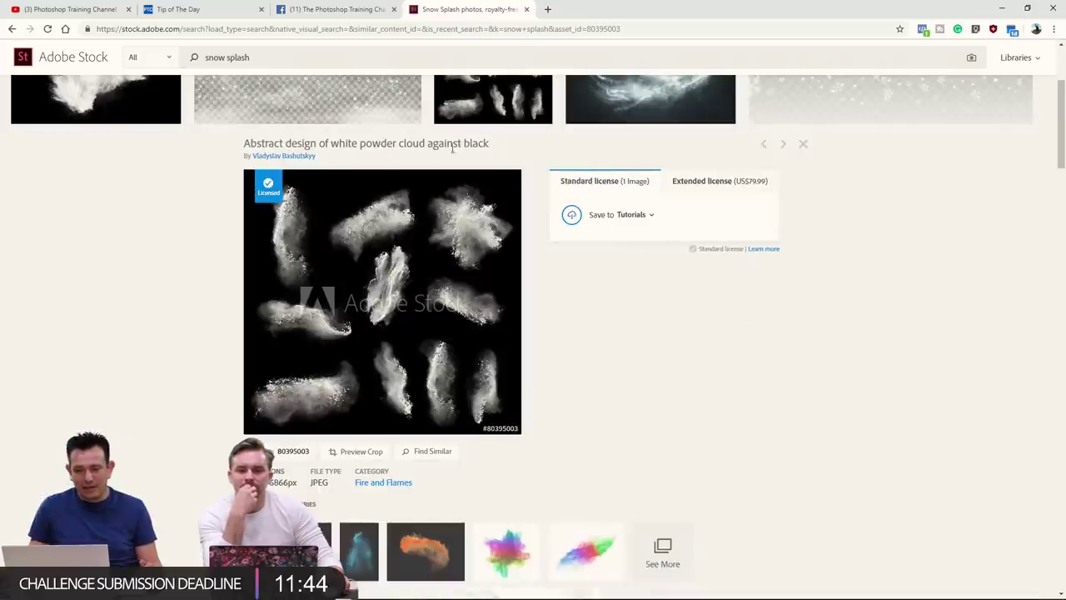
pyautogui.moveTo(244, 143); pyautogui.dragTo(474, 155)
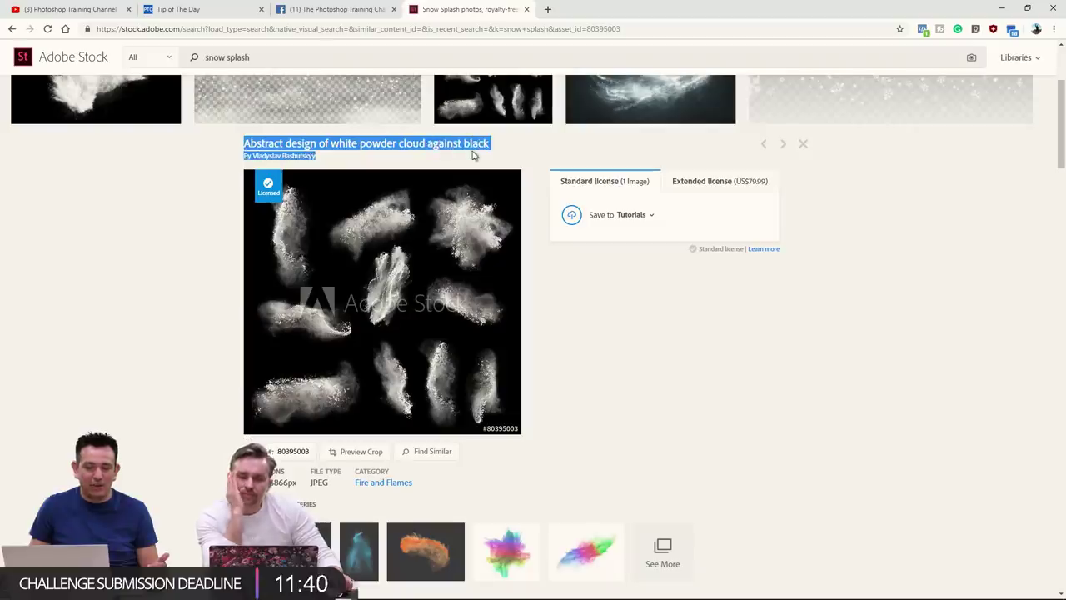
pyautogui.click(473, 149)
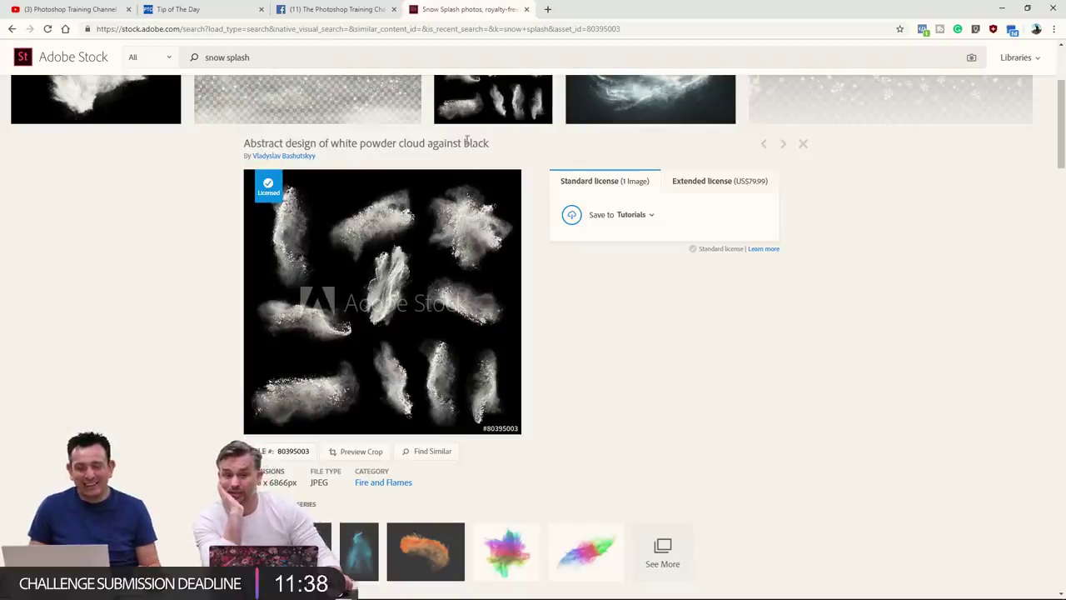
pyautogui.click(641, 217)
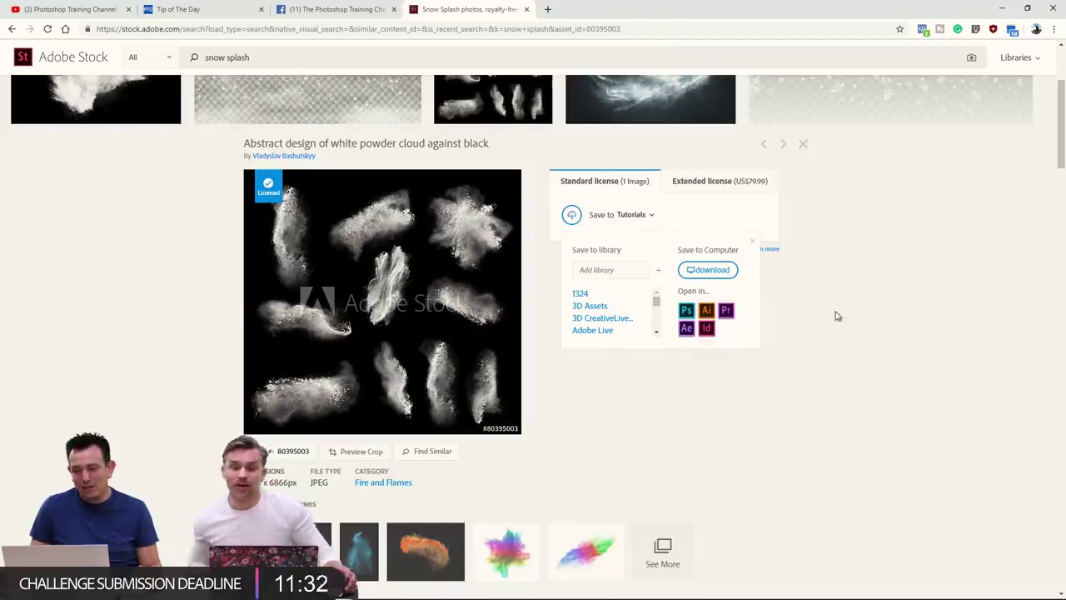
pyautogui.scroll(-2, 658, 310)
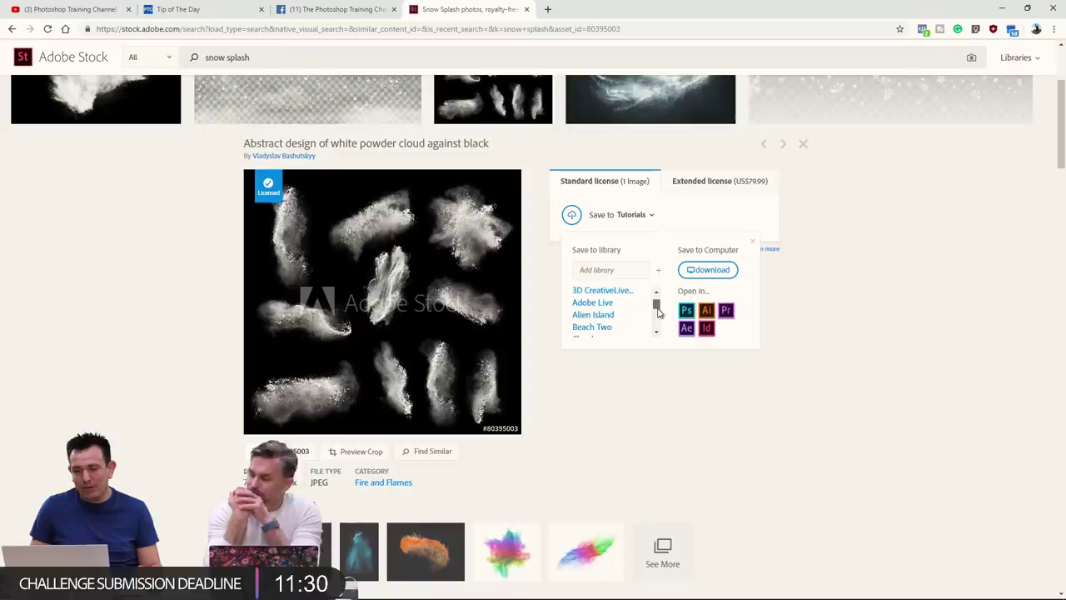
pyautogui.click(594, 304)
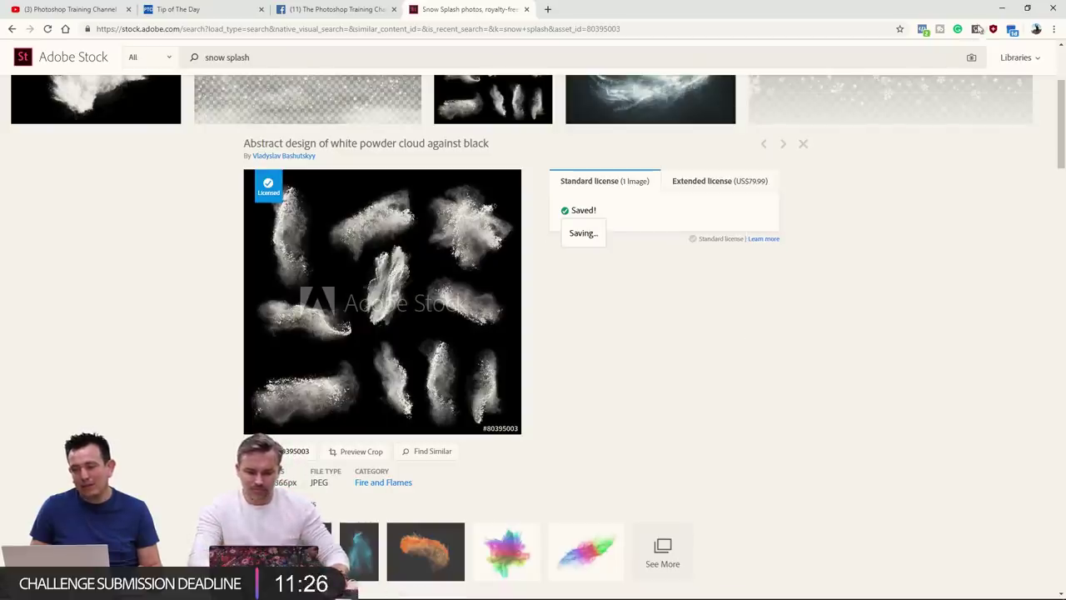
pyautogui.click(1002, 9)
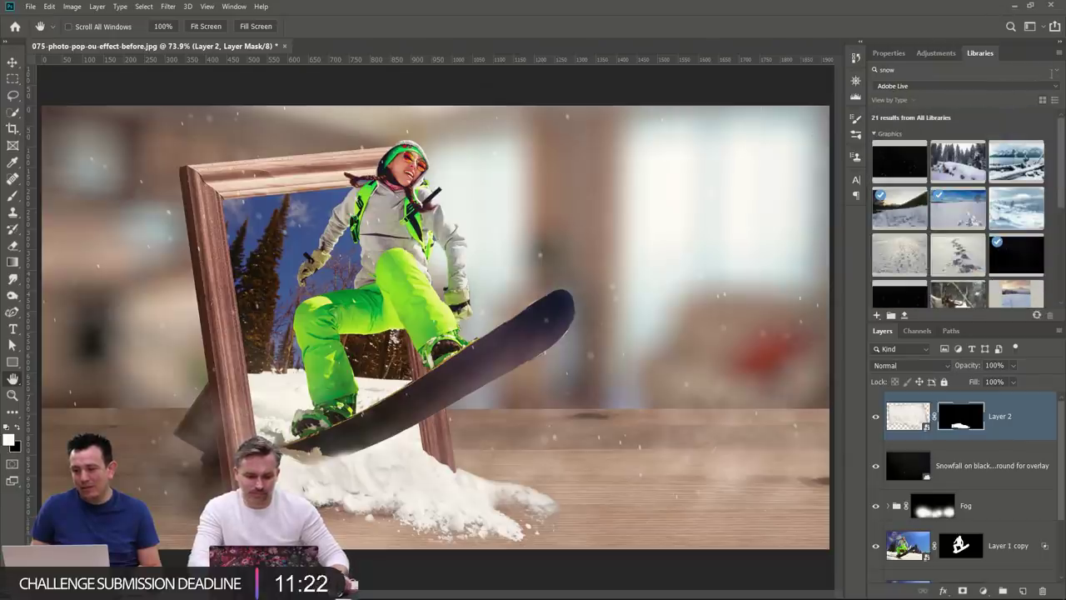
# Check the new powder cloud graphic in the library, search 'po' then 'snow', and minimize Photoshop.
pyautogui.click(1047, 69)
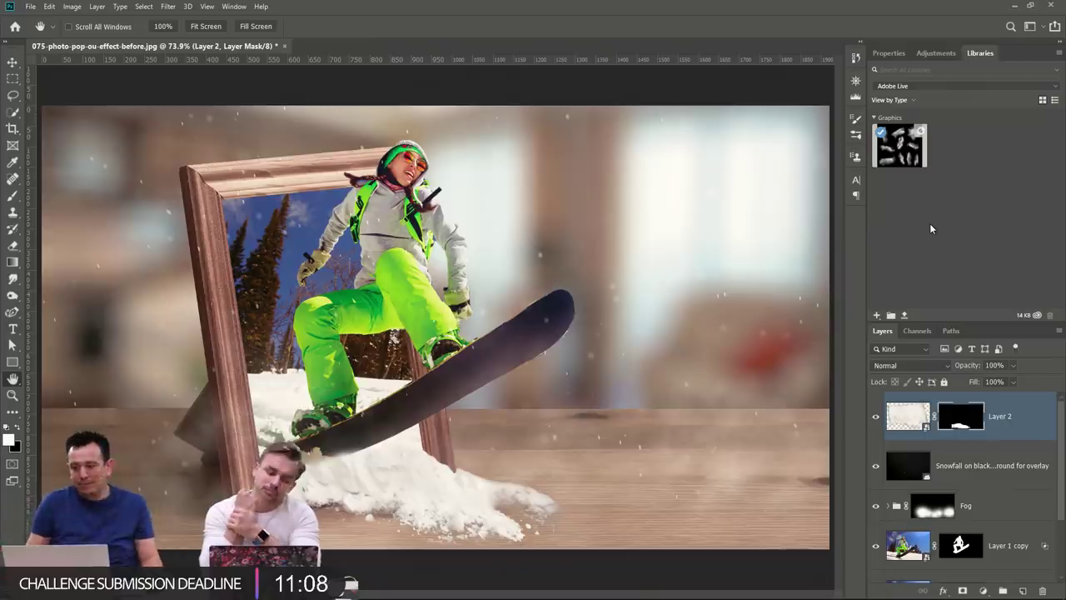
pyautogui.moveTo(921, 133)
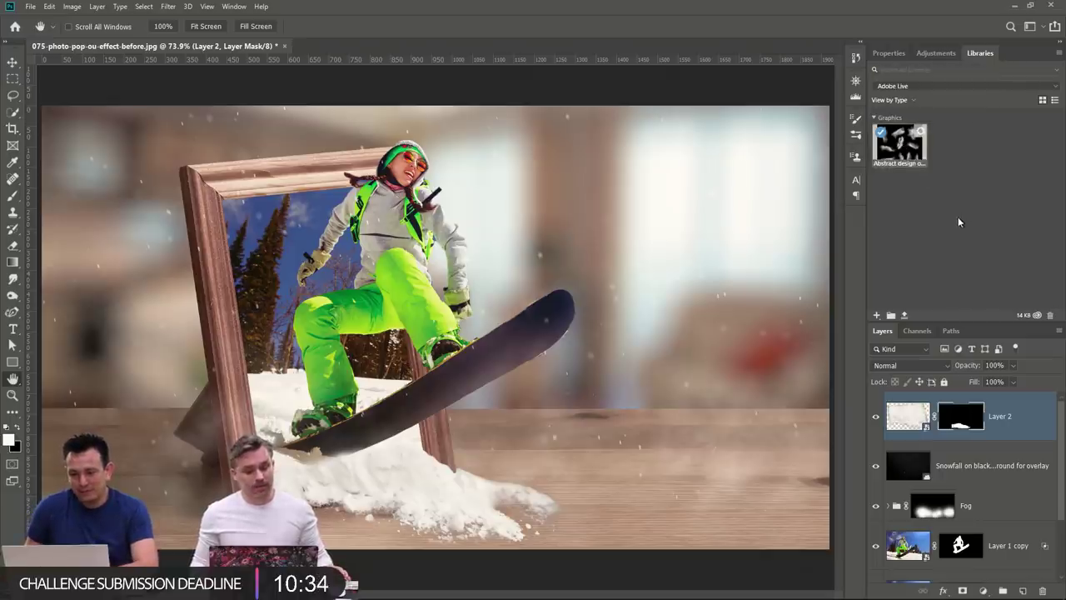
pyautogui.click(960, 71)
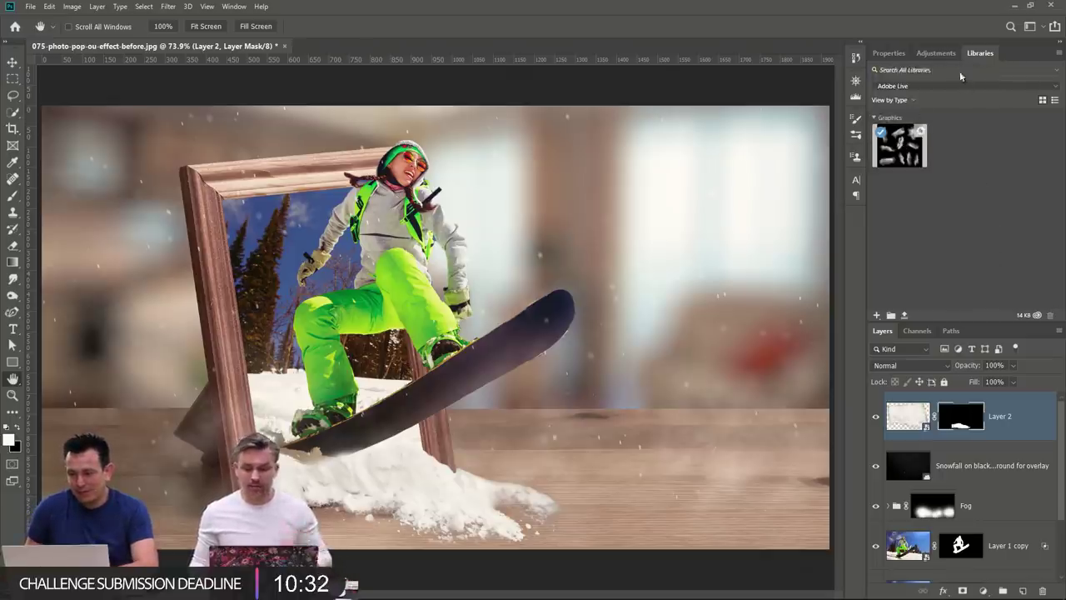
pyautogui.write('po')
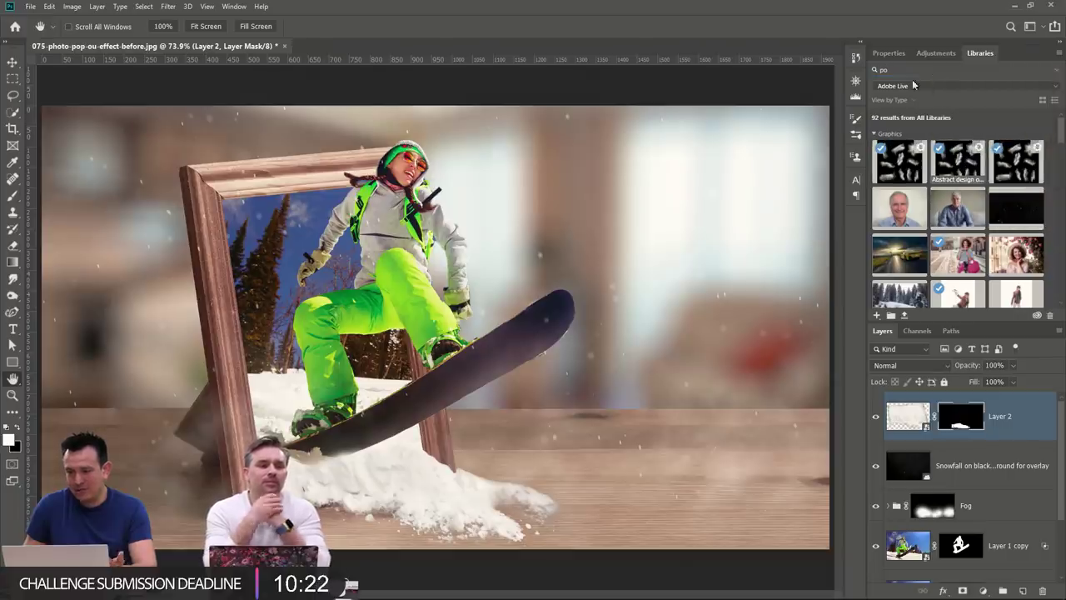
pyautogui.click(1051, 70)
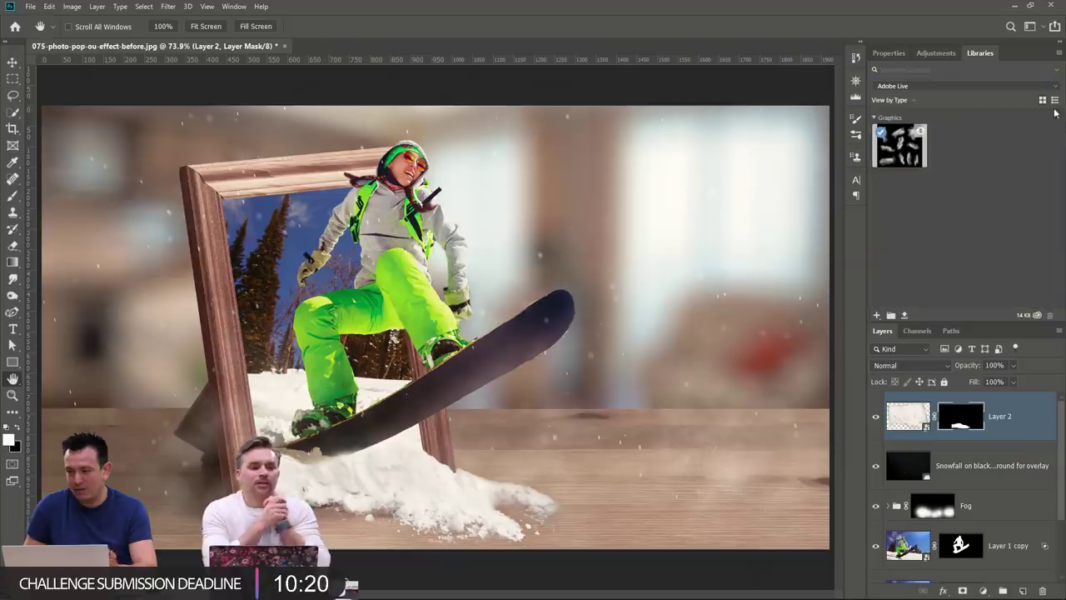
pyautogui.click(950, 73)
pyautogui.write('snow')
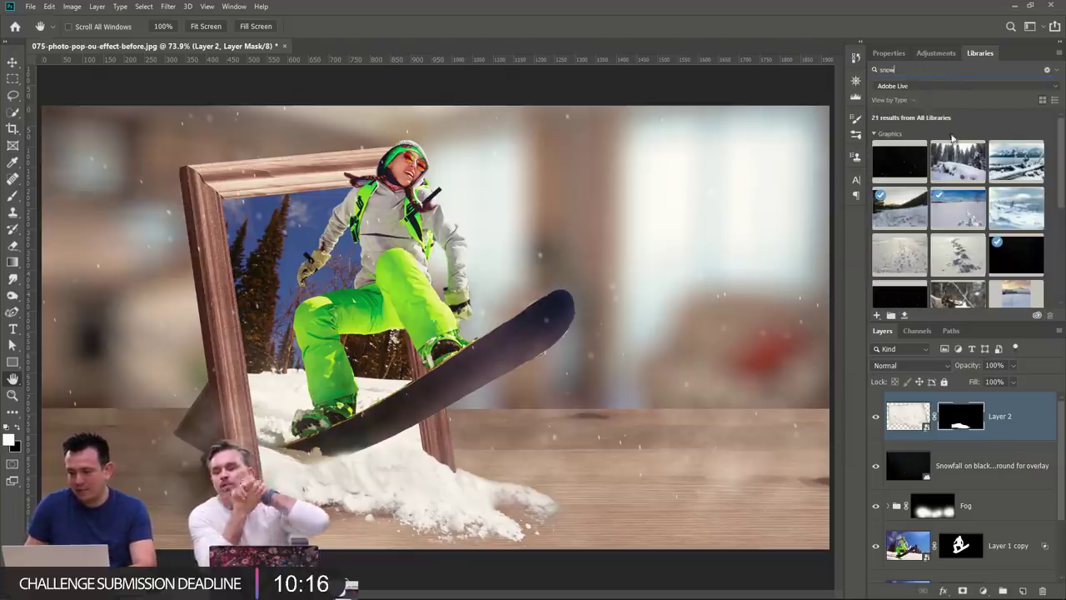
pyautogui.click(1011, 5)
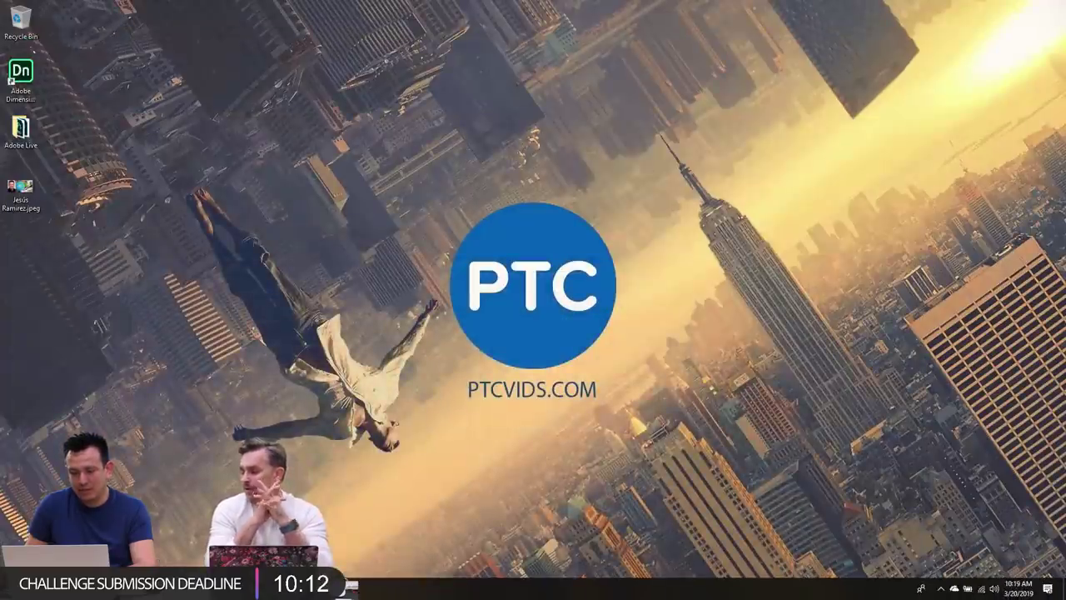
# Download the licensed powder cloud JPEG to the Desktop, then switch back to Photoshop.
pyautogui.click(350, 587)
pyautogui.click(658, 217)
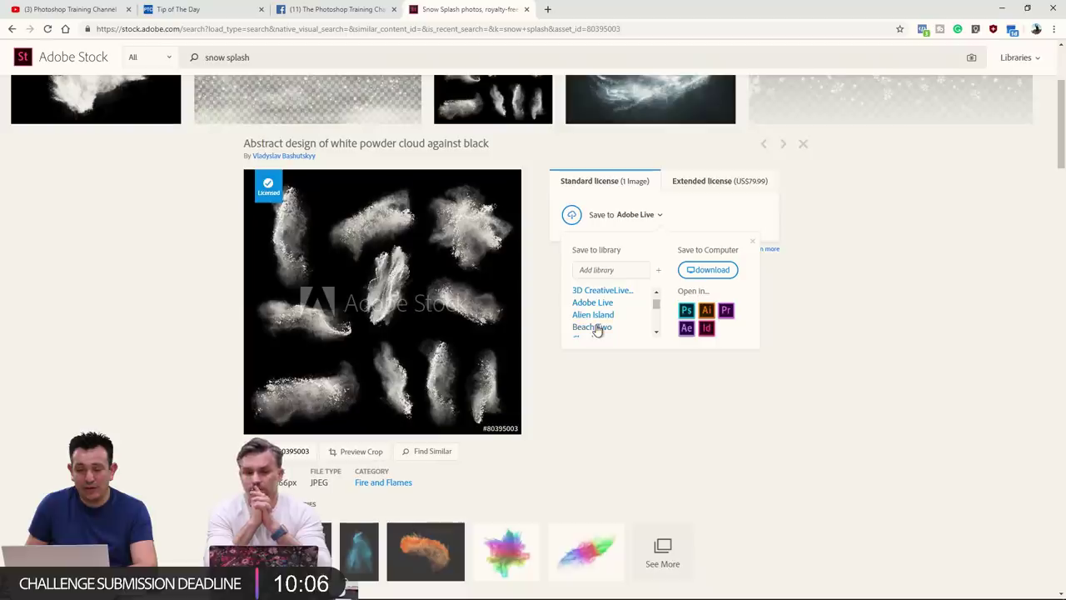
pyautogui.click(710, 277)
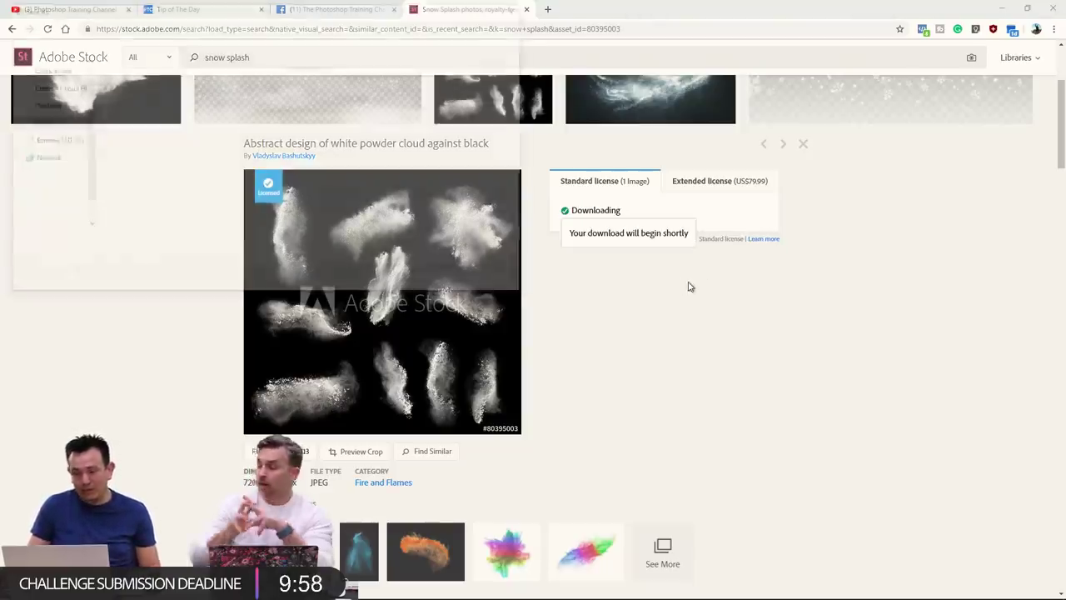
pyautogui.click(43, 63)
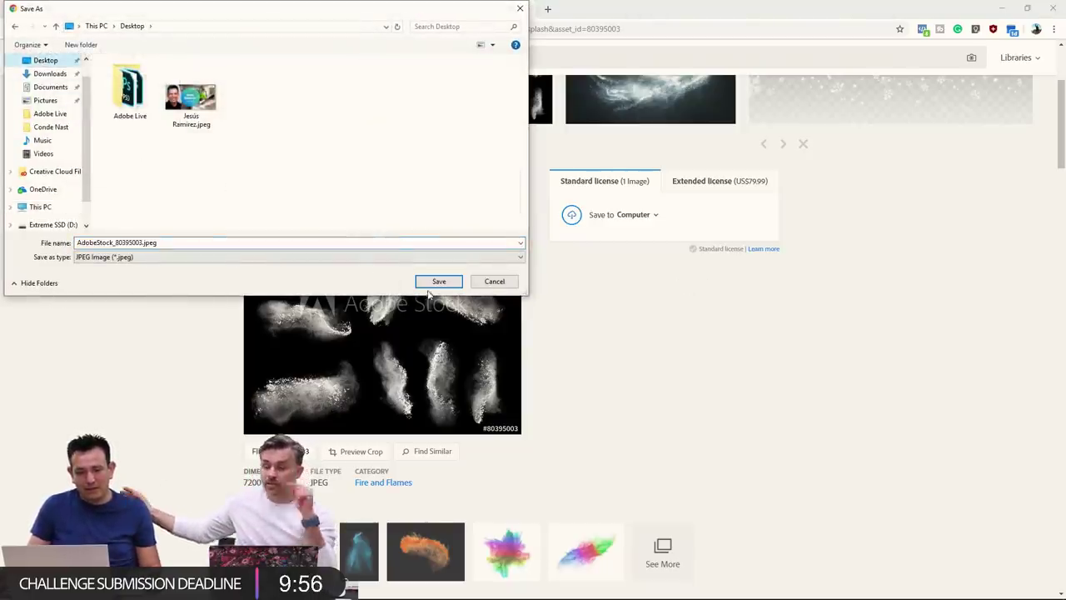
pyautogui.click(438, 281)
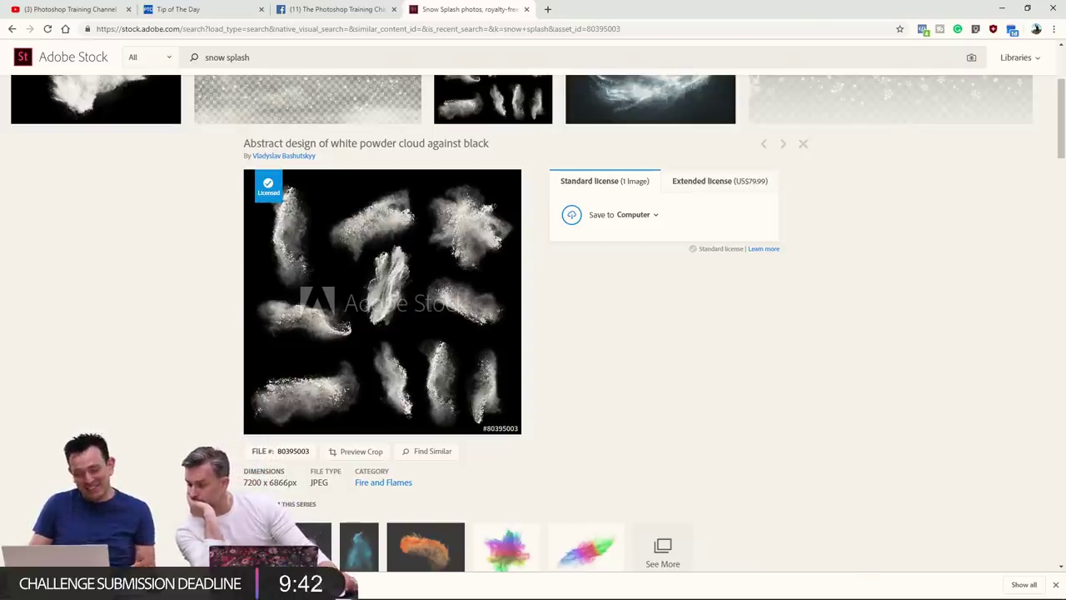
pyautogui.click(1005, 12)
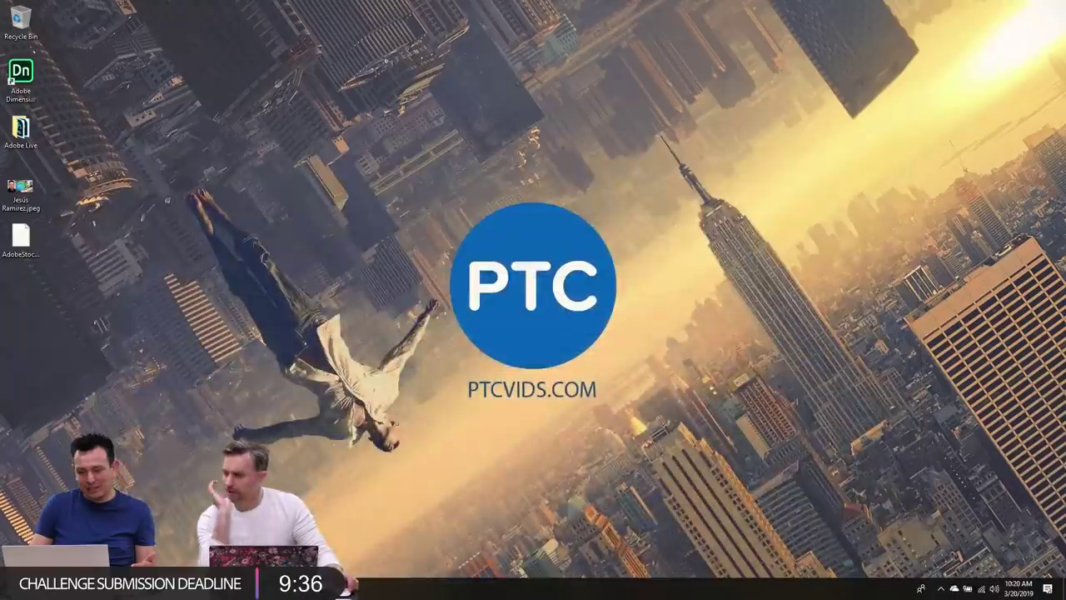
pyautogui.hotkey('alt', 'Tab')
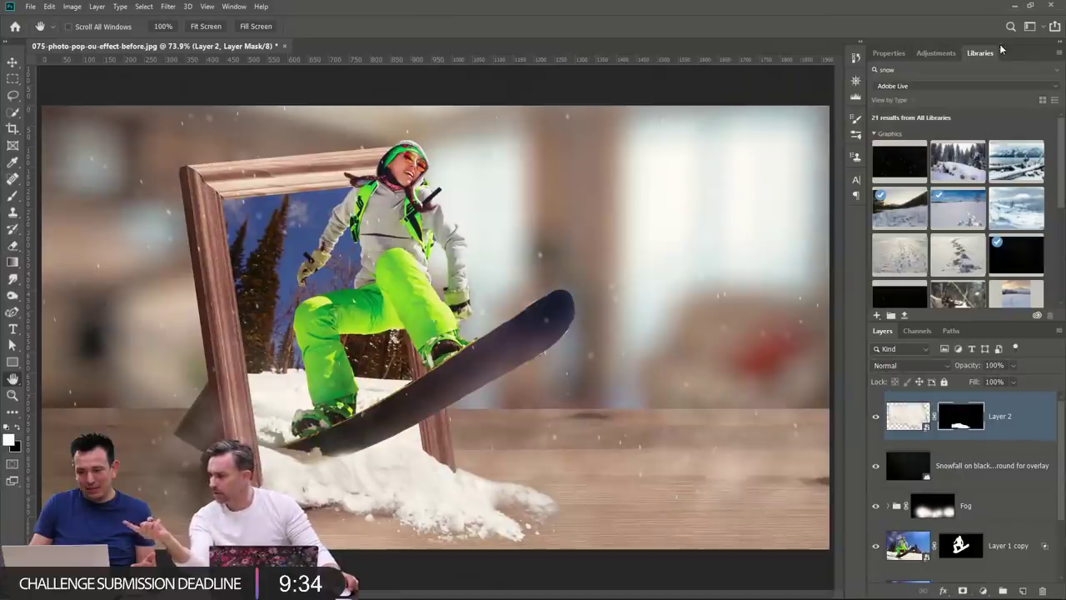
# Collapse the Graphics section and clear the 'snow' search after failed attempts to create a group.
pyautogui.click(888, 133)
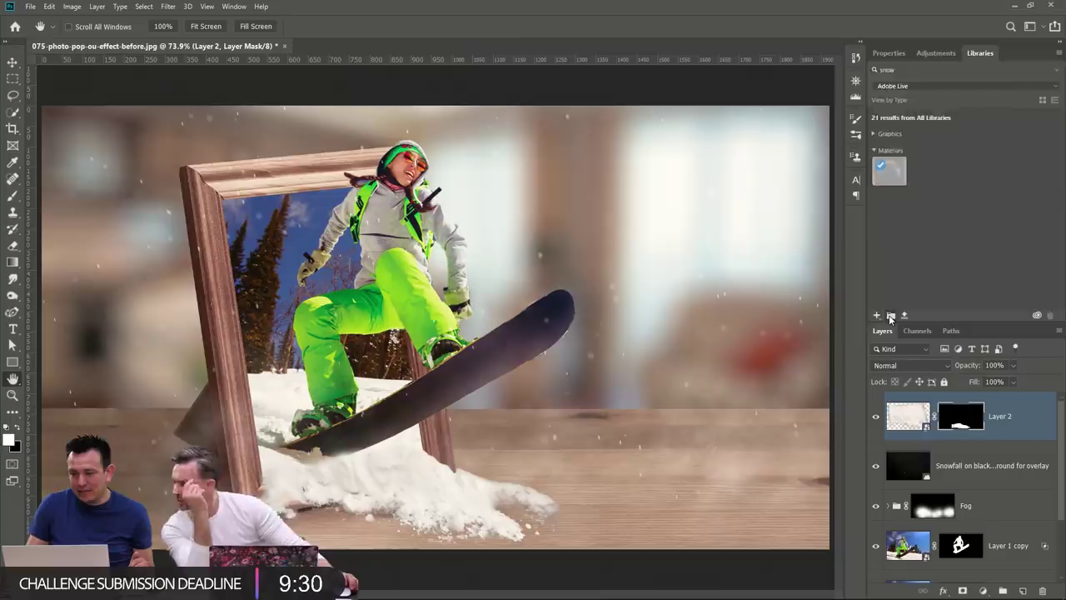
pyautogui.click(890, 315)
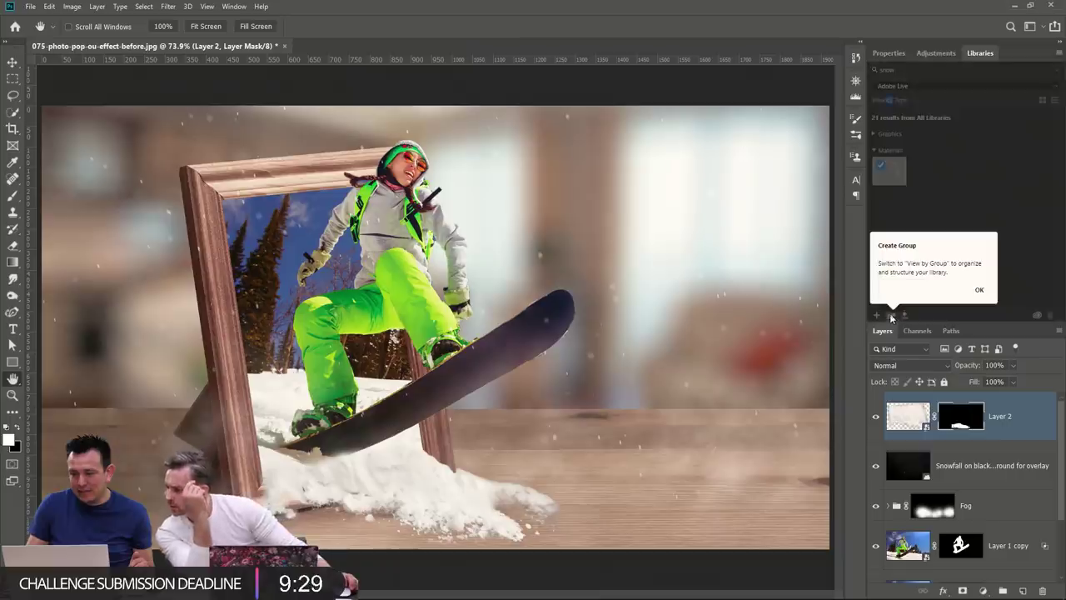
pyautogui.click(979, 290)
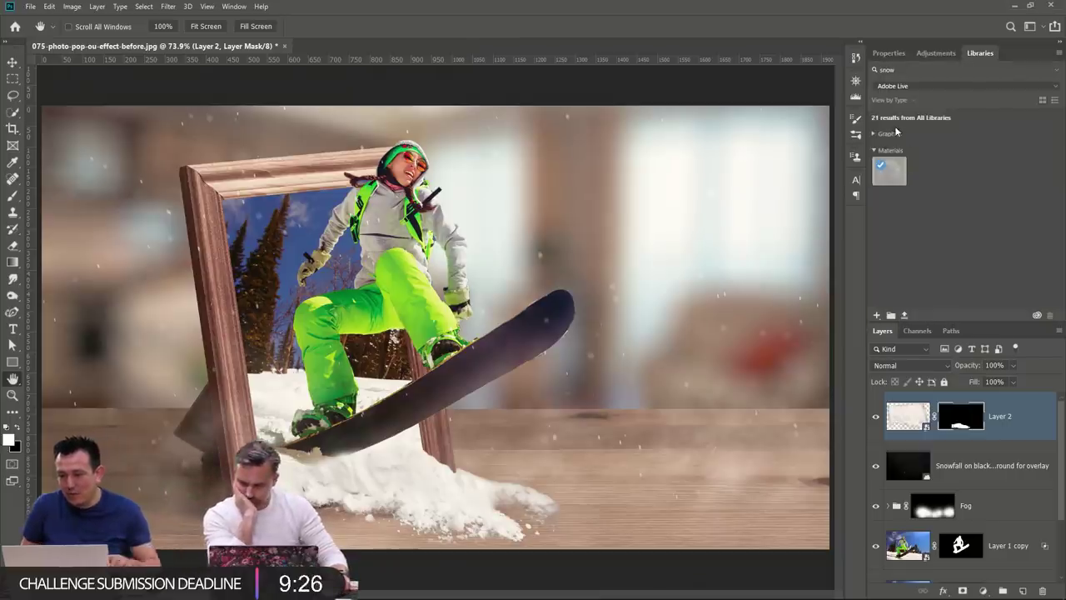
pyautogui.click(890, 315)
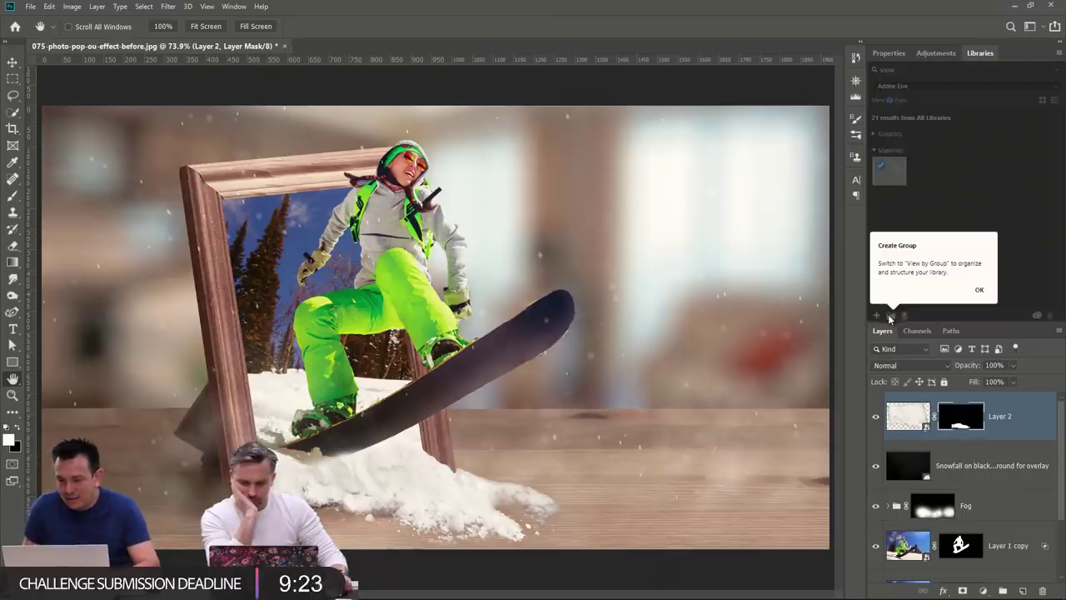
pyautogui.click(978, 290)
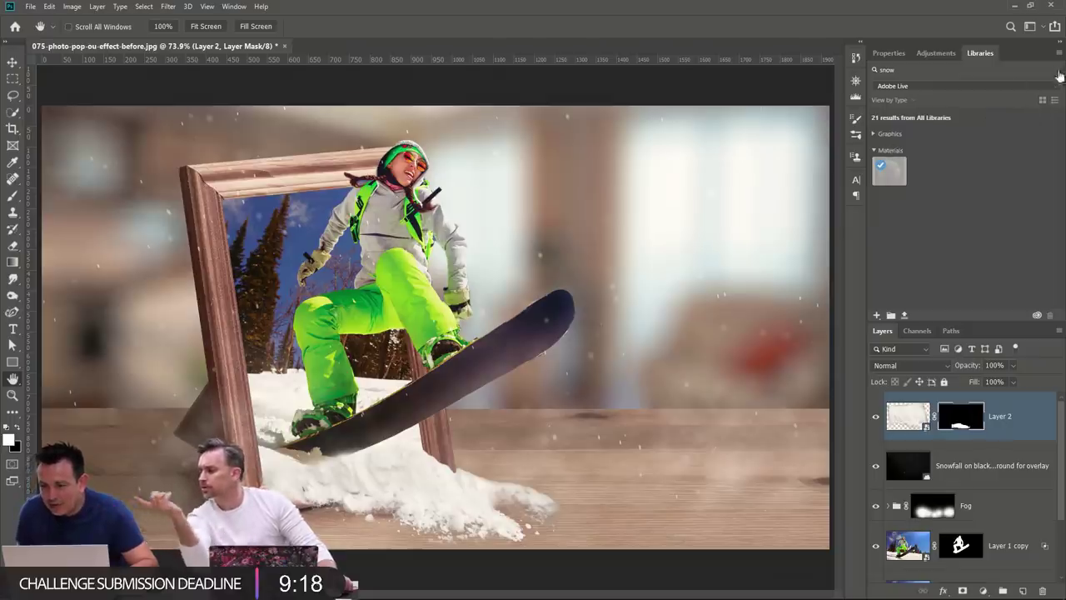
pyautogui.click(1047, 73)
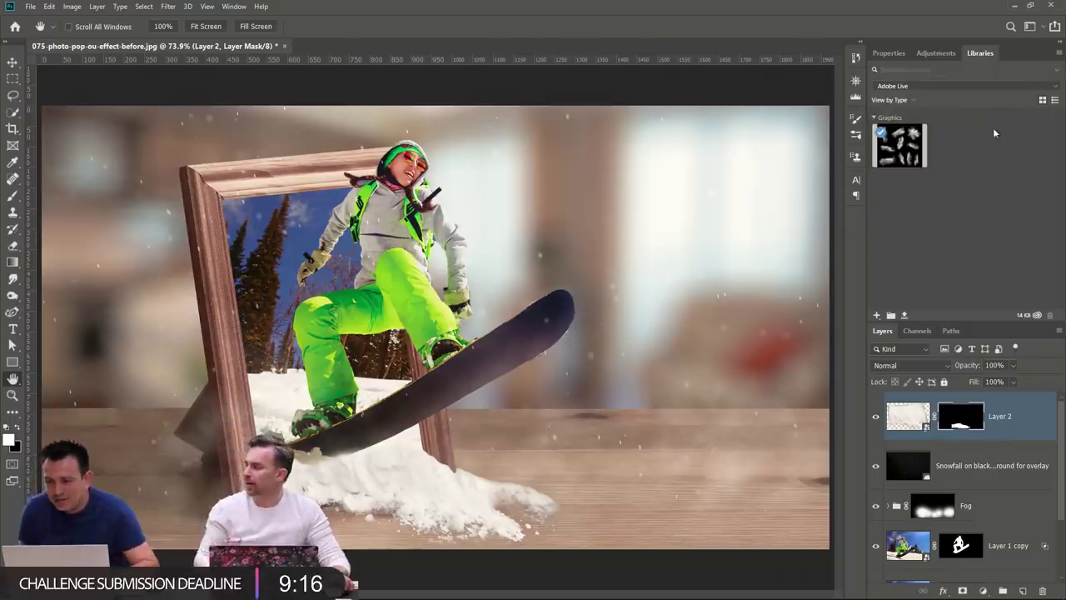
pyautogui.click(891, 316)
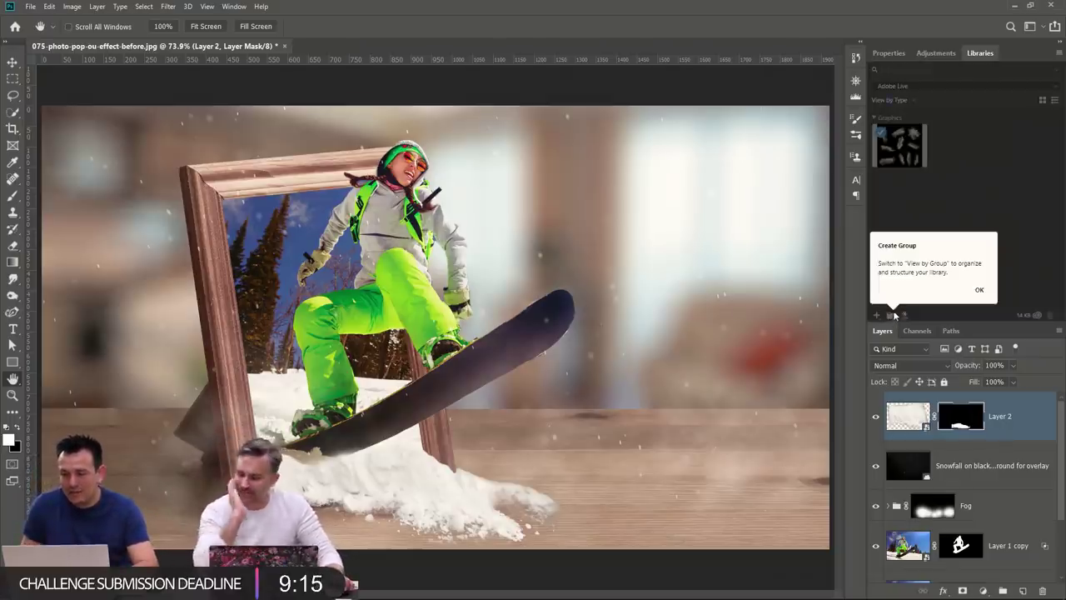
pyautogui.click(980, 292)
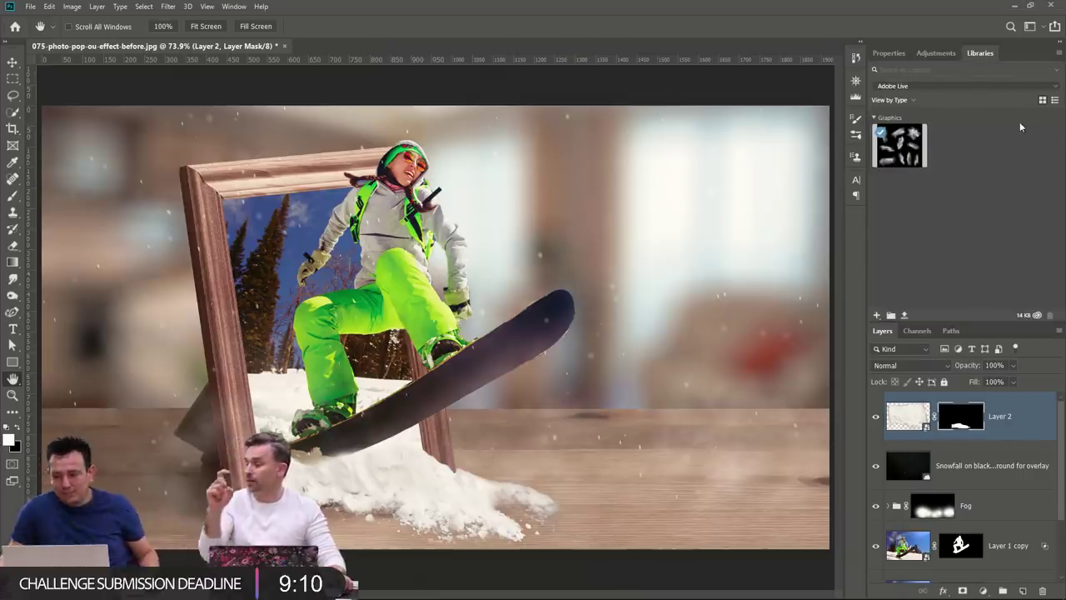
# Create a library named 'Adobe Live day 2' and add Layer 2 to it as a graphic.
pyautogui.click(1006, 90)
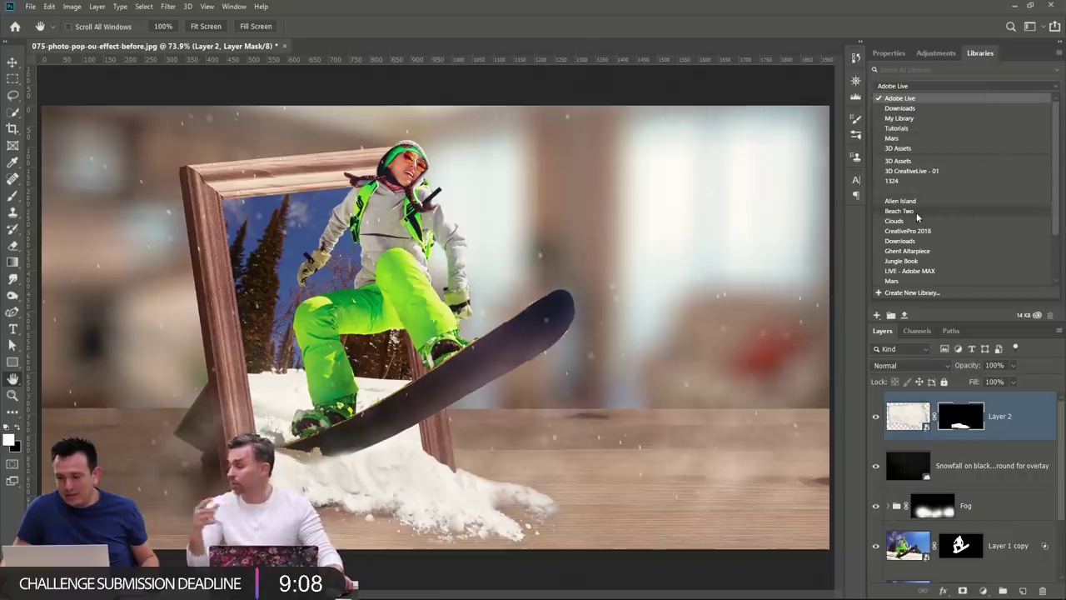
pyautogui.click(912, 293)
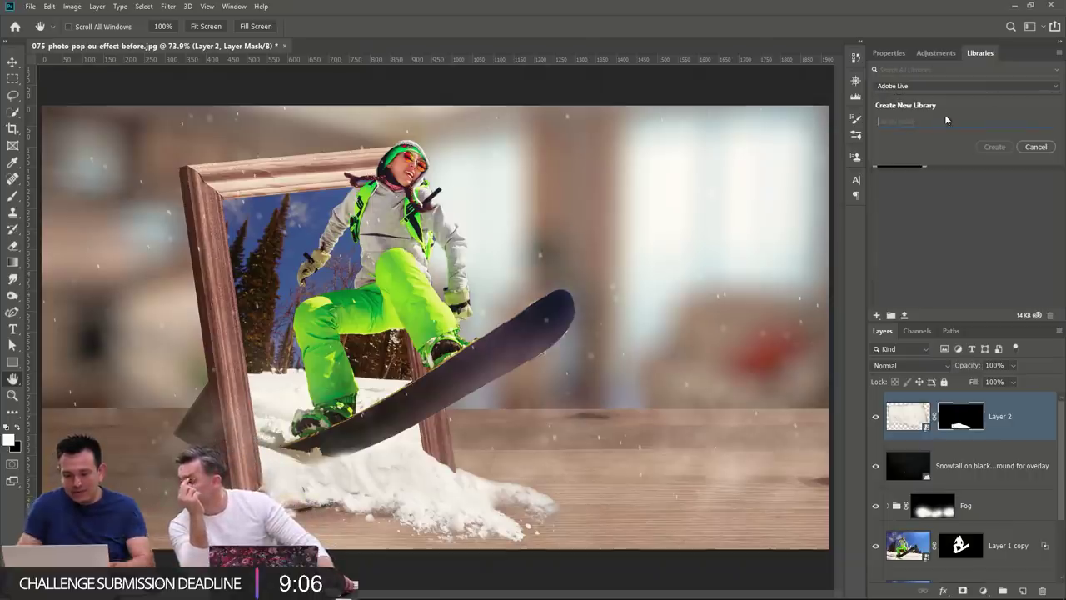
pyautogui.write('Adobe Live')
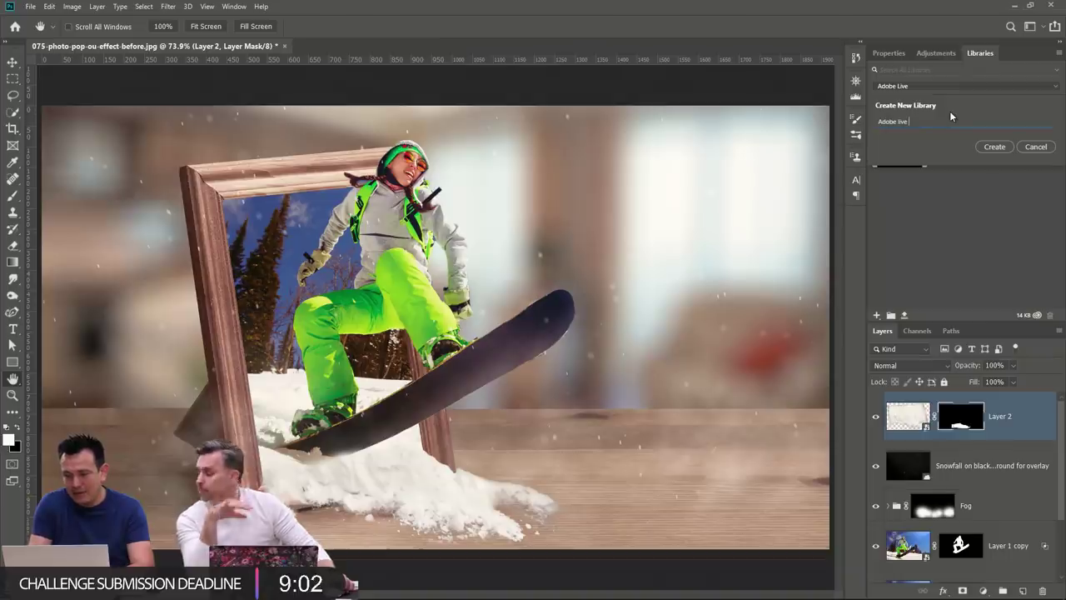
pyautogui.write(' day 2')
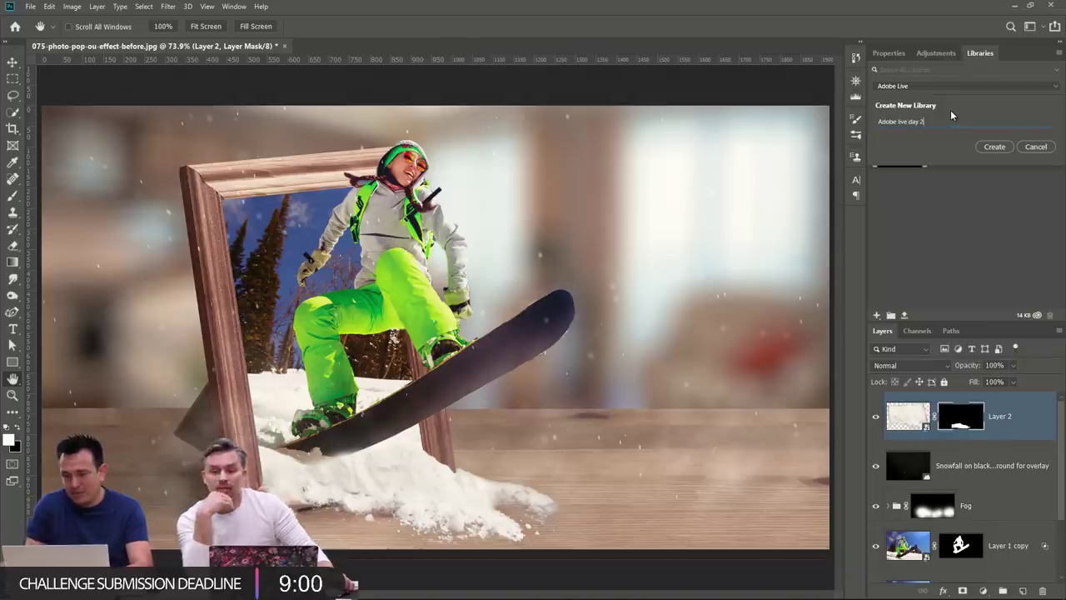
pyautogui.click(996, 146)
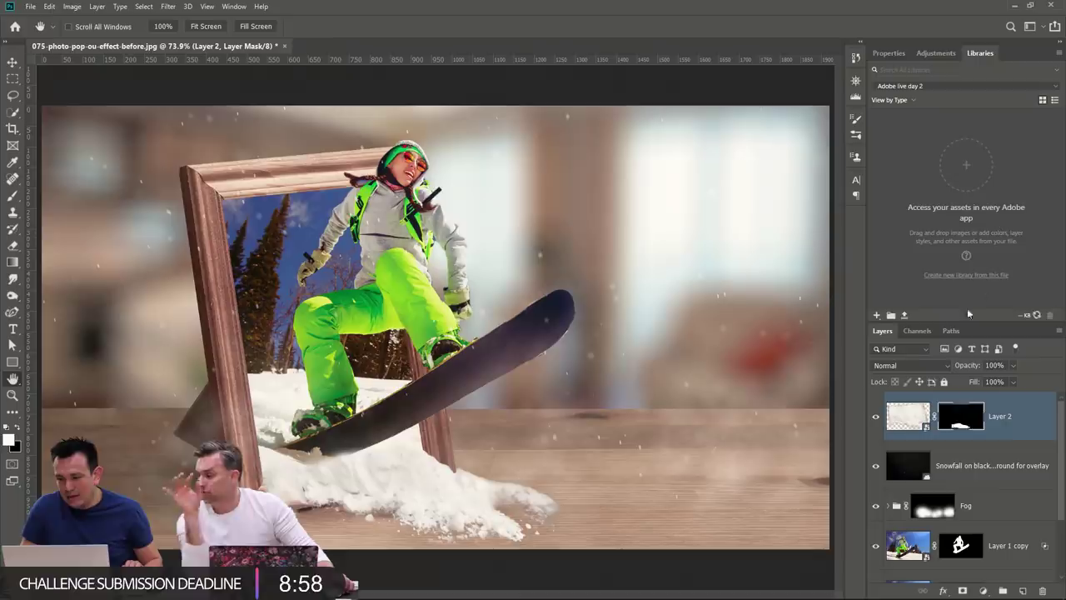
pyautogui.moveTo(915, 429); pyautogui.dragTo(970, 199)
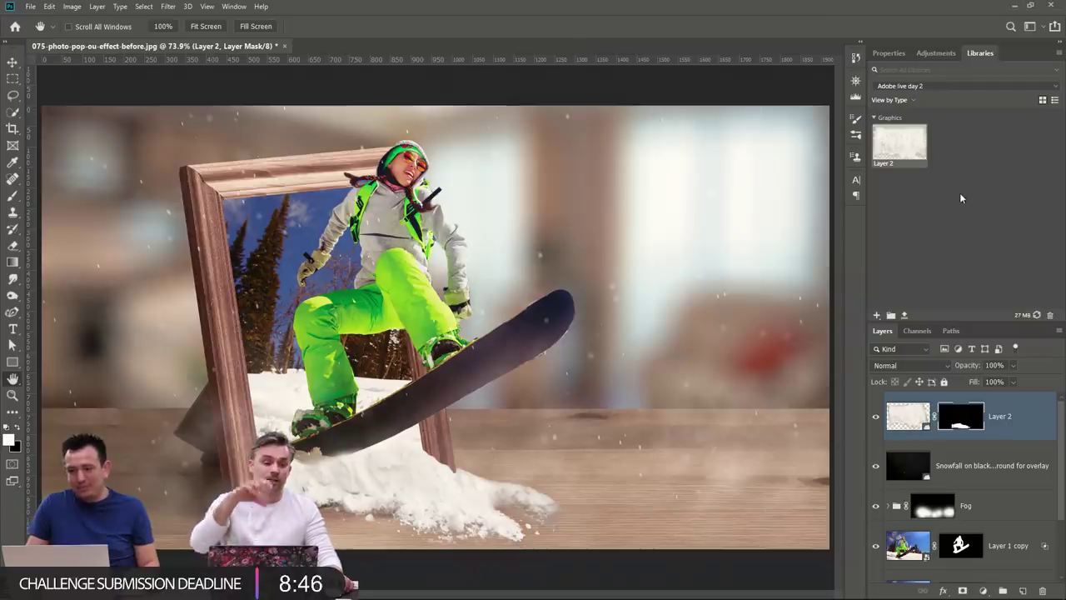
# Switch the library to View by Group and auto-generate an Images group.
pyautogui.click(891, 316)
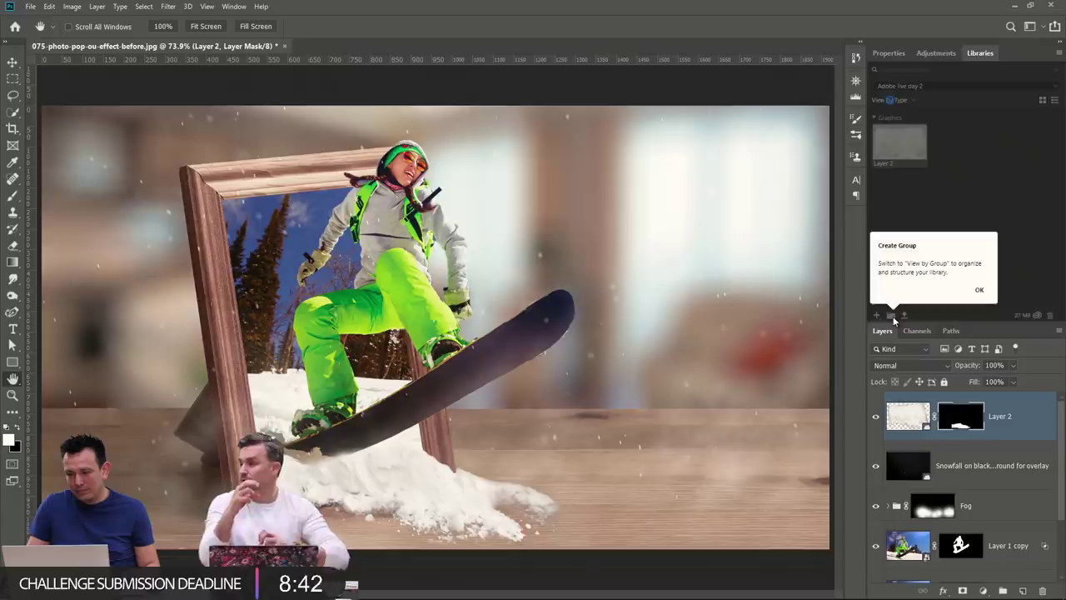
pyautogui.click(980, 289)
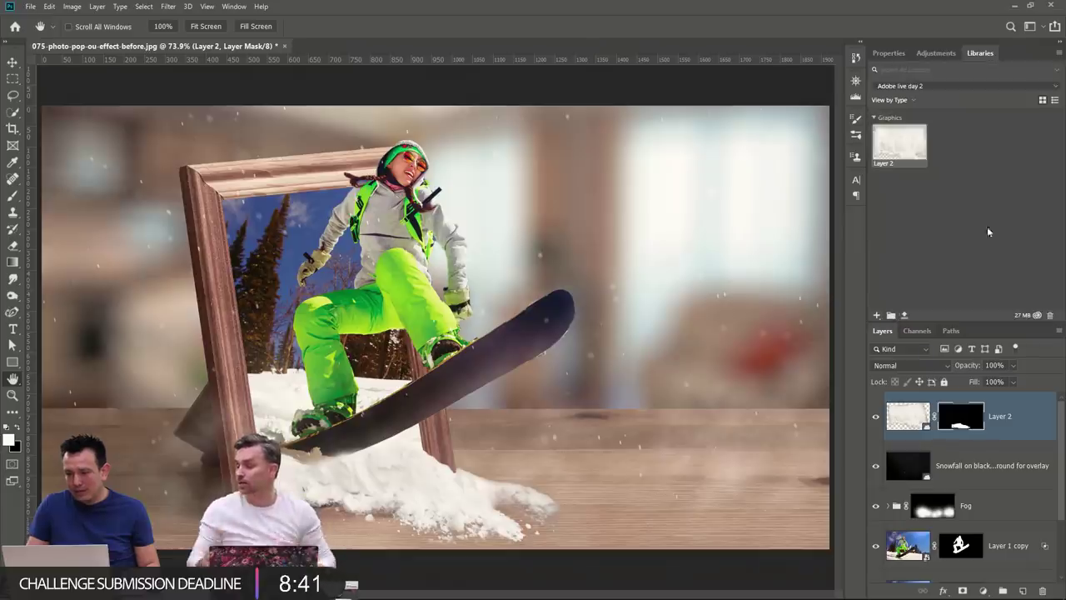
pyautogui.click(916, 101)
pyautogui.click(912, 125)
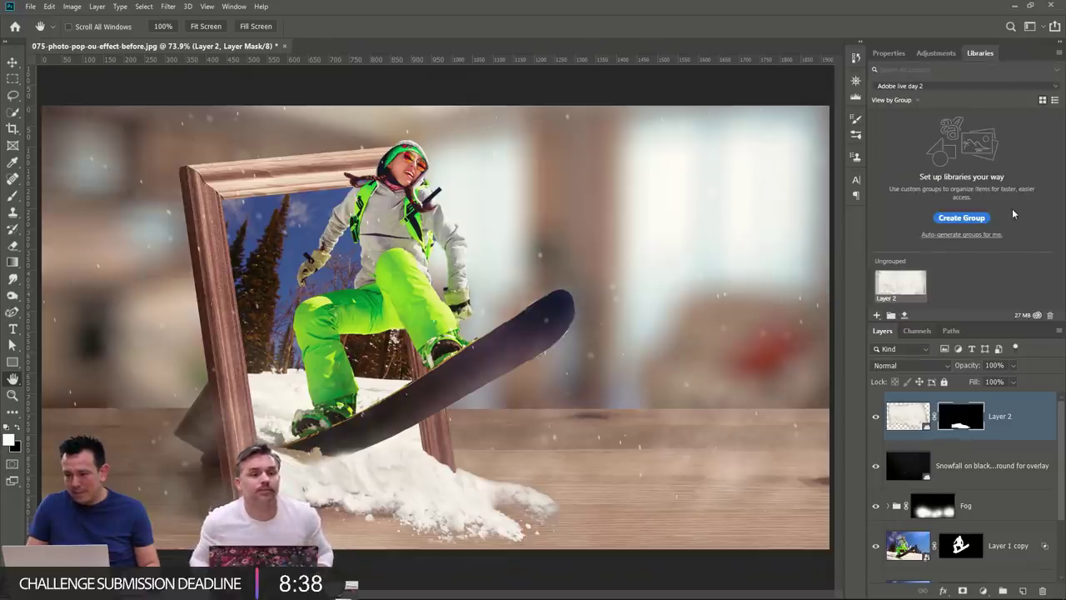
pyautogui.click(906, 101)
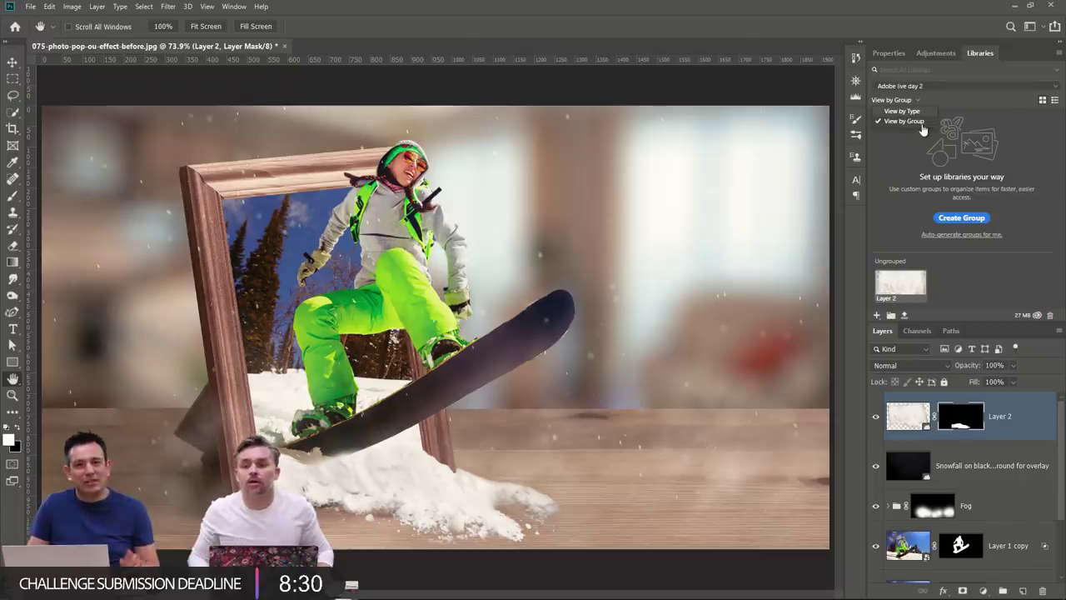
pyautogui.click(922, 125)
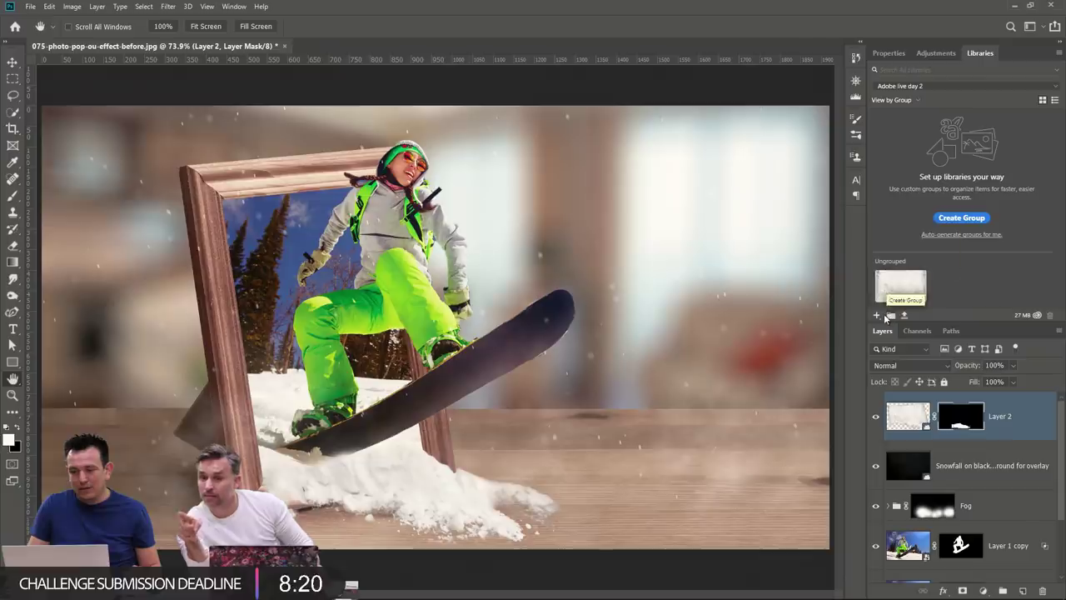
pyautogui.click(952, 236)
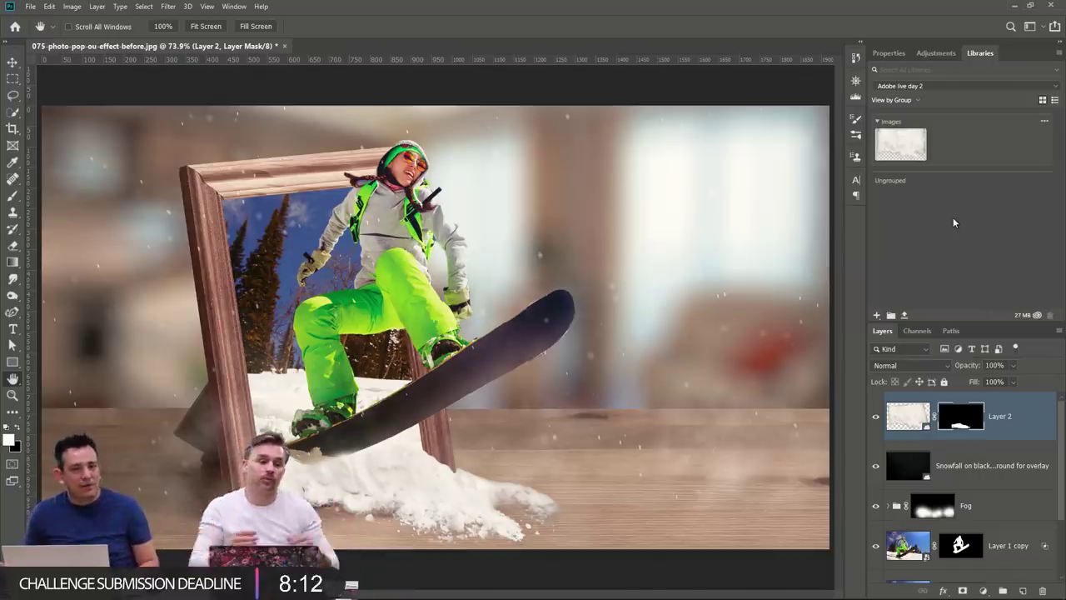
pyautogui.click(883, 311)
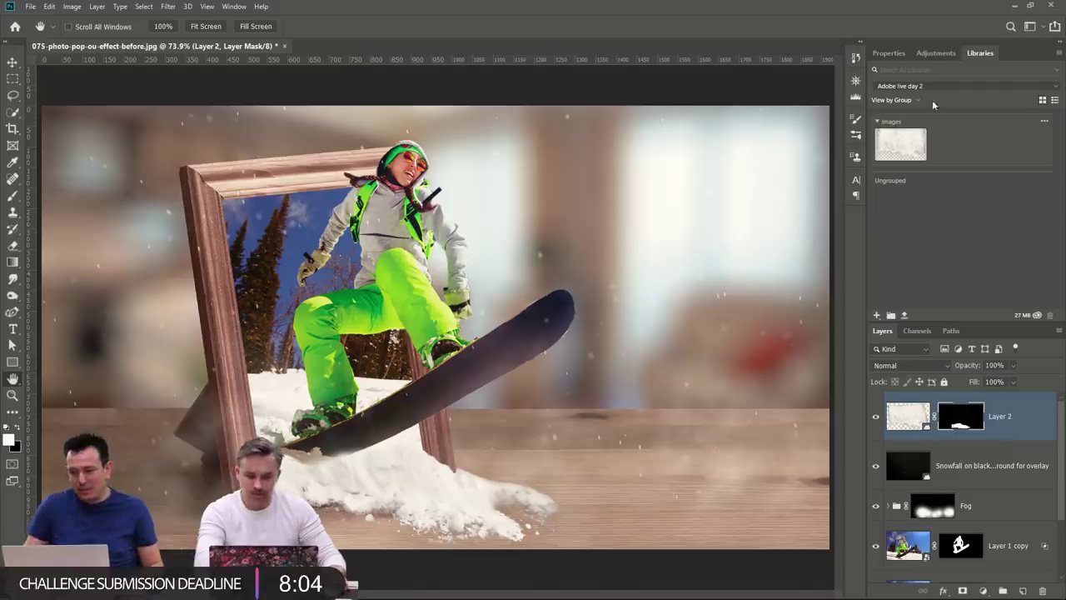
# Switch to the Adobe Live library and open the white powder clouds asset as a document.
pyautogui.click(887, 54)
pyautogui.click(979, 53)
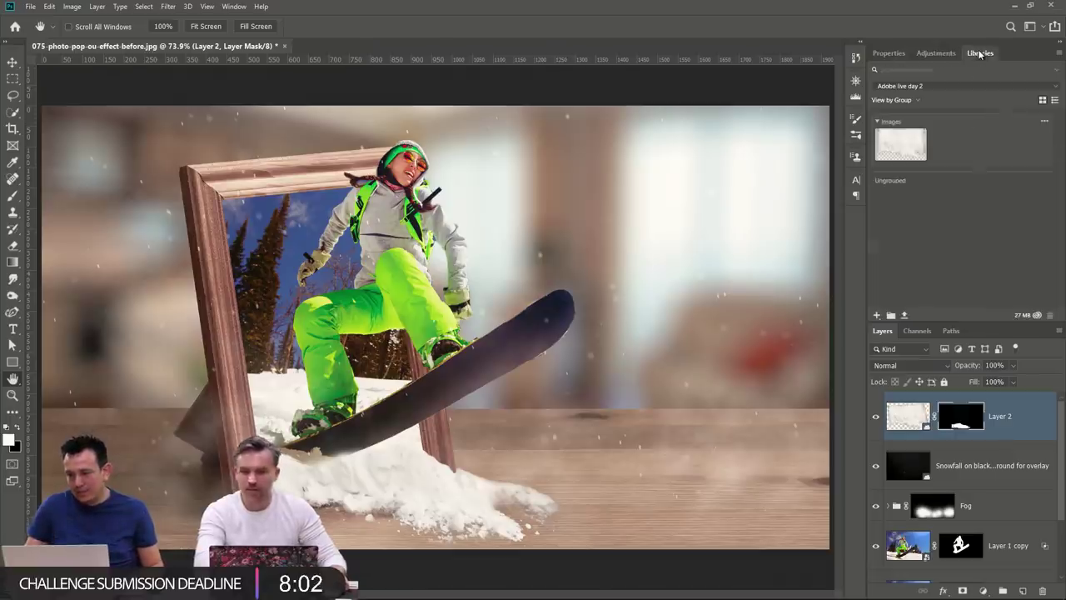
pyautogui.click(895, 86)
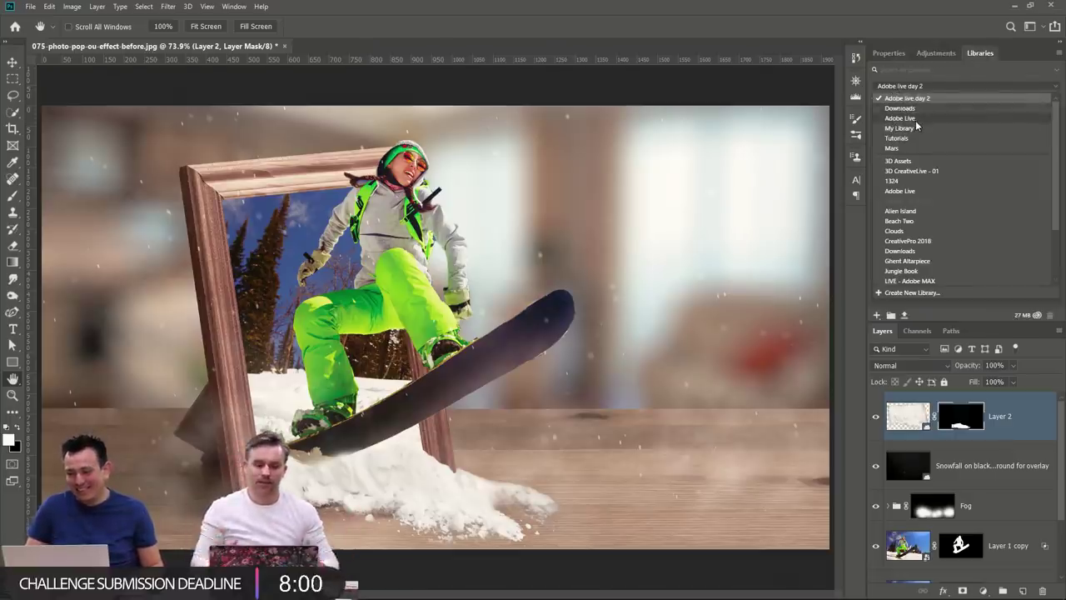
pyautogui.click(909, 124)
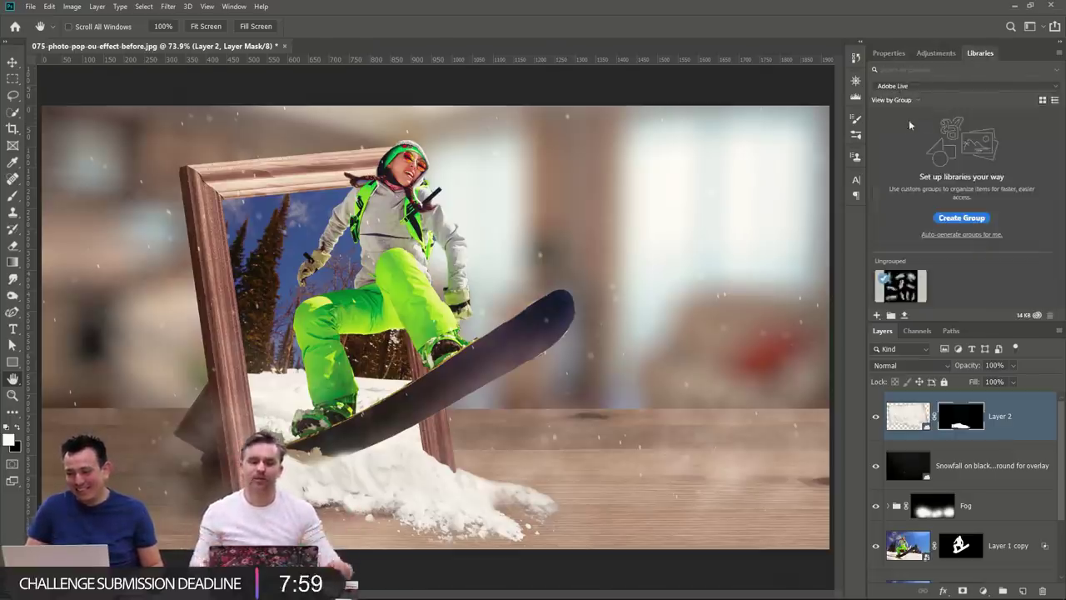
pyautogui.doubleClick(900, 284)
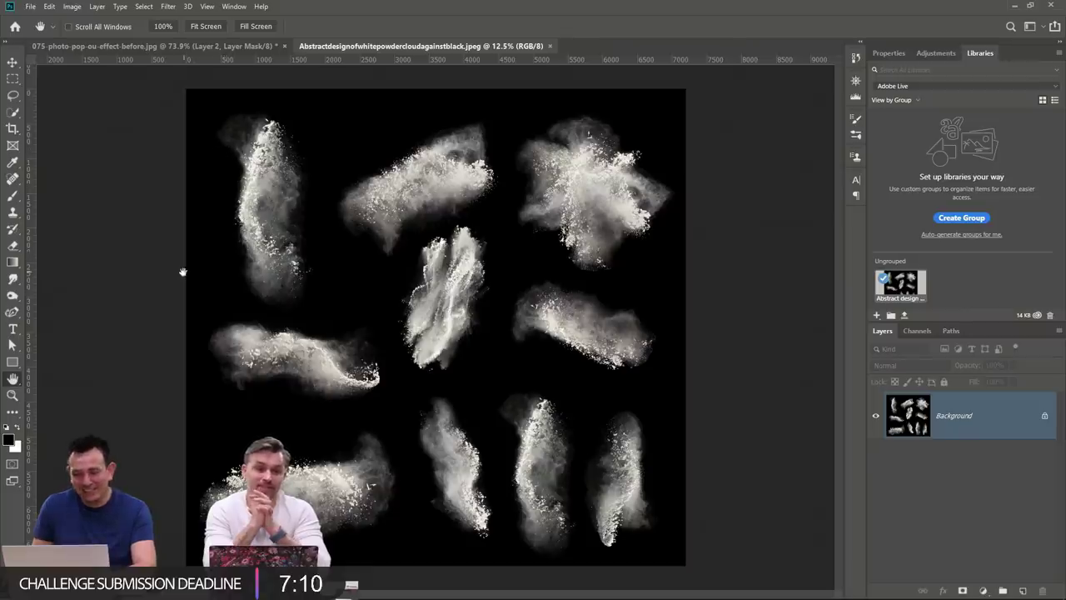
# Lasso the top-left powder cloud, paste it into the composite as Layer 3, and set it to Screen.
pyautogui.click(13, 95)
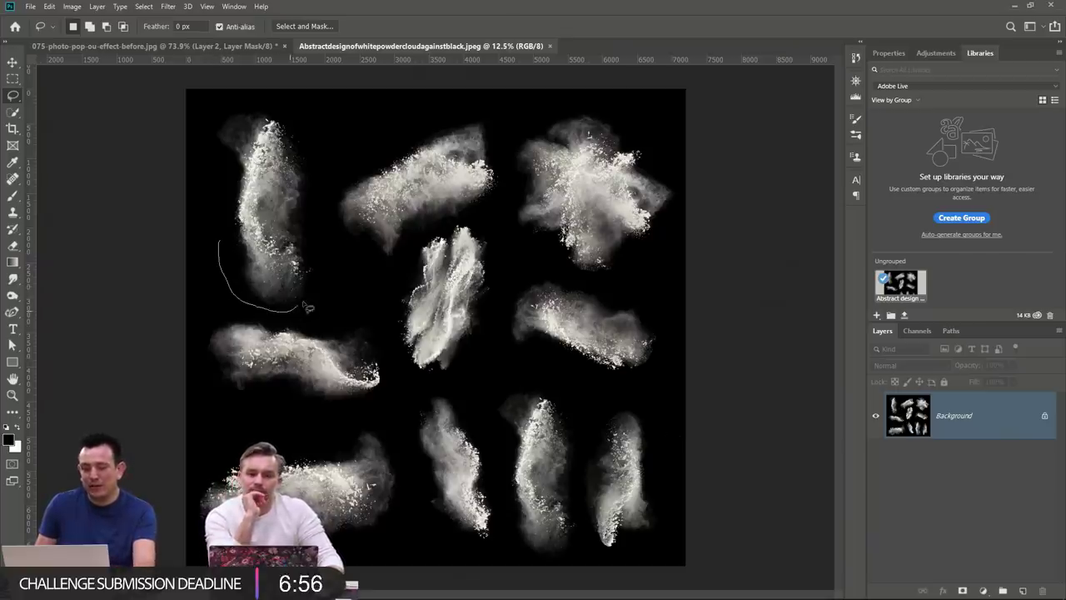
pyautogui.moveTo(235, 105); pyautogui.dragTo(204, 140)
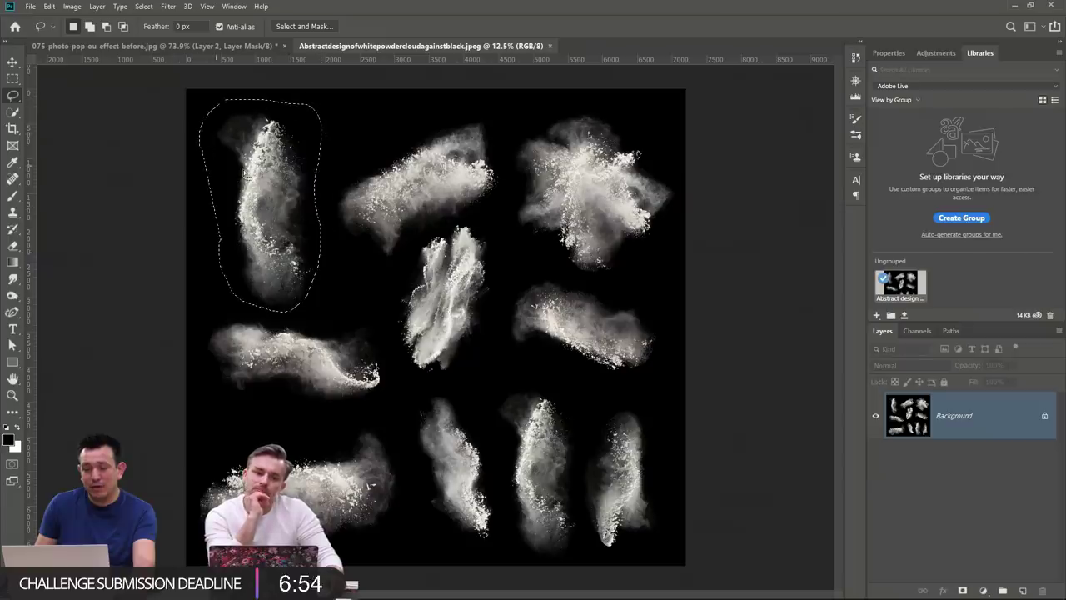
pyautogui.hotkey('ctrl', 'c')
pyautogui.click(239, 47)
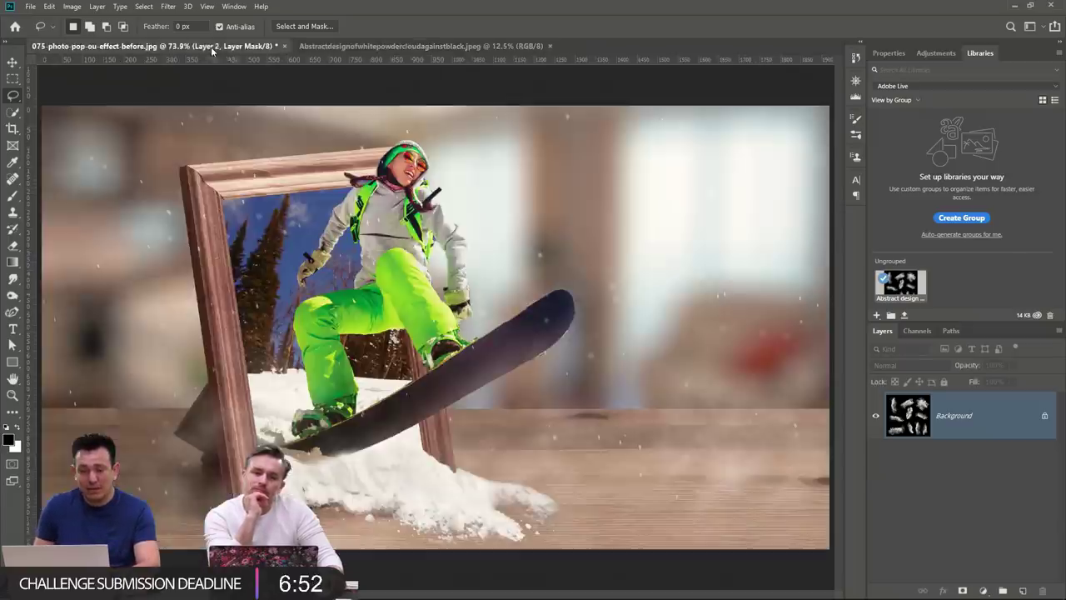
pyautogui.hotkey('ctrl', 'v')
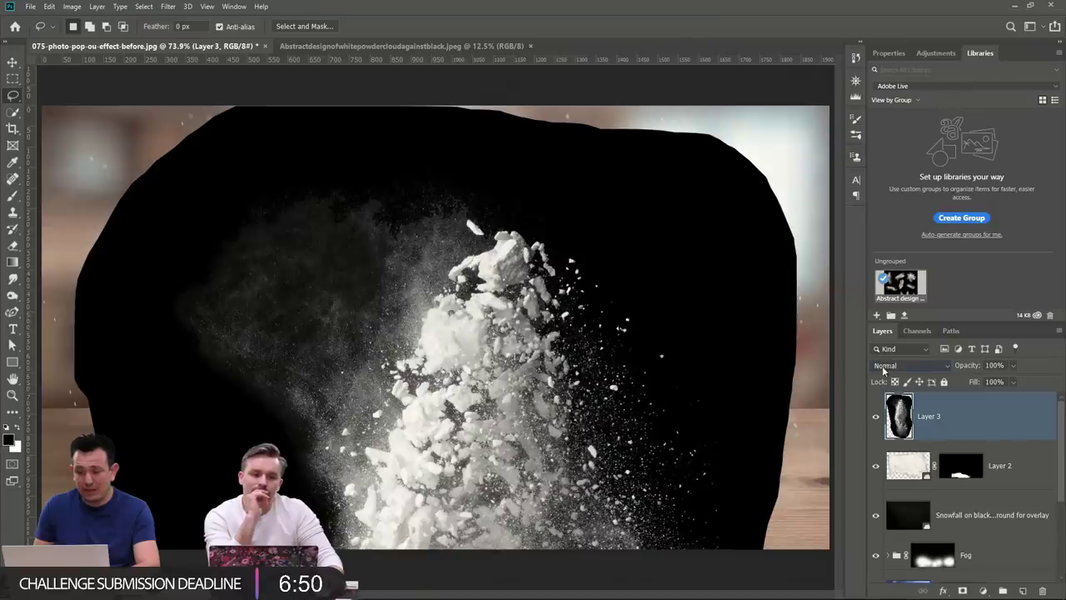
pyautogui.click(885, 367)
pyautogui.click(888, 395)
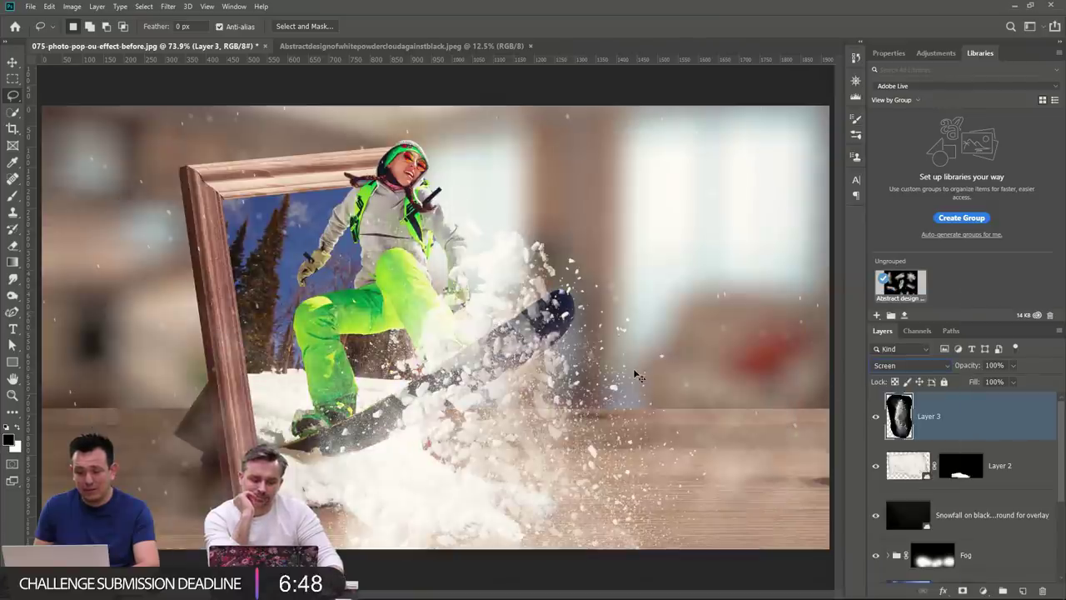
# Scale down and rotate the powder cloud into a narrow spray along the snowboard's edge.
pyautogui.hotkey('ctrl', 't')
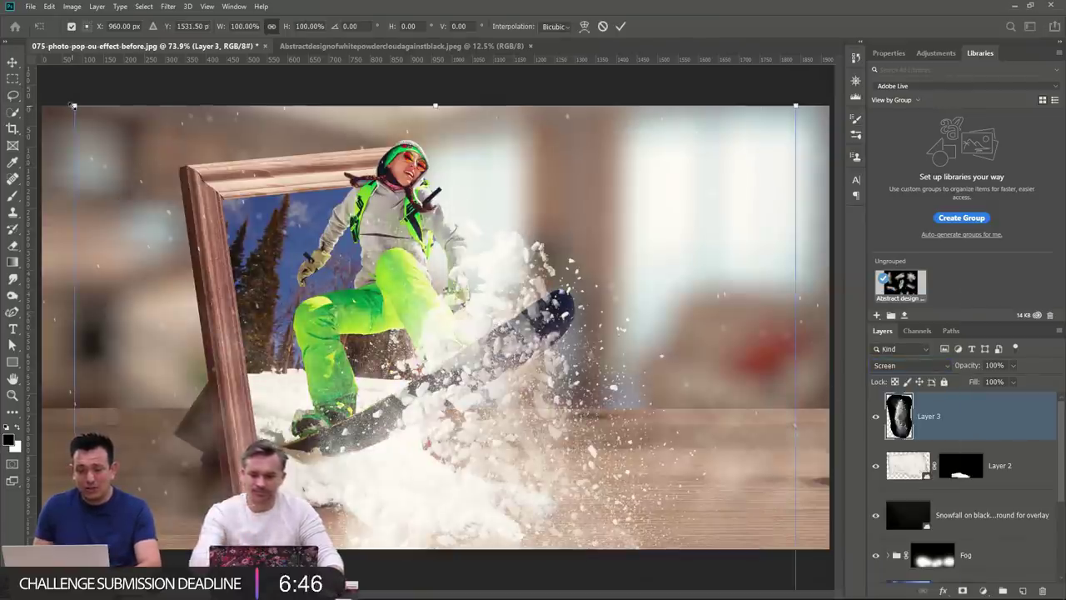
pyautogui.moveTo(73, 107); pyautogui.dragTo(499, 466)
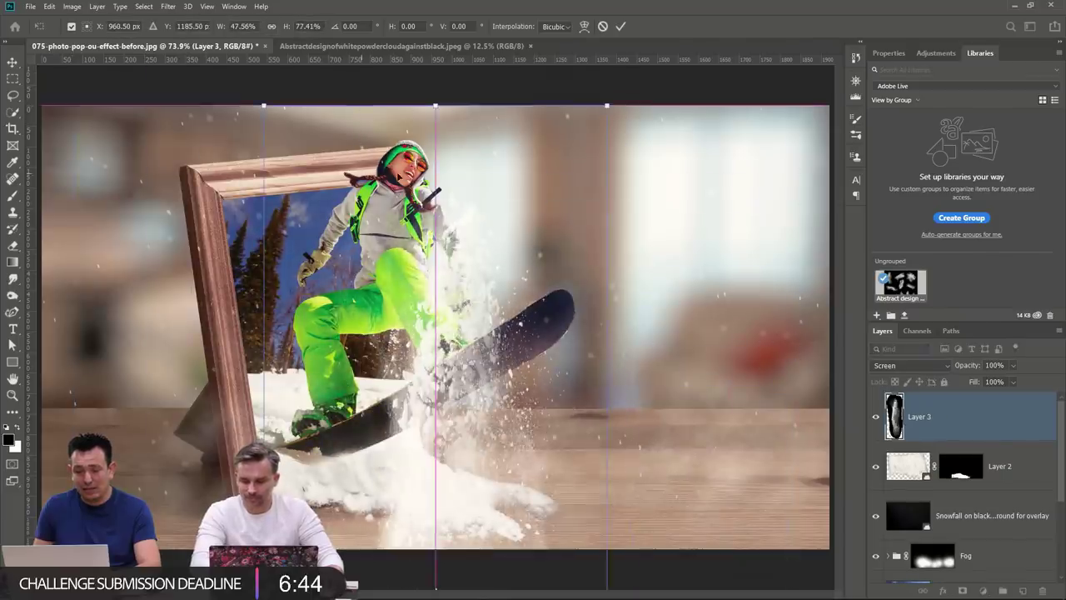
pyautogui.moveTo(600, 115); pyautogui.dragTo(464, 285)
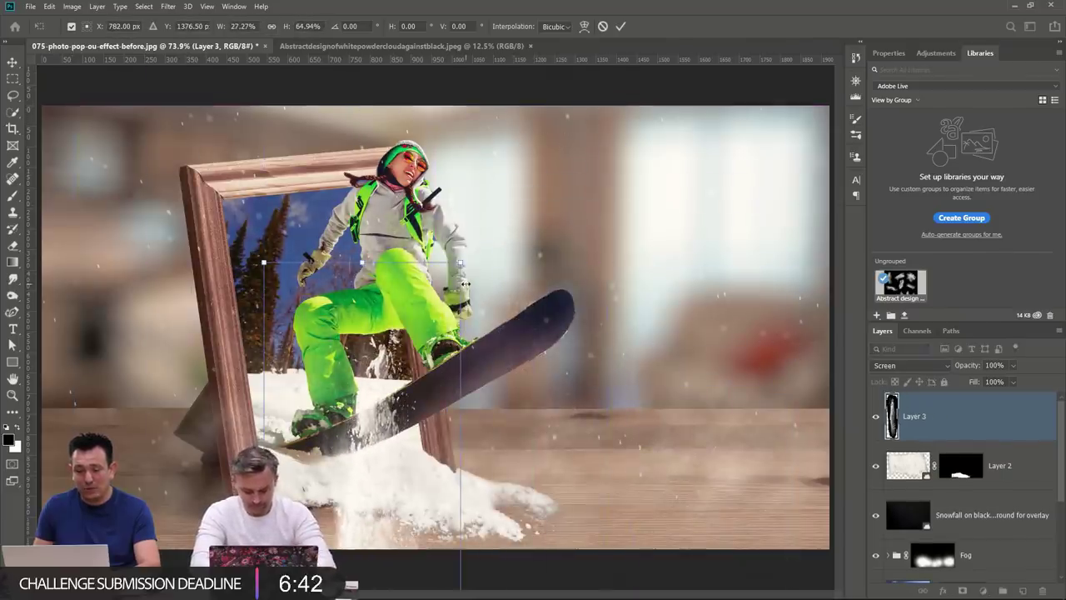
pyautogui.hotkey('ctrl', 'z')
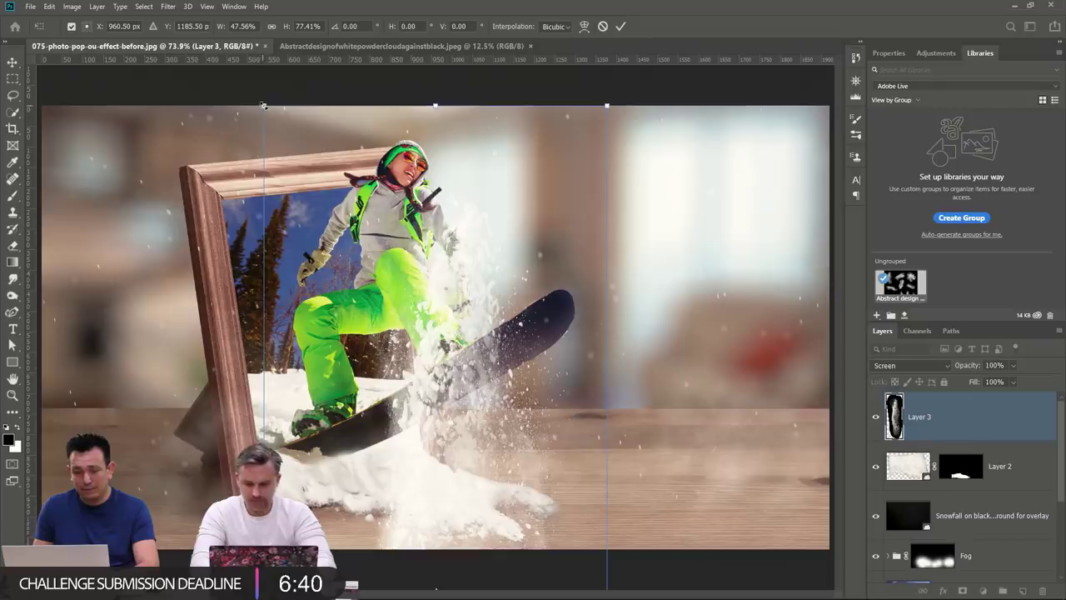
pyautogui.moveTo(263, 106); pyautogui.dragTo(300, 223)
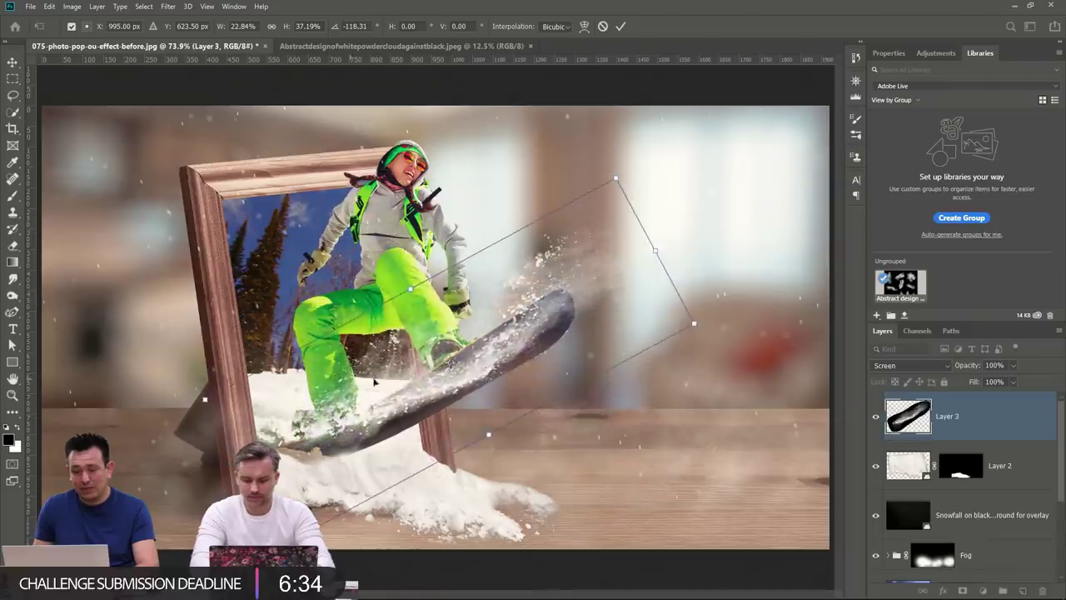
pyautogui.moveTo(441, 362); pyautogui.dragTo(485, 391)
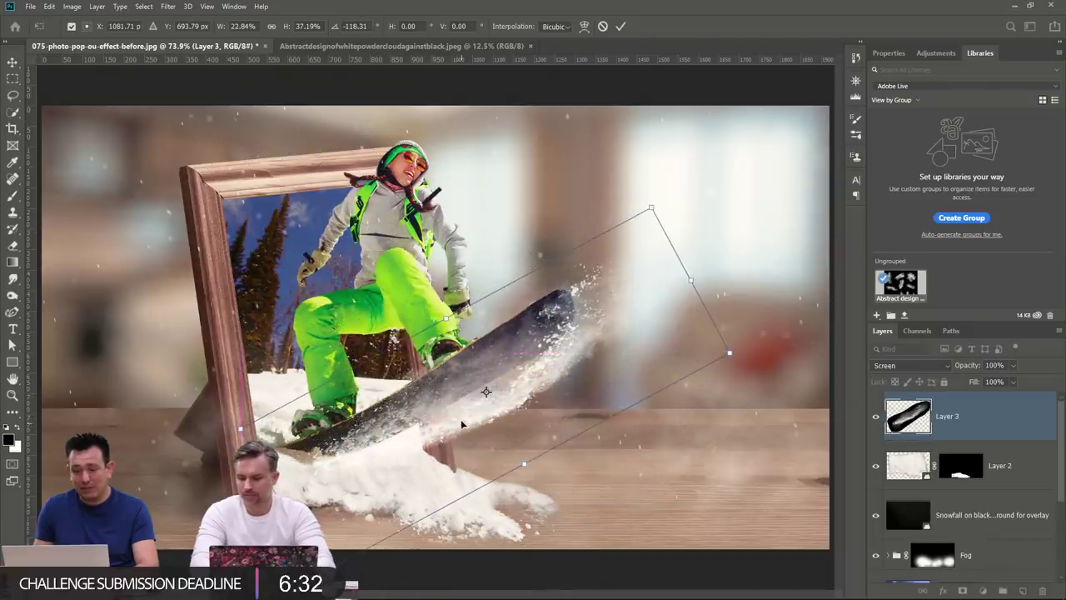
pyautogui.moveTo(740, 354); pyautogui.dragTo(754, 385)
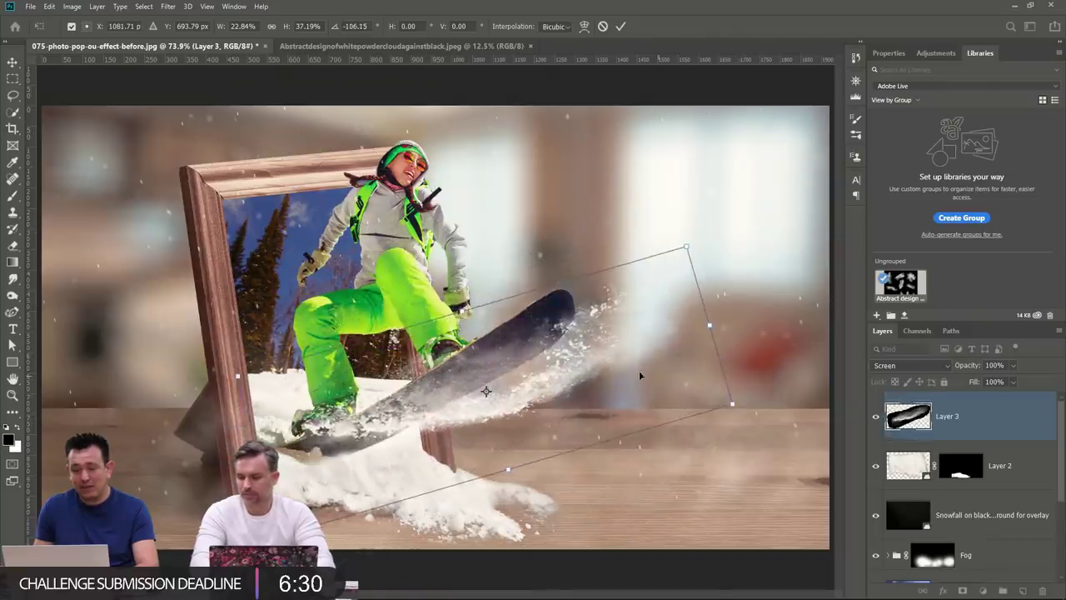
pyautogui.moveTo(639, 369); pyautogui.dragTo(542, 388)
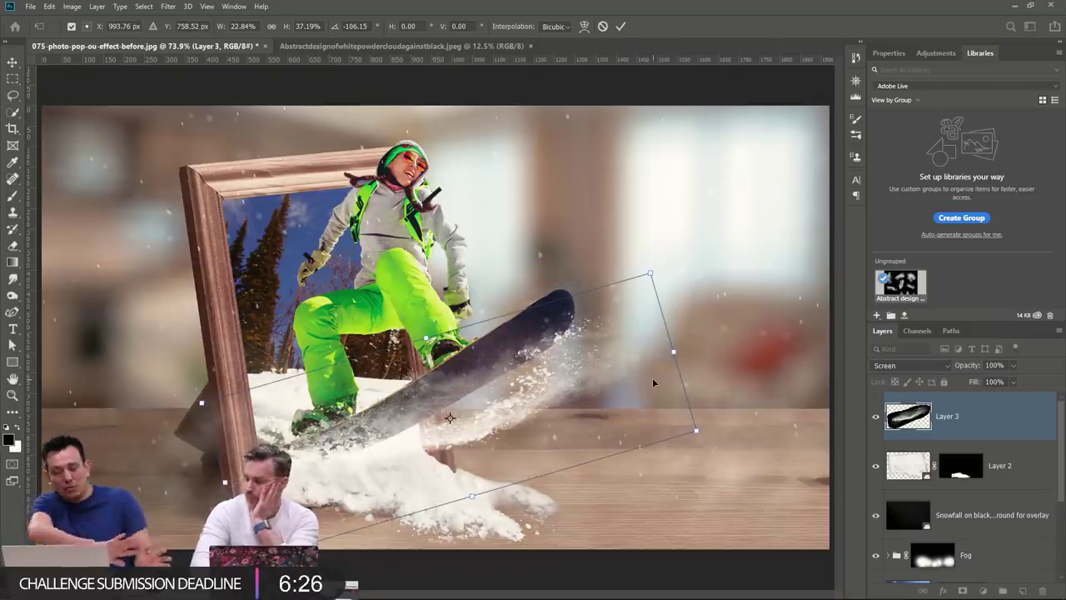
pyautogui.press('Return')
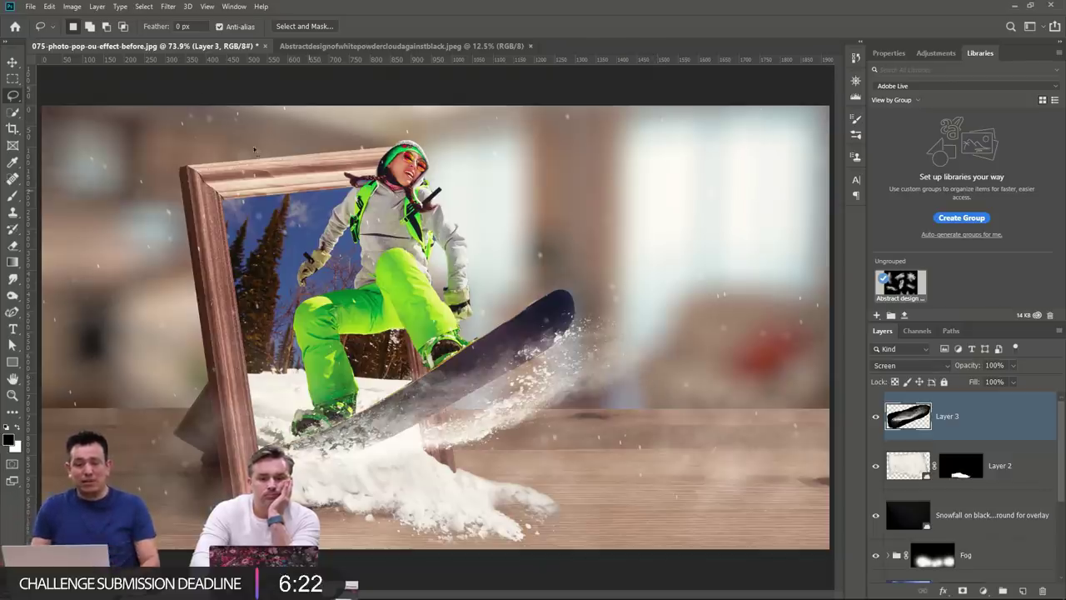
# Convert Layer 3 to a Smart Object and start Puppet Warp with the mesh shown.
pyautogui.rightClick(969, 436)
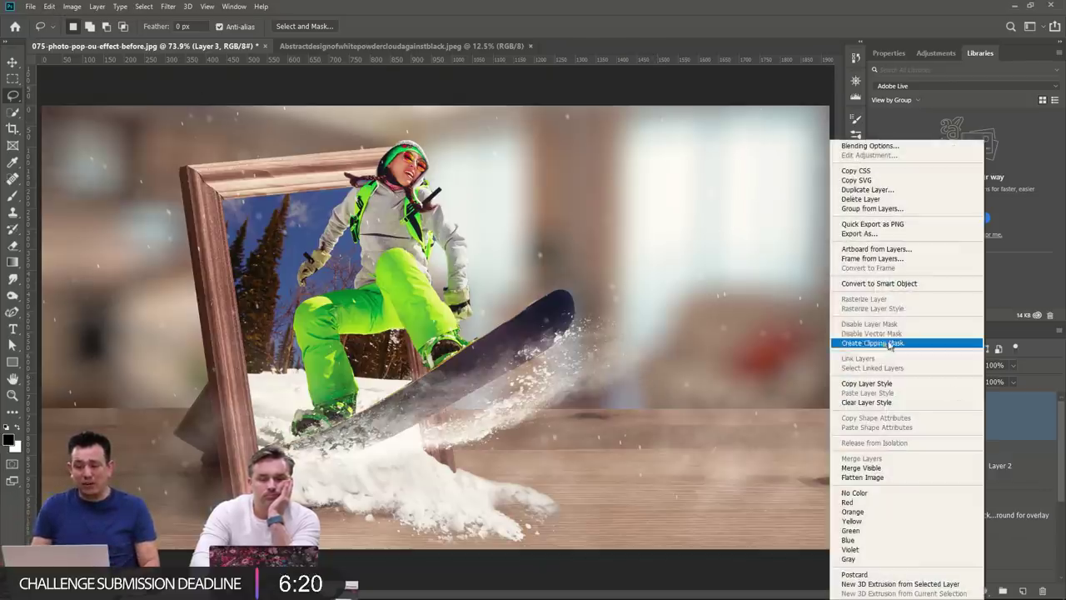
pyautogui.click(925, 287)
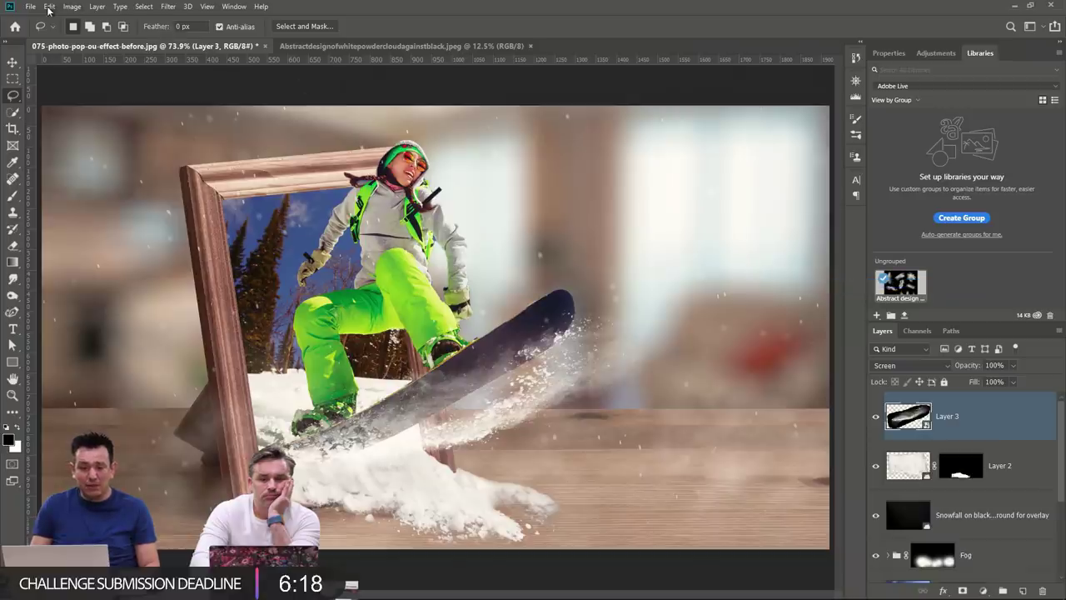
pyautogui.click(50, 7)
pyautogui.click(84, 229)
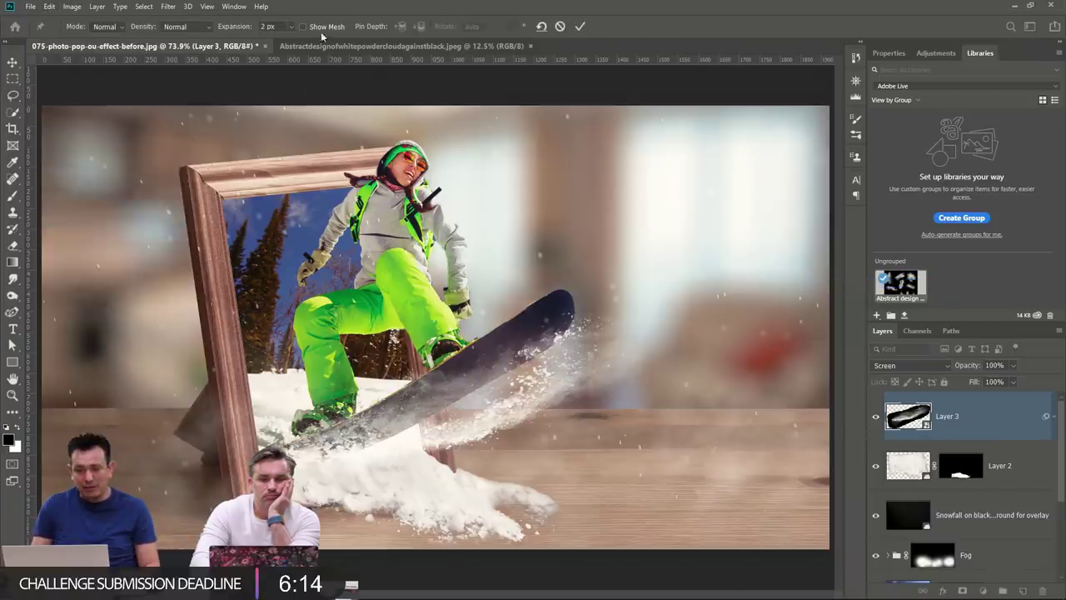
pyautogui.click(303, 27)
pyautogui.click(303, 26)
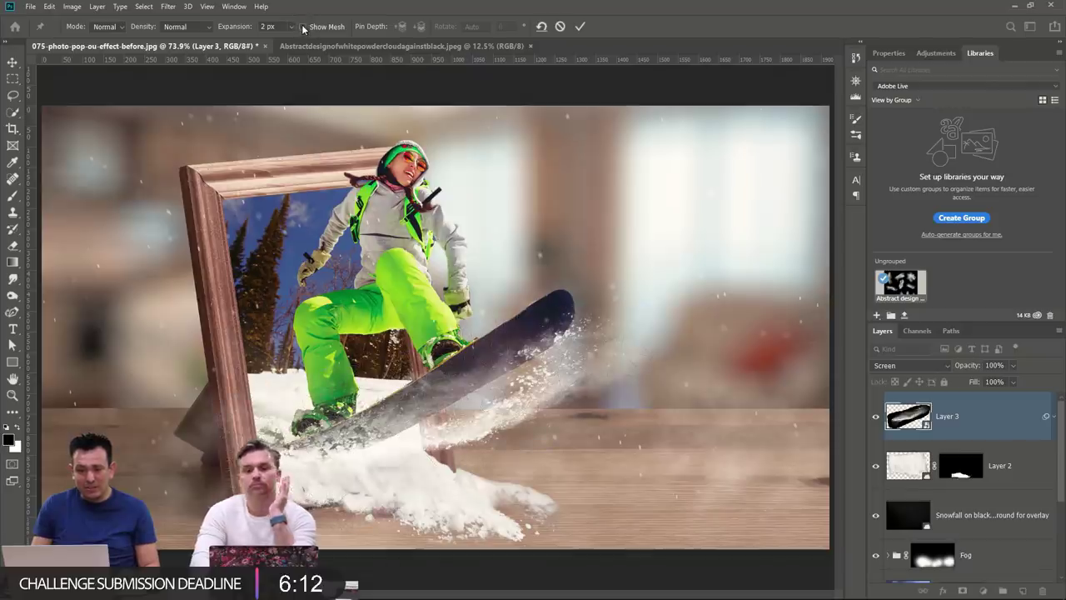
pyautogui.click(303, 26)
# Pin the spray and bend its tail up and to the right beside the board.
pyautogui.click(617, 330)
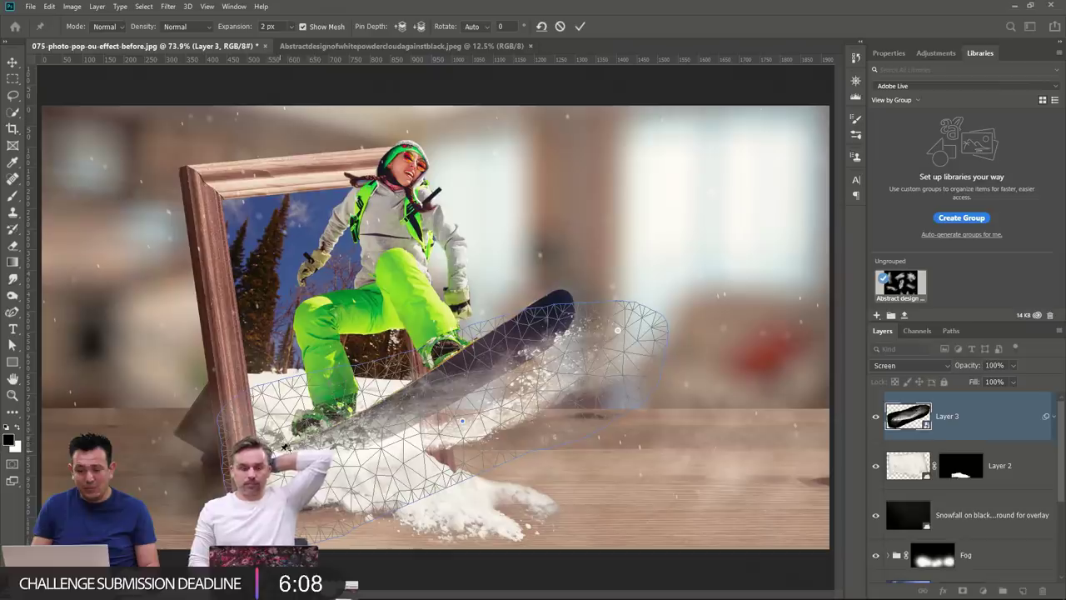
pyautogui.moveTo(622, 334); pyautogui.dragTo(676, 293)
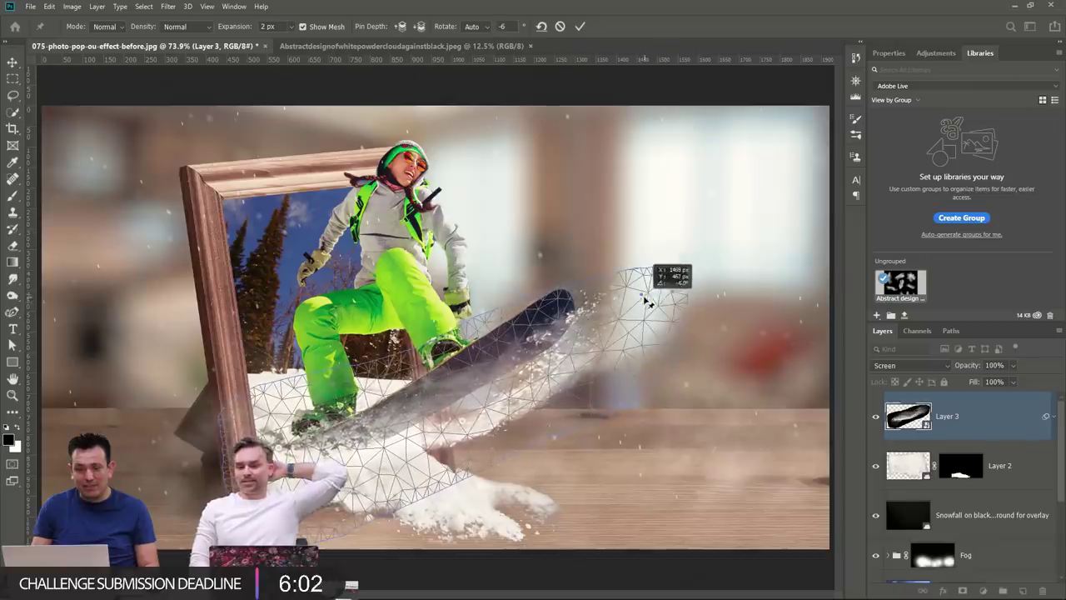
pyautogui.click(303, 26)
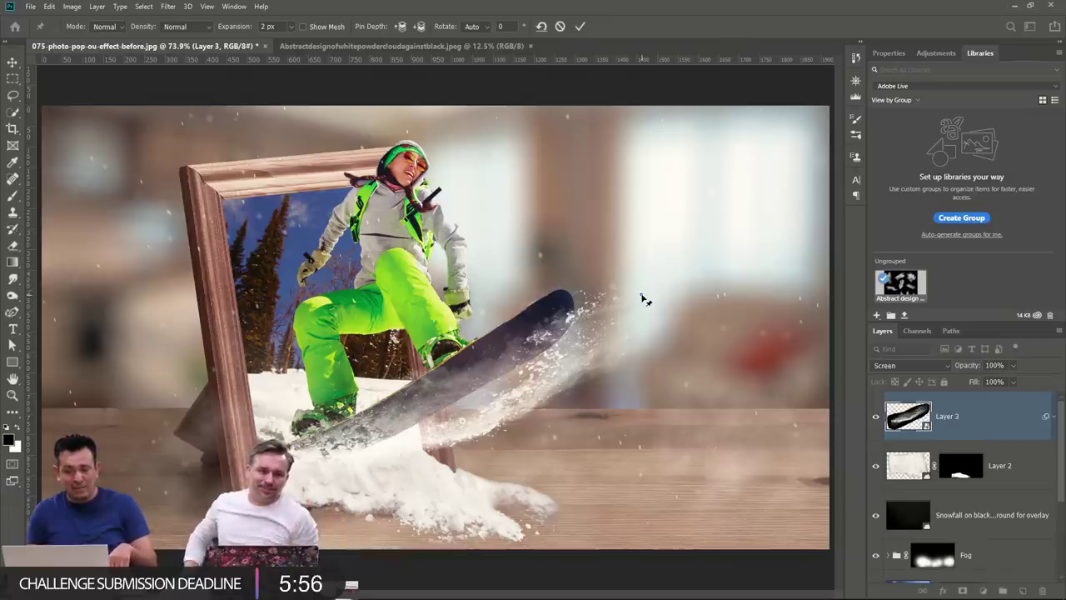
pyautogui.moveTo(643, 301)
pyautogui.mouseDown()
pyautogui.moveTo(638, 323)
pyautogui.moveTo(622, 310)
pyautogui.moveTo(642, 307)
pyautogui.moveTo(588, 306)
pyautogui.moveTo(556, 269)
pyautogui.moveTo(580, 200)
pyautogui.moveTo(658, 316)
pyautogui.moveTo(684, 259)
pyautogui.moveTo(663, 316)
pyautogui.moveTo(640, 322)
pyautogui.moveTo(643, 302)
pyautogui.moveTo(624, 326)
pyautogui.moveTo(654, 309)
pyautogui.moveTo(620, 326)
pyautogui.moveTo(661, 317)
pyautogui.moveTo(659, 348)
pyautogui.moveTo(659, 300)
pyautogui.mouseUp()
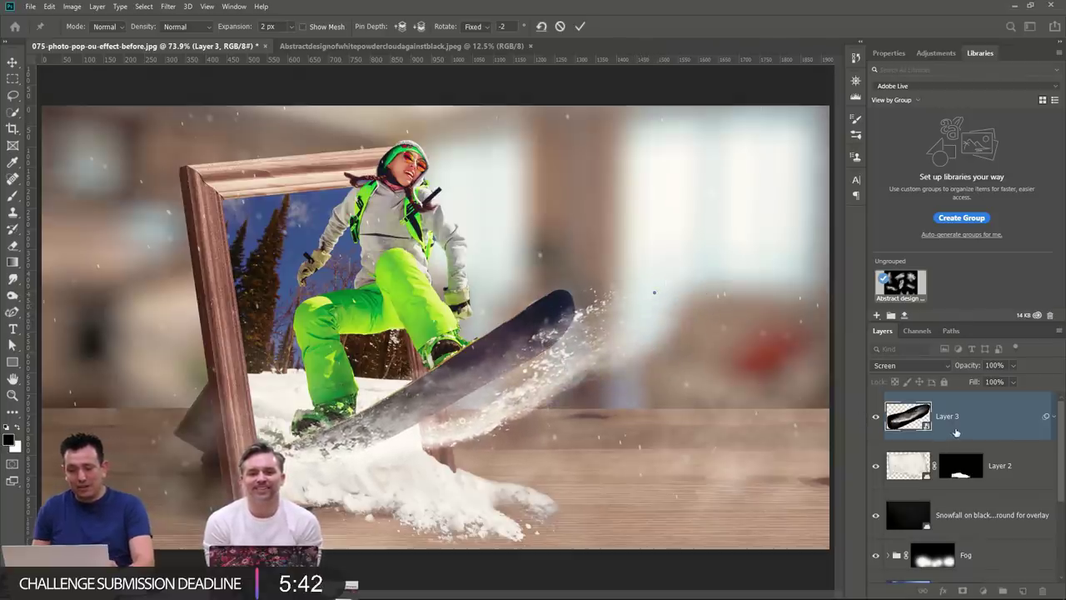
# Commit the spray's Puppet Warp, then lasso the lower-left cloud in the powder clouds document.
pyautogui.press('Return')
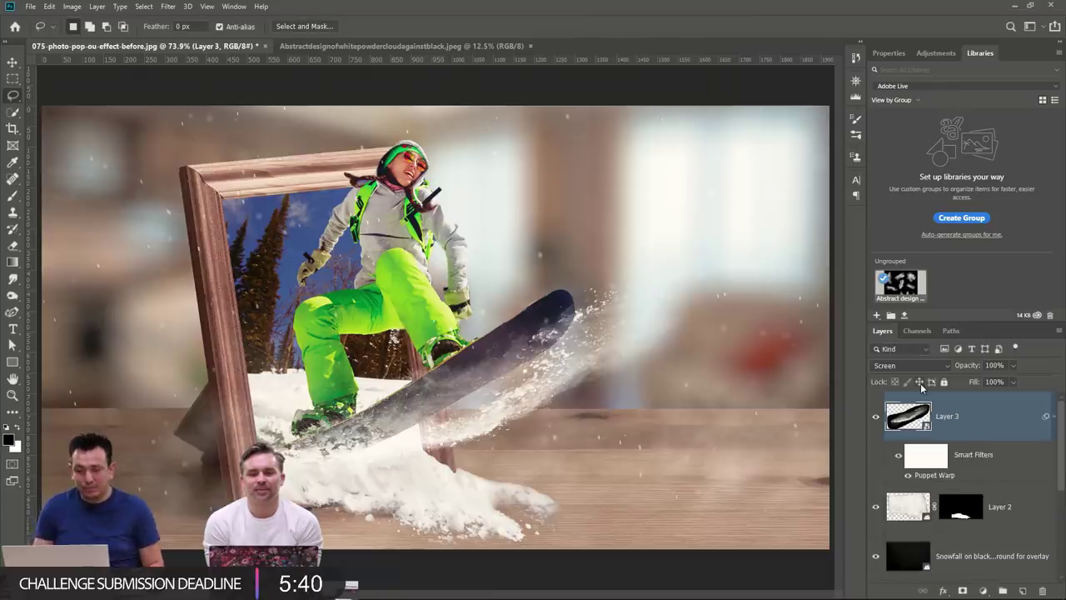
pyautogui.click(450, 46)
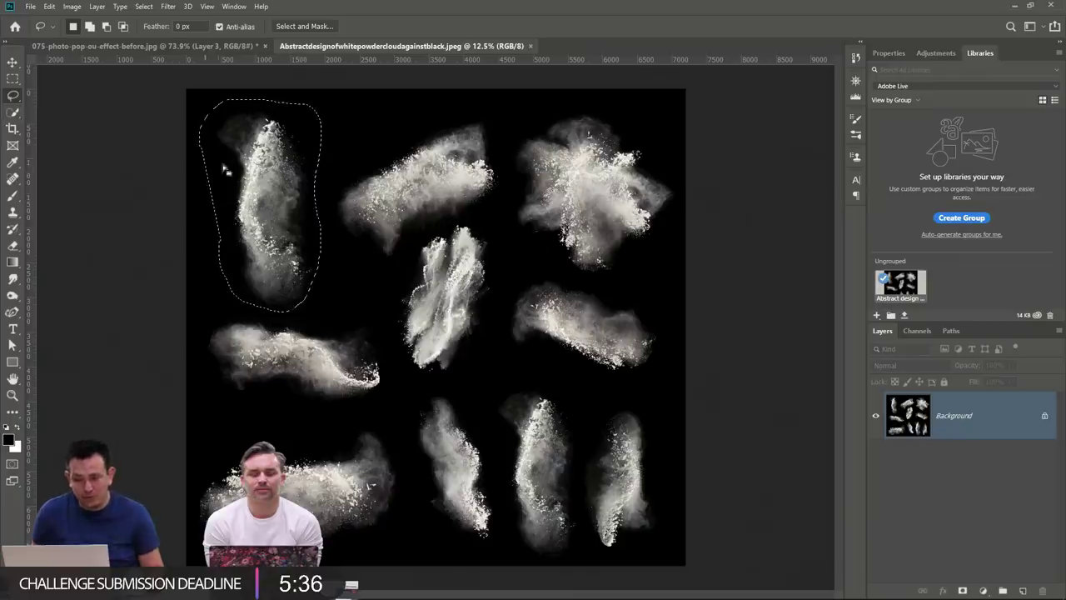
pyautogui.click(419, 172)
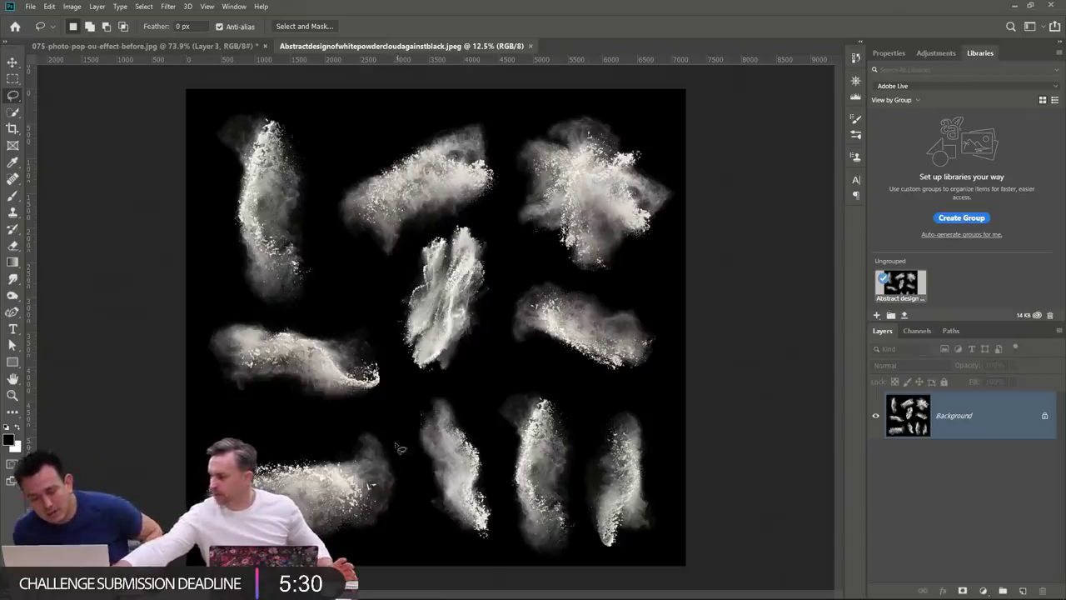
pyautogui.moveTo(383, 418); pyautogui.dragTo(411, 518)
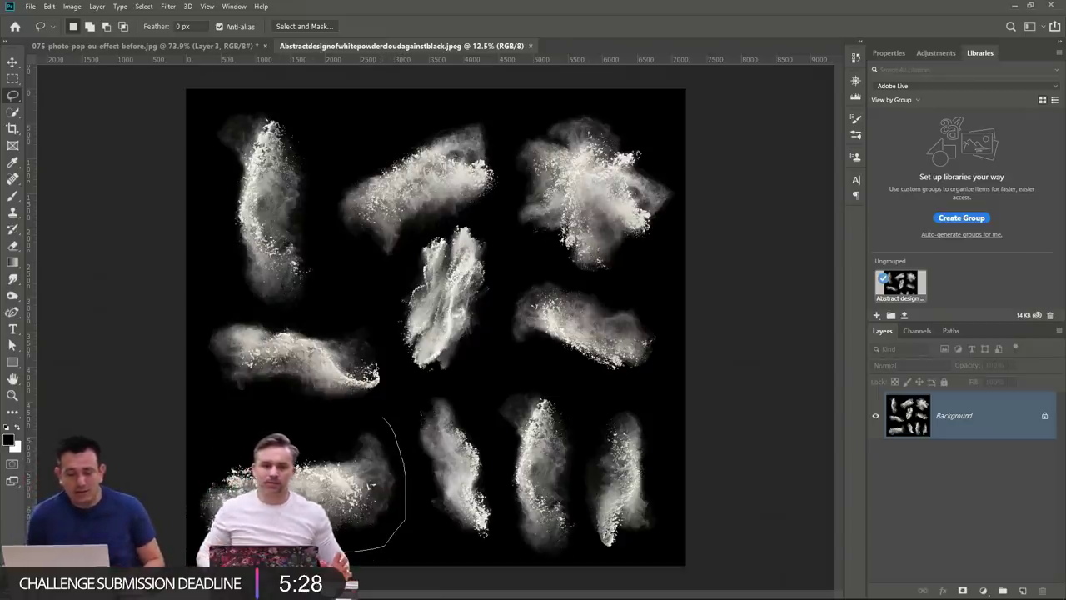
pyautogui.moveTo(375, 422); pyautogui.dragTo(371, 418)
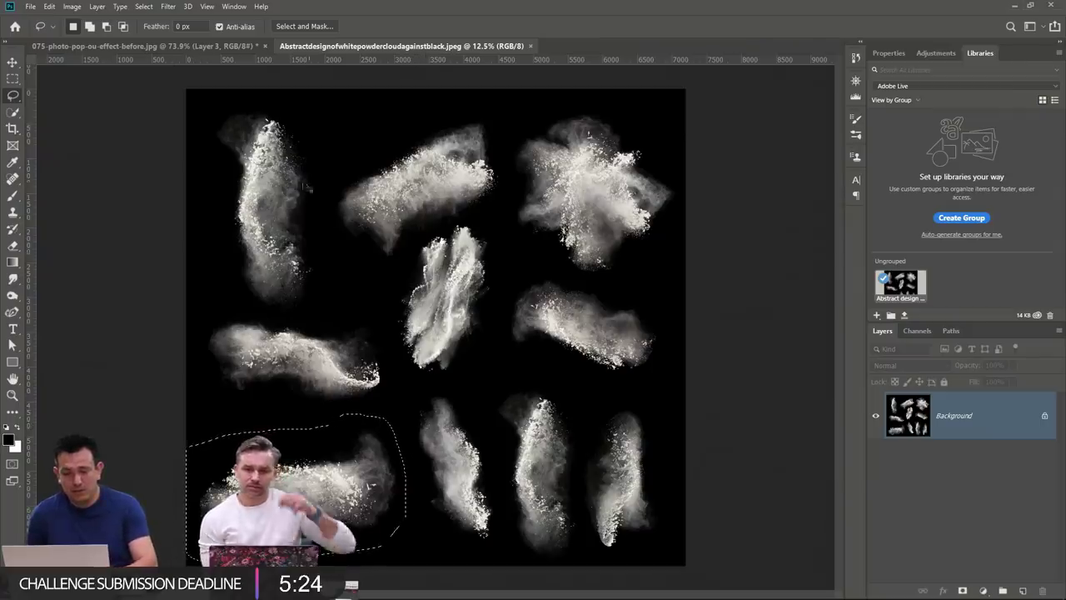
# Paste the second powder cloud into the composite as Layer 4 with Screen blending.
pyautogui.click(206, 47)
pyautogui.hotkey('ctrl', 'v')
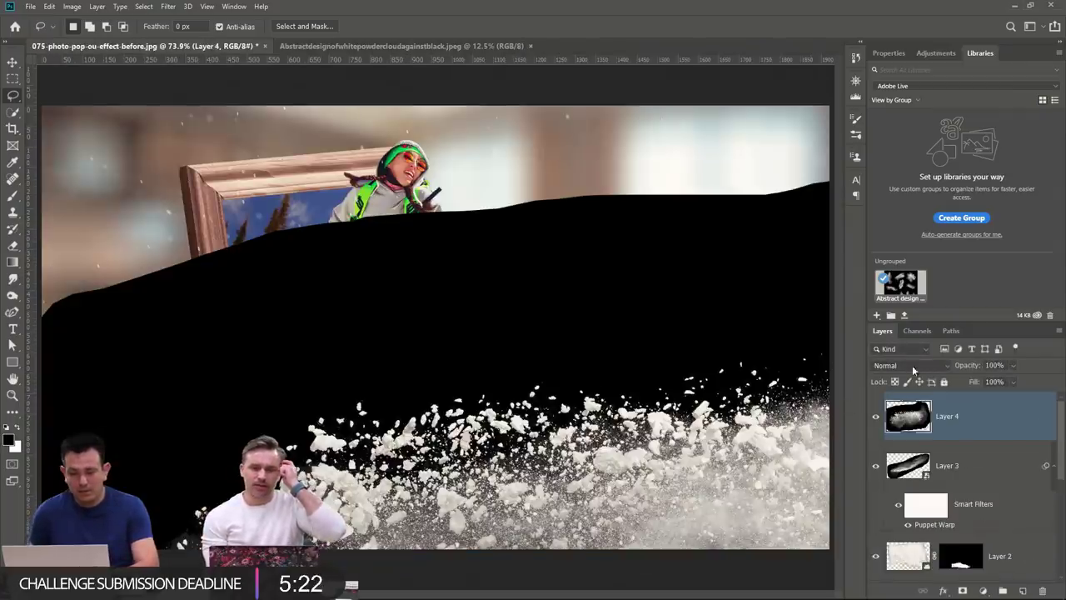
pyautogui.click(912, 367)
pyautogui.click(896, 396)
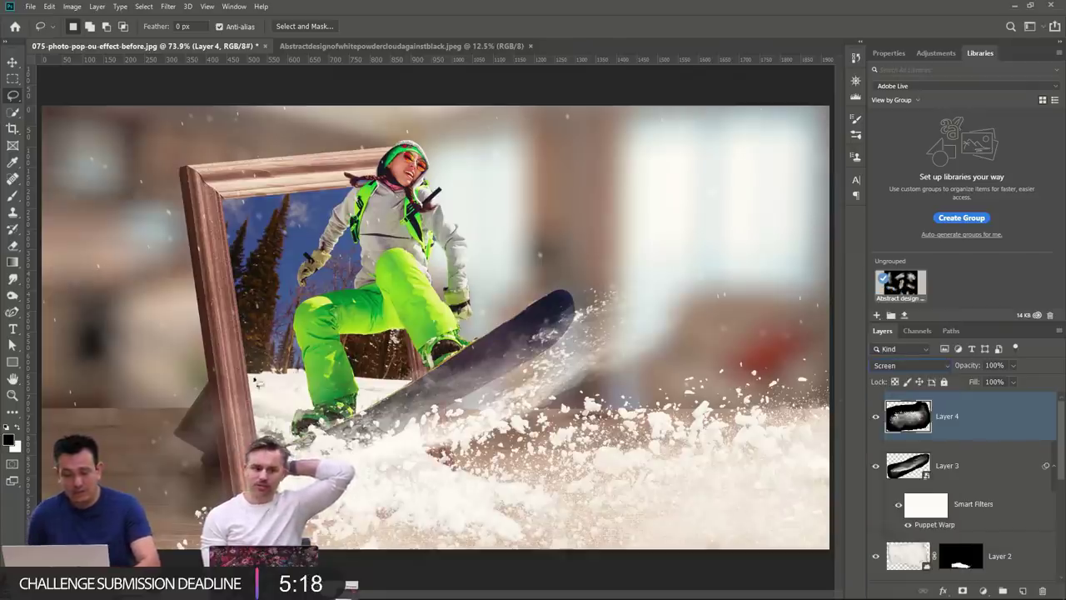
pyautogui.moveTo(369, 466)
pyautogui.mouseDown()
pyautogui.moveTo(445, 441)
pyautogui.moveTo(444, 456)
pyautogui.moveTo(488, 416)
pyautogui.moveTo(510, 340)
pyautogui.moveTo(510, 590)
pyautogui.mouseUp()
# Scale the splash down to about 20% and place it over the snowboarder's legs.
pyautogui.press('v')
pyautogui.hotkey('ctrl', 't')
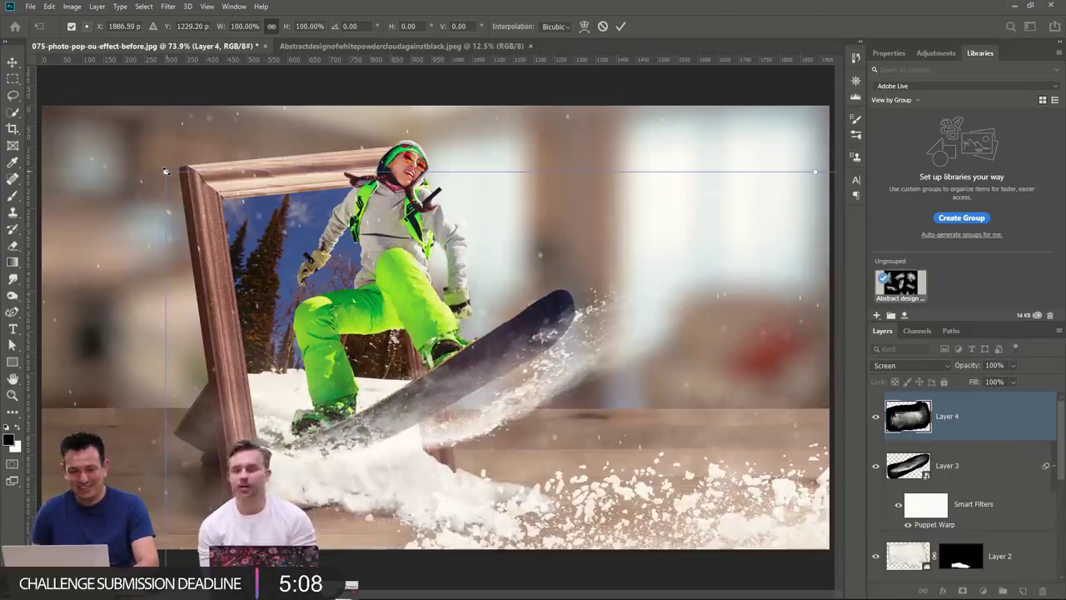
pyautogui.moveTo(650, 495); pyautogui.dragTo(121, 103)
pyautogui.moveTo(104, 375); pyautogui.dragTo(424, 376)
pyautogui.moveTo(219, 236); pyautogui.dragTo(296, 287)
pyautogui.moveTo(423, 374); pyautogui.dragTo(422, 319)
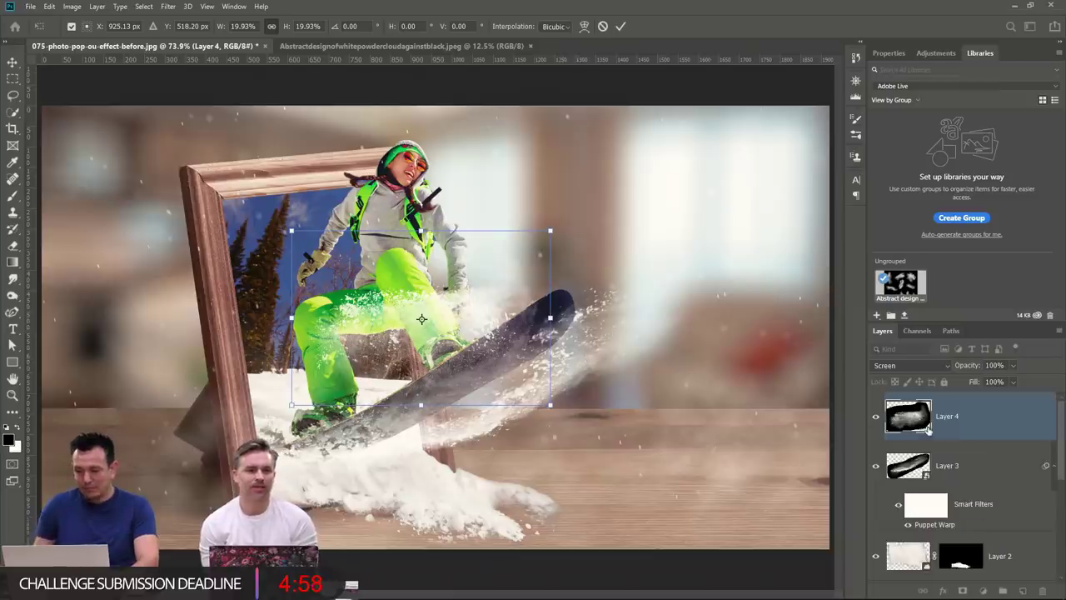
pyautogui.press('Return')
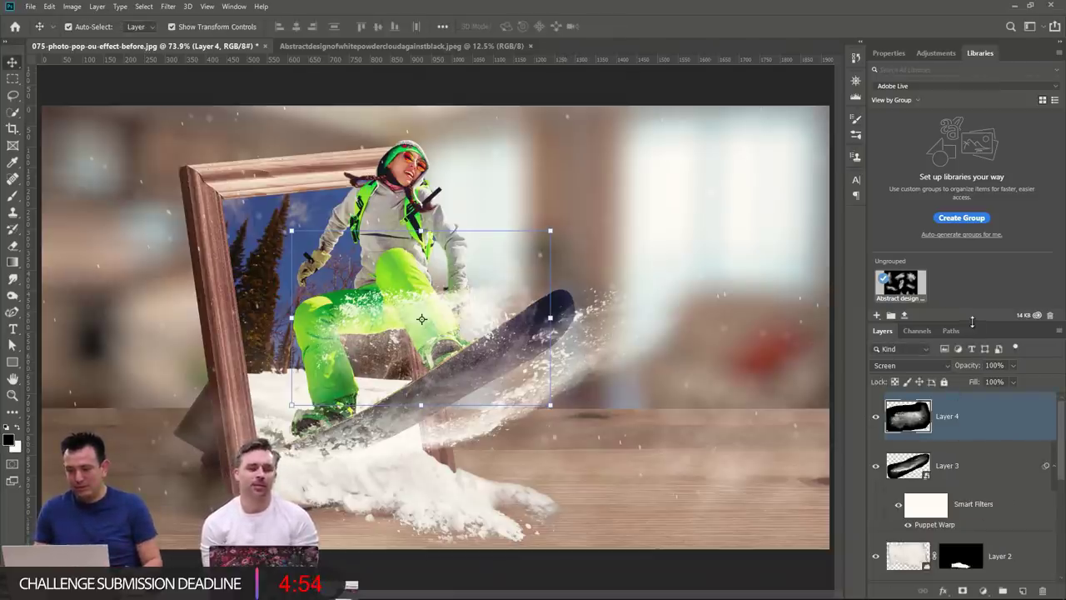
# Move Layer 4 below Layer 1 copy so the splash sits behind the snowboarder.
pyautogui.moveTo(972, 324); pyautogui.dragTo(972, 204)
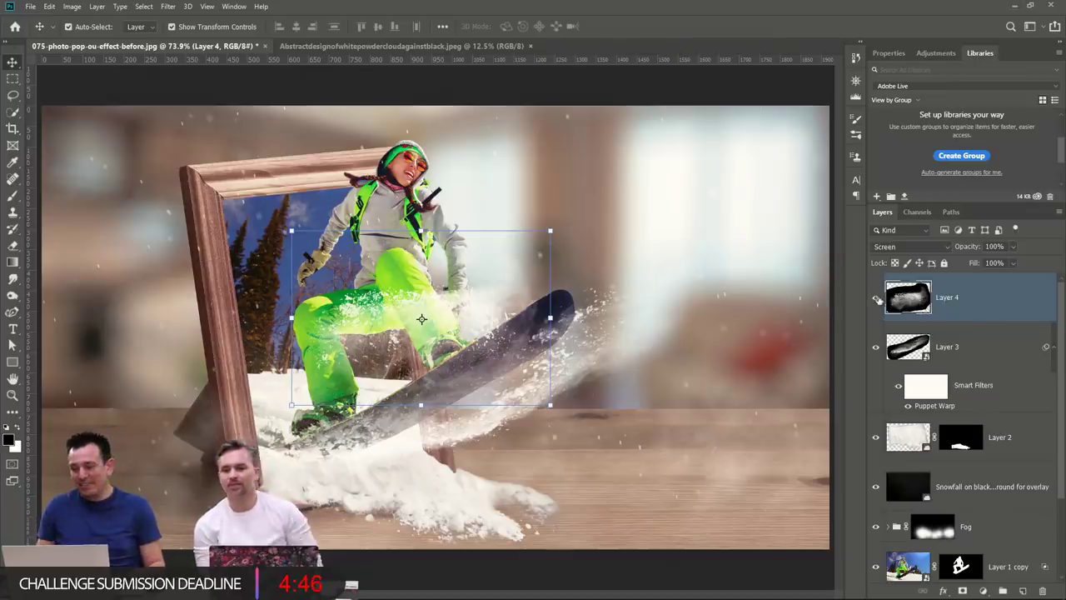
pyautogui.click(876, 298)
pyautogui.click(875, 298)
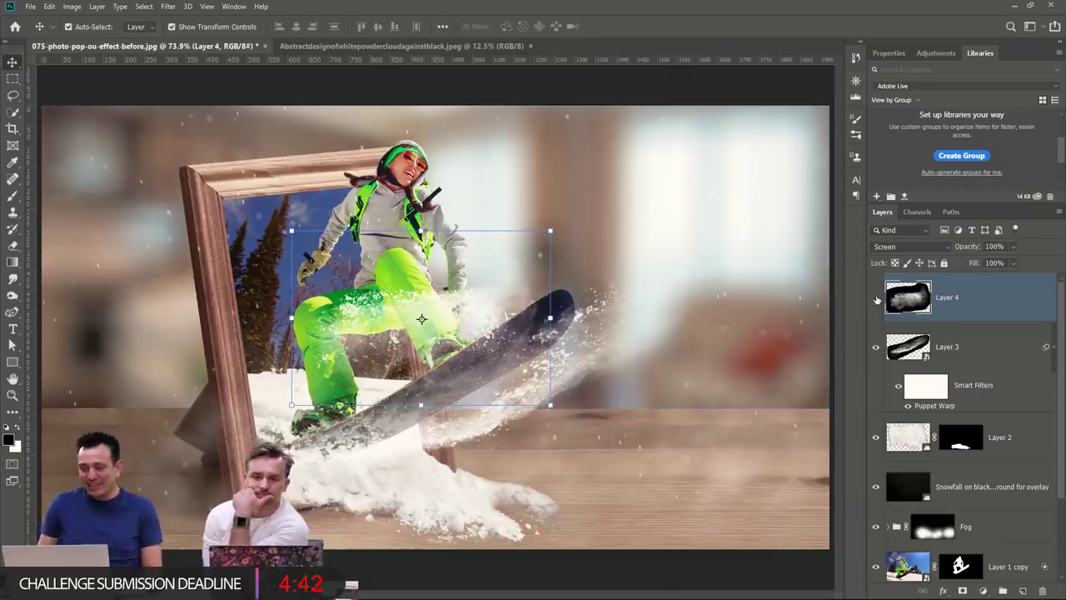
pyautogui.click(875, 298)
pyautogui.click(876, 298)
pyautogui.click(875, 299)
pyautogui.click(875, 298)
pyautogui.click(875, 298)
pyautogui.click(875, 298)
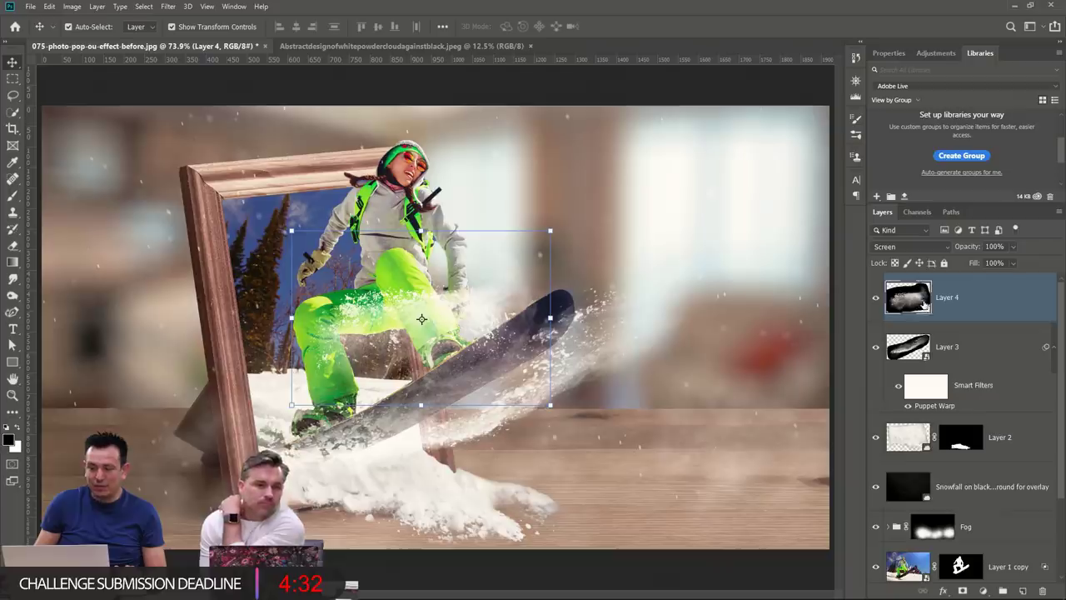
pyautogui.moveTo(923, 304); pyautogui.dragTo(922, 495)
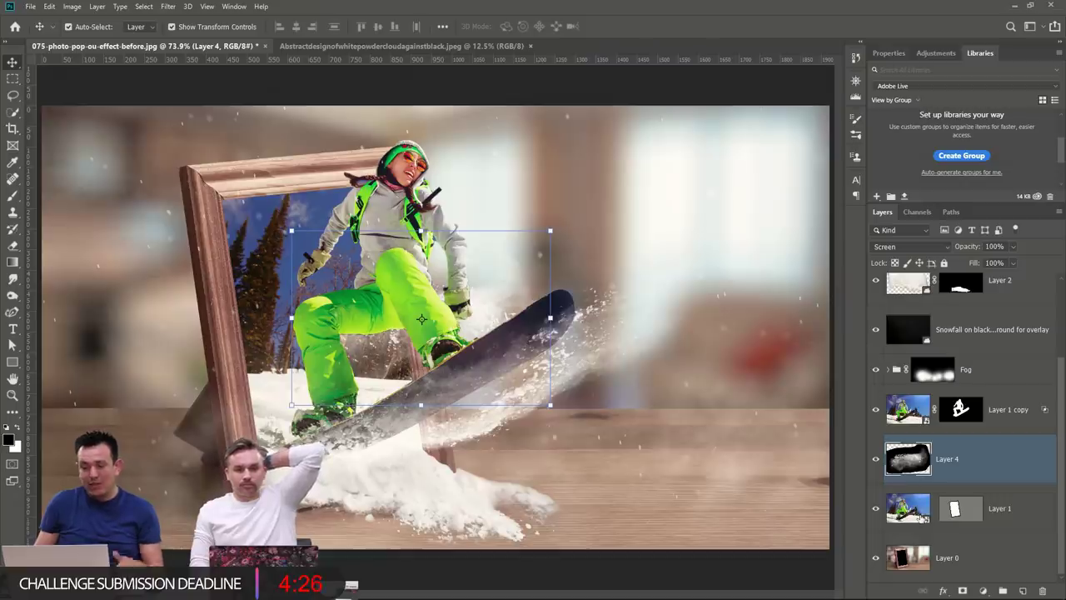
pyautogui.click(875, 410)
pyautogui.click(875, 410)
pyautogui.click(875, 410)
pyautogui.click(875, 410)
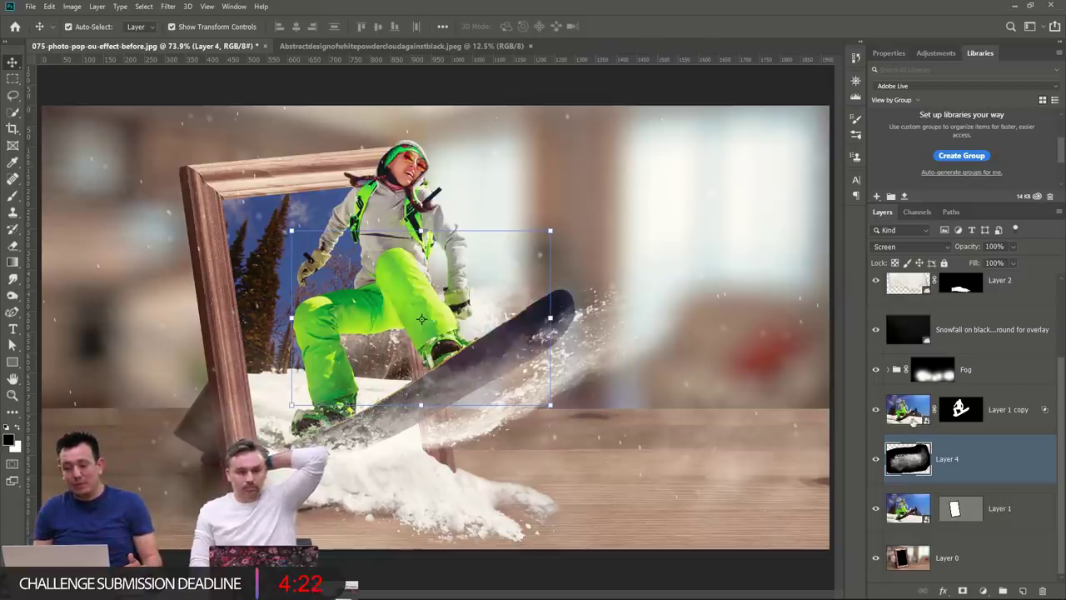
# Reposition the small snow splash behind the snowboarder's legs.
pyautogui.moveTo(596, 325); pyautogui.dragTo(575, 250)
pyautogui.hotkey('ctrl', 'z')
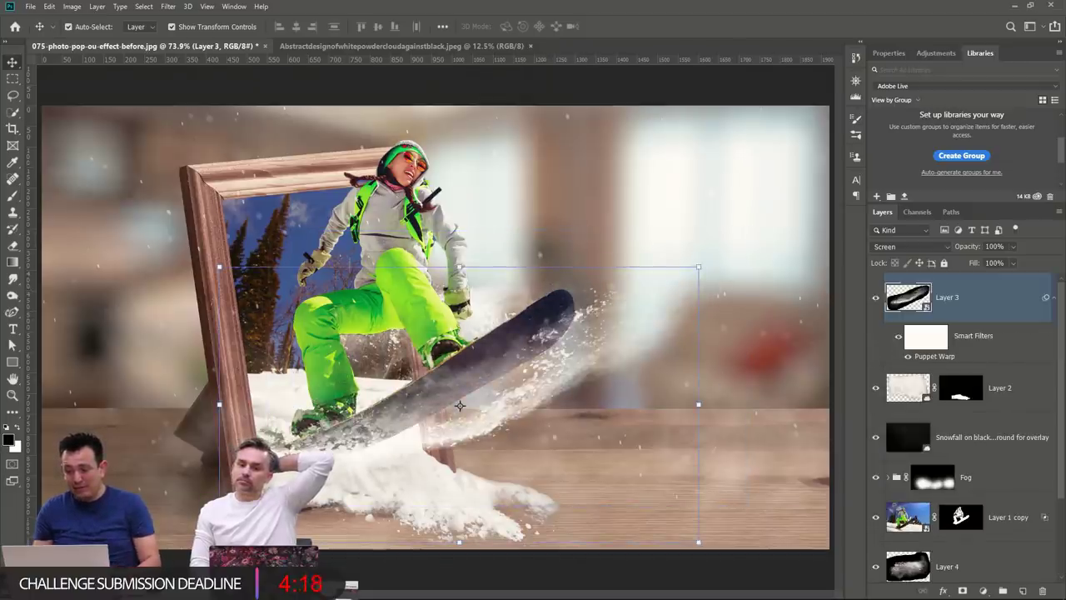
pyautogui.moveTo(580, 343); pyautogui.dragTo(525, 287)
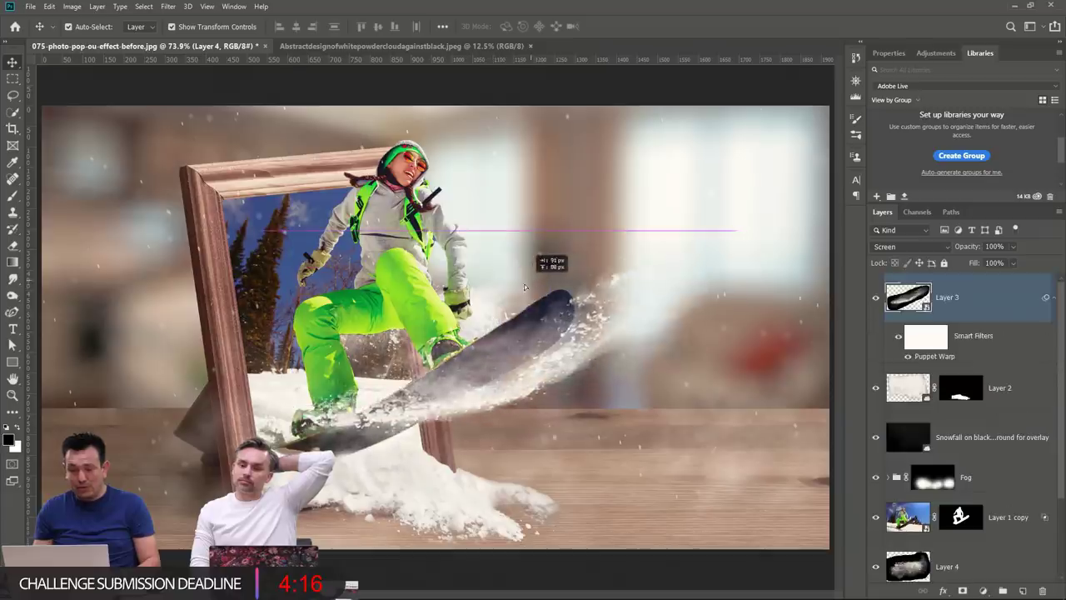
pyautogui.click(68, 26)
pyautogui.hotkey('ctrl', 'z')
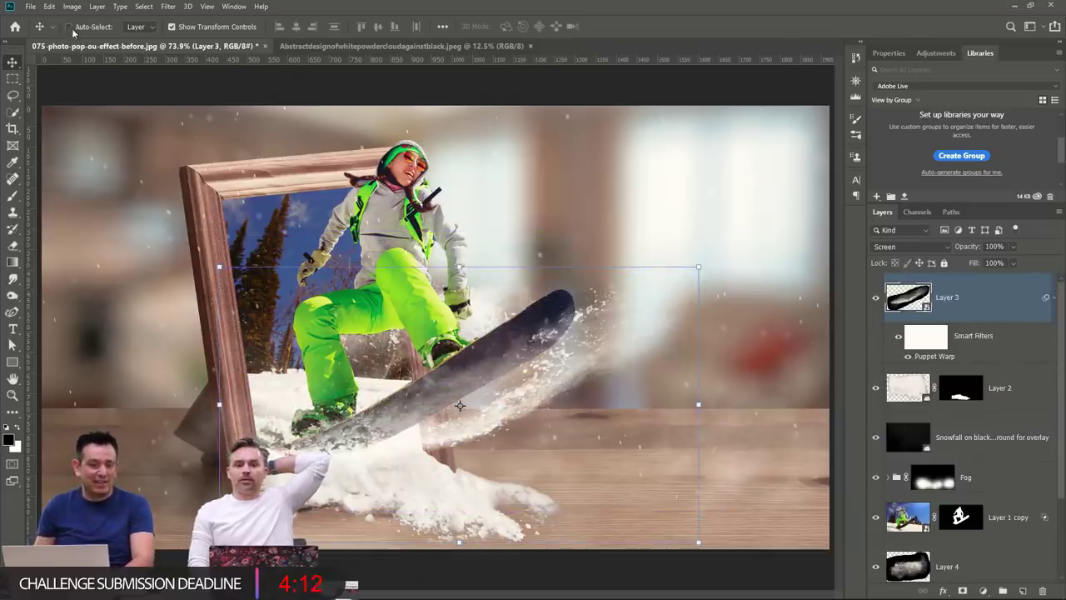
pyautogui.click(69, 27)
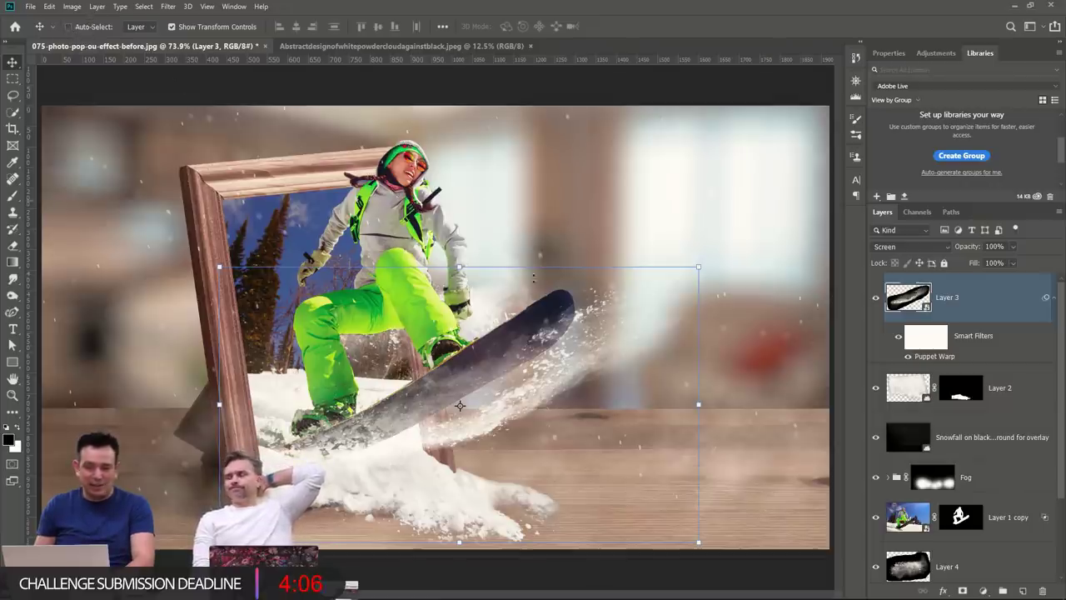
pyautogui.click(989, 550)
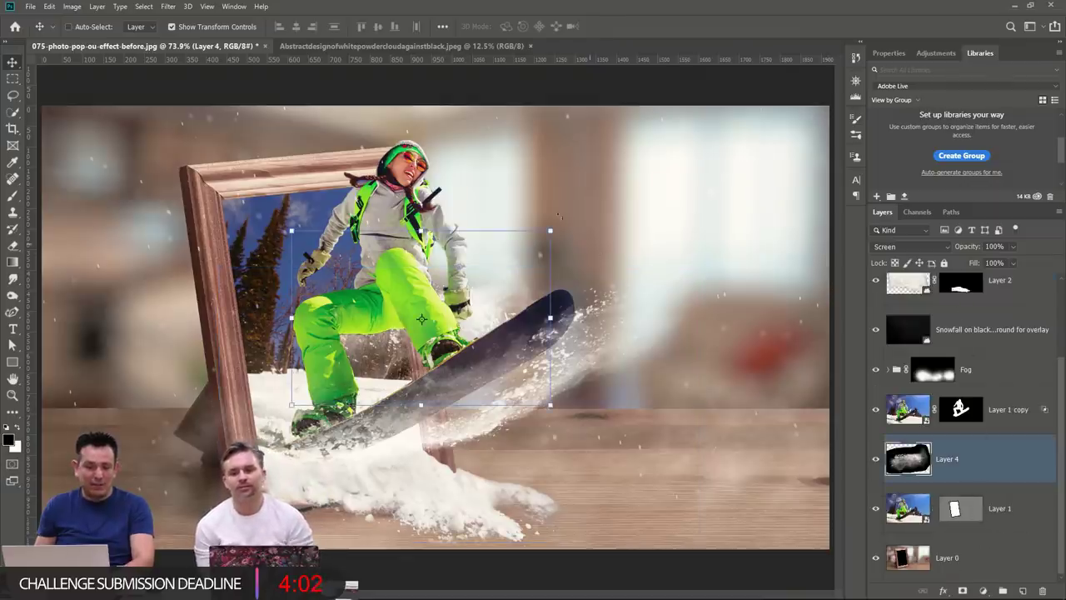
pyautogui.moveTo(421, 319)
pyautogui.mouseDown()
pyautogui.moveTo(503, 298)
pyautogui.moveTo(563, 300)
pyautogui.moveTo(565, 320)
pyautogui.moveTo(506, 349)
pyautogui.mouseUp()
# Rotate the splash about -33° and enlarge it to roughly 115% along the board.
pyautogui.hotkey('ctrl', 't')
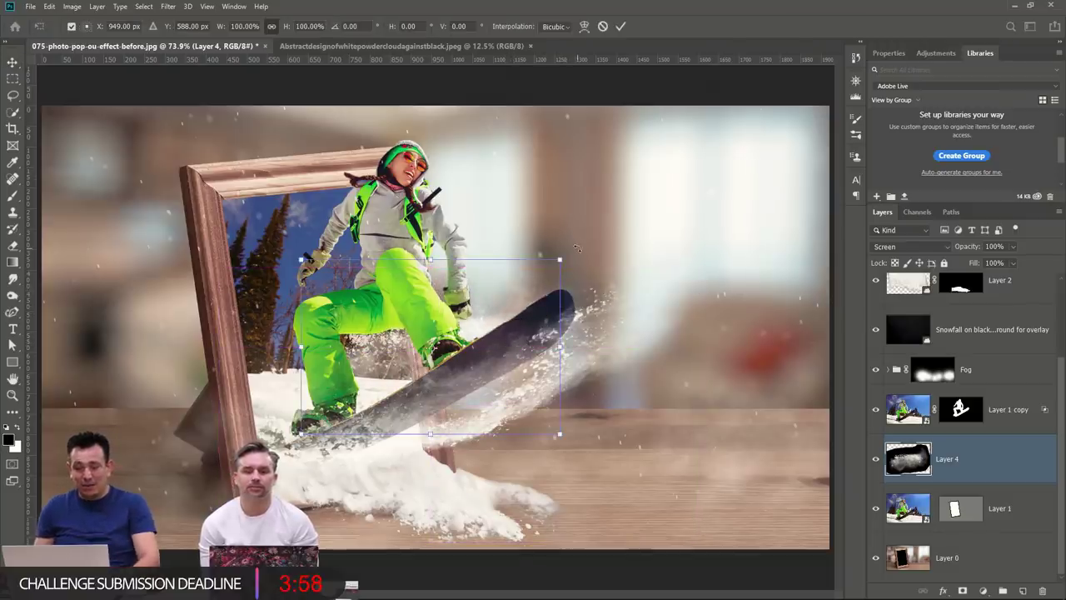
pyautogui.moveTo(577, 248); pyautogui.dragTo(542, 198)
pyautogui.moveTo(514, 260); pyautogui.dragTo(540, 268)
pyautogui.moveTo(549, 172); pyautogui.dragTo(495, 173)
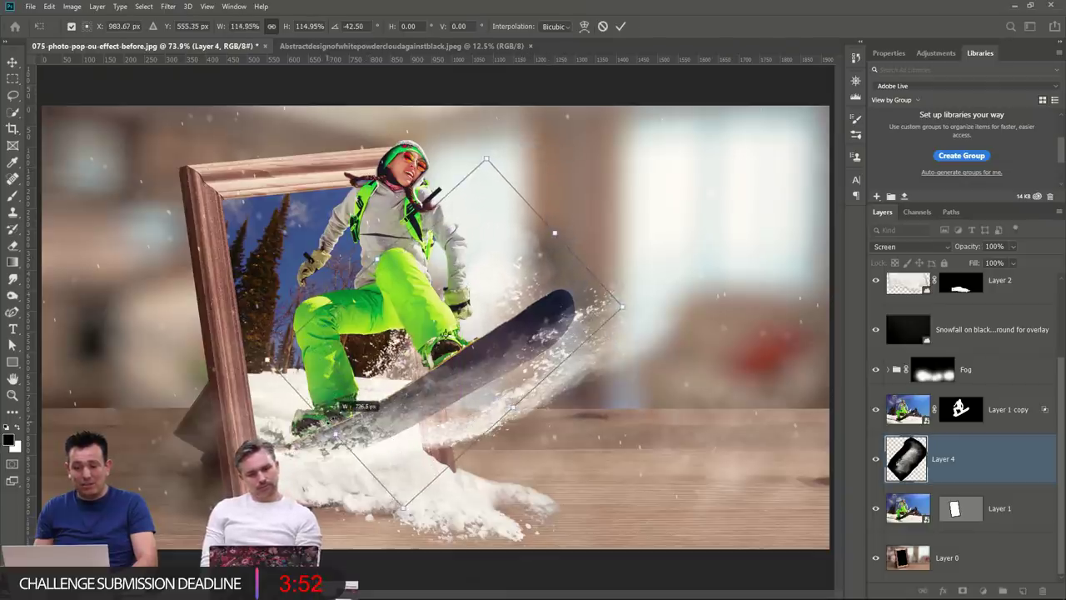
pyautogui.press('Return')
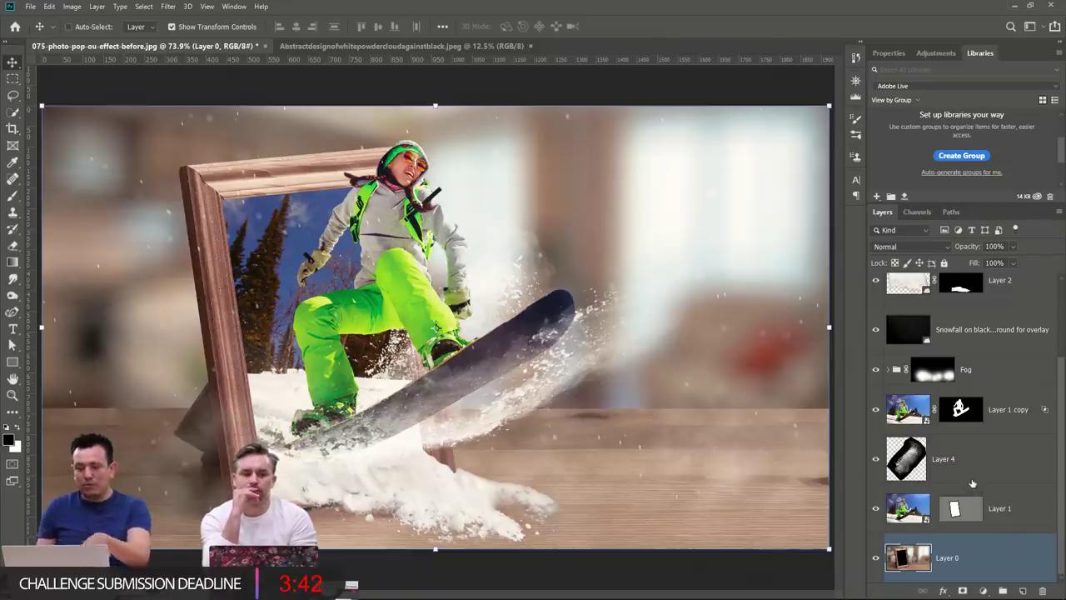
pyautogui.scroll(2, 978, 495)
pyautogui.scroll(-2, 991, 520)
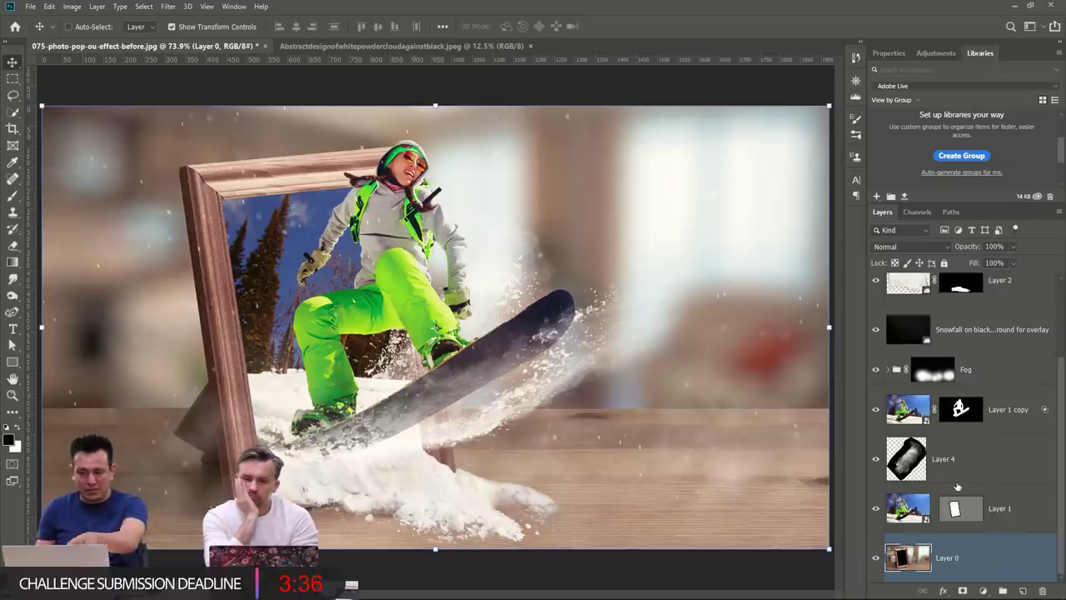
pyautogui.scroll(3, 975, 503)
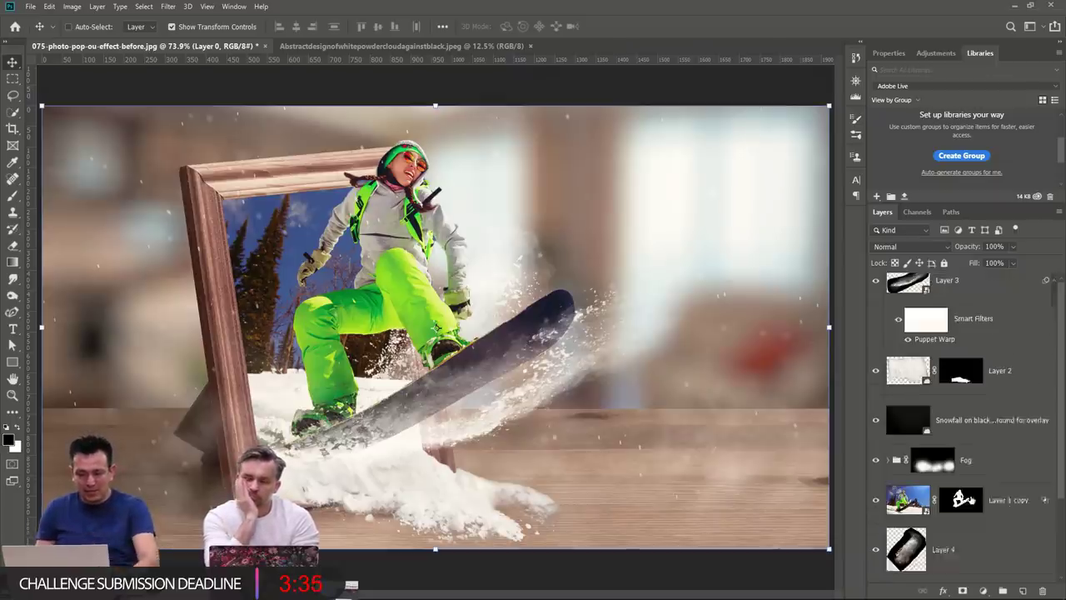
pyautogui.keyDown('shift'); pyautogui.click(980, 301); pyautogui.keyUp('shift')
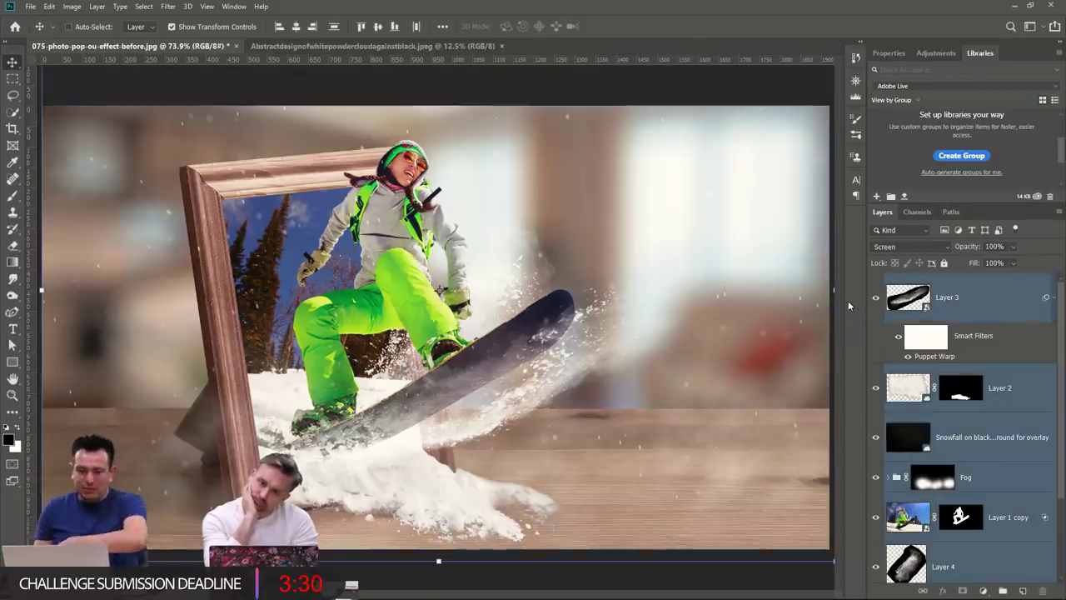
pyautogui.rightClick(982, 302)
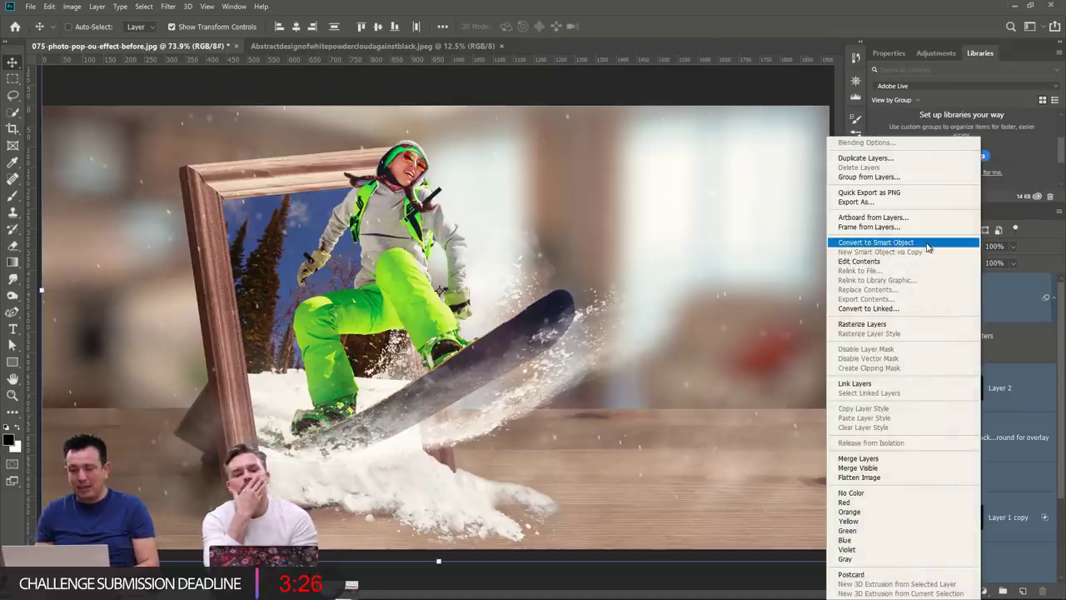
pyautogui.click(877, 242)
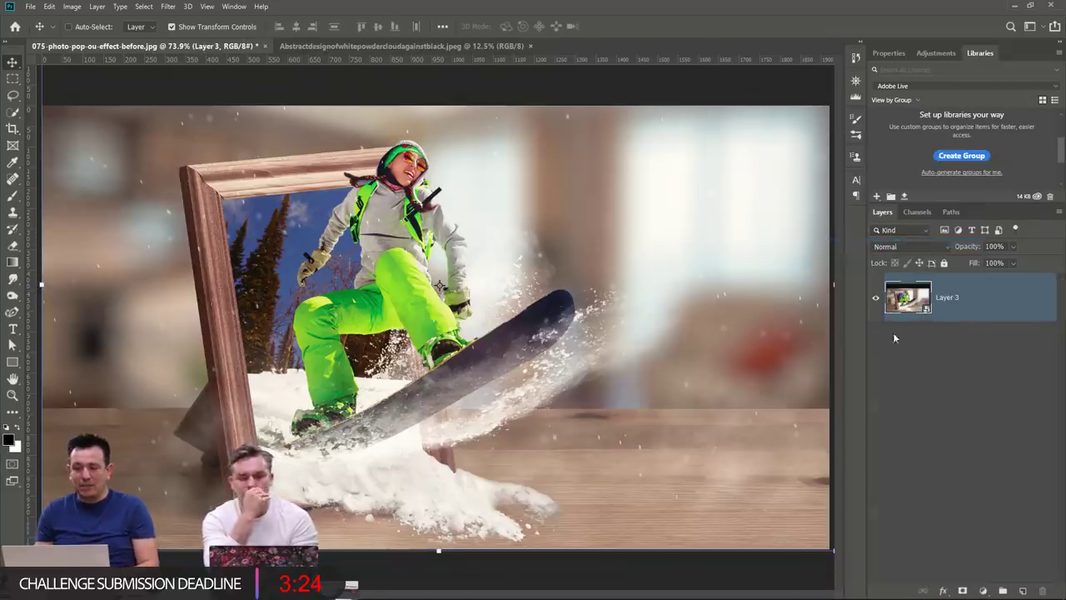
pyautogui.click(876, 302)
pyautogui.click(876, 302)
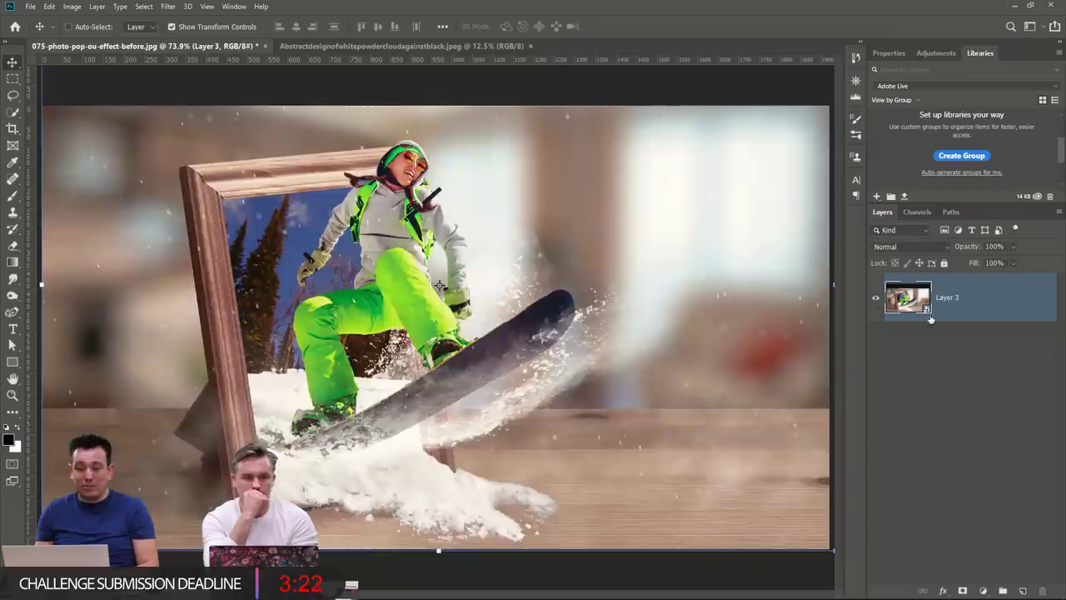
pyautogui.click(167, 7)
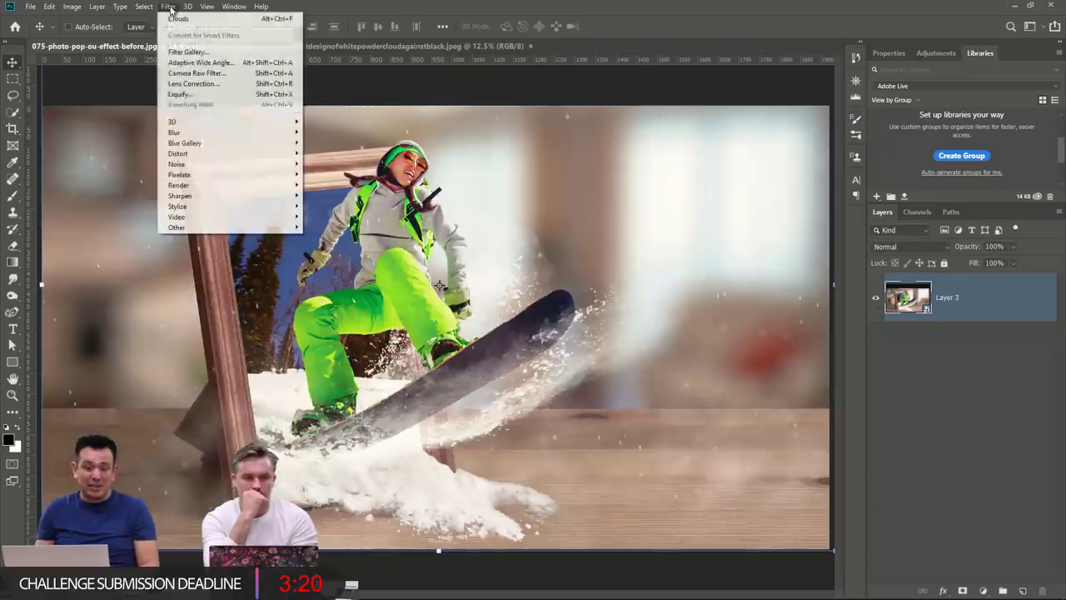
pyautogui.click(194, 76)
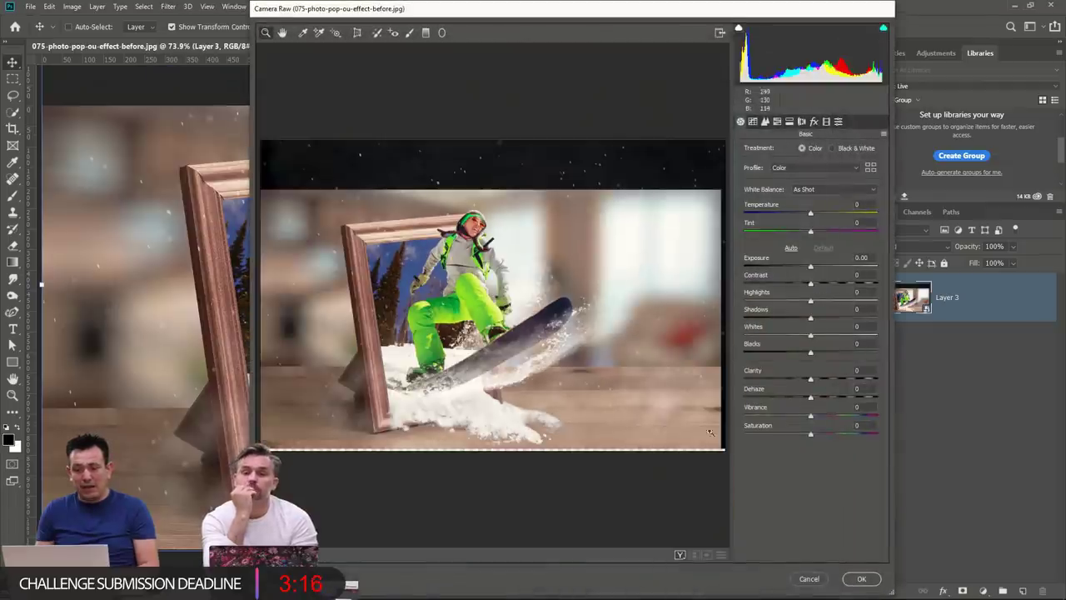
pyautogui.moveTo(813, 379); pyautogui.dragTo(815, 379)
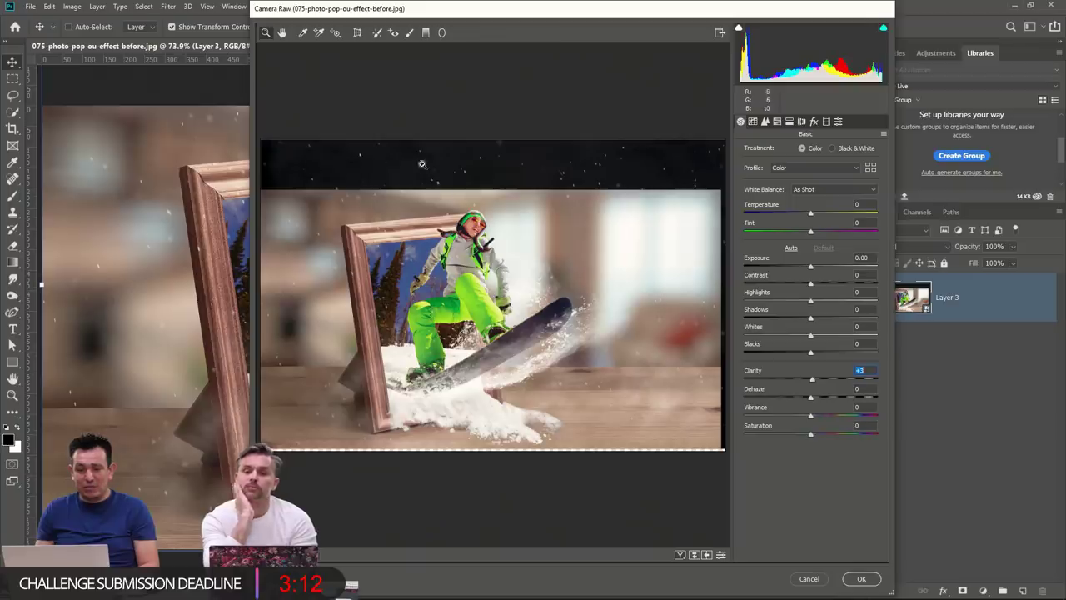
pyautogui.click(861, 579)
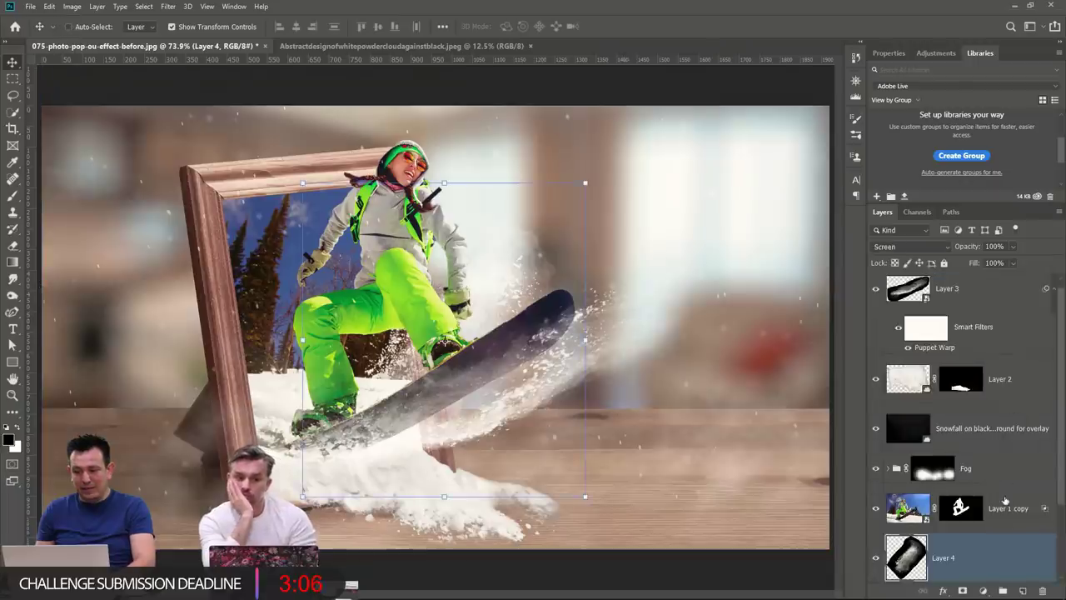
pyautogui.scroll(-2, 1005, 533)
pyautogui.click(1002, 562)
pyautogui.scroll(3, 1021, 366)
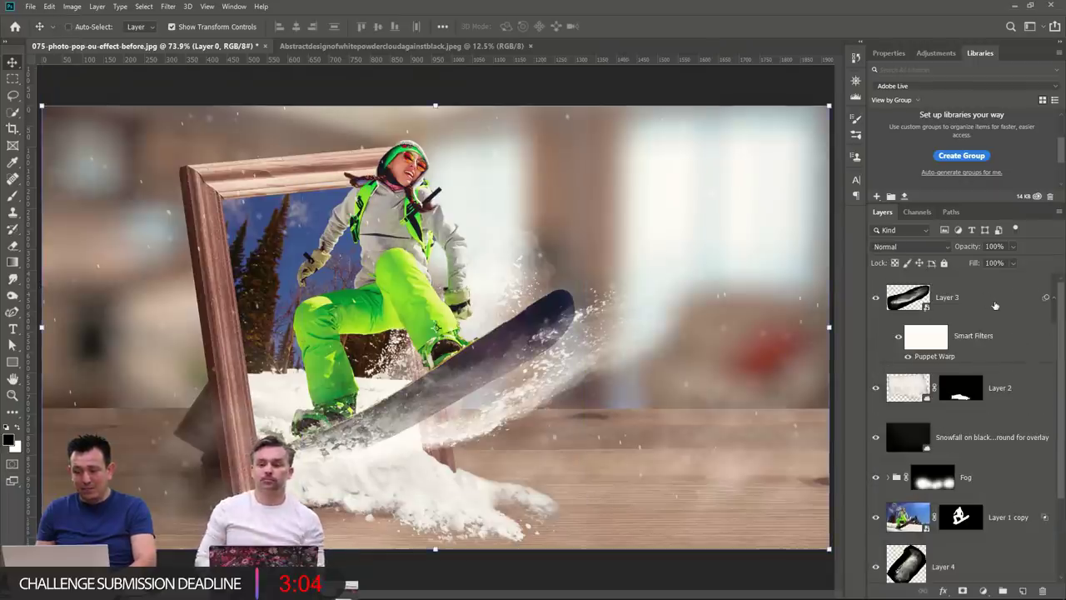
# Group all layers into Group 1, add a layer mask, and convert it to a smart object.
pyautogui.hotkey('ctrl', 'alt', 'a')
pyautogui.hotkey('ctrl', 'g')
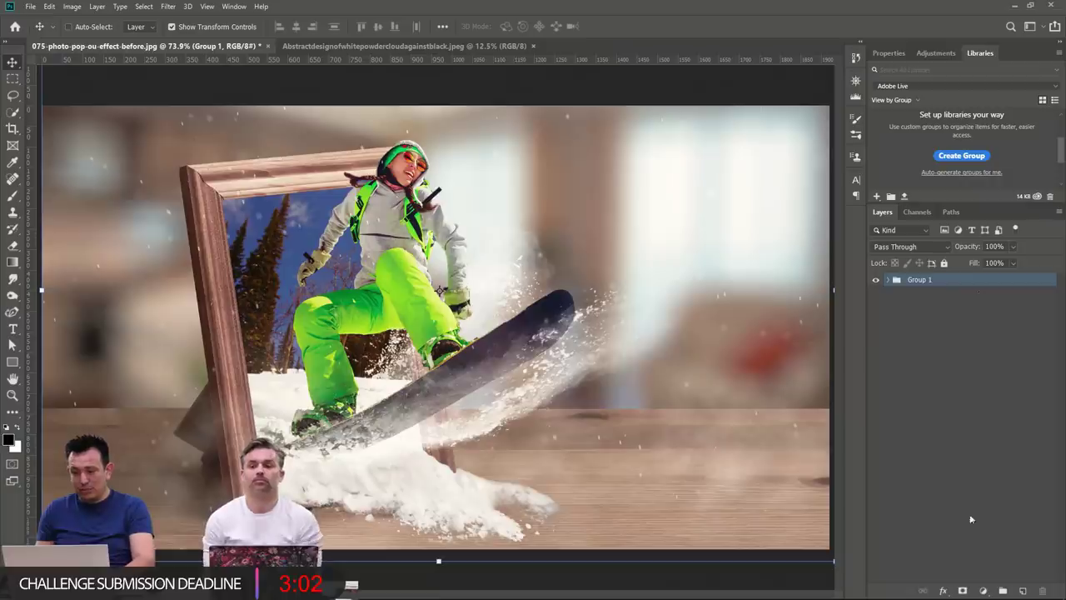
pyautogui.press('ctrl')
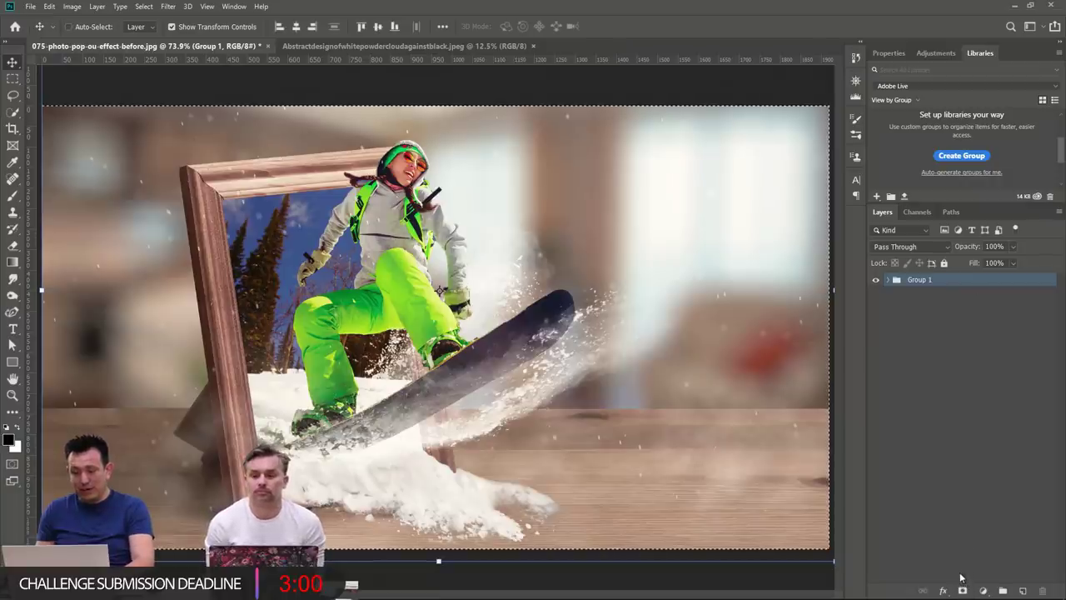
pyautogui.click(962, 588)
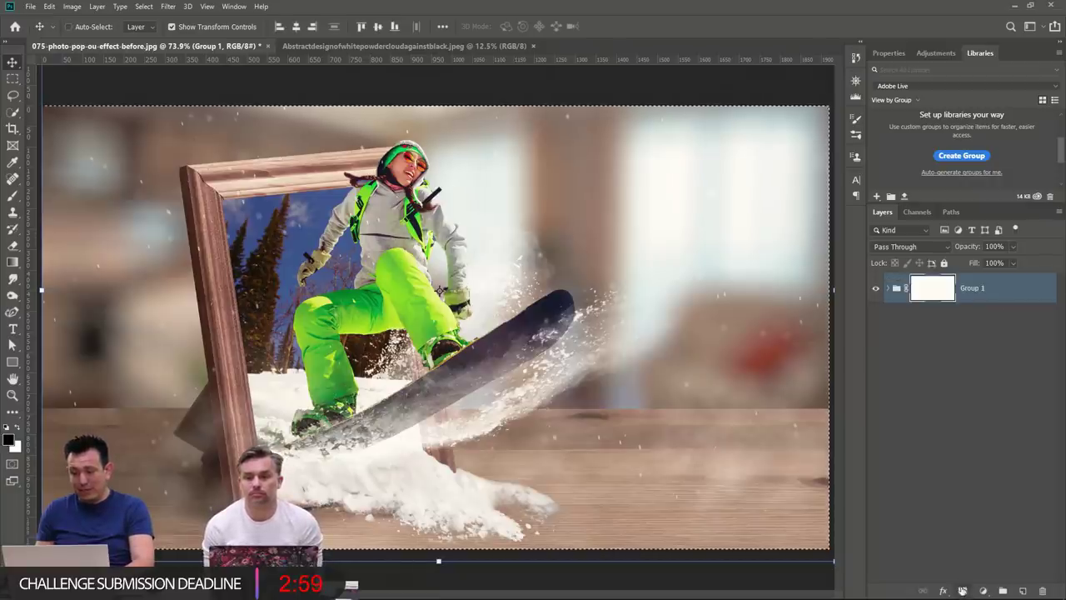
pyautogui.rightClick(1008, 289)
pyautogui.click(968, 309)
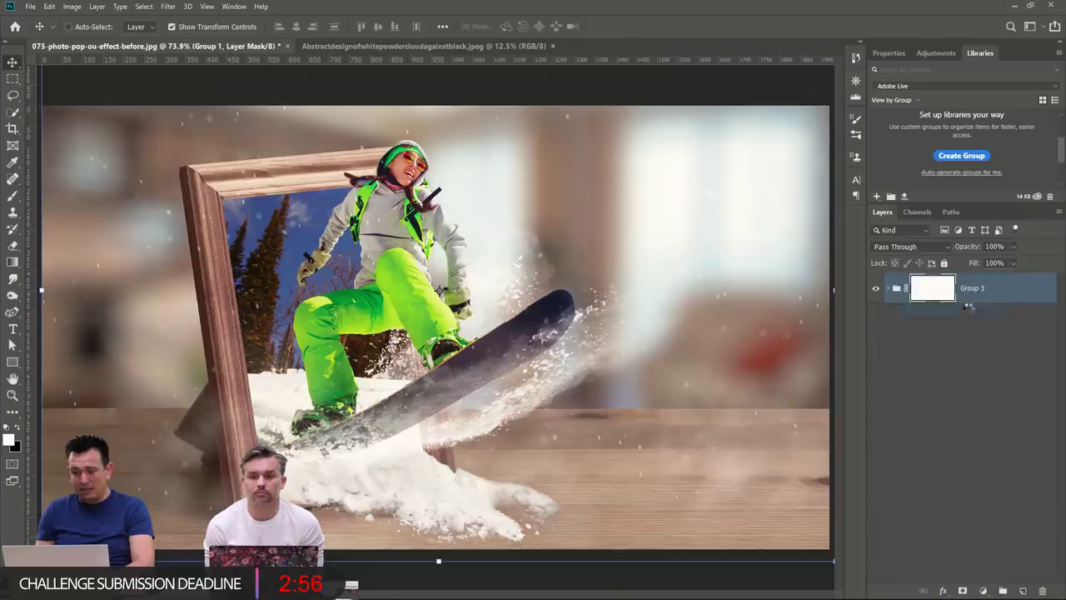
# Apply a Camera Raw filter with Clarity +22, Vibrance +56, Highlights -82, Shadows +28.
pyautogui.click(136, 7)
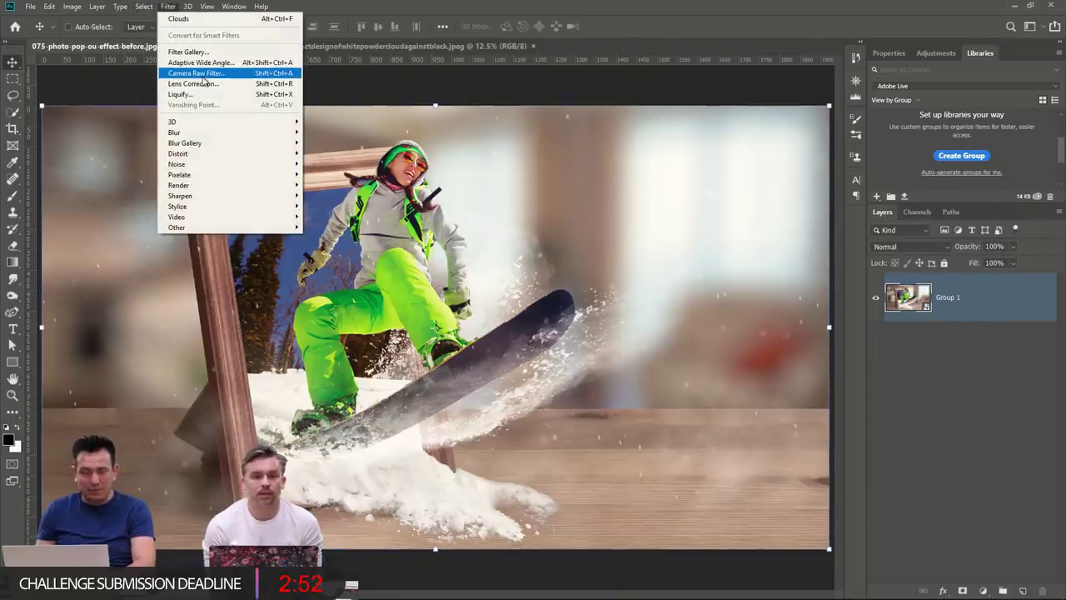
pyautogui.click(204, 75)
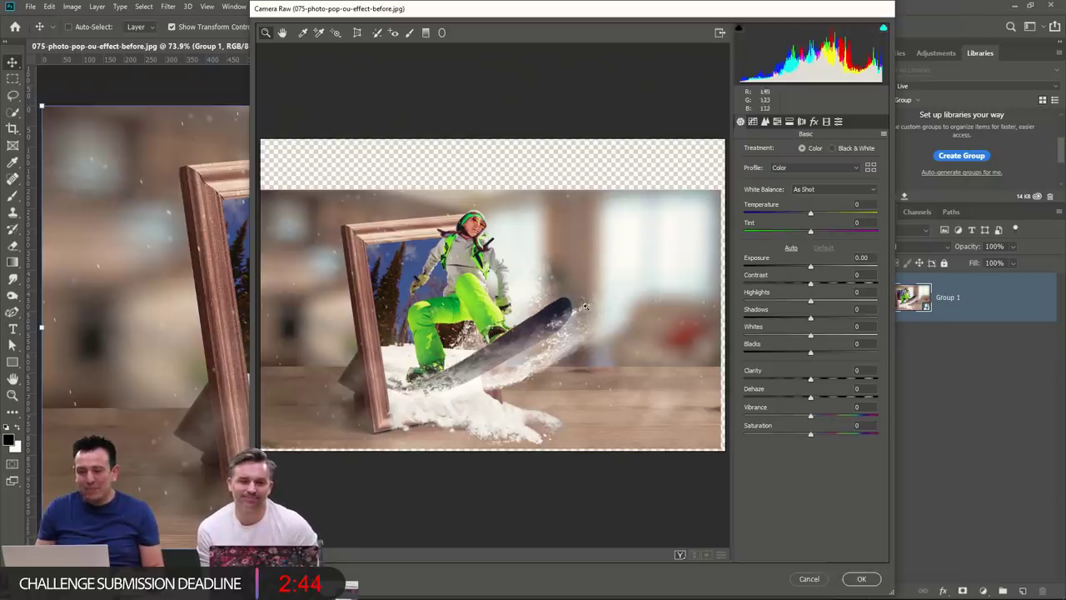
pyautogui.click(539, 311)
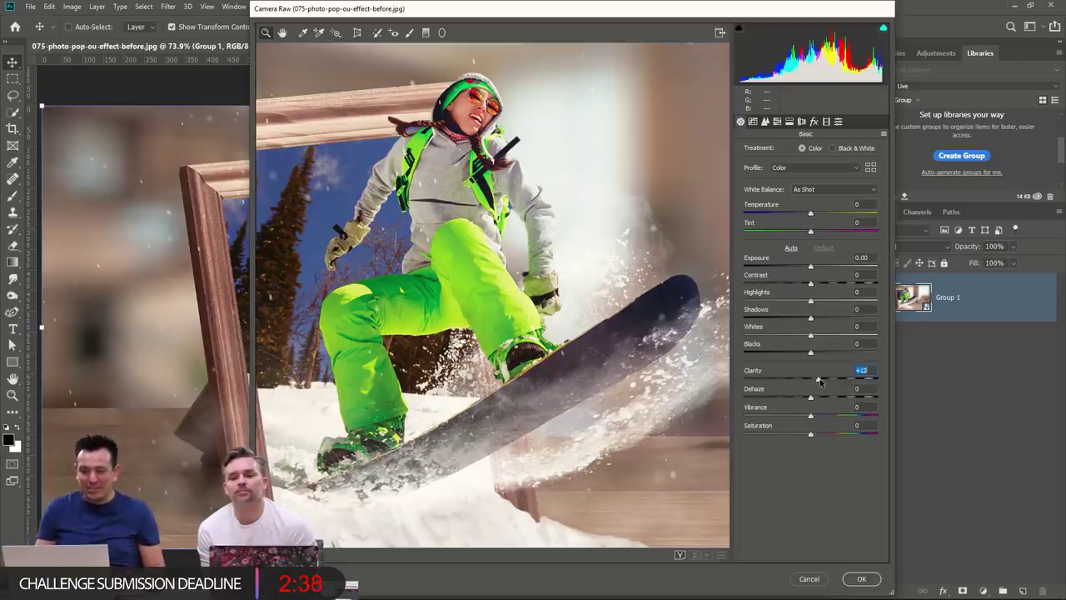
pyautogui.moveTo(820, 381); pyautogui.dragTo(827, 382)
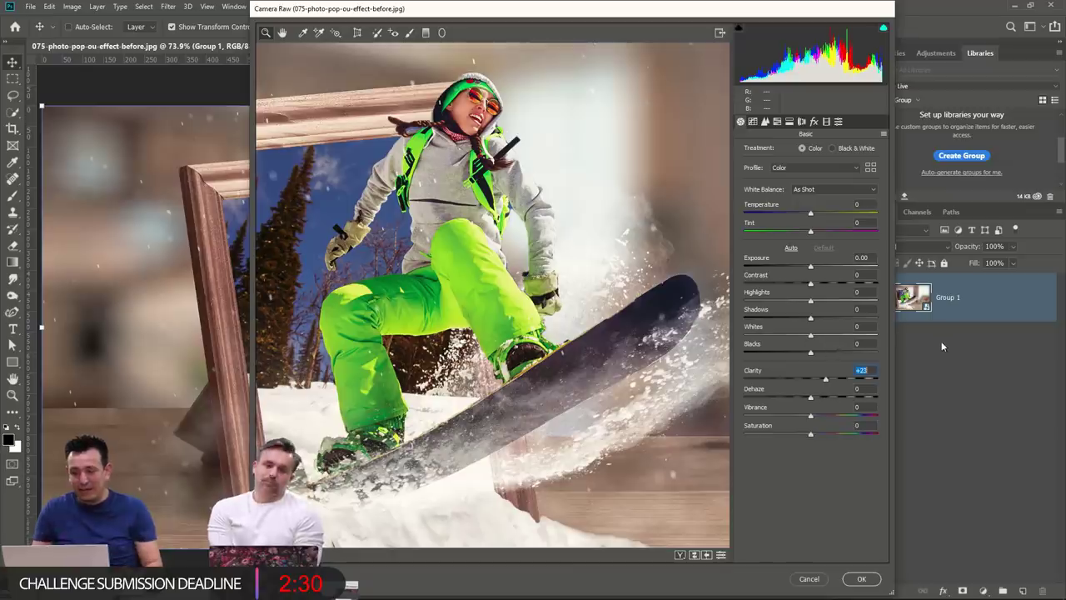
pyautogui.moveTo(858, 380); pyautogui.dragTo(849, 421)
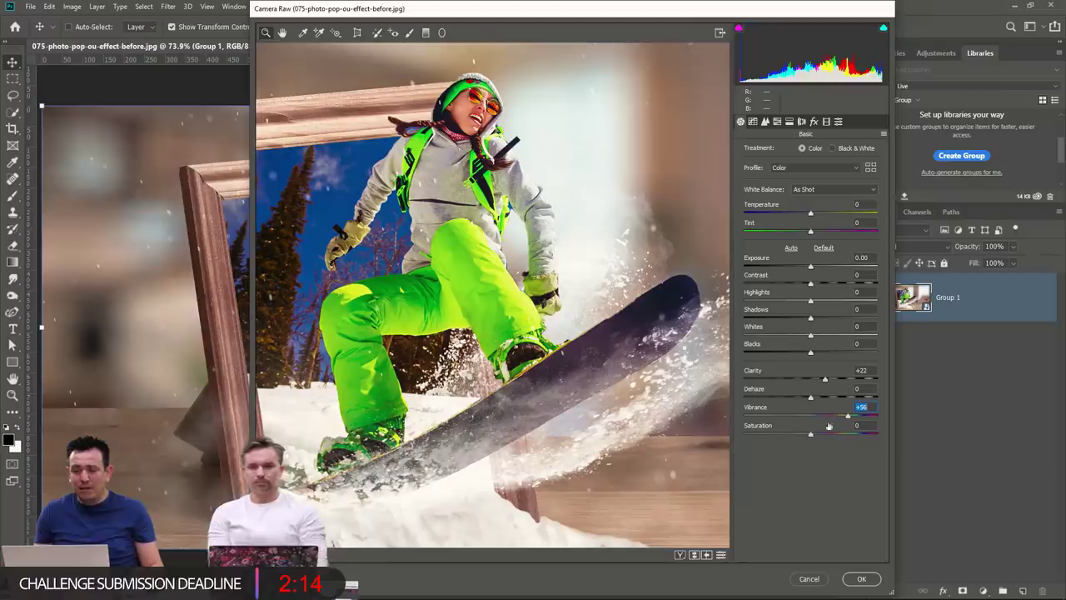
pyautogui.moveTo(811, 319); pyautogui.dragTo(757, 301)
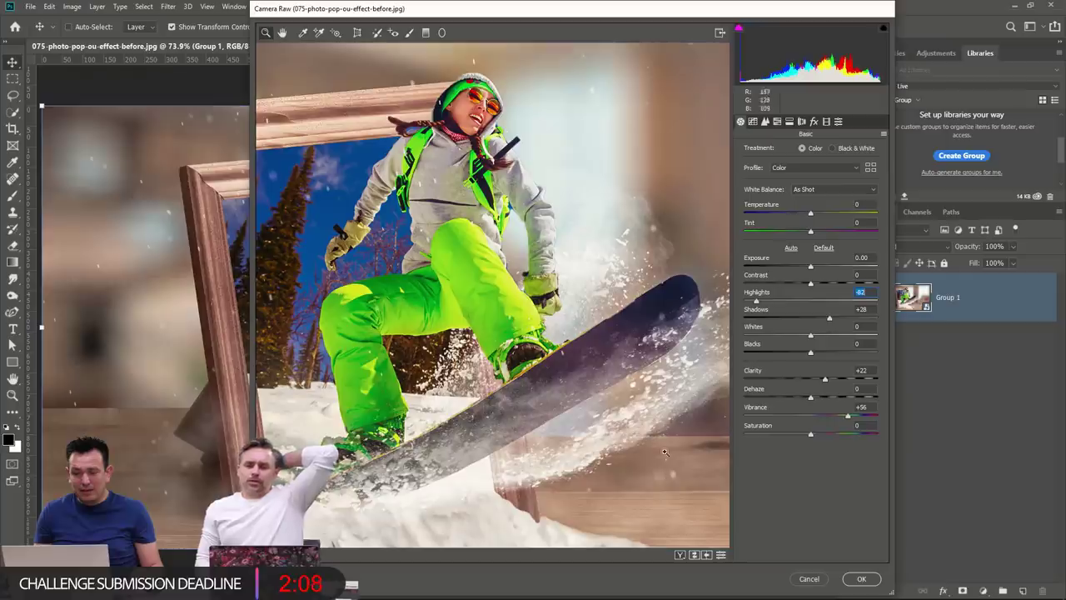
pyautogui.rightClick(548, 252)
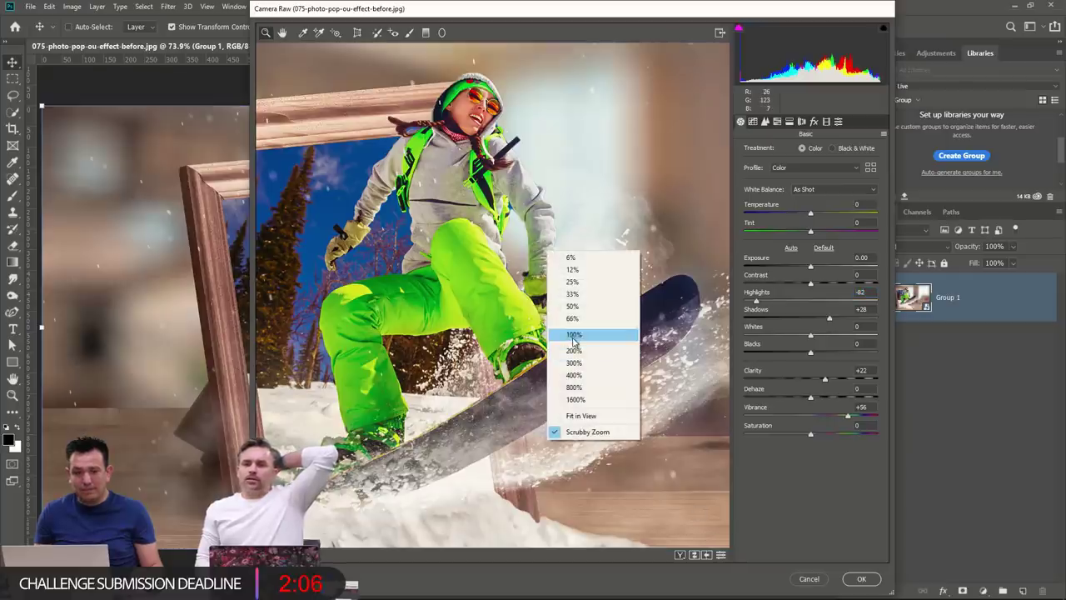
pyautogui.click(573, 336)
pyautogui.rightClick(492, 285)
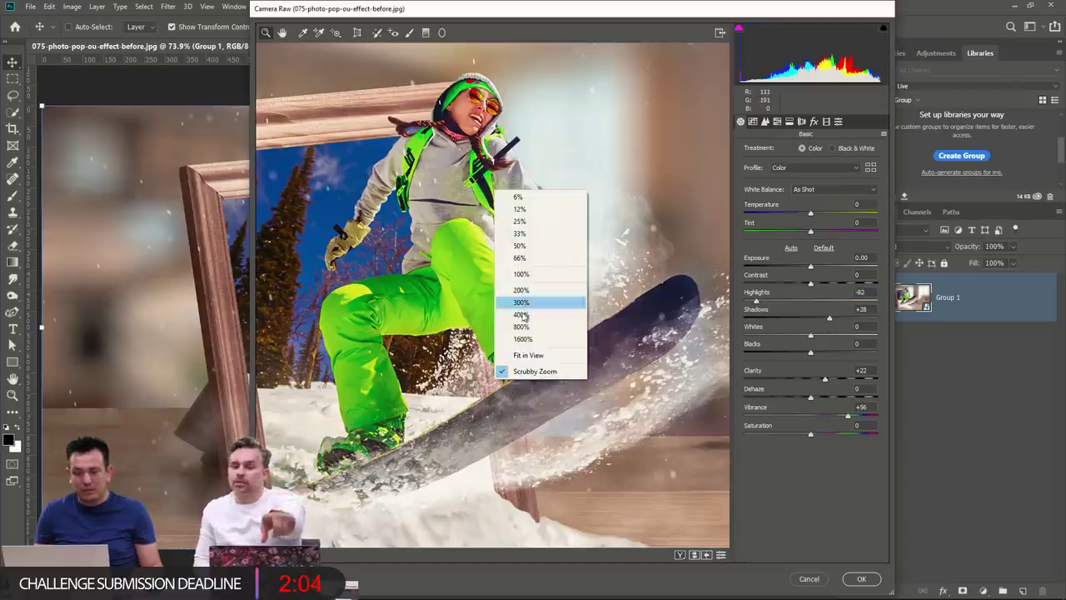
pyautogui.click(517, 355)
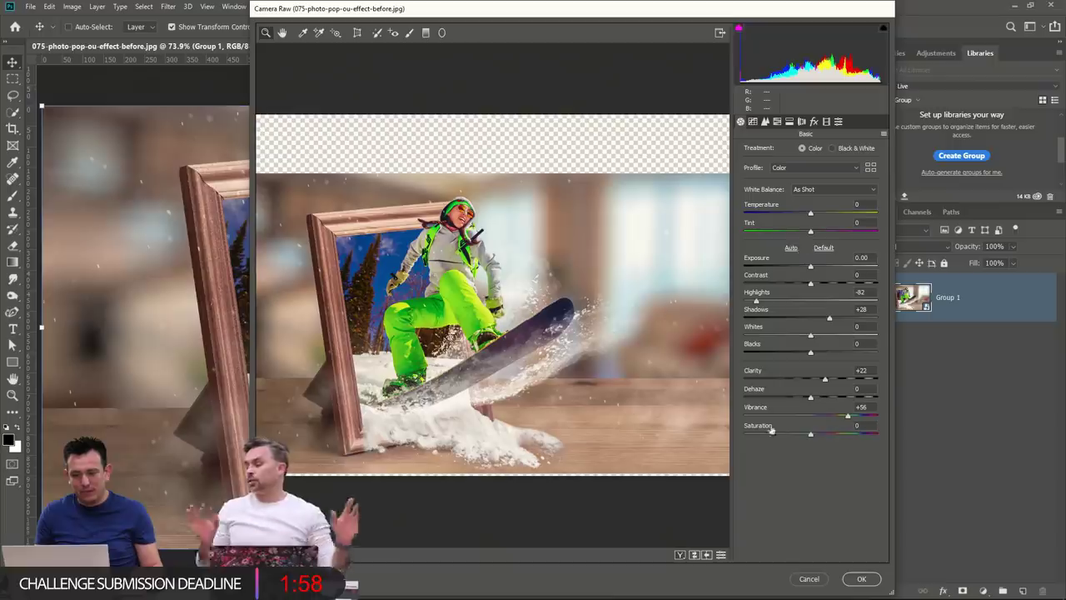
pyautogui.click(872, 581)
# Close the powder image and open the Group 1 smart object contents.
pyautogui.click(391, 46)
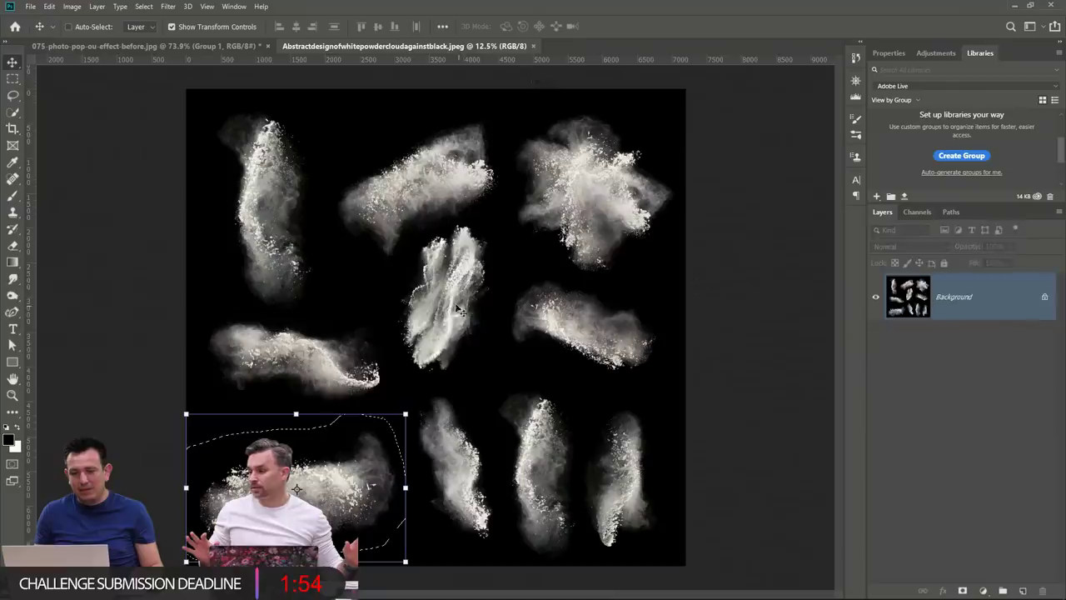
pyautogui.click(535, 47)
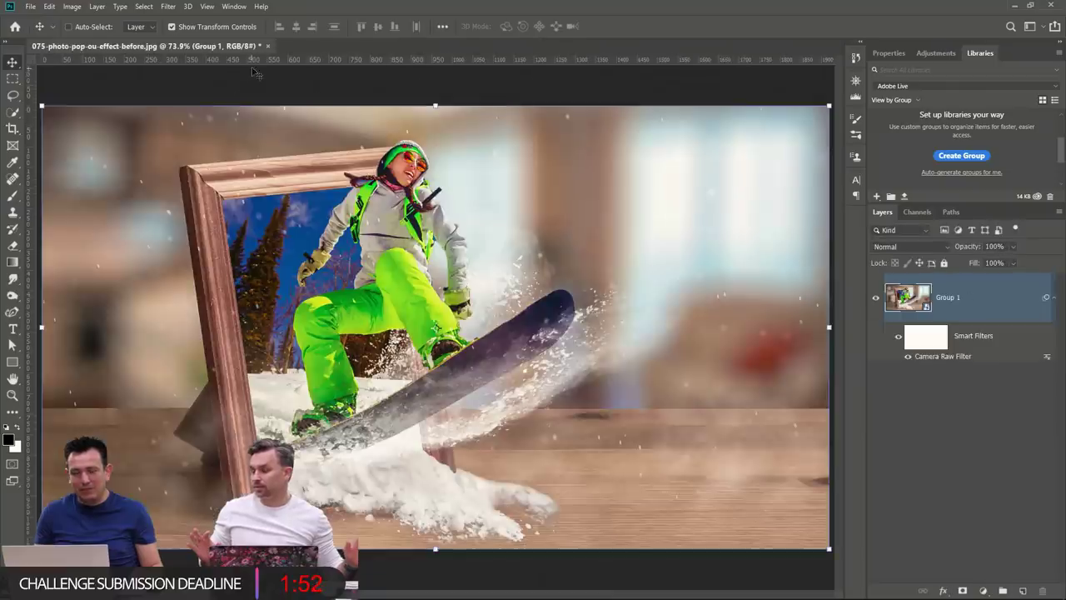
pyautogui.doubleClick(901, 302)
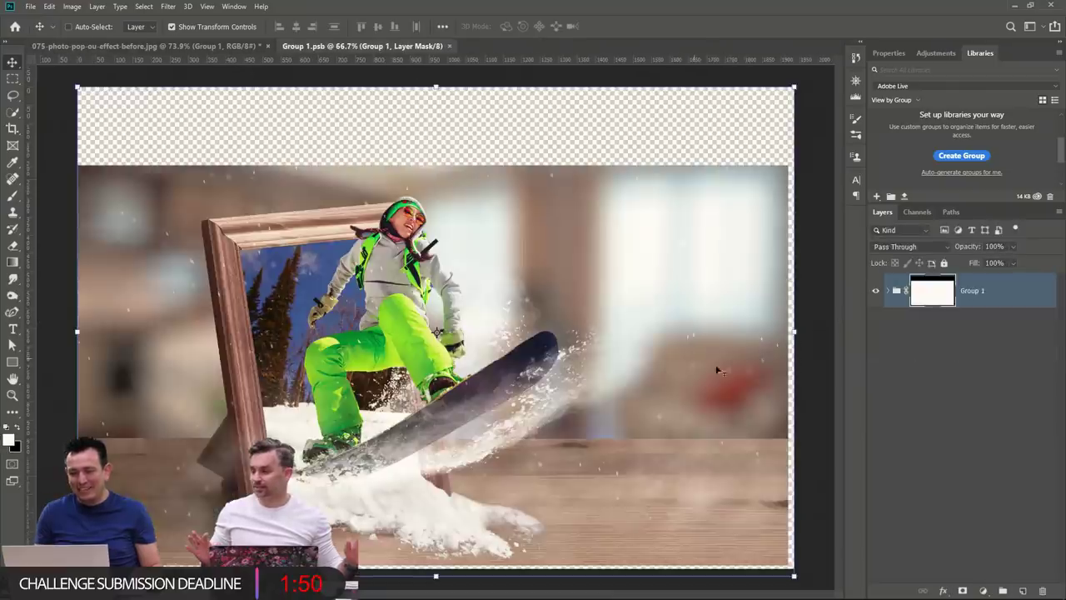
# Expand Group 1 and add an empty Layer 5 above Layer 0.
pyautogui.click(891, 299)
pyautogui.click(888, 291)
pyautogui.scroll(-2, 970, 381)
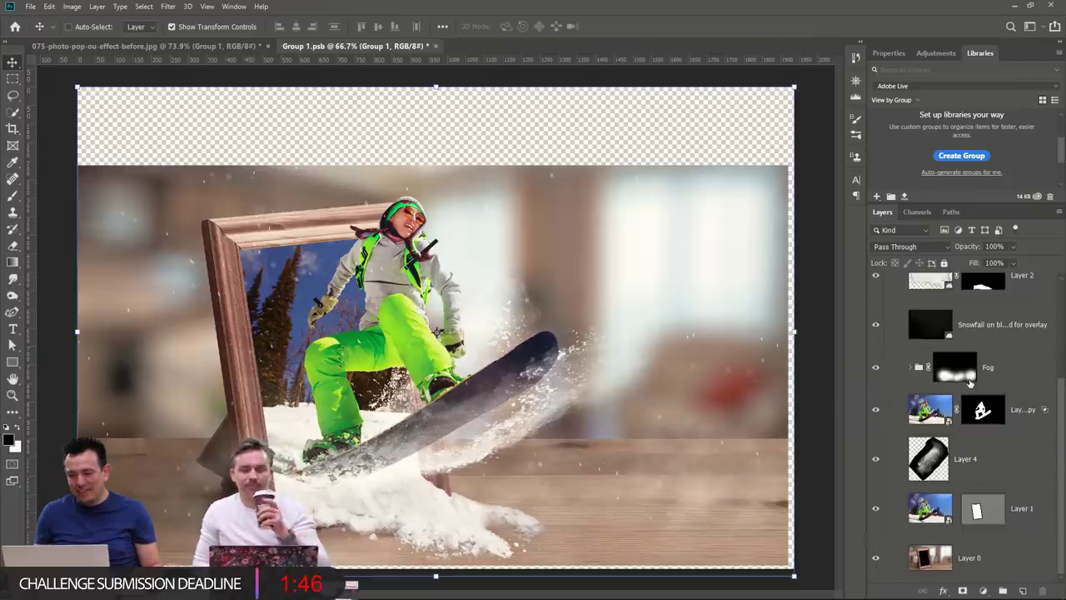
pyautogui.click(970, 556)
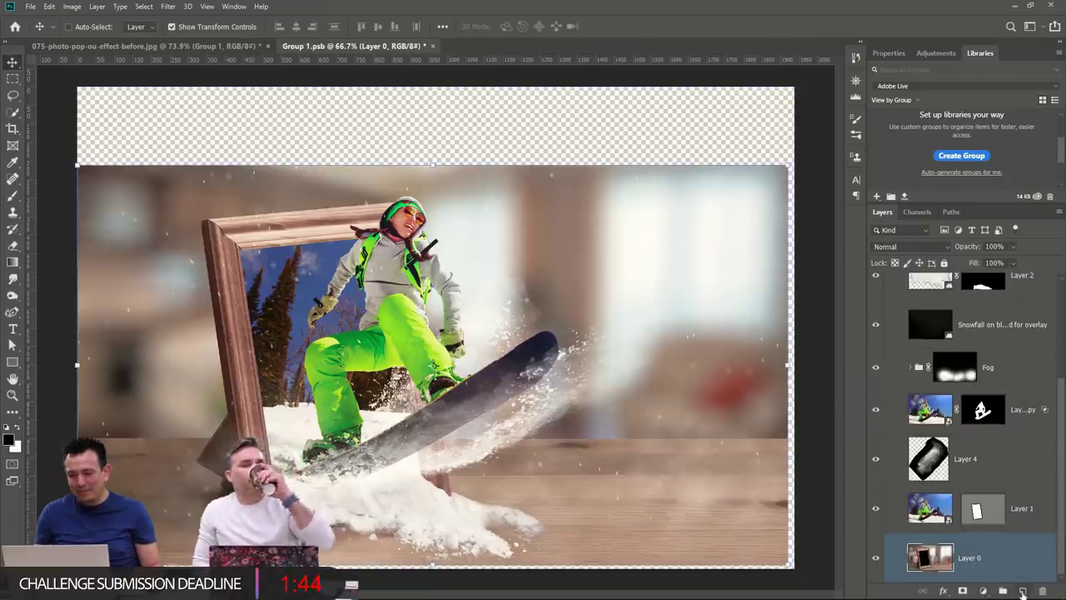
pyautogui.click(1023, 591)
# Paint a large soft yellow glow on the right side of Layer 5 in Color Dodge with lowered fill.
pyautogui.click(13, 161)
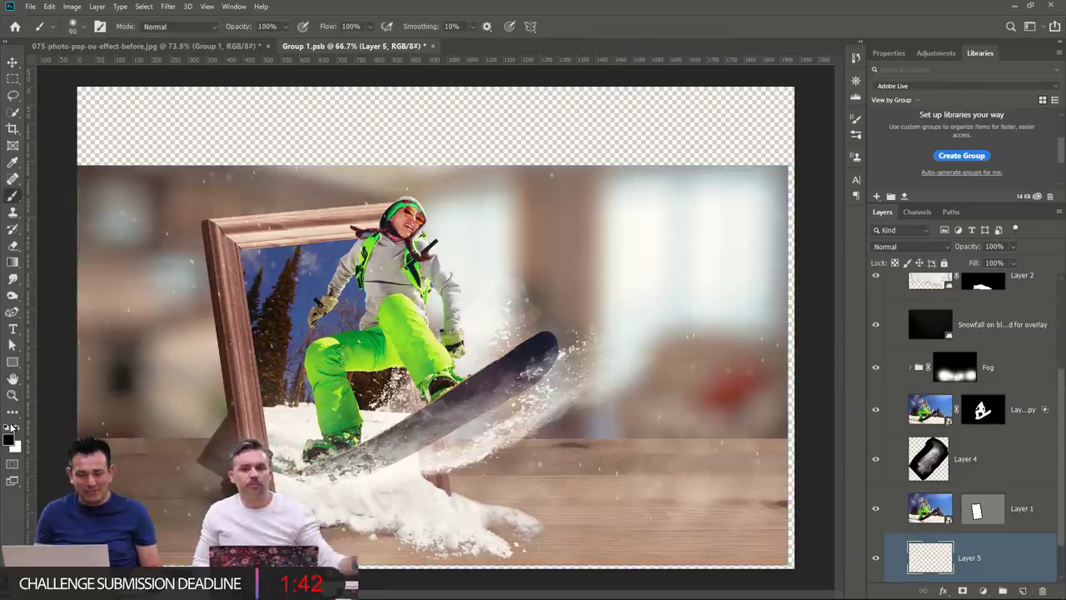
pyautogui.click(8, 440)
pyautogui.click(523, 142)
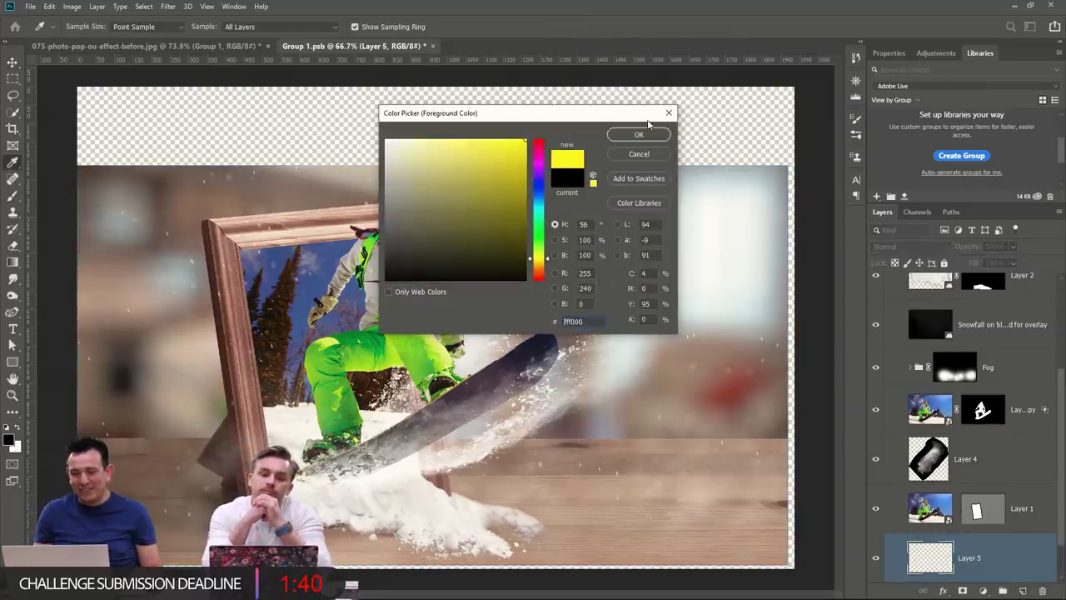
pyautogui.press('Return')
pyautogui.press('b')
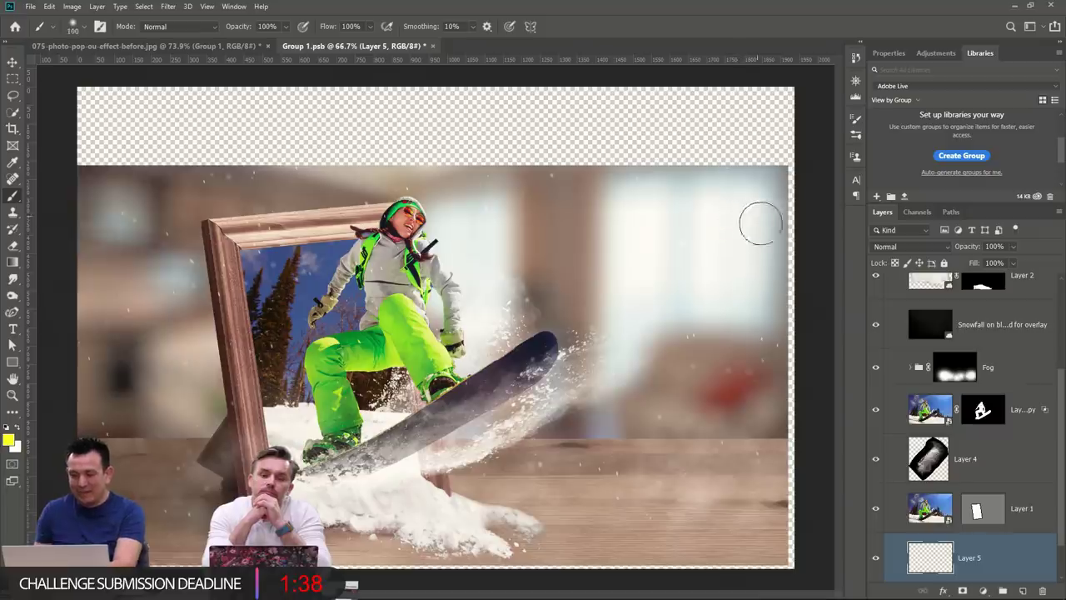
pyautogui.press(']')
pyautogui.press(']')
pyautogui.press(']')
pyautogui.press(']')
pyautogui.press(']')
pyautogui.click(746, 238)
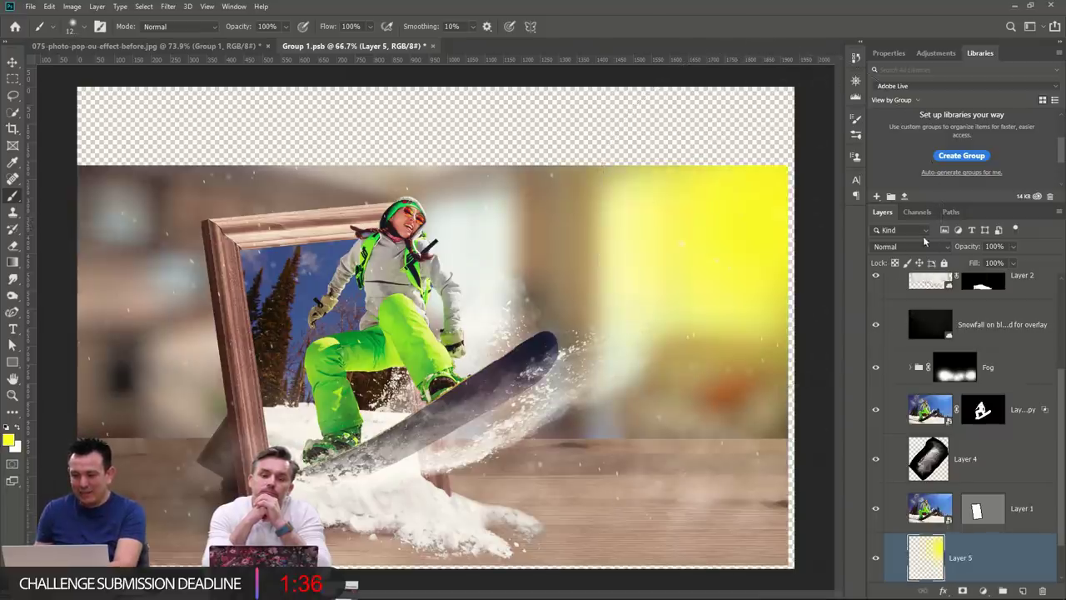
pyautogui.click(908, 246)
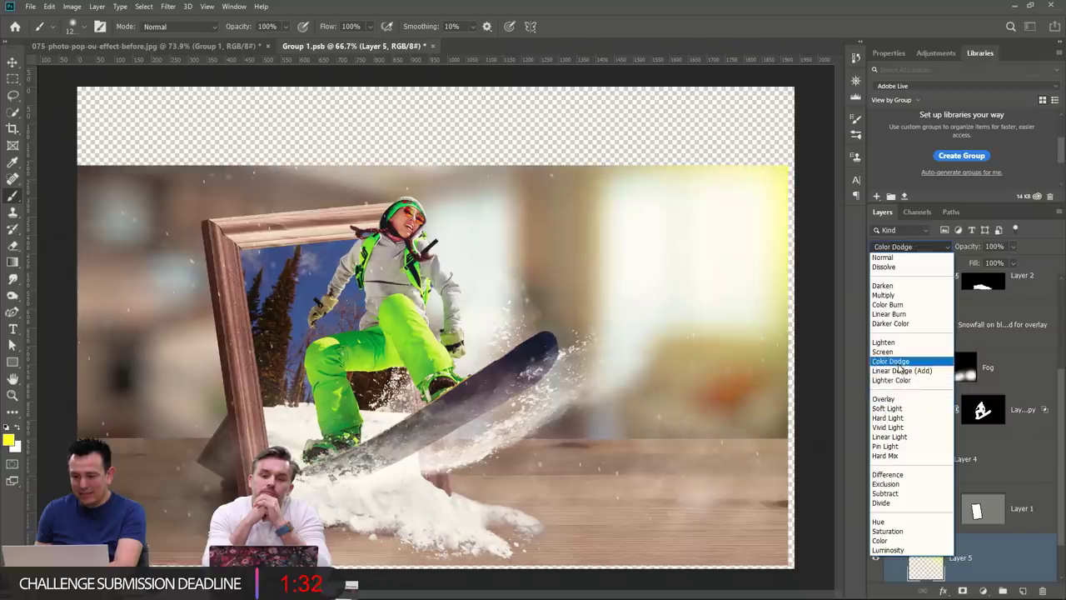
pyautogui.click(898, 363)
pyautogui.moveTo(967, 246); pyautogui.dragTo(937, 264)
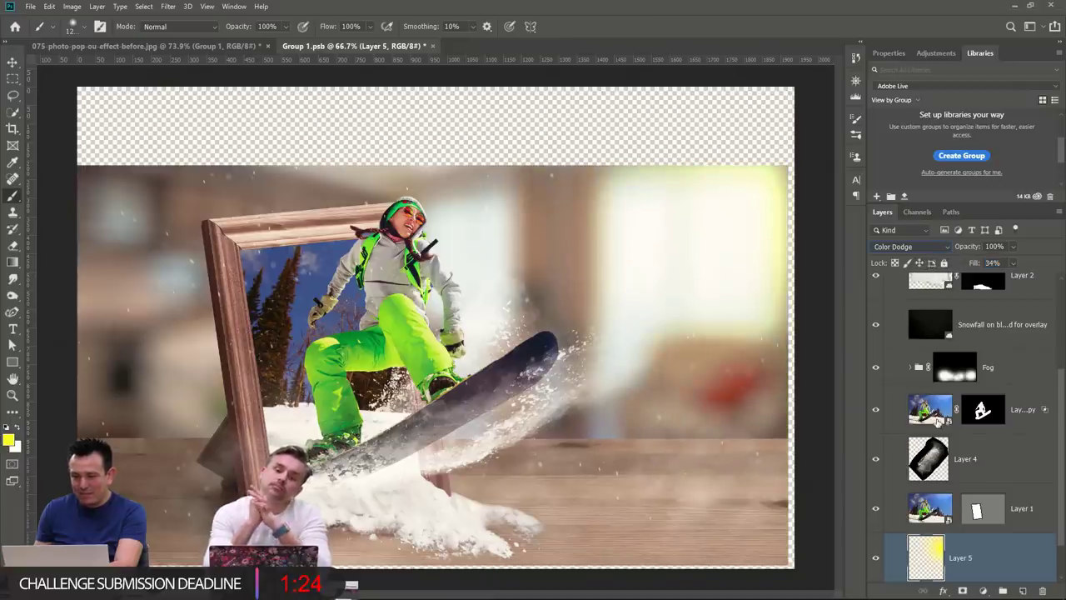
# Fill a new Layer 7 over the snowboarder selection with yellow in Color Dodge at 42% fill.
pyautogui.keyDown('ctrl'); pyautogui.click(981, 409); pyautogui.keyUp('ctrl')
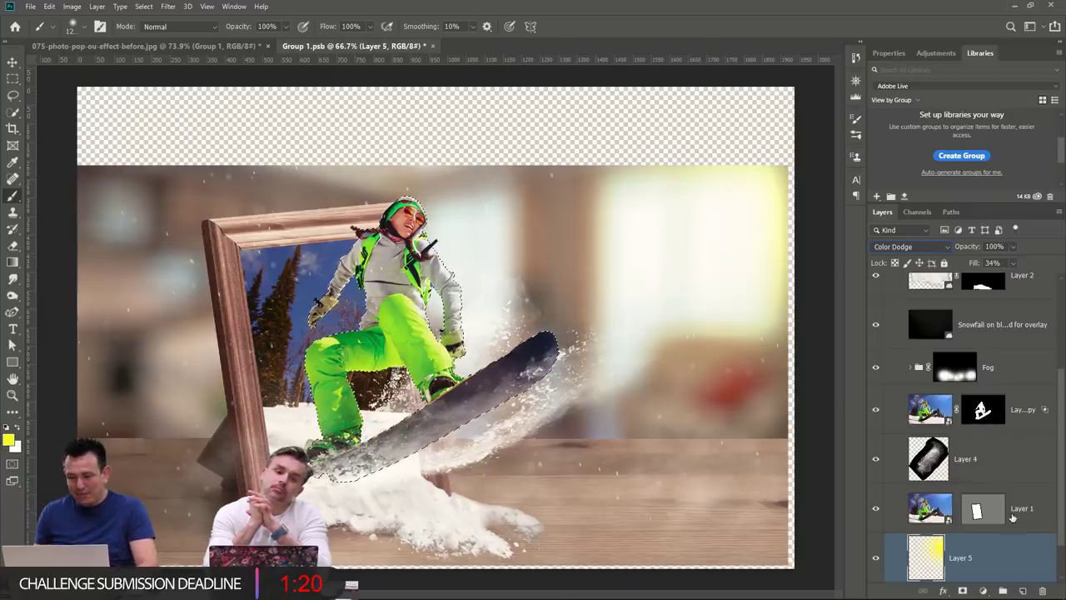
pyautogui.click(1023, 591)
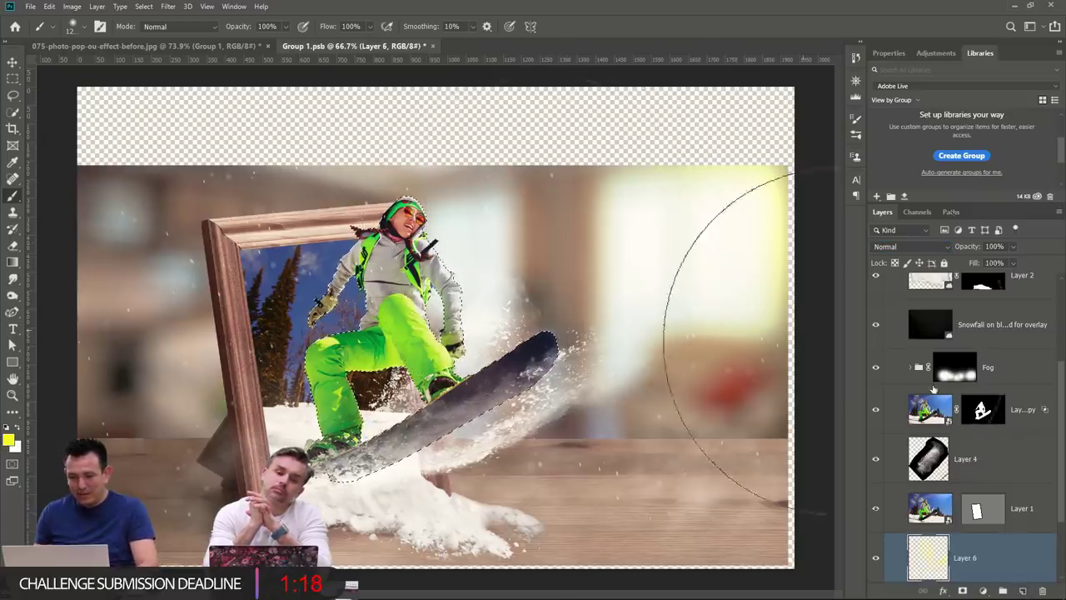
pyautogui.click(1012, 414)
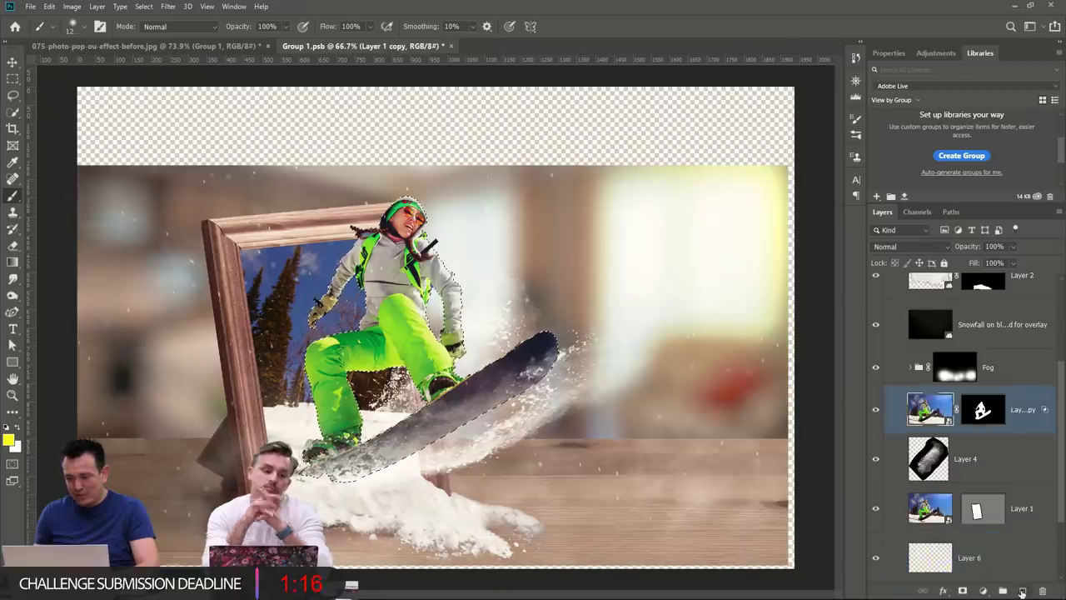
pyautogui.click(1023, 590)
pyautogui.hotkey('alt', 'BackSpace')
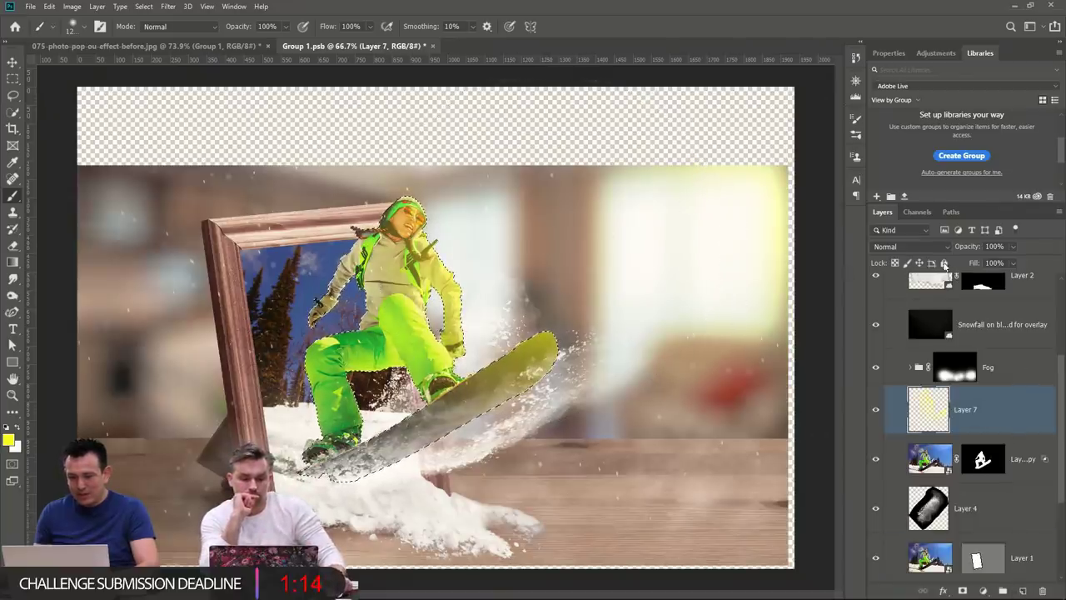
pyautogui.click(912, 247)
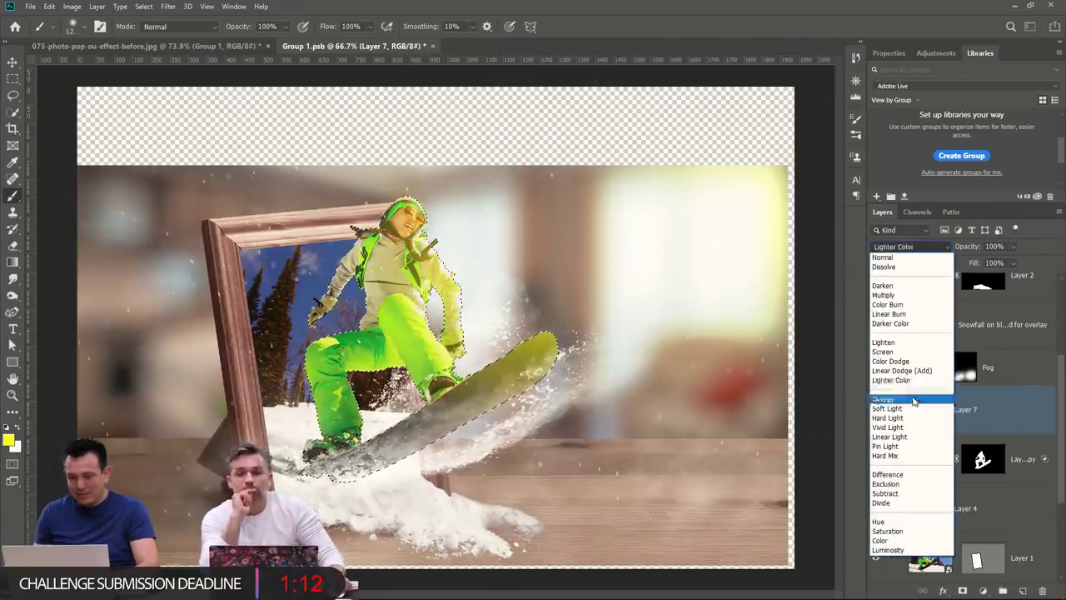
pyautogui.click(913, 364)
pyautogui.moveTo(974, 262); pyautogui.dragTo(934, 265)
pyautogui.write('42')
pyautogui.press('Return')
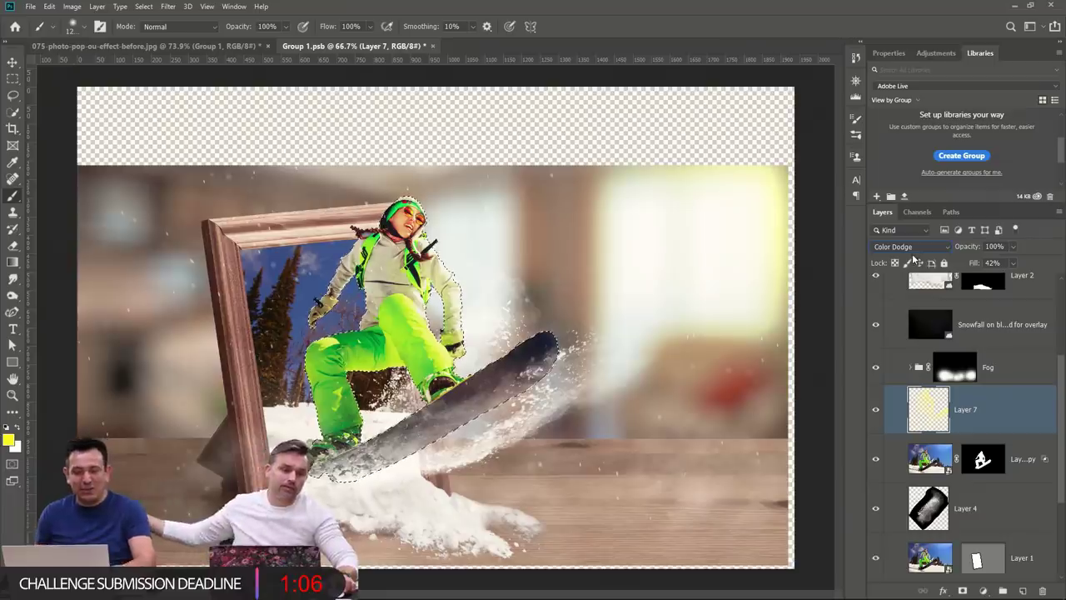
pyautogui.hotkey('ctrl', 'd')
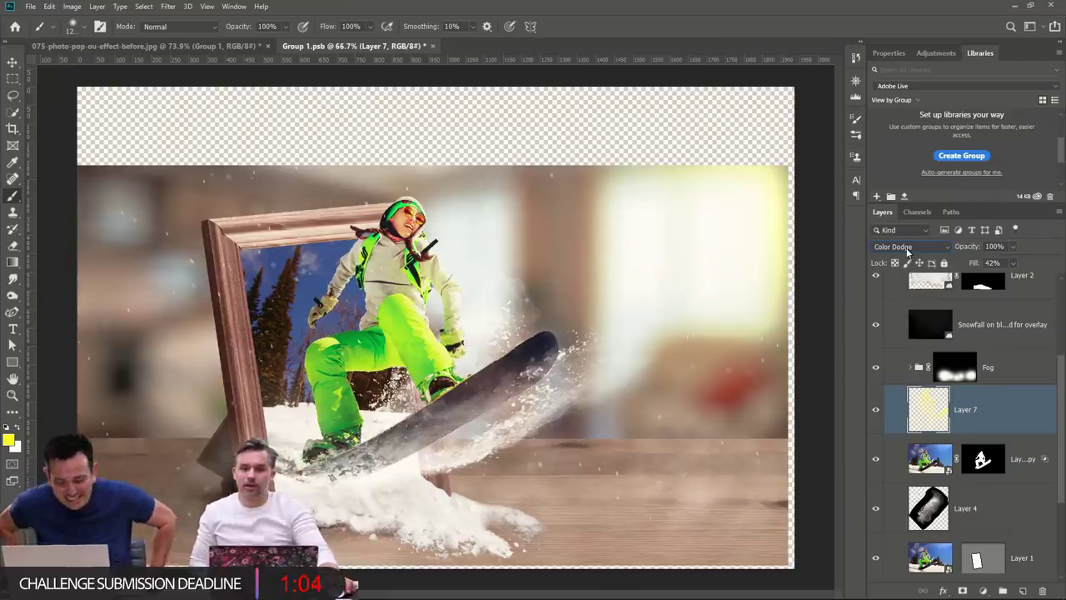
pyautogui.click(875, 410)
pyautogui.click(875, 410)
pyautogui.click(876, 411)
pyautogui.click(875, 411)
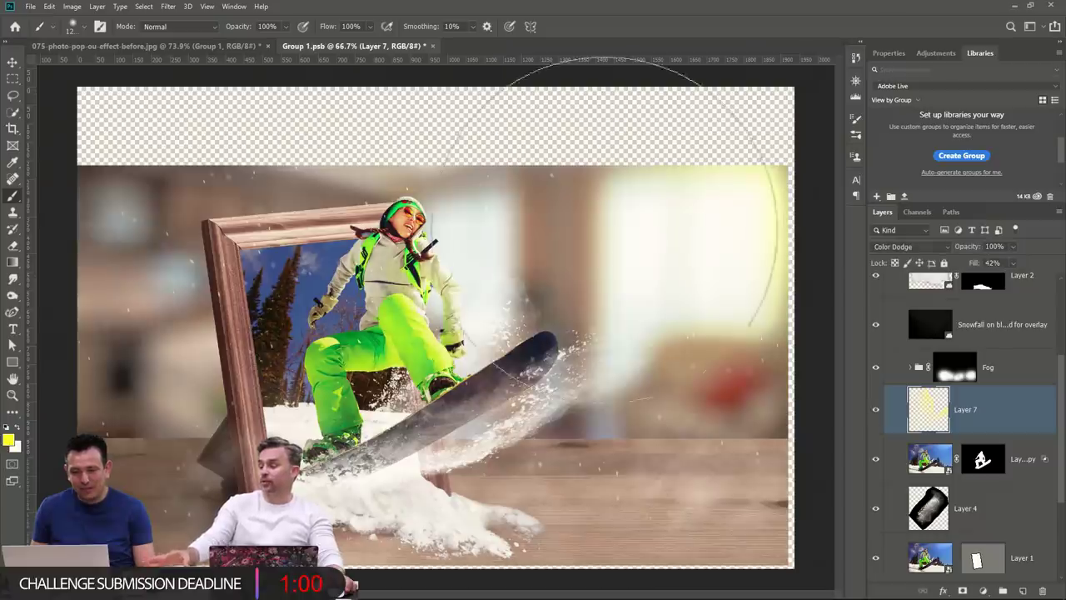
pyautogui.click(433, 46)
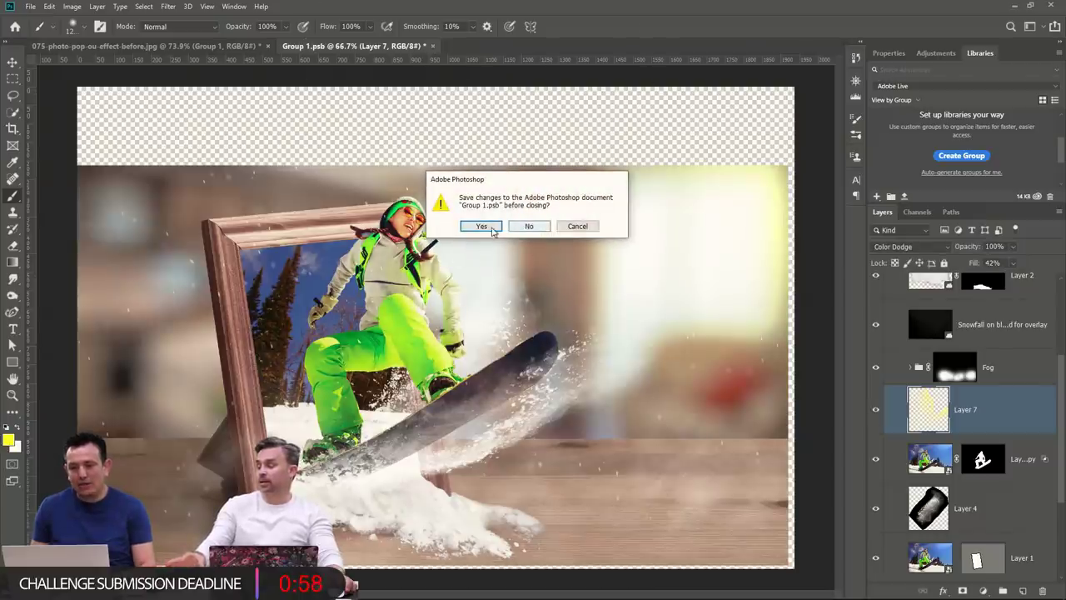
# Save and close Group 1.psb, returning to the updated composite.
pyautogui.click(488, 228)
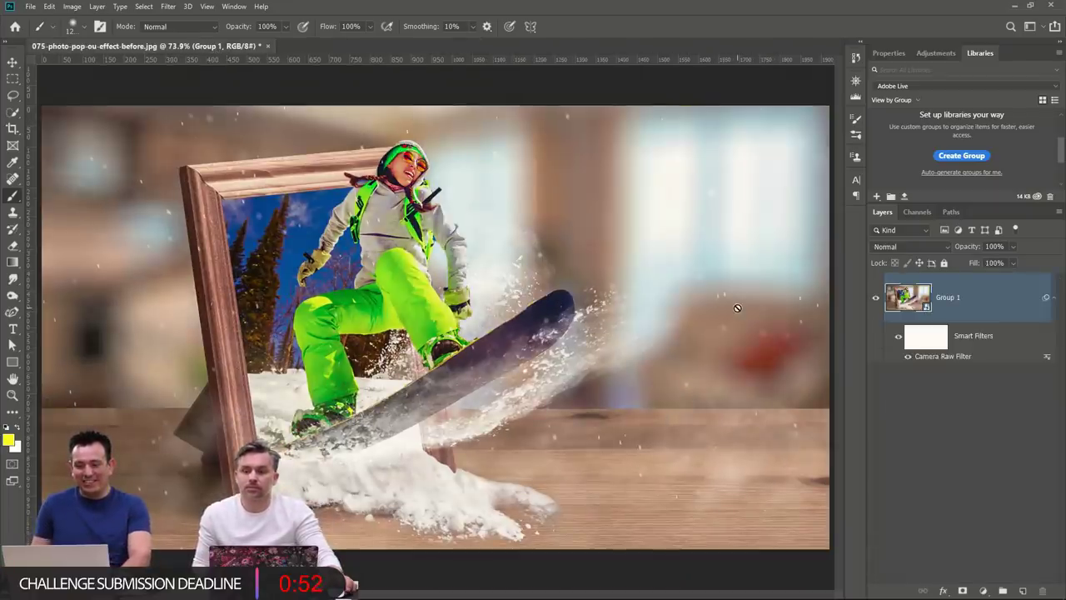
pyautogui.click(983, 591)
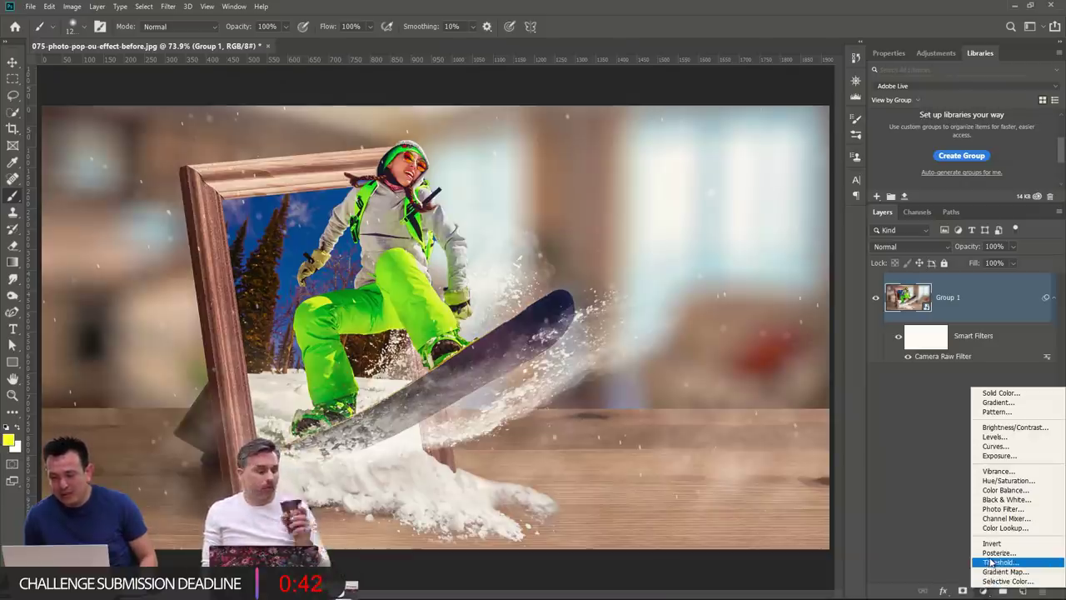
# Add a Color Lookup layer and try the 3Strip, Candlelight and Crisp_Warm presets.
pyautogui.click(998, 529)
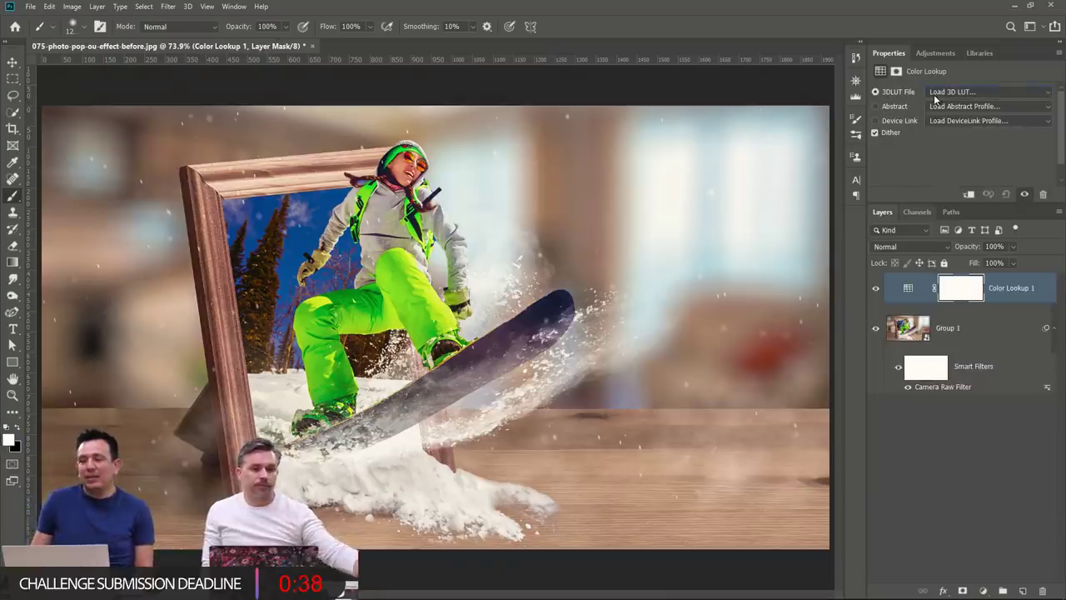
pyautogui.click(935, 93)
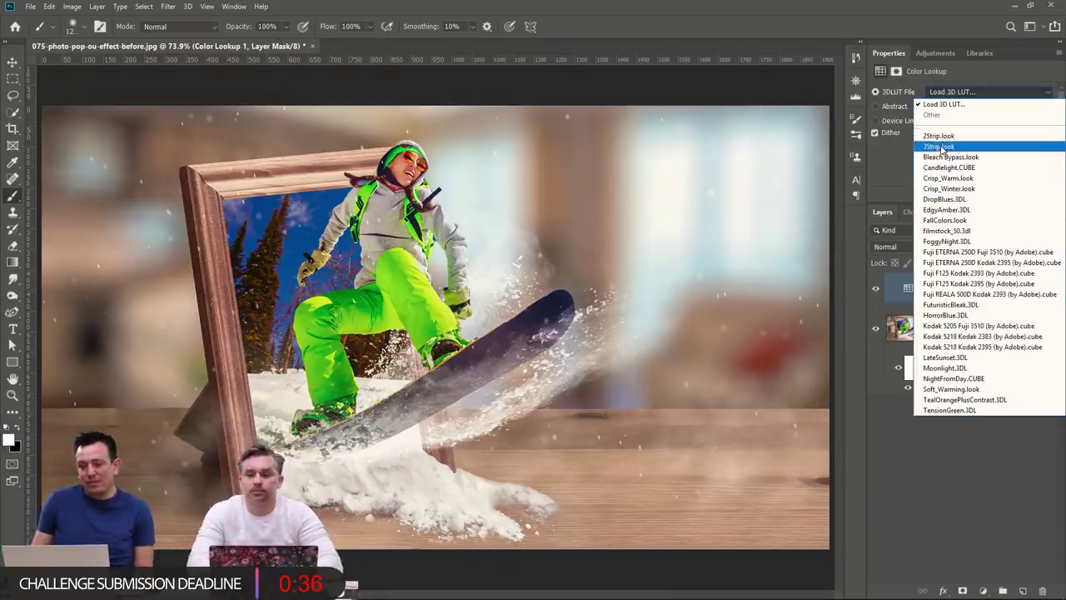
pyautogui.click(939, 146)
pyautogui.click(955, 95)
pyautogui.click(942, 170)
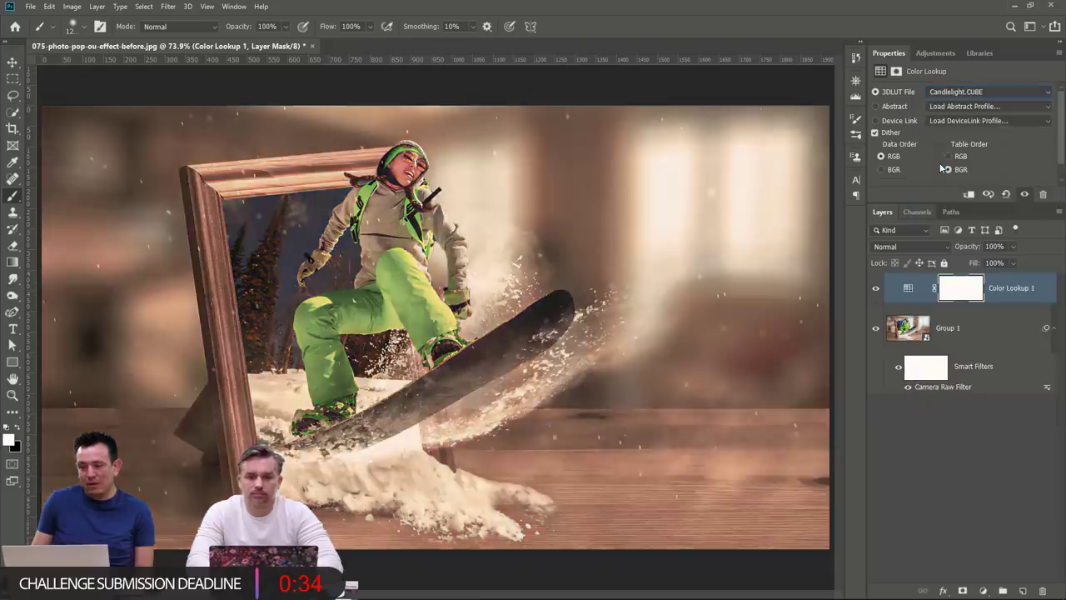
pyautogui.click(942, 95)
pyautogui.click(947, 178)
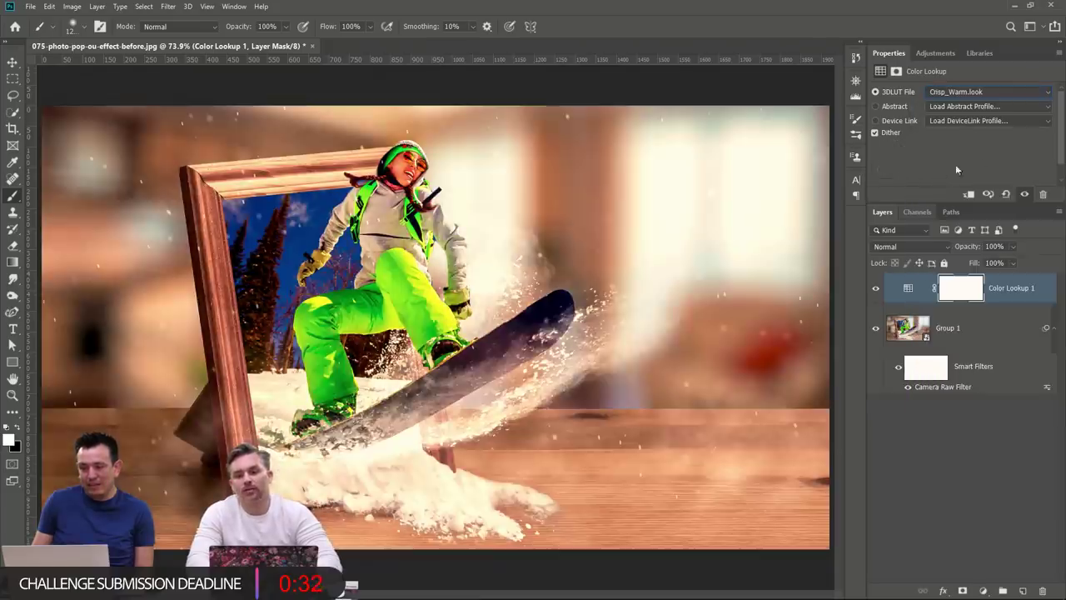
# Preview further LUT presets and settle on the FoggyNight.3DL grade.
pyautogui.press('Down')
pyautogui.press('Down')
pyautogui.press('Down')
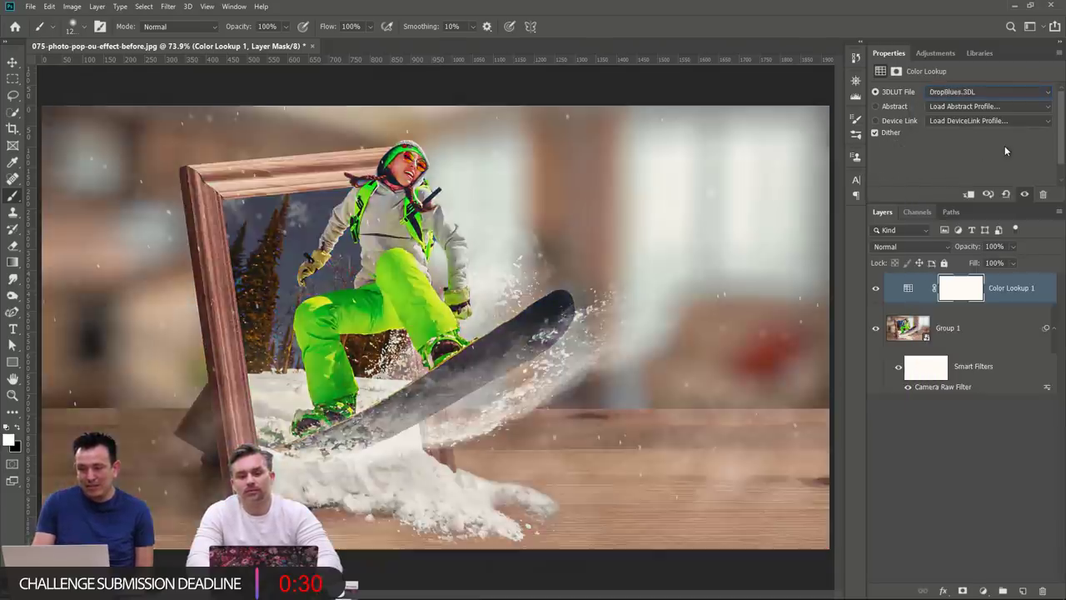
pyautogui.press('Down')
pyautogui.press('Down')
pyautogui.press('Down')
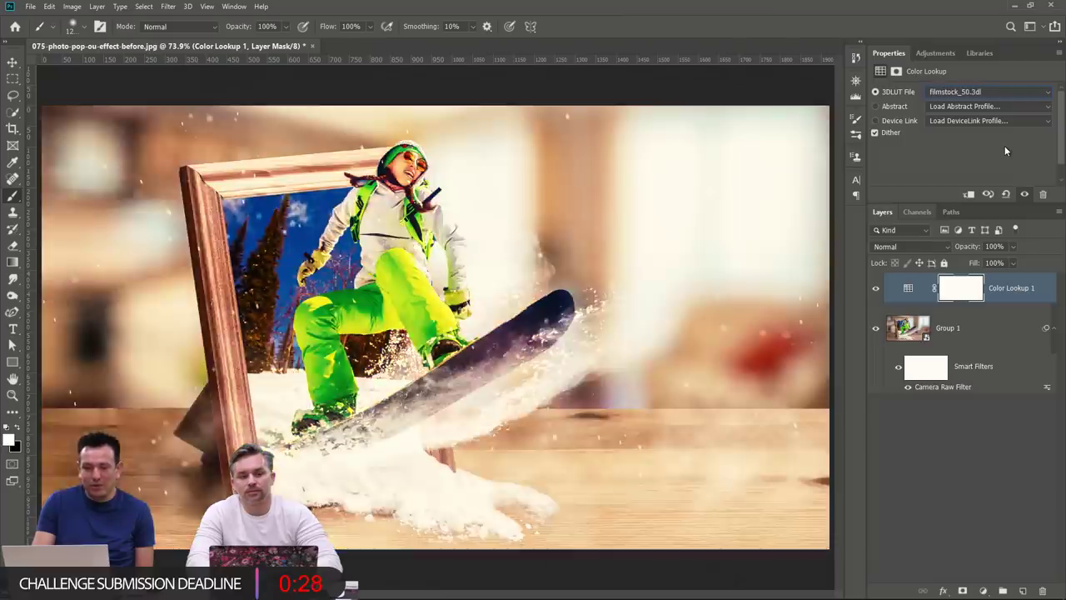
pyautogui.press('Down')
pyautogui.press('Down')
pyautogui.press('Down')
pyautogui.press('Down')
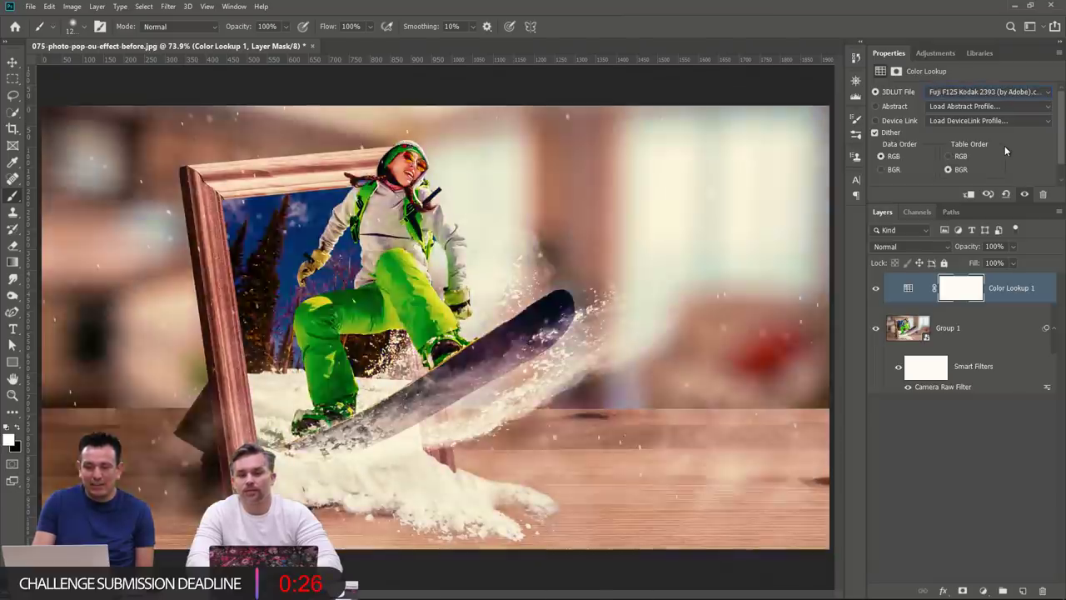
pyautogui.press('Down')
pyautogui.press('Down')
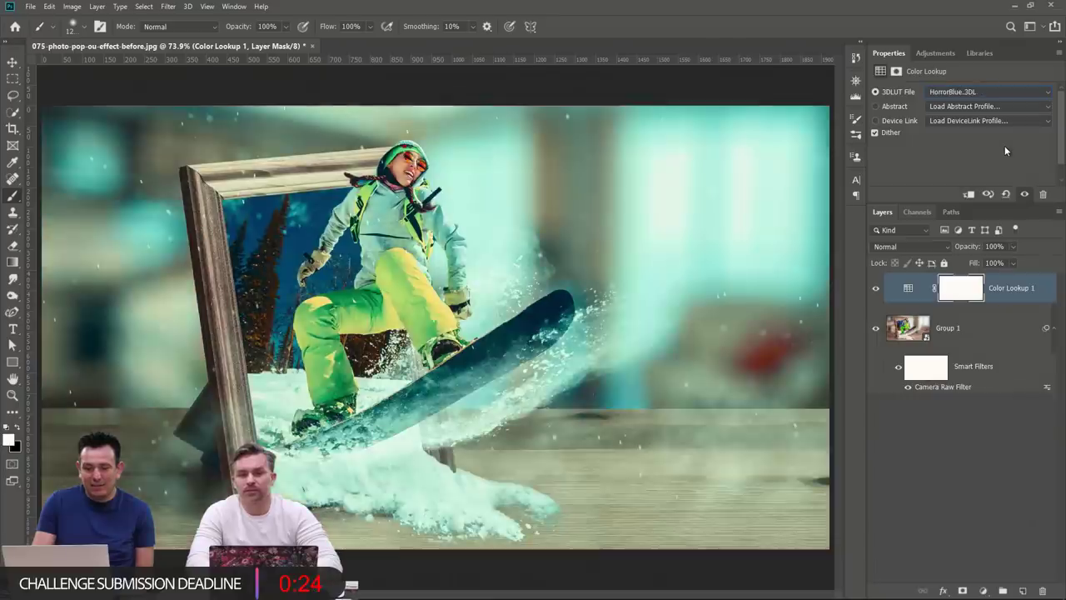
pyautogui.press('Down')
pyautogui.press('Down')
pyautogui.press('Down')
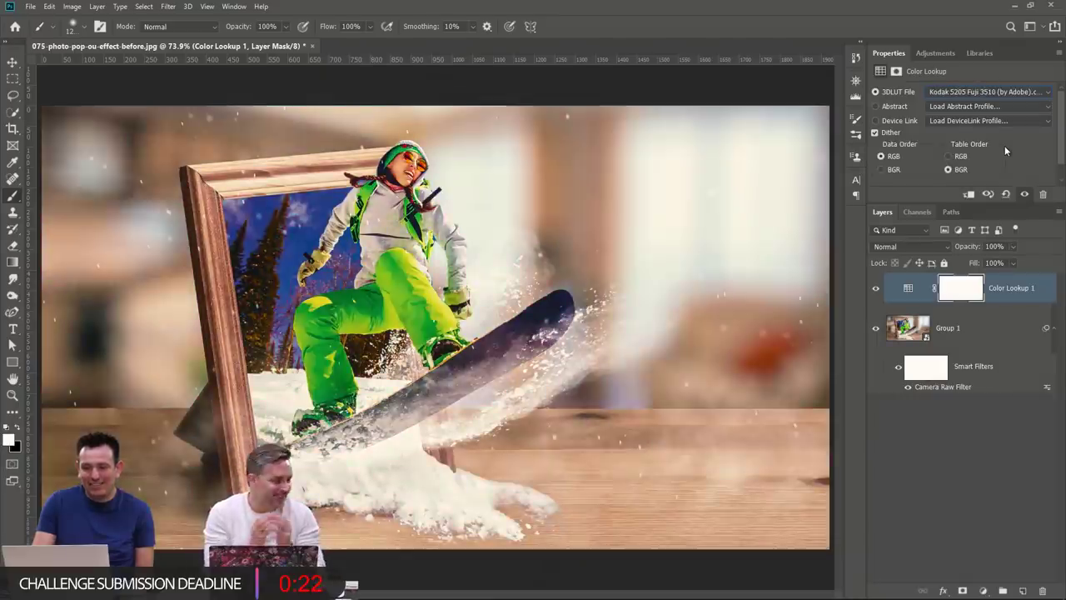
pyautogui.press('Down')
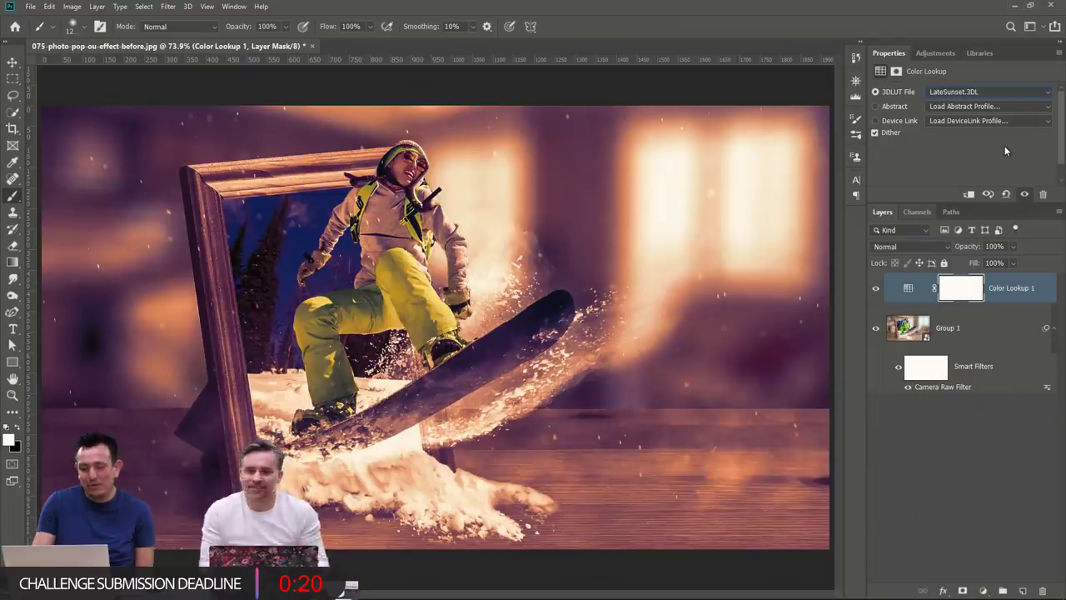
pyautogui.press('Up')
pyautogui.press('Up')
pyautogui.press('Up')
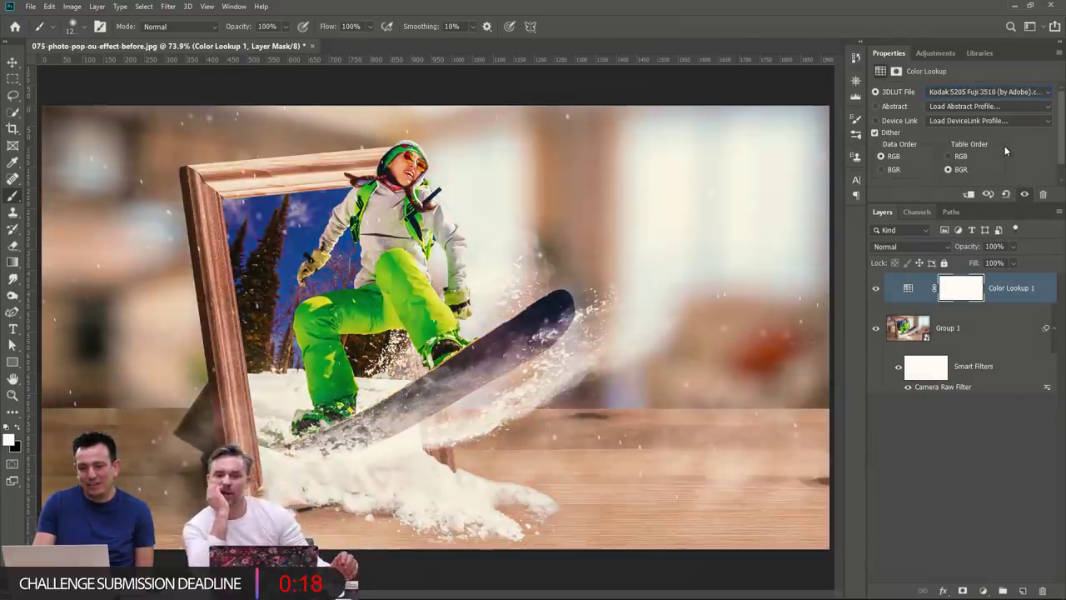
pyautogui.press('Up')
pyautogui.press('Up')
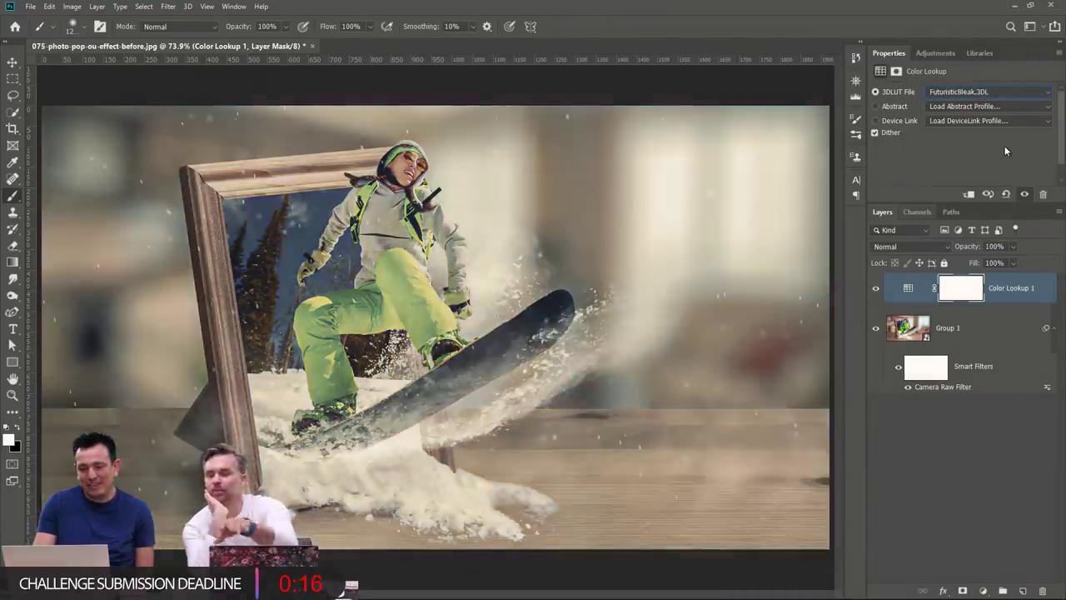
pyautogui.press('Up')
pyautogui.press('Up')
pyautogui.press('Up')
pyautogui.press('Up')
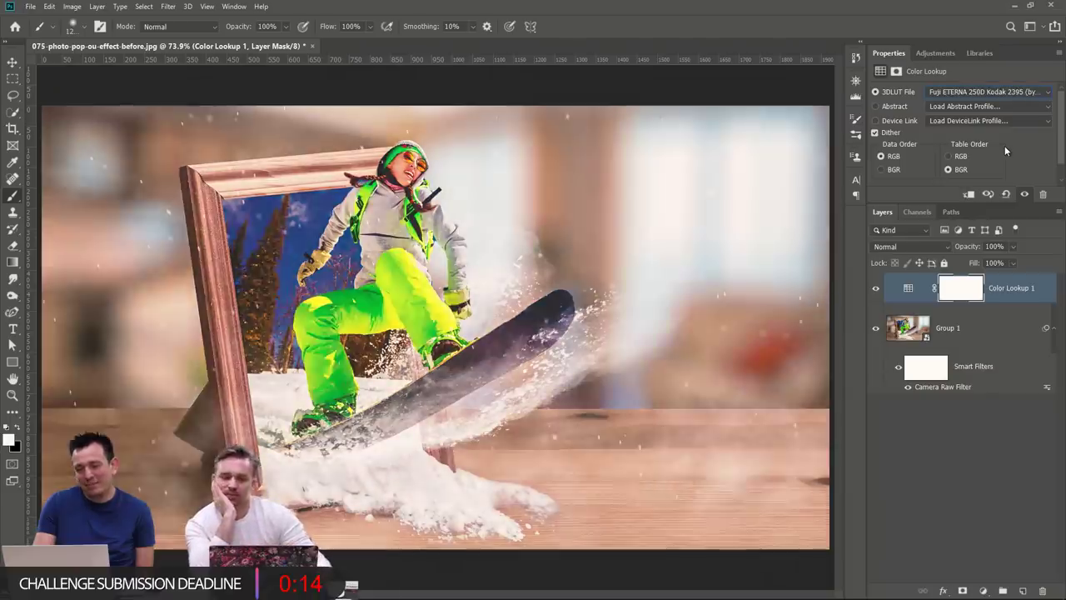
pyautogui.press('Up')
pyautogui.press('Up')
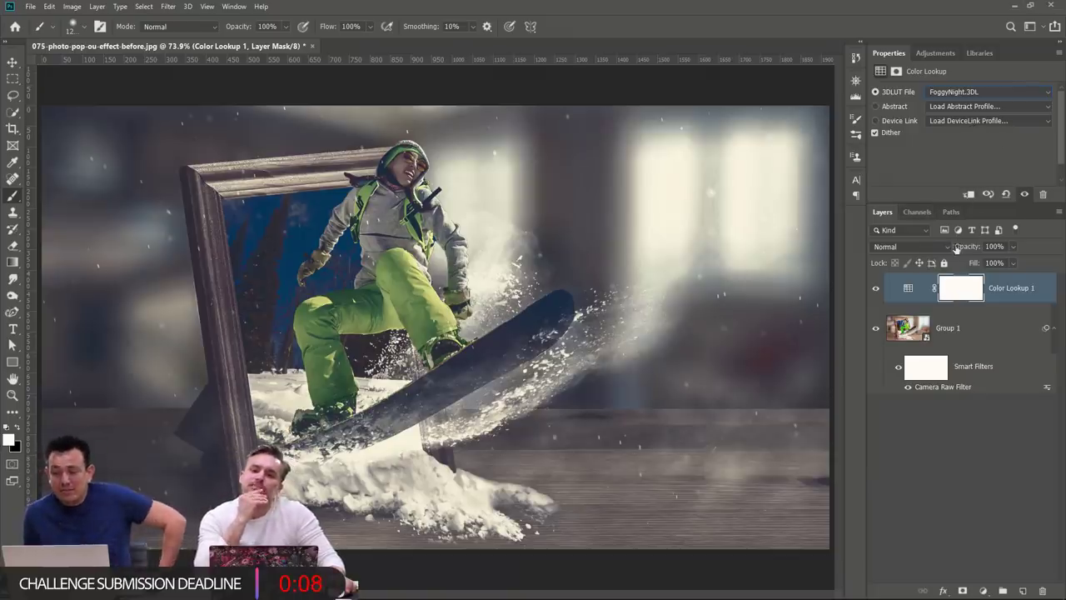
pyautogui.moveTo(962, 246); pyautogui.dragTo(1058, 253)
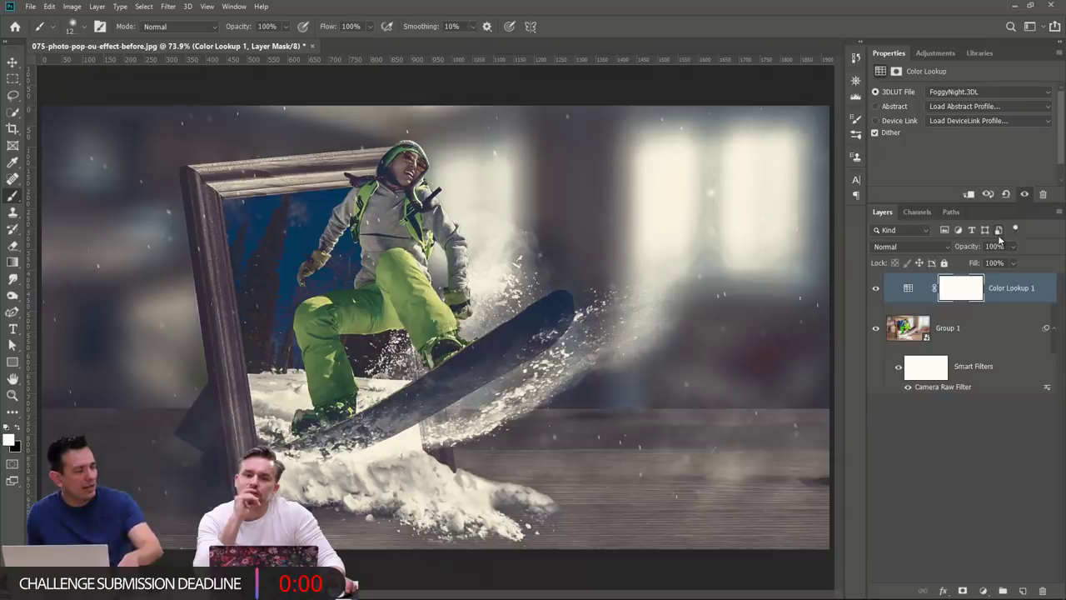
# Compare the FoggyNight grade in Color and Luminosity blend modes.
pyautogui.click(920, 250)
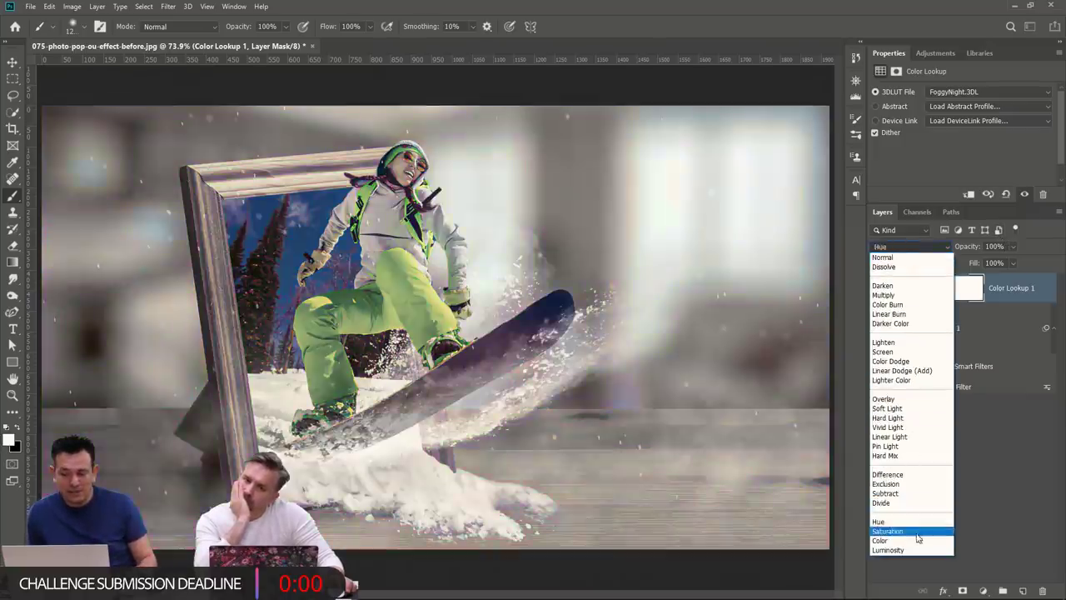
pyautogui.click(918, 541)
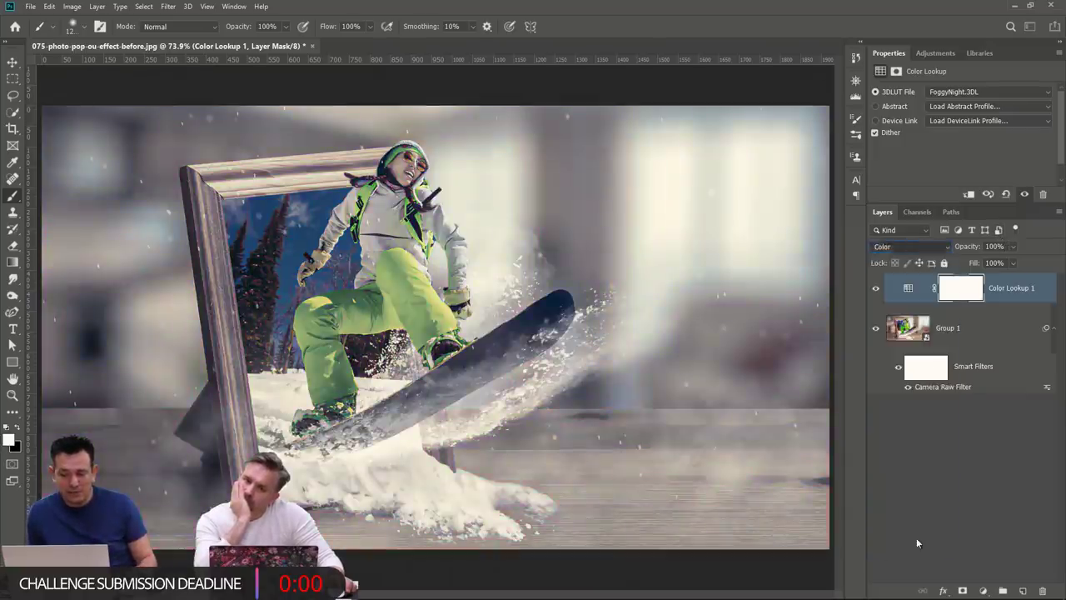
pyautogui.click(876, 288)
pyautogui.click(876, 288)
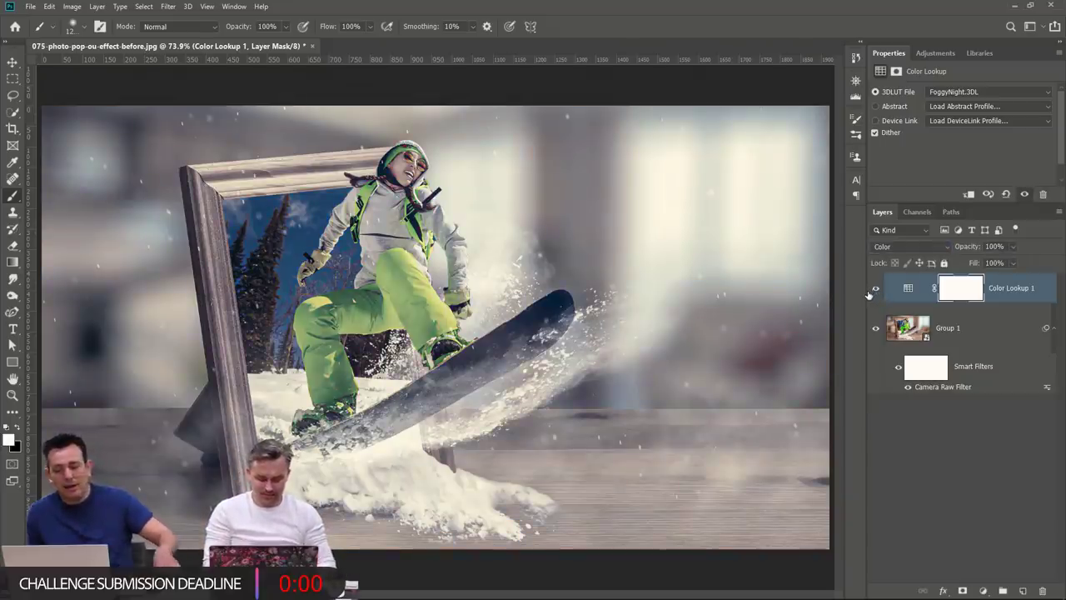
pyautogui.click(893, 249)
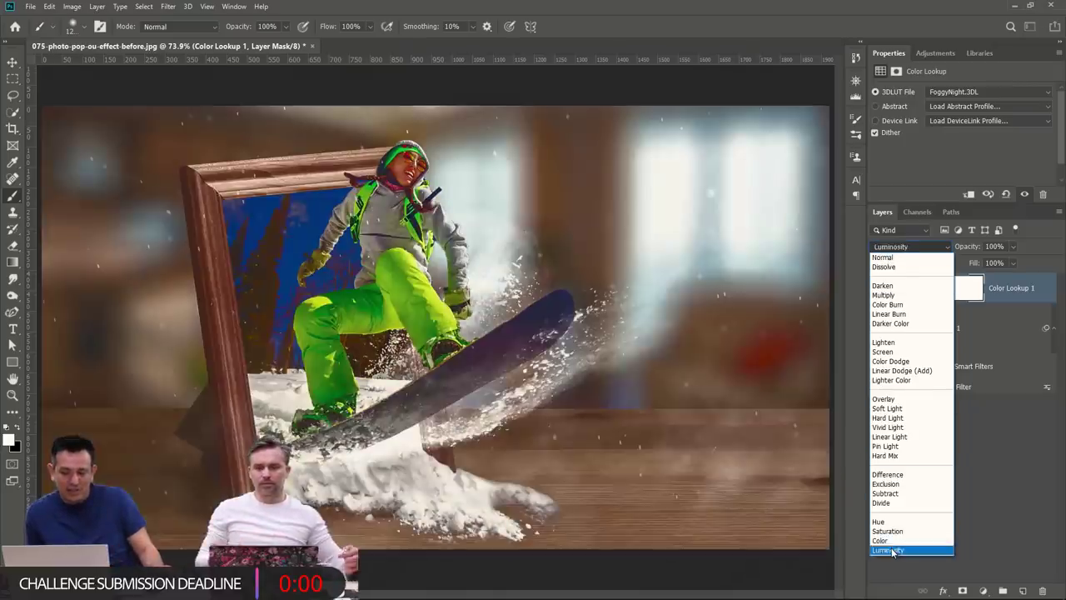
pyautogui.click(888, 549)
pyautogui.click(877, 289)
pyautogui.click(876, 289)
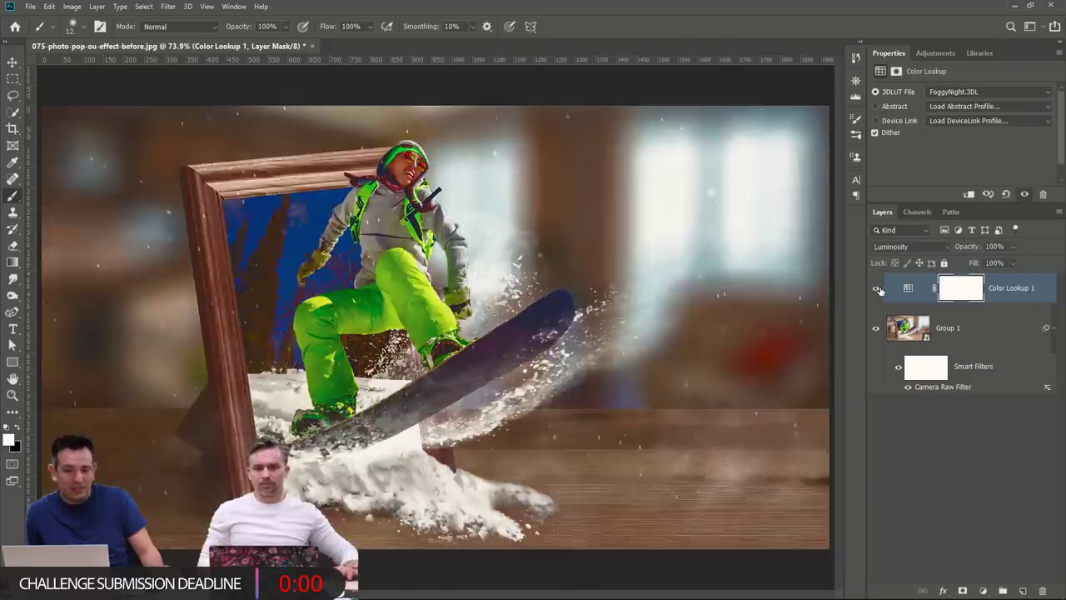
pyautogui.click(877, 289)
pyautogui.click(877, 289)
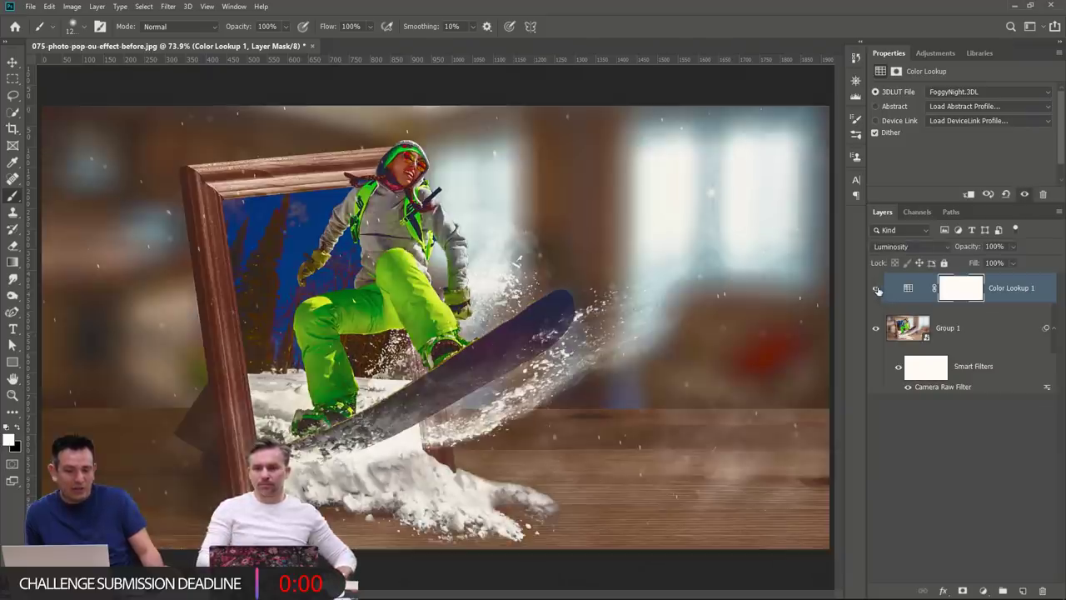
# Set the grade to Normal at 50% opacity and stamp all visible layers into Layer 1.
pyautogui.click(899, 246)
pyautogui.click(889, 250)
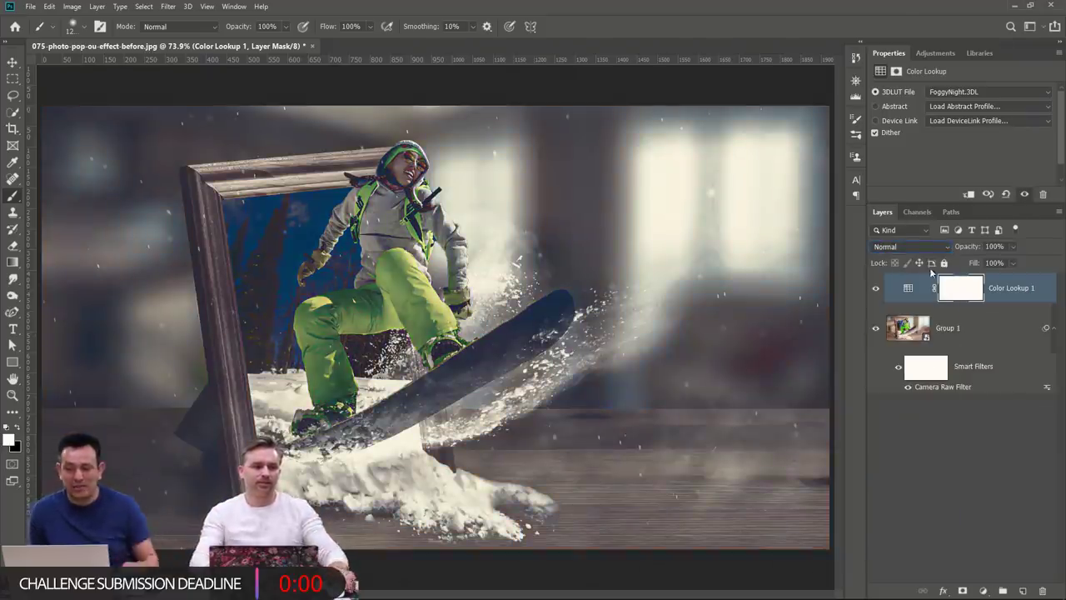
pyautogui.moveTo(966, 248); pyautogui.dragTo(936, 248)
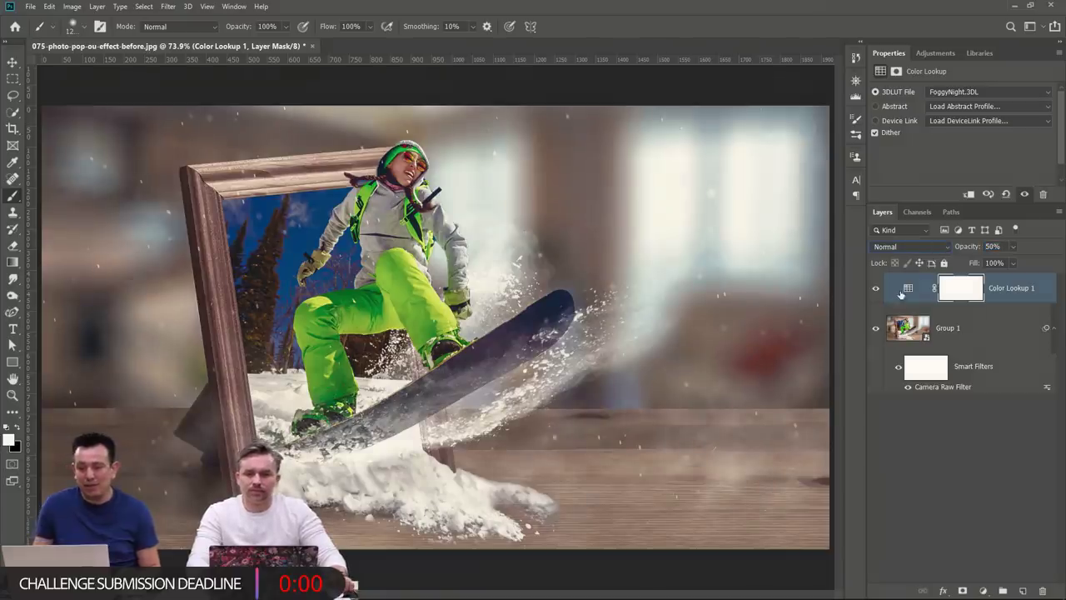
pyautogui.moveTo(904, 294); pyautogui.dragTo(1046, 590)
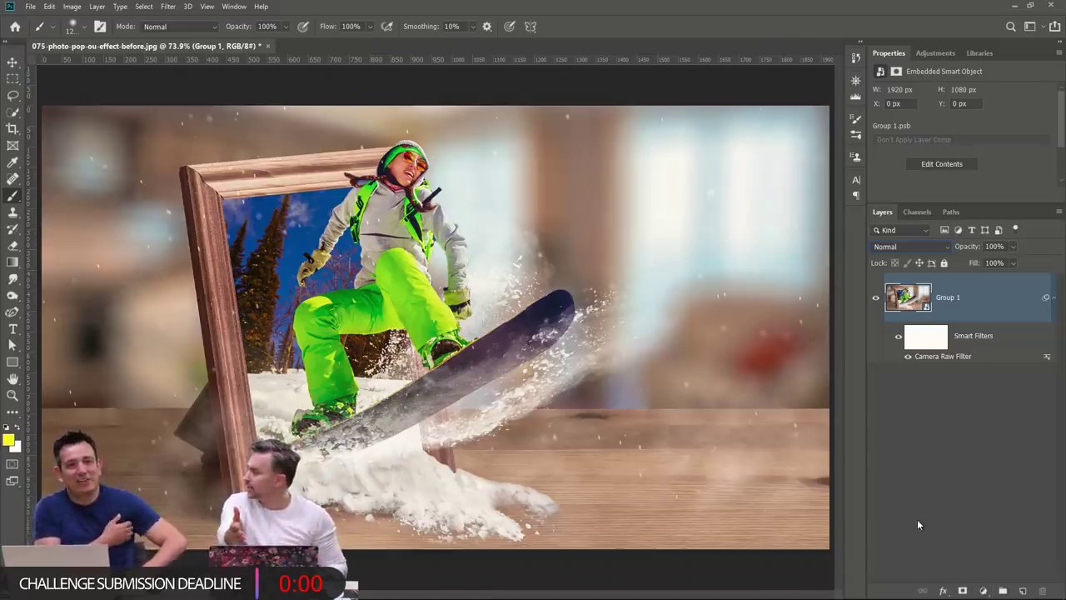
pyautogui.hotkey('ctrl', 'z')
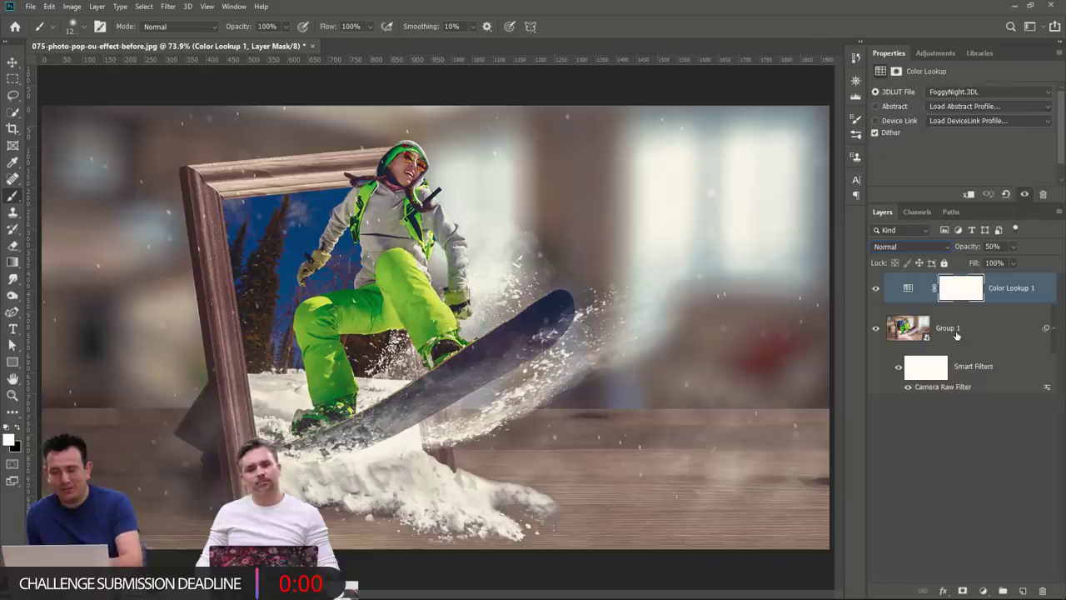
pyautogui.hotkey('ctrl', 'shift', 'alt', 'e')
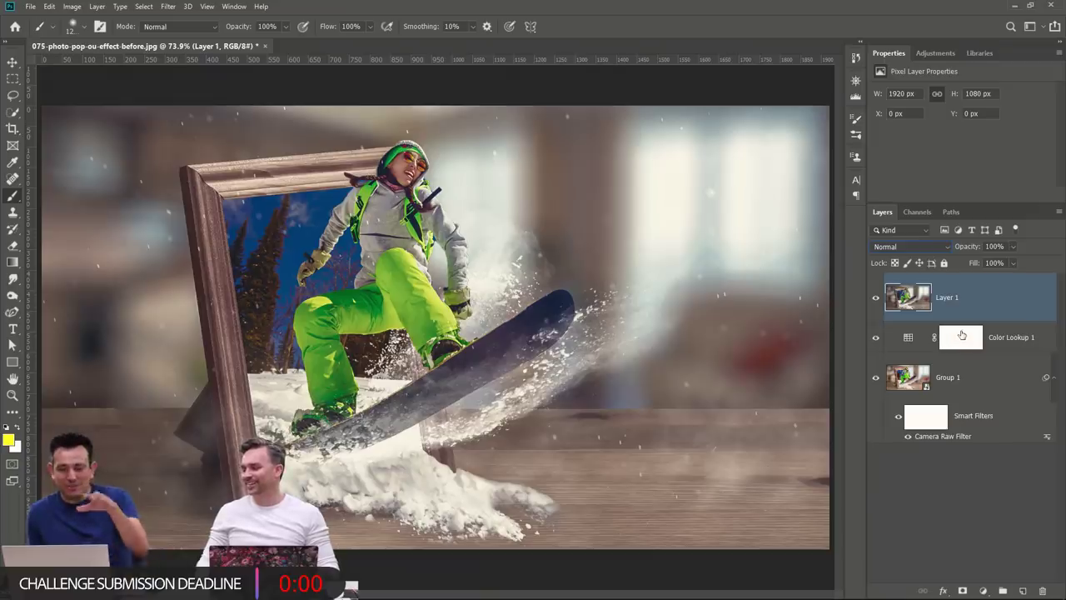
# Check merged Layer 1 on its own, then zoom in on the snowboarder's torso.
pyautogui.keyDown('alt'); pyautogui.click(876, 299); pyautogui.keyUp('alt')
pyautogui.keyDown('alt'); pyautogui.click(875, 300); pyautogui.keyUp('alt')
pyautogui.keyDown('alt'); pyautogui.click(876, 300); pyautogui.keyUp('alt')
pyautogui.click(875, 300)
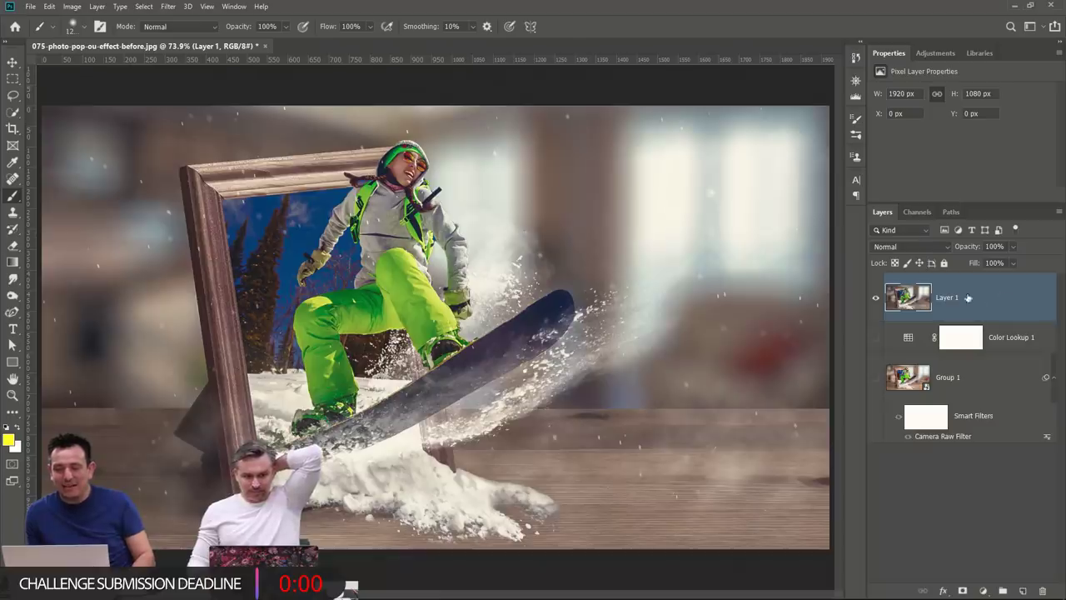
pyautogui.press('z')
pyautogui.click(414, 254)
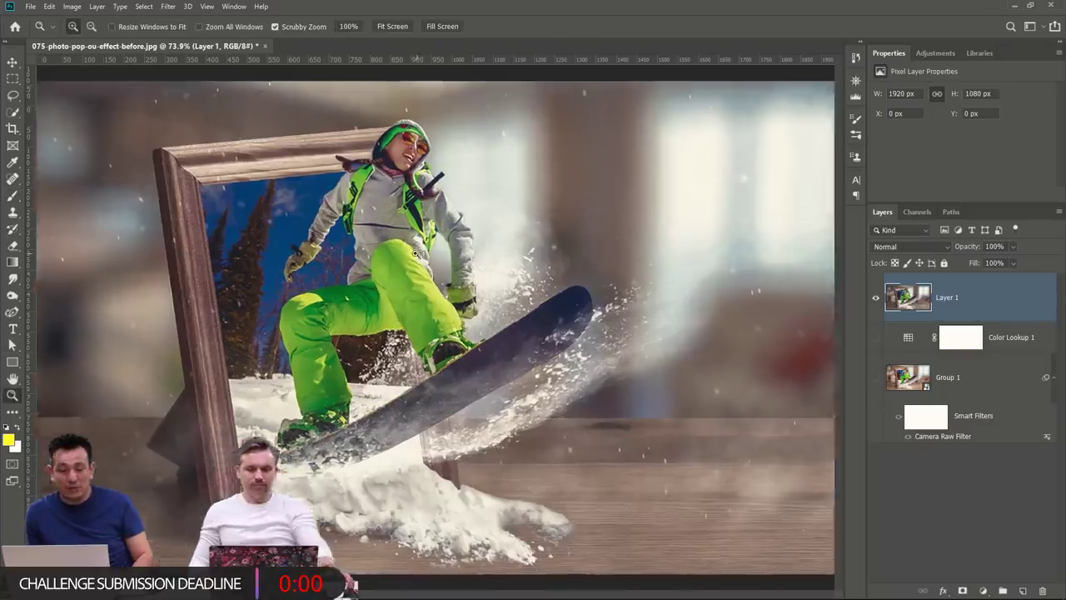
pyautogui.moveTo(414, 254); pyautogui.dragTo(806, 115)
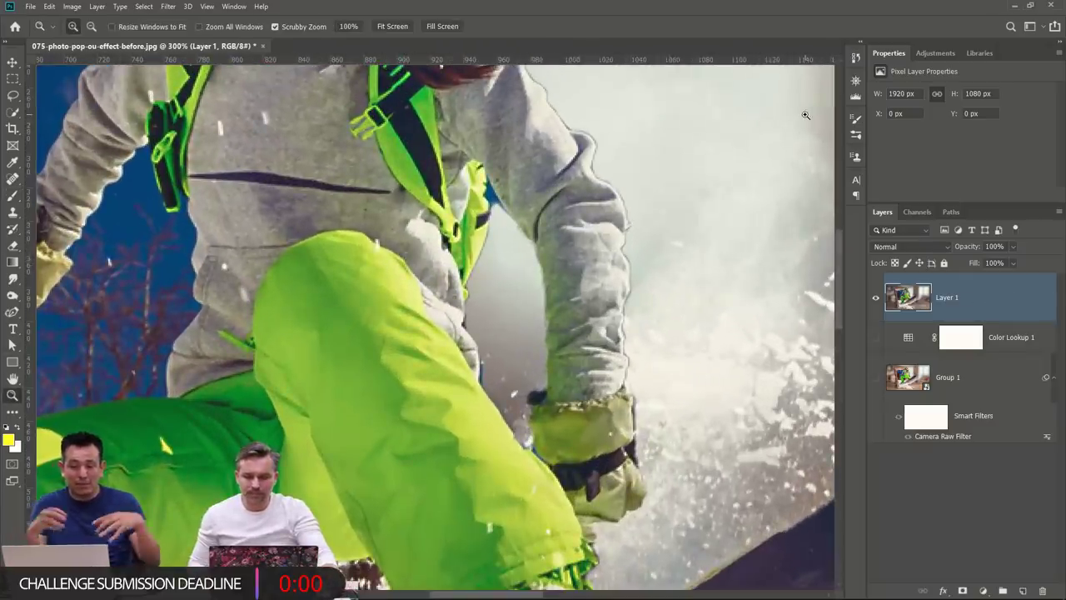
# Add a subtle Camera Raw film grain (Amount 7, Size 25, Roughness 50) to Layer 1.
pyautogui.click(168, 6)
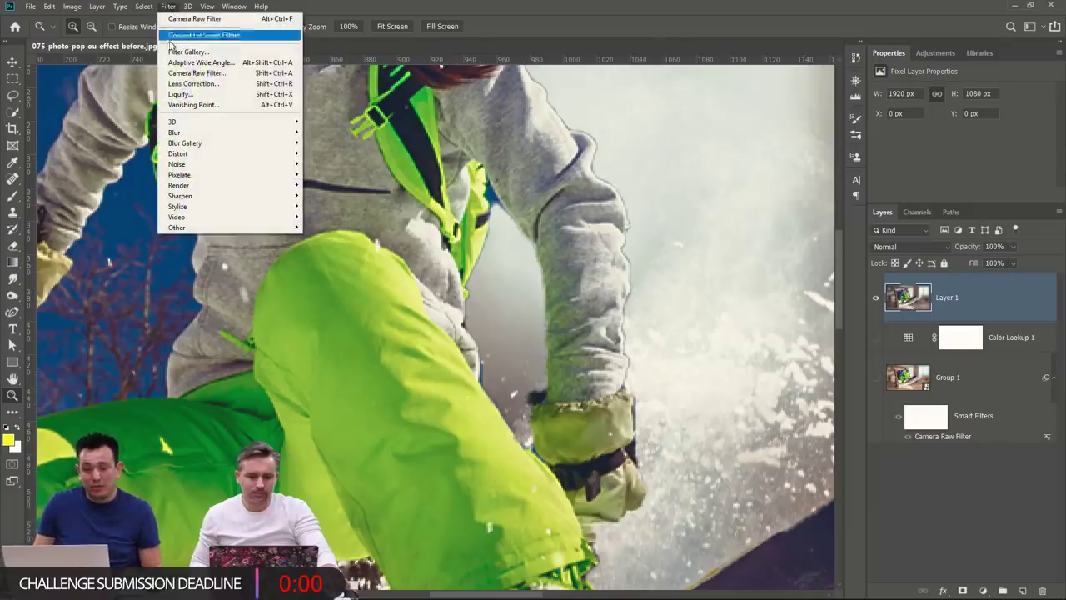
pyautogui.click(175, 74)
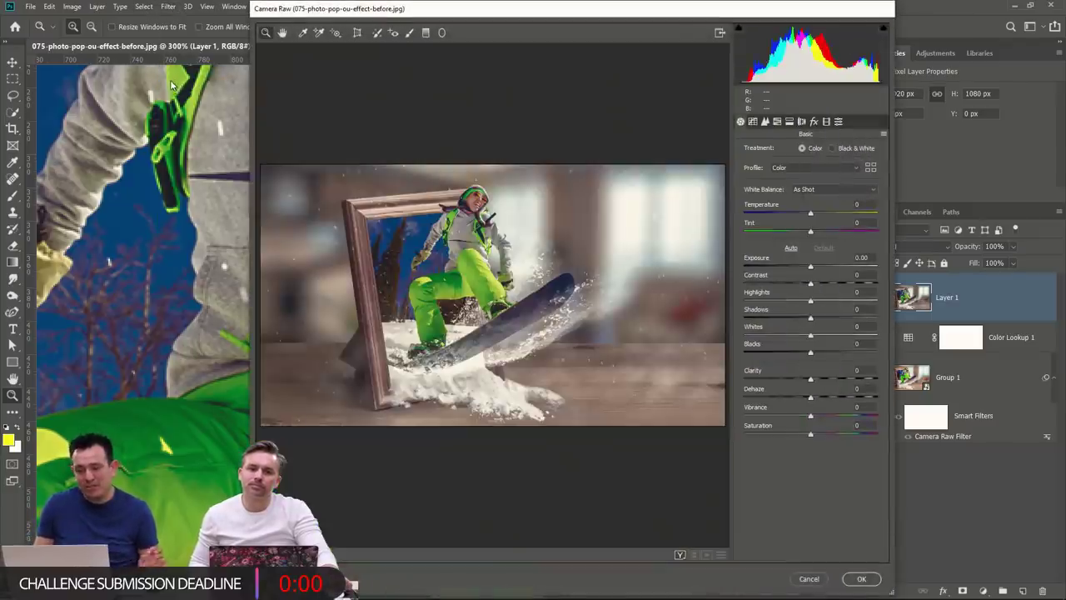
pyautogui.moveTo(475, 193); pyautogui.dragTo(550, 143)
pyautogui.click(814, 120)
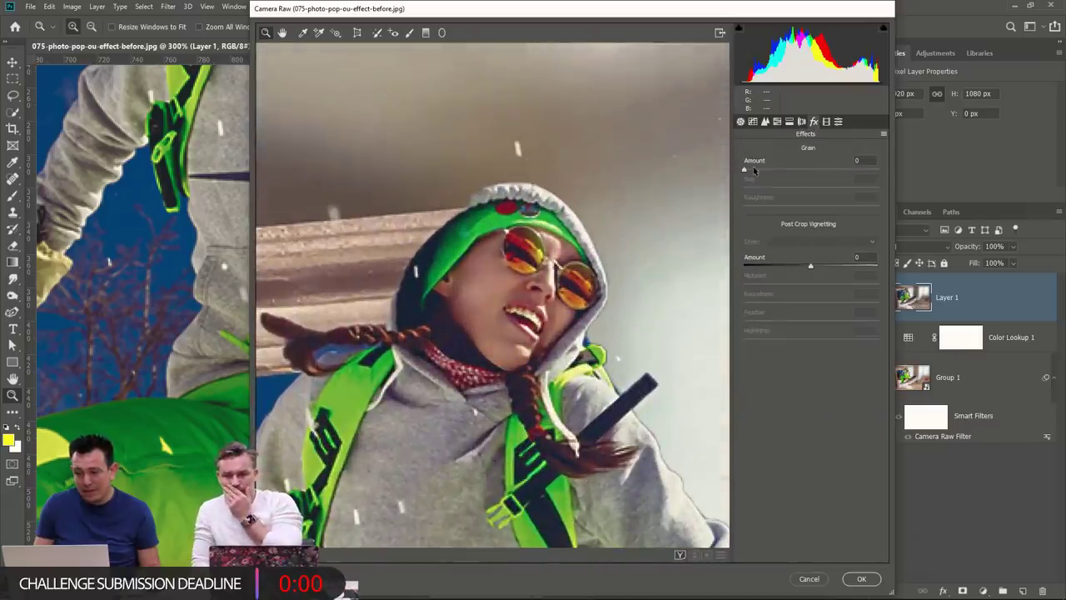
pyautogui.moveTo(745, 171); pyautogui.dragTo(751, 171)
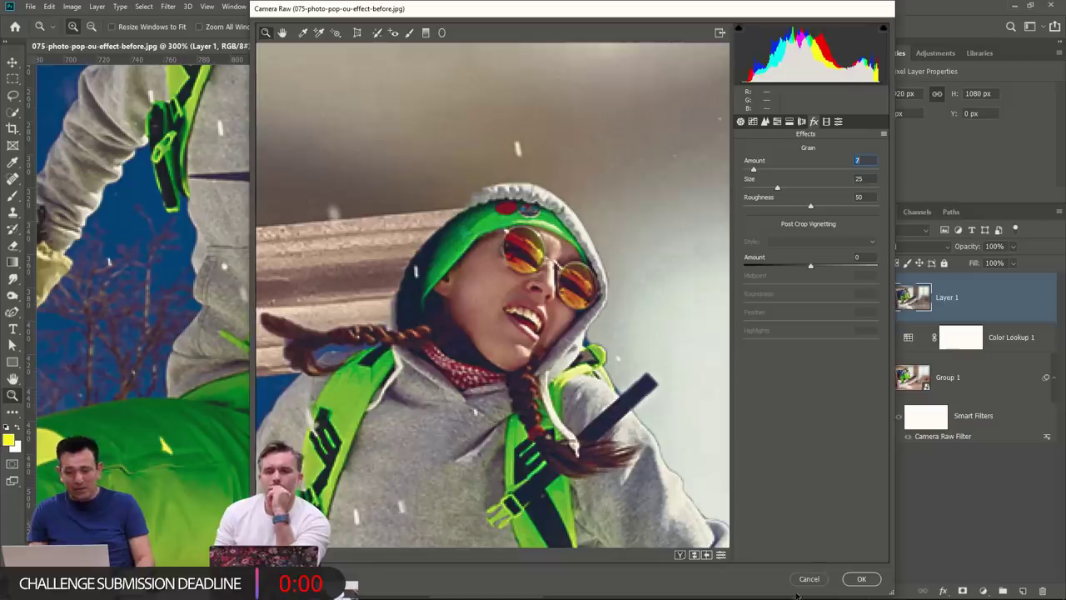
pyautogui.click(861, 578)
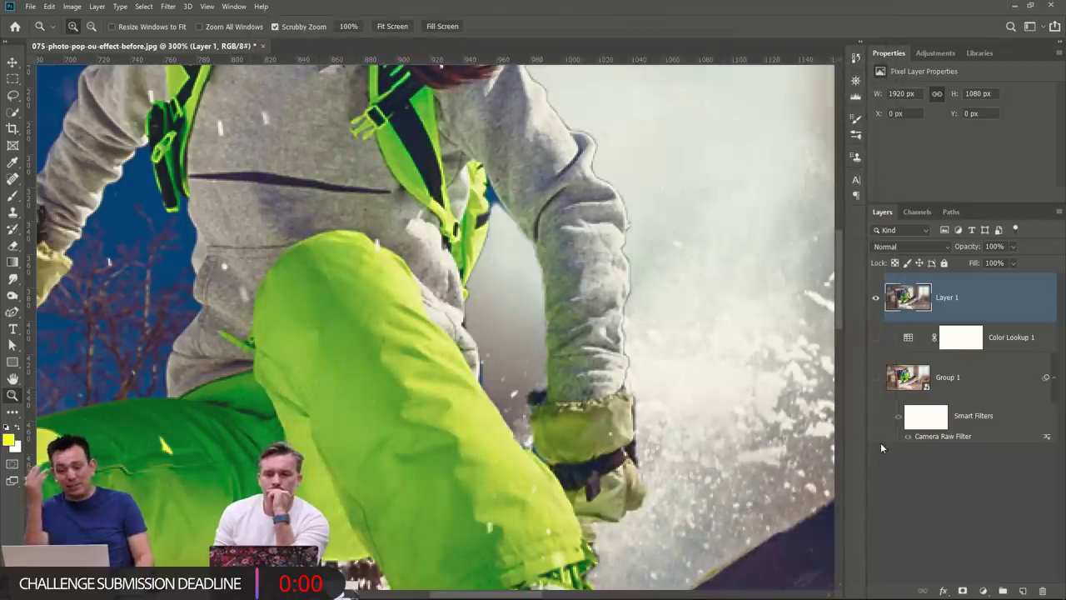
# View the finished grained snowboarder composite at 100% zoom.
pyautogui.doubleClick(9, 398)
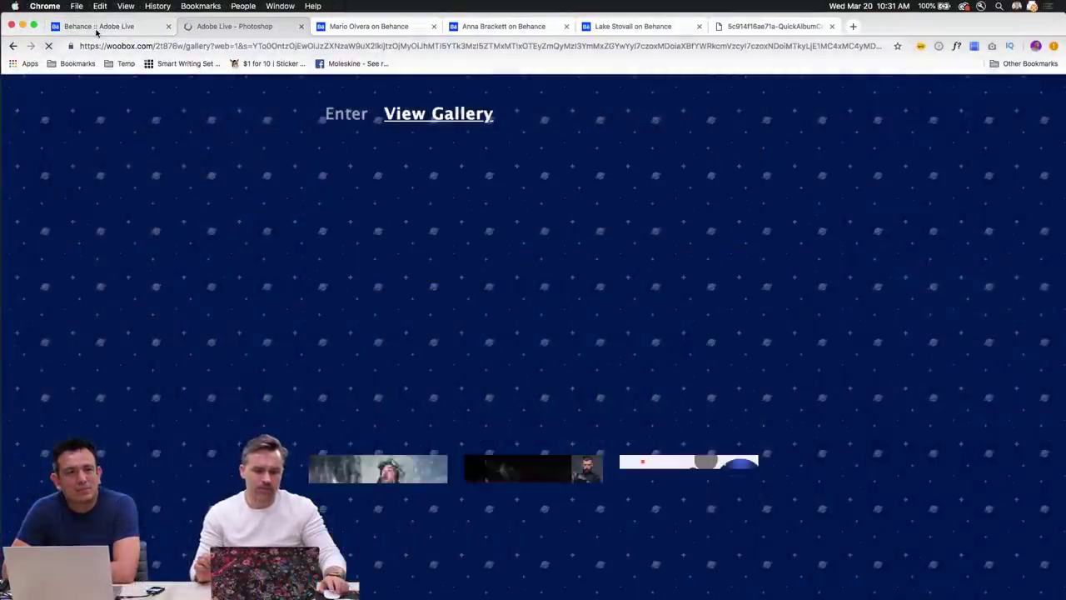
# Go from the Adobe Live challenge details to the Woobox gallery of submissions.
pyautogui.click(96, 28)
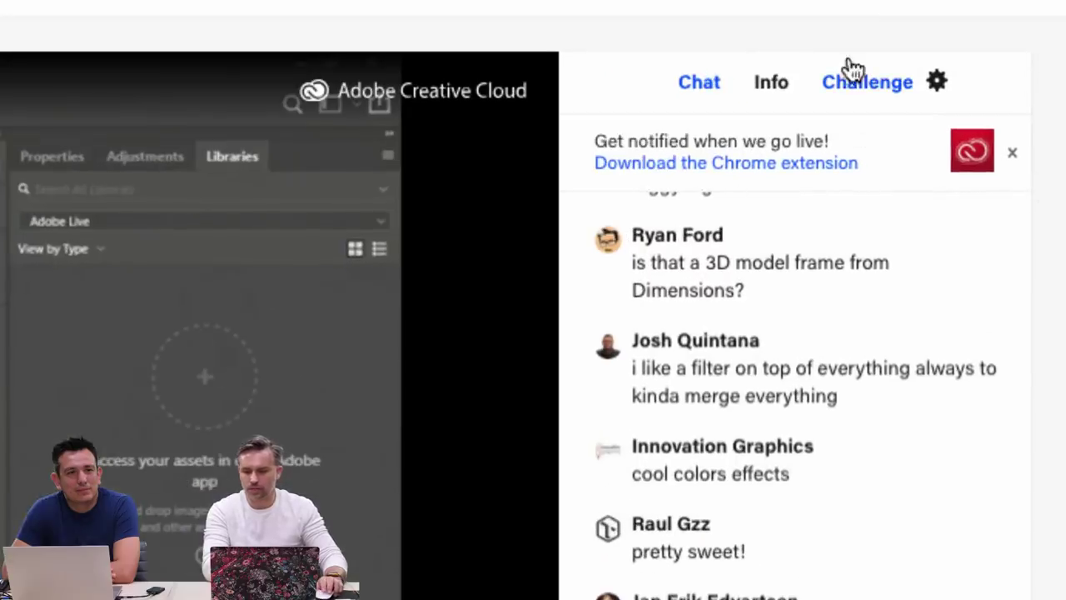
pyautogui.click(989, 160)
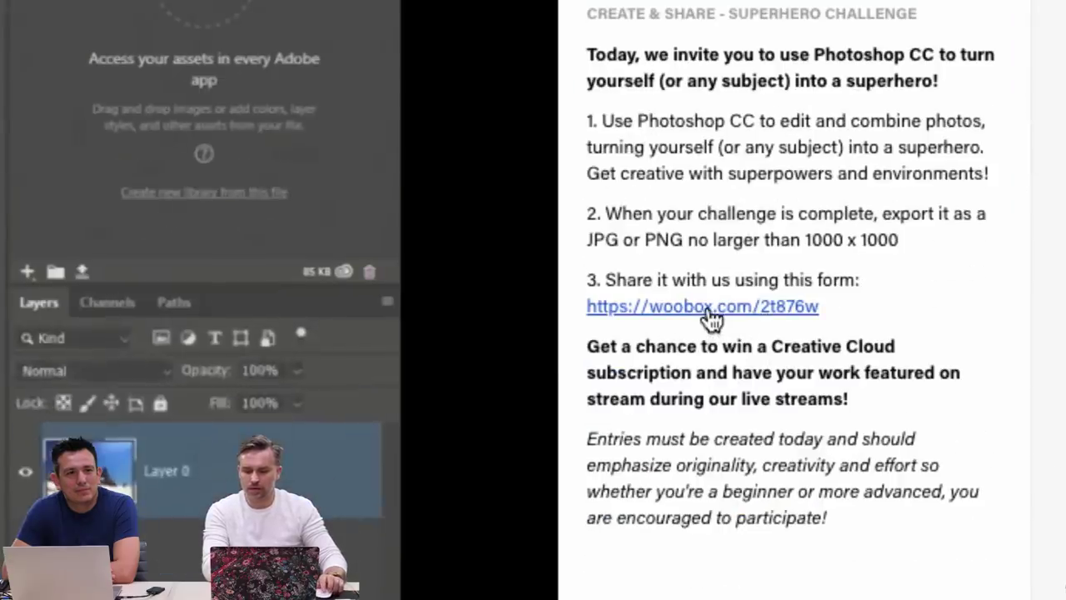
pyautogui.click(709, 308)
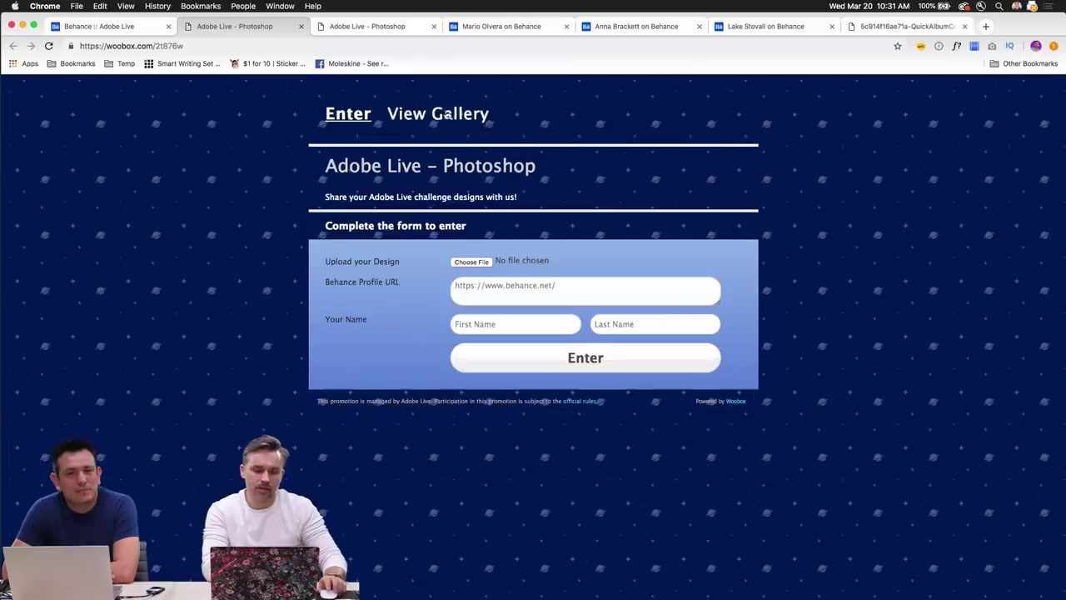
pyautogui.click(442, 114)
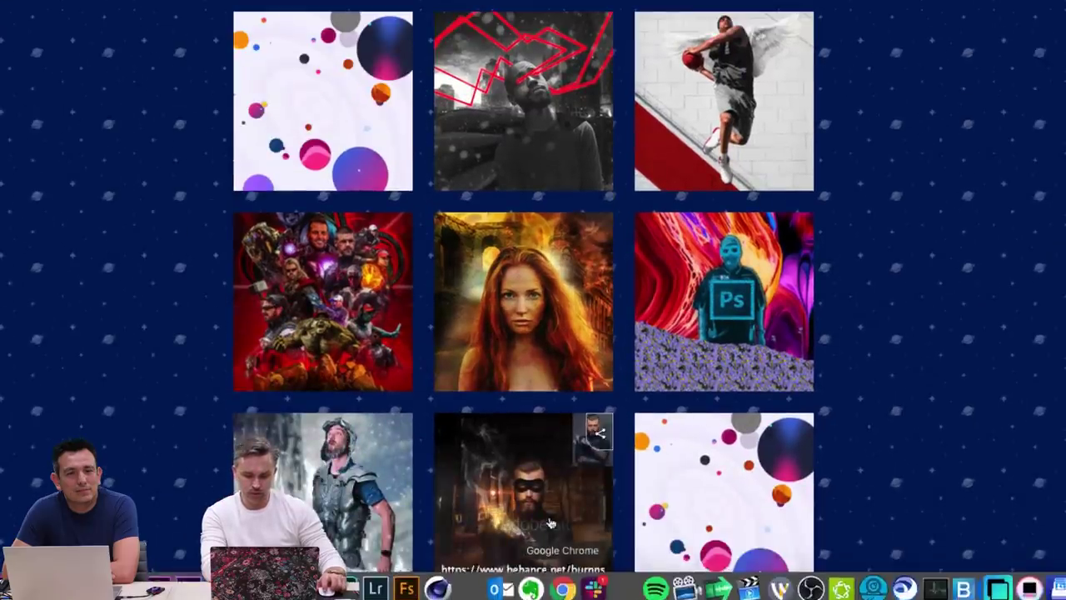
pyautogui.scroll(-3, 517, 408)
pyautogui.scroll(3, 512, 391)
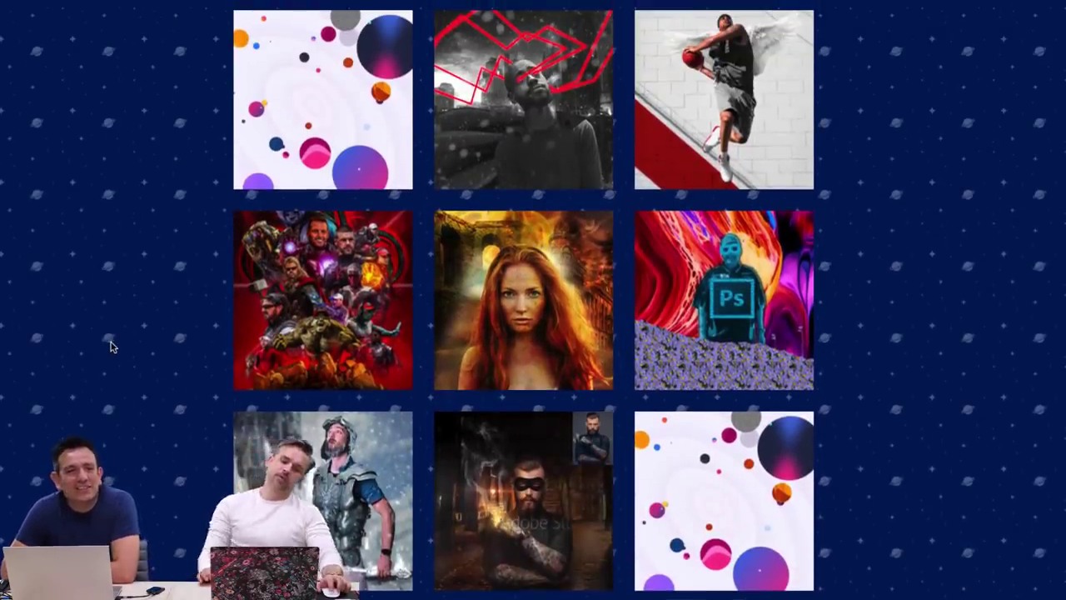
# Enlarge and inspect the masked, tattooed bearded man entry.
pyautogui.click(471, 476)
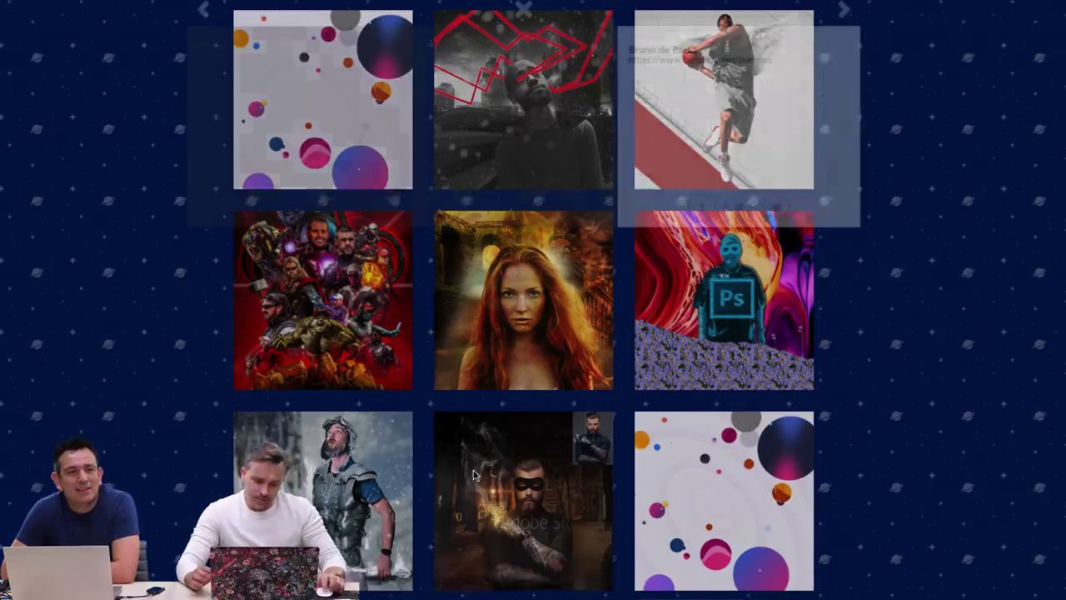
pyautogui.scroll(3, 470, 475)
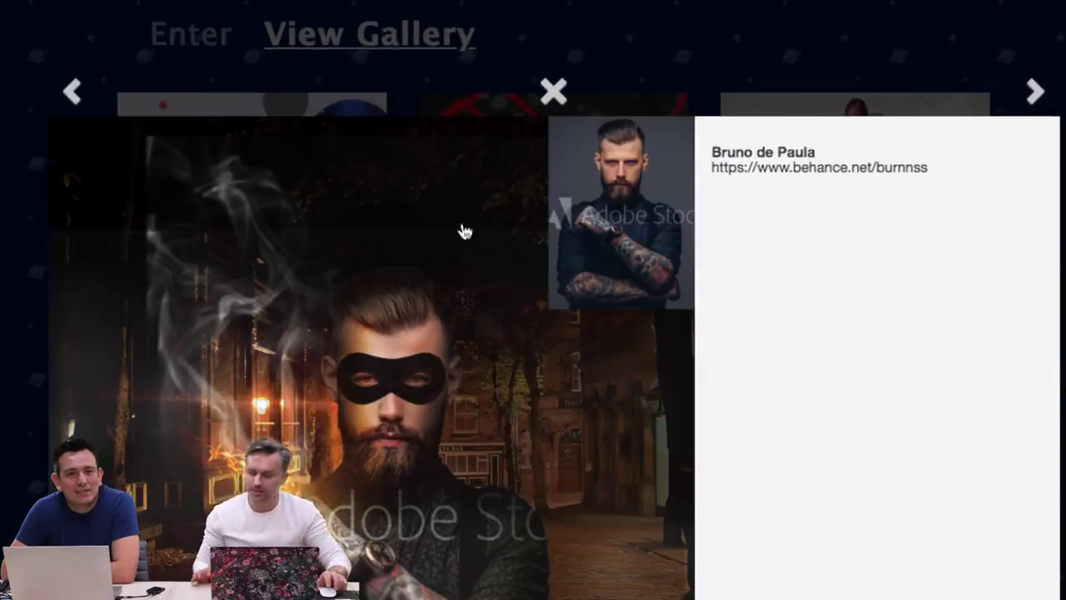
pyautogui.scroll(-3, 264, 338)
pyautogui.scroll(2, 208, 10)
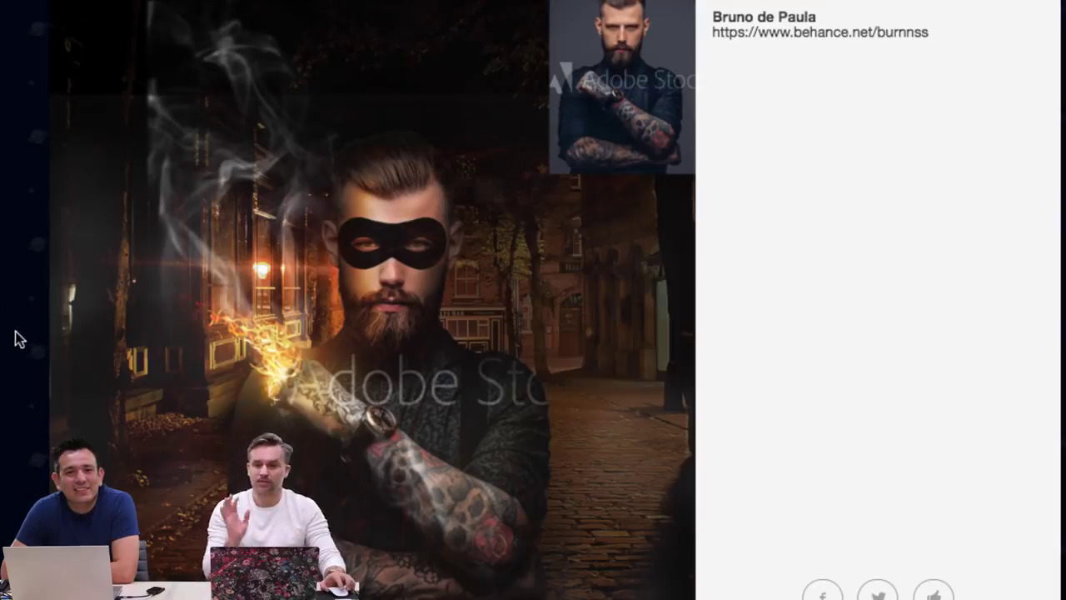
pyautogui.hscroll(-5, 17, 336)
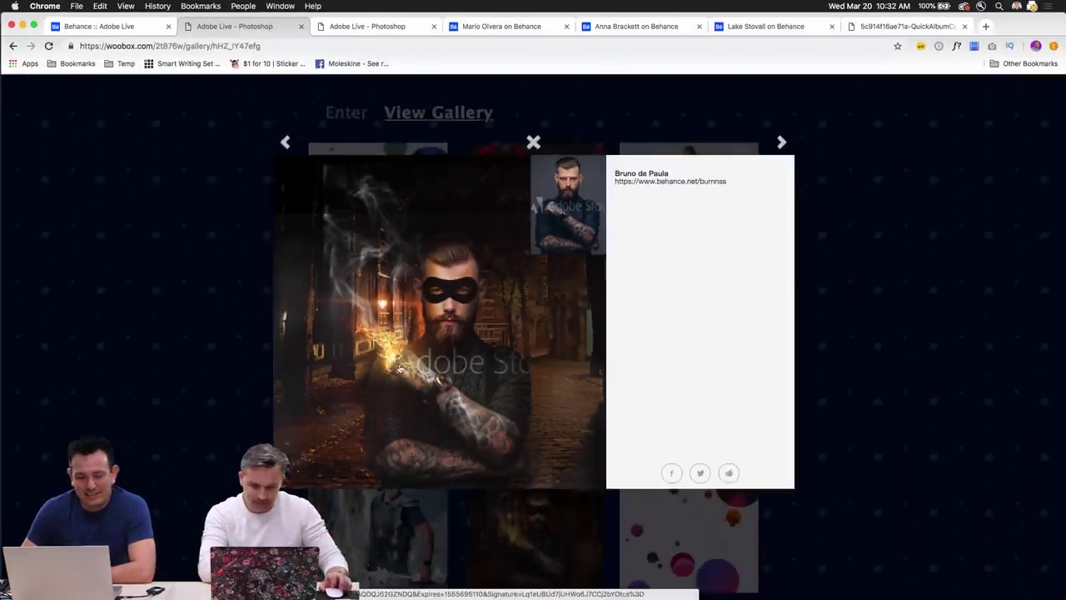
# Close the masked man entry and enlarge the armoured snow warrior entry.
pyautogui.click(93, 53)
pyautogui.scroll(-2, 524, 441)
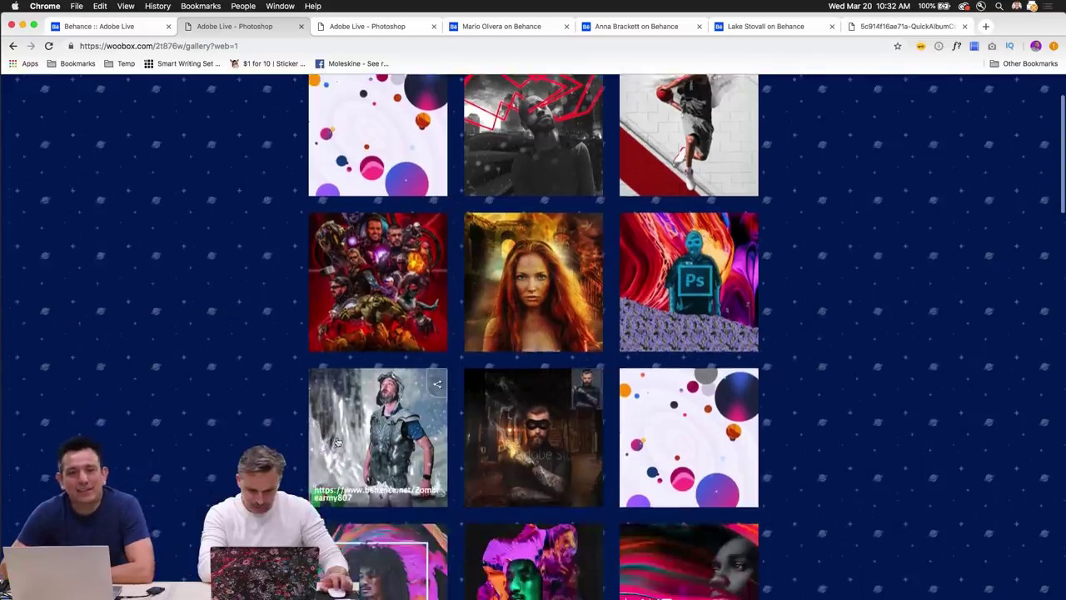
pyautogui.click(337, 443)
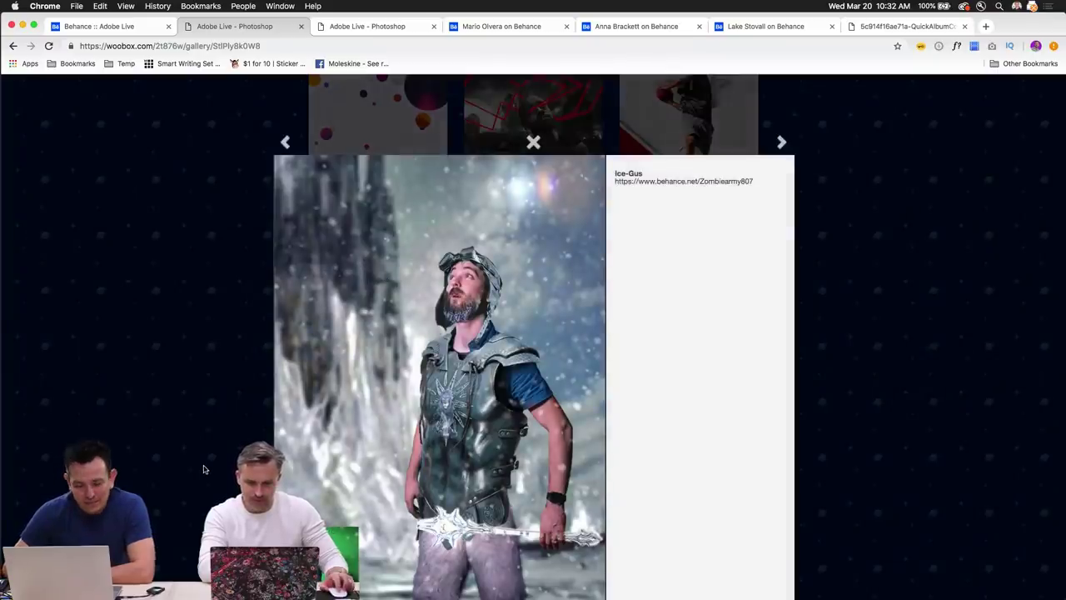
pyautogui.scroll(-3, 202, 469)
pyautogui.scroll(1, 195, 346)
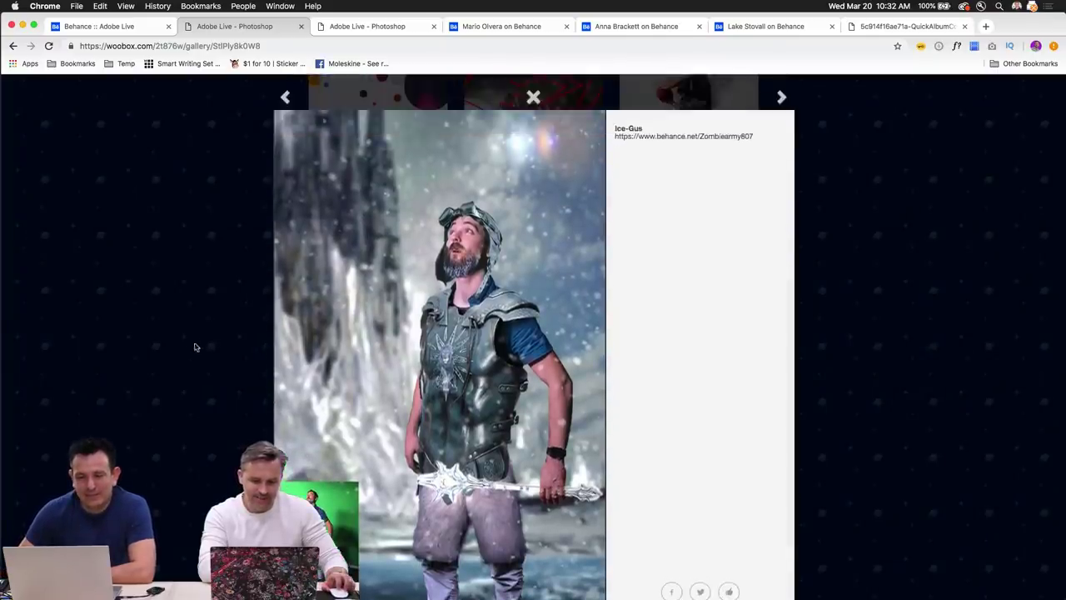
# View the warrior image full-size in a new tab, then close its lightbox.
pyautogui.click(370, 429)
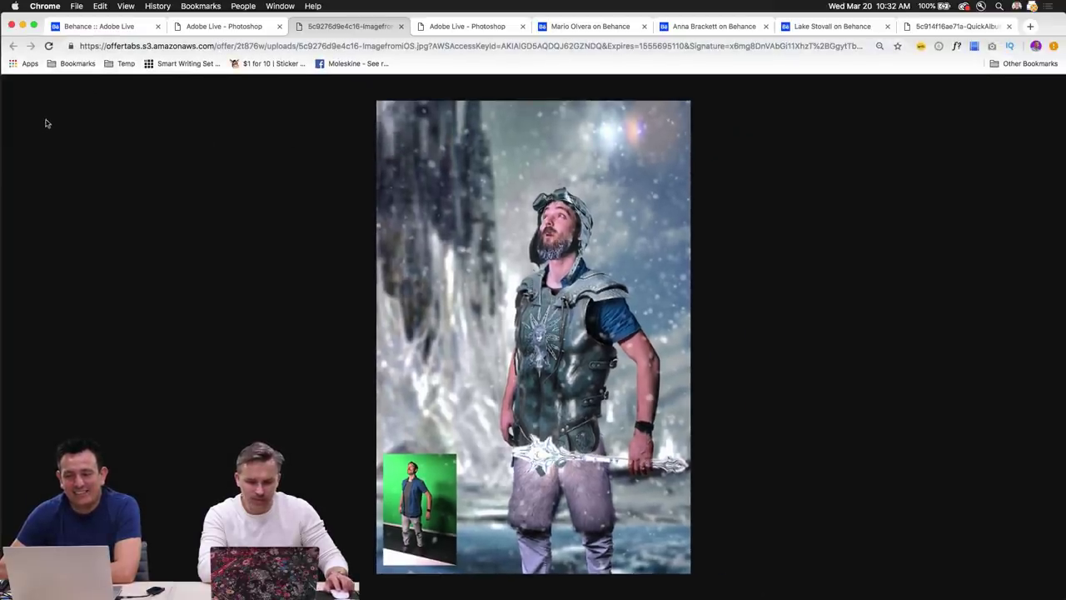
pyautogui.click(217, 27)
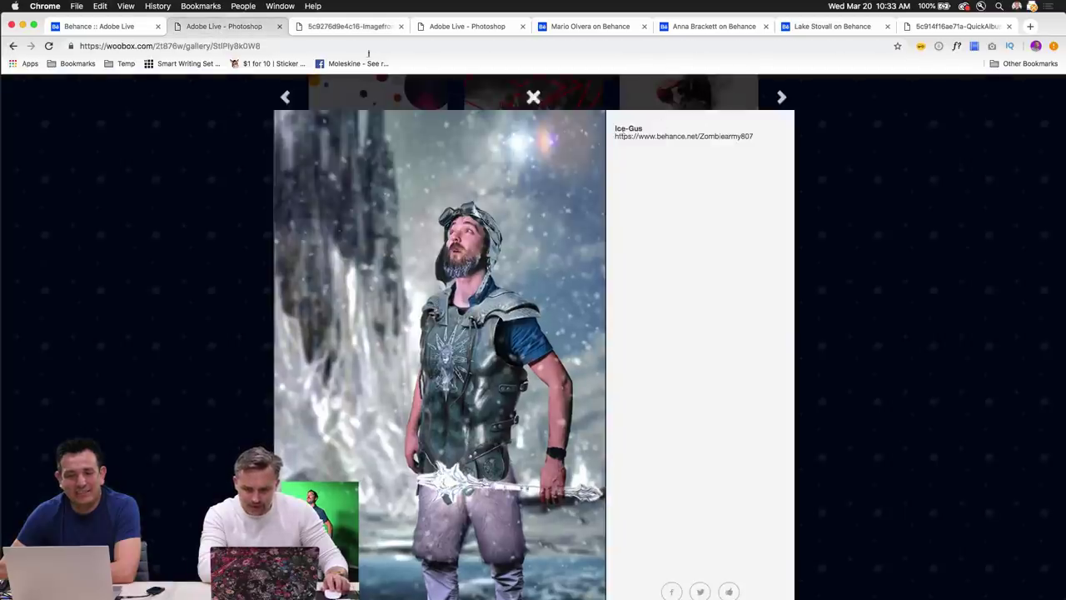
pyautogui.click(346, 27)
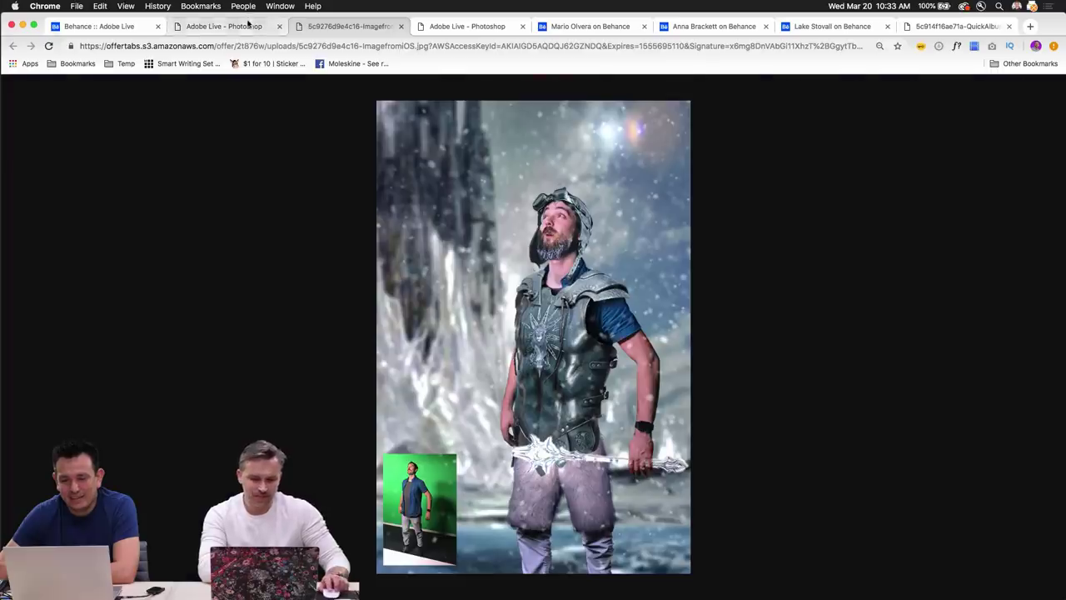
pyautogui.click(223, 26)
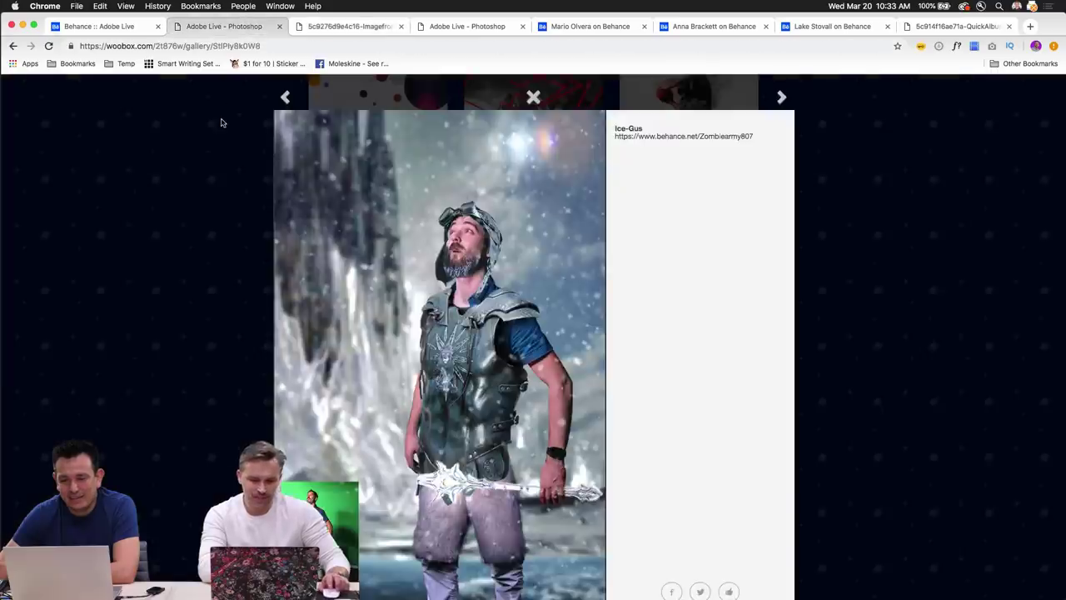
pyautogui.click(221, 122)
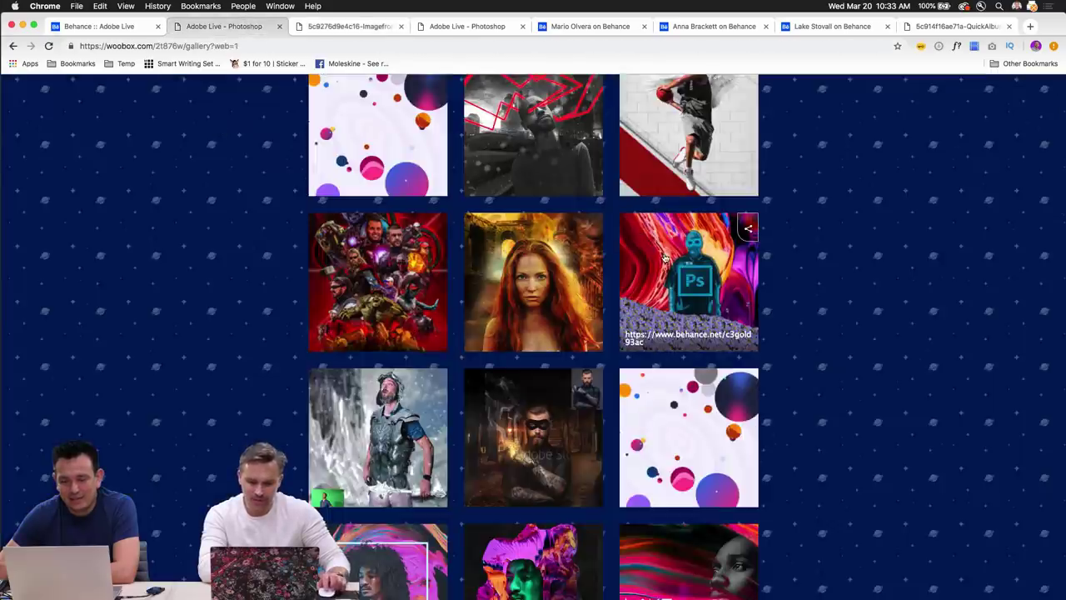
# Open the Ps-sign entry's image full-size in a new tab, leaving full-screen view.
pyautogui.click(664, 258)
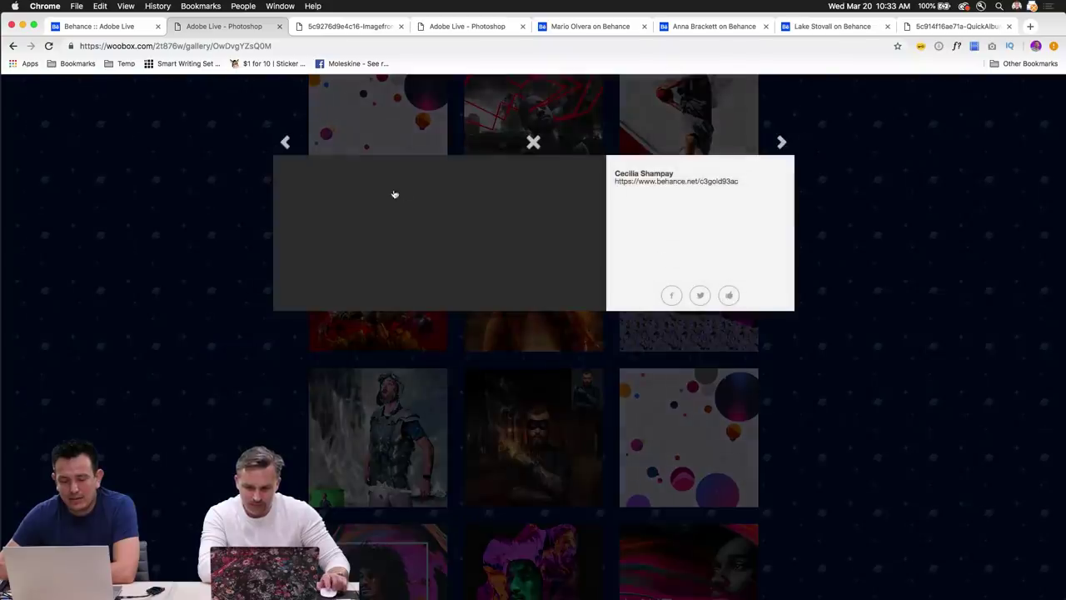
pyautogui.click(412, 346)
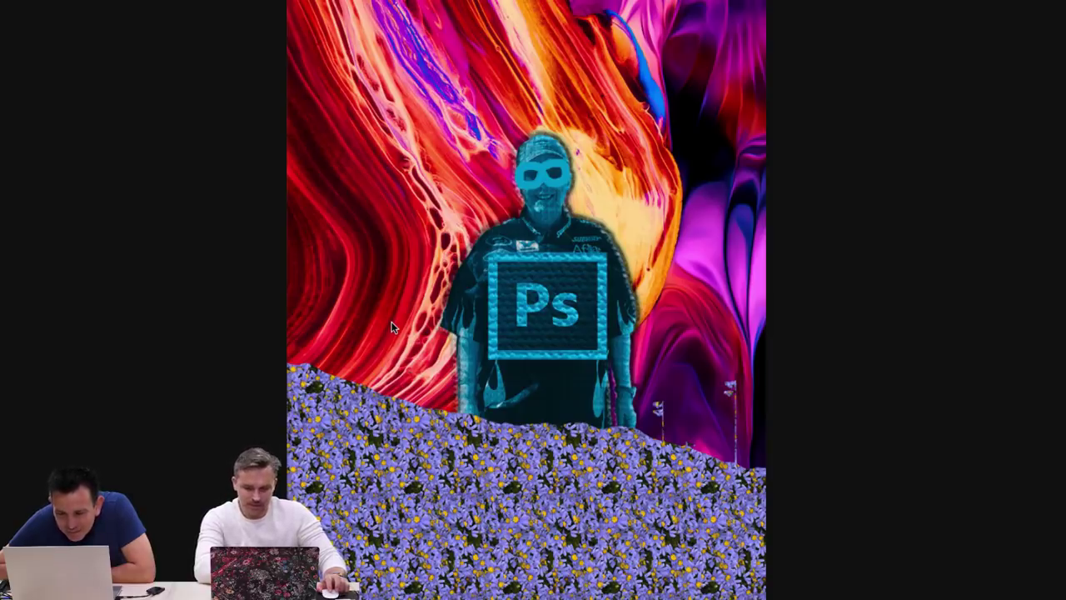
pyautogui.press('ctrl+super+f')
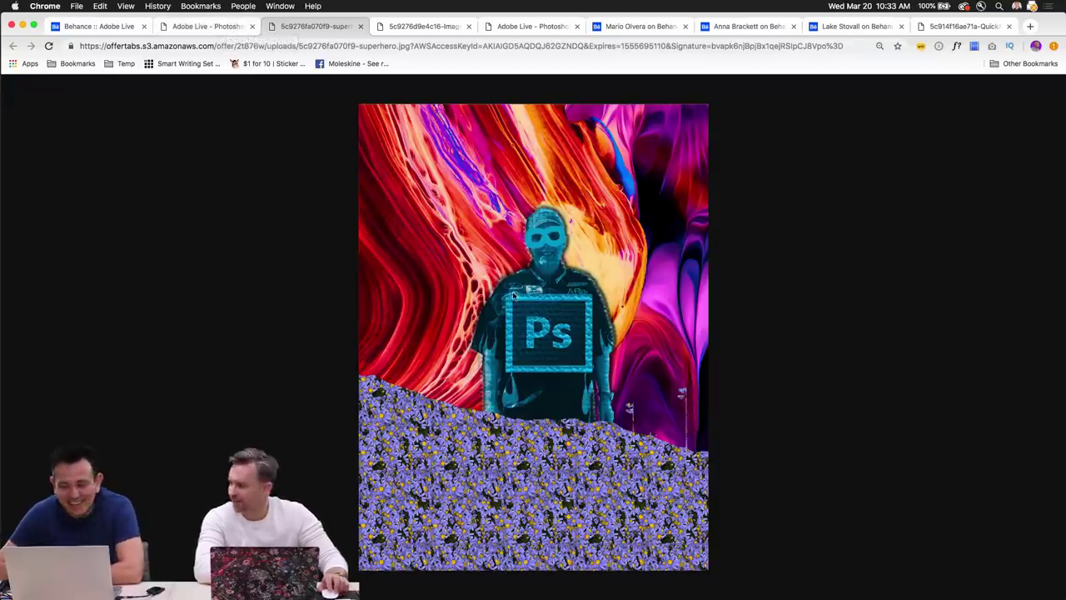
# Back in the gallery, step to the previous entry, the red-haired woman amid flames.
pyautogui.click(202, 27)
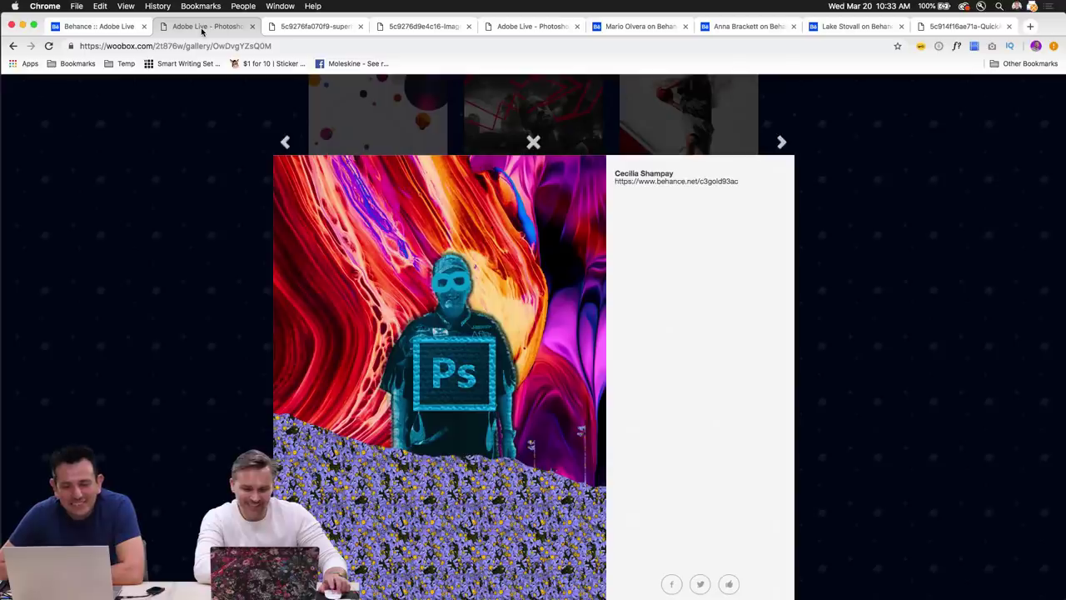
pyautogui.scroll(-1, 242, 252)
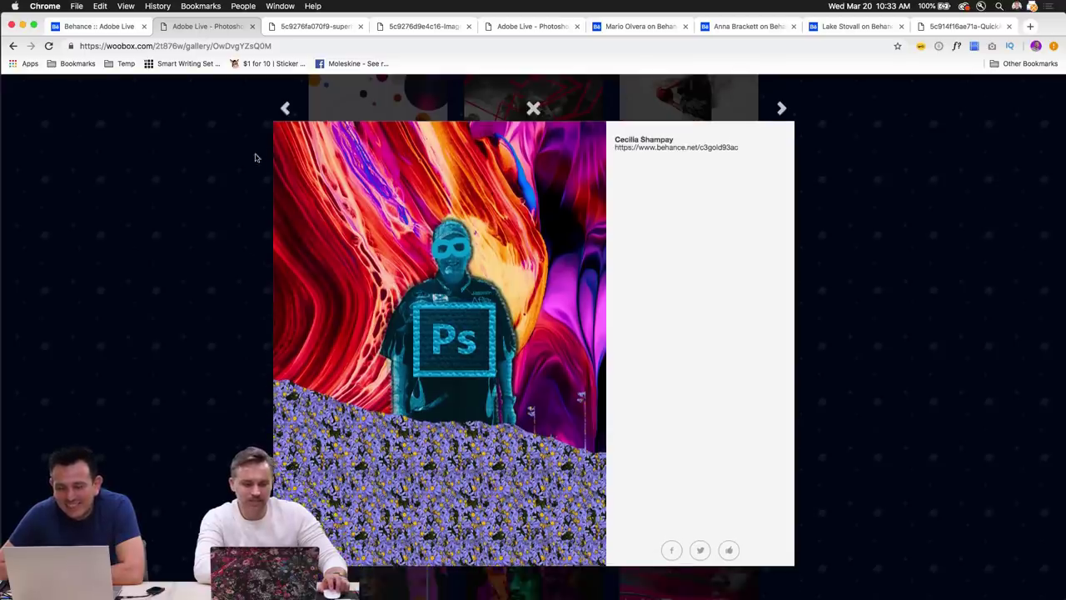
pyautogui.click(284, 109)
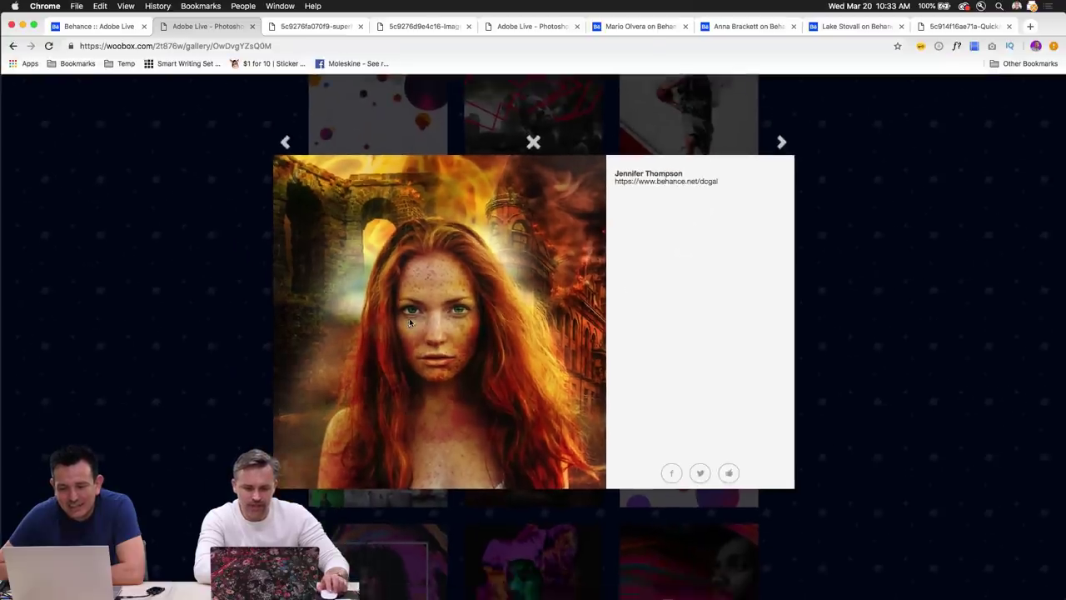
# View the red-haired woman image in a new tab, then move to the Avengers parody poster entry.
pyautogui.click(420, 317)
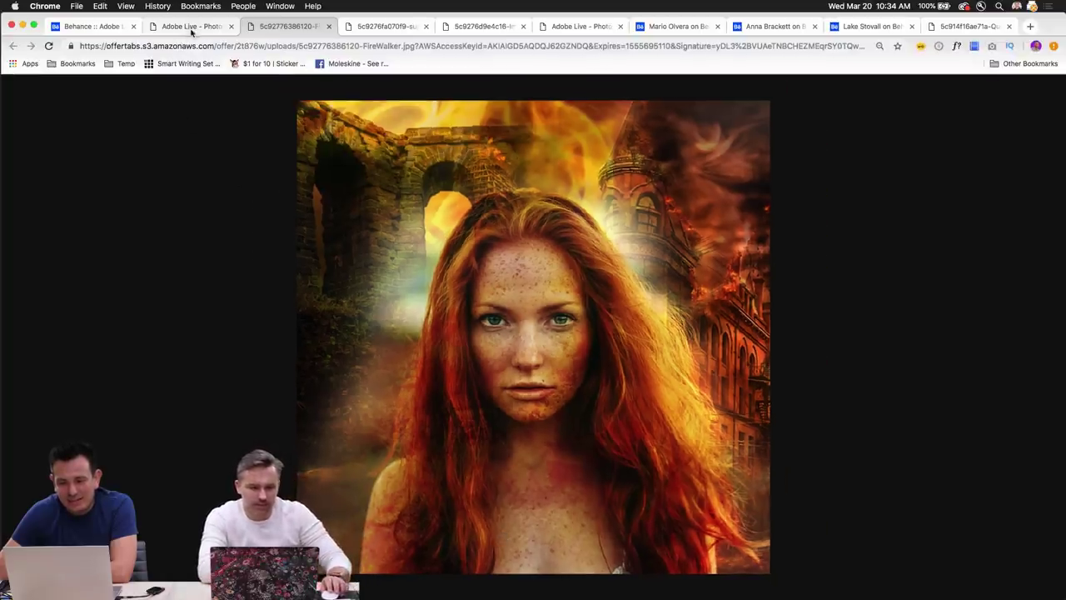
pyautogui.click(191, 26)
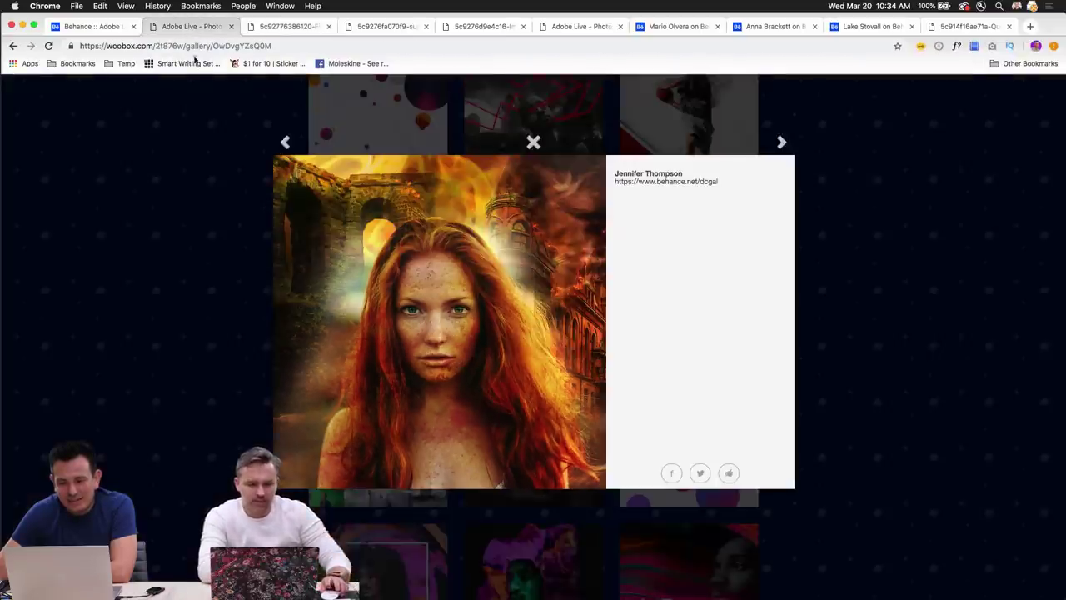
pyautogui.click(286, 142)
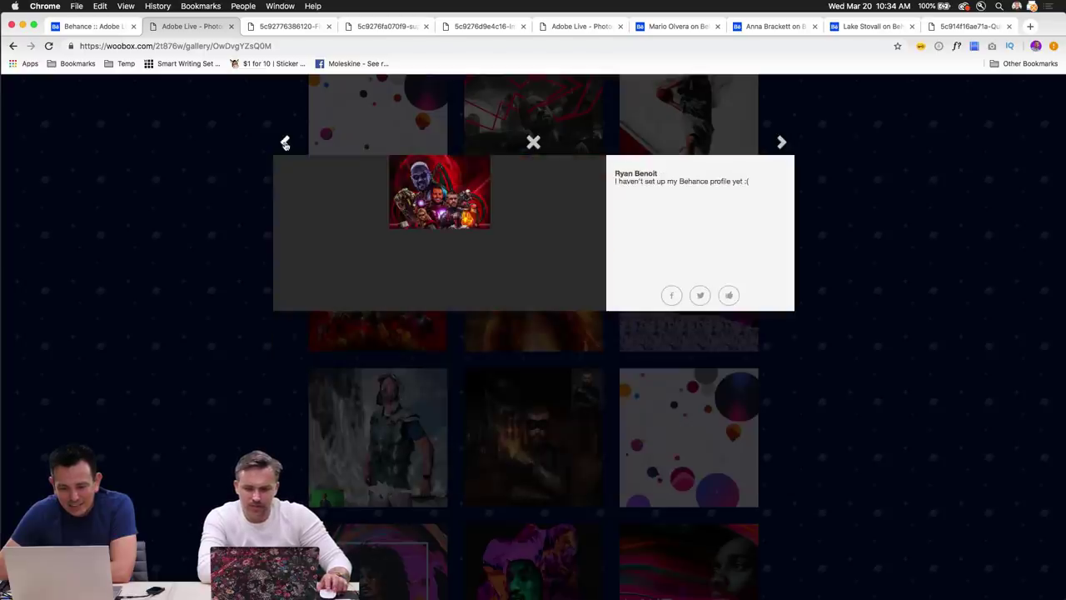
# View the Avengers poster full-size in its own tab, then close its lightbox.
pyautogui.click(406, 450)
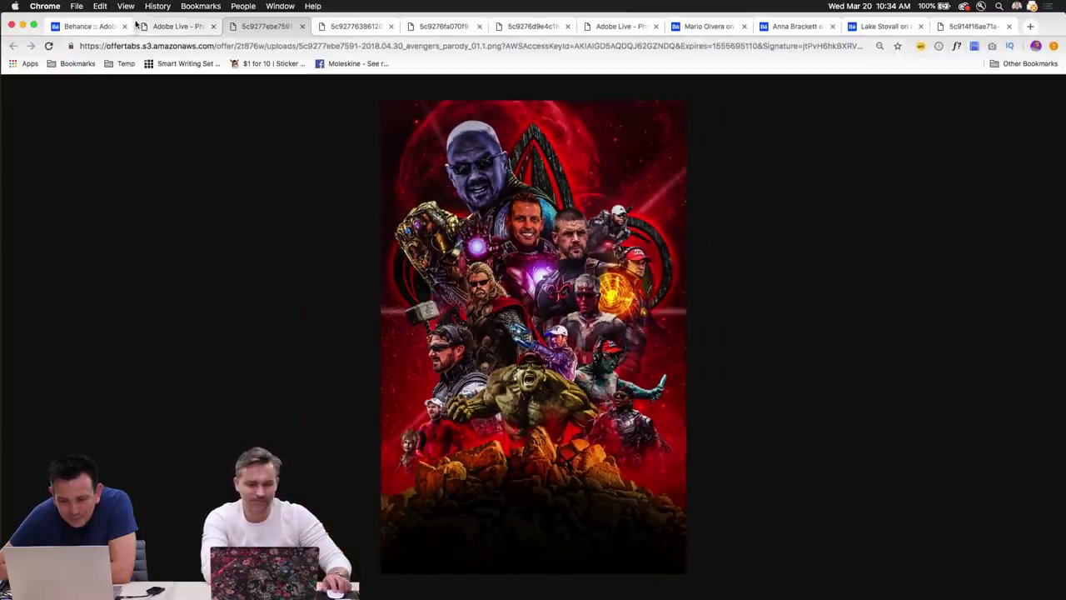
pyautogui.click(178, 30)
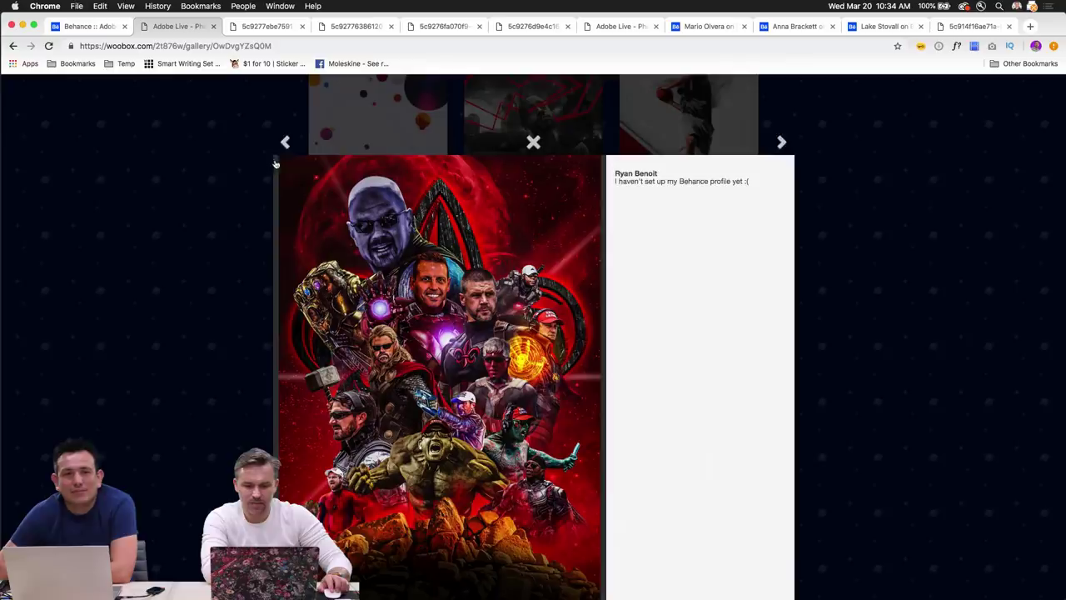
pyautogui.click(227, 169)
pyautogui.scroll(2, 269, 238)
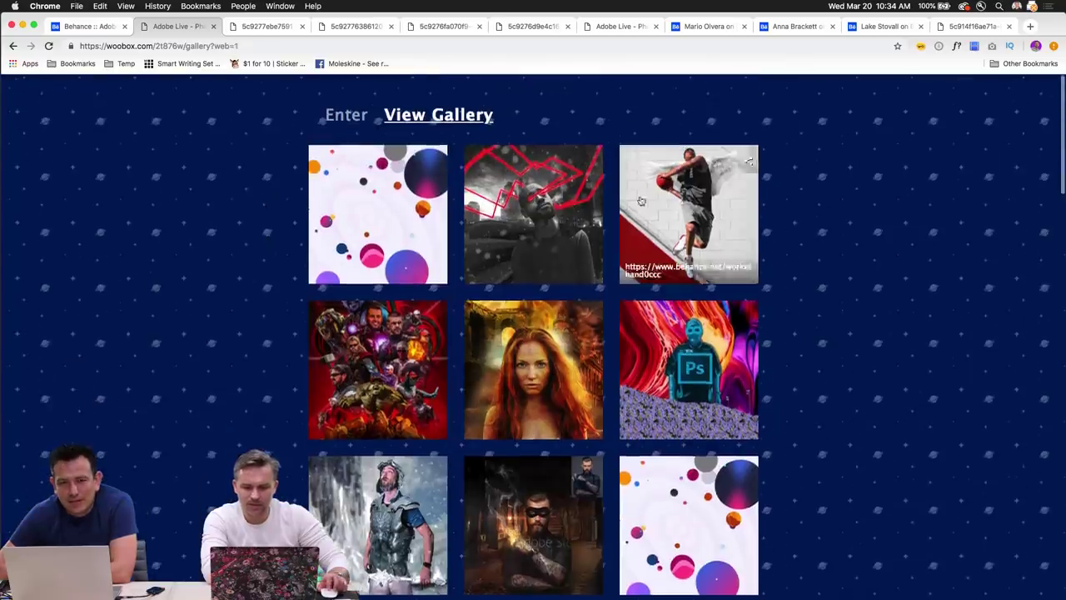
# Preview the winged basketball player entry and view its image full-size, toggling fit.
pyautogui.click(671, 183)
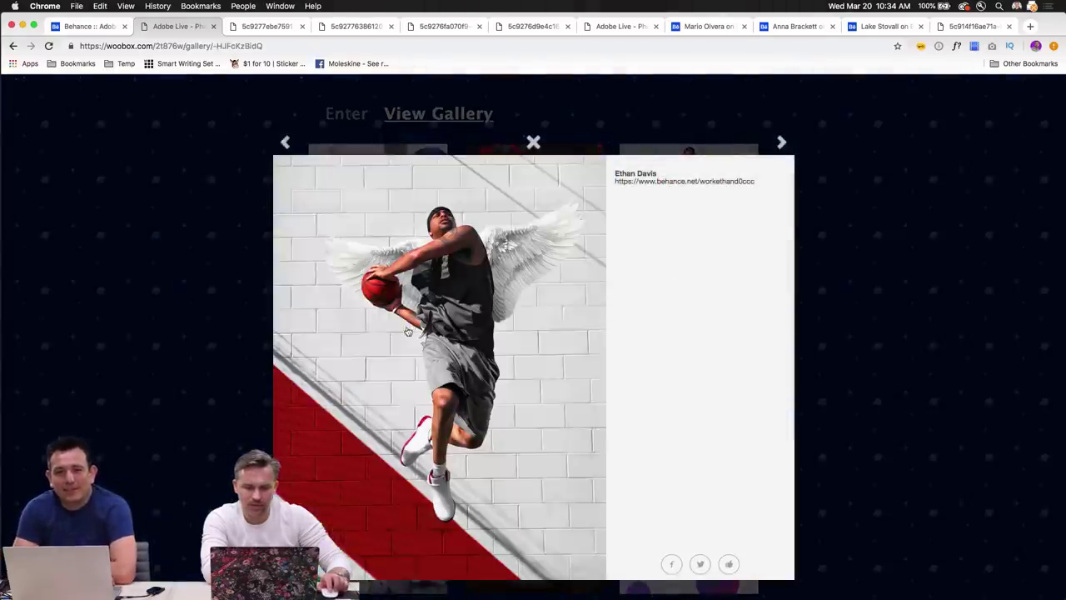
pyautogui.click(410, 357)
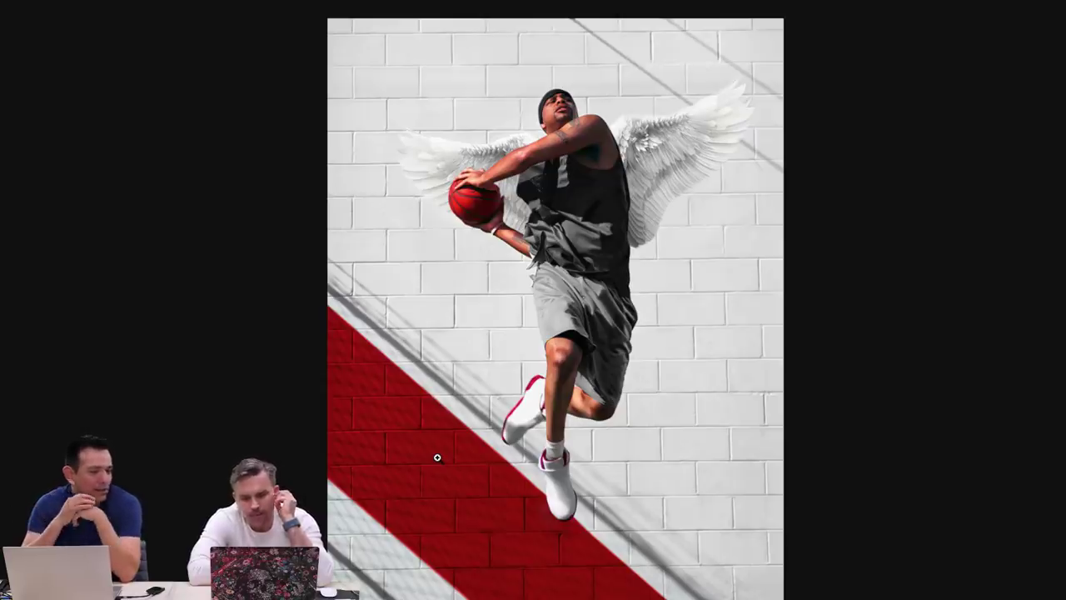
pyautogui.click(438, 457)
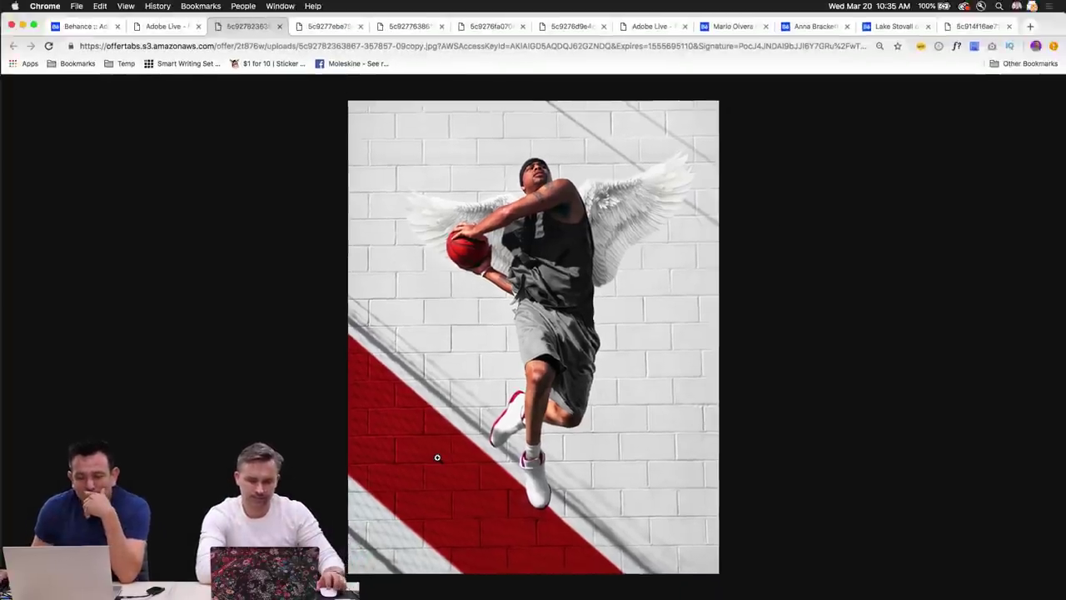
pyautogui.click(436, 455)
# Back in the gallery, close that preview and open the red laser portrait entry.
pyautogui.click(144, 29)
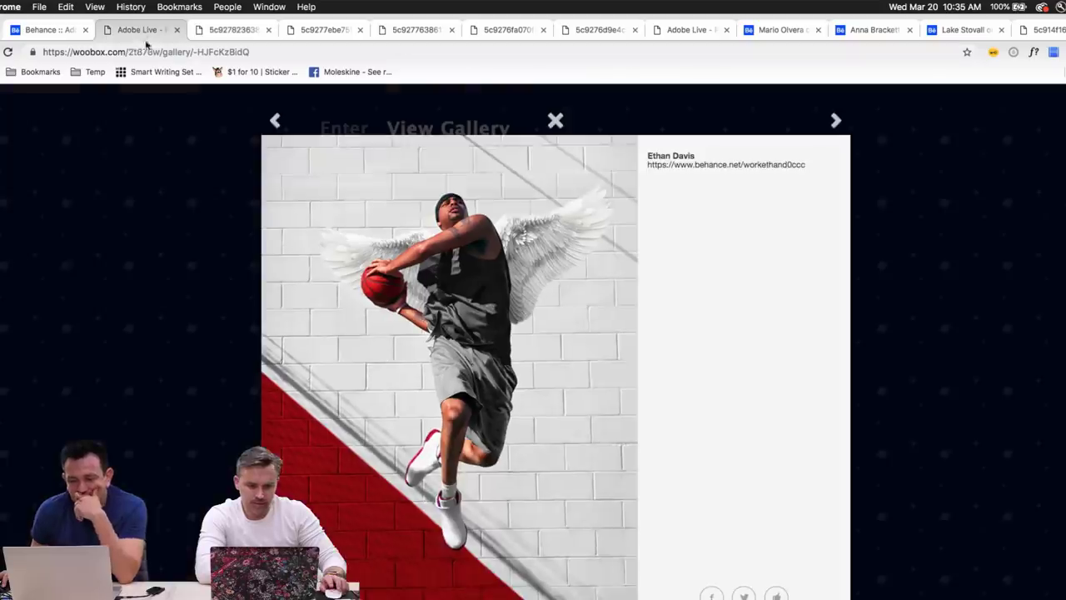
pyautogui.click(234, 152)
pyautogui.click(558, 235)
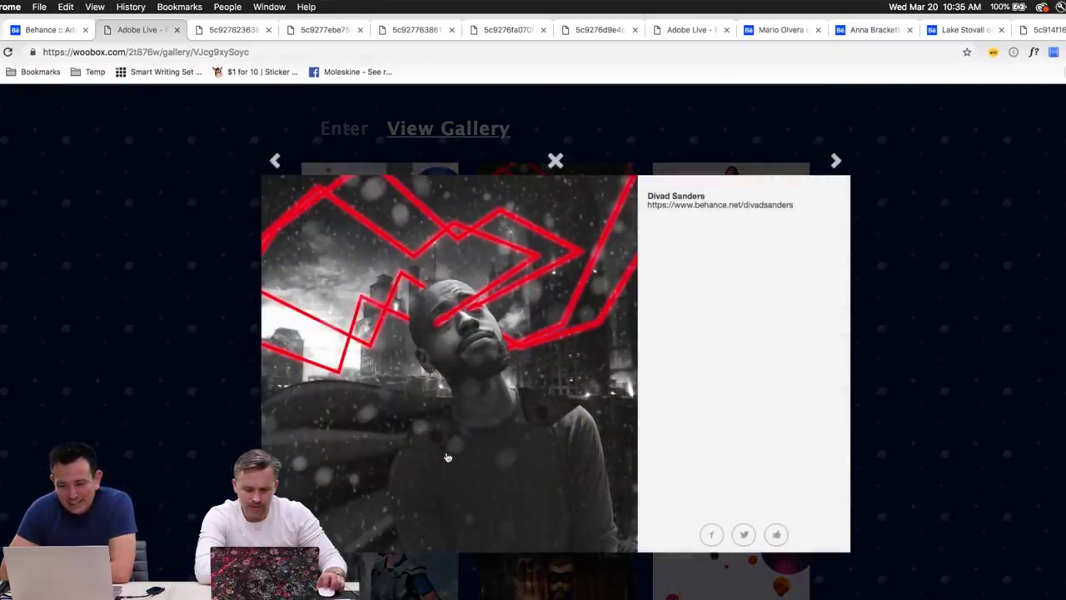
# View the red laser portrait full-size in a new tab, then close that tab.
pyautogui.click(411, 364)
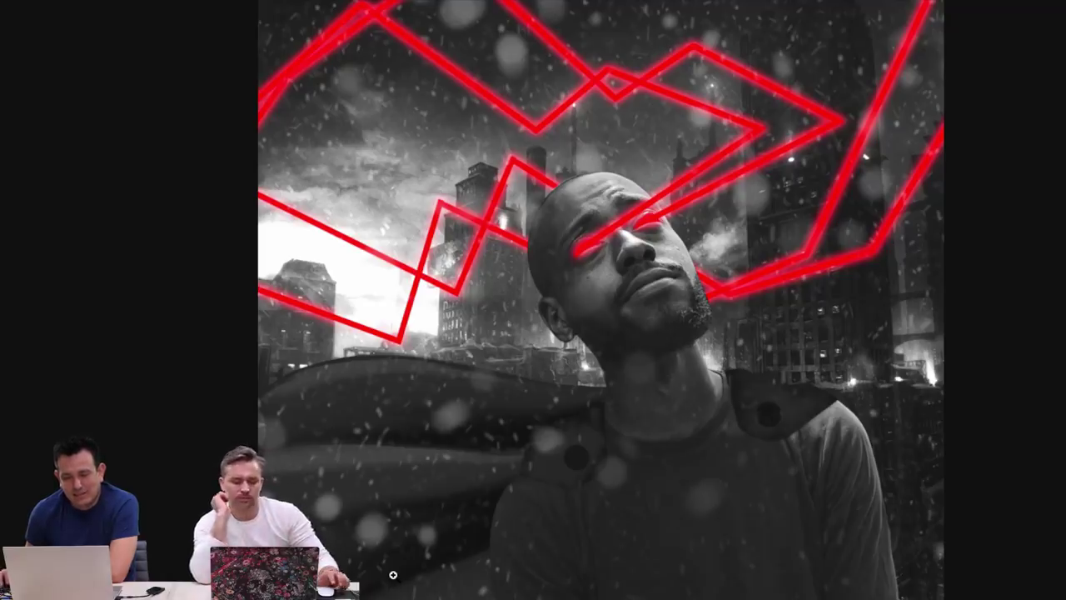
pyautogui.scroll(-1, 130, 435)
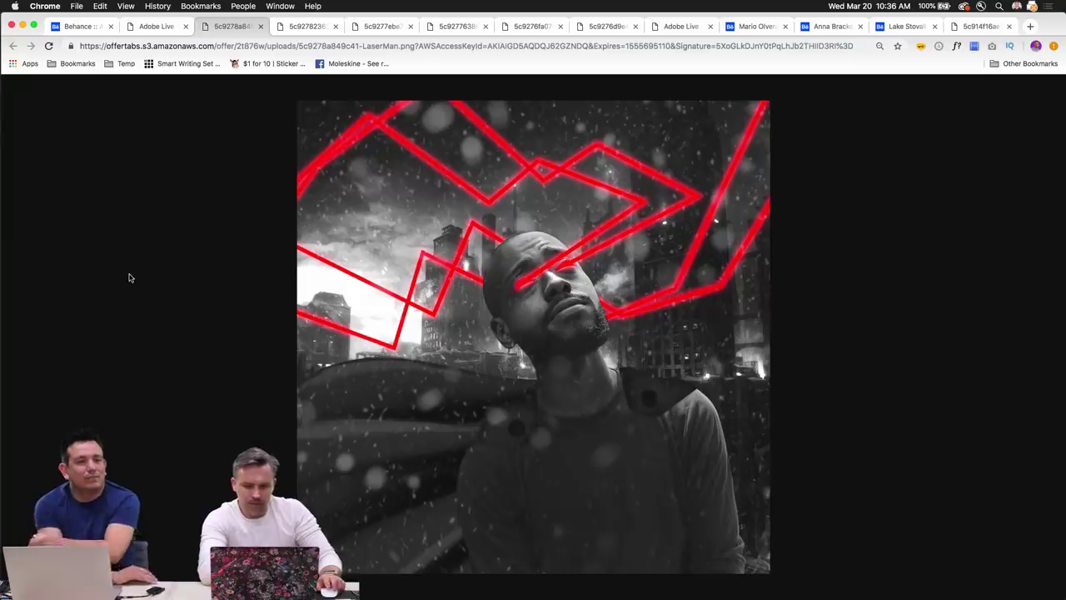
pyautogui.press('super+w')
pyautogui.click(133, 295)
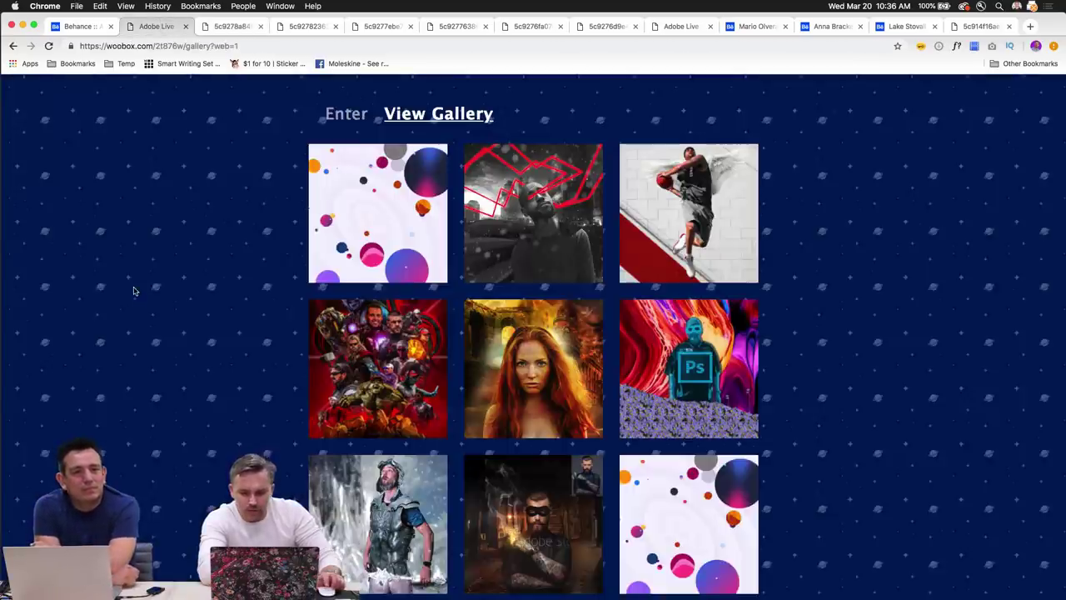
pyautogui.scroll(-2, 133, 292)
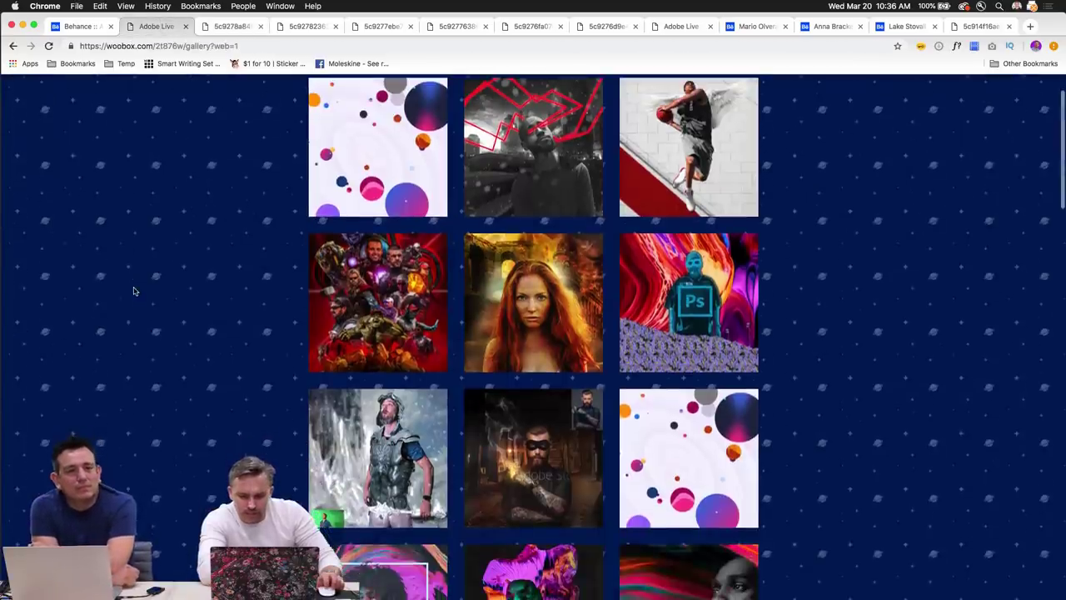
pyautogui.click(49, 45)
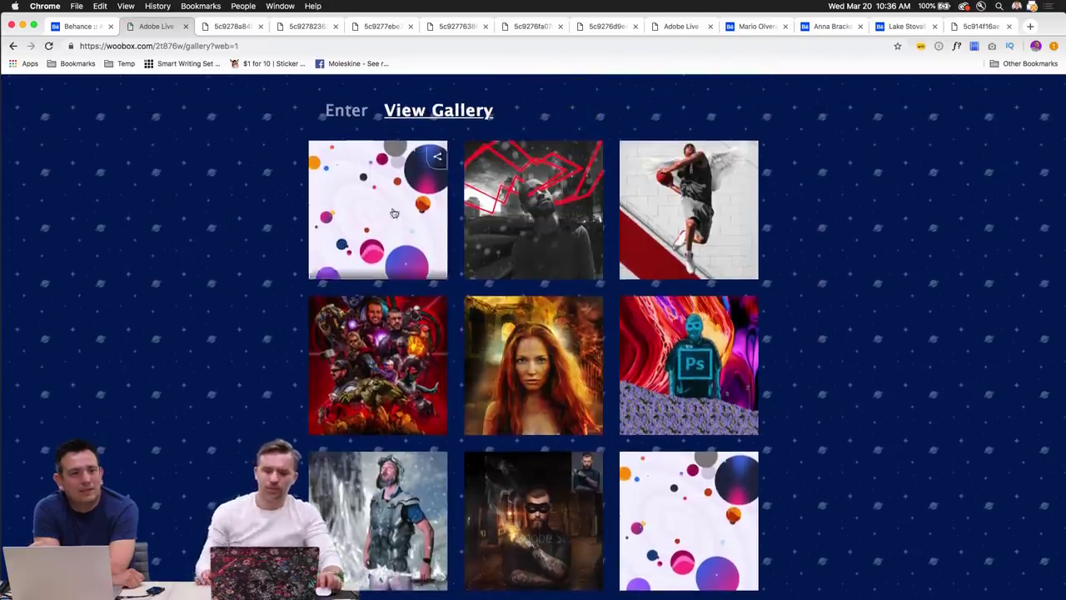
pyautogui.click(500, 226)
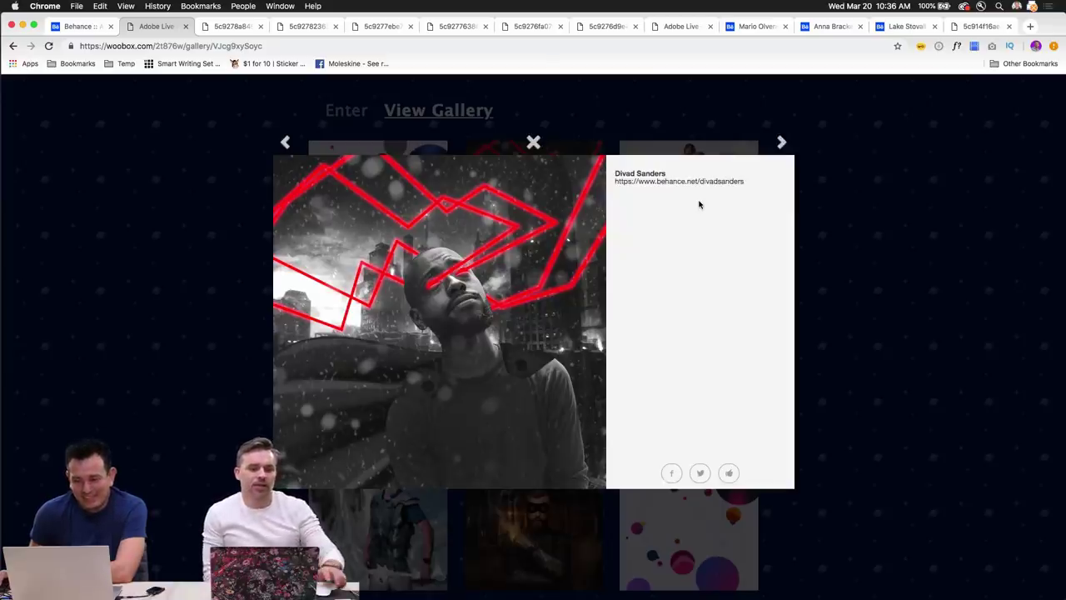
pyautogui.click(111, 239)
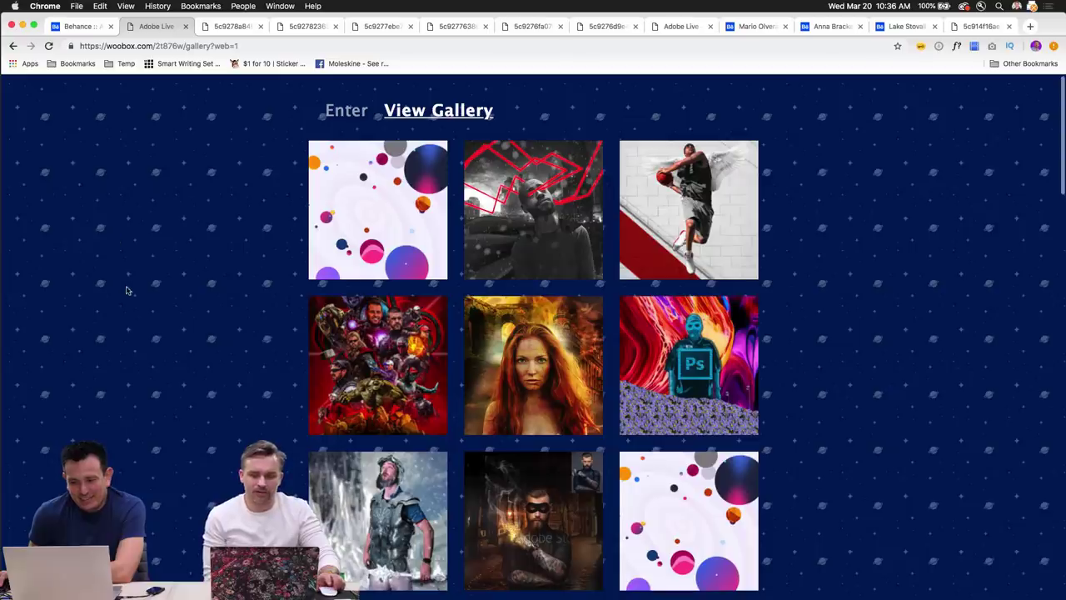
pyautogui.scroll(-2, 166, 307)
pyautogui.scroll(1, 169, 318)
pyautogui.scroll(1, 169, 318)
pyautogui.scroll(-1, 169, 318)
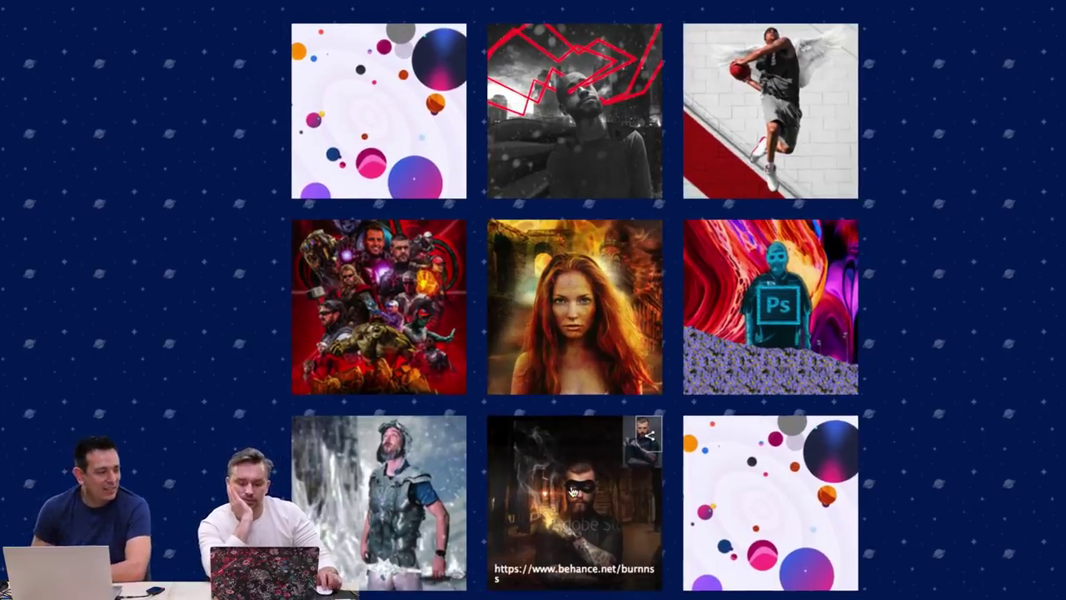
# Preview and close the masked tattooed man and red-haired woman entries.
pyautogui.click(546, 297)
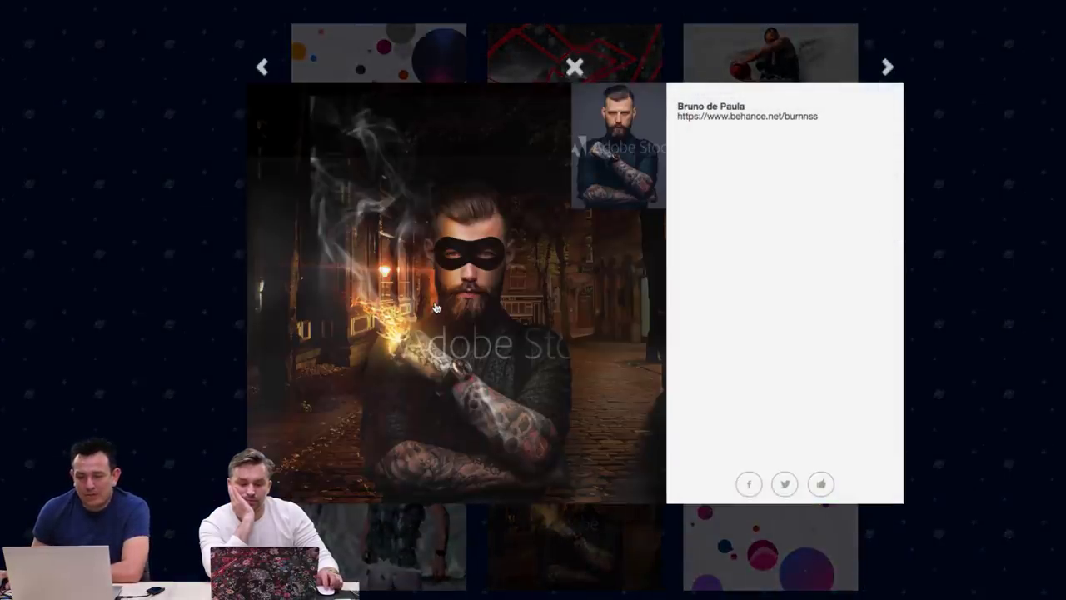
pyautogui.click(177, 284)
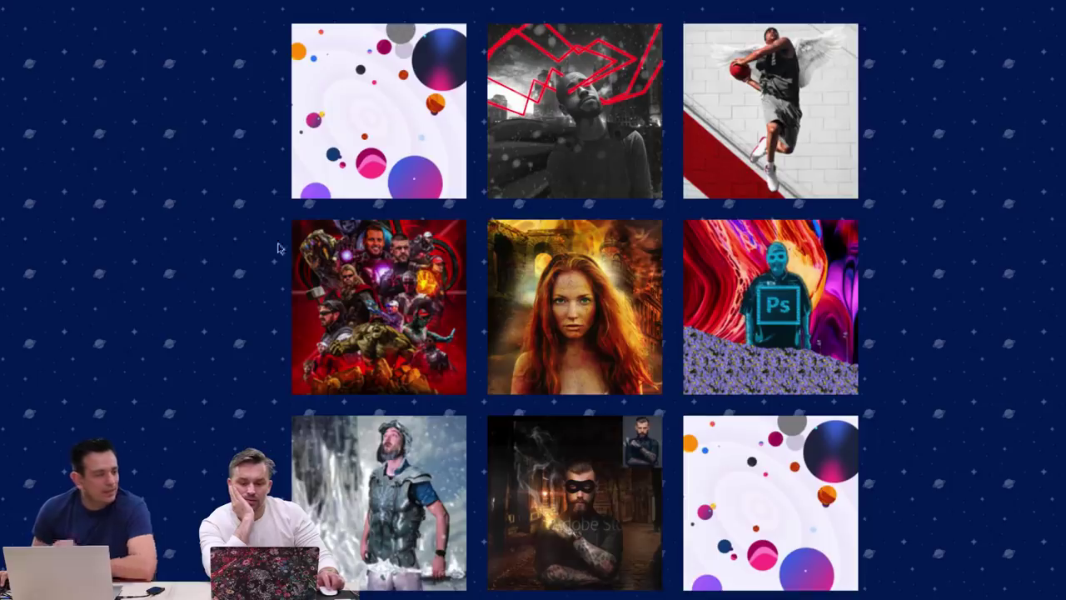
pyautogui.click(548, 284)
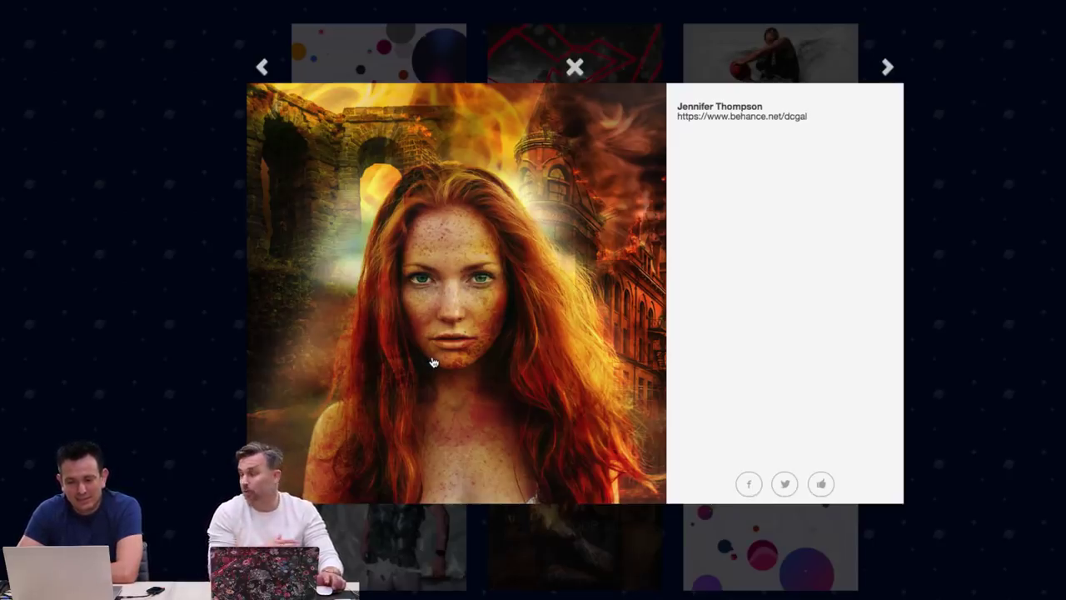
pyautogui.click(131, 399)
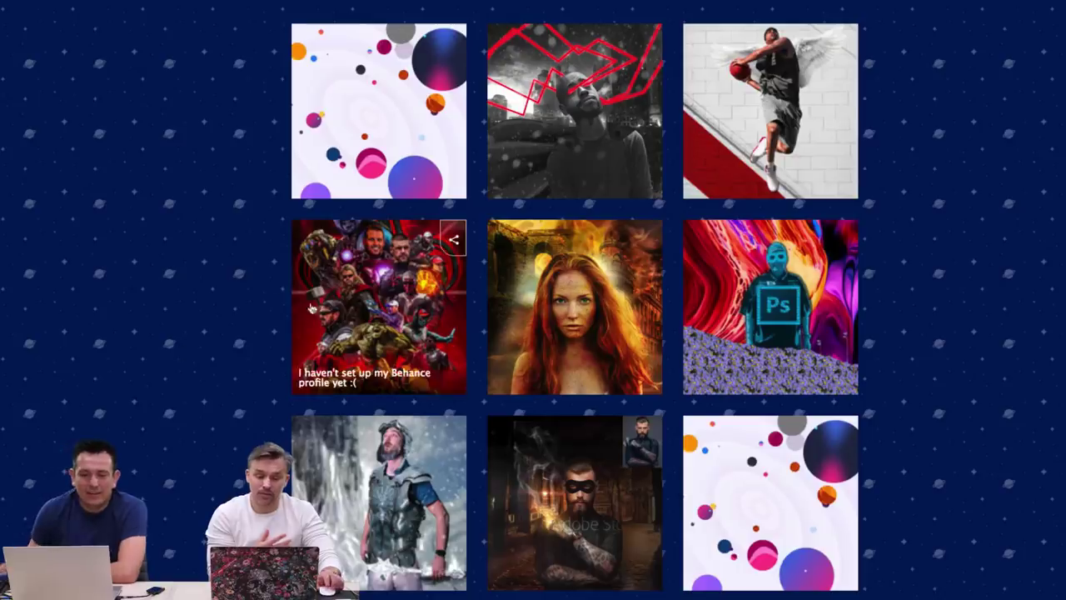
# Preview the Avengers poster, then open the masked man image full-size in a new tab.
pyautogui.click(356, 306)
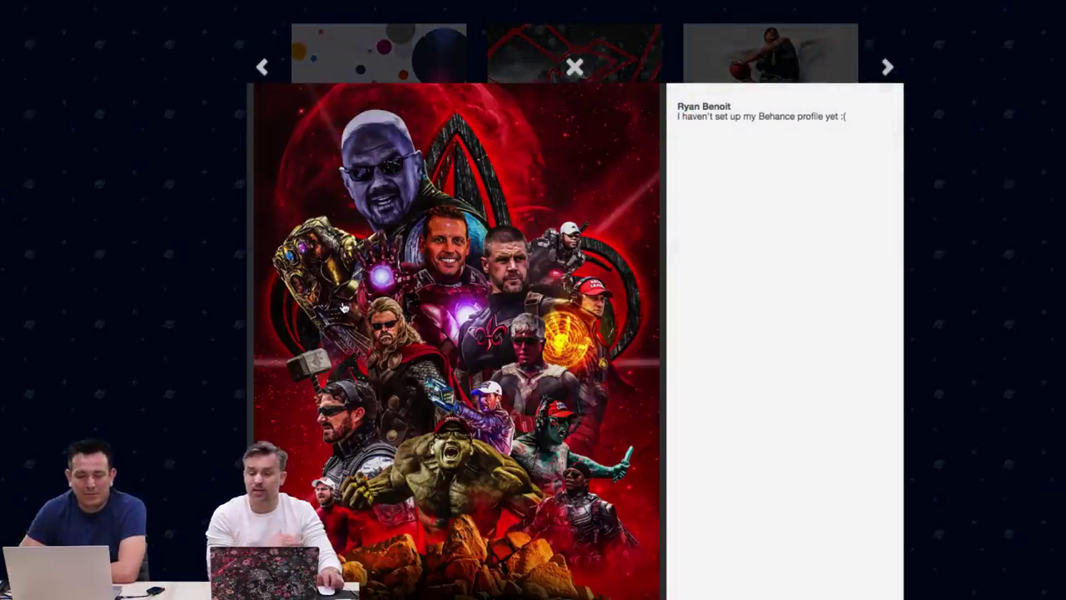
pyautogui.click(156, 287)
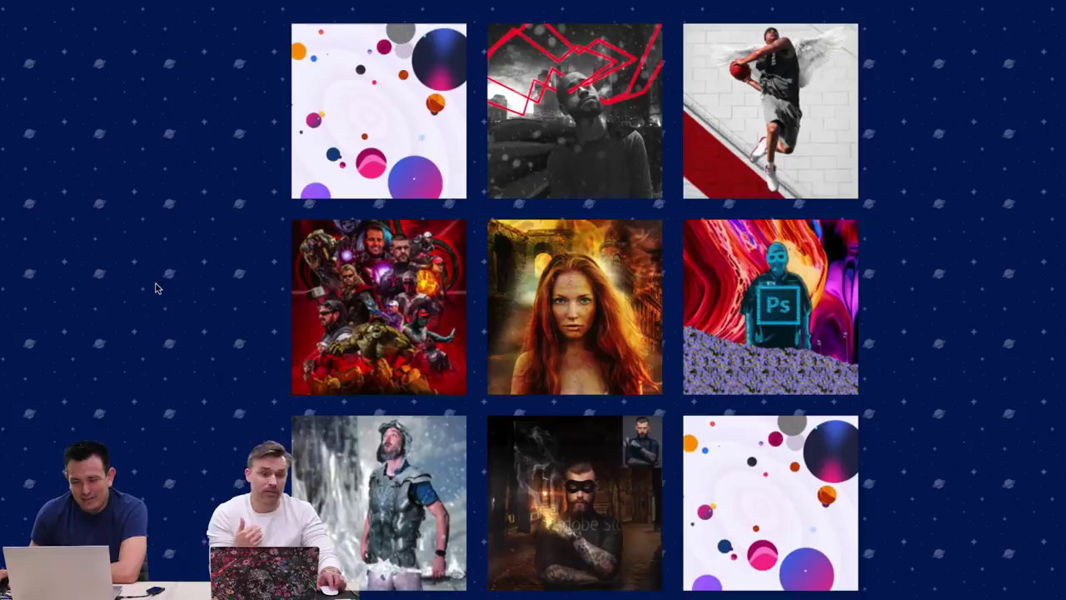
pyautogui.click(508, 454)
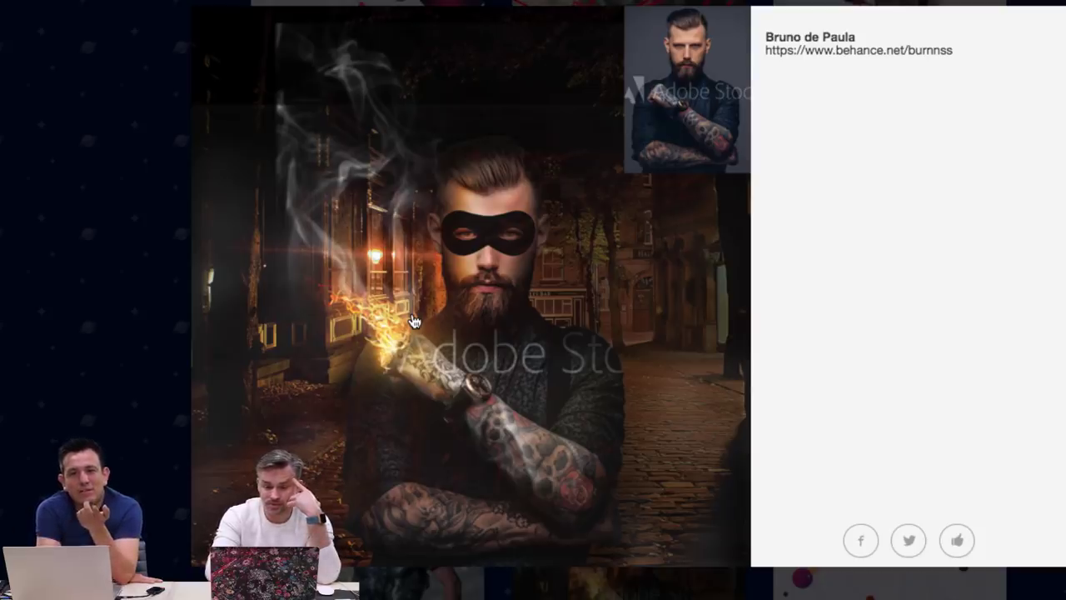
pyautogui.click(410, 320)
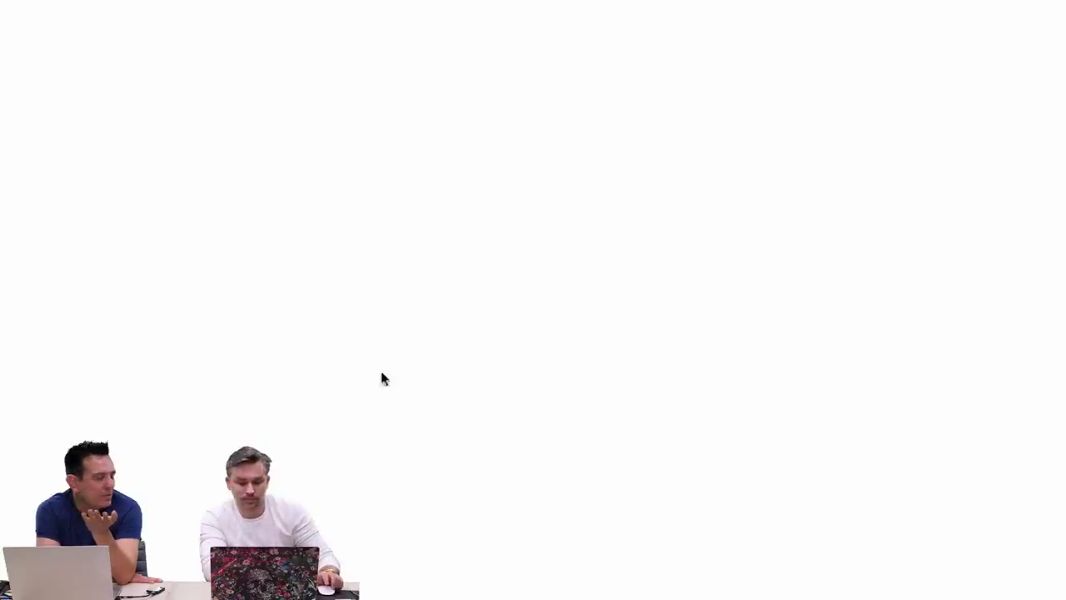
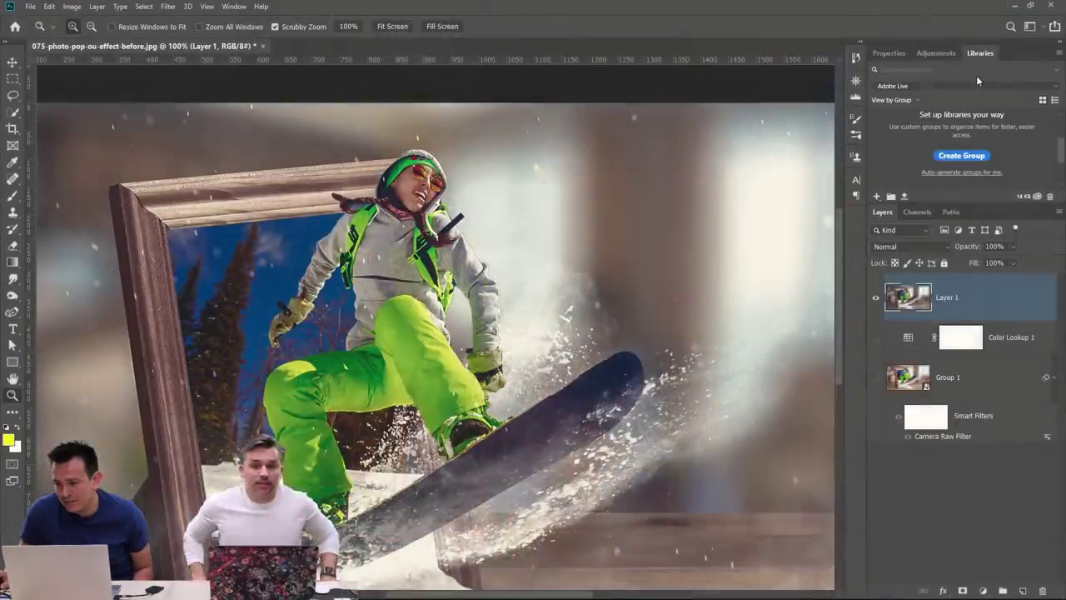
# Search all libraries for 'man'.
pyautogui.write('man')
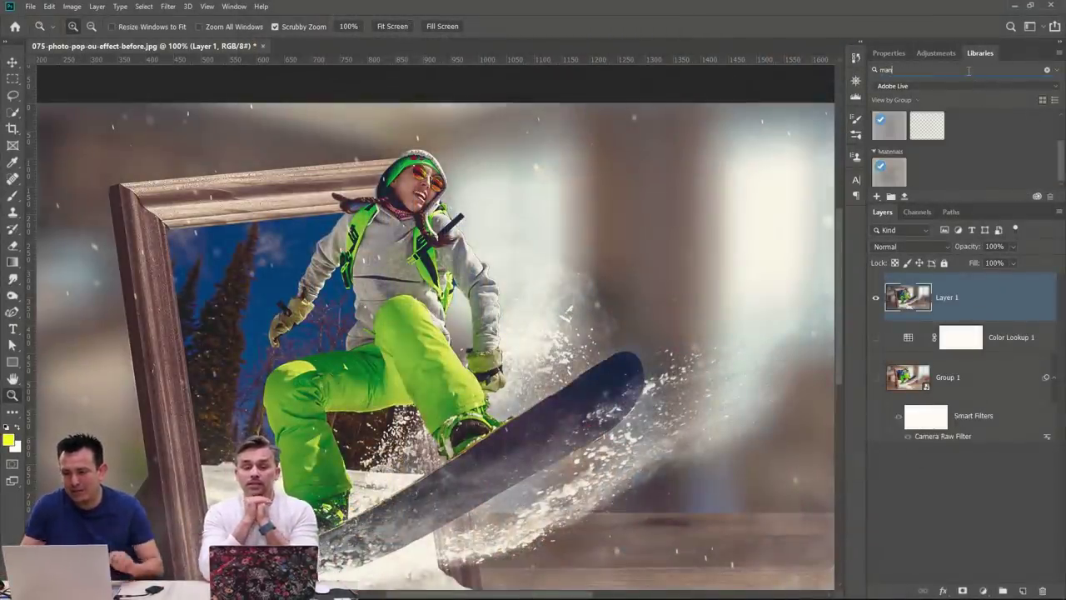
pyautogui.click(1028, 87)
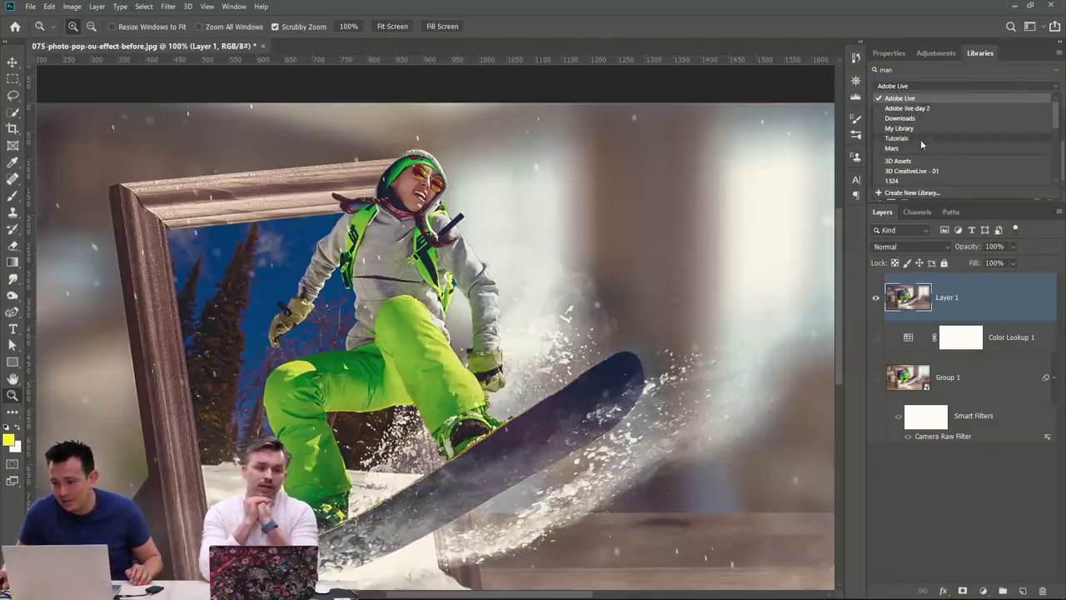
pyautogui.press('Escape')
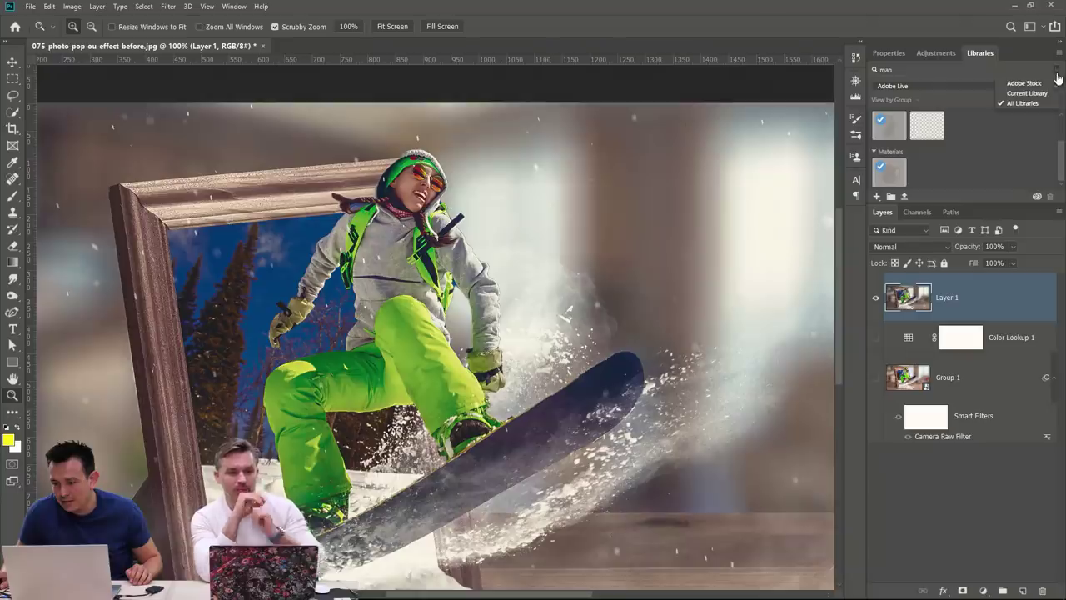
pyautogui.click(916, 71)
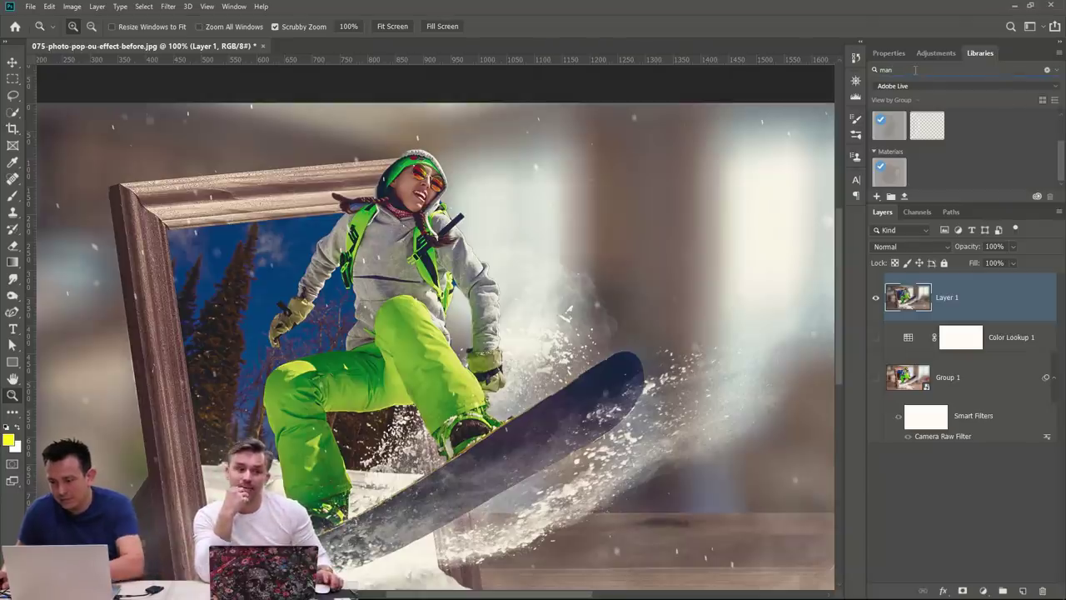
pyautogui.press('Return')
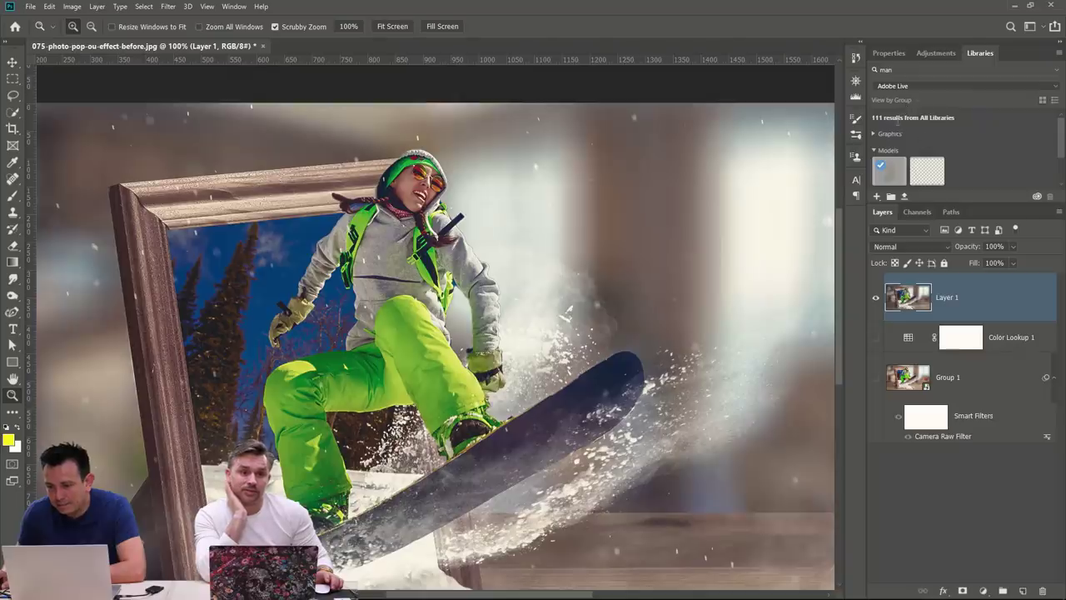
# Open the Businessman in a hallway graphic from the Graphics results as a document.
pyautogui.click(873, 136)
pyautogui.scroll(-5, 986, 148)
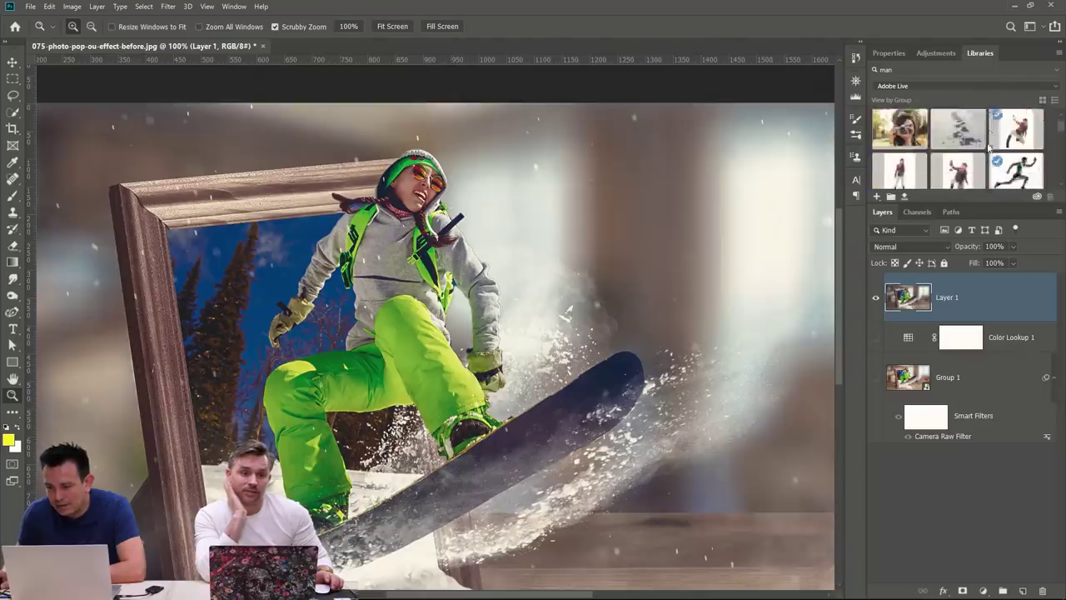
pyautogui.scroll(-6, 988, 147)
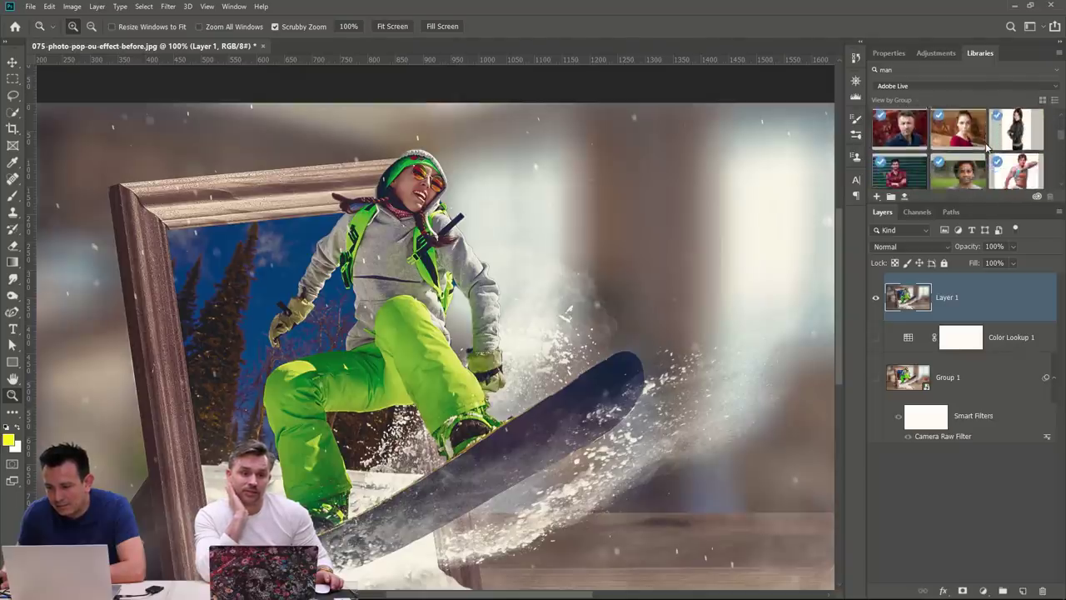
pyautogui.scroll(-6, 987, 147)
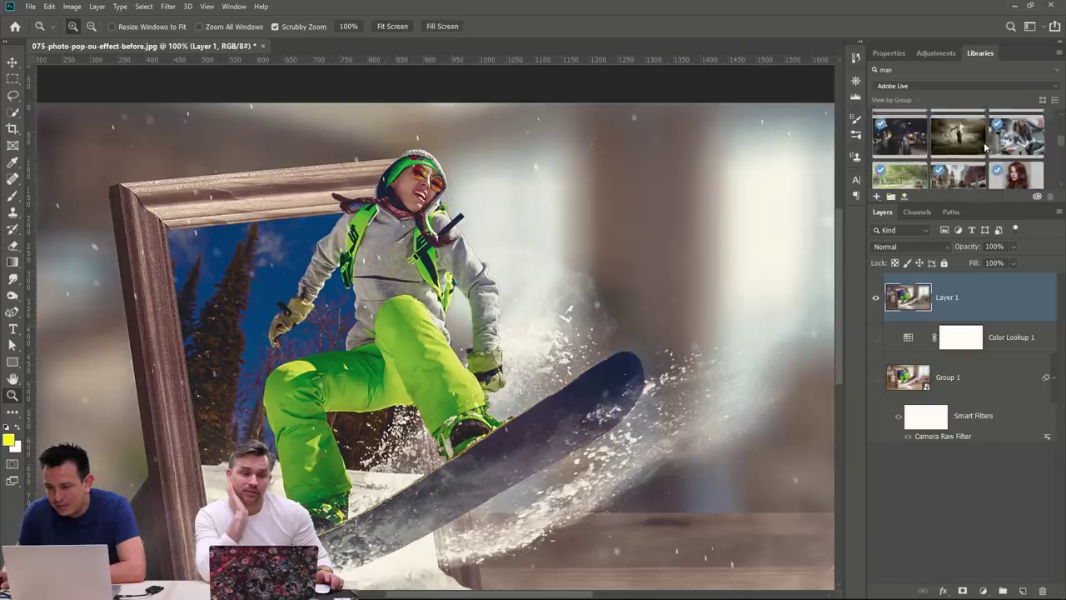
pyautogui.scroll(-6, 985, 148)
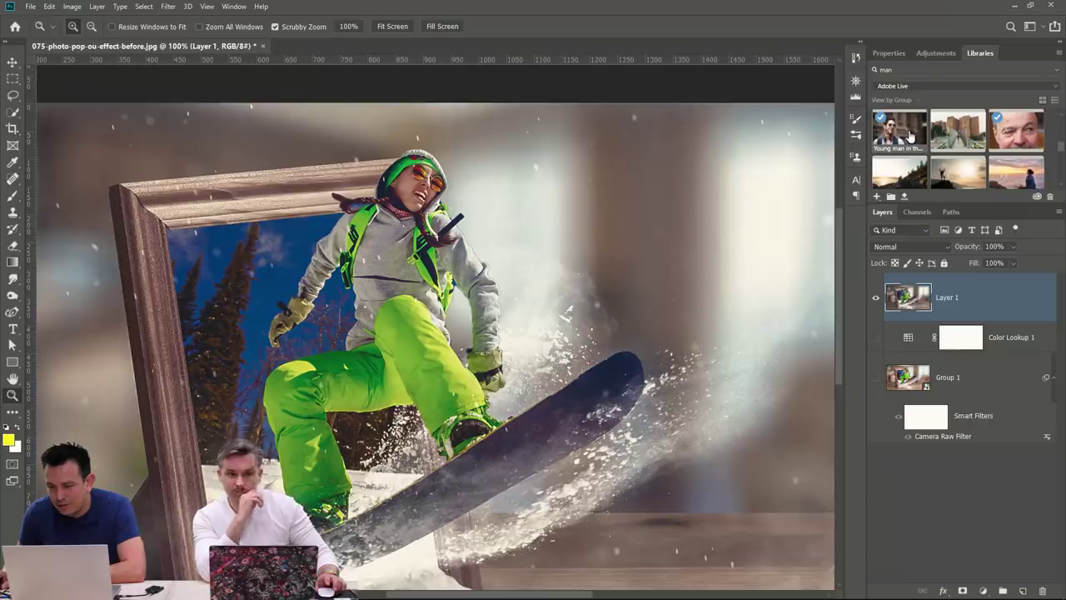
pyautogui.scroll(-7, 958, 137)
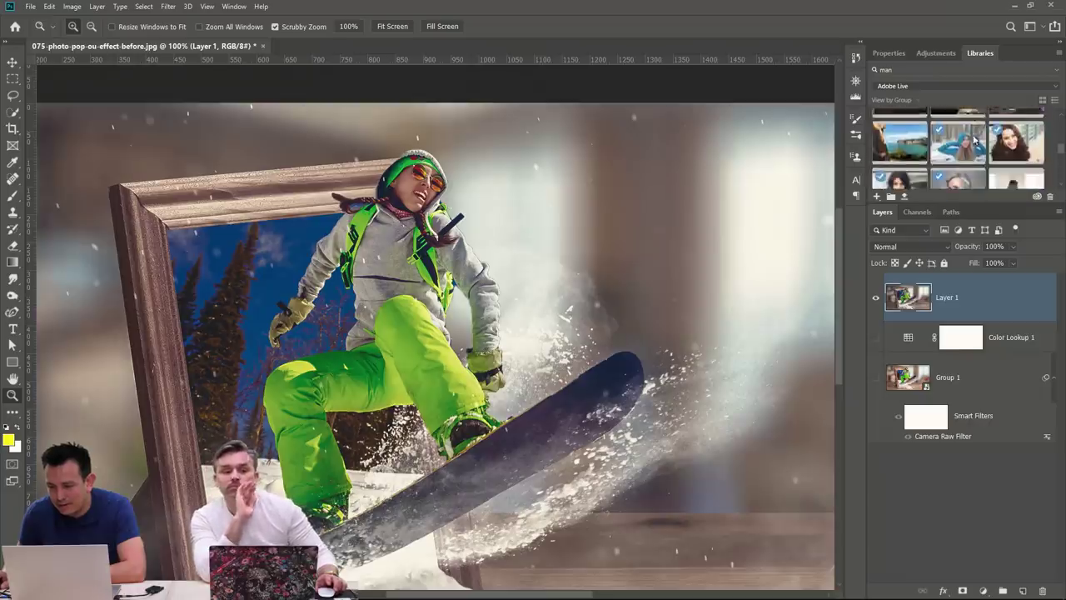
pyautogui.scroll(-8, 973, 138)
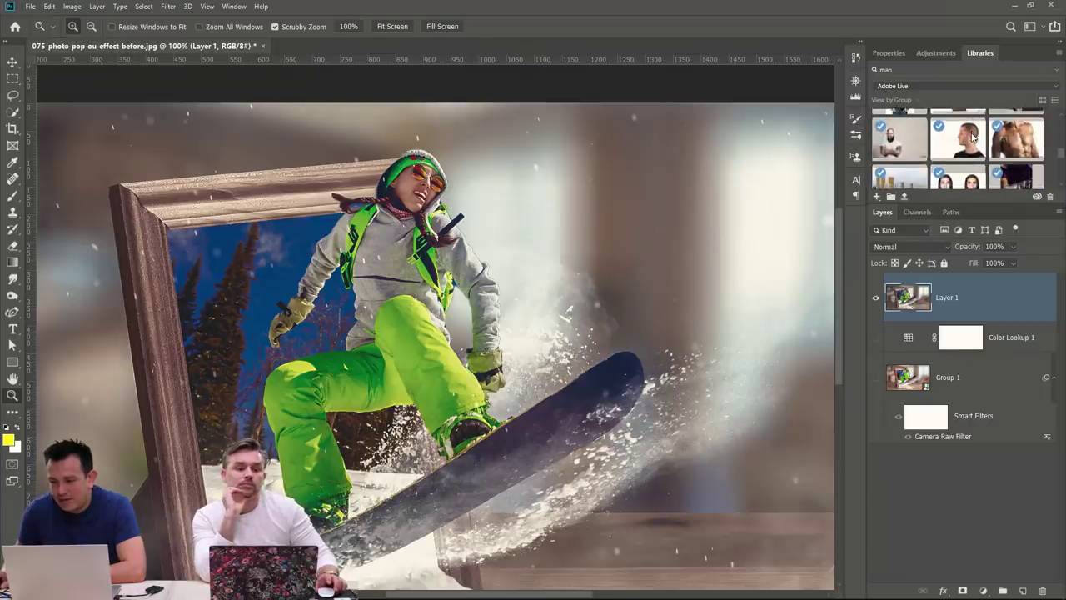
pyautogui.scroll(-8, 973, 137)
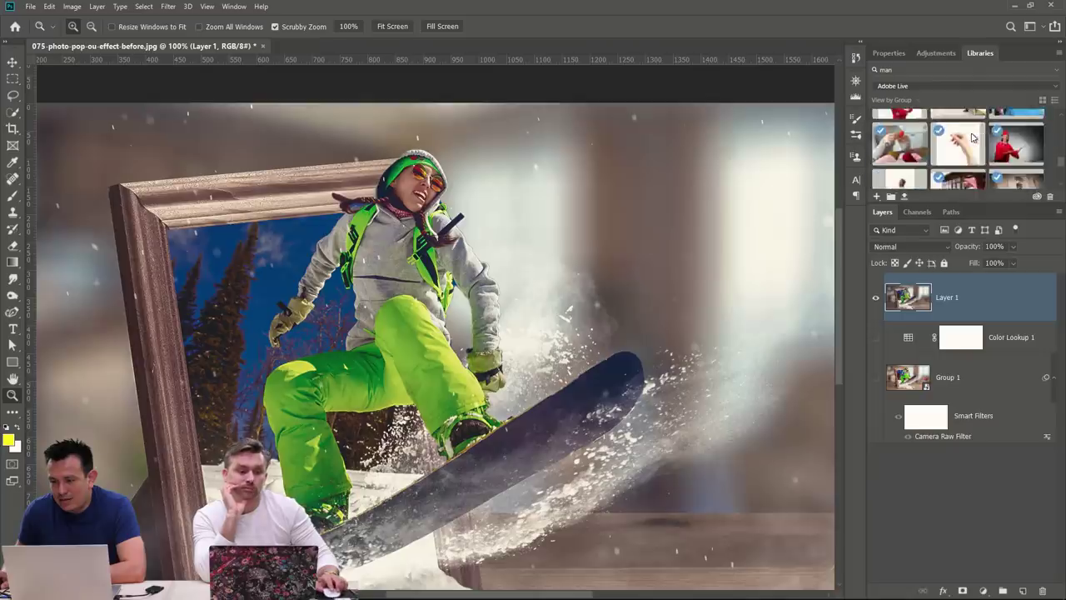
pyautogui.scroll(-8, 973, 138)
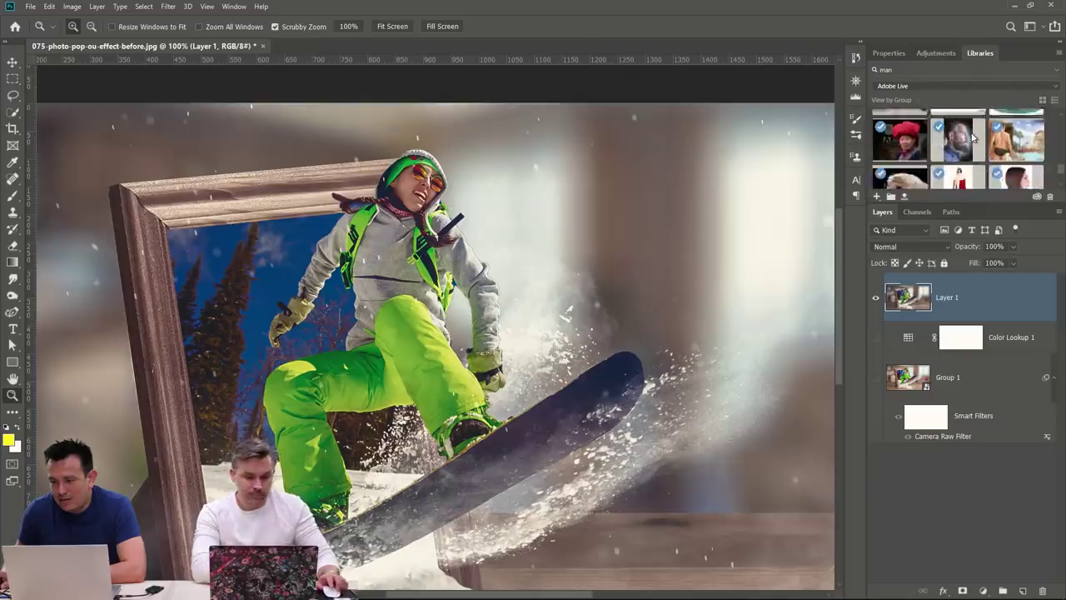
pyautogui.scroll(-3, 973, 139)
pyautogui.scroll(3, 966, 143)
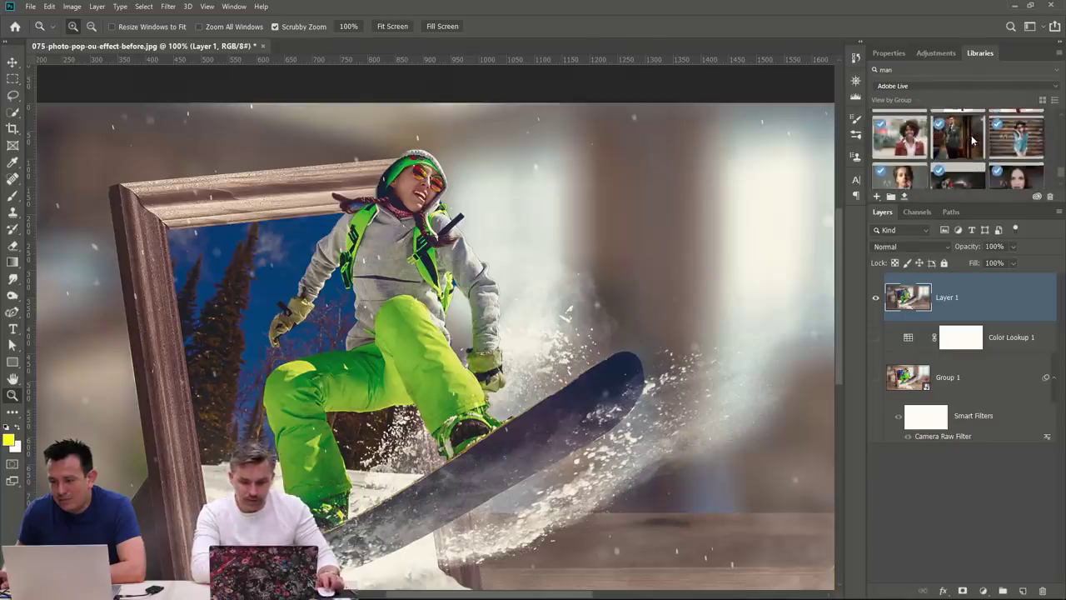
pyautogui.doubleClick(958, 142)
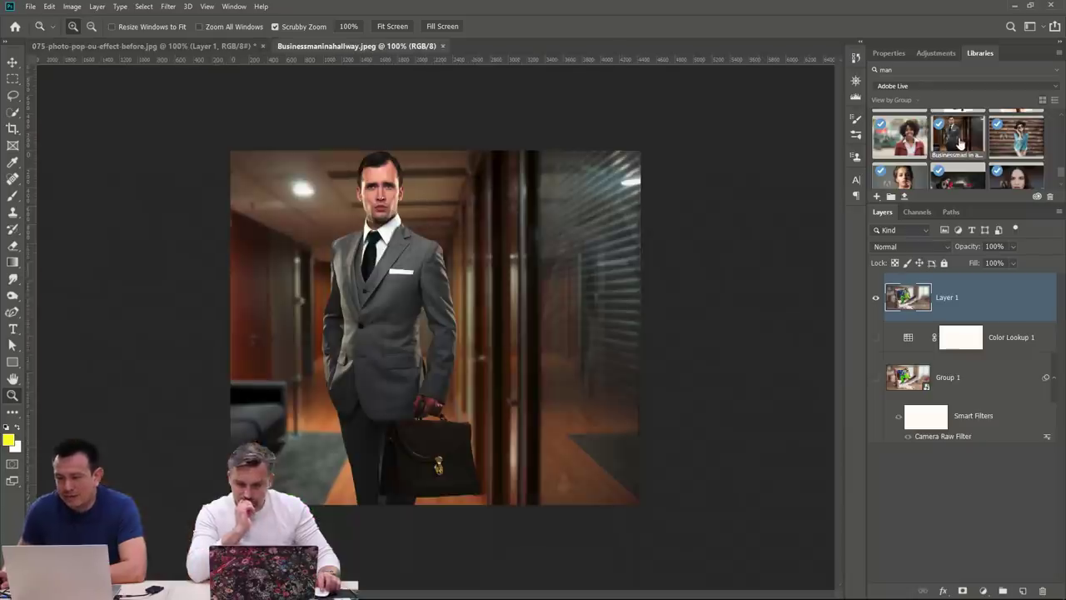
# Zoom in on the man and try selecting his grey suit by colour, then deselect.
pyautogui.click(485, 240)
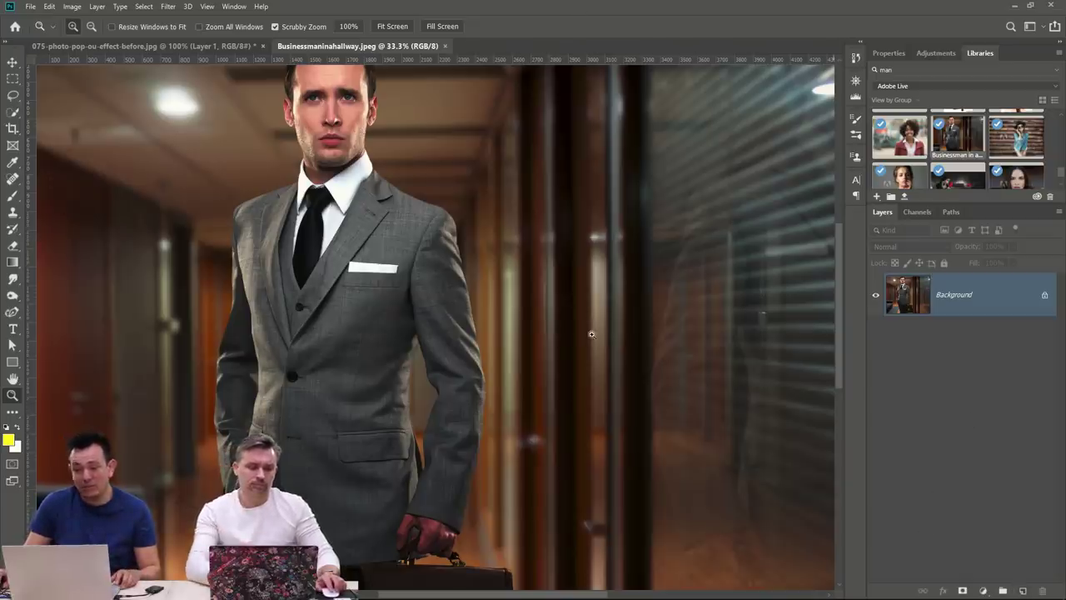
pyautogui.click(20, 112)
pyautogui.rightClick(15, 111)
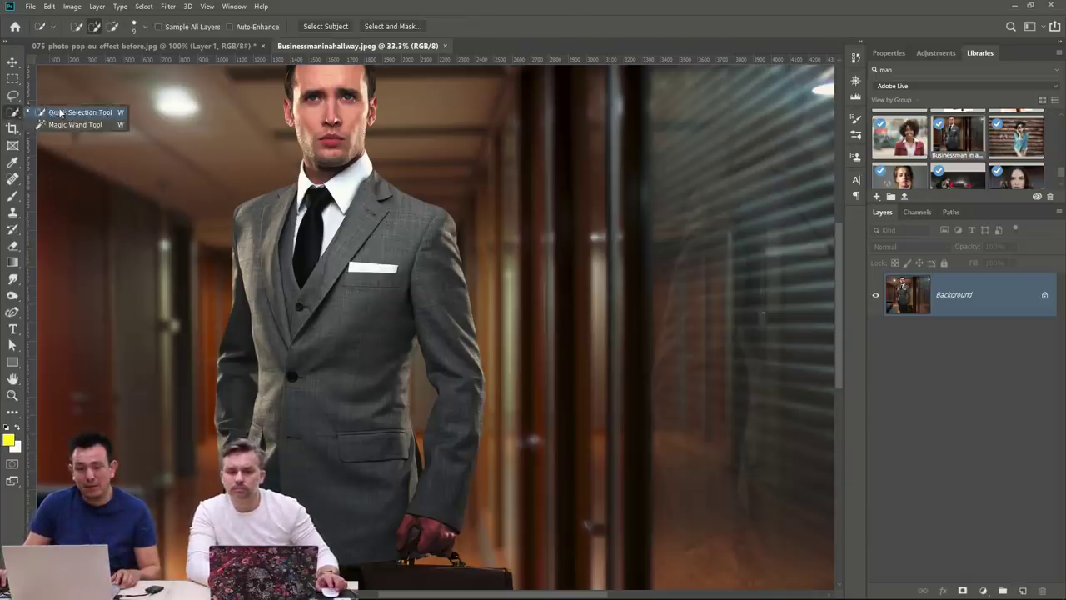
pyautogui.click(58, 122)
pyautogui.click(432, 281)
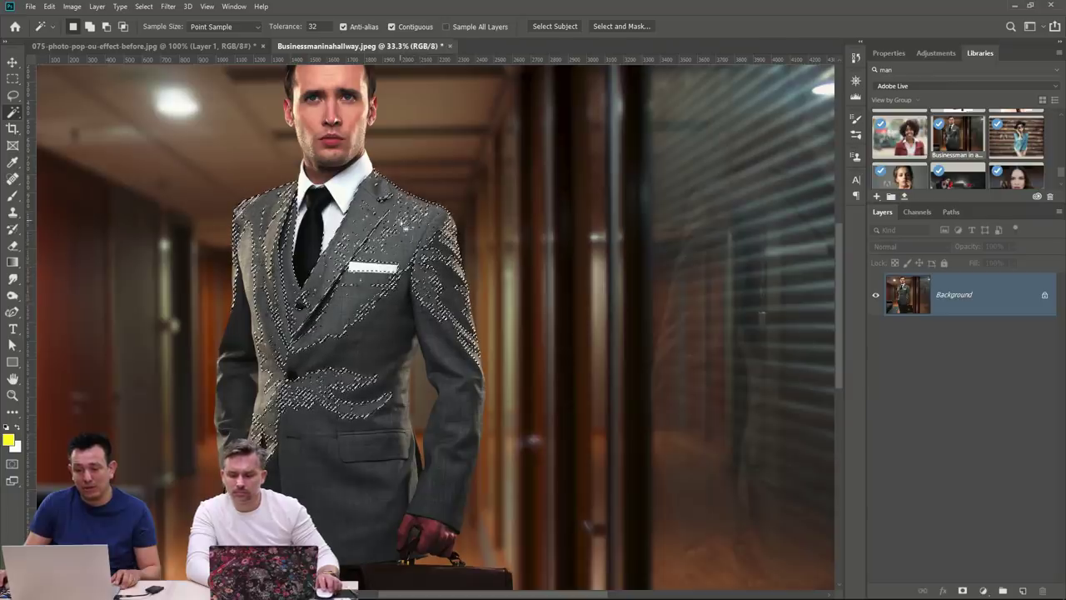
pyautogui.rightClick(11, 116)
pyautogui.click(42, 112)
pyautogui.hotkey('ctrl', 'd')
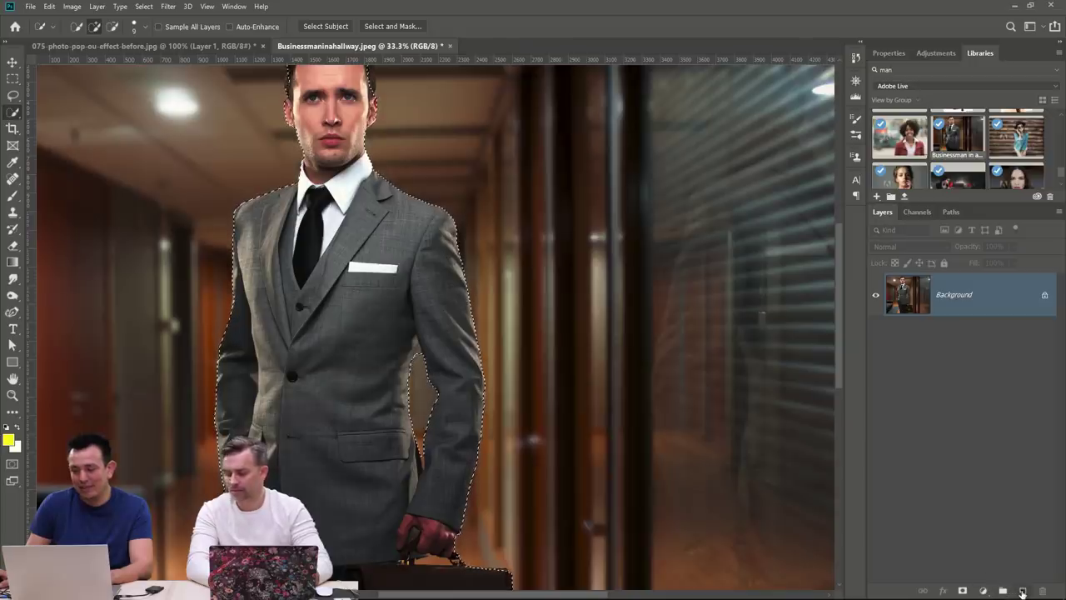
# Add Layer 1 above Background and brush soft yellow onto the suit's right shoulder.
pyautogui.click(1023, 590)
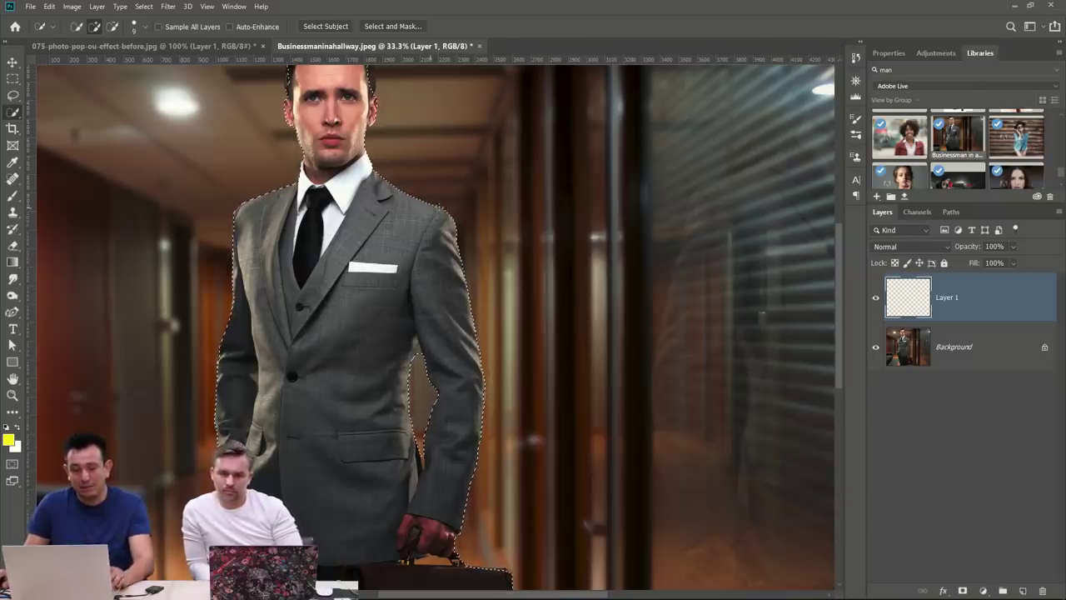
pyautogui.press('[')
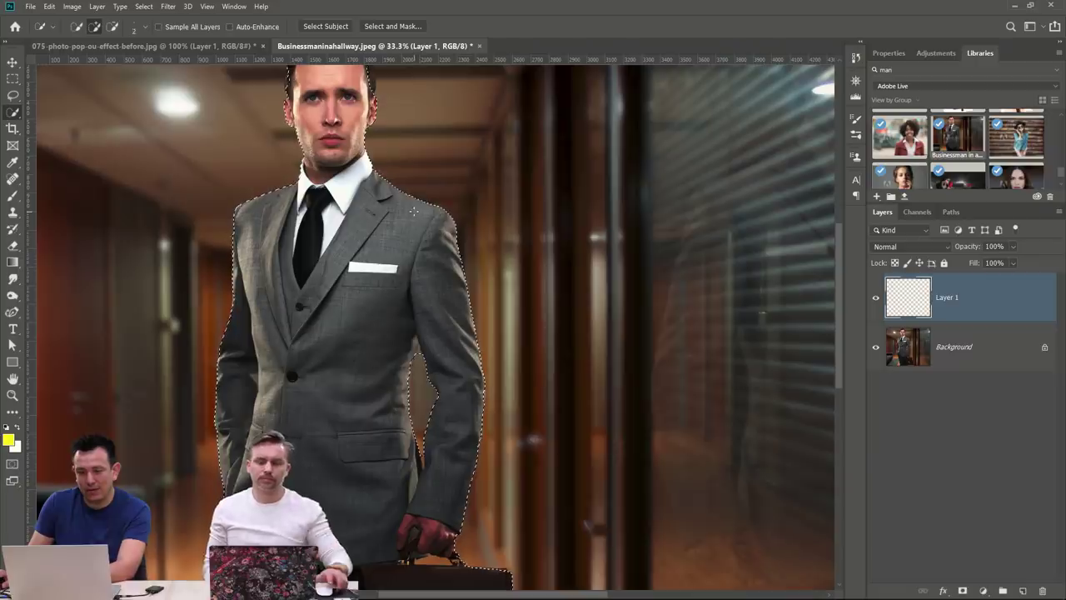
pyautogui.click(12, 195)
pyautogui.click(435, 185)
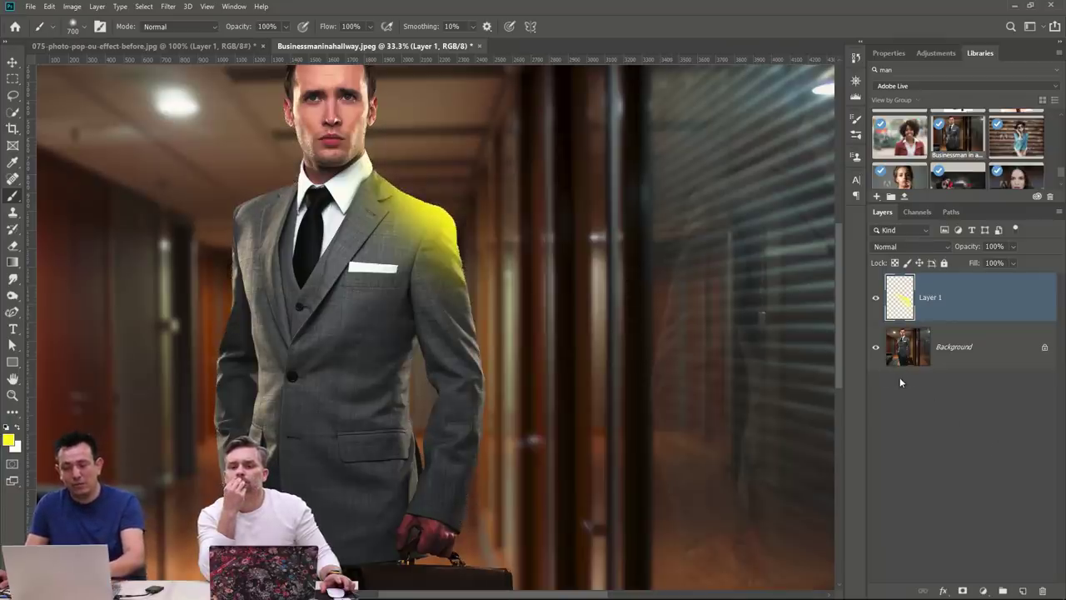
# Set Layer 1's blend mode to Color Dodge, after first trying Linear Dodge (Add).
pyautogui.moveTo(528, 255); pyautogui.dragTo(429, 237)
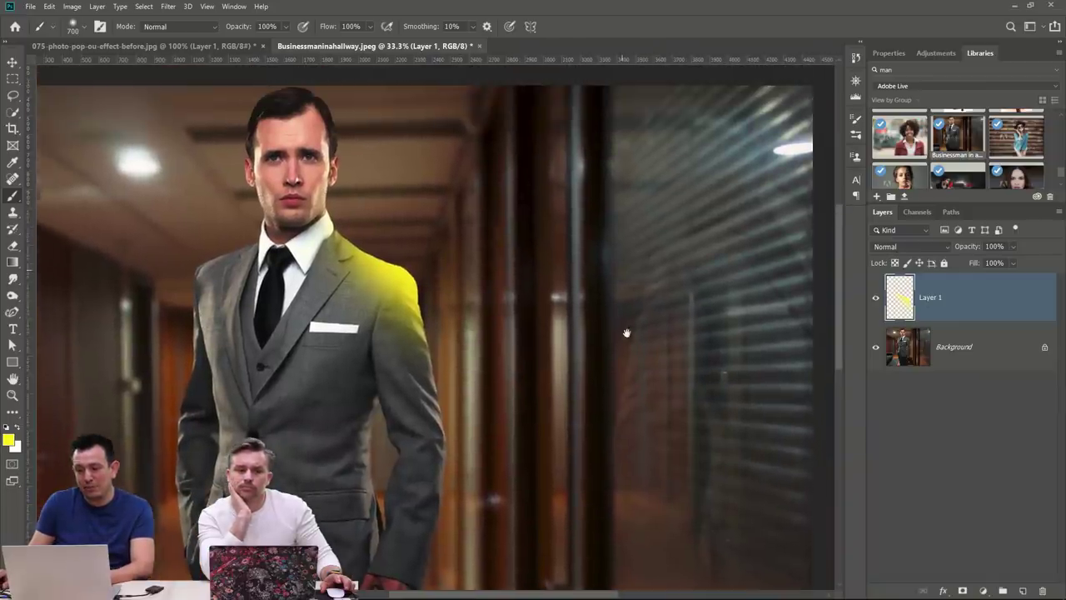
pyautogui.click(901, 246)
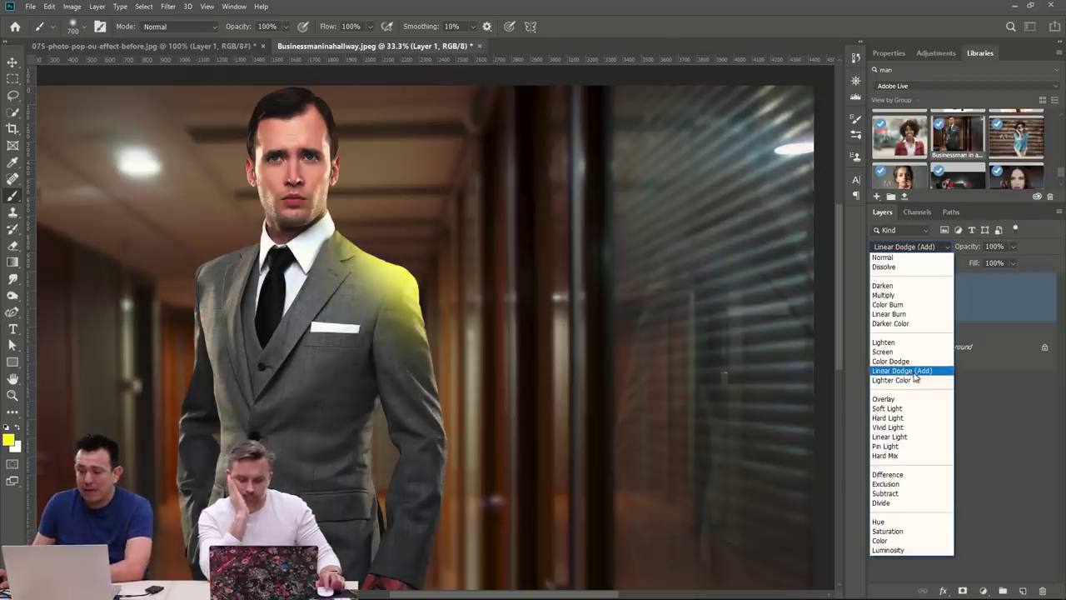
pyautogui.click(898, 370)
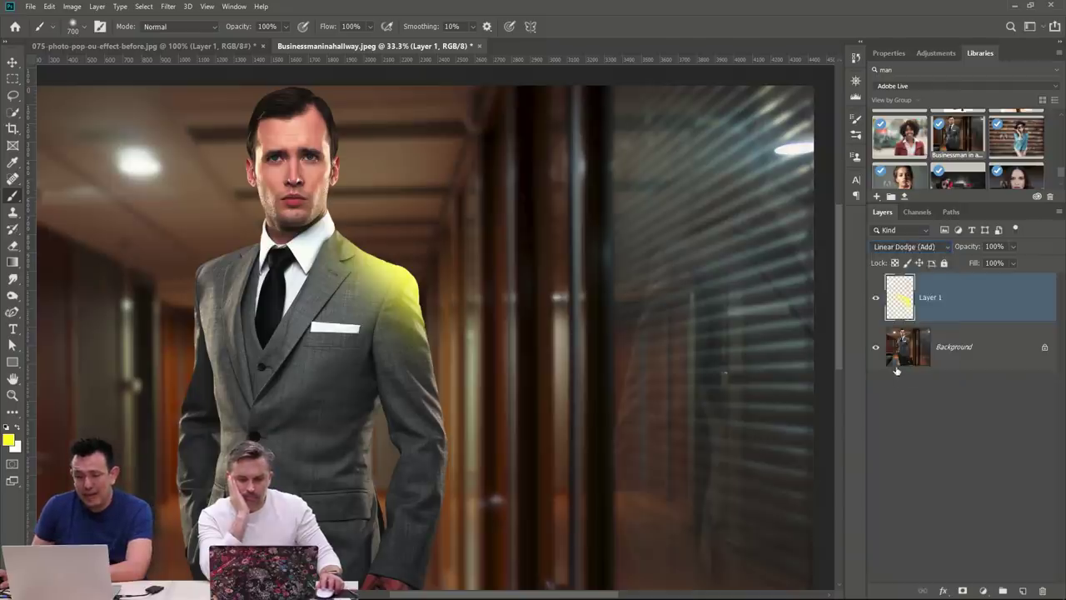
pyautogui.click(904, 246)
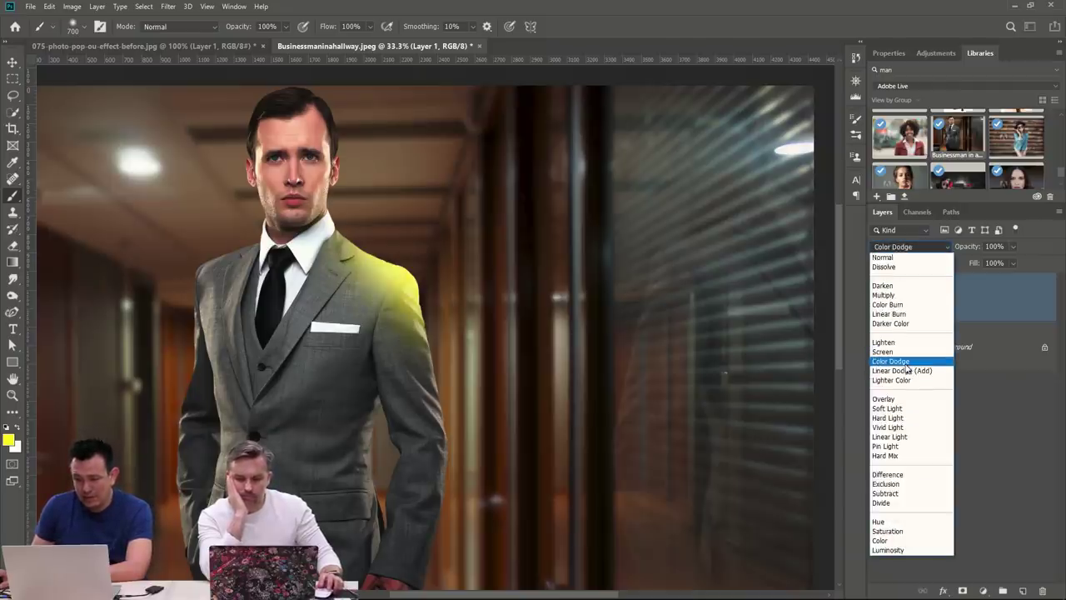
pyautogui.click(902, 359)
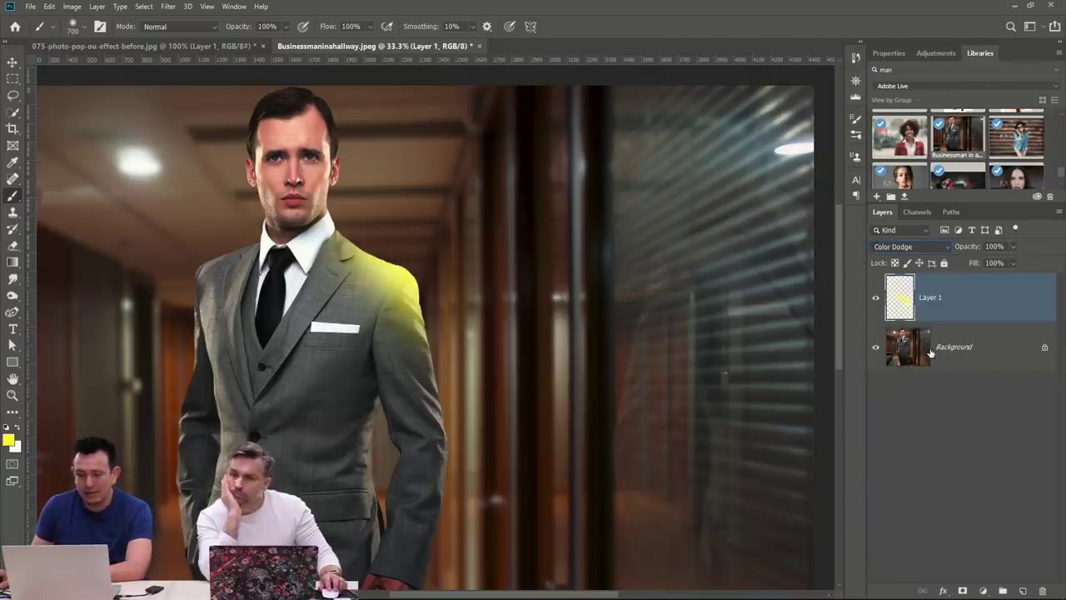
# Lower Layer 1's fill, then bring it back to 100%.
pyautogui.moveTo(971, 250); pyautogui.dragTo(953, 265)
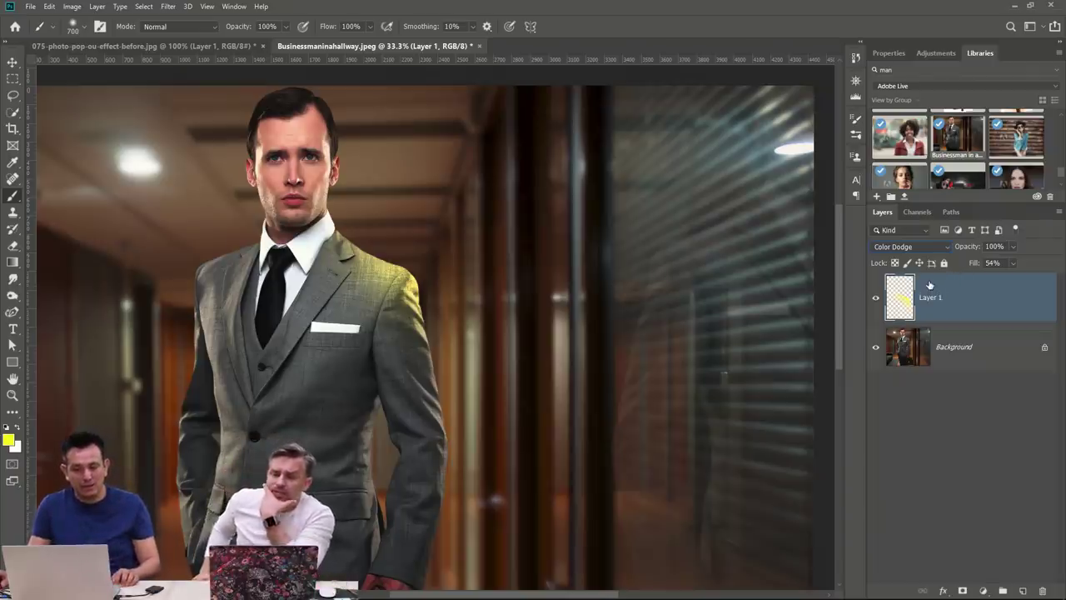
pyautogui.moveTo(973, 262); pyautogui.dragTo(1025, 263)
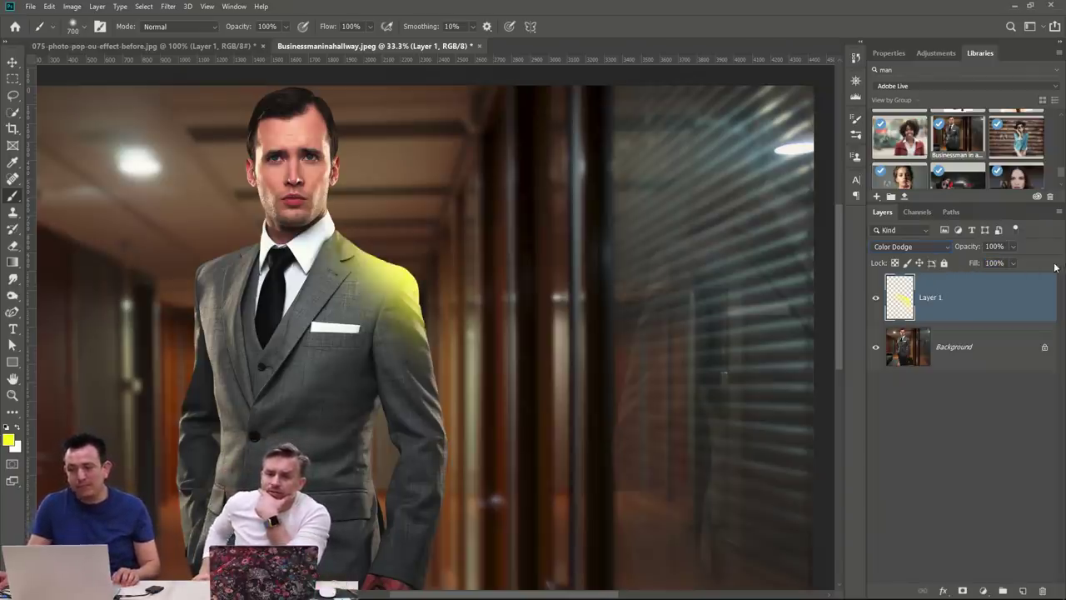
pyautogui.click(31, 7)
# Open blending-modes-sample.psd from the Adobe Live folder.
pyautogui.click(41, 29)
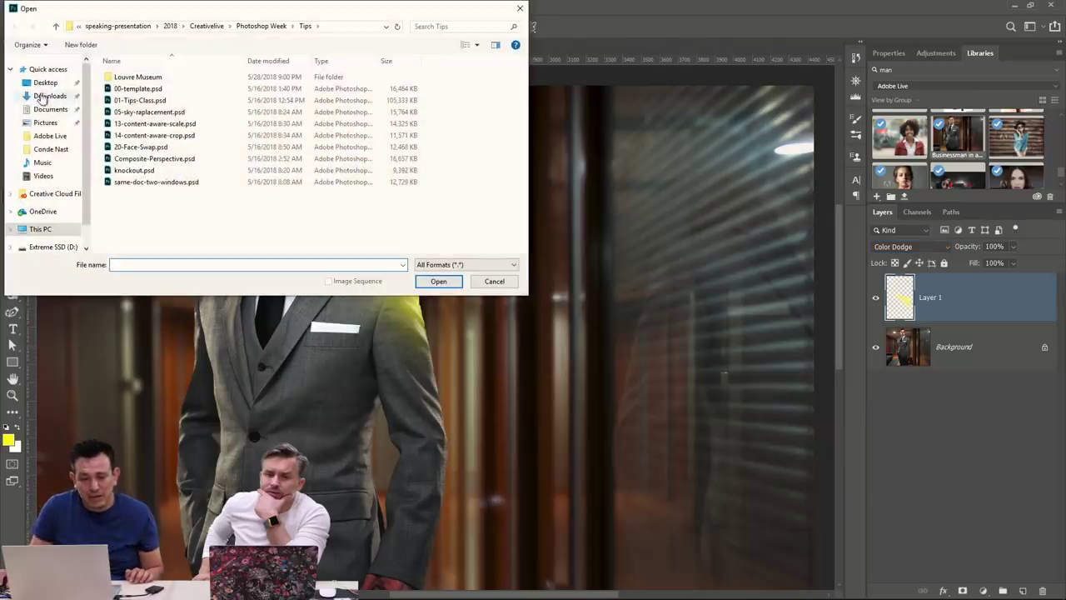
pyautogui.doubleClick(129, 89)
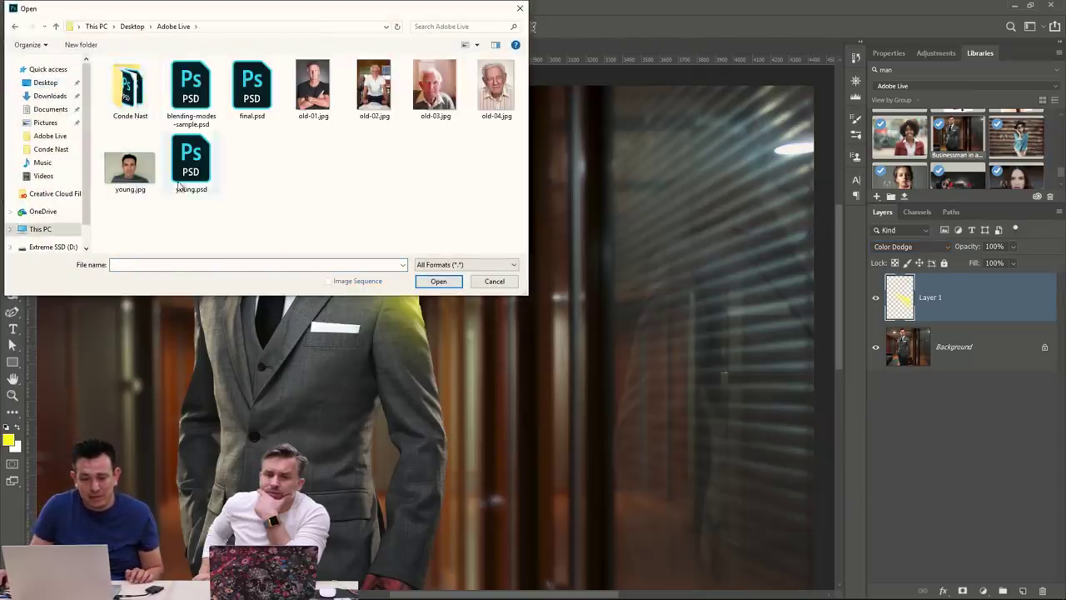
pyautogui.click(199, 98)
pyautogui.doubleClick(201, 99)
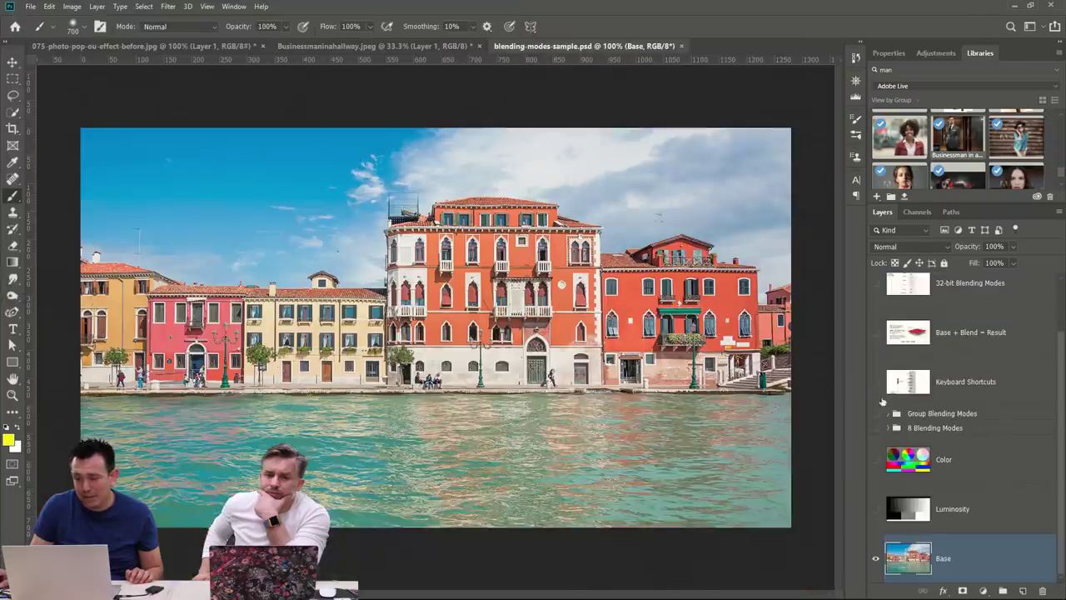
# Show the Special 8 Blending Modes chart, then return to the businessman image.
pyautogui.scroll(2, 908, 491)
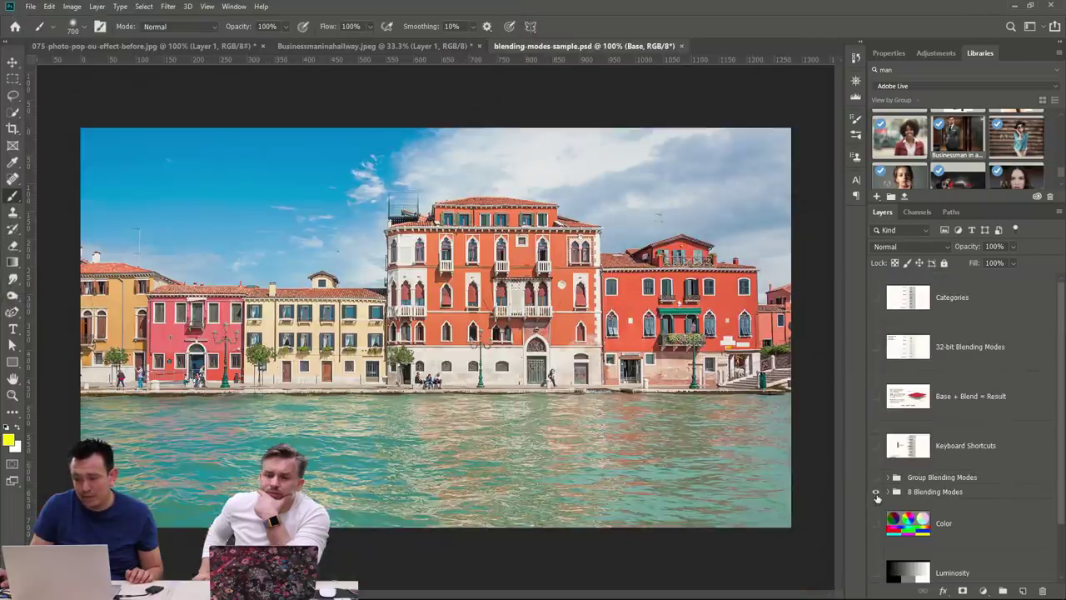
pyautogui.click(875, 493)
pyautogui.click(888, 491)
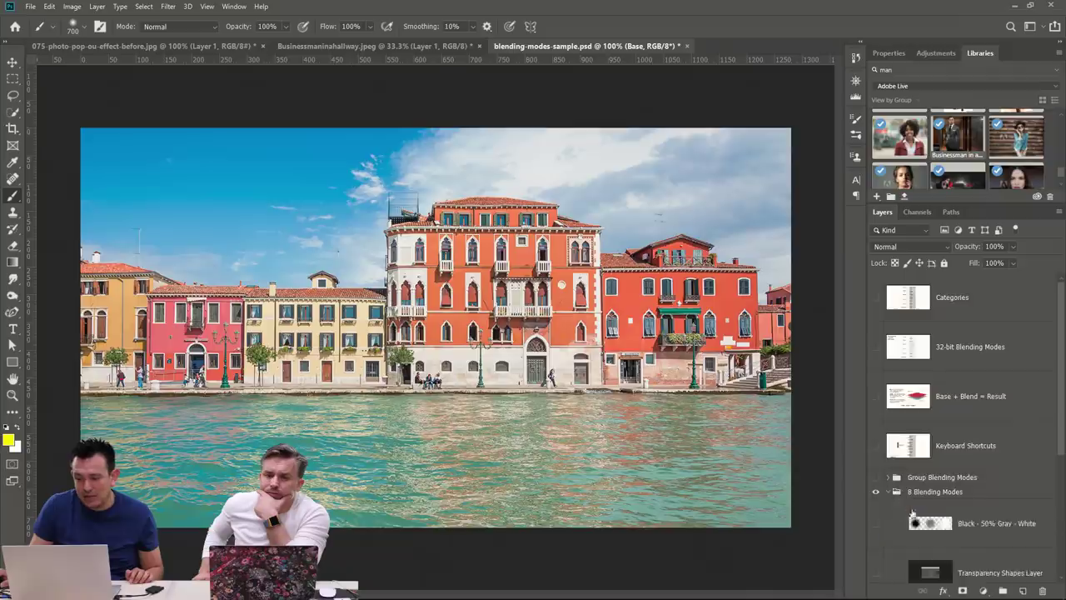
pyautogui.scroll(-4, 898, 524)
pyautogui.click(876, 475)
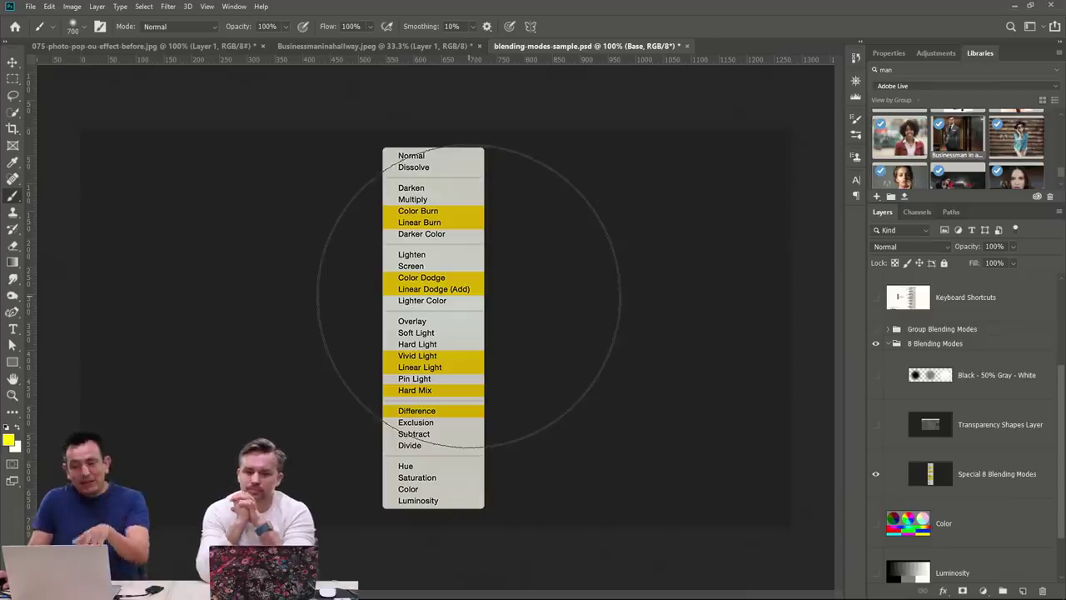
pyautogui.click(375, 46)
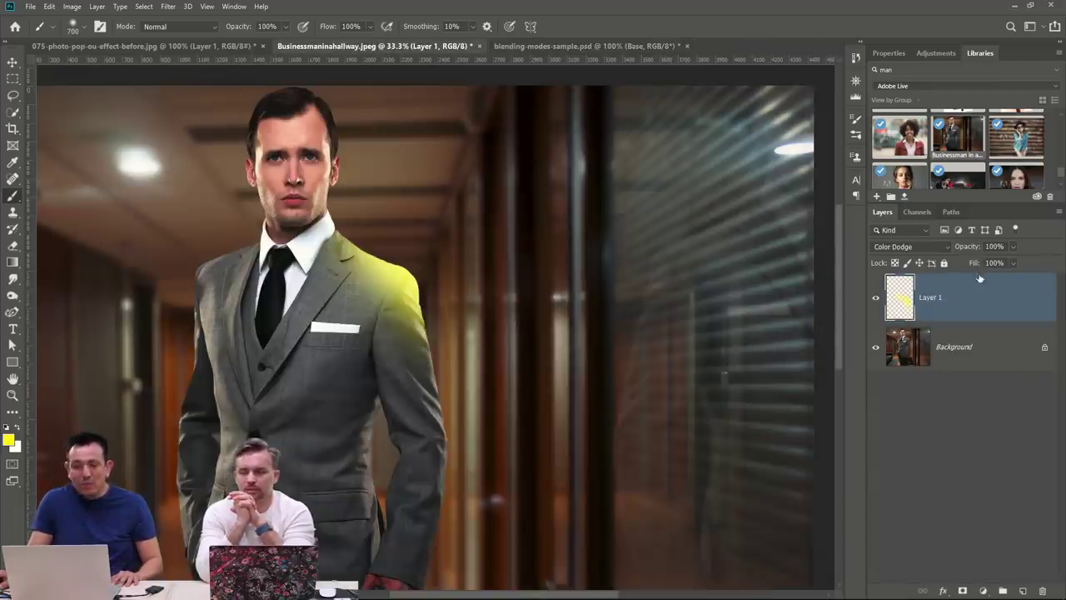
# Lower Layer 1's fill to 52% and turn off Transparency Shapes Layer in Layer Style.
pyautogui.moveTo(973, 263)
pyautogui.mouseDown()
pyautogui.moveTo(937, 260)
pyautogui.moveTo(954, 265)
pyautogui.mouseUp()
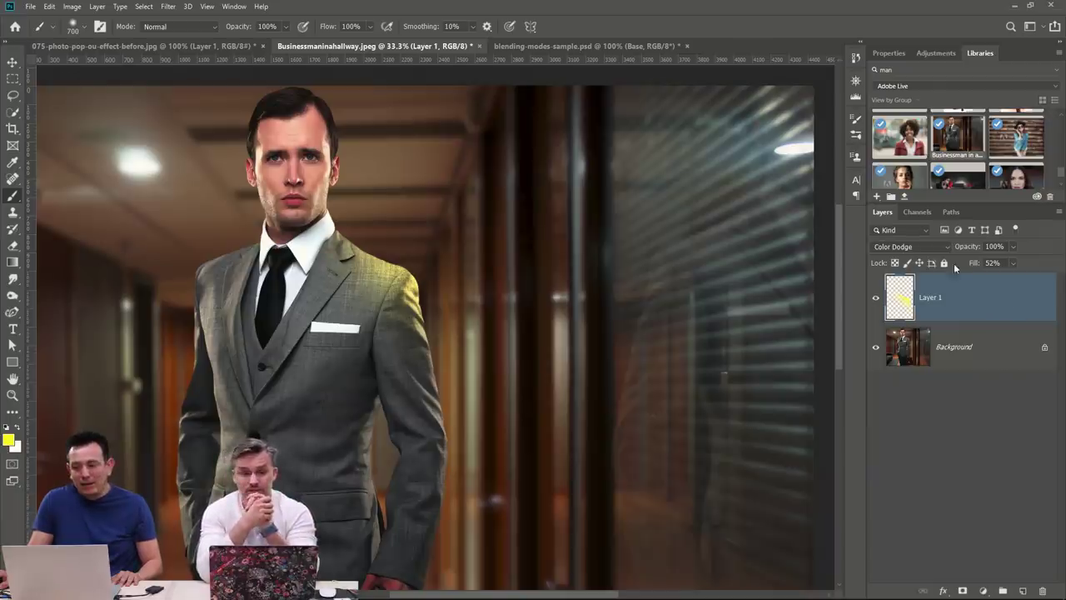
pyautogui.doubleClick(1024, 302)
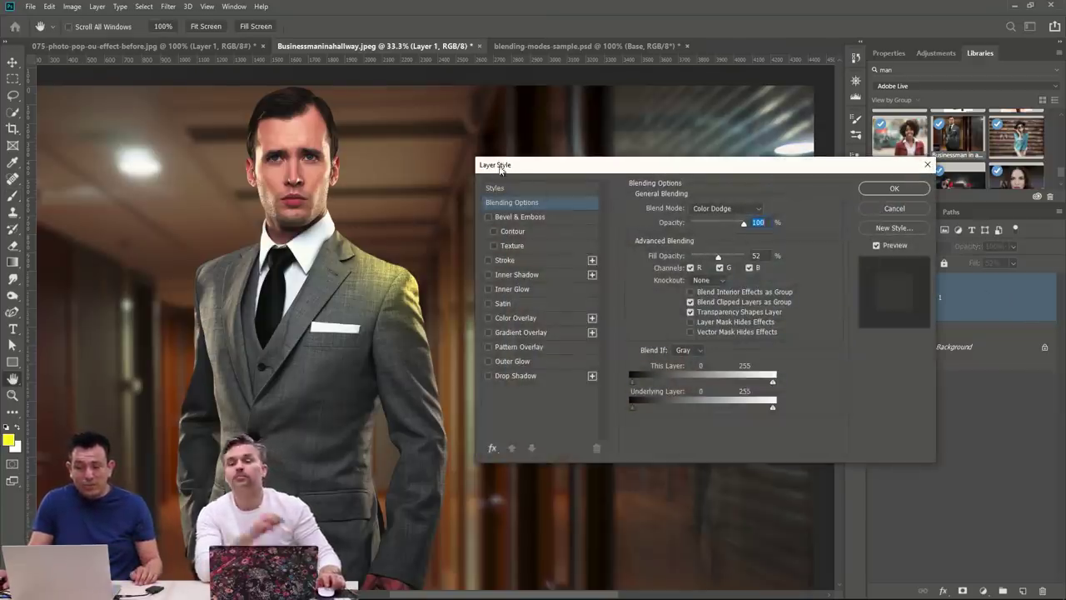
pyautogui.click(690, 313)
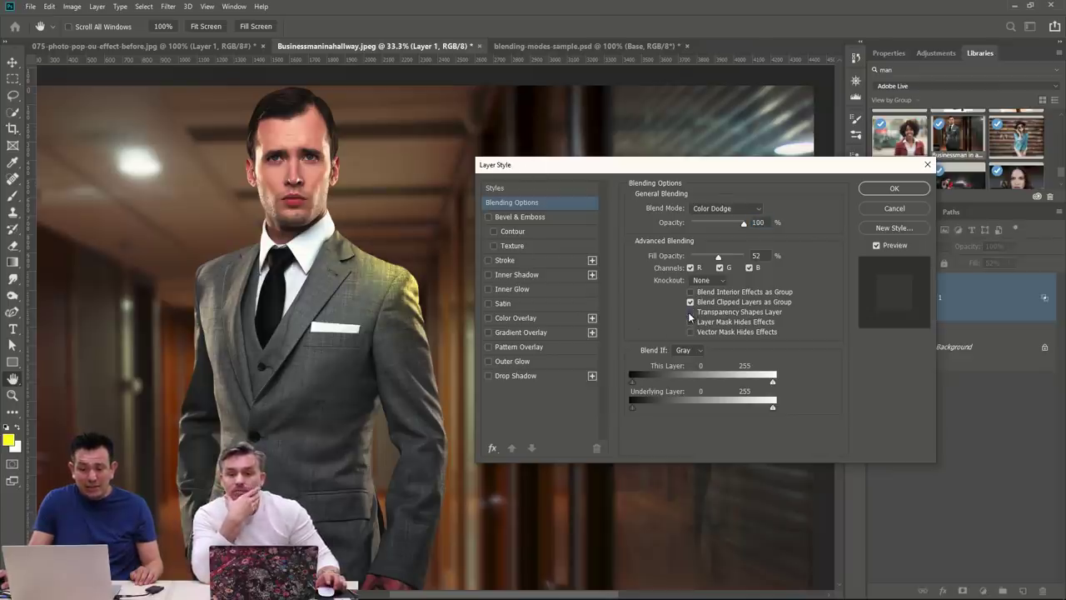
pyautogui.click(689, 313)
pyautogui.click(689, 312)
pyautogui.click(689, 312)
pyautogui.click(689, 312)
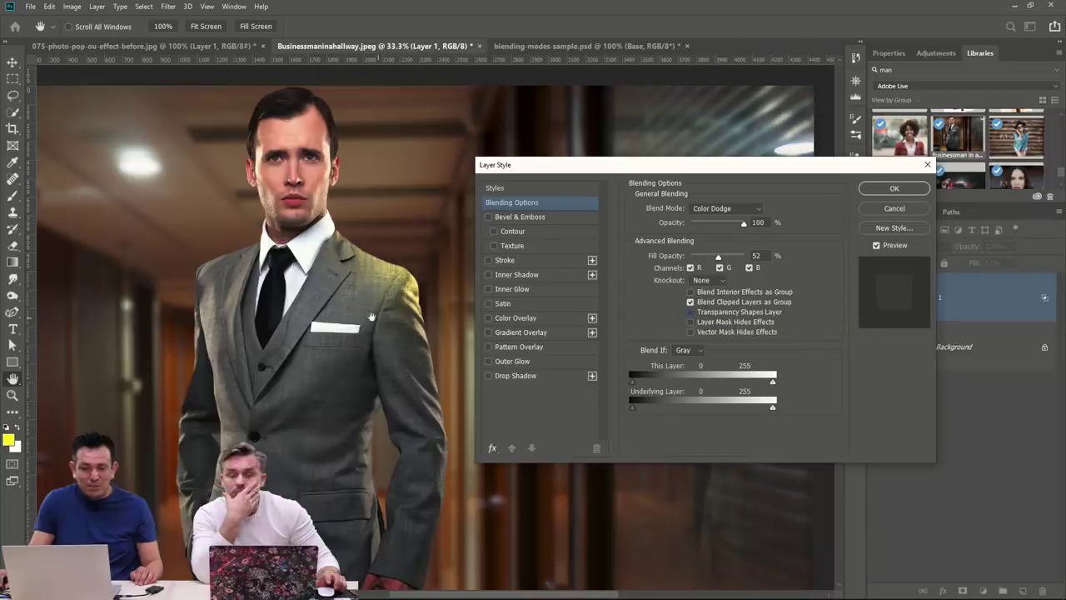
# Apply the Layer Style changes and restore Layer 1's fill to 100%.
pyautogui.click(894, 188)
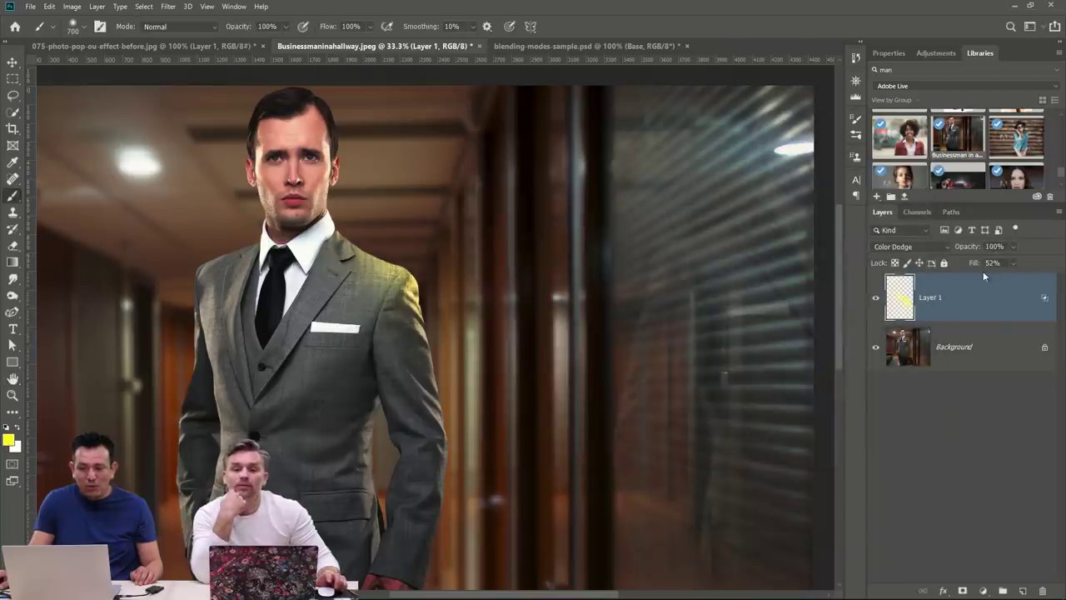
pyautogui.moveTo(976, 265); pyautogui.dragTo(1018, 268)
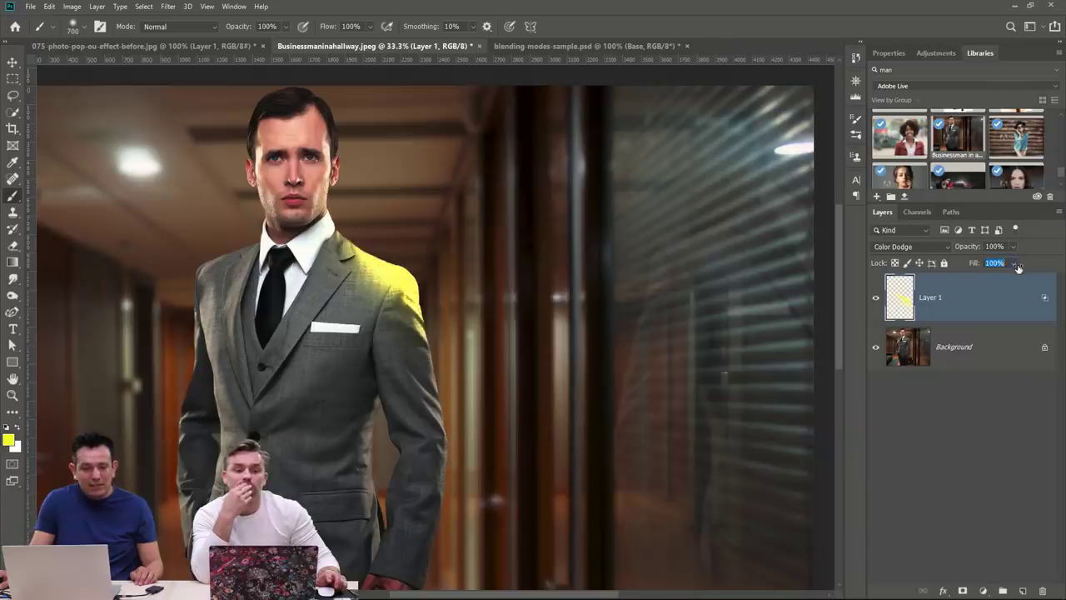
pyautogui.click(985, 307)
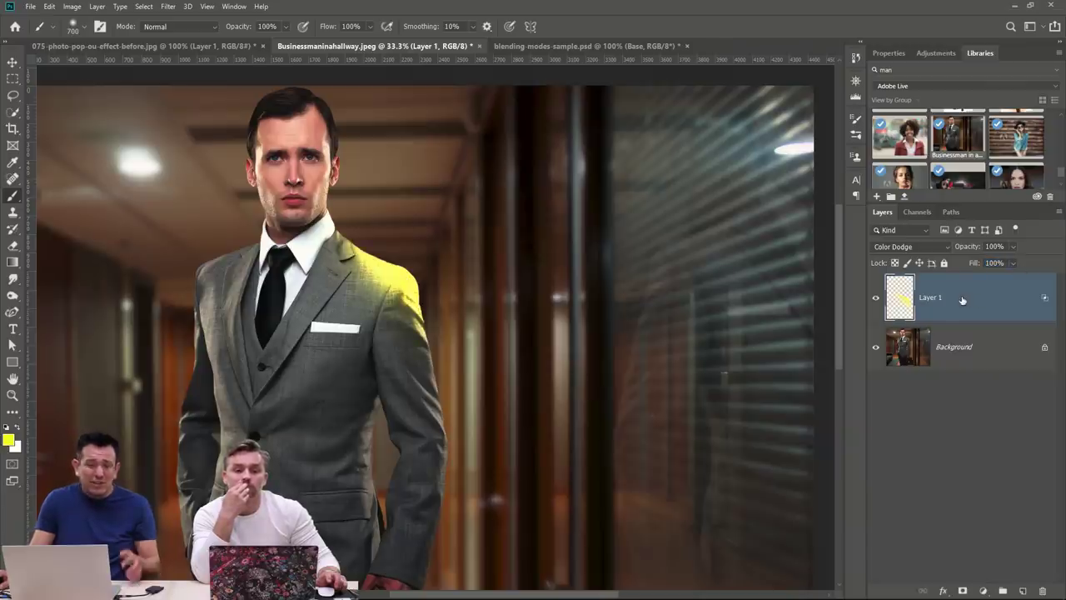
# Desaturate Layer 1 with Hue/Saturation, lower its fill, and hide the layer.
pyautogui.click(71, 5)
pyautogui.moveTo(92, 36)
pyautogui.click(210, 94)
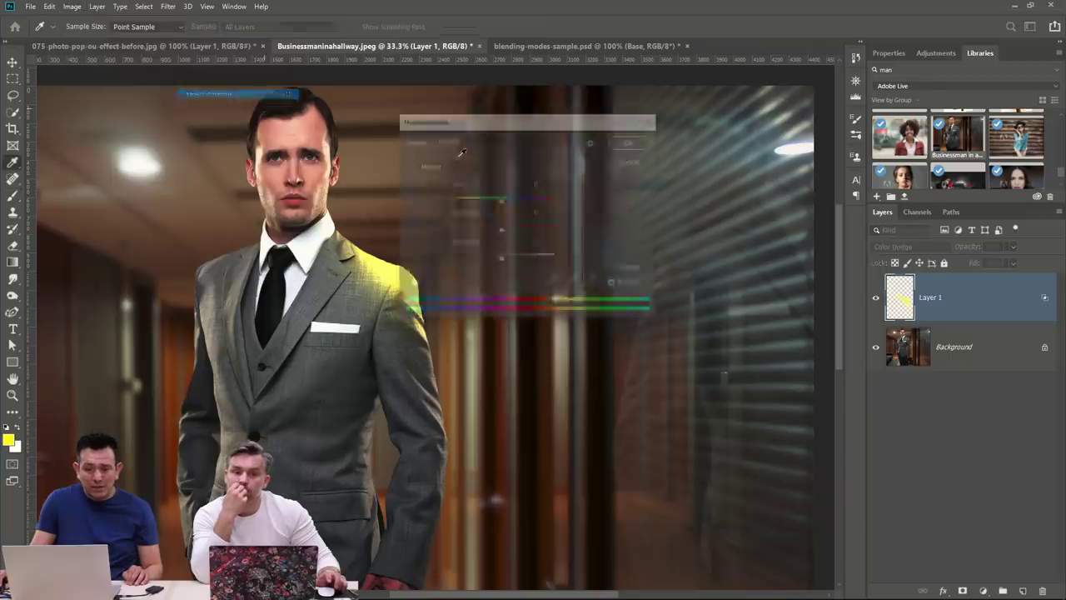
pyautogui.moveTo(535, 124); pyautogui.dragTo(664, 86)
pyautogui.moveTo(630, 192); pyautogui.dragTo(596, 193)
pyautogui.click(761, 103)
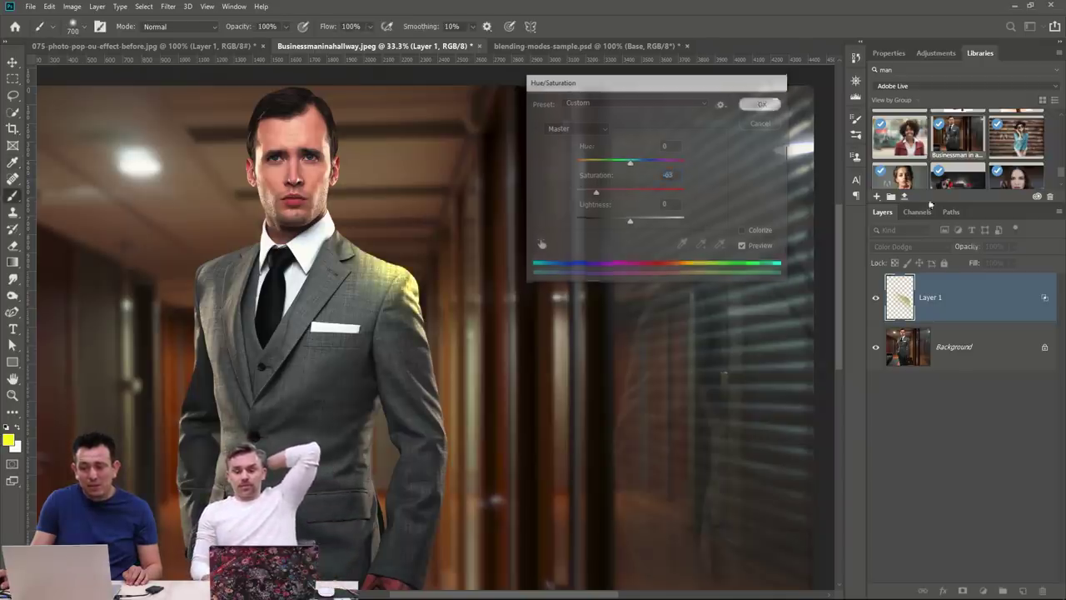
pyautogui.moveTo(973, 265)
pyautogui.mouseDown()
pyautogui.moveTo(952, 264)
pyautogui.moveTo(968, 263)
pyautogui.mouseUp()
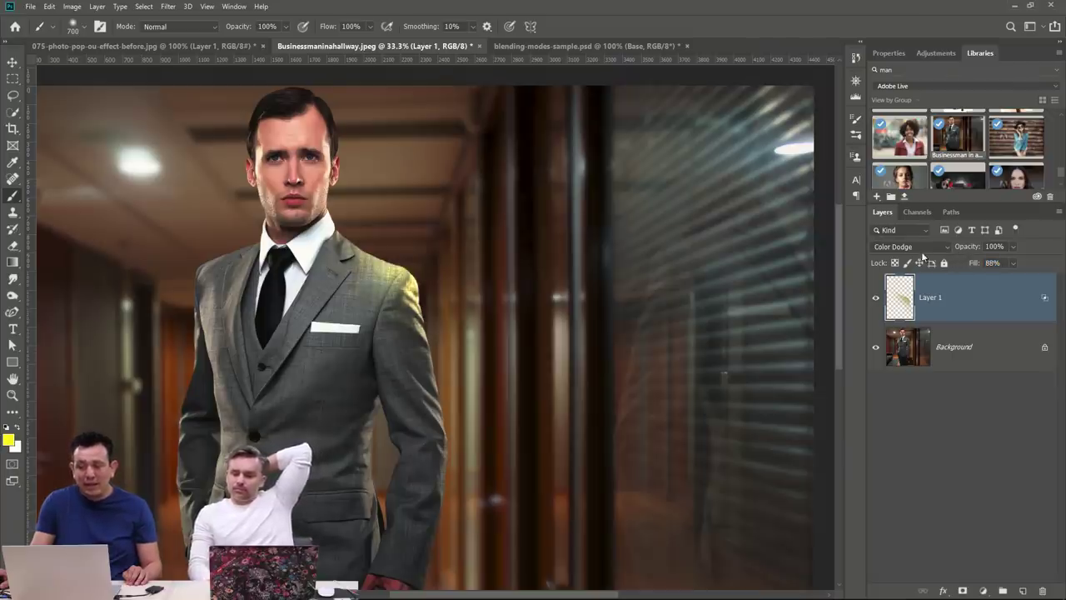
pyautogui.click(881, 302)
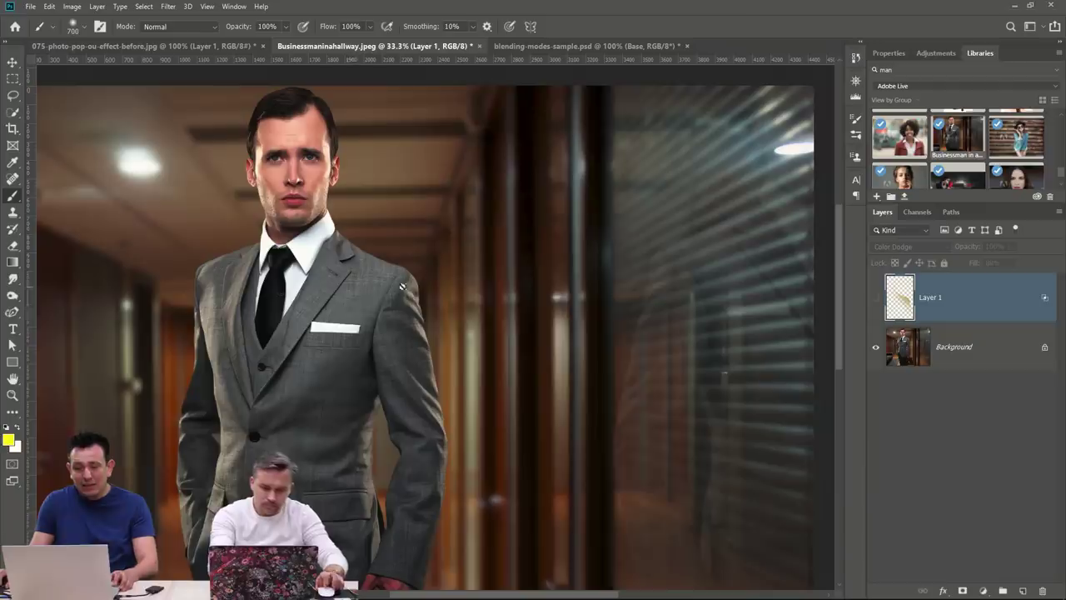
# Select the man with Select Subject and paint yellow light along his left side on Layer 2.
pyautogui.click(13, 111)
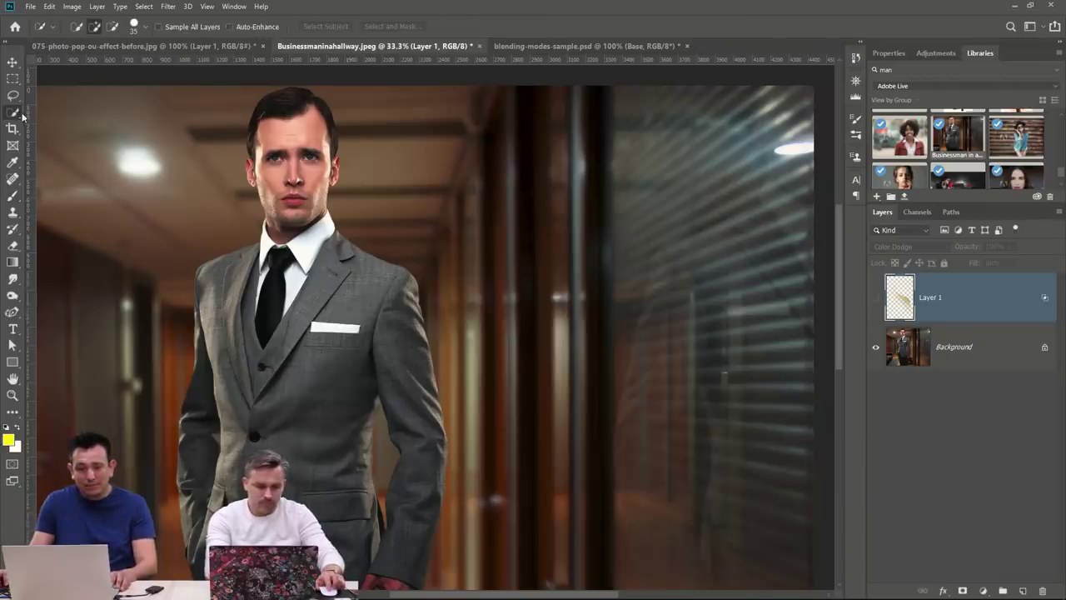
pyautogui.click(923, 363)
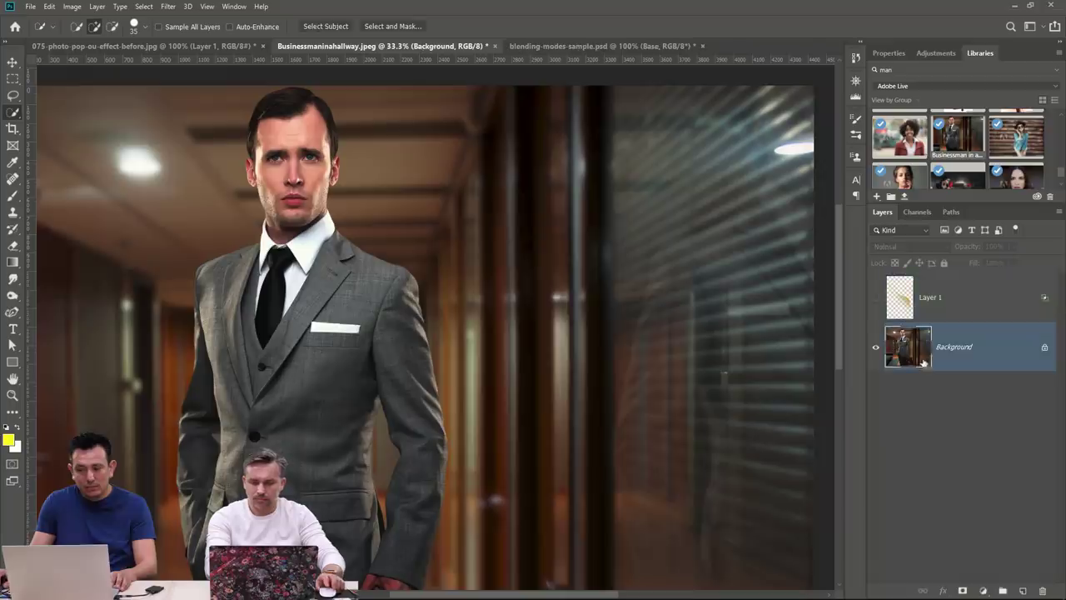
pyautogui.click(326, 27)
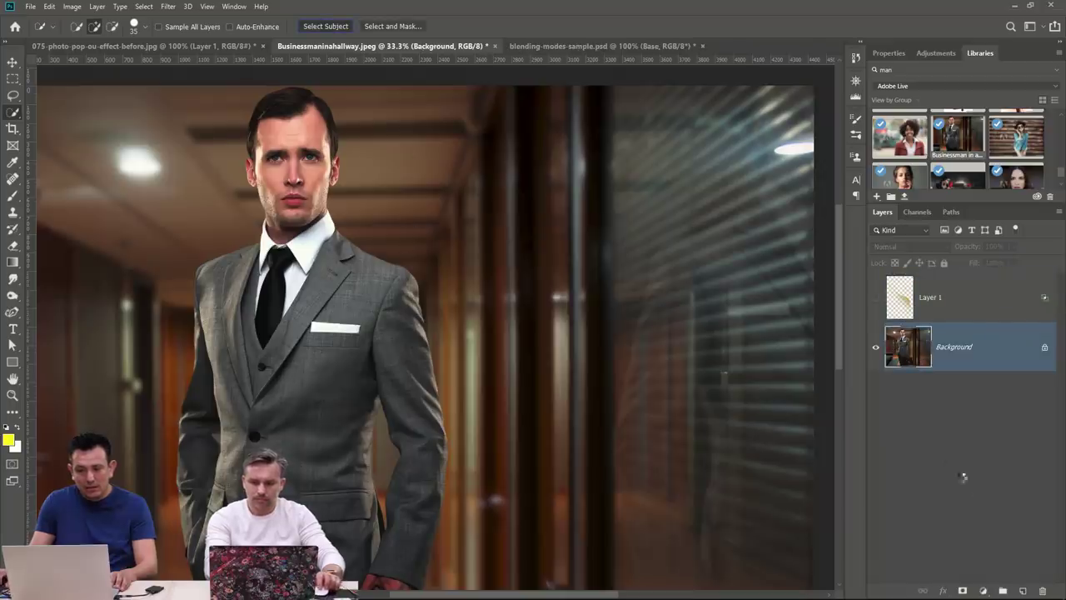
pyautogui.click(1023, 590)
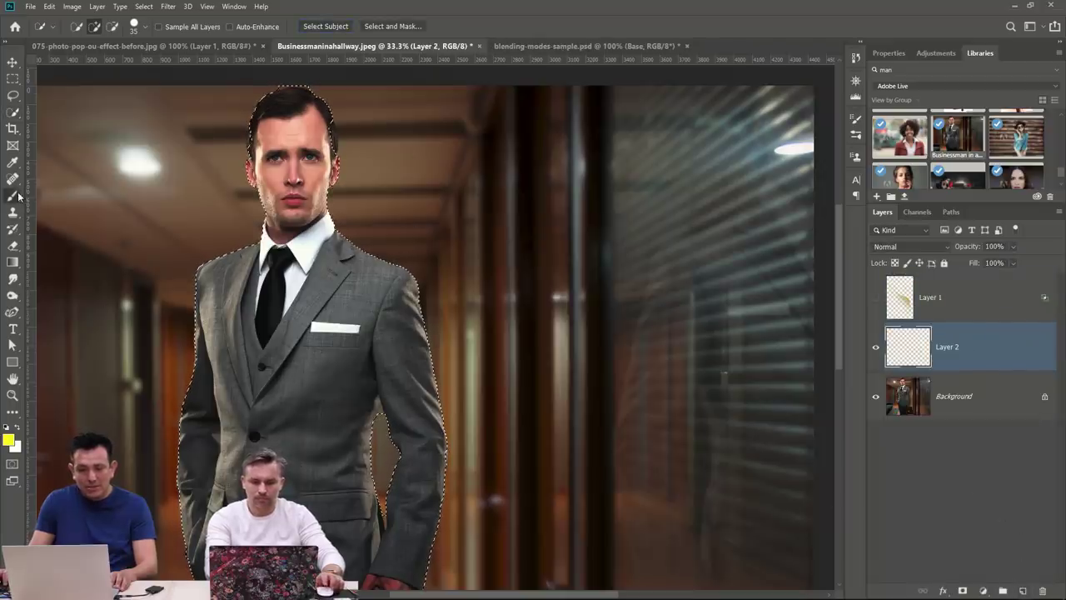
pyautogui.press('b')
pyautogui.moveTo(209, 238); pyautogui.dragTo(186, 245)
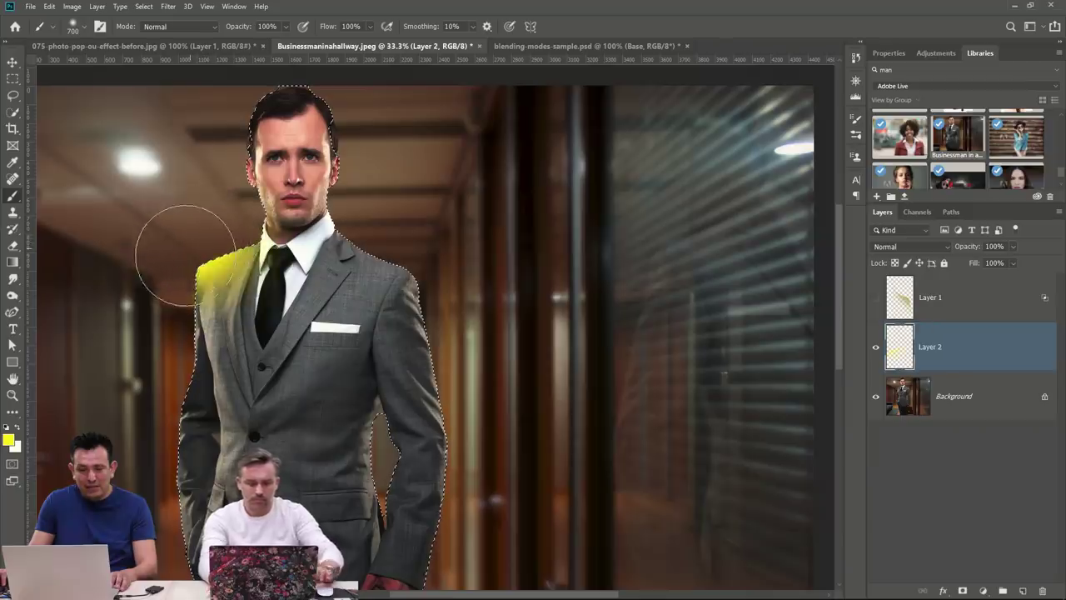
pyautogui.moveTo(140, 330)
pyautogui.mouseDown()
pyautogui.moveTo(132, 359)
pyautogui.moveTo(153, 215)
pyautogui.moveTo(192, 207)
pyautogui.moveTo(201, 193)
pyautogui.moveTo(191, 134)
pyautogui.moveTo(206, 183)
pyautogui.moveTo(211, 100)
pyautogui.moveTo(209, 226)
pyautogui.mouseUp()
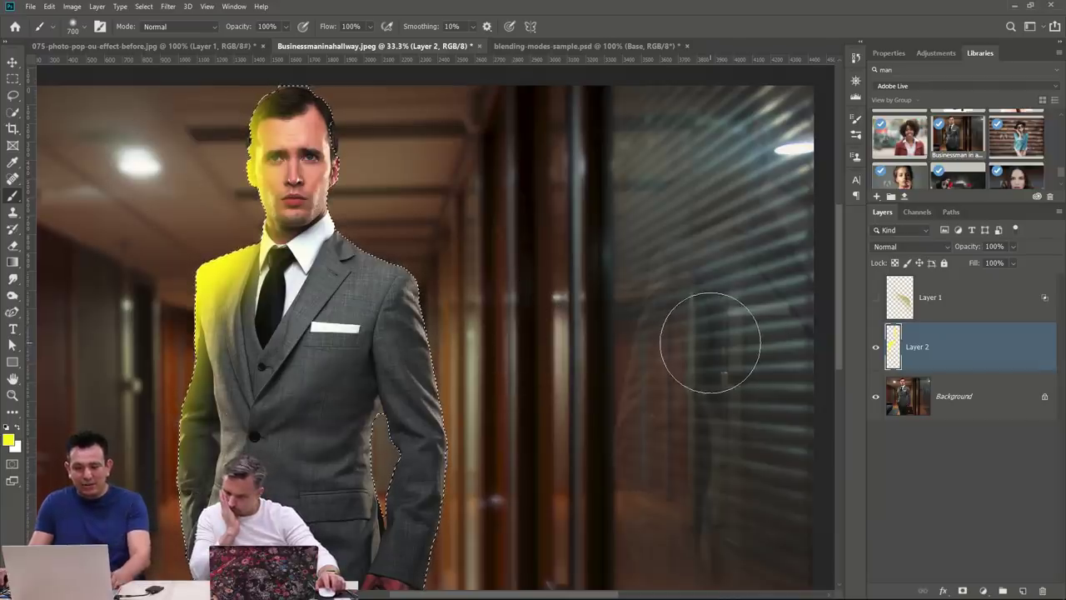
# Deselect the man and add an empty Layer 3.
pyautogui.click(974, 398)
pyautogui.hotkey('ctrl', 'd')
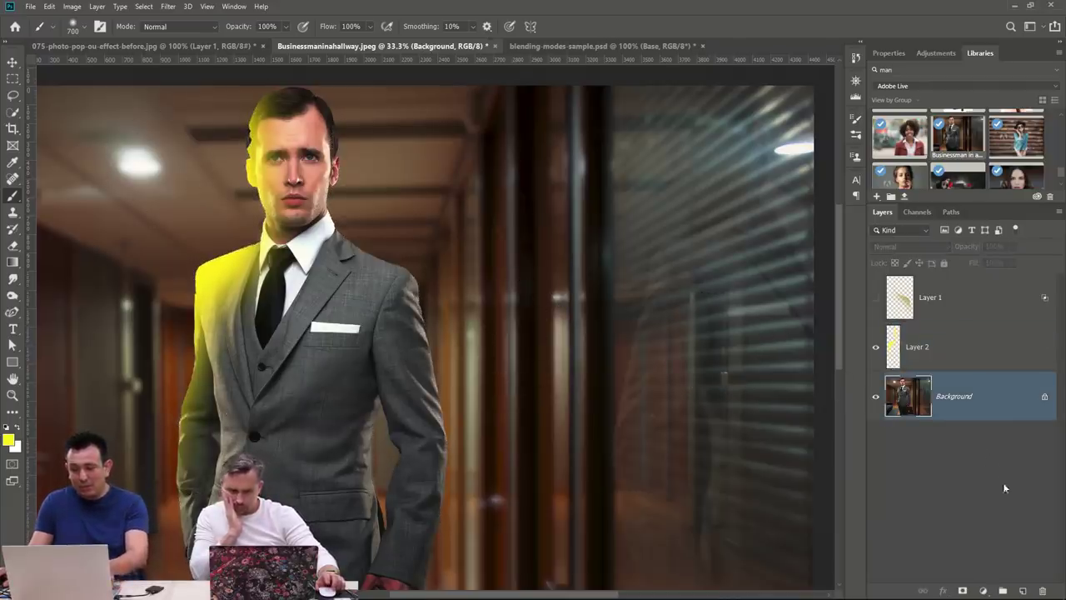
pyautogui.click(1021, 590)
# Paint a yellow glow brightened with white over the hallway's ceiling light.
pyautogui.press('[')
pyautogui.press('[')
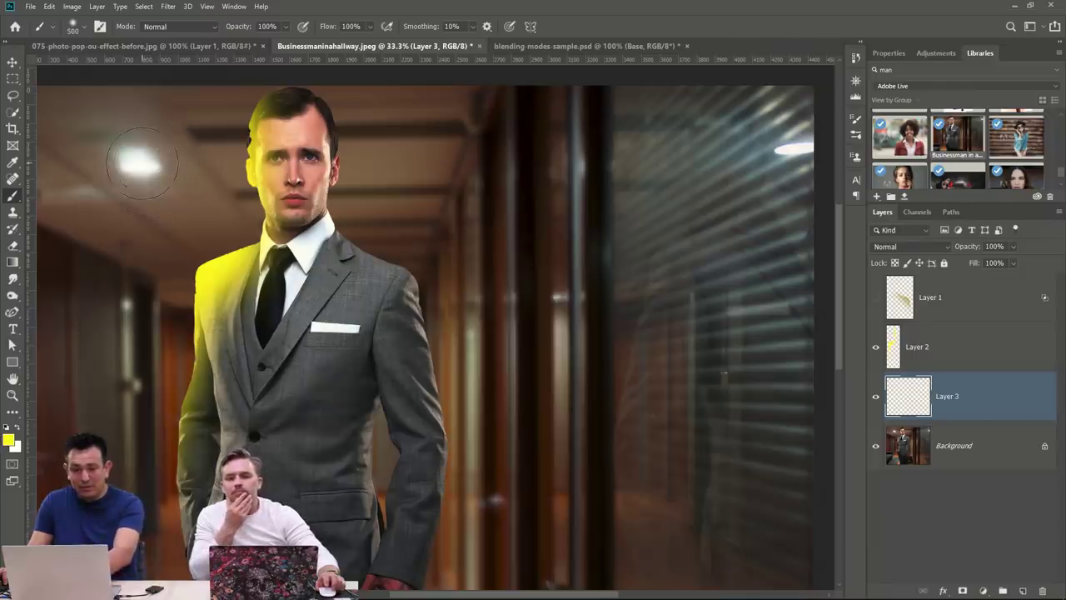
pyautogui.click(140, 164)
pyautogui.click(18, 427)
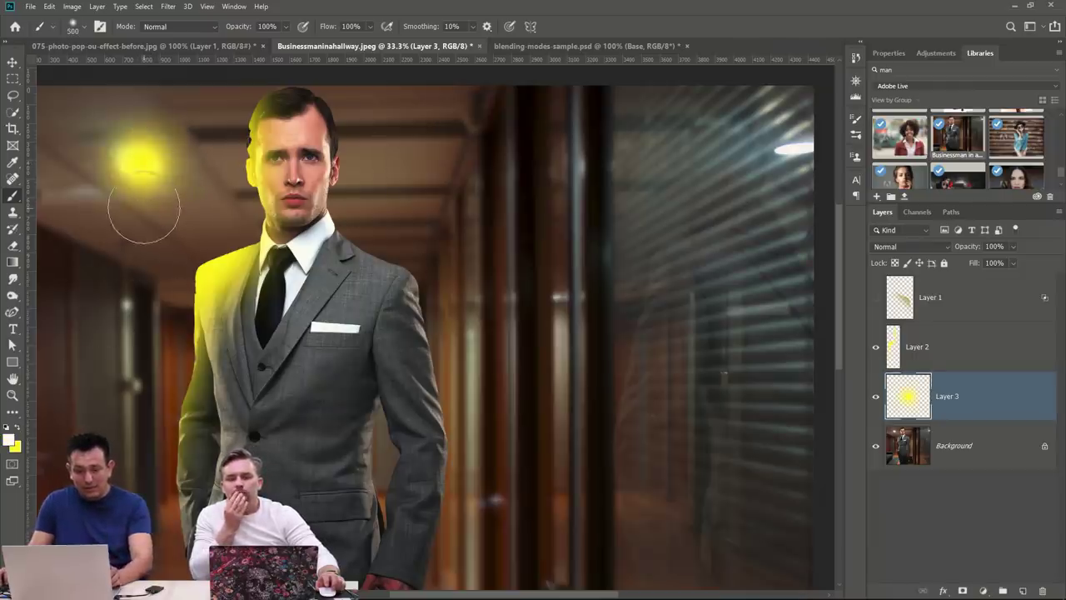
pyautogui.press('[')
pyautogui.click(142, 158)
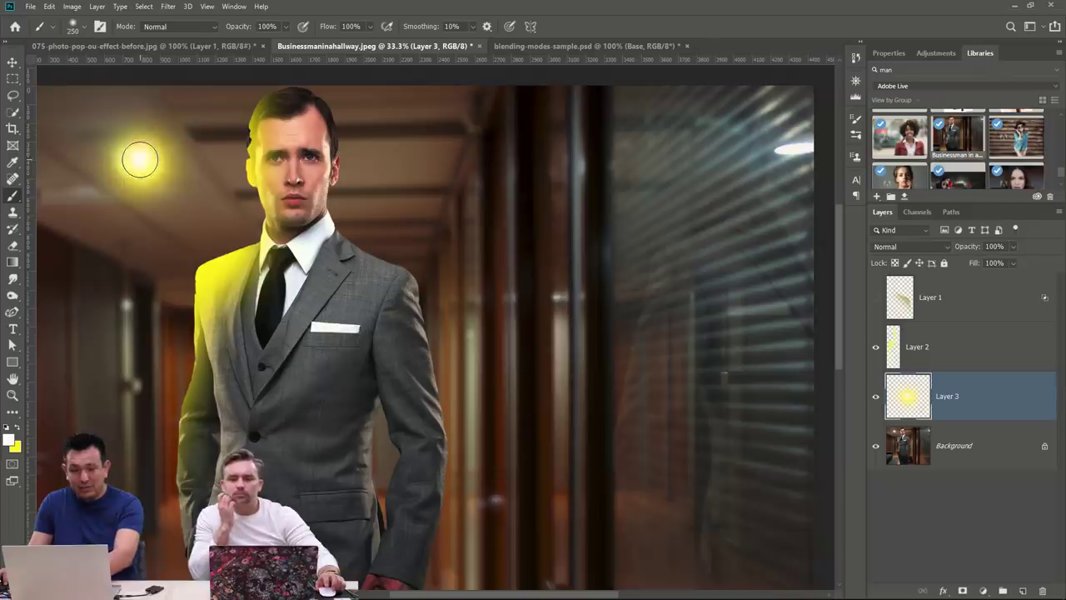
pyautogui.click(139, 159)
pyautogui.click(139, 159)
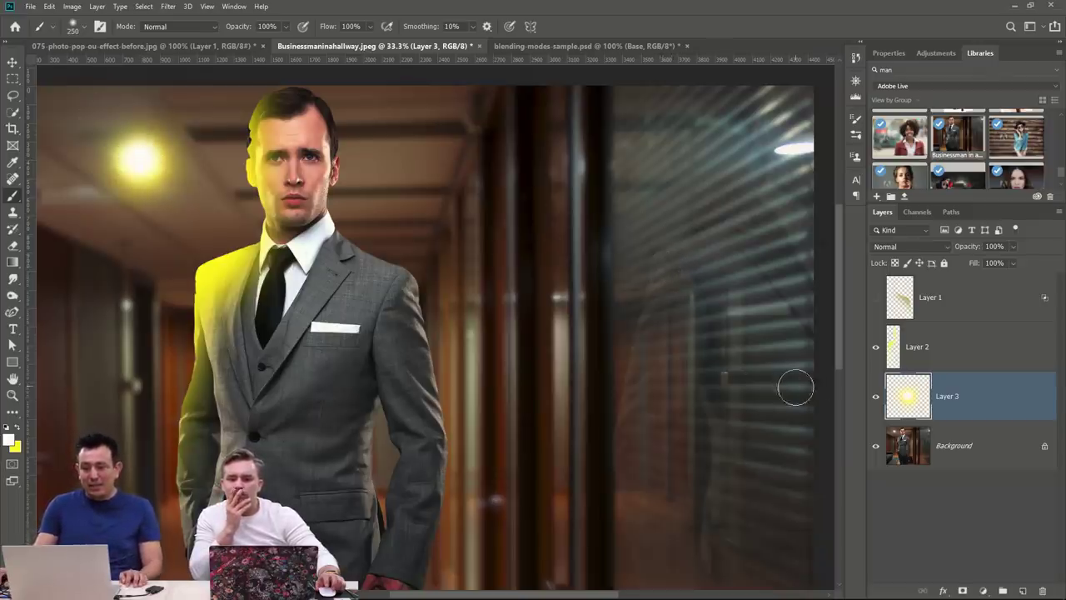
# Toggle Layer 2's visibility to compare the man's glow before and after.
pyautogui.click(883, 354)
pyautogui.click(874, 350)
pyautogui.click(875, 350)
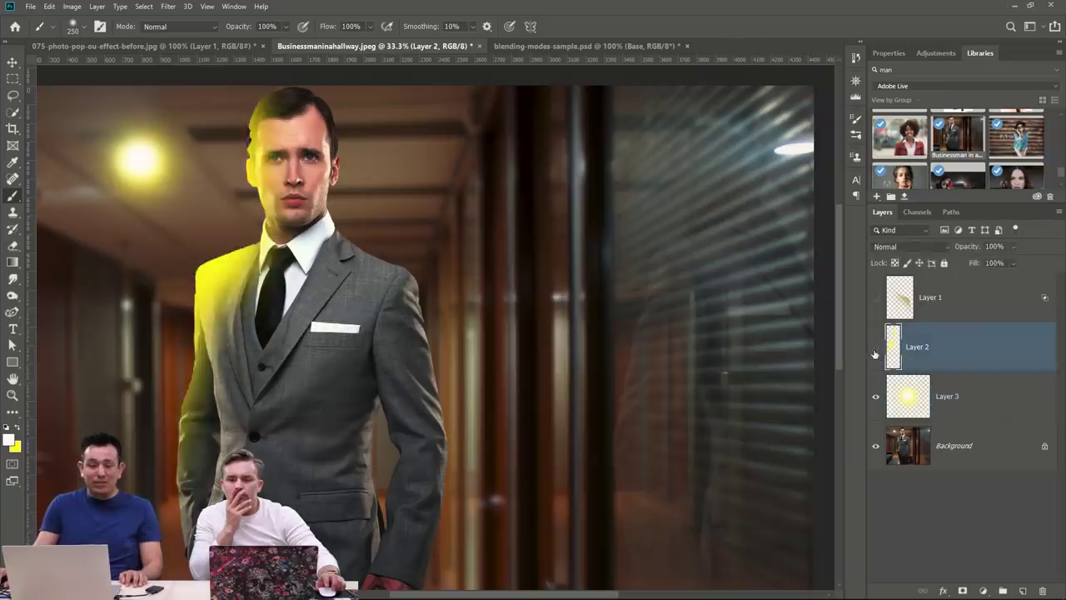
pyautogui.click(874, 352)
pyautogui.click(875, 351)
pyautogui.click(874, 350)
pyautogui.click(875, 351)
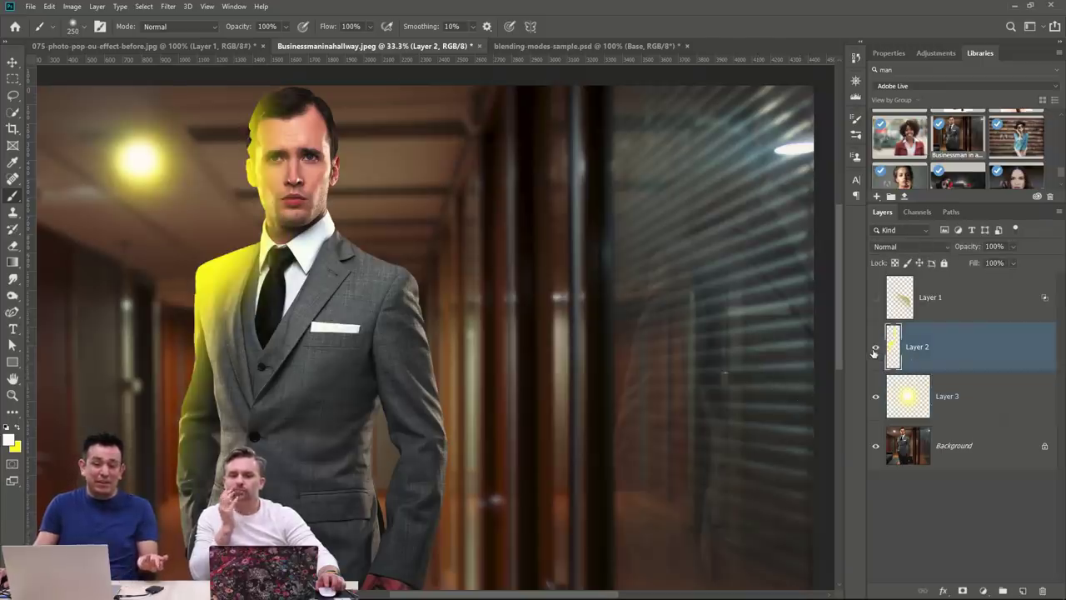
pyautogui.click(910, 247)
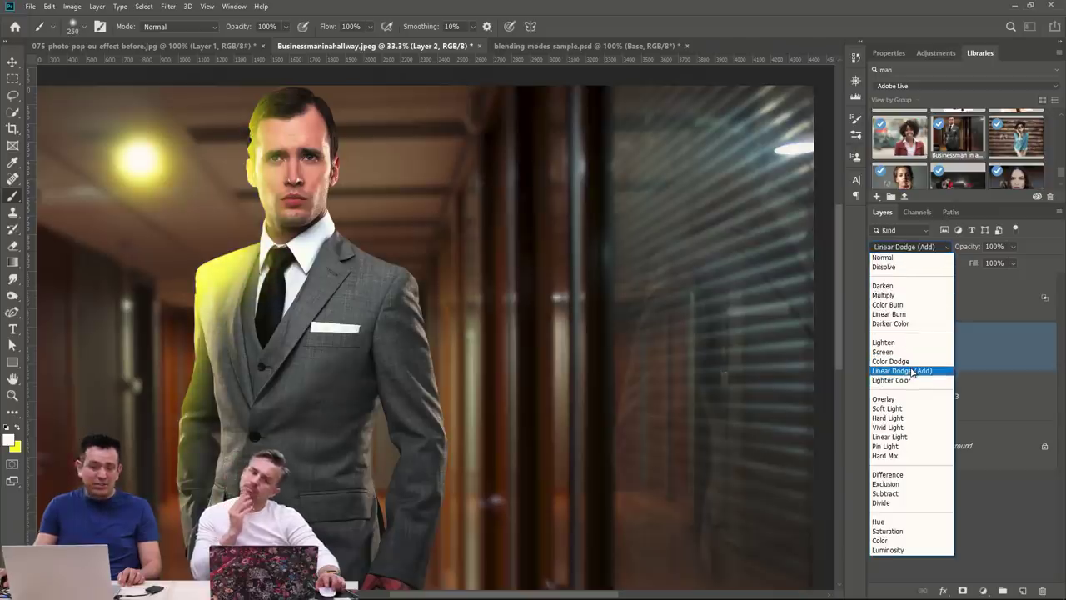
# Give Layer 2 Linear Dodge (Add), Transparency Shapes Layer off, and 47% fill.
pyautogui.click(913, 371)
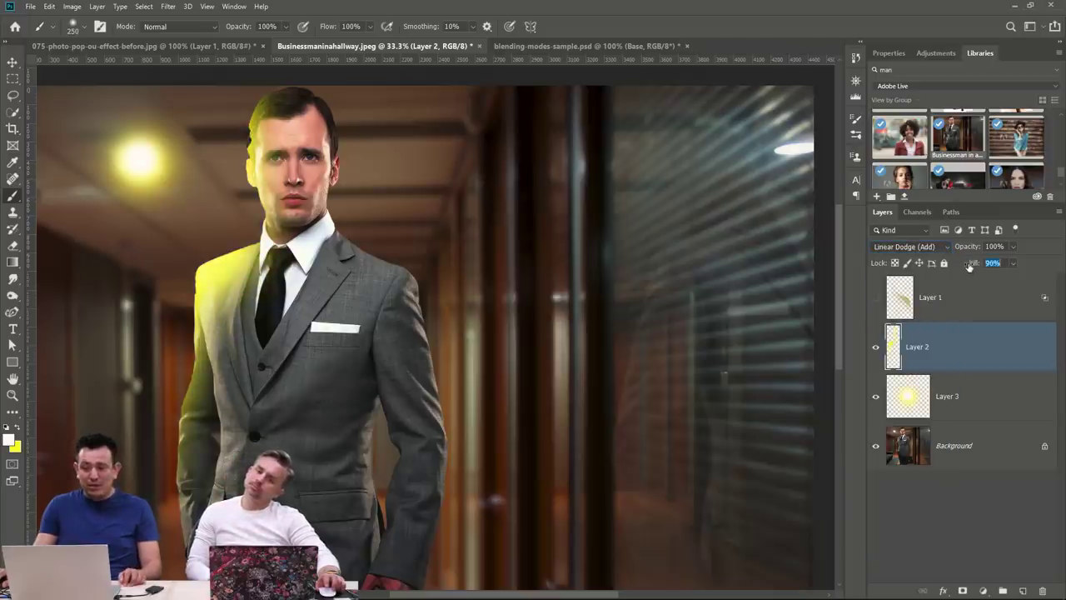
pyautogui.moveTo(969, 265); pyautogui.dragTo(948, 266)
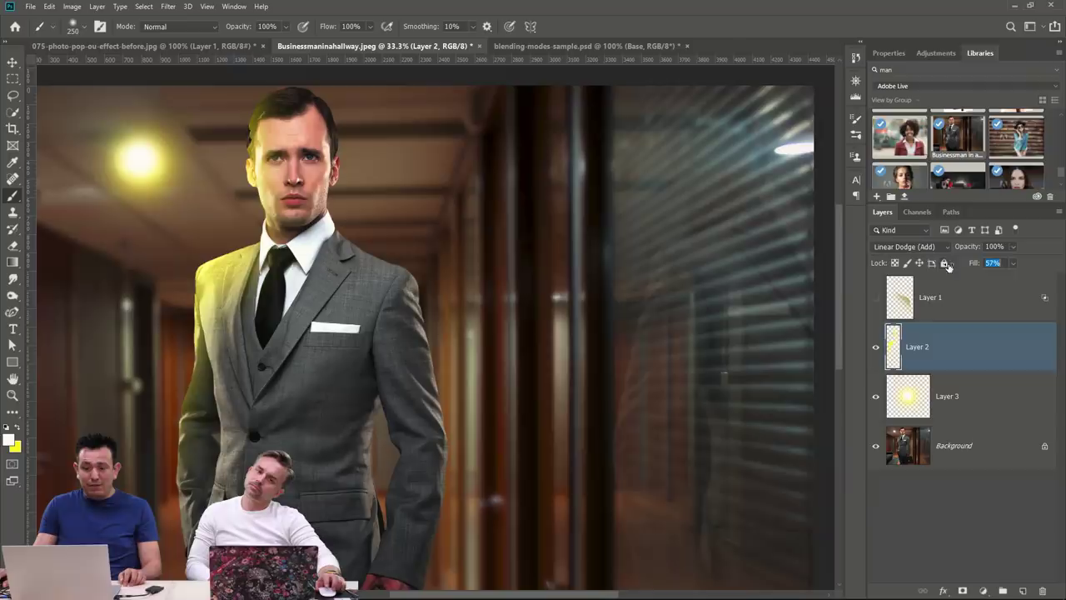
pyautogui.doubleClick(987, 357)
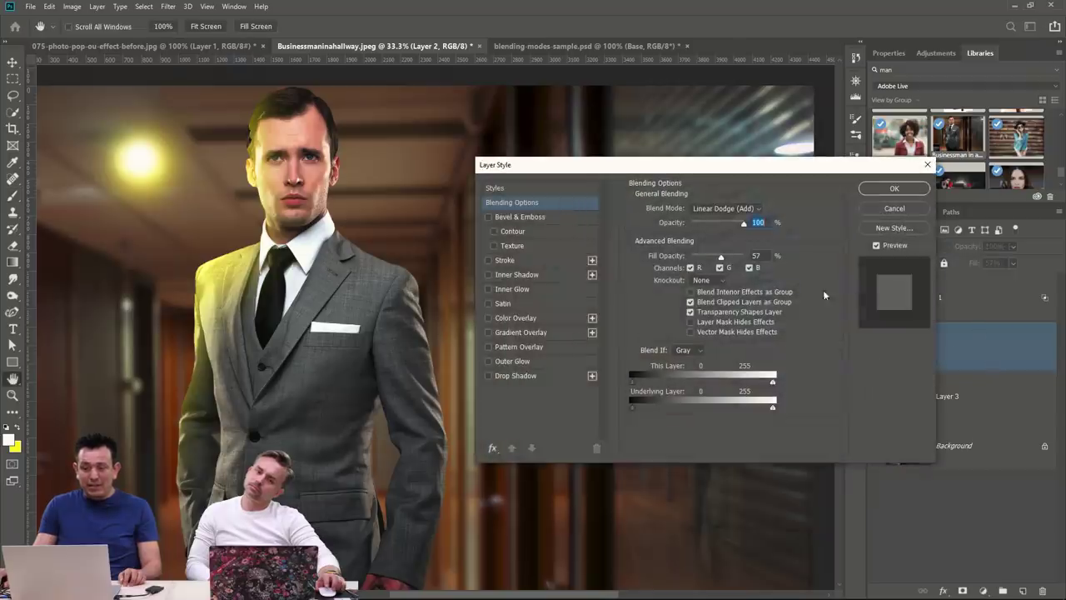
pyautogui.click(691, 313)
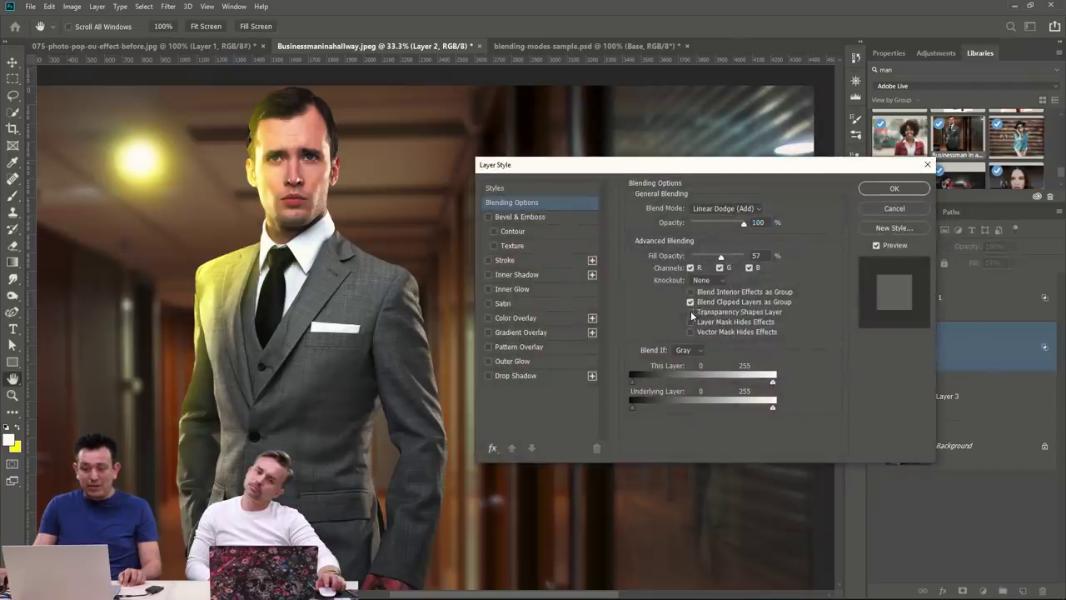
pyautogui.click(894, 188)
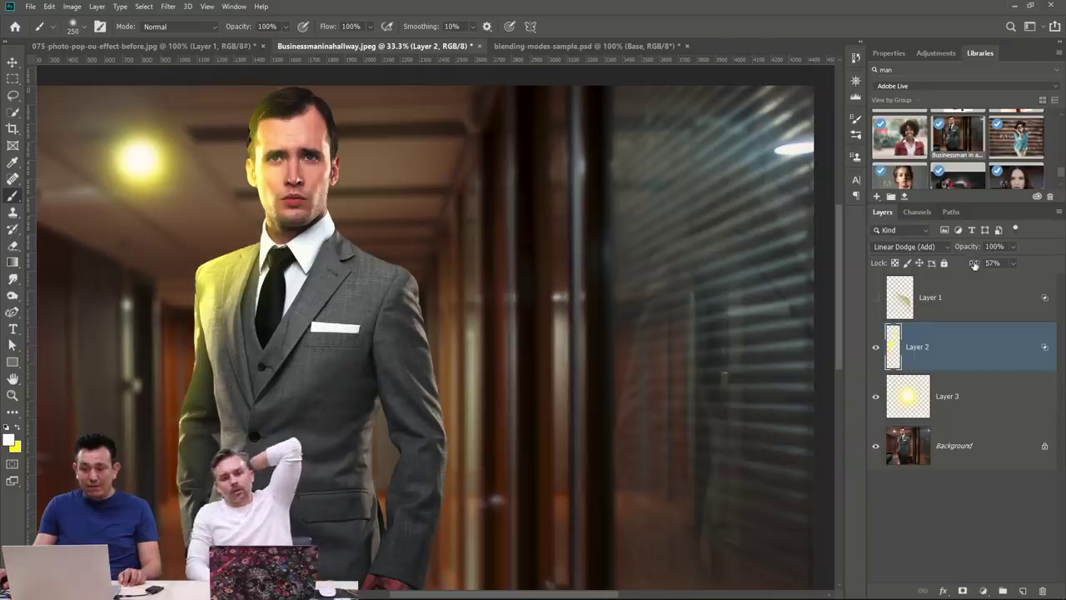
pyautogui.moveTo(973, 264)
pyautogui.mouseDown()
pyautogui.moveTo(957, 265)
pyautogui.moveTo(974, 264)
pyautogui.mouseUp()
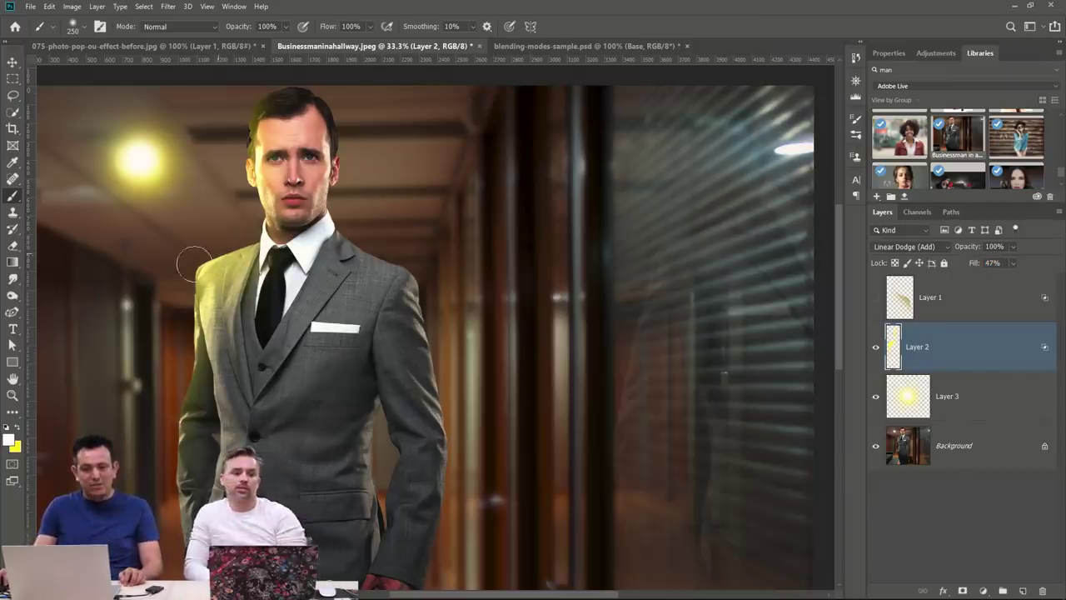
# Add Layer 4, reselect the man's figure, and paint white over his left shoulder.
pyautogui.click(1021, 590)
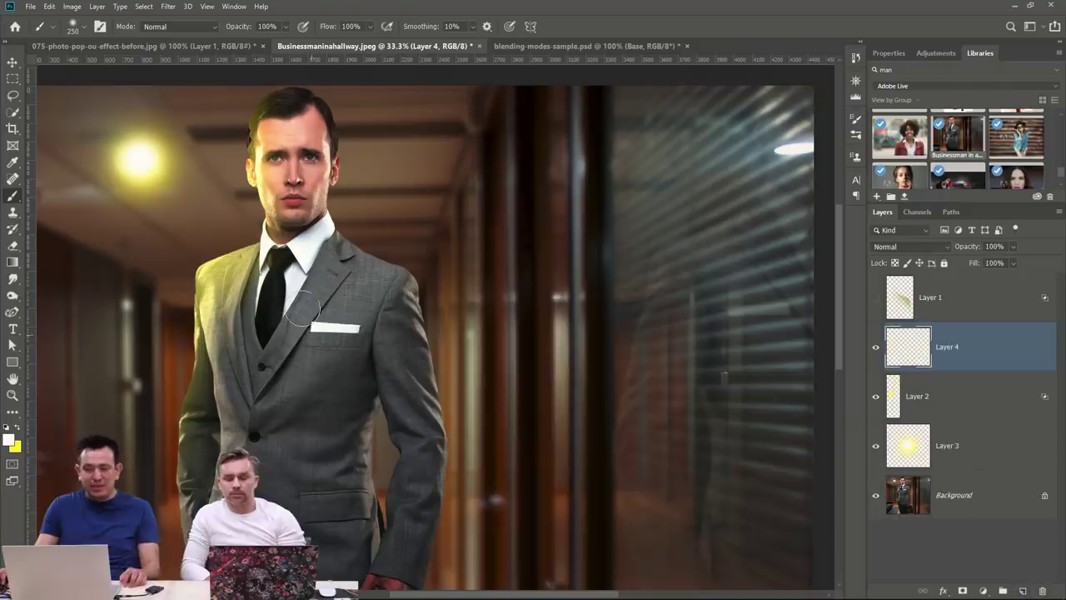
pyautogui.hotkey('ctrl', 'shift', 'd')
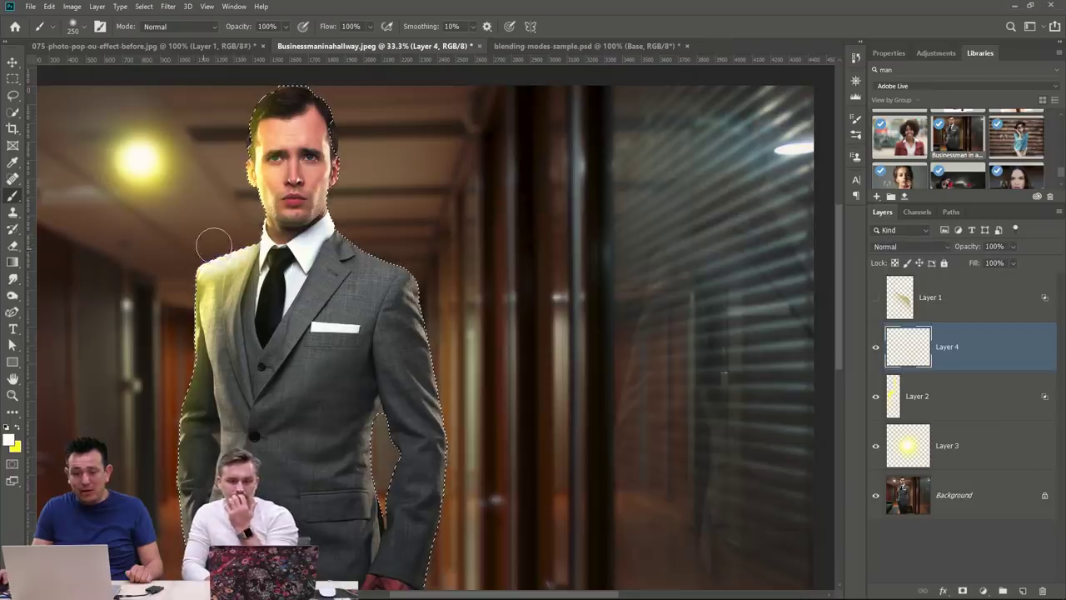
pyautogui.moveTo(215, 243); pyautogui.dragTo(241, 252)
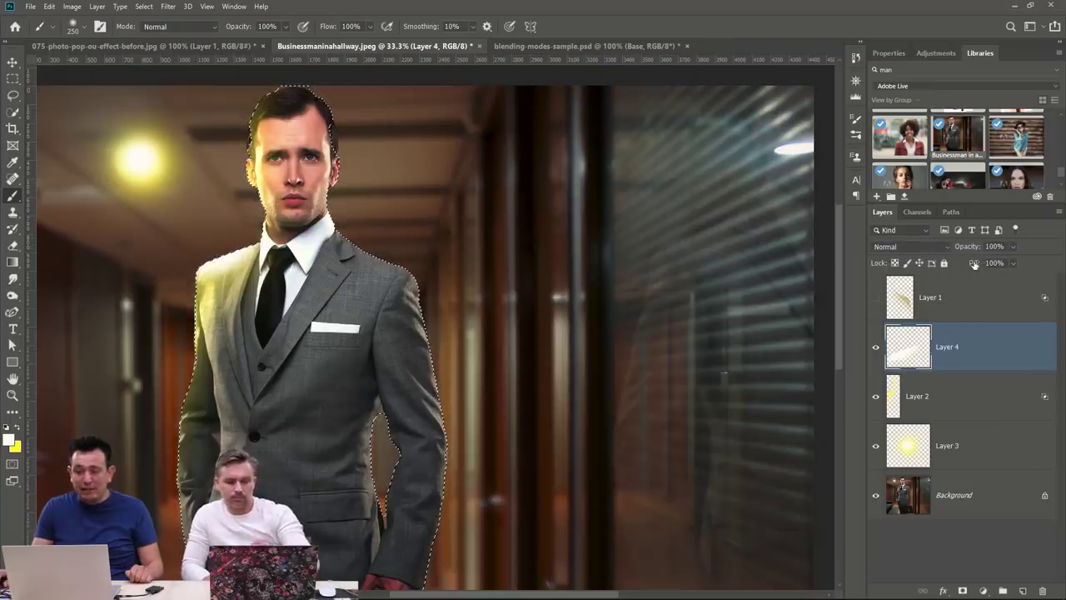
# Blend Layer 4 in Linear Dodge (Add) at 29% fill, deselect, and paint soft light around the collar.
pyautogui.click(908, 247)
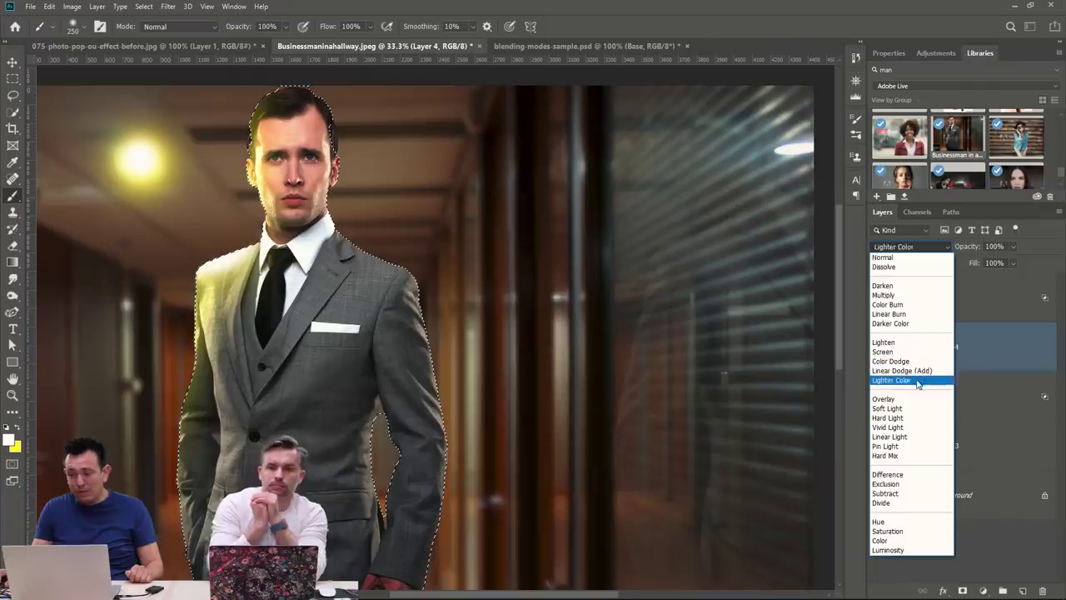
pyautogui.click(915, 371)
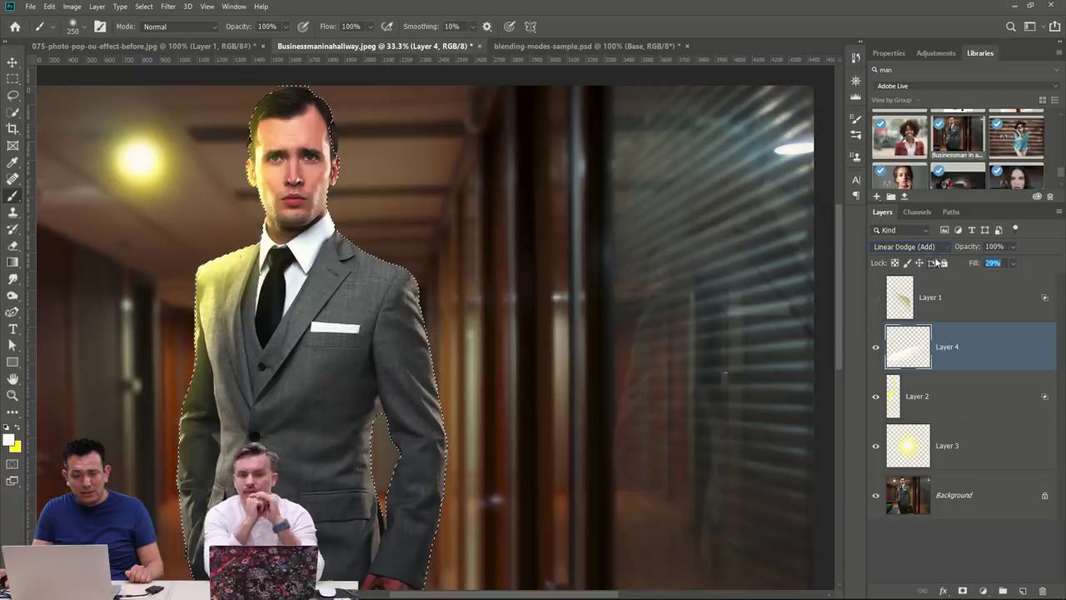
pyautogui.press('Return')
pyautogui.hotkey('ctrl', 'd')
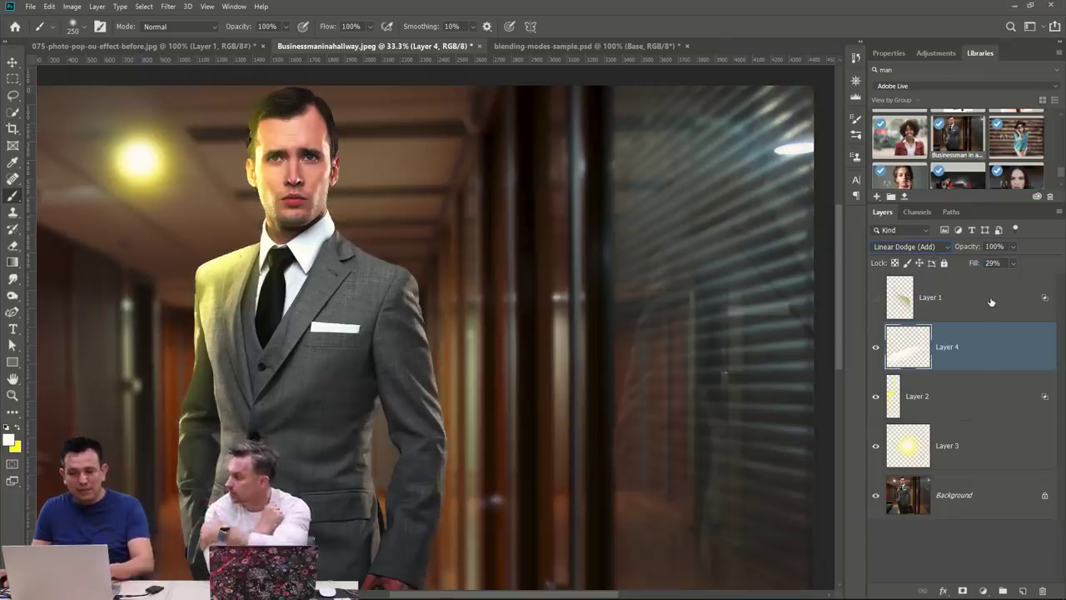
pyautogui.moveTo(238, 218); pyautogui.dragTo(230, 225)
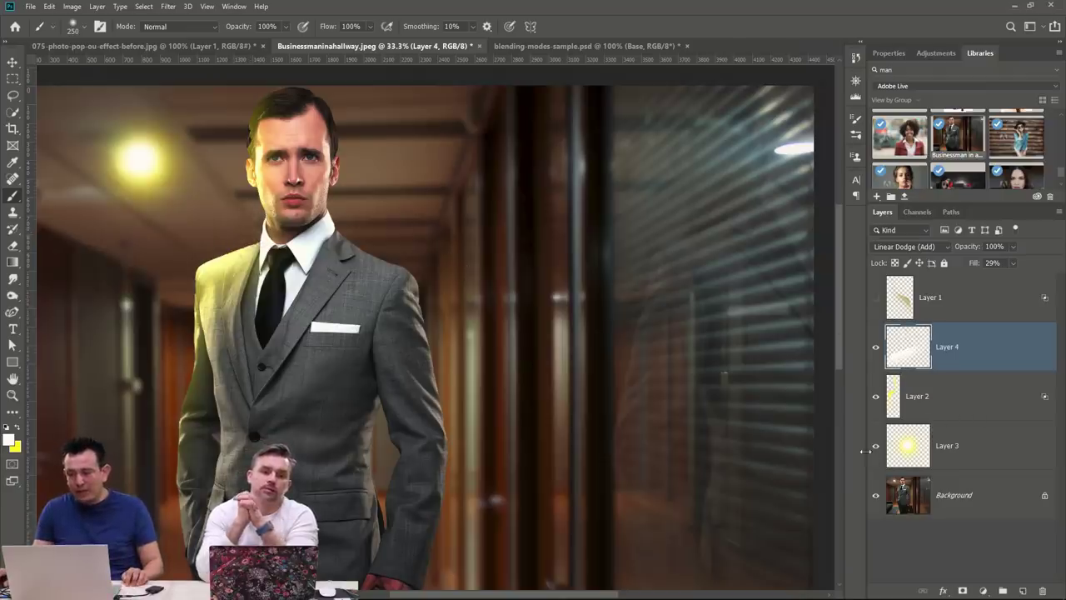
# Toggle the yellow glow layer off and on to compare, then open its blending options.
pyautogui.click(876, 398)
pyautogui.click(875, 398)
pyautogui.doubleClick(1011, 403)
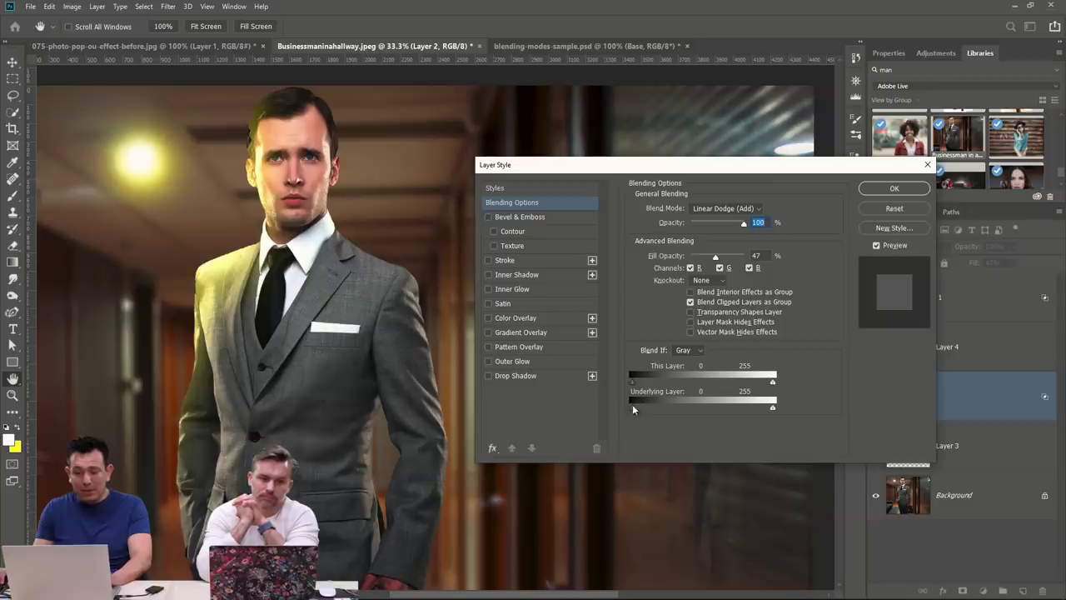
# Split the Blend If Underlying Layer black slider to 0/35 and apply the Layer Style.
pyautogui.moveTo(637, 408); pyautogui.dragTo(657, 409)
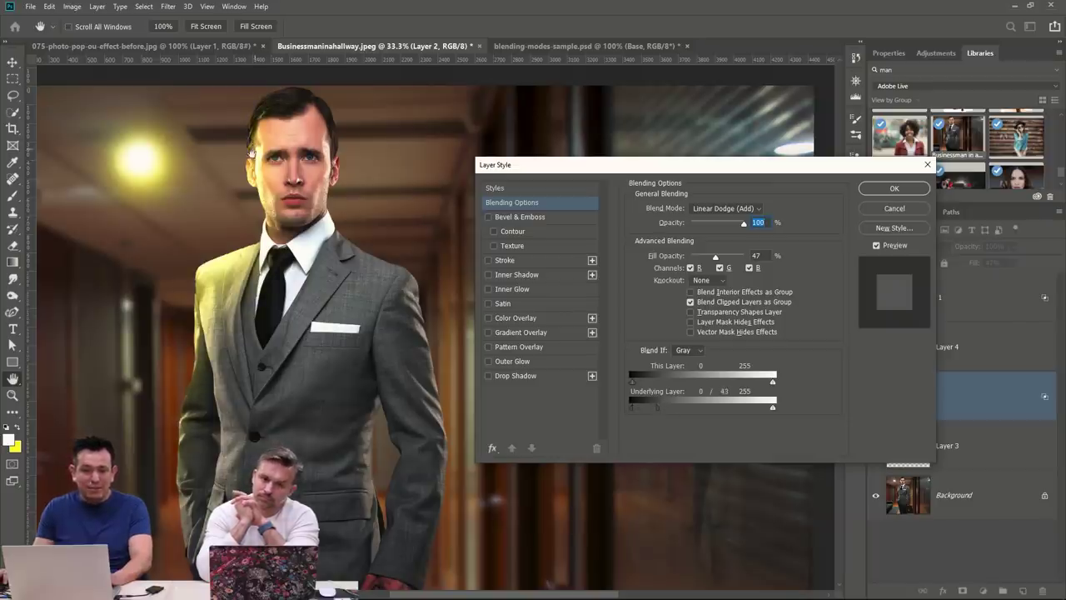
pyautogui.moveTo(654, 406); pyautogui.dragTo(652, 406)
pyautogui.click(894, 189)
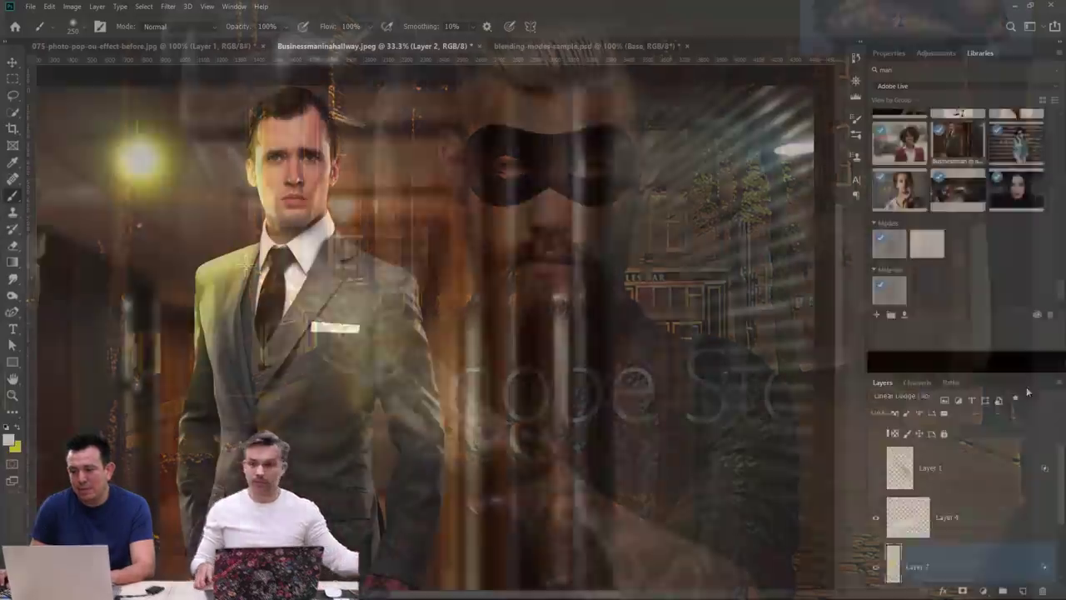
# Search the Libraries for 'pow' to bring up the powder-cloud image.
pyautogui.scroll(-5, 1004, 293)
pyautogui.scroll(10, 1003, 293)
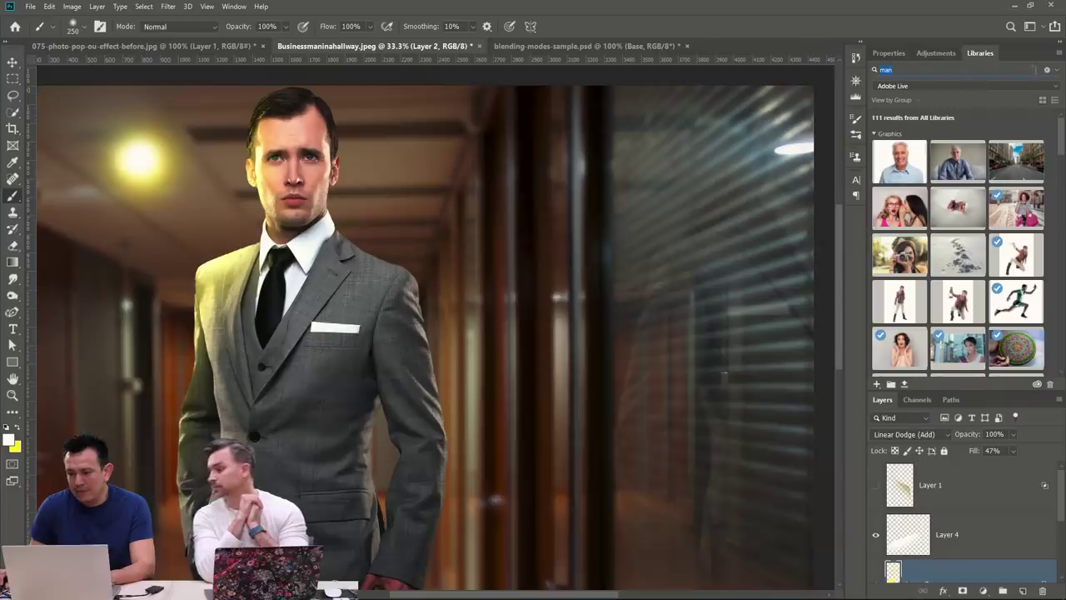
pyautogui.click(1047, 70)
pyautogui.write('pow')
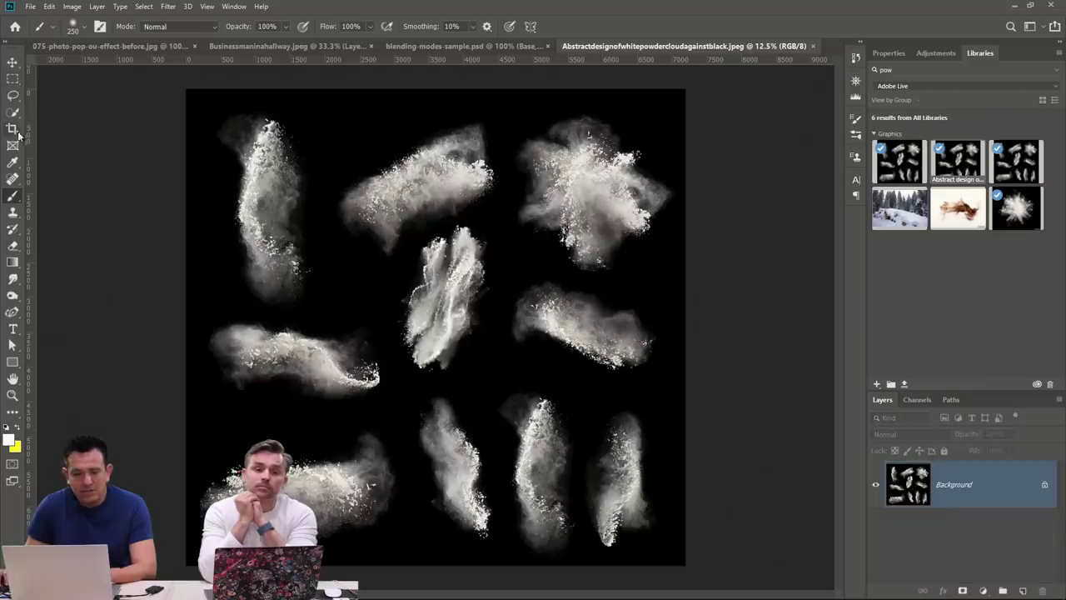
# Lasso and copy the top-left powder cloud, dismissing the File > New dialog.
pyautogui.click(12, 95)
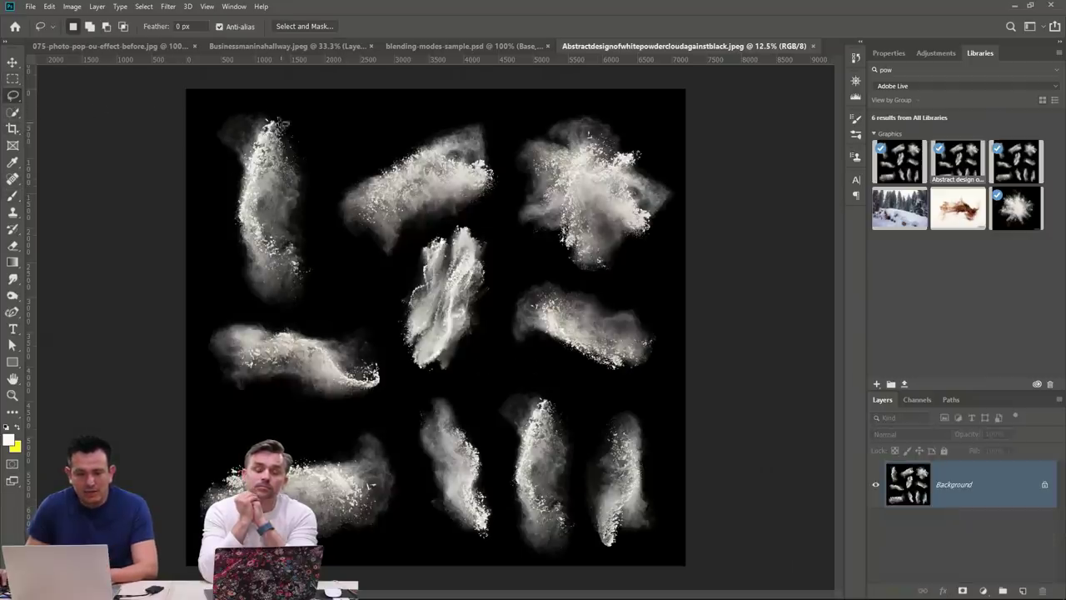
pyautogui.moveTo(271, 98)
pyautogui.mouseDown()
pyautogui.moveTo(313, 244)
pyautogui.moveTo(314, 316)
pyautogui.moveTo(246, 309)
pyautogui.moveTo(212, 165)
pyautogui.moveTo(221, 95)
pyautogui.mouseUp()
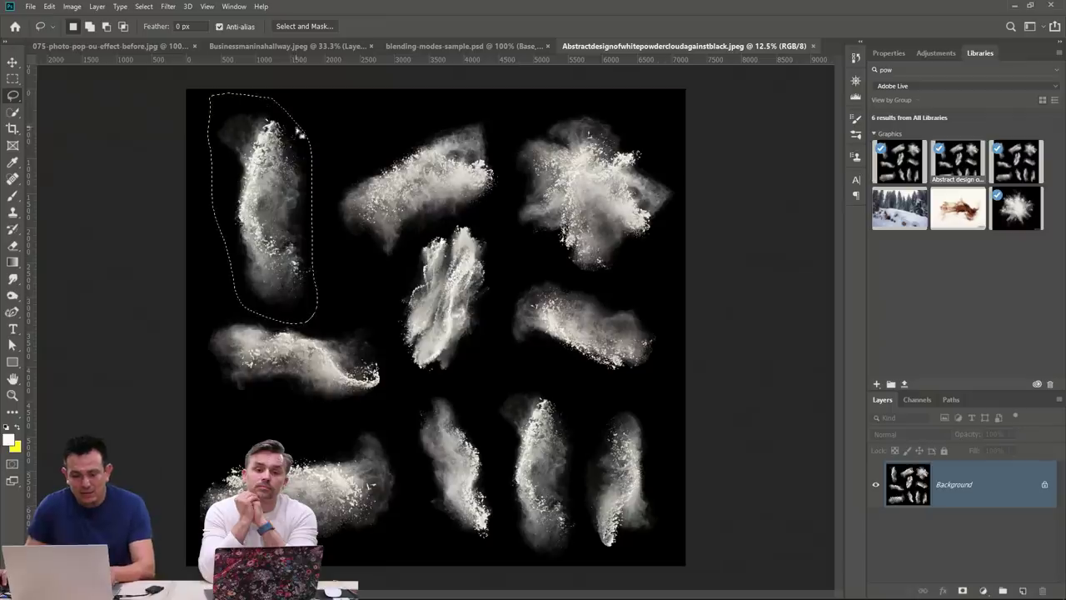
pyautogui.click(30, 7)
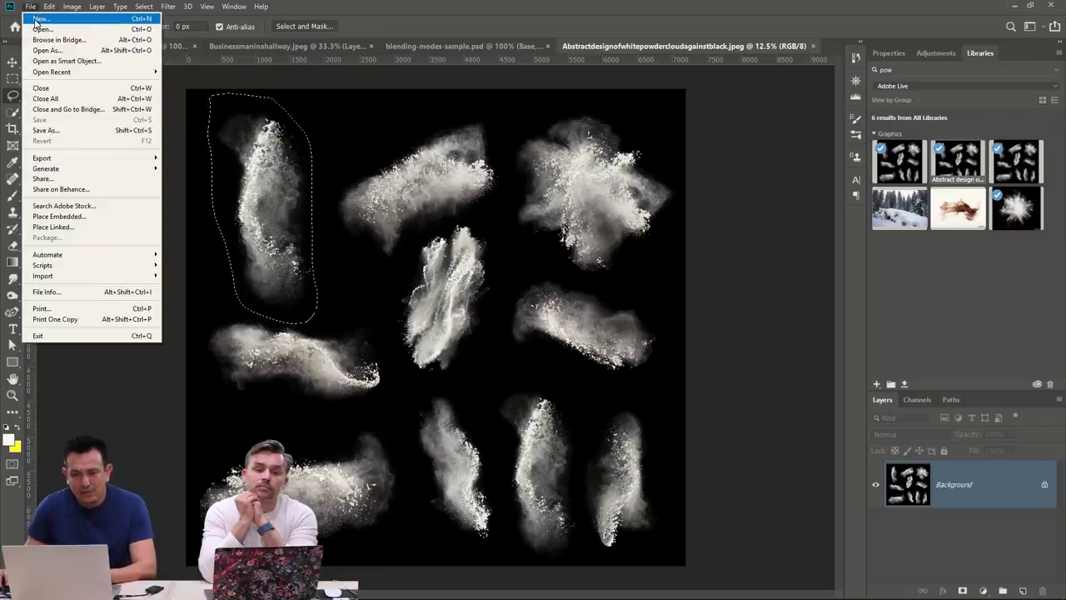
pyautogui.click(38, 18)
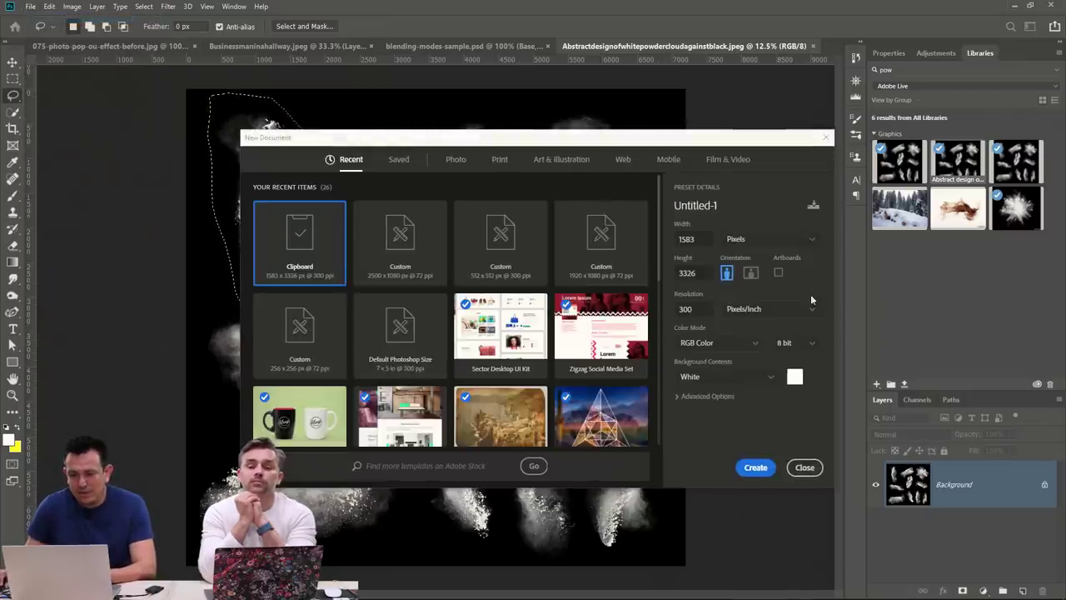
pyautogui.click(805, 469)
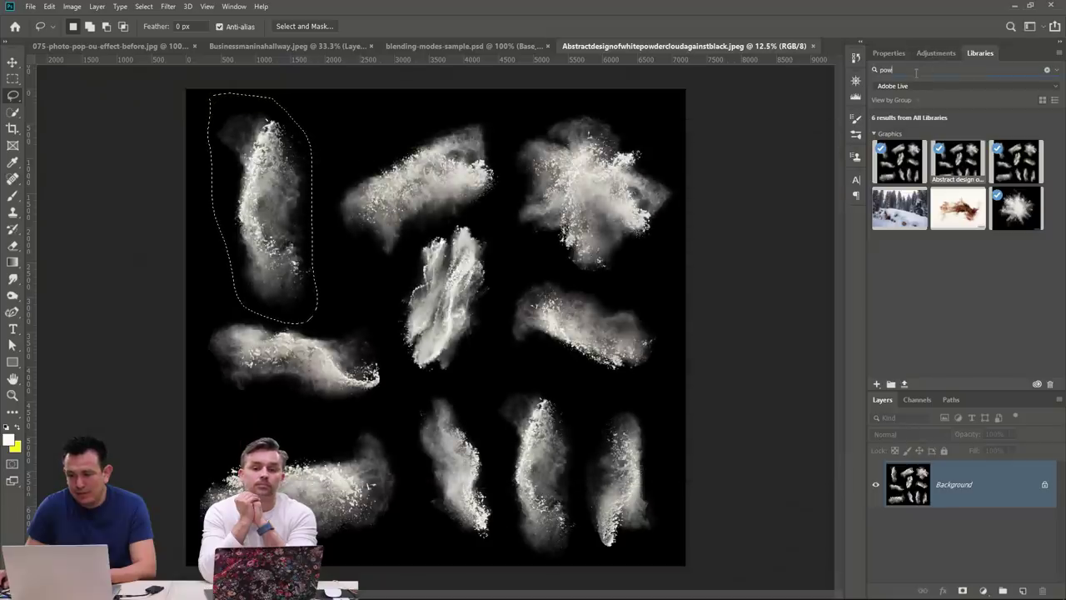
# Paste the powder cloud into the snowboarder document and zoom out to see the whole image.
pyautogui.click(156, 47)
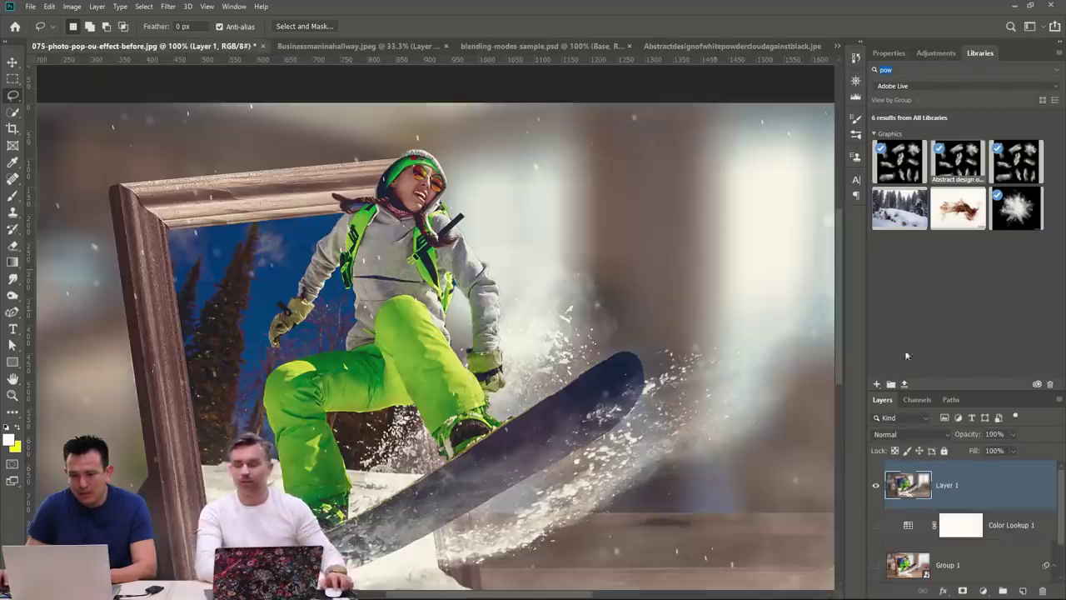
pyautogui.hotkey('ctrl', 'v')
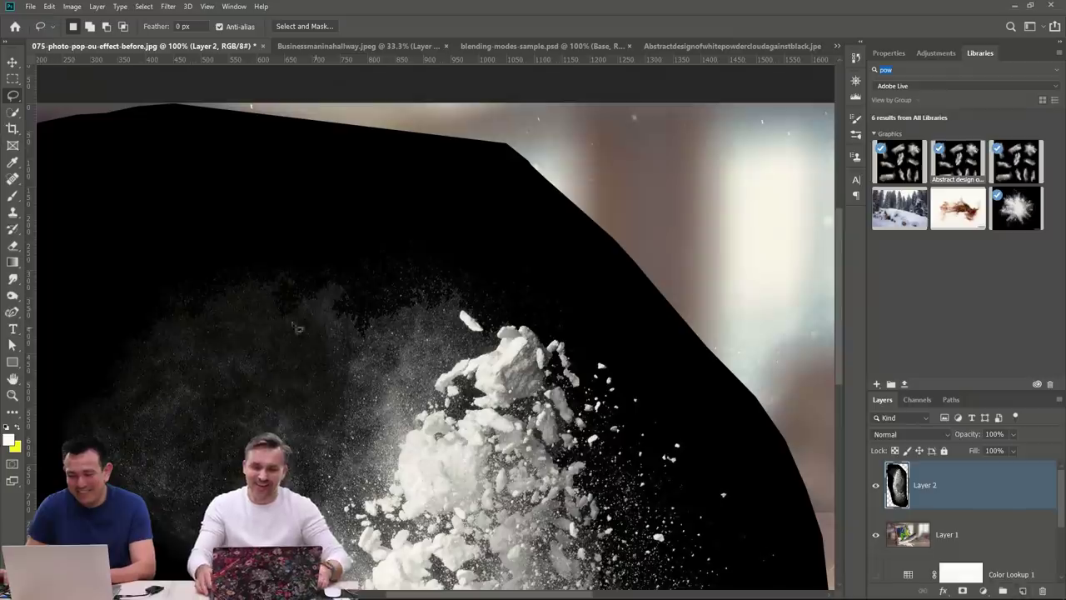
pyautogui.click(13, 395)
pyautogui.keyDown('alt'); pyautogui.click(407, 367); pyautogui.keyUp('alt')
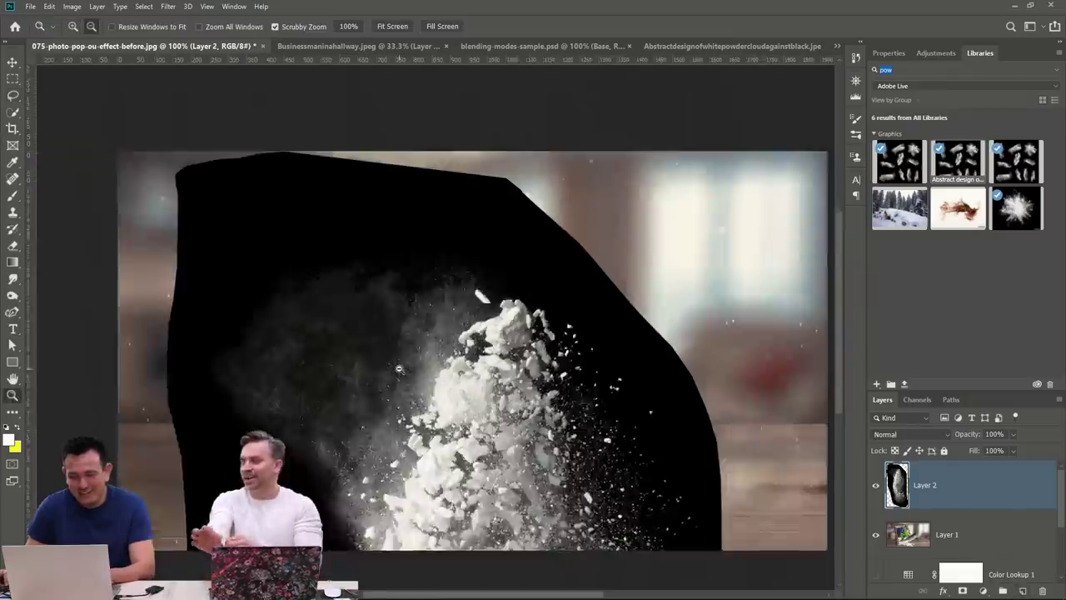
pyautogui.keyDown('alt'); pyautogui.click(612, 409); pyautogui.keyUp('alt')
# Free Transform the powder cloud smaller, tilt it across the snowboard, and commit.
pyautogui.hotkey('ctrl', 't')
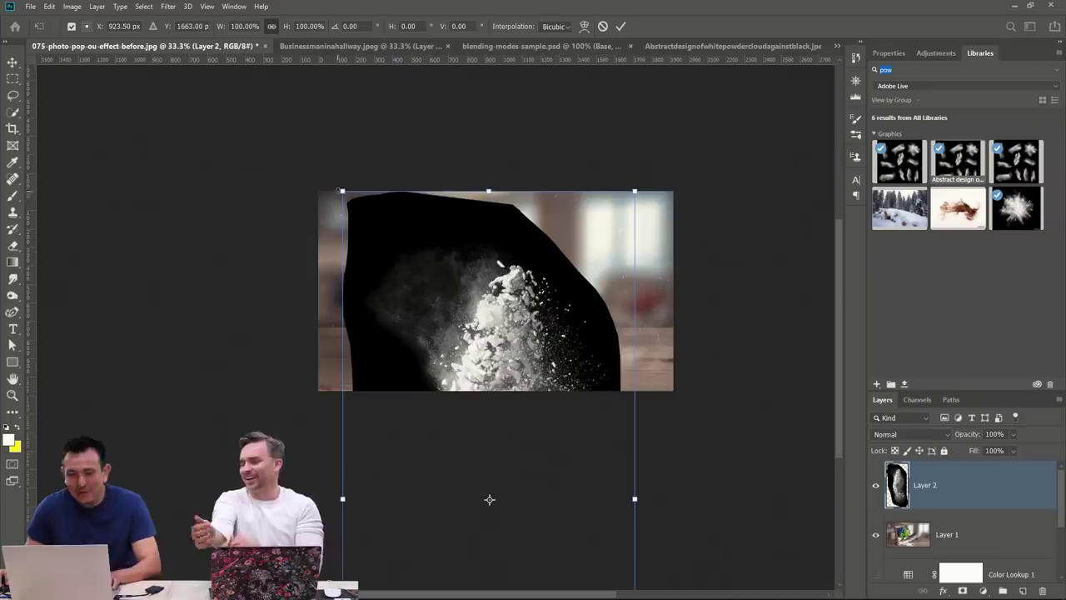
pyautogui.moveTo(344, 192); pyautogui.dragTo(349, 207)
pyautogui.moveTo(375, 242); pyautogui.dragTo(388, 172)
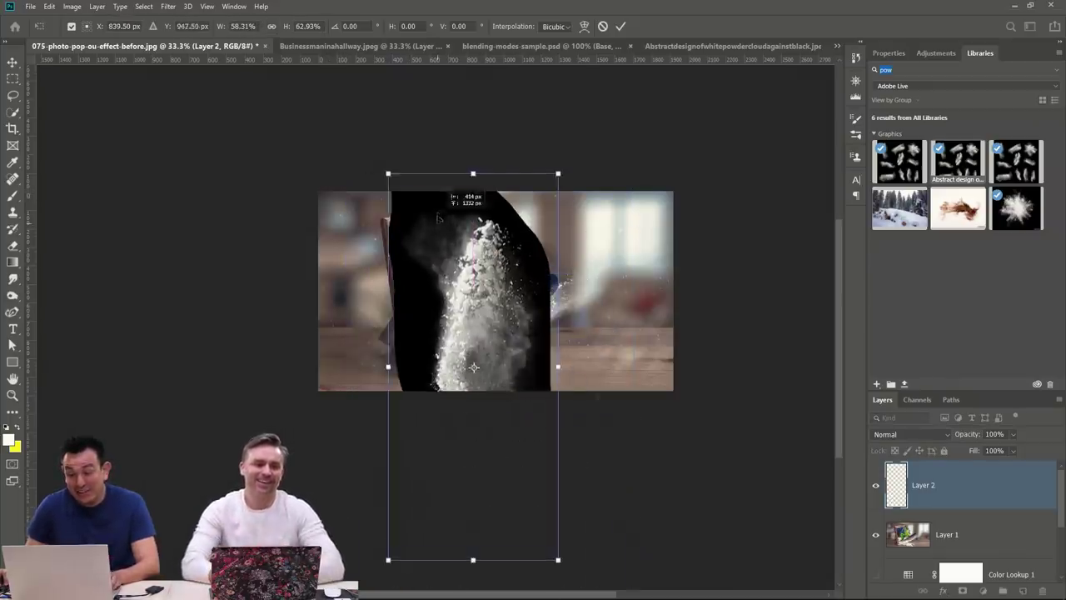
pyautogui.moveTo(586, 157); pyautogui.dragTo(666, 416)
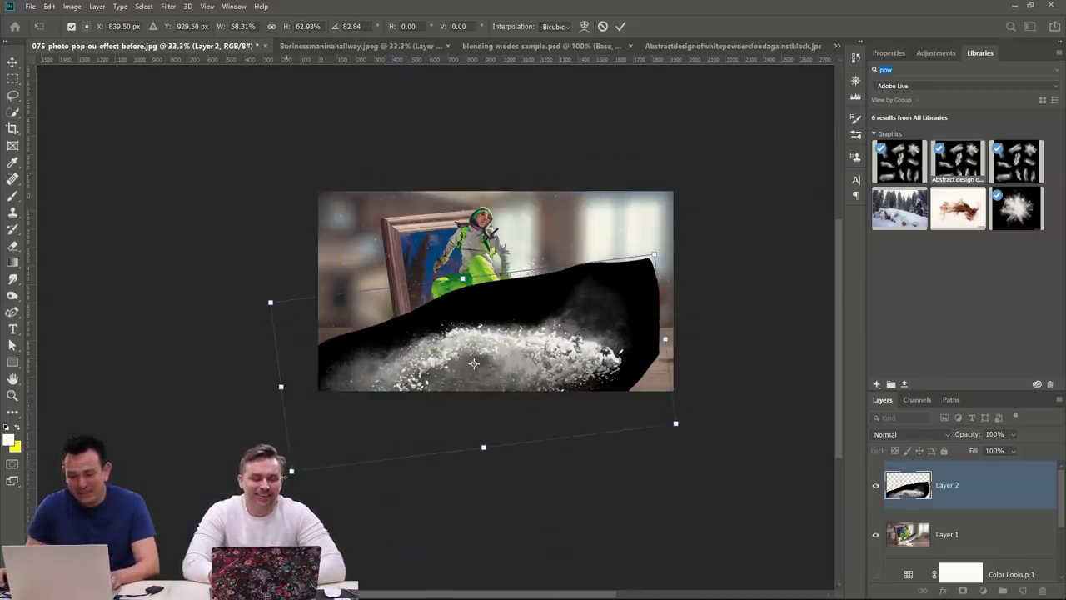
pyautogui.moveTo(290, 472); pyautogui.dragTo(402, 405)
pyautogui.moveTo(465, 358); pyautogui.dragTo(428, 325)
pyautogui.press('Return')
# Blend the powder layer in Screen mode and start a Puppet Warp on it.
pyautogui.press('z')
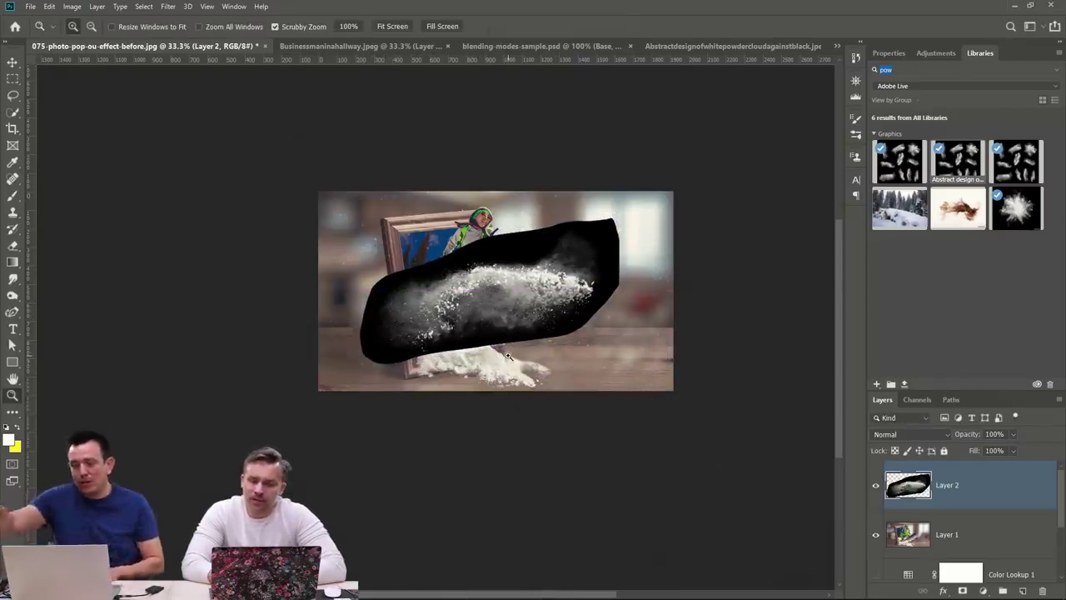
pyautogui.click(933, 433)
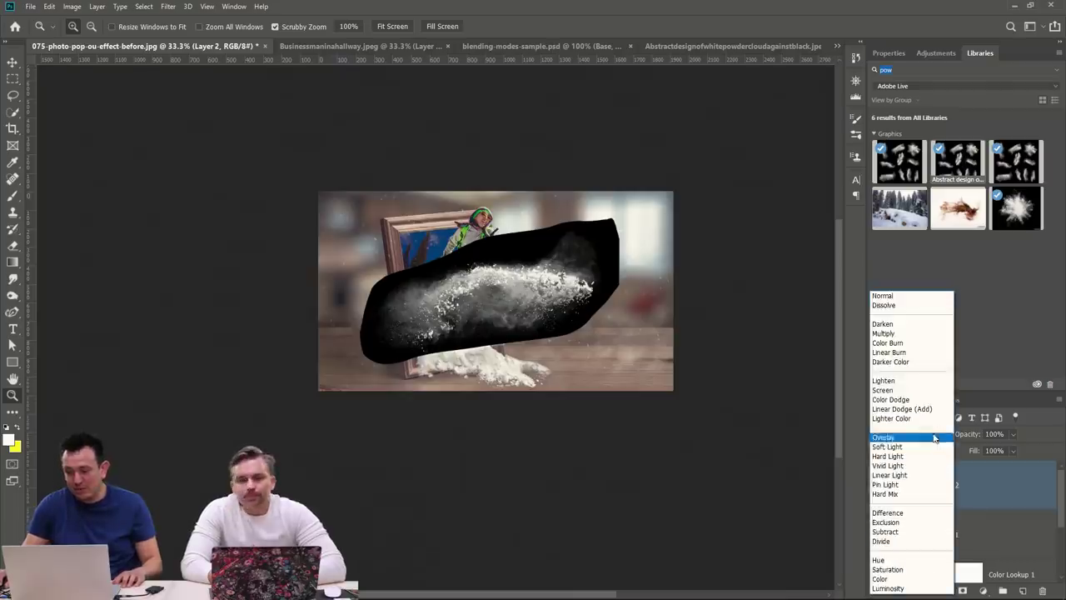
pyautogui.click(912, 388)
pyautogui.click(48, 6)
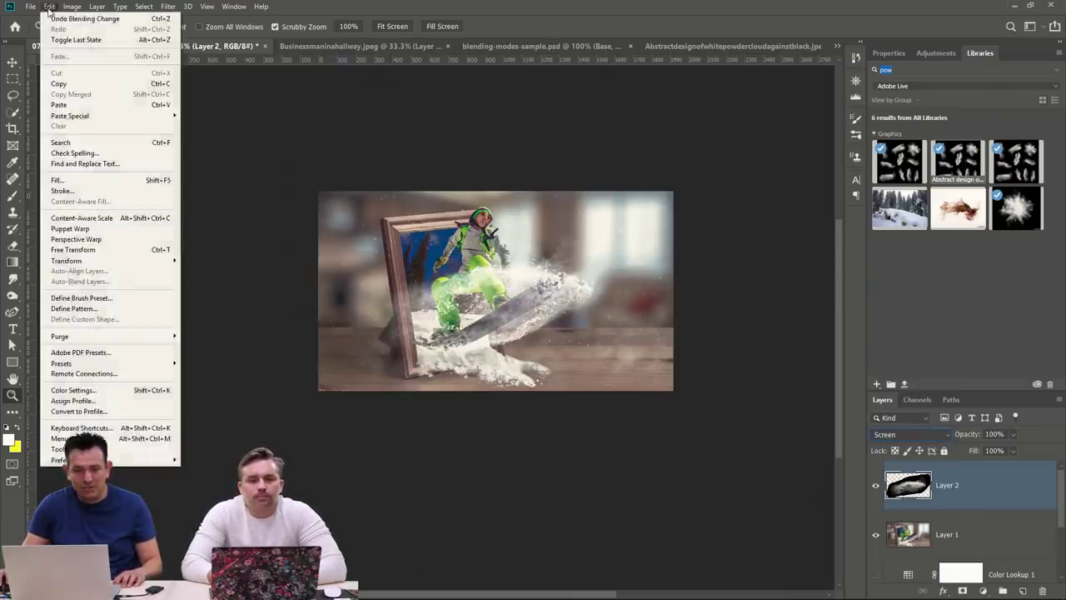
pyautogui.click(91, 229)
# Place warp pins on the powder, hit pin-too-close warnings, and cancel the unfinished Puppet Warp.
pyautogui.click(427, 321)
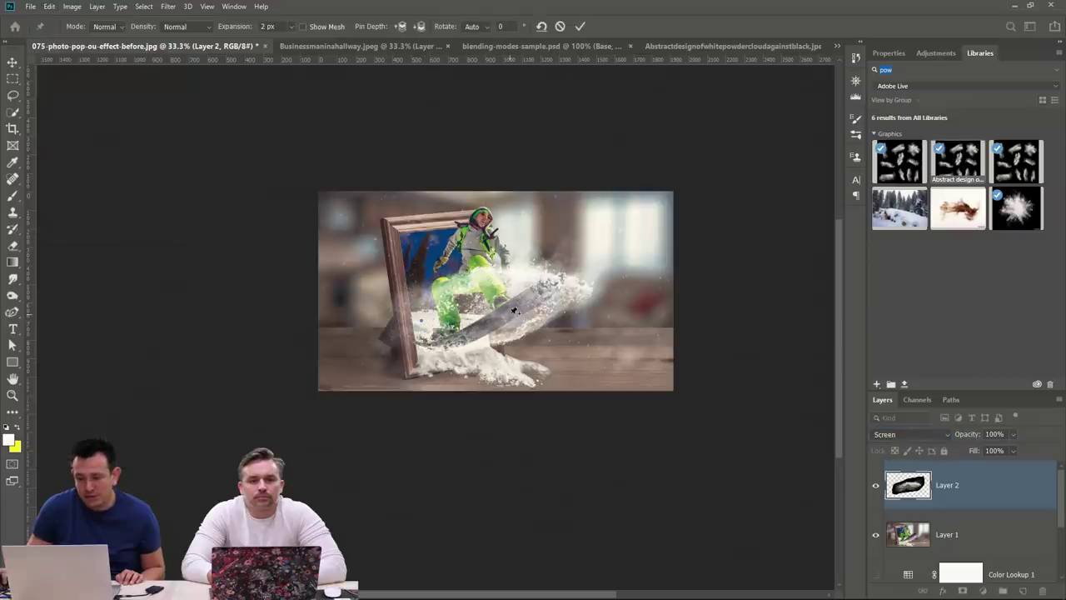
pyautogui.click(573, 286)
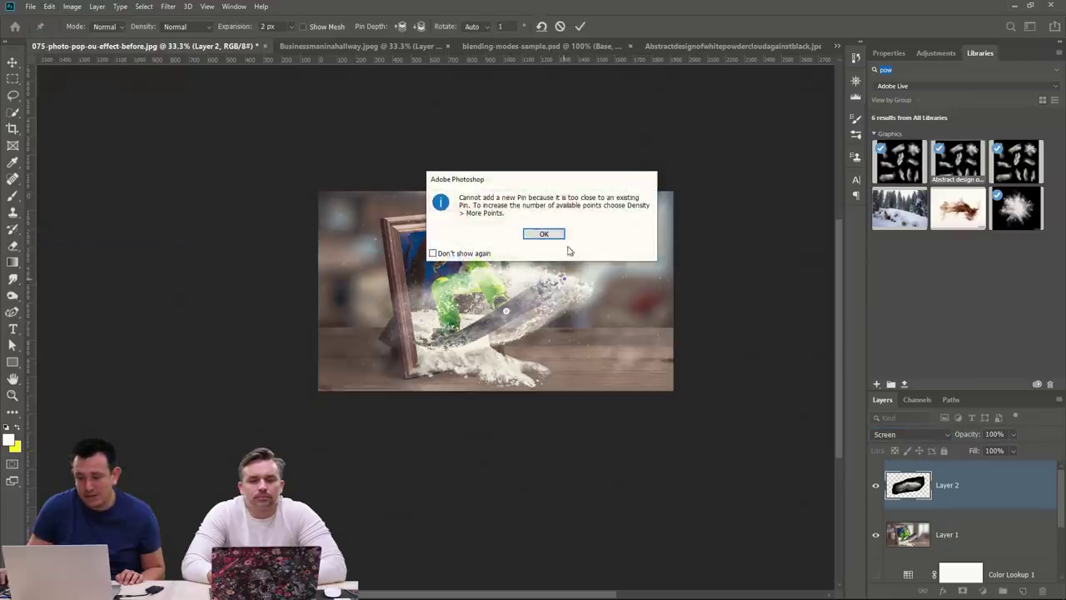
pyautogui.press('Return')
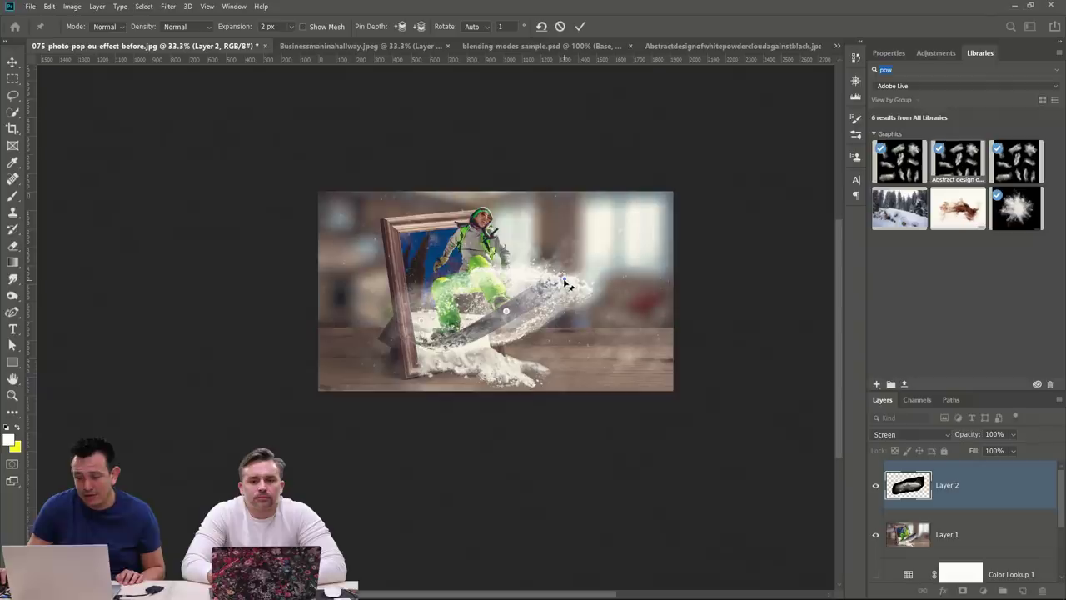
pyautogui.click(565, 283)
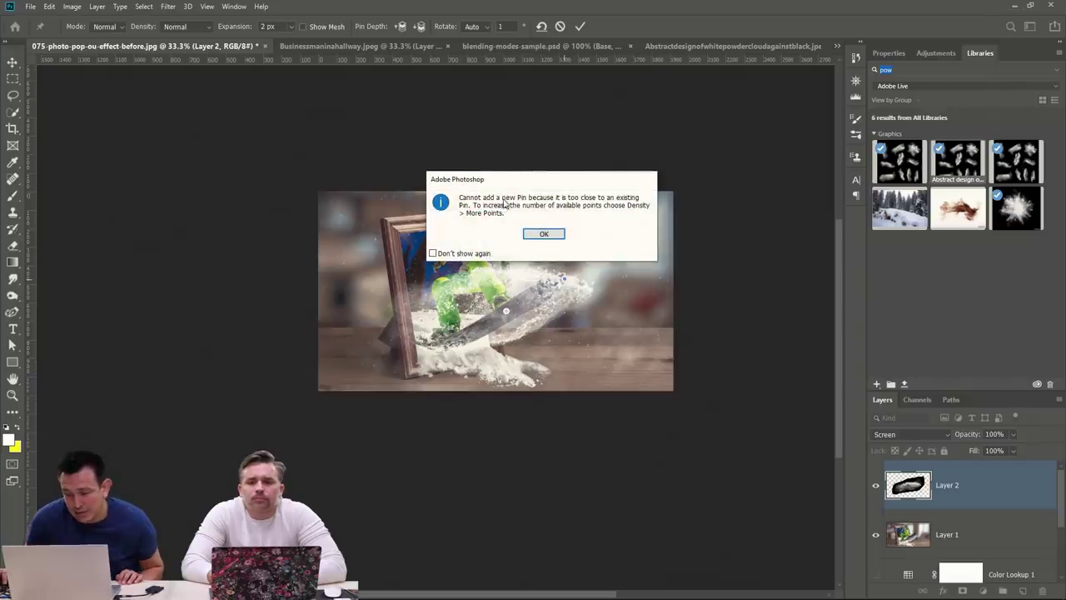
pyautogui.click(546, 234)
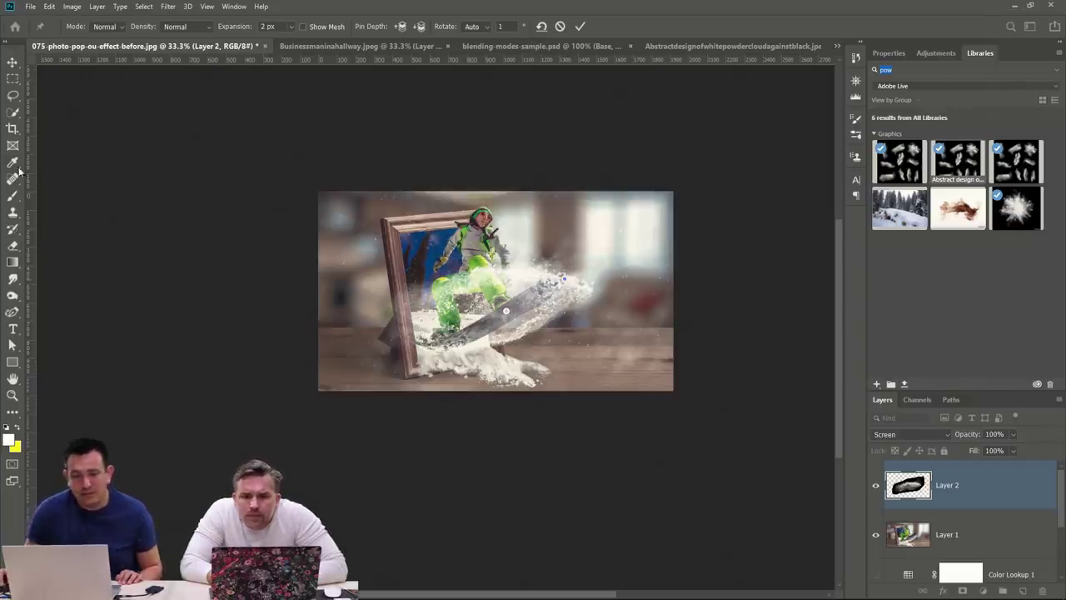
pyautogui.click(12, 395)
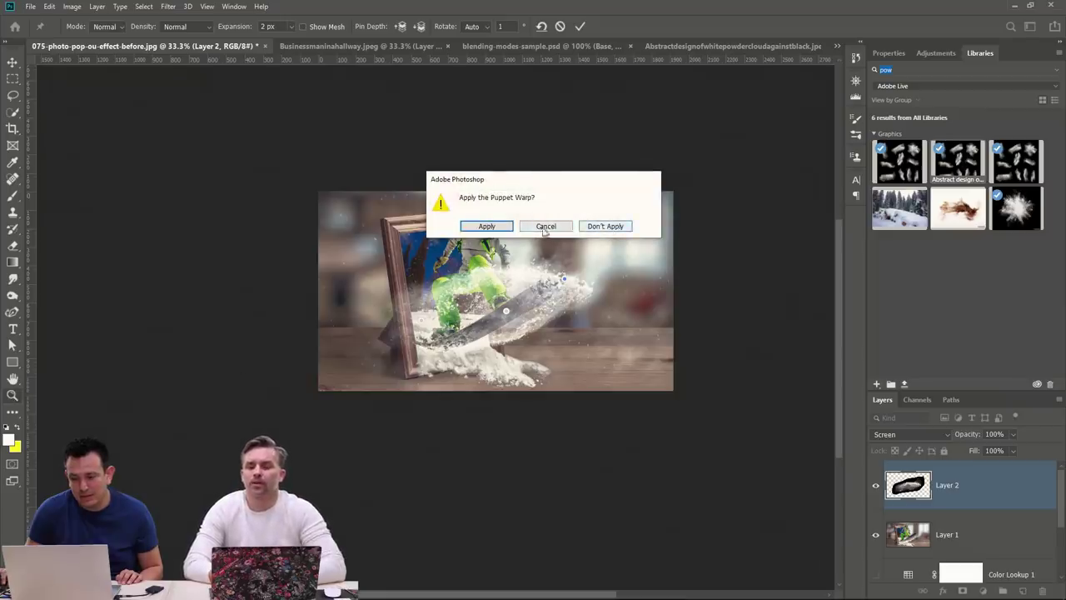
pyautogui.click(605, 226)
# Zoom to 100% and convert the powder layer to a Smart Object.
pyautogui.hotkey('ctrl', '1')
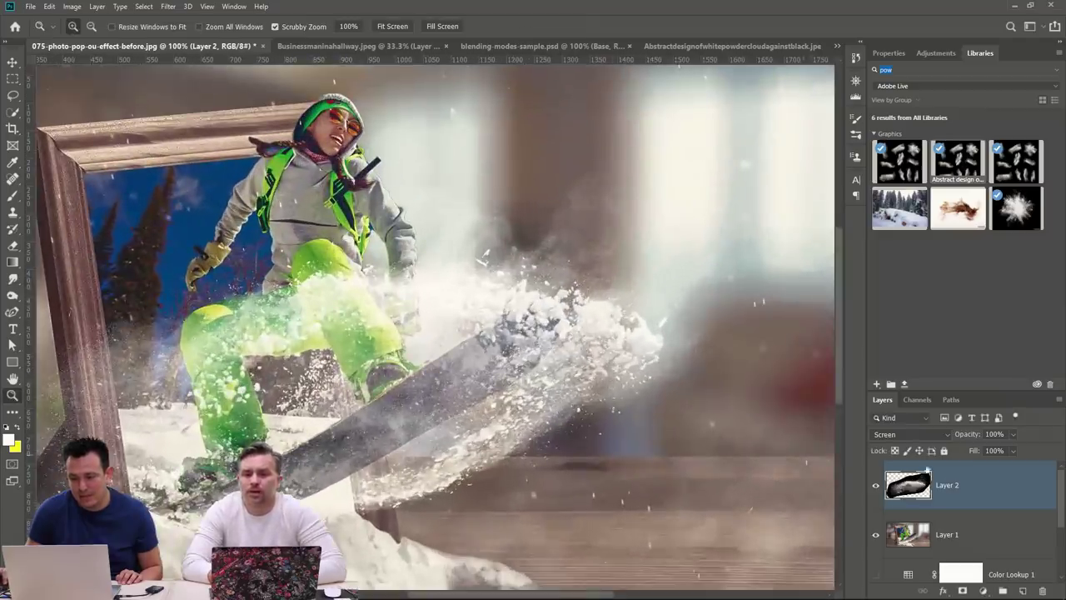
pyautogui.rightClick(980, 500)
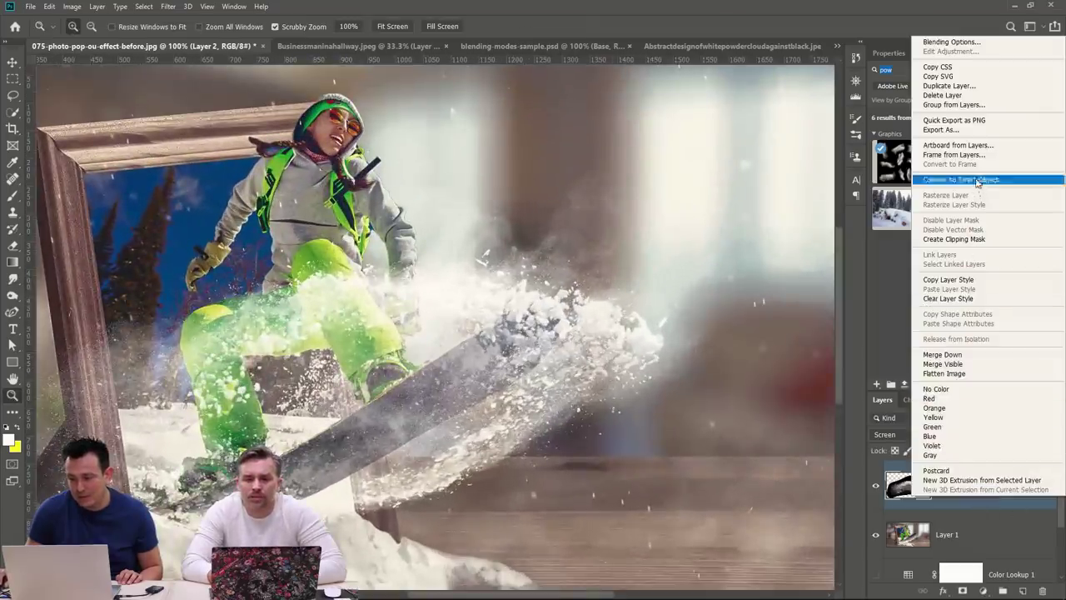
pyautogui.click(976, 182)
# Apply Puppet Warp to the smart object, pinning at the snowboard and rotating the snow trail.
pyautogui.click(73, 7)
pyautogui.moveTo(50, 7)
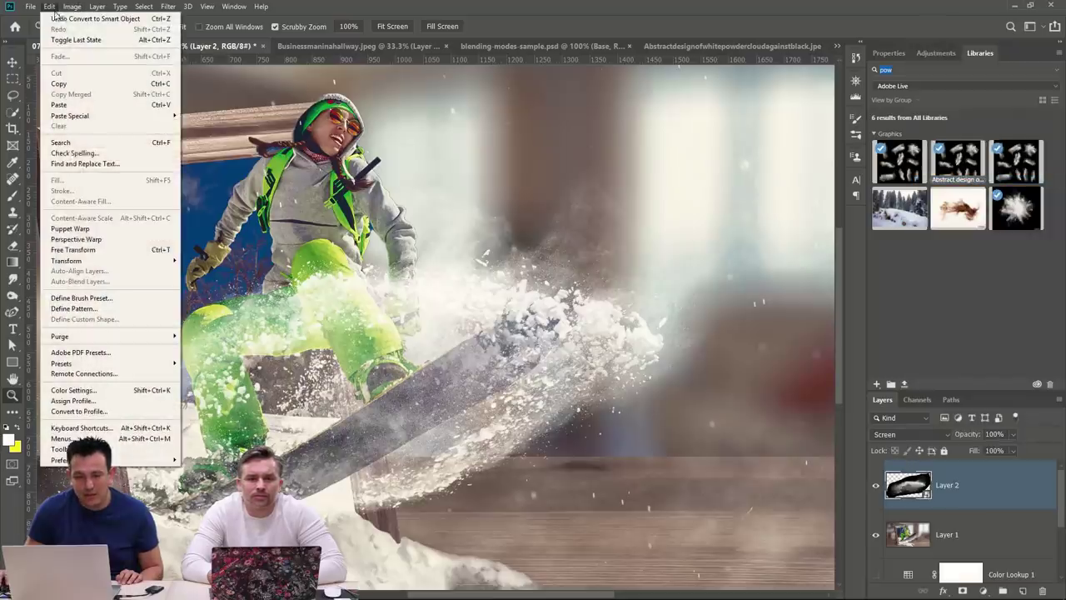
pyautogui.click(70, 228)
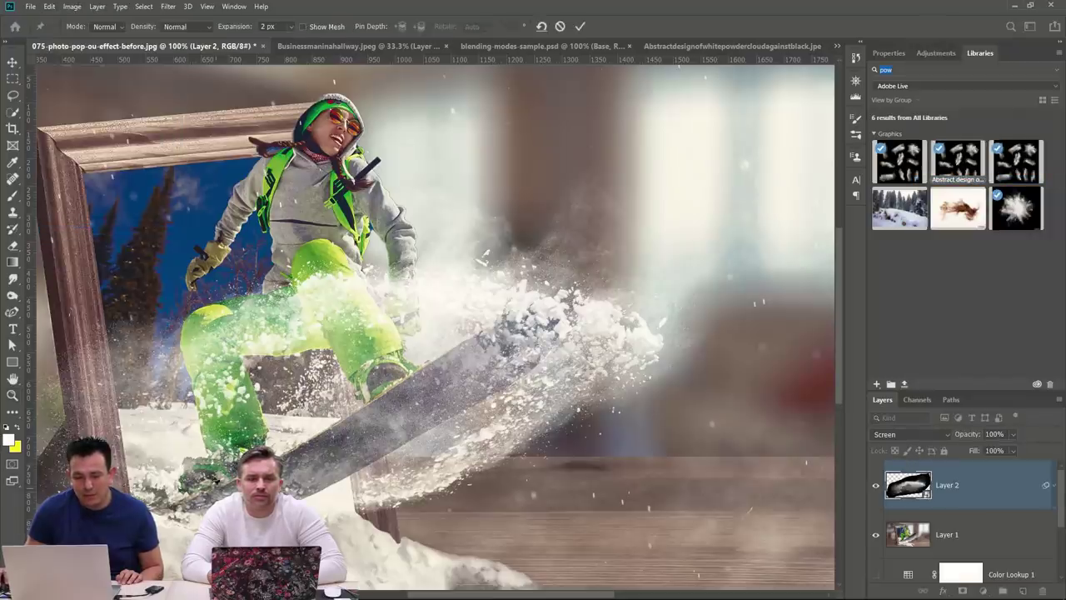
pyautogui.click(390, 433)
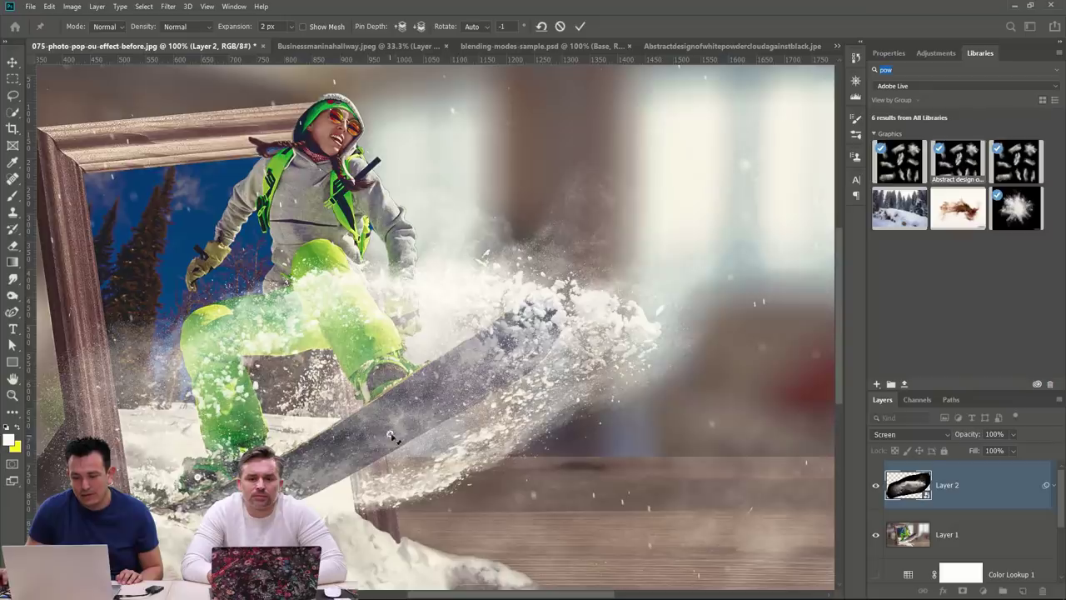
pyautogui.moveTo(394, 436); pyautogui.dragTo(614, 362)
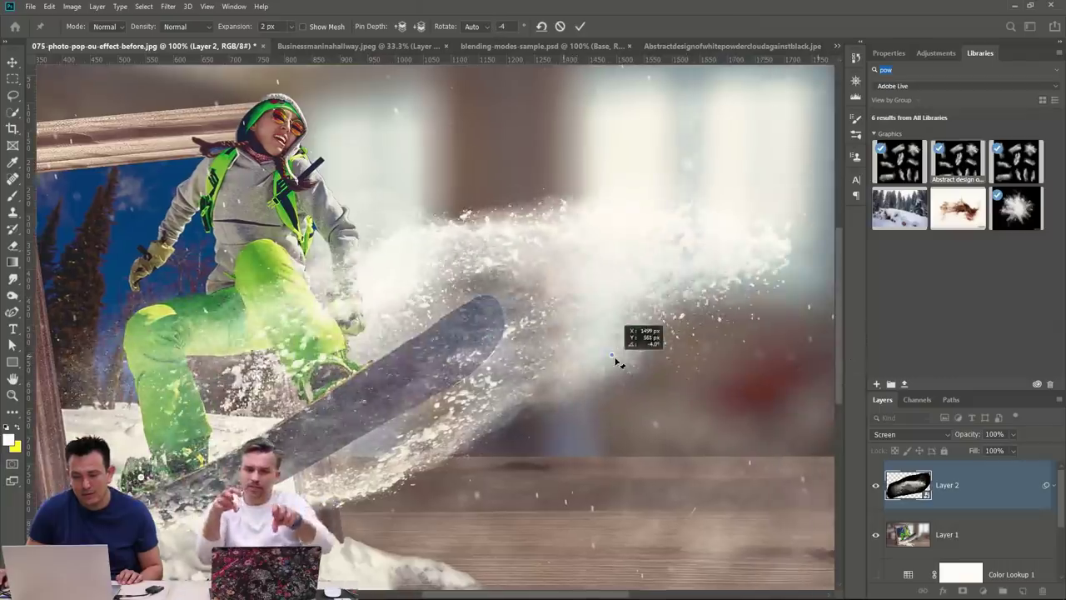
pyautogui.hotkey('ctrl', '0')
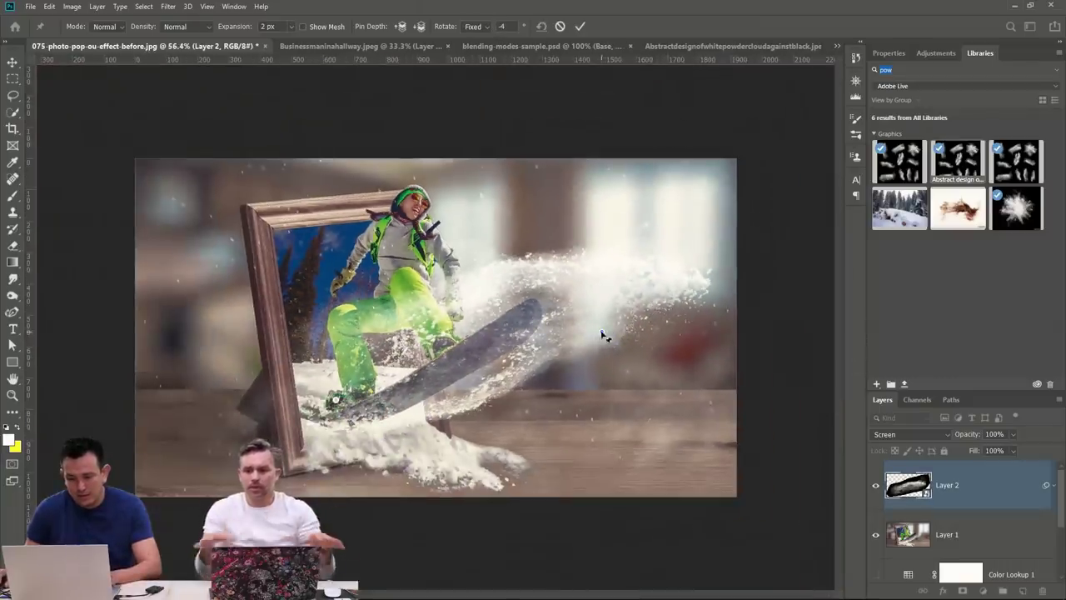
# Apply the warp, then reopen the Puppet Warp filter and drag the snow trail to sweep rightward.
pyautogui.press('Return')
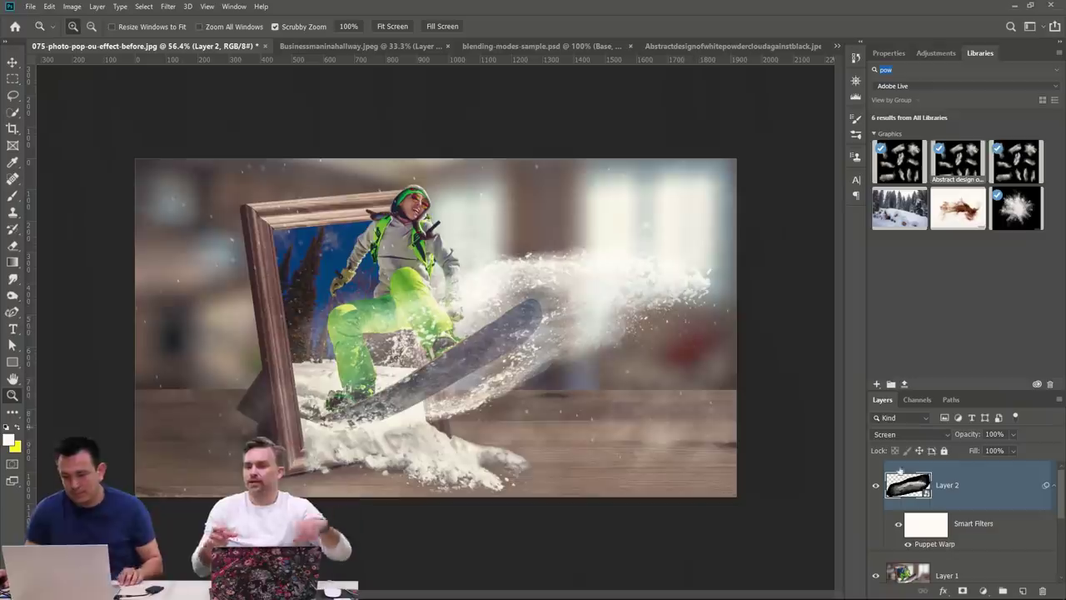
pyautogui.doubleClick(935, 544)
pyautogui.moveTo(606, 336); pyautogui.dragTo(691, 300)
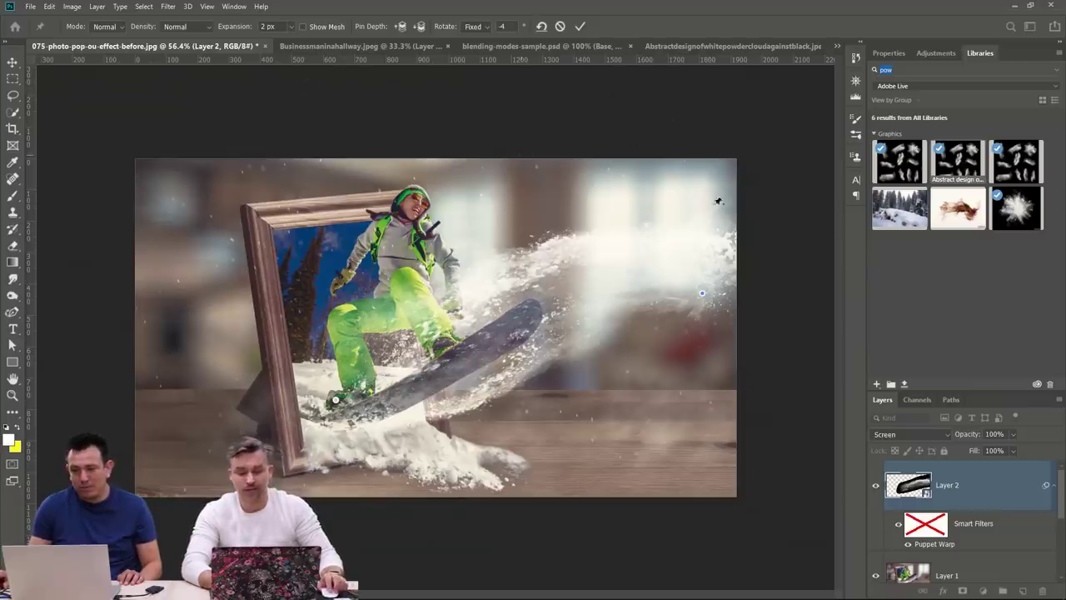
pyautogui.scroll(-3, 917, 516)
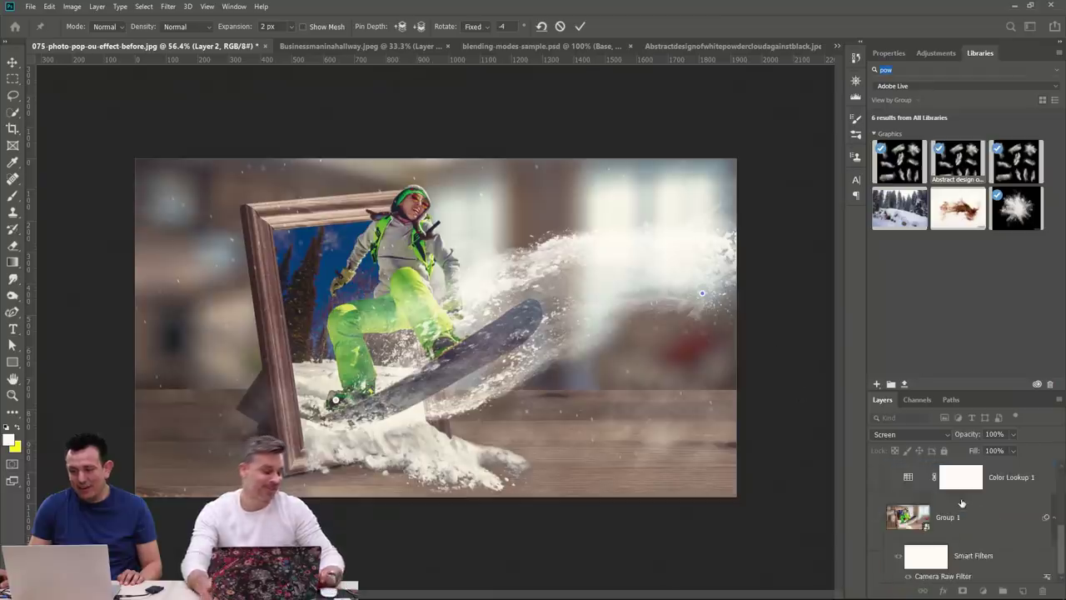
pyautogui.scroll(3, 916, 516)
pyautogui.scroll(-3, 916, 523)
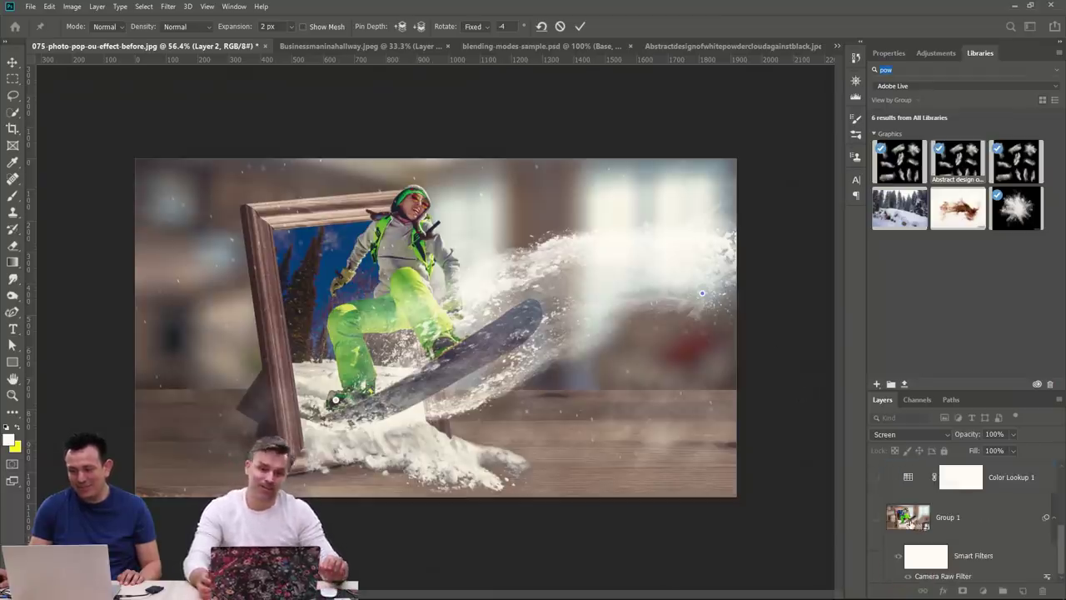
pyautogui.scroll(2, 916, 524)
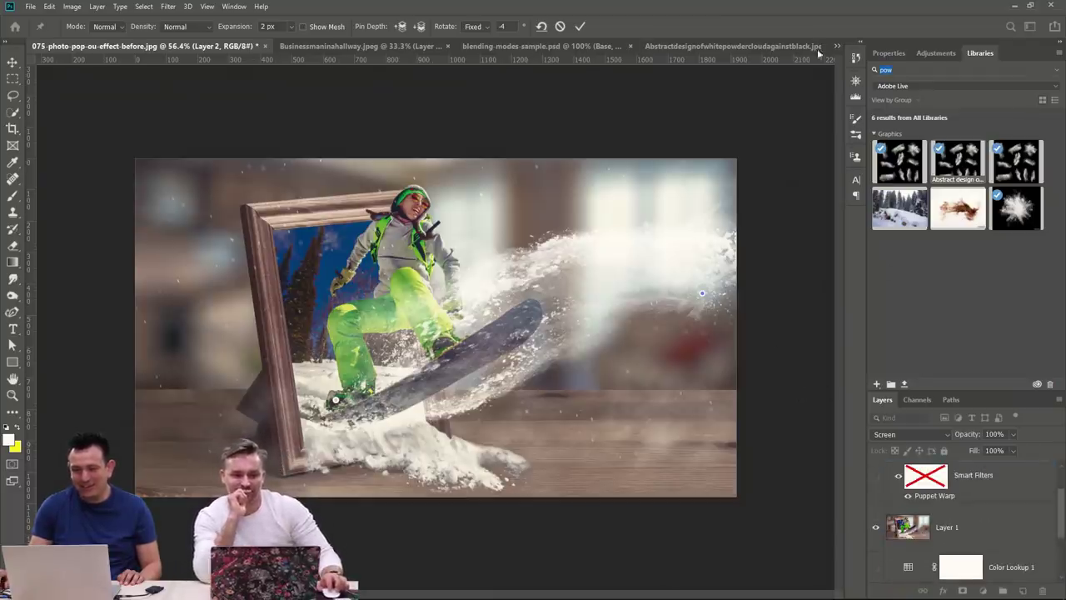
# Close the businessman, blending-modes sample and powder-cloud documents without saving.
pyautogui.click(340, 48)
pyautogui.click(426, 45)
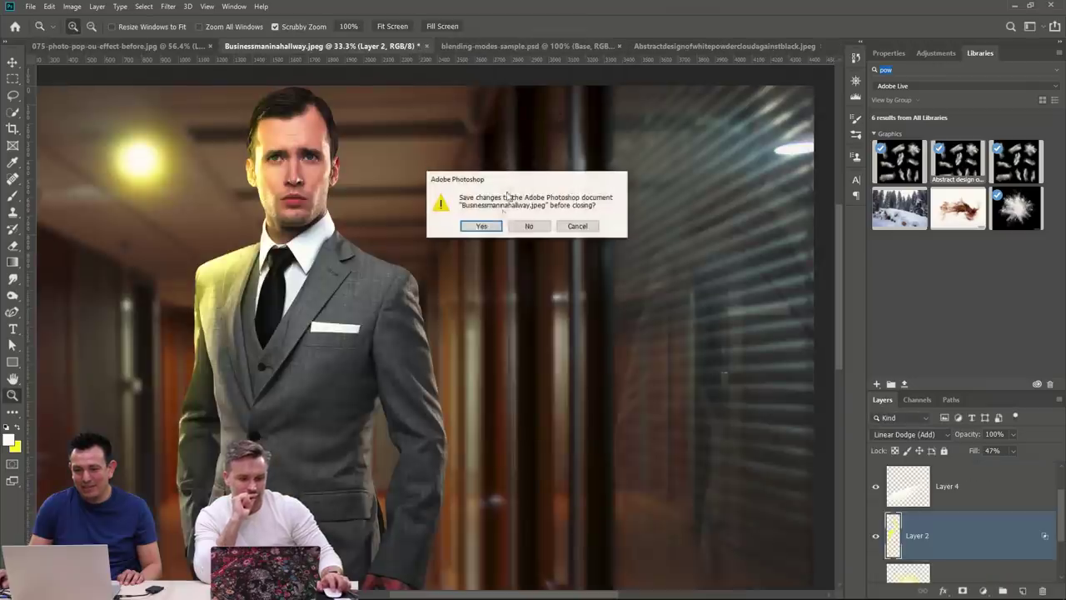
pyautogui.click(529, 225)
pyautogui.click(425, 45)
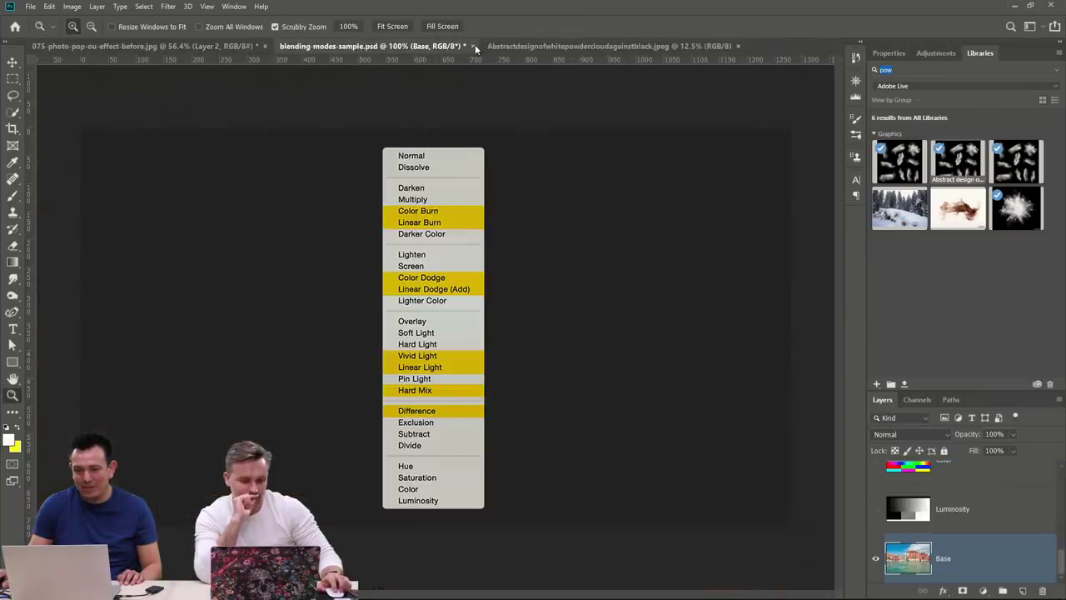
pyautogui.click(472, 46)
pyautogui.click(528, 226)
pyautogui.click(526, 46)
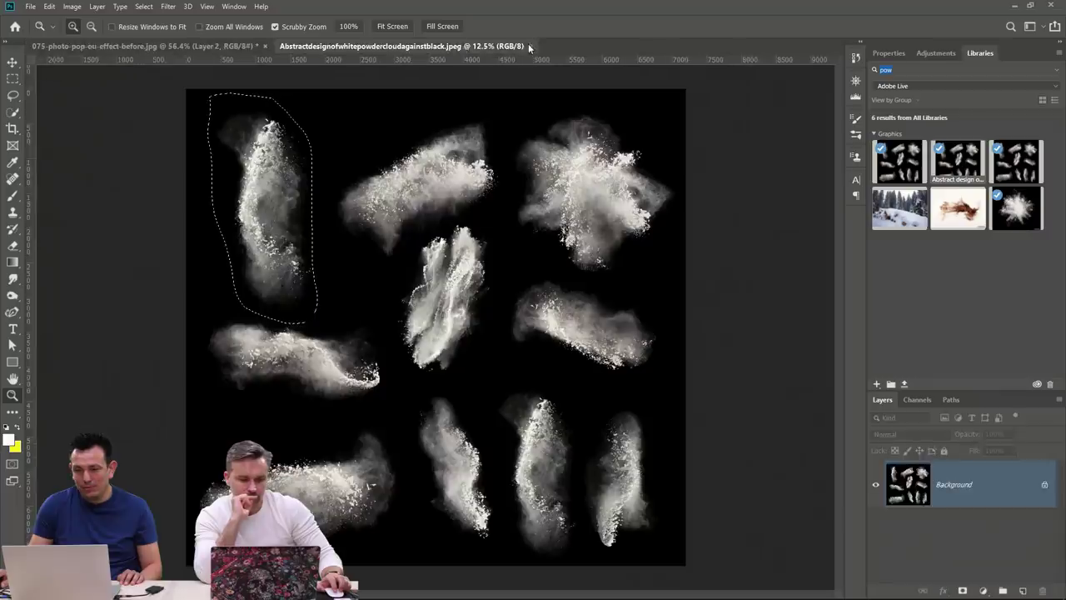
pyautogui.click(529, 46)
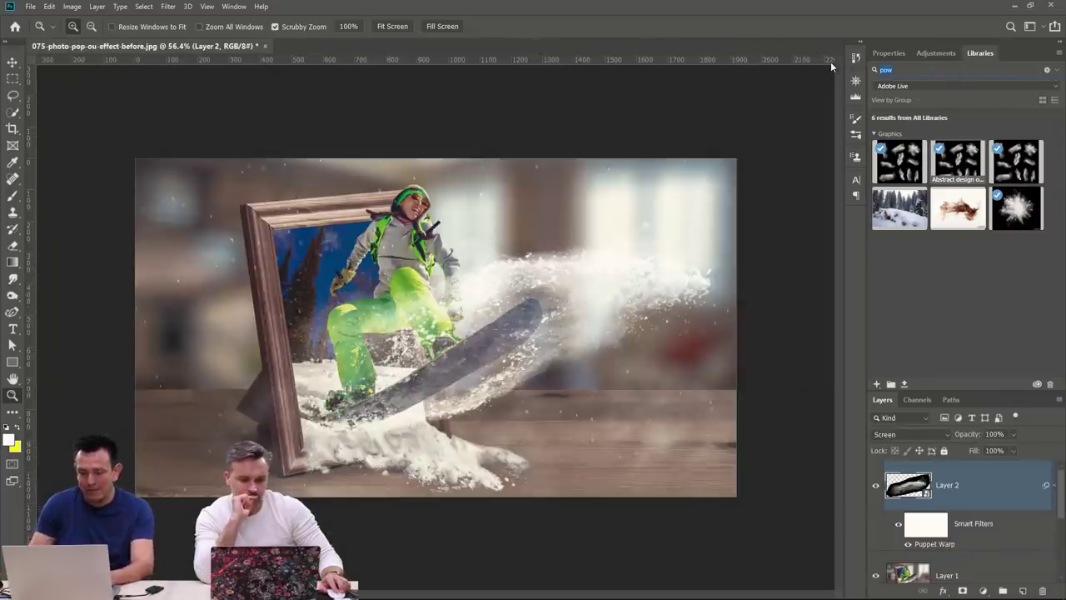
# Open the photo frame graphic found by searching 'fram', close the snowboarder document unsaved, view at 100%.
pyautogui.write('fram')
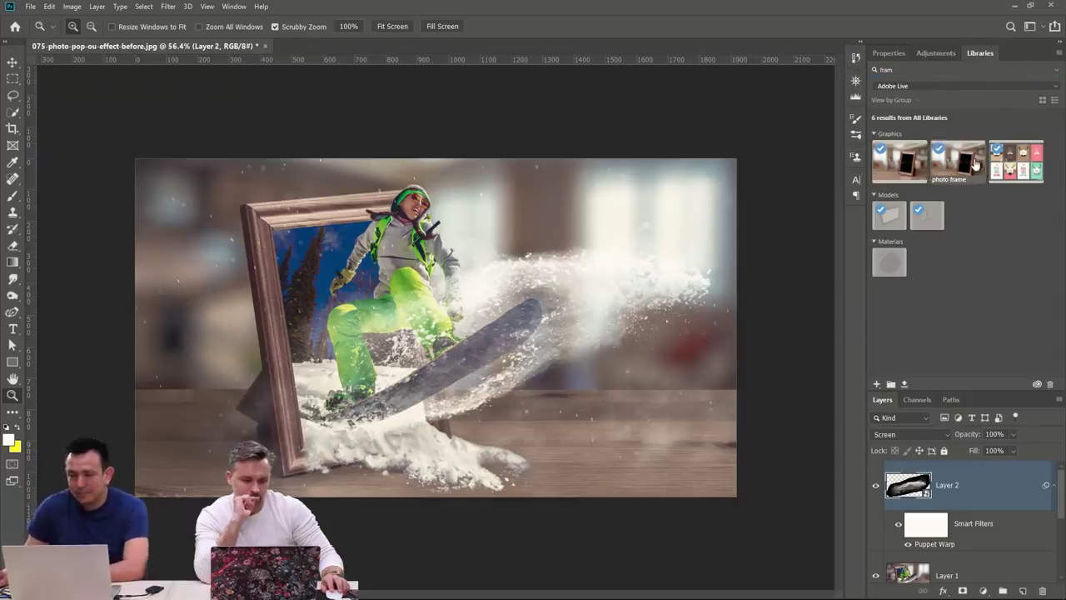
pyautogui.doubleClick(976, 165)
pyautogui.click(266, 46)
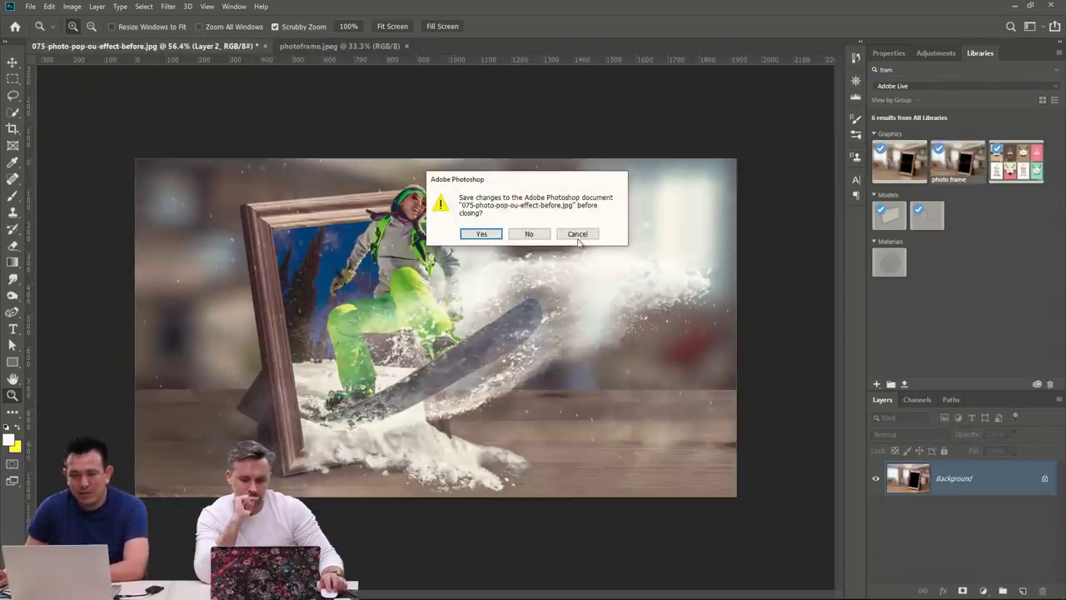
pyautogui.click(529, 234)
pyautogui.click(13, 380)
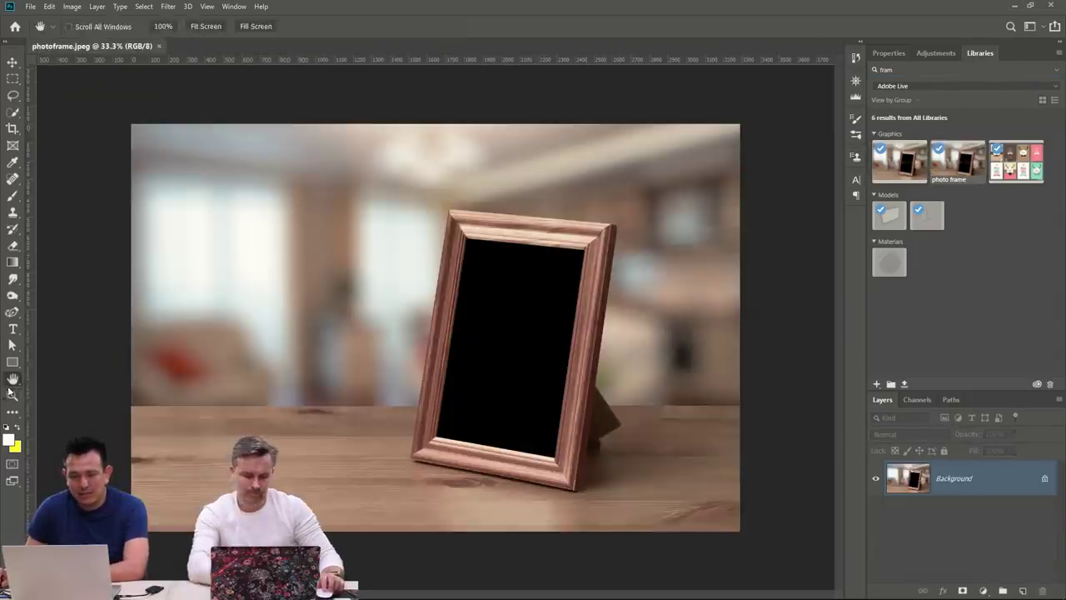
pyautogui.doubleClick(12, 395)
pyautogui.hotkey('ctrl', '0')
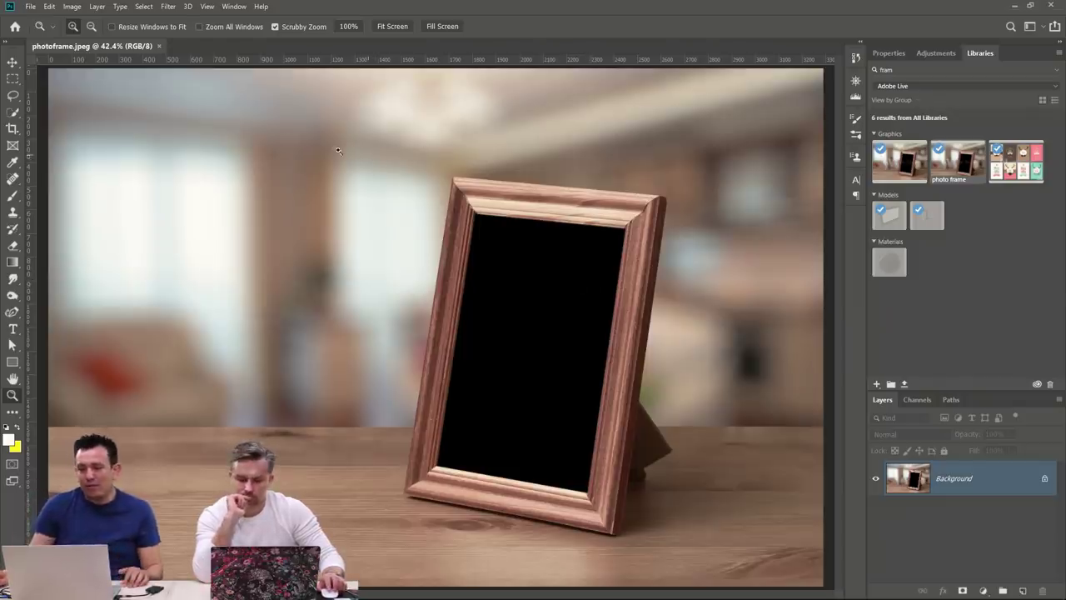
pyautogui.click(185, 8)
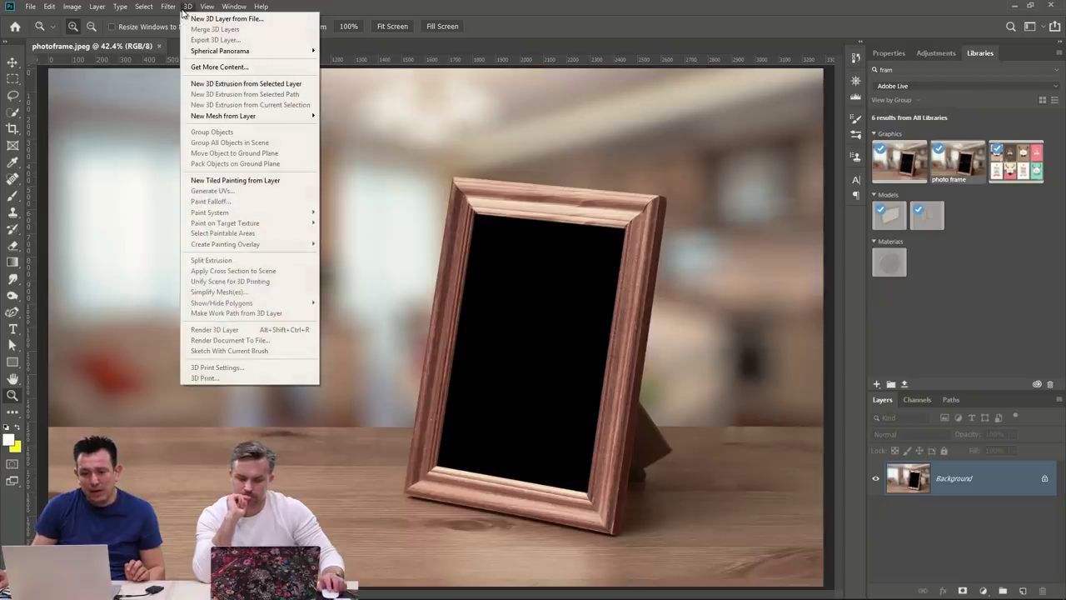
# Create a Vanishing Point plane from the frame opening's inner corners and apply it.
pyautogui.moveTo(169, 8)
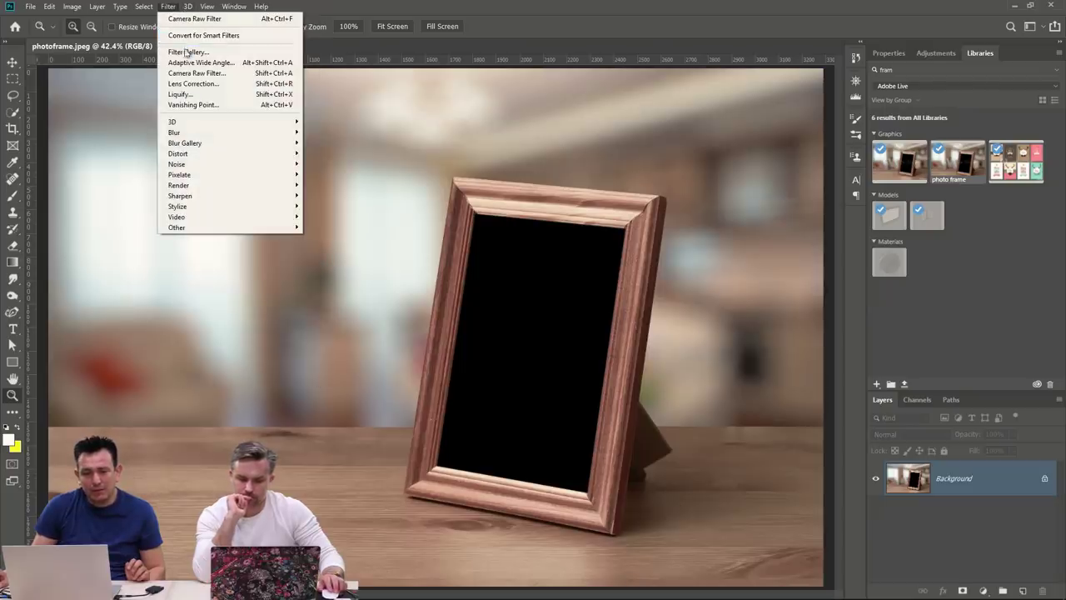
pyautogui.click(194, 104)
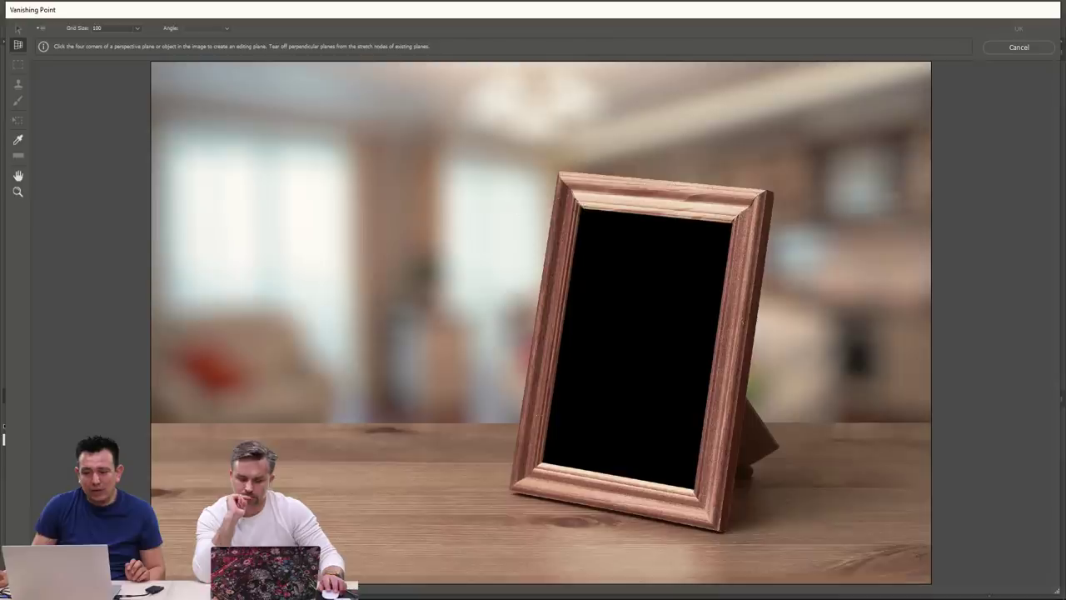
pyautogui.click(581, 208)
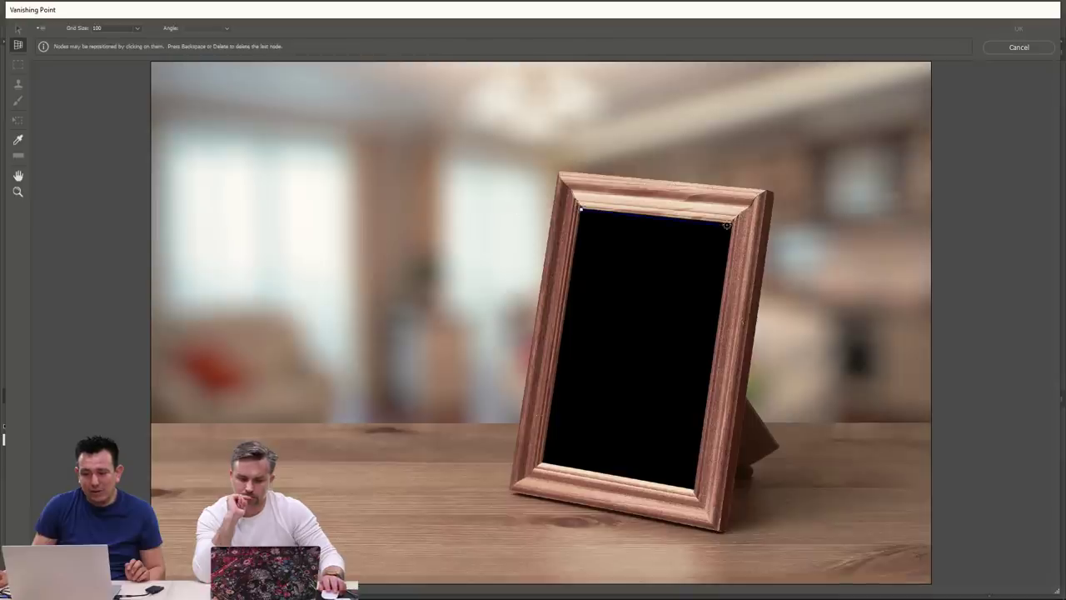
pyautogui.click(695, 491)
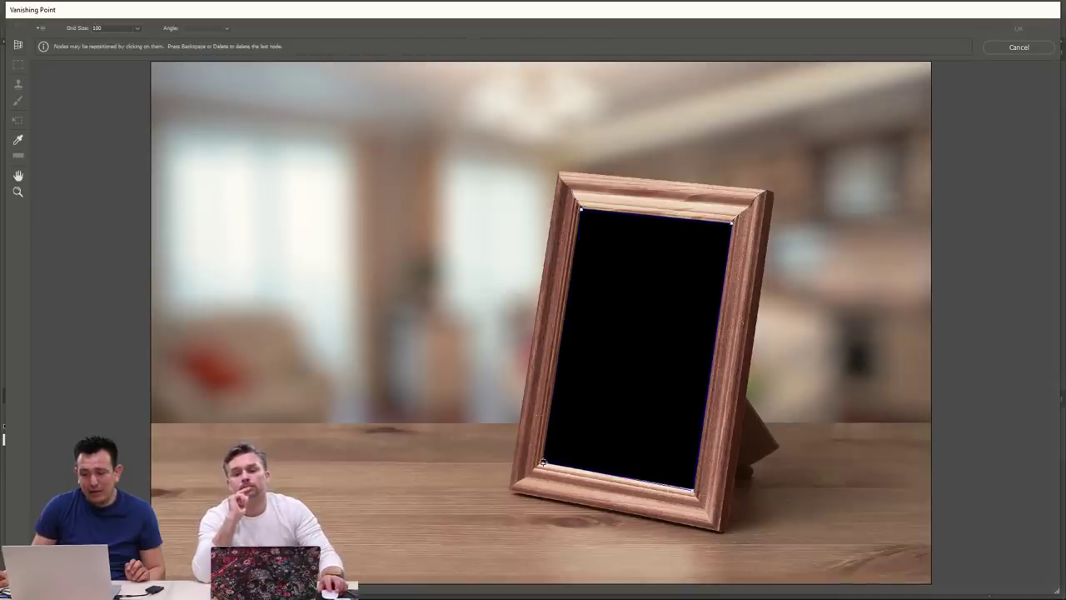
pyautogui.click(542, 462)
pyautogui.click(18, 83)
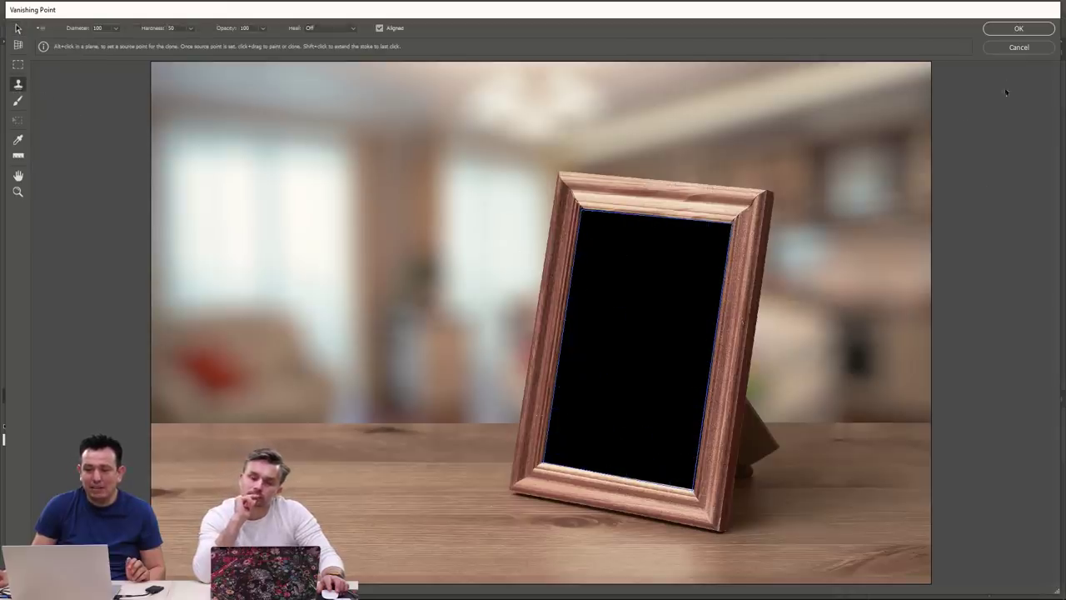
pyautogui.click(1018, 27)
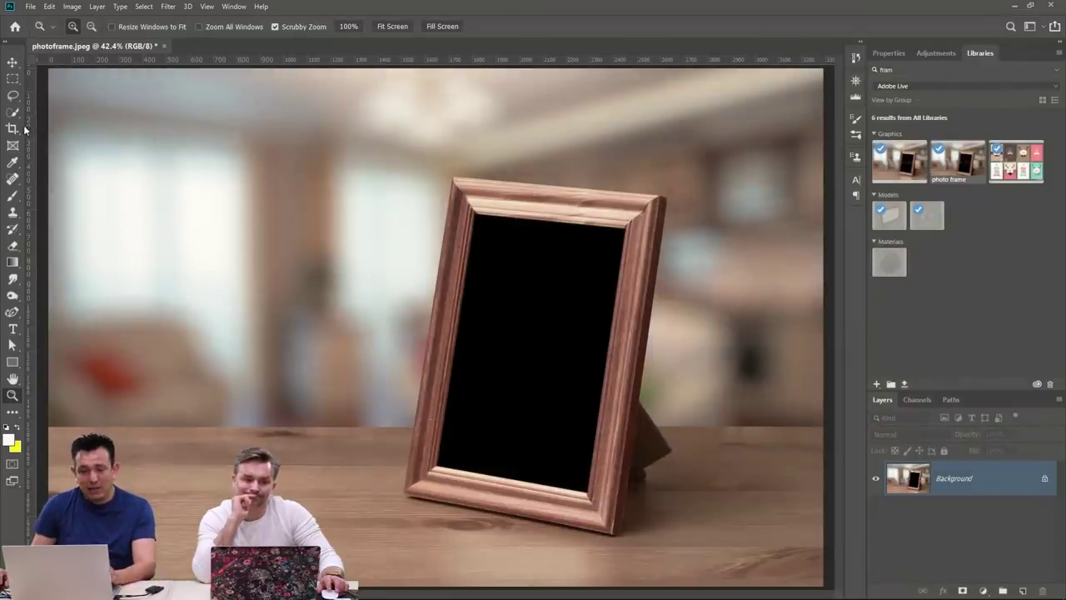
# Test cloning wood texture into the frame's black interior, then undo it.
pyautogui.click(12, 213)
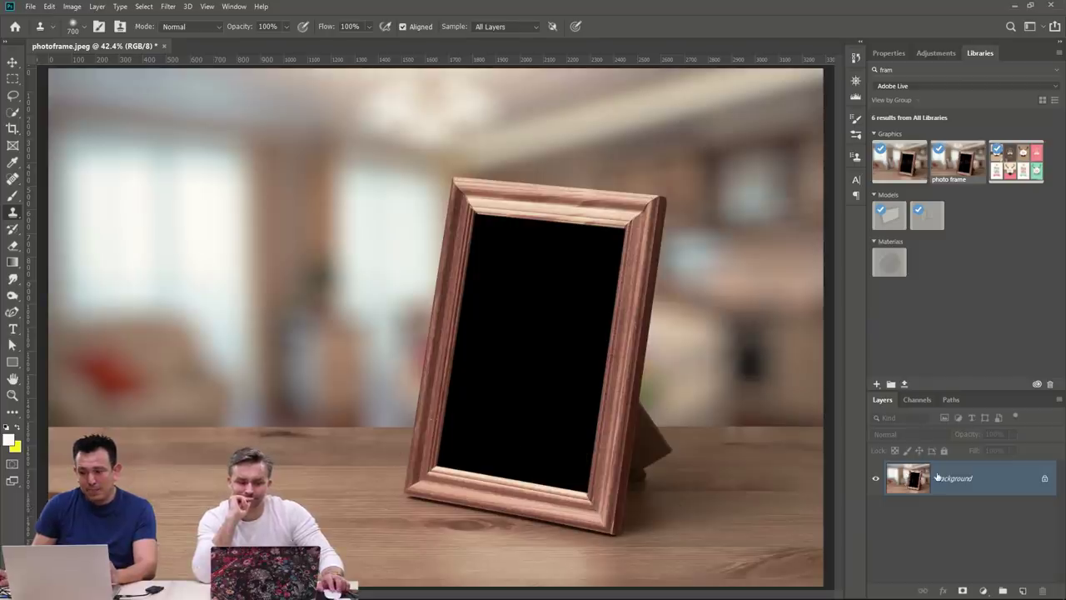
pyautogui.click(169, 7)
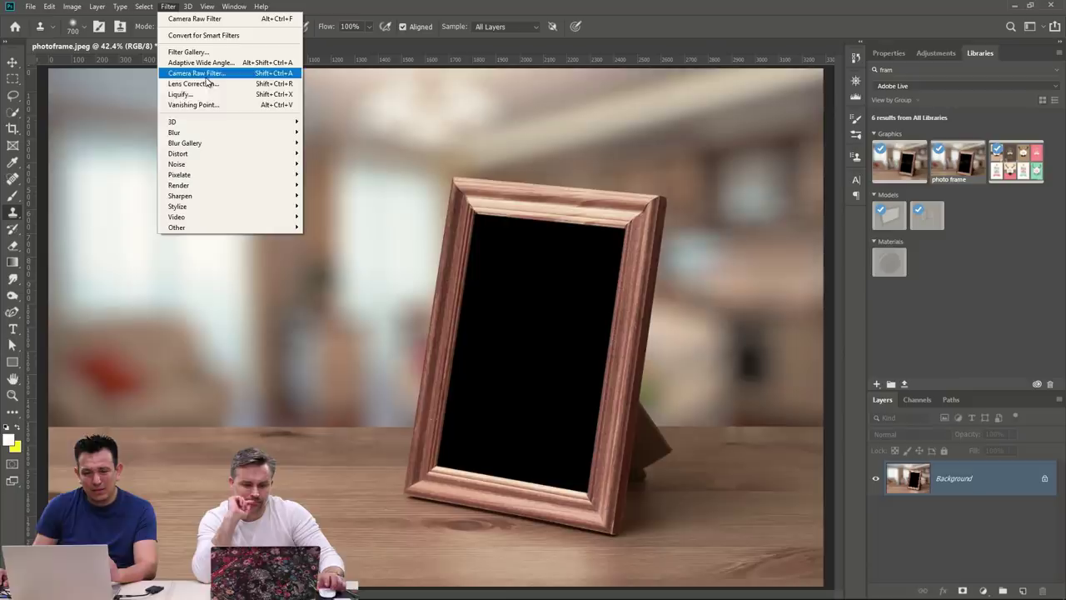
pyautogui.click(209, 107)
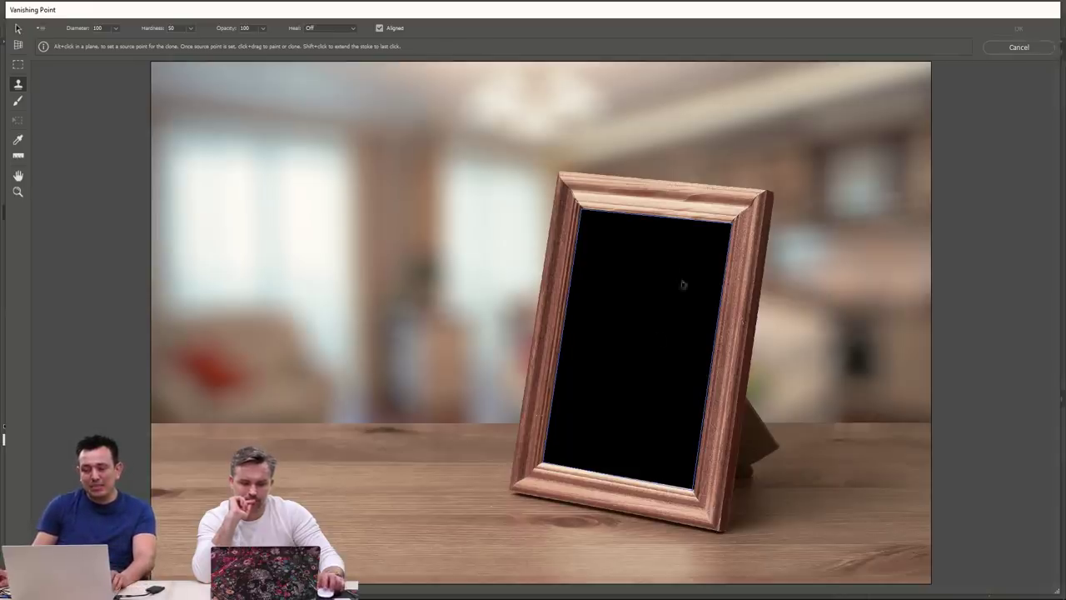
pyautogui.click(1048, 48)
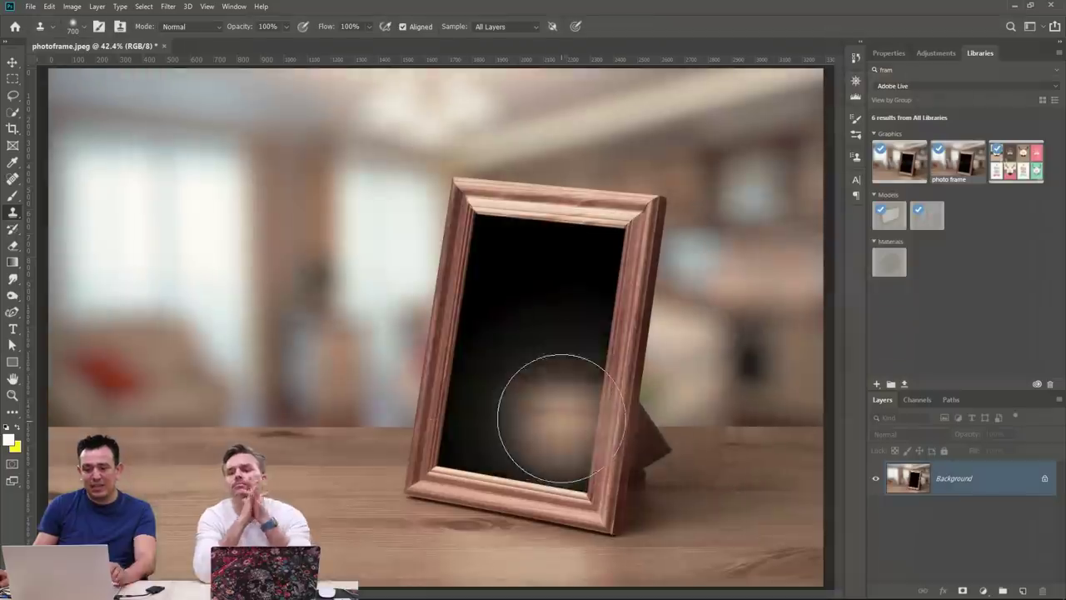
pyautogui.moveTo(522, 360); pyautogui.dragTo(553, 315)
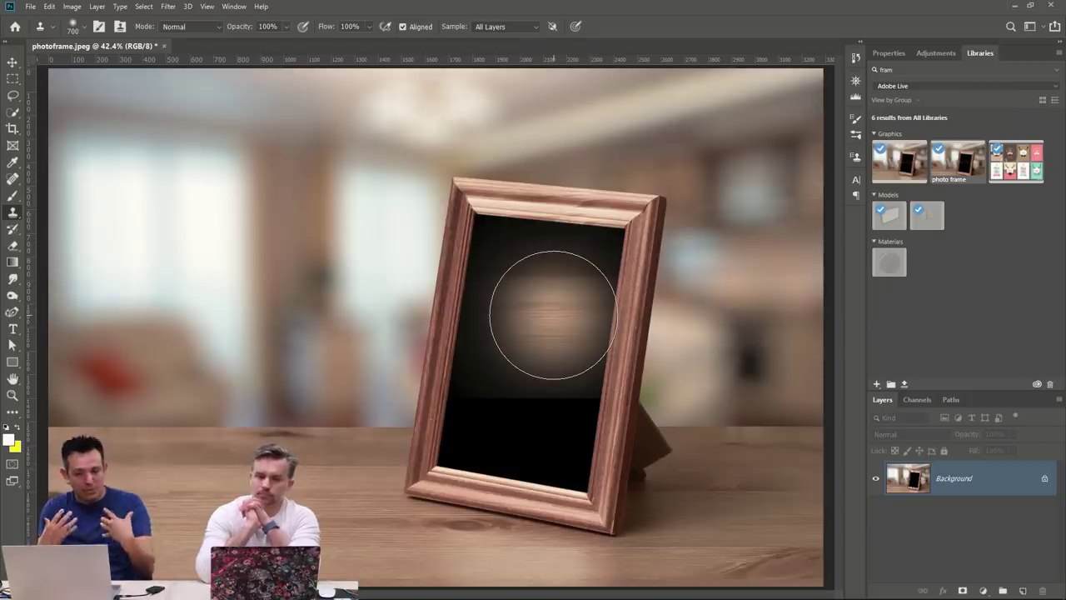
pyautogui.hotkey('ctrl', 'z')
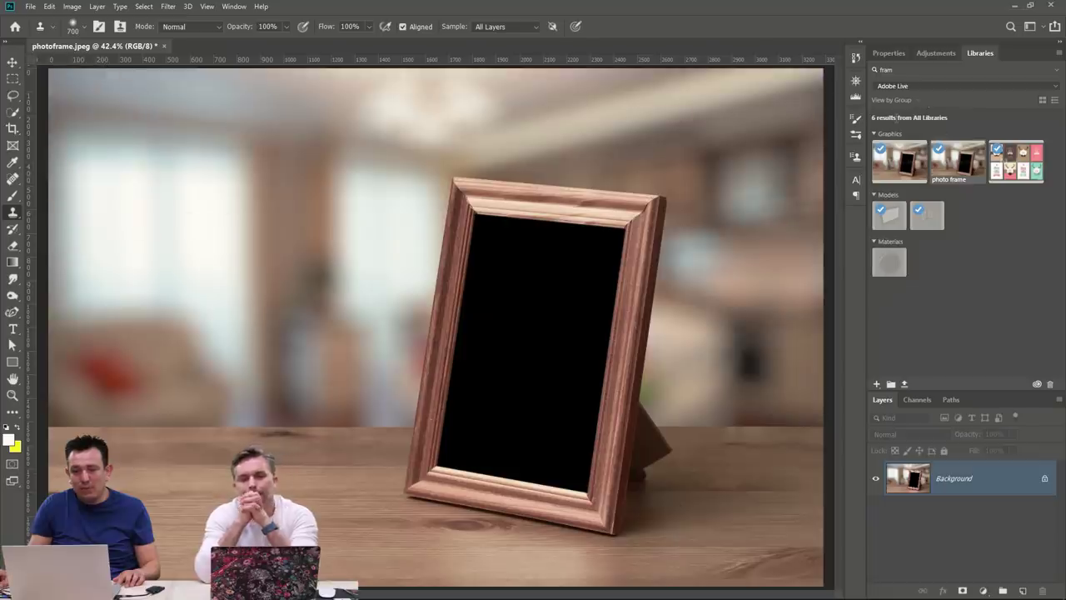
# Clear the 'fram' search and switch the Libraries panel to the Downloads library.
pyautogui.click(936, 52)
pyautogui.click(979, 53)
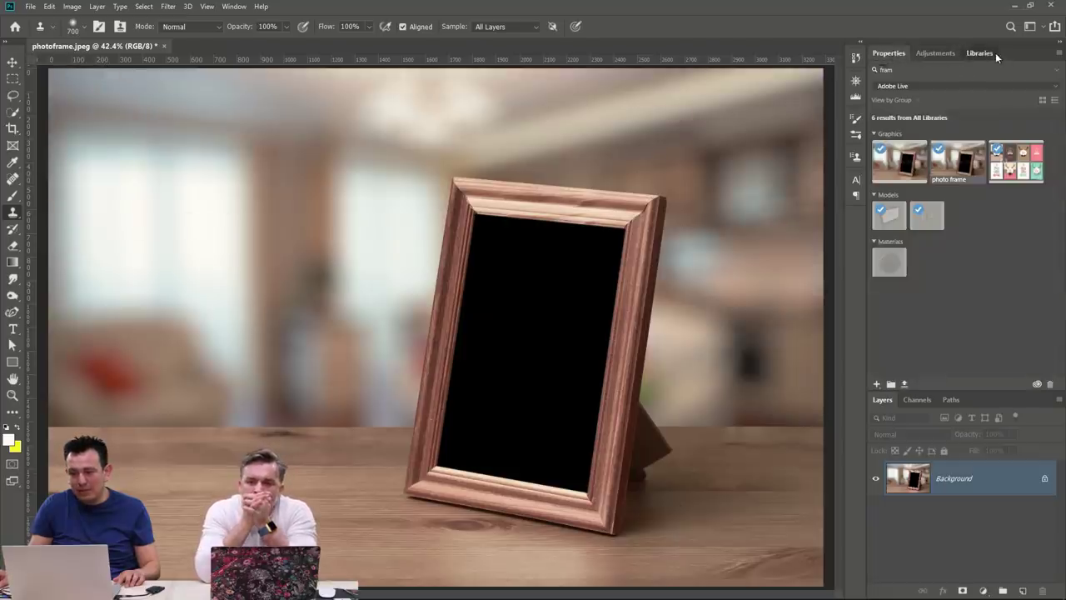
pyautogui.click(893, 88)
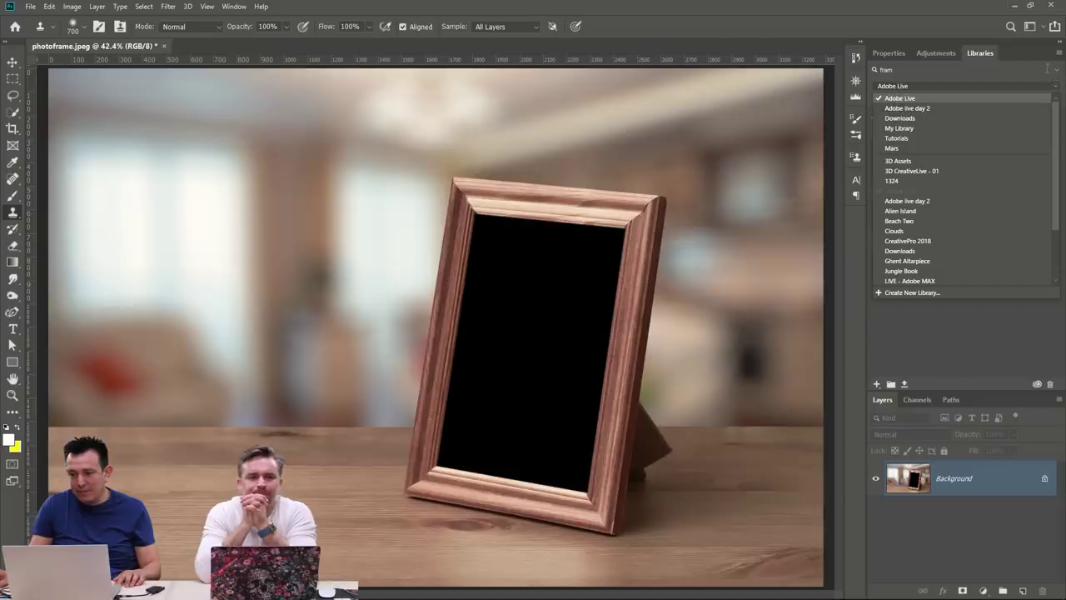
pyautogui.click(894, 90)
pyautogui.click(1051, 70)
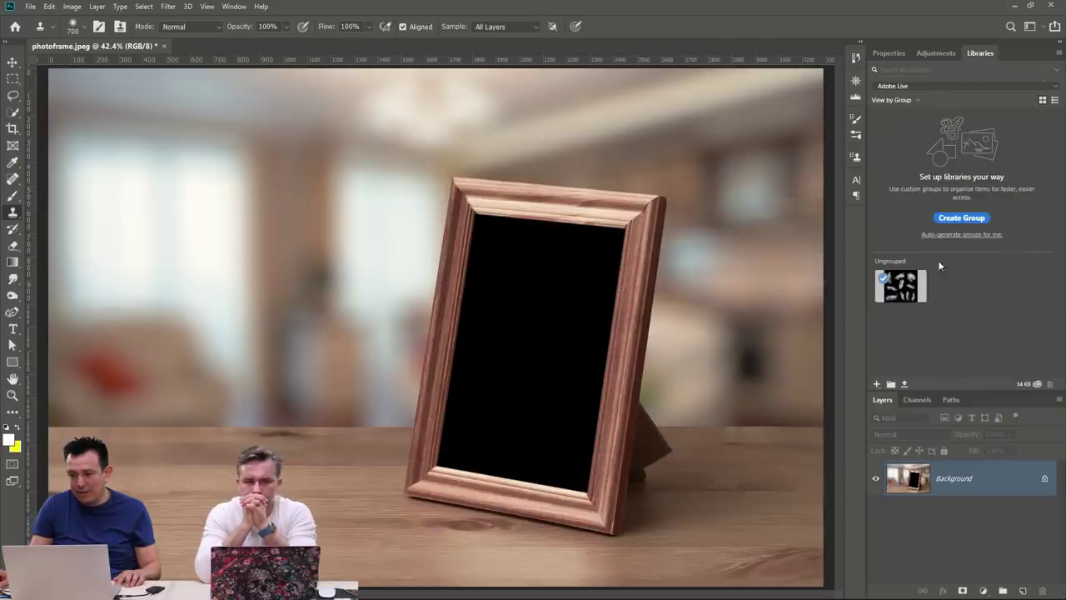
pyautogui.click(925, 87)
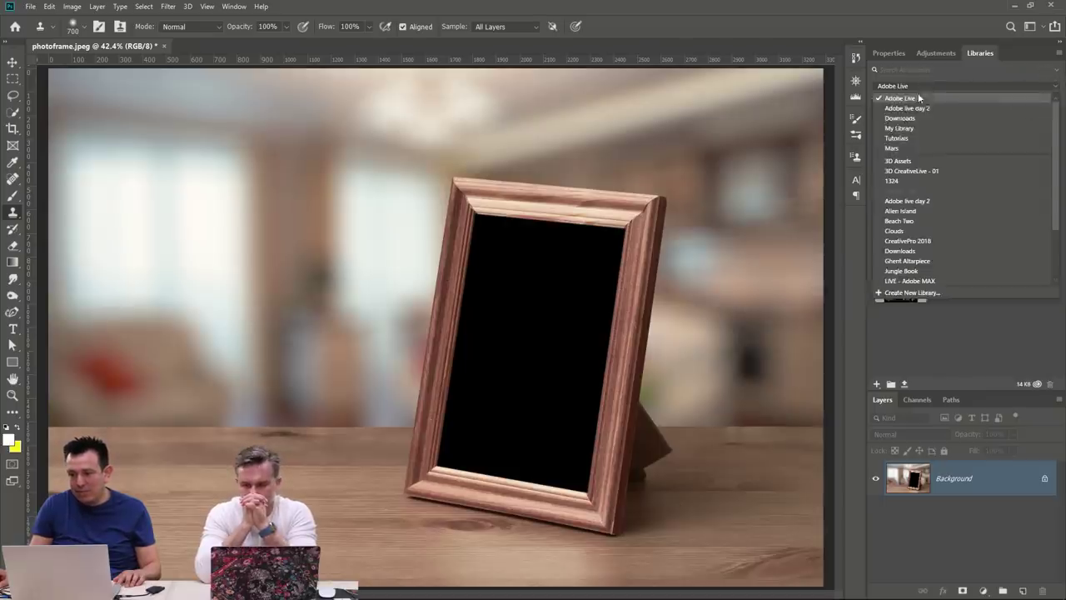
pyautogui.click(933, 112)
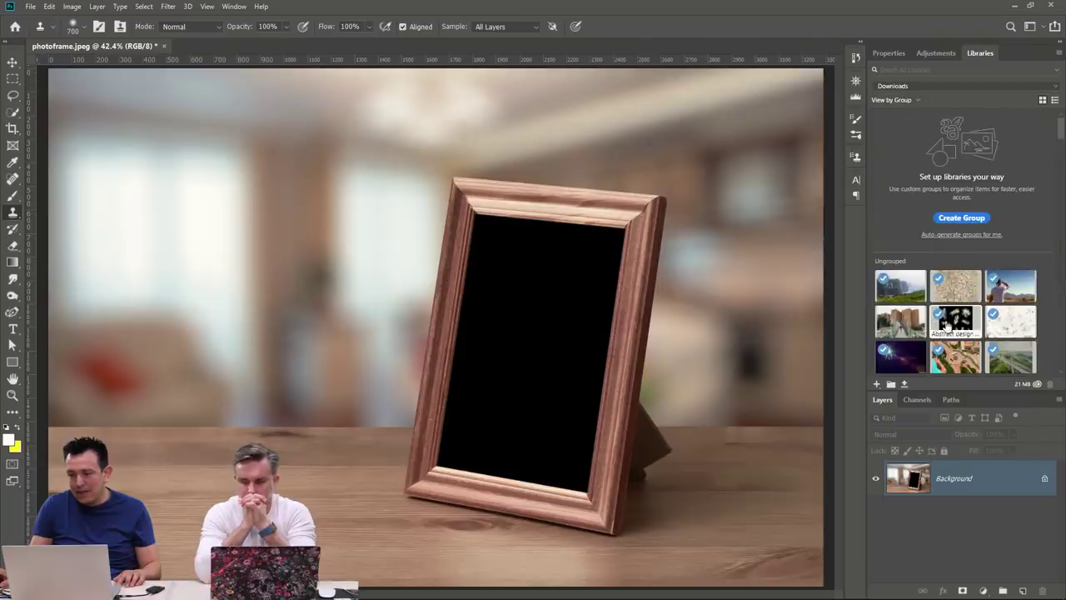
pyautogui.scroll(-3, 942, 325)
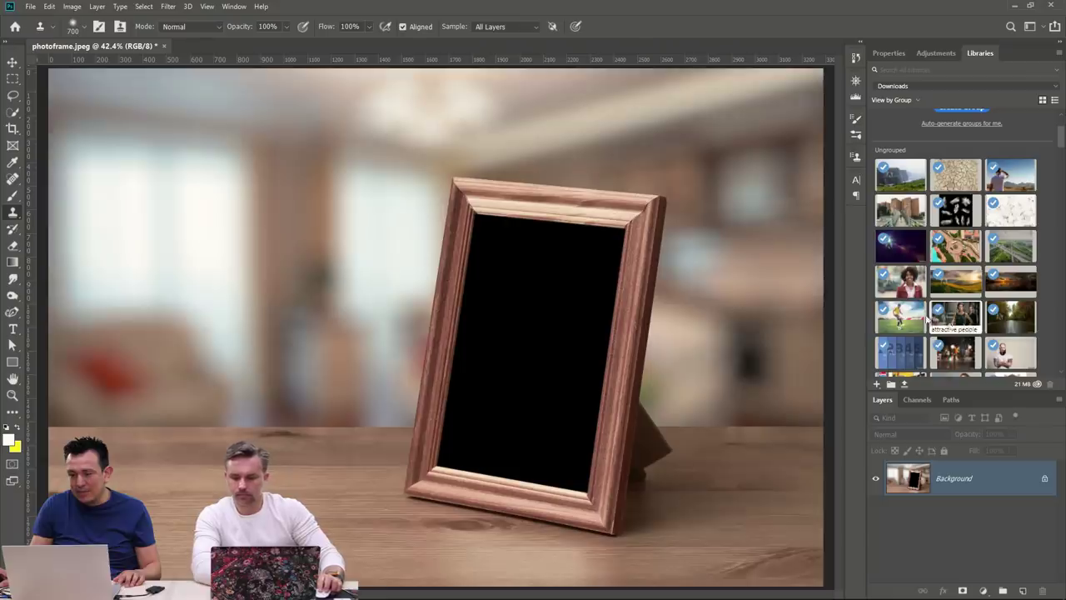
# Place the football photo onto the canvas as a layer, undoing a stray clone patch.
pyautogui.moveTo(900, 317); pyautogui.dragTo(373, 309)
pyautogui.moveTo(430, 293); pyautogui.dragTo(346, 323)
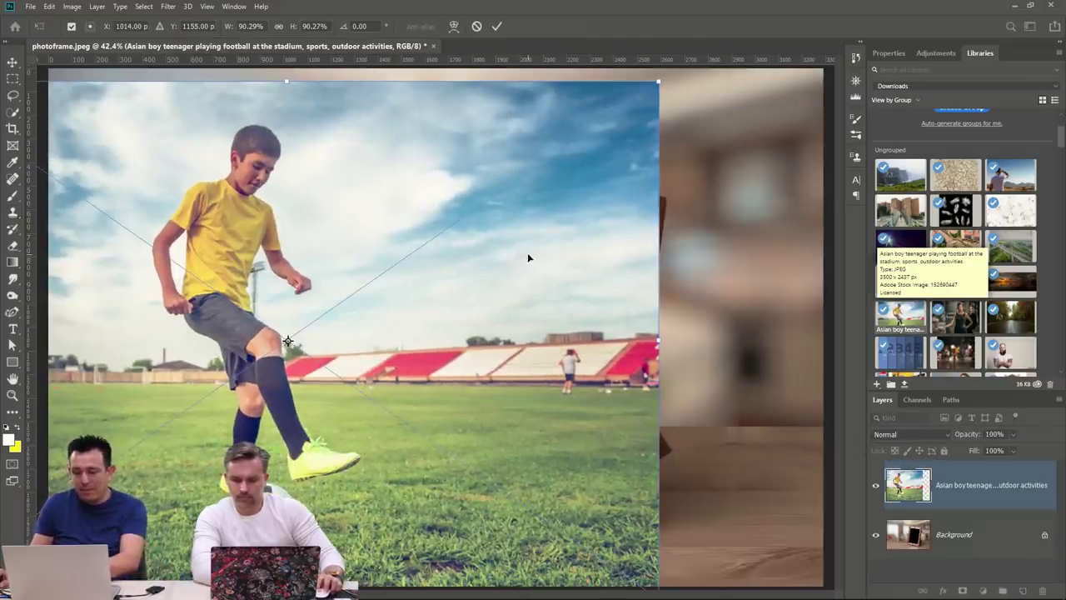
pyautogui.press('Return')
pyautogui.press('s')
pyautogui.click(316, 237)
pyautogui.hotkey('ctrl', 'z')
pyautogui.hotkey('ctrl', 'z')
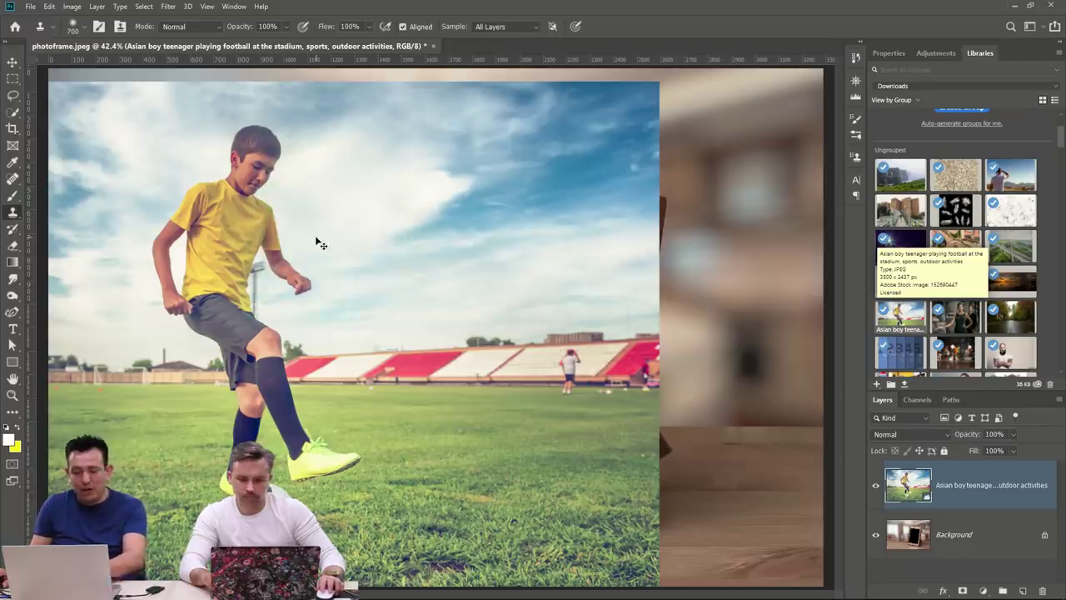
# Distort the football photo and roughly position it over the frame.
pyautogui.rightClick(357, 207)
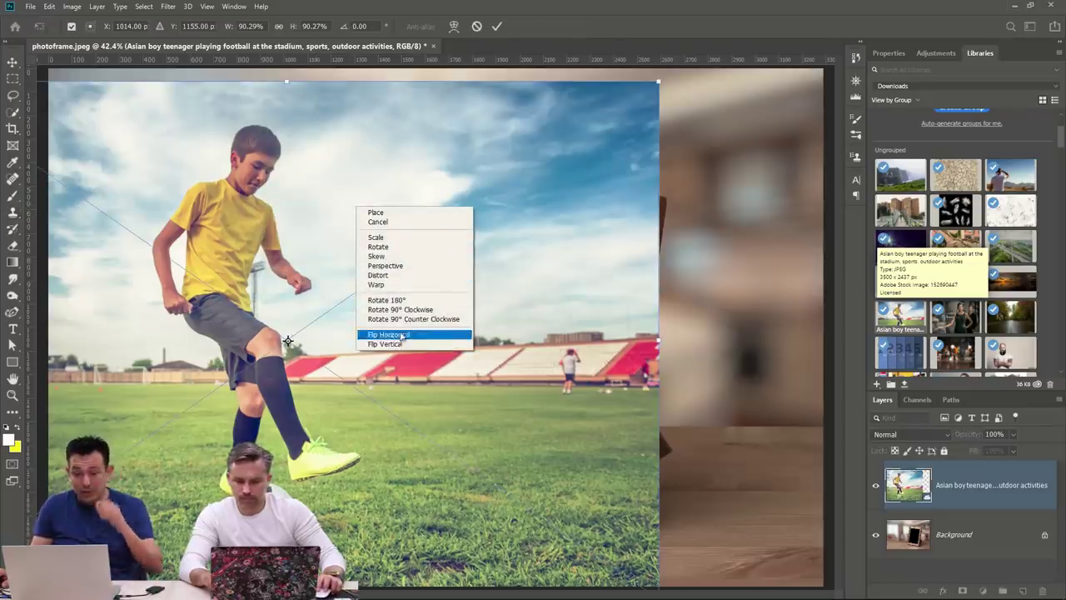
pyautogui.click(378, 275)
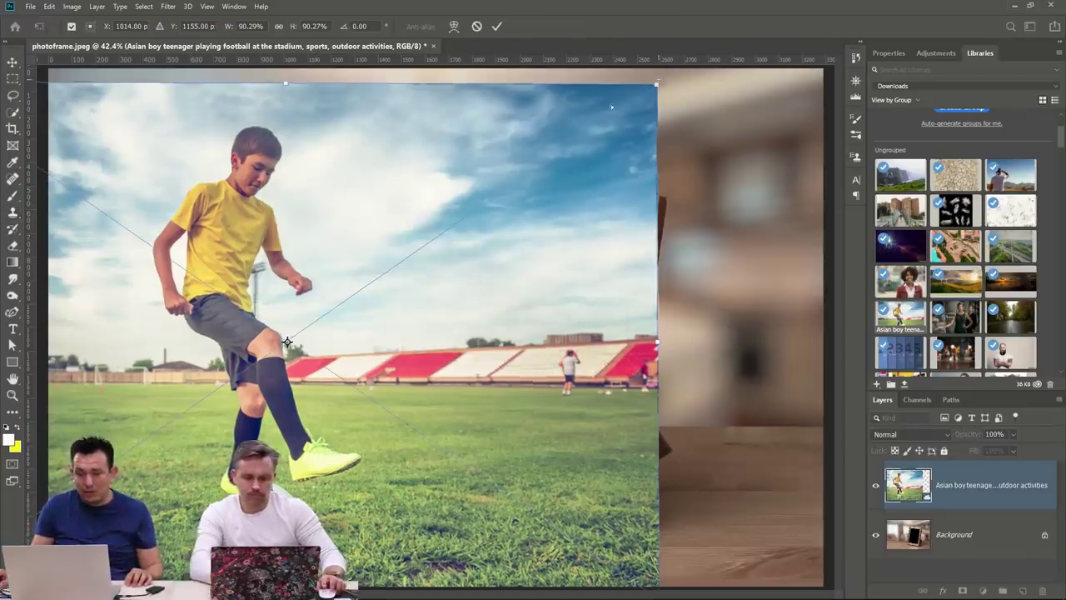
pyautogui.moveTo(658, 81); pyautogui.dragTo(545, 197)
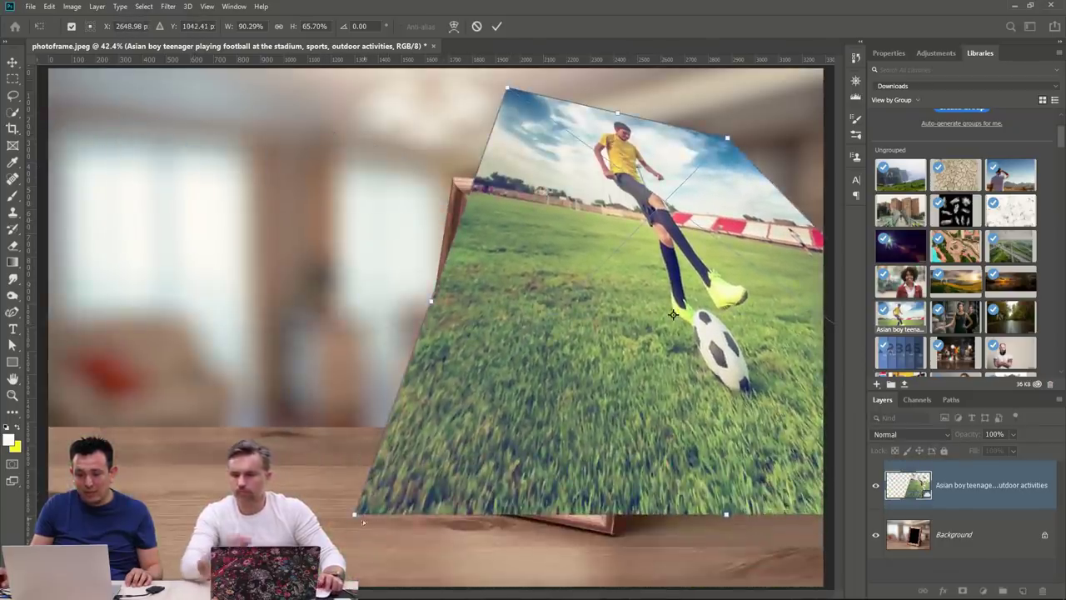
pyautogui.moveTo(355, 515); pyautogui.dragTo(437, 463)
pyautogui.moveTo(675, 468); pyautogui.dragTo(330, 463)
pyautogui.moveTo(421, 489); pyautogui.dragTo(456, 467)
pyautogui.moveTo(296, 342); pyautogui.dragTo(429, 325)
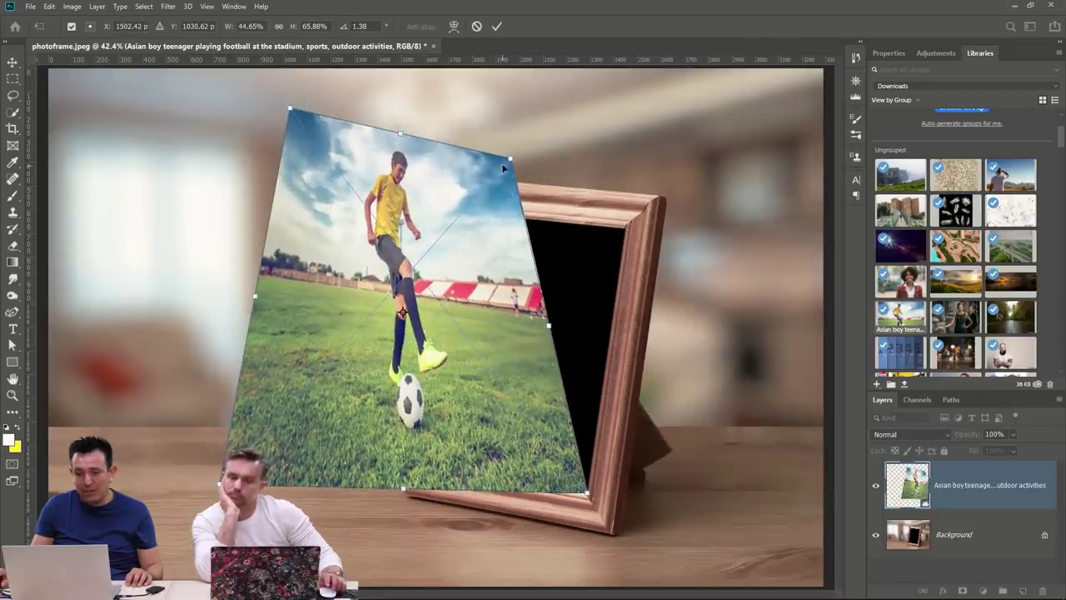
# Pull the photo's corners onto the frame opening's inner corners, apply, and delete the previous photo layer.
pyautogui.moveTo(510, 158); pyautogui.dragTo(623, 225)
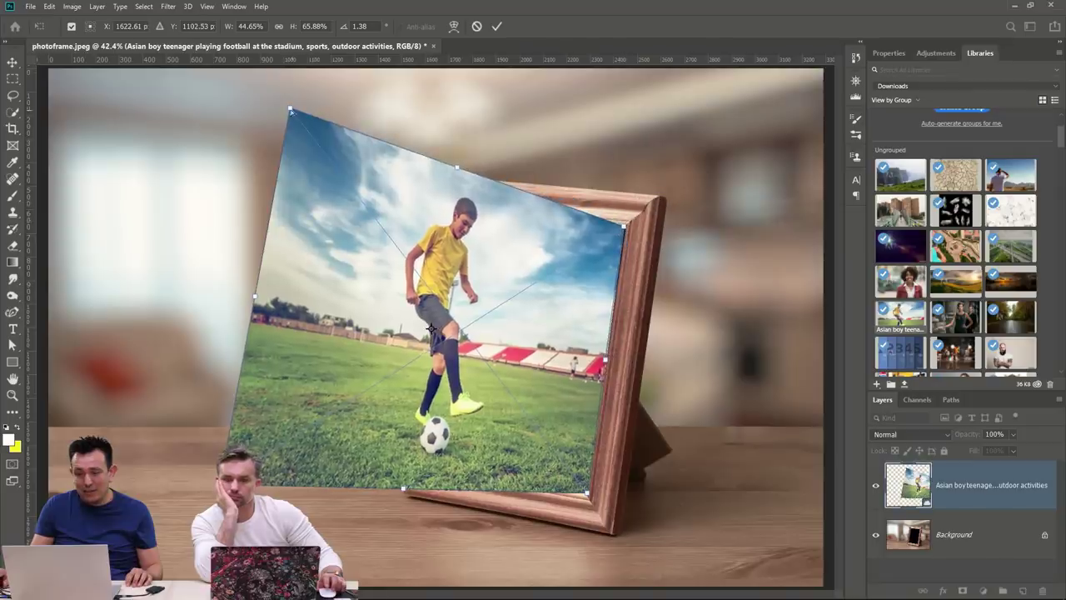
pyautogui.moveTo(290, 109); pyautogui.dragTo(475, 216)
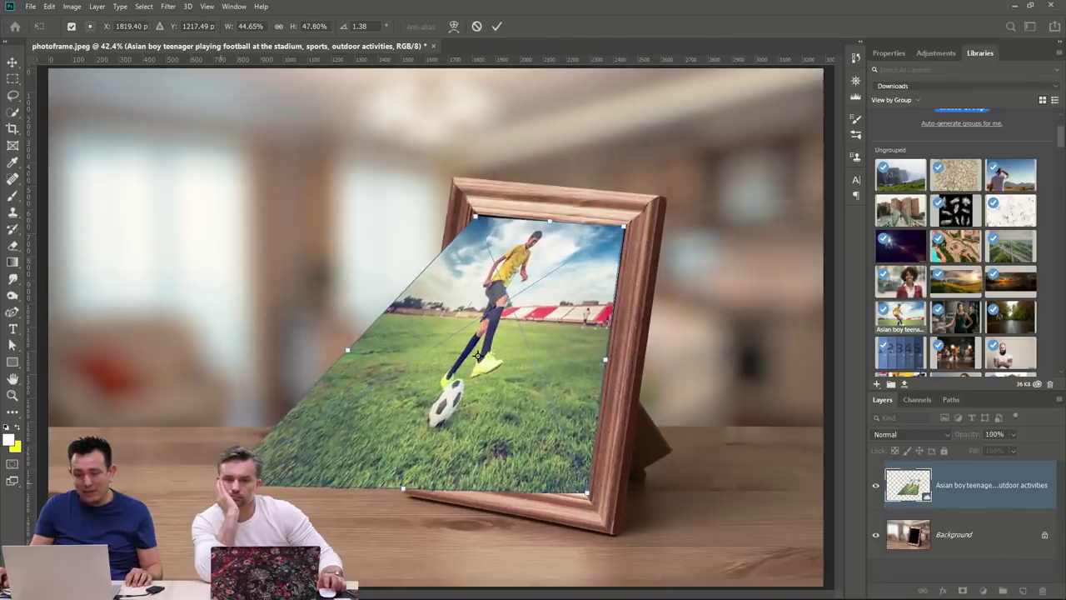
pyautogui.moveTo(254, 482); pyautogui.dragTo(436, 467)
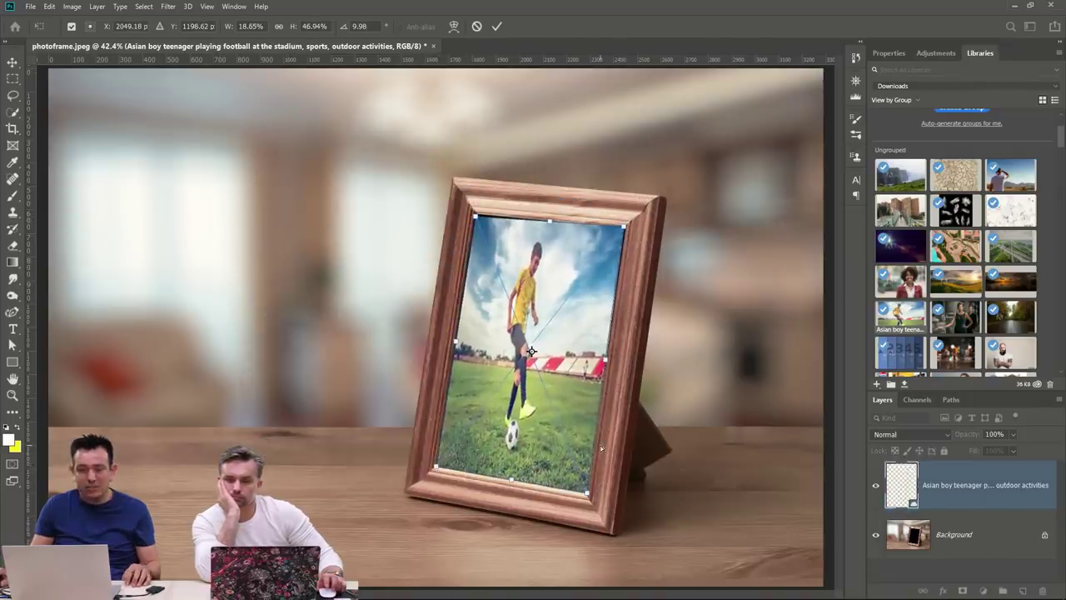
pyautogui.press('Return')
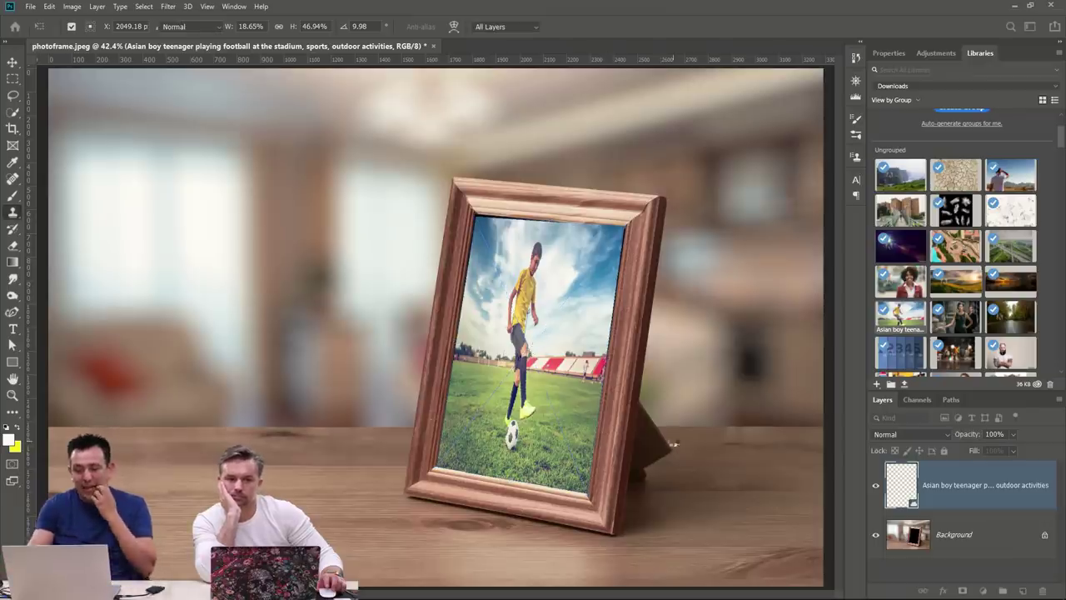
pyautogui.press('s')
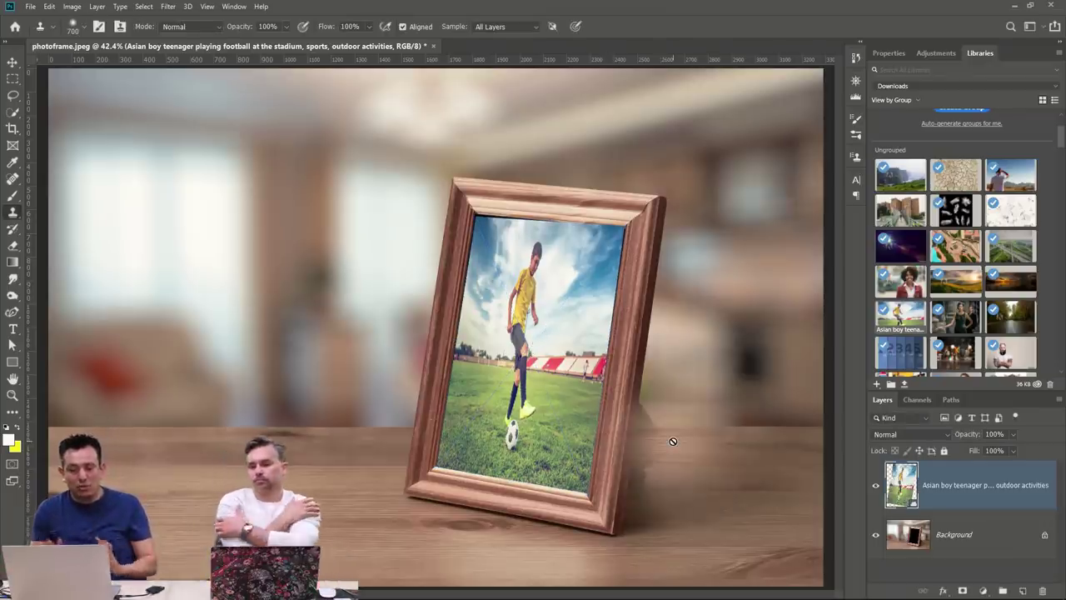
pyautogui.press('Delete')
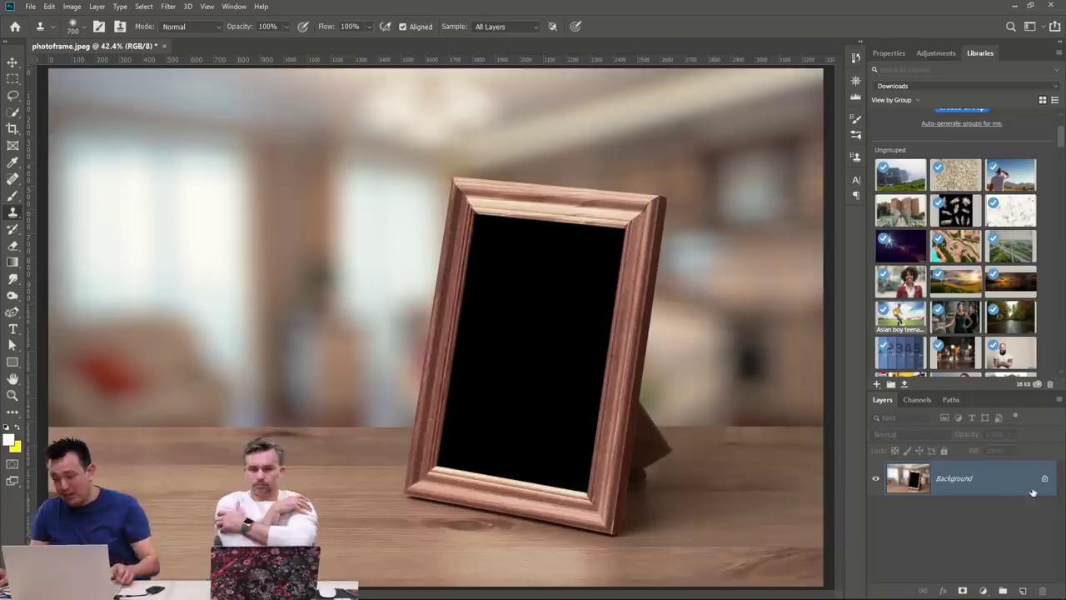
# Unlock the Background into Layer 0 and mark the frame opening's four corners with Perspective Crop.
pyautogui.click(1044, 479)
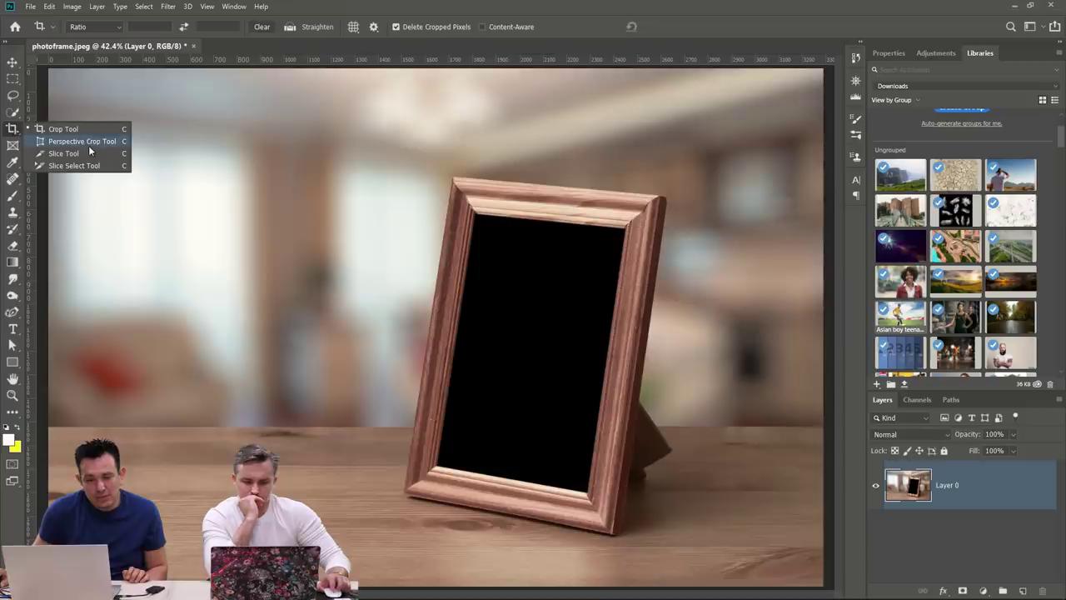
pyautogui.click(86, 145)
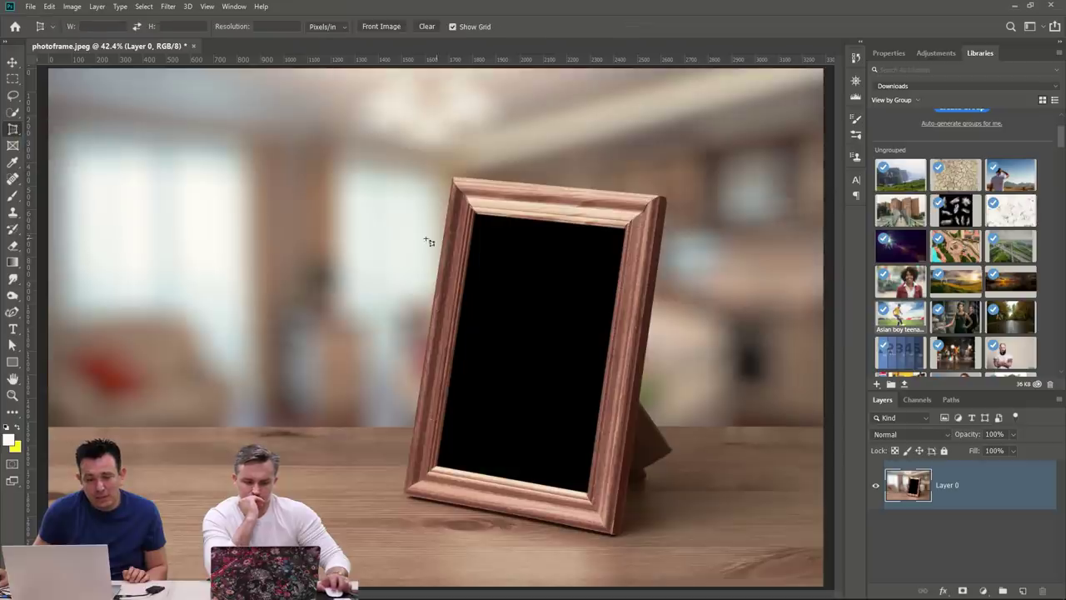
pyautogui.click(475, 214)
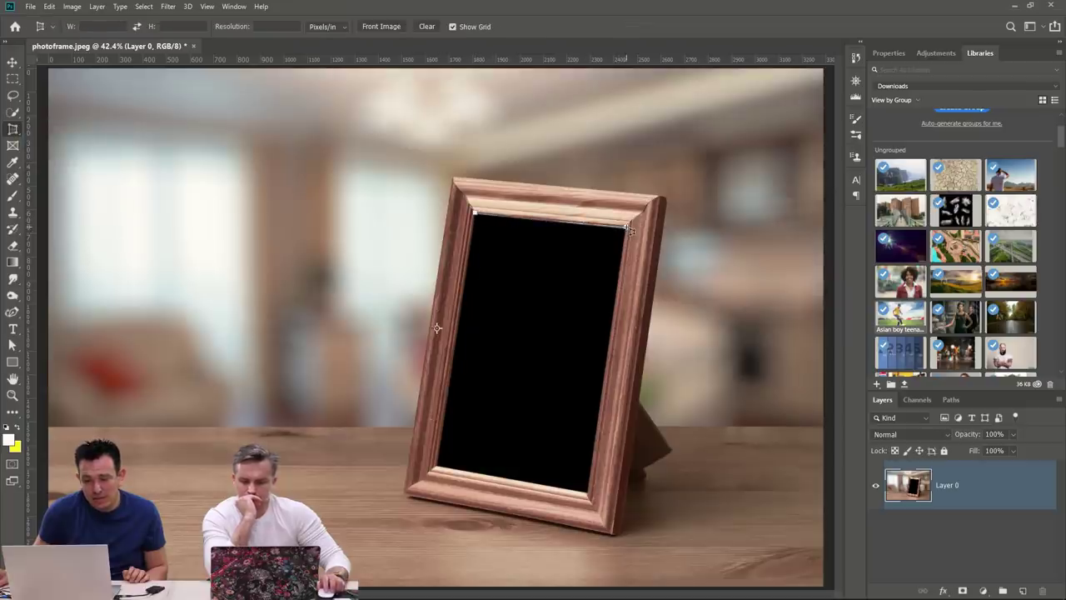
pyautogui.click(624, 227)
pyautogui.click(597, 370)
pyautogui.moveTo(598, 372); pyautogui.dragTo(588, 496)
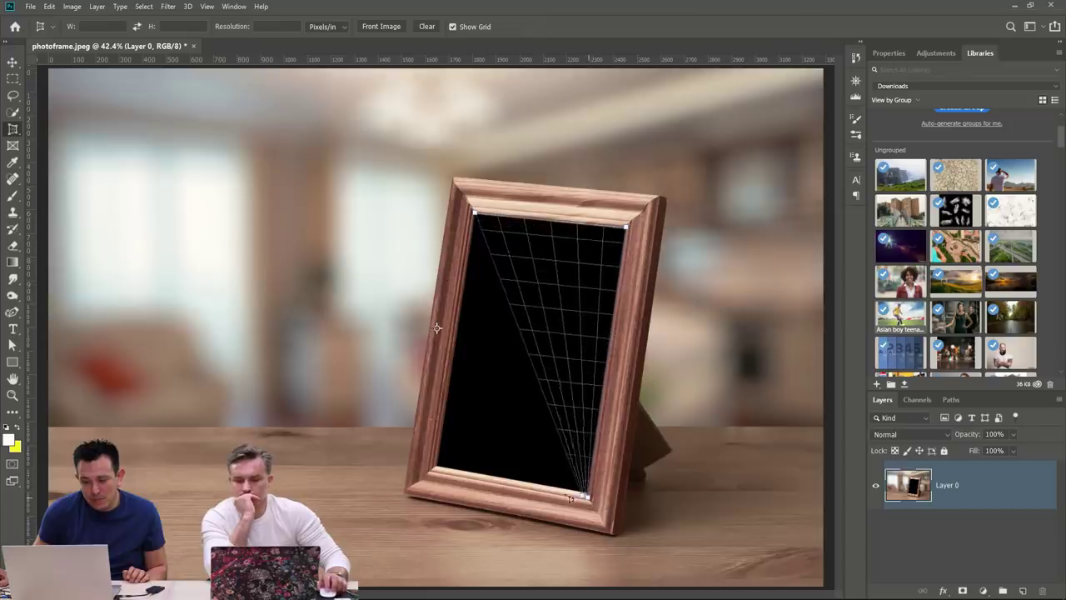
pyautogui.click(444, 477)
pyautogui.moveTo(448, 480); pyautogui.dragTo(443, 469)
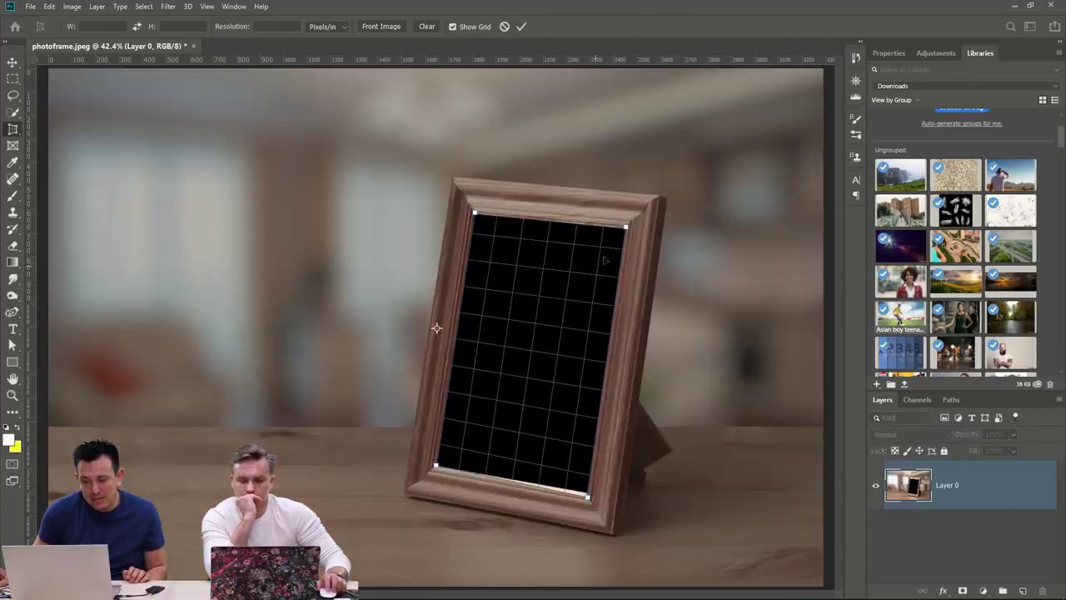
pyautogui.moveTo(629, 230); pyautogui.dragTo(628, 227)
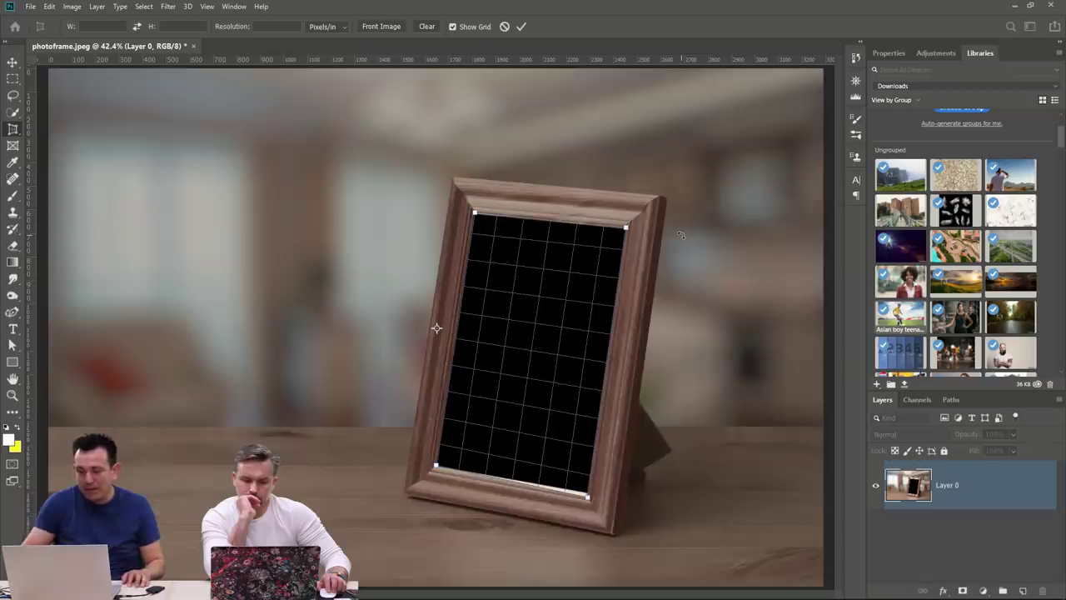
# Apply the perspective crop, then undo it and cancel a stray crop area.
pyautogui.press('Return')
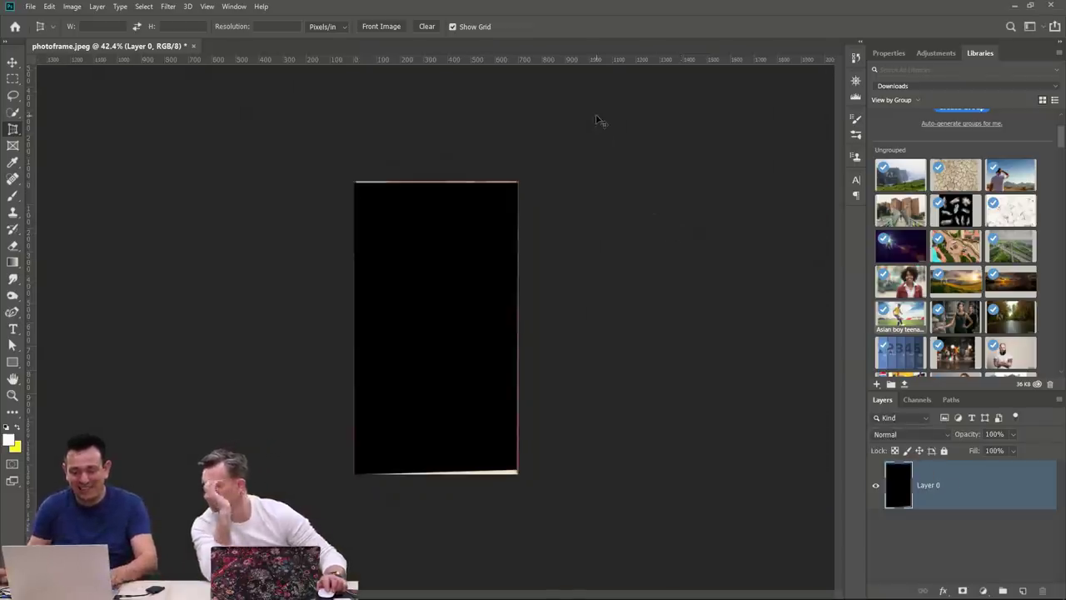
pyautogui.hotkey('ctrl', 'z')
pyautogui.moveTo(147, 365); pyautogui.dragTo(18, 398)
pyautogui.press('Escape')
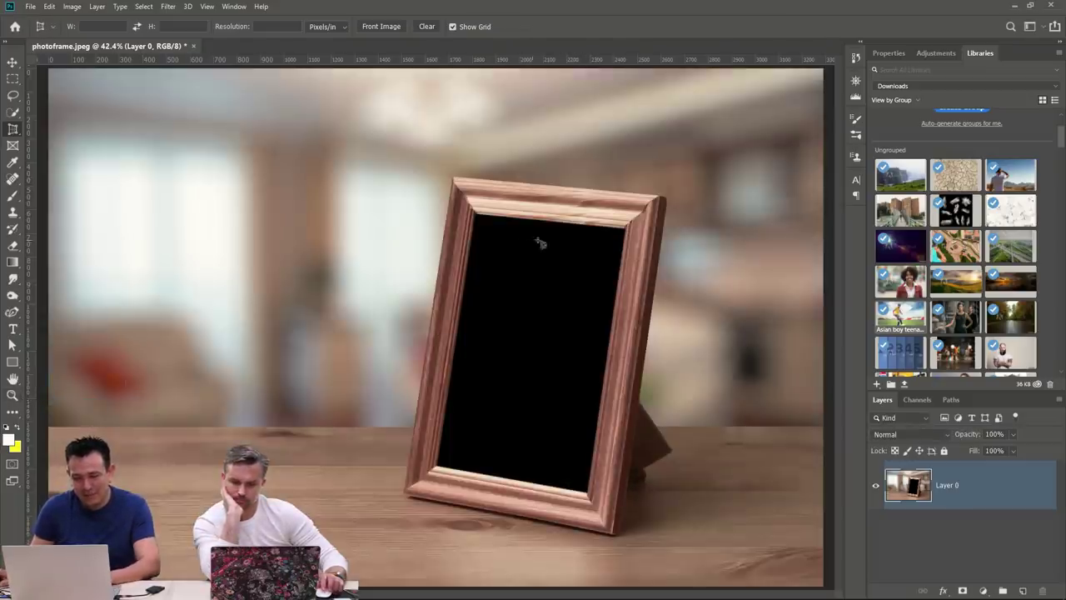
# Zoom in and perspective-crop to the frame opening's four inner corners, leaving an upright black rectangle.
pyautogui.click(12, 394)
pyautogui.click(537, 279)
pyautogui.click(537, 279)
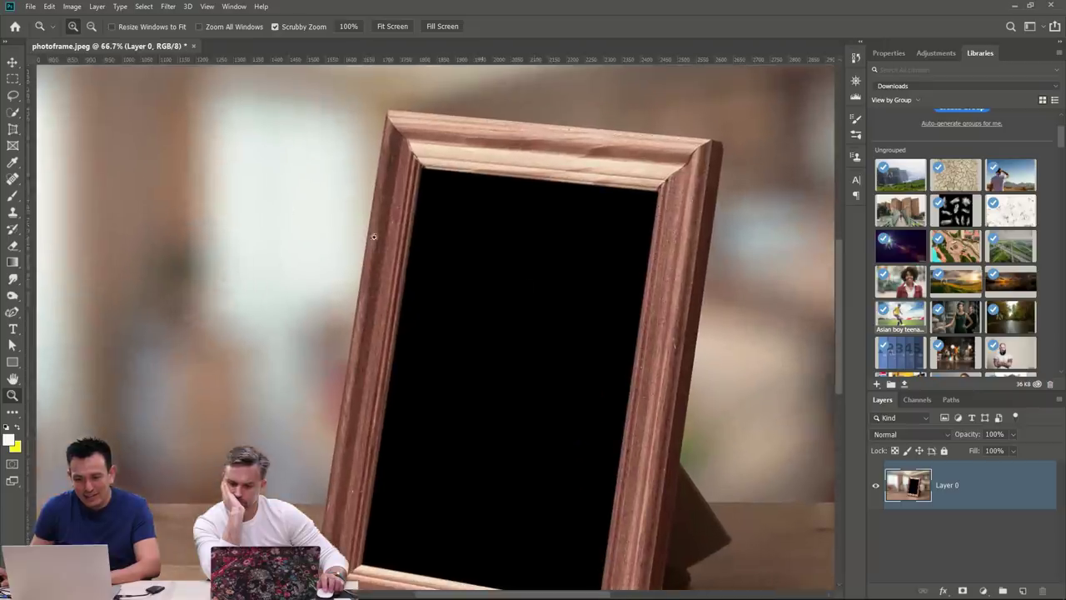
pyautogui.click(12, 128)
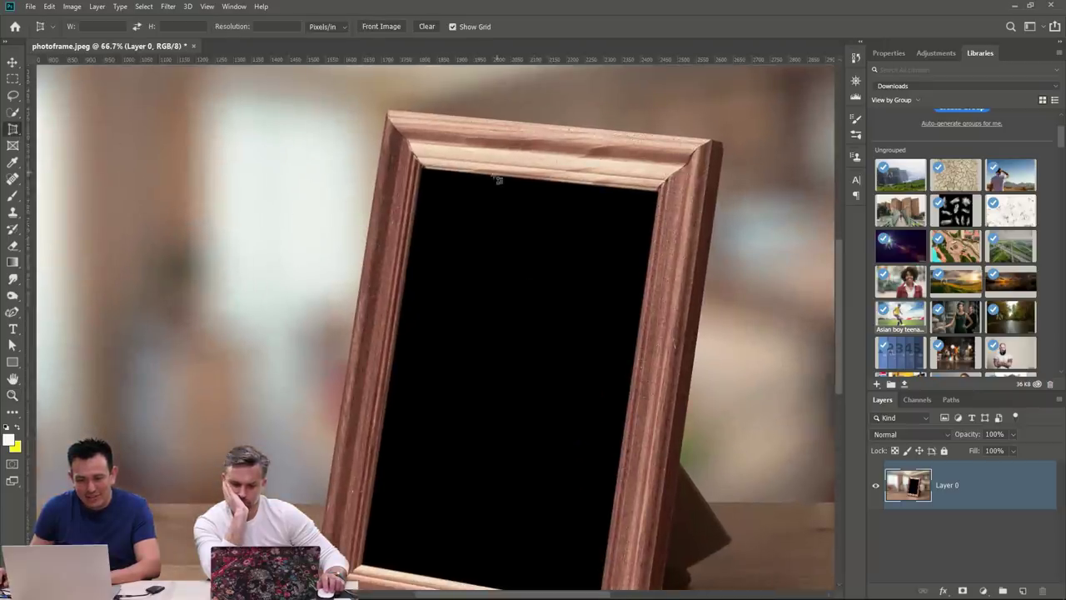
pyautogui.click(420, 171)
pyautogui.click(655, 194)
pyautogui.moveTo(647, 266); pyautogui.dragTo(641, 52)
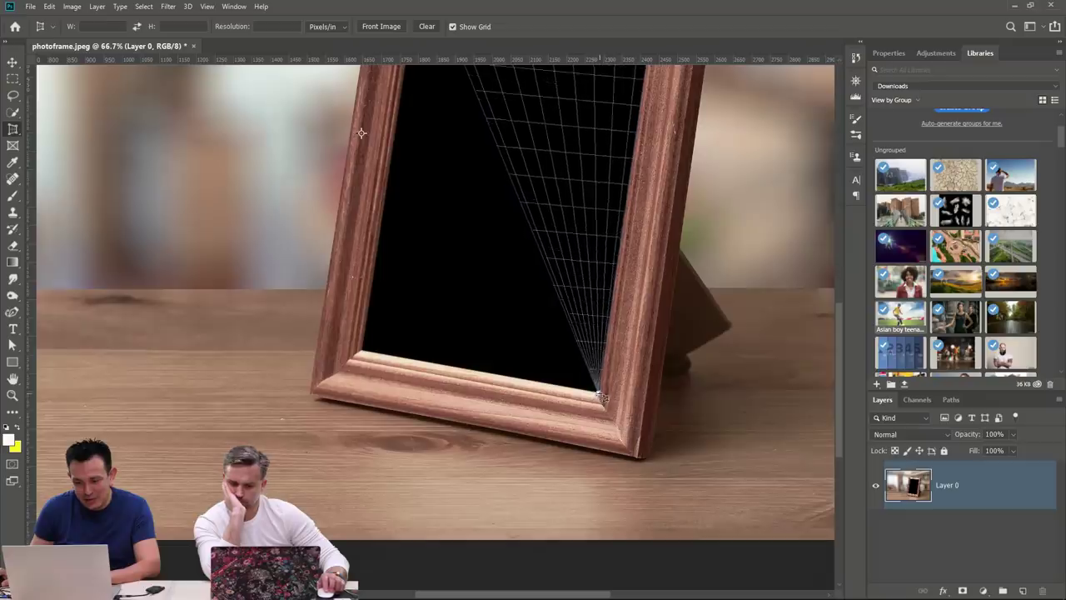
pyautogui.click(599, 391)
pyautogui.click(362, 350)
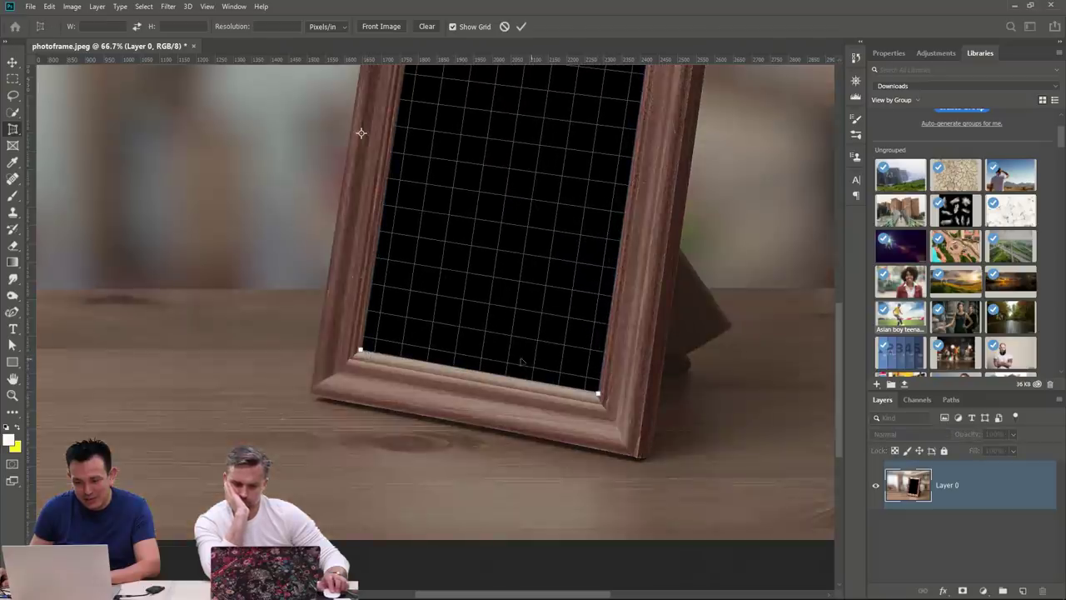
pyautogui.press('Return')
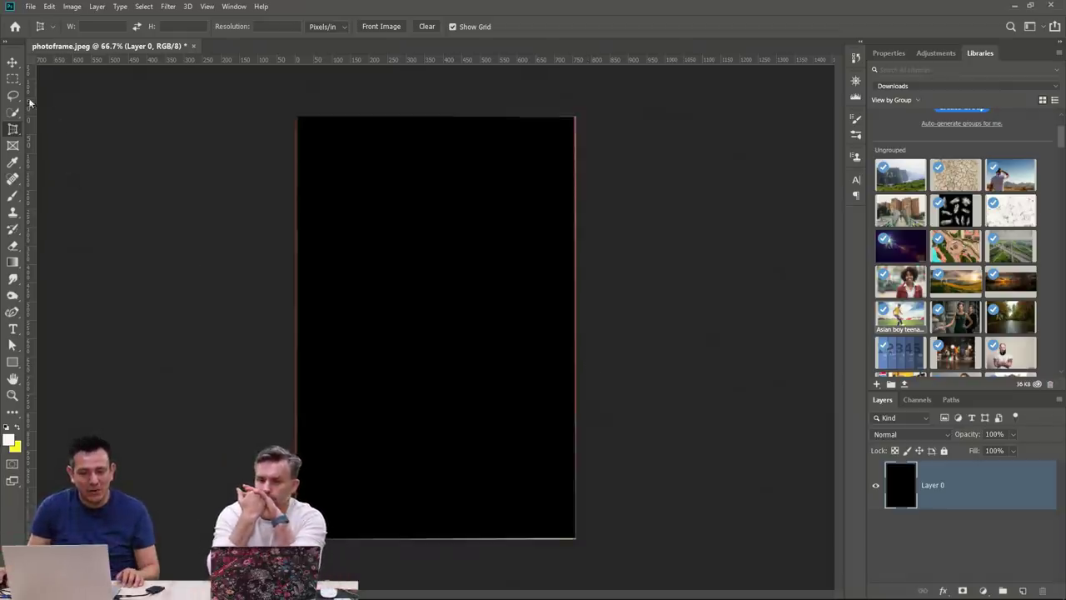
# Select the whole straightened black rectangle and copy it.
pyautogui.click(12, 80)
pyautogui.moveTo(280, 75); pyautogui.dragTo(733, 552)
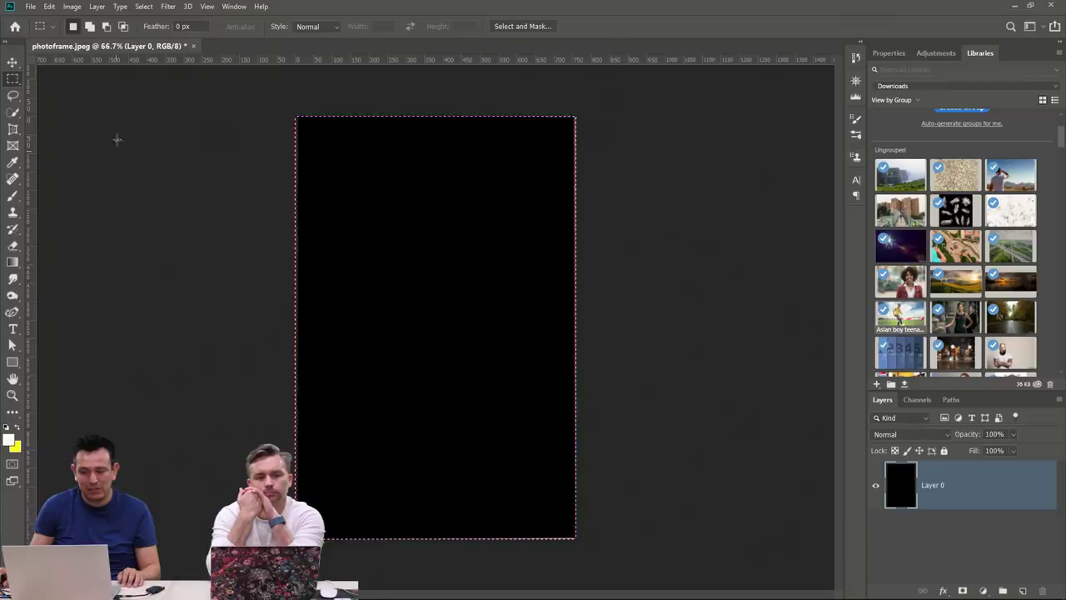
pyautogui.click(49, 6)
pyautogui.click(79, 94)
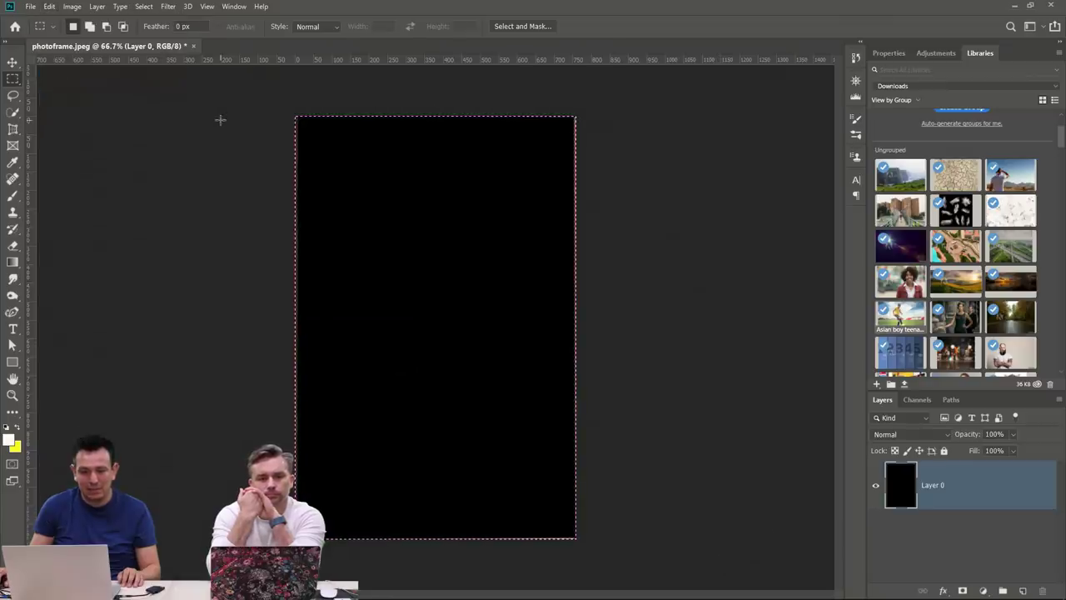
# Undo the crop, paste the rectangle as Layer 1, and convert it to a smart object.
pyautogui.hotkey('ctrl', 'z')
pyautogui.hotkey('ctrl', 'z')
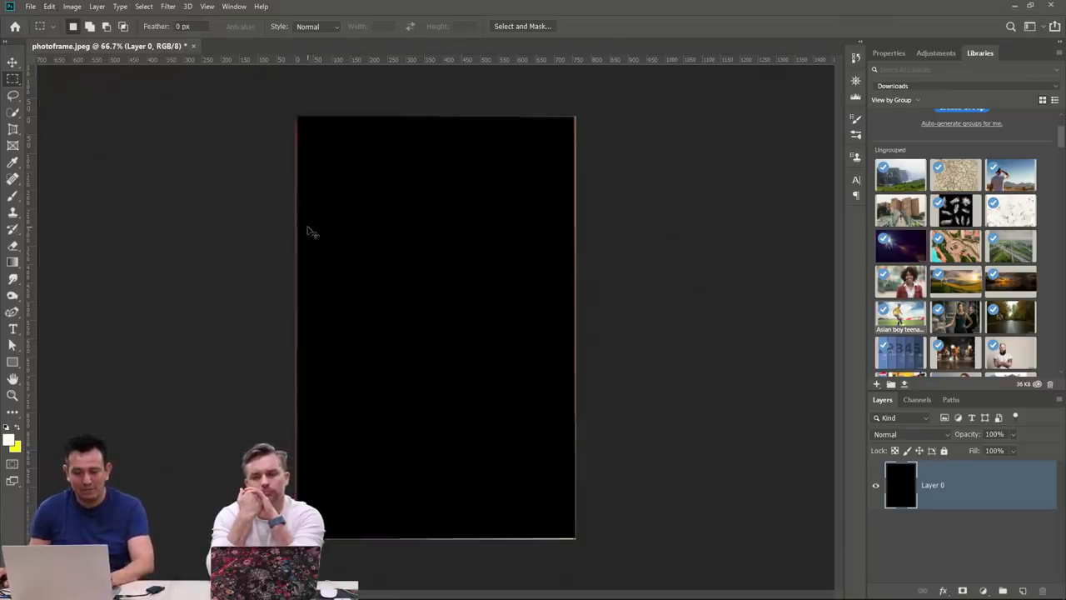
pyautogui.hotkey('ctrl', 'v')
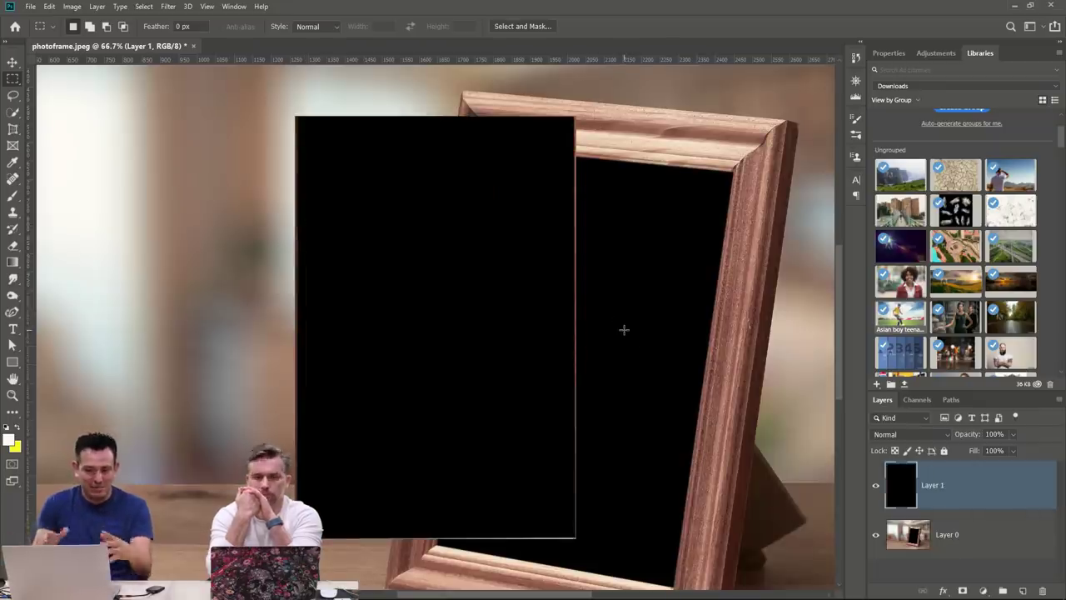
pyautogui.rightClick(996, 496)
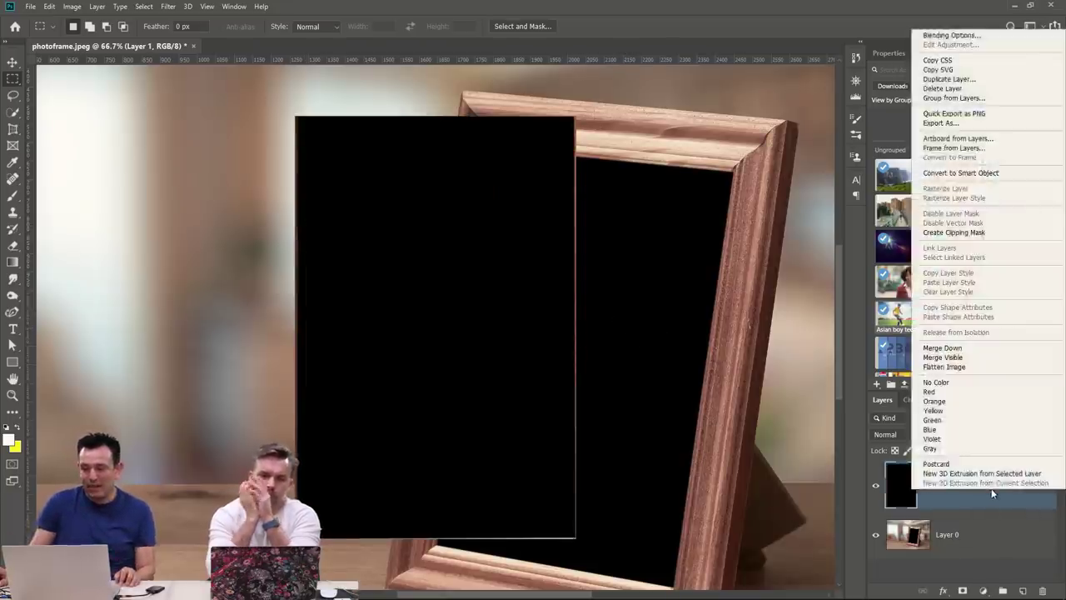
pyautogui.click(958, 172)
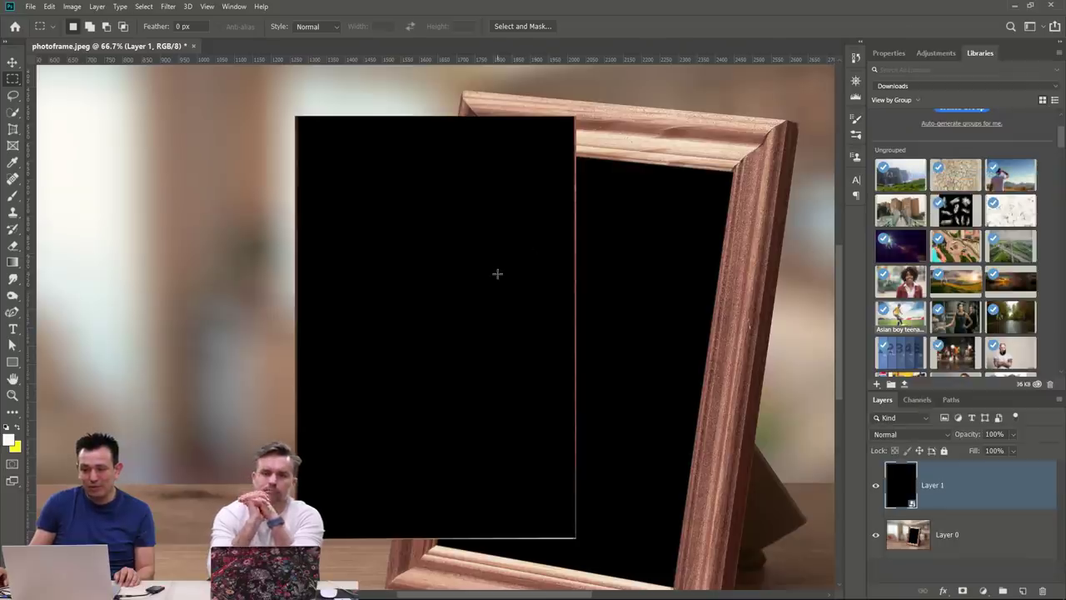
# Move the black smart-object rectangle over the wooden frame.
pyautogui.press('v')
pyautogui.moveTo(483, 310); pyautogui.dragTo(571, 393)
pyautogui.scroll(-3, 714, 430)
pyautogui.rightClick(518, 393)
pyautogui.rightClick(447, 392)
pyautogui.rightClick(447, 391)
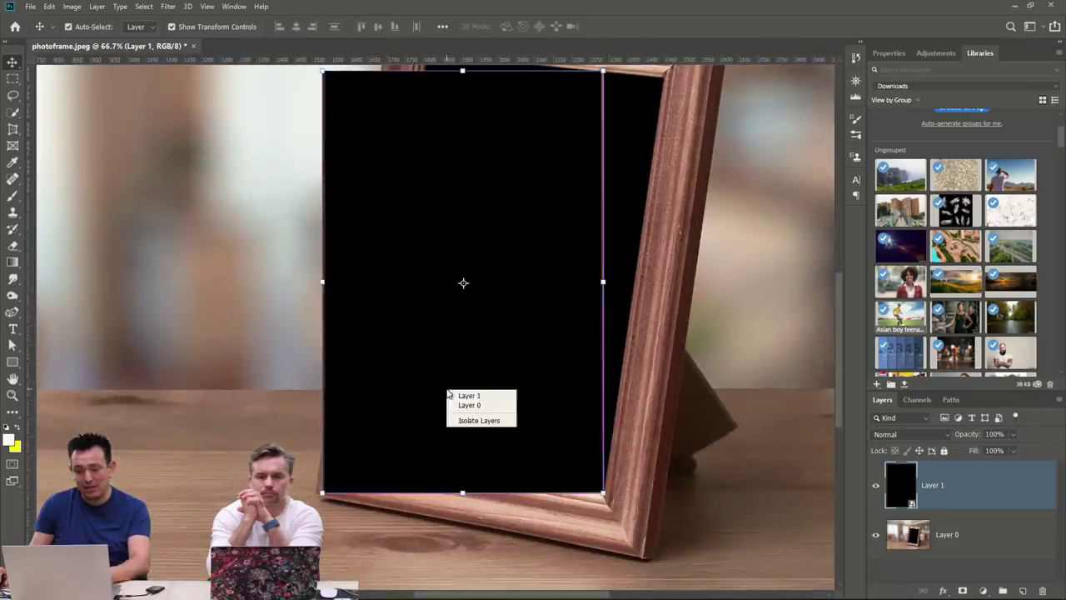
# Distort the rectangle's corners onto the frame's inner corners and commit the transform.
pyautogui.press('Escape')
pyautogui.hotkey('ctrl', 't')
pyautogui.rightClick(444, 389)
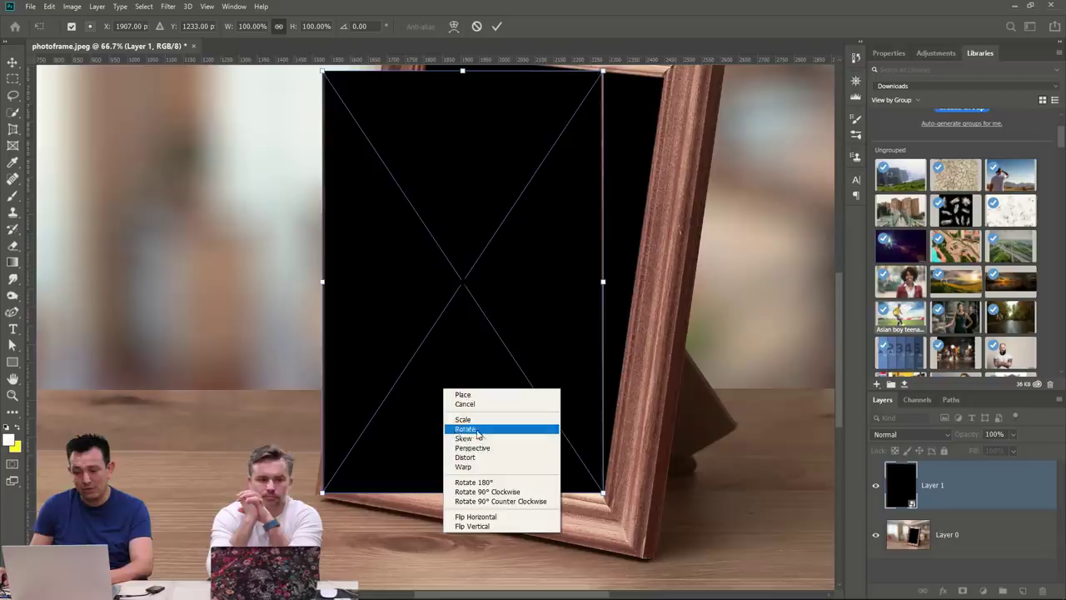
pyautogui.click(470, 456)
pyautogui.moveTo(464, 72); pyautogui.dragTo(524, 78)
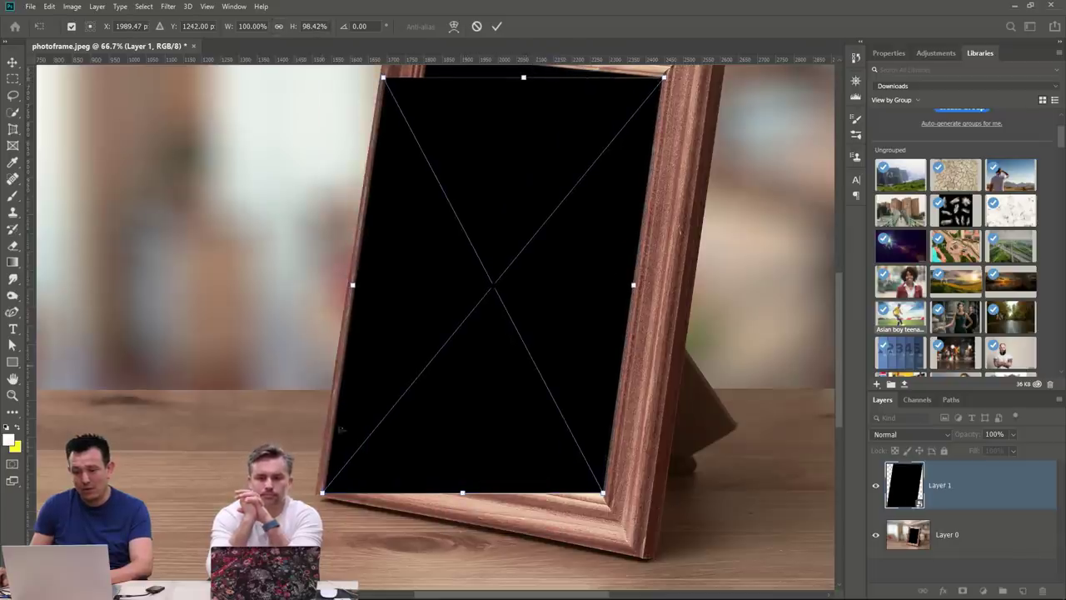
pyautogui.moveTo(322, 494); pyautogui.dragTo(368, 453)
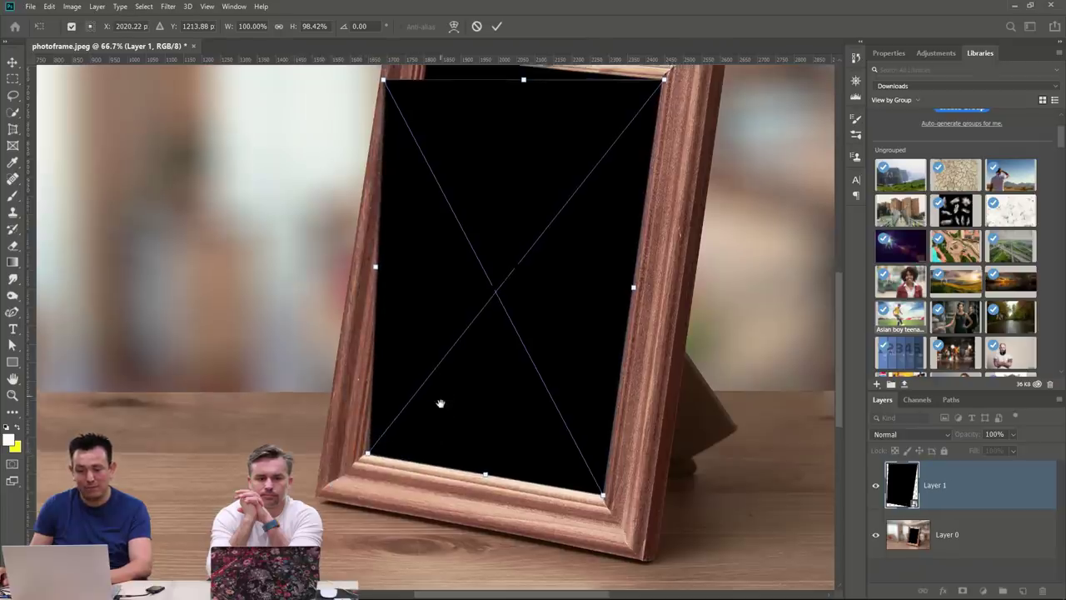
pyautogui.scroll(3, 431, 177)
pyautogui.moveTo(390, 144); pyautogui.dragTo(433, 119)
pyautogui.press('Return')
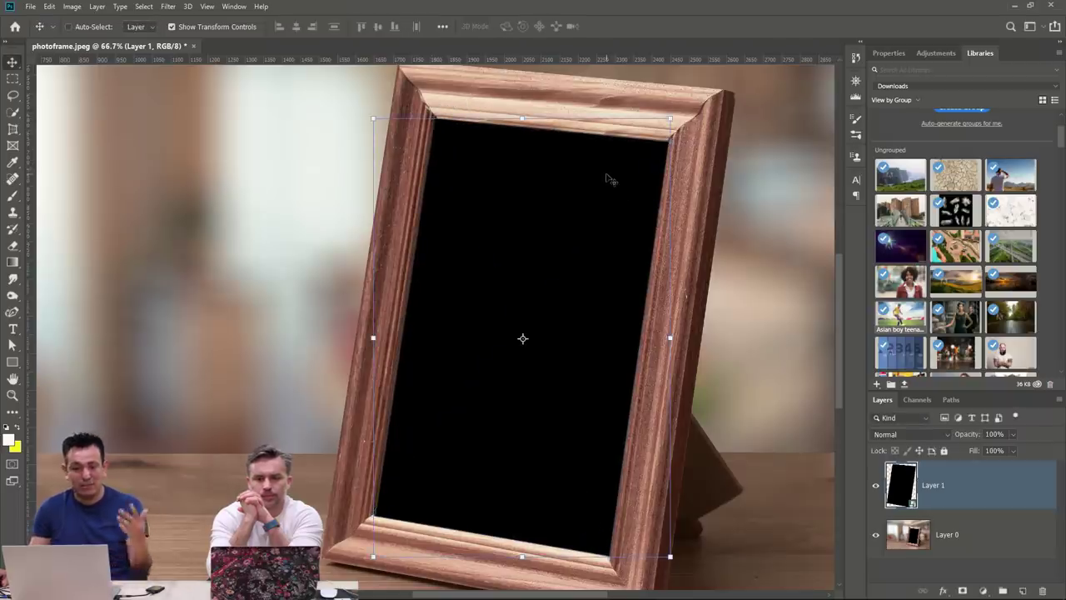
# Place the football photo from Libraries inside Layer 1's smart object, scaled and centred to fill.
pyautogui.doubleClick(896, 491)
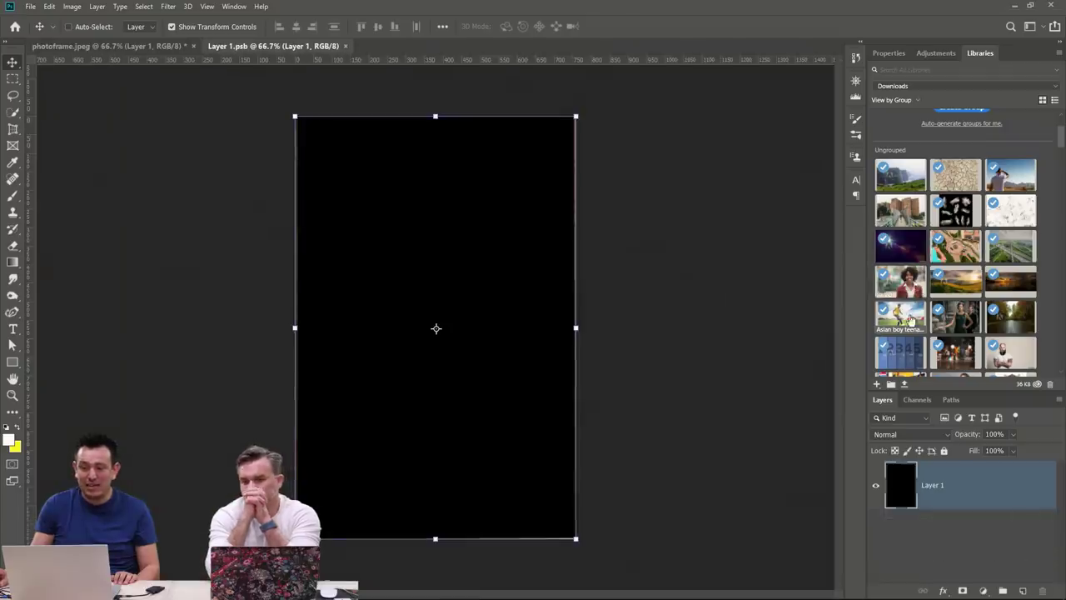
pyautogui.moveTo(904, 316); pyautogui.dragTo(419, 350)
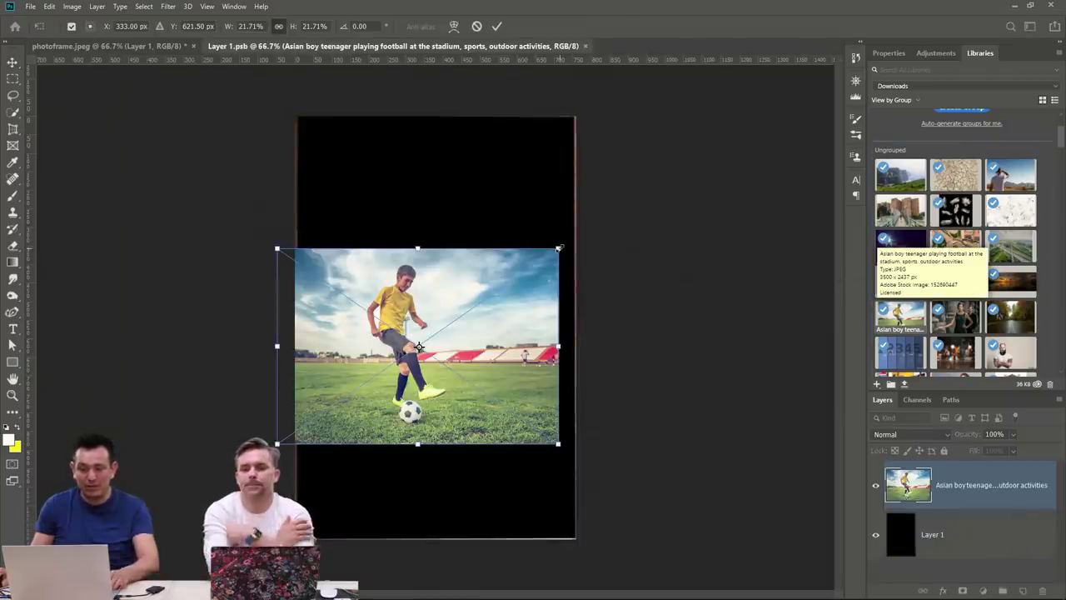
pyautogui.moveTo(558, 248); pyautogui.dragTo(772, 98)
pyautogui.moveTo(277, 443); pyautogui.dragTo(111, 574)
pyautogui.moveTo(467, 391); pyautogui.dragTo(450, 481)
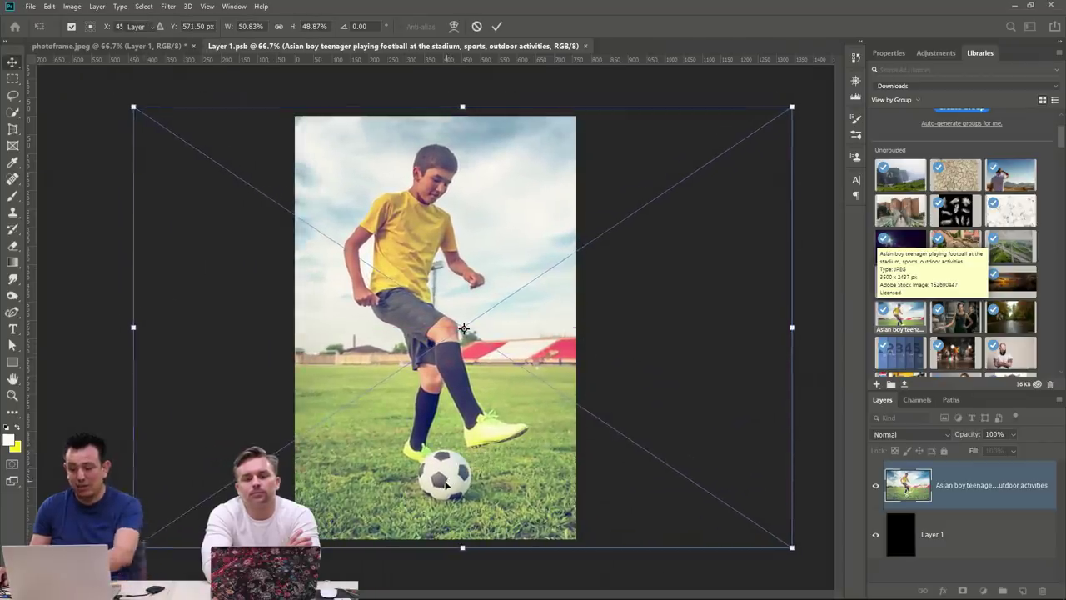
pyautogui.press('Return')
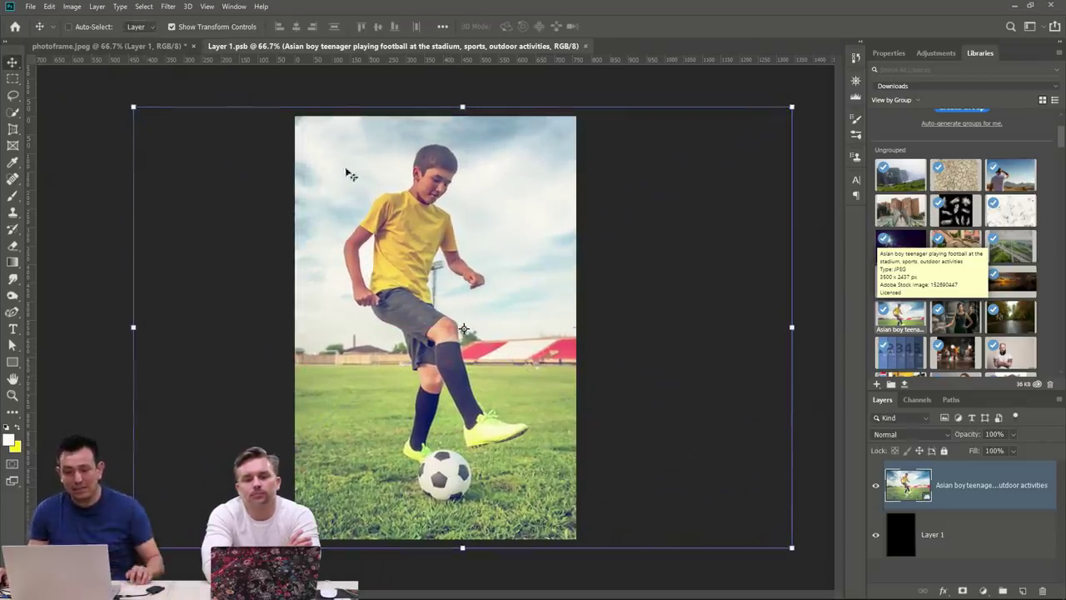
# Return to photoframe.jpeg and zoom out to view the whole scene.
pyautogui.click(158, 47)
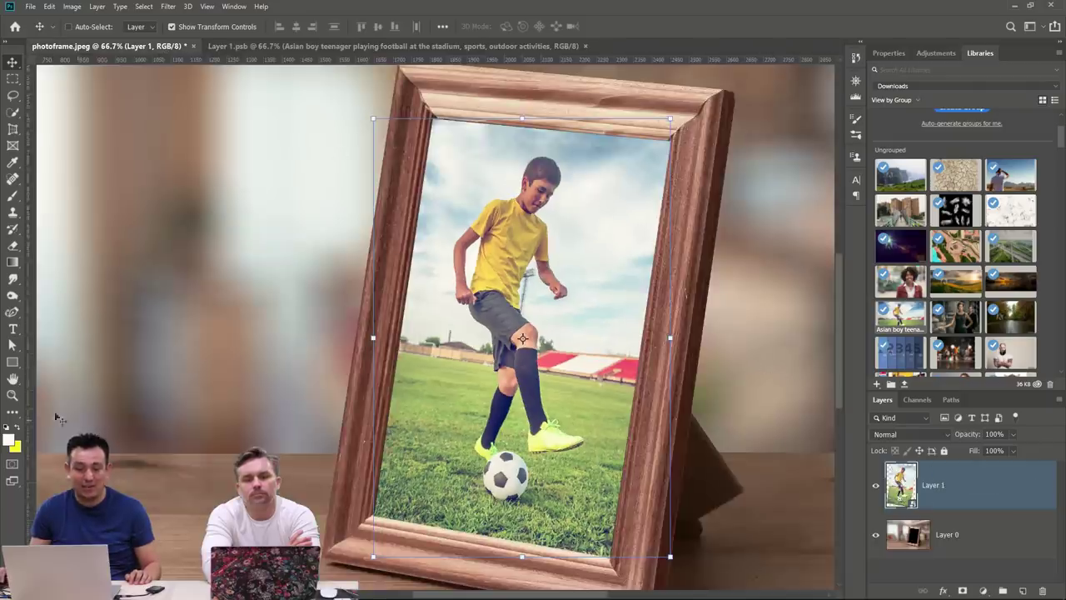
pyautogui.doubleClick(13, 395)
pyautogui.moveTo(617, 355); pyautogui.dragTo(446, 357)
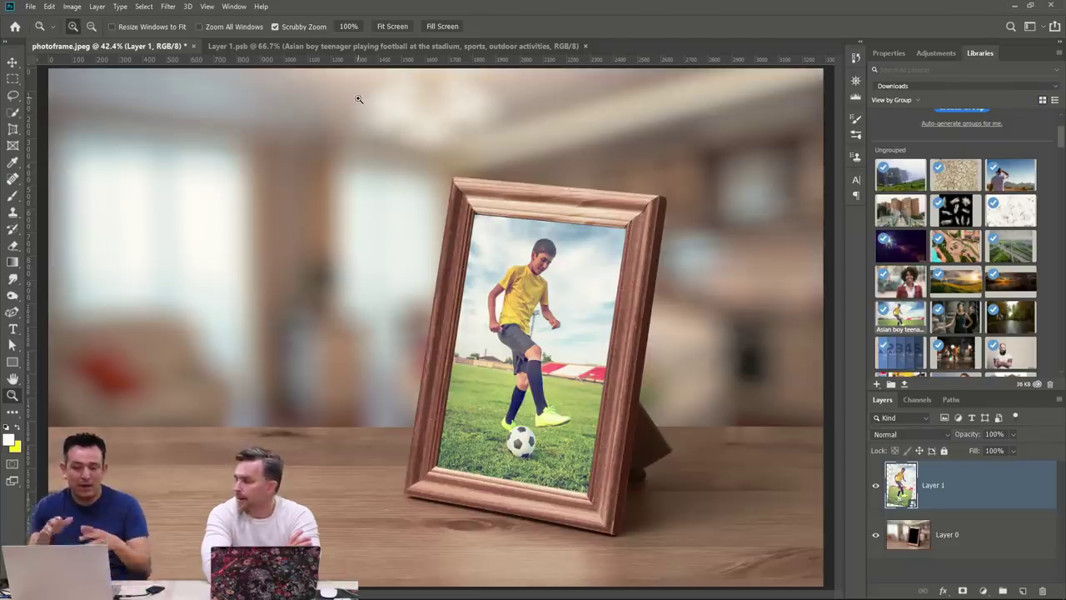
# Open Layer 1's smart object and try placing the attractive people image, then cancel it.
pyautogui.click(167, 7)
pyautogui.click(145, 7)
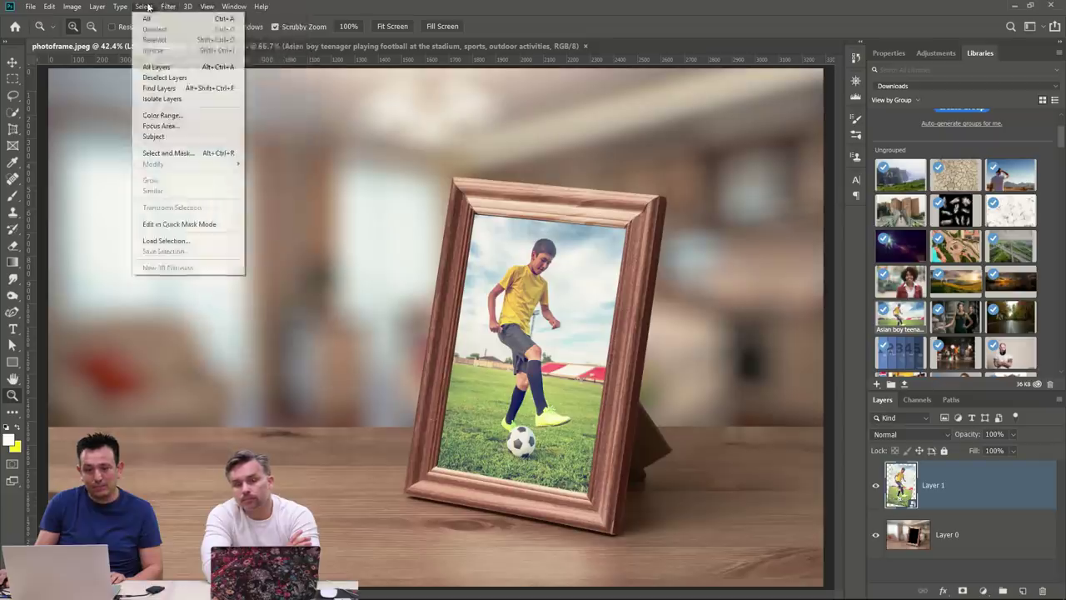
pyautogui.moveTo(169, 8)
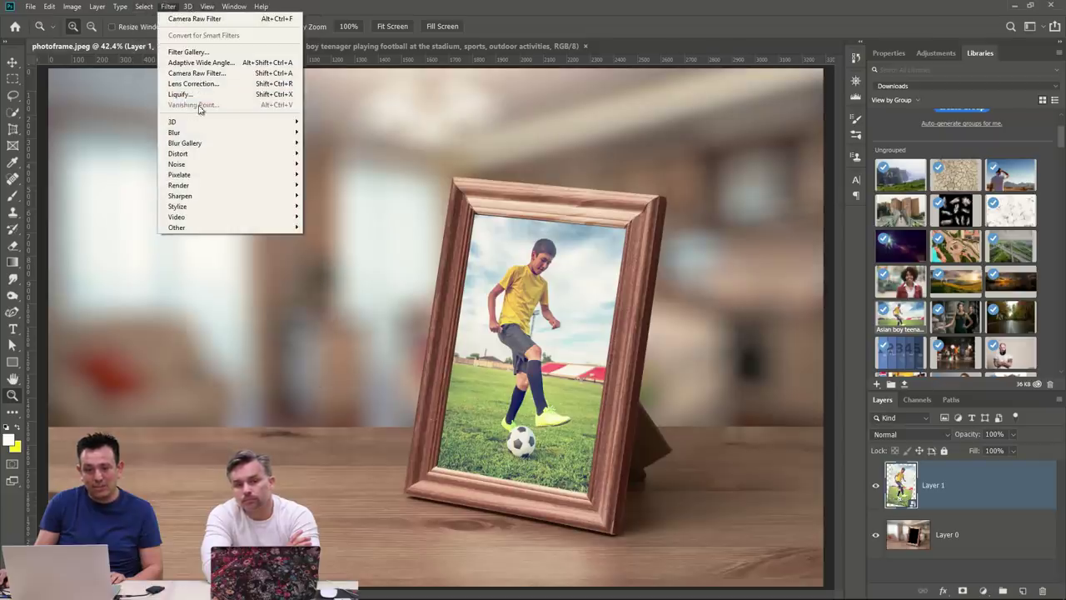
pyautogui.doubleClick(901, 494)
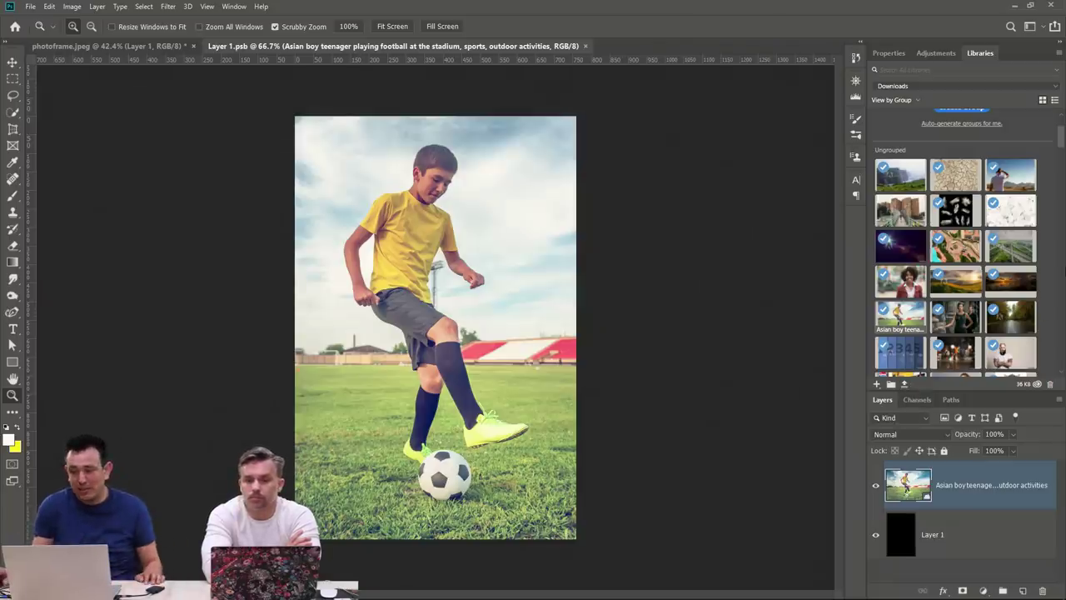
pyautogui.moveTo(958, 317); pyautogui.dragTo(460, 327)
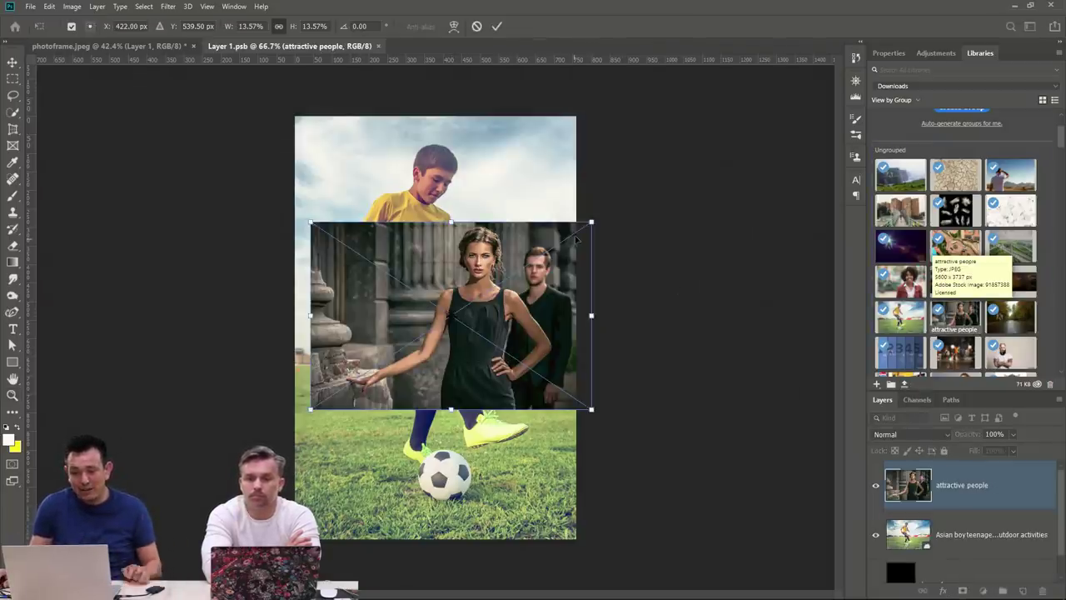
pyautogui.moveTo(591, 222); pyautogui.dragTo(831, 80)
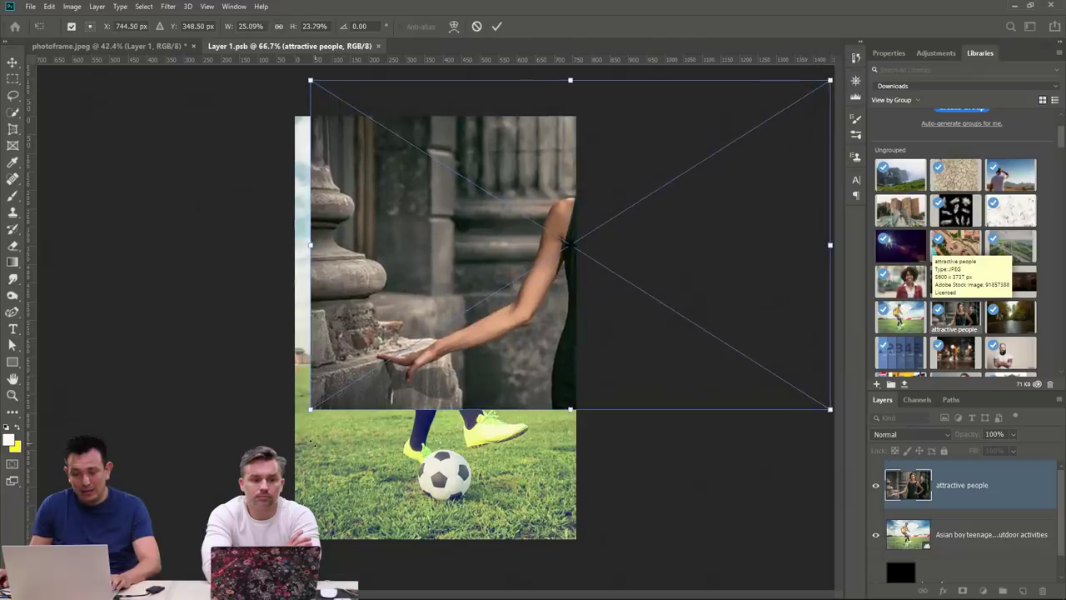
pyautogui.moveTo(317, 412); pyautogui.dragTo(33, 547)
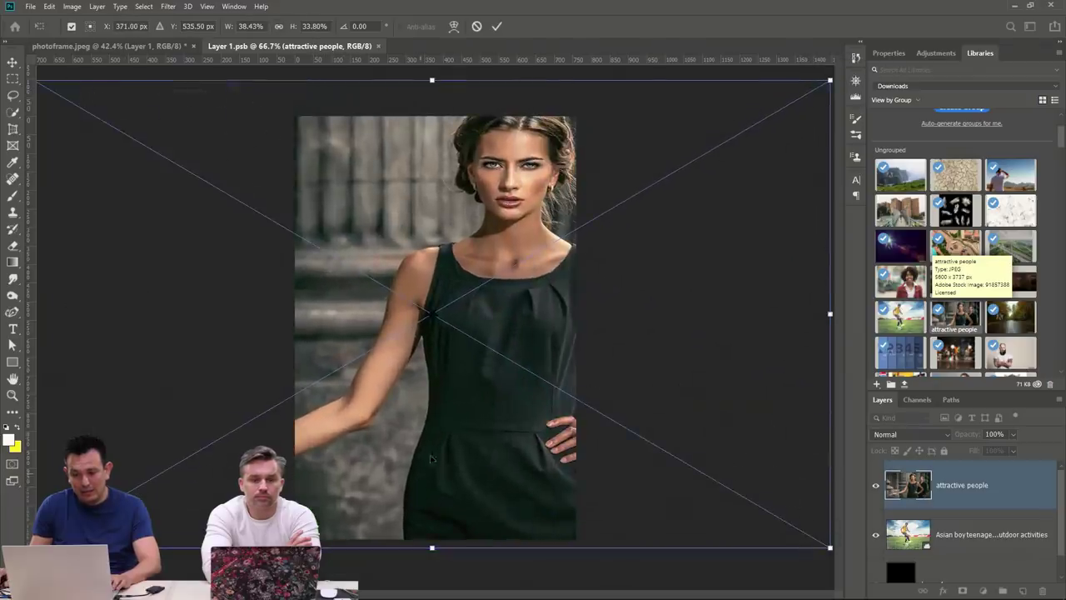
pyautogui.hotkey('ctrl', 'z')
pyautogui.moveTo(467, 431); pyautogui.dragTo(437, 528)
pyautogui.press('Escape')
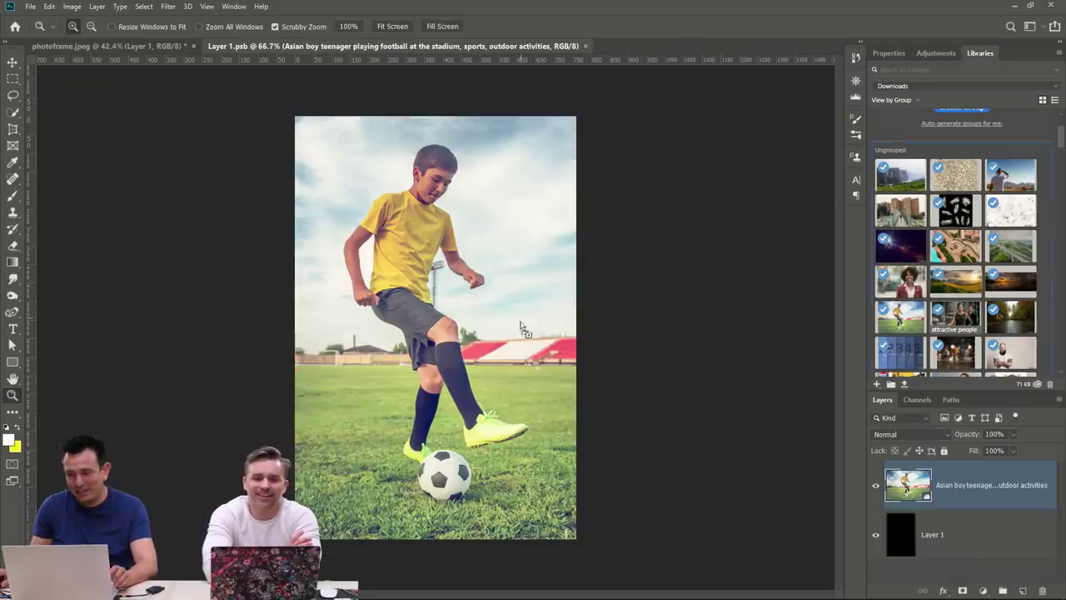
# Re-place the woman image scaled to fill the opening, then close and save the smart object.
pyautogui.moveTo(525, 329); pyautogui.dragTo(524, 329)
pyautogui.moveTo(353, 238); pyautogui.dragTo(119, 98)
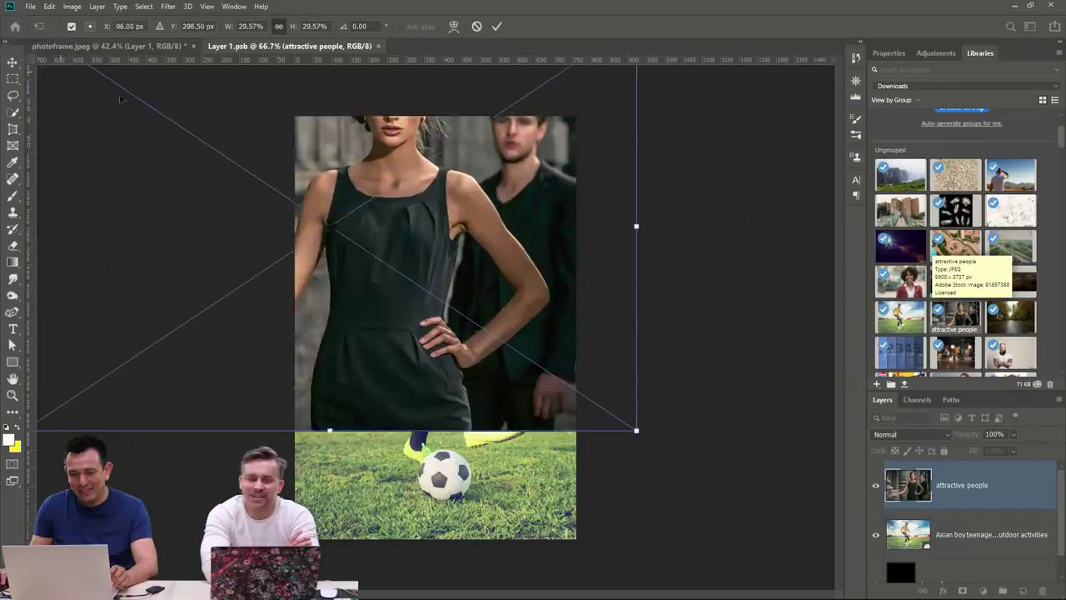
pyautogui.moveTo(536, 252); pyautogui.dragTo(536, 369)
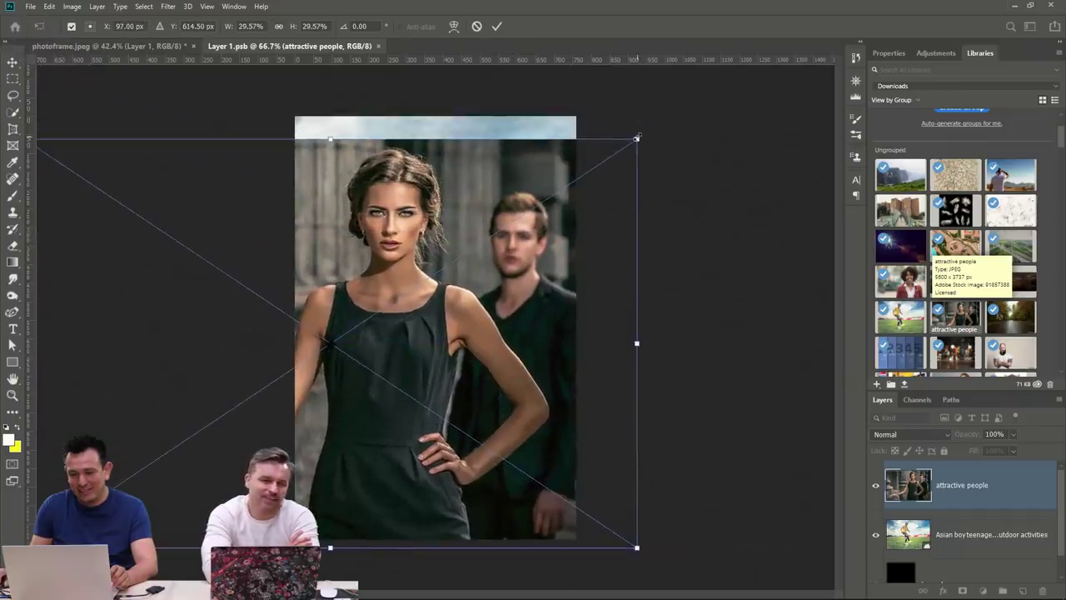
pyautogui.moveTo(638, 137); pyautogui.dragTo(693, 82)
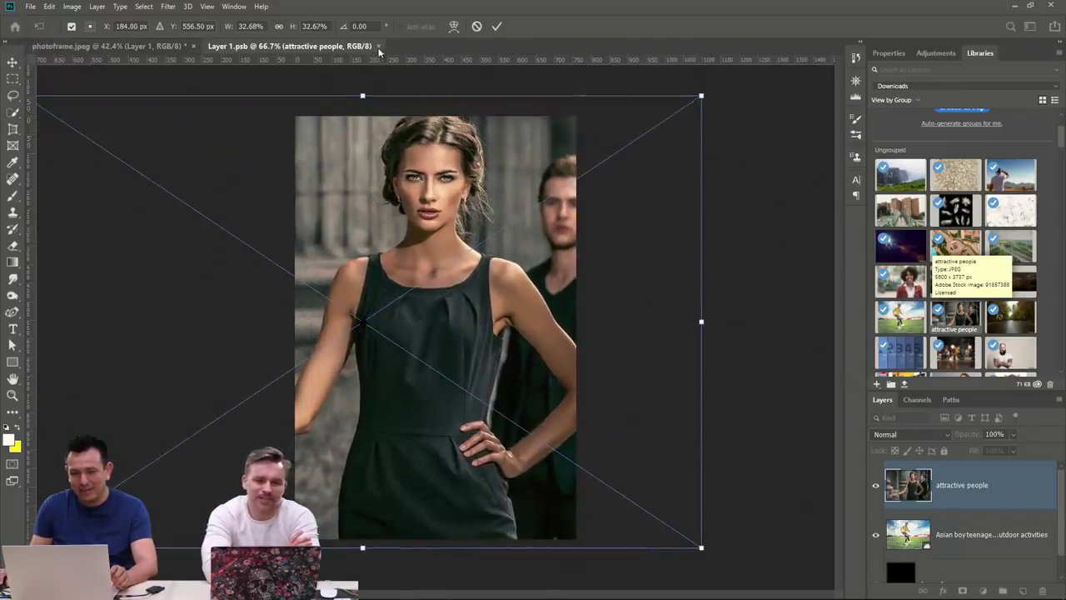
pyautogui.click(496, 26)
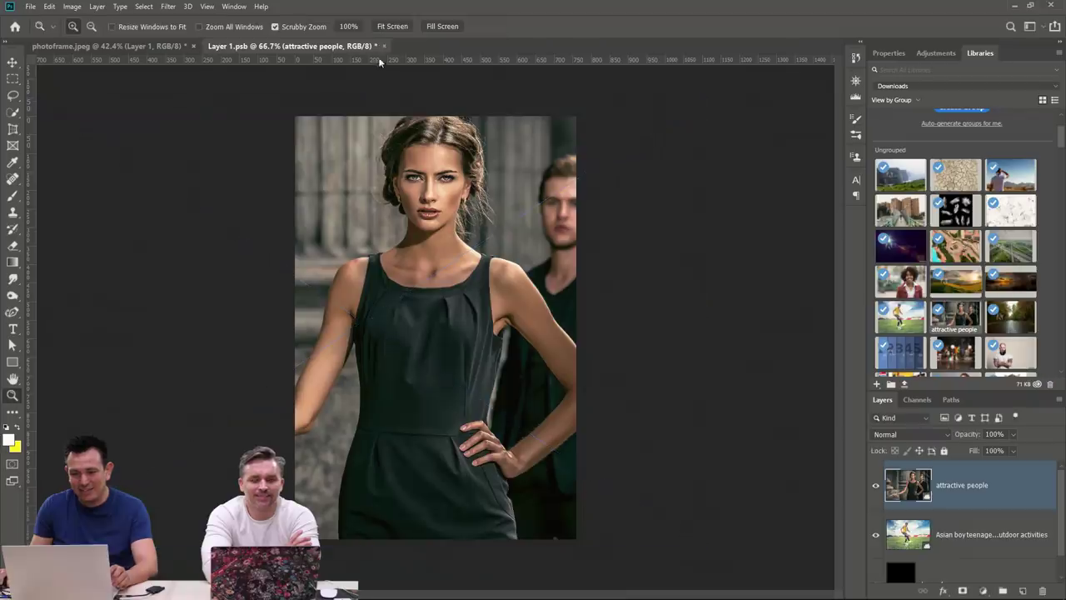
pyautogui.click(383, 46)
pyautogui.click(473, 227)
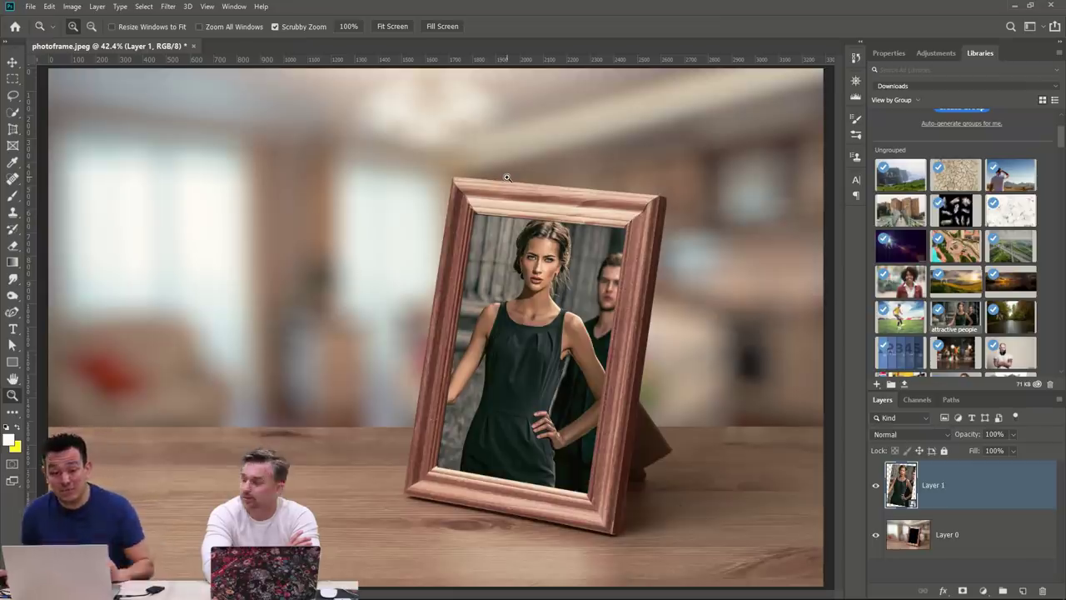
# Save the mockup as frame.psd on the Desktop, accepting Maximize Compatibility.
pyautogui.click(31, 7)
pyautogui.click(58, 109)
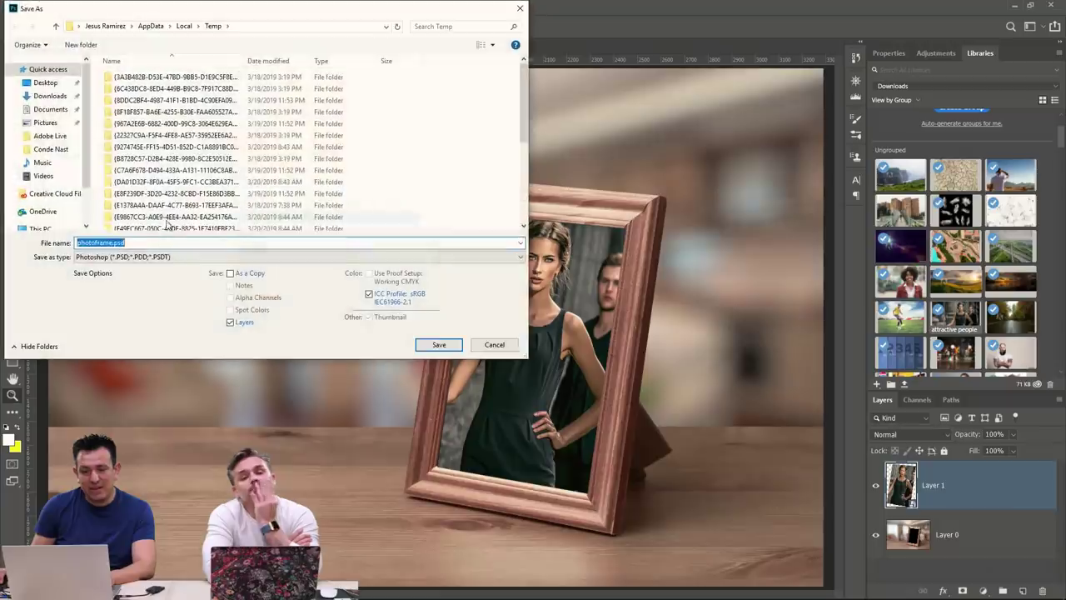
pyautogui.click(45, 82)
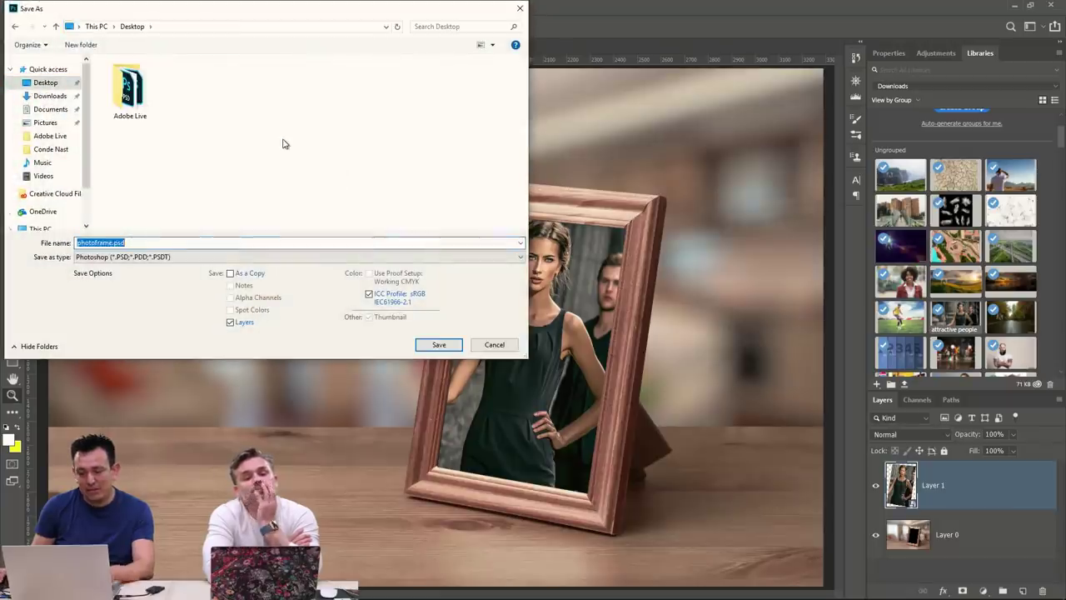
pyautogui.write('frame')
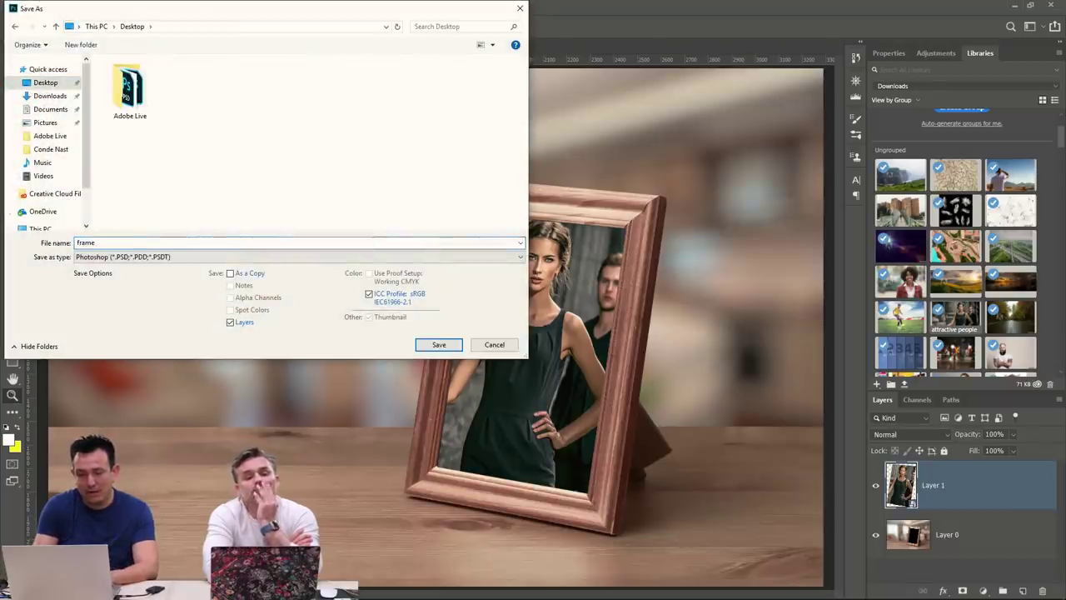
pyautogui.press('Return')
pyautogui.click(680, 172)
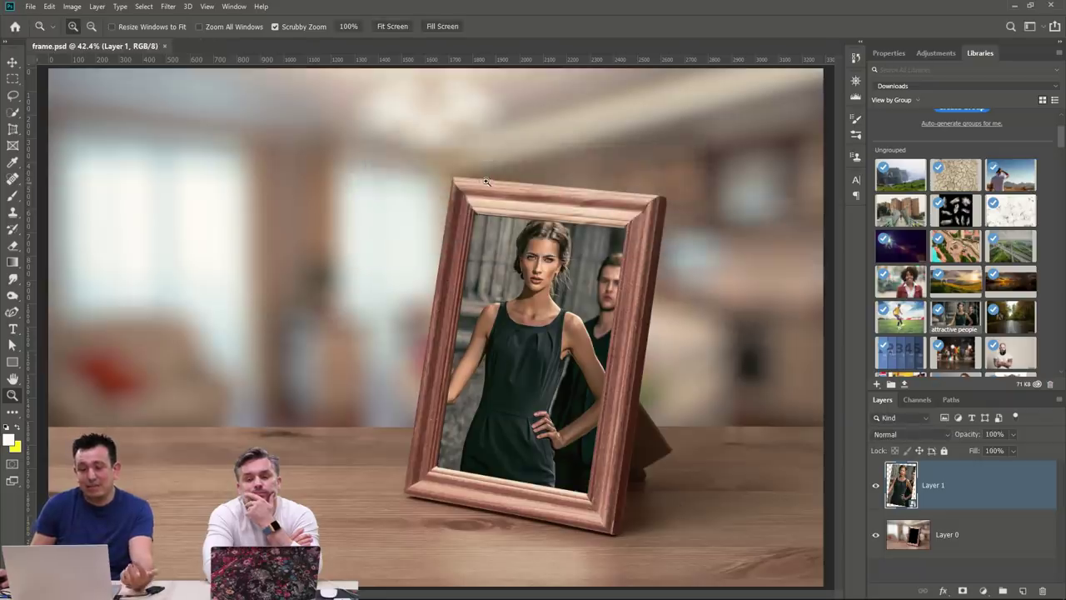
# Reopen frame.psd from the desktop and paint white and yellow test strokes on a new layer.
pyautogui.click(165, 46)
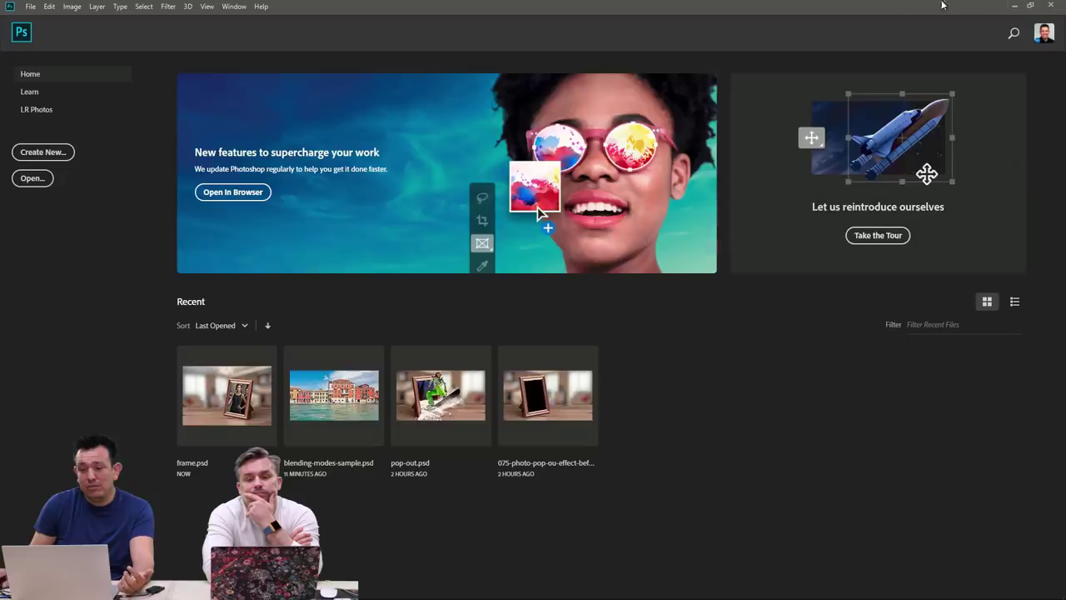
pyautogui.click(1009, 5)
pyautogui.doubleClick(23, 292)
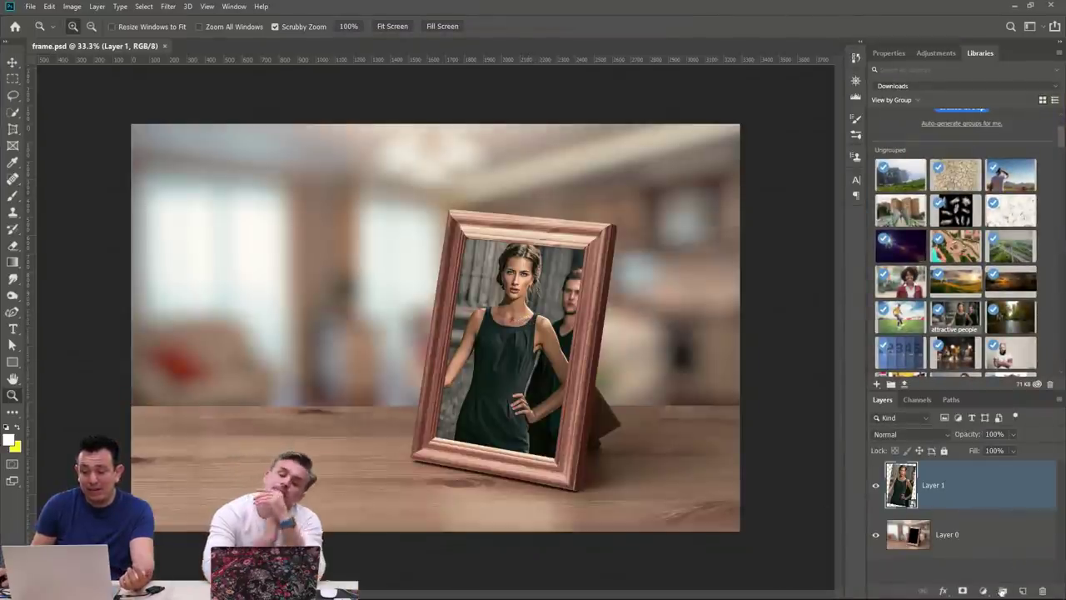
pyautogui.click(1021, 591)
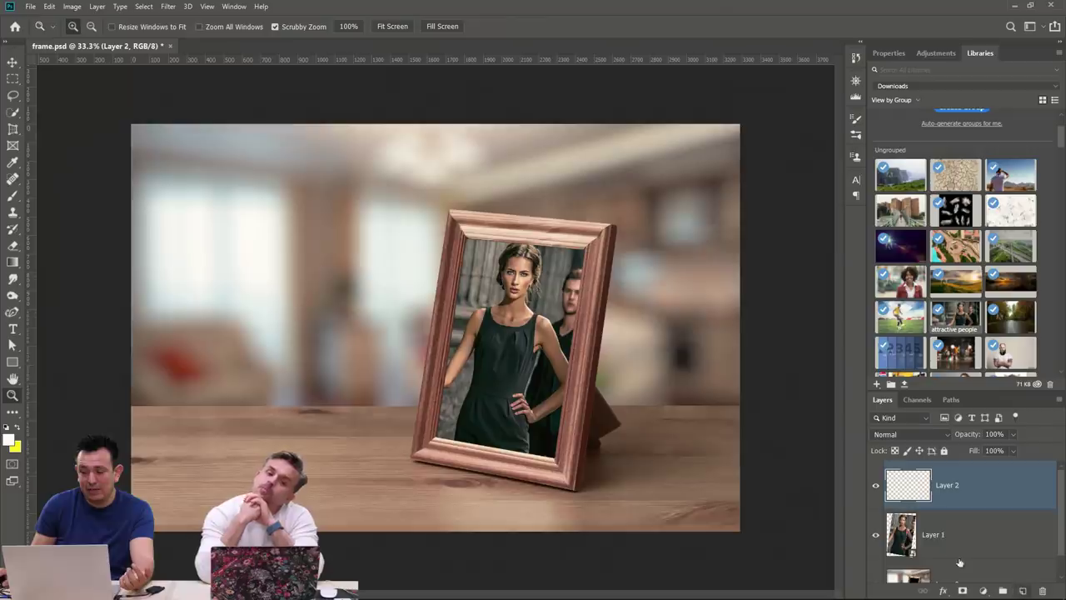
pyautogui.click(14, 199)
pyautogui.moveTo(200, 183)
pyautogui.mouseDown()
pyautogui.moveTo(366, 196)
pyautogui.moveTo(648, 440)
pyautogui.moveTo(700, 500)
pyautogui.mouseUp()
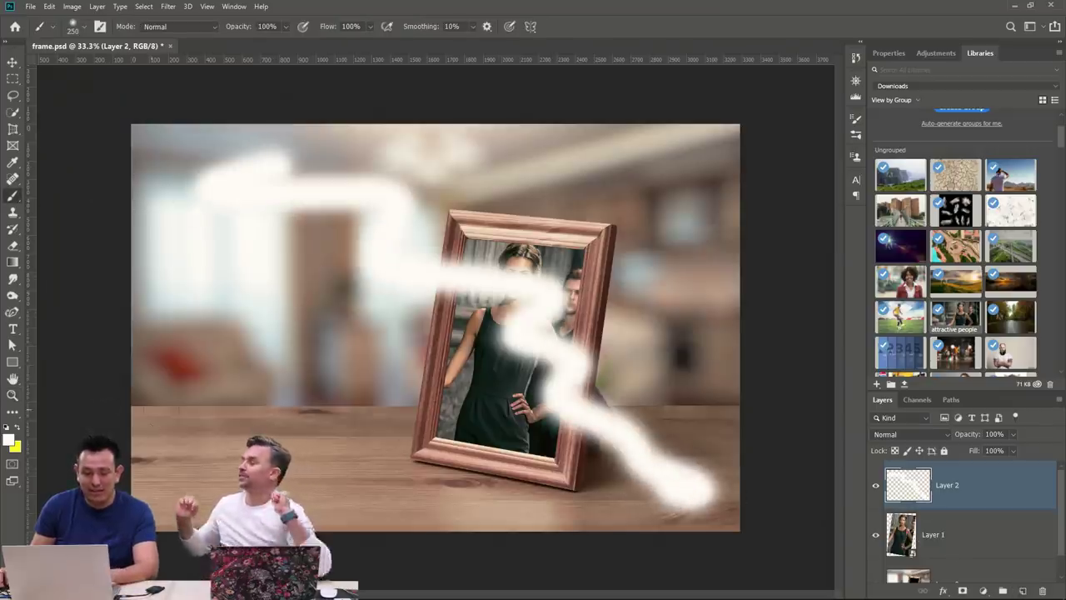
pyautogui.click(20, 428)
pyautogui.moveTo(358, 208)
pyautogui.mouseDown()
pyautogui.moveTo(248, 224)
pyautogui.moveTo(613, 429)
pyautogui.moveTo(702, 496)
pyautogui.mouseUp()
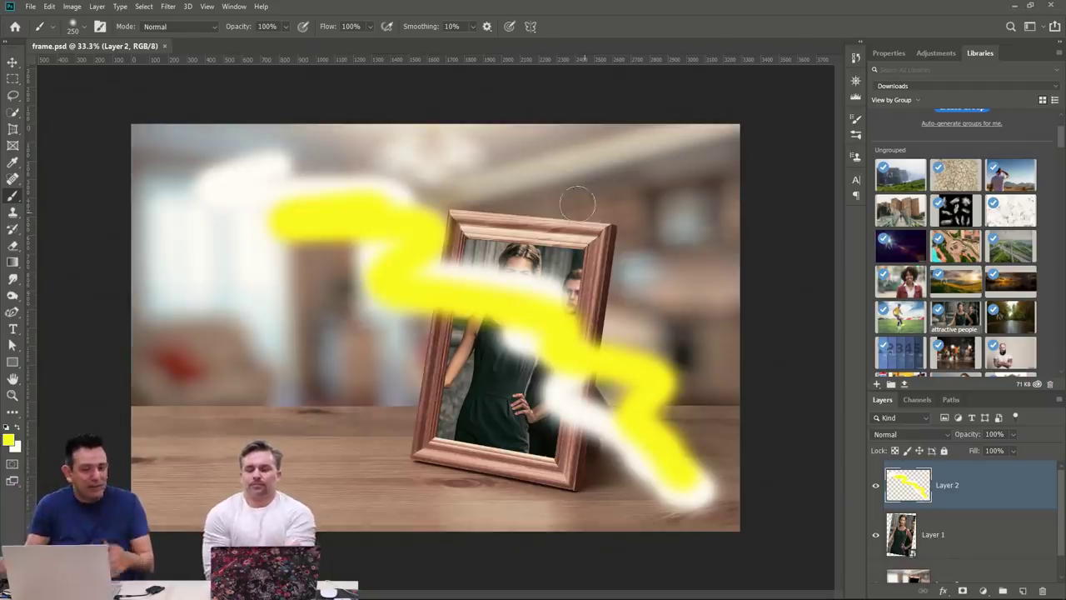
# Close frame.psd and reopen it from the desktop to check the strokes.
pyautogui.click(165, 45)
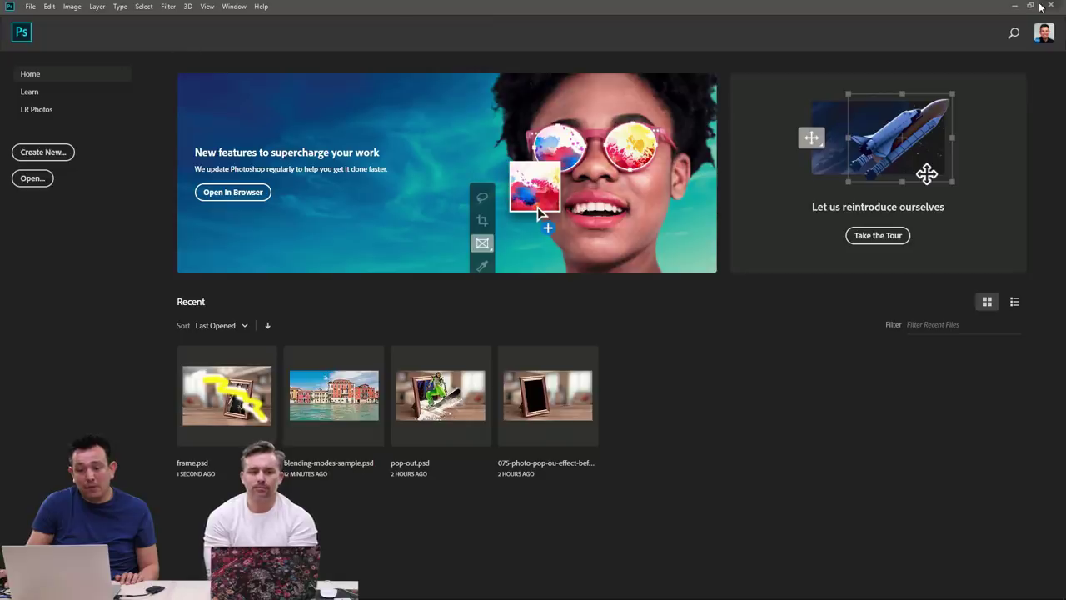
pyautogui.click(1012, 5)
pyautogui.doubleClick(20, 290)
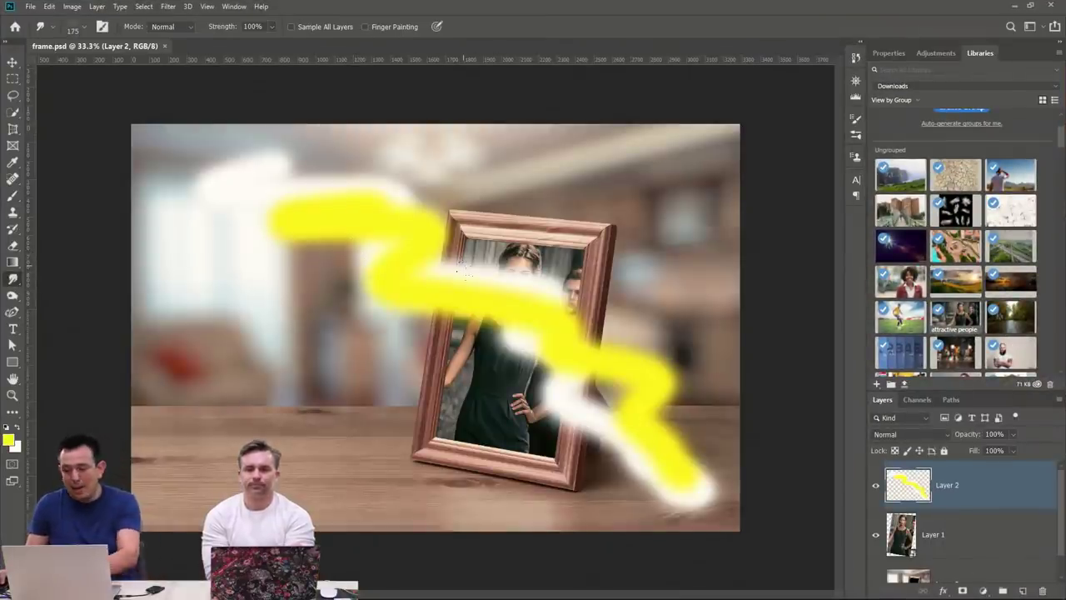
# Delete the stroke layer, save and close frame.psd, and minimize Photoshop.
pyautogui.press('Delete')
pyautogui.click(170, 46)
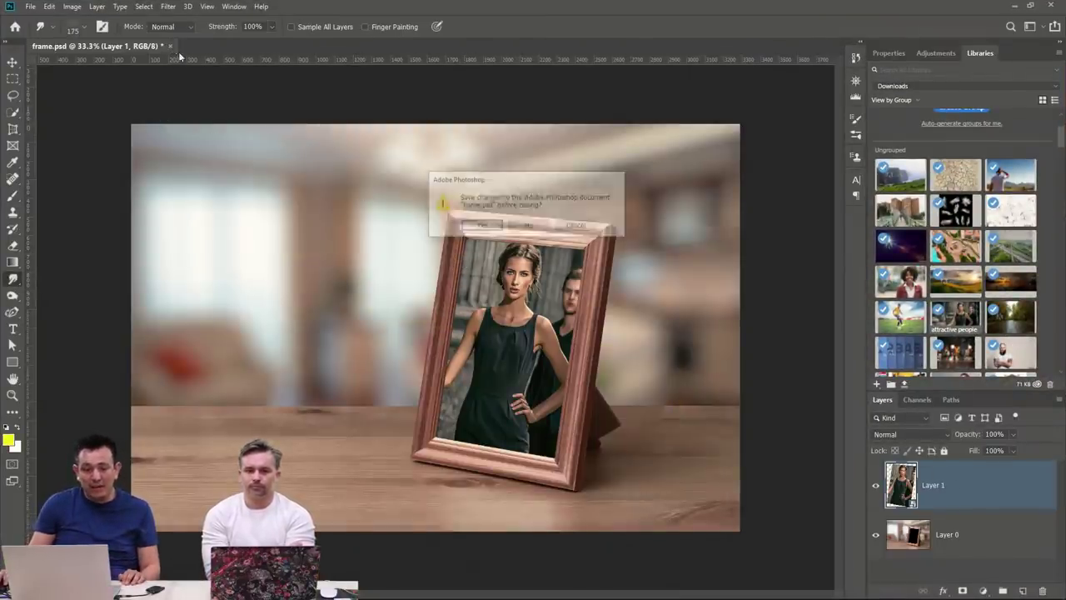
pyautogui.click(481, 227)
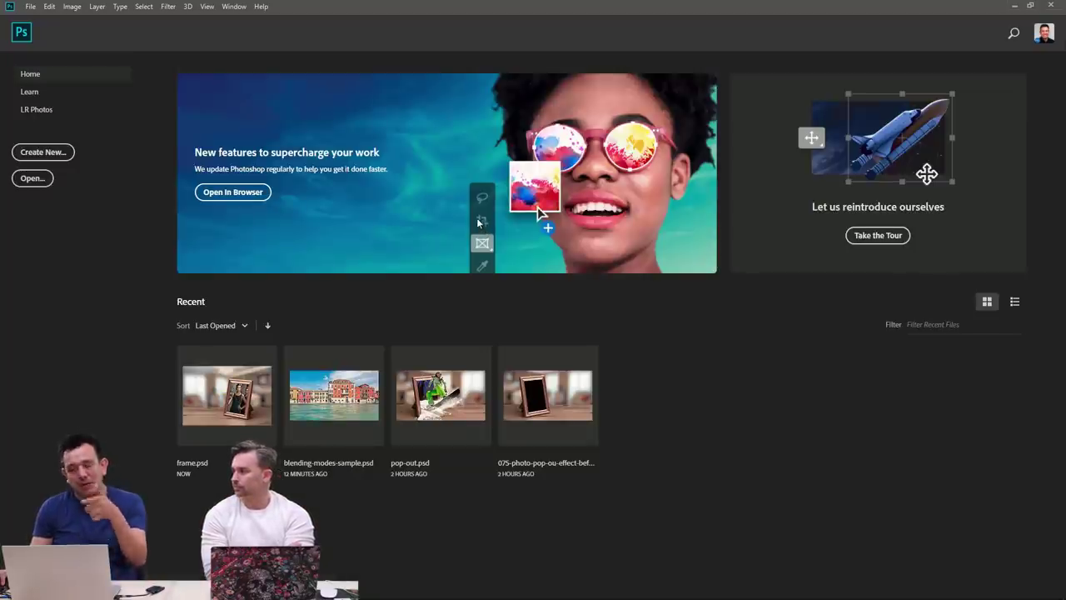
pyautogui.click(1016, 6)
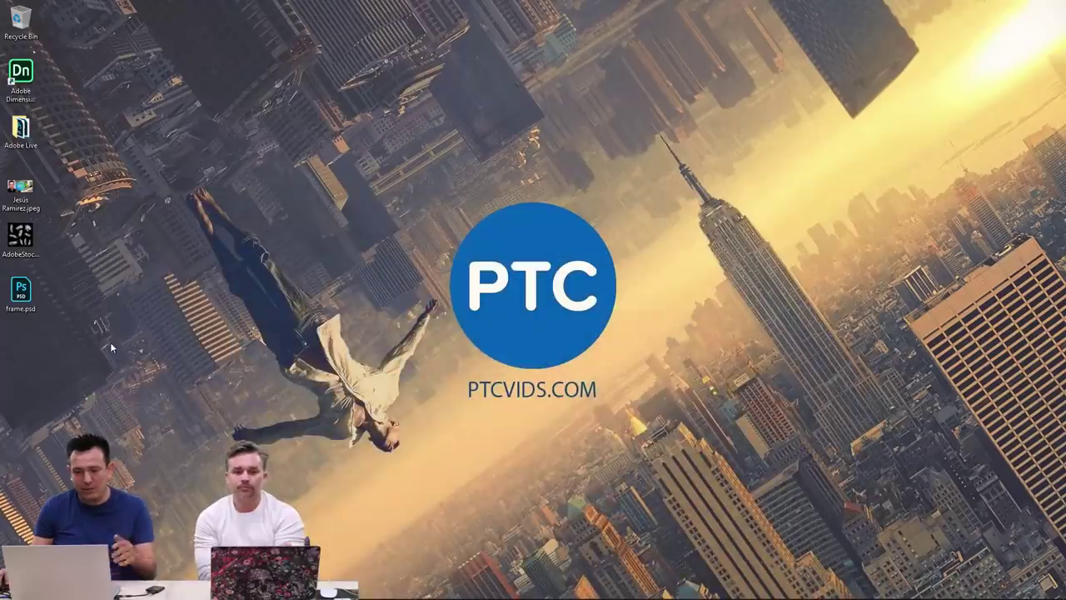
# Rename frame.psd to frame.psdt, confirm the extension change, and open it as Untitled-1.
pyautogui.rightClick(25, 315)
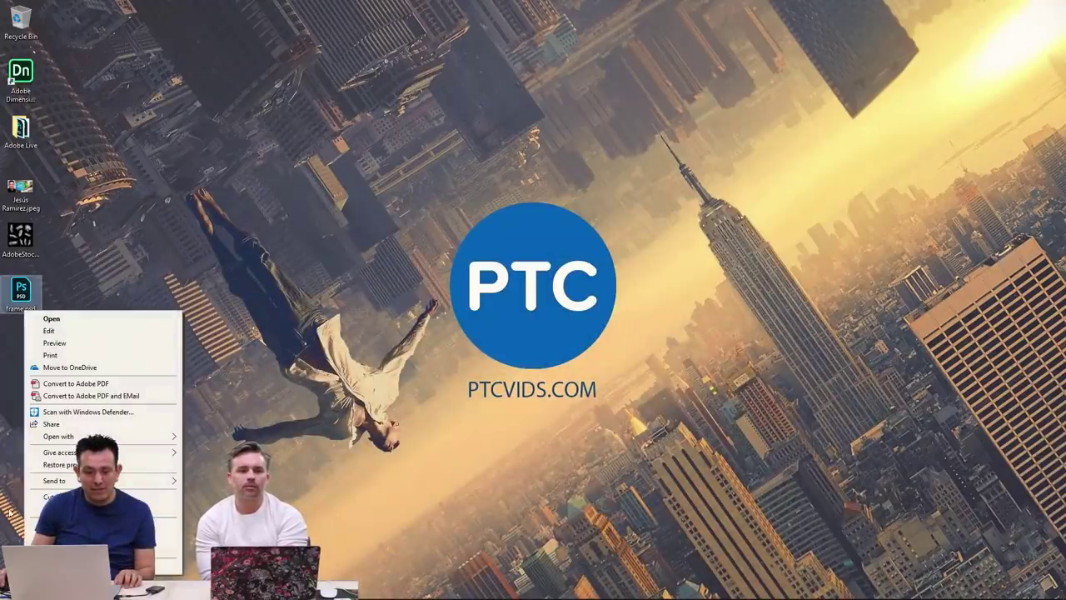
pyautogui.press('m')
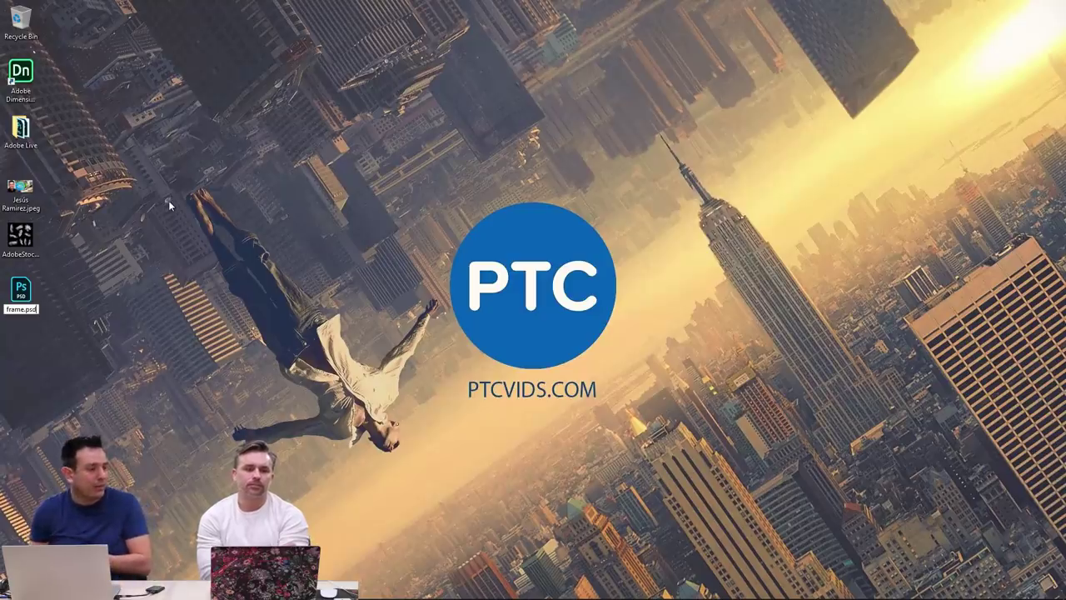
pyautogui.press('End')
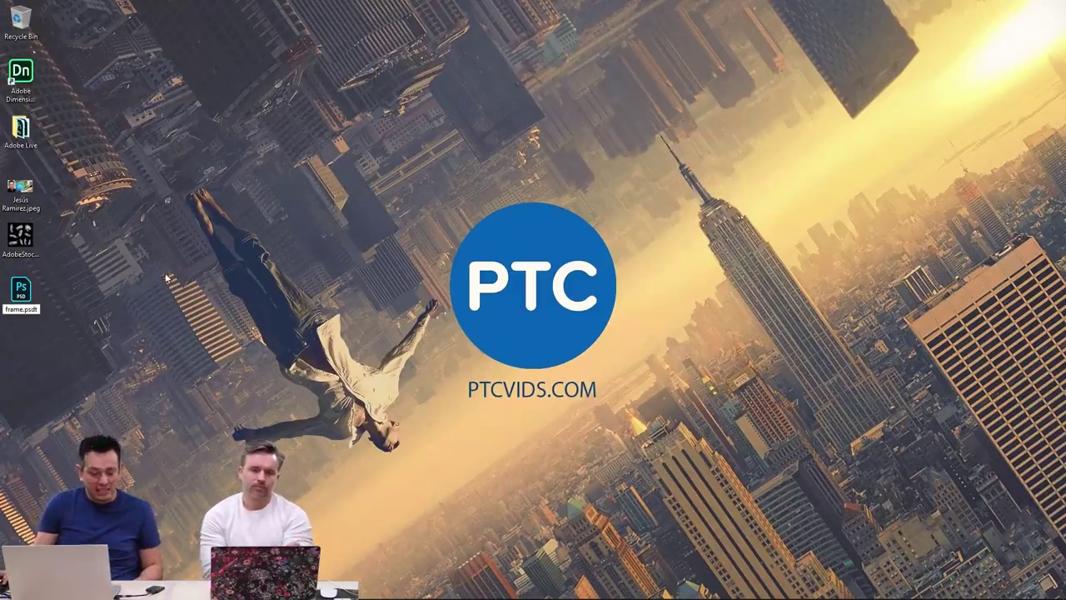
pyautogui.press('Return')
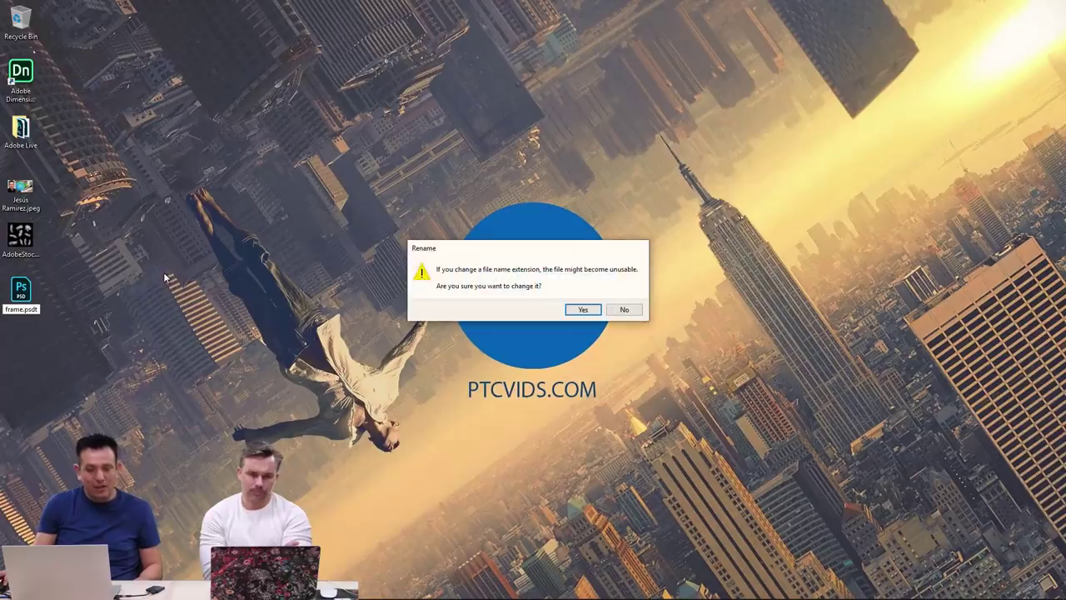
pyautogui.click(582, 310)
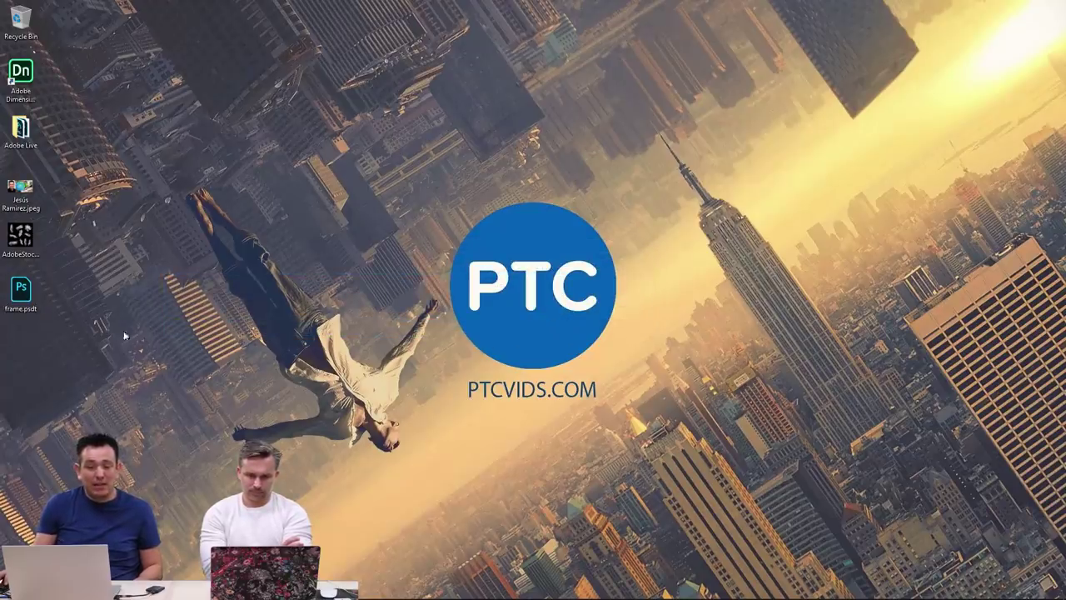
pyautogui.doubleClick(28, 298)
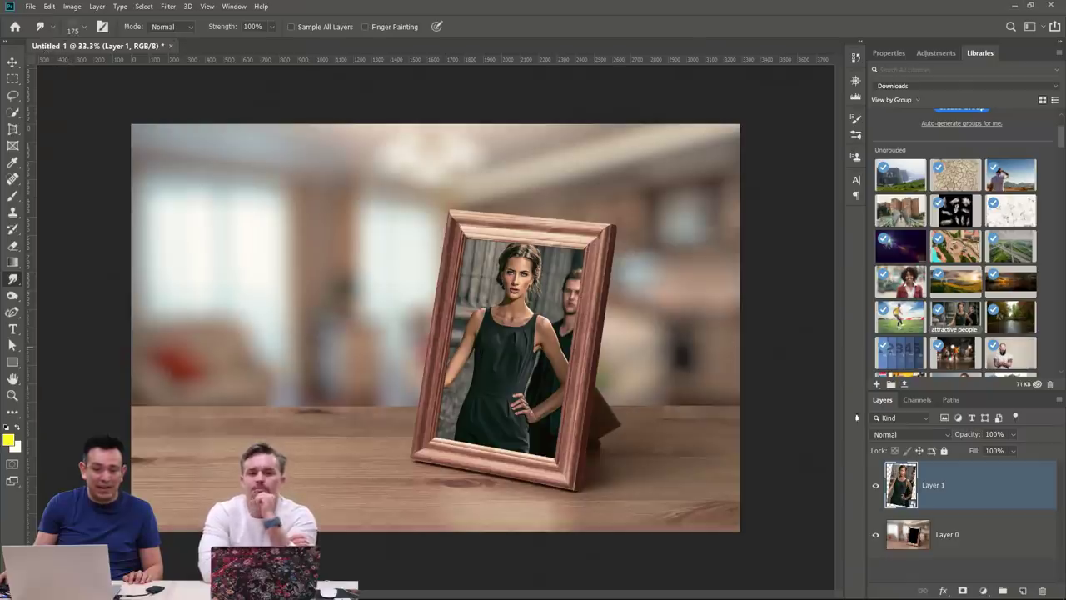
# Merge Layer 1 and Layer 0 in Untitled-1, then close it, cancelling the Save As dialog.
pyautogui.keyDown('shift'); pyautogui.click(927, 540); pyautogui.keyUp('shift')
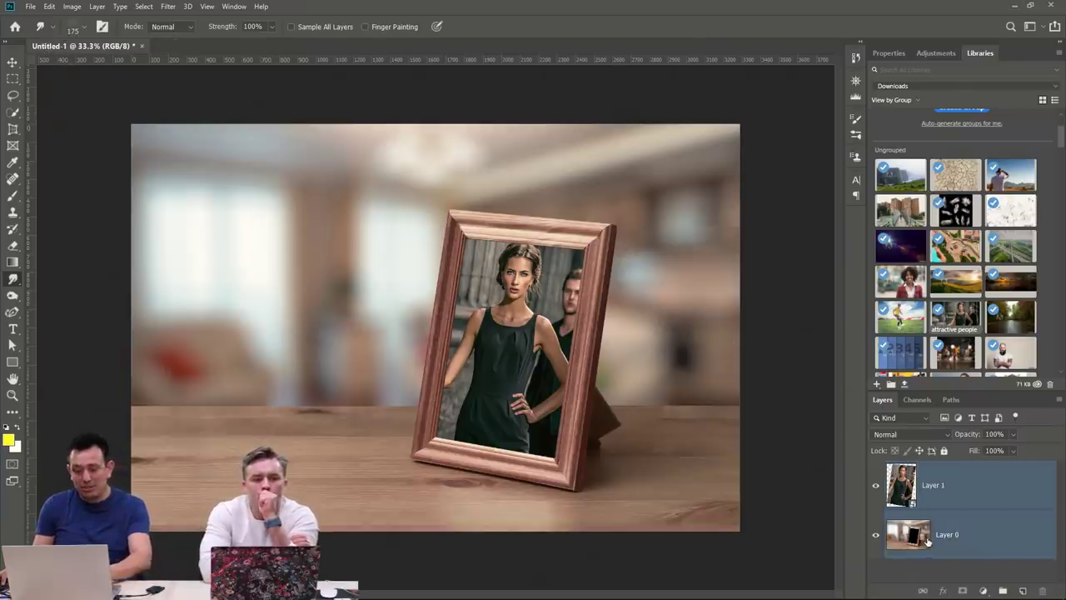
pyautogui.hotkey('ctrl', 'e')
pyautogui.click(169, 46)
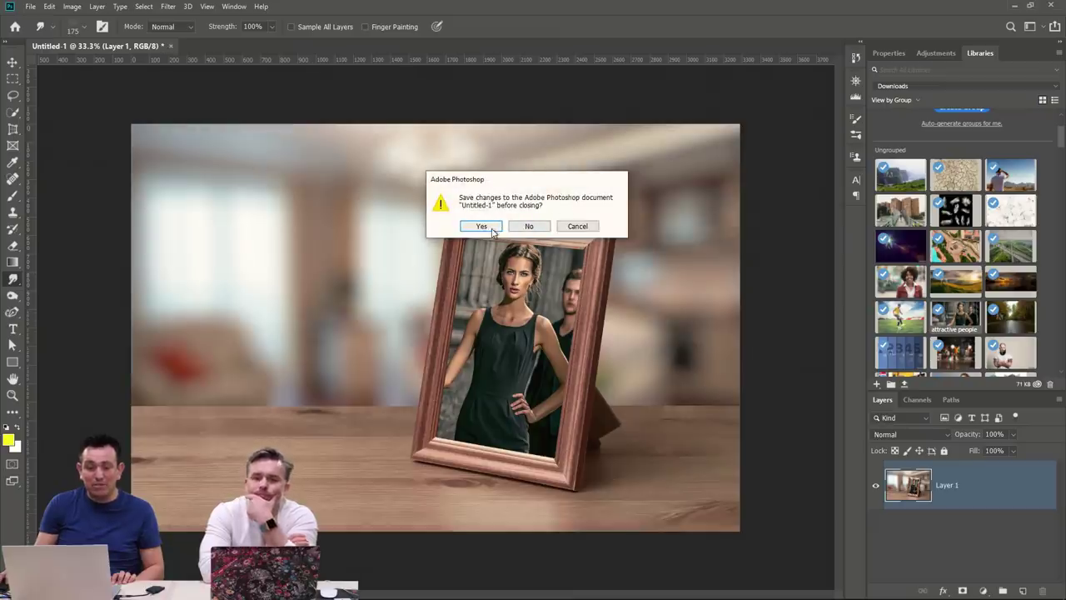
pyautogui.click(481, 227)
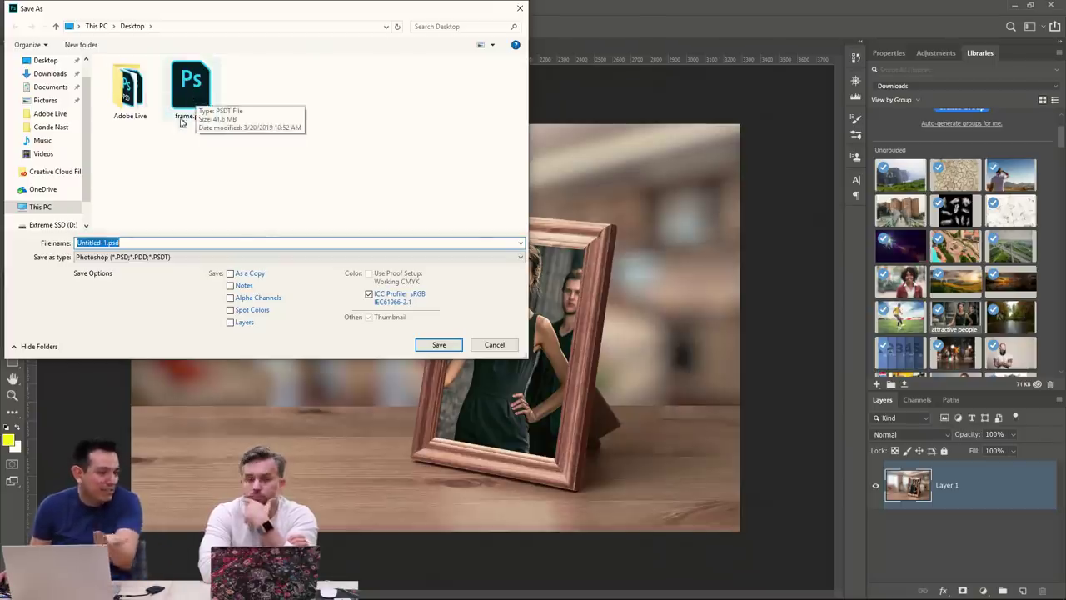
pyautogui.click(495, 345)
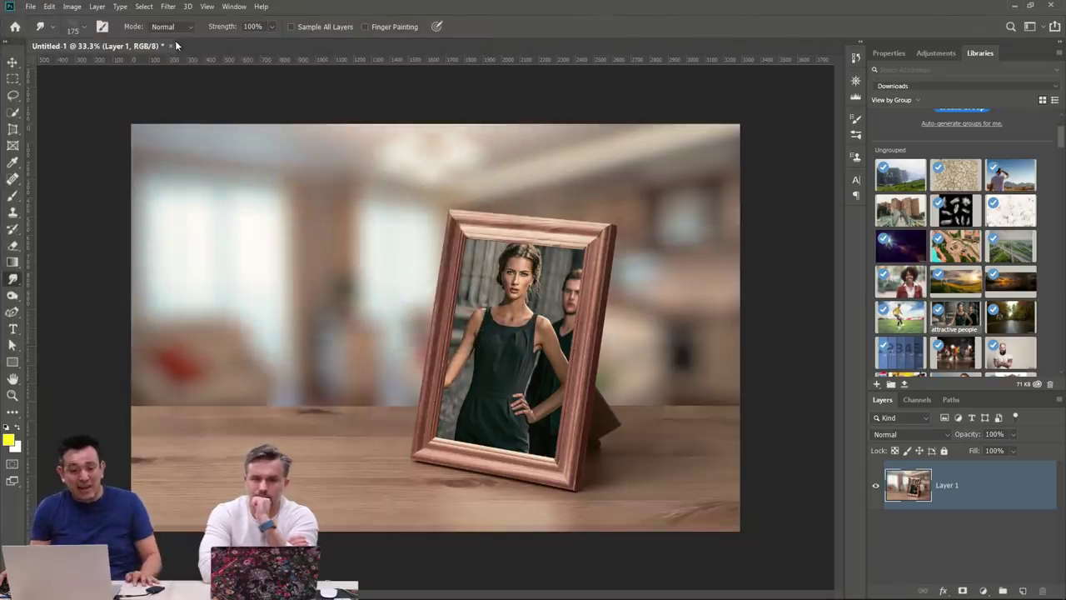
pyautogui.click(170, 47)
# Discard Untitled-1, rename frame.psdt back to frame.psd, open it, then minimize Photoshop.
pyautogui.click(538, 229)
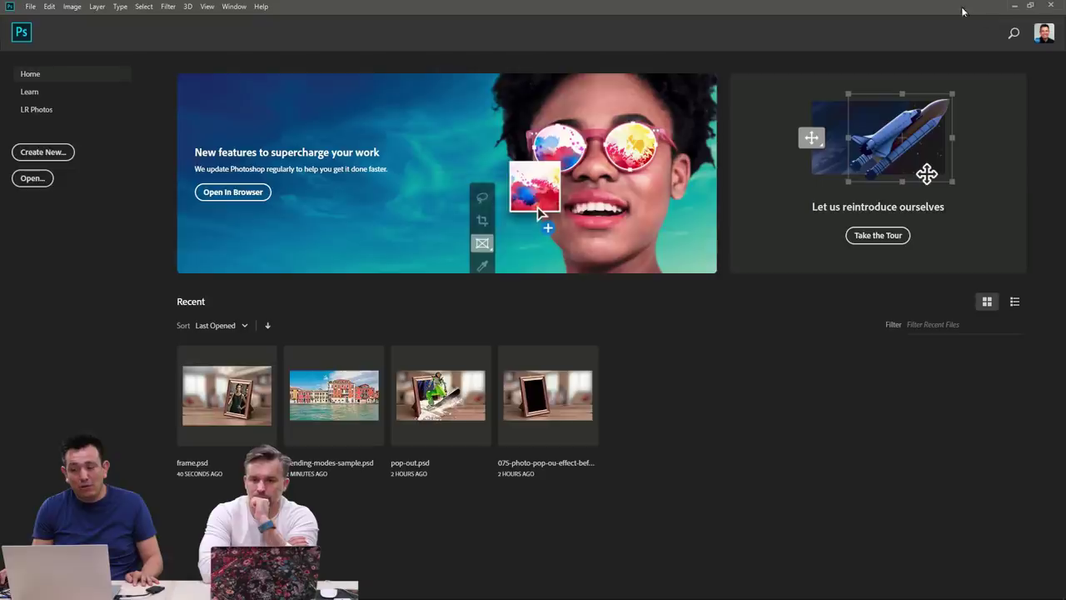
pyautogui.click(1012, 7)
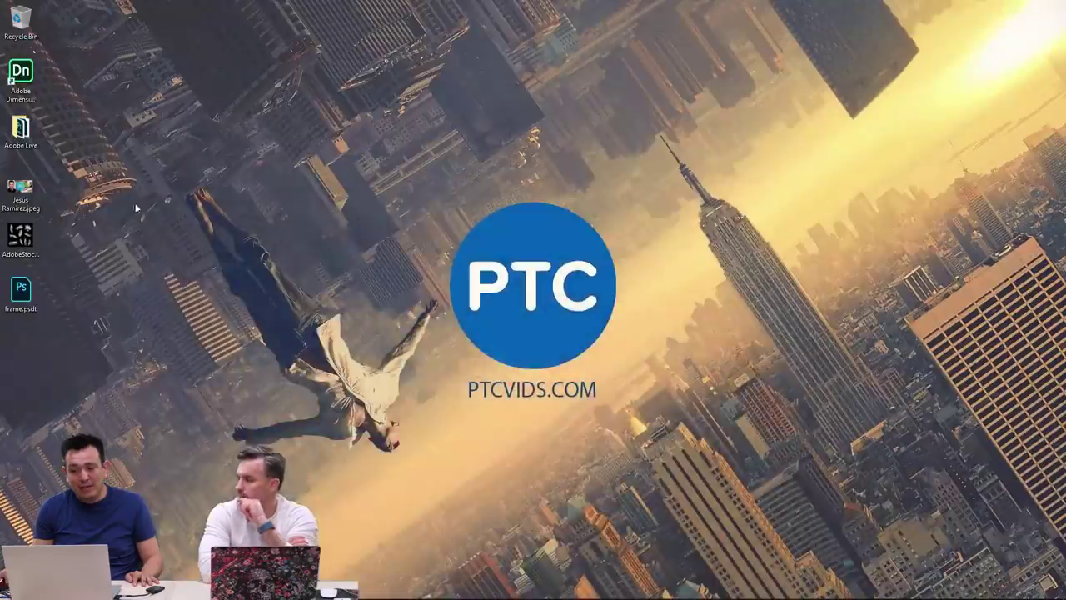
pyautogui.rightClick(28, 289)
pyautogui.click(42, 487)
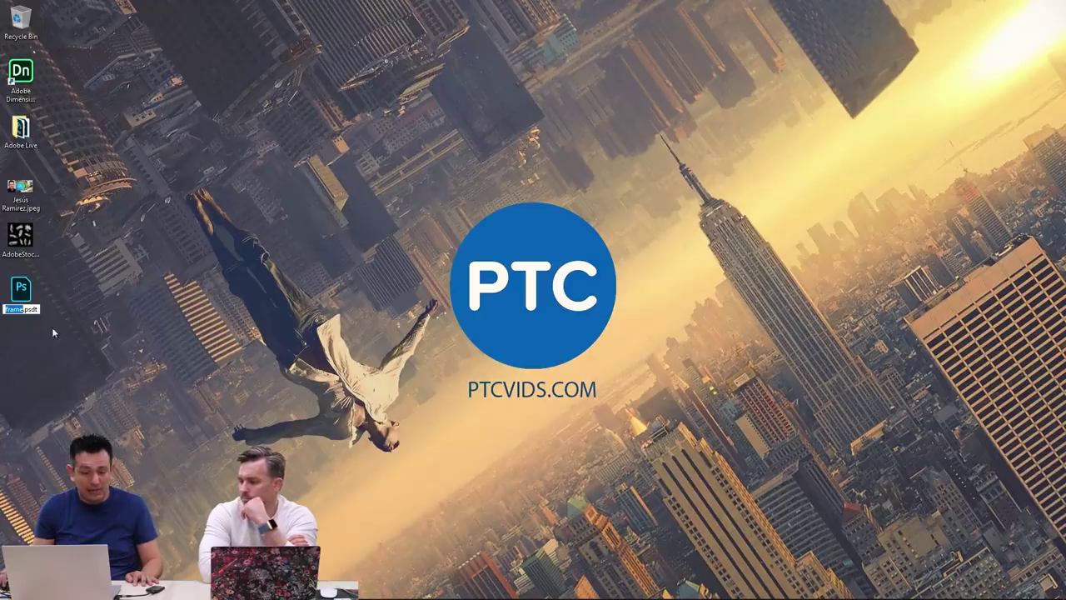
pyautogui.press('BackSpace')
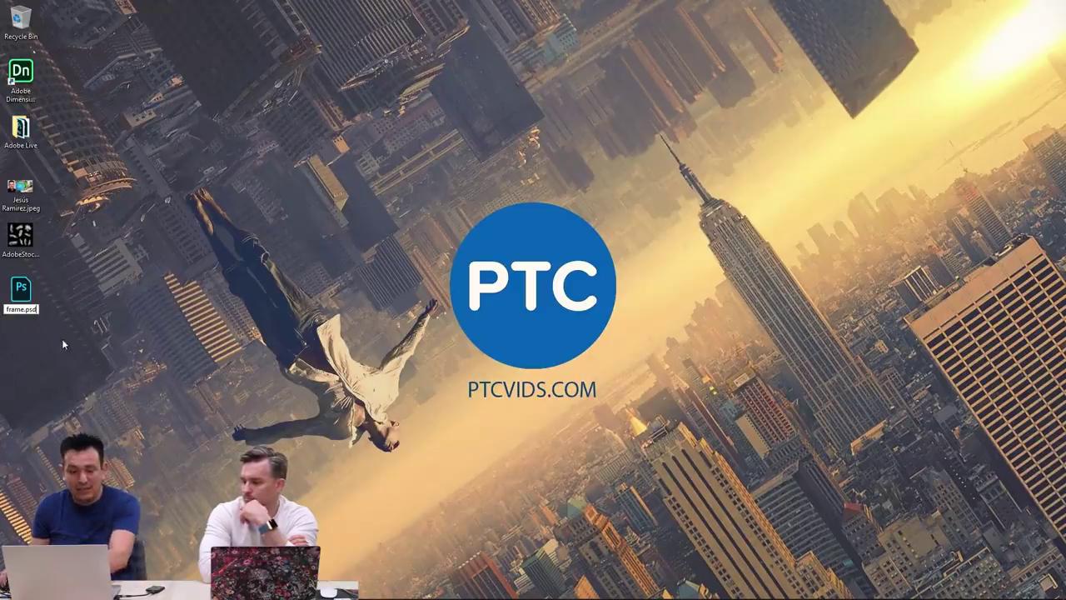
pyautogui.press('Return')
pyautogui.click(583, 308)
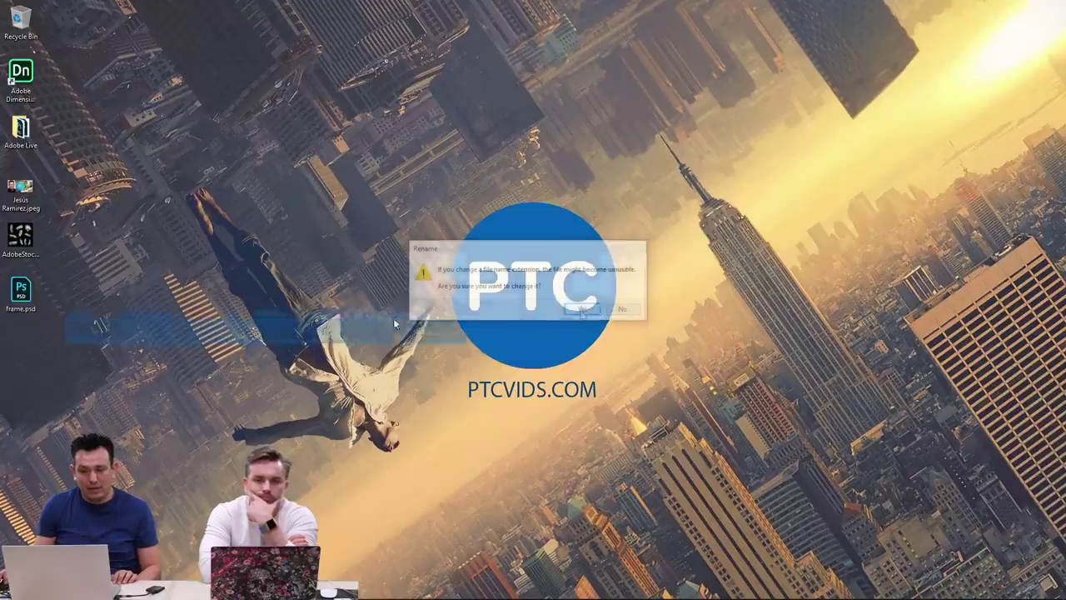
pyautogui.doubleClick(21, 289)
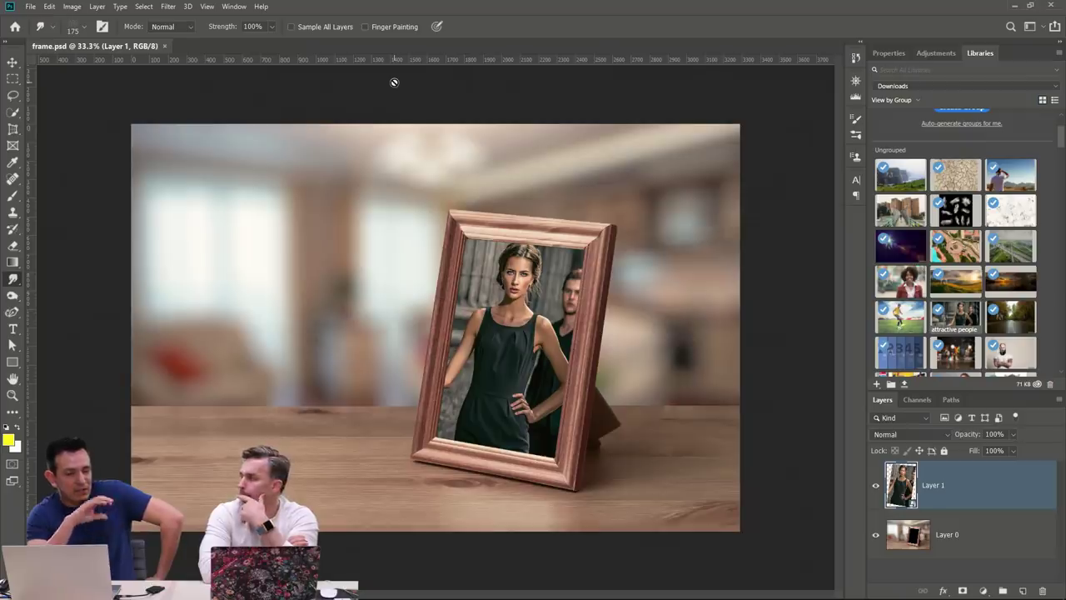
pyautogui.click(1018, 6)
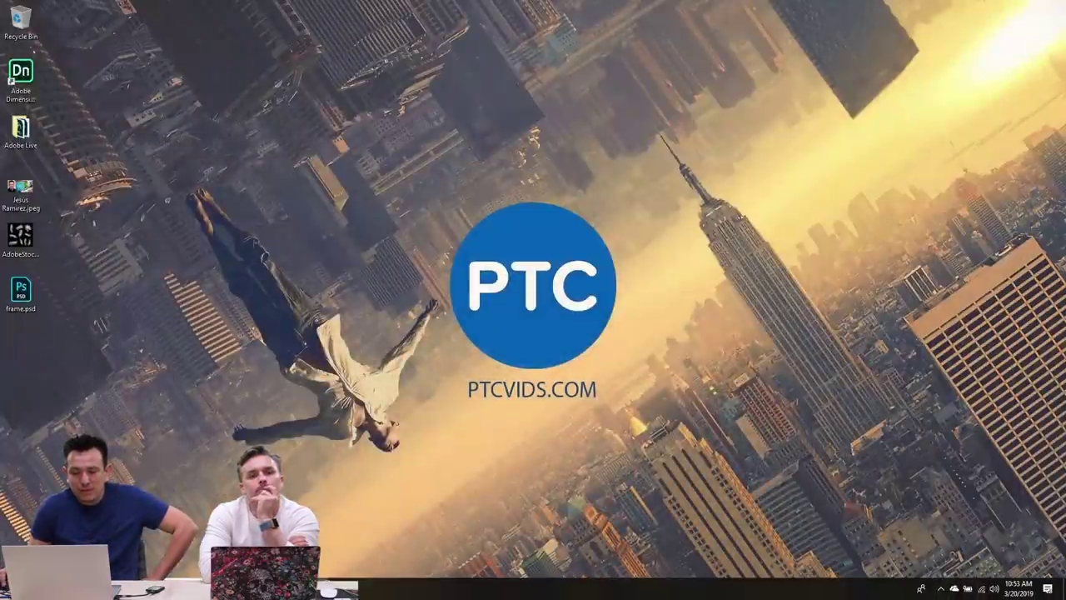
# Switch to Chrome and go to the Adobe Stock homepage.
pyautogui.hotkey('alt', 'Tab')
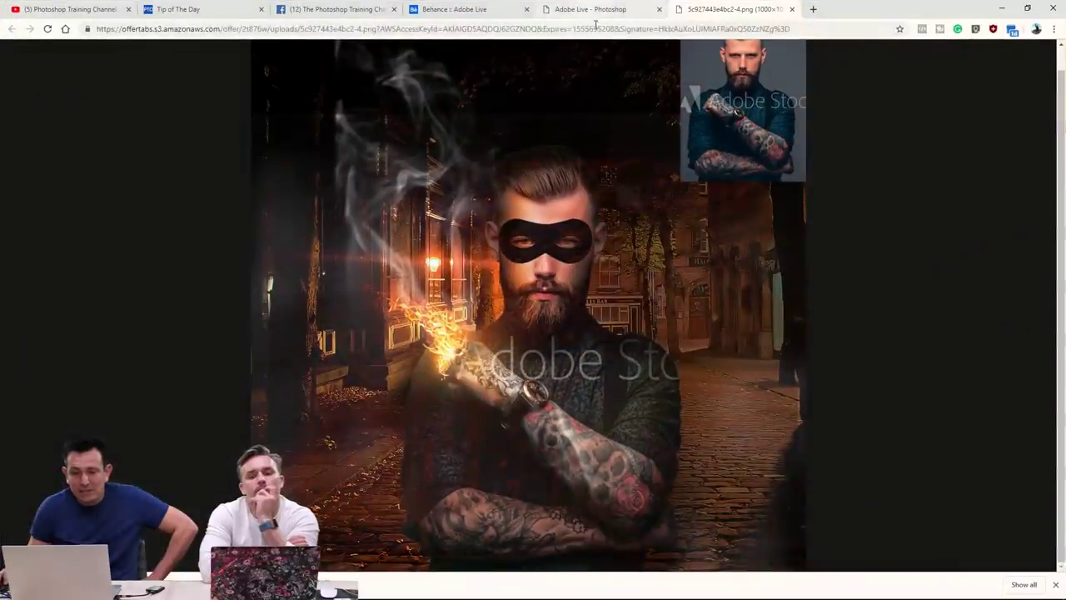
pyautogui.click(595, 25)
pyautogui.write('stock.adobe.com')
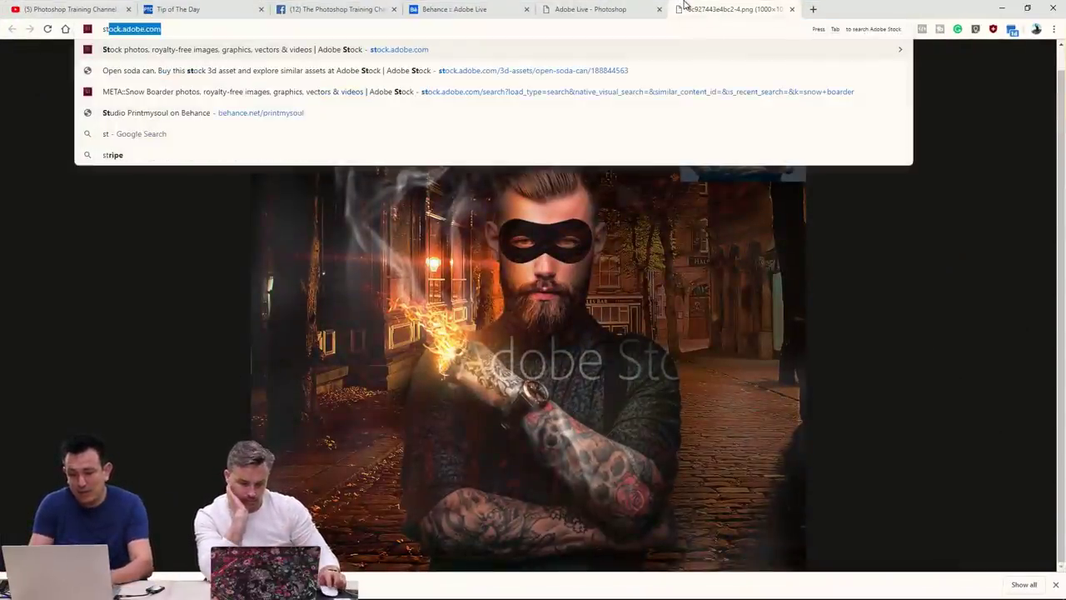
pyautogui.press('Return')
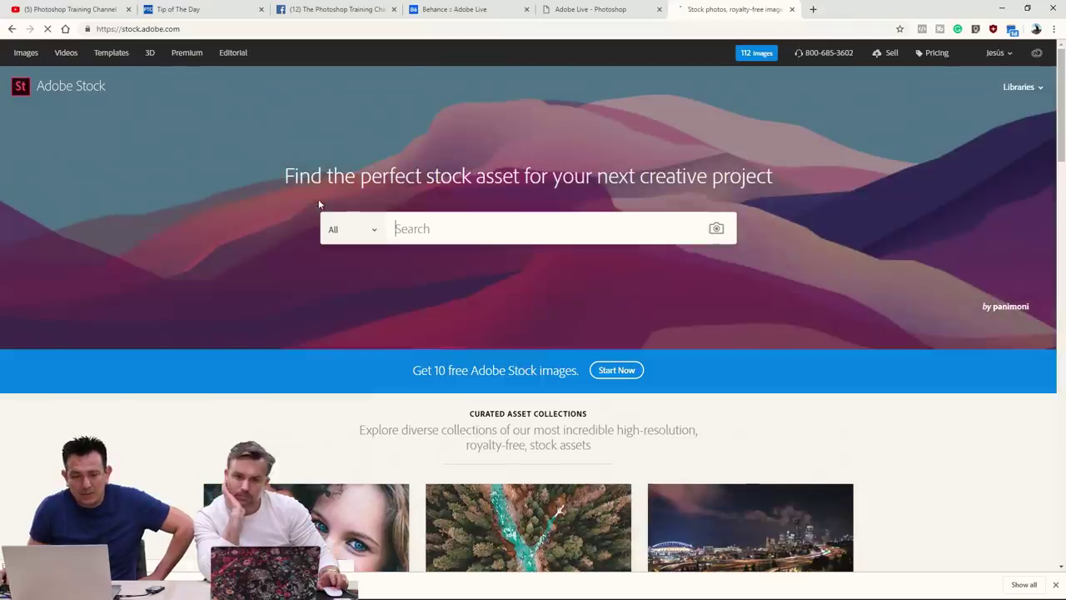
# Search Adobe Stock templates for 'cat', show the filter options, then minimize the browser.
pyautogui.click(113, 54)
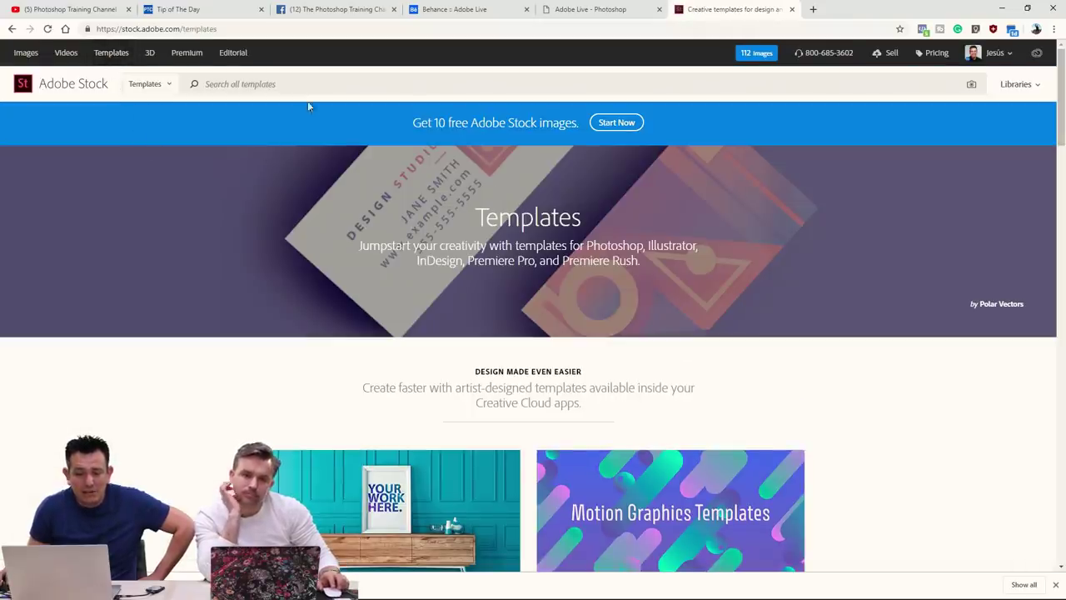
pyautogui.click(273, 83)
pyautogui.write('cat')
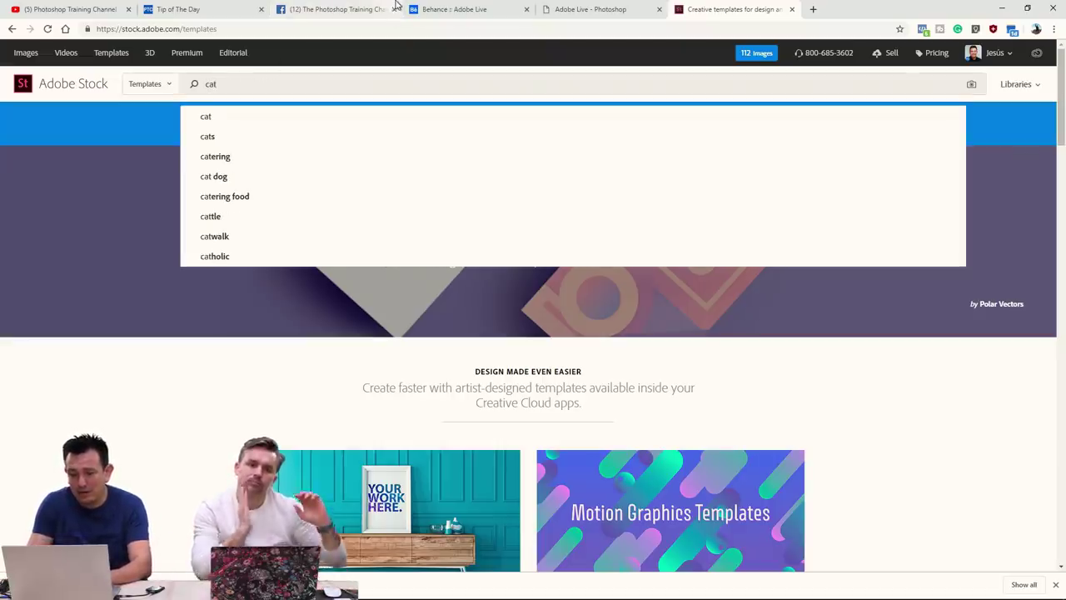
pyautogui.press('Return')
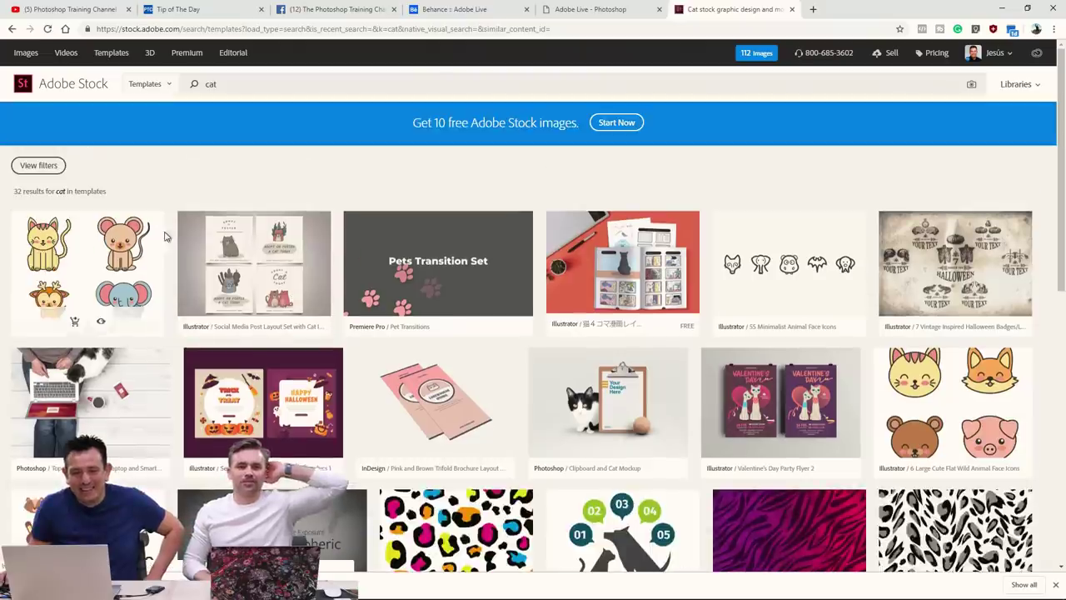
pyautogui.click(38, 165)
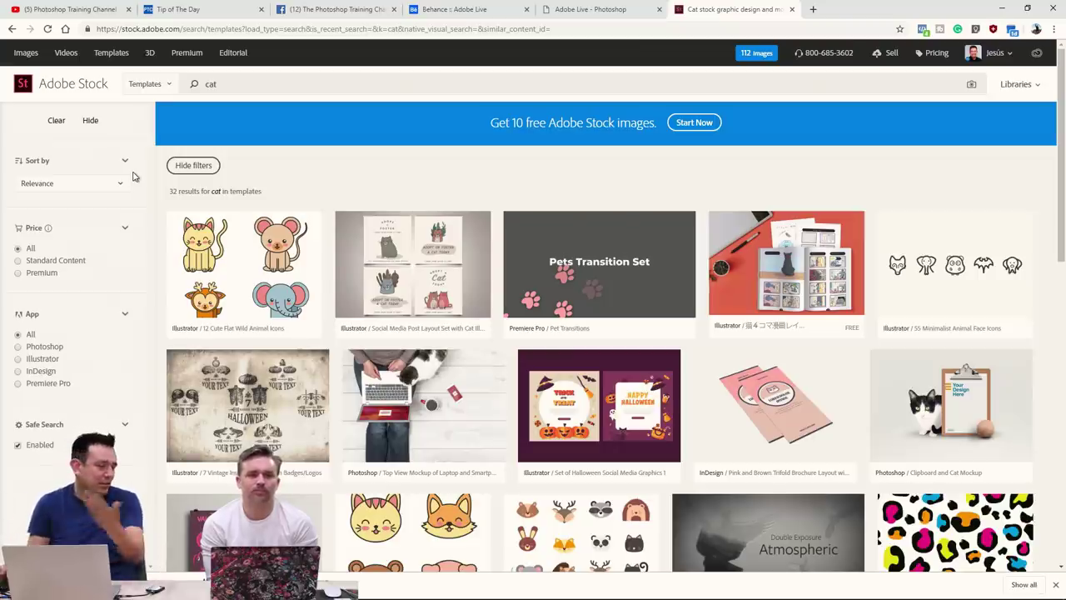
pyautogui.click(1002, 8)
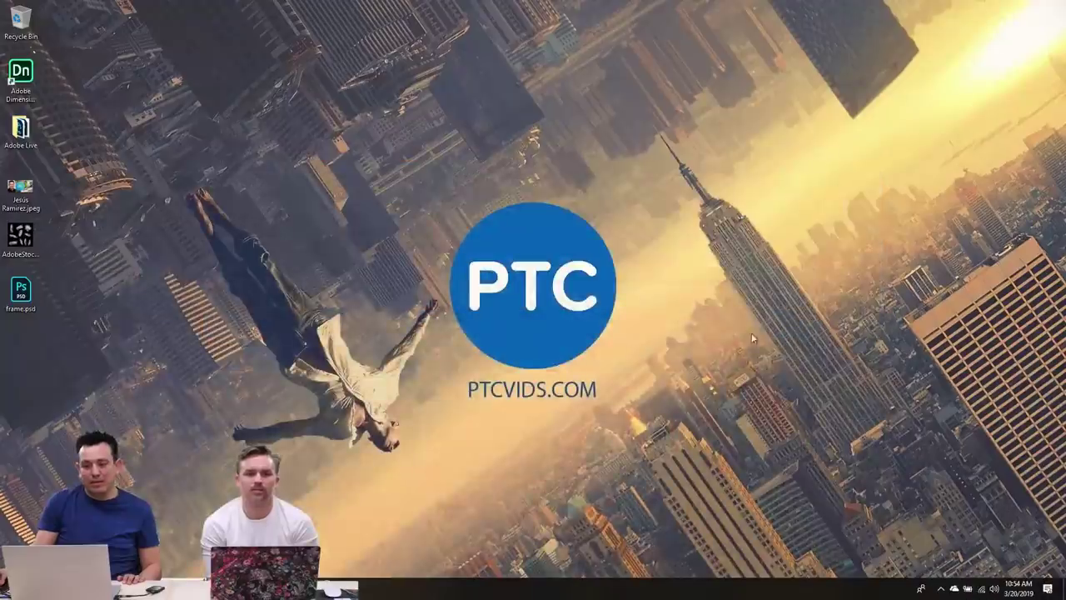
# Open the presenter's Behance profile in a new tab and scroll to the Work grid.
pyautogui.hotkey('alt', 'Tab')
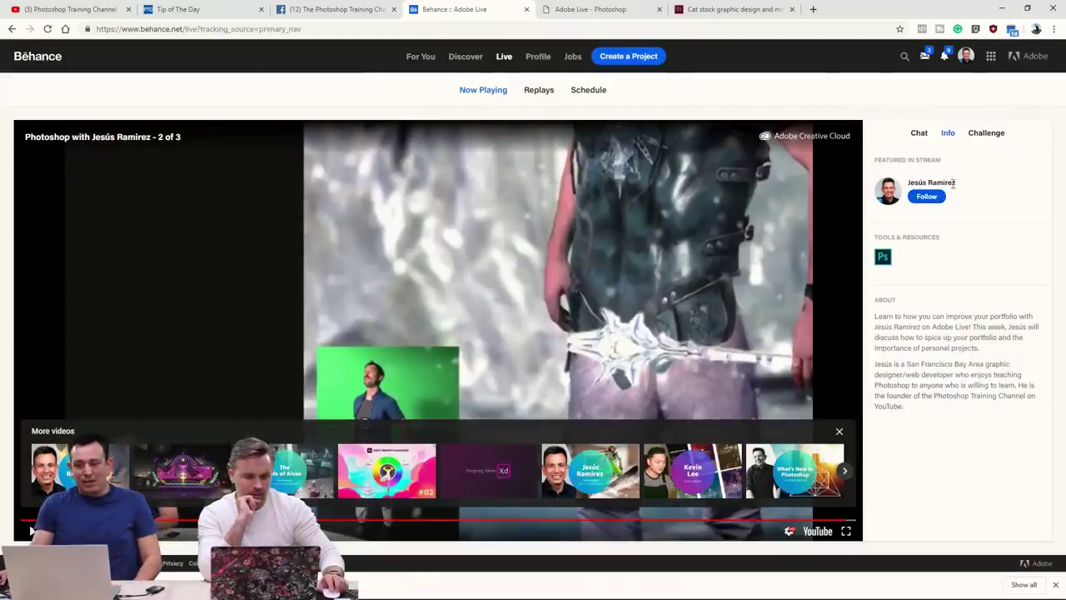
pyautogui.click(893, 198)
pyautogui.scroll(-3, 145, 372)
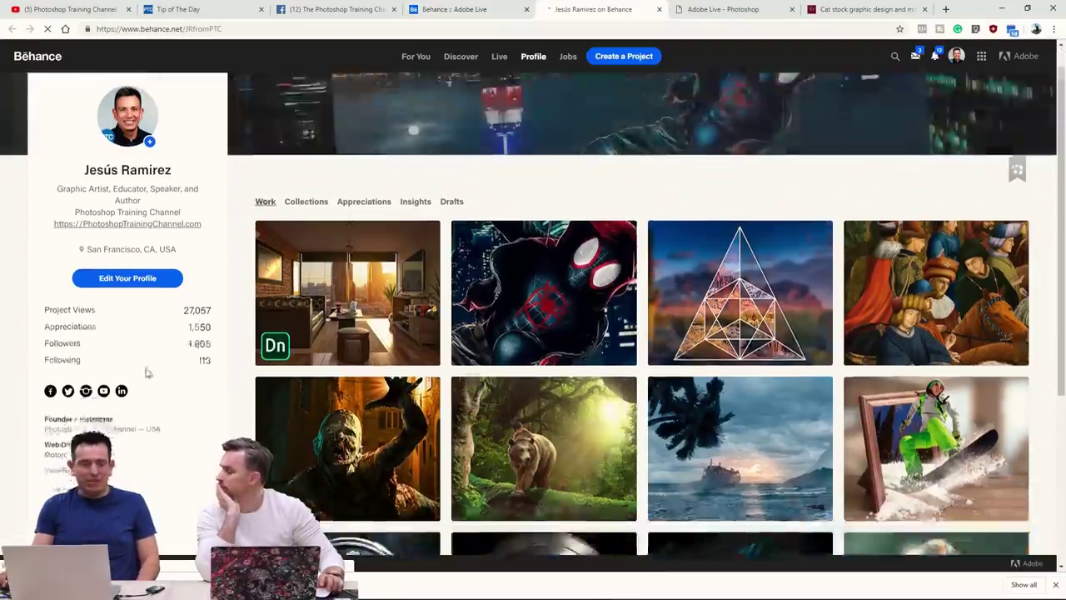